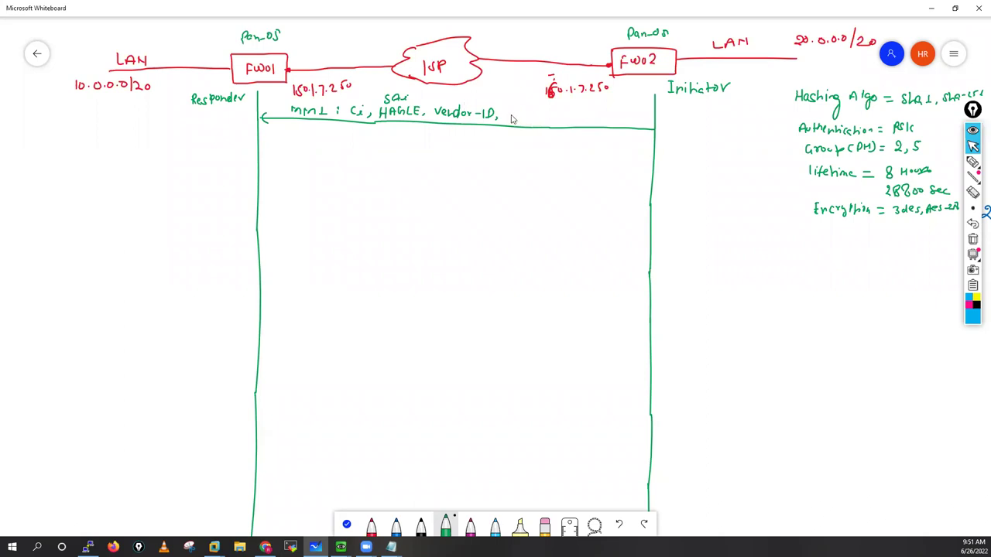
Step: Handwrite 'NAT-T Support' in green after 'Vendor-ID,' on the MM1 arrow label
mouse_move(509, 122)
mouse_down()
mouse_move(521, 112)
mouse_move(536, 122)
mouse_move(536, 112)
mouse_up()
drag(531, 112, 532, 123)
drag(538, 117, 569, 117)
drag(570, 116, 576, 124)
drag(580, 117, 581, 117)
drag(583, 122, 587, 116)
drag(589, 113, 590, 121)
drag(587, 116, 593, 116)
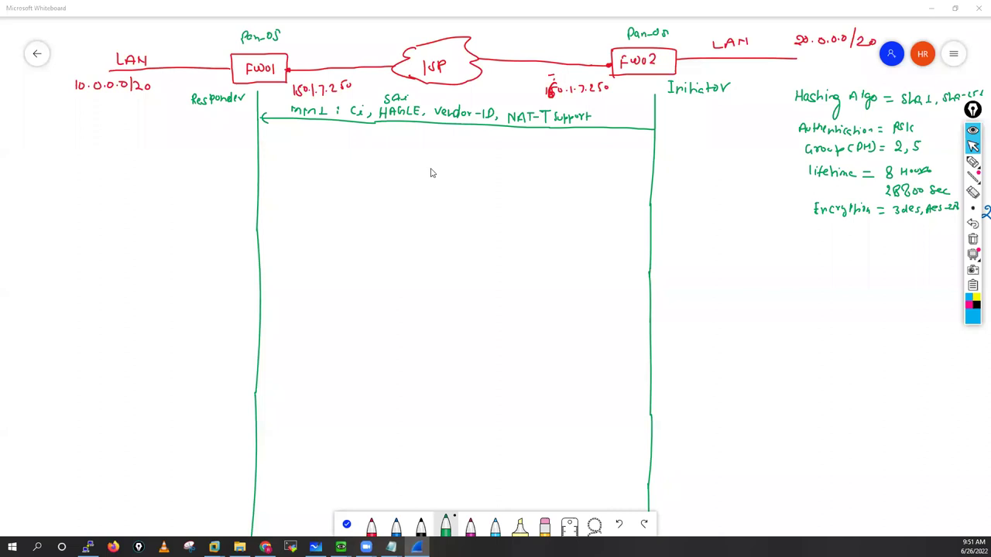
Step: Maximize the IPsec capture, resize its panes and widen the Time, Source and Destination columns
double_click(318, 153)
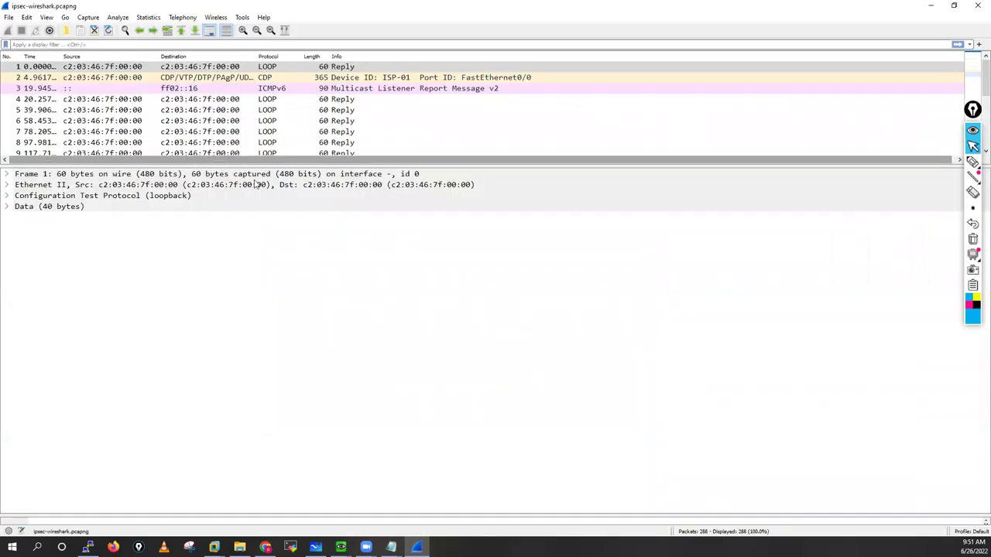
drag(260, 162, 259, 318)
scroll(219, 135, down, 1)
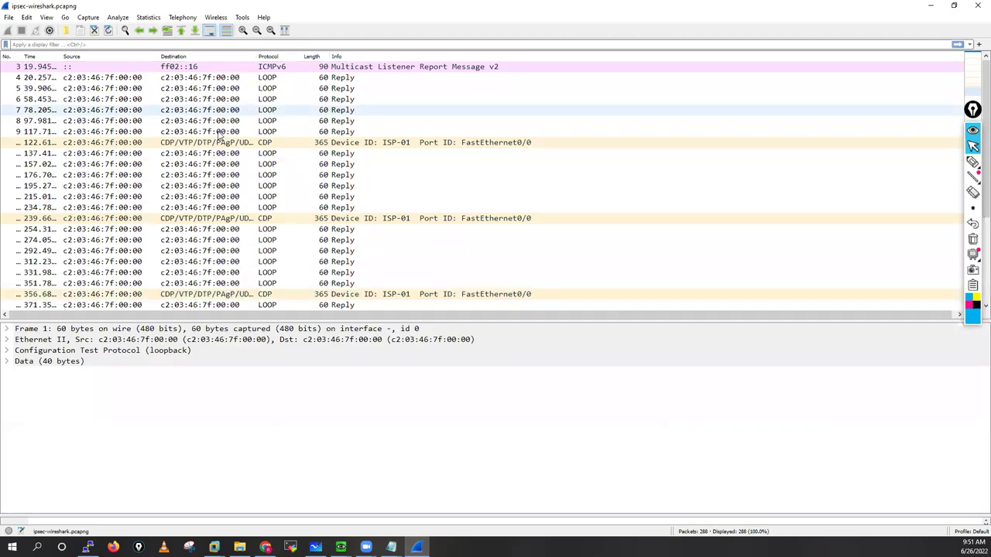
scroll(219, 135, down, 20)
scroll(205, 131, up, 1)
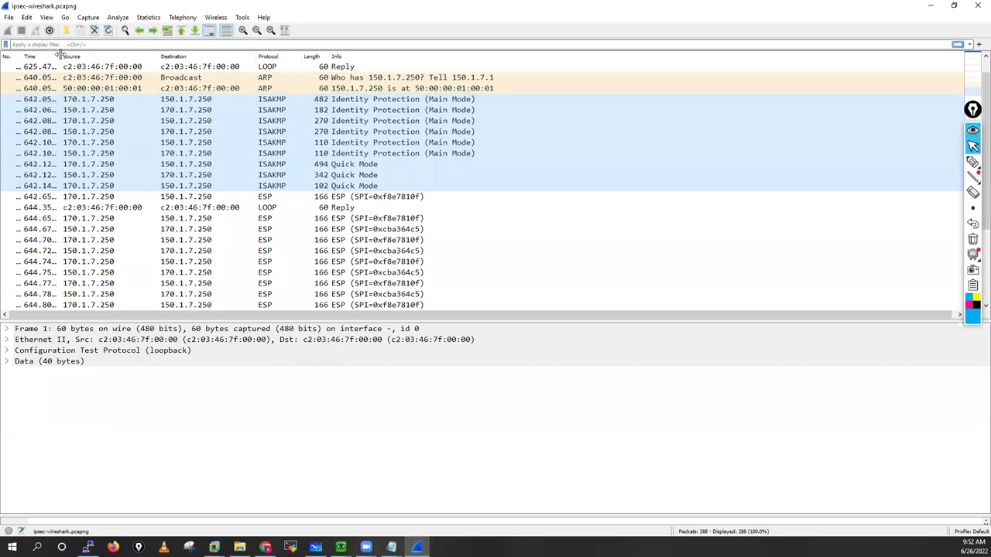
drag(71, 56, 100, 56)
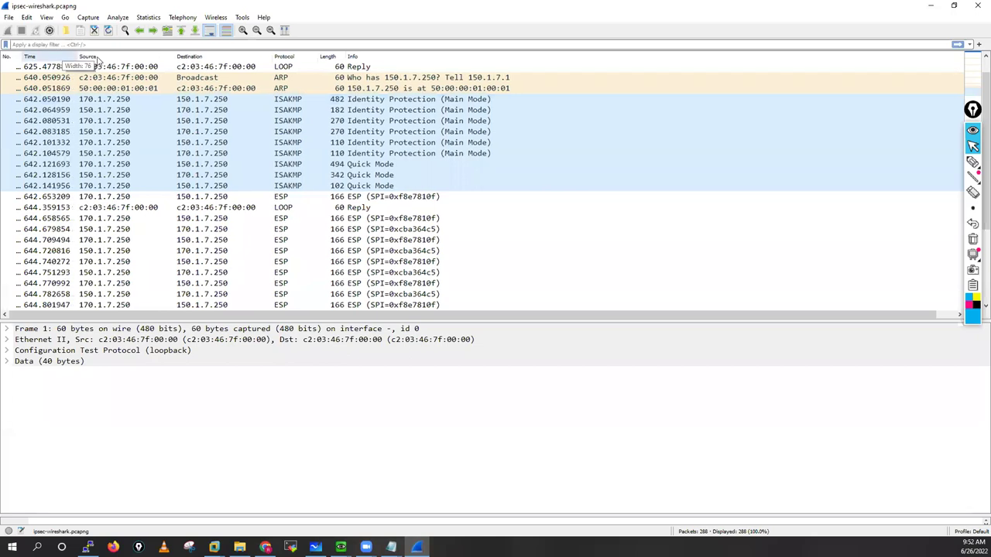
drag(189, 57, 206, 57)
drag(301, 57, 360, 56)
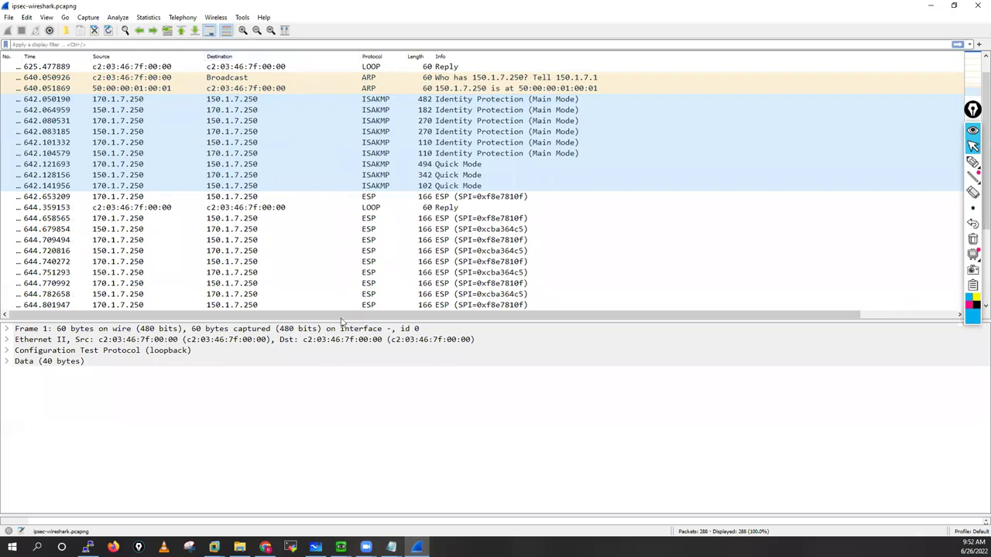
drag(340, 318, 328, 210)
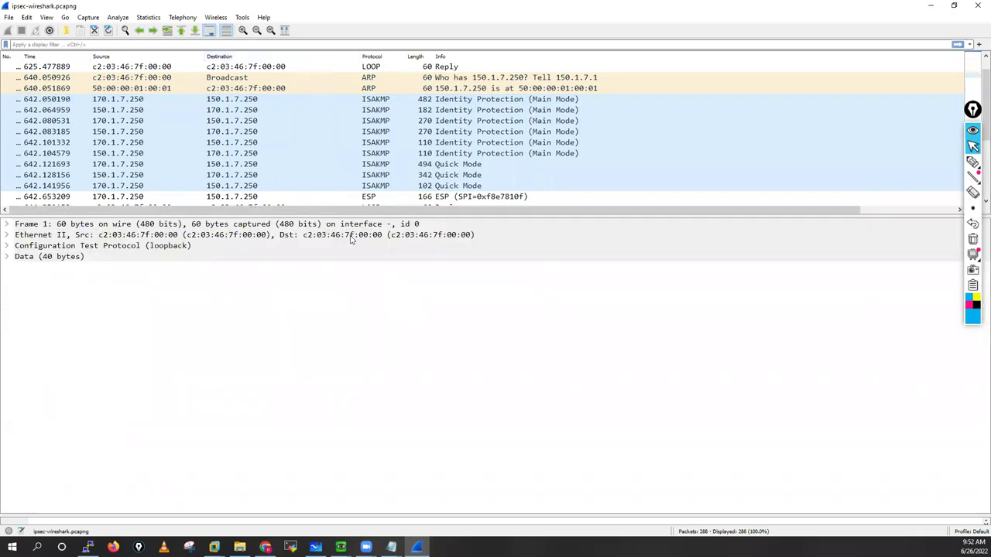
Step: Inspect the Main Mode packets (frames 43–48) and the first Quick Mode packets
click(111, 101)
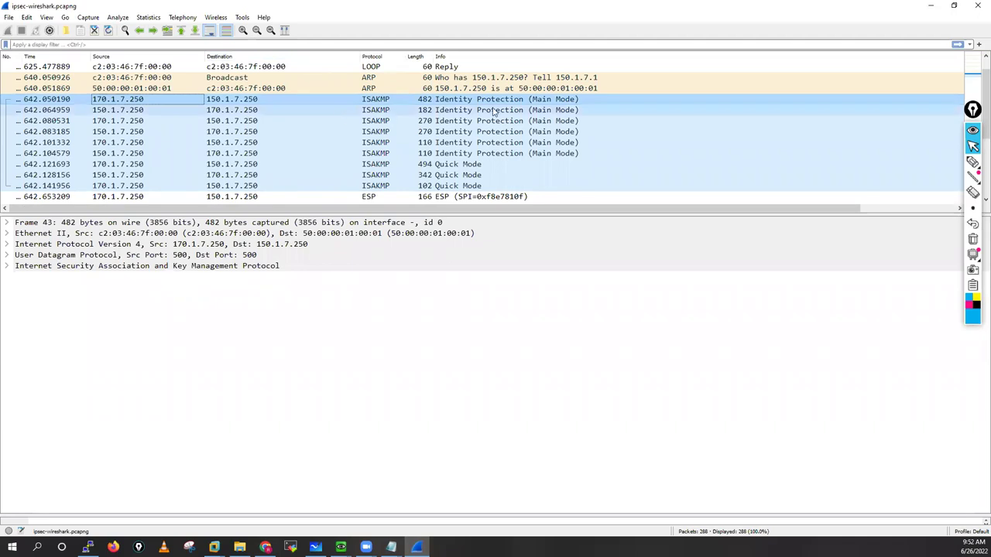
click(555, 113)
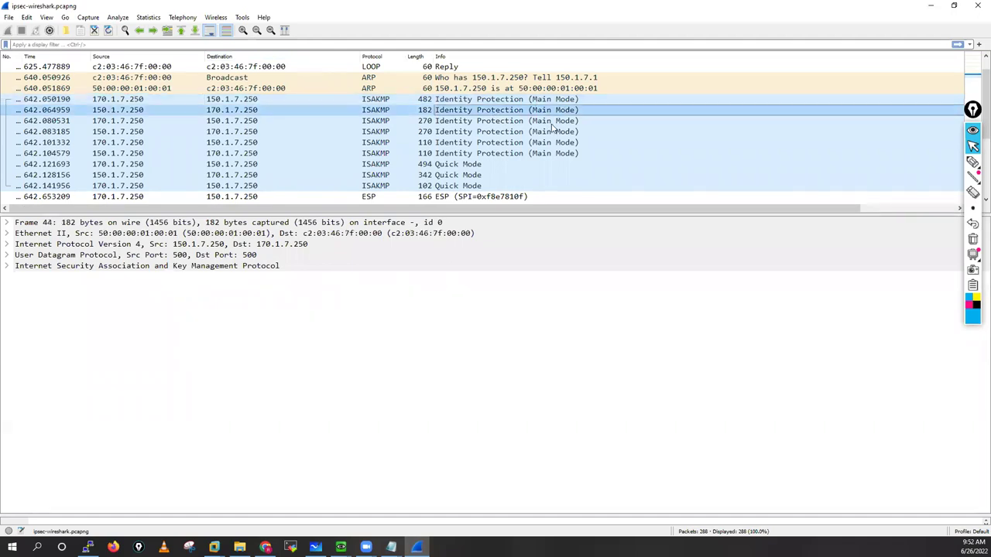
click(552, 124)
click(553, 144)
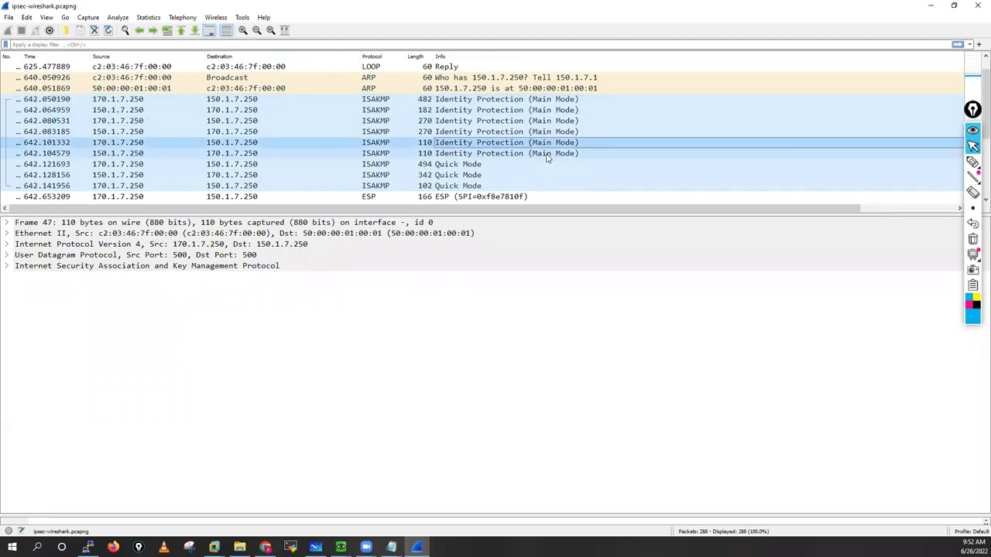
click(546, 154)
key(Down)
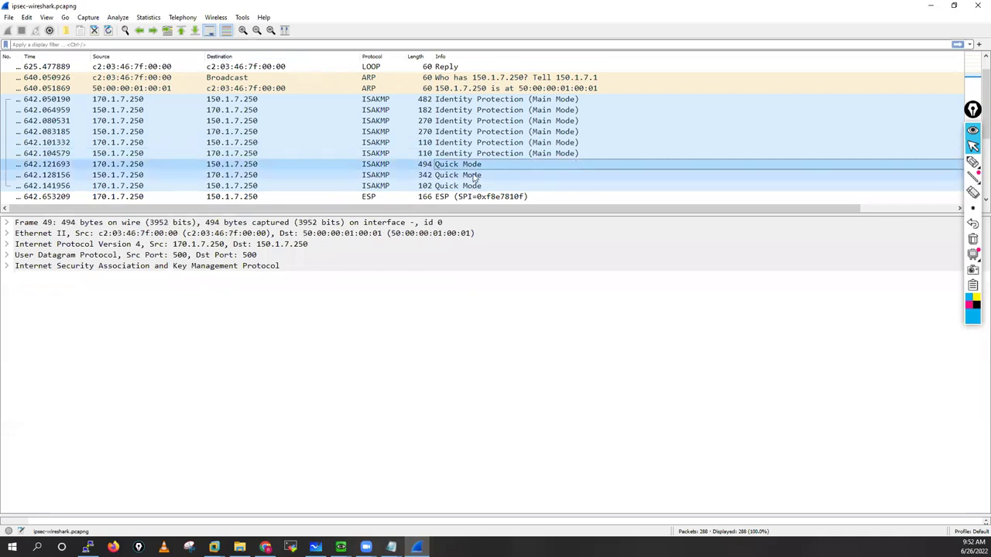
click(478, 172)
key(Up)
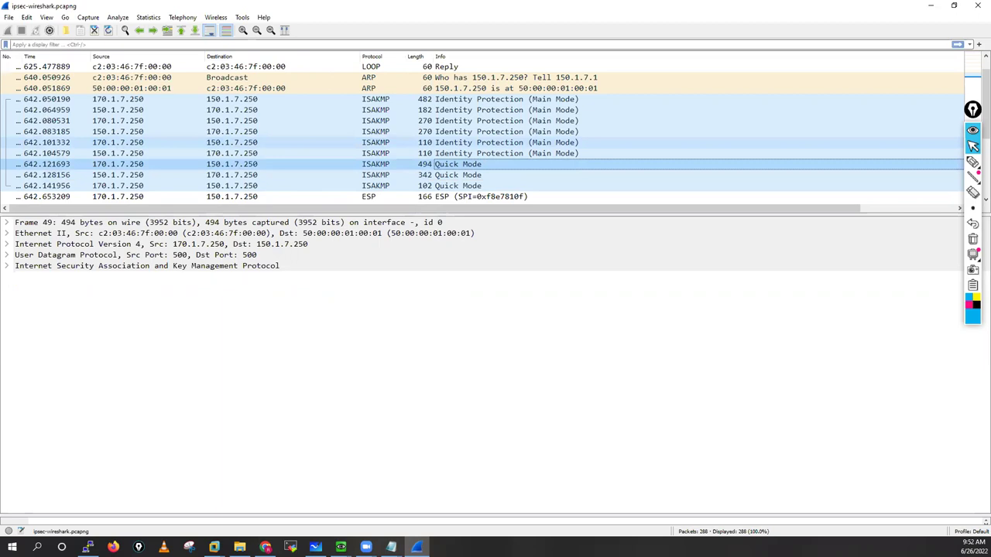
Step: Reselect Frame 43, enlarge the details pane and expand its ISAKMP section
click(222, 99)
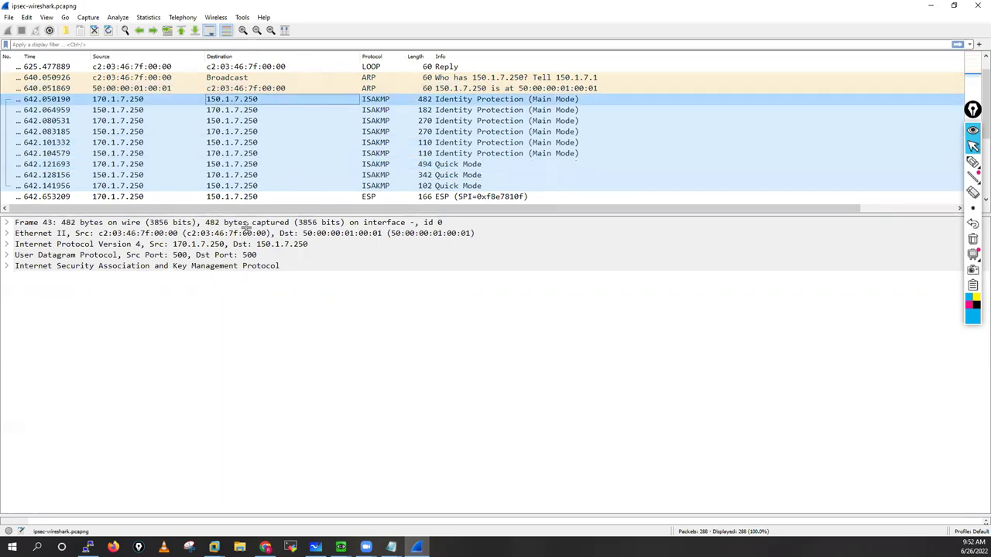
key(Tab)
drag(234, 214, 235, 154)
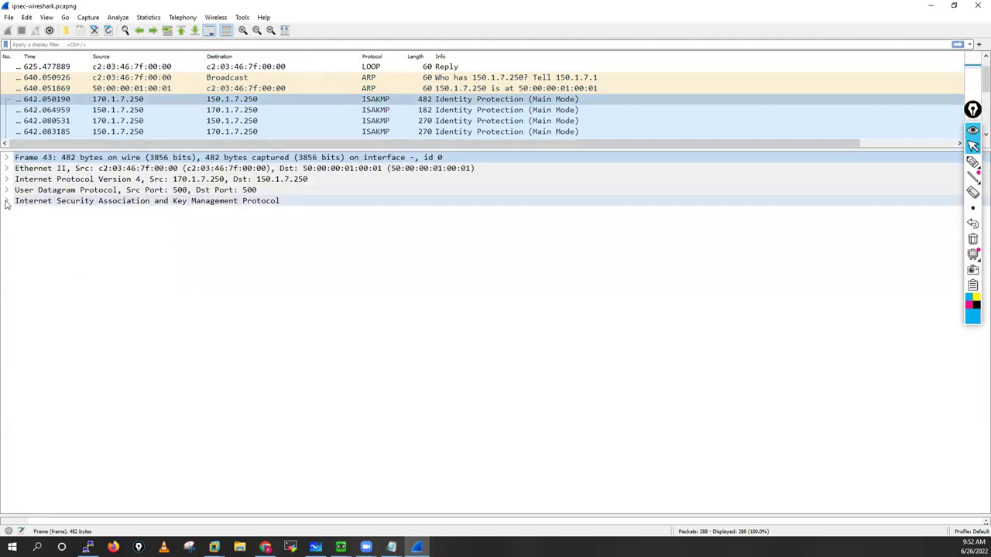
double_click(55, 202)
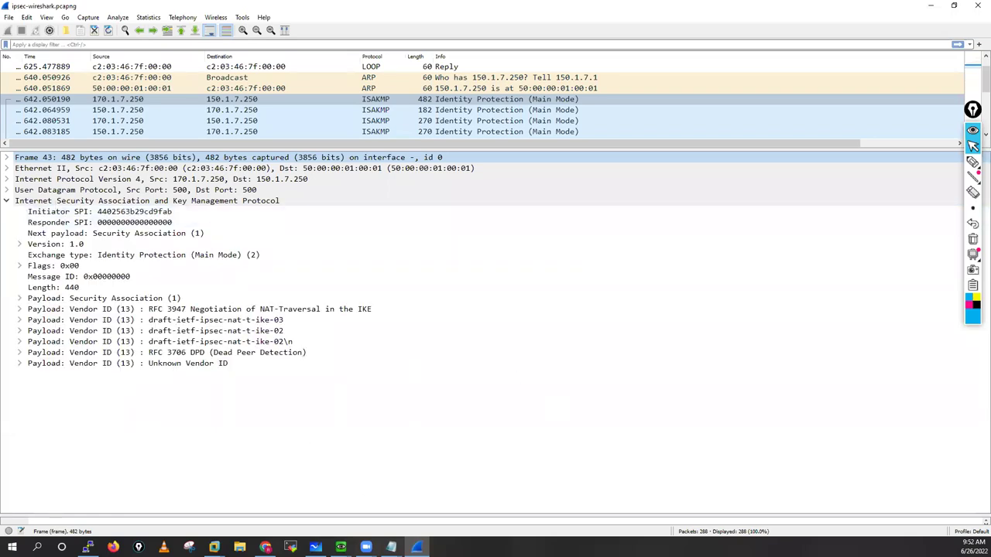
key(alt+Tab)
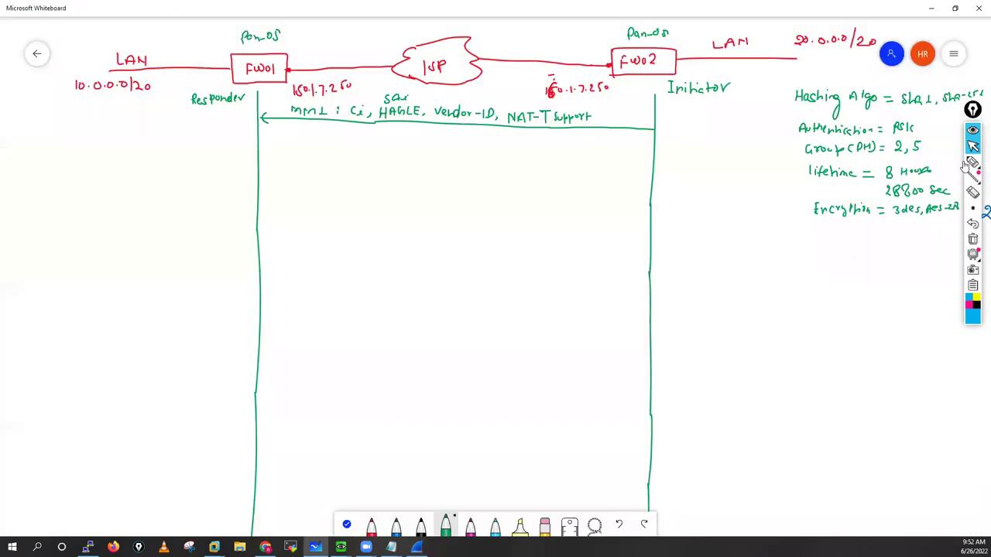
drag(637, 70, 655, 66)
drag(260, 80, 270, 77)
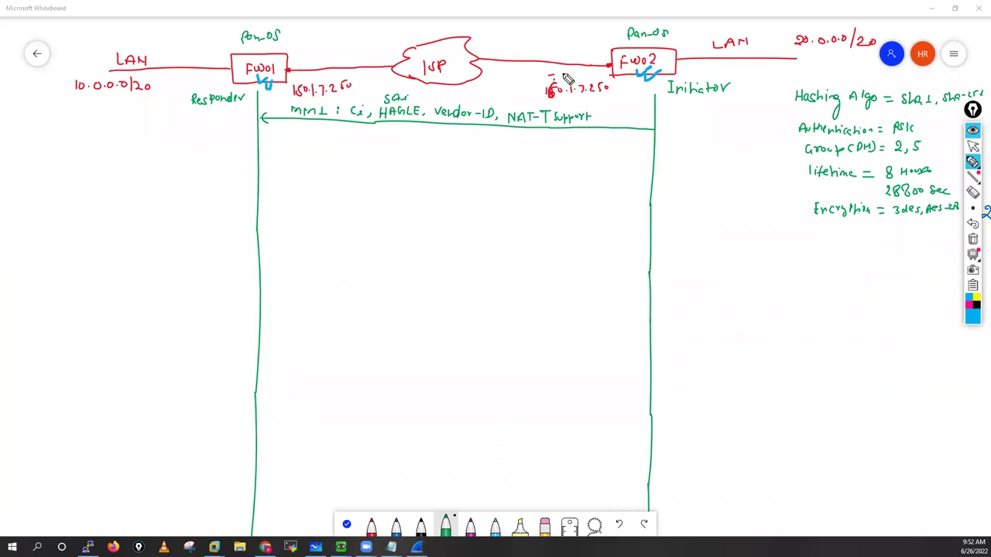
mouse_move(540, 79)
mouse_down()
mouse_move(568, 75)
mouse_move(551, 77)
mouse_up()
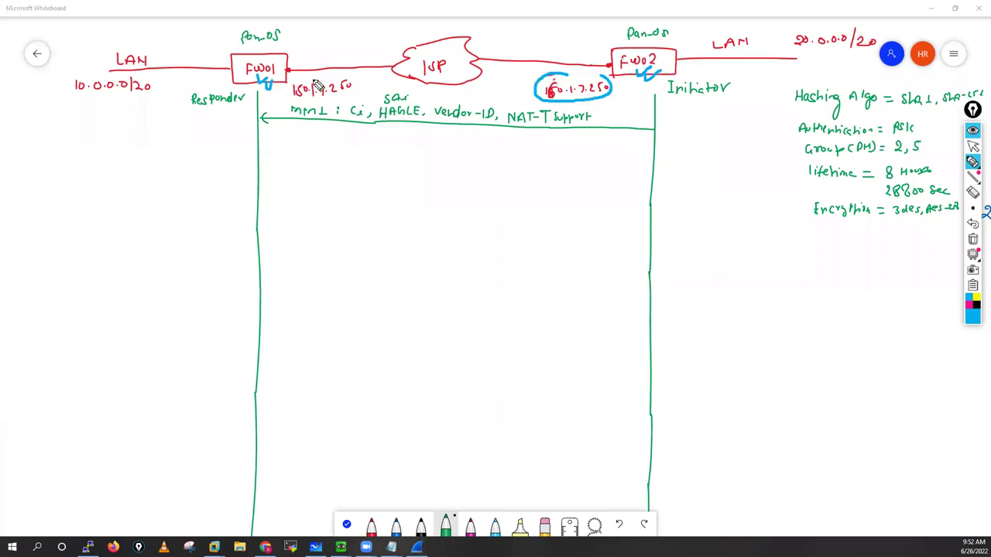
drag(293, 80, 311, 79)
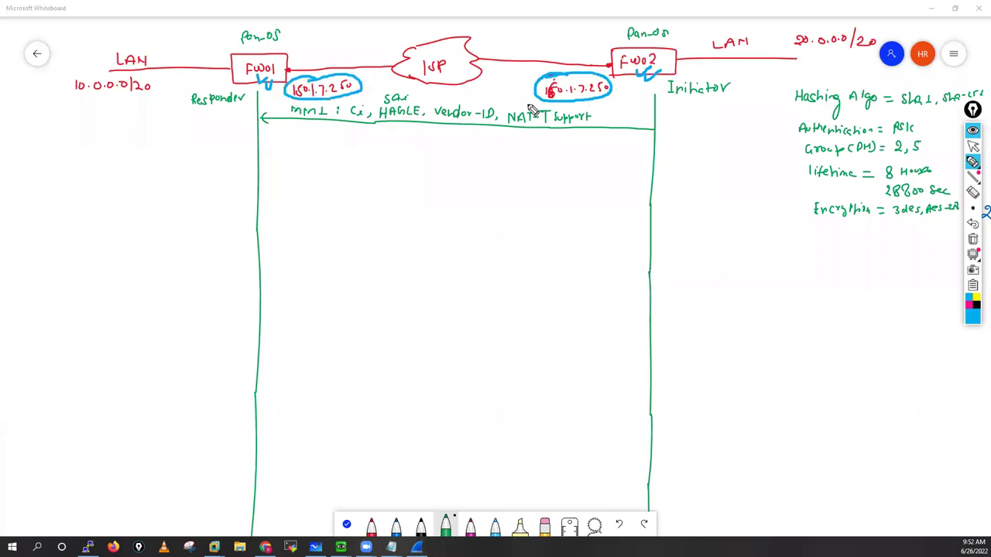
mouse_move(630, 132)
mouse_down()
mouse_move(646, 142)
mouse_move(699, 138)
mouse_up()
drag(630, 121, 619, 152)
drag(700, 127, 699, 147)
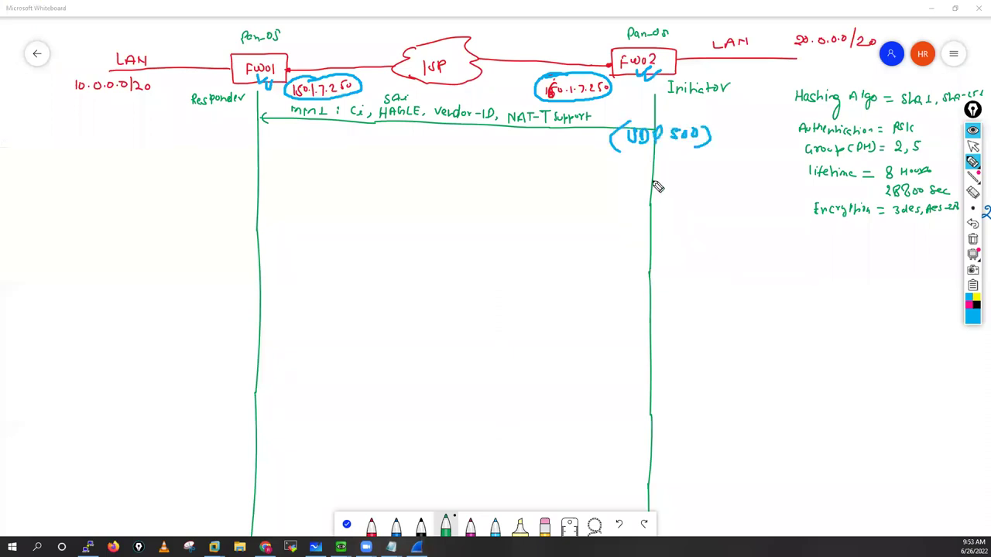
mouse_move(634, 162)
mouse_down()
mouse_move(635, 178)
mouse_move(674, 167)
mouse_move(685, 179)
mouse_up()
drag(687, 179, 700, 178)
drag(707, 164, 708, 172)
drag(628, 155, 627, 189)
mouse_move(719, 153)
mouse_down()
mouse_move(720, 186)
mouse_move(670, 211)
mouse_move(688, 210)
mouse_up()
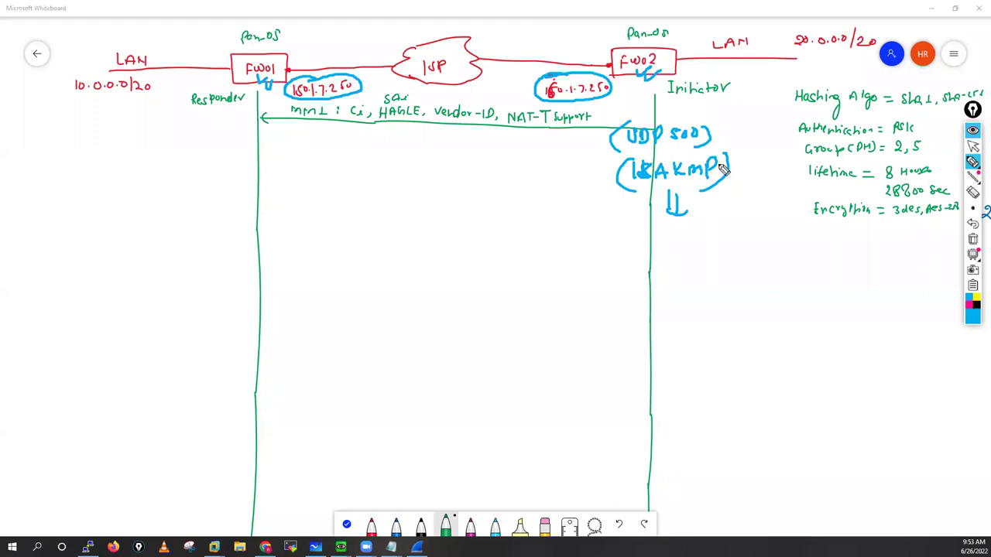
drag(717, 132, 731, 200)
drag(723, 122, 703, 152)
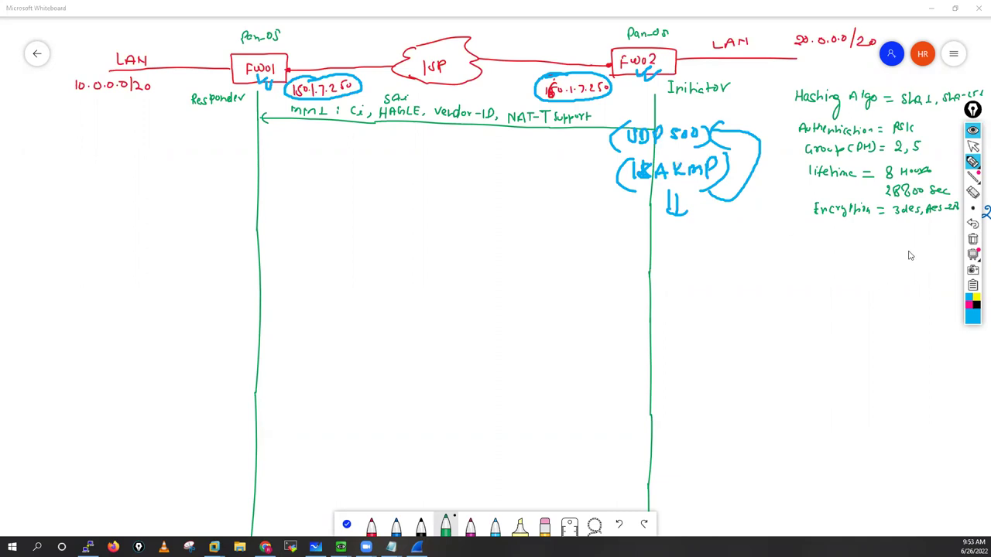
click(973, 147)
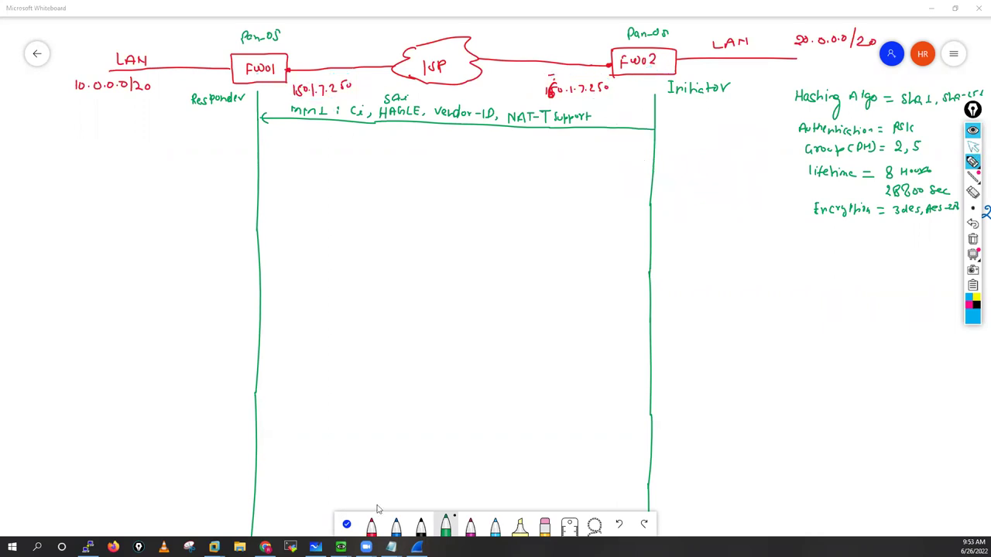
key(alt+Tab)
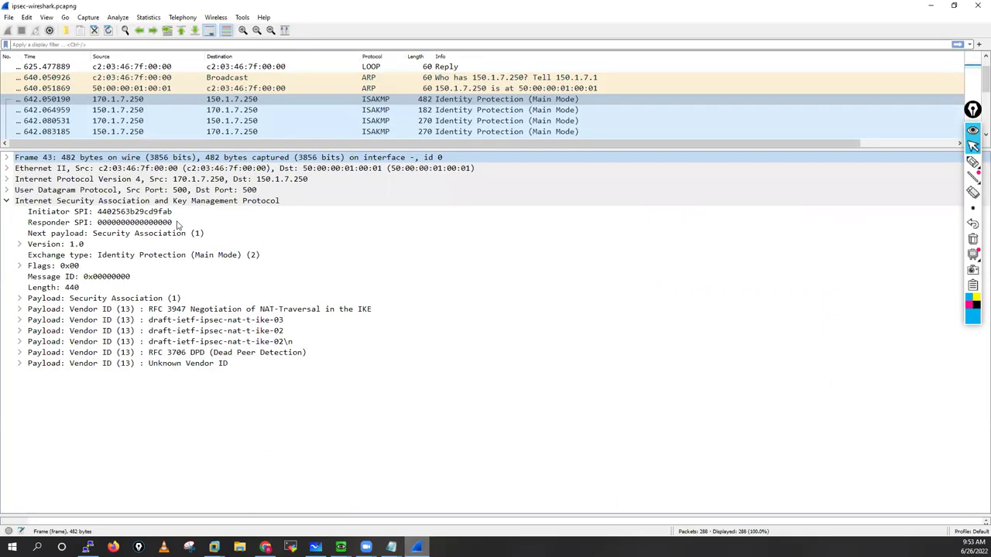
Step: Inspect frame 43's Initiator SPI and Responder SPI fields, glancing back at the whiteboard
click(116, 213)
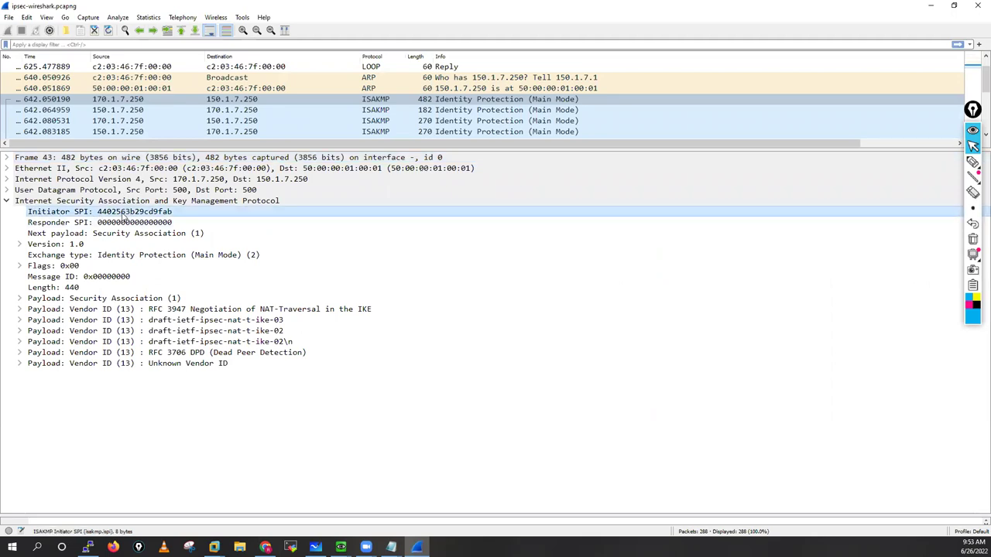
click(113, 223)
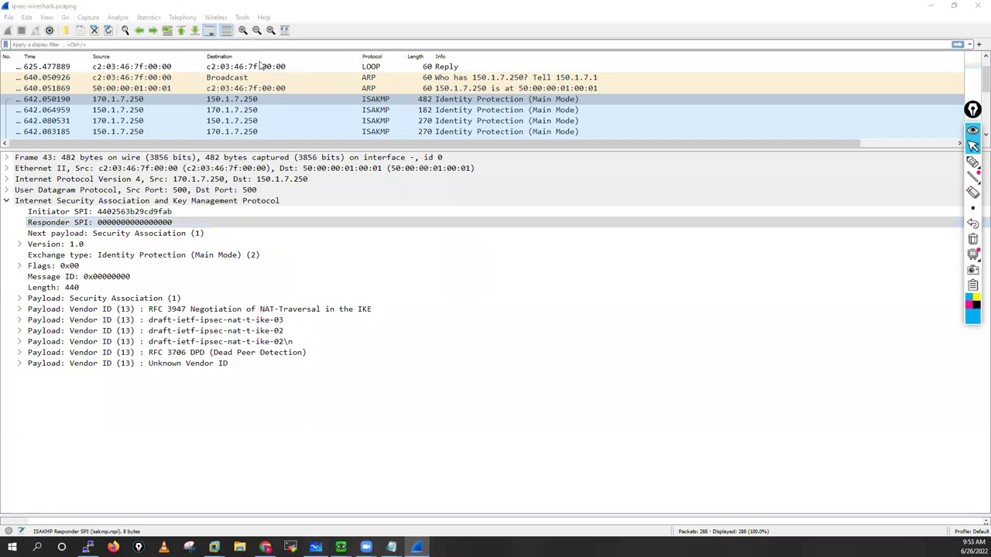
key(alt+Tab)
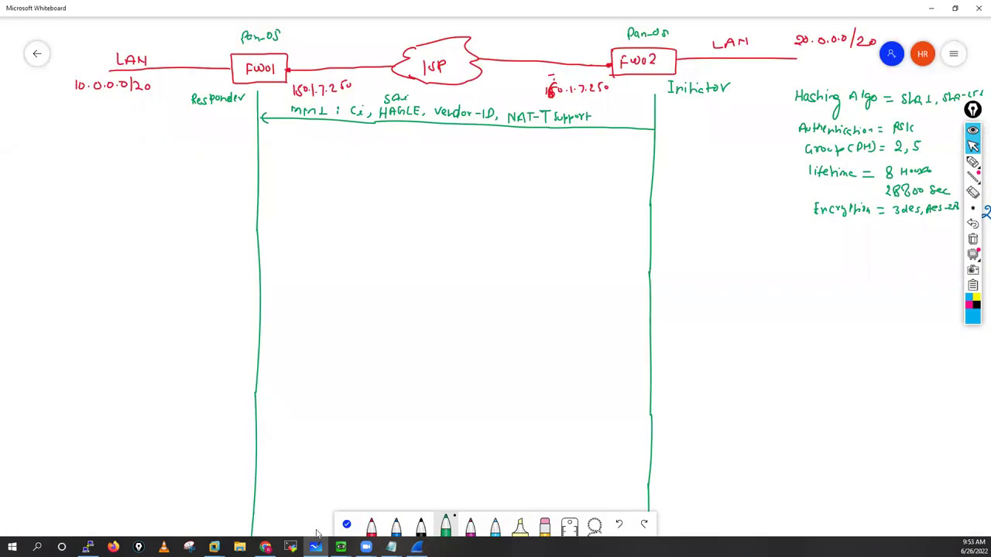
key(alt+Tab)
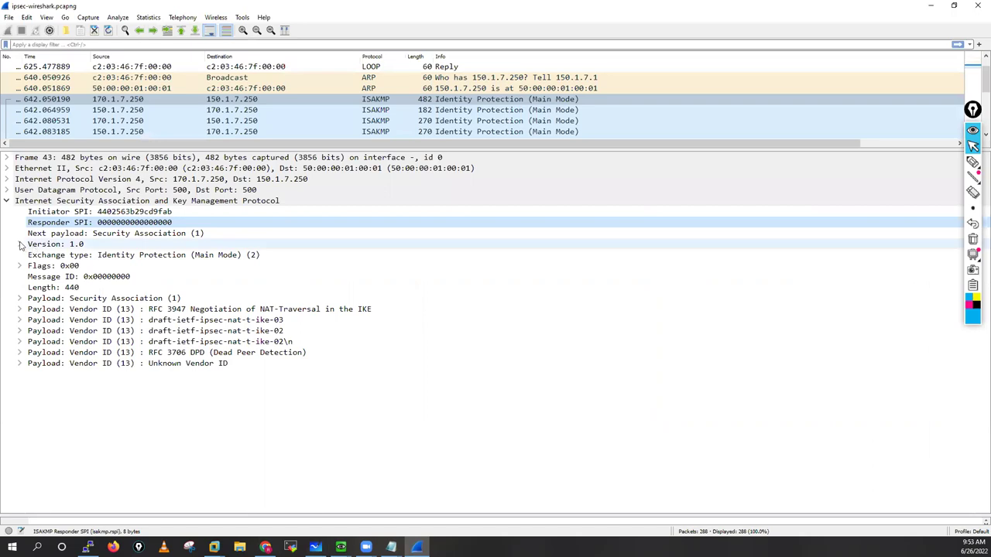
Step: Expand Version 1.0 to show MjVer 0x1 and MnVer 0x0, then return to the whiteboard
double_click(77, 246)
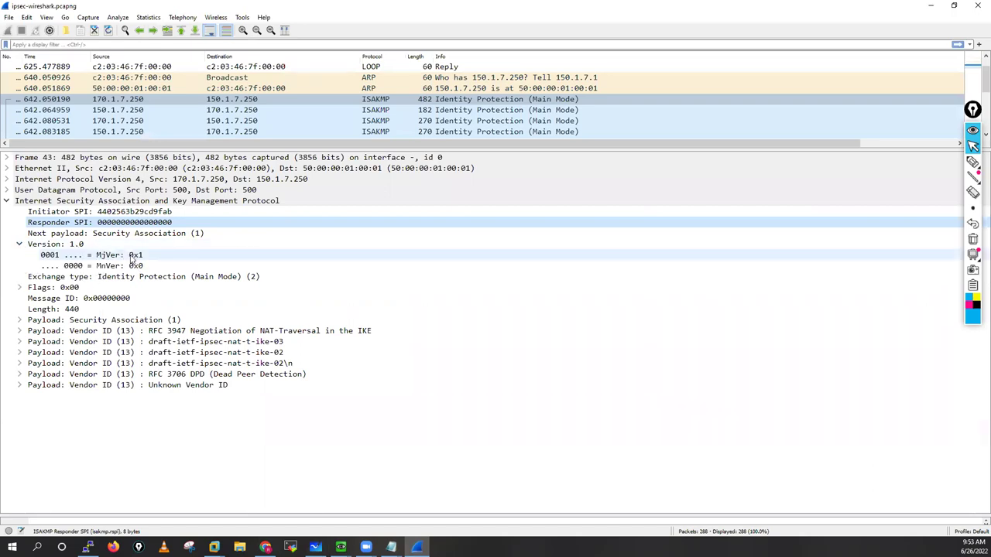
click(130, 256)
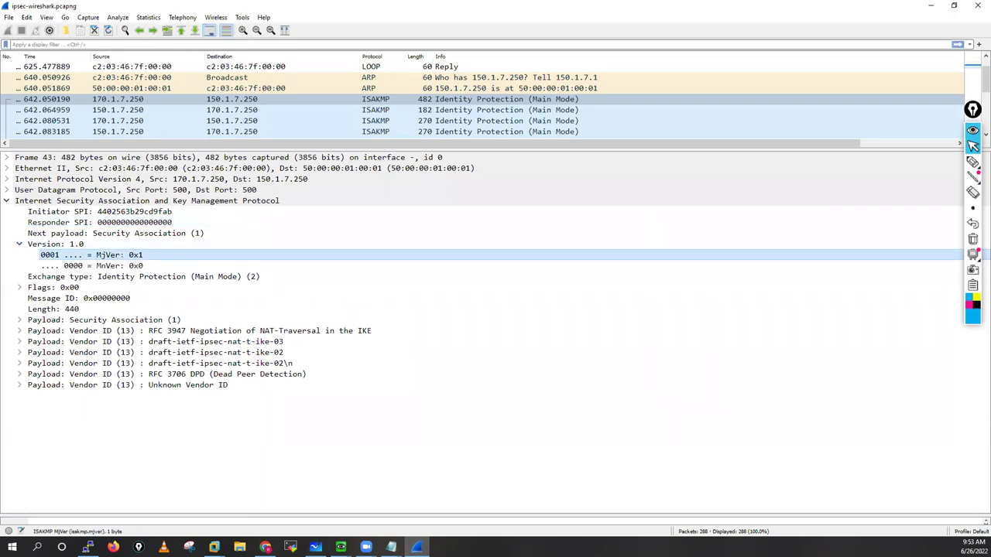
key(alt+Tab)
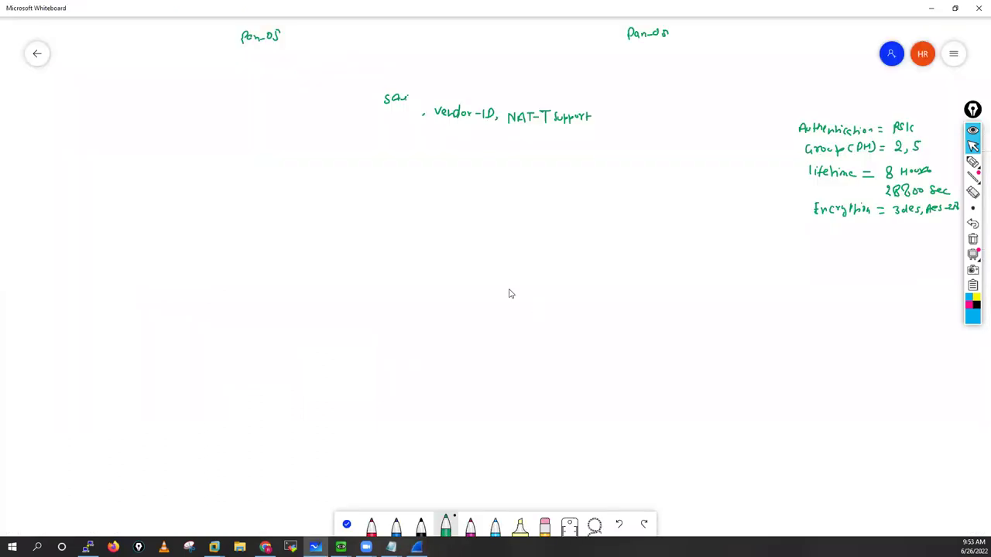
Step: Write a red IKEv1 note beneath the MM1 label, then return to Wireshark
click(393, 527)
click(372, 526)
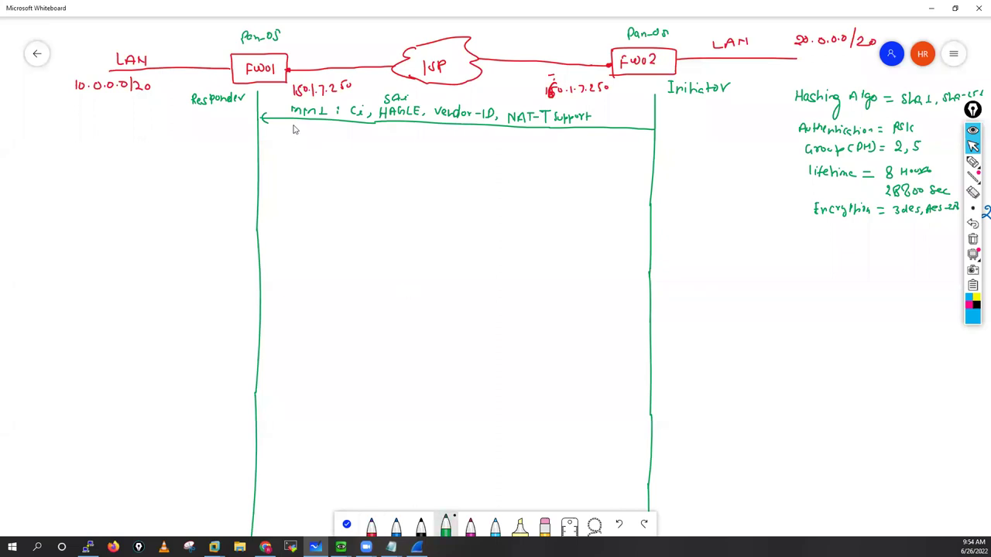
drag(293, 124, 293, 134)
drag(298, 134, 327, 136)
key(alt+Tab)
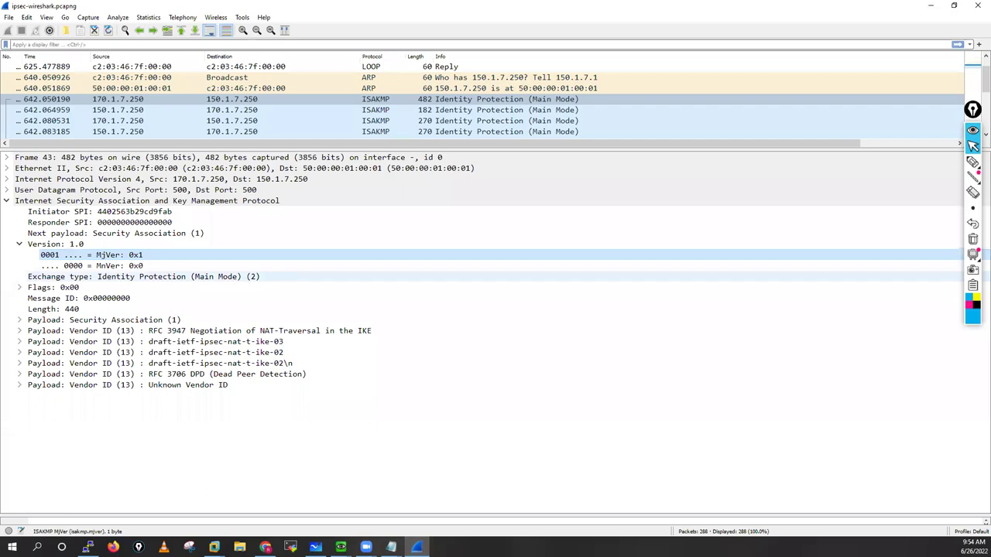
Step: Expand frame 43's ISAKMP Flags, Security Association payload and Situation field
click(19, 288)
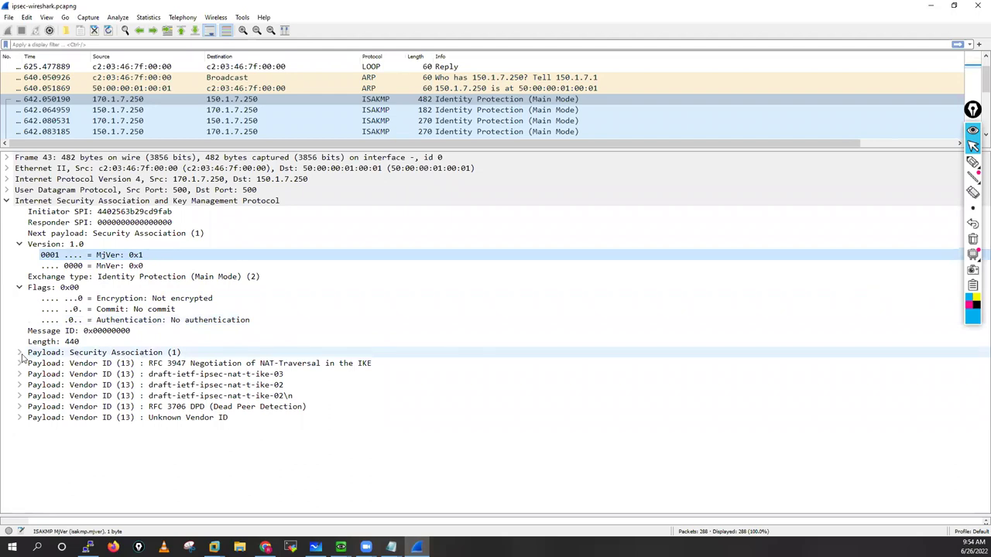
click(19, 353)
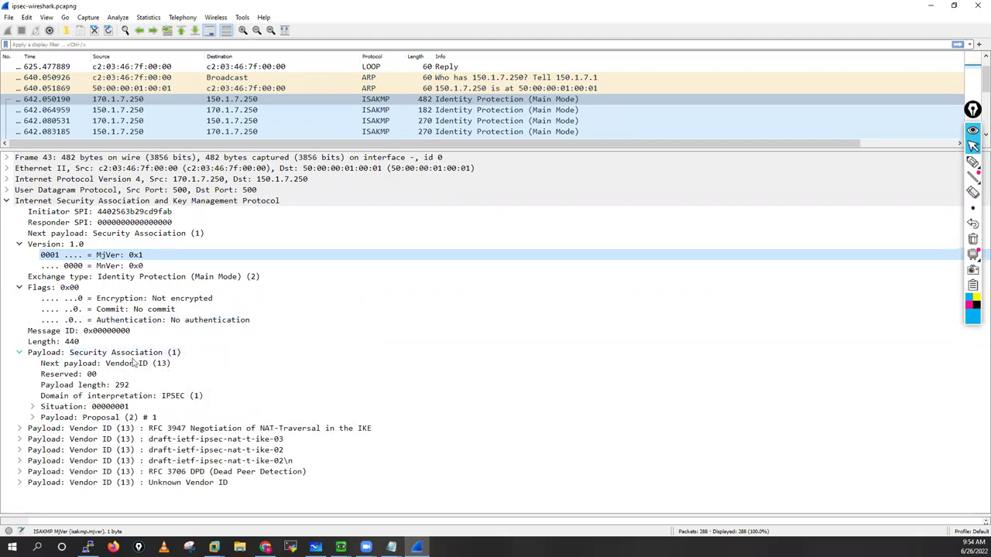
click(33, 407)
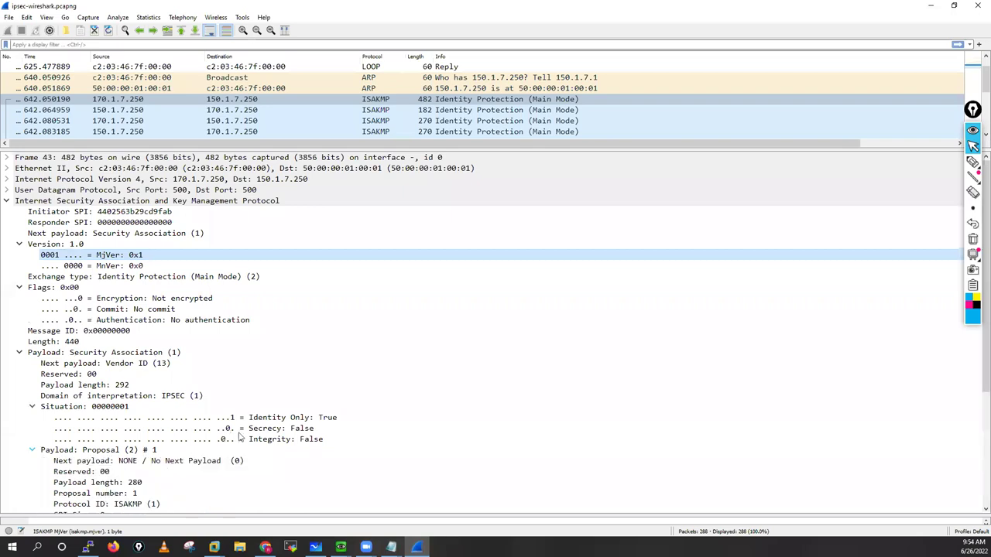
scroll(240, 434, down, 4)
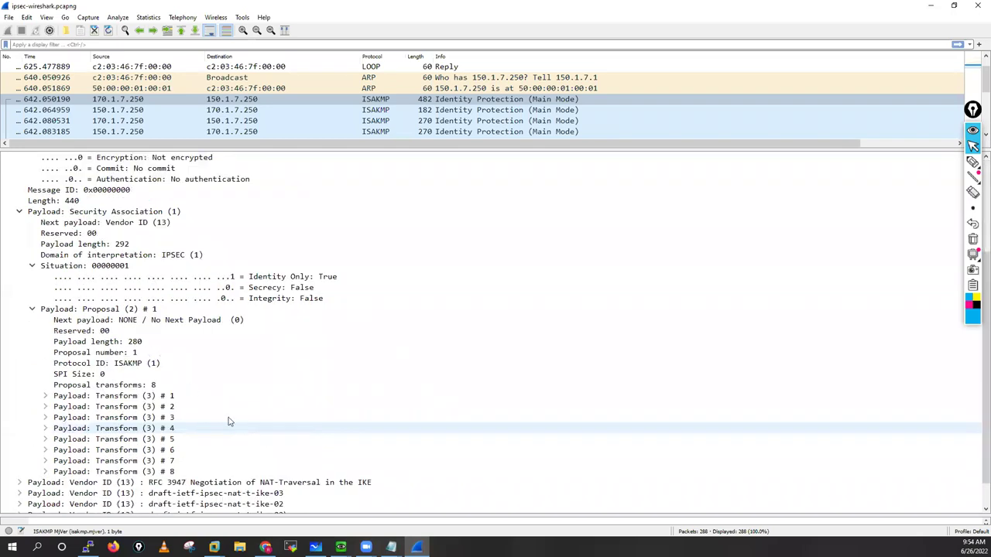
scroll(155, 387, down, 1)
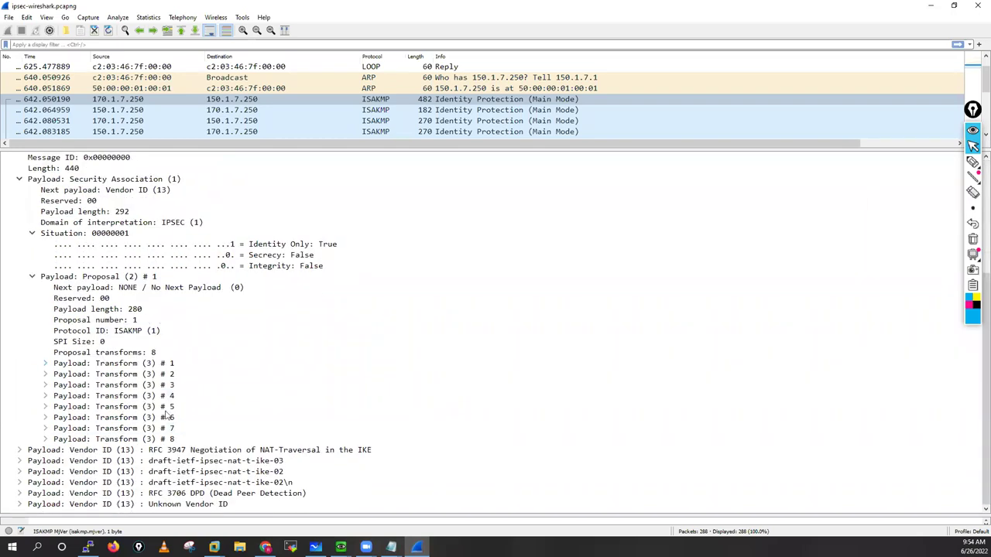
Step: Expand Transform #1 and its Life-Type and 3DES-CBC Encryption-Algorithm attributes
double_click(147, 365)
scroll(155, 334, down, 2)
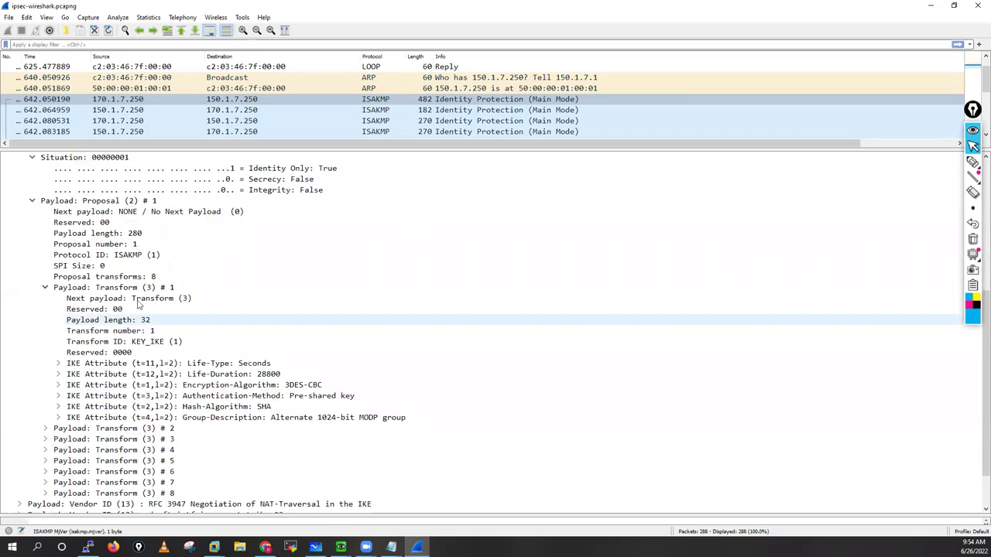
click(58, 364)
click(218, 364)
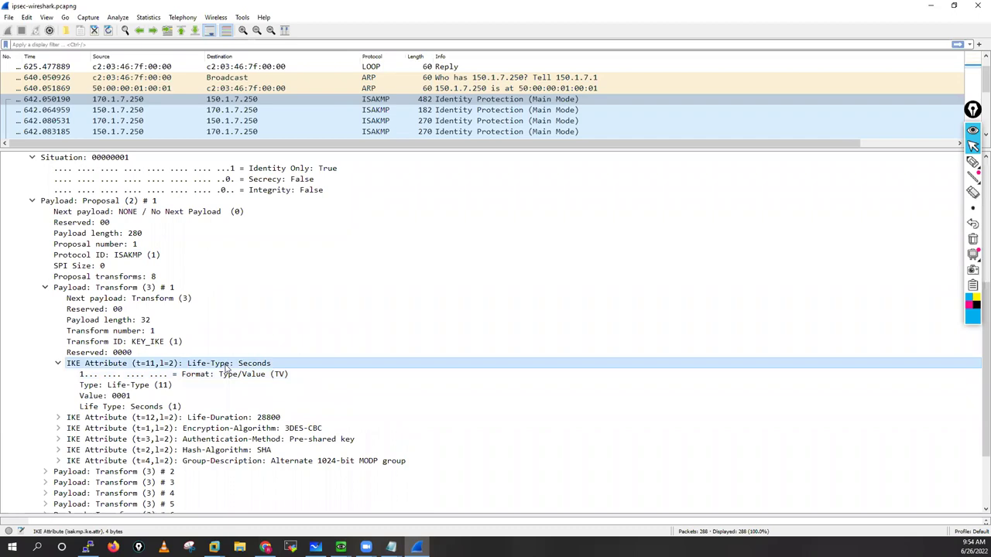
scroll(186, 357, down, 2)
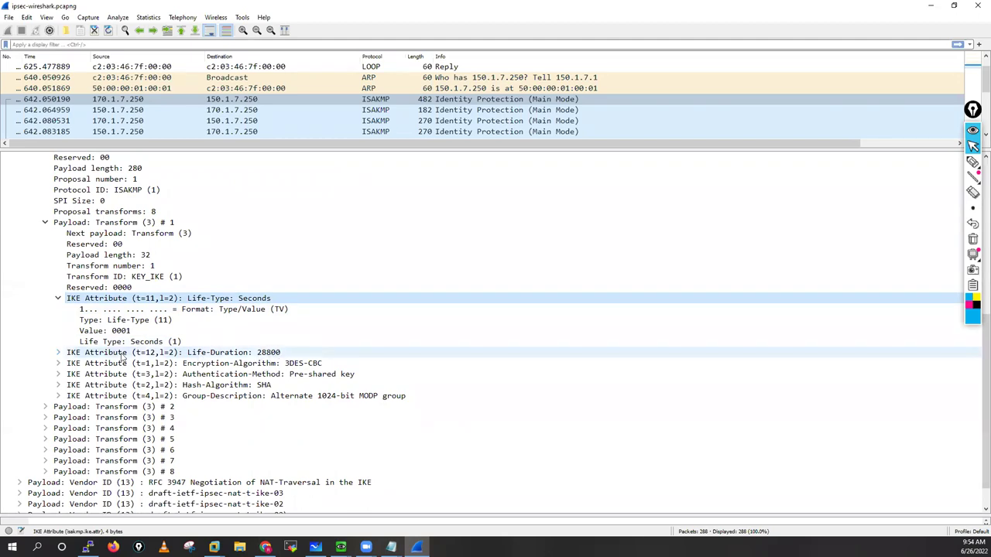
double_click(240, 364)
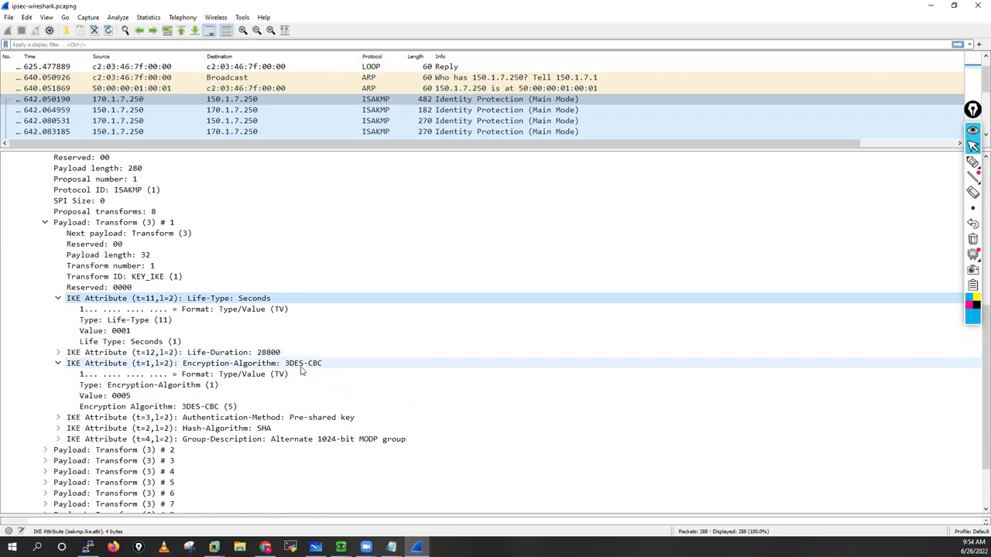
scroll(184, 346, down, 3)
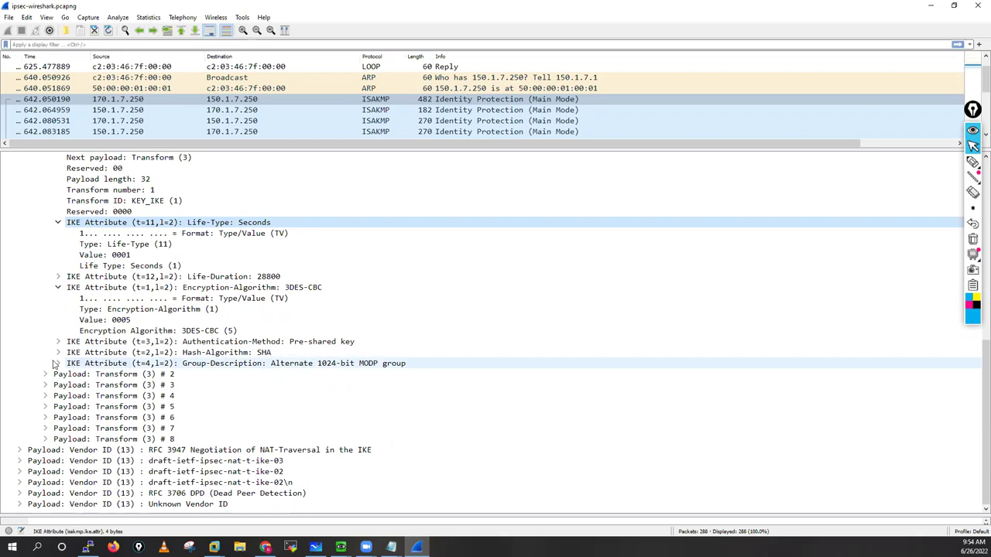
Step: Expand the Group-Description, Hash-Algorithm and Authentication-Method attributes, briefly comparing Transform #2
click(57, 363)
click(57, 352)
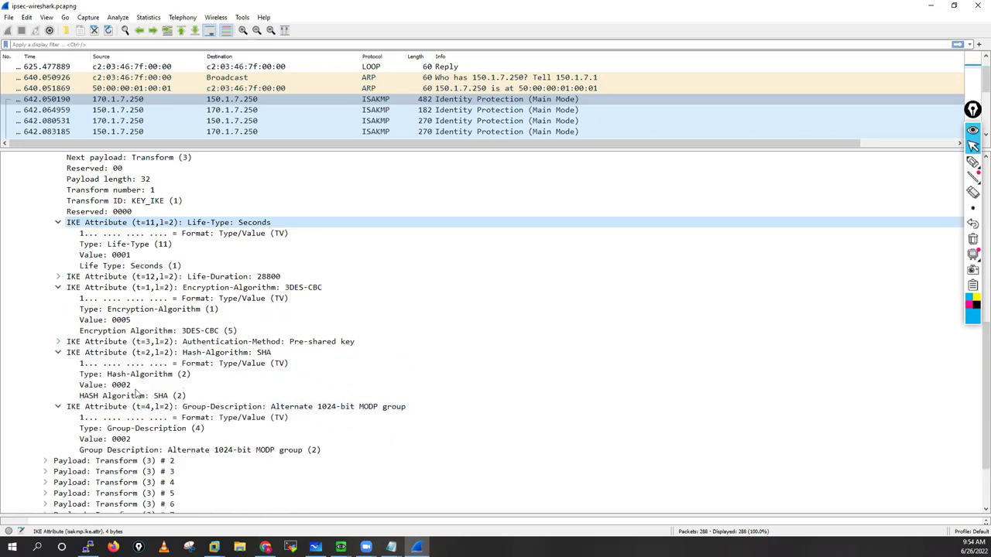
click(58, 342)
scroll(44, 387, down, 4)
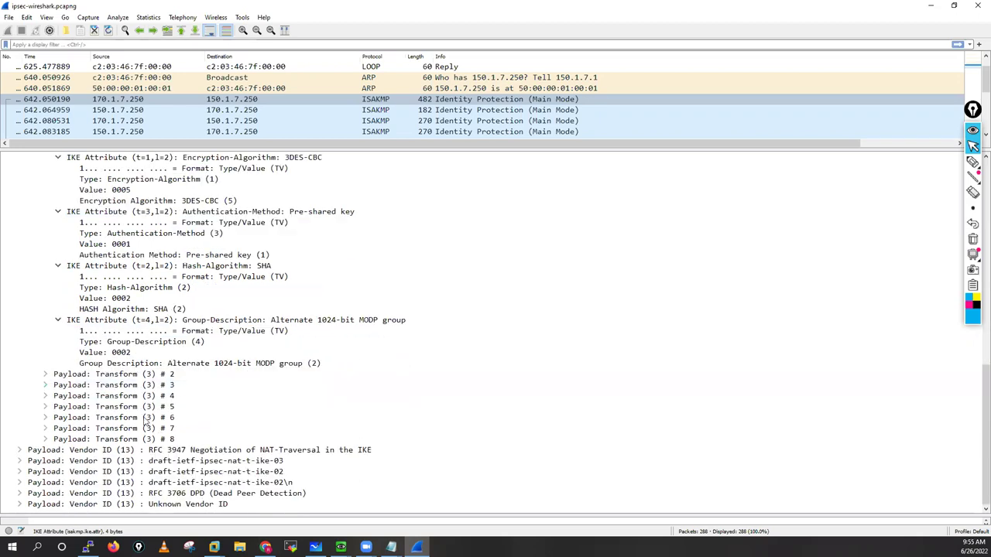
click(45, 374)
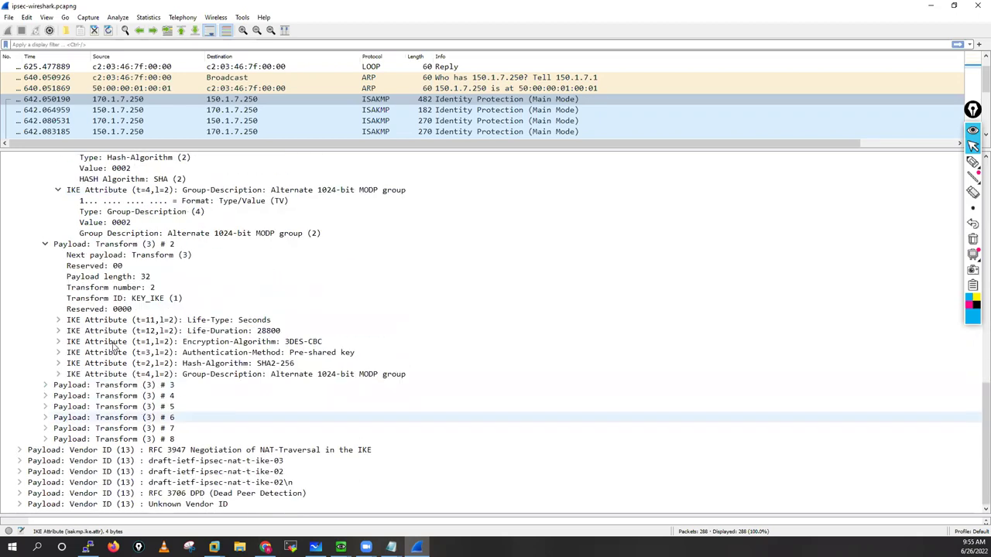
click(45, 244)
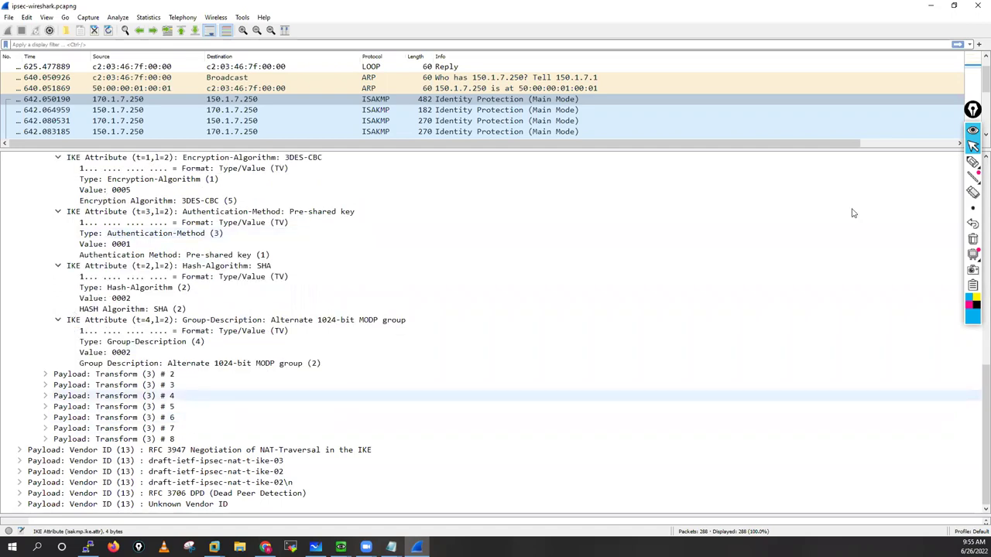
Step: Handwrite a bracketed 'phase 1 policies' note over the capture, then clear it
click(973, 164)
click(926, 164)
mouse_move(586, 190)
mouse_down()
mouse_move(608, 210)
mouse_move(657, 194)
mouse_move(704, 210)
mouse_move(727, 189)
mouse_move(769, 220)
mouse_up()
drag(570, 186, 583, 222)
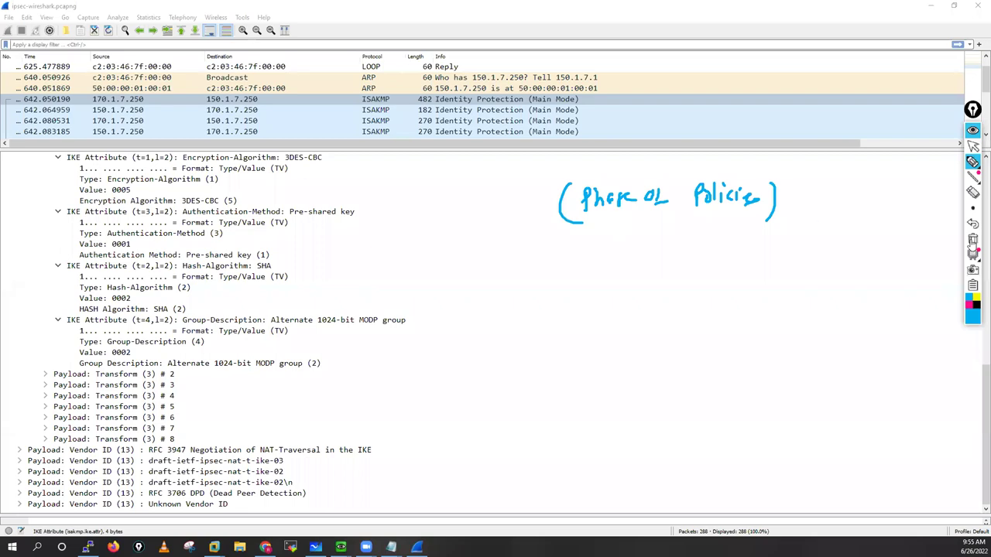
click(972, 240)
click(973, 147)
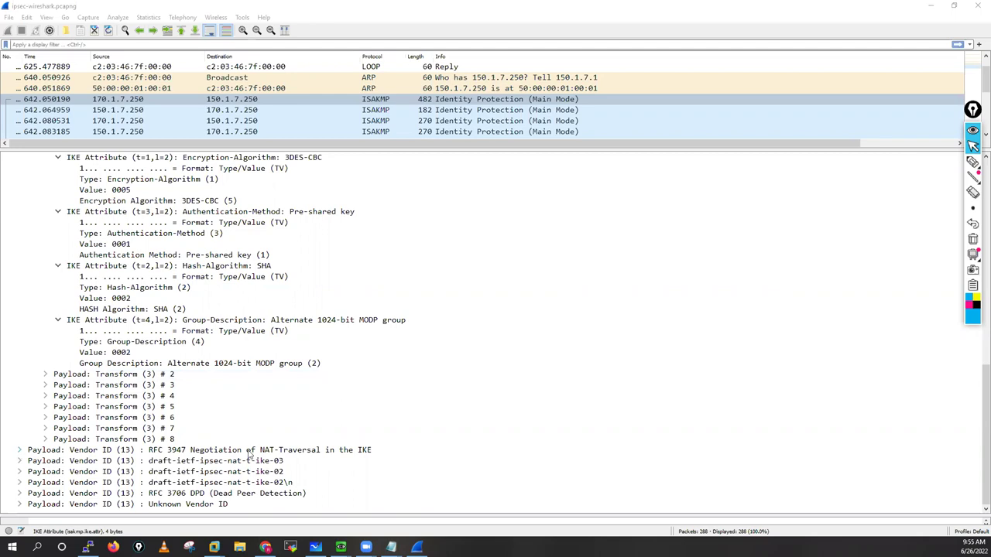
Step: Review the NAT-Traversal and DPD vendor IDs, expand the Unknown Vendor ID, and scroll to the top
click(314, 455)
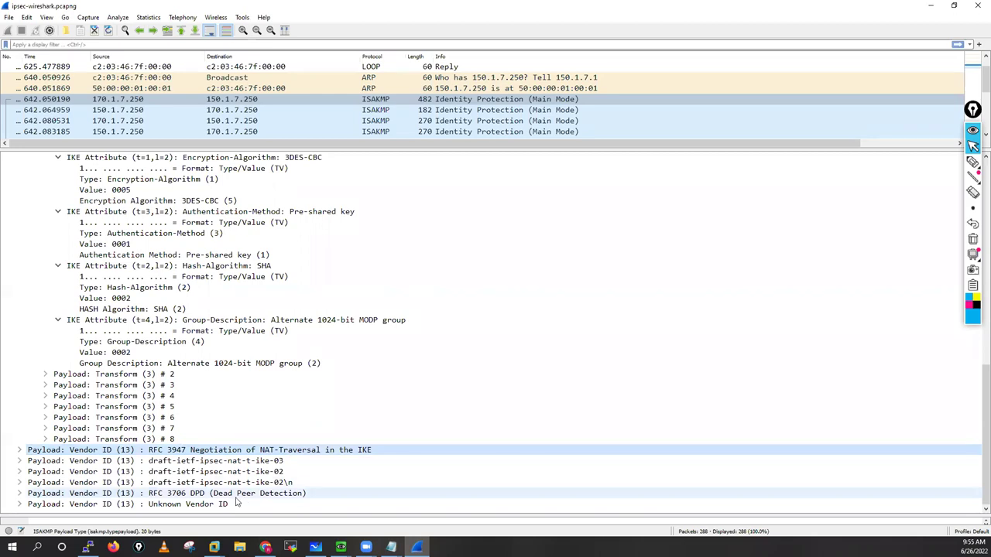
click(194, 495)
click(180, 506)
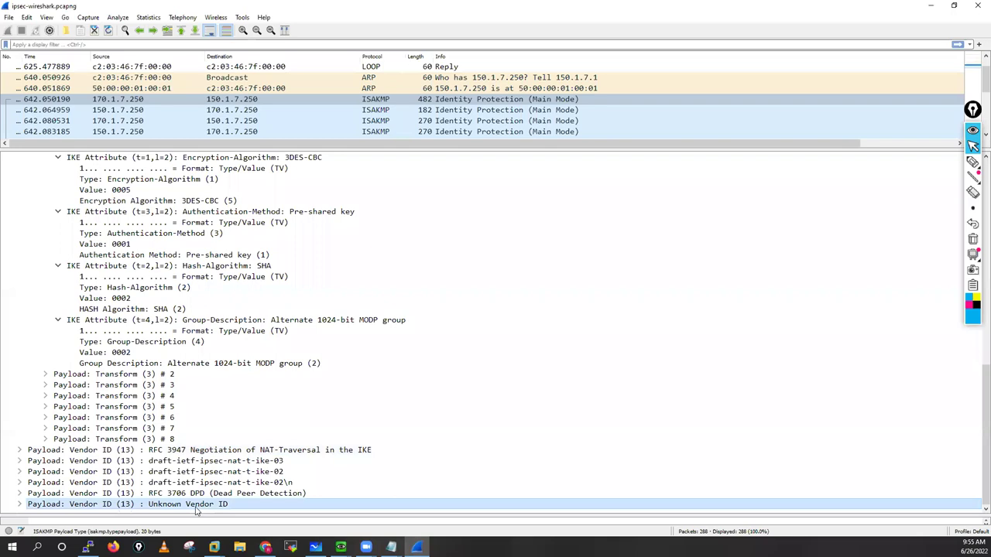
click(20, 504)
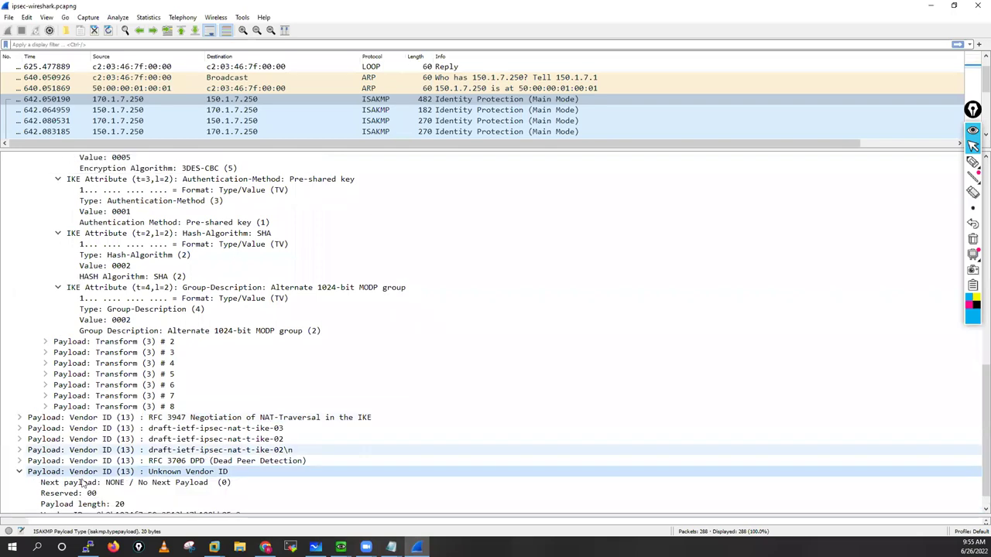
scroll(116, 480, down, 1)
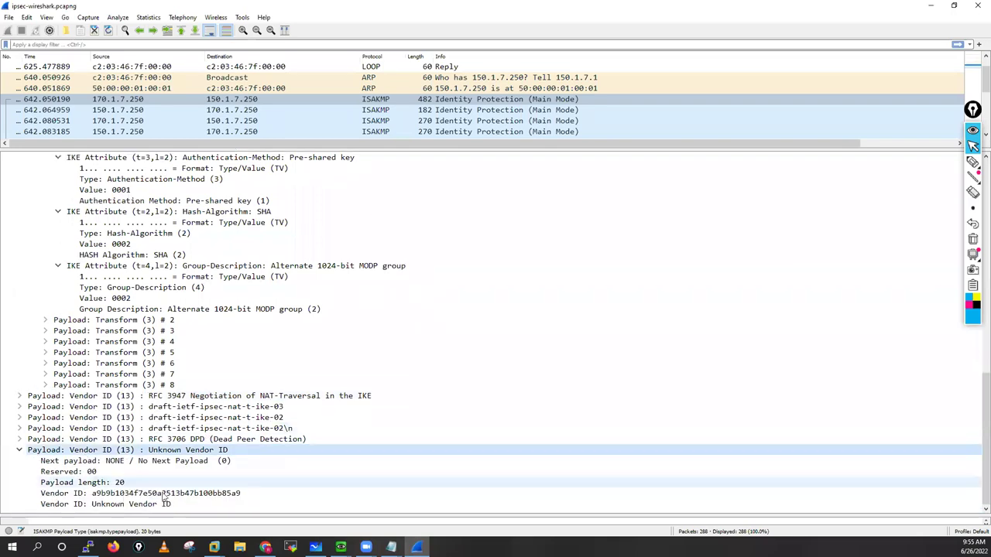
click(187, 494)
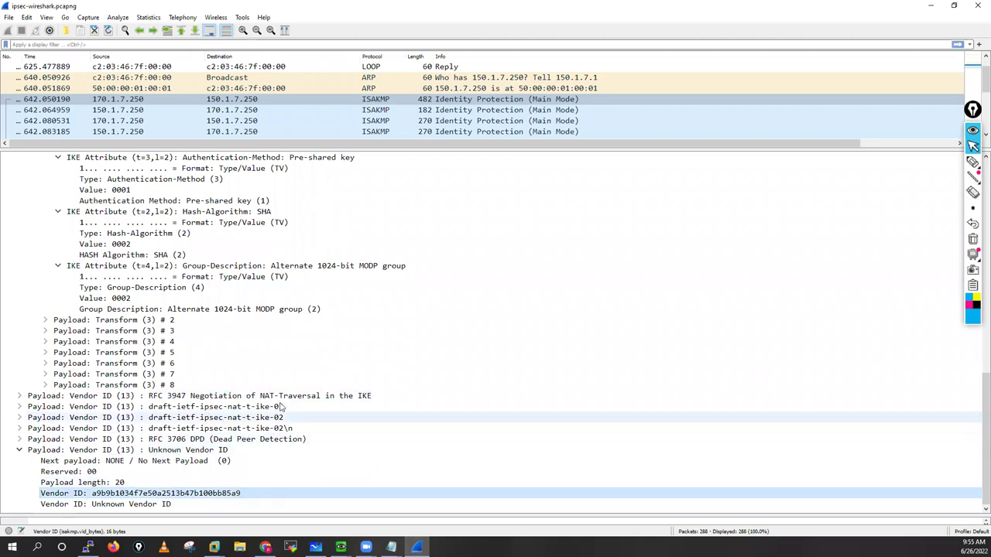
scroll(283, 401, up, 10)
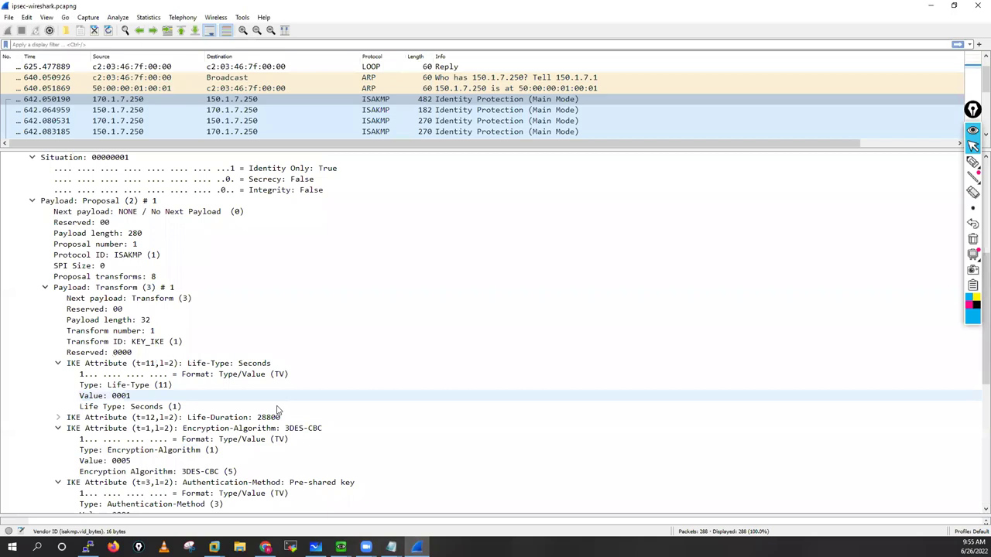
scroll(643, 236, up, 8)
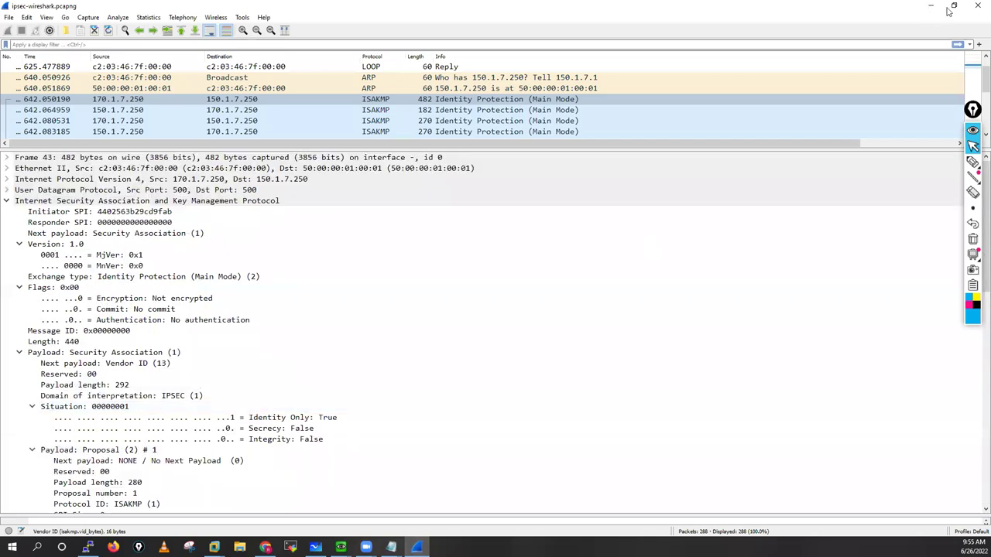
Step: Handwrite 'Ci = md5( SIP, DIP, time' in red below the phase 1 policy list
key(alt+Tab)
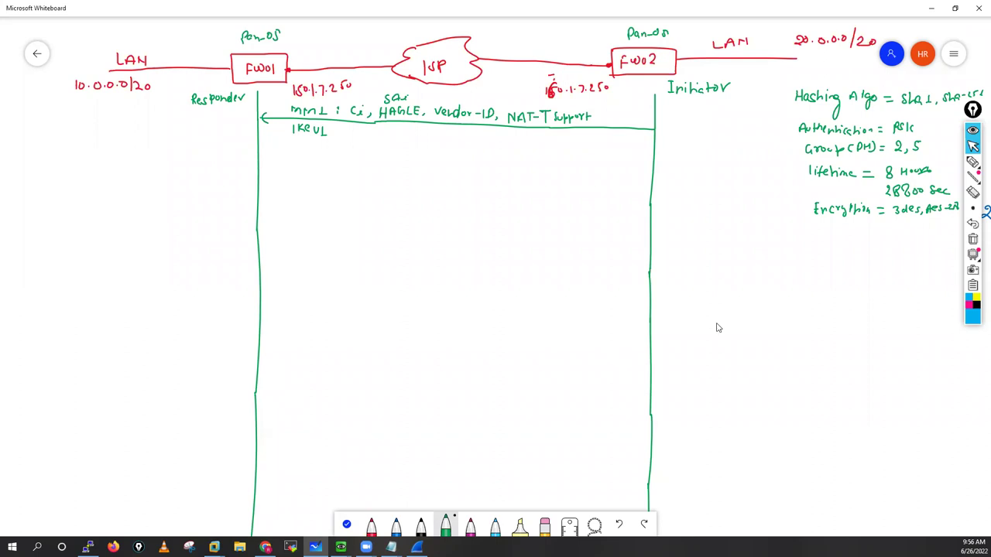
click(372, 528)
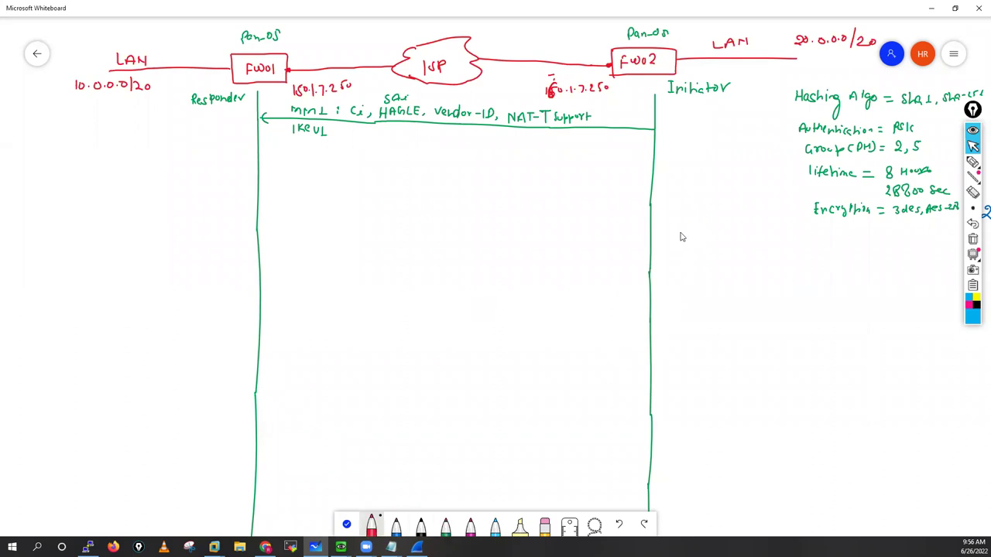
drag(684, 231, 686, 239)
mouse_move(690, 232)
mouse_down()
mouse_move(757, 244)
mouse_move(783, 235)
mouse_up()
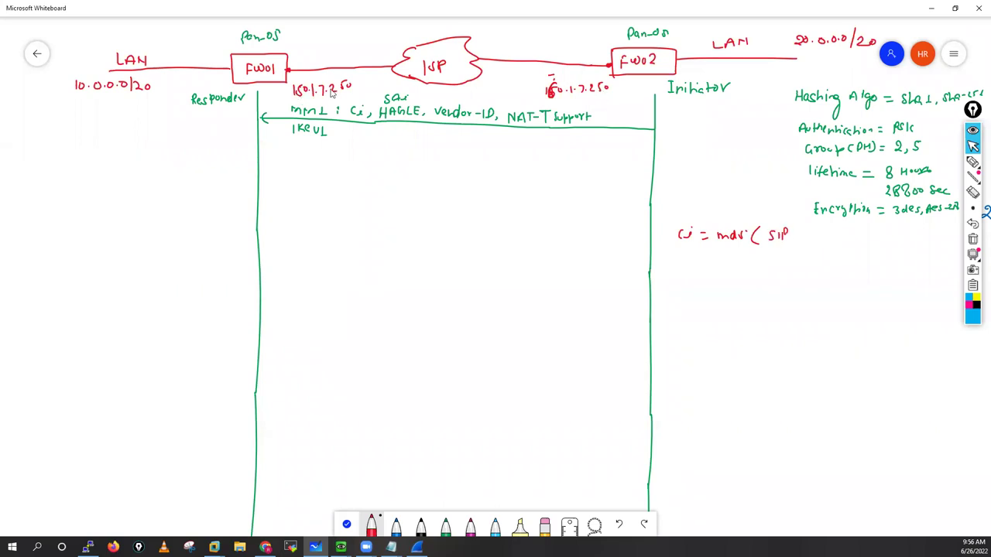
drag(793, 237, 809, 241)
drag(814, 241, 839, 241)
drag(844, 234, 844, 241)
click(391, 547)
Step: Check dest_ip, random number and time and date in VPN-01.txt's Ci formula, then add 'date' to the red note
click(447, 499)
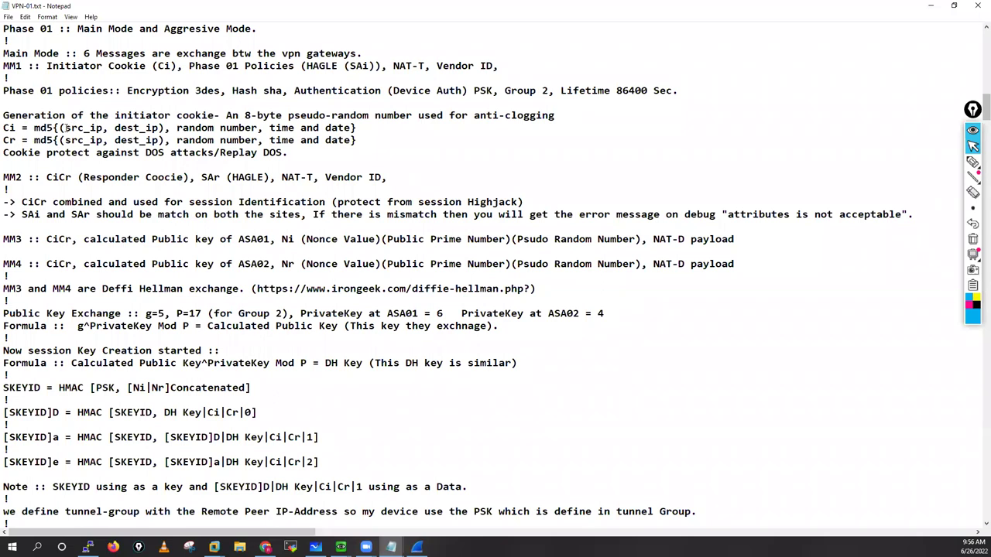
double_click(116, 128)
click(177, 128)
shift+click(253, 130)
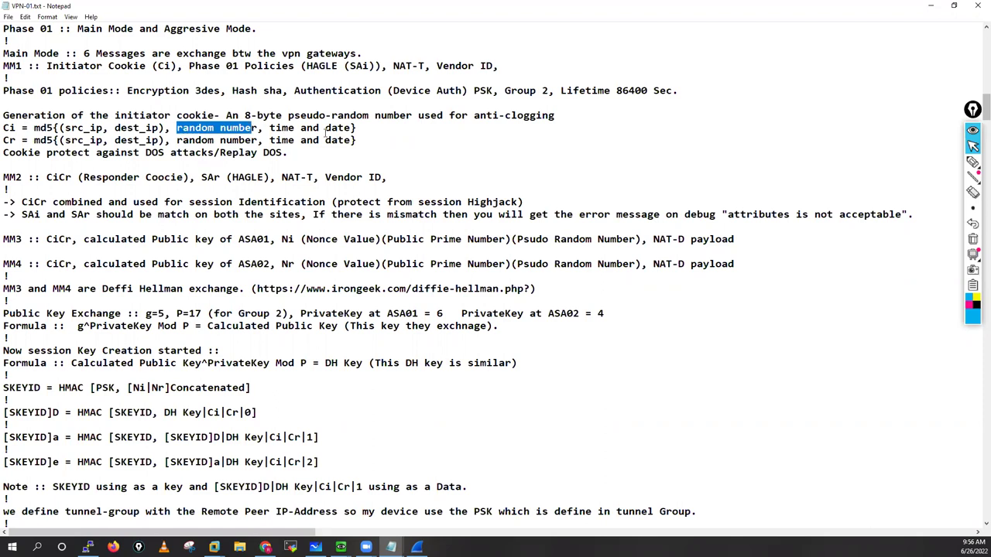
drag(347, 139, 270, 128)
click(933, 7)
mouse_move(867, 248)
mouse_down()
mouse_move(879, 235)
mouse_move(901, 246)
mouse_move(934, 231)
mouse_move(923, 251)
mouse_move(932, 252)
mouse_move(952, 232)
mouse_move(929, 247)
mouse_up()
Step: Close the red Ci formula with a parenthesis after 'Random No'
drag(951, 227, 952, 244)
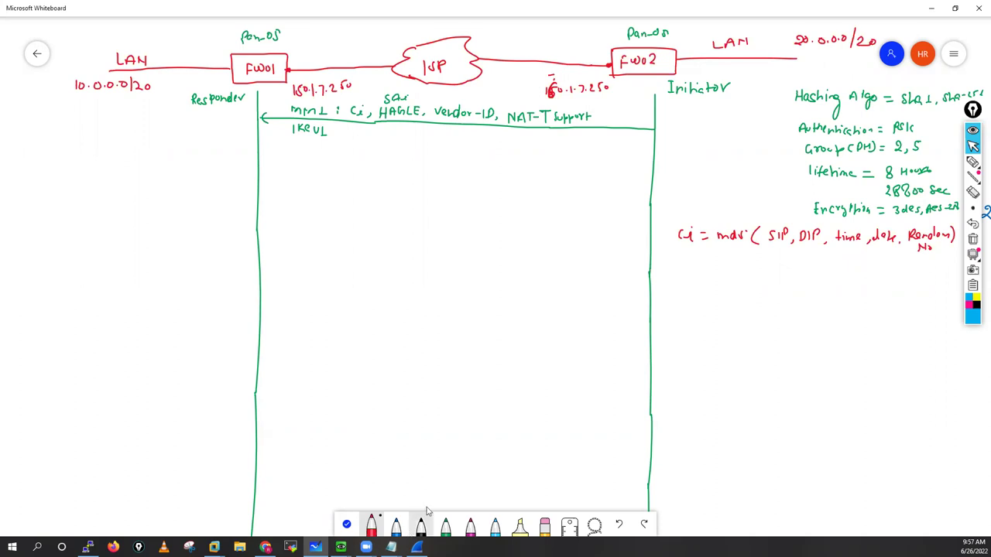
key(alt+Tab)
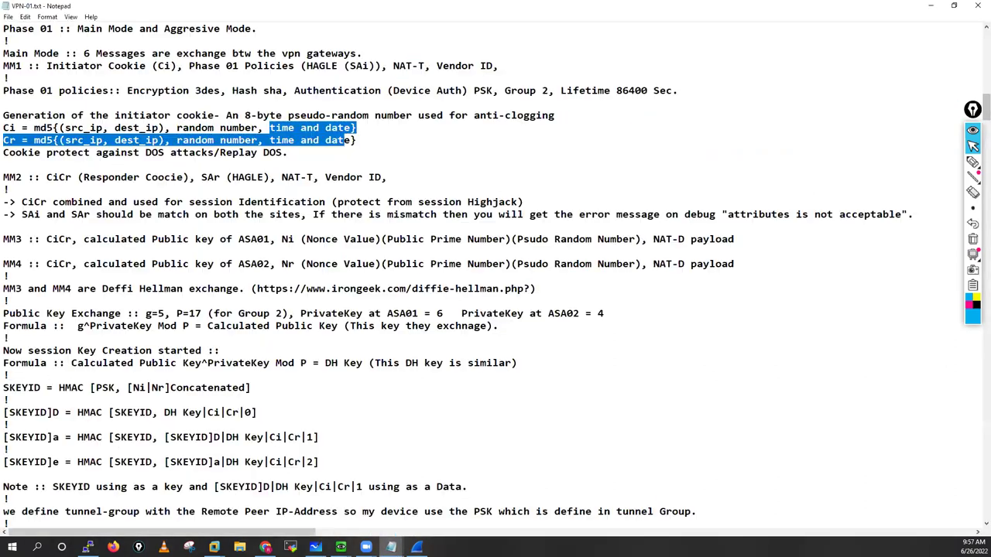
click(391, 547)
key(alt+Tab)
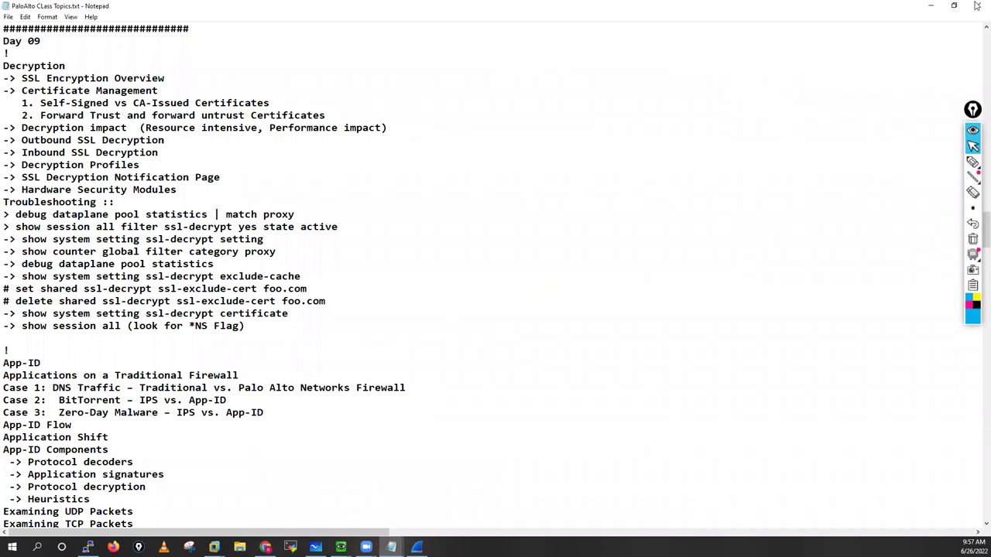
key(alt+Tab)
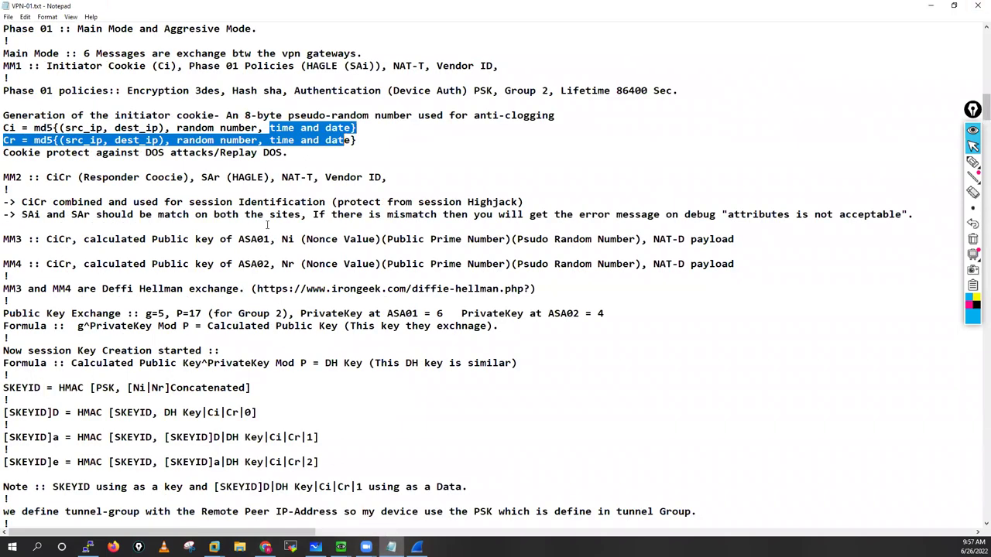
drag(4, 239, 97, 239)
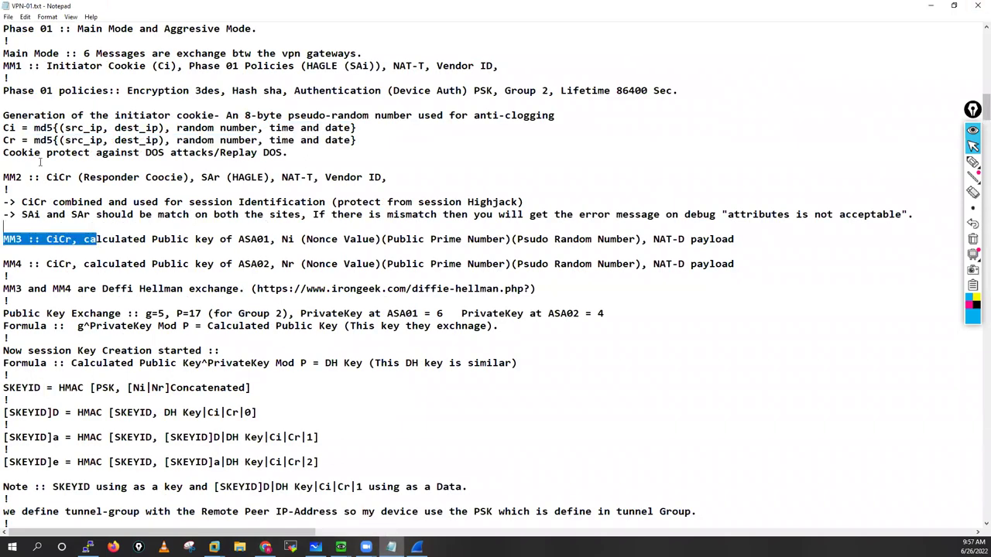
click(7, 154)
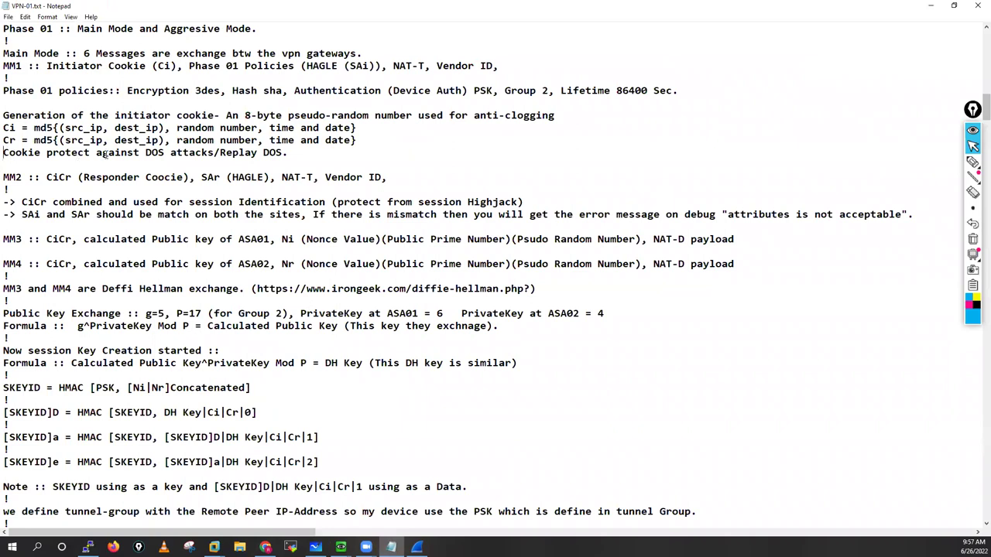
shift+click(155, 152)
shift+click(219, 152)
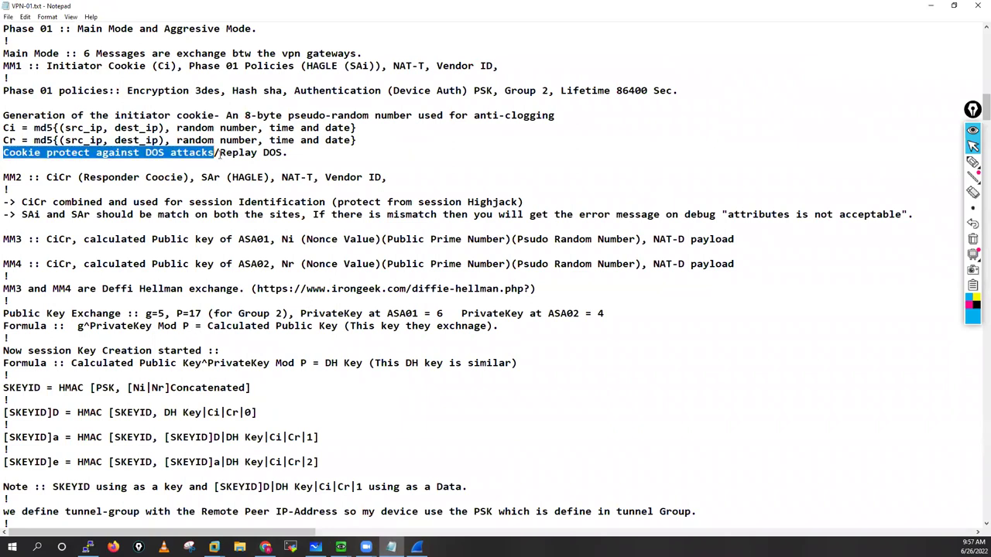
drag(286, 152, 220, 153)
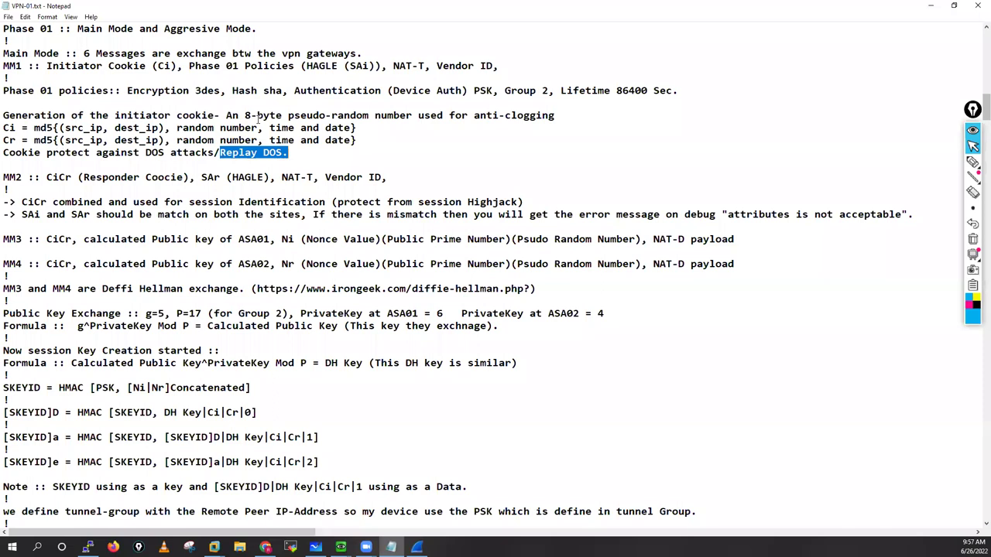
double_click(283, 115)
key(shift+Right)
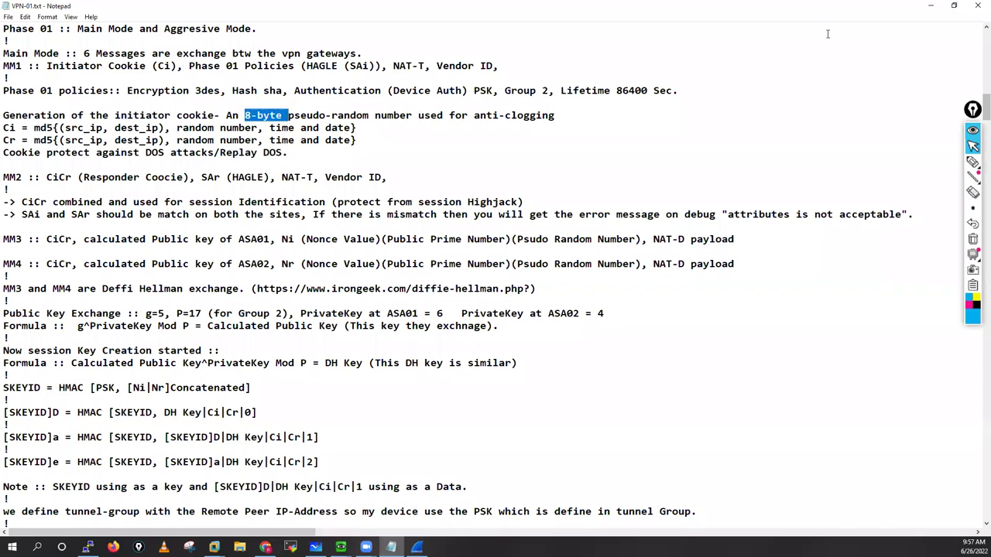
key(alt+Tab)
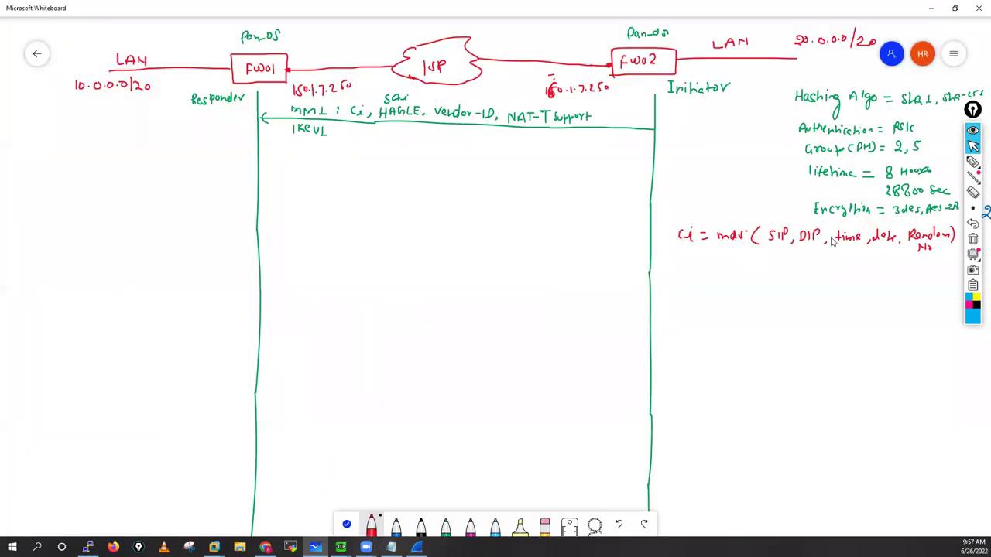
Step: Write '= 8 bytes' under Ci, then draw a magenta MM2 arrow to the Initiator labelled CiCr
drag(703, 252, 713, 252)
drag(703, 257, 781, 262)
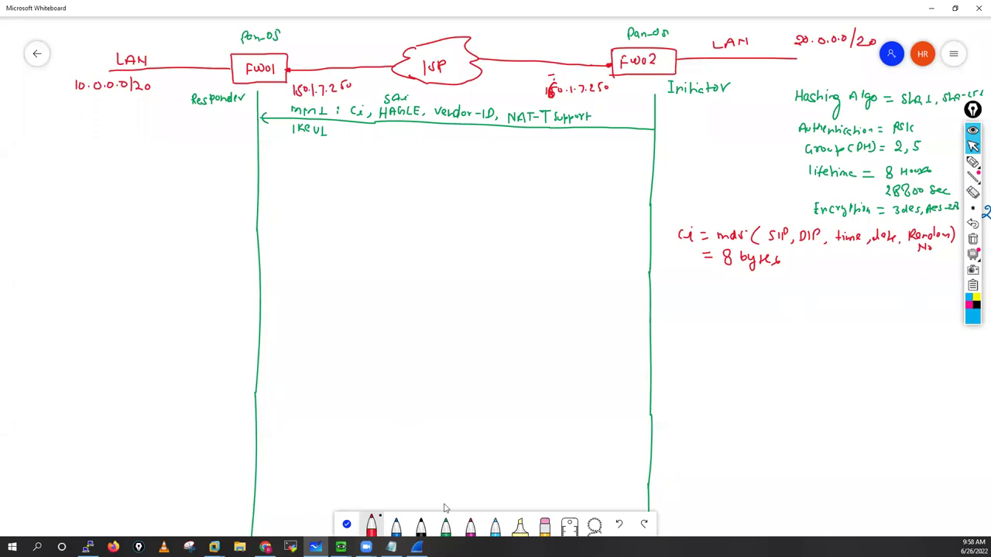
click(470, 525)
drag(259, 172, 346, 174)
drag(435, 179, 643, 184)
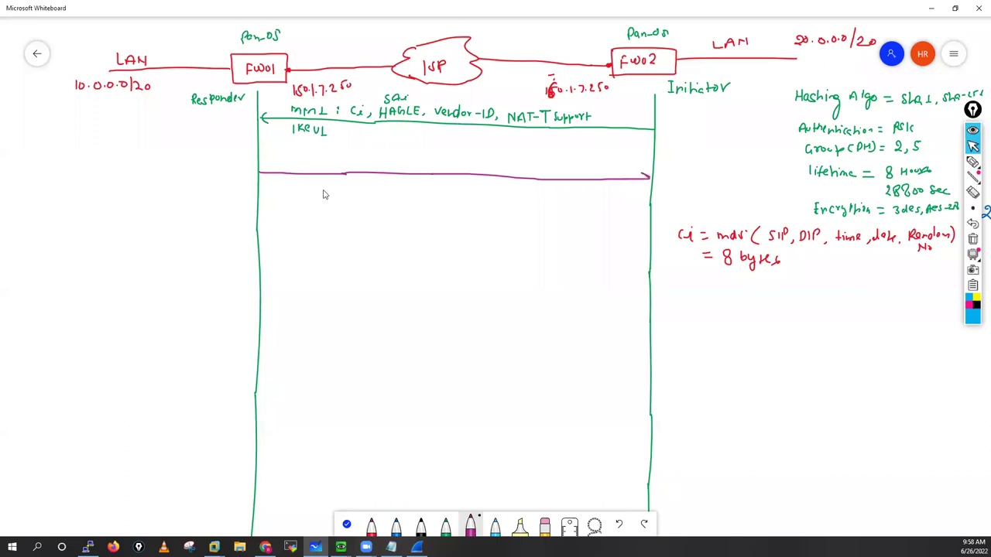
drag(269, 167, 307, 166)
drag(329, 163, 343, 167)
Step: Start the magenta Cr formula beside the Responder: 'Cr = md5( DIP, time'
drag(23, 122, 74, 129)
mouse_move(88, 119)
mouse_down()
mouse_move(86, 130)
mouse_move(114, 120)
mouse_move(123, 130)
mouse_up()
drag(128, 121, 127, 130)
mouse_move(132, 130)
mouse_down()
mouse_move(135, 122)
mouse_move(150, 133)
mouse_up()
drag(146, 127, 156, 131)
drag(158, 127, 167, 130)
drag(170, 128, 169, 133)
drag(180, 131, 179, 132)
Step: Finish the Cr formula with date and a random term, and add SA to the MM2 label
drag(183, 129, 187, 132)
drag(191, 125, 199, 137)
drag(205, 126, 205, 137)
drag(205, 127, 220, 136)
drag(222, 130, 230, 136)
drag(236, 123, 239, 140)
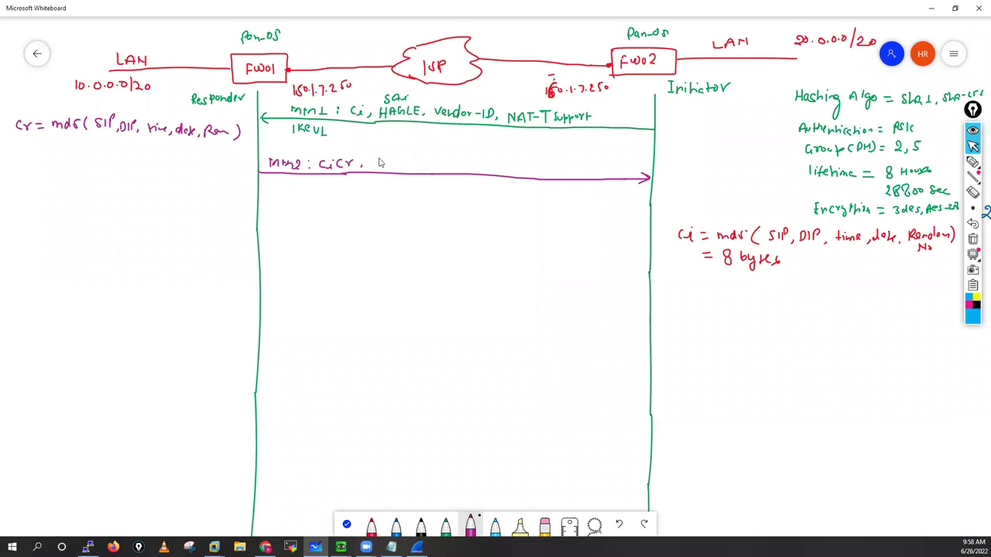
drag(381, 162, 391, 167)
Step: Collapse frame 43's Version, Flags and Vendor ID details, re-expanding the Security Association payload
key(alt+Tab)
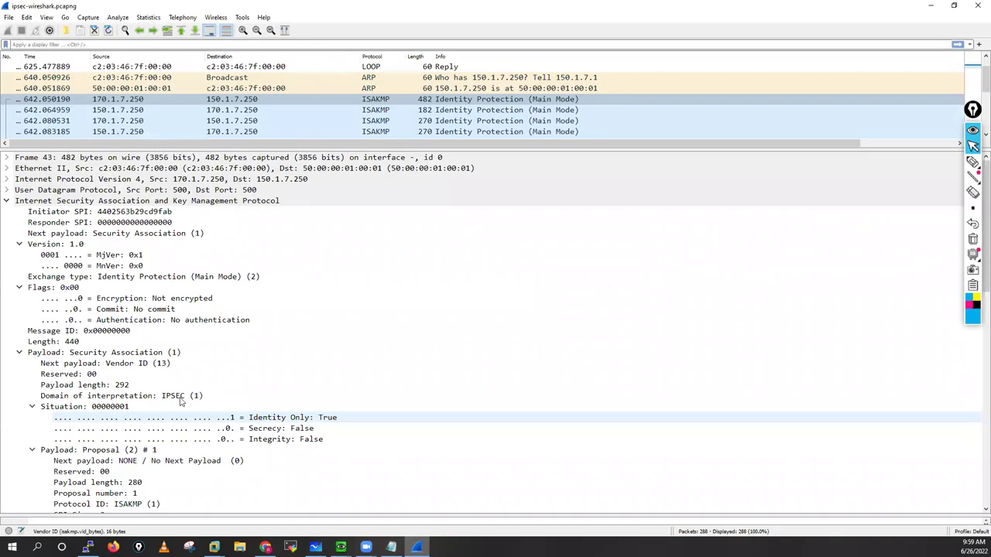
click(19, 245)
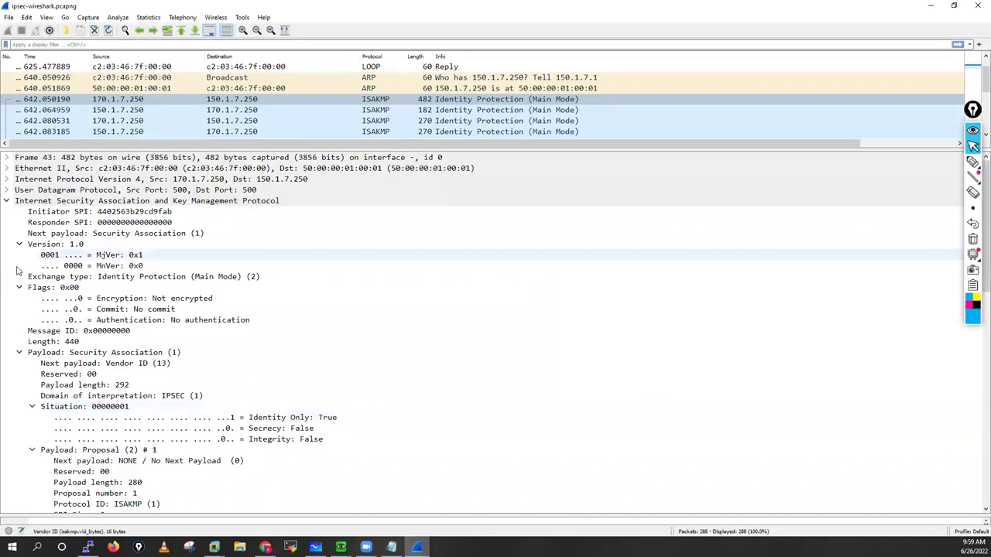
click(20, 265)
click(20, 299)
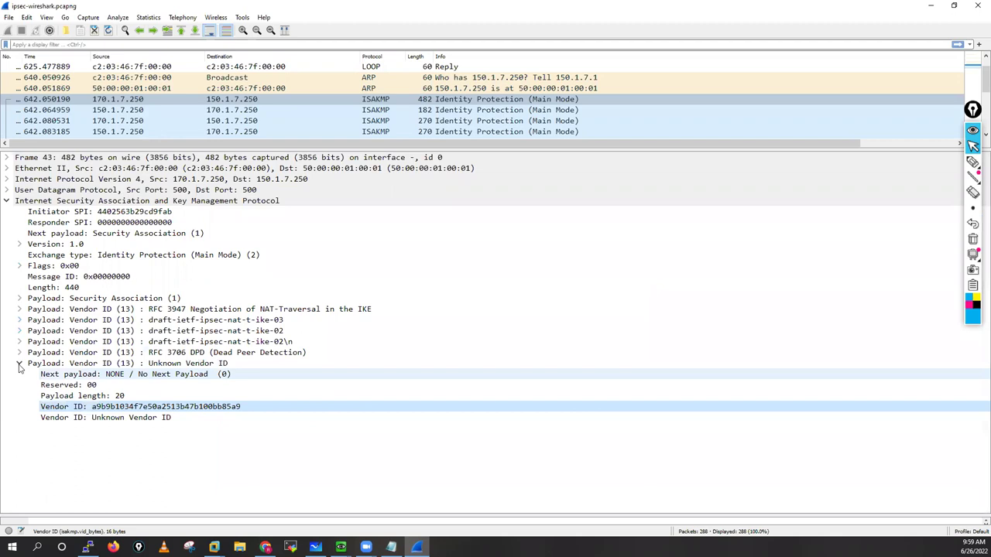
key(Left)
key(Left)
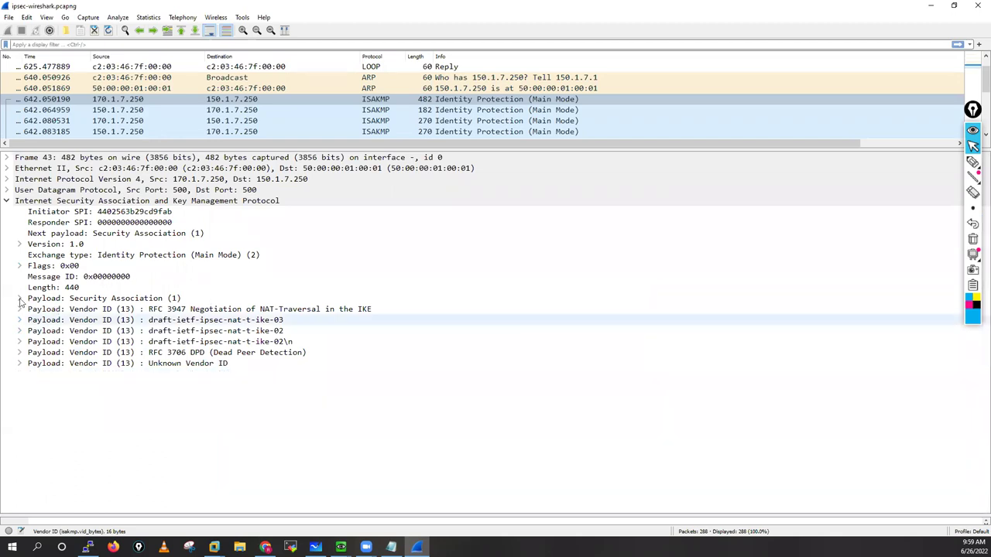
click(19, 298)
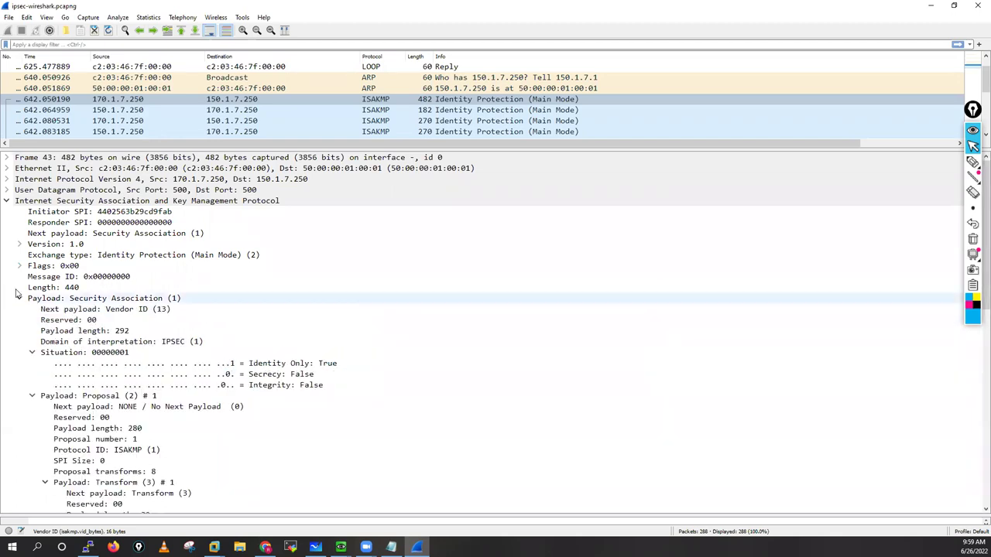
click(34, 365)
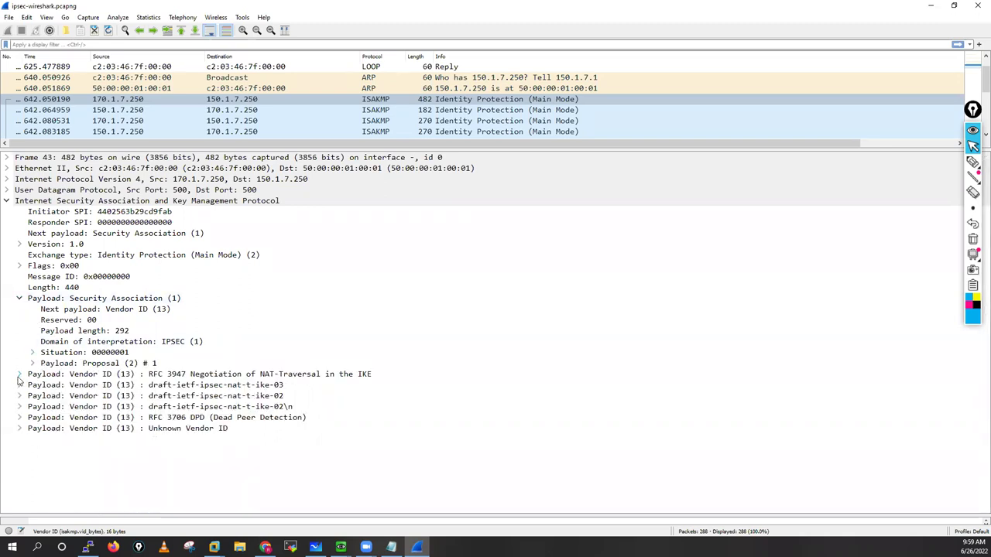
Step: Expand Proposal (2) # 1, then collapse Transform #1's attributes and the Proposal again
double_click(105, 364)
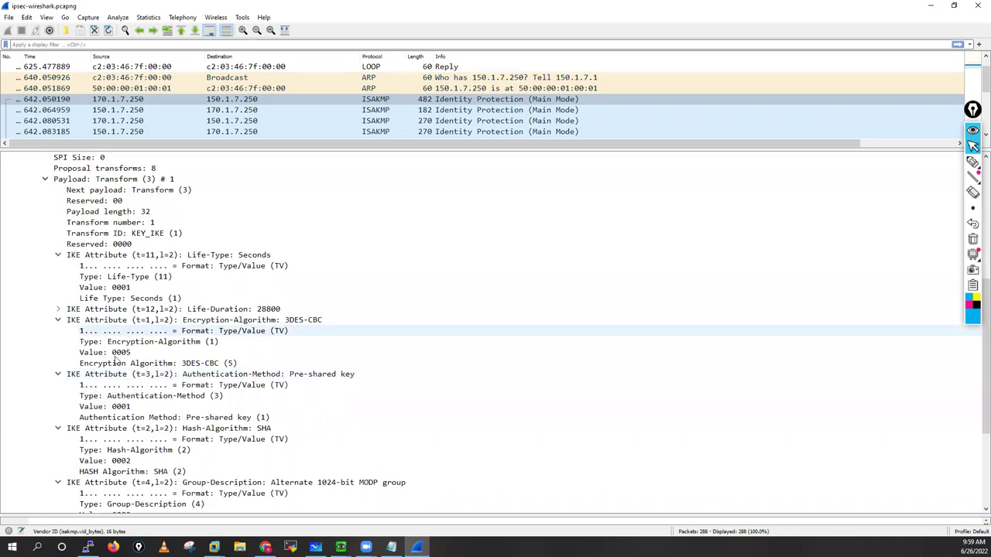
scroll(126, 338, down, 5)
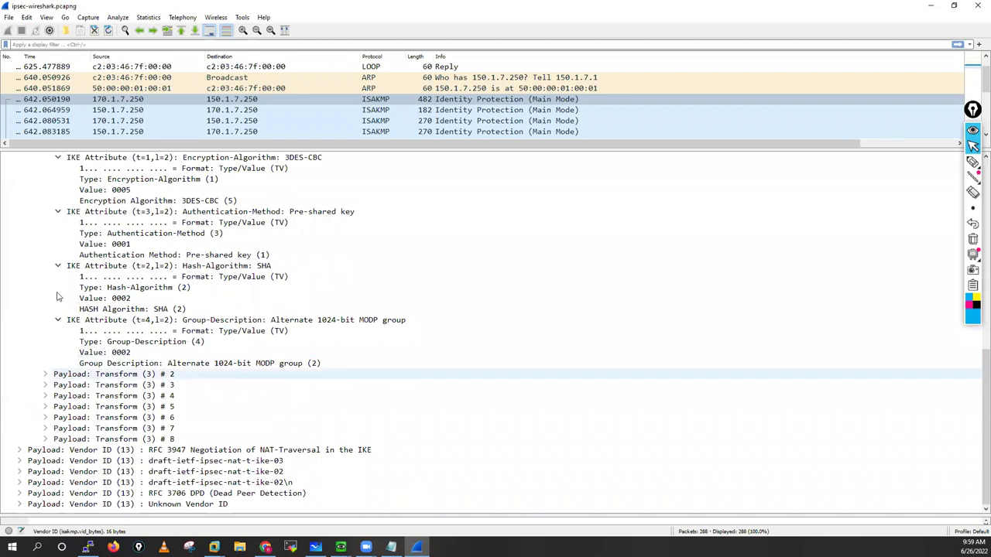
click(58, 320)
click(58, 310)
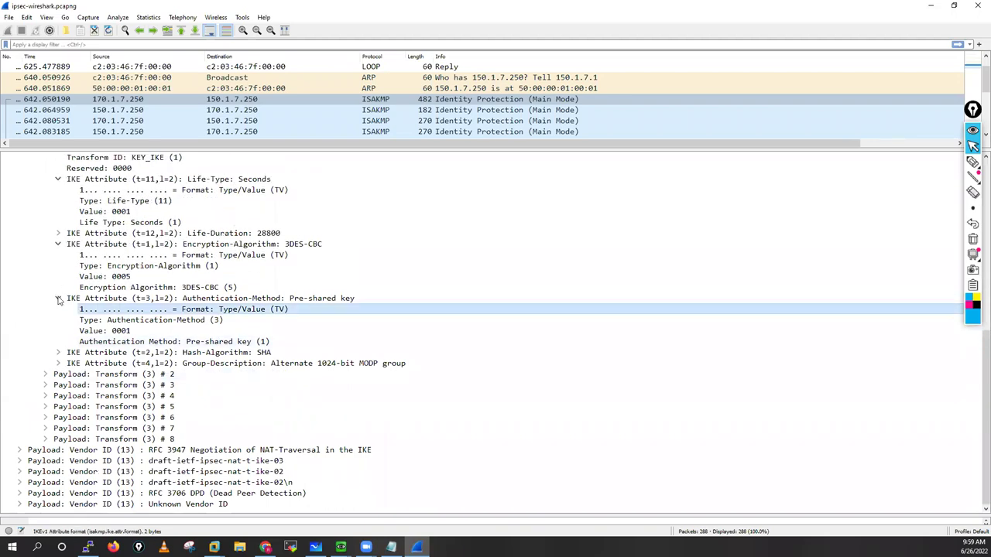
click(58, 298)
click(58, 287)
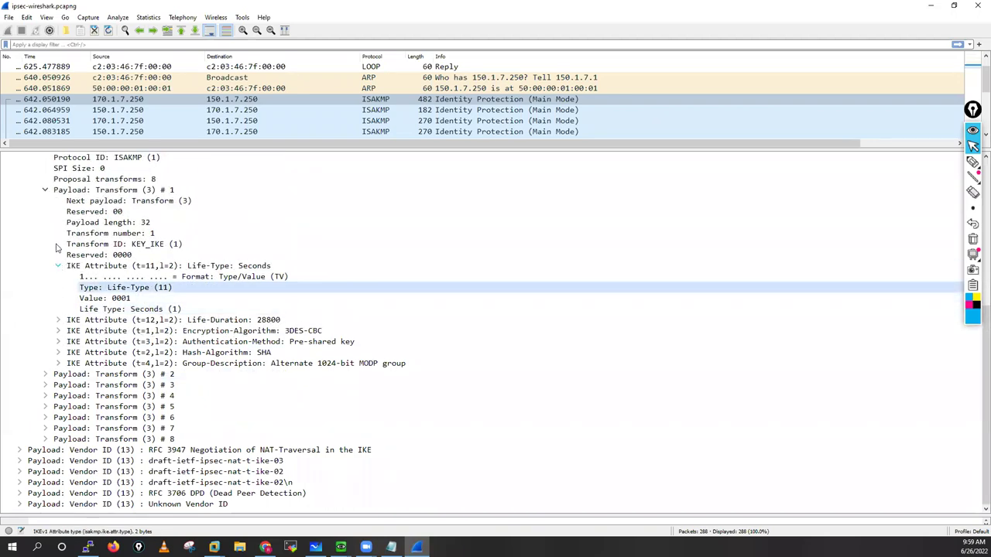
click(46, 234)
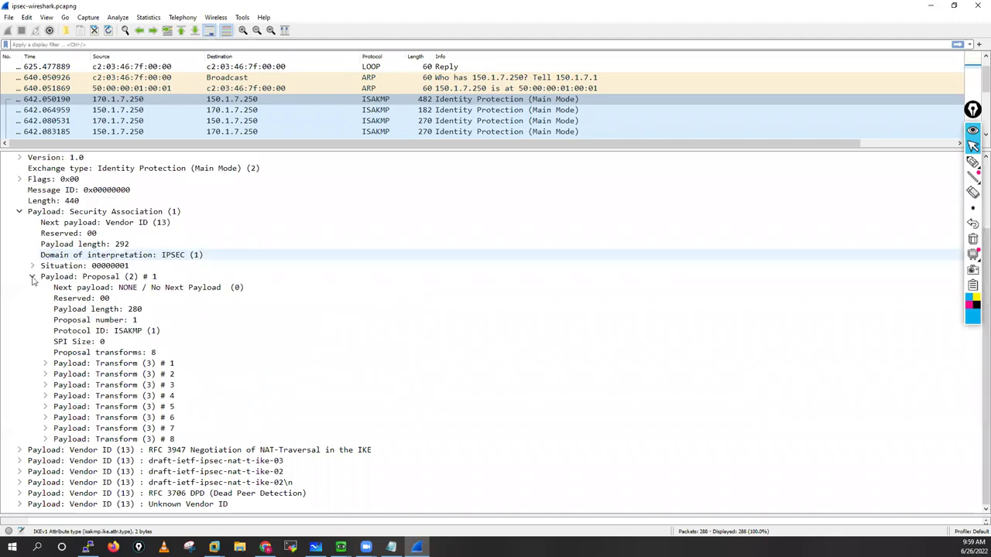
key(Left)
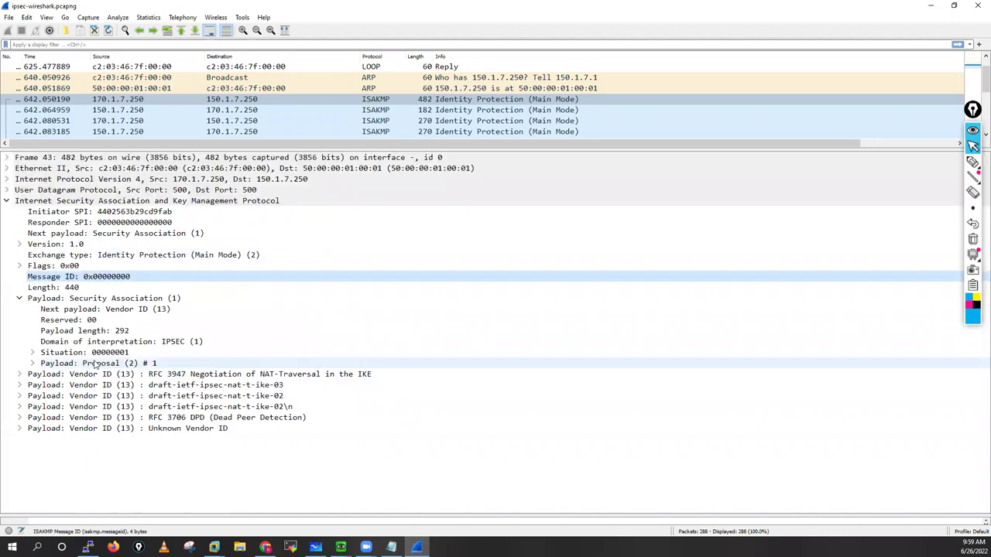
Step: Re-expand the Security Association and Situation, then expand the Proposal to list its eight transforms
click(19, 298)
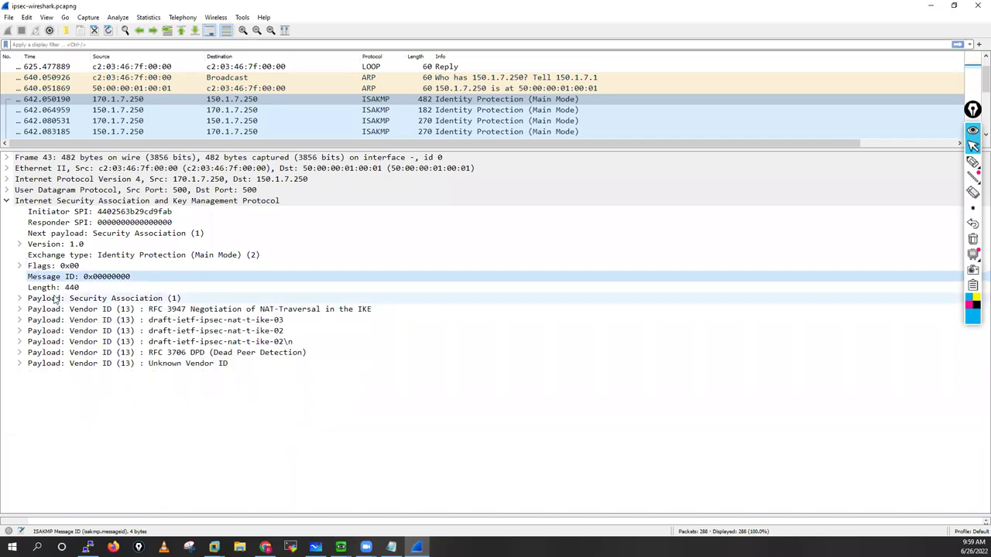
click(19, 299)
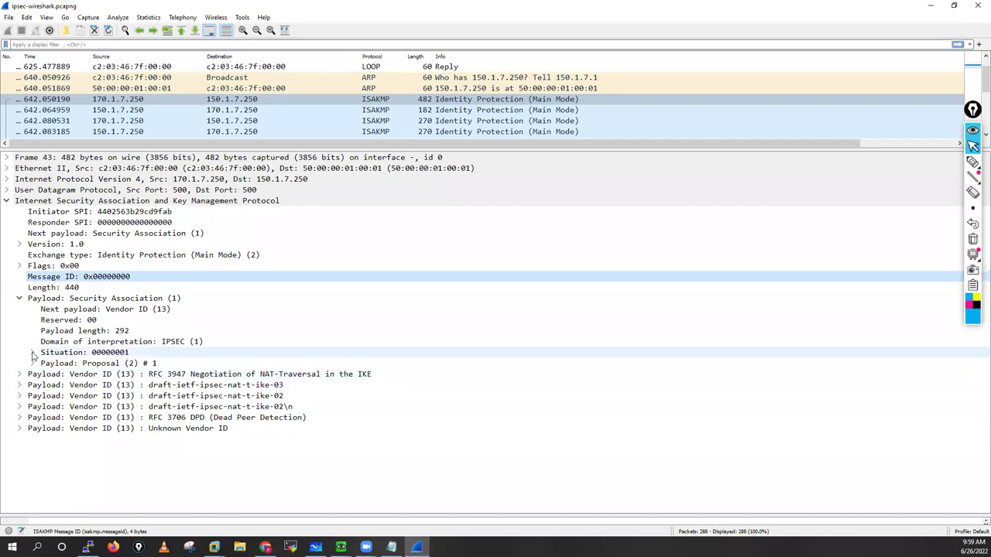
click(32, 353)
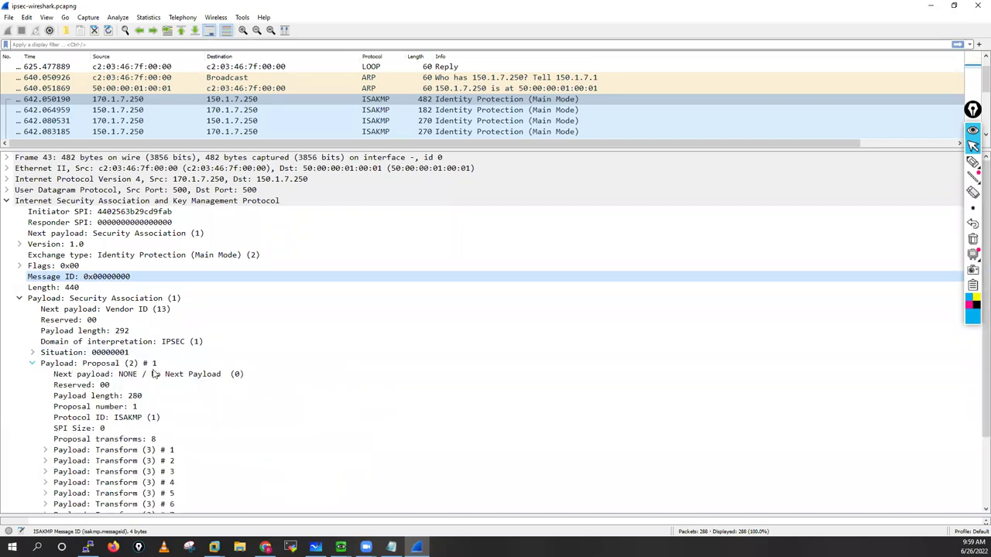
scroll(668, 266, down, 3)
click(970, 164)
Step: Bracket the eight Transform rows (#1–#8) in highlighter ink
click(924, 165)
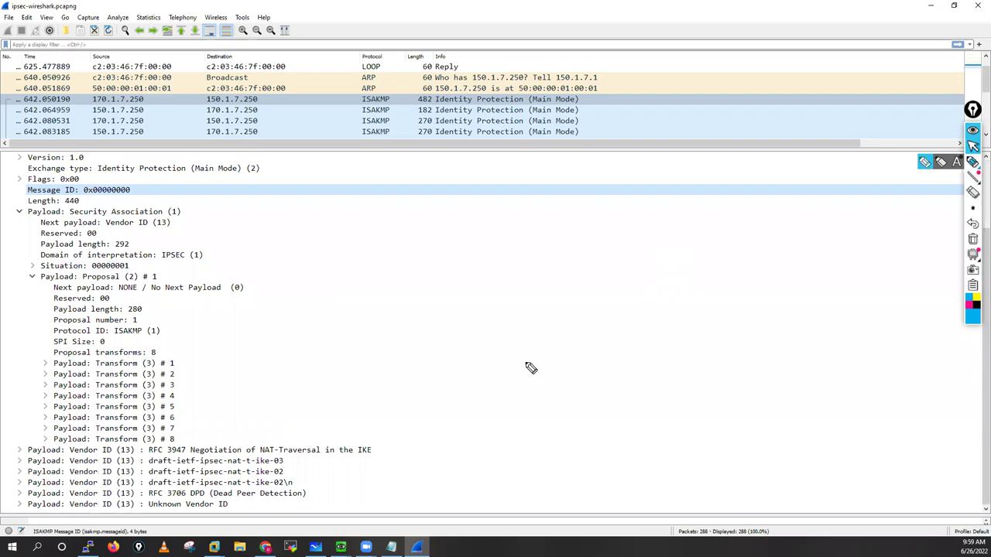
drag(180, 361, 185, 442)
drag(222, 392, 224, 405)
drag(190, 405, 410, 380)
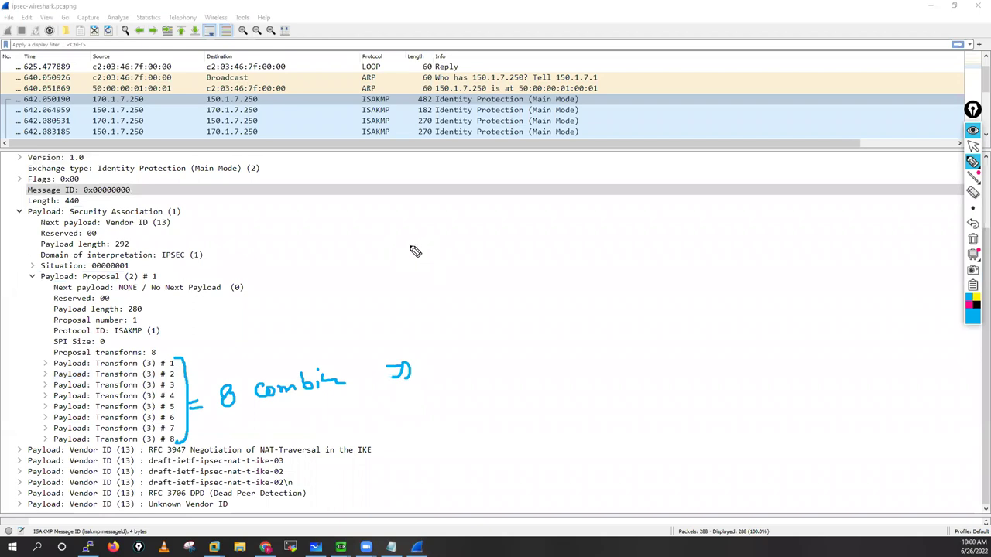
Step: Handwrite the first proposal 'des, sha-1, 2, psk, 28800' beside the Transform rows
mouse_move(416, 235)
mouse_down()
mouse_move(442, 253)
mouse_move(512, 236)
mouse_up()
drag(516, 231, 516, 241)
drag(529, 239, 555, 235)
mouse_move(564, 231)
mouse_down()
mouse_move(561, 239)
mouse_move(589, 218)
mouse_move(593, 226)
mouse_up()
drag(600, 217, 596, 225)
mouse_move(604, 213)
mouse_down()
mouse_move(612, 228)
mouse_move(655, 207)
mouse_up()
drag(672, 205, 685, 209)
drag(698, 206, 696, 208)
Step: Handwrite a second proposal line '3des, sha1, 2, psk, 28800' below the first
mouse_move(407, 291)
mouse_down()
mouse_move(411, 303)
mouse_move(434, 283)
mouse_move(433, 297)
mouse_up()
drag(446, 286, 440, 300)
mouse_move(459, 293)
mouse_down()
mouse_move(455, 302)
mouse_move(475, 299)
mouse_up()
drag(490, 279, 500, 295)
drag(511, 286, 516, 288)
drag(529, 284, 566, 285)
drag(575, 282, 599, 289)
drag(612, 272, 629, 283)
mouse_move(639, 271)
mouse_down()
mouse_move(637, 279)
mouse_move(701, 271)
mouse_up()
drag(711, 259, 715, 271)
drag(727, 262, 733, 265)
drag(735, 261, 742, 265)
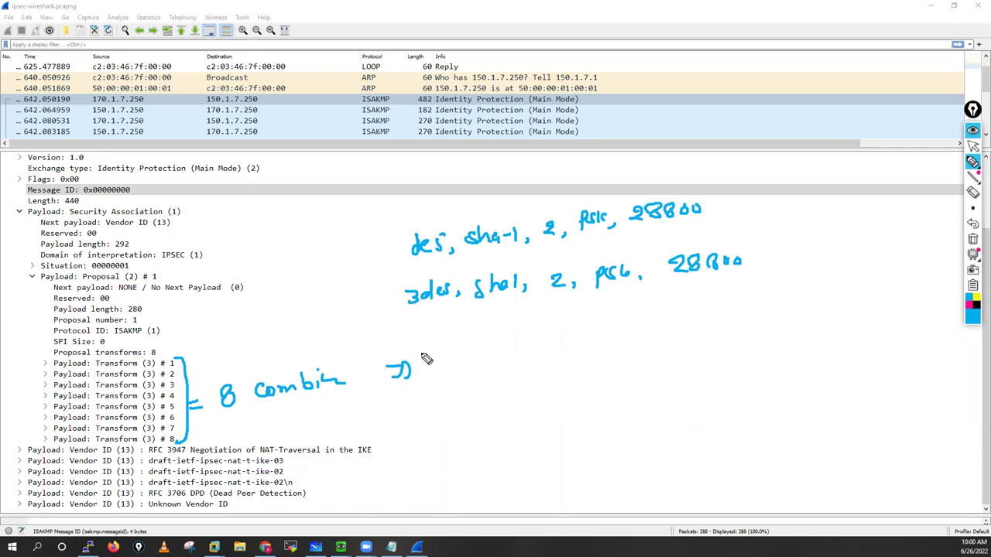
Step: Handwrite a third proposal line 'des, sha-256, 2, psk, 28800'
mouse_move(422, 335)
mouse_down()
mouse_move(455, 350)
mouse_move(476, 345)
mouse_up()
drag(493, 327, 520, 345)
drag(524, 339, 528, 339)
mouse_move(529, 329)
mouse_down()
mouse_move(535, 340)
mouse_move(551, 341)
mouse_up()
drag(545, 328, 554, 328)
mouse_move(563, 327)
mouse_down()
mouse_move(558, 339)
mouse_move(603, 333)
mouse_up()
mouse_move(616, 323)
mouse_down()
mouse_move(613, 335)
mouse_move(638, 329)
mouse_up()
mouse_move(656, 308)
mouse_down()
mouse_move(654, 318)
mouse_move(725, 315)
mouse_up()
mouse_move(737, 300)
mouse_down()
mouse_move(731, 313)
mouse_move(777, 303)
mouse_up()
Step: Draw left and right brackets around the Transform rows
drag(59, 448, 58, 353)
click(185, 350)
drag(188, 349, 194, 439)
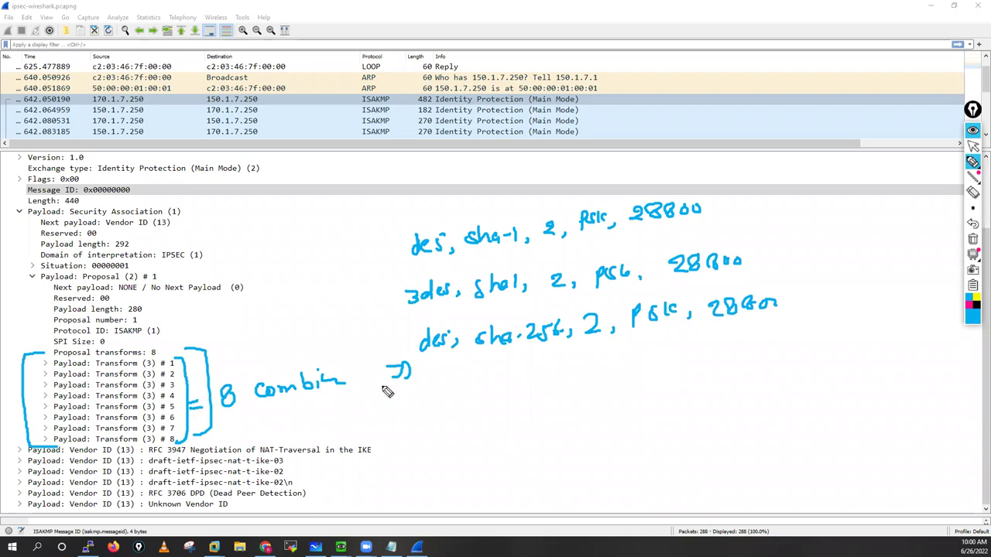
Step: Draw two curved arrows under the proposal lines and a double arrow out of the bracket
drag(504, 397, 638, 415)
drag(513, 378, 653, 400)
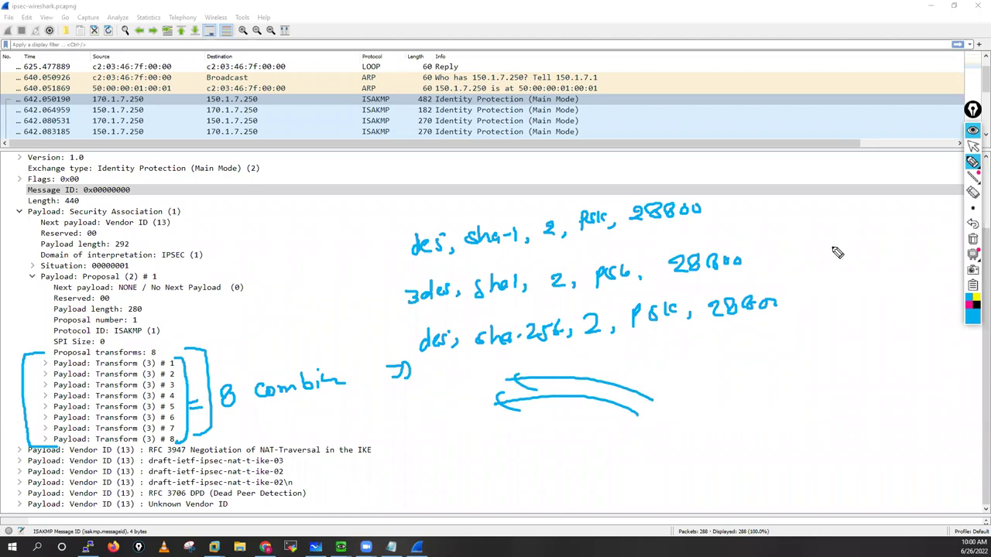
click(214, 354)
drag(215, 358, 244, 352)
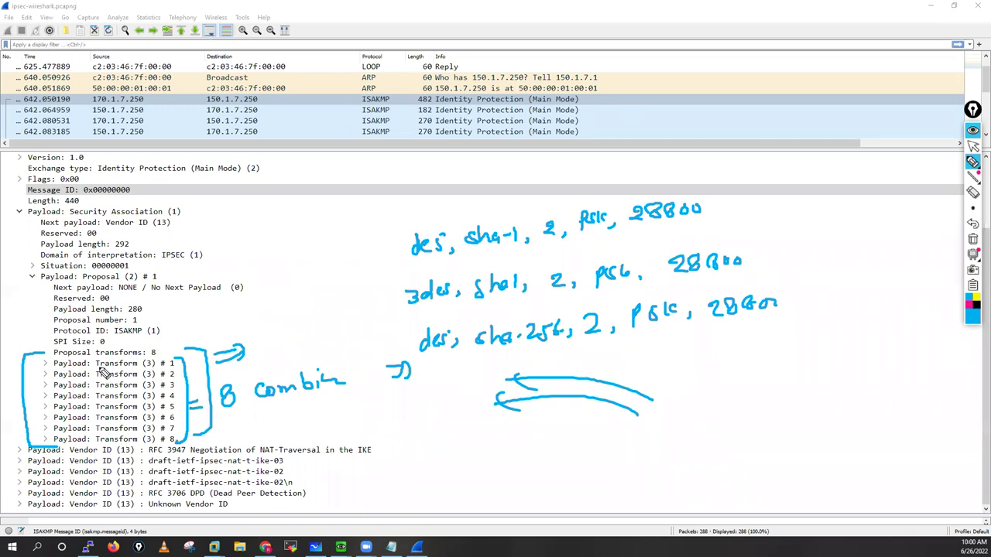
Step: Tick Transform rows #1 through #8
drag(100, 370, 129, 367)
drag(108, 380, 138, 378)
mouse_move(116, 388)
mouse_down()
mouse_move(140, 387)
mouse_move(144, 405)
mouse_up()
drag(127, 419, 146, 416)
drag(128, 429, 147, 427)
drag(130, 440, 149, 437)
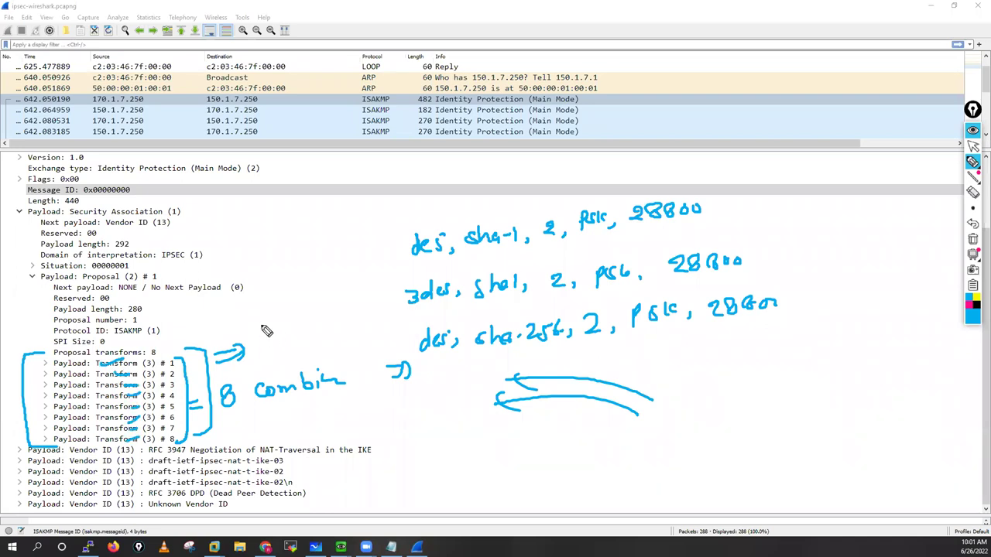
Step: Write 'combine' beside the double arrow, with parentheses and a bracket pair above it
mouse_move(286, 332)
mouse_down()
mouse_move(341, 314)
mouse_move(341, 329)
mouse_up()
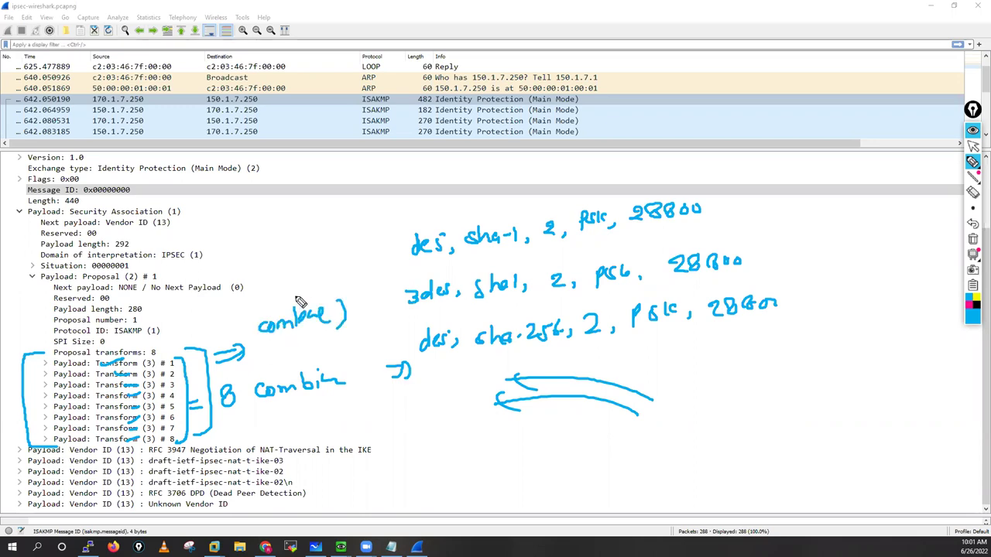
drag(254, 311, 255, 337)
drag(300, 303, 299, 284)
drag(292, 294, 306, 292)
drag(291, 254, 293, 278)
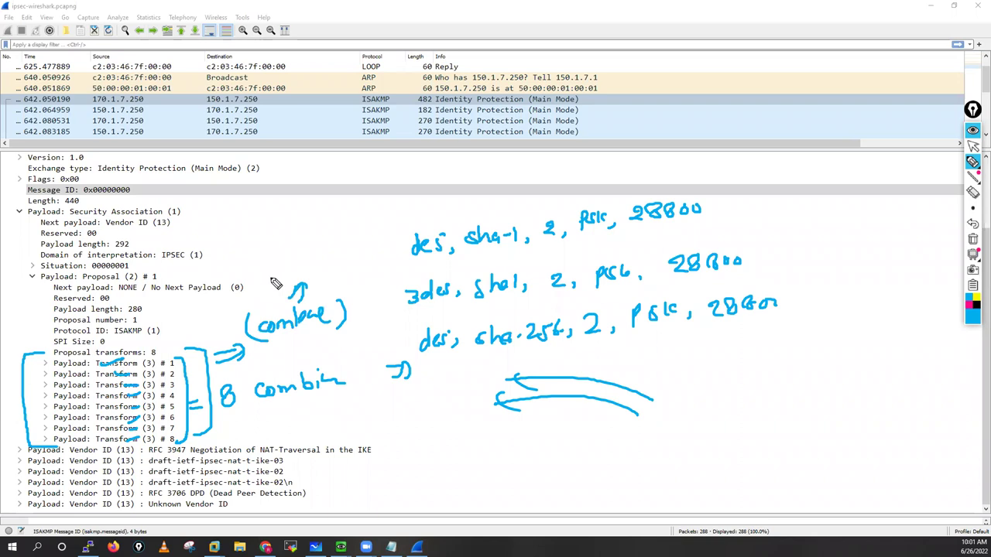
drag(360, 243, 358, 268)
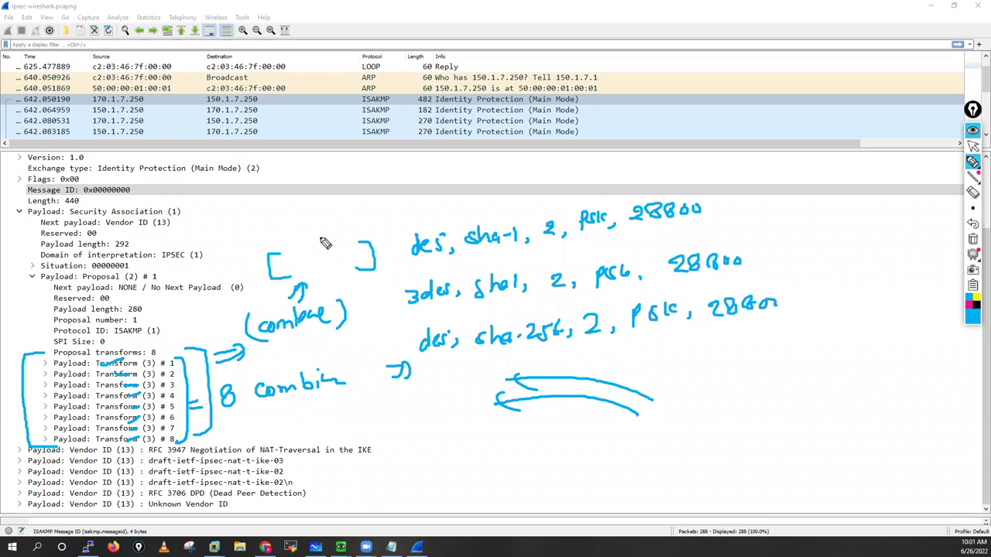
Step: Draw an arrow up to a larger labelled bracket and join the brackets into a long box
mouse_move(298, 218)
mouse_down()
mouse_move(298, 231)
mouse_move(310, 227)
mouse_up()
drag(255, 191, 249, 218)
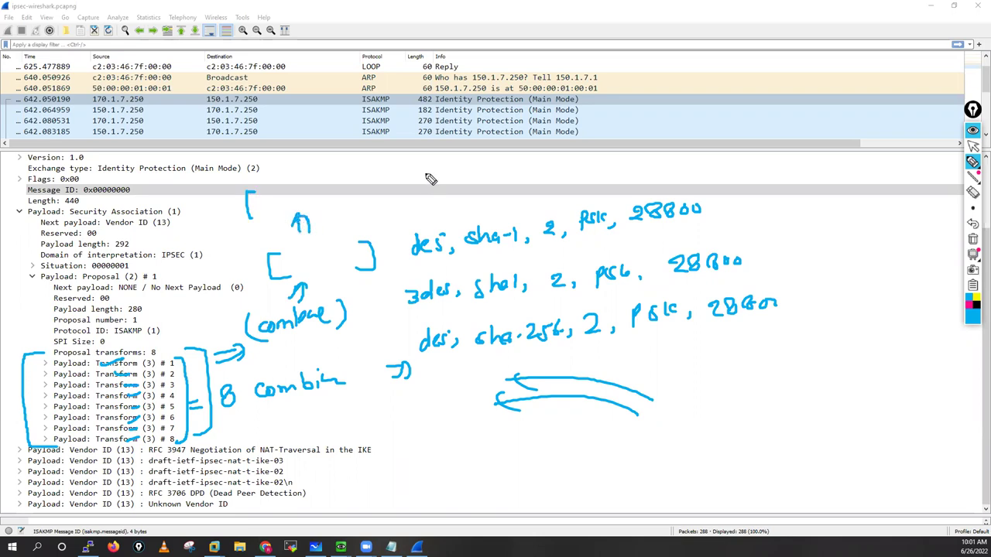
drag(421, 173, 414, 201)
mouse_move(311, 158)
mouse_down()
mouse_move(307, 170)
mouse_move(350, 159)
mouse_up()
drag(271, 209, 330, 209)
drag(254, 193, 433, 179)
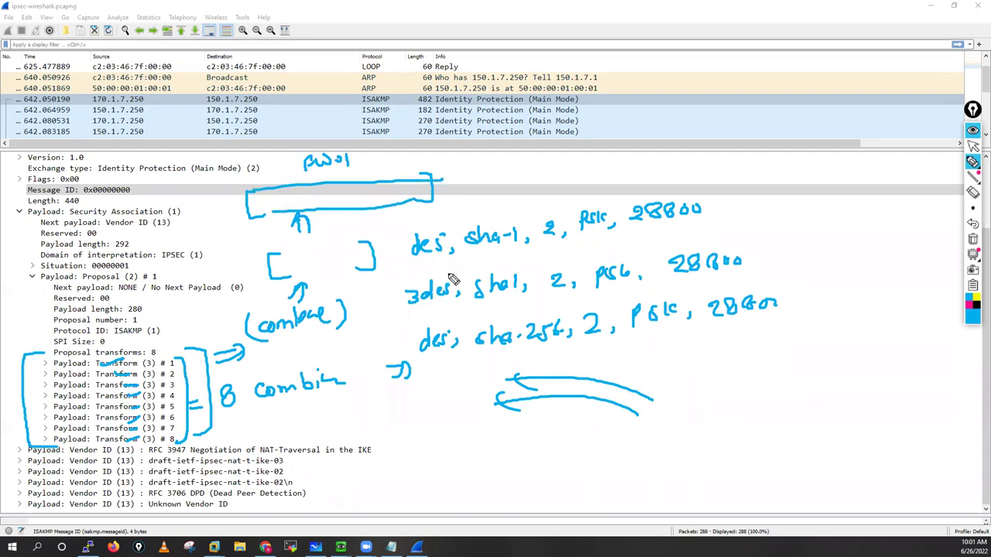
Step: Draw a down arrow under the third proposal and write '3des, sha-256' below it
drag(704, 341, 707, 365)
mouse_move(717, 340)
mouse_down()
mouse_move(719, 367)
mouse_move(702, 357)
mouse_up()
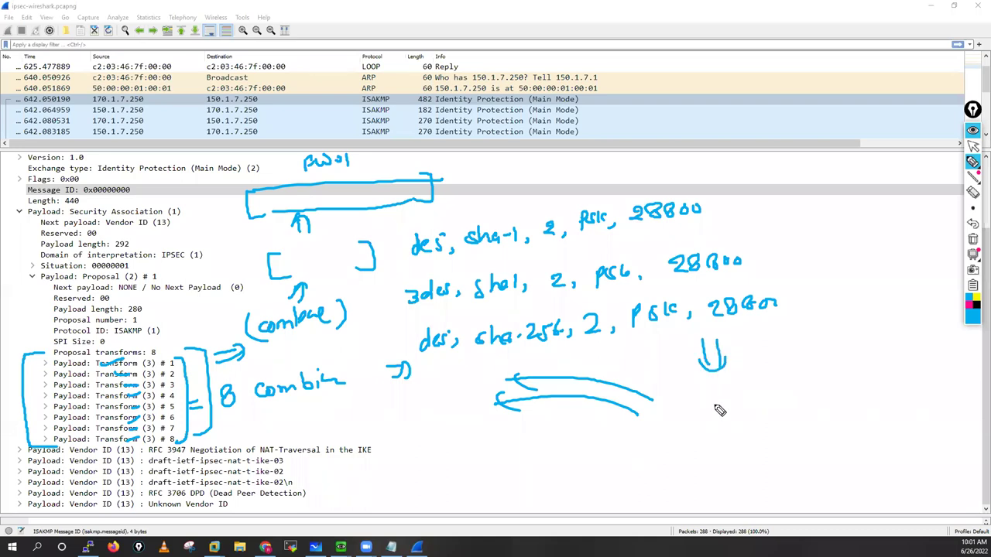
mouse_move(711, 402)
mouse_down()
mouse_move(712, 419)
mouse_move(762, 416)
mouse_up()
mouse_move(767, 409)
mouse_down()
mouse_move(763, 419)
mouse_move(802, 415)
mouse_up()
mouse_move(813, 407)
mouse_down()
mouse_move(816, 415)
mouse_move(828, 406)
mouse_up()
drag(831, 401, 845, 415)
mouse_move(860, 401)
mouse_down()
mouse_move(853, 413)
mouse_move(869, 398)
mouse_move(875, 415)
mouse_move(879, 406)
mouse_move(923, 417)
mouse_move(941, 401)
mouse_move(953, 408)
mouse_up()
Step: Complete the chosen proposal with group 2, psk and lifetime 28800
drag(967, 387, 967, 409)
drag(977, 391, 979, 408)
click(841, 441)
drag(833, 435, 847, 453)
mouse_move(861, 433)
mouse_down()
mouse_move(855, 451)
mouse_move(877, 448)
mouse_up()
drag(897, 436, 895, 440)
drag(906, 435, 914, 457)
Step: Enclose the chosen proposal in parentheses with an arrow pointing to it, then erase all ink
mouse_move(708, 388)
mouse_down()
mouse_move(689, 415)
mouse_move(719, 426)
mouse_up()
drag(704, 462, 741, 437)
drag(728, 438, 743, 446)
drag(733, 471, 764, 443)
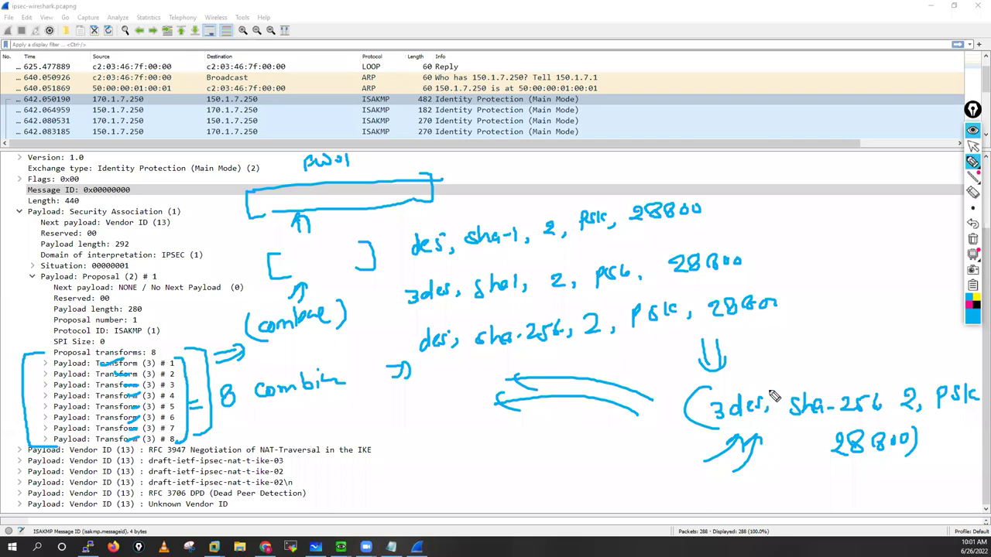
click(973, 240)
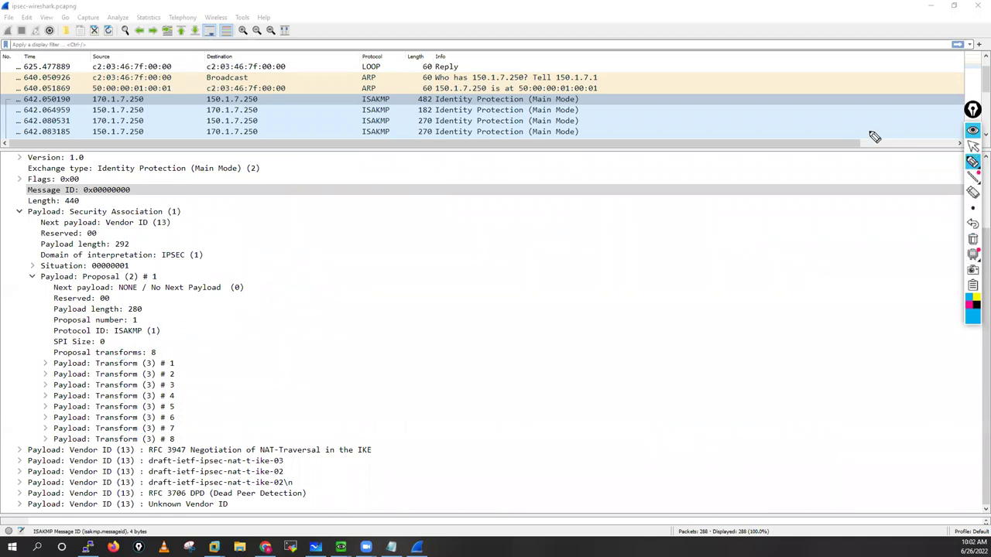
Step: Leave annotation mode and open the 182-byte responder packet in Wireshark
click(973, 147)
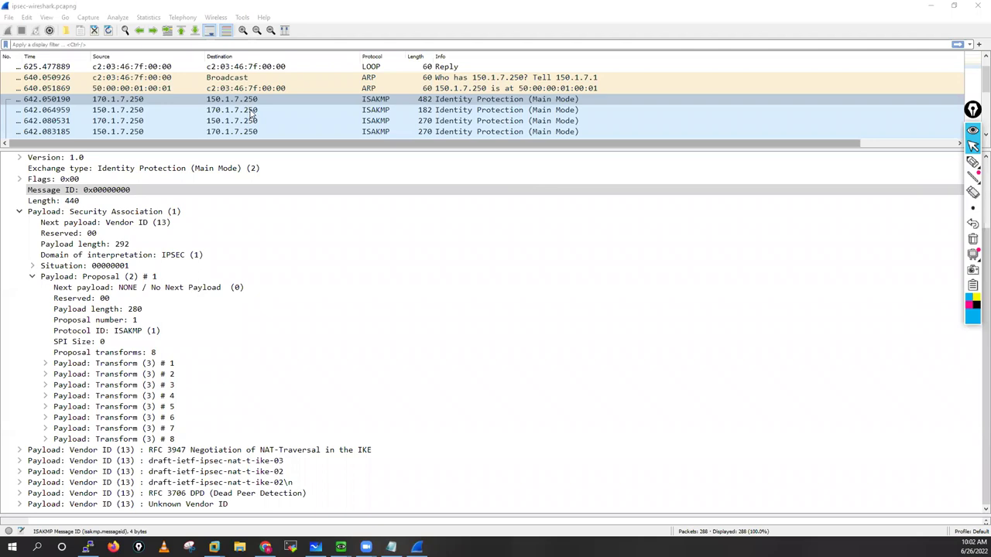
click(219, 112)
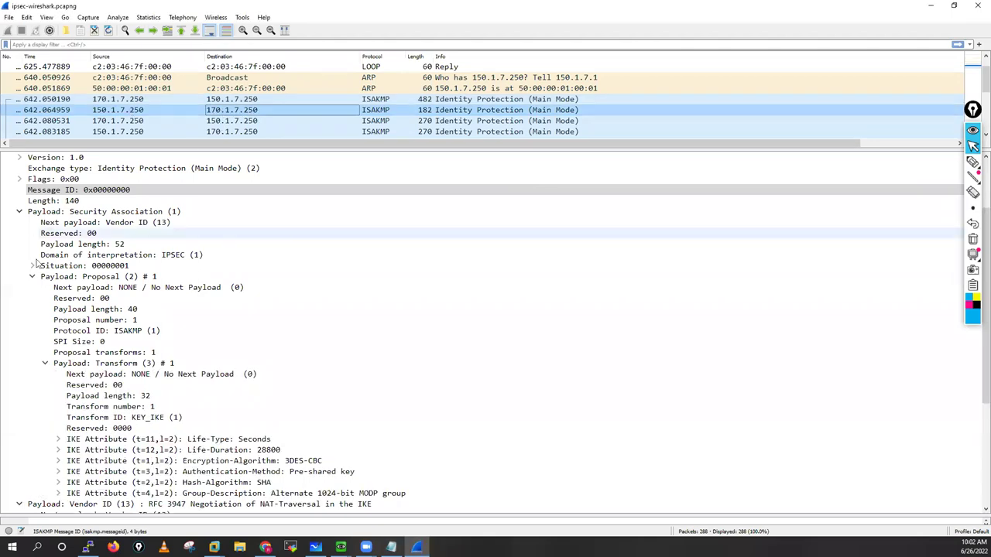
scroll(84, 373, down, 4)
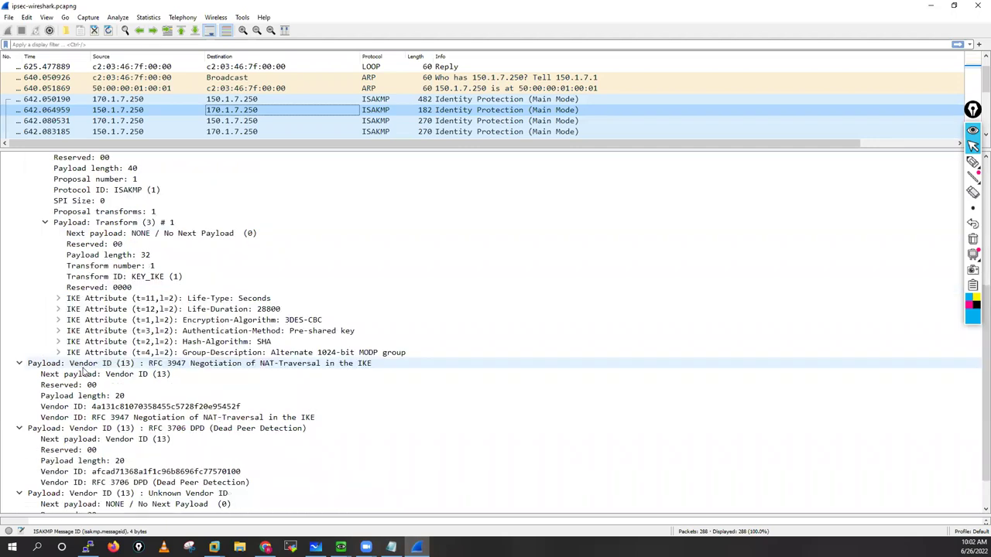
scroll(67, 284, down, 1)
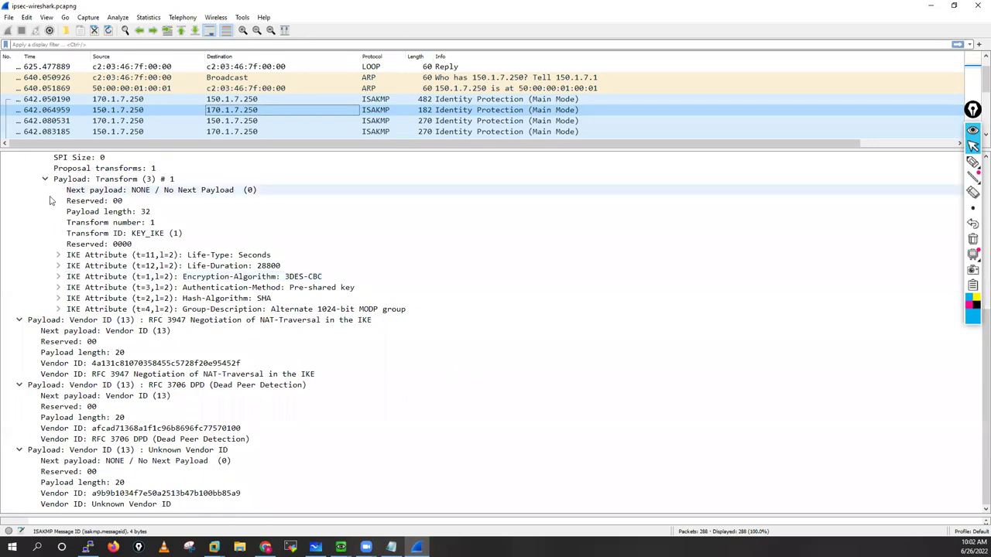
scroll(33, 230, up, 3)
Step: Collapse the Proposal, Security Association and Vendor ID payloads and step through the Vendor ID rows
click(32, 222)
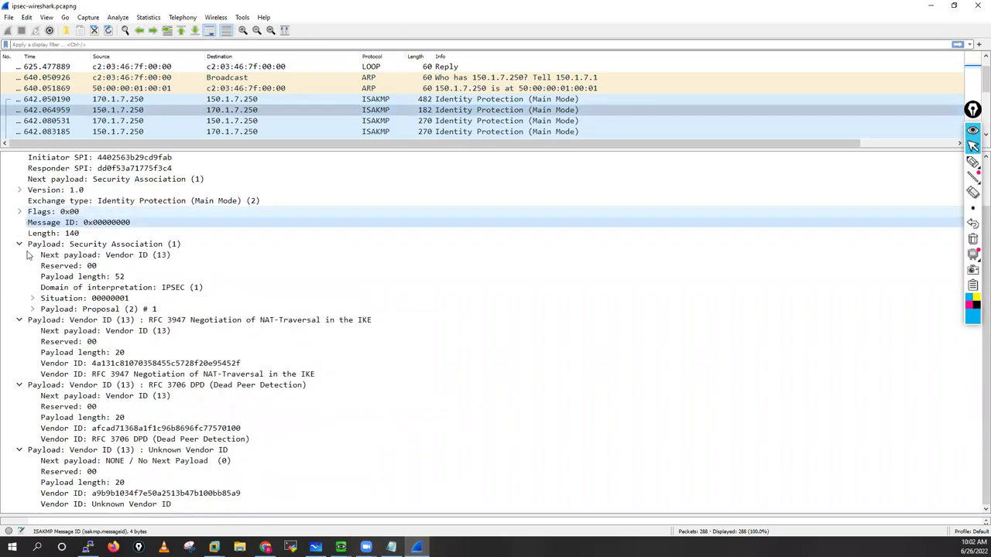
click(20, 244)
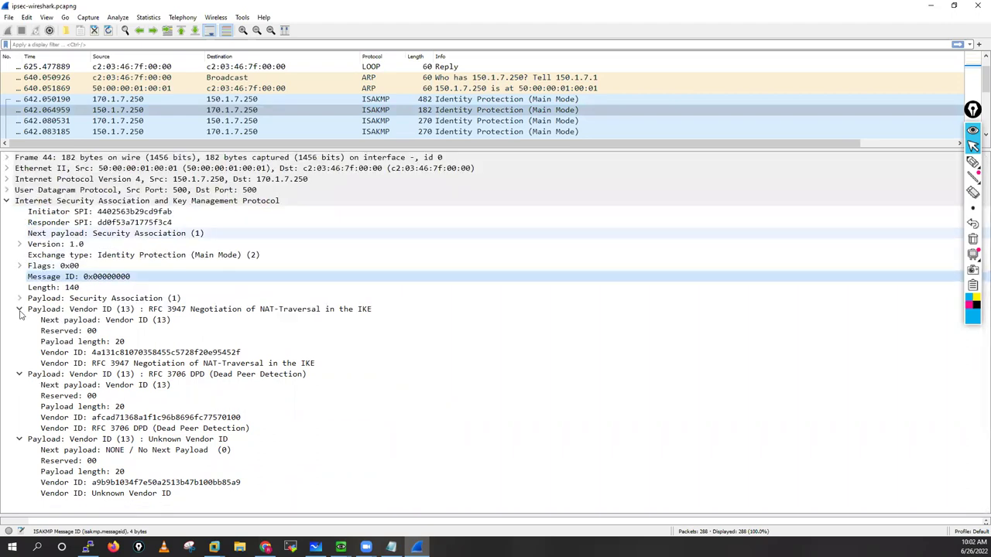
click(19, 309)
click(19, 320)
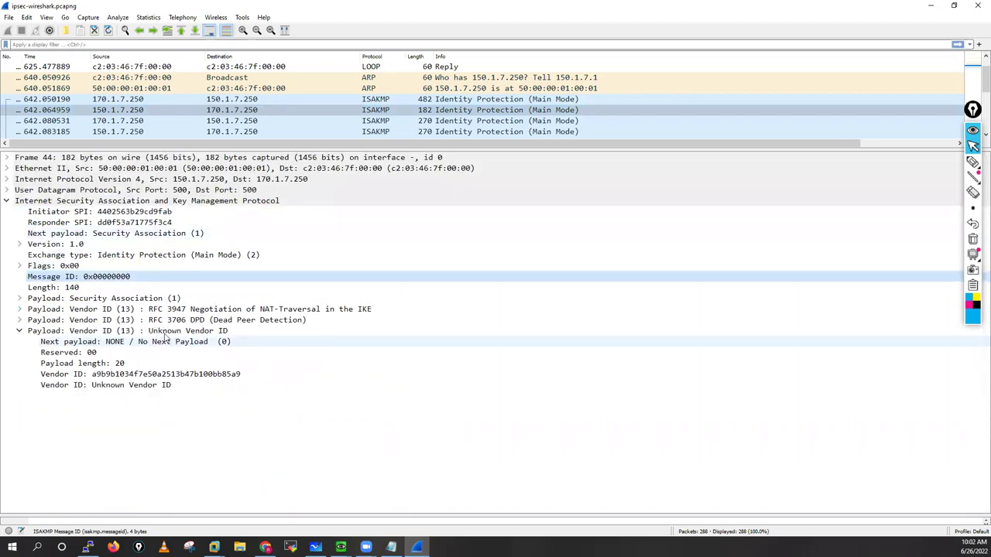
click(20, 330)
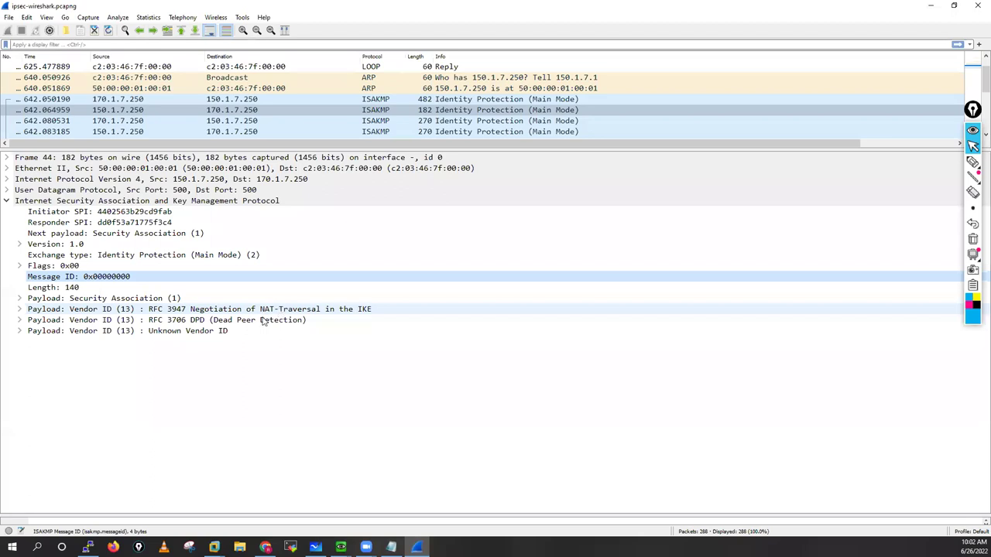
click(262, 312)
key(Down)
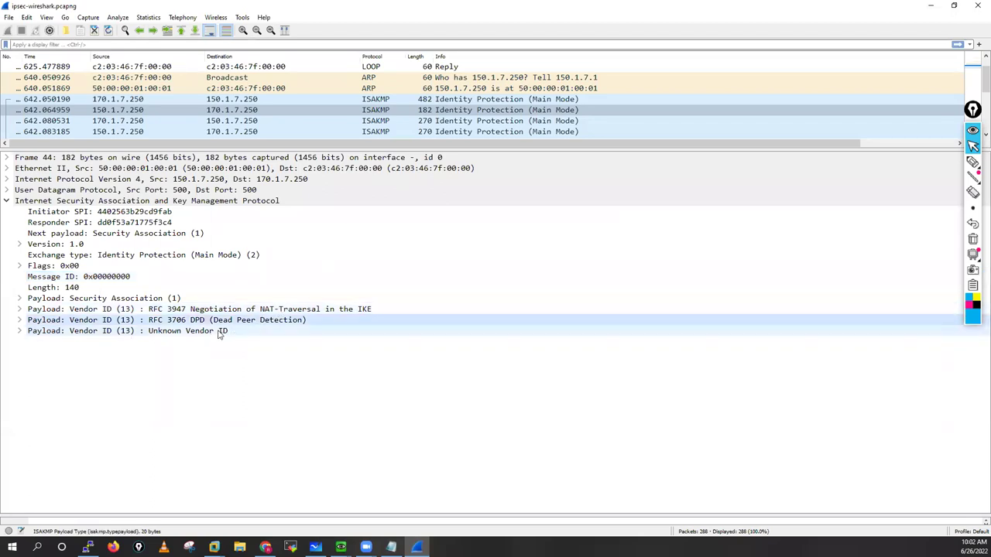
key(Down)
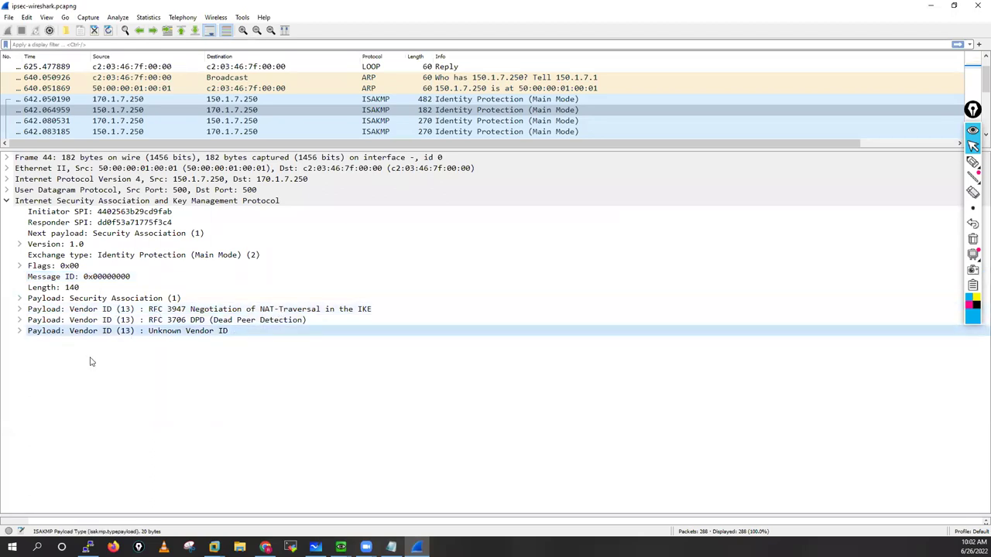
Step: Expand the Security Association and Proposal payloads down to Transform #1
click(19, 298)
click(32, 364)
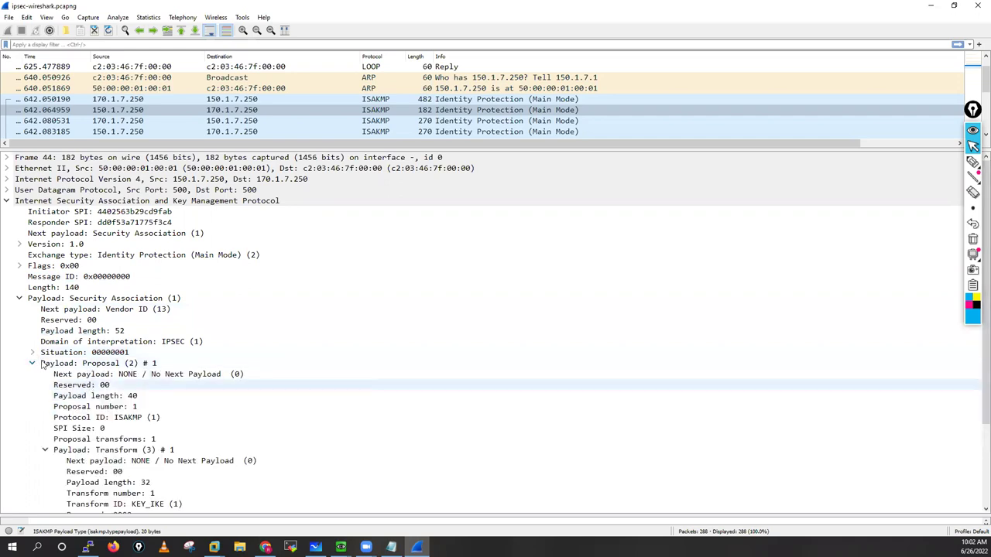
scroll(43, 367, down, 3)
click(45, 366)
key(Left)
key(Left)
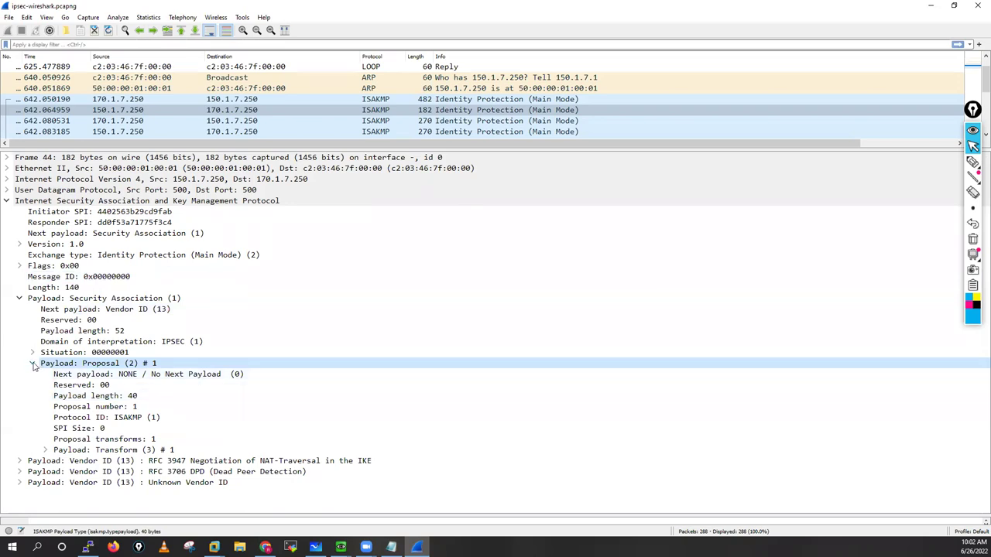
click(35, 364)
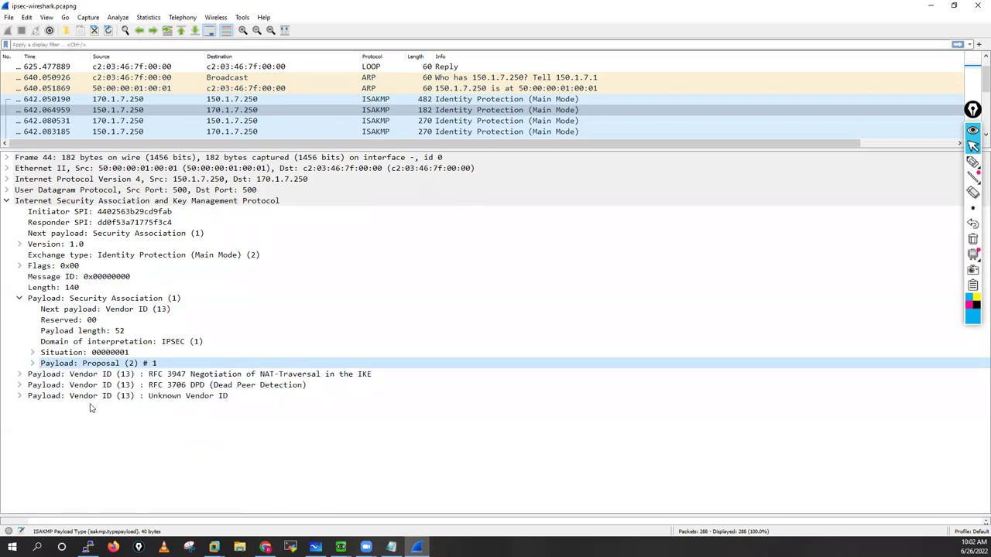
key(Right)
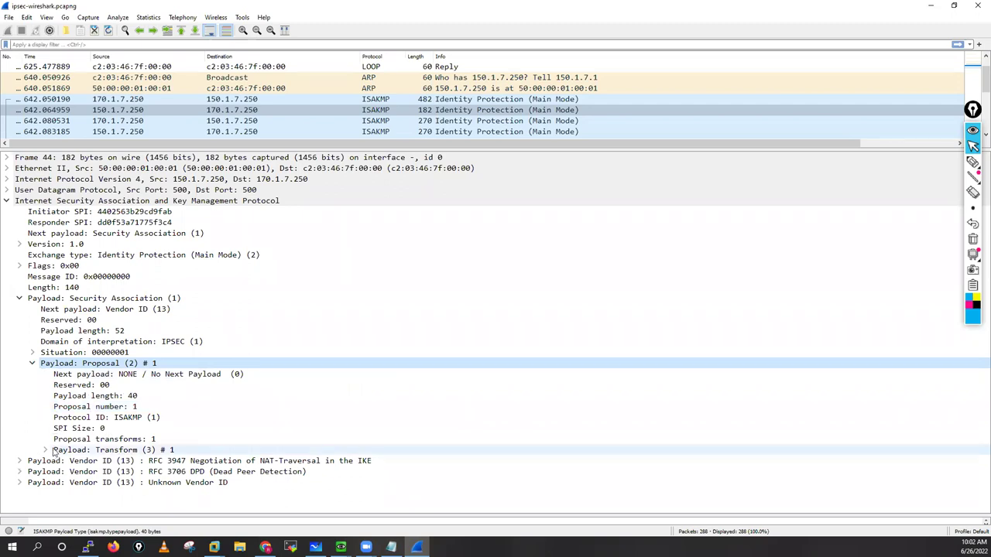
click(46, 450)
Step: Inspect the Transform attributes: lifetime 28800, 3DES-CBC, pre-shared key, SHA, group; then return to Whiteboard
scroll(250, 425, down, 3)
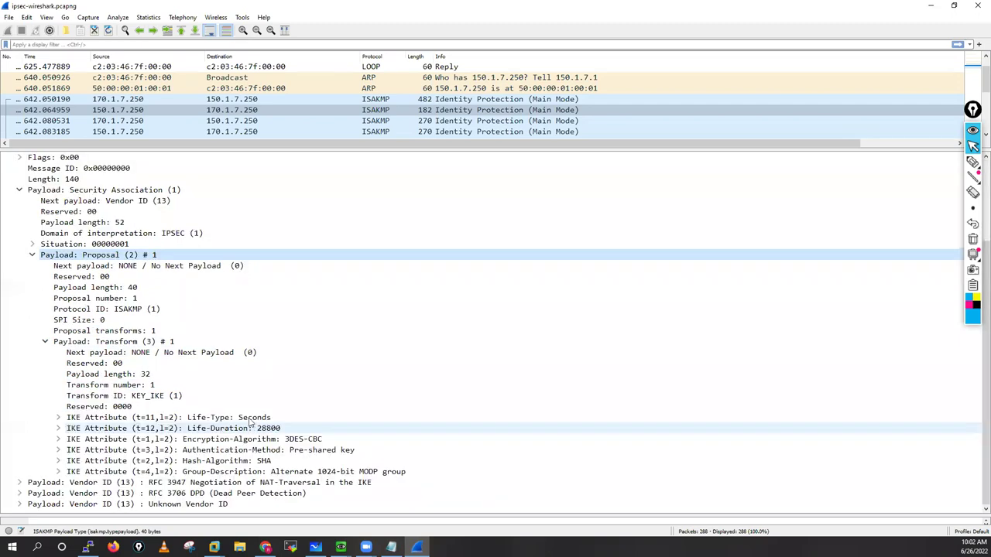
click(249, 418)
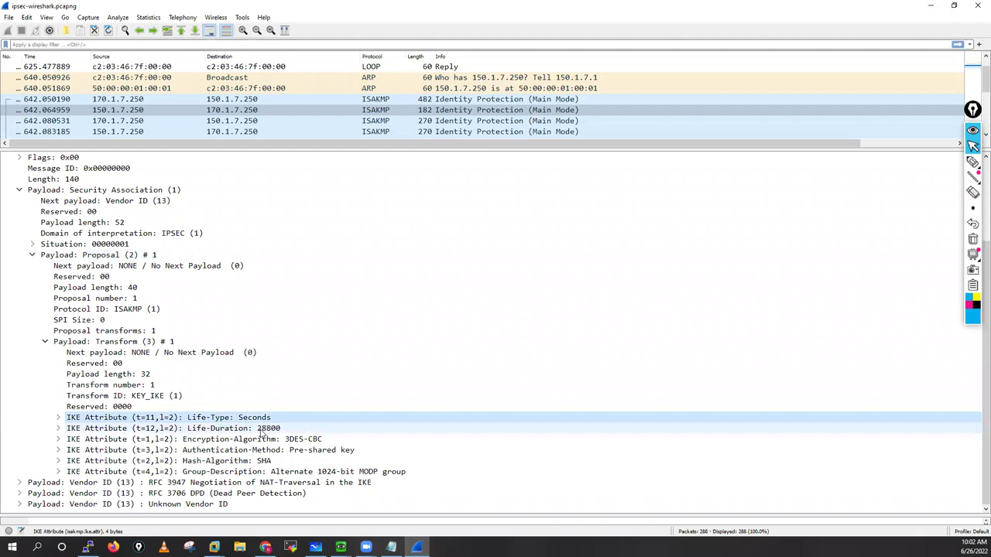
click(265, 430)
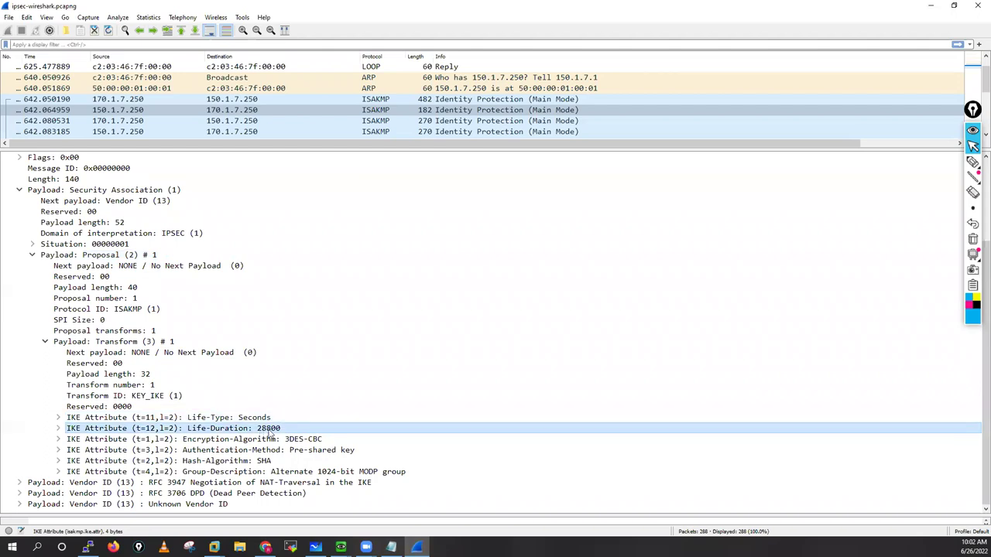
click(291, 440)
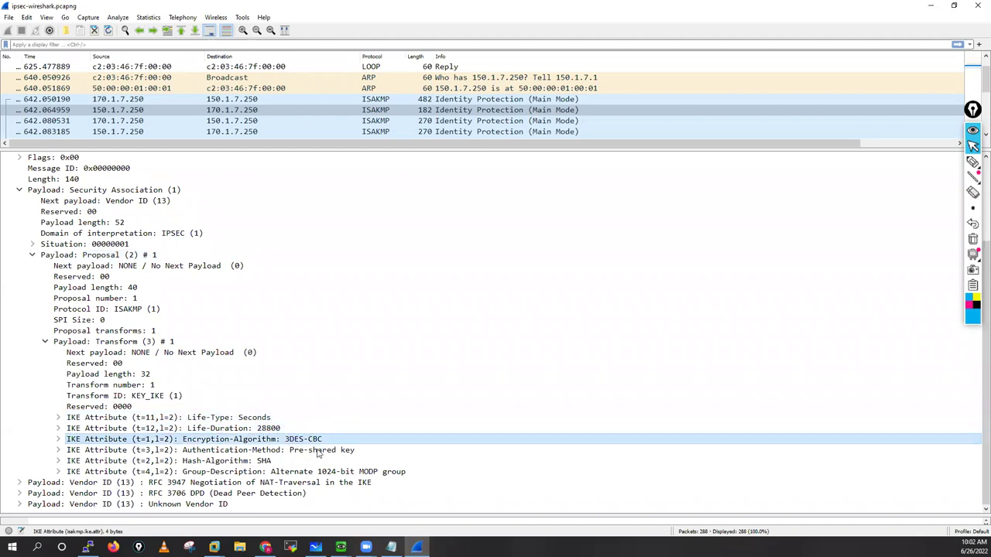
click(318, 451)
click(251, 462)
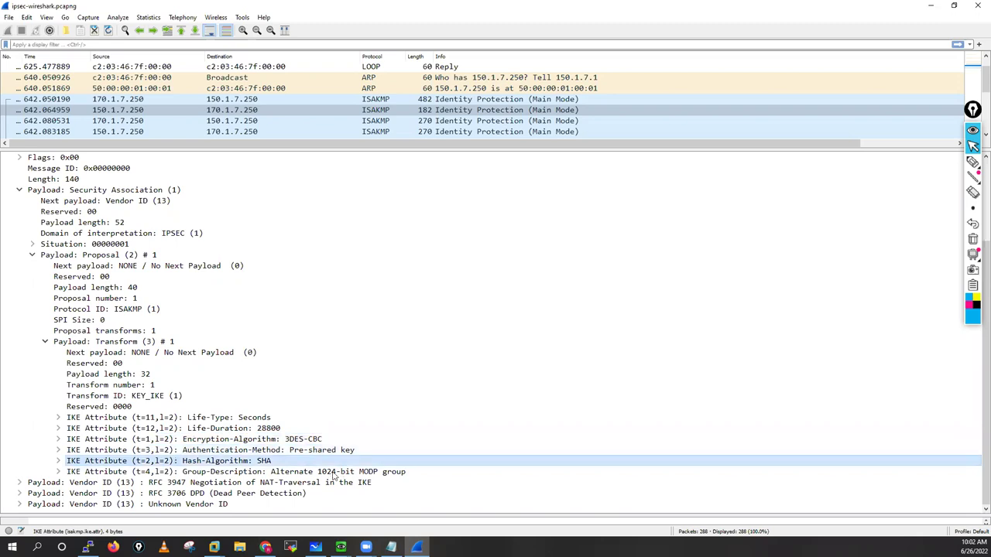
click(332, 473)
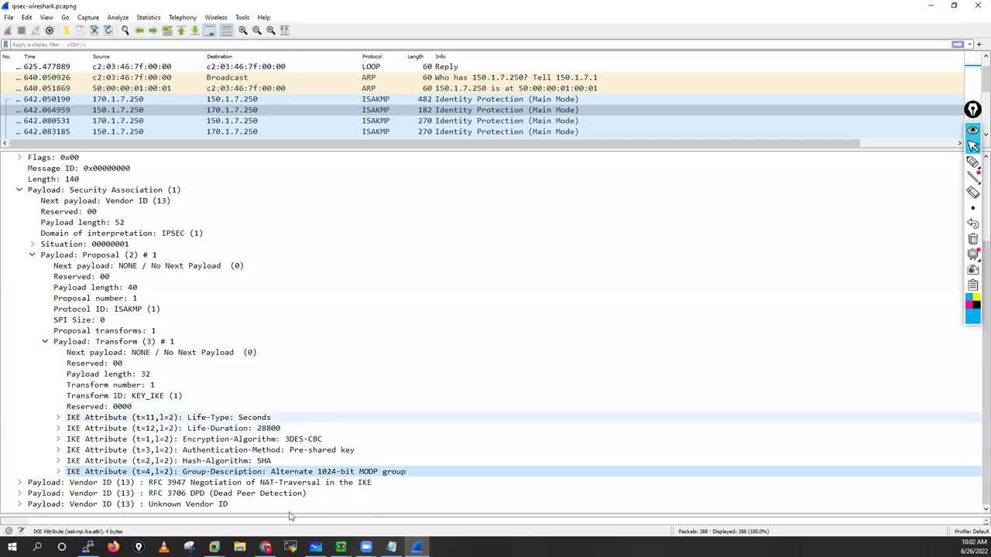
key(alt+Tab)
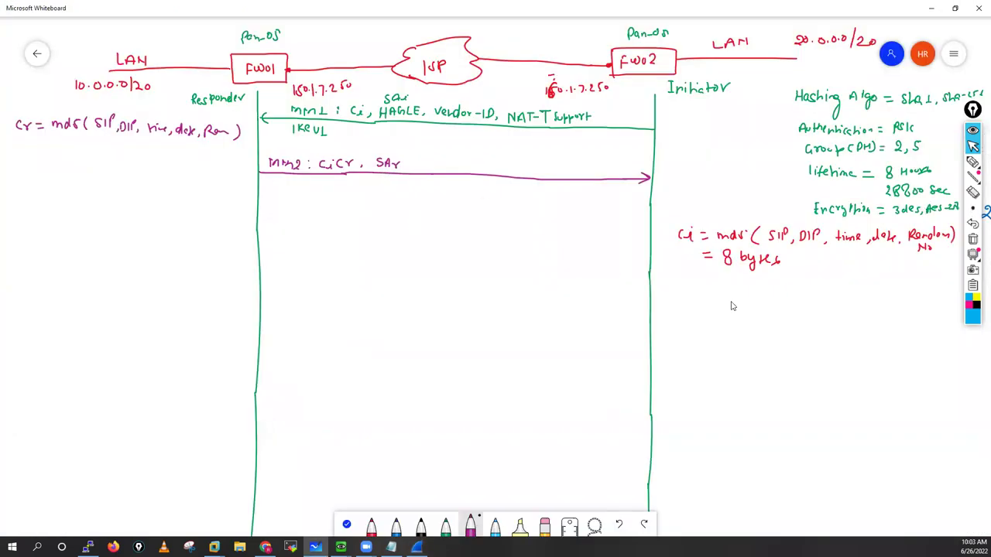
Step: In blue ink, write an accepted-policies note above MM2 and add Vendor-ID, NAT-T support
click(419, 517)
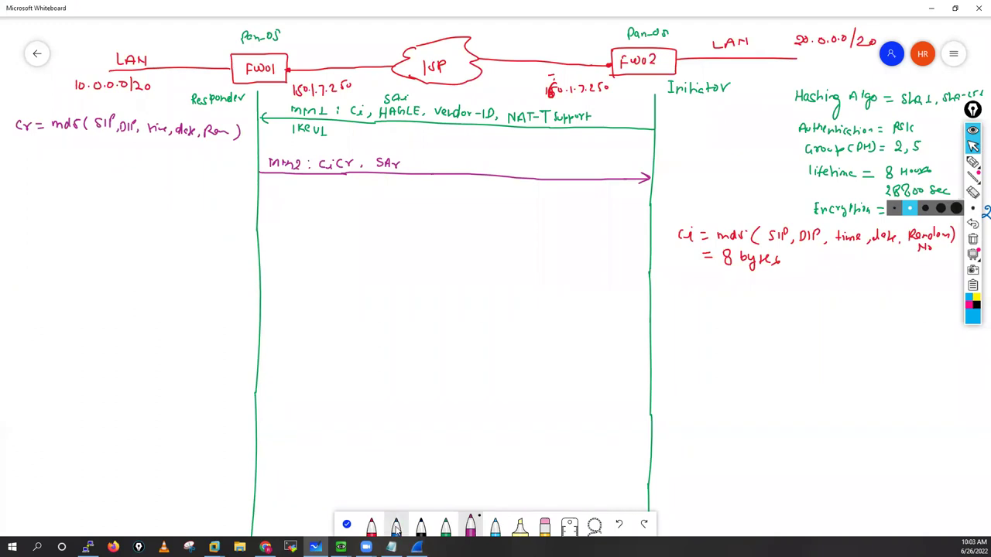
click(395, 525)
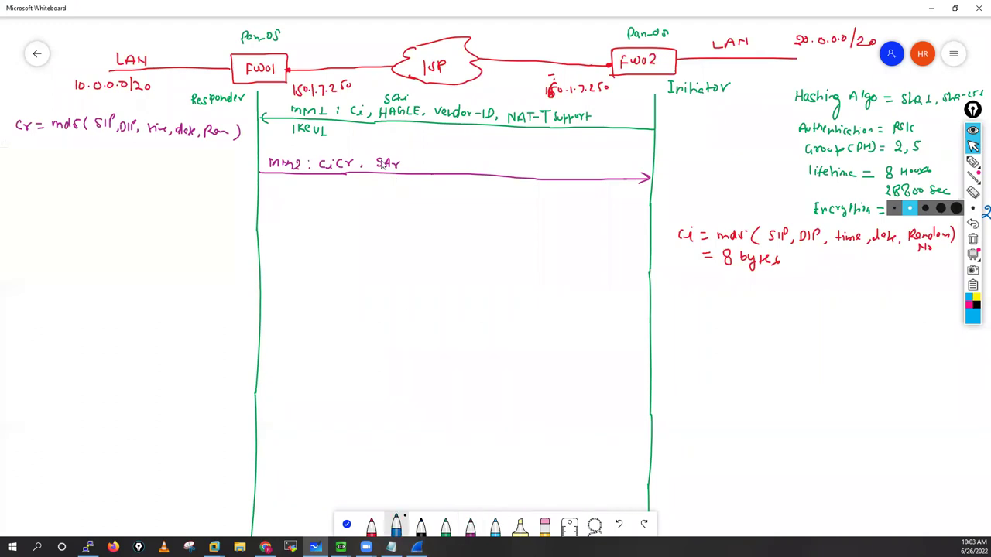
mouse_move(365, 152)
mouse_down()
mouse_move(441, 138)
mouse_move(491, 142)
mouse_up()
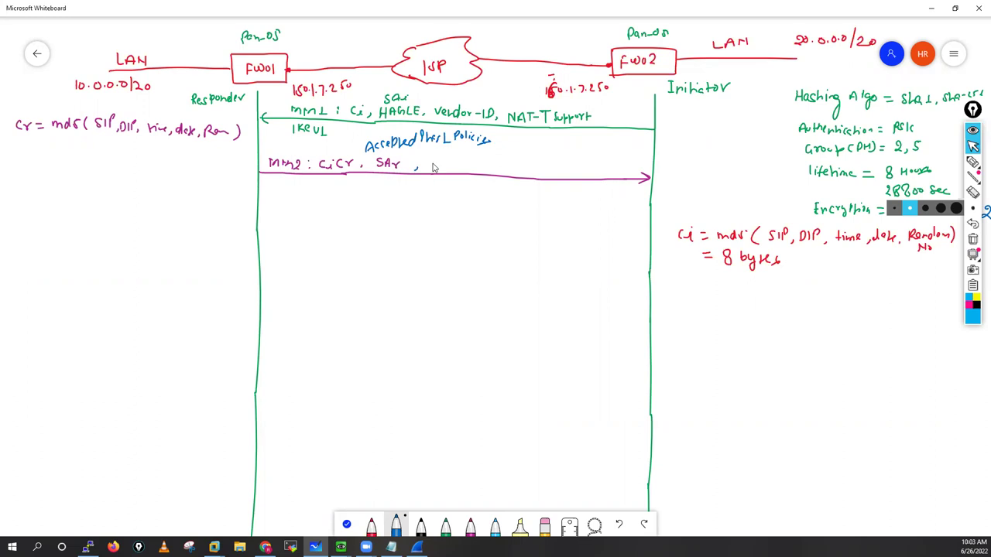
drag(431, 164, 613, 166)
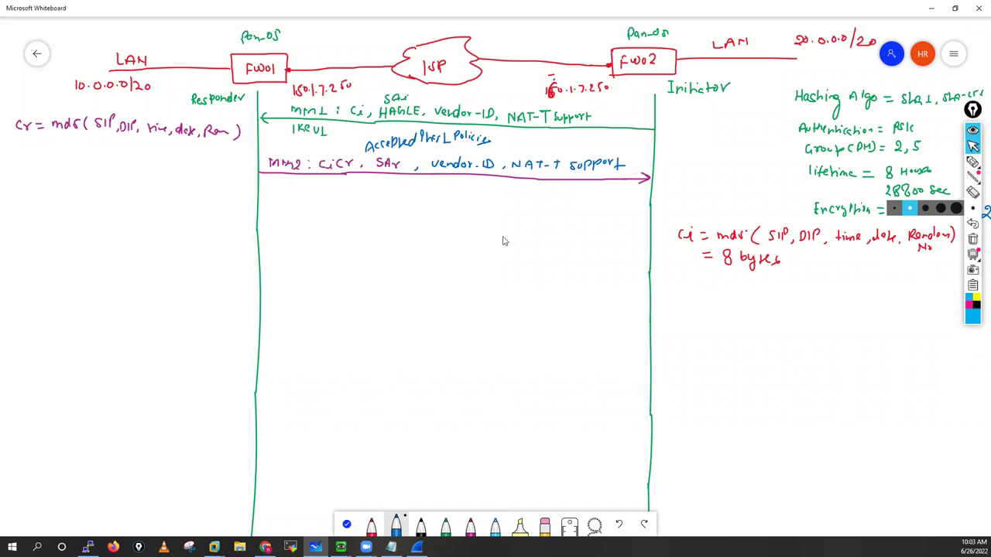
Step: Close the ink options and start a blue curved arrow below the 8 bytes note
click(972, 159)
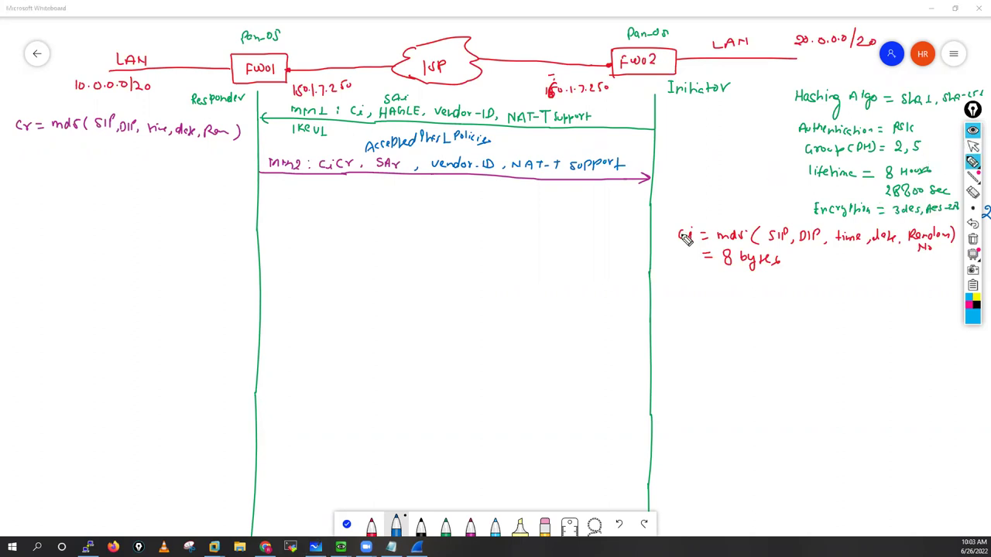
click(797, 306)
mouse_move(797, 308)
mouse_down()
mouse_move(769, 327)
mouse_move(804, 319)
mouse_up()
Step: Sketch '8 Combi', tick FW02, and draw a long arrow toward FW01 labelled IKE
click(678, 344)
drag(683, 336, 678, 346)
mouse_move(723, 343)
mouse_down()
mouse_move(721, 357)
mouse_move(746, 357)
mouse_up()
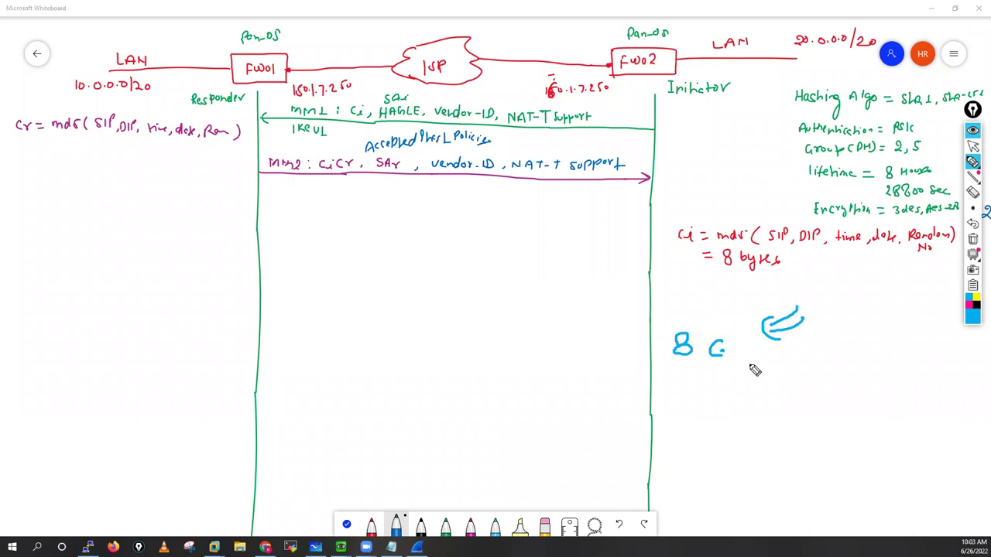
drag(641, 80, 655, 77)
drag(645, 340, 321, 333)
mouse_move(183, 333)
mouse_down()
mouse_move(177, 349)
mouse_move(225, 341)
mouse_move(225, 317)
mouse_up()
mouse_move(161, 256)
mouse_down()
mouse_move(177, 255)
mouse_move(166, 277)
mouse_up()
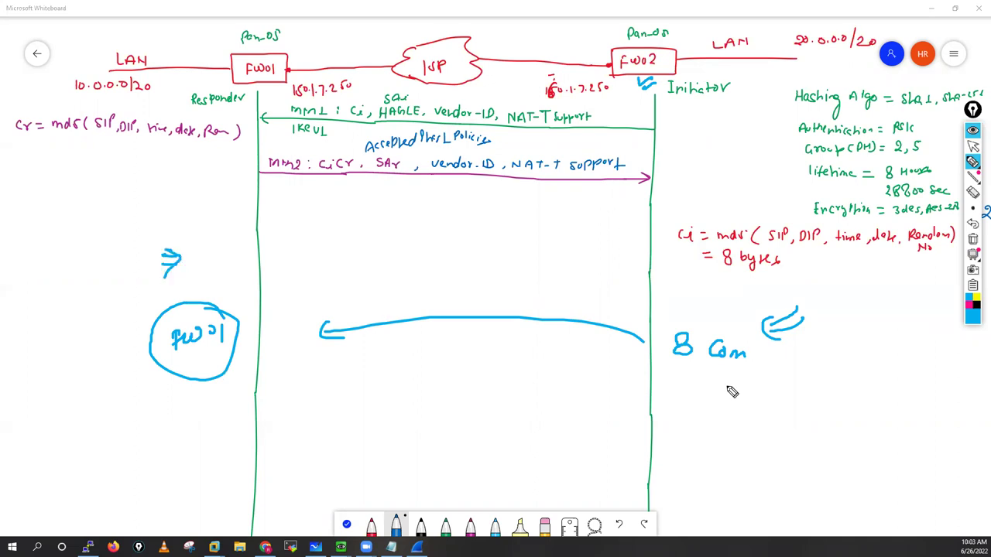
drag(751, 364, 771, 371)
drag(195, 271, 236, 267)
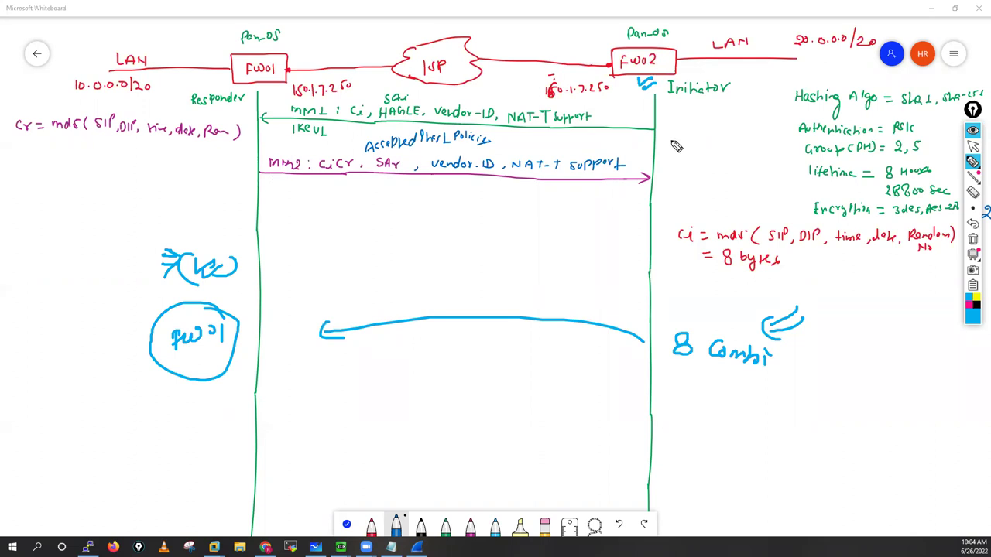
Step: Label the Initiator side '(MM1)'
mouse_move(670, 150)
mouse_down()
mouse_move(674, 138)
mouse_move(704, 149)
mouse_up()
mouse_move(712, 130)
mouse_down()
mouse_move(712, 146)
mouse_move(666, 165)
mouse_up()
drag(728, 128, 734, 155)
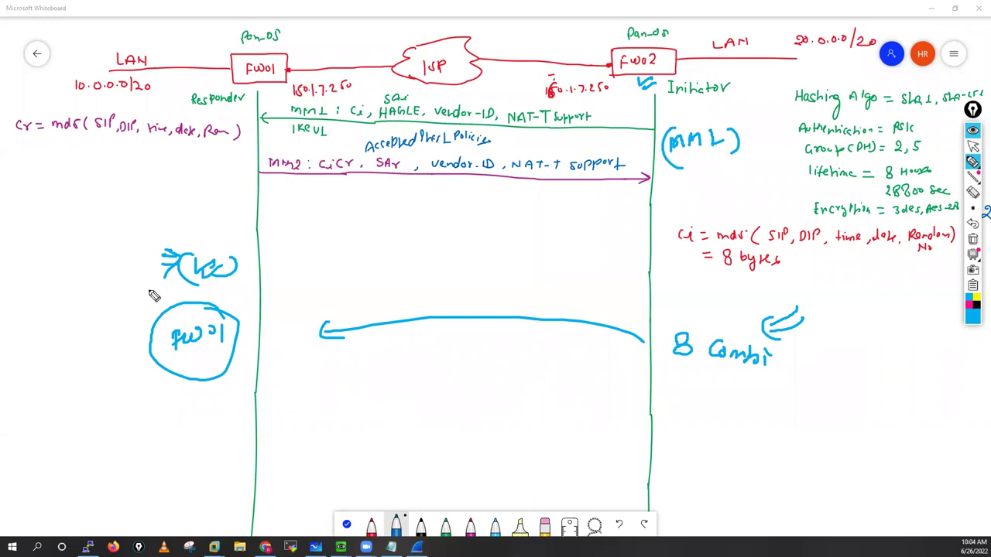
Step: Write and circle 'phase1' with pointing arrows, then clear all blue ink and return to selection
drag(116, 283, 148, 298)
mouse_move(126, 278)
mouse_down()
mouse_move(152, 290)
mouse_move(118, 294)
mouse_up()
mouse_move(48, 267)
mouse_down()
mouse_move(54, 256)
mouse_move(72, 266)
mouse_move(112, 233)
mouse_move(43, 252)
mouse_move(105, 238)
mouse_up()
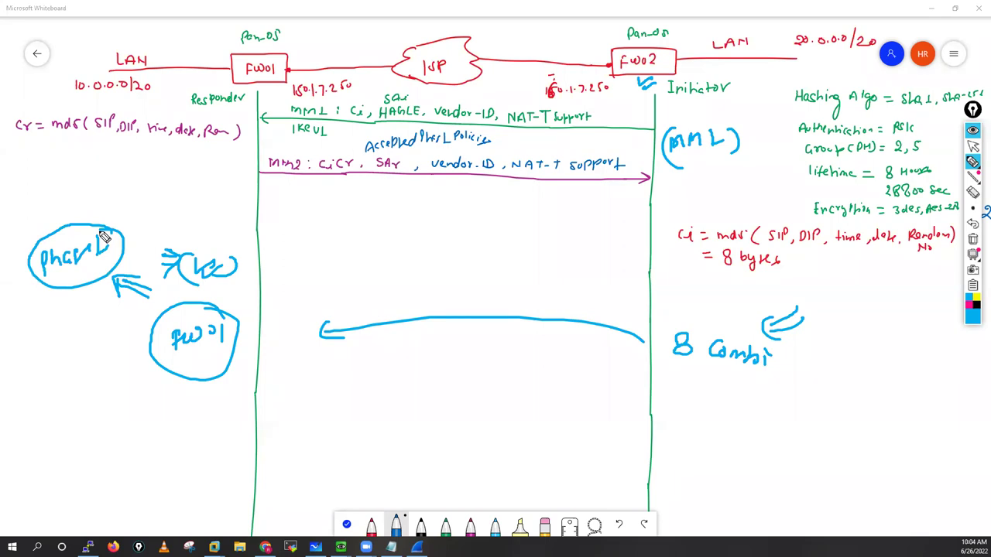
drag(91, 206, 101, 225)
drag(145, 220, 130, 232)
drag(137, 223, 140, 233)
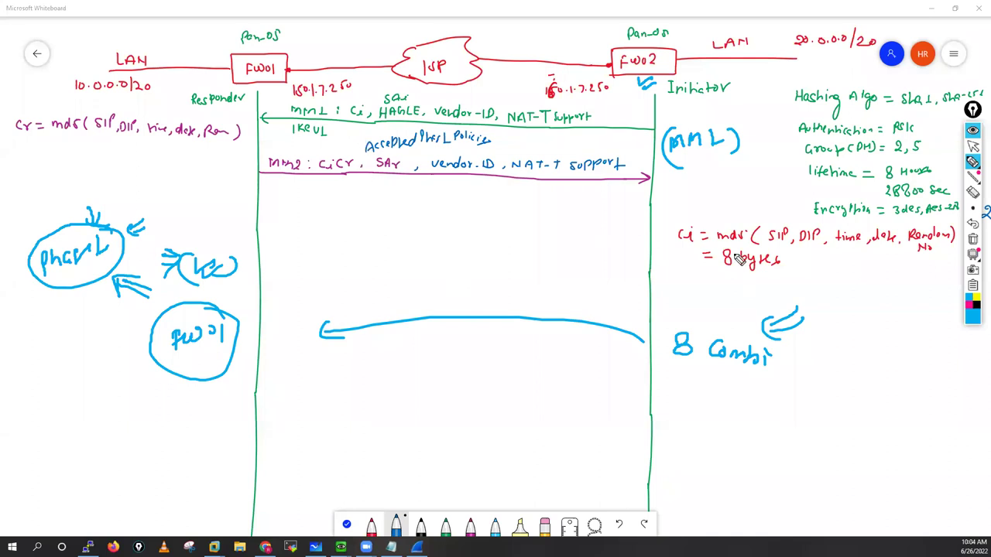
click(973, 239)
click(973, 146)
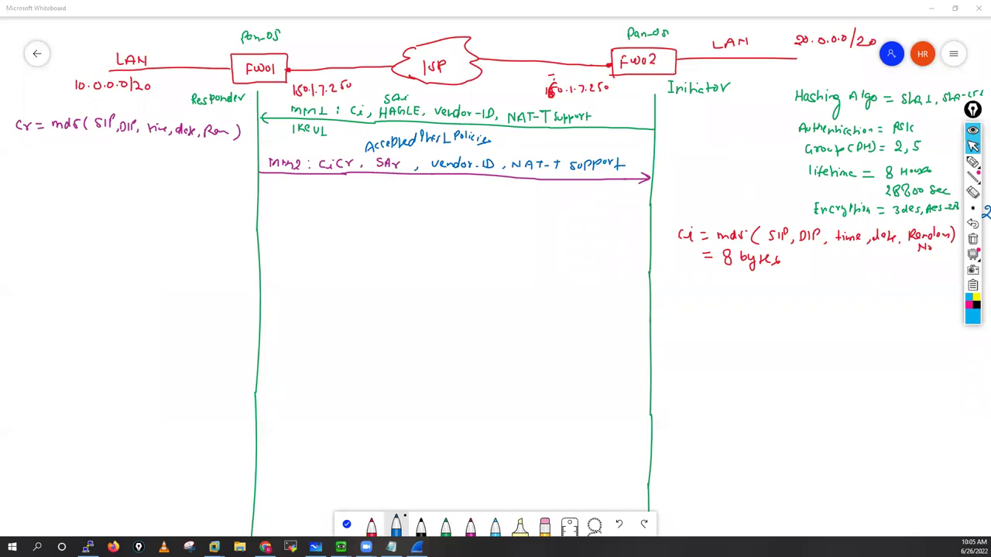
Step: In VPN-01.txt, highlight CiCr, the MM2 line and MM3 while reading, then return to Whiteboard
key(alt+Tab)
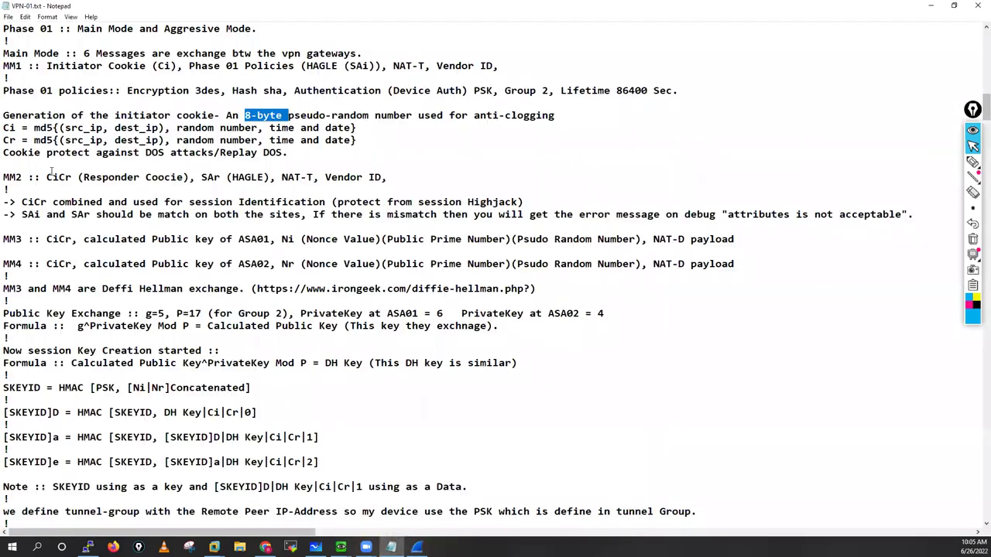
double_click(59, 177)
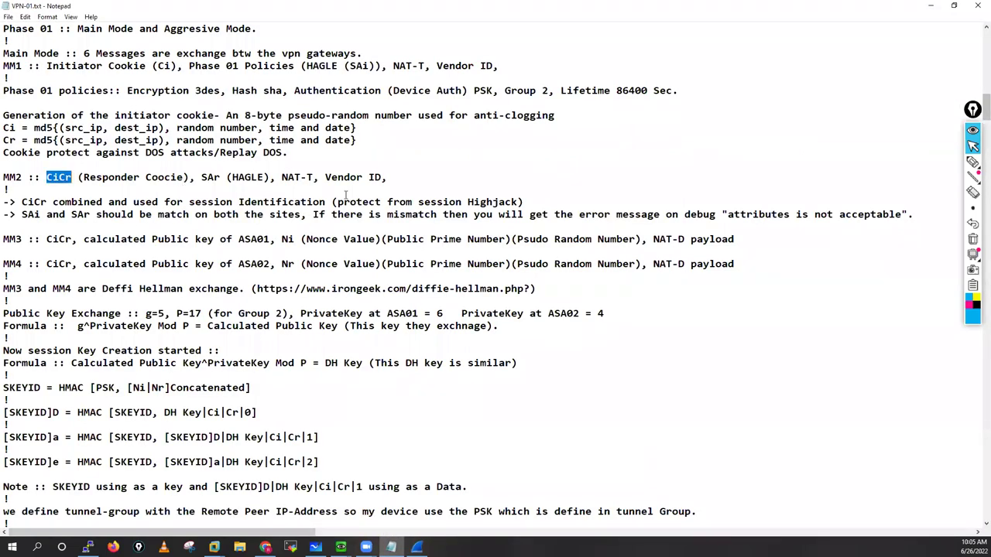
key(shift+Down)
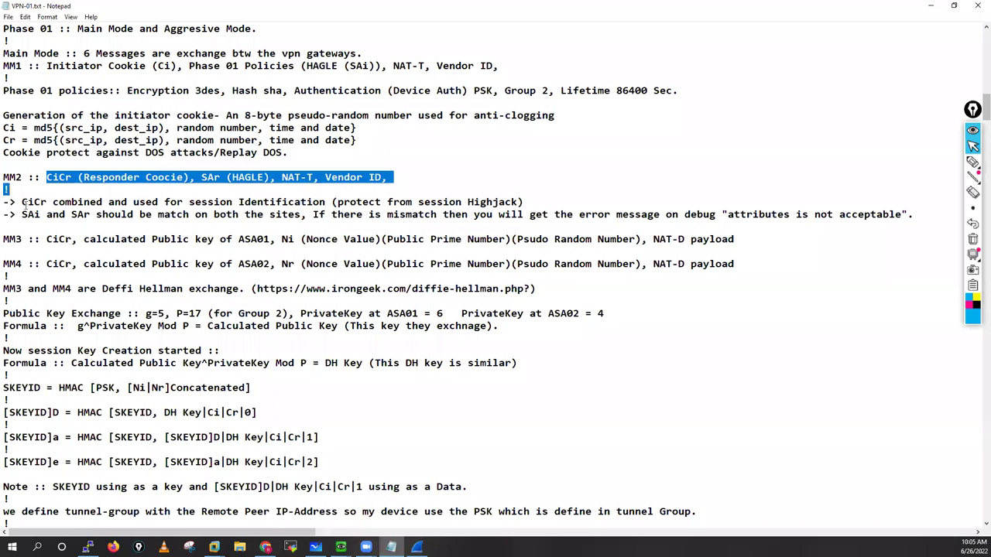
drag(22, 202, 164, 202)
double_click(28, 238)
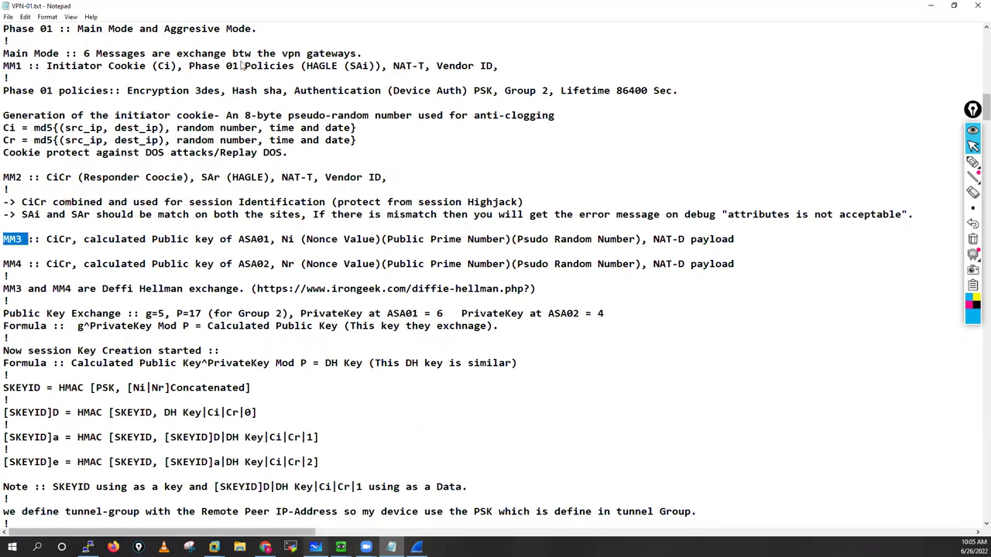
key(alt+Tab)
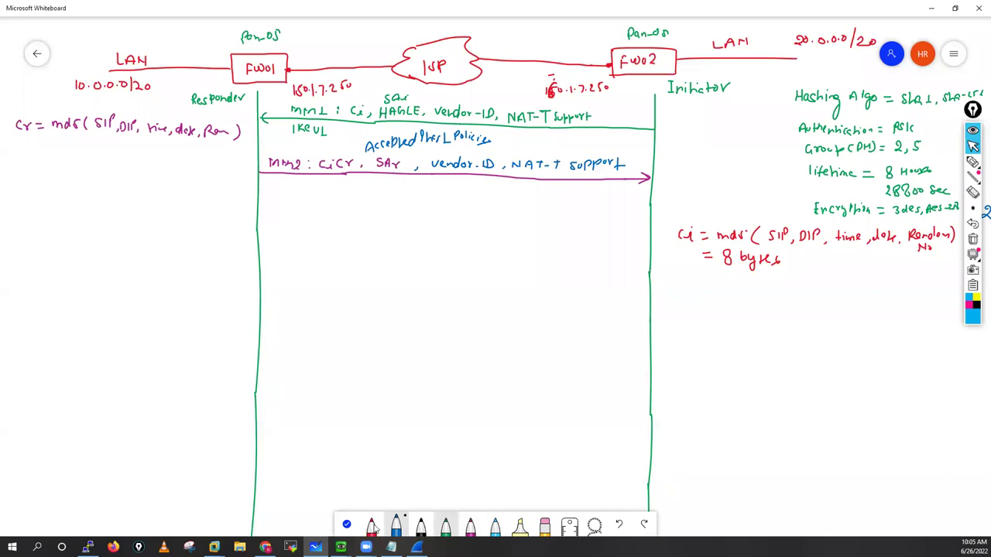
Step: Draw the red MM3 arrow toward FW01 and write 'CiCr, X (DH key), Ni' above it
mouse_move(366, 546)
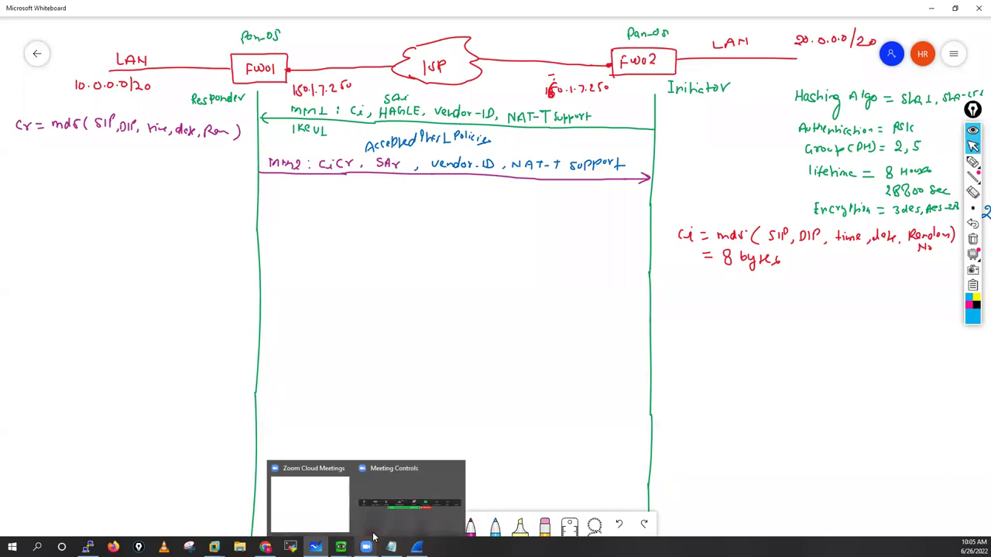
drag(648, 248, 475, 248)
mouse_move(307, 243)
mouse_down()
mouse_move(258, 239)
mouse_move(328, 237)
mouse_up()
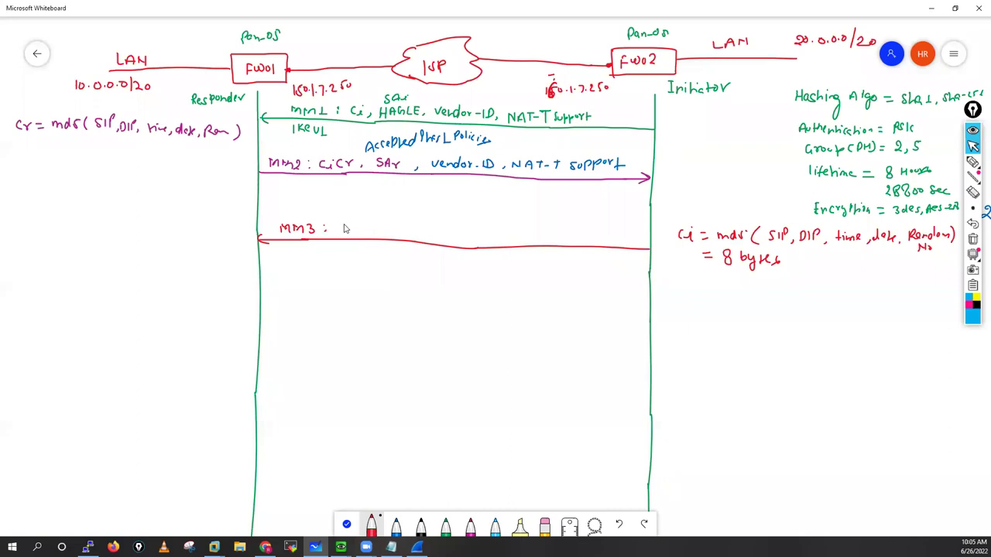
mouse_move(345, 224)
mouse_down()
mouse_move(340, 234)
mouse_move(372, 227)
mouse_up()
drag(375, 234, 373, 240)
drag(423, 227, 442, 234)
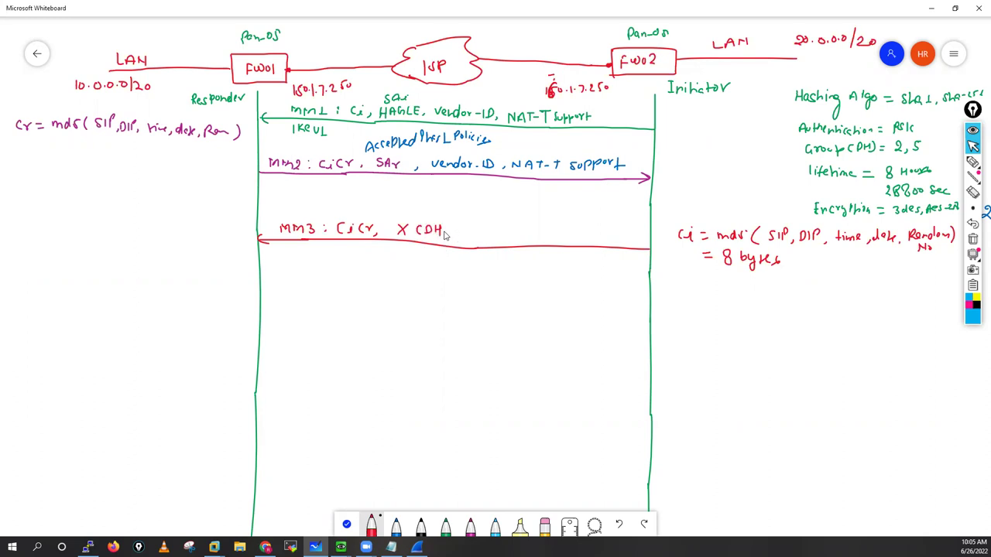
mouse_move(448, 225)
mouse_down()
mouse_move(466, 234)
mouse_move(464, 248)
mouse_move(515, 233)
mouse_up()
Step: Draw a red MM4 arrow between the firewalls labelled 'CiCr, Y (DH key), Nr', then bring up the VPN-01.txt notes
drag(262, 314, 643, 338)
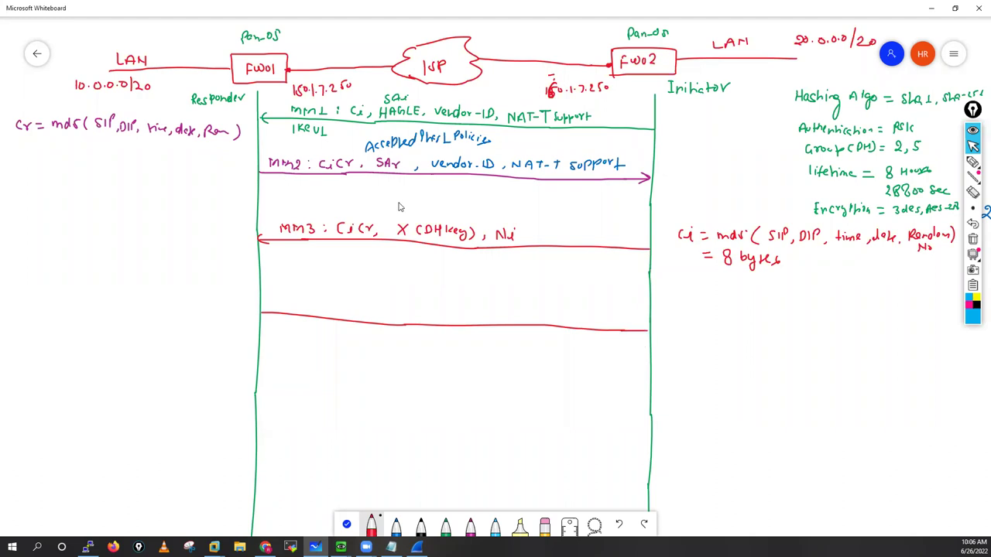
drag(272, 303, 507, 320)
drag(514, 314, 545, 319)
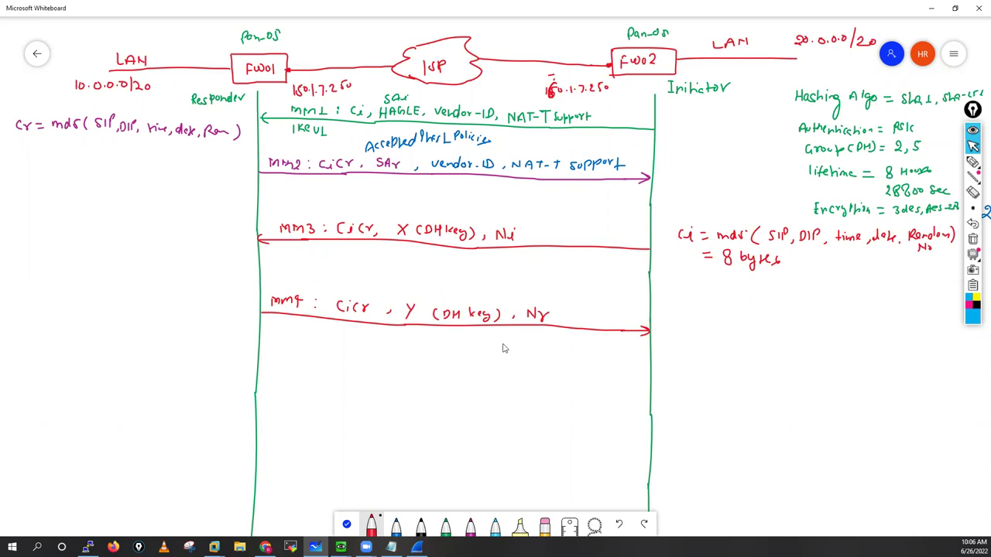
click(391, 547)
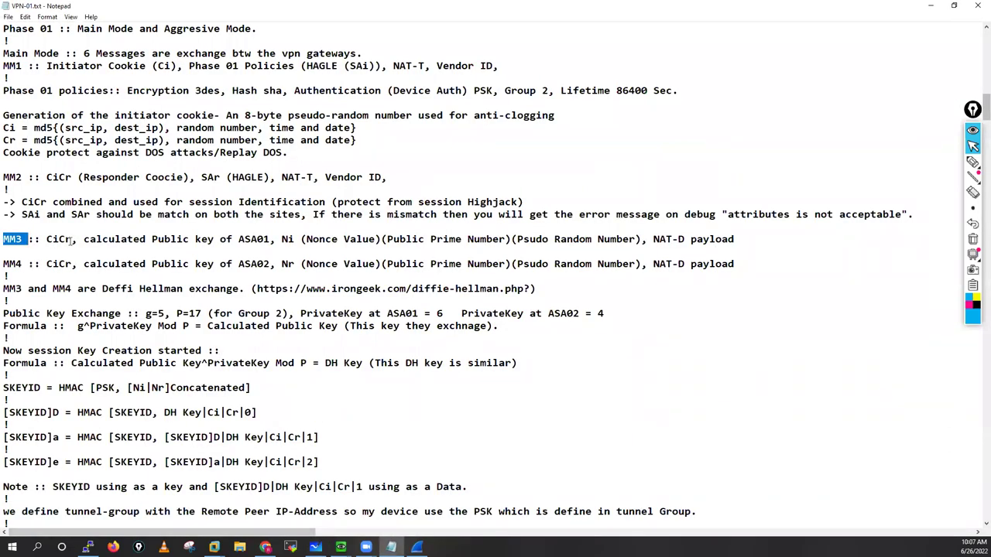
Step: Select CiCr, public key, Ni, Public Prime Number, Psudo Random Number and NAT-D payload on the MM3 note line
double_click(70, 242)
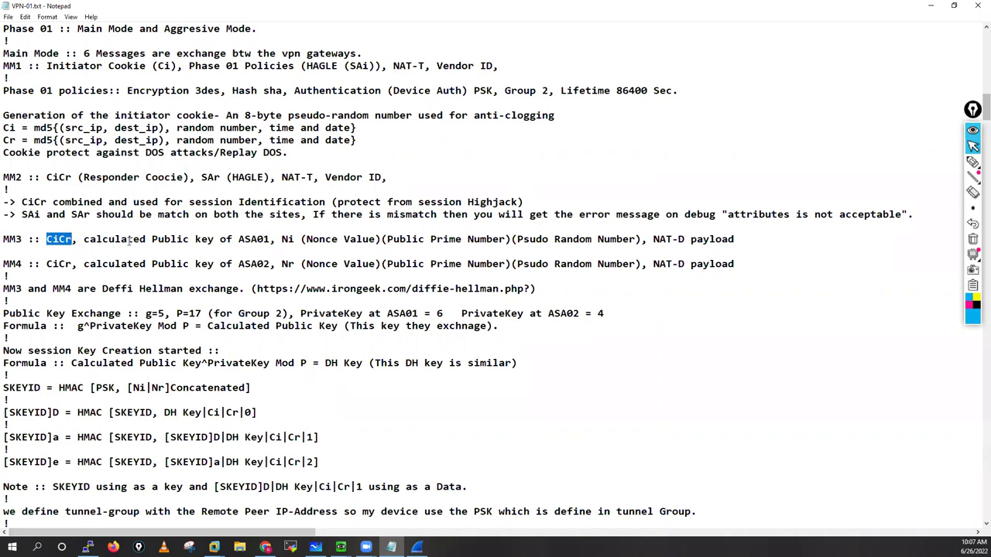
drag(84, 242, 267, 242)
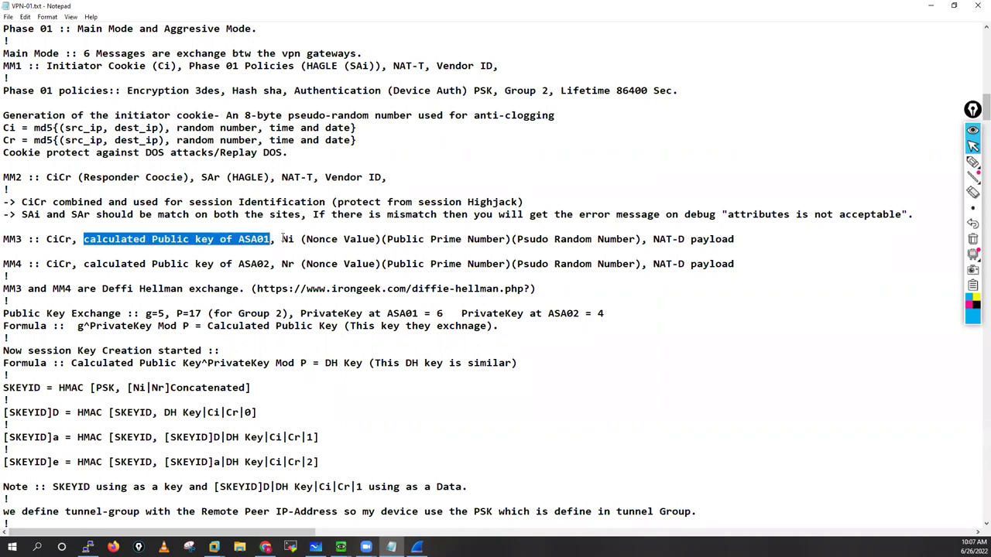
drag(282, 241, 381, 241)
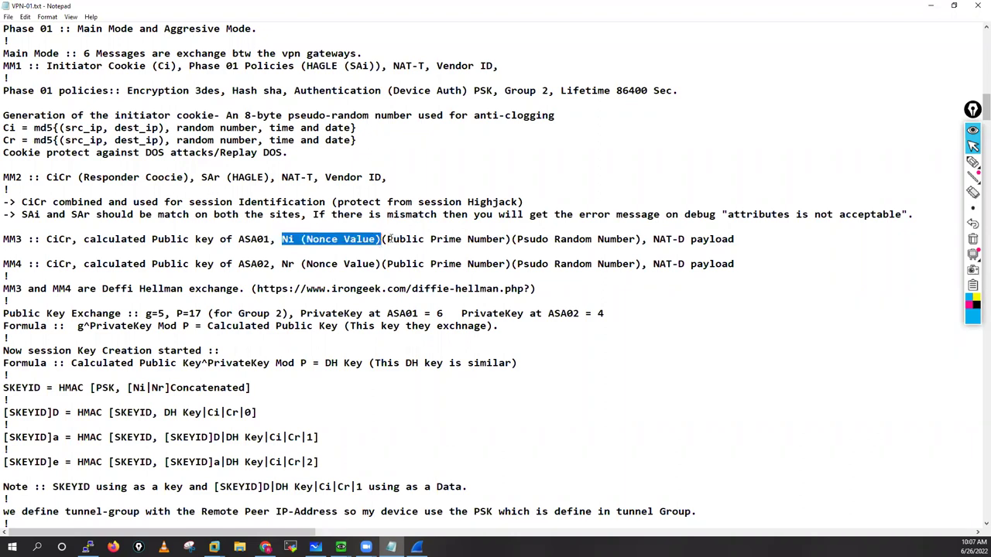
click(505, 239)
key(ctrl+shift+Left)
key(ctrl+shift+Left)
key(ctrl+shift+Left)
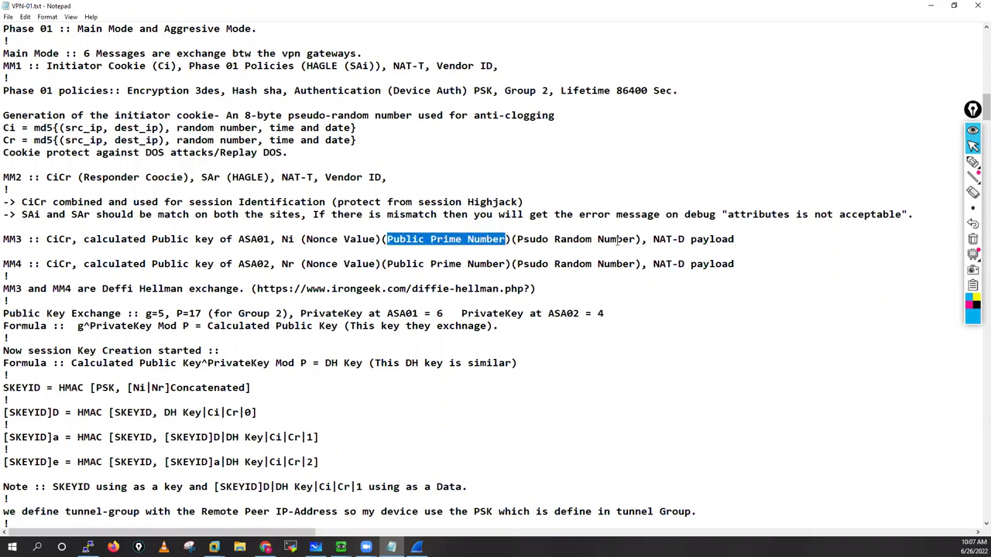
click(634, 240)
key(ctrl+shift+Left)
key(ctrl+shift+Left)
key(ctrl+shift+Left)
click(654, 239)
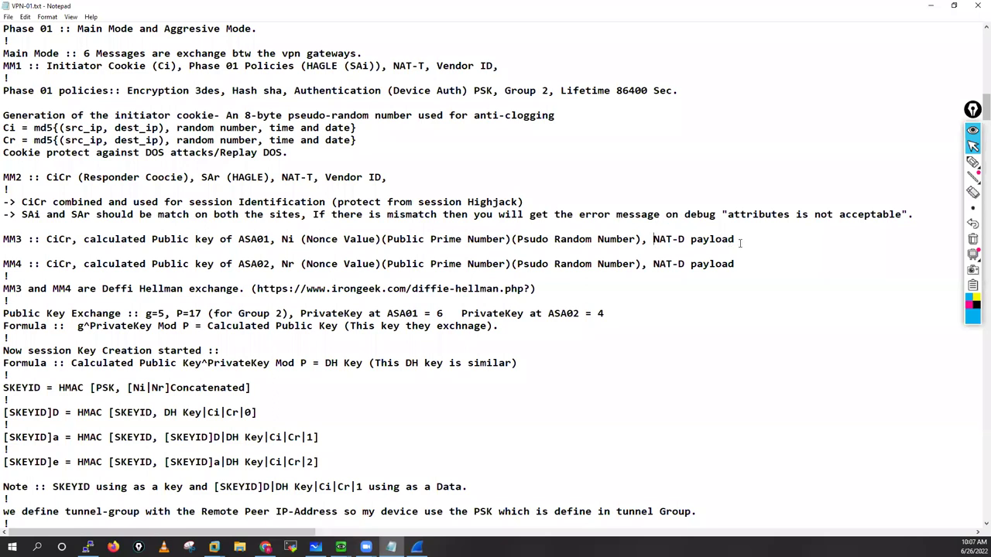
key(shift+End)
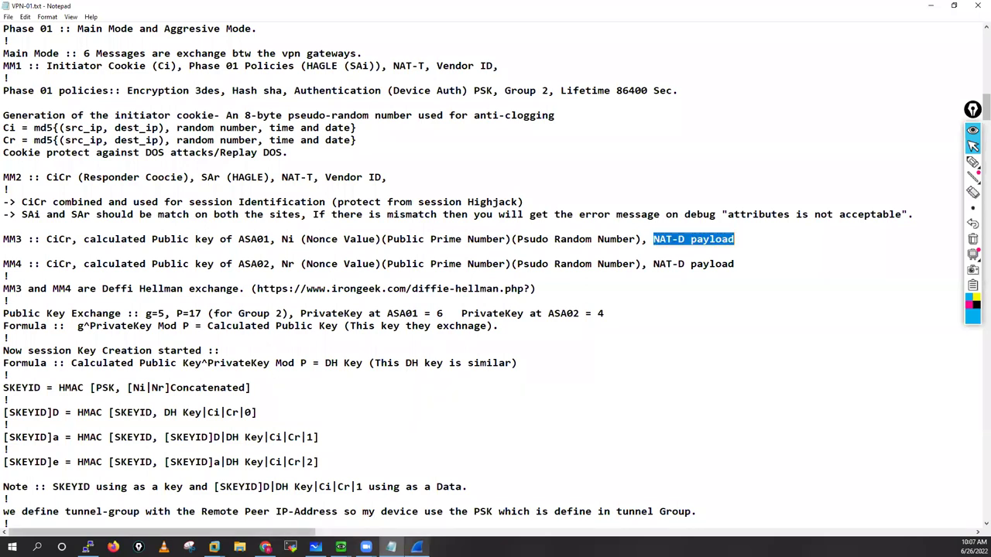
key(alt+Tab)
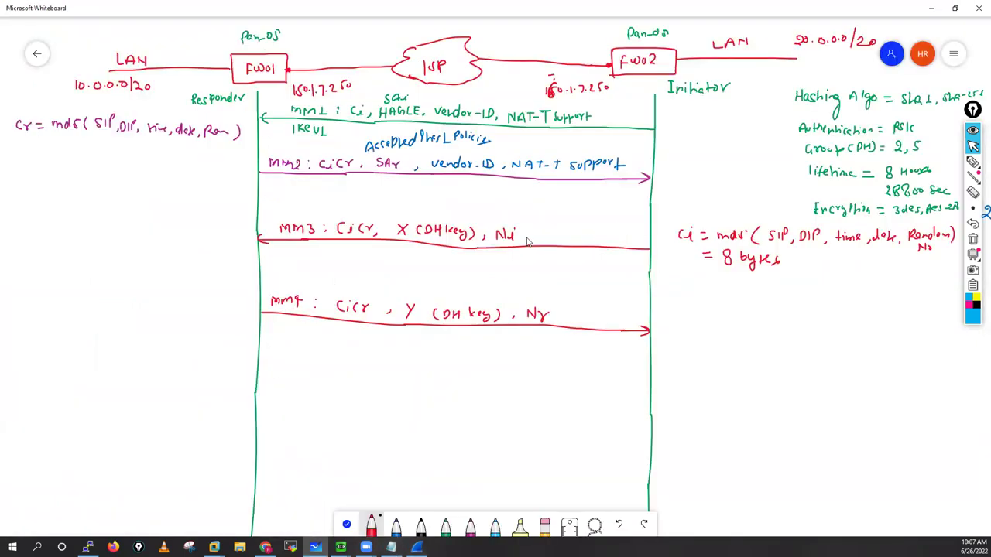
Step: Append ', NAT-D' to the MM3 label with branch arrows labelled SRC and DST
mouse_move(548, 238)
mouse_down()
mouse_move(550, 230)
mouse_move(566, 241)
mouse_move(575, 231)
mouse_move(572, 242)
mouse_move(582, 233)
mouse_up()
mouse_move(555, 242)
mouse_down()
mouse_move(531, 272)
mouse_move(573, 254)
mouse_up()
drag(571, 261, 571, 270)
drag(583, 263, 578, 270)
drag(584, 263, 591, 263)
drag(587, 263, 587, 271)
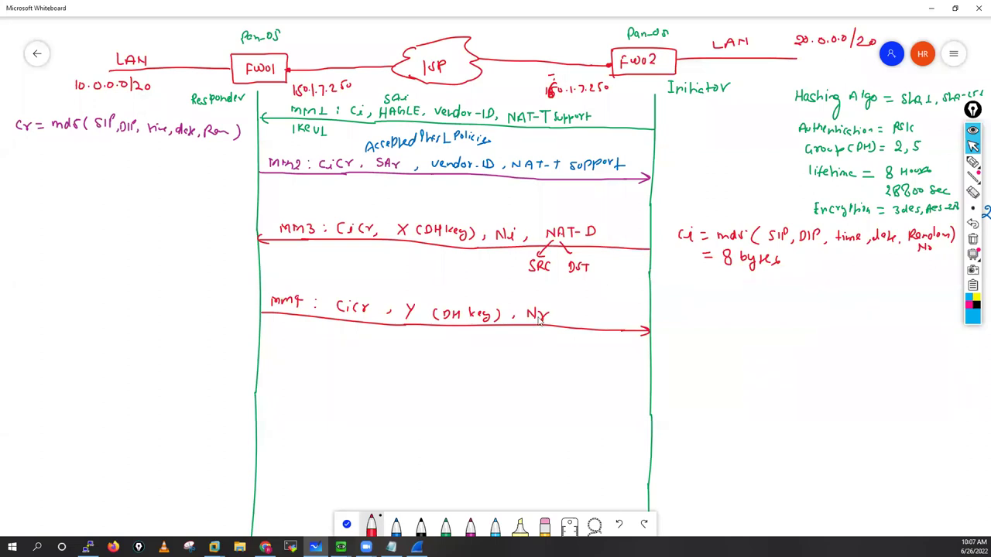
Step: Add NAT-D with SRC and DST branches to the MM4 label, then return to the notes
drag(557, 314, 554, 320)
drag(575, 312, 617, 324)
mouse_move(579, 326)
mouse_down()
mouse_move(558, 350)
mouse_move(564, 340)
mouse_move(570, 350)
mouse_up()
drag(577, 342, 598, 334)
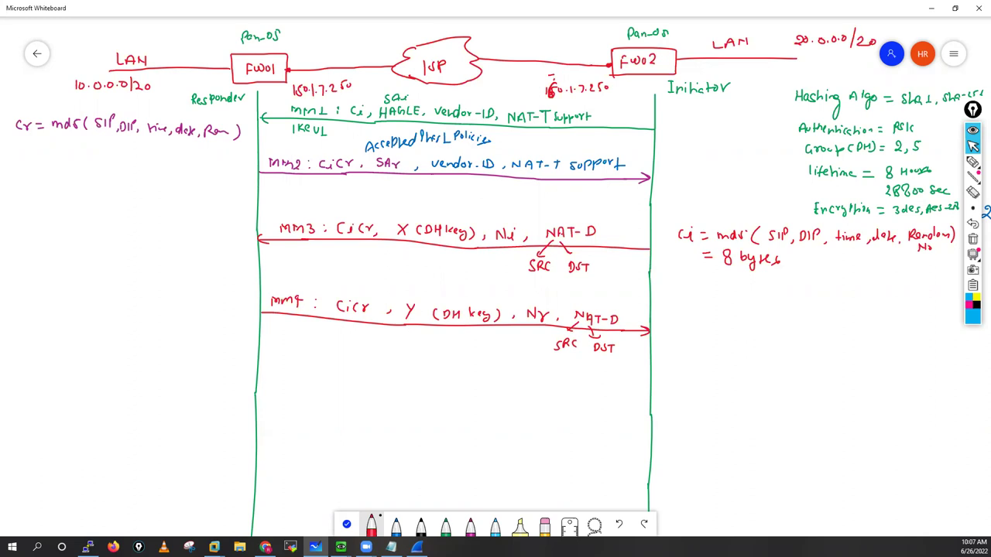
key(alt+Tab)
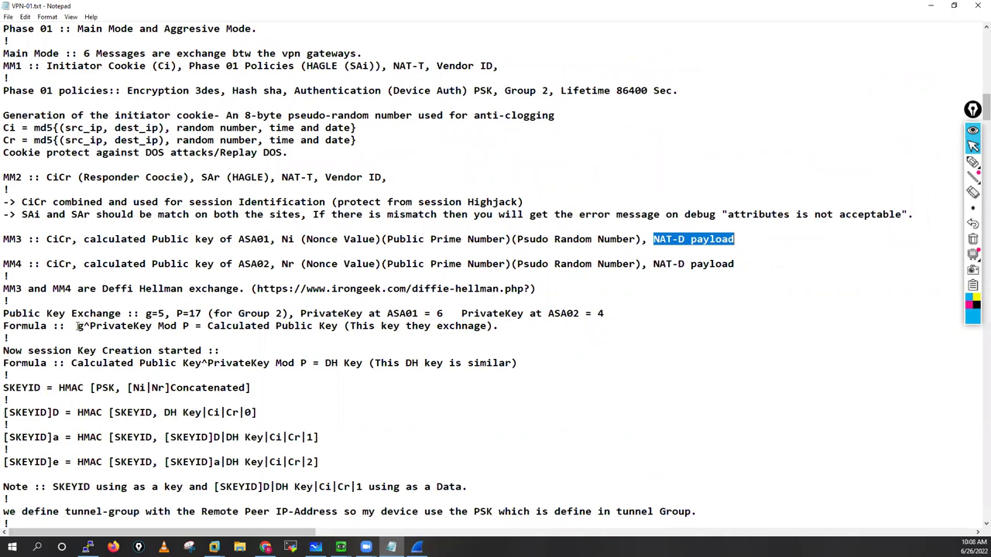
Step: Handwrite 'g^privatekey mod P = X' in magenta under the Initiator's cookie note, checking the notes
drag(78, 326, 191, 326)
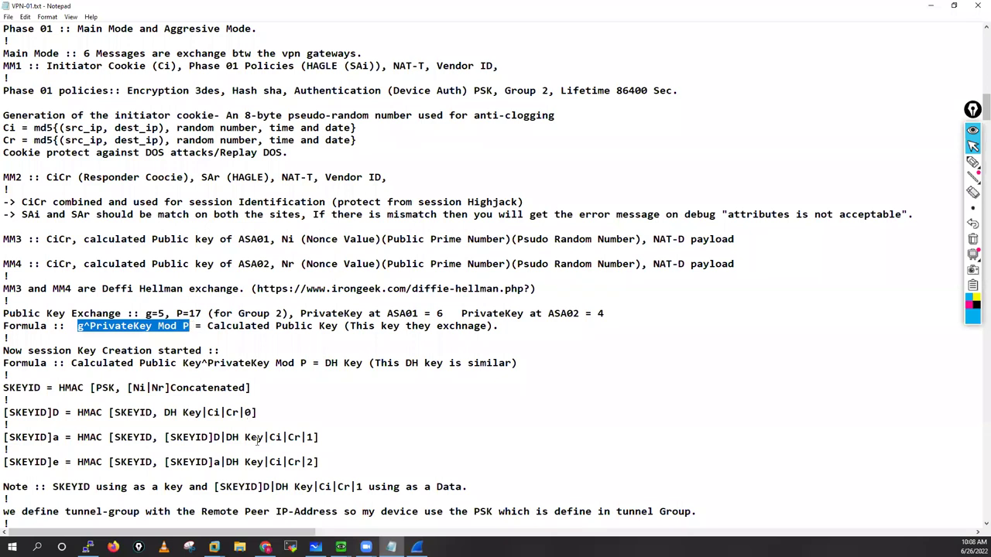
click(316, 547)
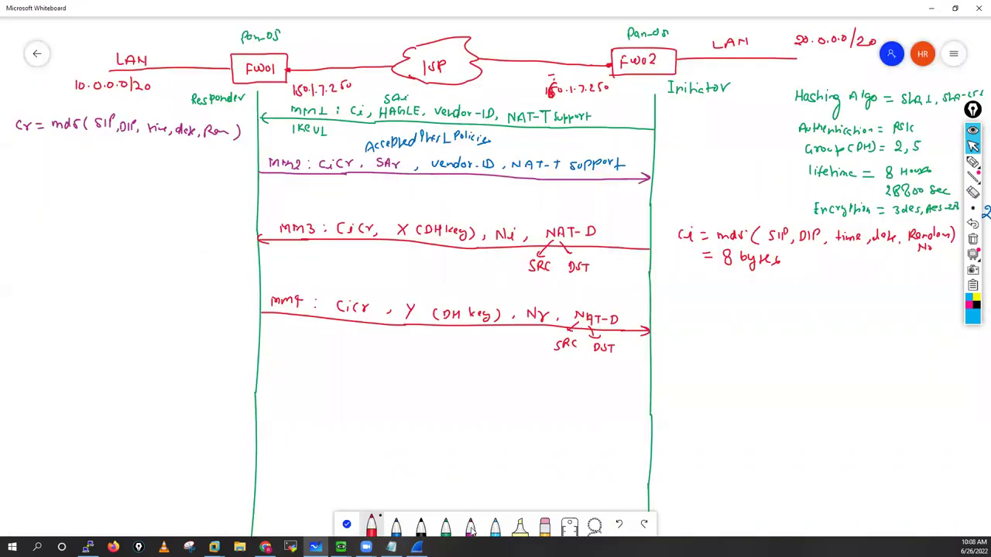
click(471, 526)
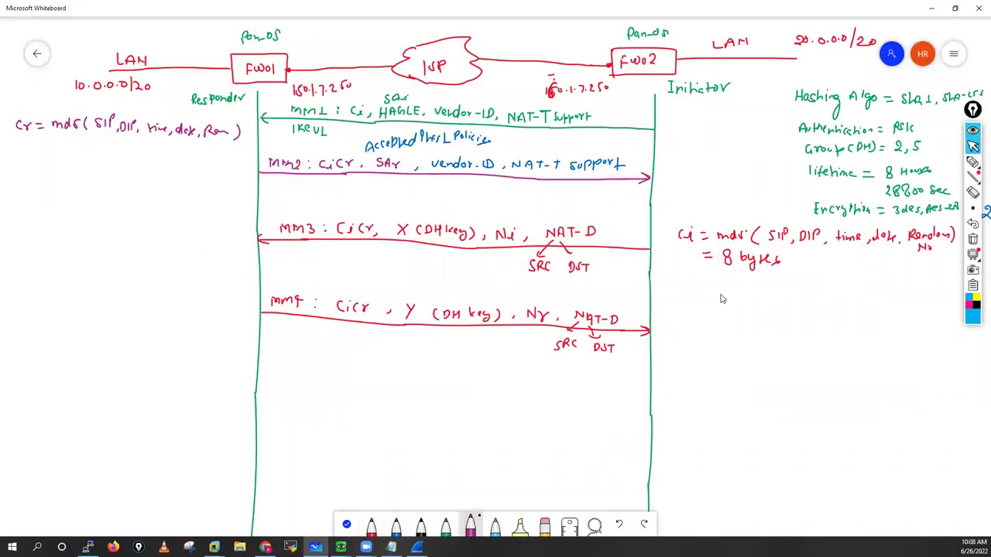
drag(720, 289, 716, 305)
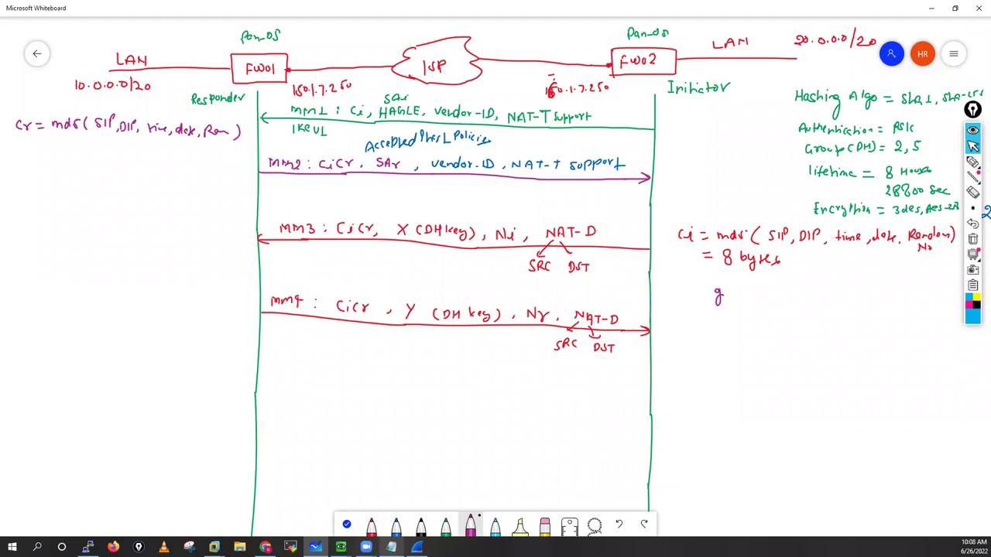
click(391, 547)
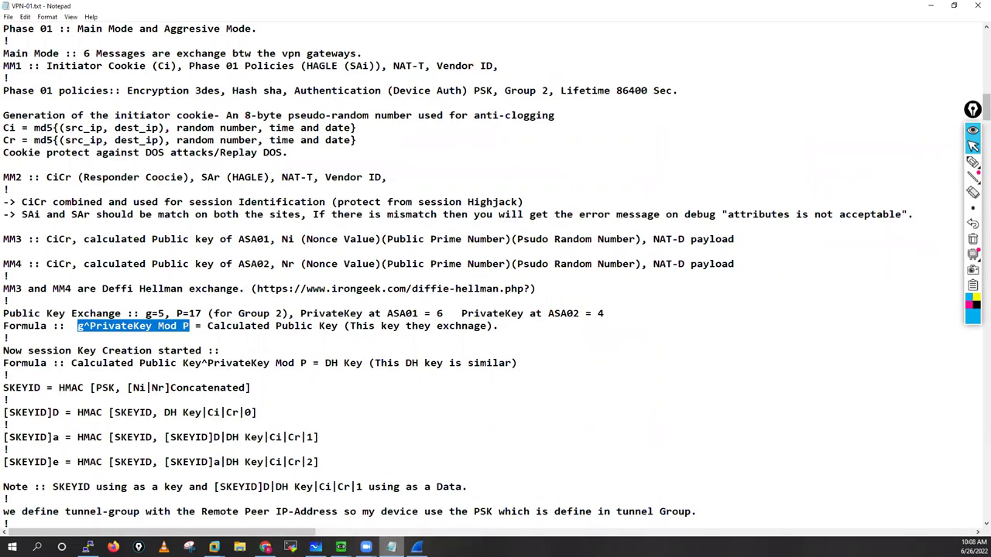
key(alt+Tab)
mouse_move(727, 292)
mouse_down()
mouse_move(736, 282)
mouse_move(783, 282)
mouse_move(799, 301)
mouse_up()
drag(803, 300, 827, 294)
drag(838, 295, 847, 295)
drag(839, 300, 871, 299)
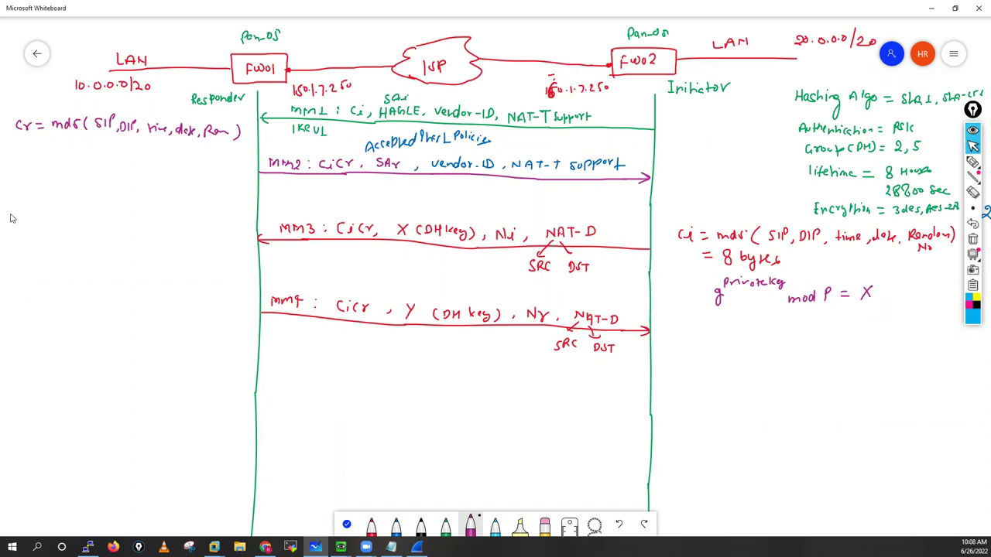
Step: Write 'Y = g^privatekey mod P' in magenta at the diagram's left, then pick a different pen
drag(9, 212, 13, 219)
mouse_move(17, 212)
mouse_down()
mouse_move(11, 227)
mouse_move(57, 220)
mouse_move(51, 233)
mouse_move(67, 198)
mouse_up()
drag(68, 205, 96, 200)
drag(97, 195, 109, 200)
mouse_move(110, 198)
mouse_down()
mouse_move(104, 226)
mouse_move(134, 225)
mouse_up()
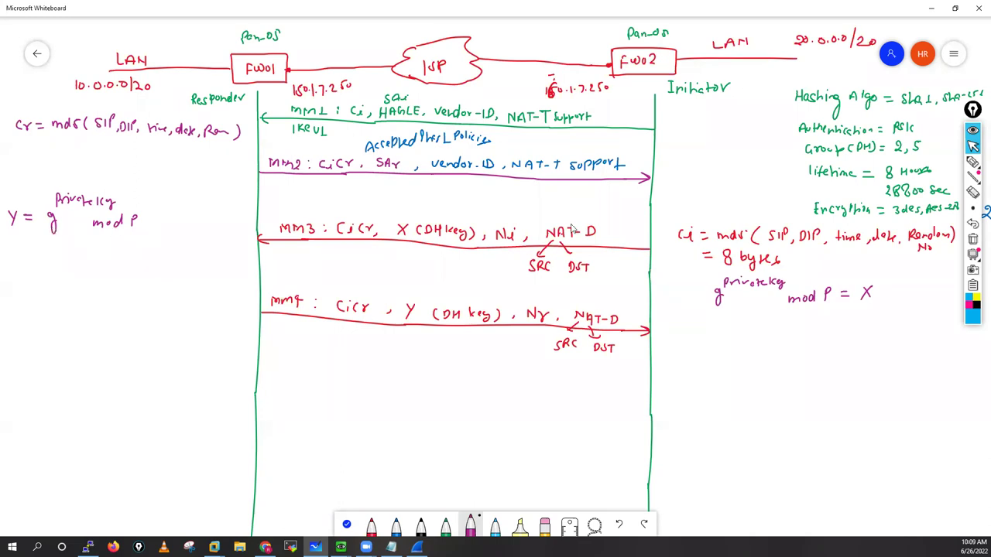
click(969, 164)
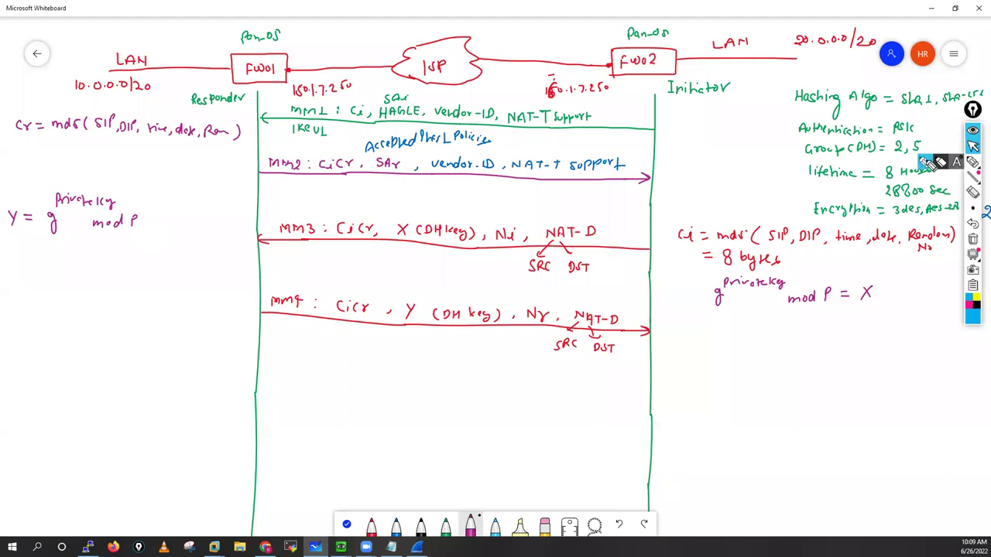
click(925, 163)
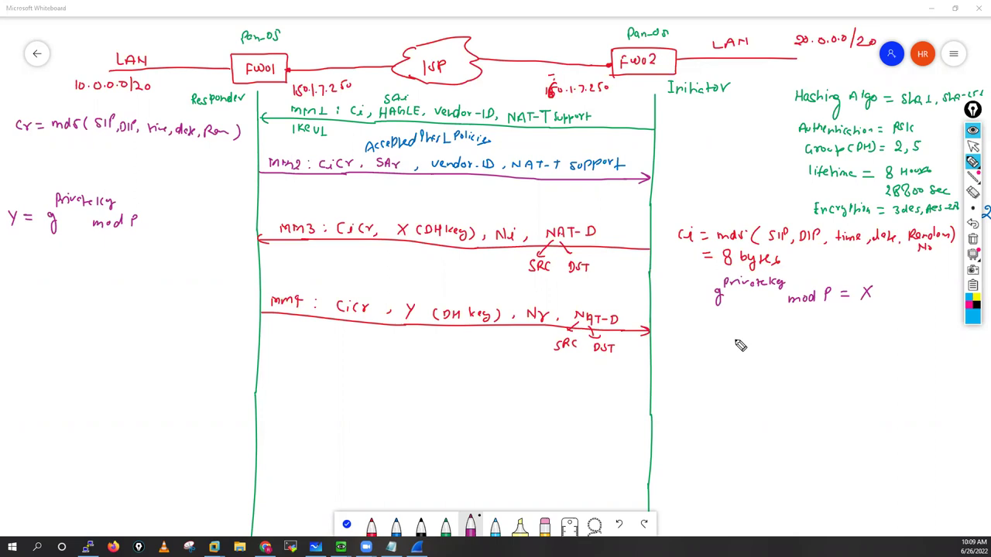
mouse_move(734, 335)
mouse_down()
mouse_move(763, 352)
mouse_move(869, 348)
mouse_move(890, 359)
mouse_move(908, 344)
mouse_up()
mouse_move(915, 350)
mouse_down()
mouse_move(913, 357)
mouse_move(969, 358)
mouse_move(938, 381)
mouse_up()
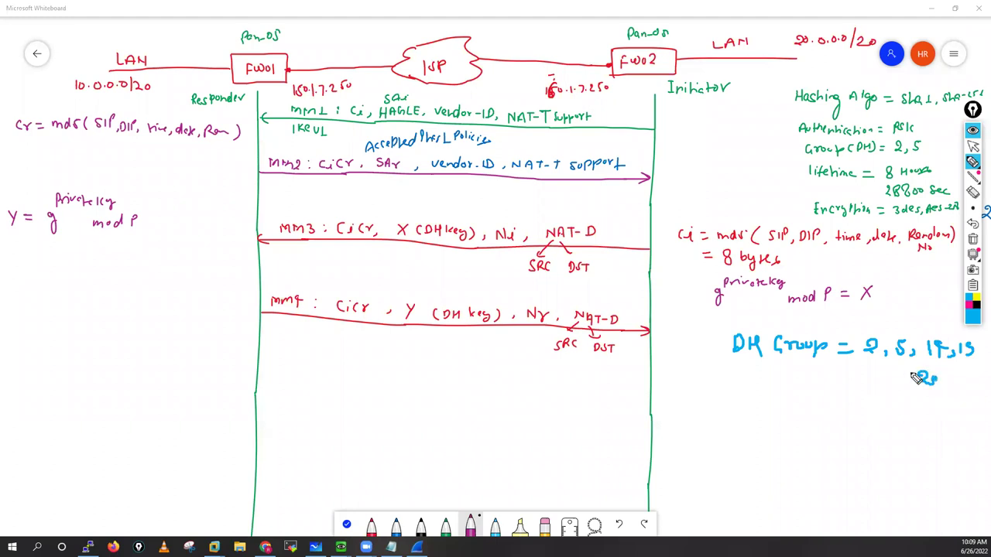
drag(708, 305, 731, 309)
mouse_move(821, 302)
mouse_down()
mouse_move(914, 333)
mouse_move(949, 327)
mouse_move(977, 350)
mouse_up()
drag(939, 382, 954, 381)
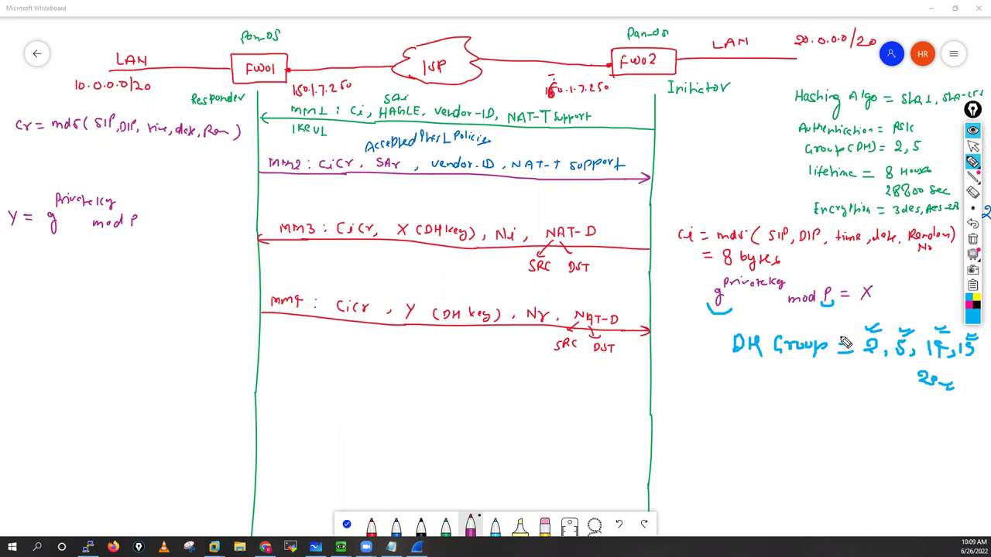
click(976, 241)
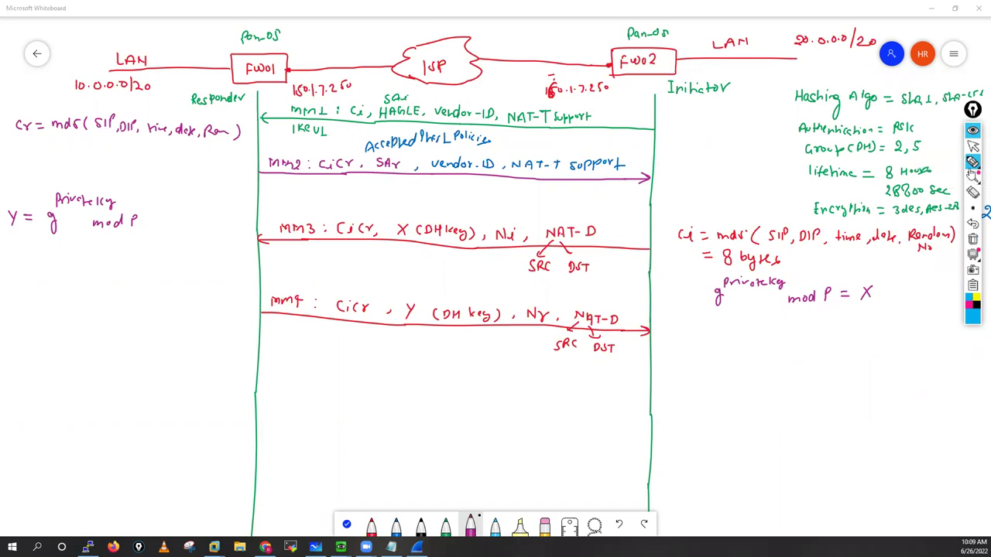
click(972, 146)
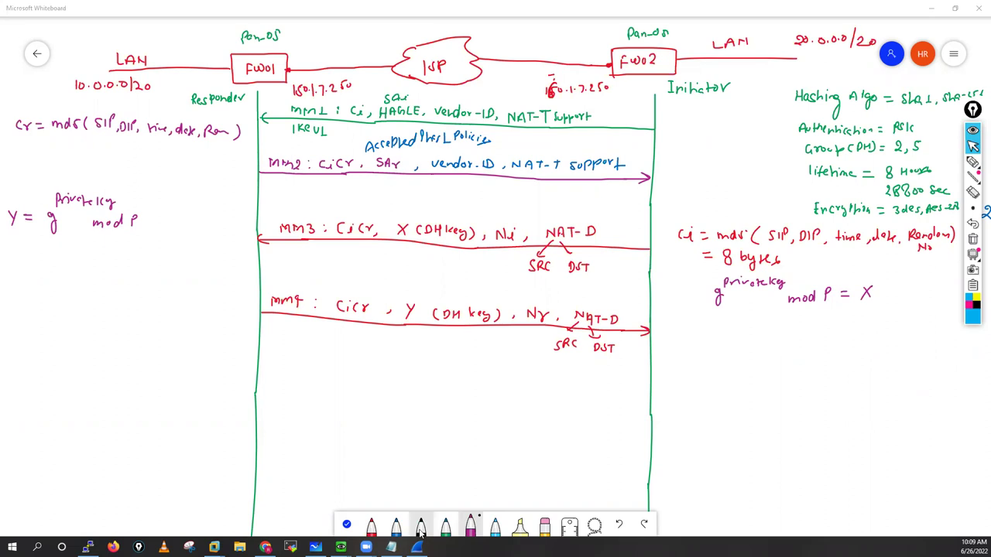
Step: In black ink, start a bracketed '[Private Key' note below 8 bytes
click(421, 526)
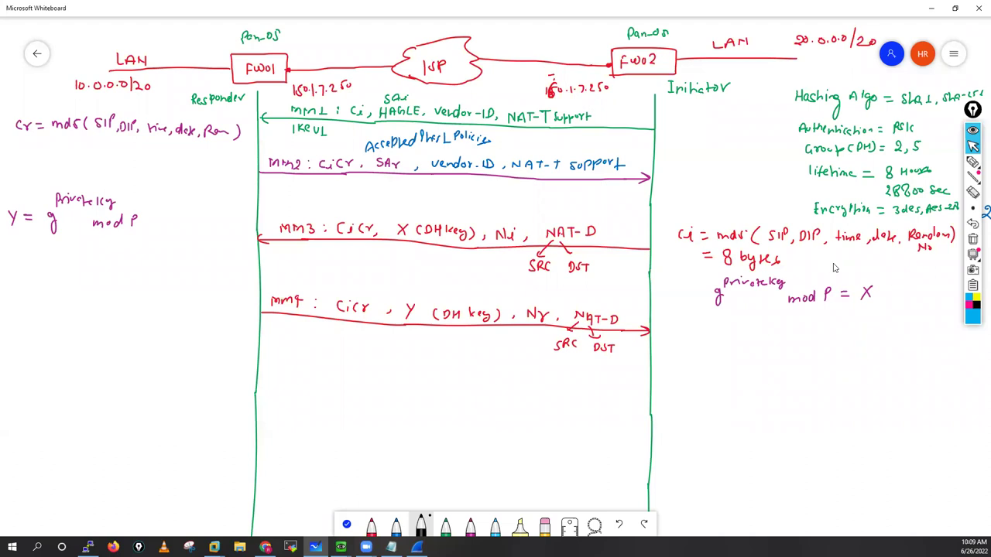
mouse_move(829, 256)
mouse_down()
mouse_move(834, 268)
mouse_move(863, 266)
mouse_move(863, 256)
mouse_up()
drag(869, 258, 872, 263)
drag(870, 257, 876, 257)
drag(876, 261, 891, 265)
drag(892, 261, 955, 265)
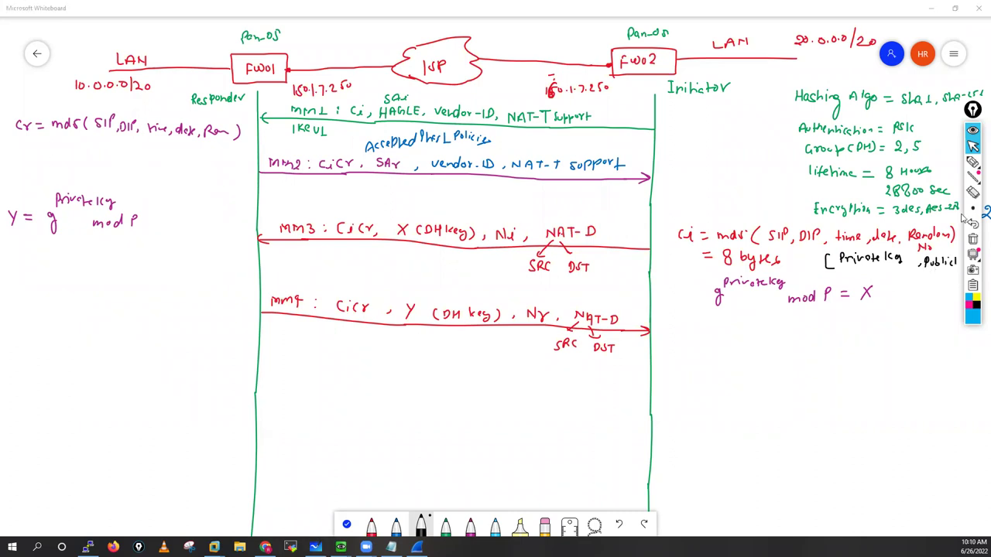
Step: Finish the right-side pair with 'Publickey]' and write '[Publickey, Private key]' under the Cr formula
drag(958, 261, 958, 271)
drag(961, 262, 965, 279)
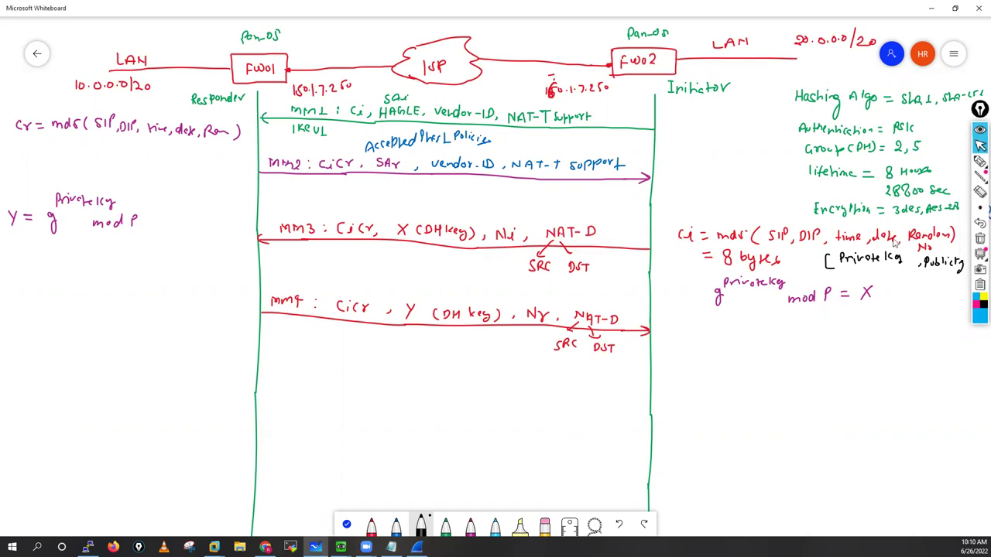
drag(963, 254, 964, 280)
mouse_move(16, 154)
mouse_down()
mouse_move(18, 175)
mouse_move(53, 160)
mouse_move(98, 171)
mouse_move(130, 163)
mouse_move(195, 186)
mouse_move(217, 165)
mouse_move(207, 187)
mouse_up()
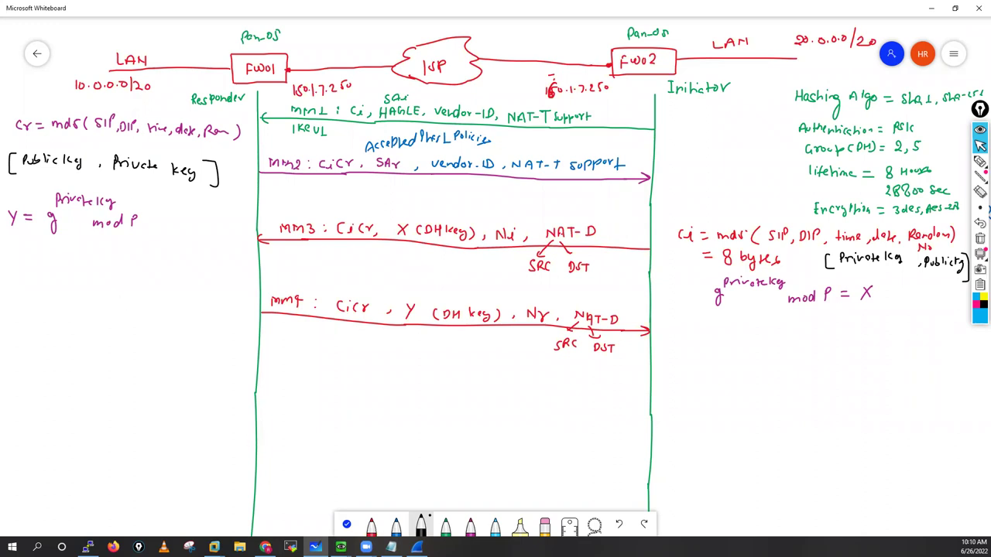
key(alt+Tab)
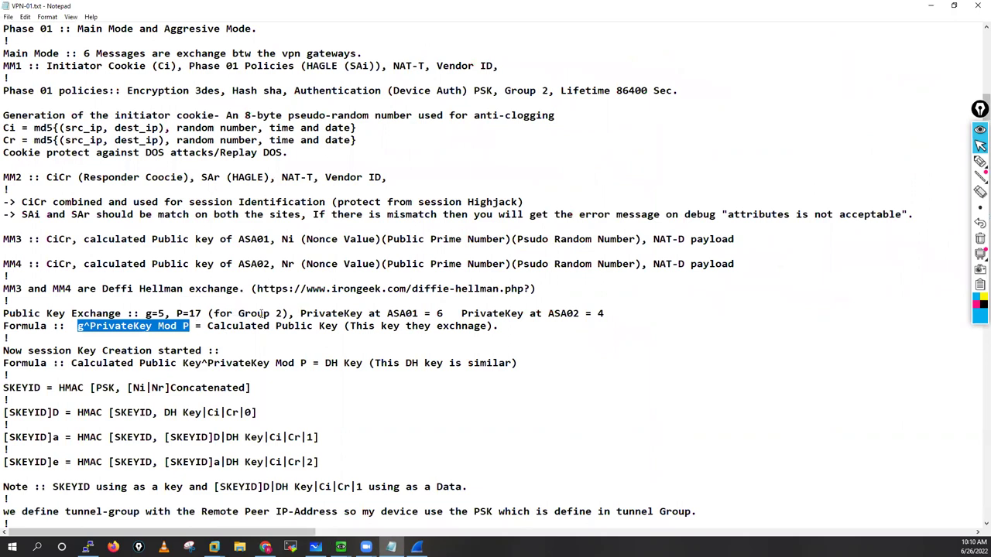
drag(239, 313, 284, 313)
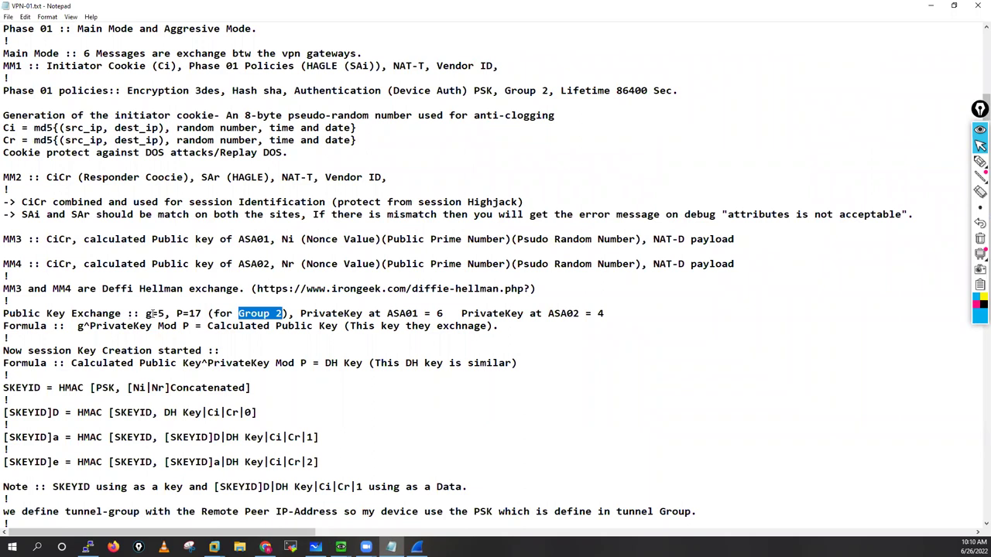
drag(146, 314, 205, 314)
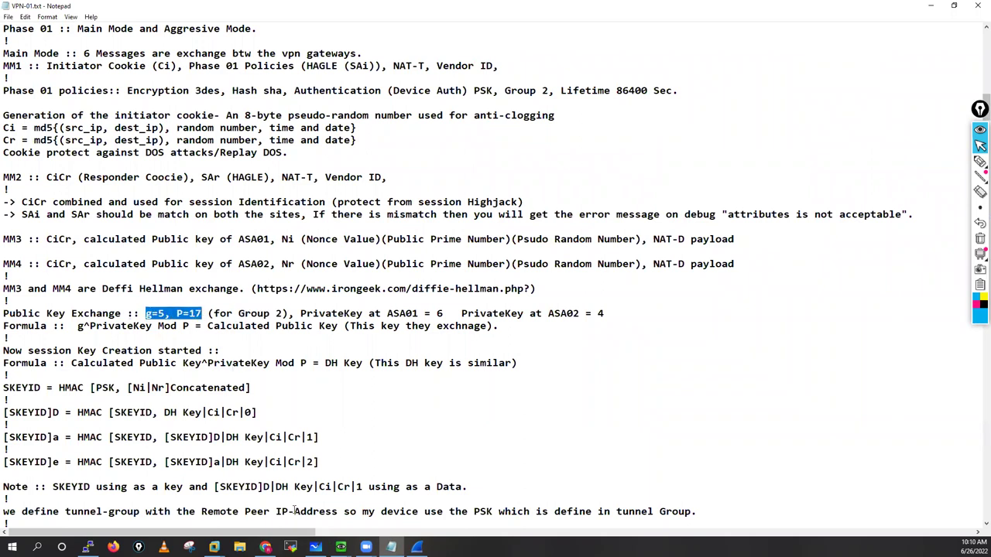
Step: Write 'g=5, P=17' beneath the X formula
key(alt+Tab)
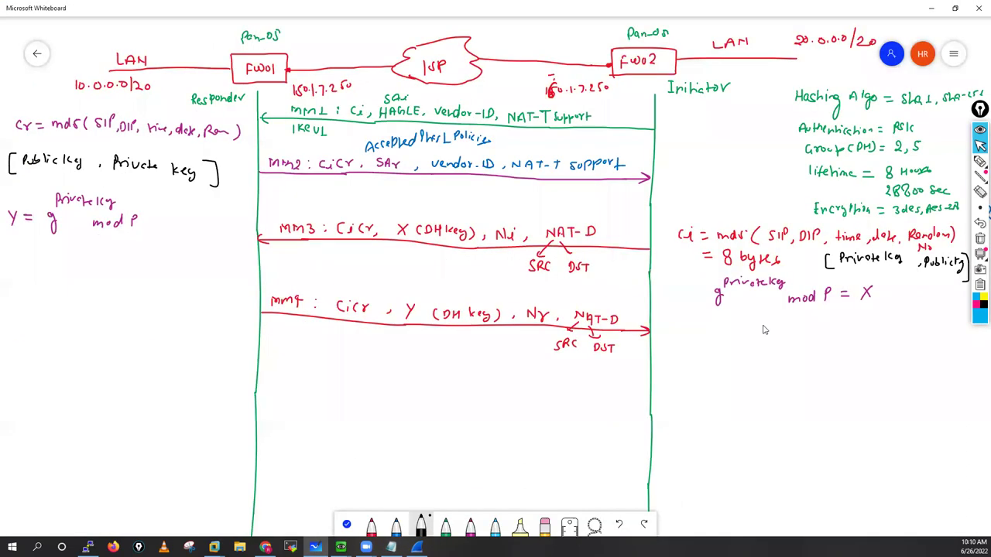
click(719, 319)
mouse_move(719, 319)
mouse_down()
mouse_move(747, 330)
mouse_move(763, 321)
mouse_up()
drag(767, 322, 789, 331)
Step: Label the left Publickey with 6 and the right-side Privatekey with 9
drag(40, 167, 42, 171)
mouse_move(154, 175)
mouse_down()
mouse_move(155, 190)
mouse_move(160, 182)
mouse_up()
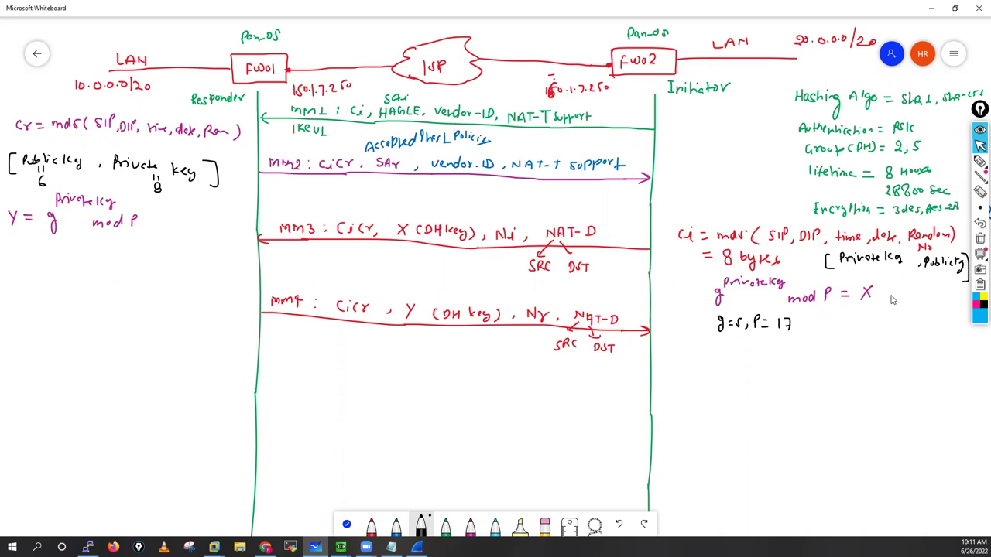
drag(880, 266, 884, 286)
mouse_move(938, 273)
mouse_down()
mouse_move(941, 292)
mouse_move(944, 282)
mouse_up()
Step: Launch Calculator via a 'calc' search and compute 5^9 = 1,953,125
click(37, 548)
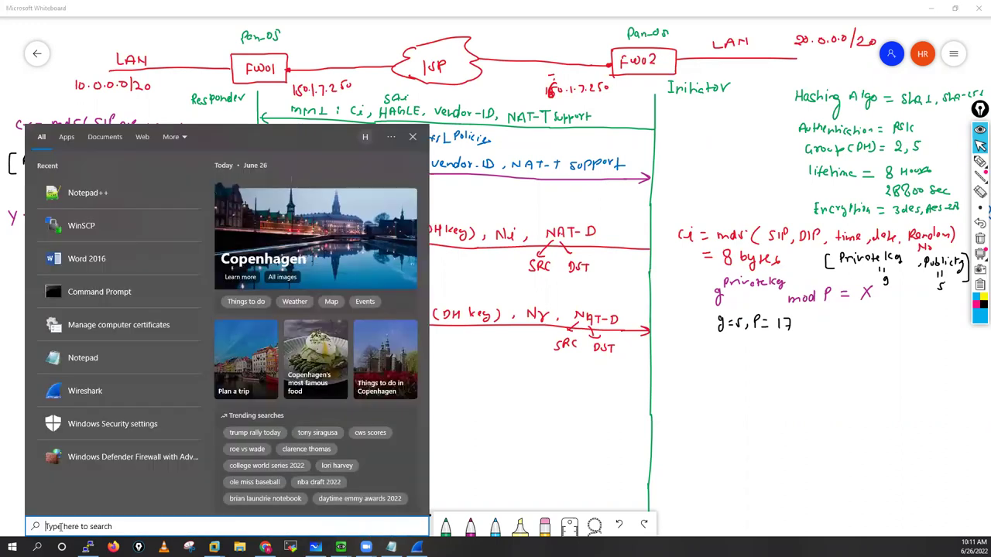
text(ca)
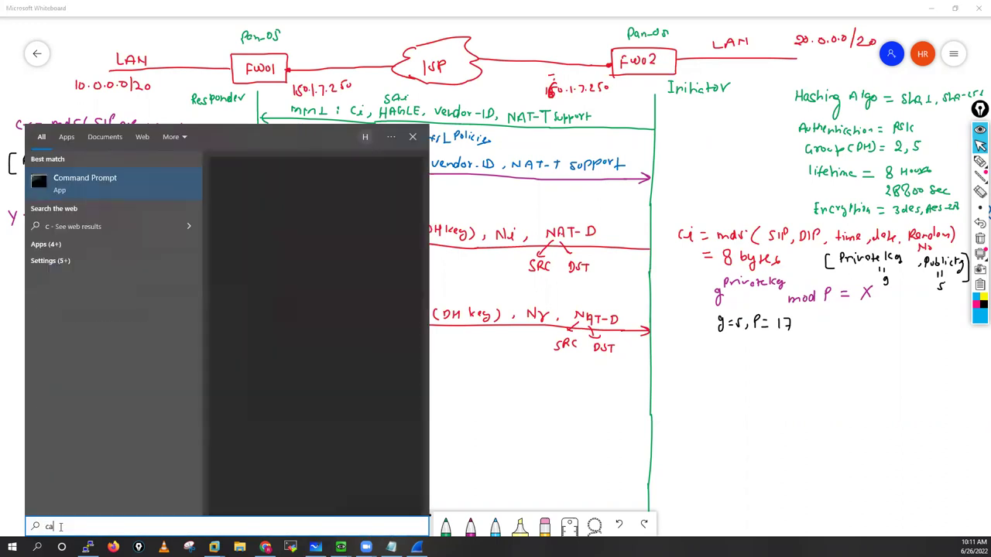
text(lc)
click(106, 181)
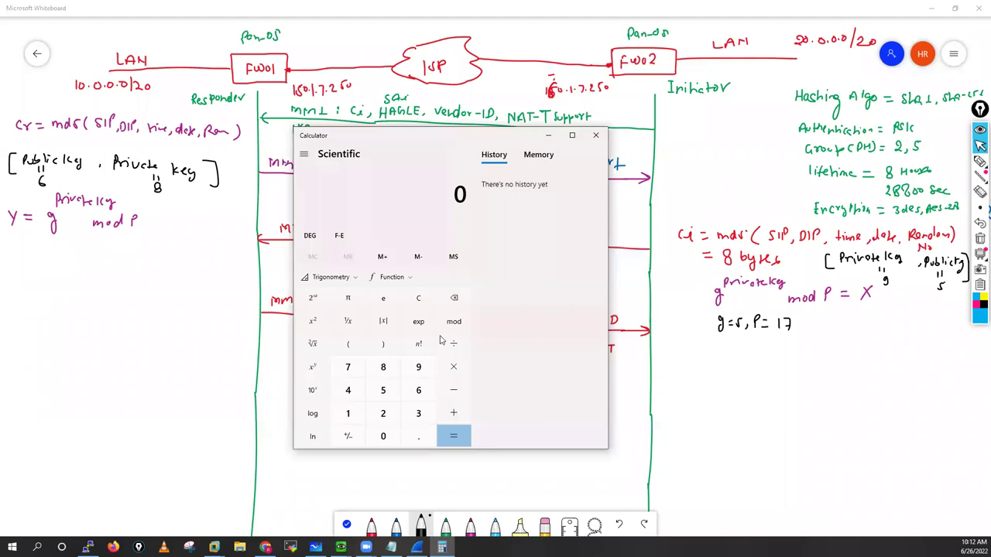
click(383, 391)
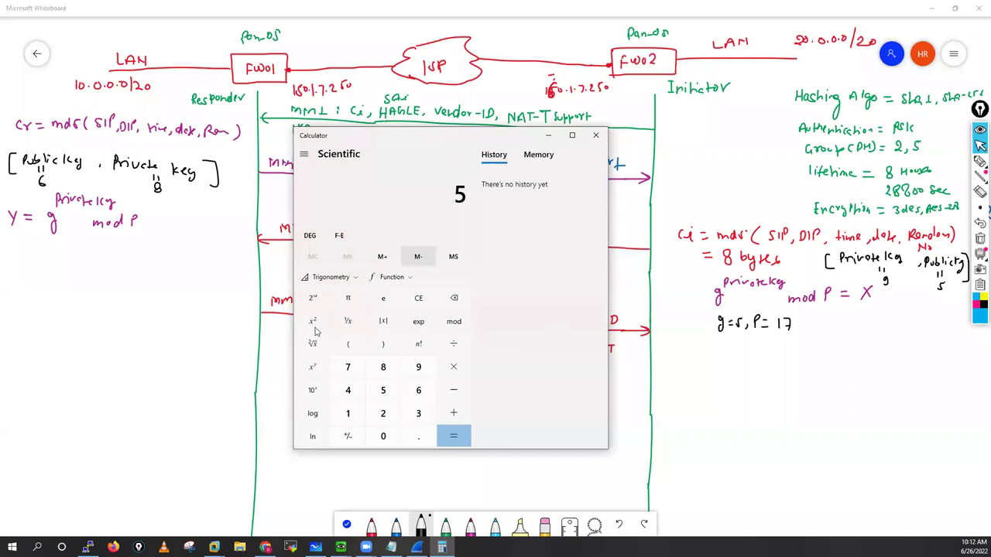
click(312, 367)
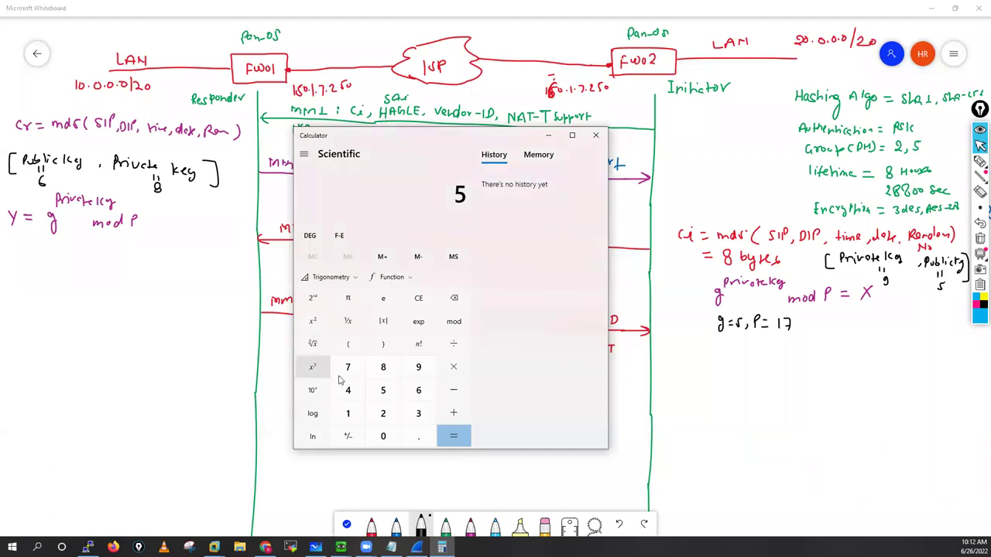
click(417, 370)
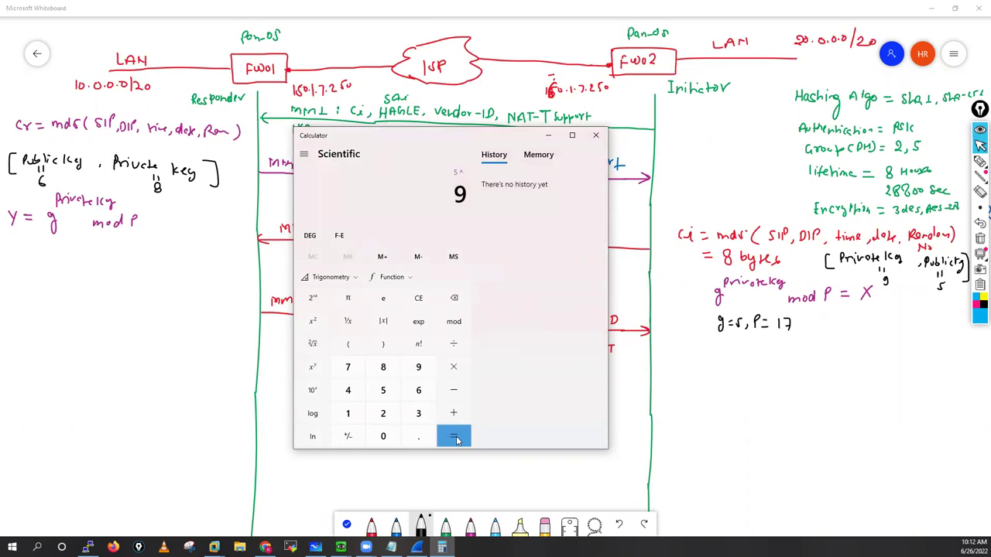
click(453, 438)
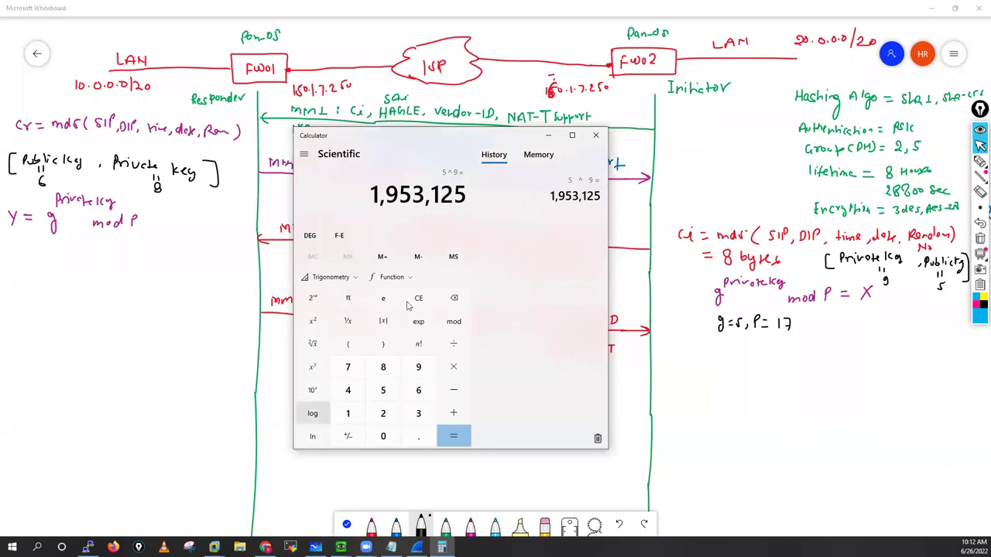
Step: Compute 1953125 mod 17 = 12 and begin writing the result after X
click(453, 323)
click(349, 415)
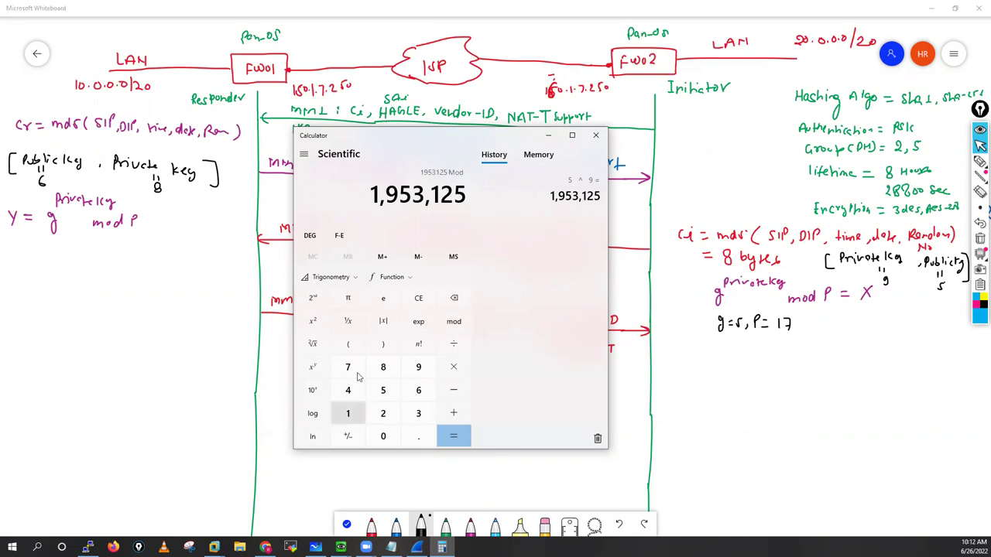
text(7)
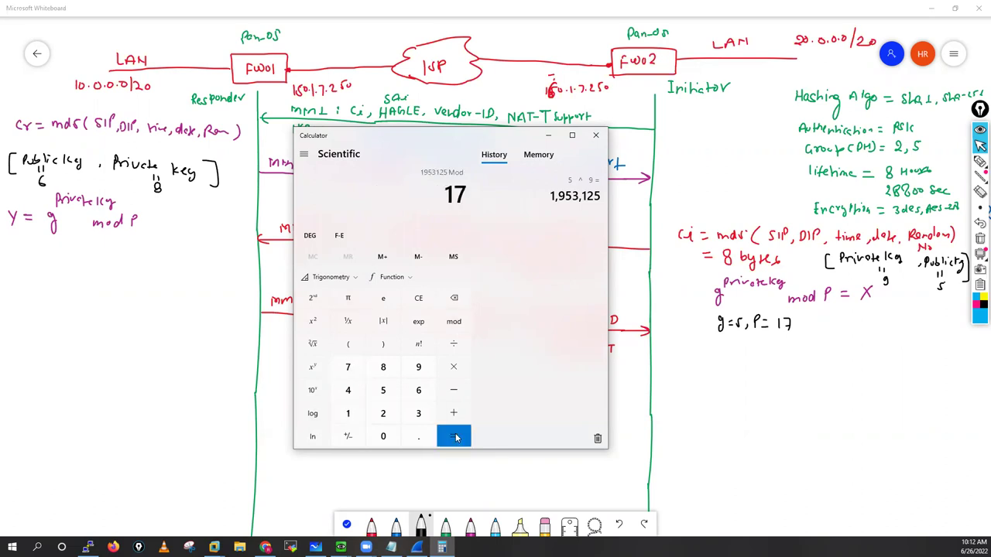
click(456, 438)
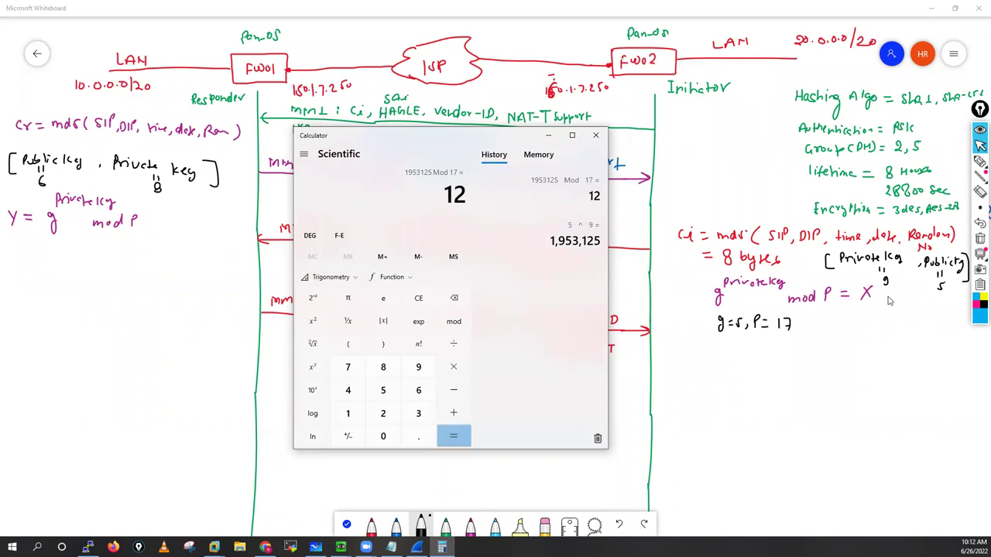
drag(880, 292, 888, 297)
Step: Write '= 12' after X in the formula and '=12' above X on the MM3 label
drag(896, 288, 907, 299)
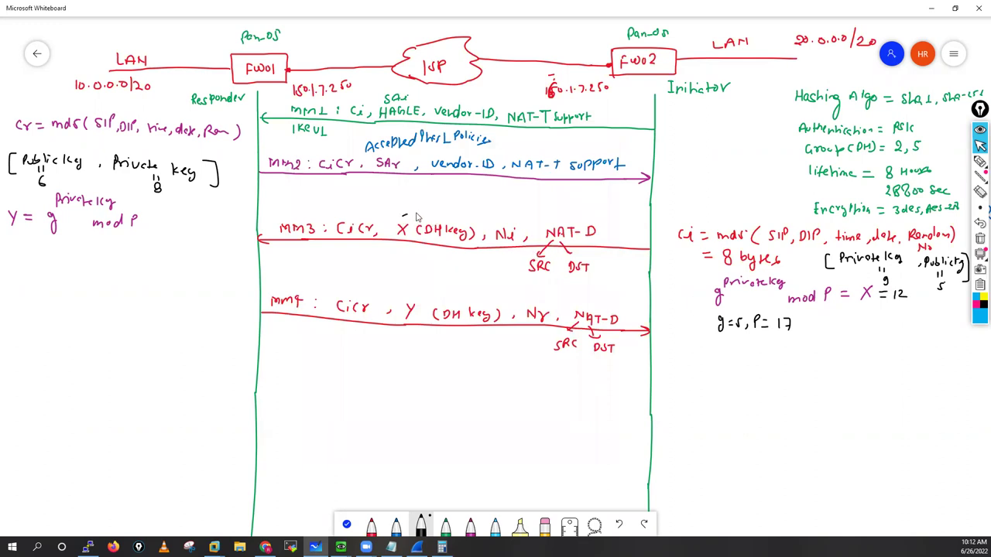
drag(401, 219, 409, 218)
drag(414, 207, 414, 217)
drag(419, 208, 421, 218)
click(442, 548)
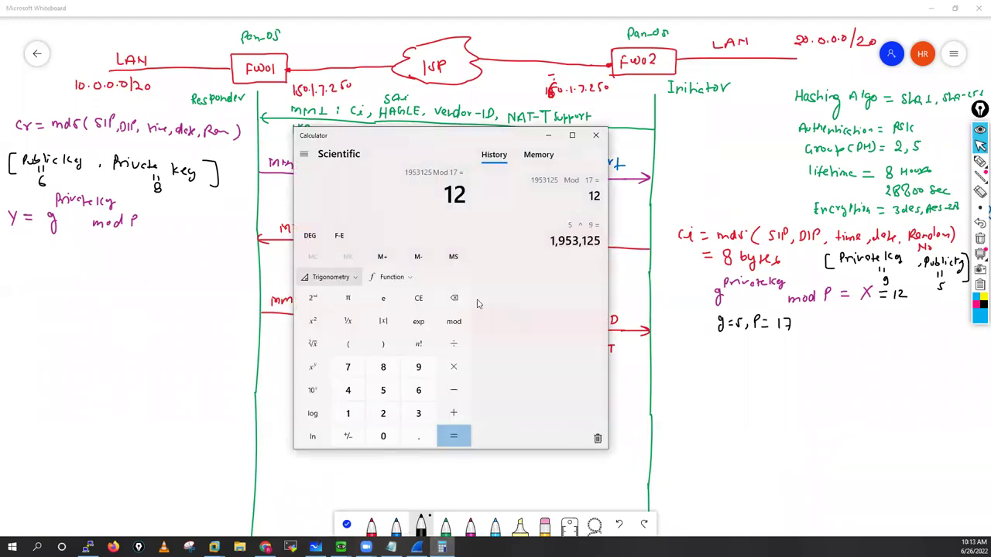
Step: Clear Calculator and compute 5^8 = 390,625, then 390625 mod 17 = 16
click(419, 298)
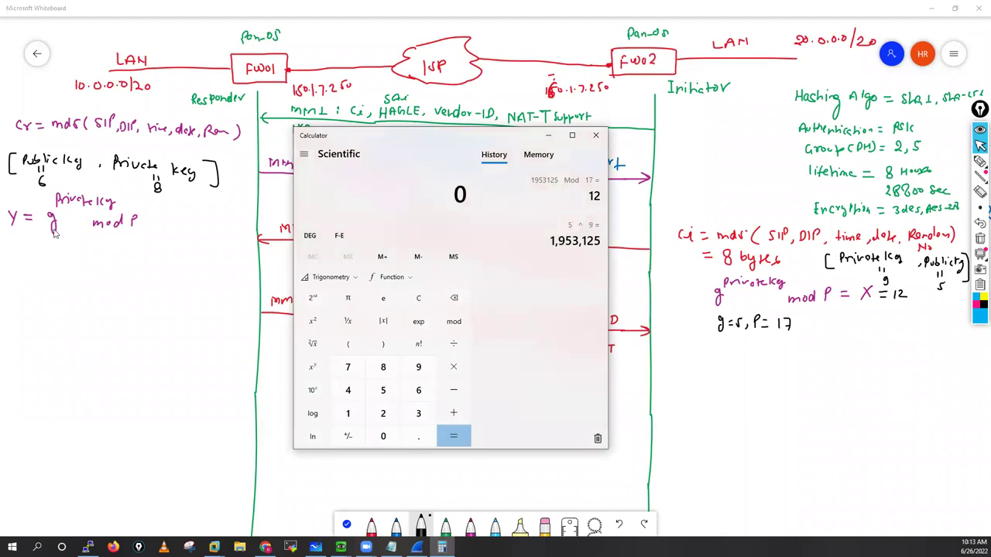
click(382, 393)
click(312, 369)
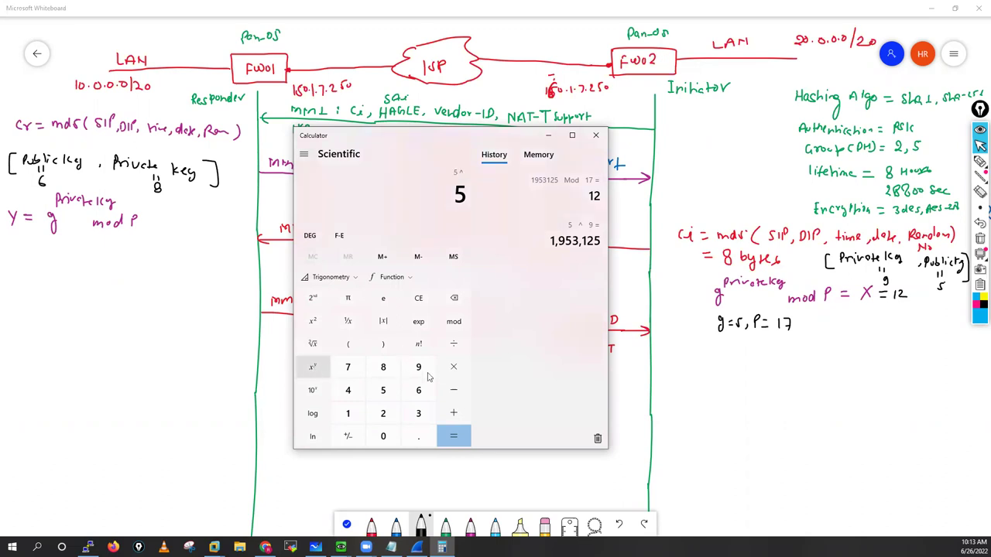
key(8)
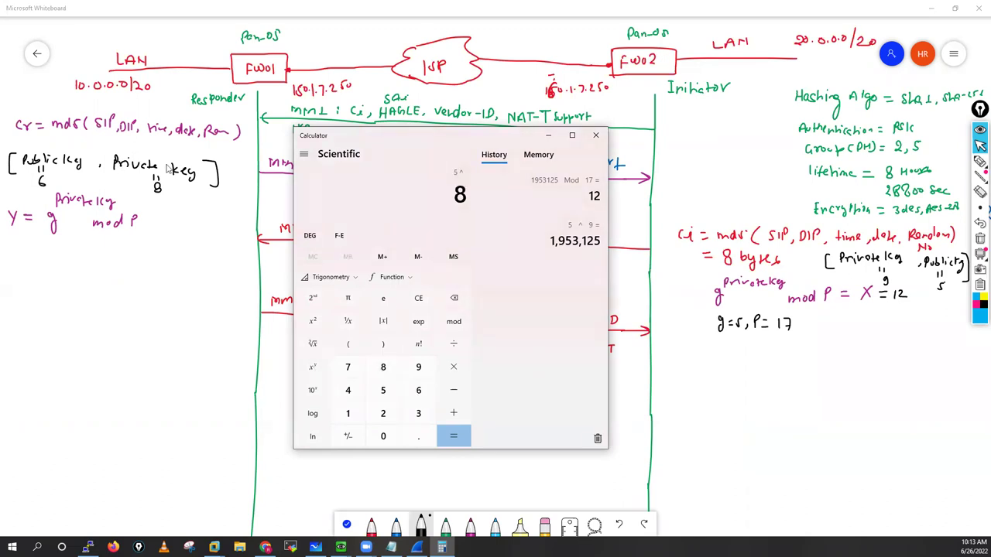
click(455, 437)
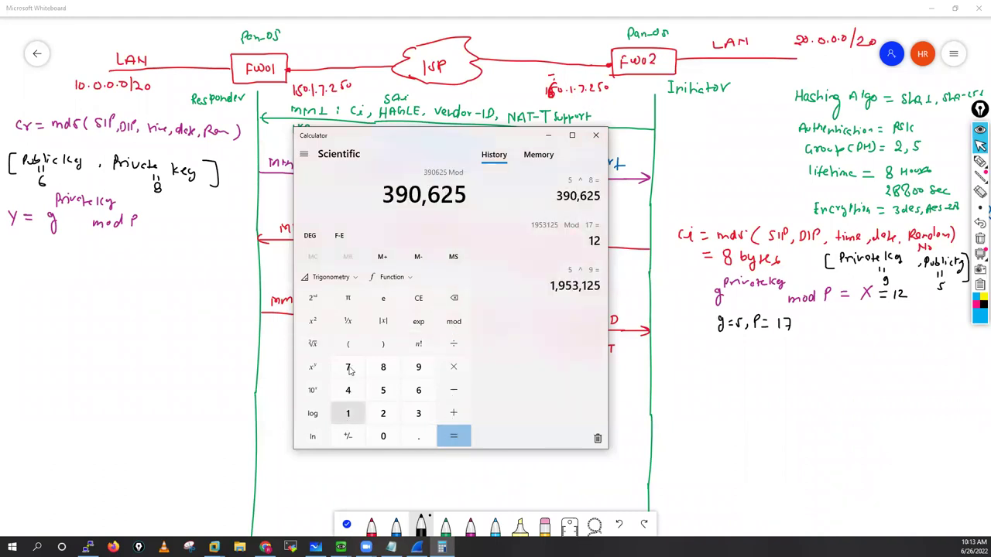
key(percent)
text(17)
click(457, 439)
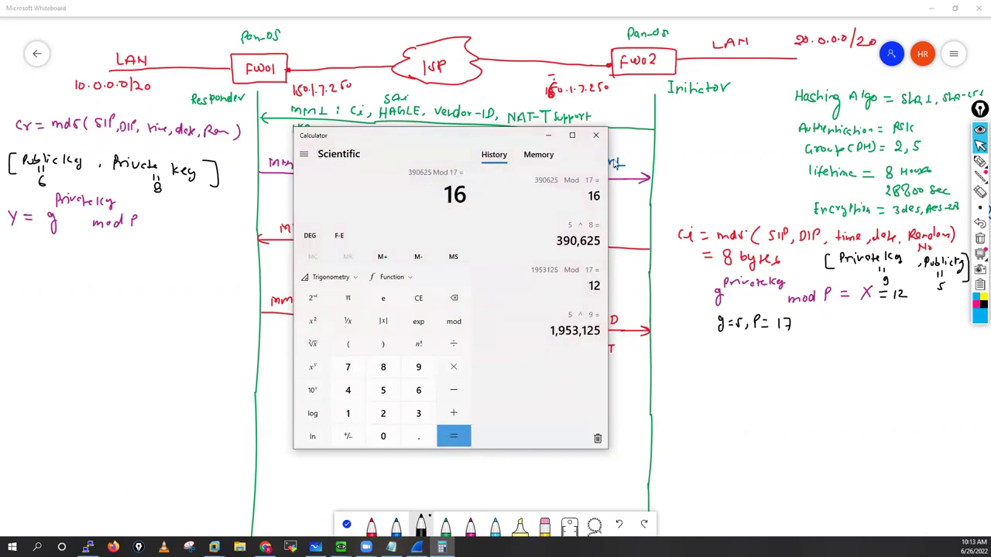
Step: Pen '= 16' after mod P and above Y on the MM4 line
click(550, 136)
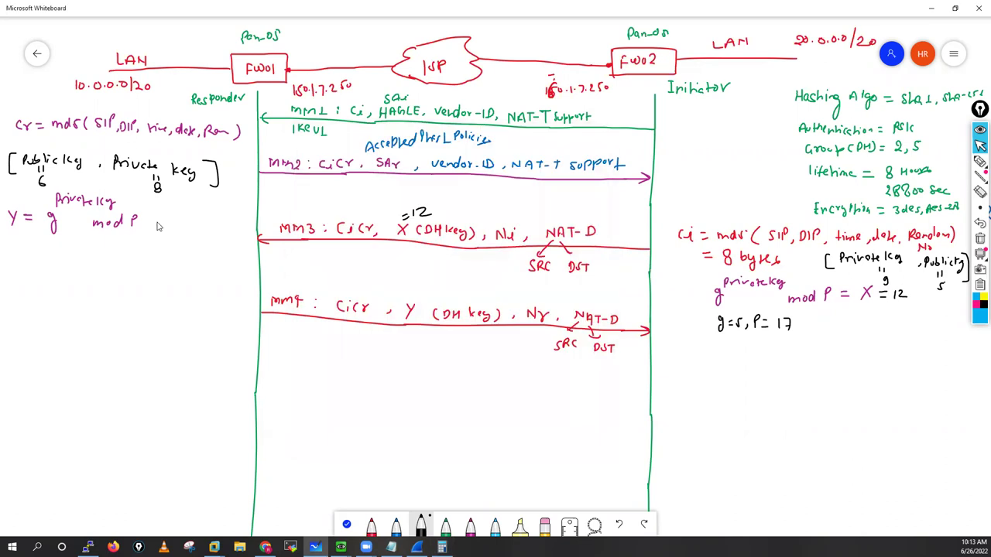
drag(148, 220, 158, 219)
drag(149, 223, 178, 225)
drag(419, 295, 426, 293)
drag(419, 299, 436, 299)
click(434, 292)
drag(443, 288, 439, 295)
Step: Write 'DH Key =' on the left and erase the '(DH key)' labels after X and Y
mouse_move(13, 265)
mouse_down()
mouse_move(50, 256)
mouse_move(62, 285)
mouse_move(81, 260)
mouse_up()
drag(73, 264, 80, 265)
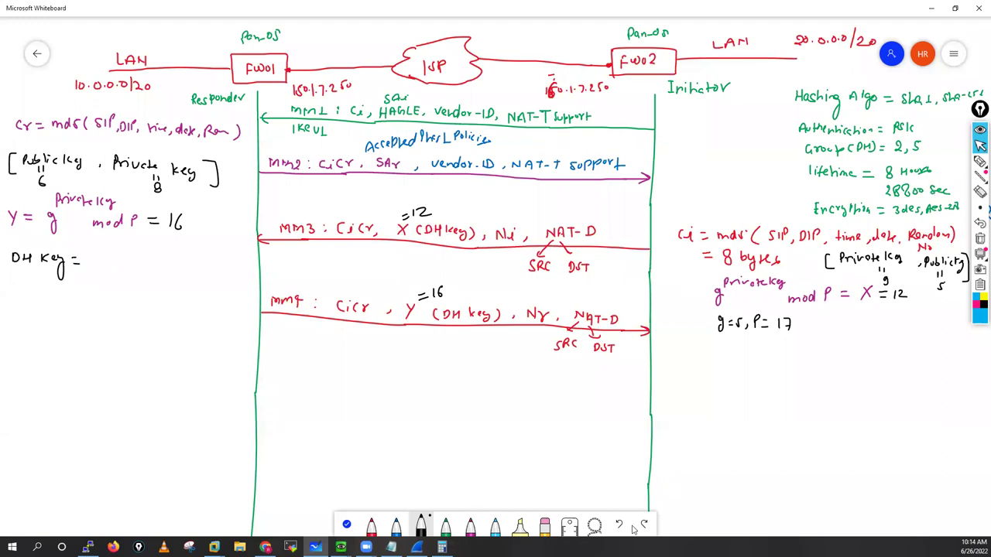
click(545, 527)
mouse_move(433, 230)
mouse_down()
mouse_move(471, 239)
mouse_move(418, 231)
mouse_up()
mouse_move(441, 316)
mouse_down()
mouse_move(496, 320)
mouse_move(453, 306)
mouse_move(414, 323)
mouse_up()
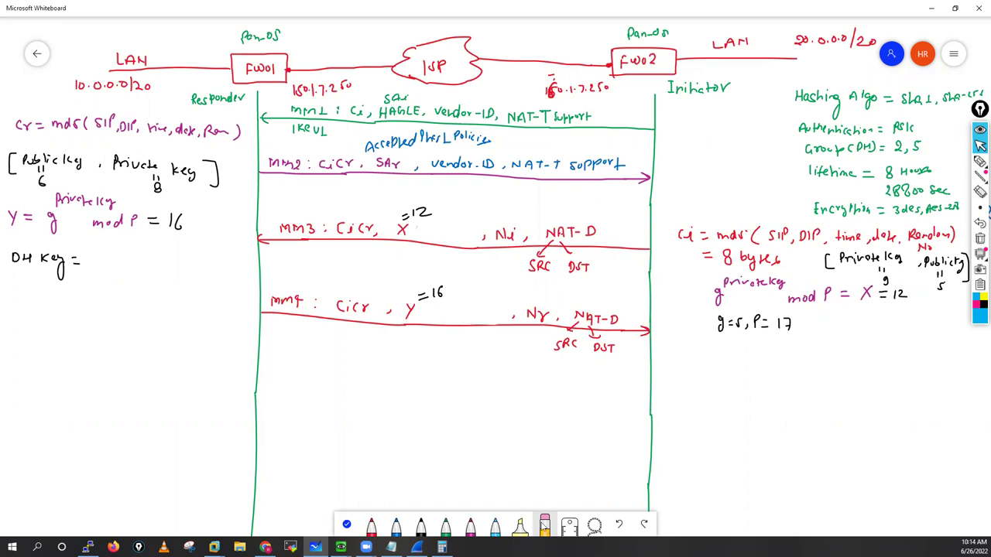
click(446, 528)
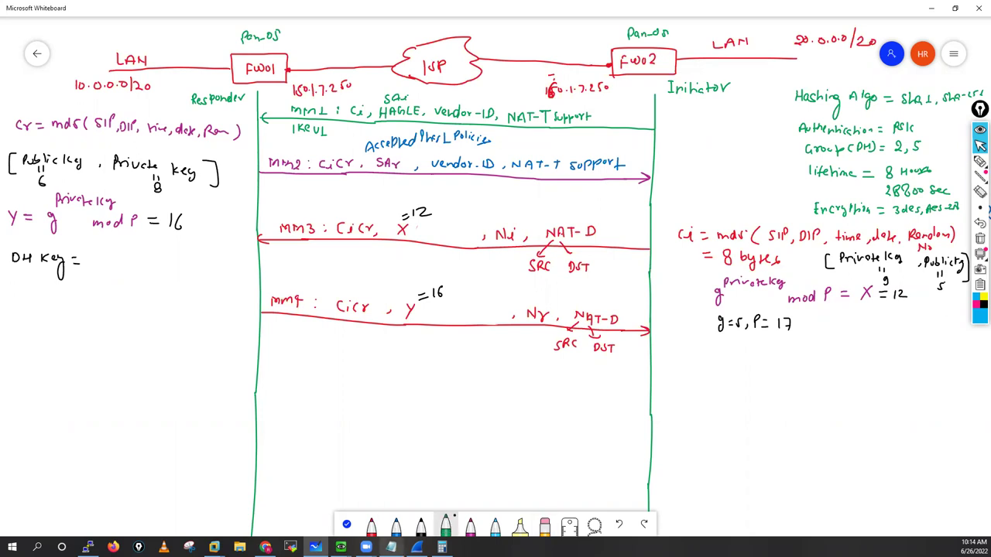
key(alt+Tab)
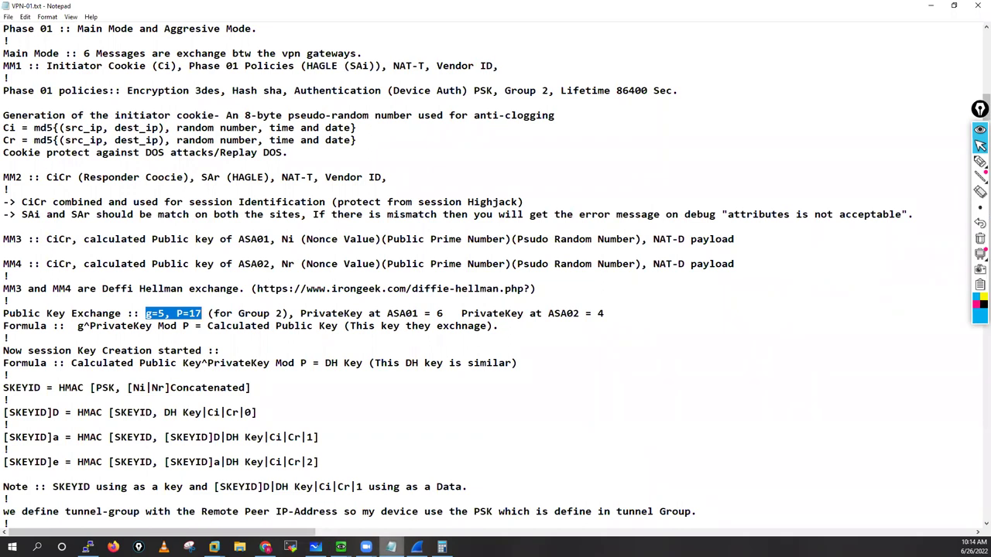
Step: Write '= Publickey' in green after X on MM3 and after Y on MM4
key(alt+Tab)
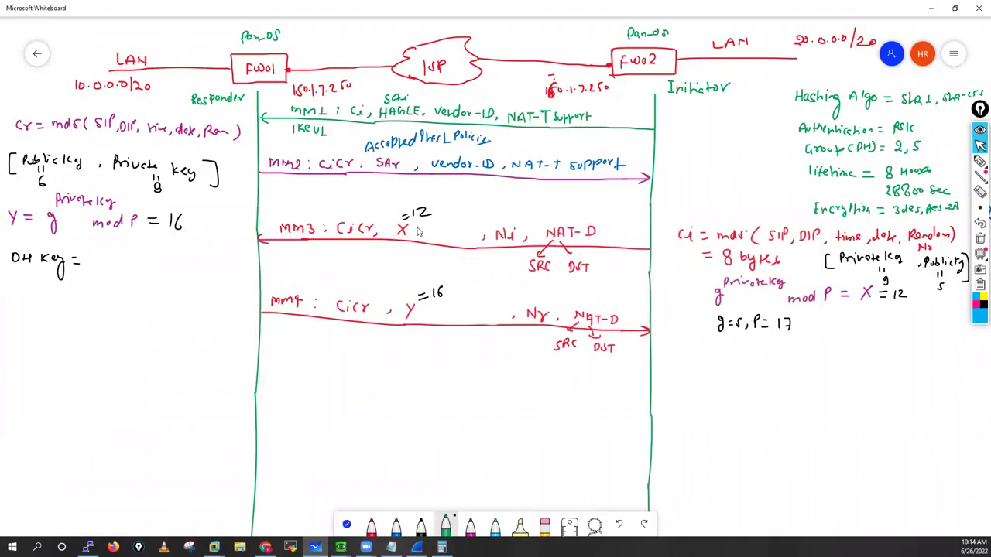
drag(410, 227, 421, 226)
drag(410, 231, 459, 235)
drag(422, 312, 478, 322)
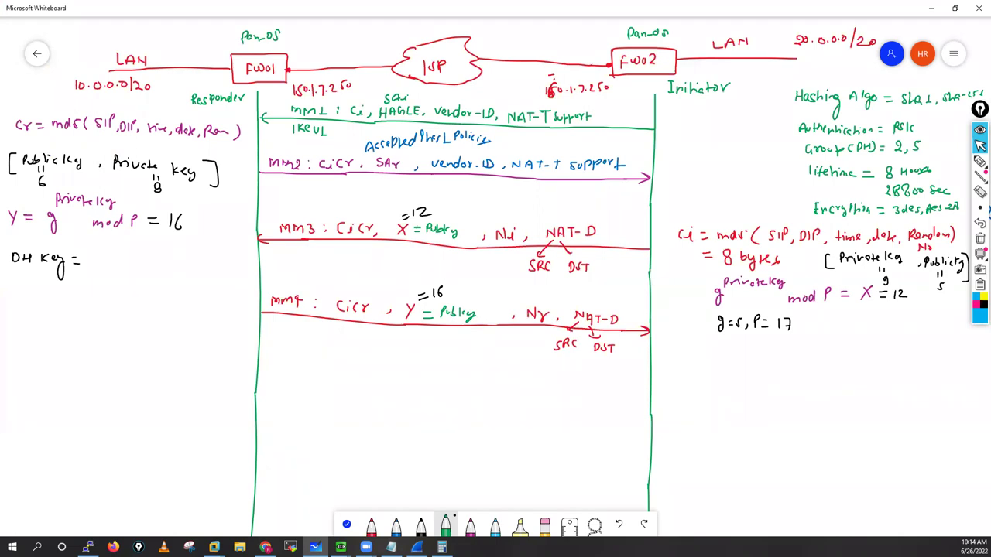
key(alt+Tab)
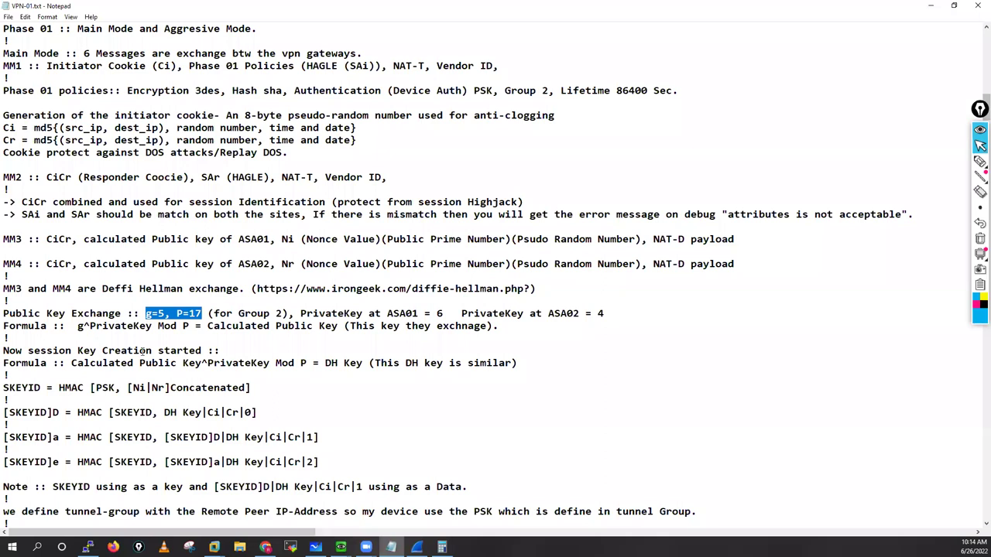
Step: In Notepad, highlight 'Now session Key Creation started', then DH Key, PrivateKey and Mod P in the formula
click(144, 352)
key(shift+Home)
shift+click(201, 351)
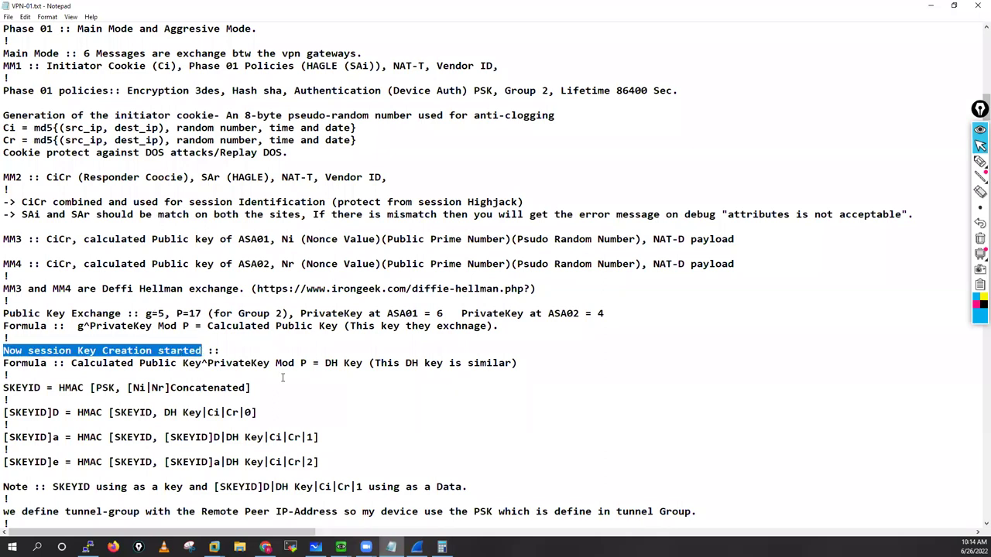
drag(325, 363, 512, 363)
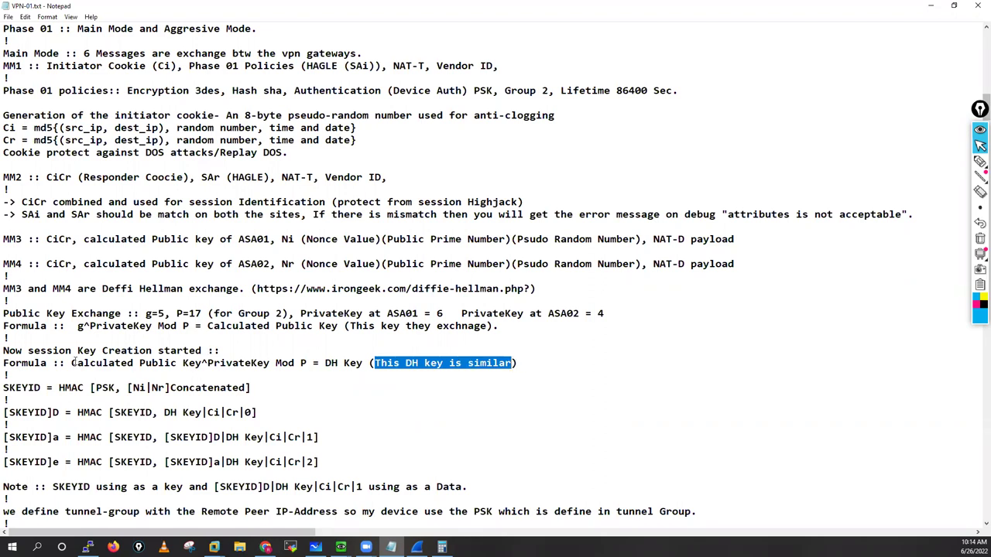
drag(72, 363, 209, 363)
drag(277, 363, 307, 363)
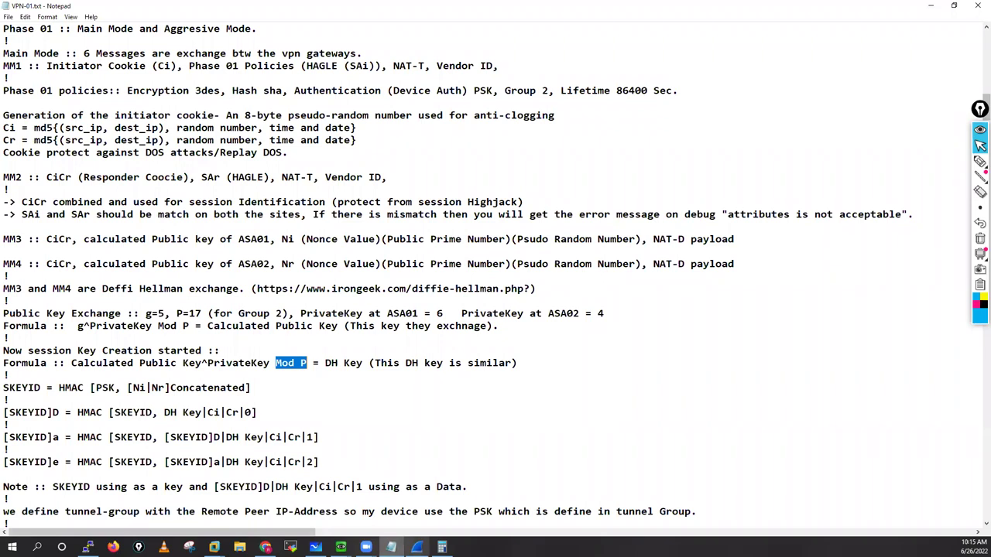
mouse_move(315, 548)
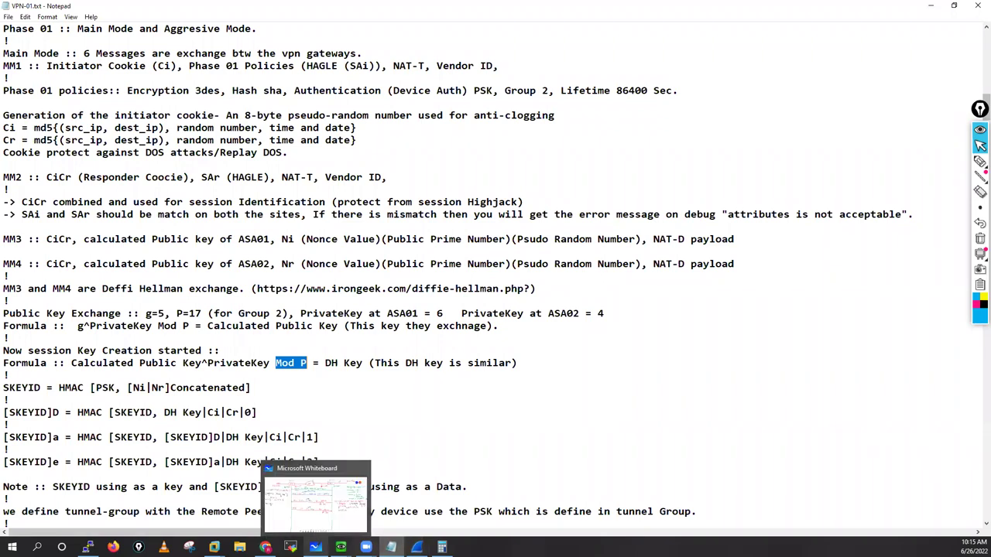
key(alt+Tab)
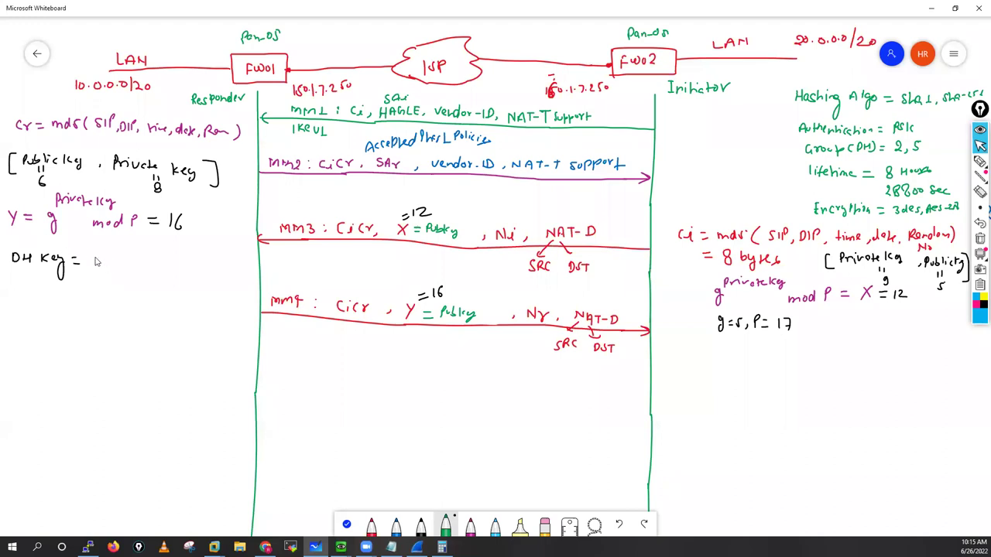
Step: Write 16⁸ mod 17 after 'DH Key =', checking the Notepad formula along the way
mouse_move(96, 257)
mouse_down()
mouse_move(96, 268)
mouse_move(103, 262)
mouse_up()
key(alt+Tab)
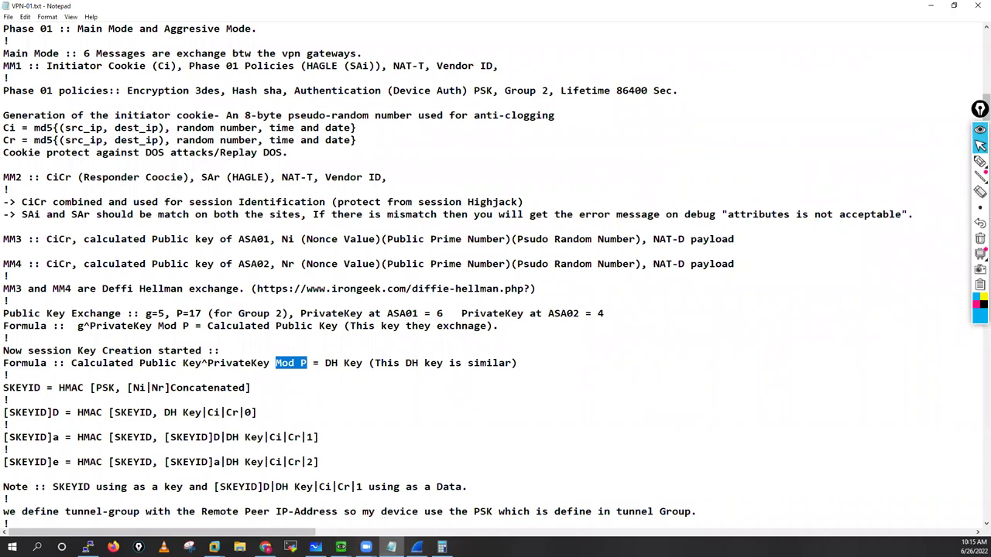
key(alt+Tab)
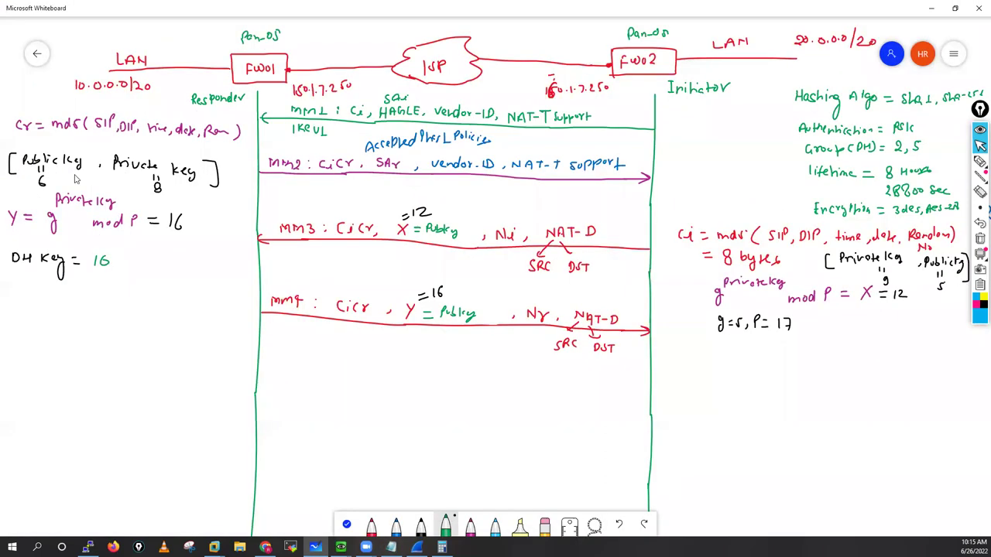
drag(115, 247, 113, 249)
drag(120, 264, 129, 264)
drag(134, 260, 133, 260)
drag(143, 261, 144, 256)
key(alt+Tab)
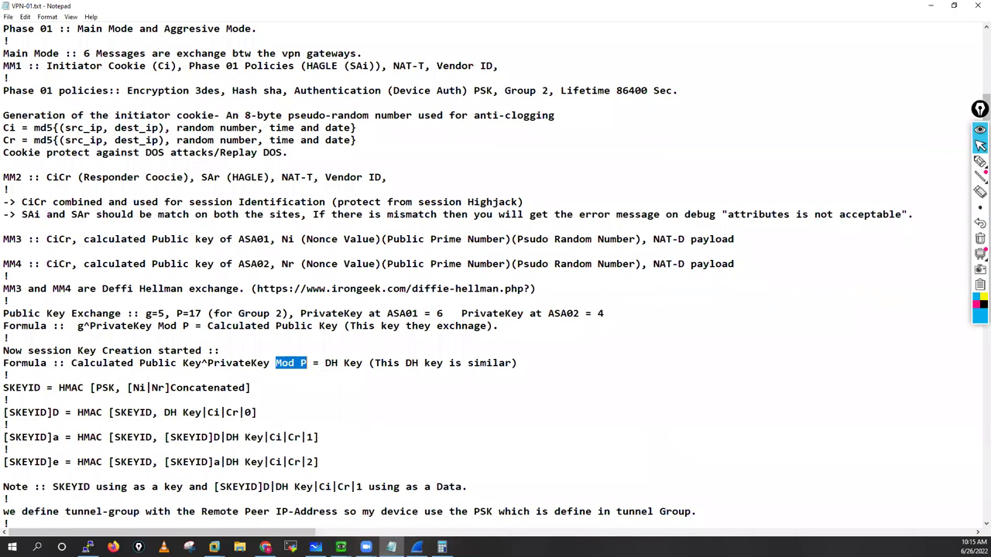
key(alt+Tab)
drag(157, 259, 168, 260)
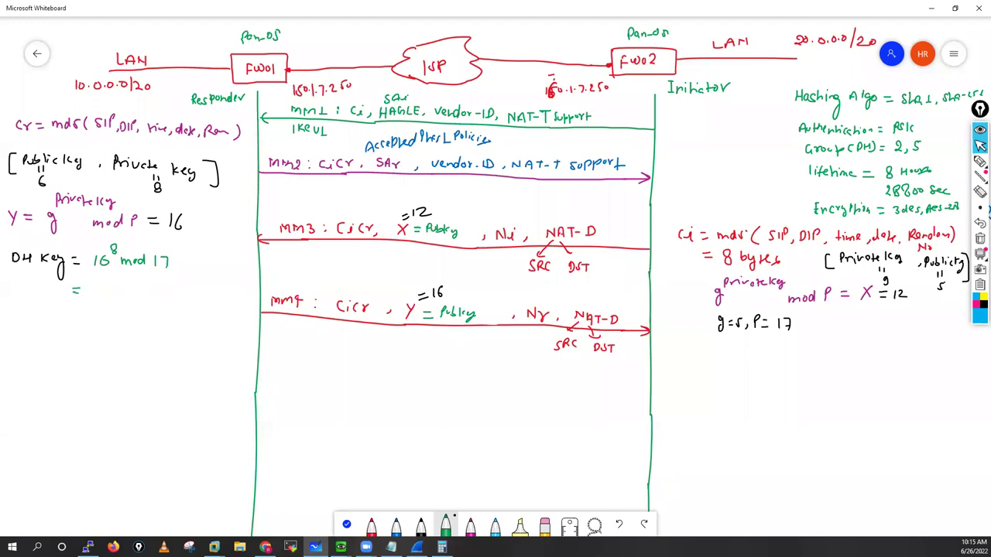
Step: In Calculator, compute 16^8 = 4,294,967,296, then take that result mod 17
click(442, 547)
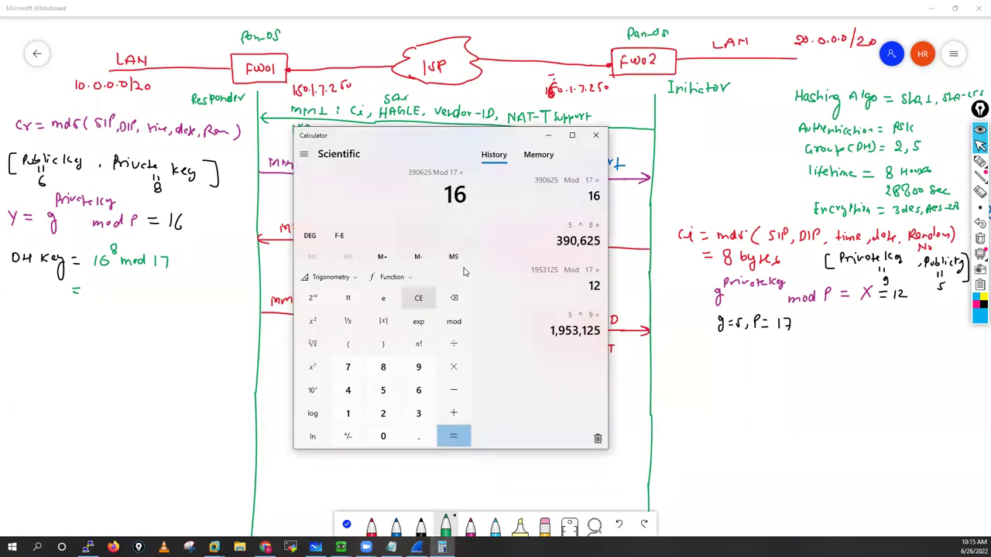
click(418, 299)
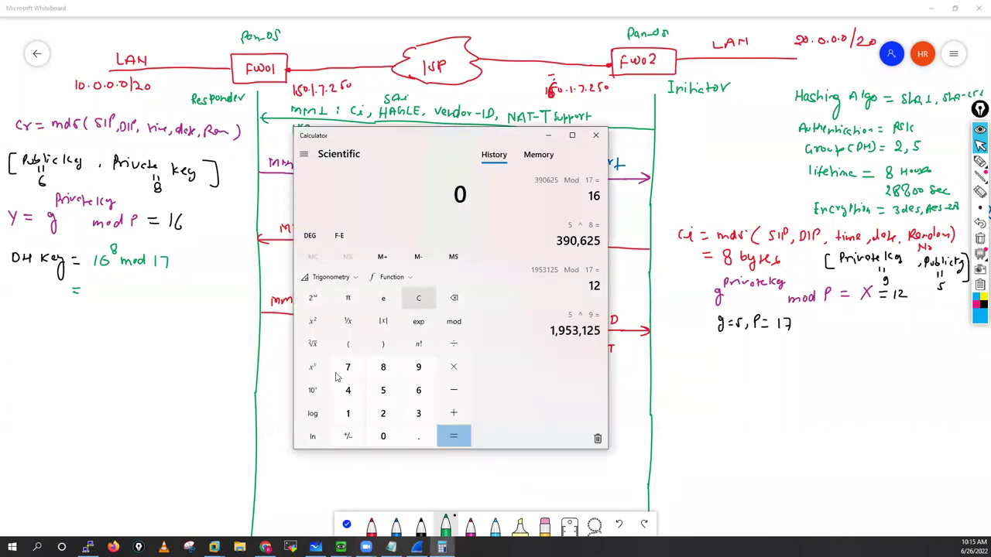
click(348, 413)
click(417, 391)
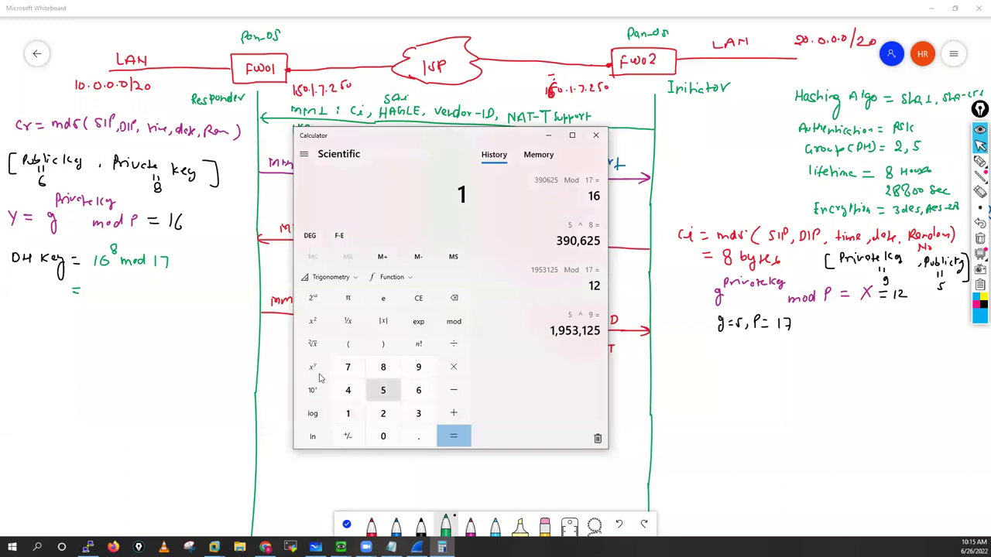
click(314, 367)
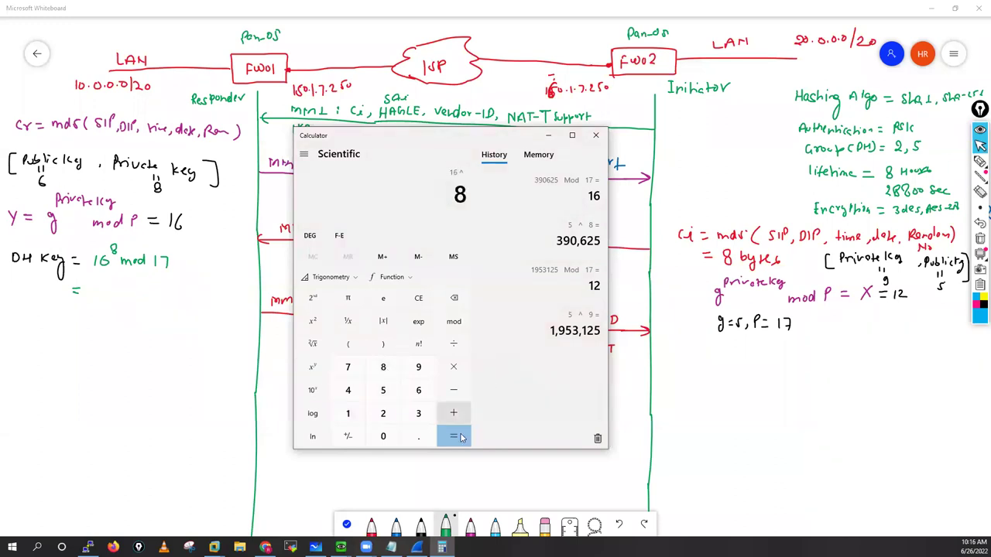
click(460, 438)
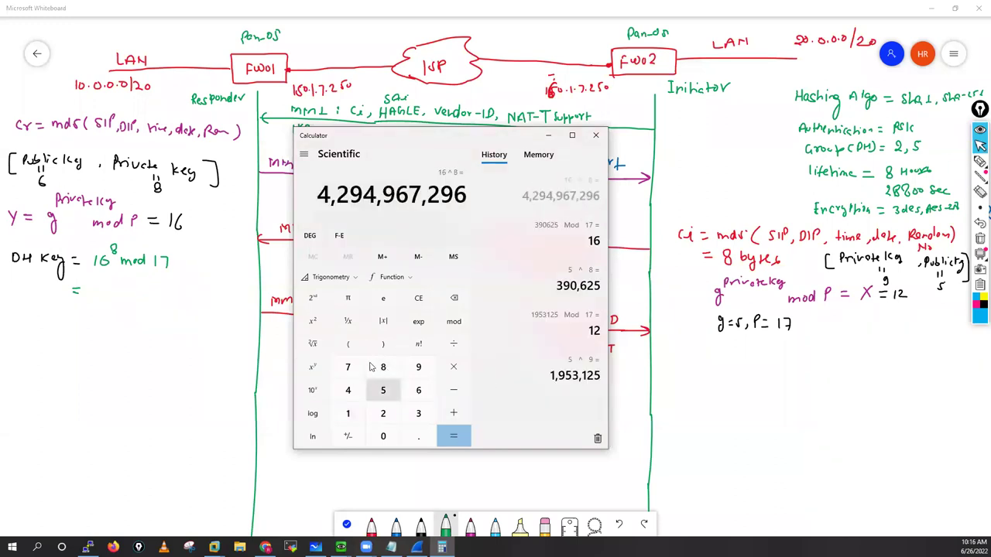
click(454, 322)
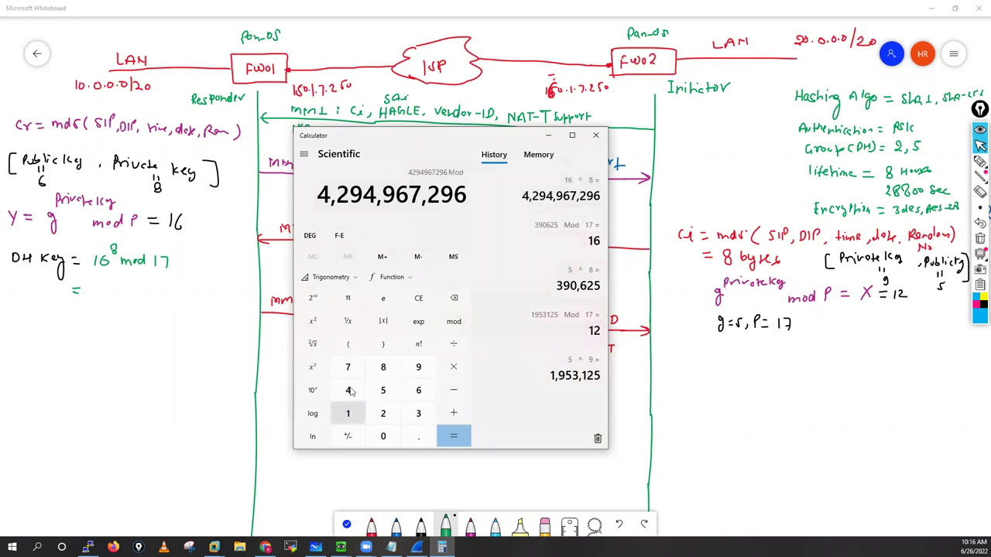
text(17)
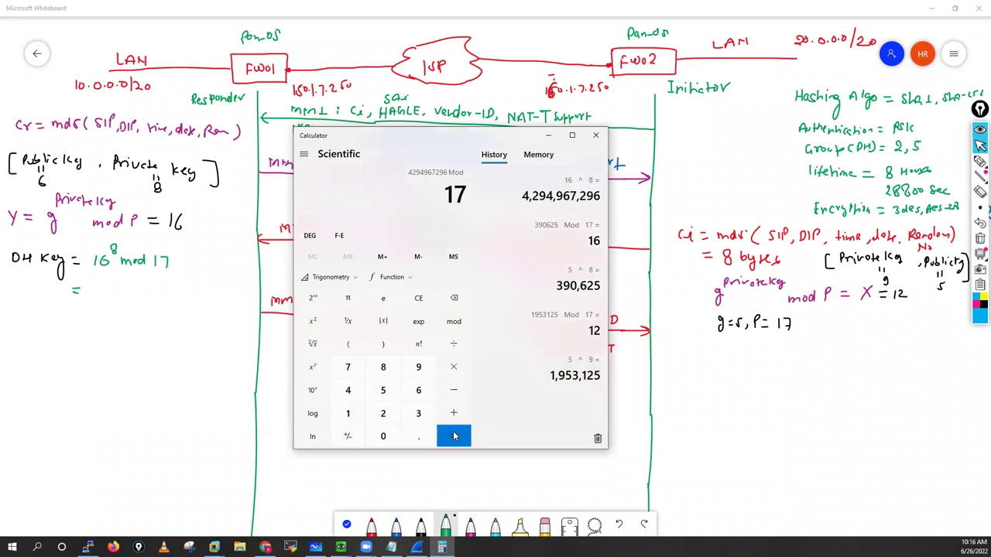
click(454, 437)
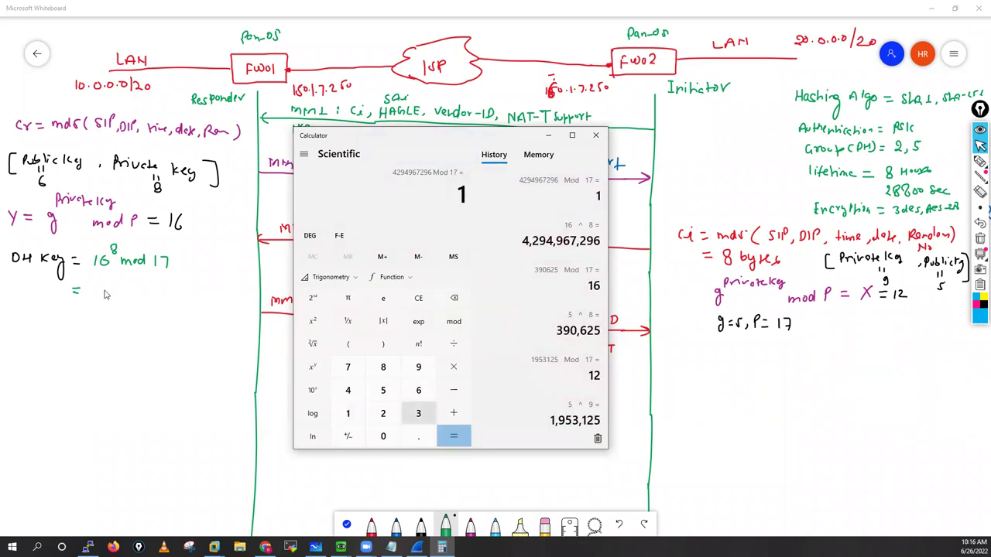
Step: Write 1 as the responder's DH key result and begin 'DH Key =' under g=5, P=17
drag(103, 286, 104, 295)
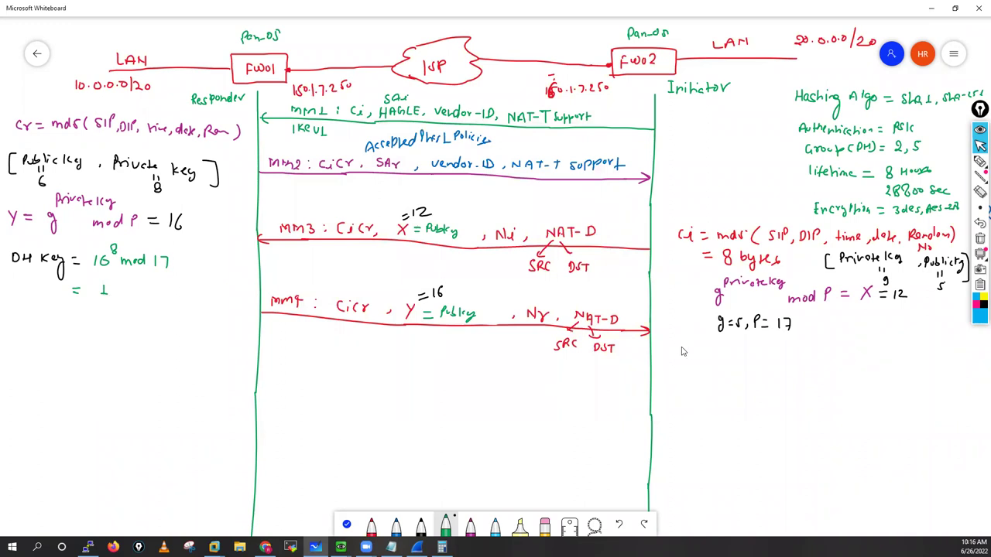
mouse_move(681, 344)
mouse_down()
mouse_move(683, 353)
mouse_move(729, 364)
mouse_move(745, 352)
mouse_up()
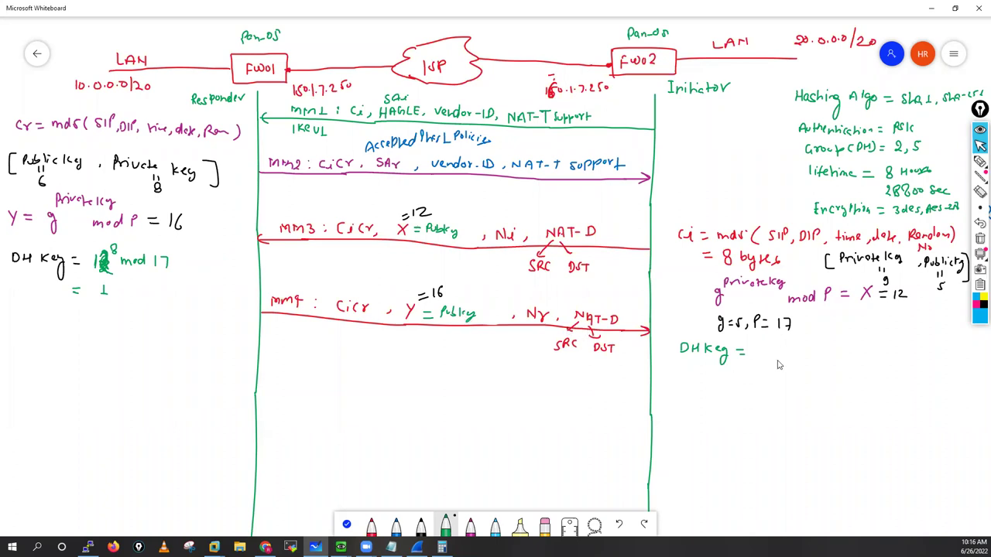
Step: Write '16^9 mod 17 =' after the initiator's DH Key on the whiteboard
drag(766, 347, 767, 358)
drag(776, 346, 774, 354)
mouse_move(781, 341)
mouse_down()
mouse_move(779, 351)
mouse_move(807, 353)
mouse_up()
mouse_move(811, 349)
mouse_down()
mouse_move(838, 356)
mouse_move(868, 346)
mouse_up()
drag(857, 352, 869, 351)
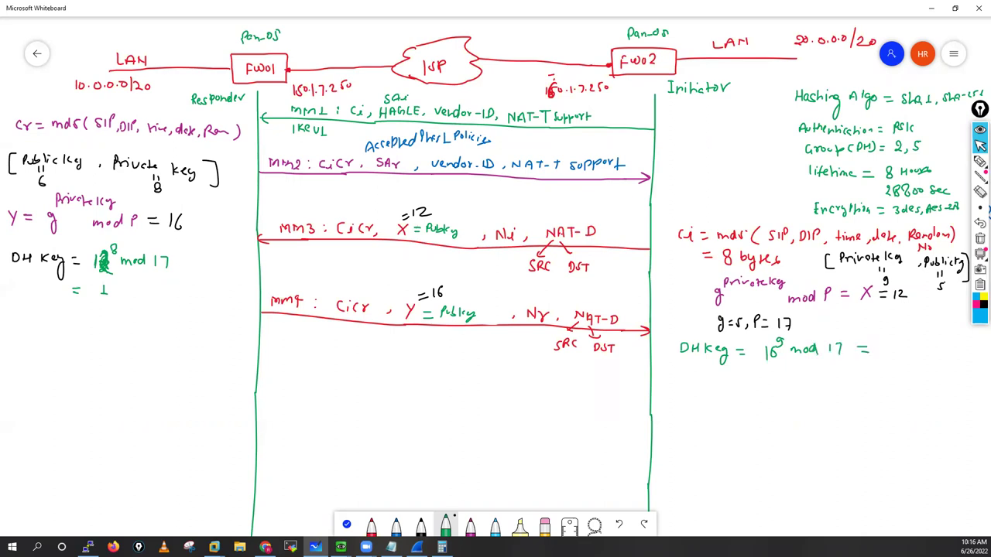
key(alt+Tab)
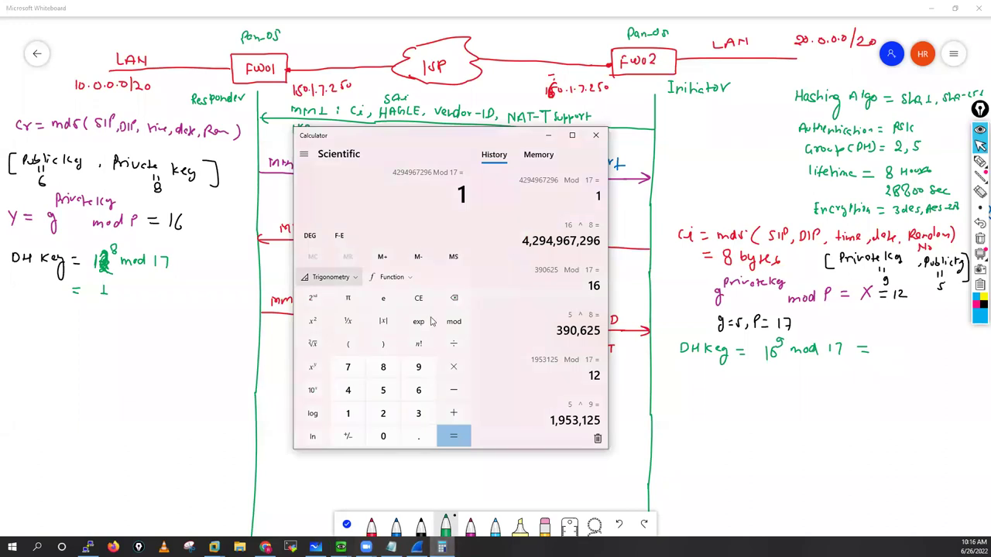
Step: Compute 12^8 mod 17 = 16 in Calculator and correct the responder's DH Key from 1 to 16
click(418, 300)
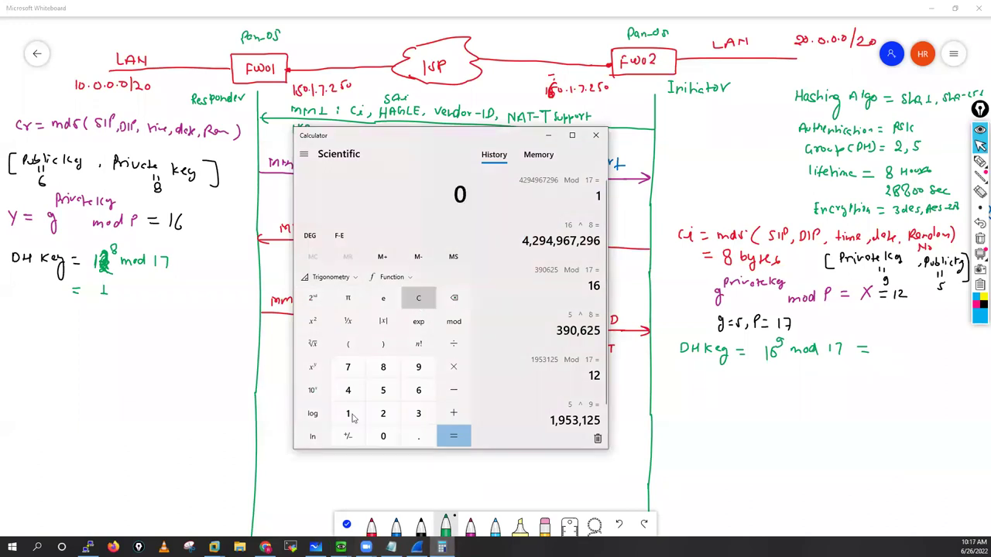
click(348, 414)
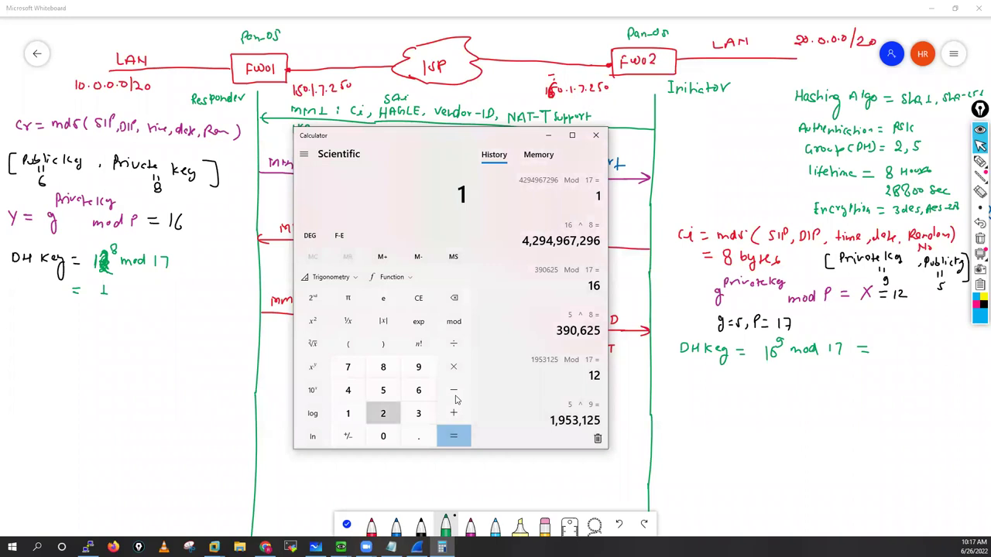
text(2)
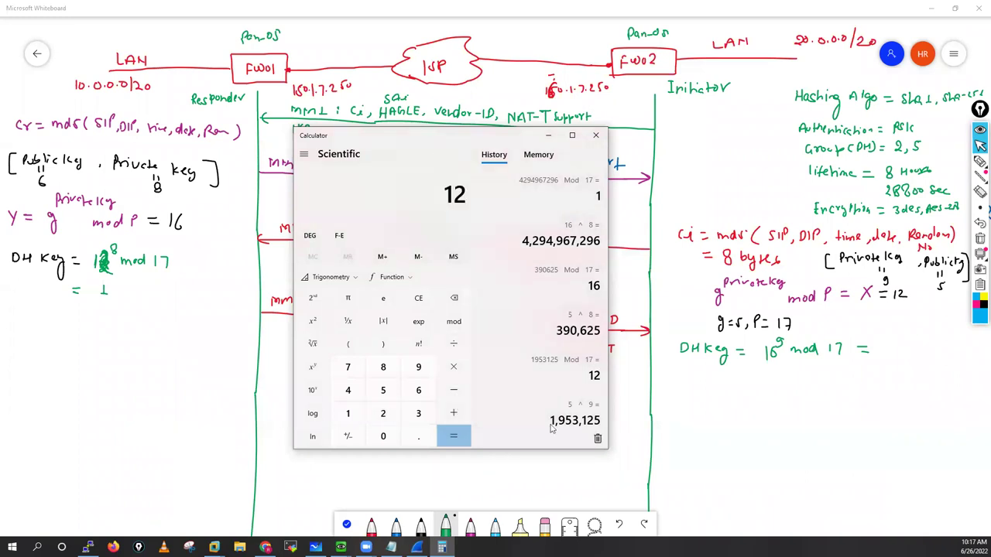
drag(435, 148, 620, 187)
click(498, 405)
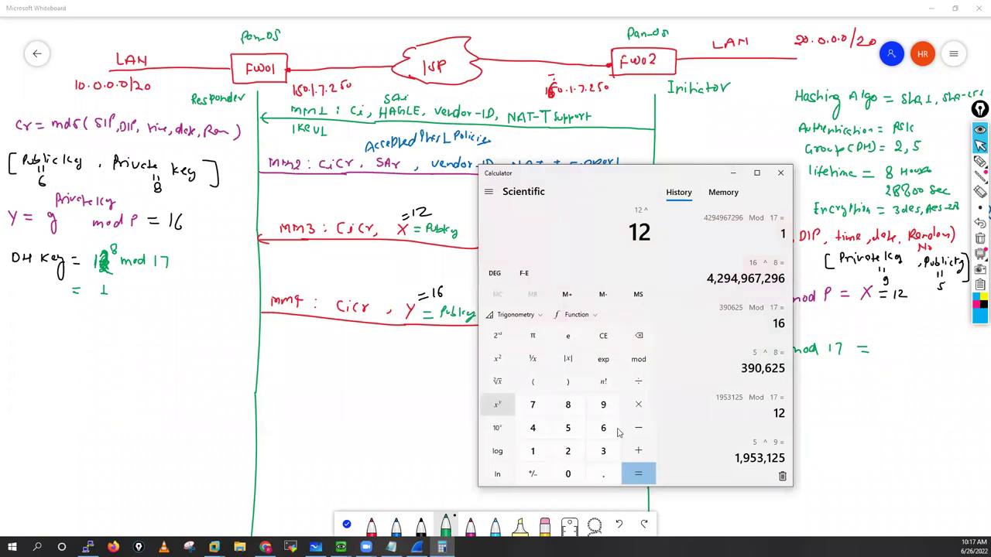
key(8)
click(645, 478)
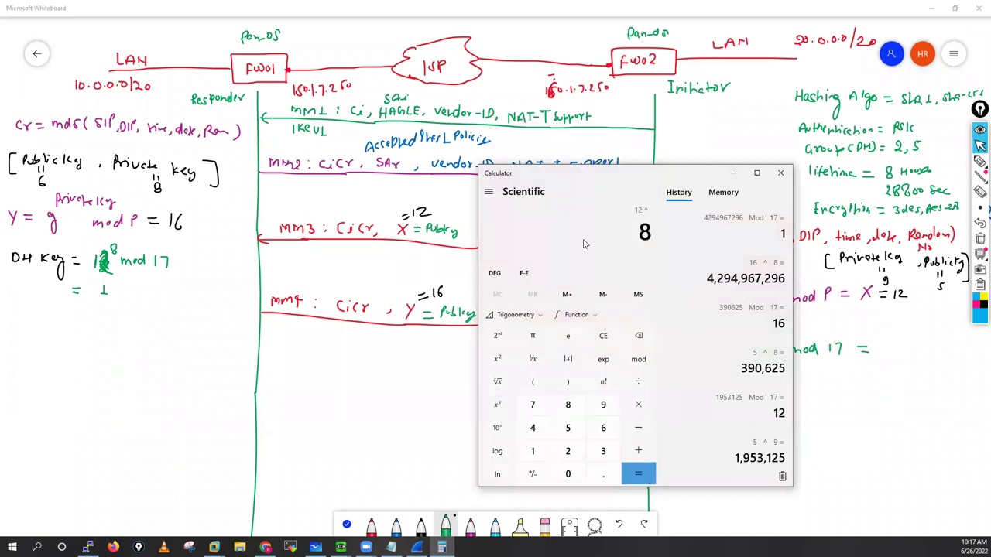
click(638, 360)
text(1)
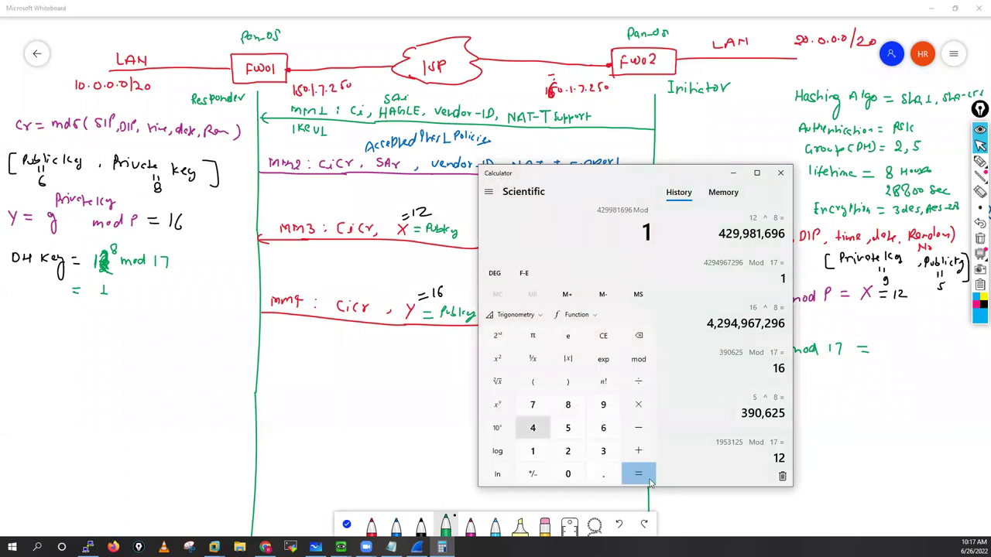
text(7)
click(644, 477)
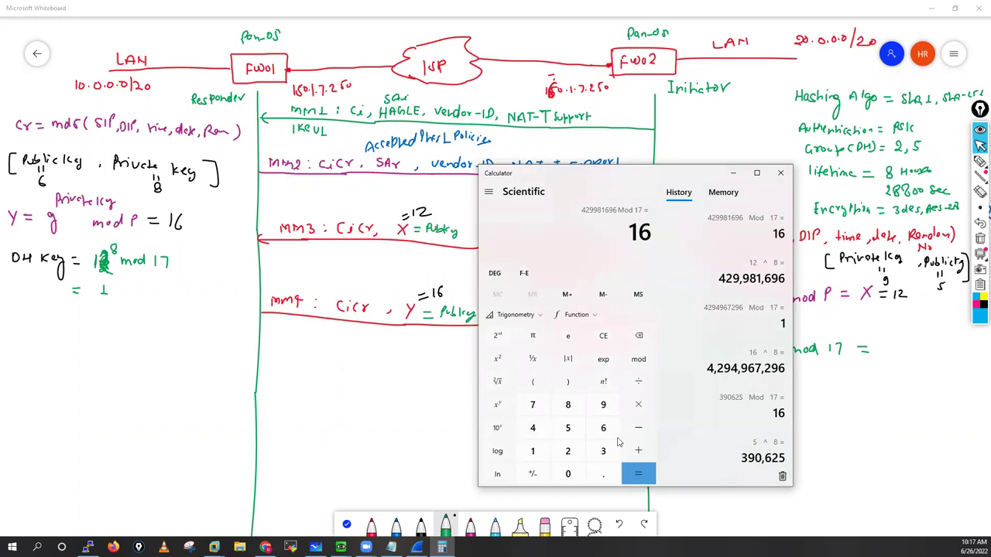
click(120, 290)
drag(119, 288, 116, 297)
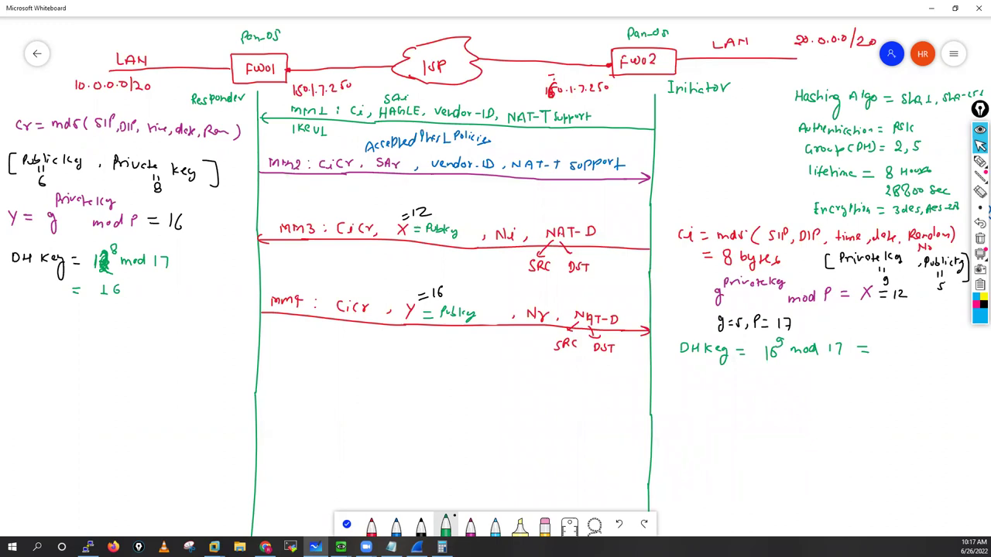
Step: Compute 16^9 mod 17 = 16 in Calculator and begin writing 16 as the initiator's DH Key
click(442, 547)
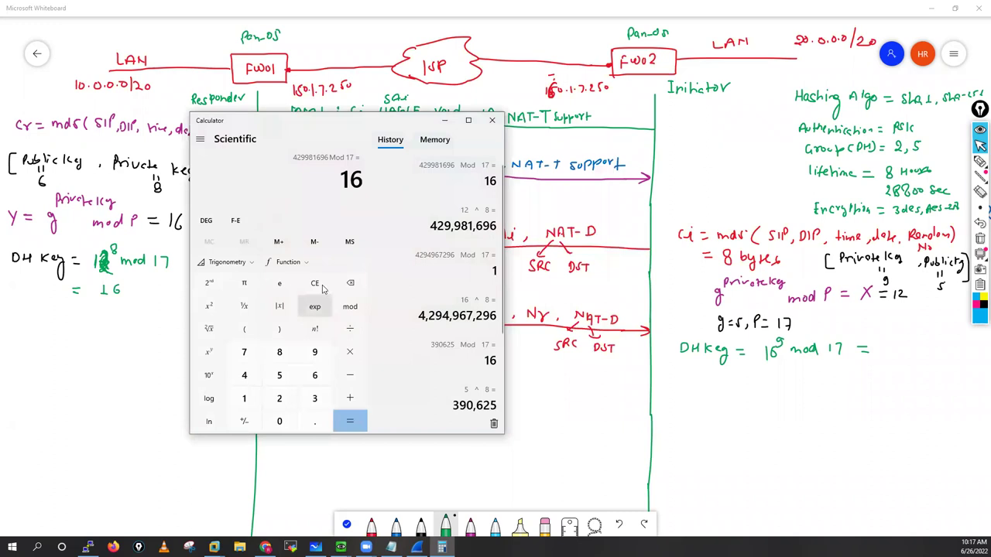
click(322, 286)
click(243, 400)
click(315, 376)
click(208, 355)
click(314, 355)
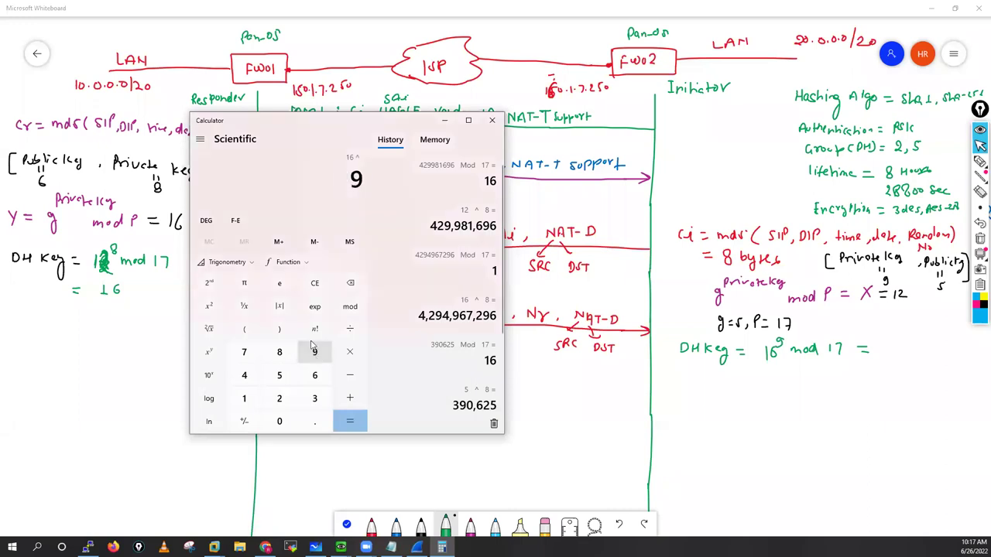
click(351, 421)
click(350, 307)
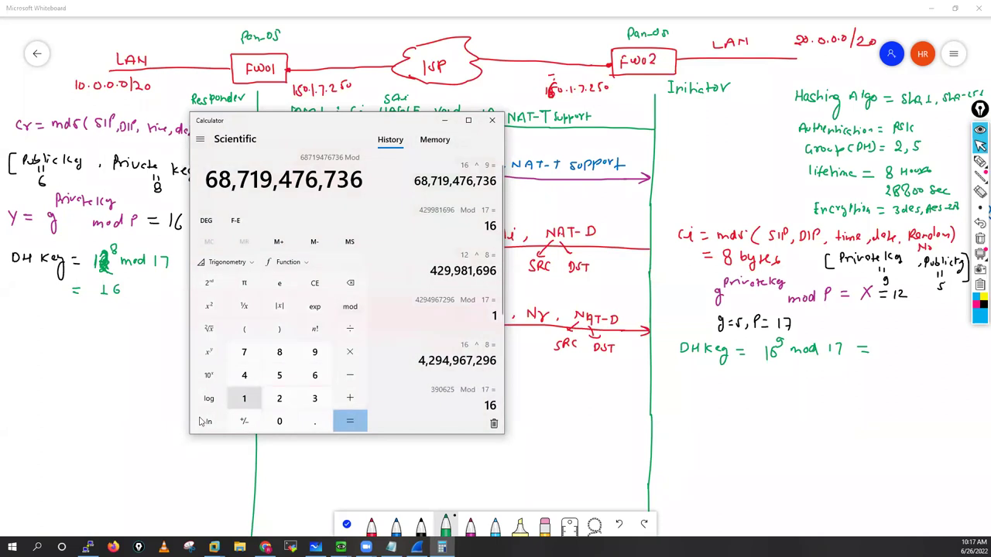
click(244, 398)
click(244, 352)
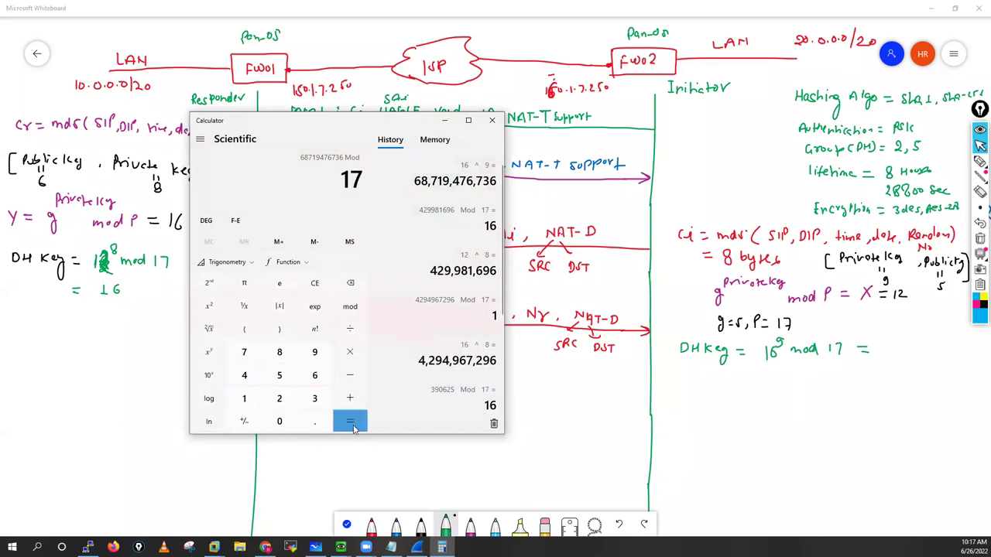
click(352, 427)
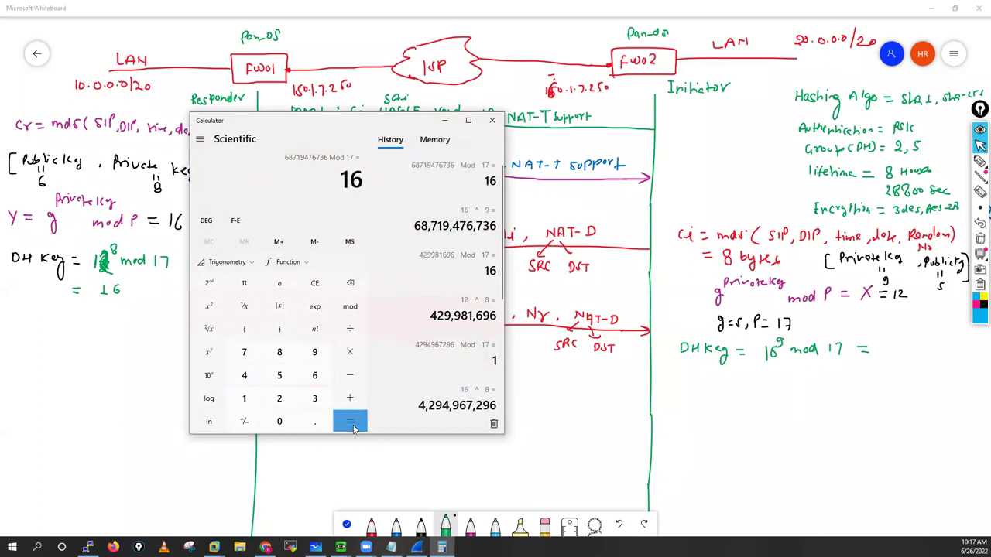
mouse_move(888, 345)
mouse_down()
mouse_move(889, 358)
mouse_move(895, 353)
mouse_up()
Step: Underline both DH Key results of 16, then highlight the SKEYID term in the VPN-01.txt notes
drag(98, 301, 128, 297)
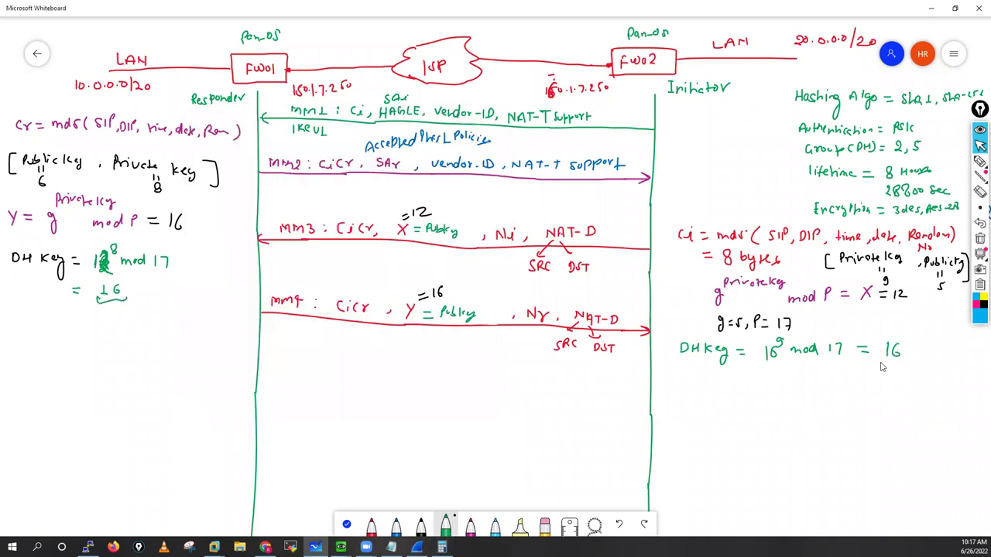
drag(883, 357, 909, 359)
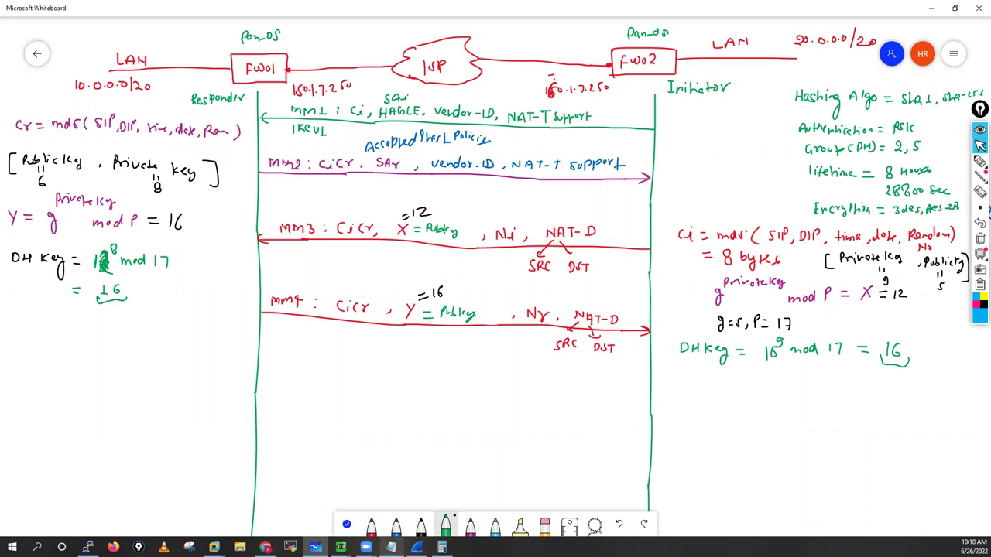
key(alt+Tab)
drag(9, 388, 42, 389)
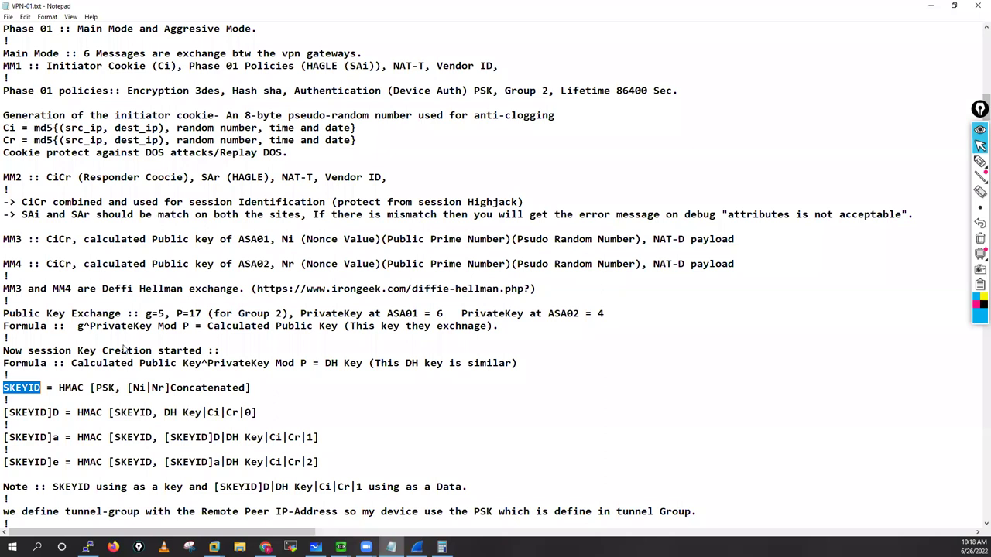
Step: Write a circled 1 'SkeyID' and start a circled 2 below the responder's DH Key
key(alt+Tab)
mouse_move(18, 314)
mouse_down()
mouse_move(41, 323)
mouse_move(74, 317)
mouse_up()
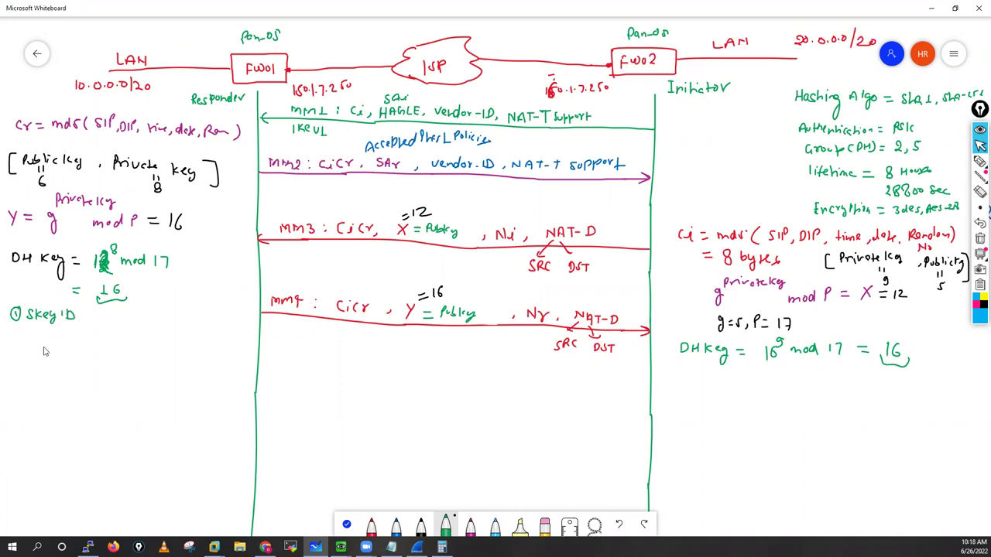
drag(10, 344, 14, 338)
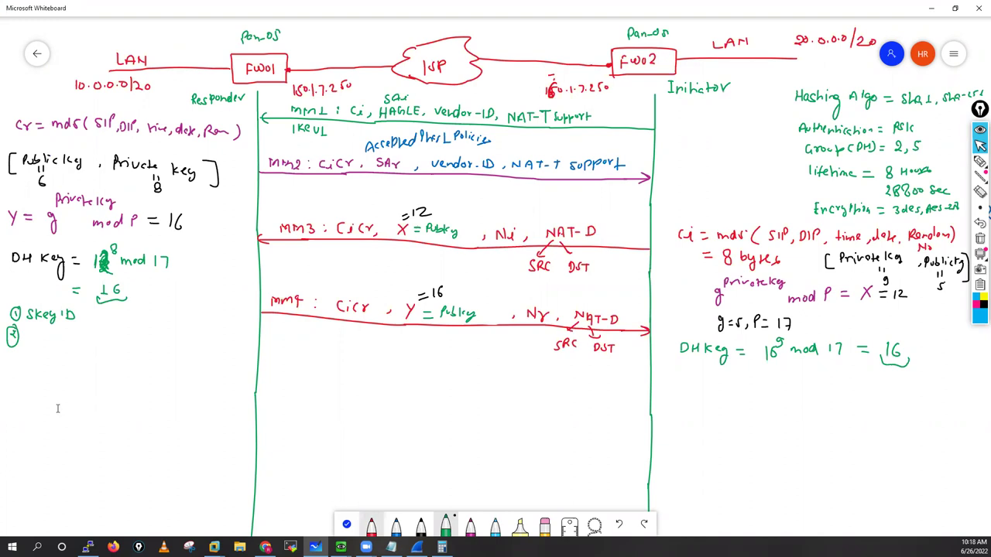
Step: In the notes, highlight HMAC, PSK, the nonces Ni and Nr, and Concatenated in the SKEYID formula
key(alt+Tab)
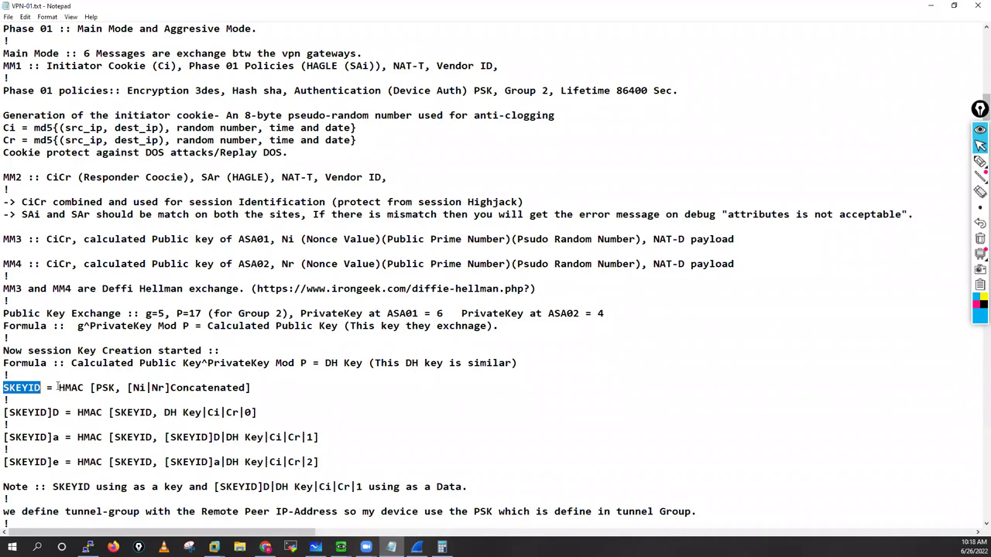
double_click(78, 388)
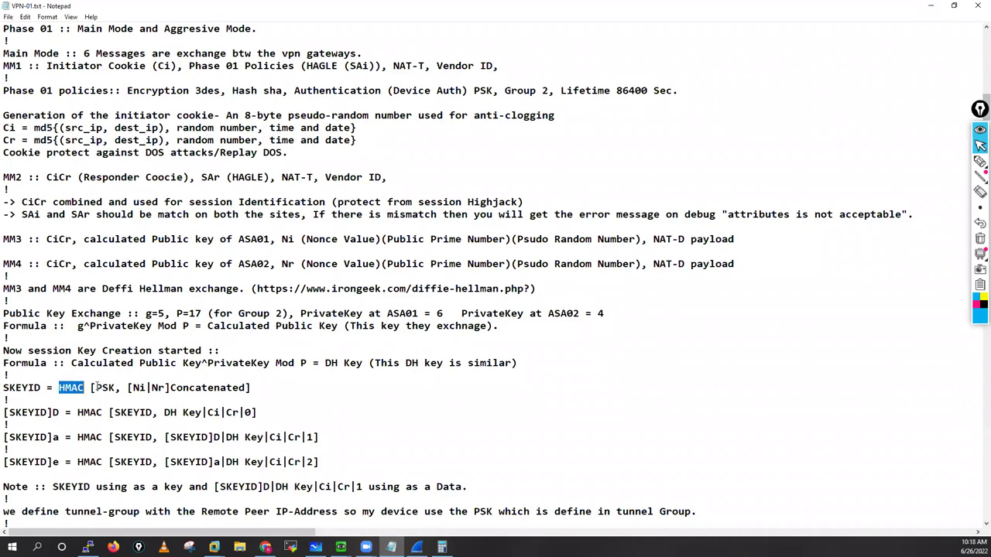
double_click(107, 388)
double_click(137, 388)
drag(147, 387, 203, 388)
double_click(158, 388)
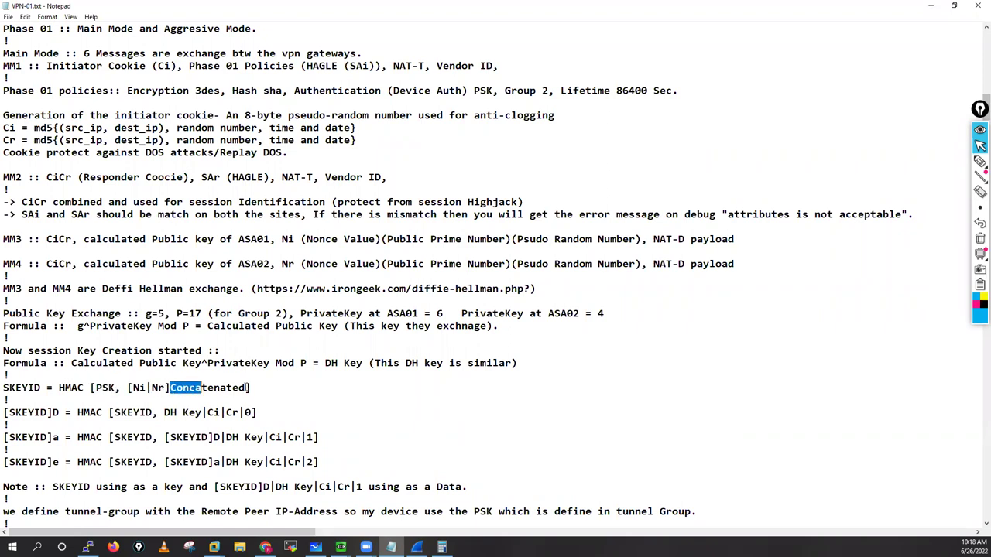
double_click(214, 388)
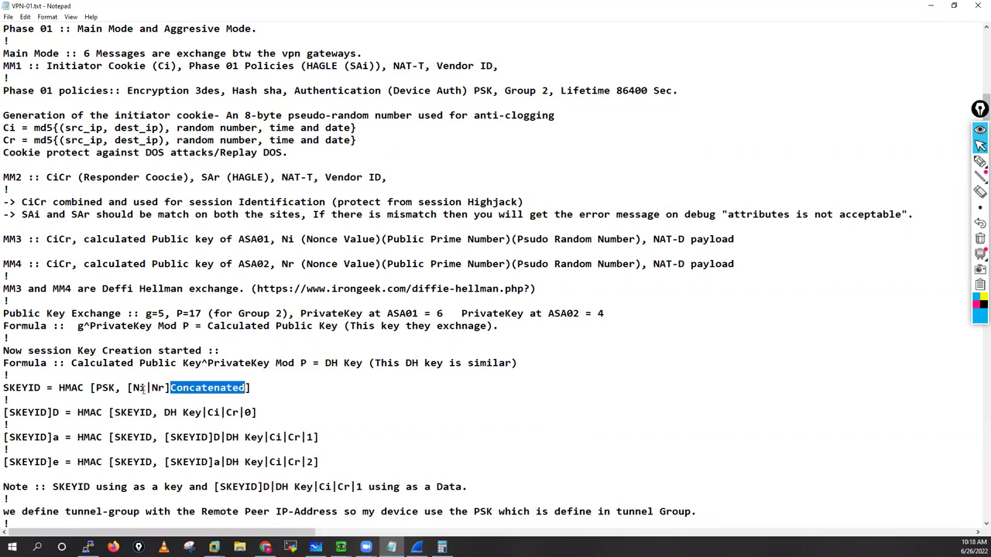
Step: Highlight the SKEYID and [SKEYID]d formula lines, the DH Key term, and [SKEYID]a
click(5, 387)
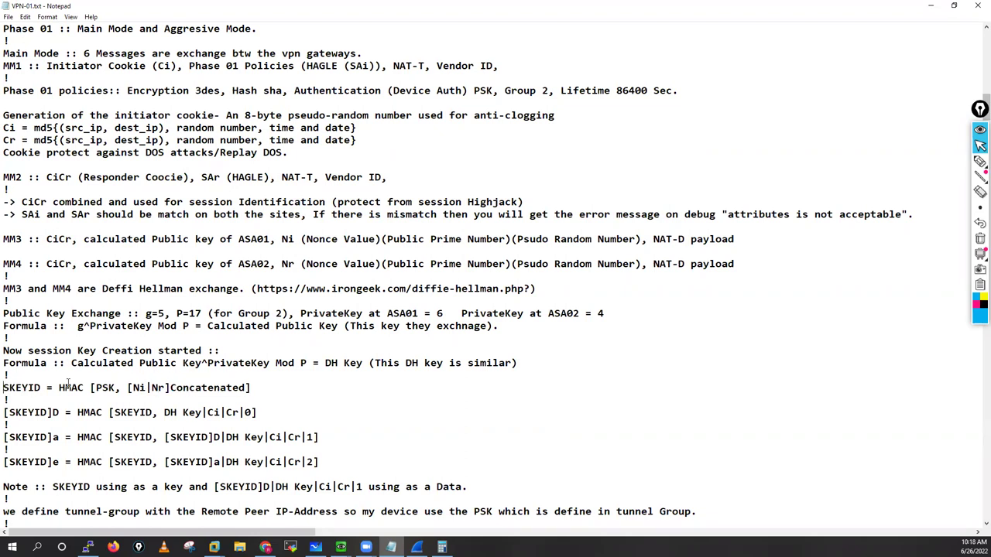
shift+click(251, 387)
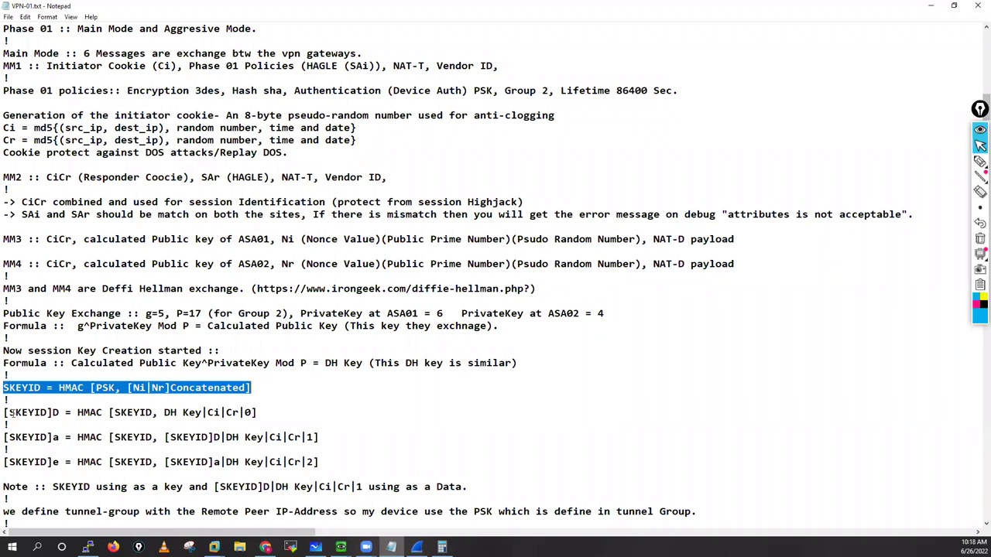
drag(4, 413, 52, 413)
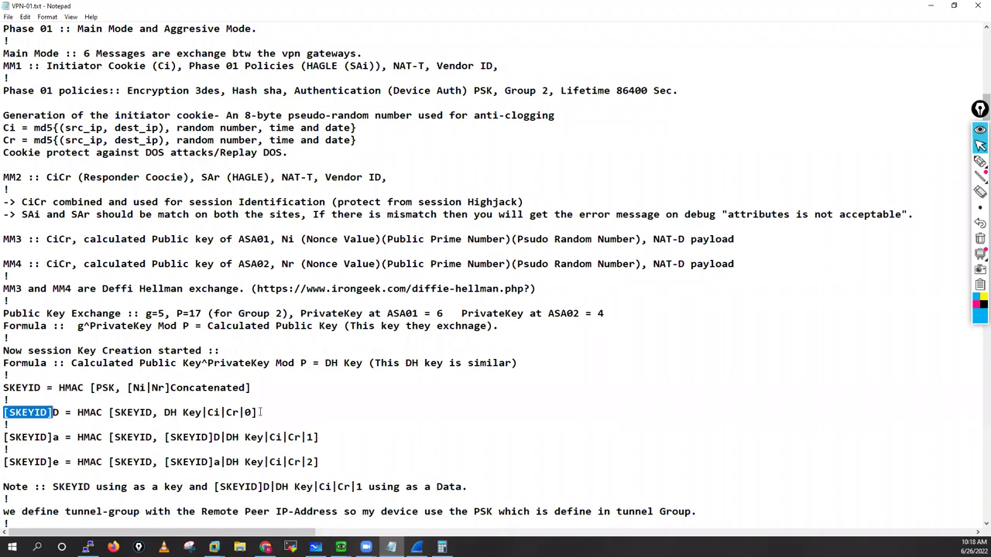
shift+click(260, 413)
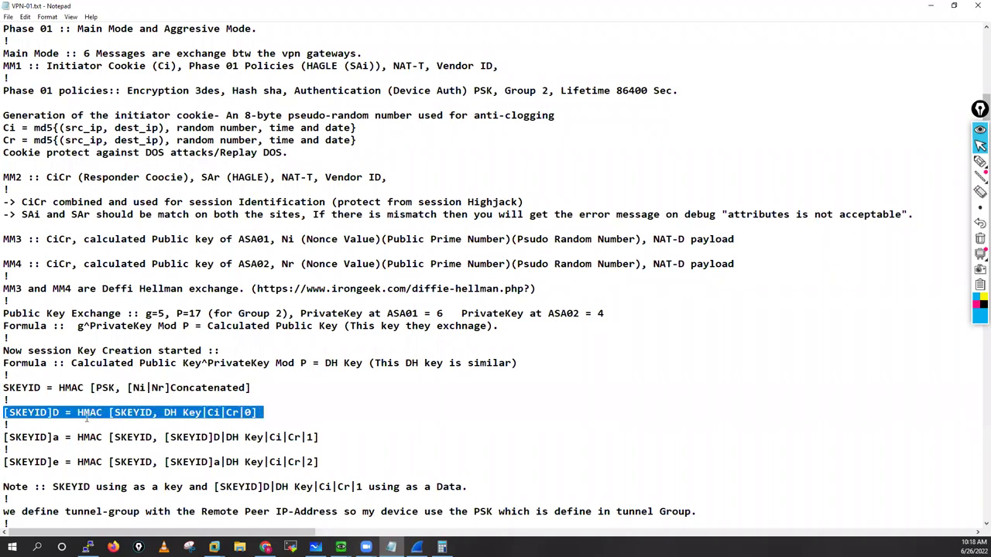
drag(164, 412, 202, 412)
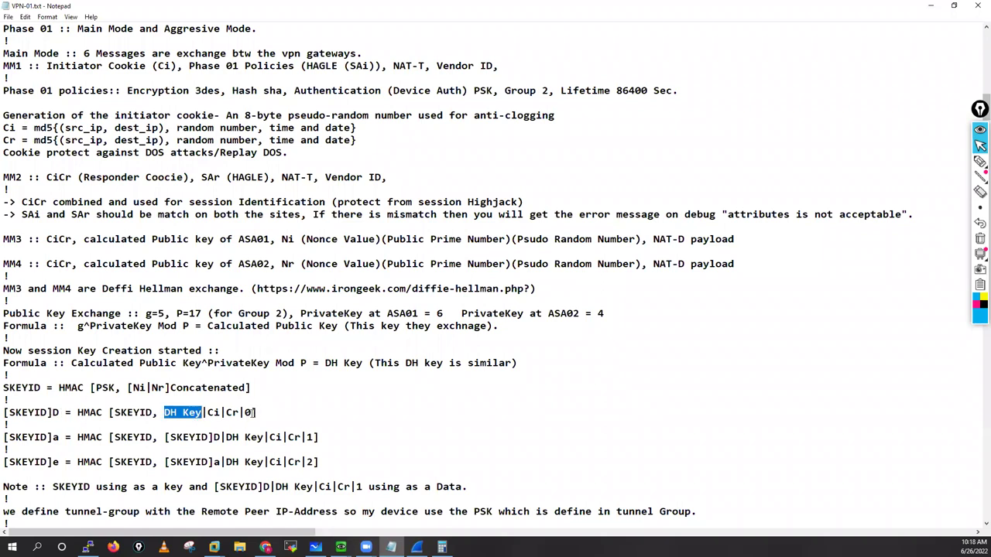
drag(65, 438, 58, 463)
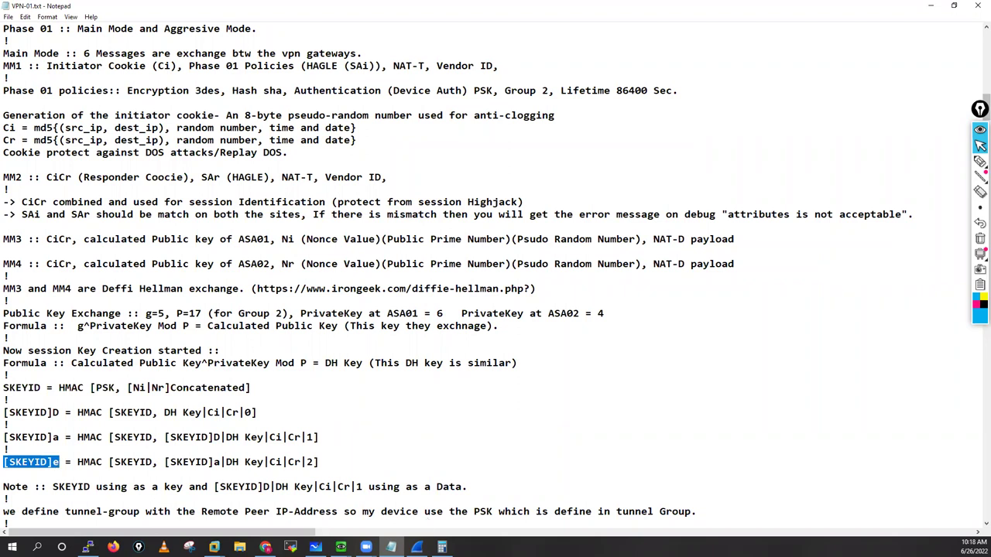
key(alt+Tab)
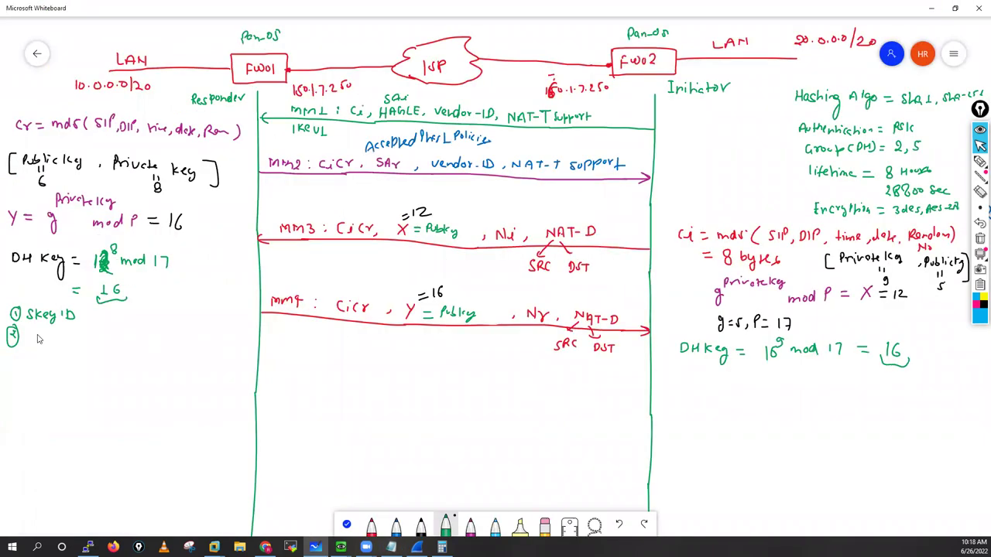
Step: Label the responder's list items 2–4 as SkeyID d, SkeyID a and SkeyID e
mouse_move(39, 336)
mouse_down()
mouse_move(33, 346)
mouse_move(77, 346)
mouse_up()
drag(81, 334, 82, 345)
key(alt+Tab)
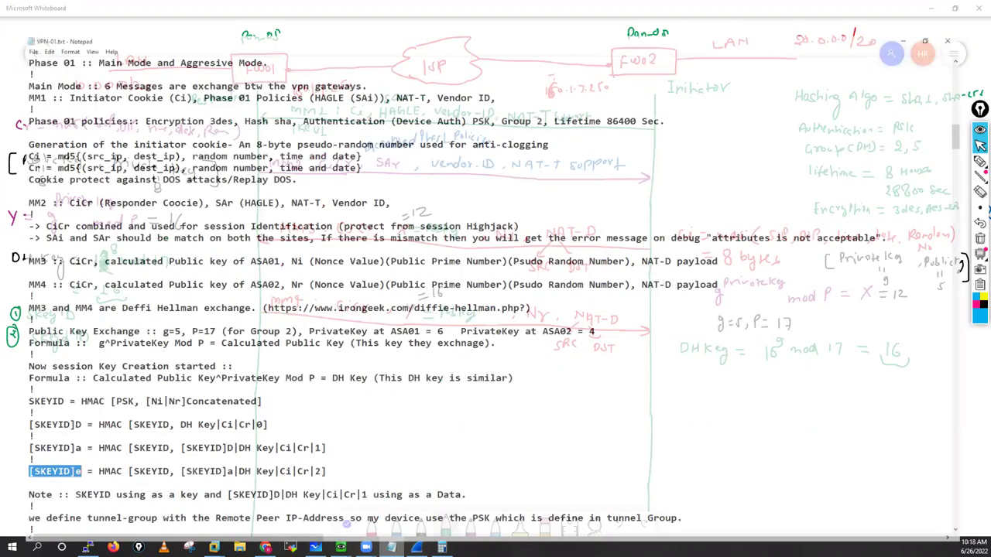
key(alt+Tab)
drag(99, 334, 97, 345)
mouse_move(5, 359)
mouse_down()
mouse_move(6, 368)
mouse_move(14, 355)
mouse_move(37, 372)
mouse_up()
drag(48, 363, 55, 374)
drag(61, 369, 59, 373)
mouse_move(68, 366)
mouse_down()
mouse_move(65, 378)
mouse_move(85, 378)
mouse_up()
drag(96, 371, 94, 378)
mouse_move(11, 387)
mouse_down()
mouse_move(5, 404)
mouse_move(57, 407)
mouse_up()
mouse_move(64, 398)
mouse_down()
mouse_move(76, 410)
mouse_move(114, 400)
mouse_up()
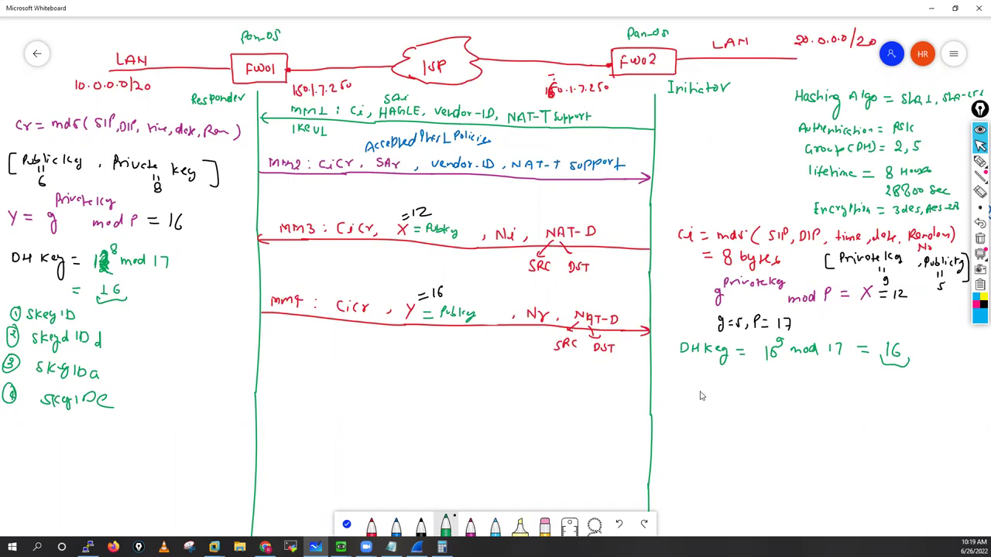
Step: Write SkeyID, SkeyID d, SkeyID a and SkeyID e as a list under the initiator's DH Key
mouse_move(703, 372)
mouse_down()
mouse_move(697, 384)
mouse_move(710, 387)
mouse_up()
drag(710, 381, 719, 384)
drag(722, 379, 741, 387)
drag(745, 374, 748, 386)
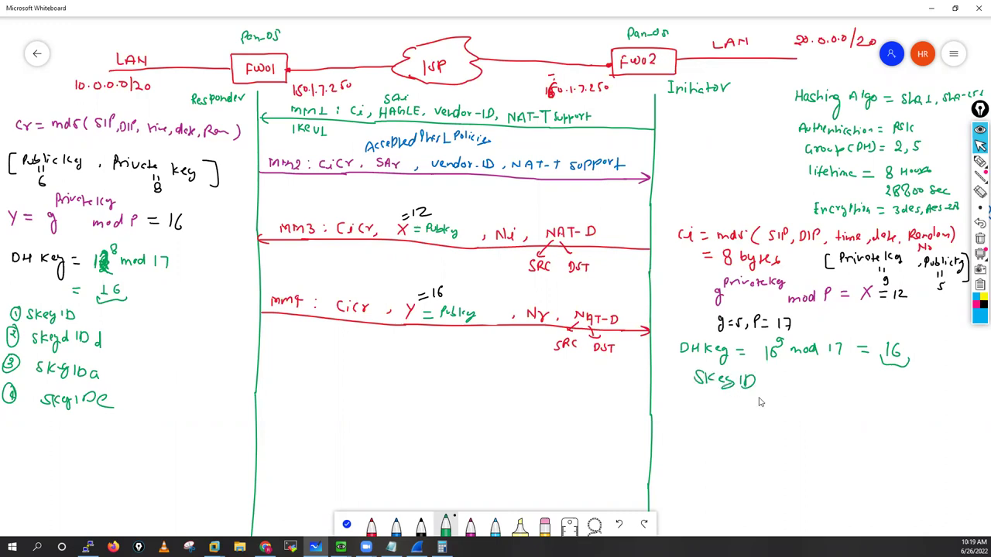
mouse_move(705, 397)
mouse_down()
mouse_move(699, 409)
mouse_move(719, 409)
mouse_up()
drag(722, 404, 730, 409)
mouse_move(733, 404)
mouse_down()
mouse_move(738, 396)
mouse_move(747, 409)
mouse_up()
drag(752, 397, 754, 409)
drag(772, 396, 766, 409)
drag(703, 424, 693, 435)
drag(706, 422, 712, 436)
drag(716, 430, 766, 447)
drag(708, 457, 701, 467)
mouse_move(712, 456)
mouse_down()
mouse_move(728, 480)
mouse_move(744, 470)
mouse_up()
drag(748, 457, 751, 470)
drag(765, 472, 773, 477)
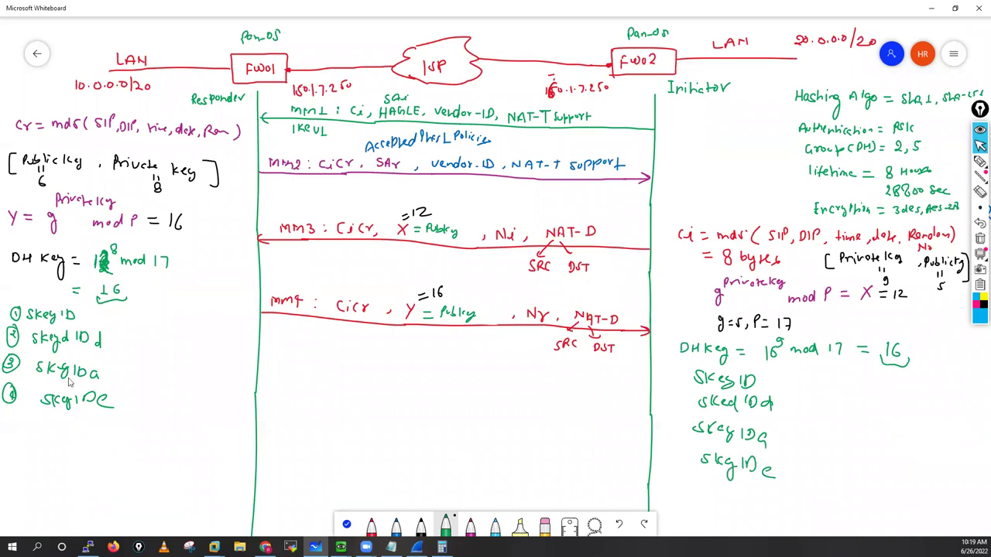
Step: Draw arrows pointing at the responder's SkeyID a and SkeyID e
drag(107, 371, 124, 370)
drag(108, 378, 133, 378)
drag(147, 403, 121, 402)
Step: With the blue pen, tick messages MM1–MM4 and add a bracketed 'Clear Text' label
click(981, 161)
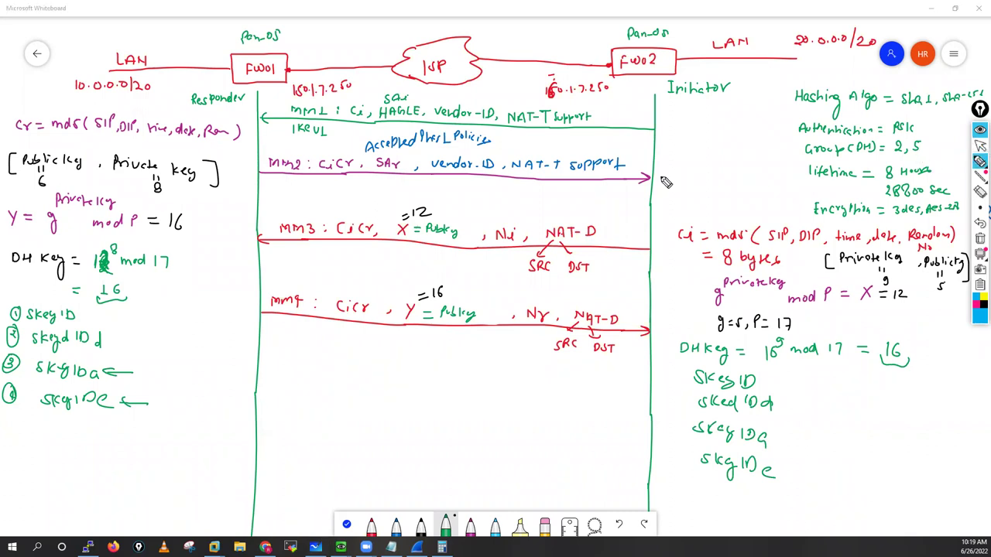
drag(246, 118, 268, 116)
drag(248, 163, 276, 159)
drag(243, 234, 263, 236)
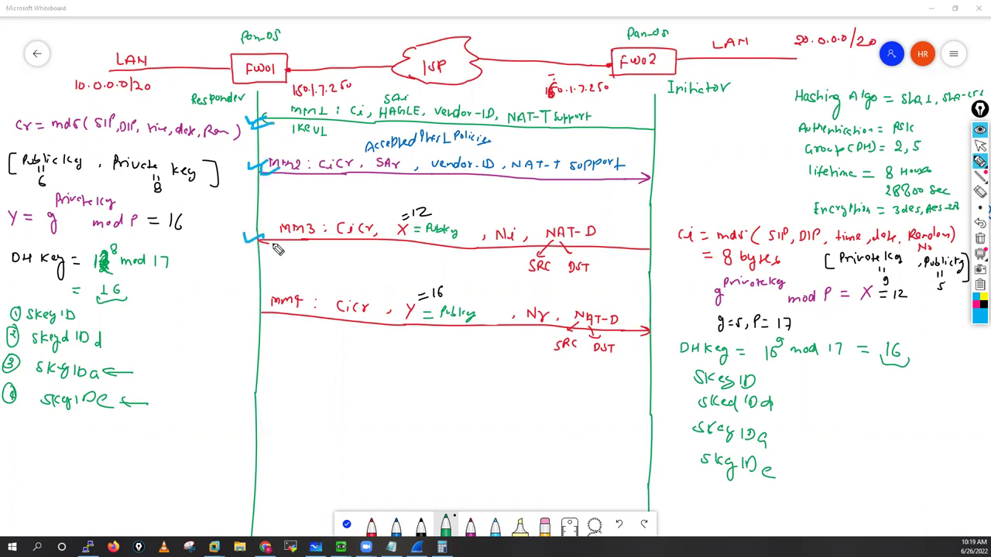
drag(247, 300, 261, 299)
mouse_move(225, 214)
mouse_down()
mouse_move(217, 226)
mouse_move(233, 227)
mouse_up()
drag(236, 218, 272, 225)
drag(277, 214, 321, 223)
drag(220, 206, 223, 241)
drag(314, 193, 319, 232)
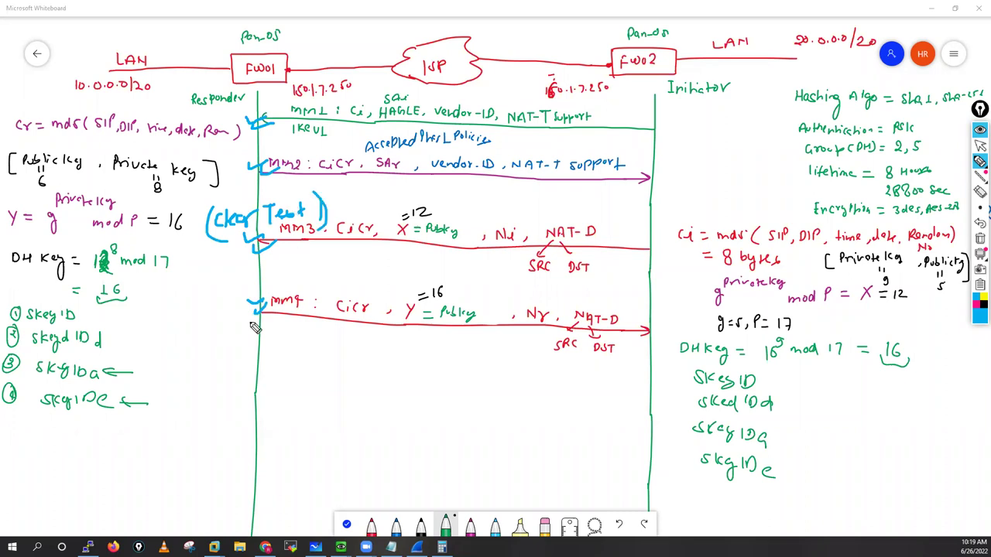
Step: Tick the SkeyID a and e entries and circle both SkeyID lists in blue
drag(148, 369, 165, 367)
drag(155, 401, 177, 399)
mouse_move(23, 398)
mouse_down()
mouse_move(146, 335)
mouse_move(58, 314)
mouse_up()
mouse_move(684, 443)
mouse_down()
mouse_move(774, 385)
mouse_move(740, 377)
mouse_up()
drag(844, 417, 881, 419)
drag(171, 353, 196, 355)
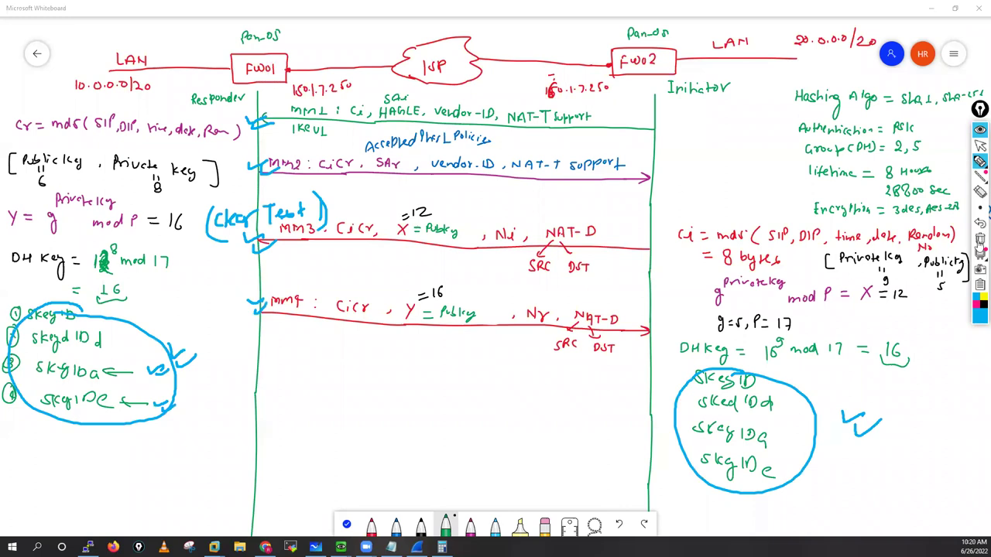
Step: Clear all the blue ink from the whiteboard and return to the selection tool
click(980, 237)
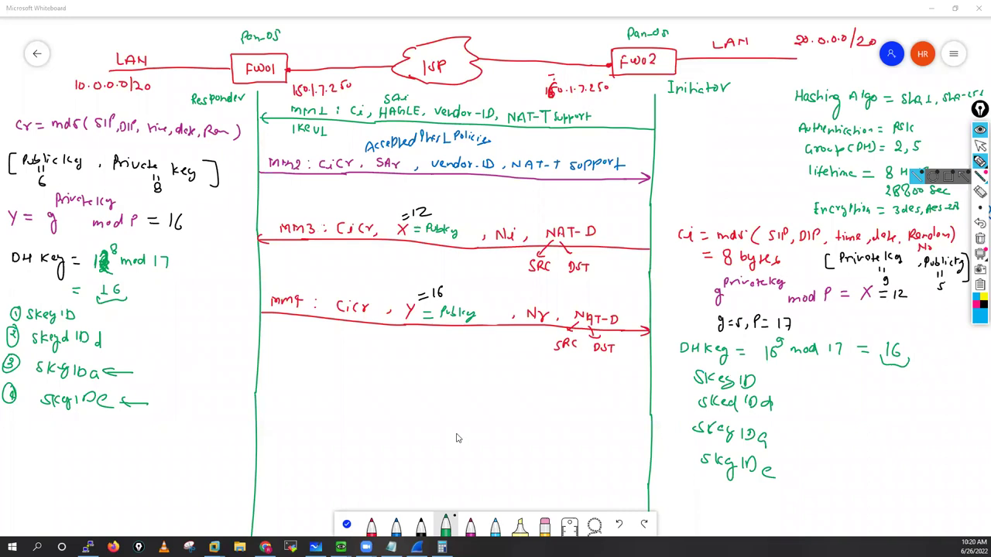
click(980, 145)
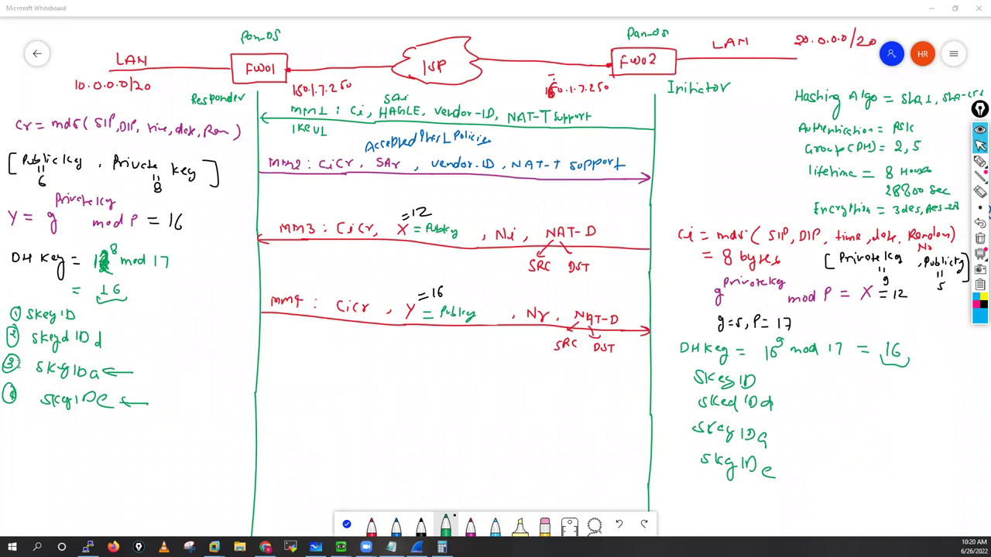
key(alt+Tab)
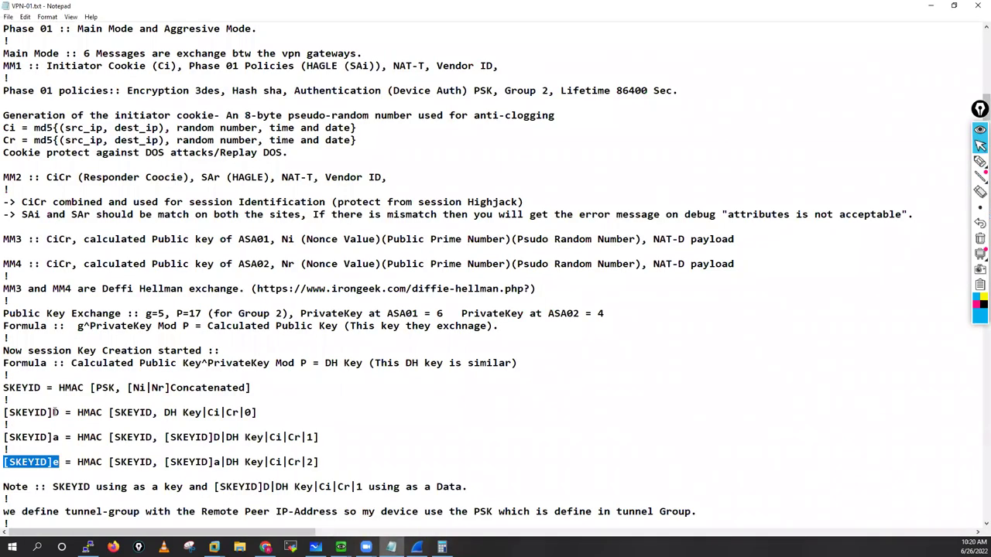
drag(4, 412, 52, 412)
click(79, 413)
shift+click(103, 413)
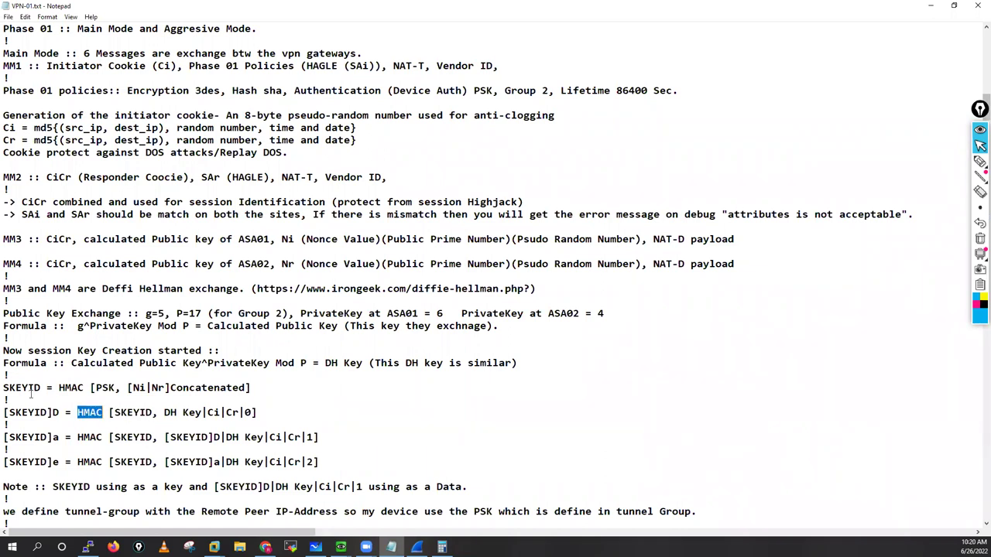
double_click(133, 412)
drag(98, 387, 3, 387)
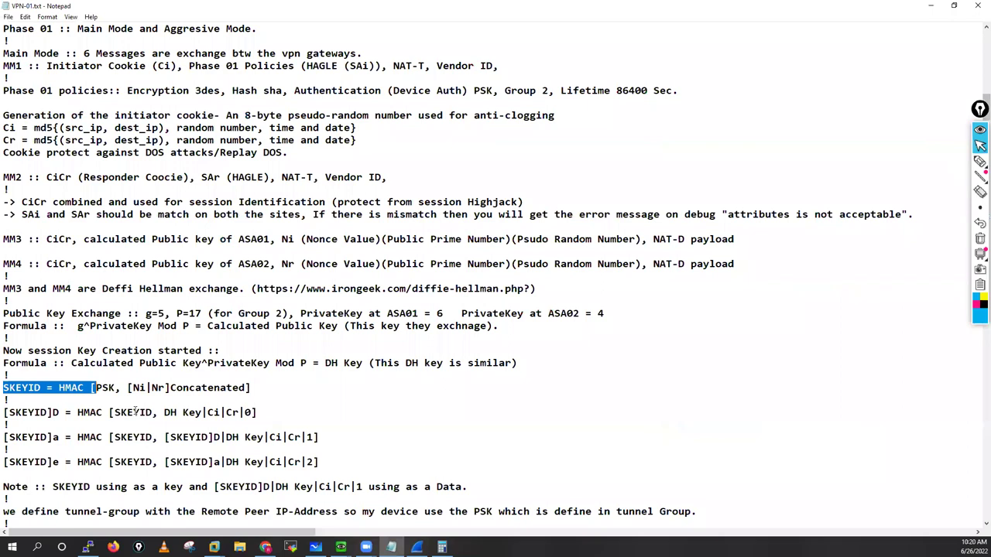
double_click(153, 413)
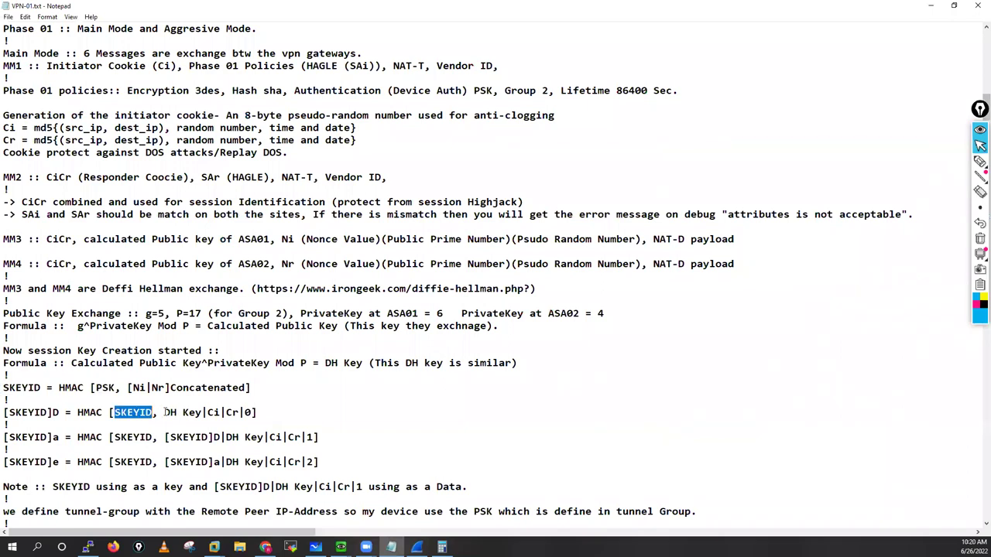
drag(253, 413, 164, 412)
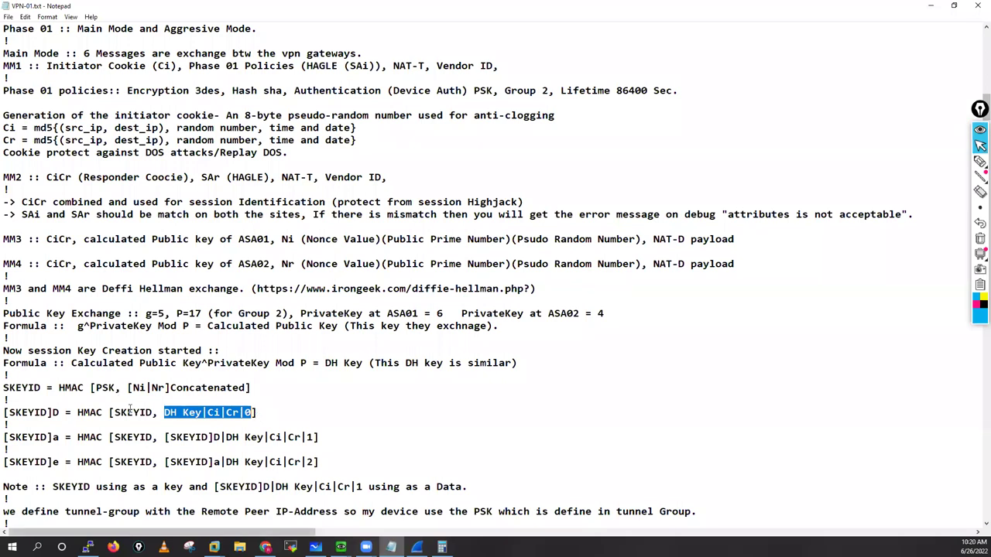
drag(101, 388, 115, 388)
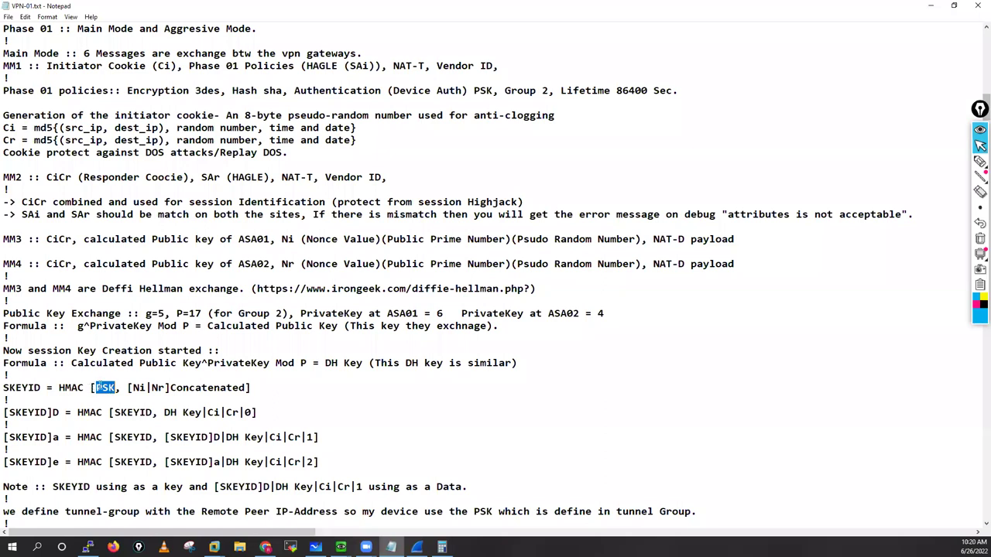
click(112, 388)
double_click(112, 388)
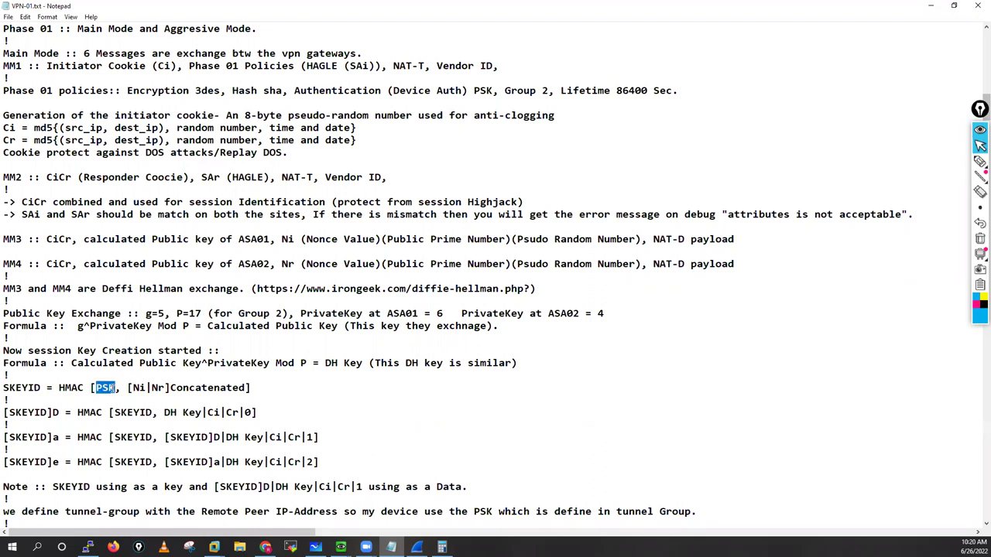
click(115, 388)
double_click(106, 390)
click(99, 388)
double_click(114, 388)
drag(3, 413, 60, 412)
drag(3, 438, 67, 462)
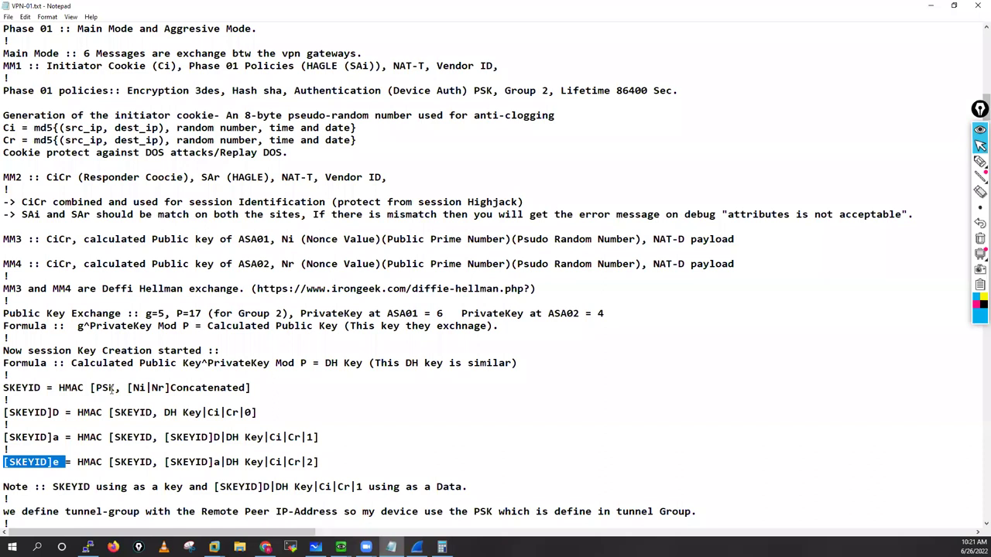
drag(91, 388, 113, 389)
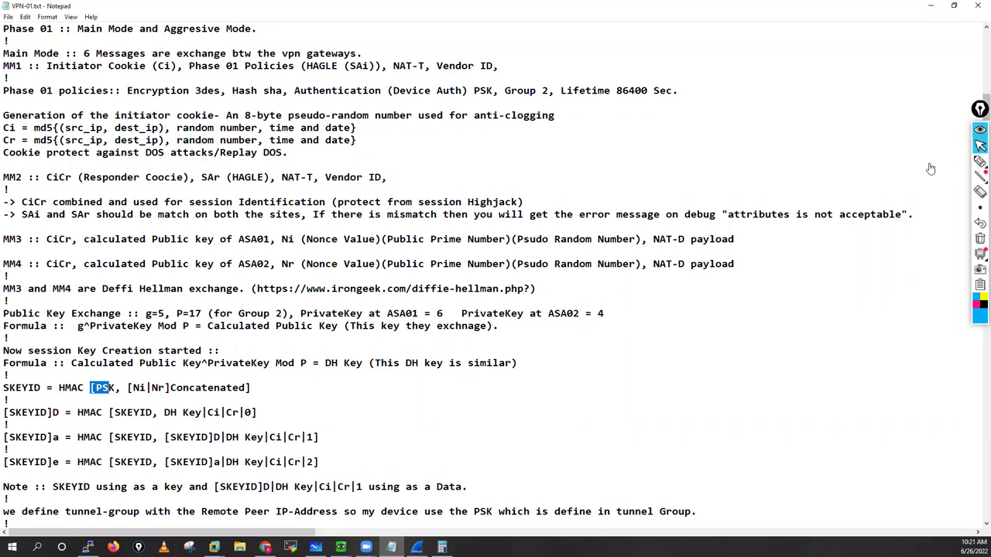
key(ctrl+F2)
mouse_move(100, 392)
mouse_down()
mouse_move(109, 404)
mouse_move(118, 394)
mouse_up()
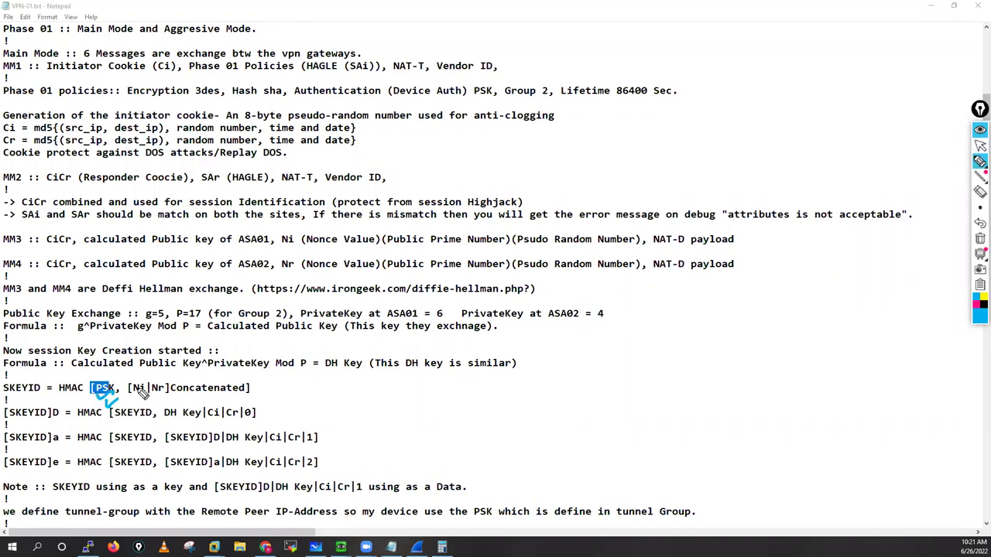
click(977, 303)
drag(403, 388, 424, 398)
drag(423, 381, 422, 405)
mouse_move(485, 383)
mouse_down()
mouse_move(485, 403)
mouse_move(488, 392)
mouse_up()
drag(509, 382, 499, 397)
drag(517, 381, 517, 396)
mouse_move(531, 381)
mouse_down()
mouse_move(532, 397)
mouse_move(513, 372)
mouse_up()
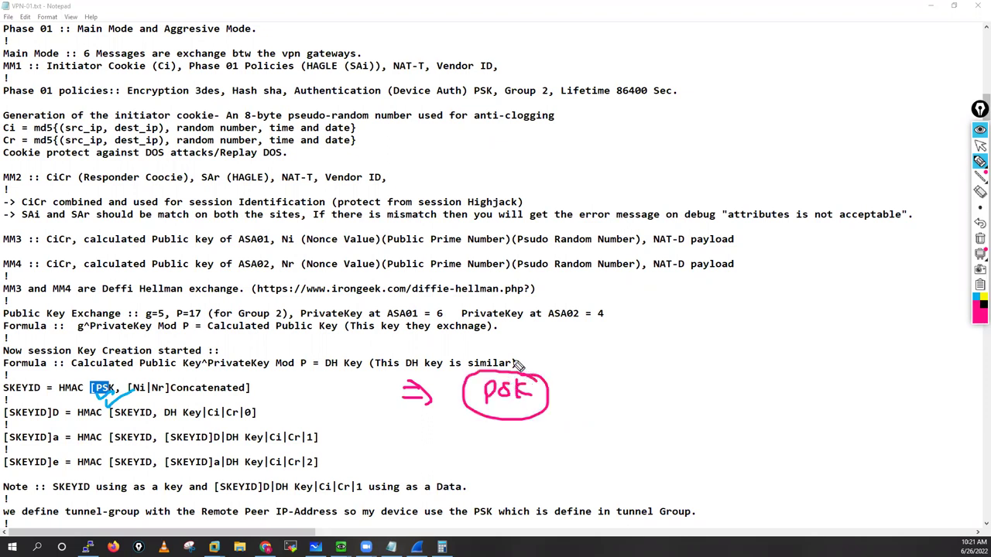
click(979, 147)
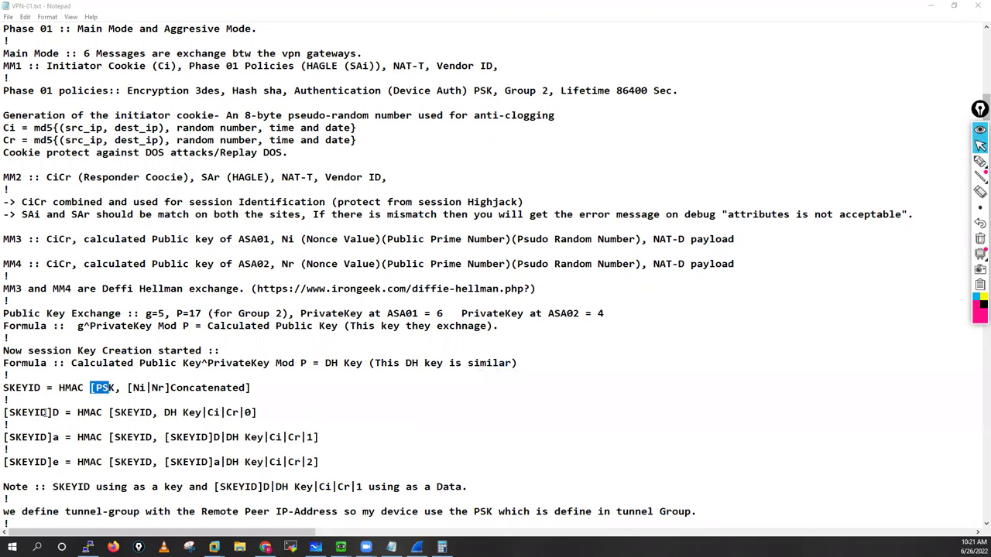
click(135, 423)
drag(4, 413, 328, 437)
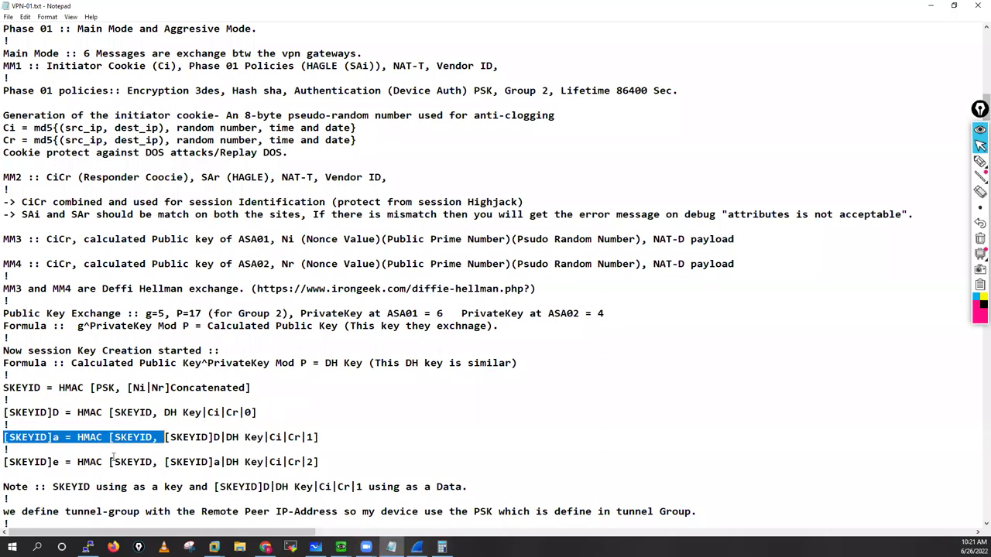
key(shift+End)
drag(239, 413, 127, 388)
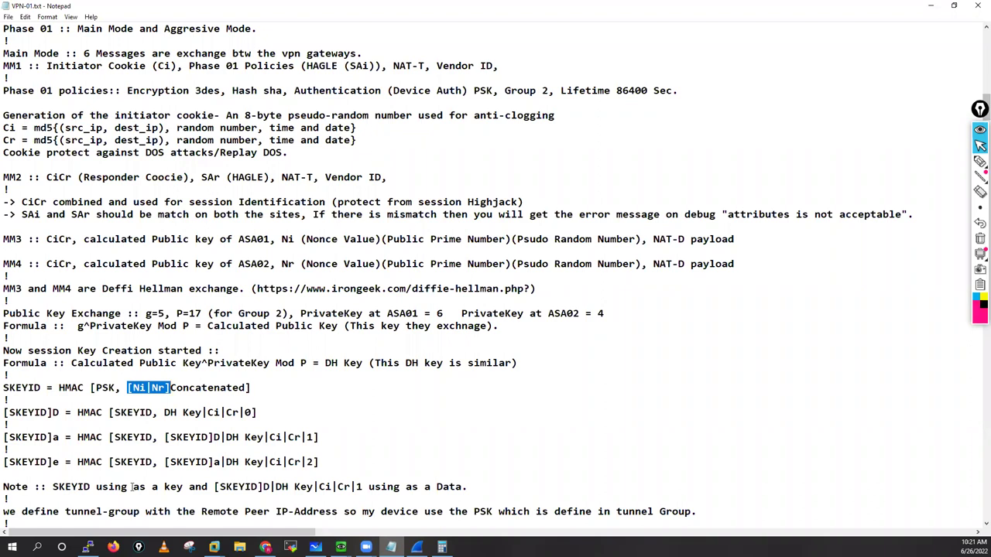
drag(116, 487, 52, 487)
drag(210, 487, 247, 483)
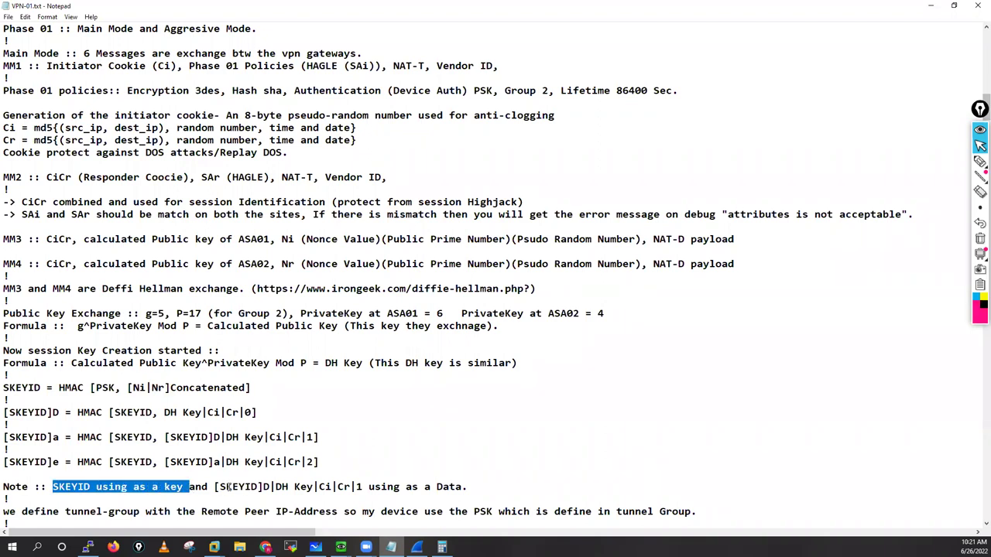
drag(359, 487, 214, 487)
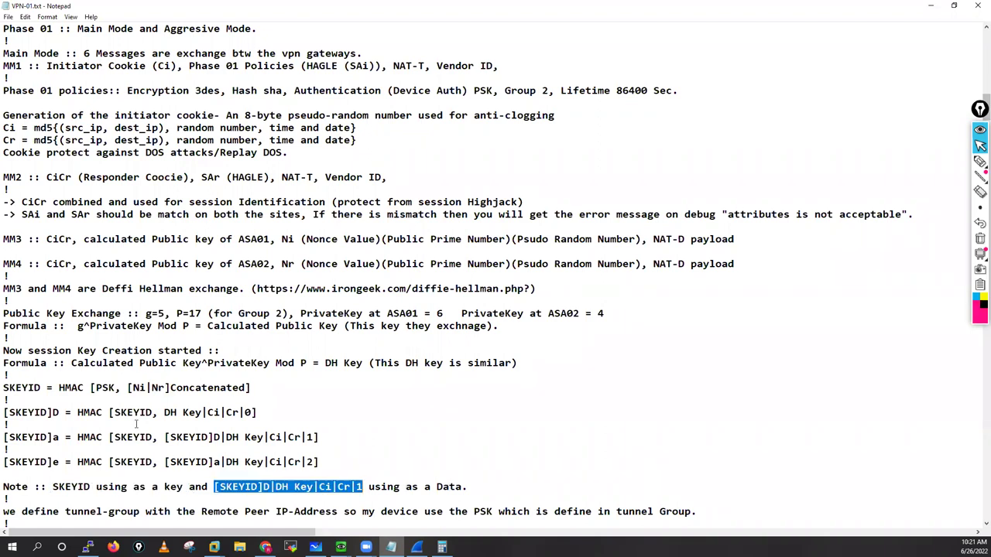
click(244, 420)
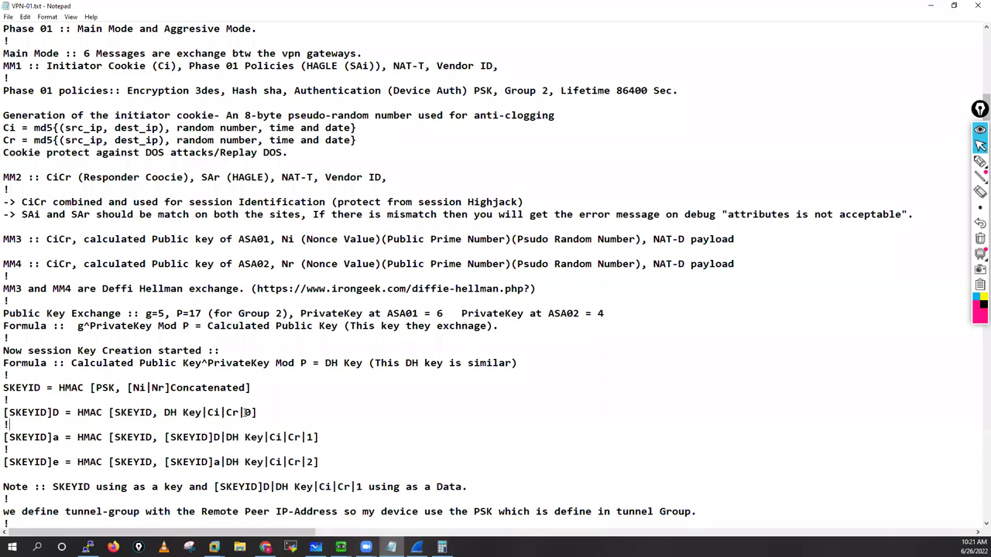
key(shift+Right)
drag(307, 462, 315, 463)
drag(4, 412, 25, 412)
key(shift+Right)
key(shift+Right)
key(shift+Right)
key(shift+Right)
key(shift+Right)
key(shift+Right)
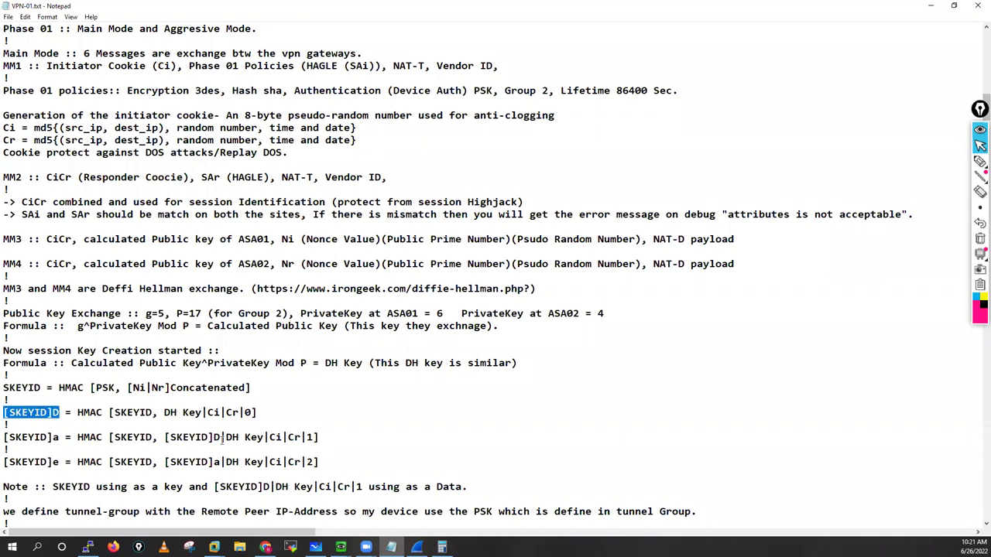
drag(223, 437, 165, 437)
click(171, 462)
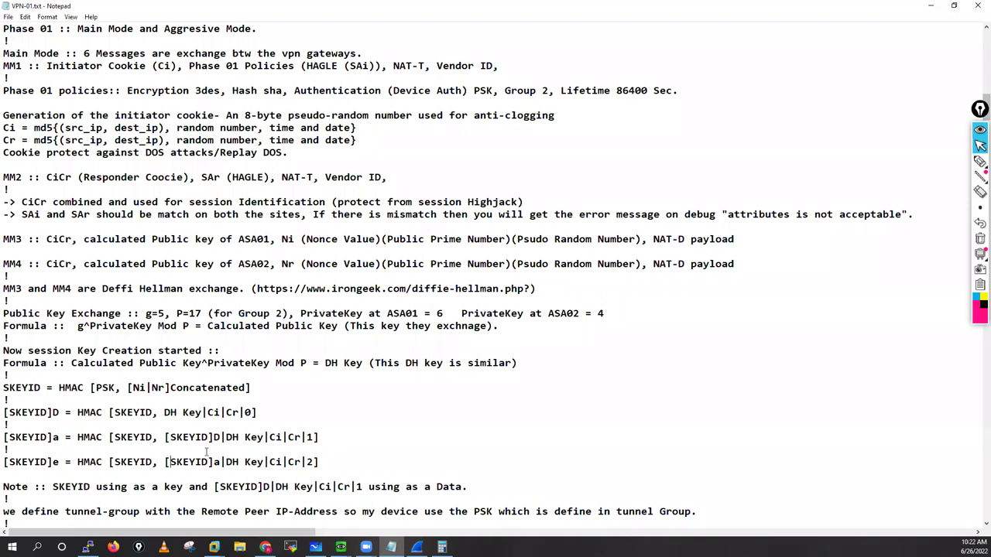
key(shift+Right)
key(shift+Right)
key(shift+Right)
key(shift+Right)
key(shift+Right)
key(shift+Right)
click(183, 438)
Step: Scroll to the reference links and copy the comparitech Diffie-Hellman article URL
scroll(216, 454, down, 1)
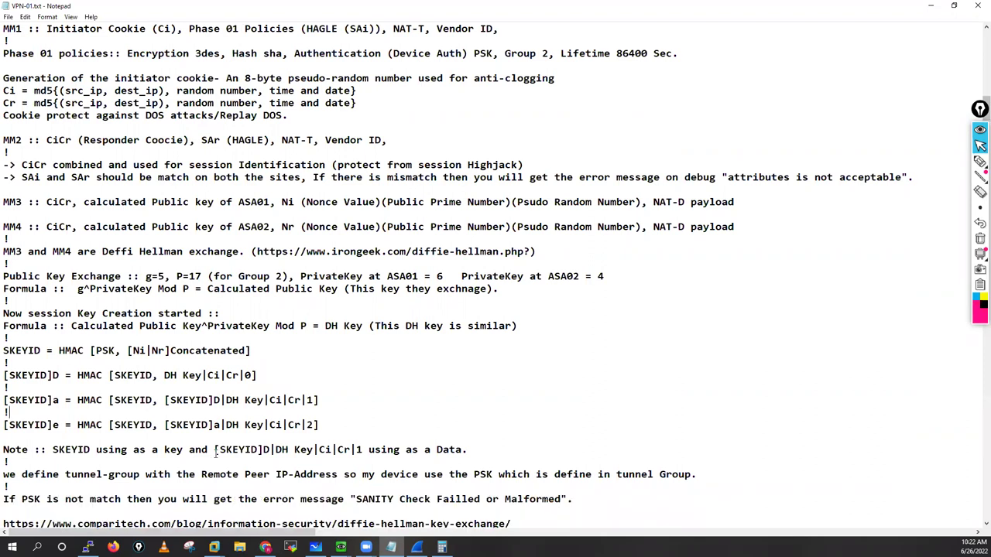
scroll(216, 454, down, 4)
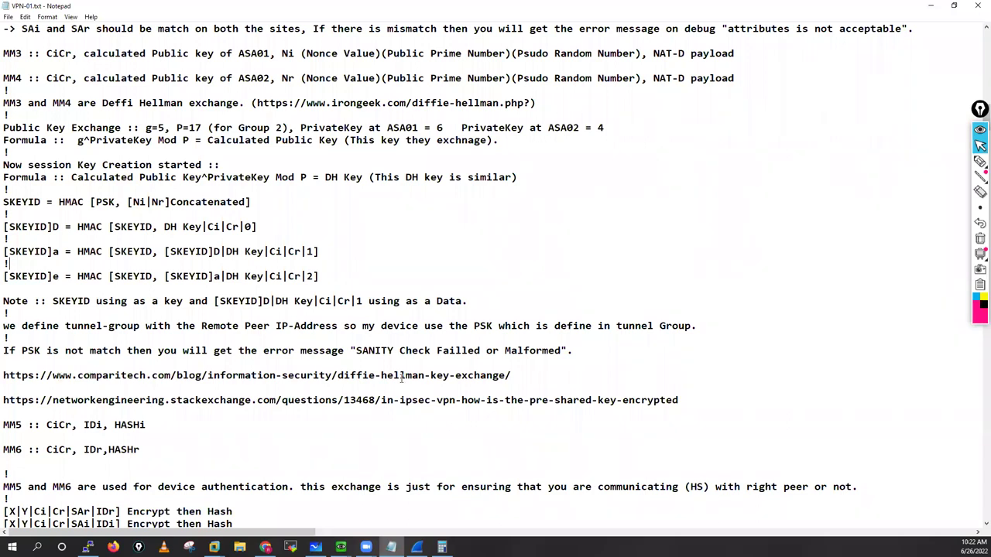
drag(4, 375, 510, 377)
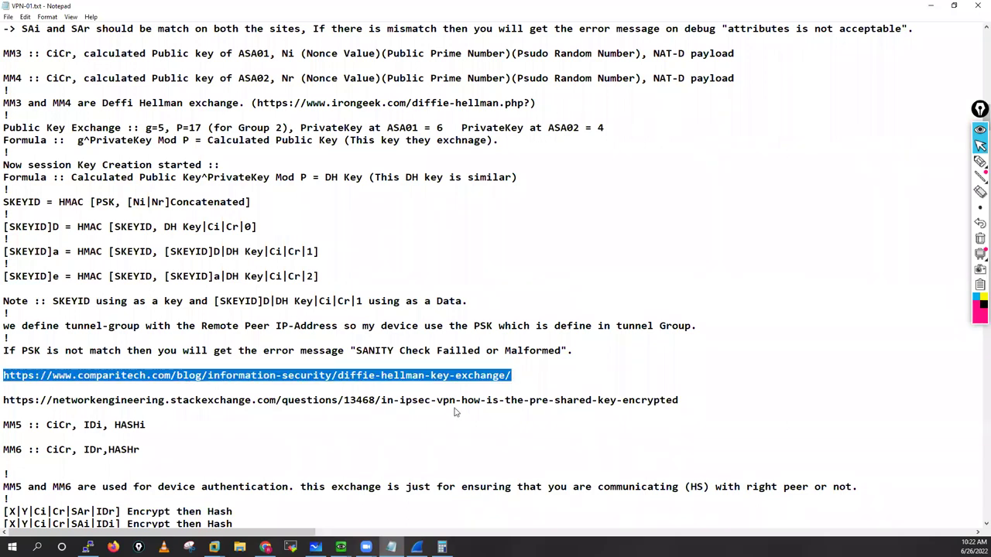
right_click(427, 376)
click(450, 406)
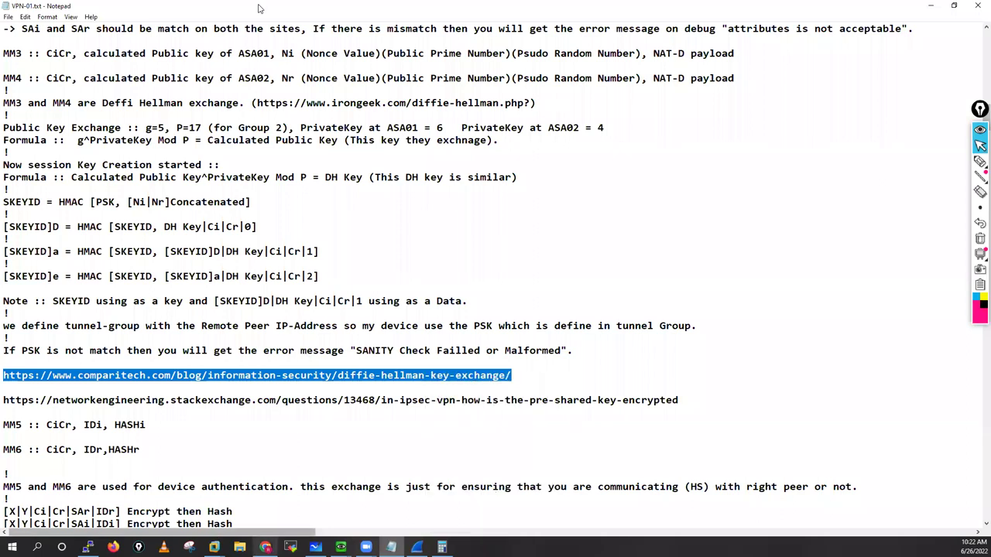
Step: Load the copied comparitech Diffie-Hellman article URL in a new Chrome tab
key(alt+Tab)
key(ctrl+t)
key(ctrl+v)
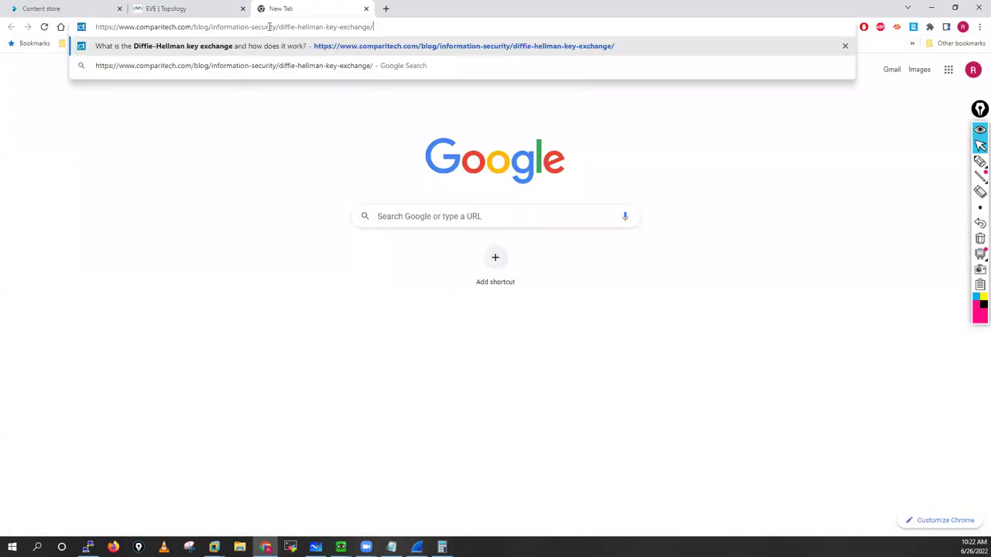
key(Return)
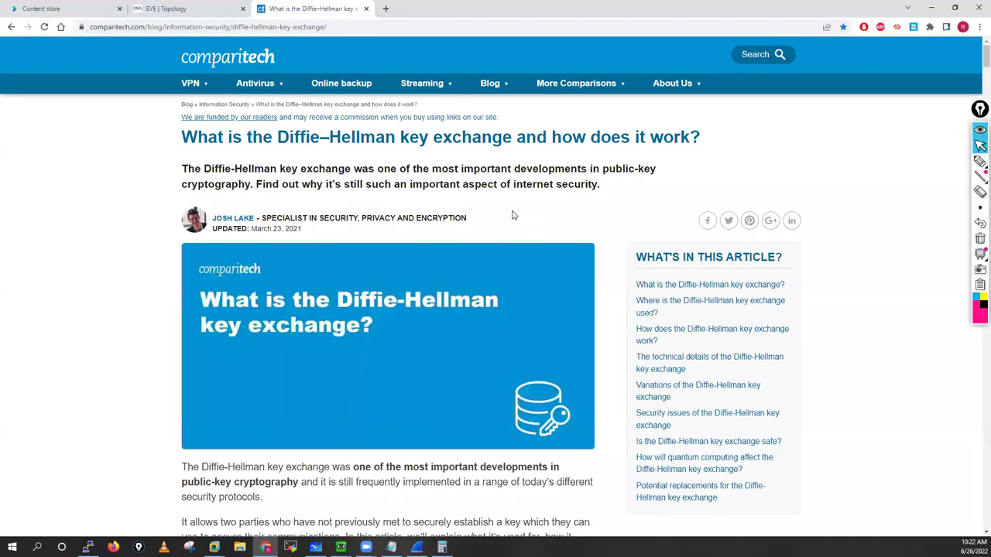
Step: Read through the article, briefly highlighting the large example prime, then close its tab
scroll(512, 216, down, 5)
scroll(512, 215, down, 6)
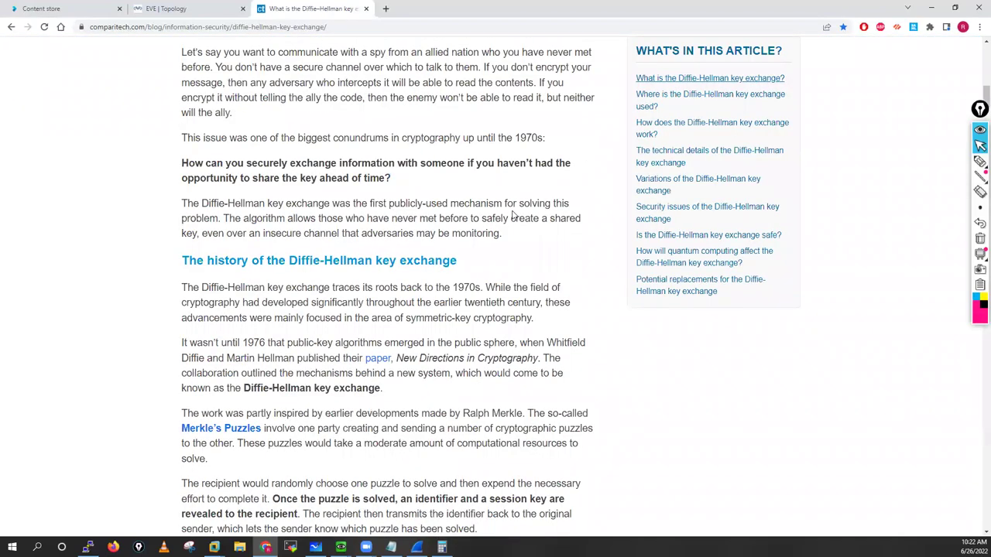
scroll(512, 215, down, 4)
scroll(512, 215, down, 5)
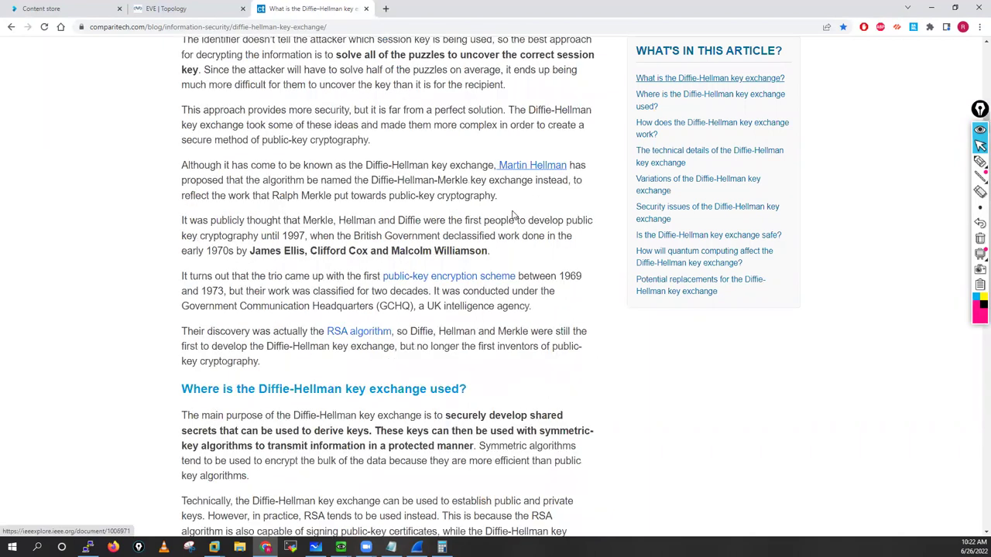
scroll(512, 215, down, 5)
scroll(377, 178, down, 3)
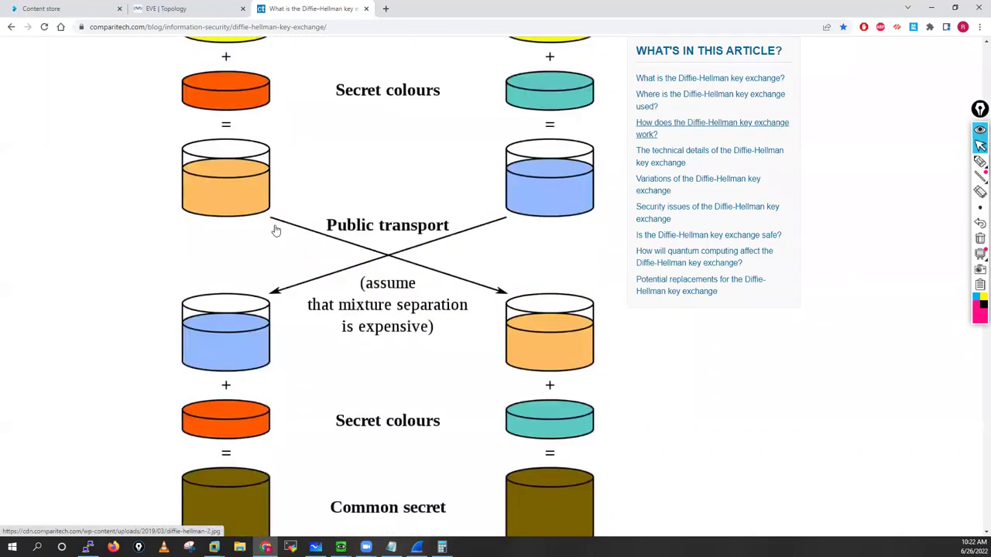
scroll(299, 309, up, 1)
scroll(357, 255, down, 3)
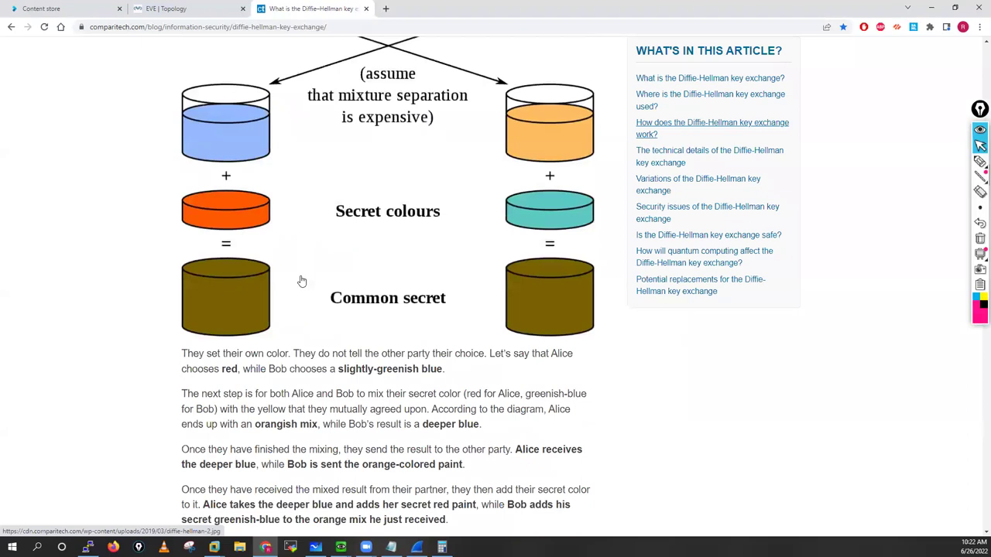
scroll(286, 217, down, 6)
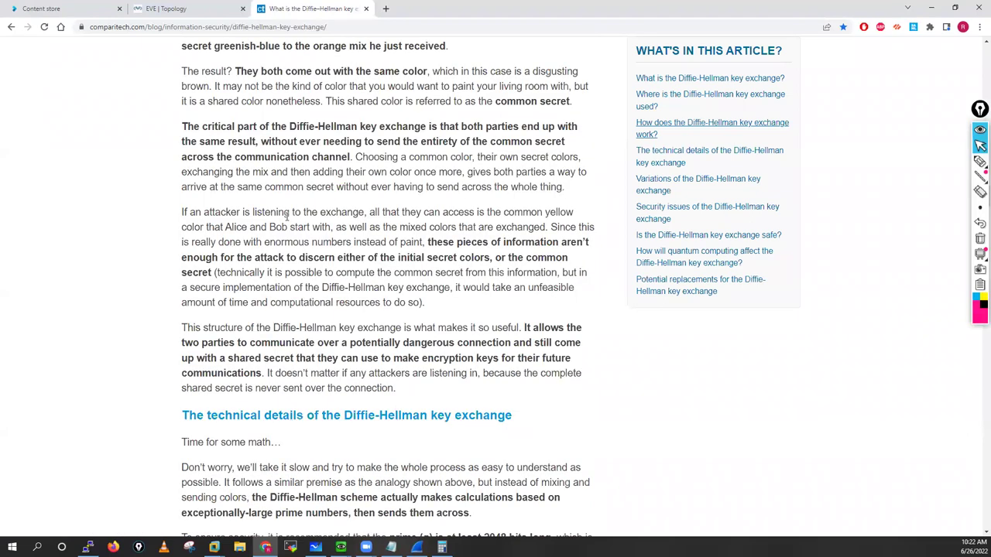
scroll(288, 217, down, 6)
drag(202, 87, 437, 191)
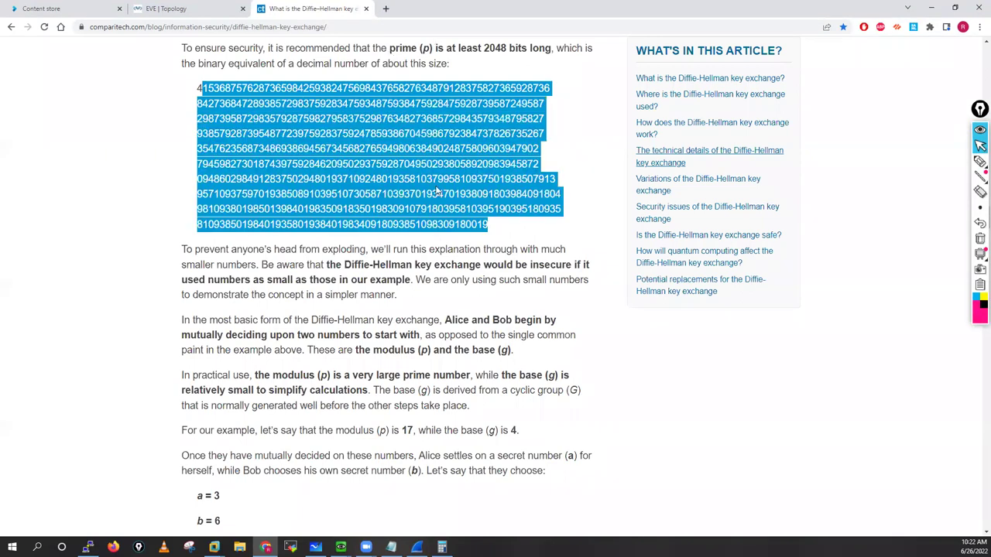
click(412, 193)
scroll(399, 197, down, 3)
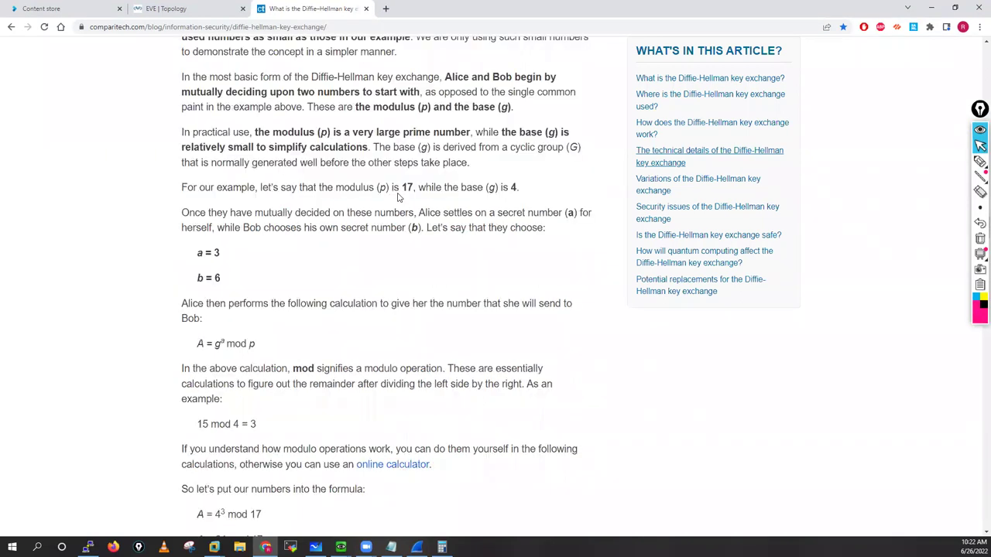
scroll(283, 200, down, 1)
scroll(200, 204, down, 2)
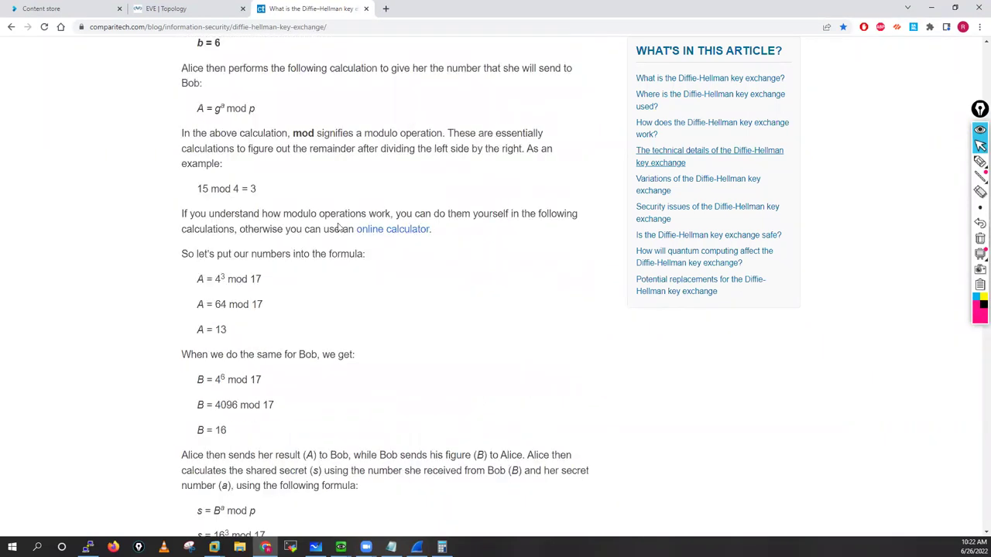
scroll(338, 226, down, 4)
scroll(338, 229, down, 3)
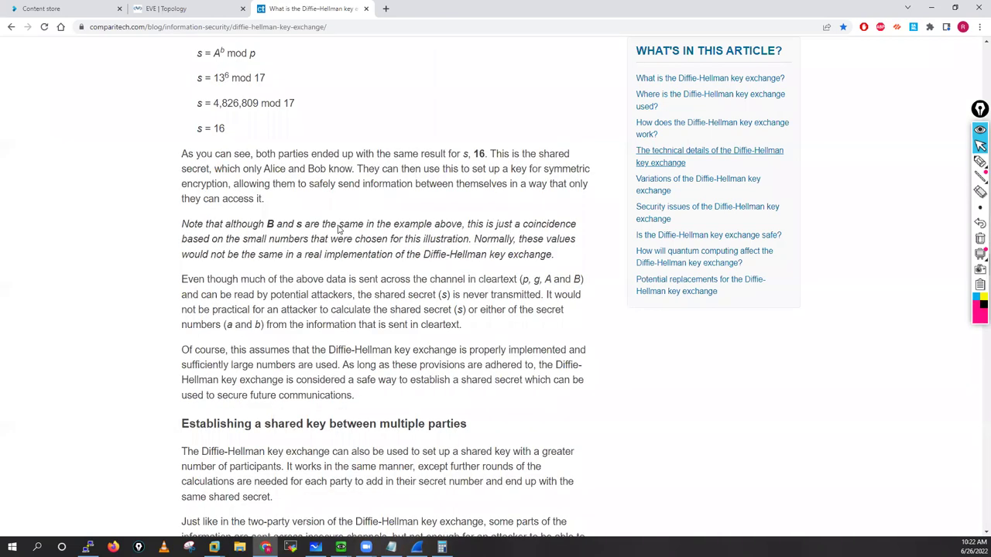
scroll(338, 229, down, 6)
scroll(339, 226, down, 3)
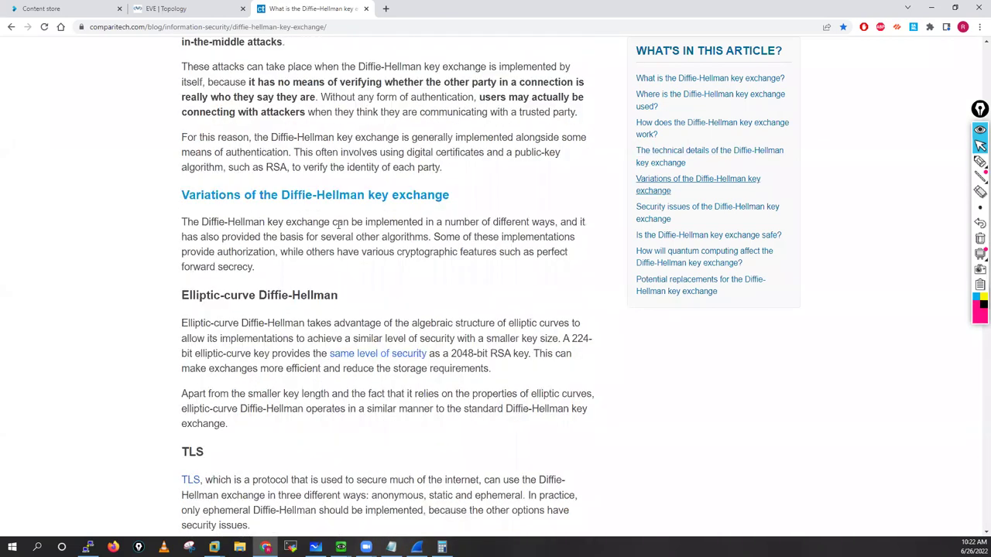
scroll(338, 225, down, 6)
scroll(337, 225, down, 8)
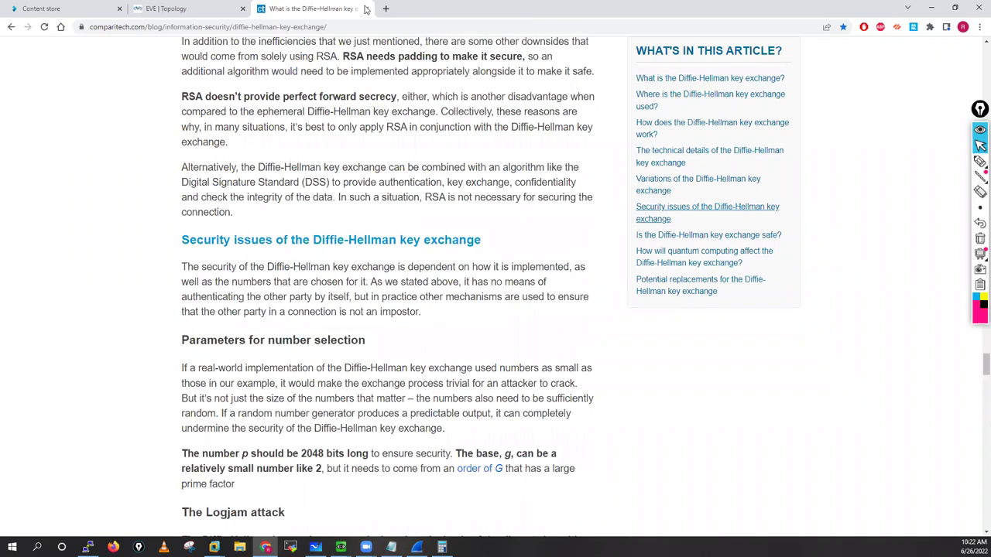
scroll(366, 9, down, 7)
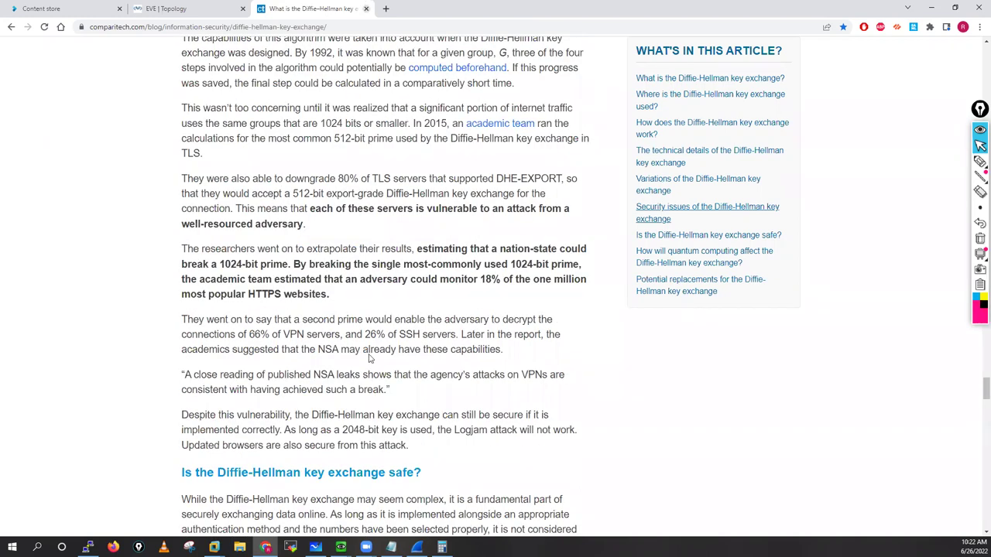
scroll(361, 57, down, 2)
scroll(367, 35, down, 15)
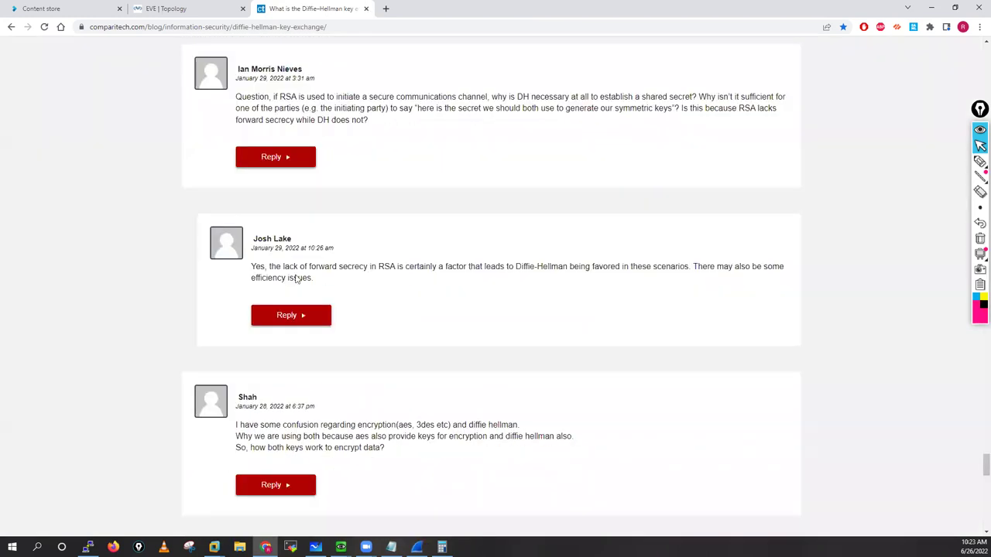
key(ctrl+w)
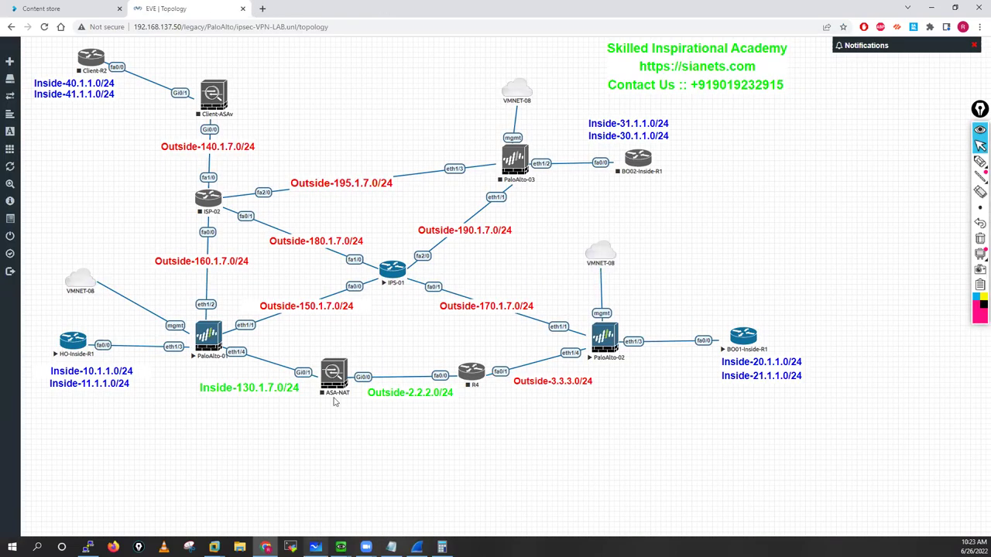
Step: Select frame 45 in Wireshark and collapse its Key Exchange, Nonce and NAT-D payloads
key(alt+Tab)
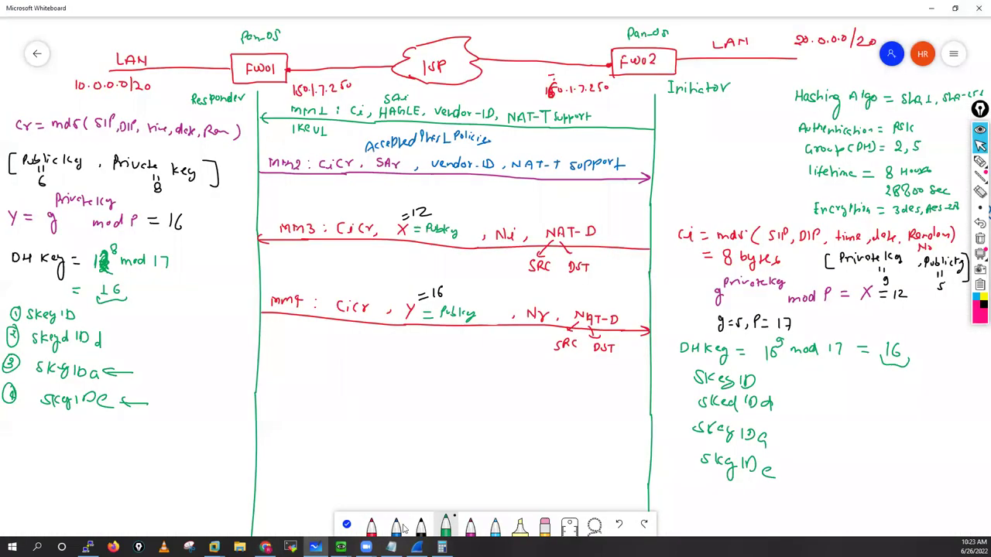
key(alt+Tab)
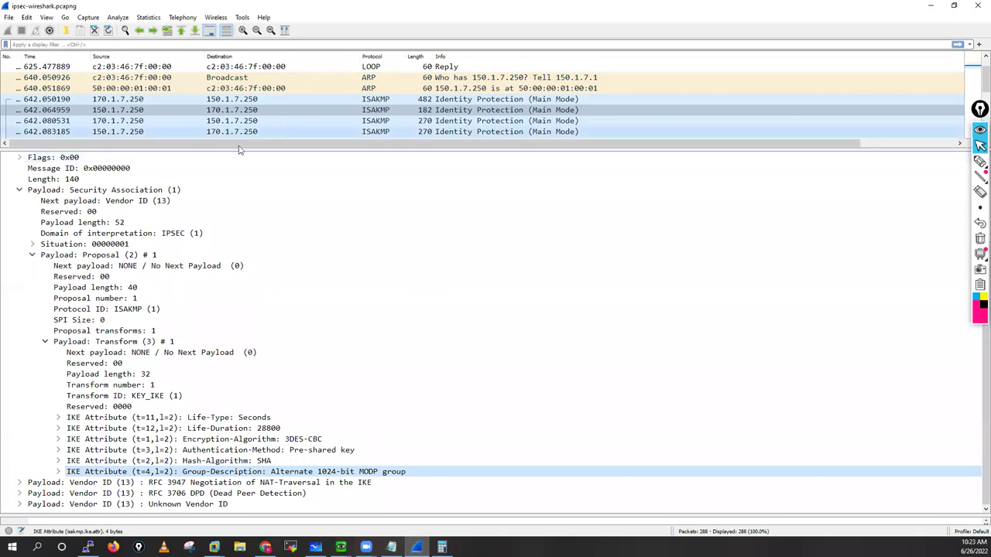
key(ctrl+Down)
click(8, 201)
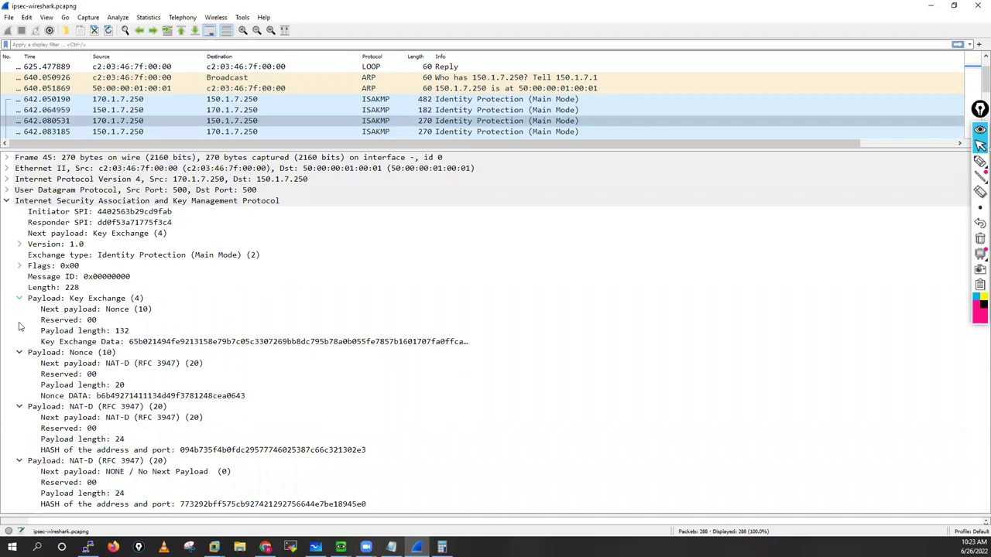
click(20, 298)
click(19, 309)
click(19, 320)
click(19, 319)
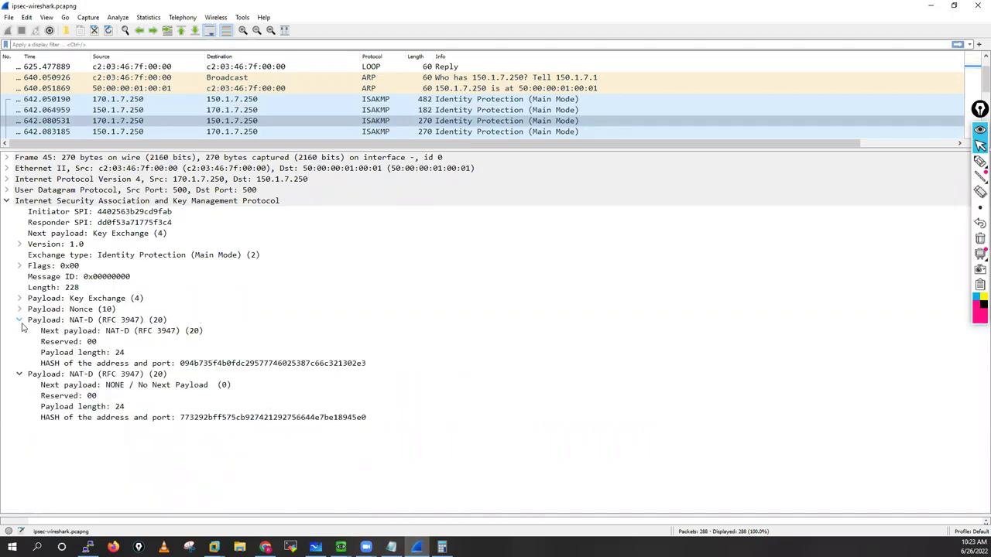
click(19, 319)
click(20, 330)
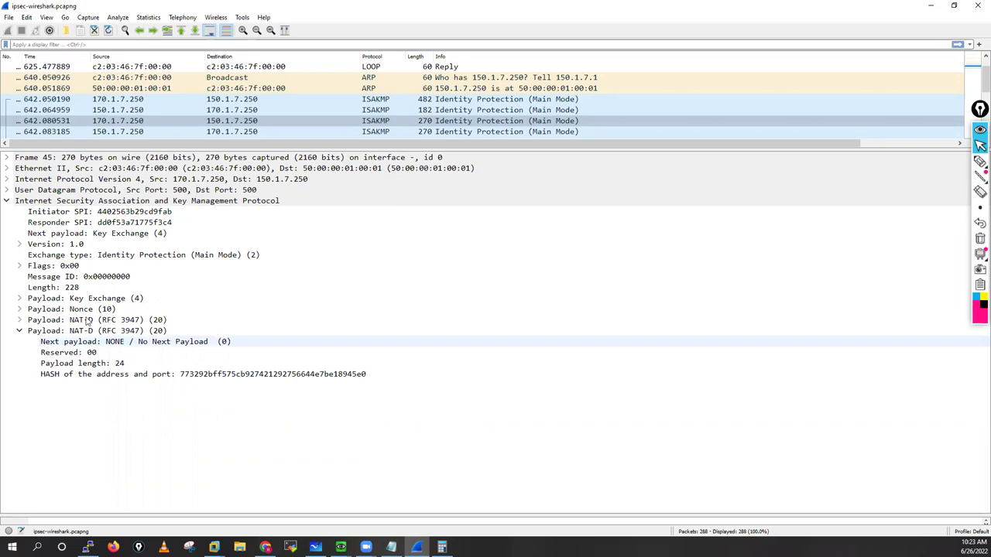
Step: Review frame 45's two NAT-D payloads, then expand Key Exchange and select its Key Exchange Data
click(94, 332)
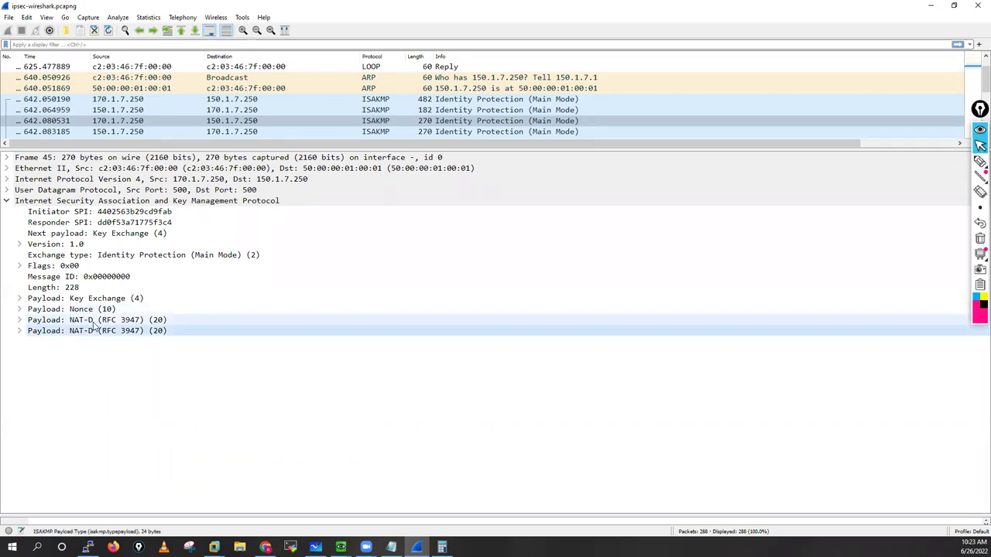
click(20, 320)
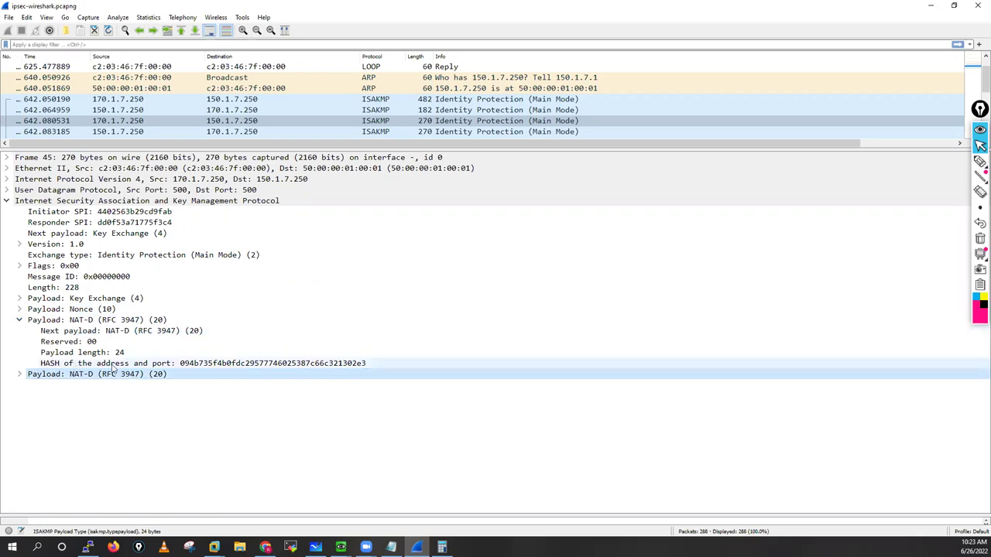
click(19, 320)
key(Right)
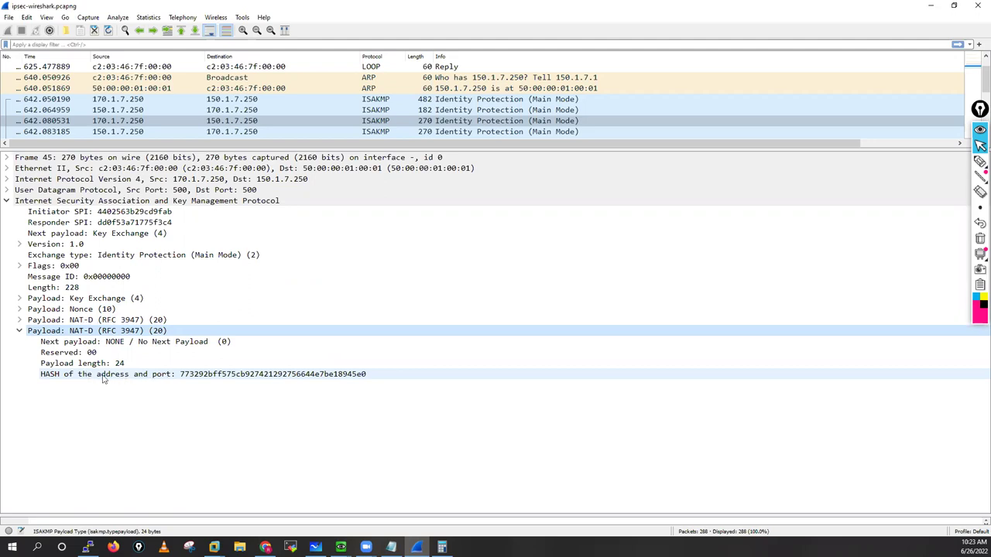
click(18, 332)
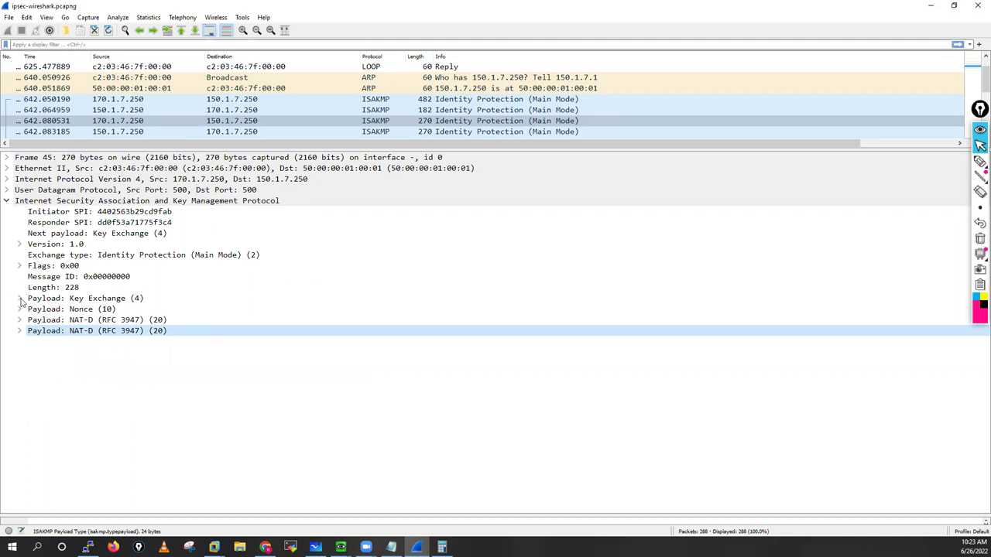
click(18, 299)
click(299, 346)
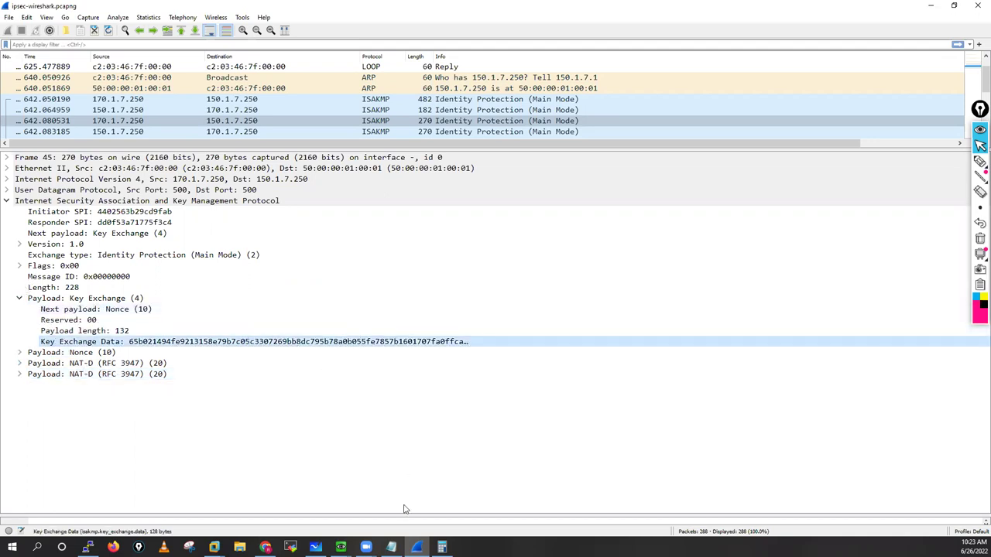
Step: Show frame 46 (packet 642.083185, the MM4 reply) and select its Key Exchange Data
key(alt+Tab)
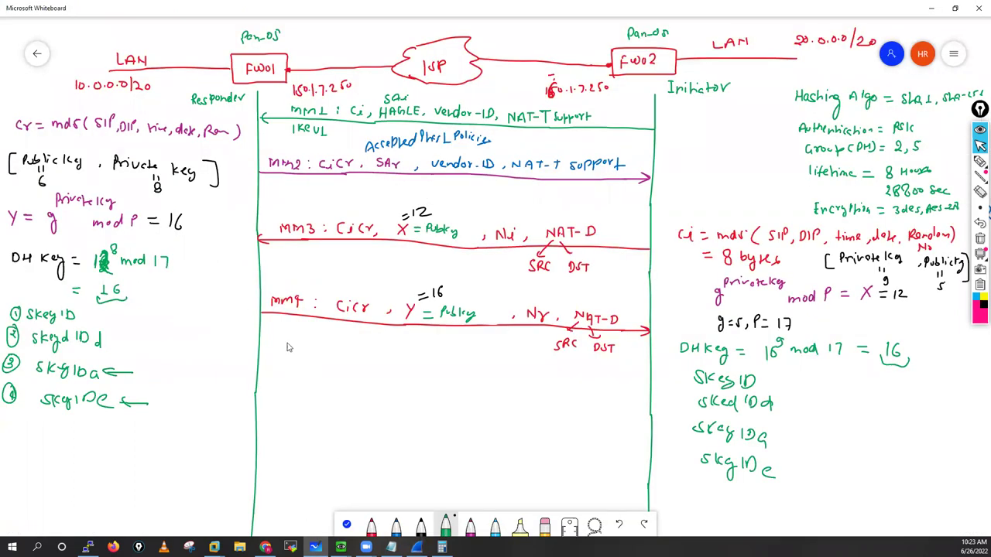
key(alt+Tab)
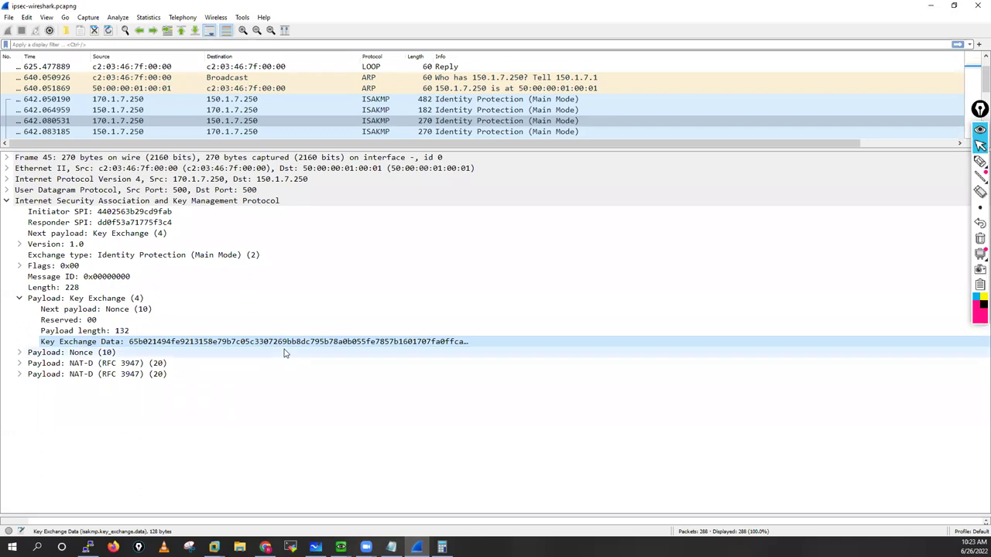
click(250, 131)
click(240, 346)
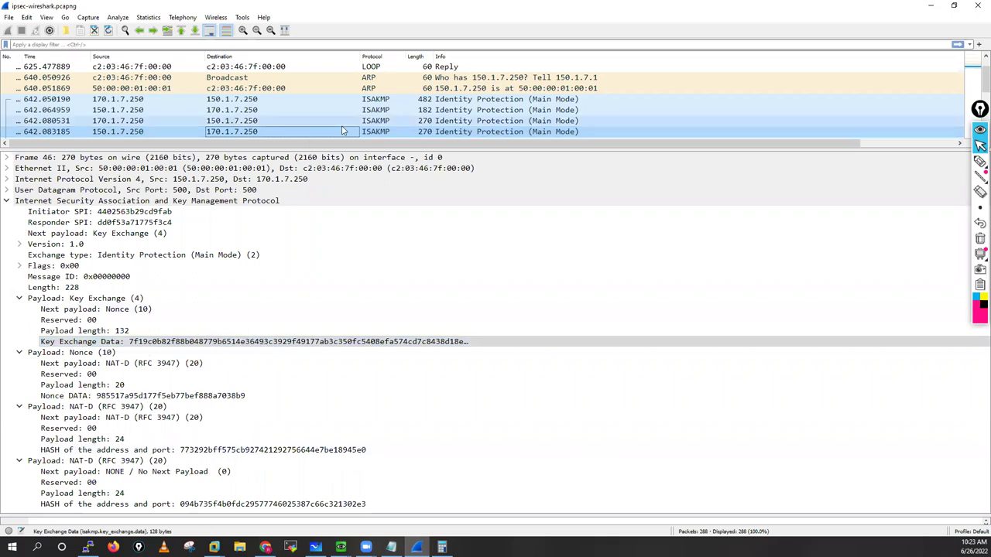
Step: Select frame 47 (packet 642.101332), expand its ISAKMP flags and inspect the 40-byte Encrypted Data
scroll(346, 128, down, 1)
scroll(433, 97, down, 1)
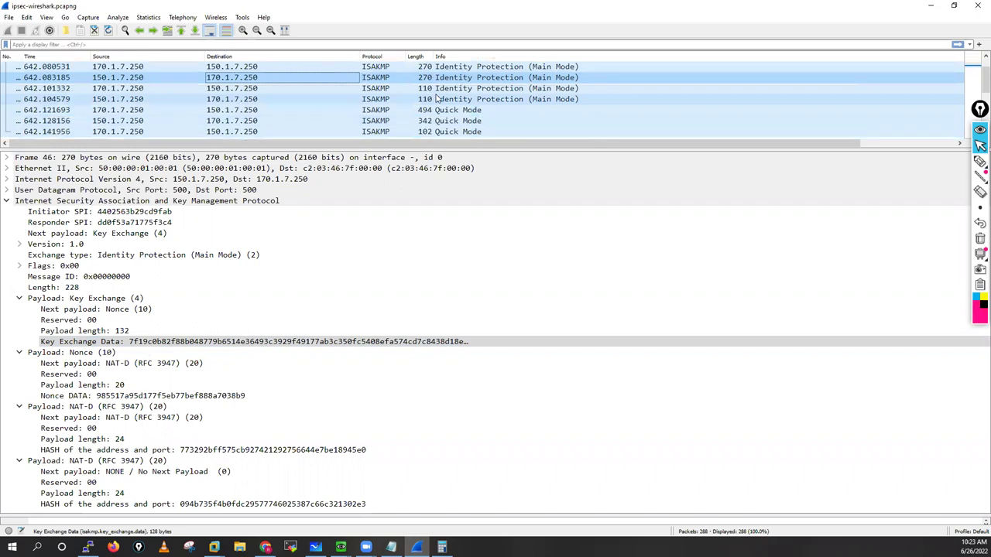
click(391, 88)
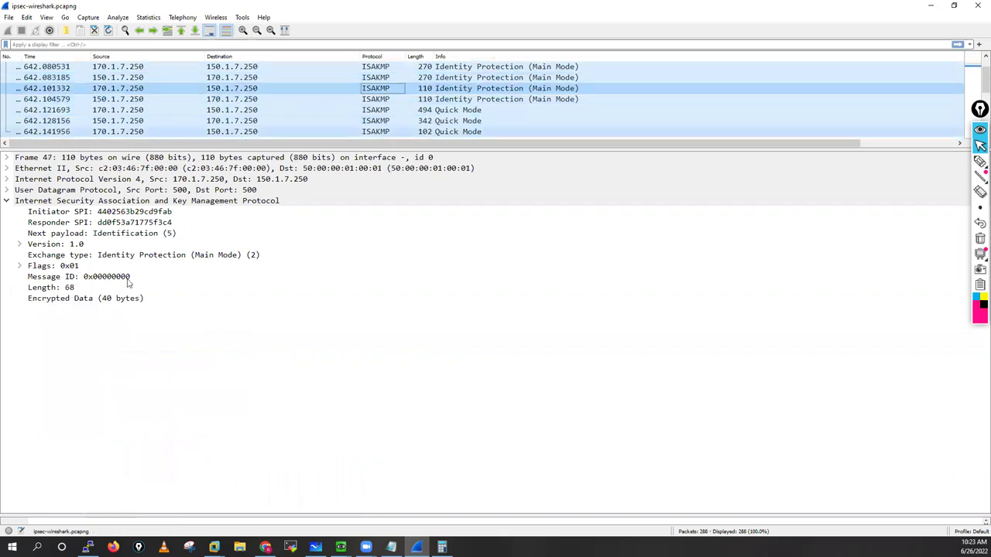
click(19, 266)
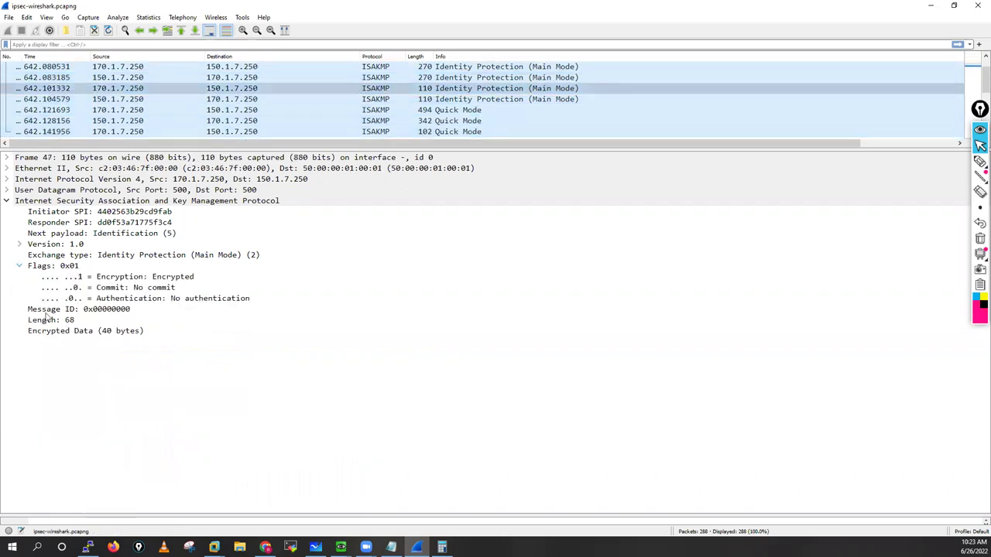
click(113, 333)
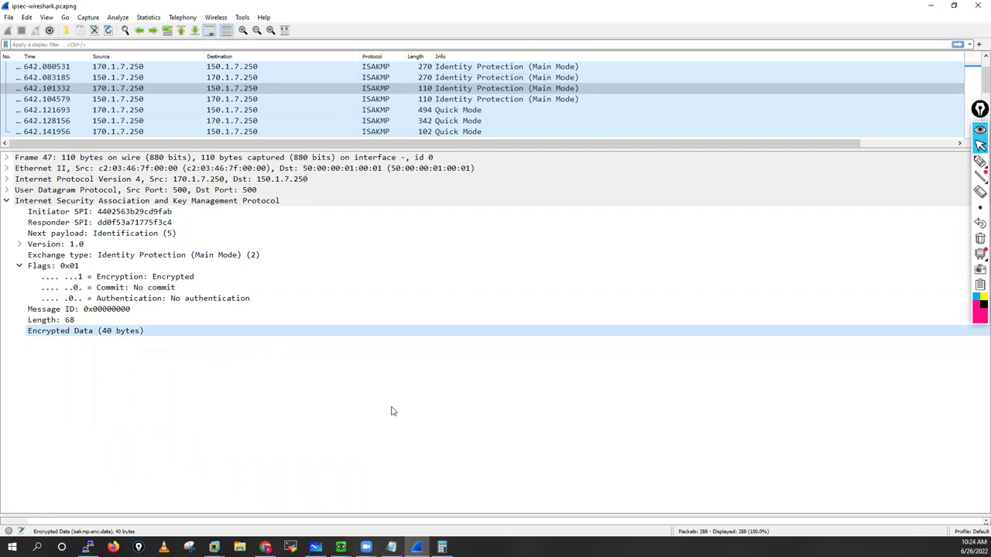
key(alt+Tab)
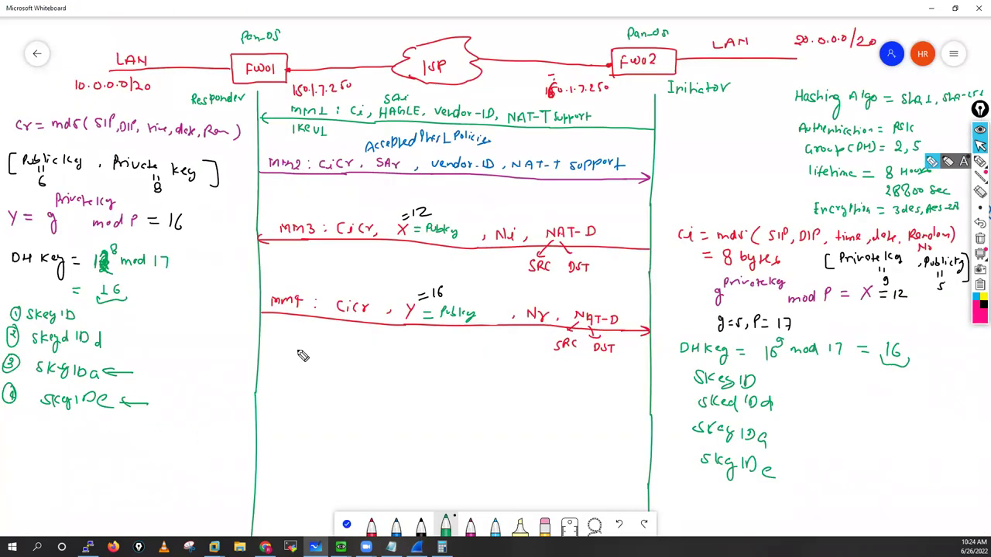
Step: Draw a blue arrow between the firewalls beneath MM4 and label it MM5
click(979, 148)
click(397, 528)
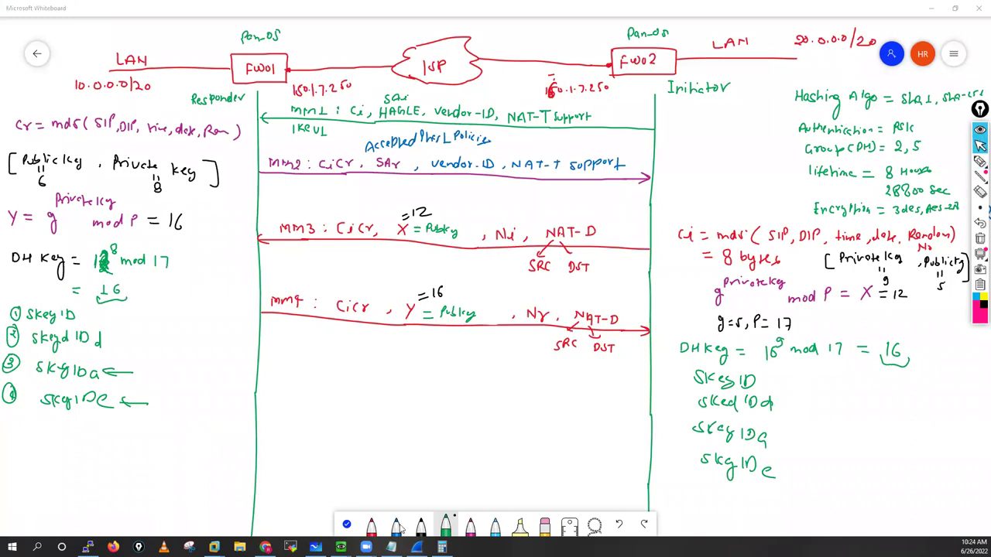
drag(258, 367, 648, 376)
mouse_move(305, 364)
mouse_down()
mouse_move(315, 358)
mouse_move(274, 373)
mouse_move(329, 358)
mouse_up()
click(333, 358)
Step: Draw a second blue arrow labelled MM6, and add colons after MM5 and MM6
drag(259, 422, 648, 432)
drag(284, 417, 309, 418)
click(353, 357)
click(353, 361)
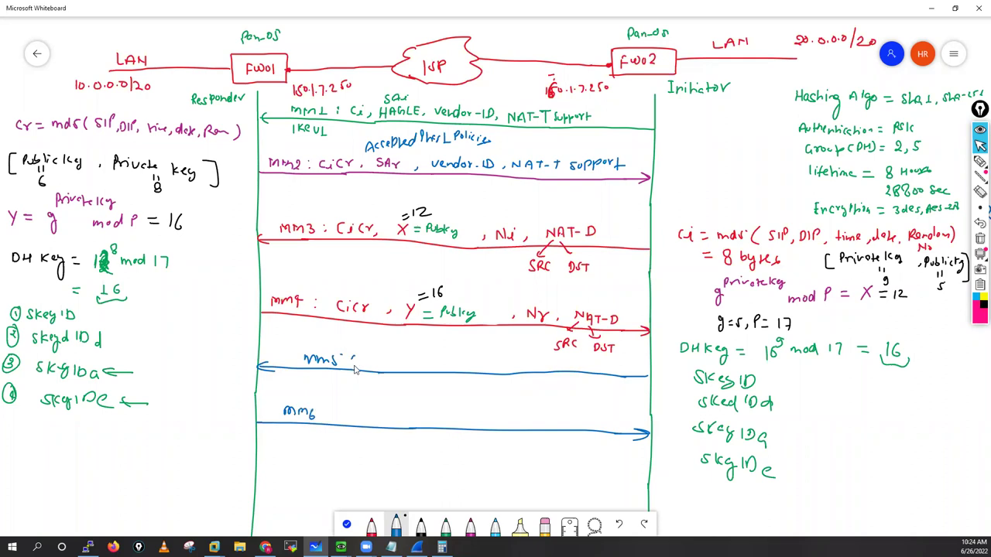
click(339, 410)
click(338, 417)
Step: Look up the MM5 fields CiCr, IDi and HASHi in the VPN-01 notes
key(alt+Tab)
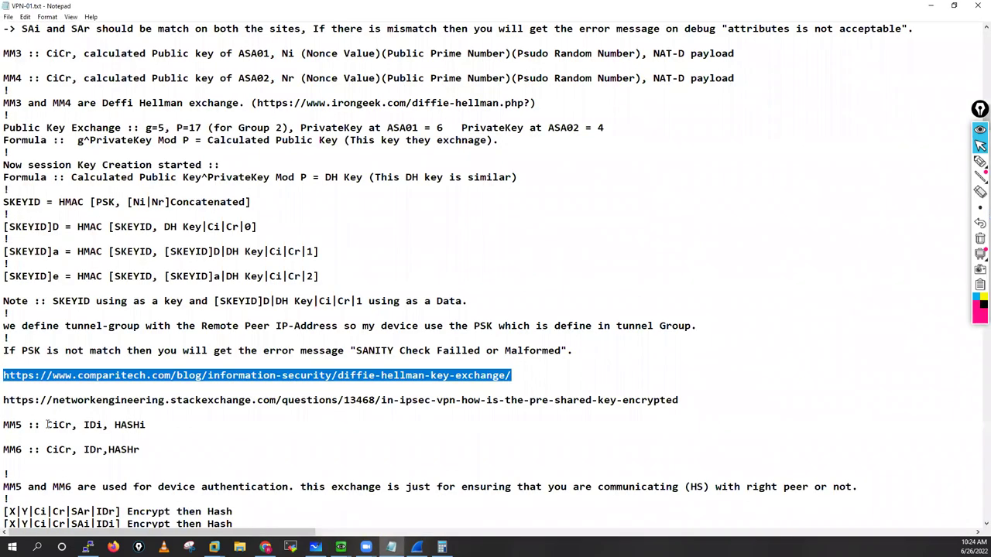
double_click(57, 425)
key(ctrl+Right)
key(ctrl+Right)
key(ctrl+shift+Right)
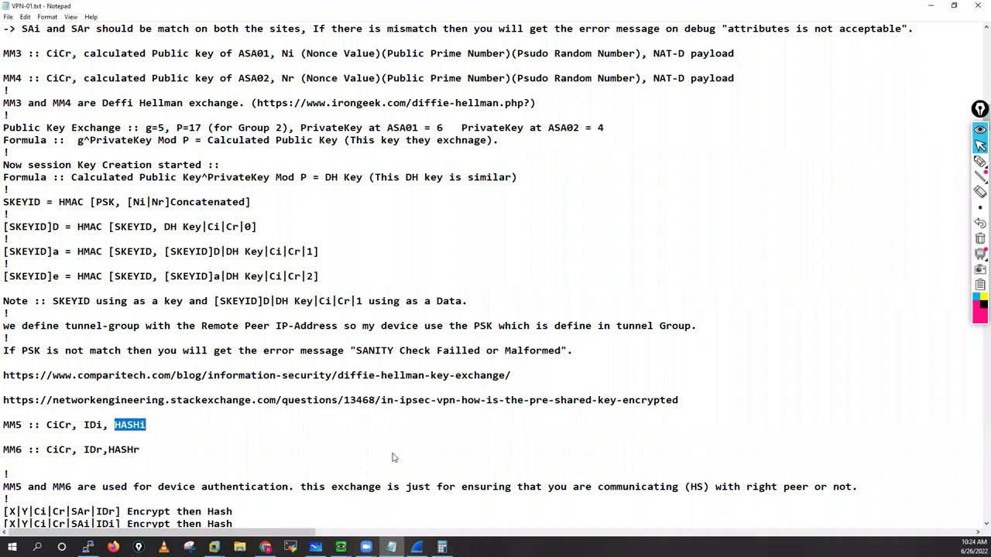
key(alt+Tab)
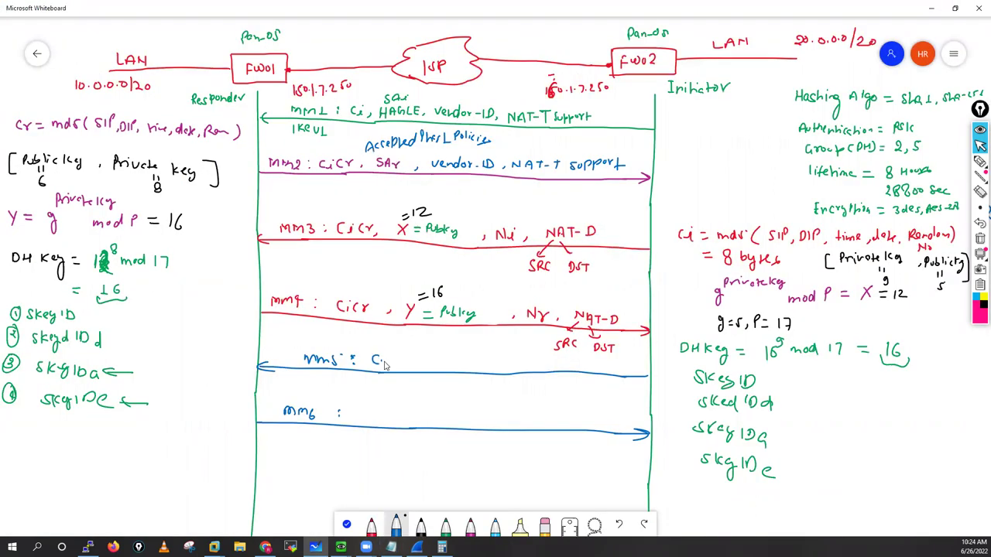
Step: Write 'CiCr, IDi, Hashi' on the MM5 arrow and the CiCr fields on the MM6 arrow
drag(382, 356, 391, 363)
drag(396, 360, 424, 368)
drag(429, 358, 431, 368)
drag(462, 367, 487, 369)
drag(491, 362, 514, 367)
mouse_move(359, 418)
mouse_down()
mouse_move(489, 419)
mouse_move(474, 422)
mouse_up()
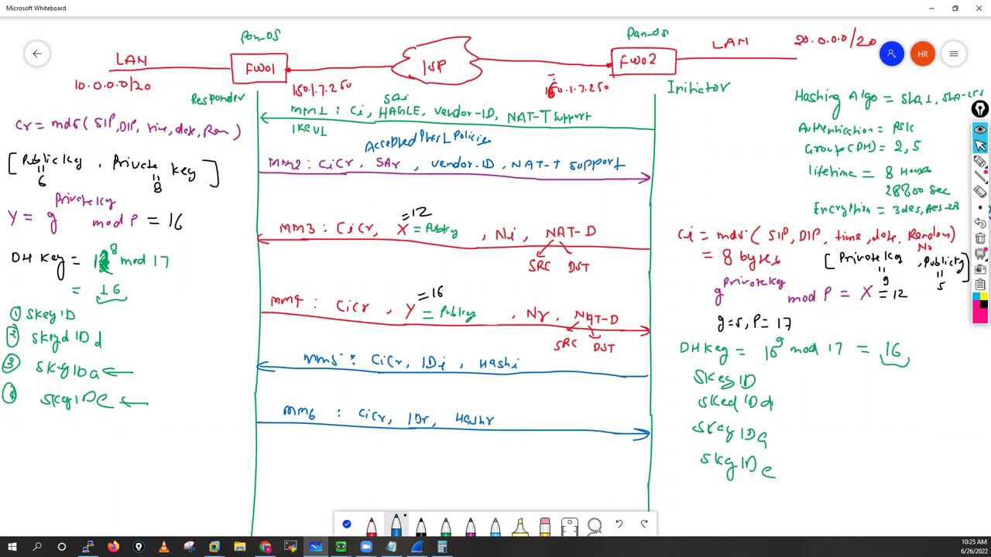
key(alt+Tab)
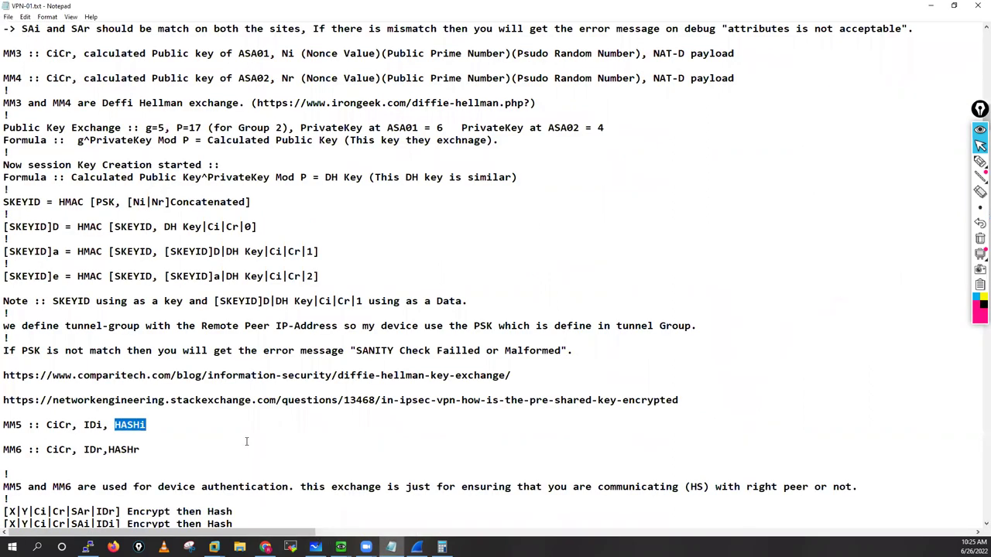
Step: Highlight the '[X|Y|Ci|Cr|SAr|IDr]' and '[X|Y|Ci|Cr|SAi|IDi] Encrypt then Hash' lines in VPN-01.txt
click(247, 441)
scroll(247, 442, down, 3)
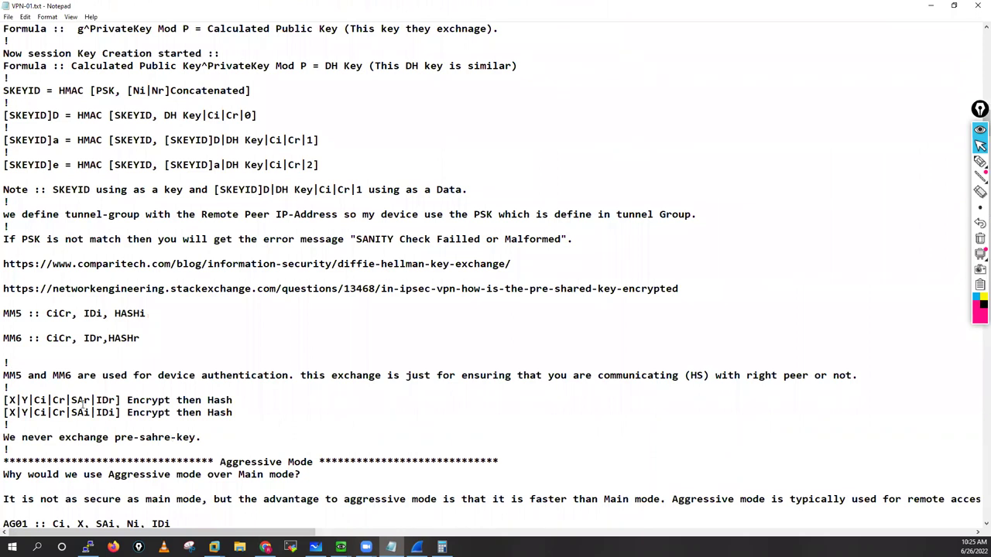
drag(6, 401, 120, 400)
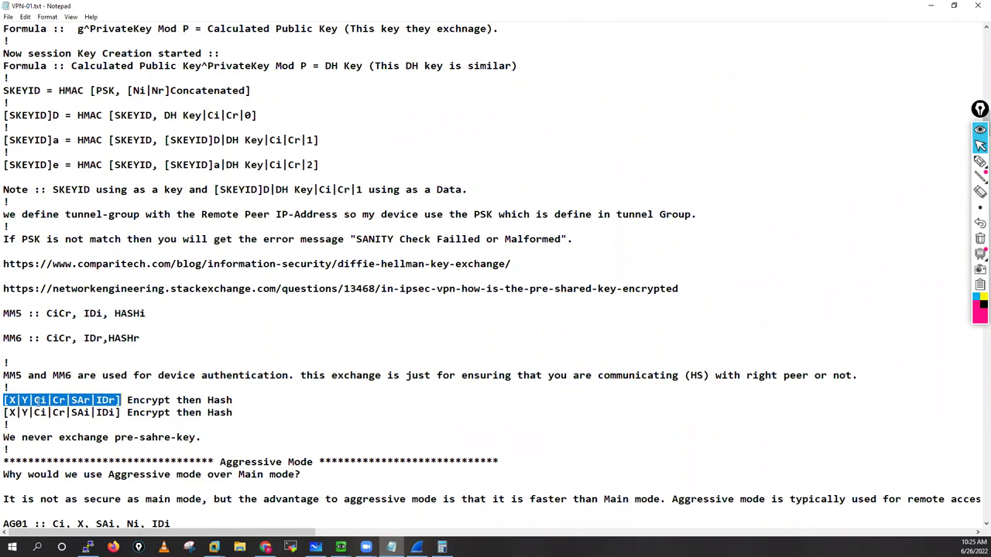
click(116, 412)
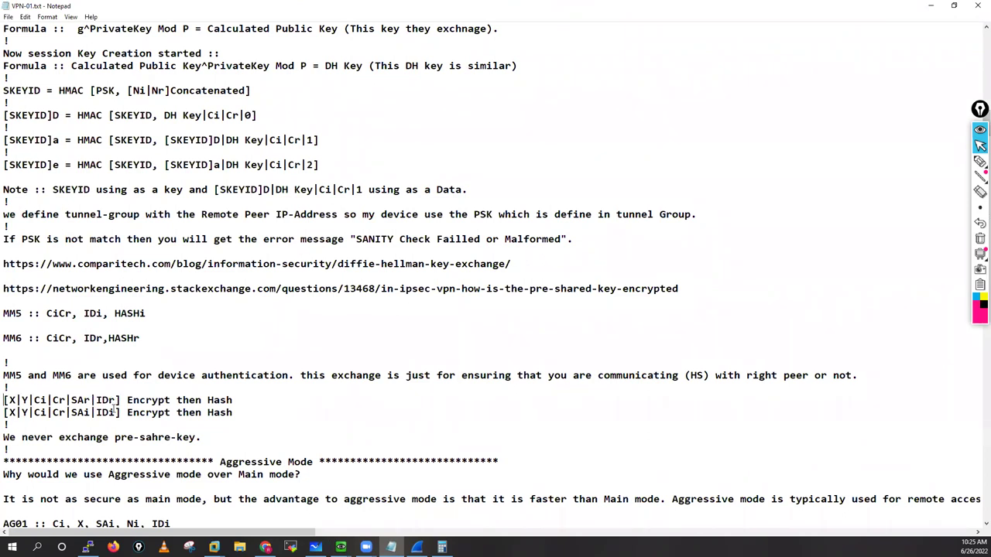
key(shift+Up)
key(shift+Home)
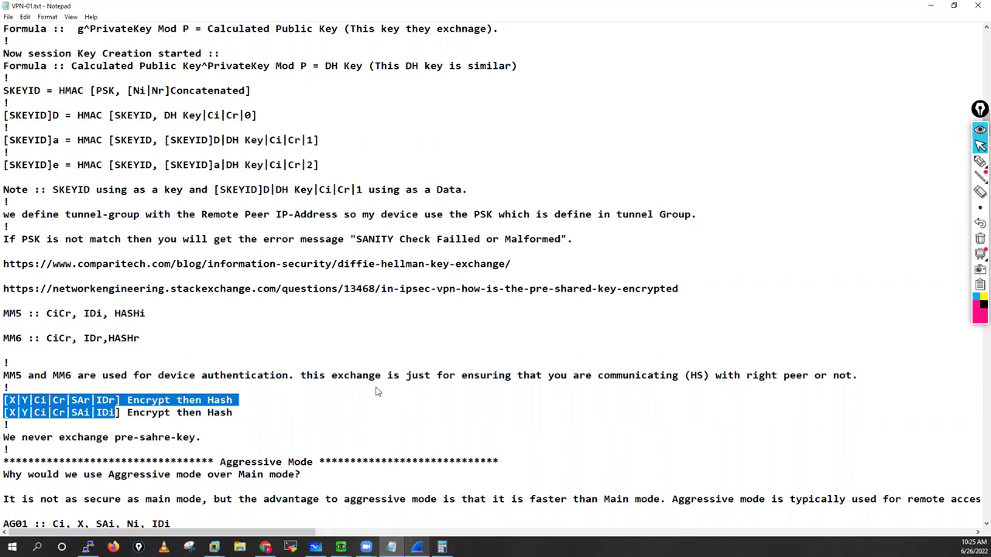
key(alt+Tab)
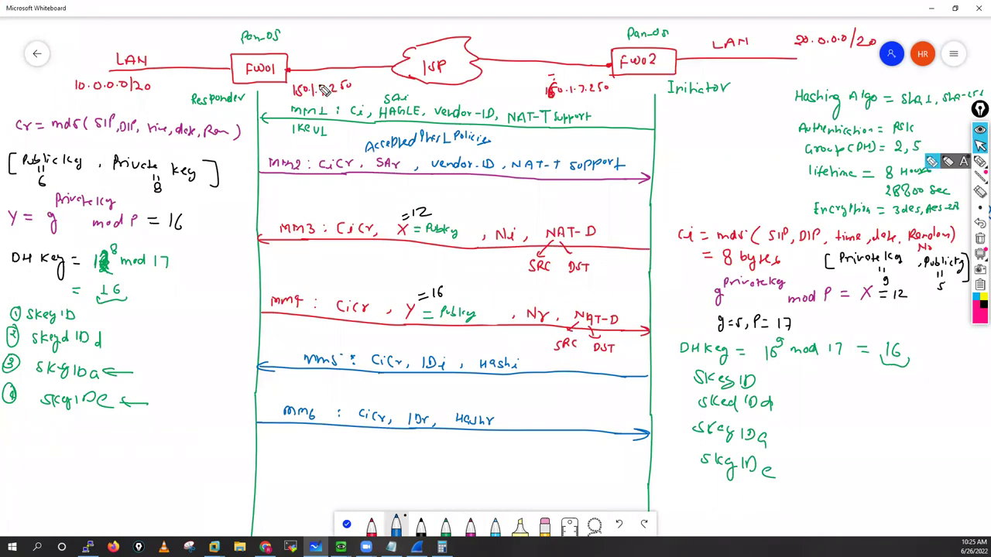
Step: Circle both 150.1.7.250 addresses, tick MM1's SA, and bracket MM5–MM6 labelled Authentication
mouse_move(291, 78)
mouse_down()
mouse_move(327, 76)
mouse_move(313, 77)
mouse_up()
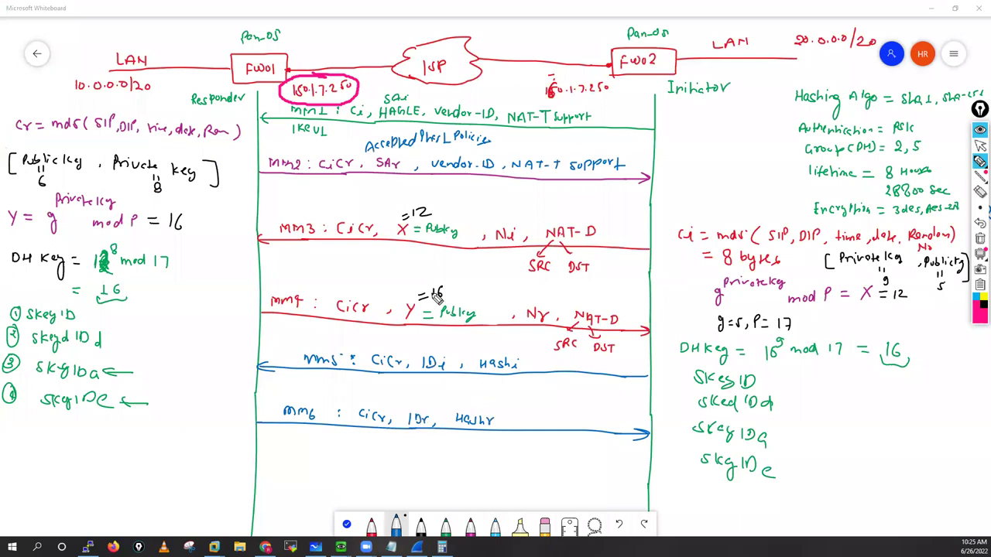
drag(602, 77, 605, 76)
drag(366, 91, 387, 85)
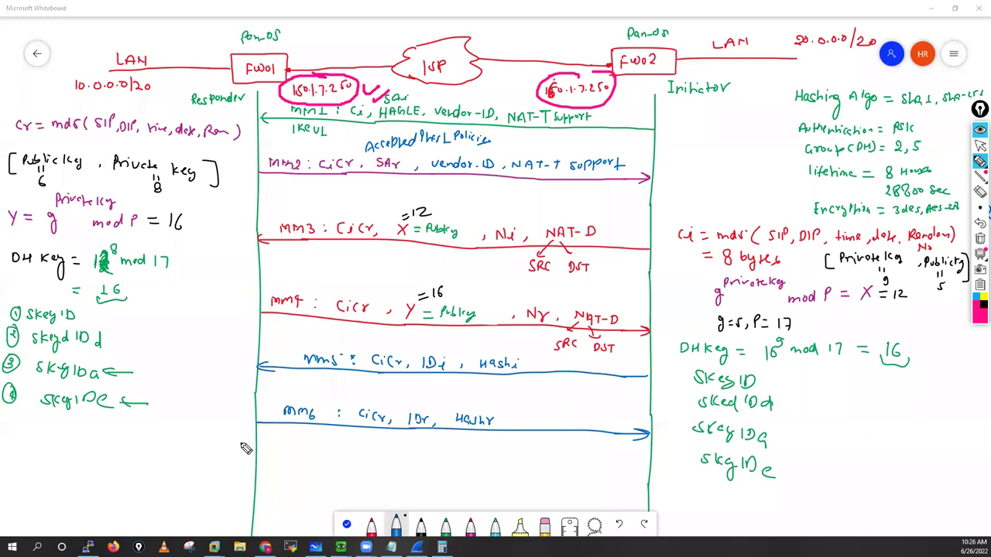
drag(649, 363, 663, 365)
mouse_move(154, 372)
mouse_down()
mouse_move(242, 351)
mouse_move(256, 366)
mouse_move(232, 341)
mouse_up()
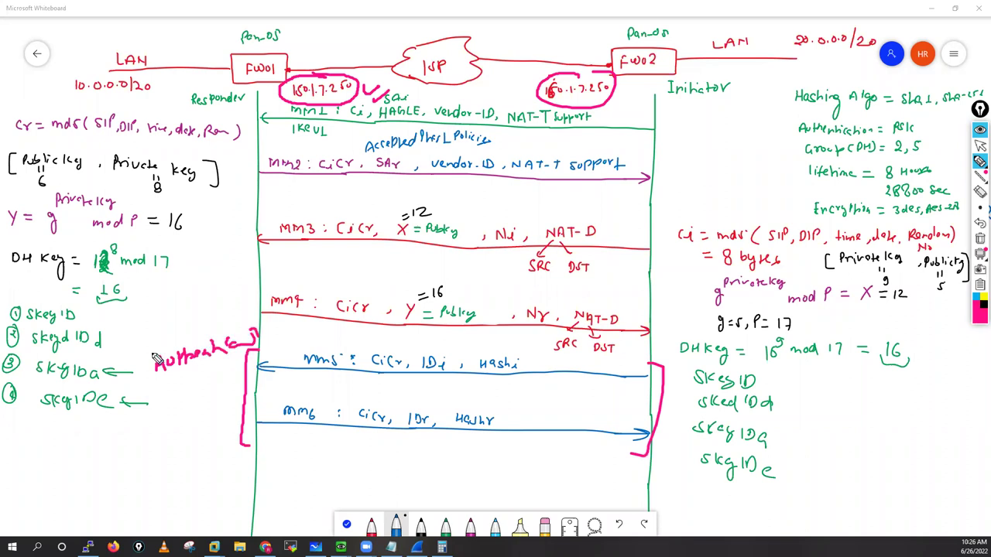
drag(153, 343, 144, 378)
Step: Circle and tick IDi and IDr, circle Skey IDa and Skey IDe, and retouch the MM6 colon
mouse_move(453, 373)
mouse_down()
mouse_move(429, 359)
mouse_move(455, 379)
mouse_move(443, 358)
mouse_up()
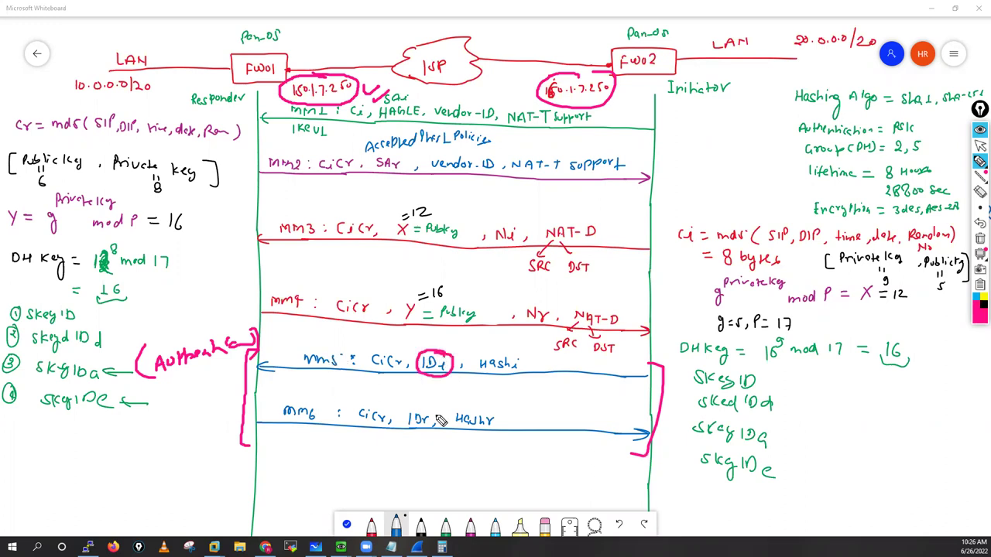
drag(424, 410, 431, 412)
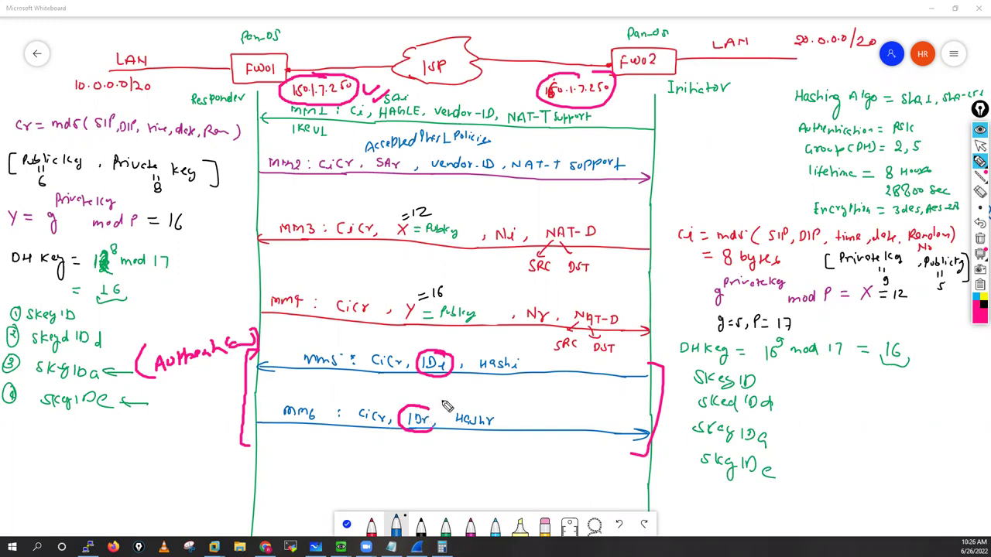
drag(456, 346, 474, 340)
drag(431, 400, 457, 395)
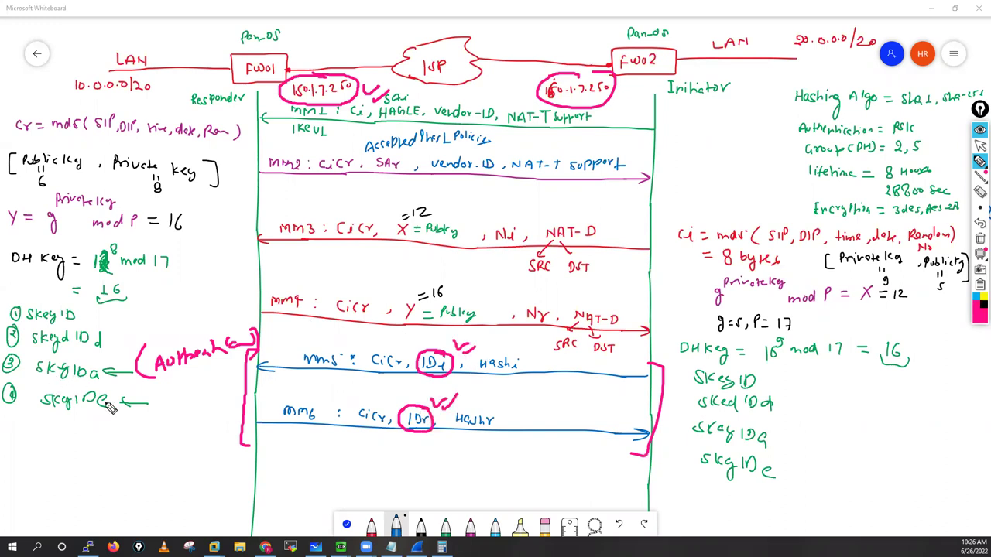
mouse_move(46, 402)
mouse_down()
mouse_move(60, 431)
mouse_move(138, 401)
mouse_up()
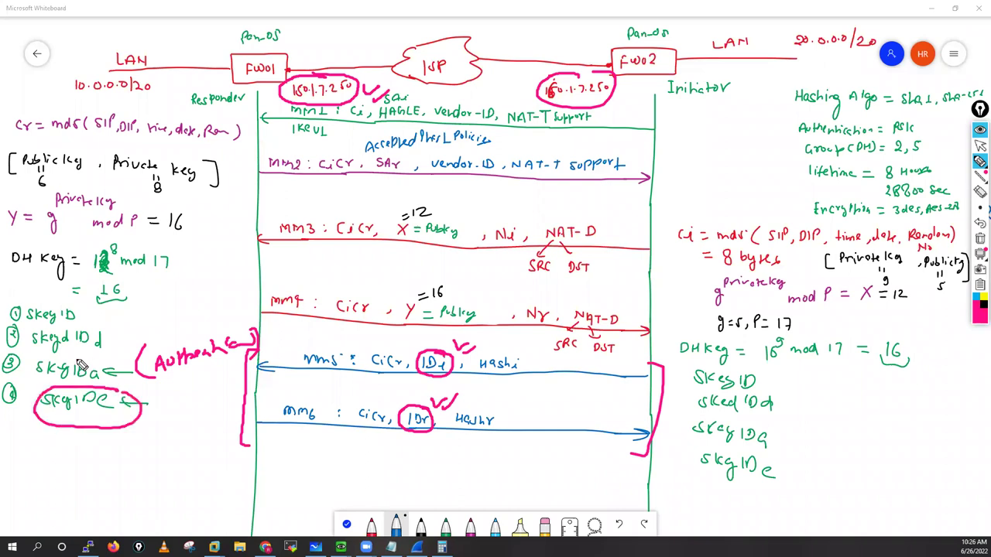
mouse_move(45, 361)
mouse_down()
mouse_move(36, 383)
mouse_move(106, 389)
mouse_move(76, 357)
mouse_move(97, 384)
mouse_up()
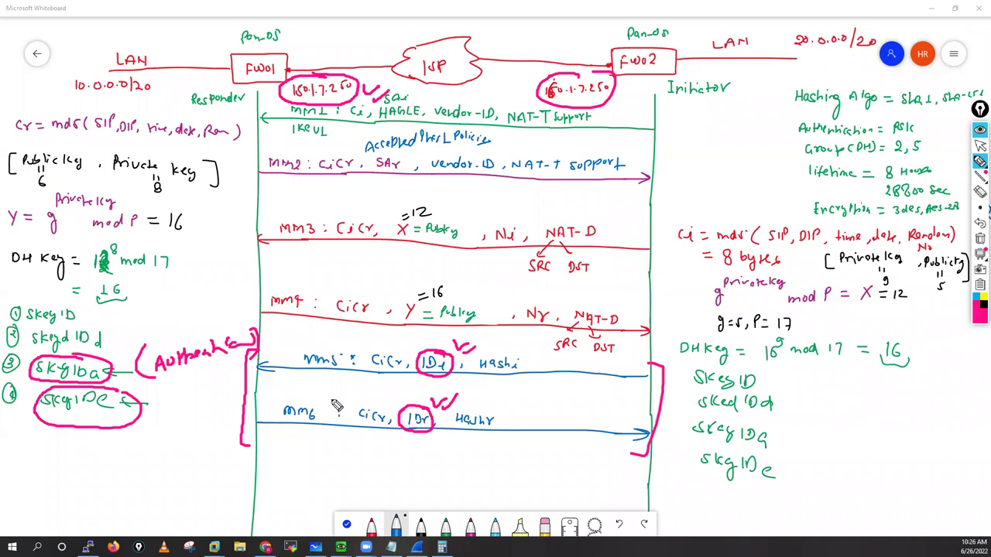
click(338, 410)
click(338, 415)
Step: Write 'Phase 1, ISAKMP' in pink with an arrow below the MM6 exchange
mouse_move(253, 466)
mouse_down()
mouse_move(225, 472)
mouse_move(252, 482)
mouse_move(280, 474)
mouse_up()
drag(279, 459, 305, 467)
drag(309, 457, 318, 470)
drag(334, 455, 328, 468)
drag(346, 452, 347, 464)
drag(347, 464, 358, 462)
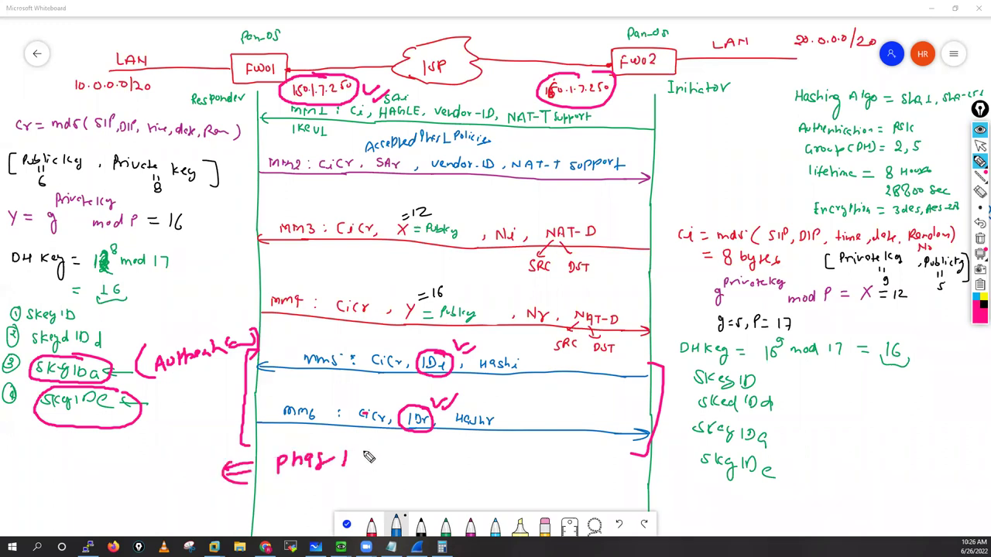
mouse_move(378, 463)
mouse_down()
mouse_move(377, 471)
mouse_move(427, 468)
mouse_up()
drag(441, 470, 467, 468)
drag(474, 470, 484, 469)
drag(488, 467, 512, 464)
Step: Add 'SA', 'Bidirectional' and '(IKEv1)', then clear all the pink annotations
drag(528, 466, 540, 455)
drag(484, 491, 486, 501)
mouse_move(509, 488)
mouse_down()
mouse_move(508, 499)
mouse_move(518, 497)
mouse_up()
mouse_move(533, 486)
mouse_down()
mouse_move(534, 498)
mouse_move(535, 481)
mouse_move(573, 499)
mouse_move(620, 486)
mouse_move(588, 495)
mouse_up()
drag(595, 489, 607, 495)
drag(612, 477, 614, 496)
drag(620, 477, 623, 496)
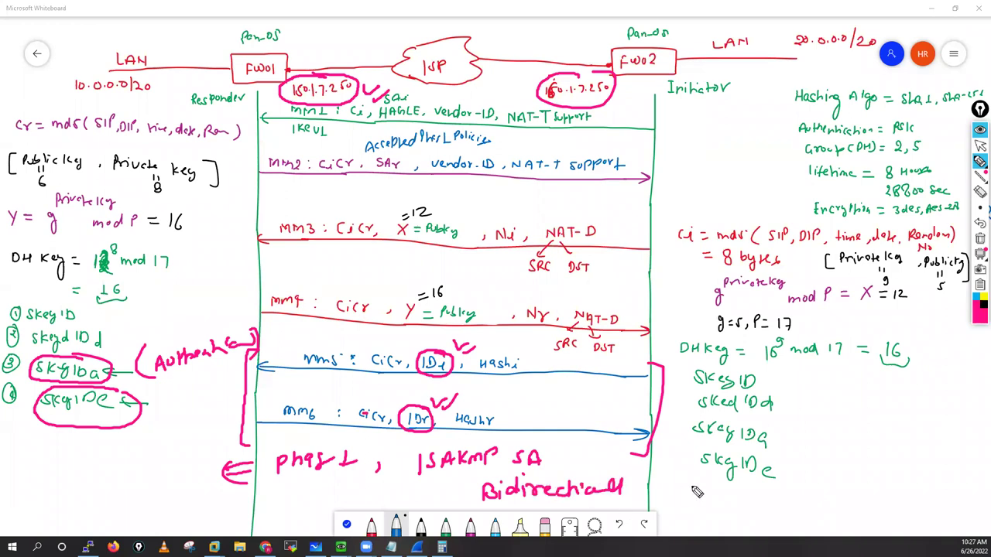
drag(684, 488, 765, 511)
drag(684, 479, 681, 516)
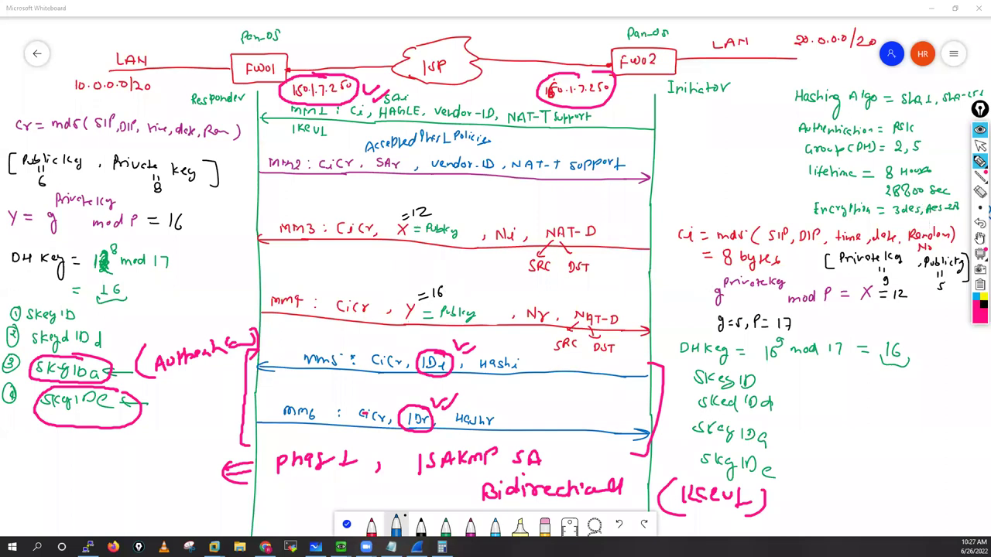
click(980, 149)
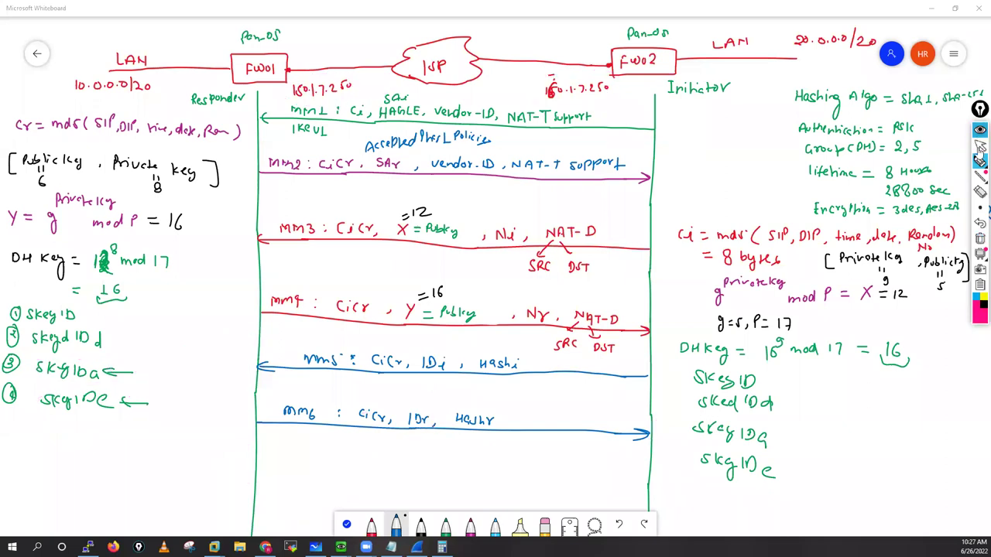
Step: Exit screen annotation and bring up the EVE-NG ipsec-VPN-LAB topology
click(980, 146)
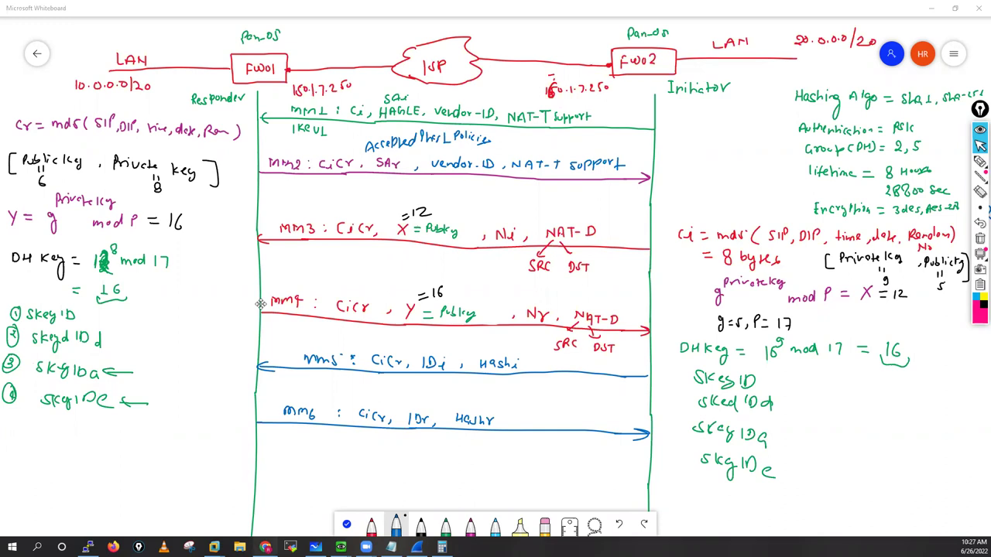
key(alt+Tab)
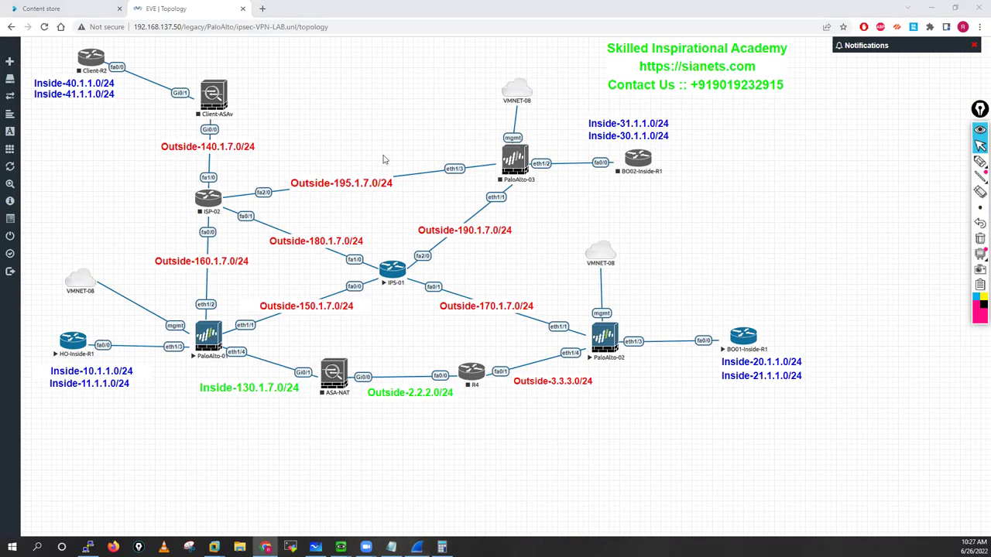
key(alt+Tab)
Step: Step through the Main Mode and Quick Mode ISAKMP packets, including the 342-byte one
click(422, 99)
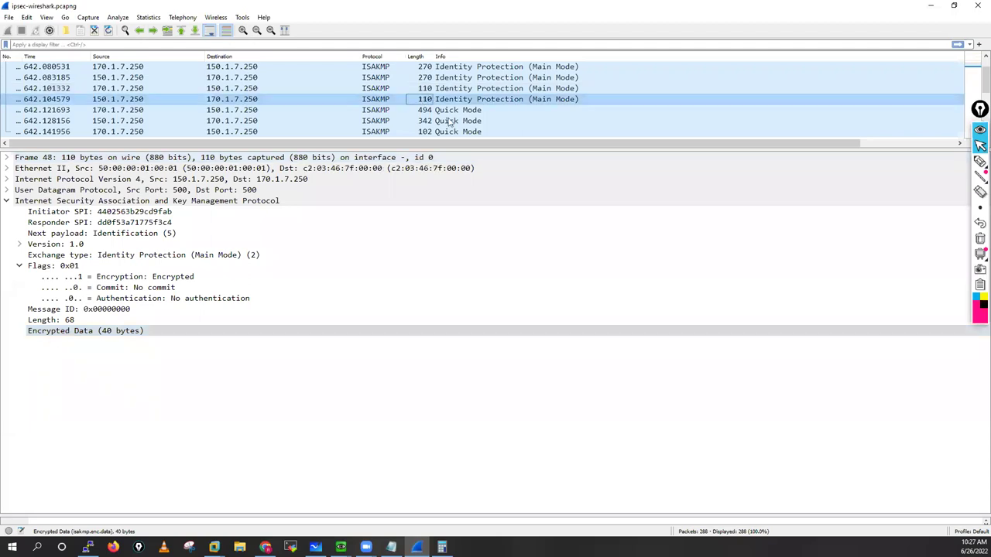
key(Down)
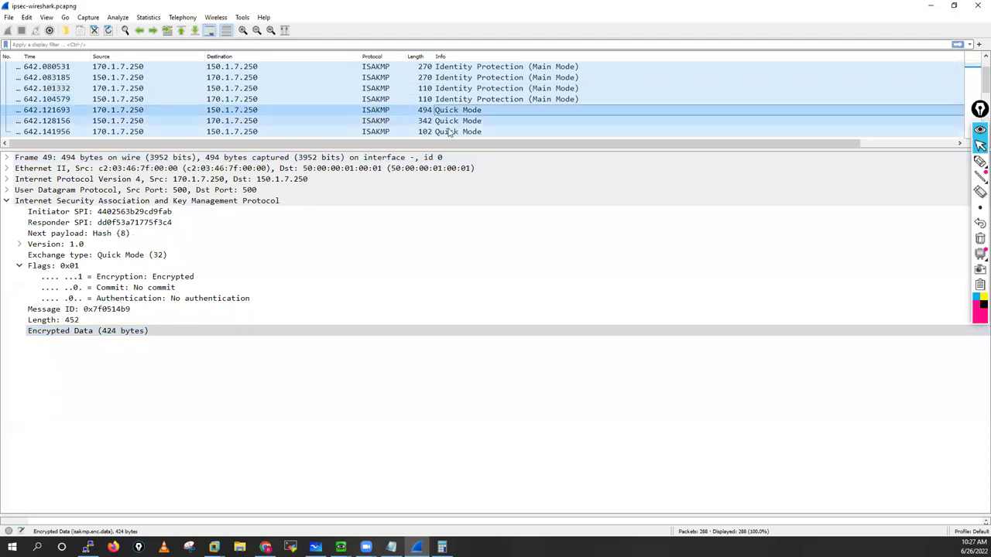
key(Down)
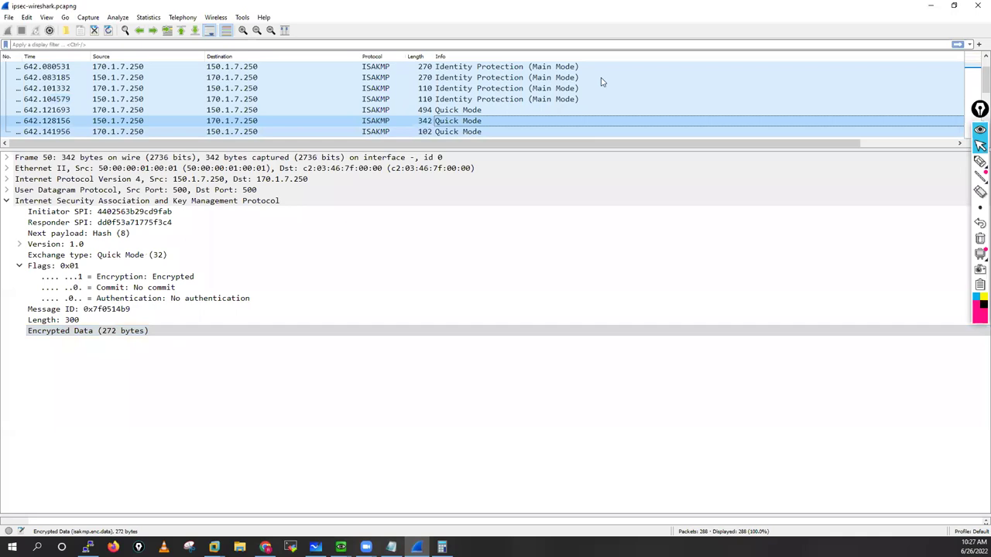
key(Down)
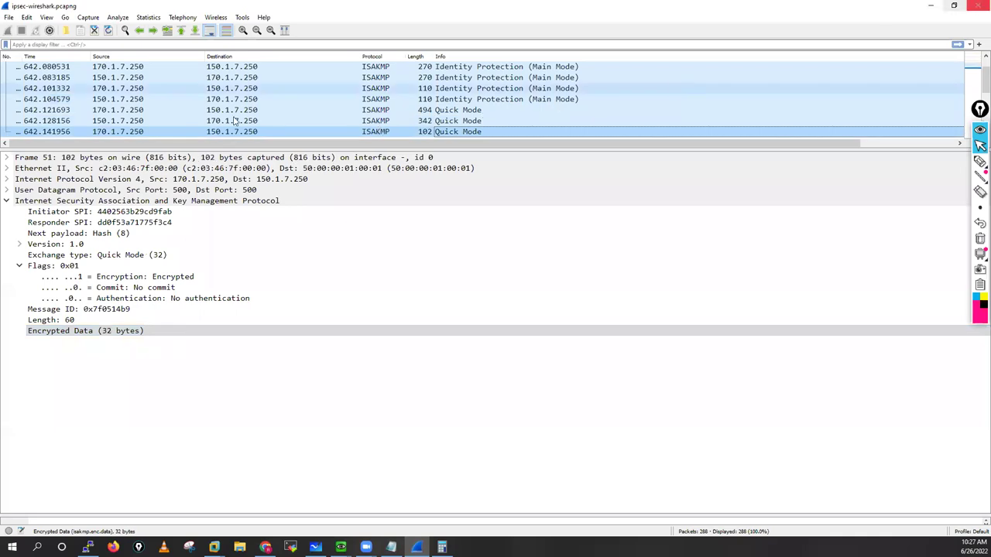
click(250, 121)
click(256, 132)
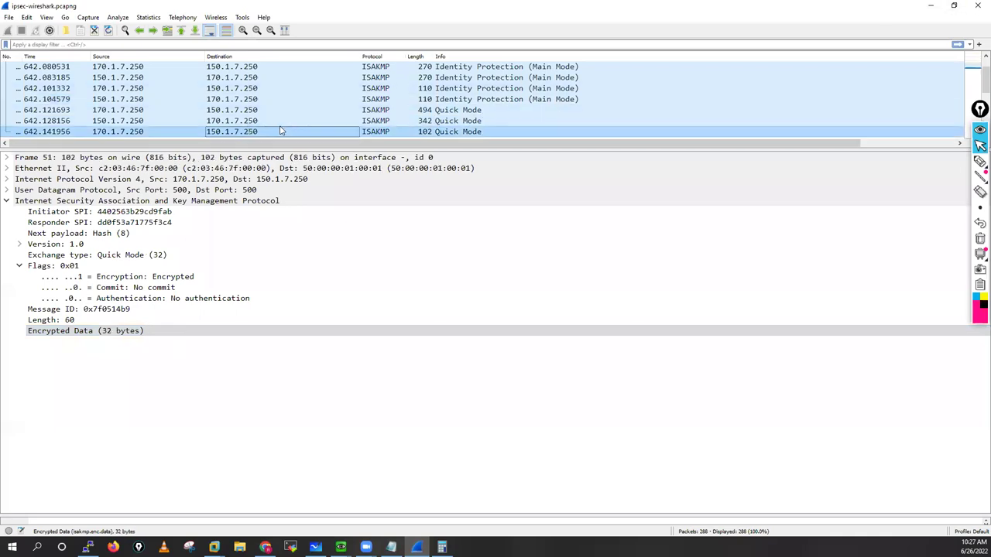
Step: Inspect the ESP packets' SPI and sequence numbers in the Encapsulating Security Payload details
scroll(299, 116, down, 3)
click(262, 90)
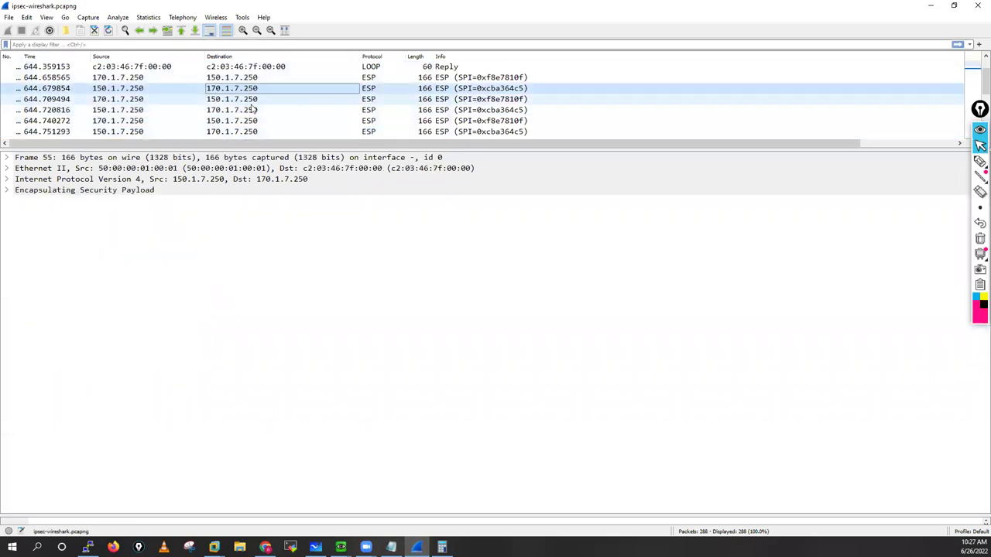
click(238, 111)
click(7, 190)
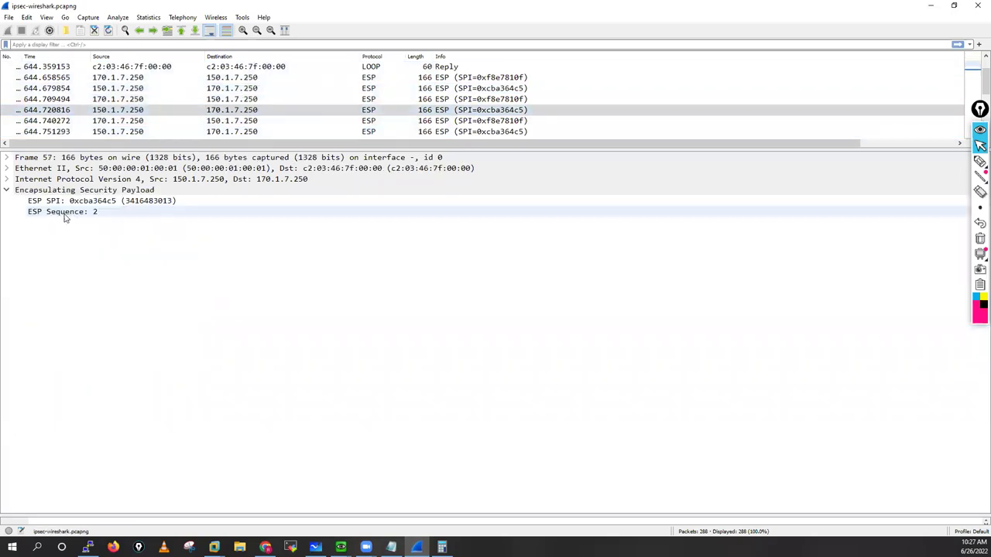
click(244, 123)
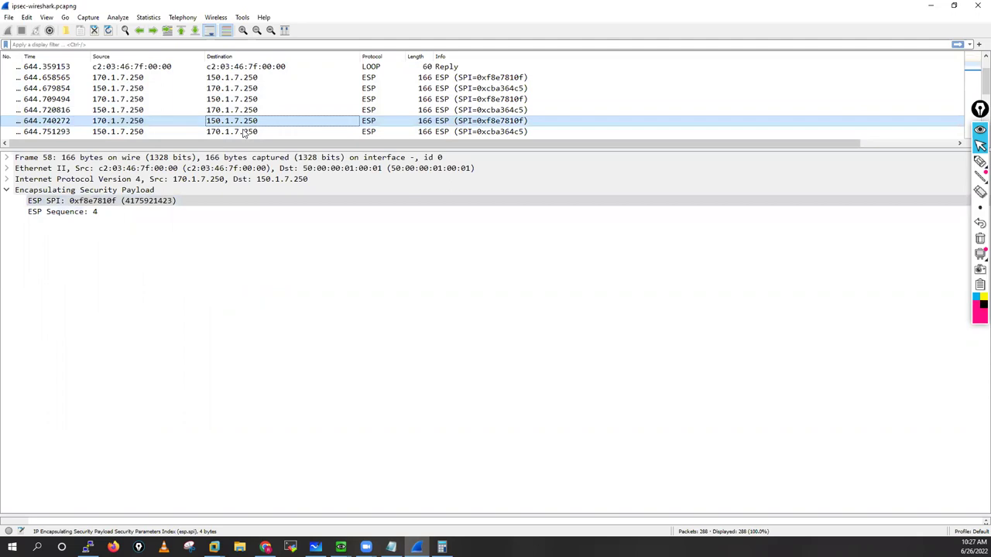
click(354, 131)
scroll(354, 132, down, 2)
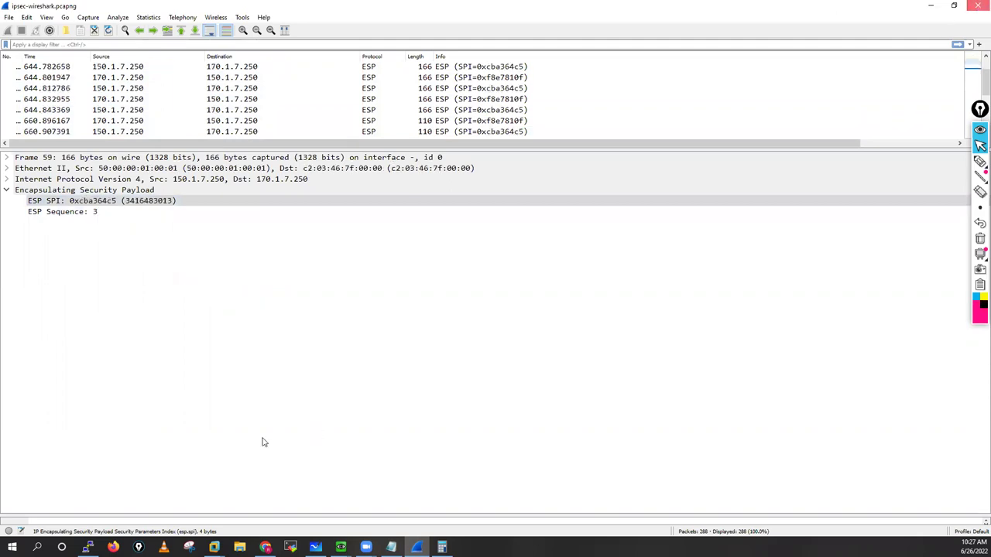
key(alt+Tab)
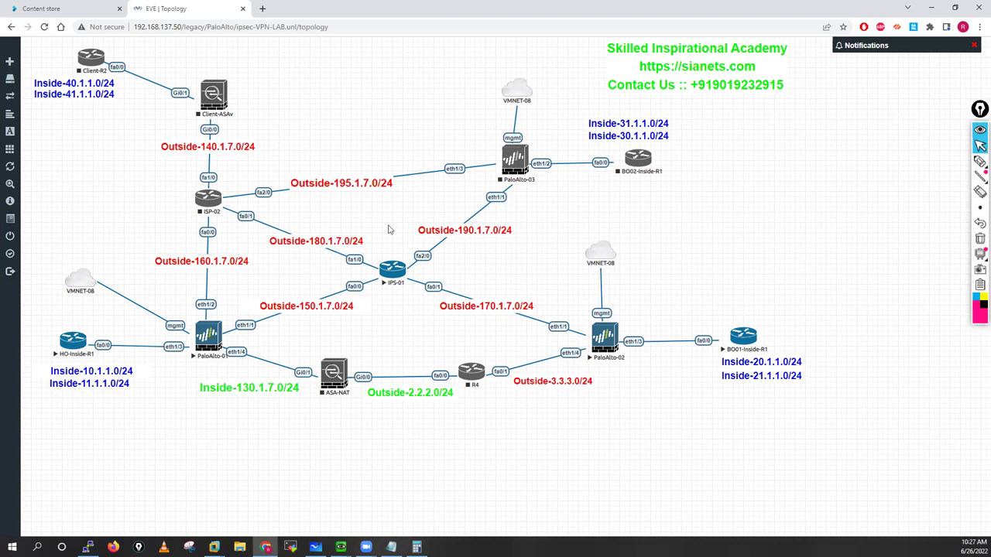
Step: Open SecureCRT consoles to the IPS-01 and HO-Inside-R1 routers from EVE-NG
drag(386, 277, 494, 103)
key(Escape)
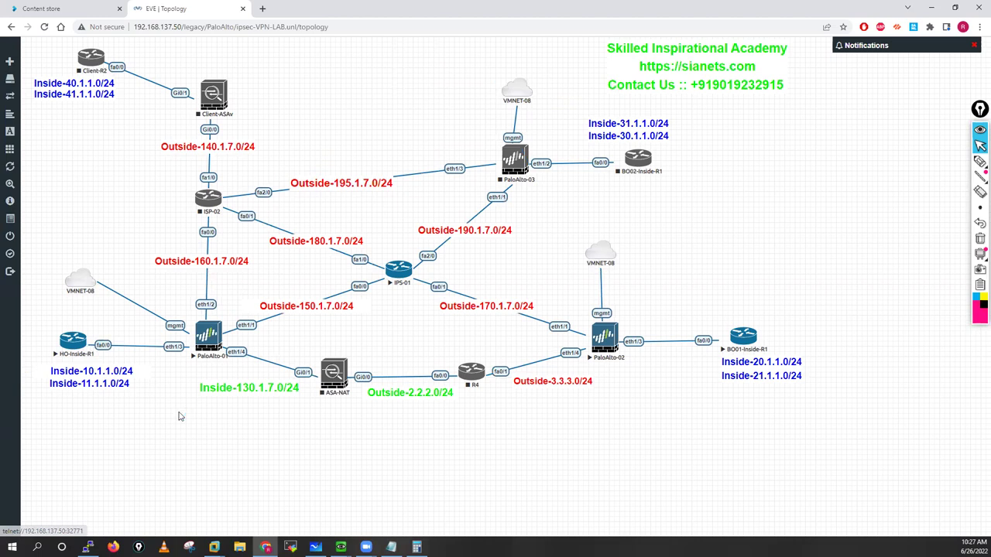
click(72, 345)
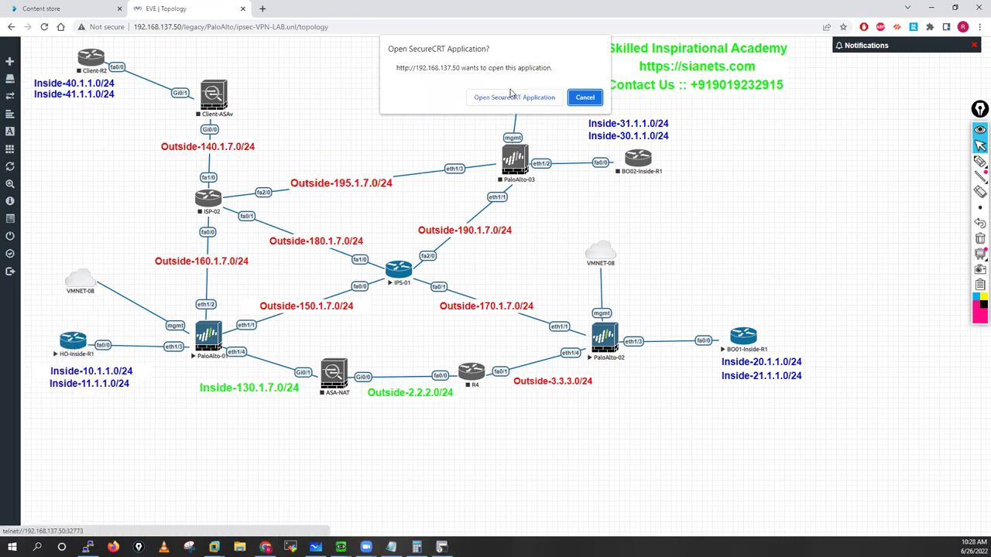
click(498, 98)
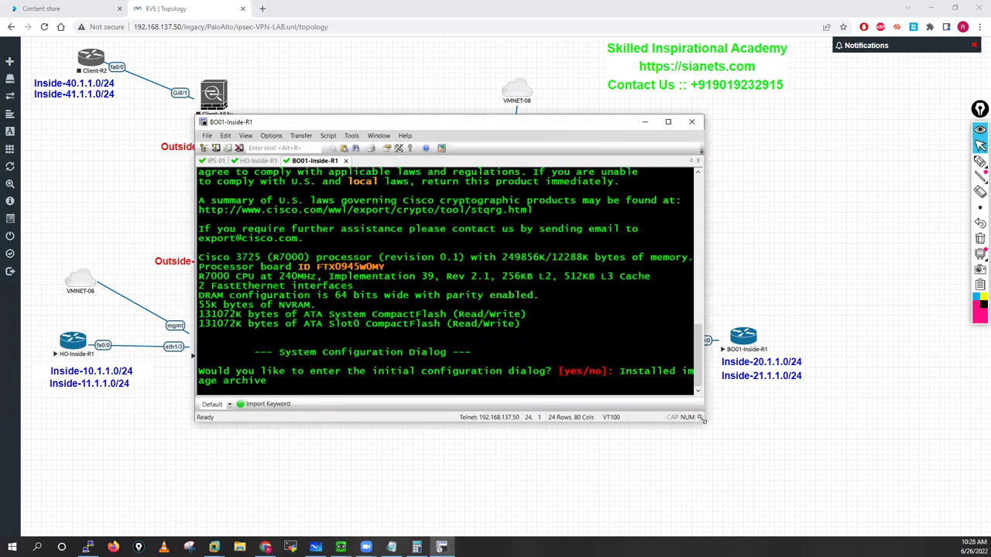
drag(703, 419, 808, 462)
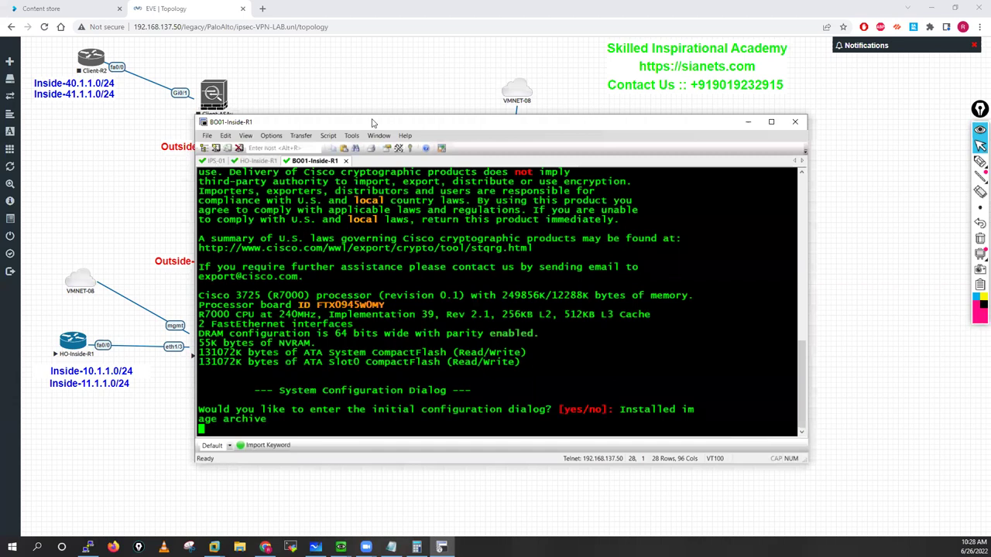
Step: Answer 'no' to the initial configuration dialog on IPS-01
key(ctrl+Tab)
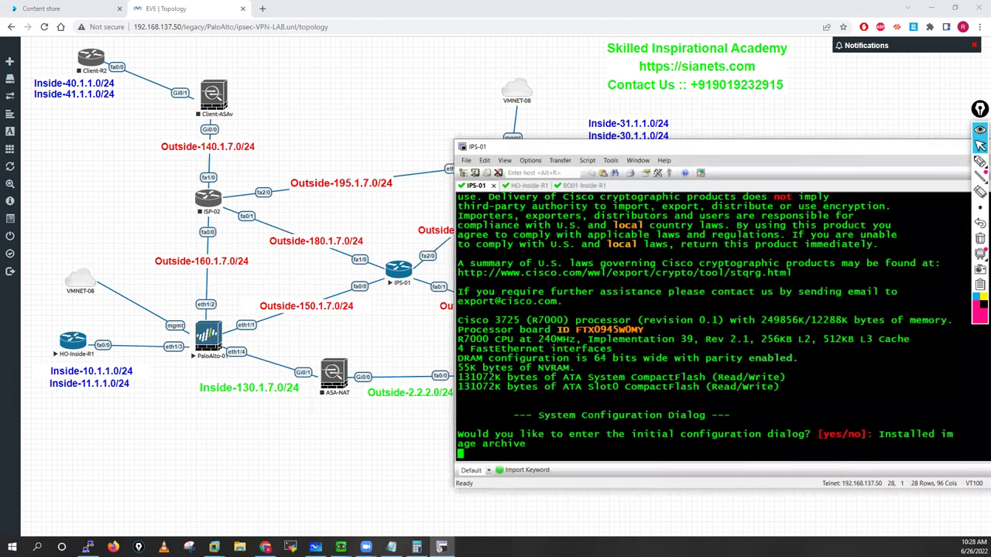
key(Return)
key(Return)
key(Return)
key(Return)
key(Return)
key(Return)
key(Return)
text(no)
key(Return)
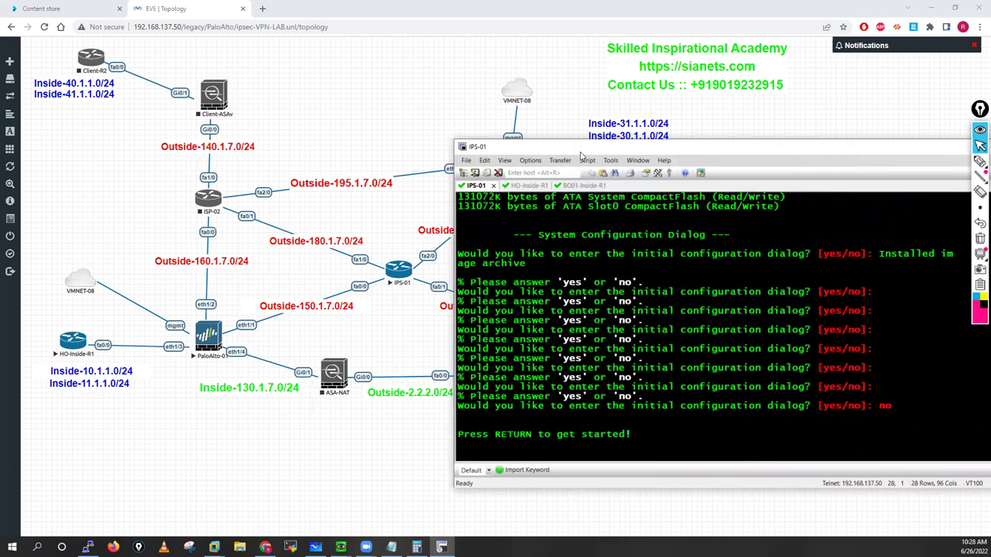
drag(534, 145, 510, 120)
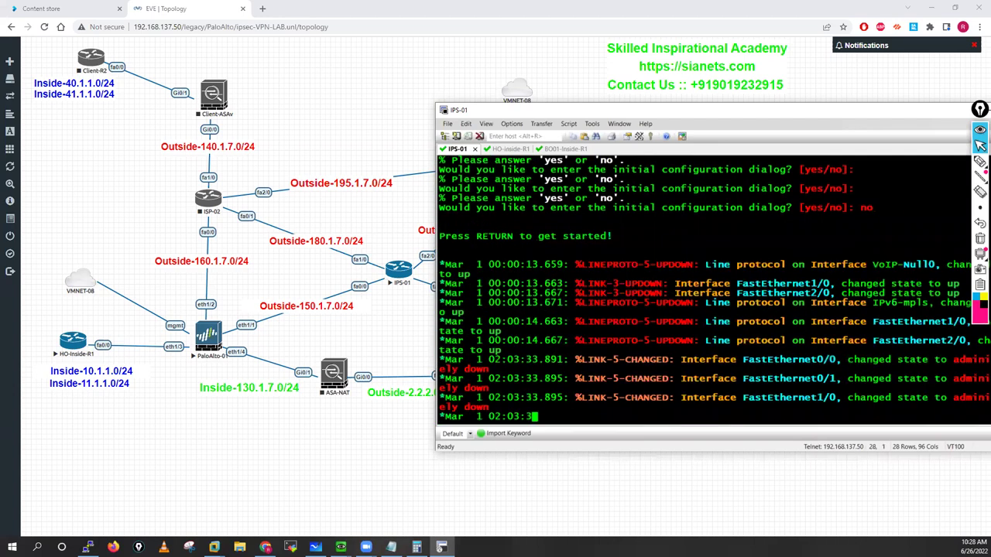
Step: Enter enable and conf t on the router and set its hostname to ISP-01
key(Return)
key(Return)
key(Return)
key(Return)
key(Return)
key(Return)
key(Return)
text(ena)
key(Tab)
key(Return)
key(Return)
key(Return)
key(Return)
key(Return)
text(conf t)
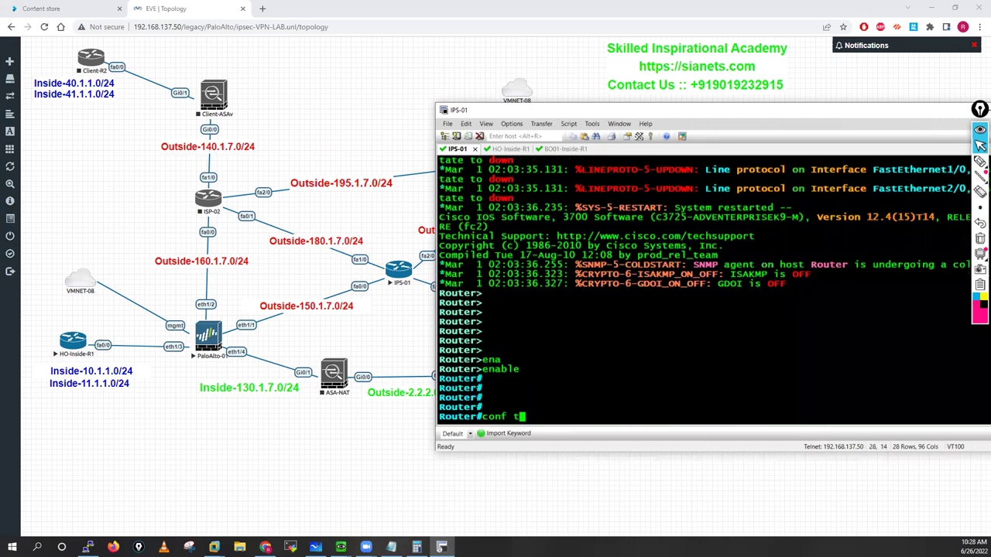
key(Return)
key(Return)
key(Return)
text(ho)
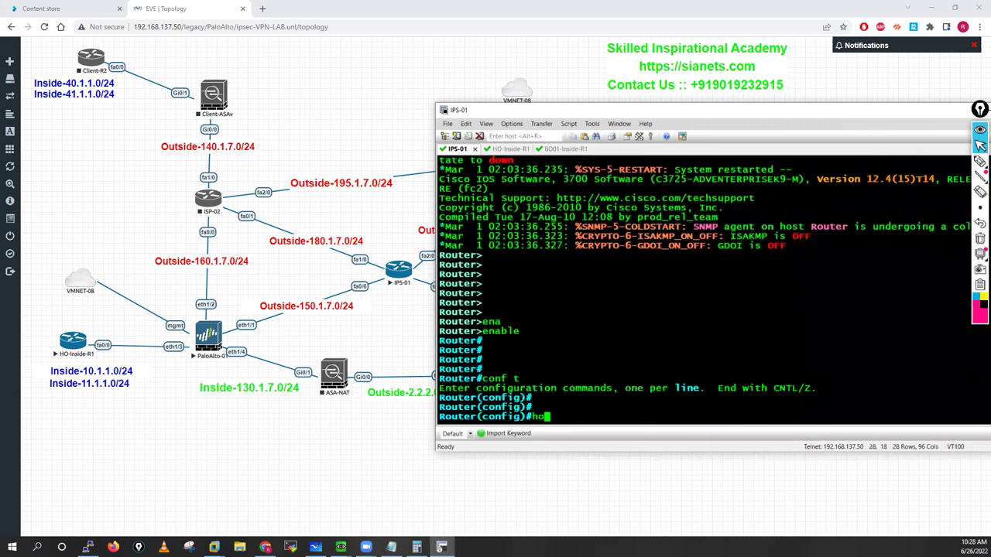
text(st)
key(Tab)
text(I)
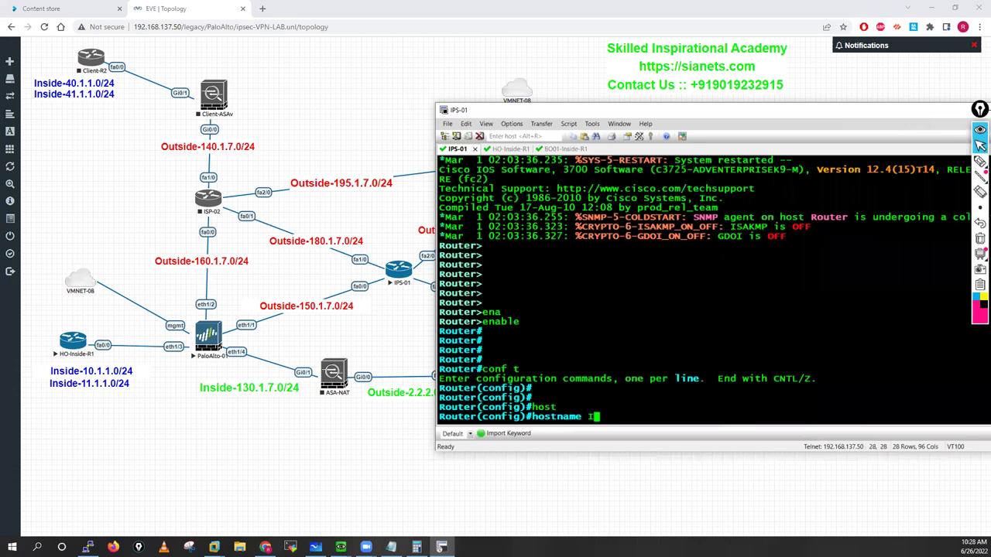
text(SP-01)
key(Return)
key(Return)
key(Return)
key(Return)
key(Return)
key(Return)
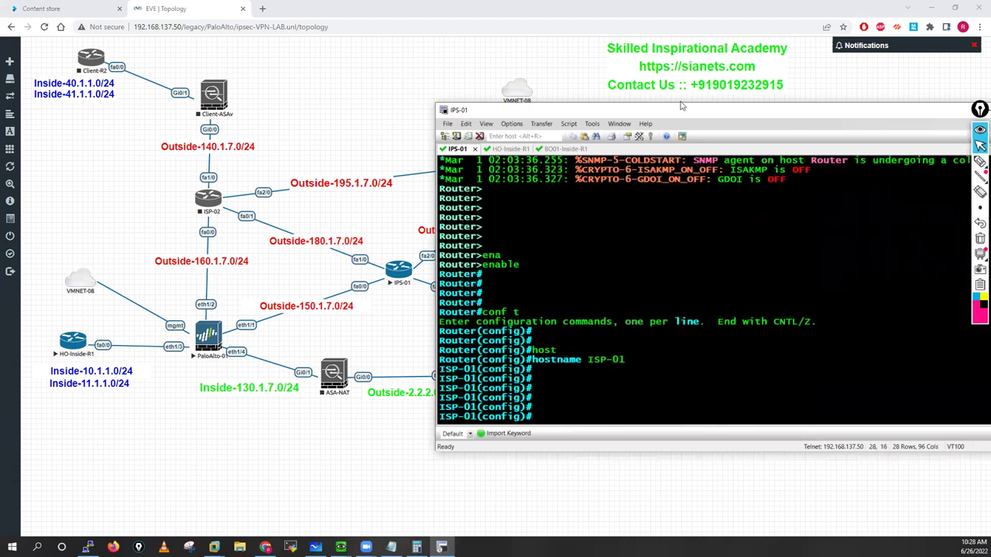
drag(693, 180, 418, 416)
Step: Bring ISP-01's FastEthernet0/0 up with address 150.1.7.1 255.255.255.0
key(Return)
key(Return)
key(Return)
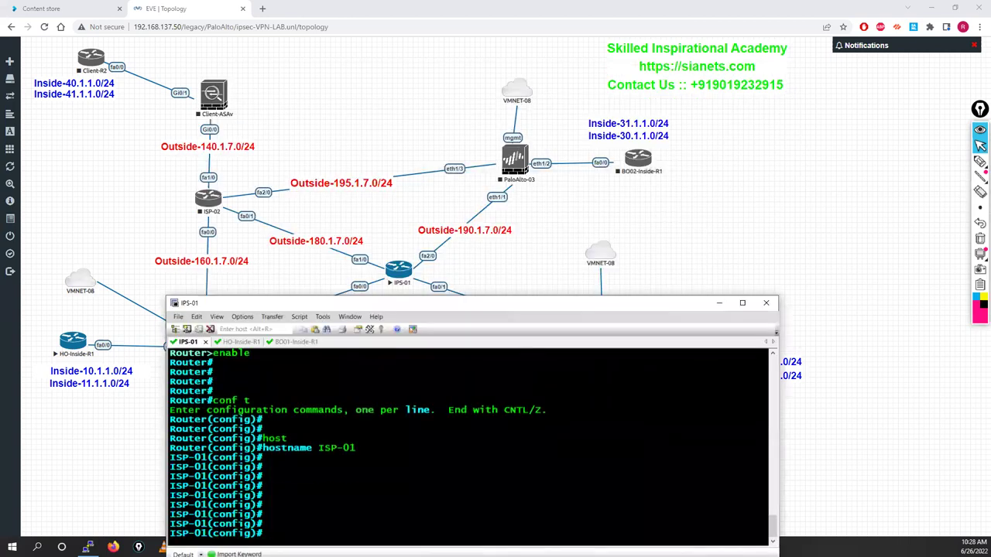
text(int f0/0)
key(Return)
key(Return)
key(Return)
key(Return)
key(Return)
text(no sh)
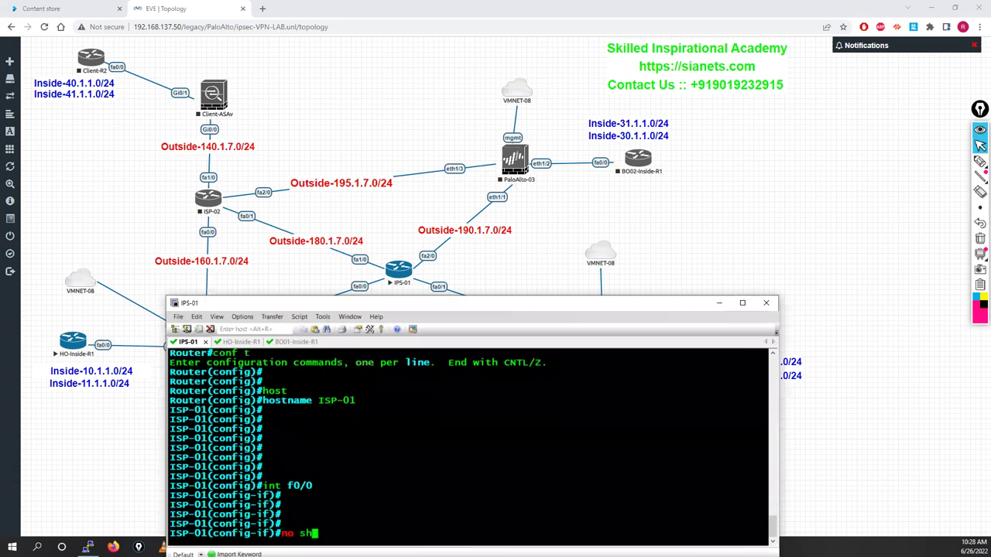
text(ut)
key(Tab)
key(Return)
key(Return)
key(Return)
key(Return)
text(ip a)
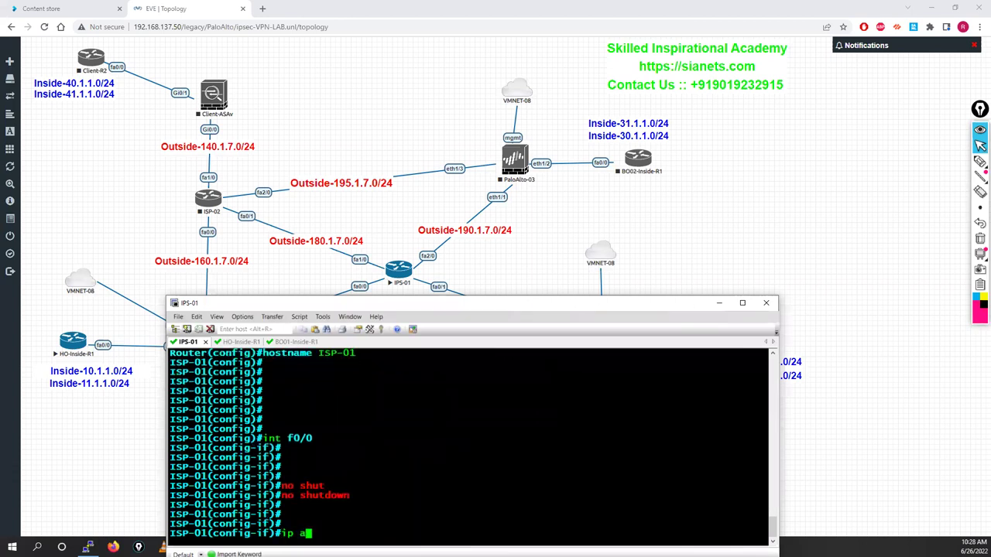
text(dd)
key(Tab)
key(Tab)
key(Tab)
key(Tab)
key(Tab)
text(1)
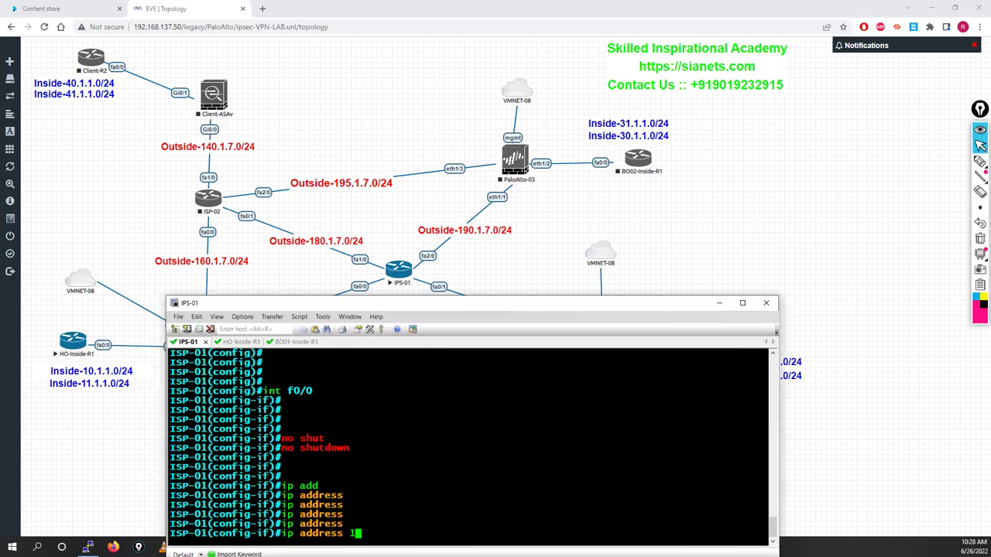
text(50.1.7)
key(Tab)
key(Tab)
key(Tab)
key(Tab)
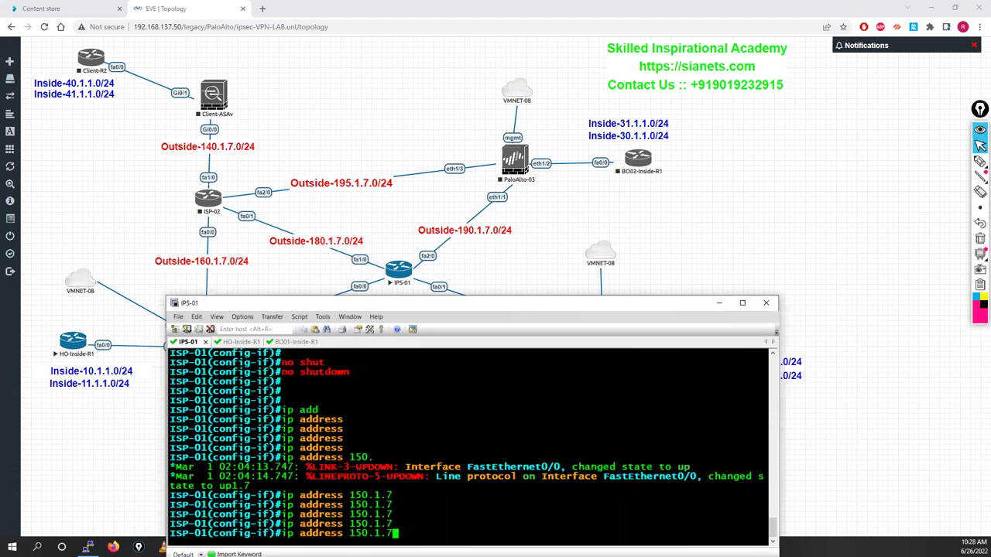
text(.1 255.255.255.0)
key(Return)
key(Return)
key(Return)
key(Return)
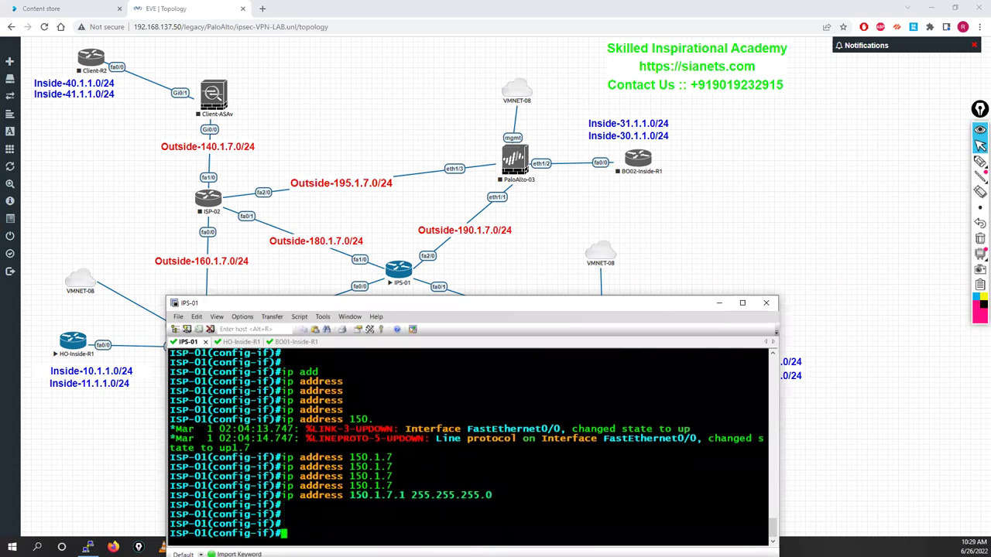
Step: Give FastEthernet0/1 address 170.1.7.1 255.255.255.0 and bring it up with no shutdown
text(int f0/0)
key(BackSpace)
text(1)
key(Return)
key(Up)
key(Up)
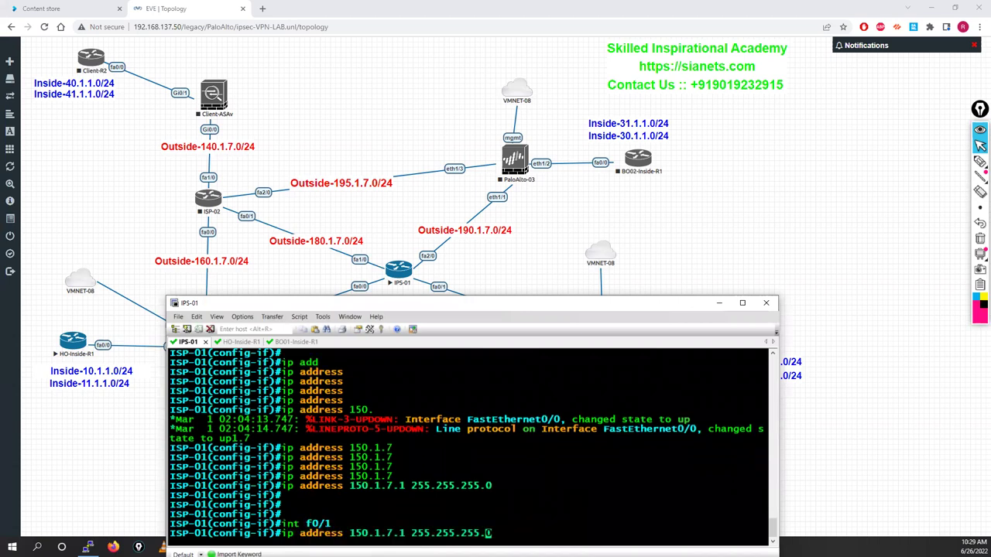
key(Left)
key(Left)
key(Left)
key(Left)
key(Left)
key(Left)
key(Left)
key(Left)
key(Left)
key(Left)
key(Left)
key(Left)
key(Left)
key(Left)
key(Left)
key(Left)
key(Left)
key(Left)
key(Left)
key(Left)
key(BackSpace)
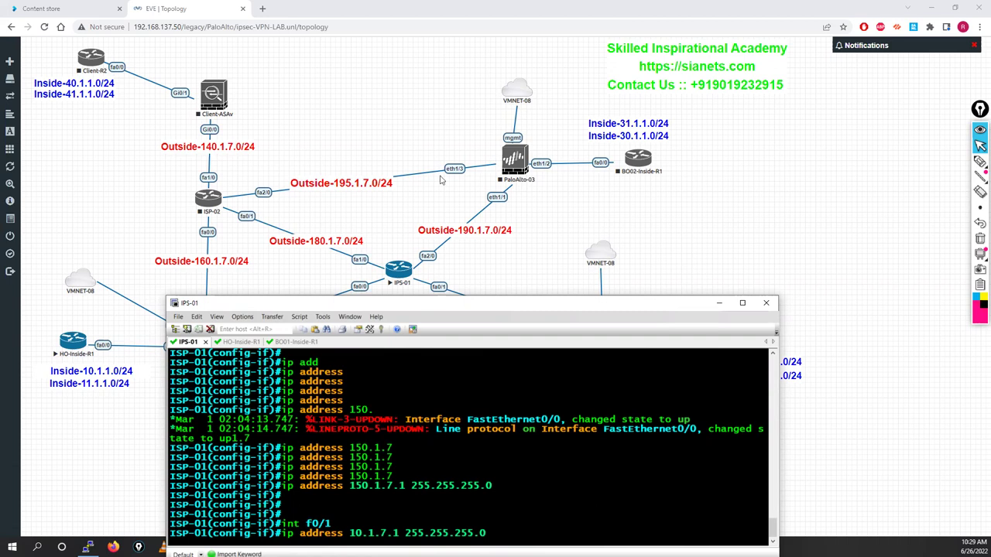
drag(440, 303, 450, 175)
text(7)
key(Return)
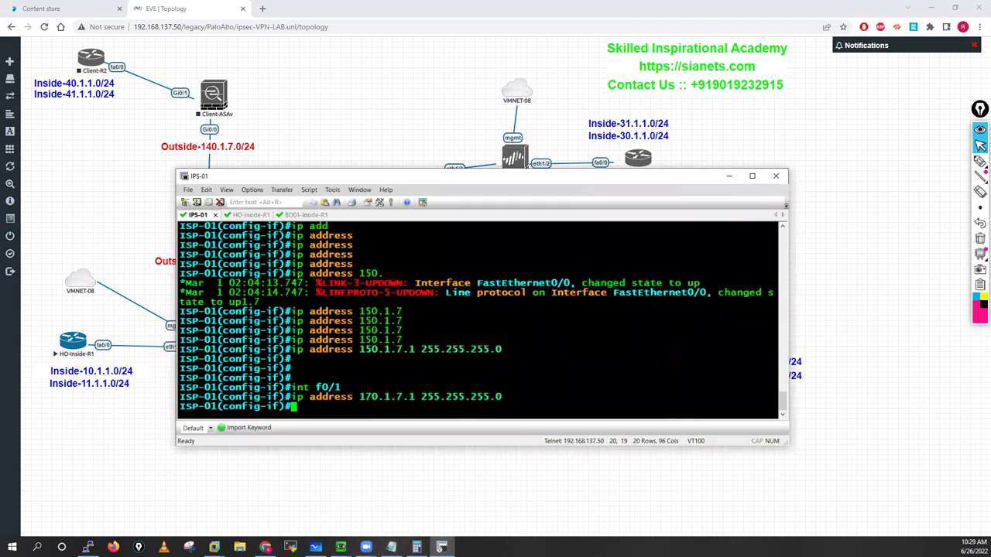
text(no shut)
key(Tab)
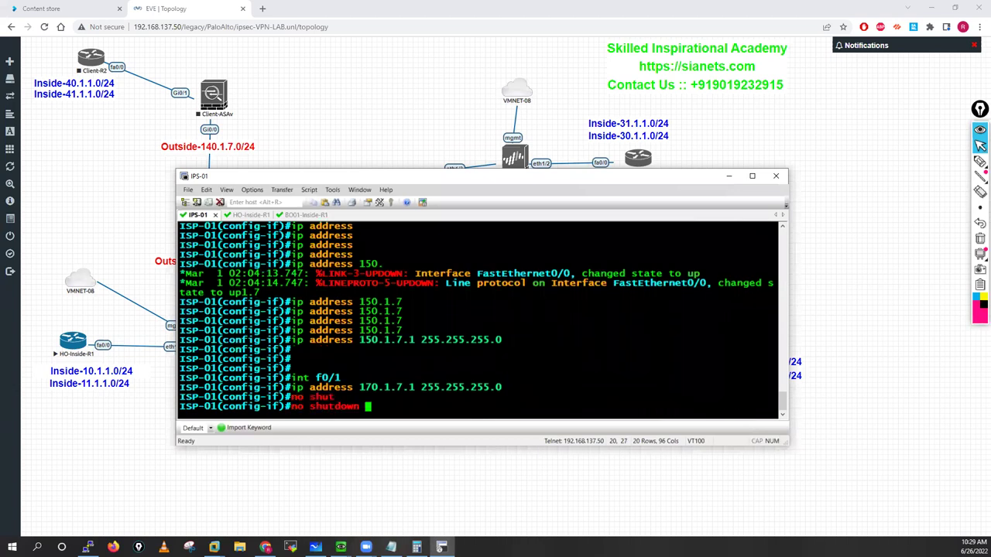
key(Return)
key(Return)
key(Return)
key(Return)
Step: Save ISP-01's configuration with write memory and switch to the HO-Inside-R1 console
text(end)
key(Return)
key(Return)
key(Return)
key(Return)
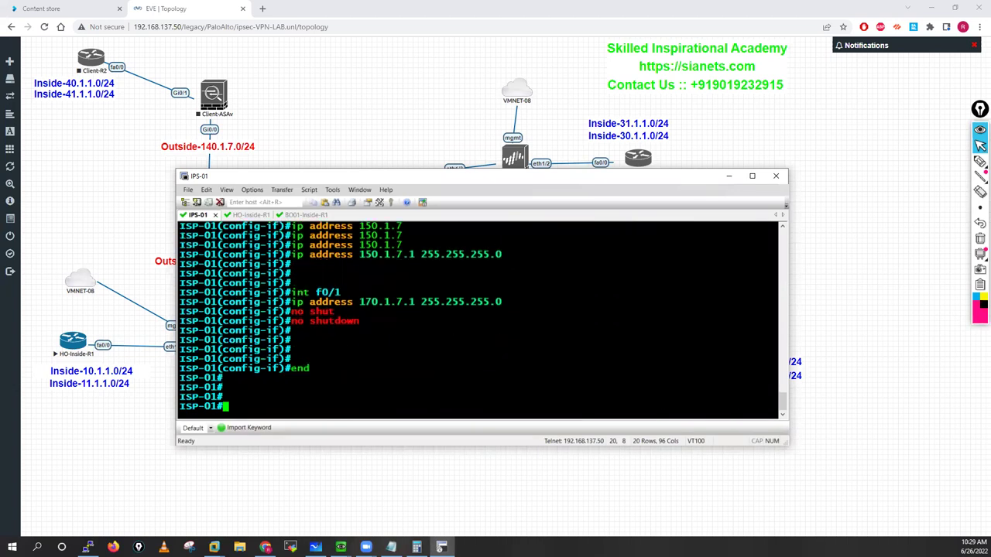
text(w)
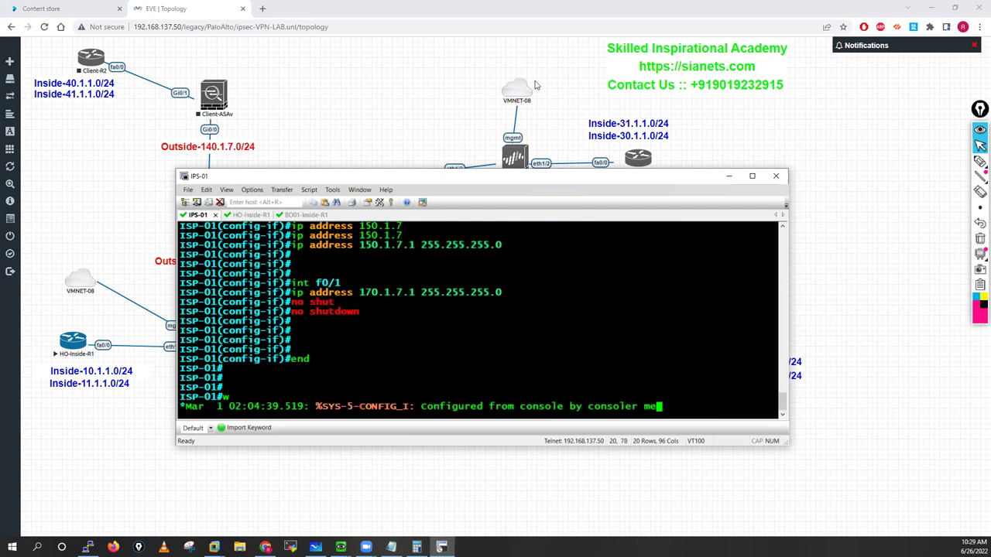
key(Return)
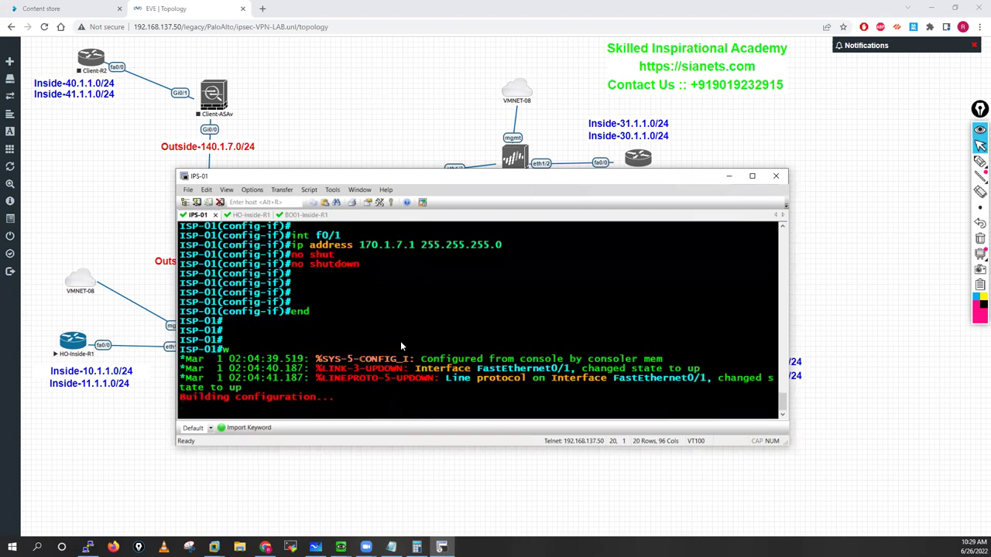
key(alt+2)
key(Return)
key(Return)
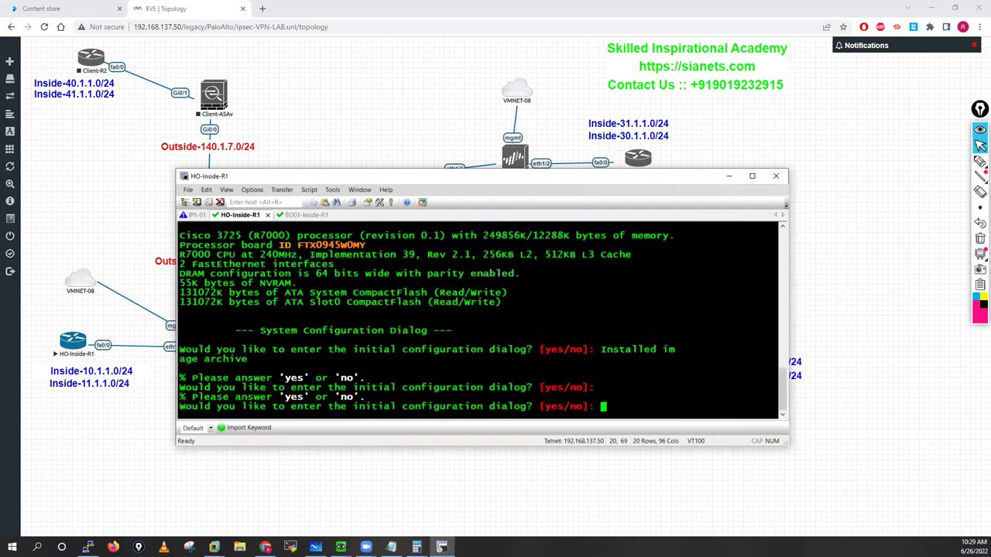
Step: Decline the initial configuration dialog on HO-Inside-R1 and BO01-Inside-R1, returning to HO-Inside-R1
key(Return)
key(Return)
key(Return)
text(no)
key(Return)
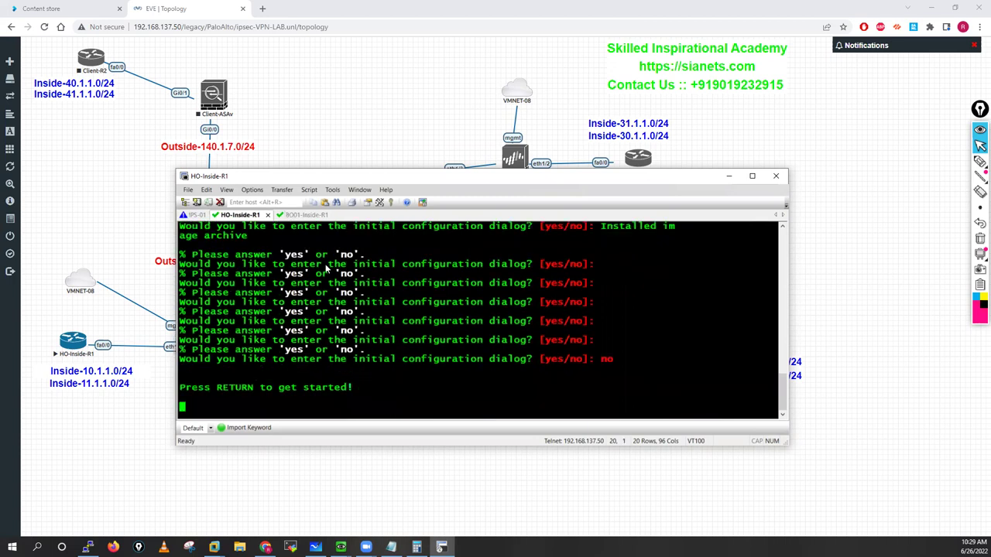
key(alt+3)
key(Return)
key(Return)
key(Return)
text(n)
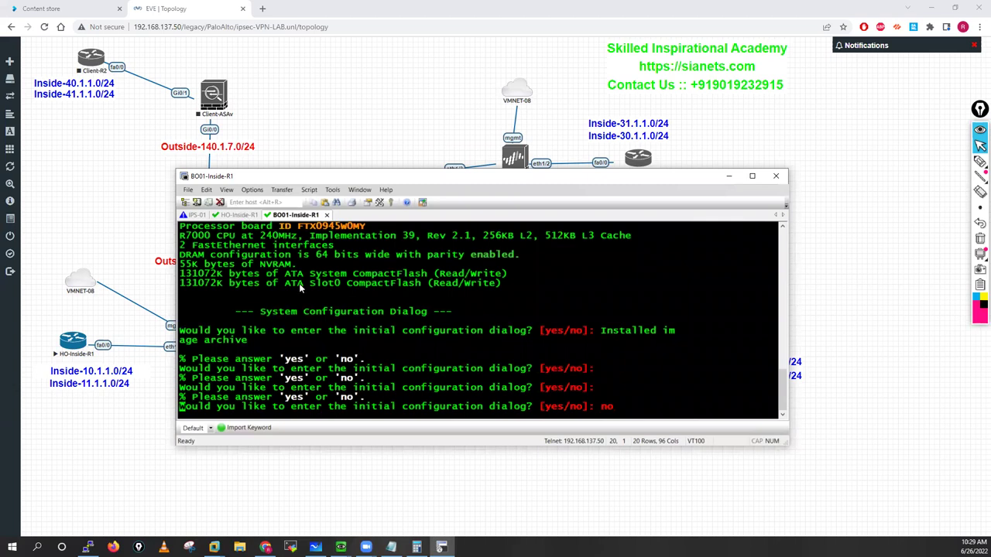
key(alt+2)
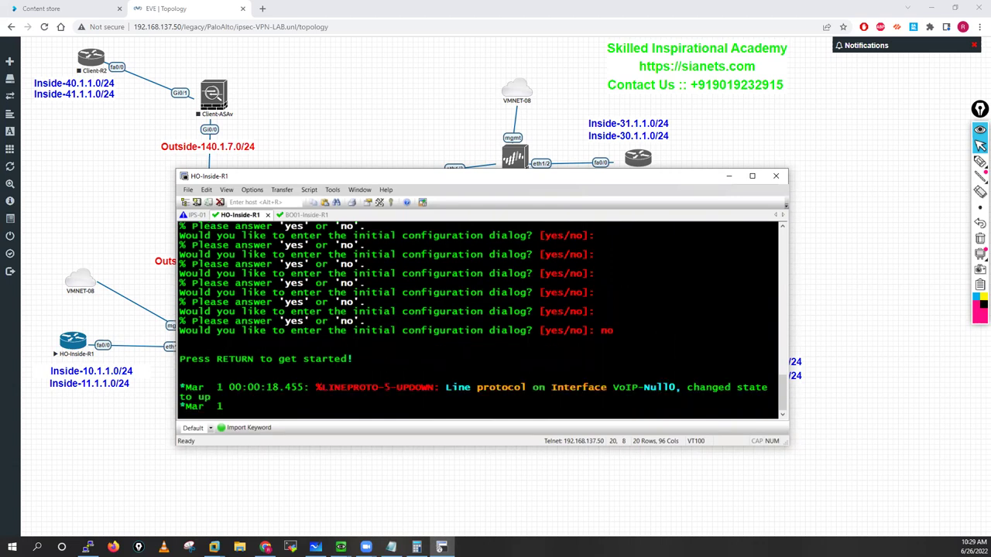
key(Return)
key(Return)
key(Return)
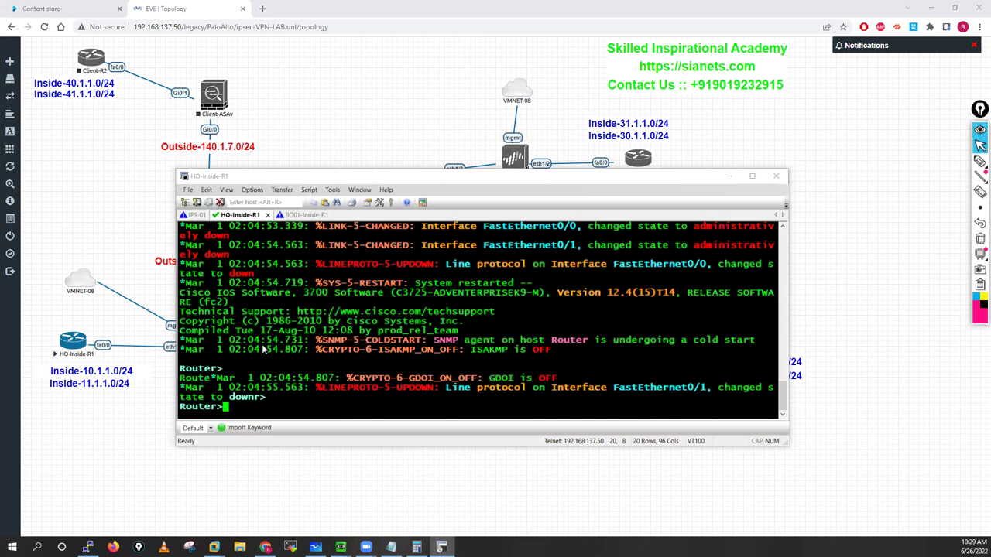
key(Return)
key(Return)
key(Return)
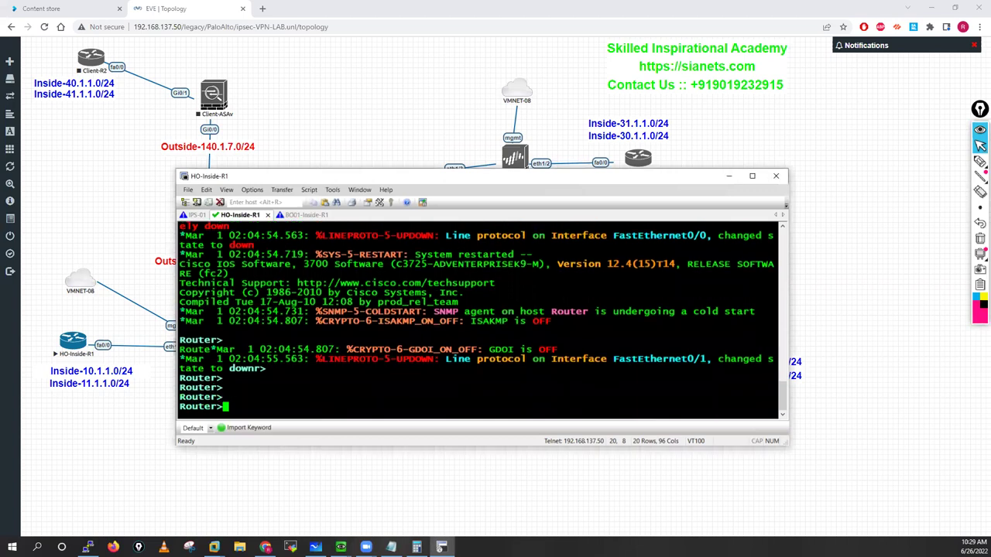
Step: Enter enable and conf t, then set the hostname to Inside-R1
text(ena)
key(Tab)
key(Return)
key(Return)
key(Return)
key(Return)
key(Return)
text(c)
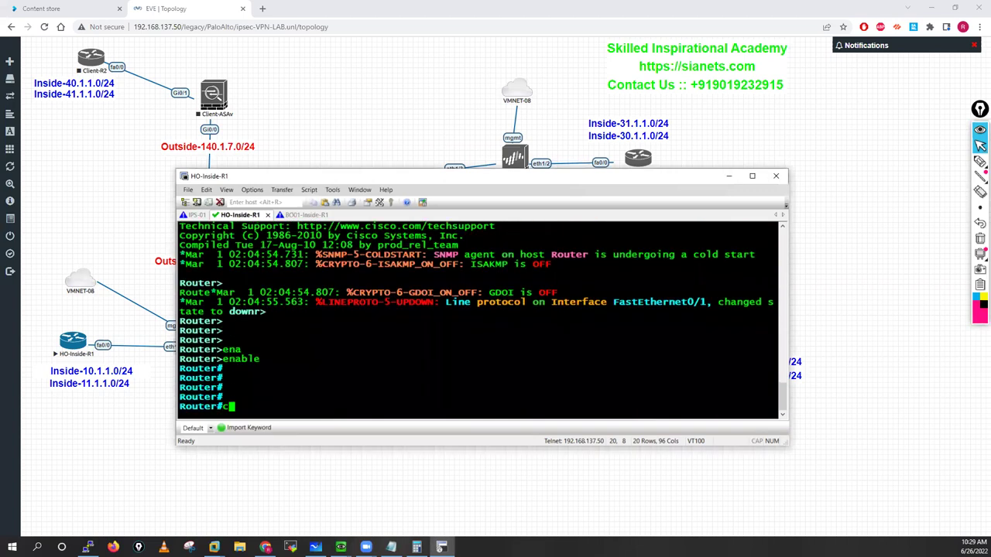
text(onf t)
key(Return)
key(Return)
key(Return)
key(Return)
text(host)
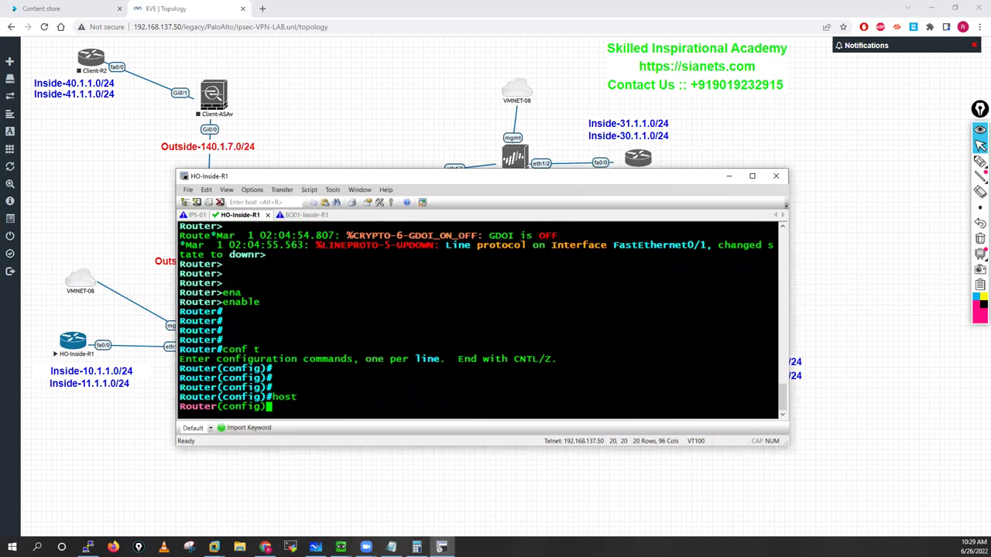
key(Tab)
text(Inside-R1)
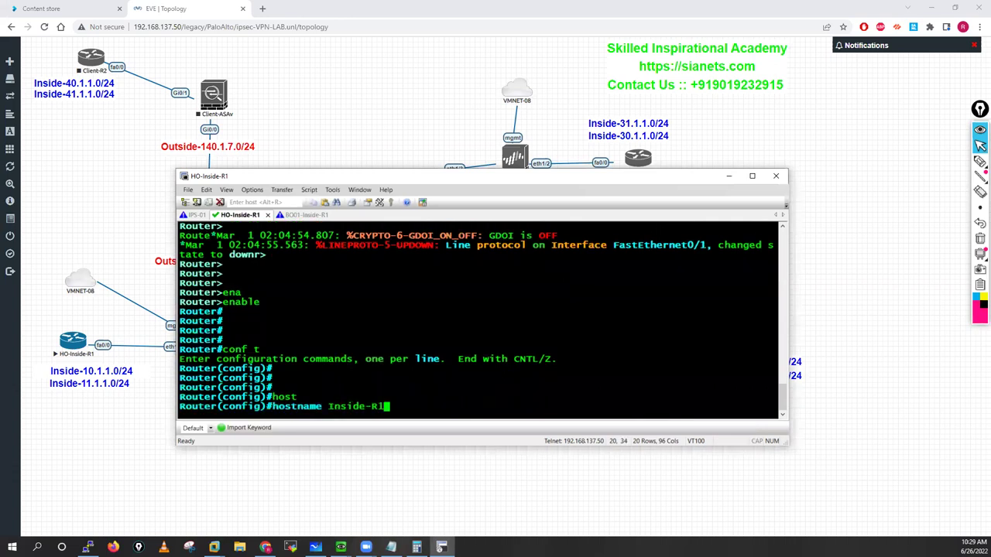
key(Return)
key(Return)
key(Return)
key(Return)
key(Return)
key(Return)
key(Return)
key(Return)
key(Return)
key(Return)
key(Return)
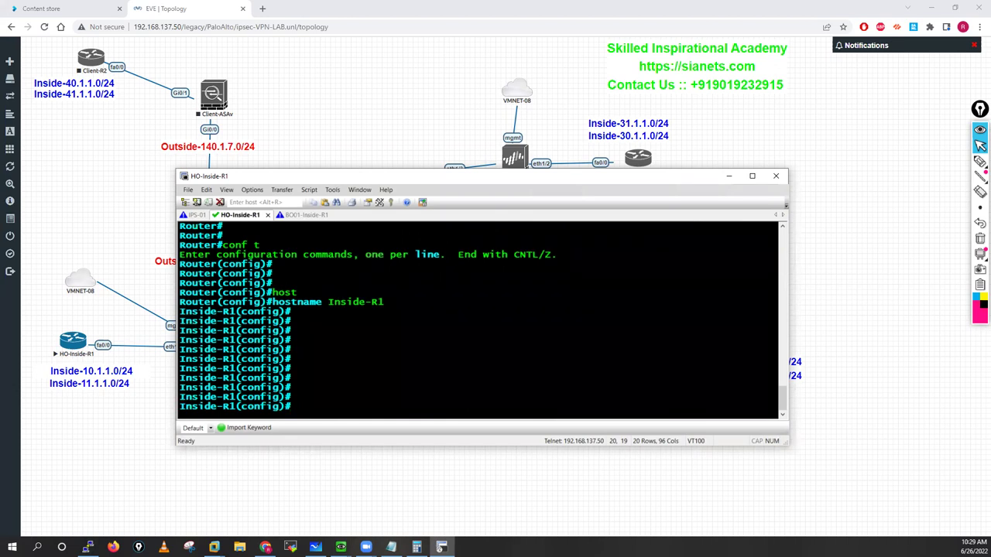
key(Return)
key(Return)
key(Return)
key(Return)
key(Return)
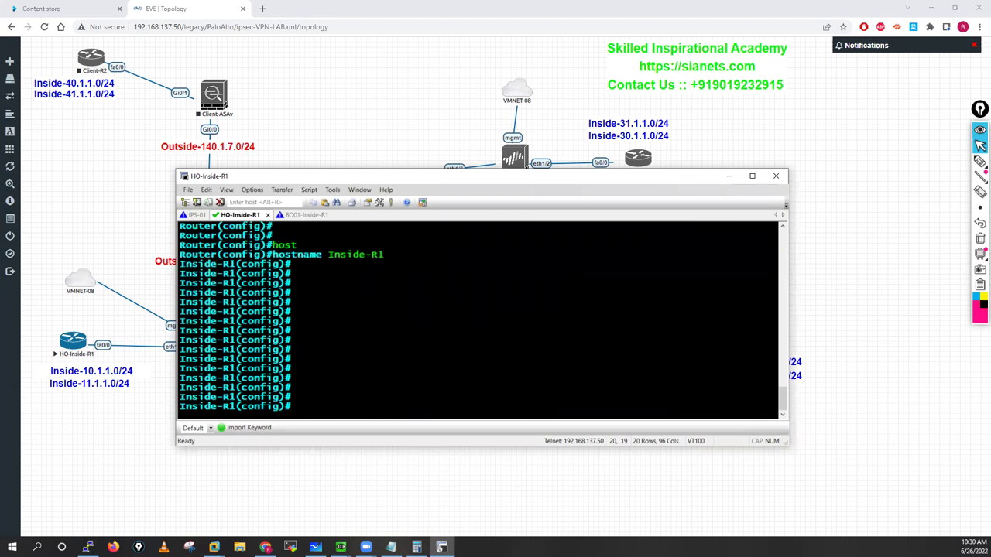
key(Return)
key(Return)
key(Return)
key(Return)
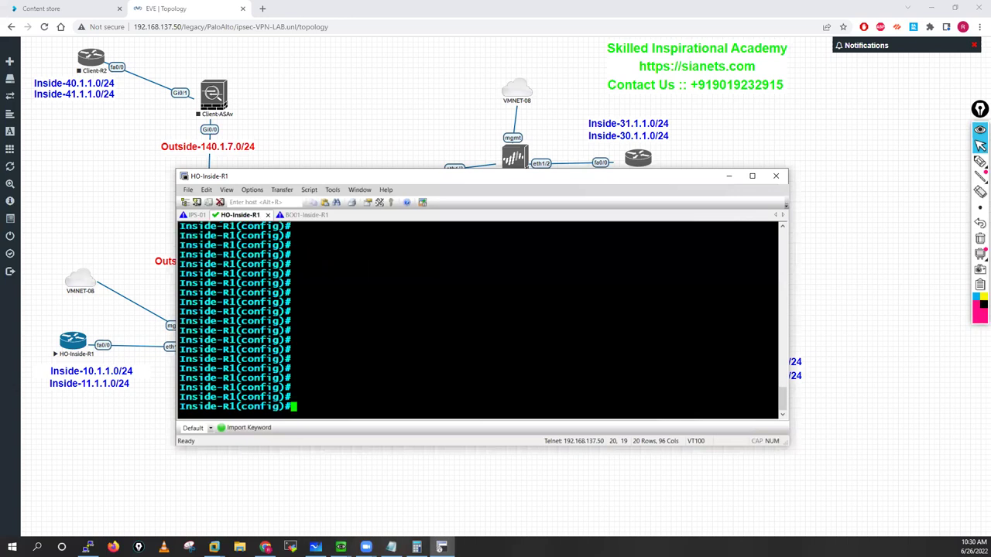
text(int)
Step: Bring Inside-R1's FastEthernet0/0 up with address 10.1.1.100 255.255.255.0
drag(278, 176, 374, 175)
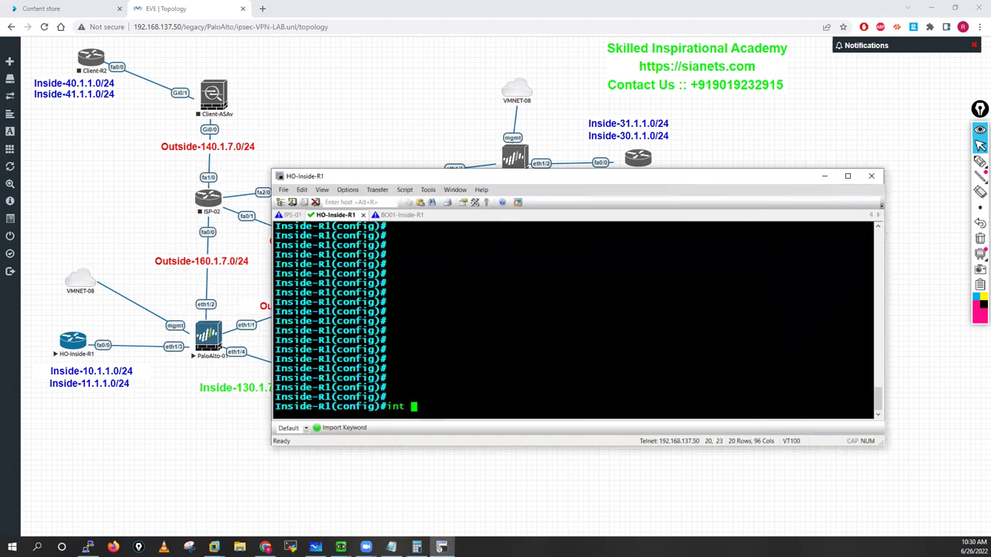
text(f0/0)
key(Return)
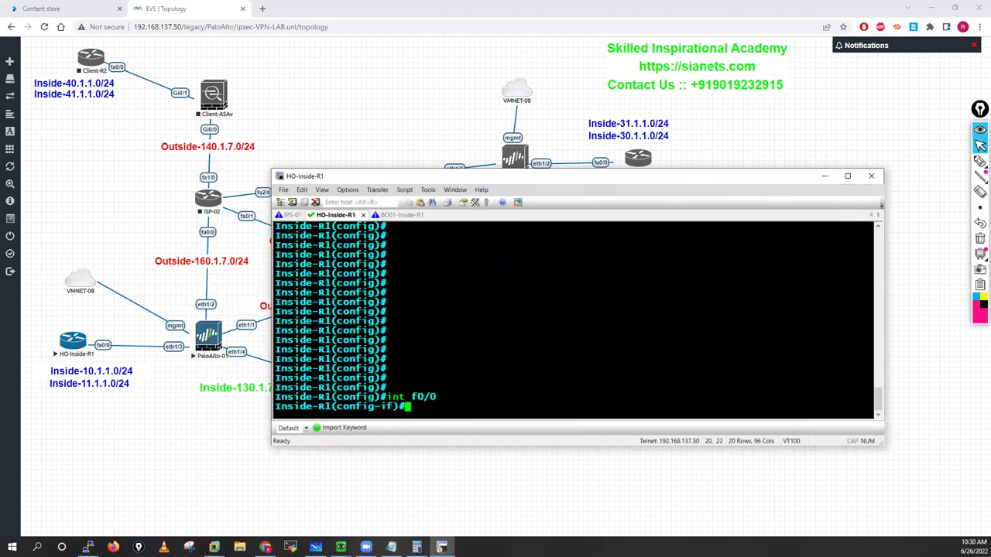
key(Return)
text(no shu)
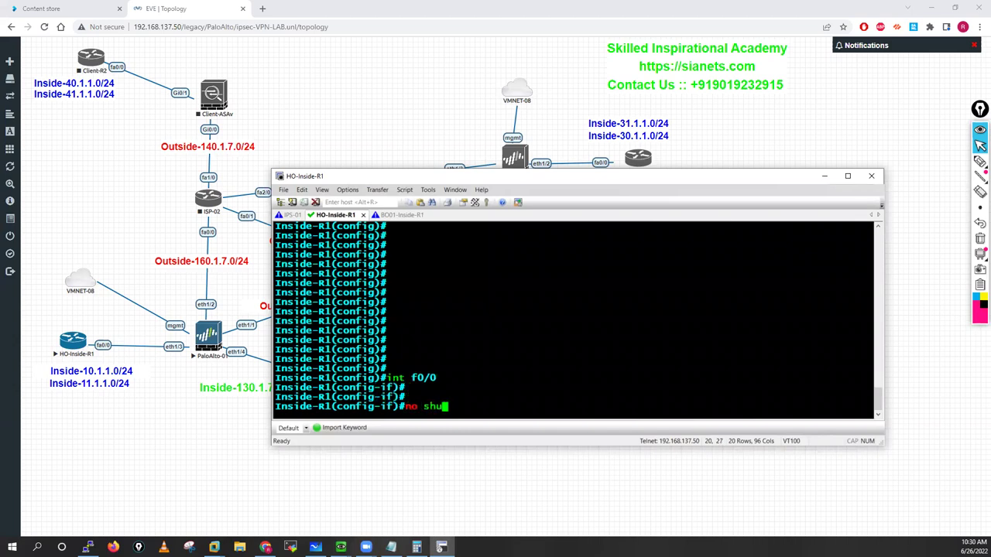
text(t)
key(Tab)
key(Return)
key(Return)
key(Return)
text(ip a)
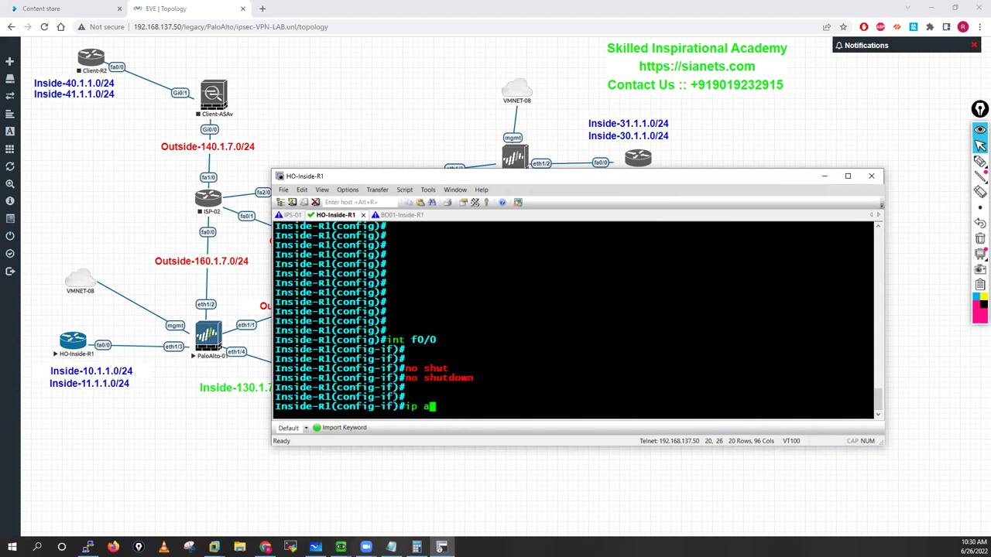
text(dd)
key(Tab)
key(Tab)
key(Tab)
key(Tab)
key(Tab)
key(Tab)
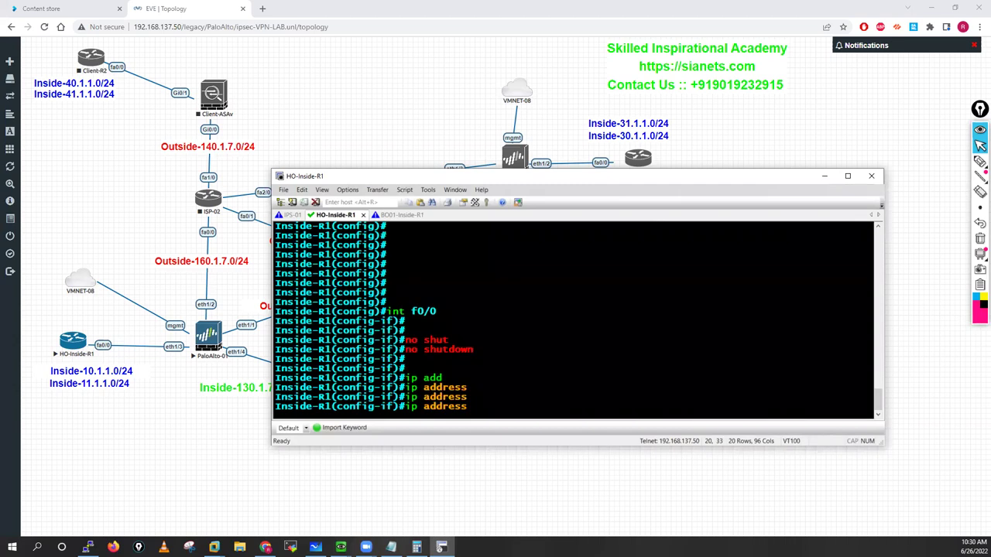
text(10.1.)
key(Tab)
text(1.100 255.2)
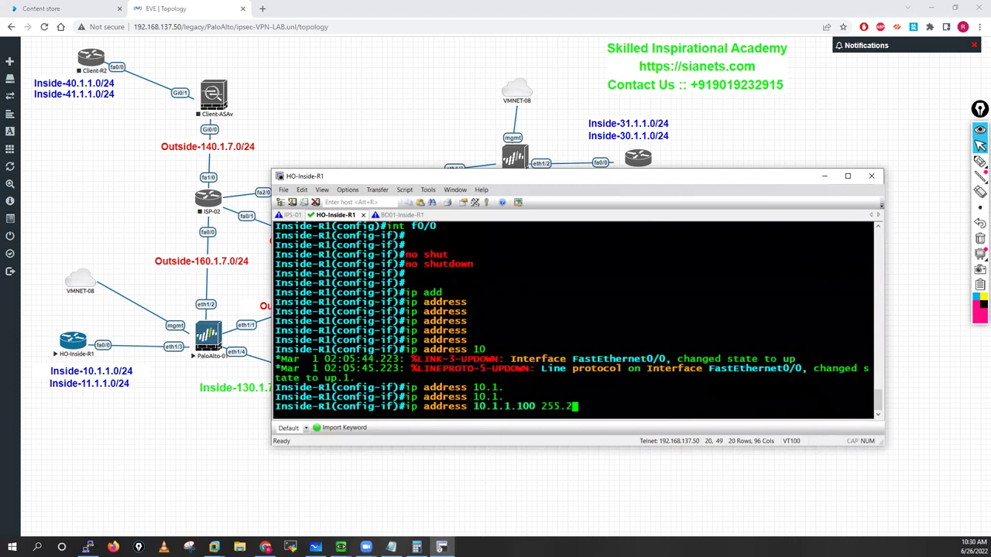
text(55.255.0)
key(Return)
key(Return)
key(Return)
key(Return)
Step: Create Loopback11 with 11.1.1.100 255.255.255.0 and exit to global configuration
text(int l)
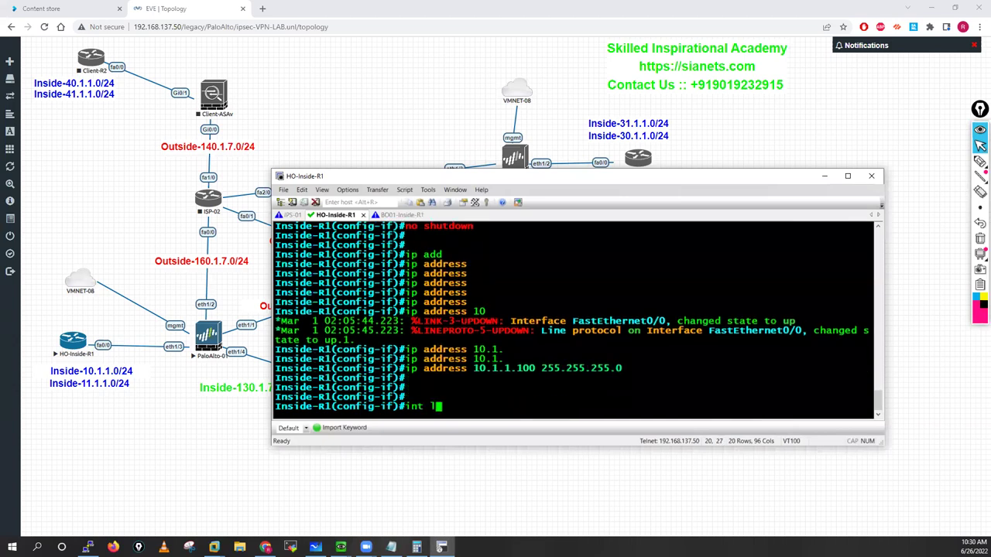
text(11)
key(Return)
text(ip add)
key(Return)
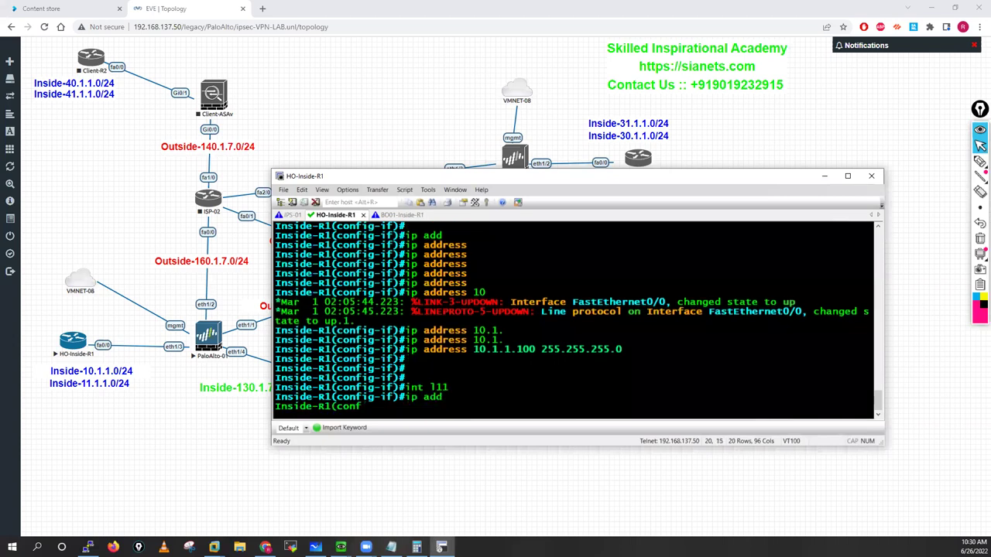
key(Tab)
text(11.1.1.)
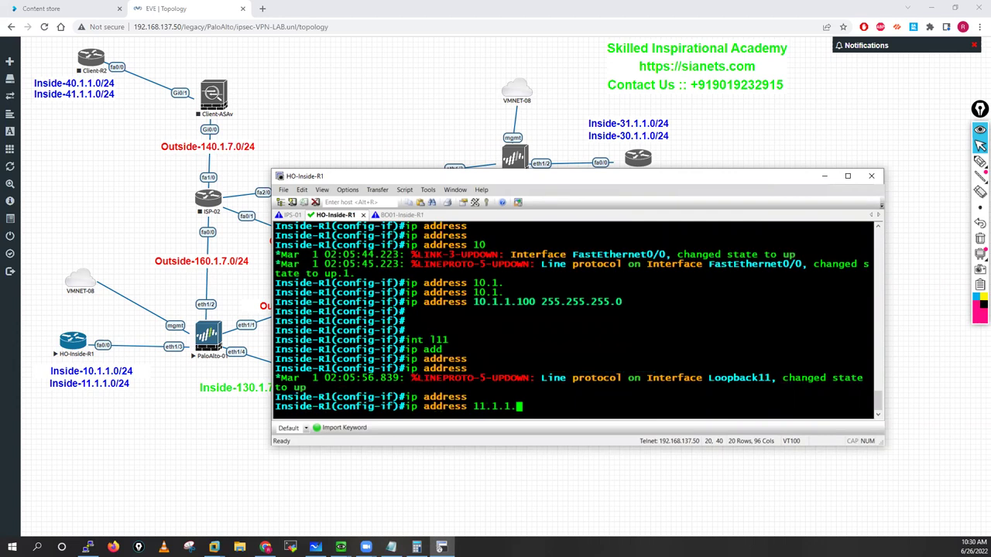
text(100 255.255.255.0)
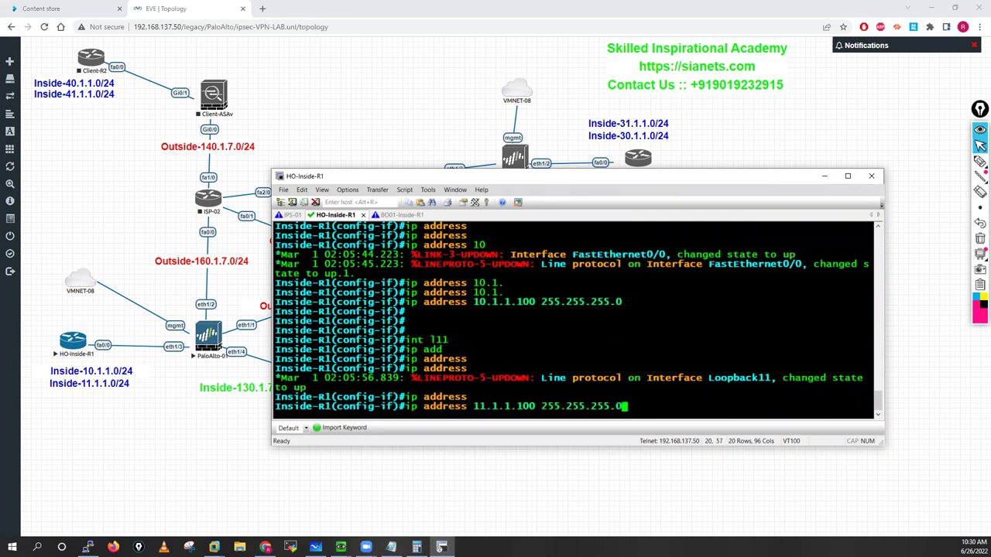
key(Return)
key(Return)
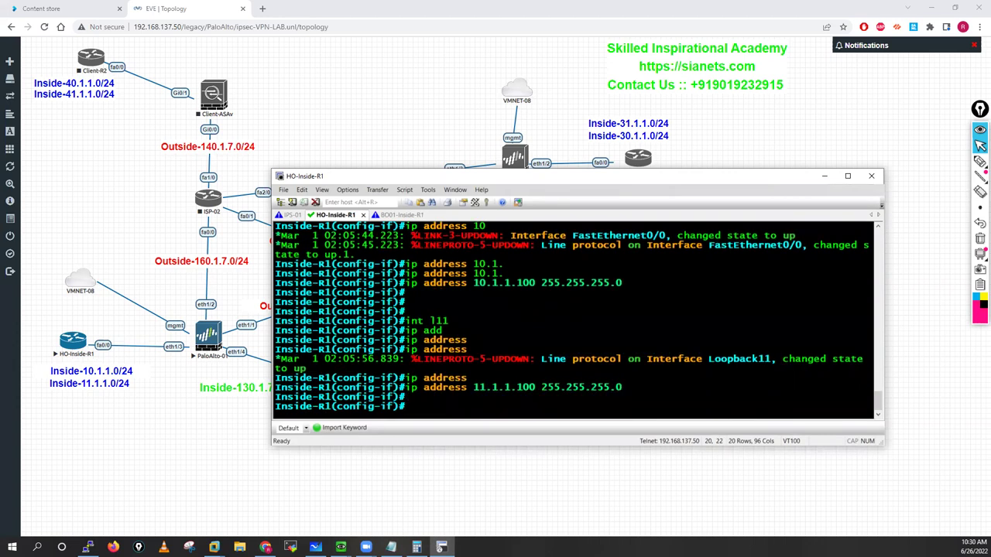
key(Return)
text(exit)
key(Return)
key(Return)
Step: Add a default route 0.0.0.0 0.0.0.0 via 10.1.1.250
text(ip)
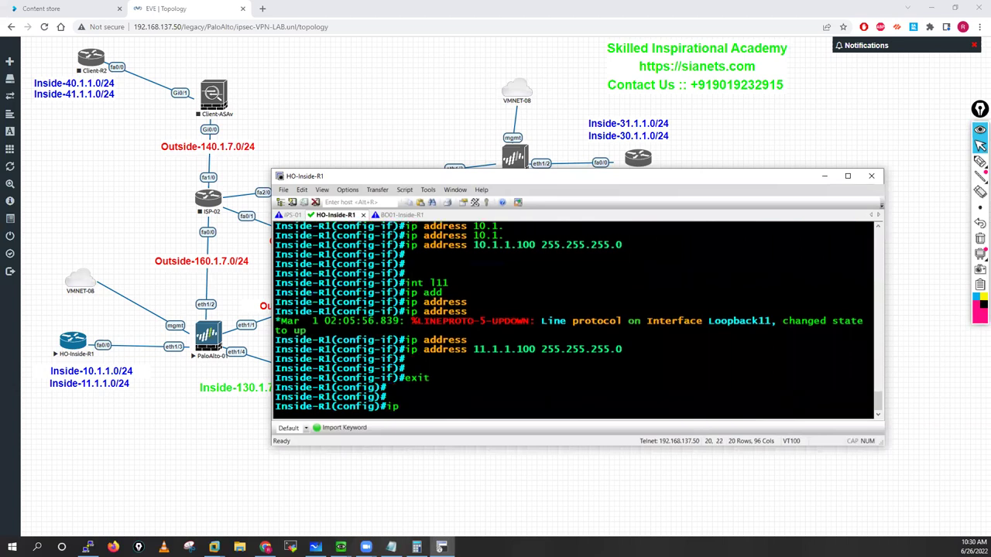
text( ro)
key(Tab)
key(Tab)
text(0.0.0. 0)
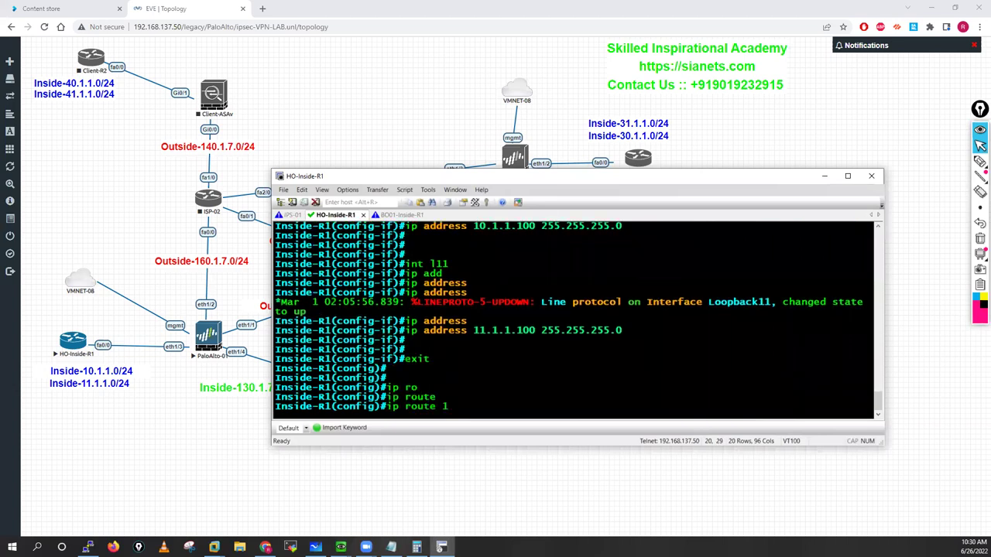
key(BackSpace)
key(BackSpace)
text(0 0.0.0.0 10.1.1.250)
key(Return)
Step: Require local user login on vty lines 0 4
key(Return)
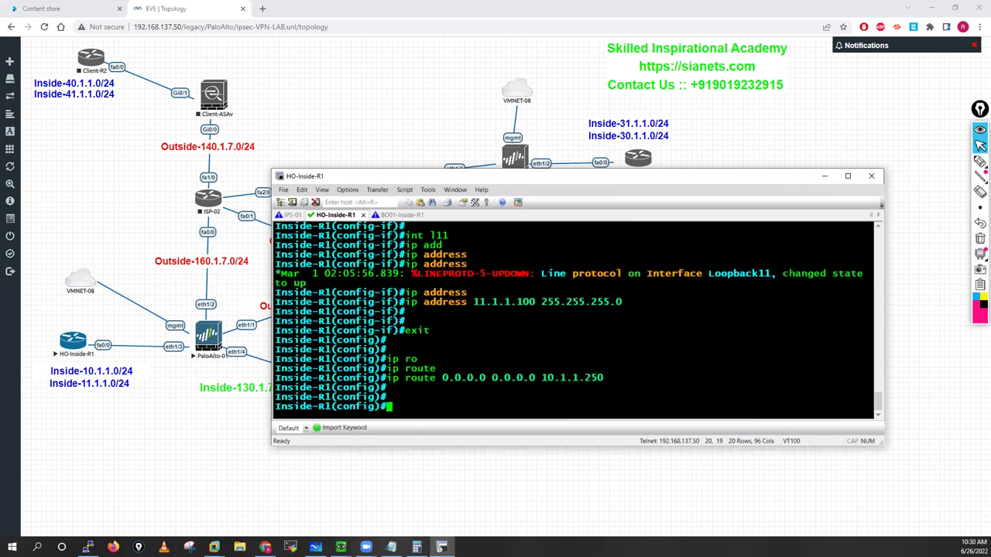
text(line vty 0 4)
key(Return)
text(login)
key(Tab)
text(lo)
key(Tab)
key(Return)
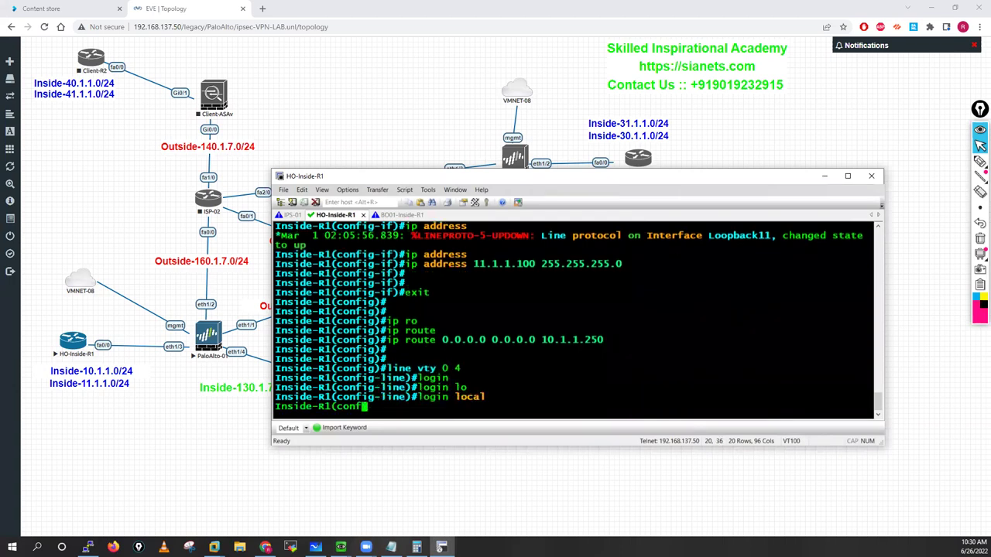
key(Return)
key(Return)
key(Return)
key(Return)
text(exit)
key(Return)
key(Return)
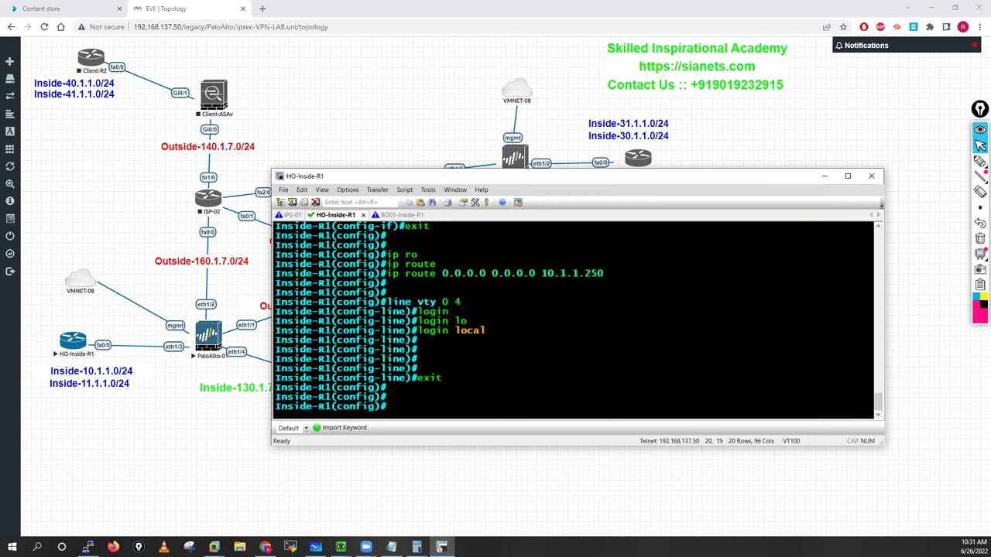
Step: Enable the router's web server with ip http server
text(ip htt)
key(Tab)
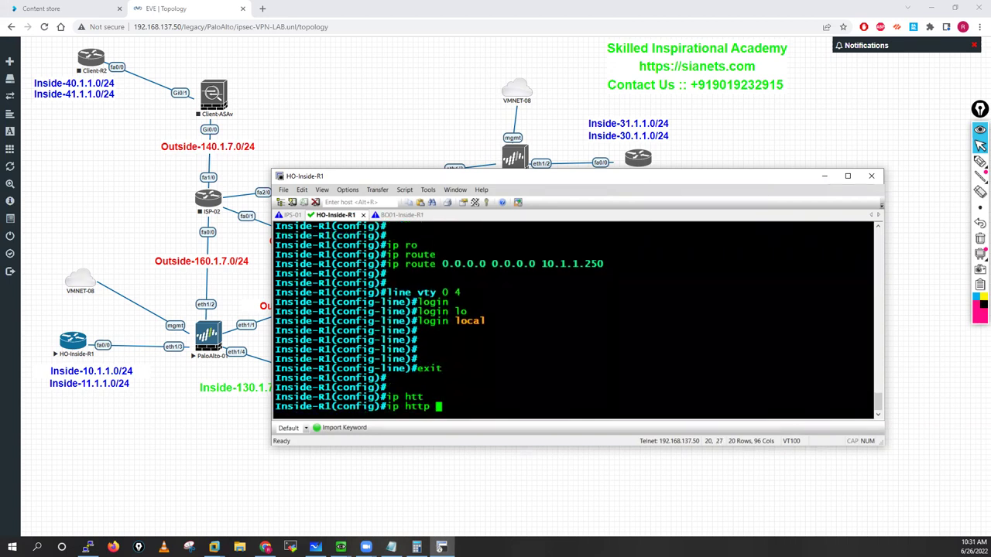
text(ser)
key(Tab)
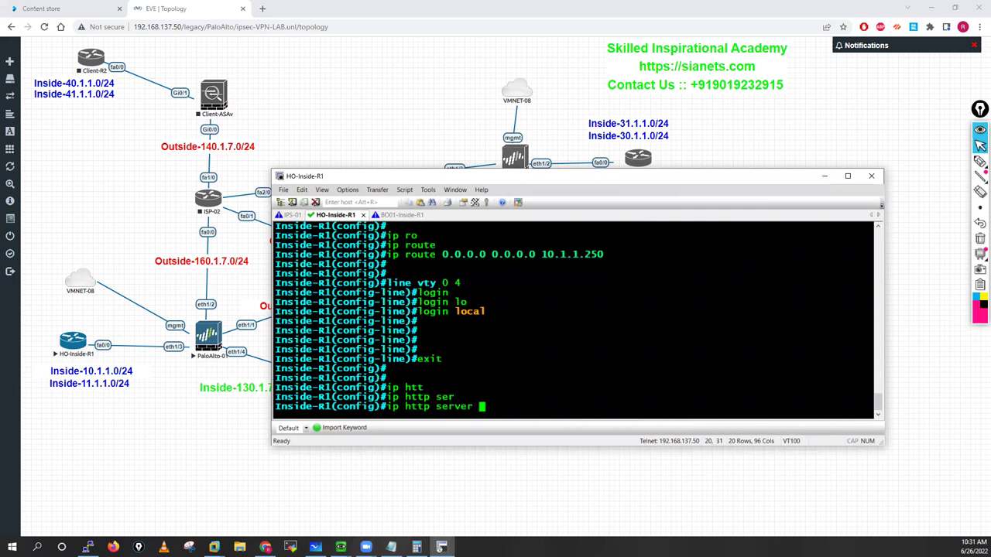
key(Return)
key(Return)
key(Return)
key(Return)
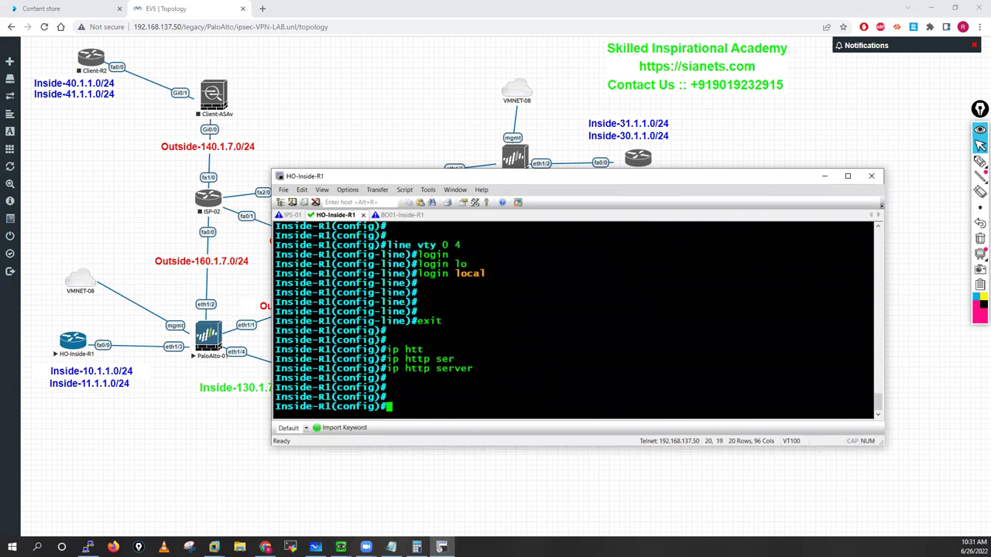
Step: Create a privilege-15 local user with a password and save with do wr mem
text(usern)
key(Tab)
text(test)
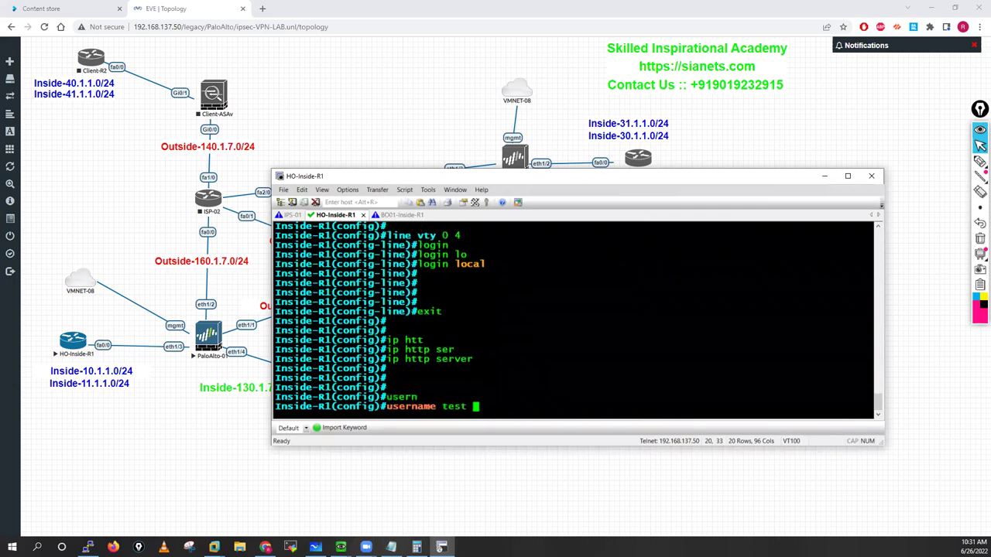
key(BackSpace)
key(BackSpace)
key(BackSpace)
key(BackSpace)
key(BackSpace)
text(cu)
key(BackSpace)
text(iscop ri)
key(Tab)
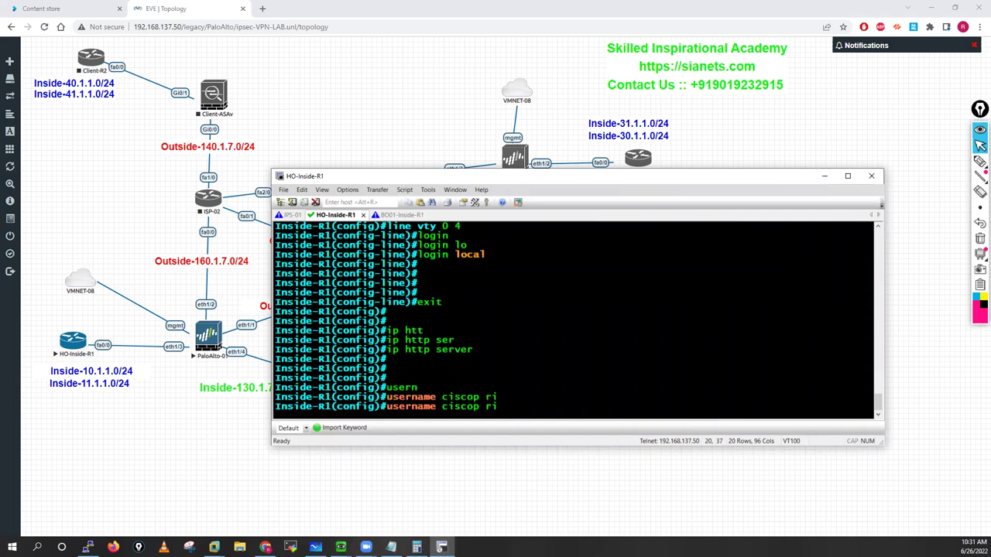
key(BackSpace)
key(BackSpace)
key(BackSpace)
key(BackSpace)
text(pri)
key(Tab)
text(15)
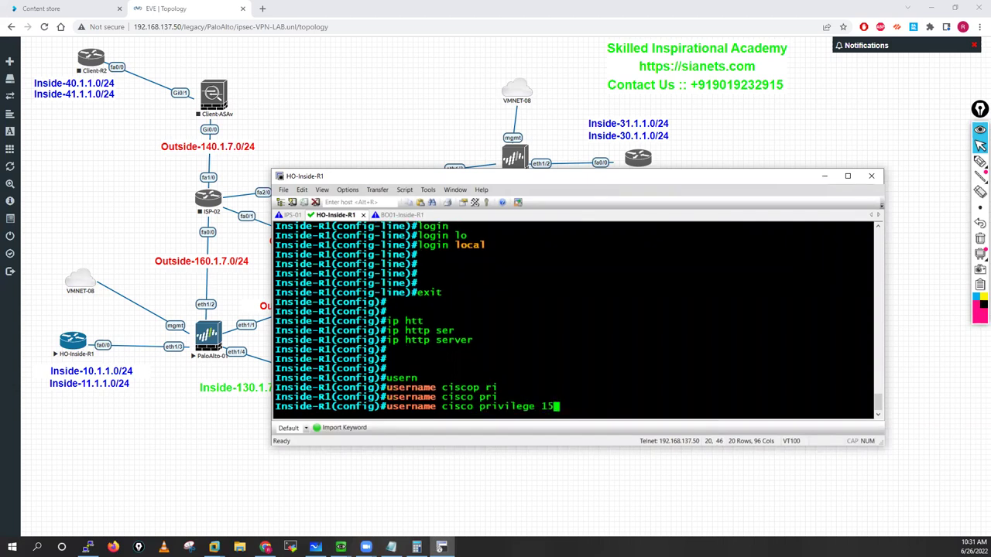
text( pass)
key(Tab)
text(cisco)
key(Return)
key(Return)
key(Return)
text(do wr )
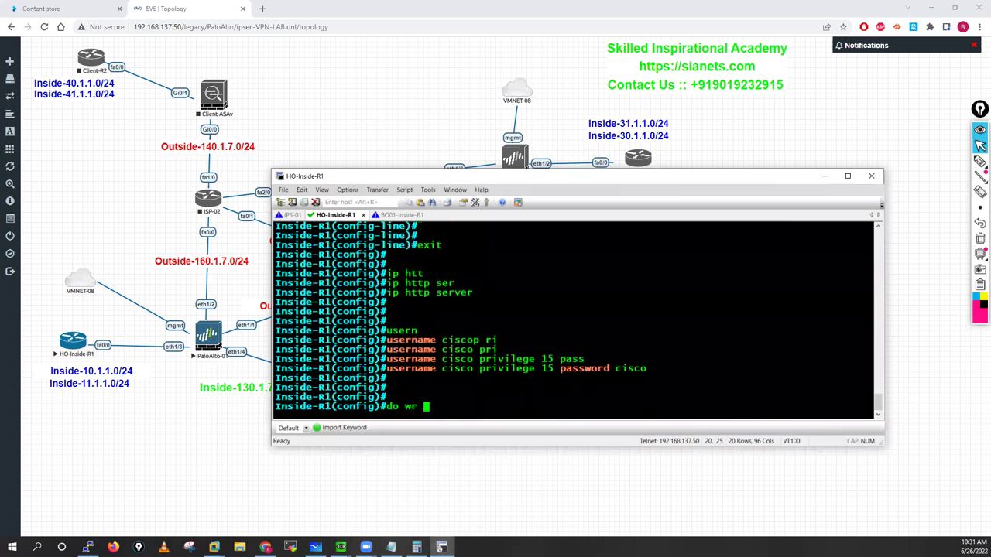
text(mem)
key(Return)
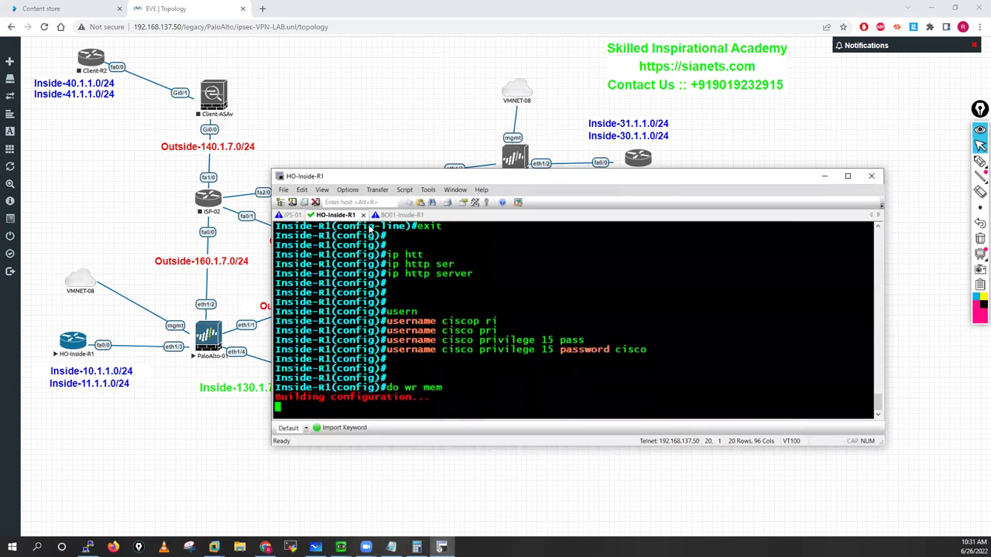
Step: On the BO01-Inside-R1 console, enter enable and conf t, then set hostname BO1
key(ctrl+Tab)
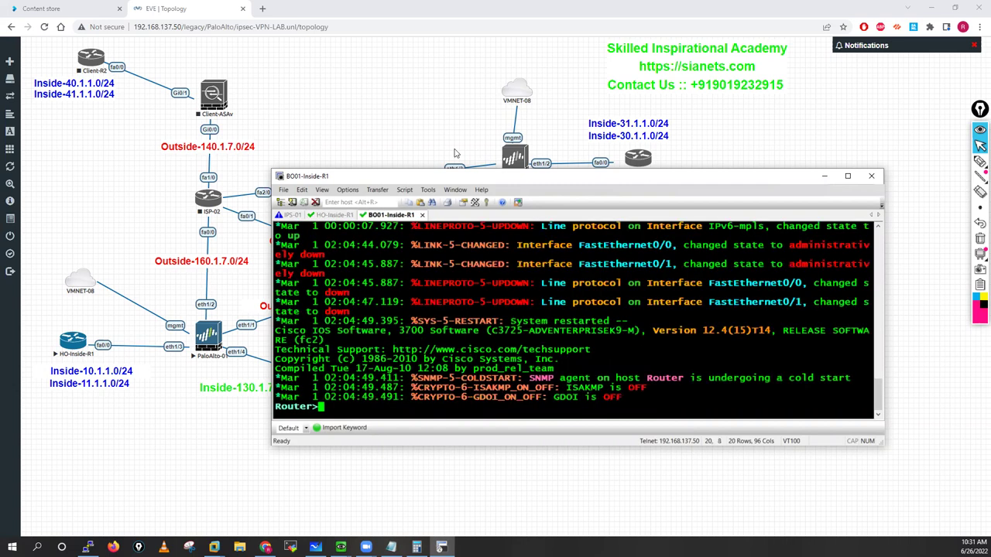
drag(333, 176, 185, 60)
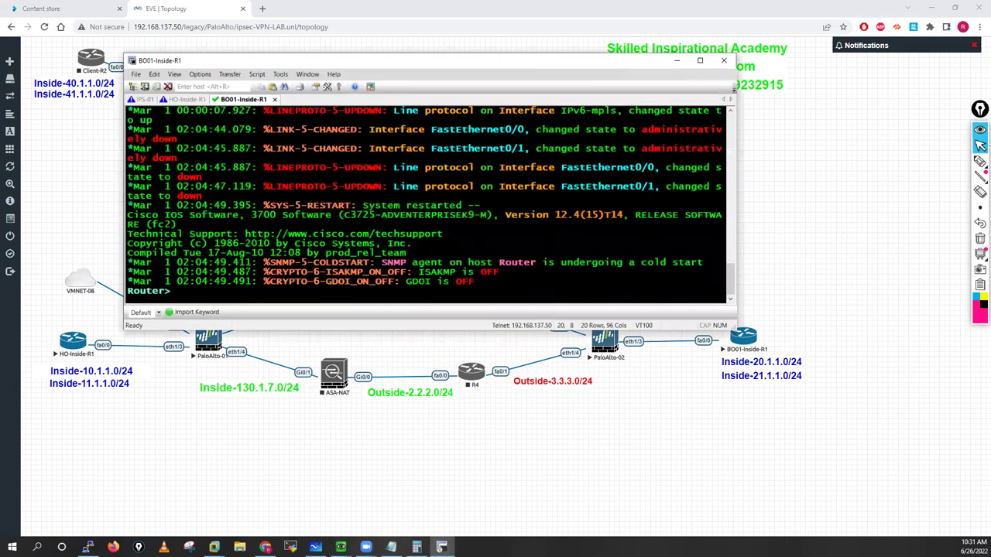
key(Return)
key(Return)
key(Return)
text(ena)
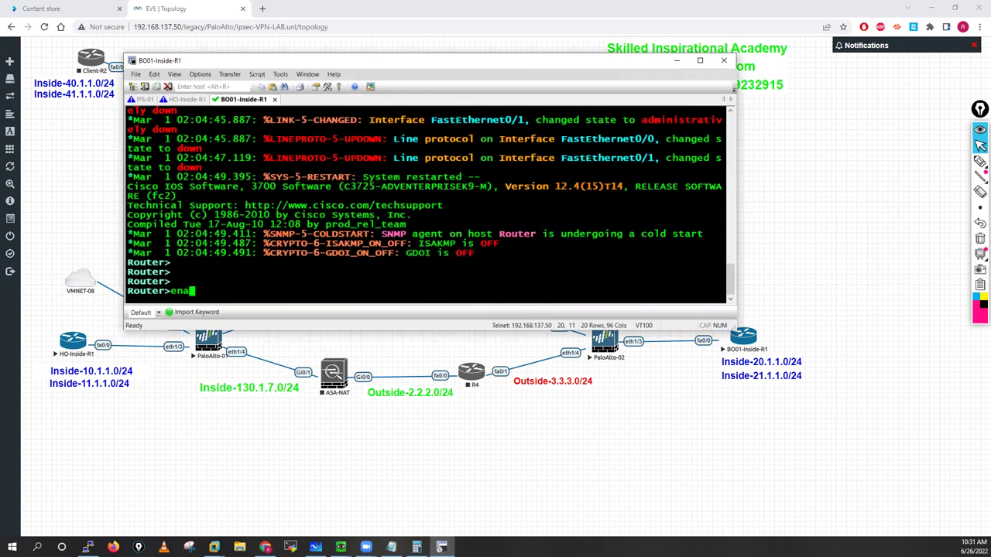
key(Tab)
key(Return)
key(Return)
key(Return)
key(Return)
key(Return)
text(conf t)
key(Return)
key(Return)
key(Return)
text(host)
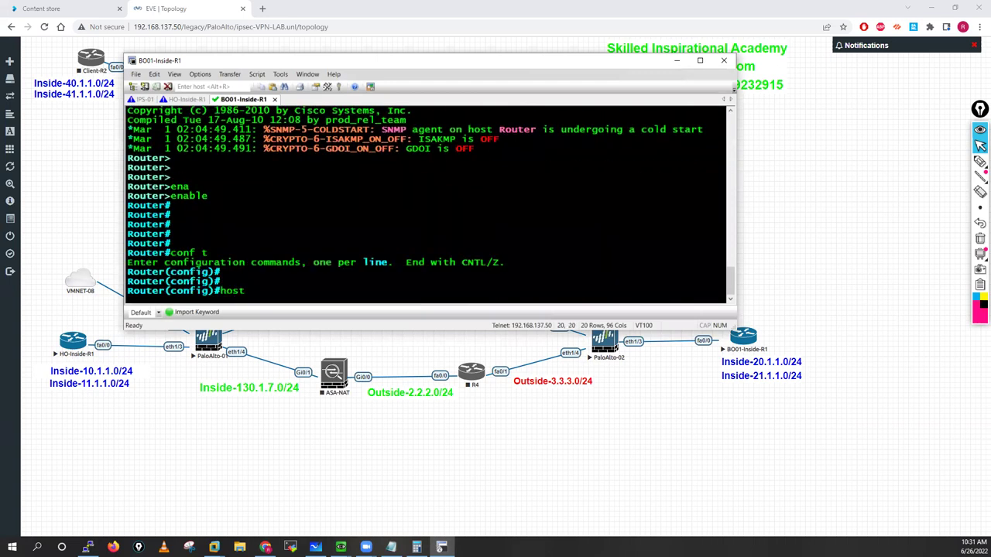
key(Tab)
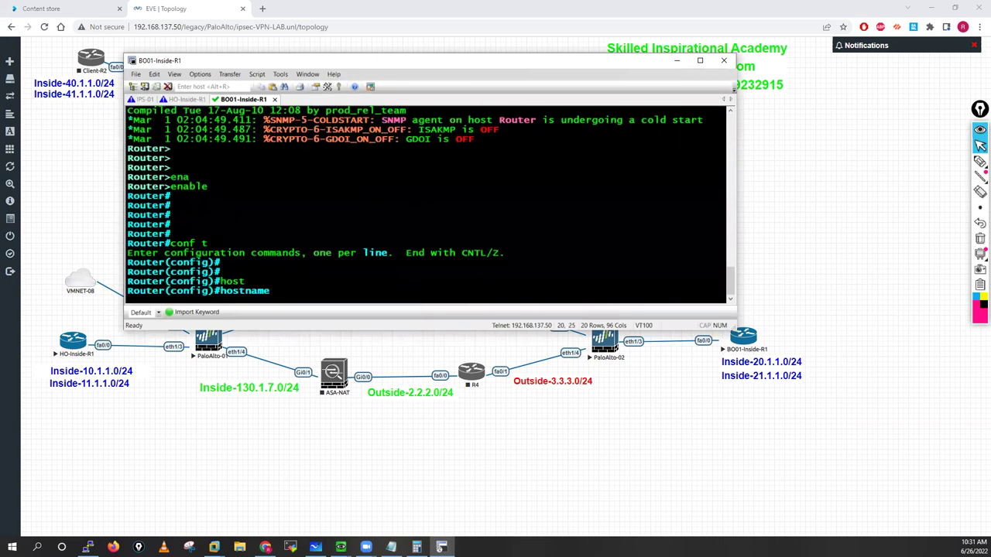
text(BO1)
key(Return)
key(Return)
key(Return)
key(Return)
key(Return)
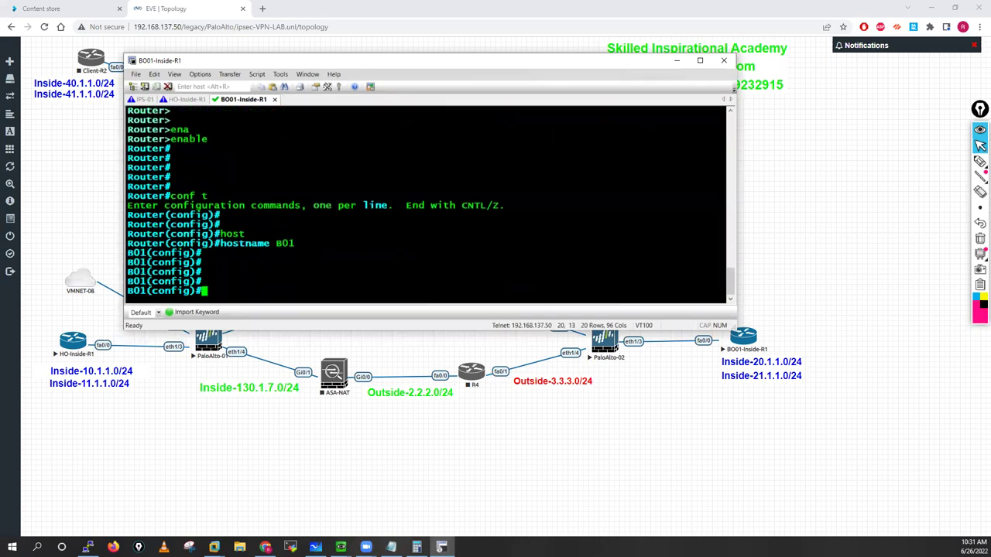
Step: Give interface f0/0 the address 20.1.1.100 255.255.255.0 and bring it up
text(int f0/0)
key(Return)
key(Return)
key(Return)
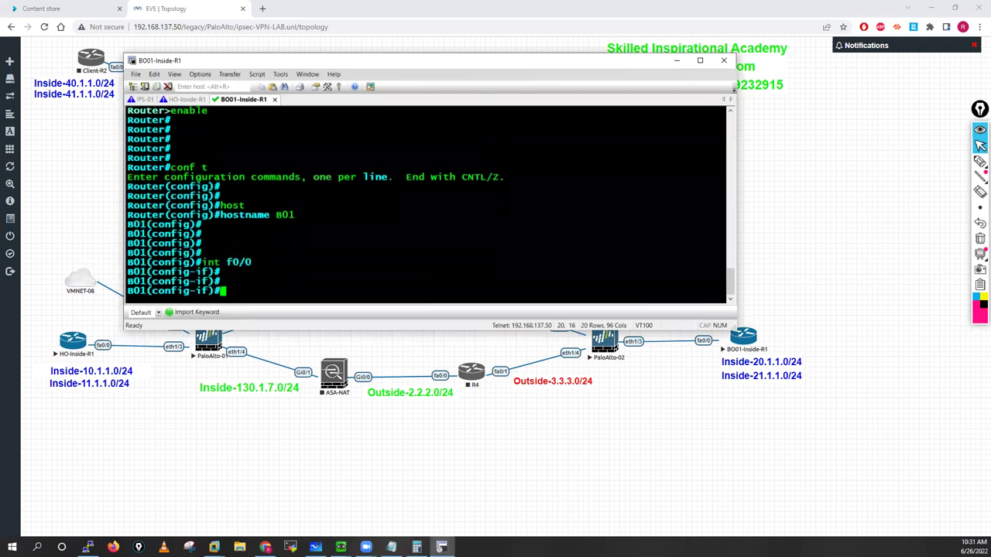
text(ip add)
key(Tab)
key(Tab)
key(Tab)
key(Tab)
key(Tab)
text(20.1.)
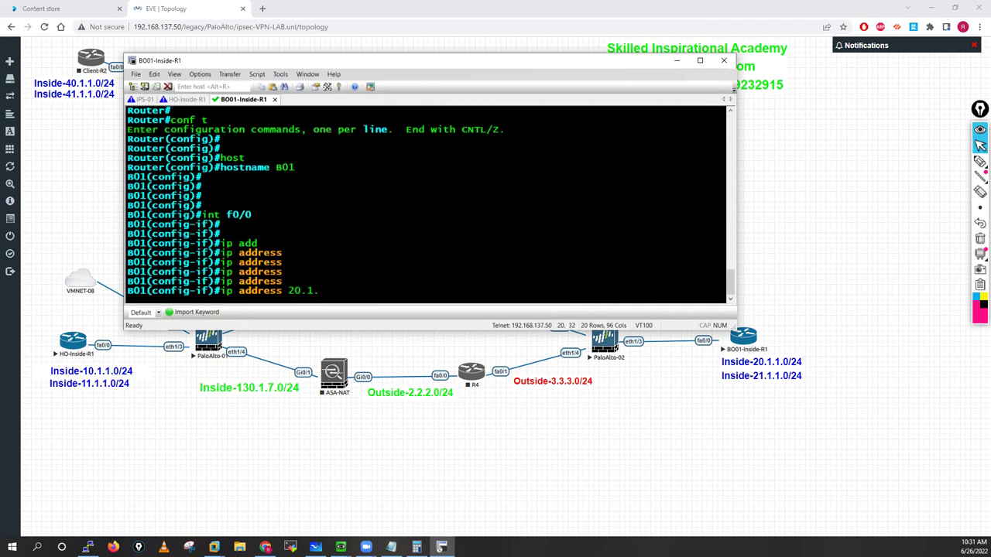
text(1.100 255.255.255)
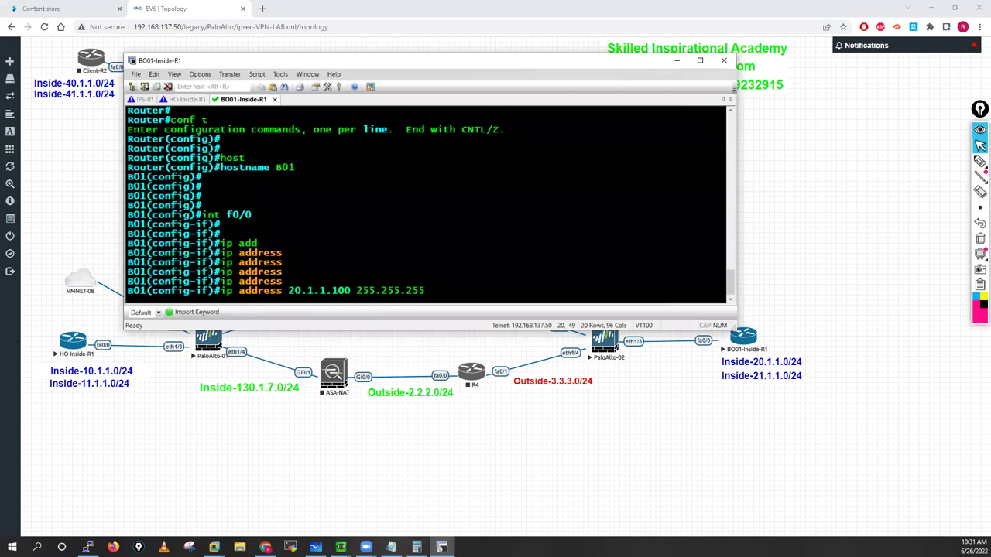
text(.0)
key(Return)
text(no shut)
key(Return)
key(Return)
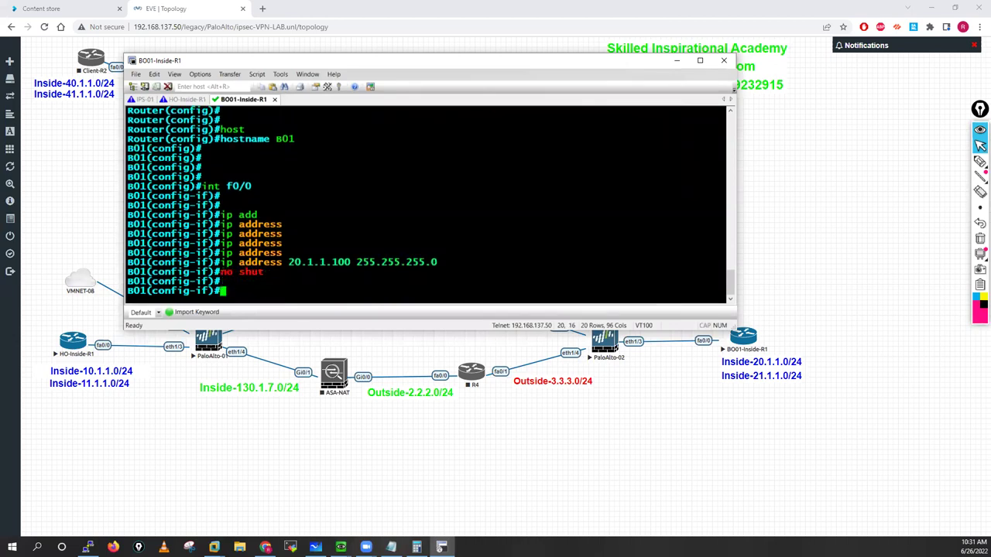
Step: Create Loopback21 with address 21.1.1.100 255.255.255.0
text(int l1)
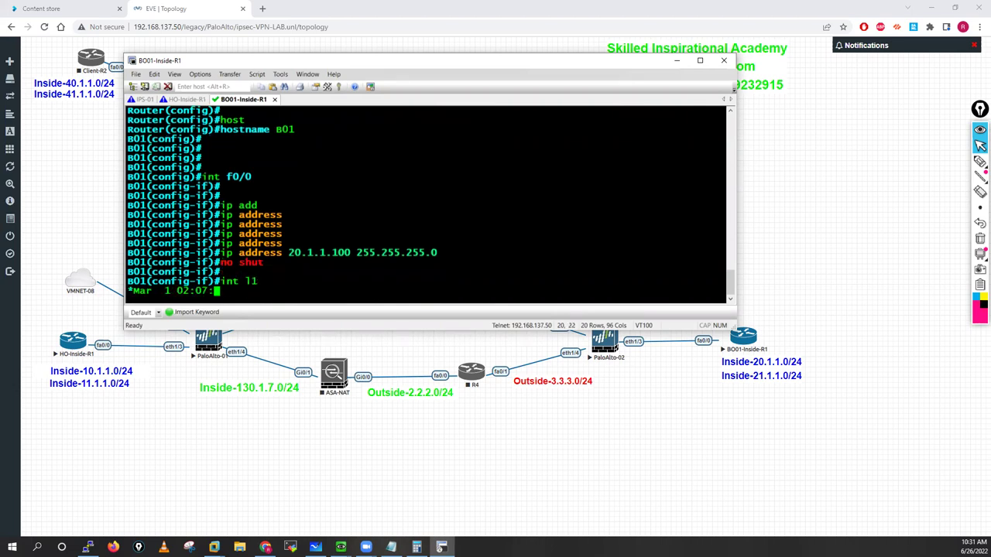
key(BackSpace)
text(21)
key(Return)
key(Return)
key(Return)
text(ip )
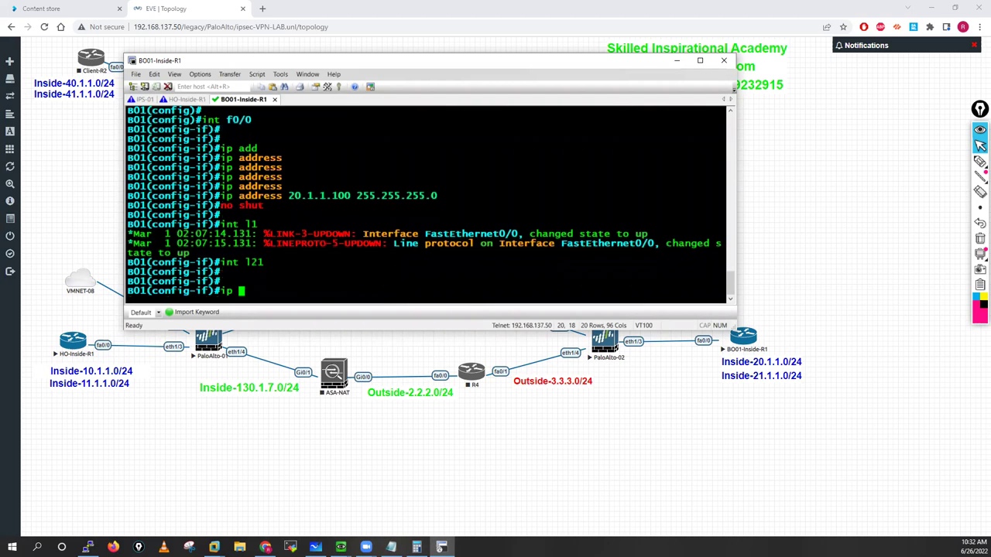
text(add)
key(Tab)
key(Tab)
key(Tab)
text(2)
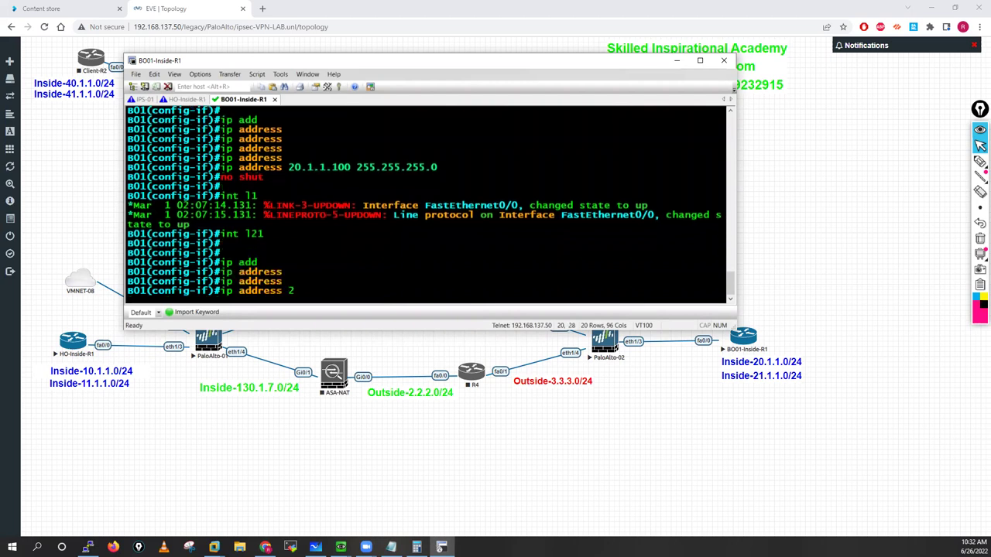
text(1.1.)
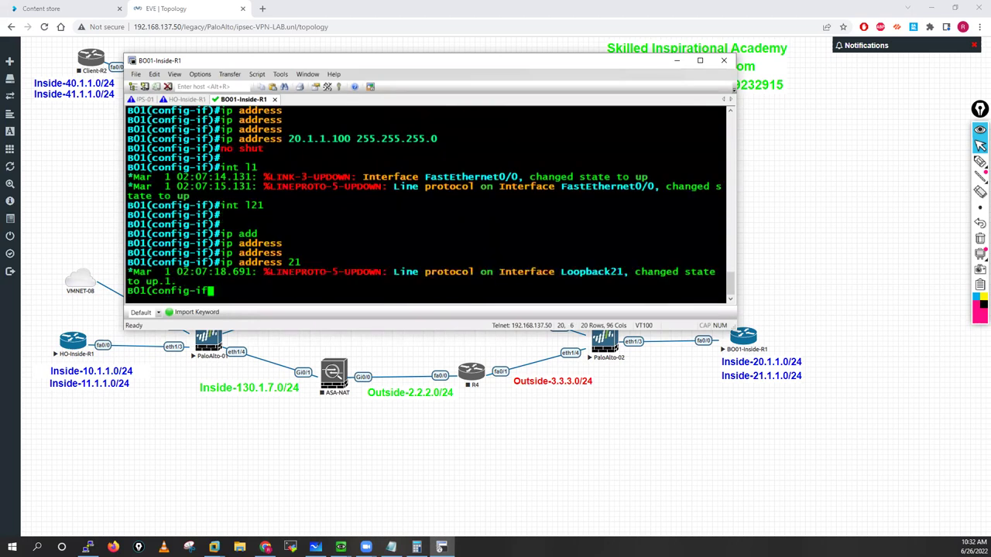
text(1.)
key(Tab)
text(100 255.25.)
key(BackSpace)
text(5.2)
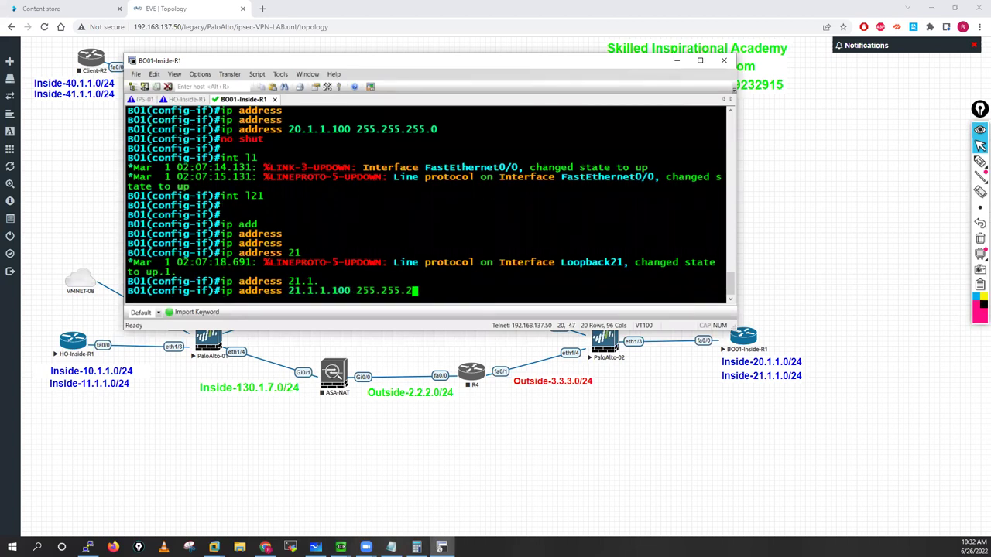
text(55.0)
key(Return)
key(Return)
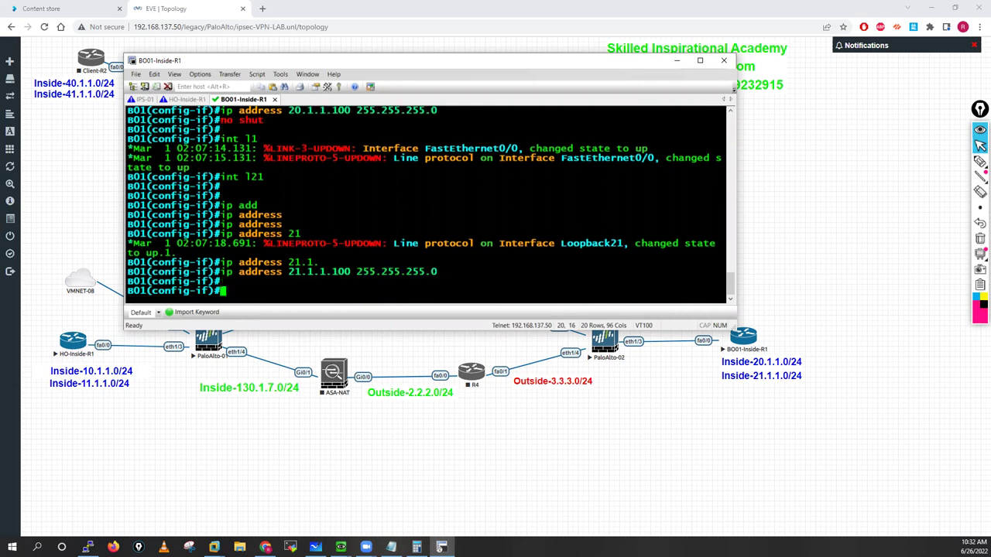
text(exit)
key(Return)
key(Return)
key(Return)
Step: Add a default route 0.0.0.0 0.0.0.0 via 20.1.1.250
text(ip ro)
key(Tab)
text(ute)
key(Tab)
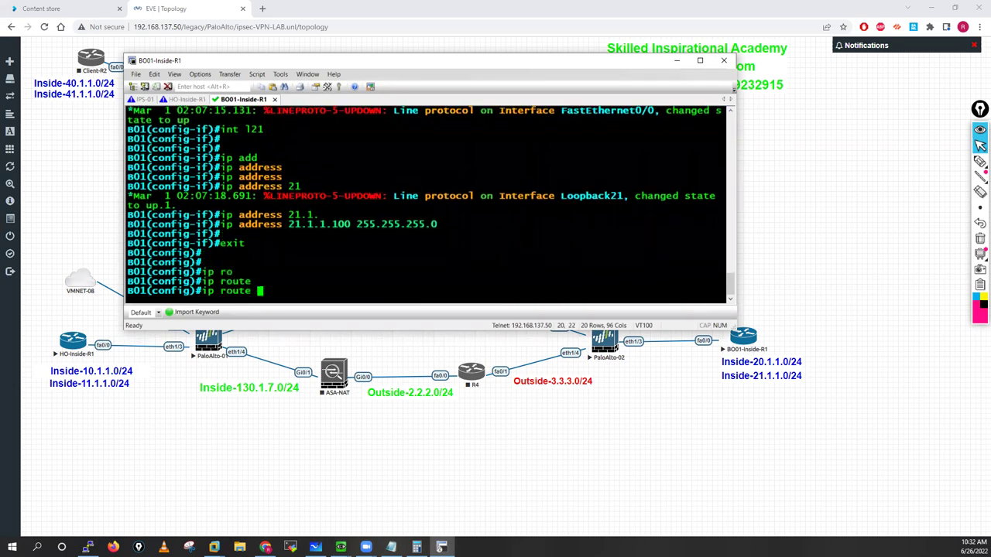
text(0.0.0.0 0.0.0.0 )
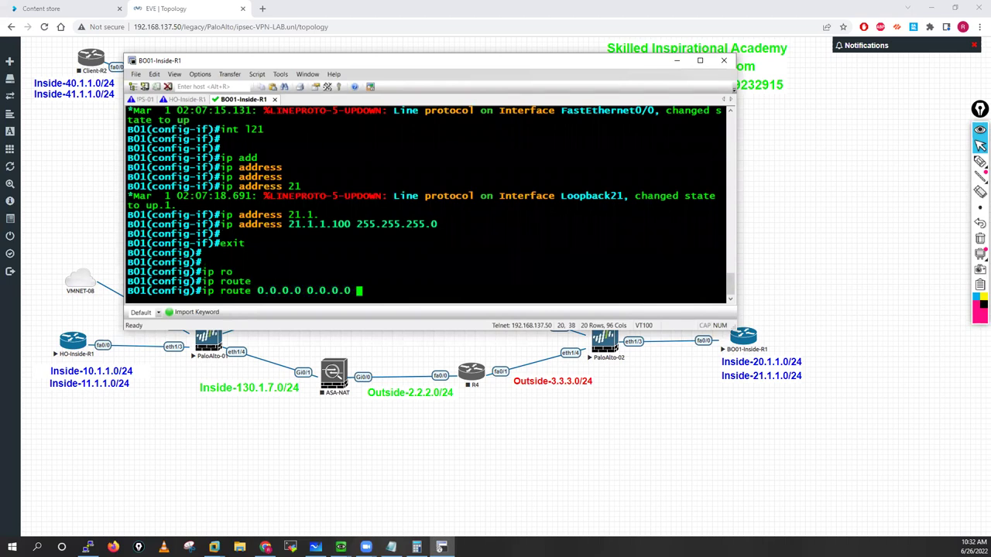
text(20.1.1.250)
key(Return)
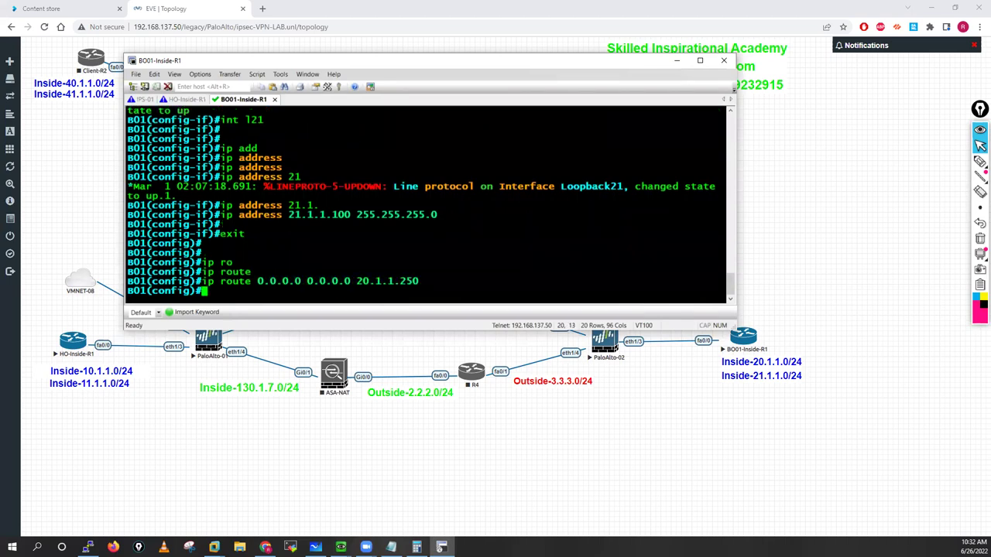
key(Return)
key(Return)
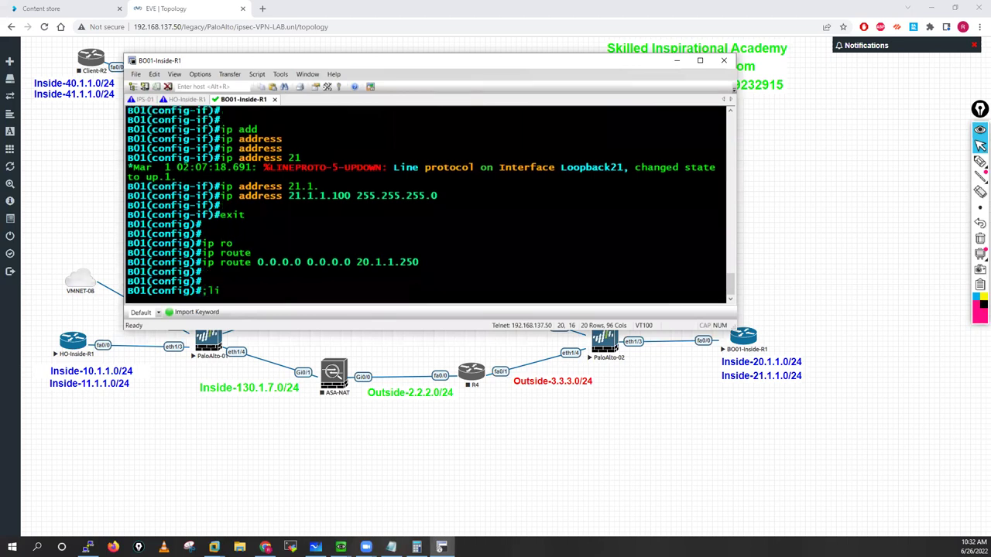
Step: Enable local login on VTY lines 0 4
key(BackSpace)
key(BackSpace)
key(BackSpace)
text(line)
key(Tab)
text(v)
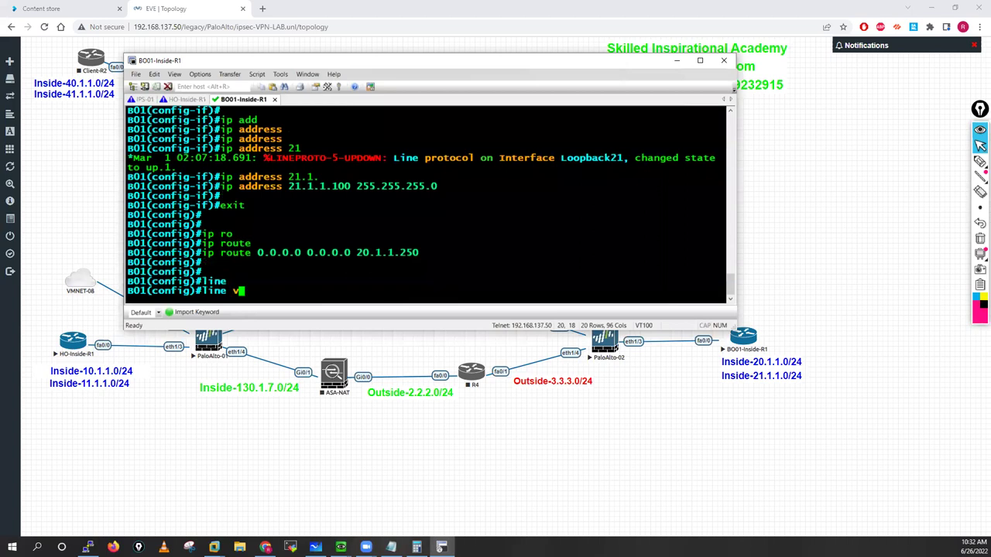
text(ty)
key(Tab)
text(0 4)
key(Return)
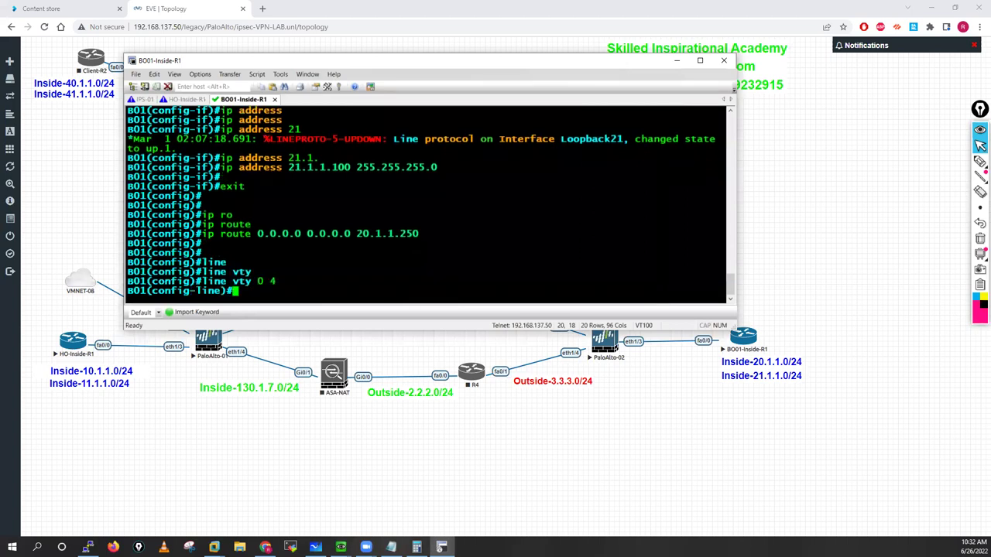
text(logi)
key(Tab)
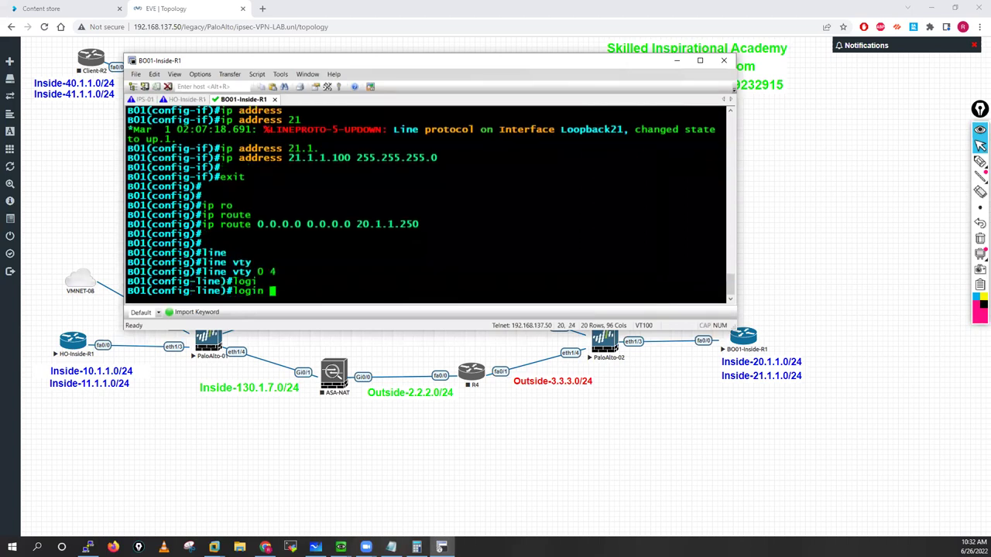
text(lo)
key(Tab)
key(Return)
key(Return)
key(Return)
text(exit)
key(Return)
key(Return)
key(Return)
Step: Create a privilege-15 local user with a password and save the configuration with do wr mem
text(user)
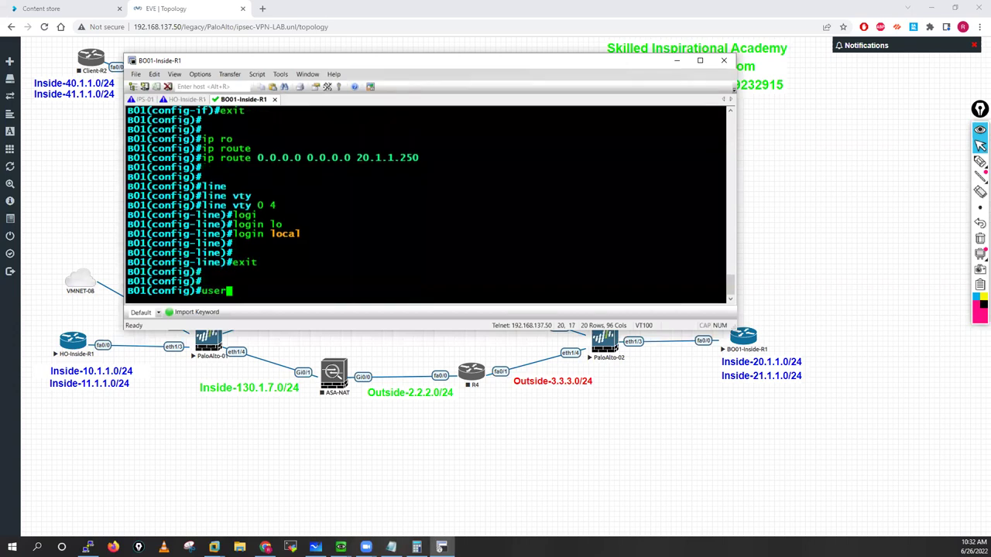
text(n)
key(Tab)
text(cisc)
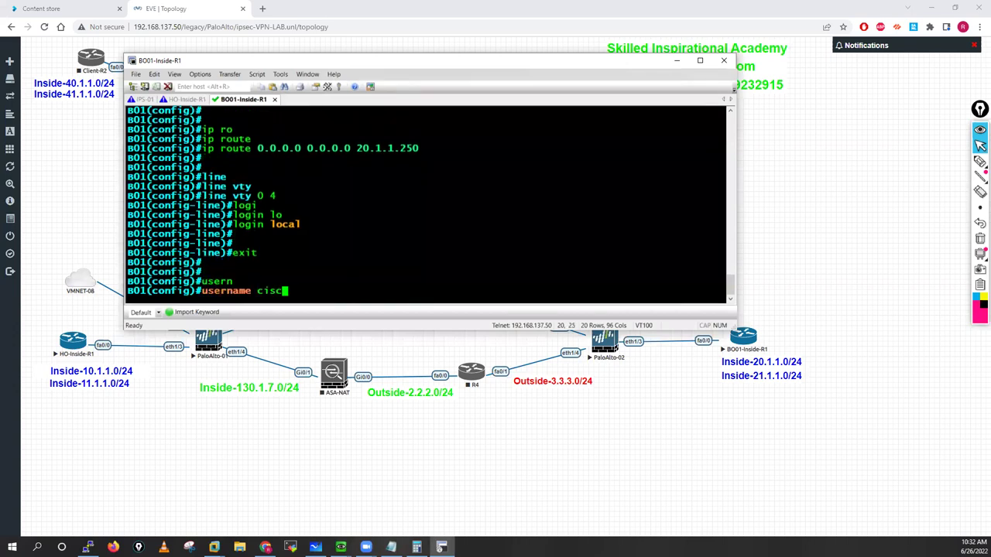
text(o pru)
key(Tab)
key(BackSpace)
text(i)
key(Tab)
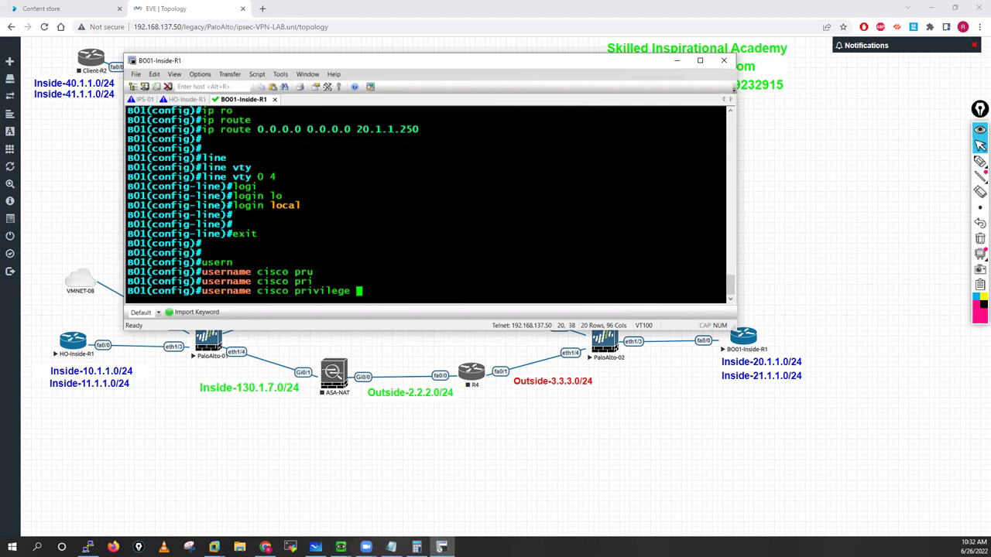
text(15 pass)
key(Tab)
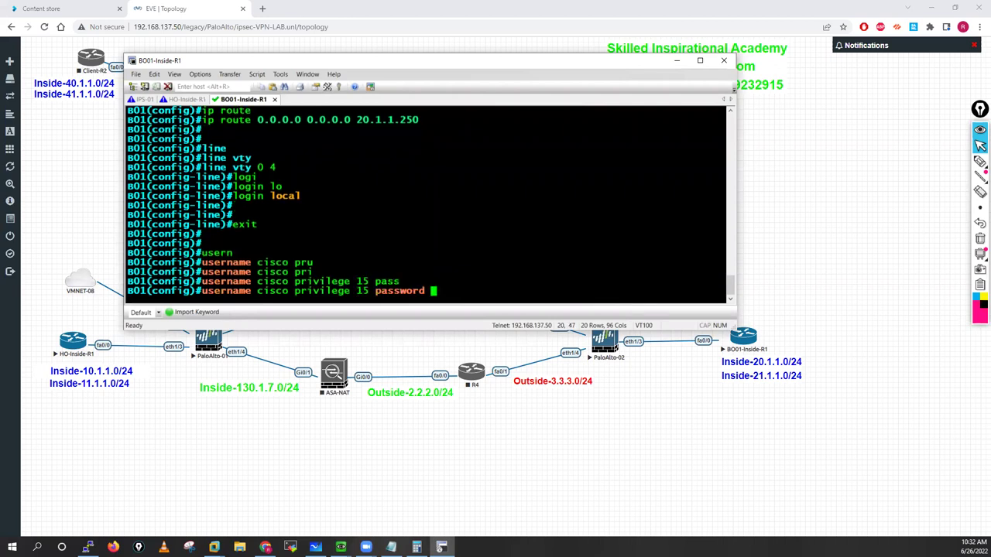
text(cisco)
key(Return)
key(Return)
key(Return)
text(d)
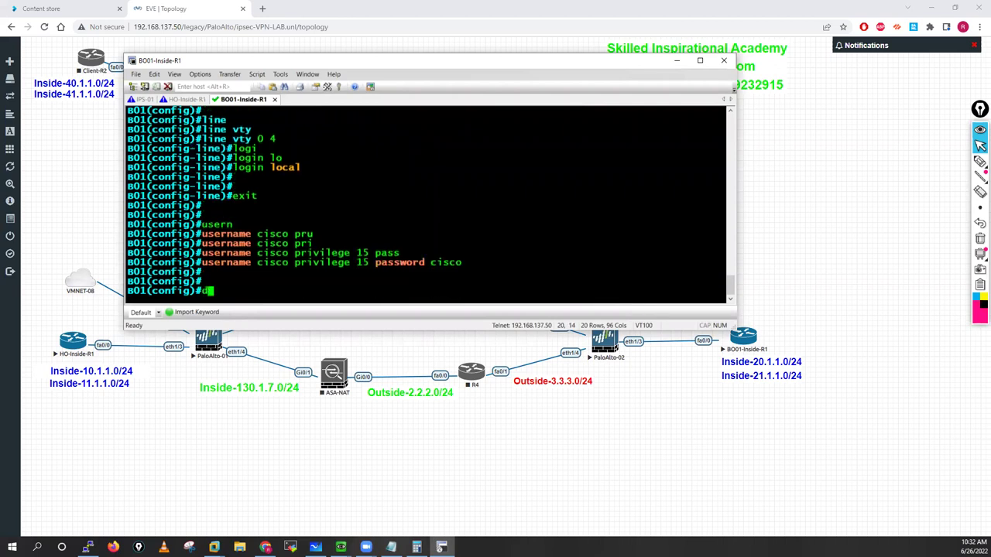
text(o wr mem)
key(Return)
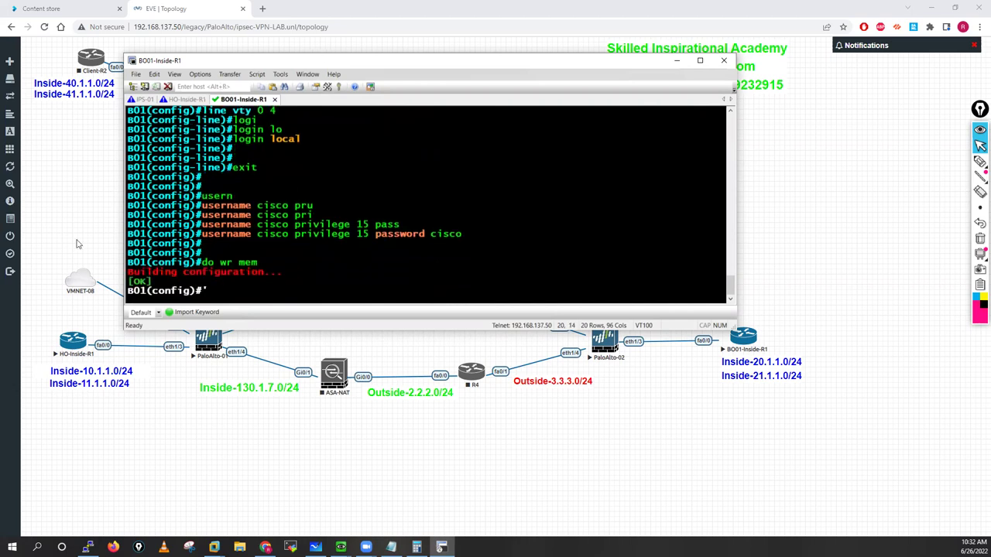
Step: Launch the PaloAlto-02 console from the EVE-NG lab topology
click(207, 335)
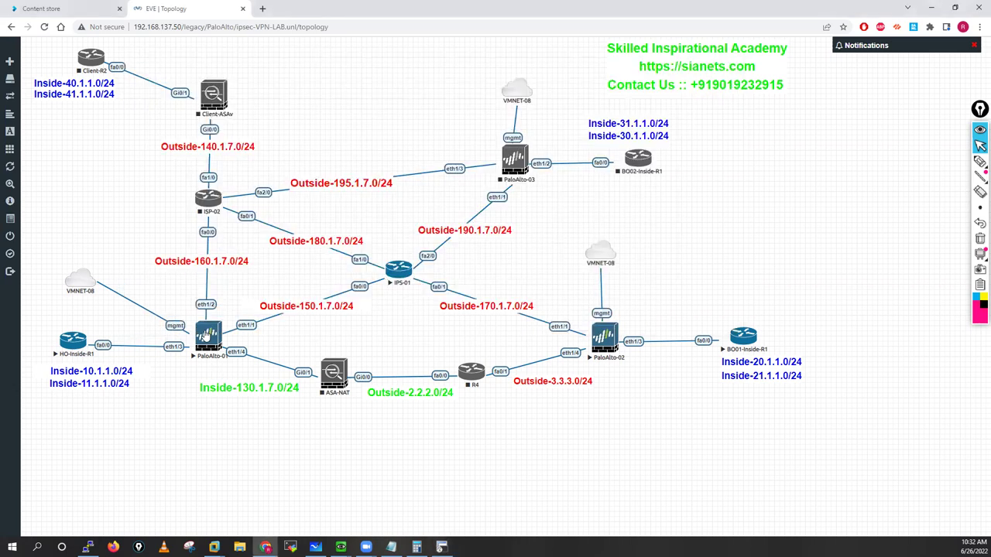
click(607, 343)
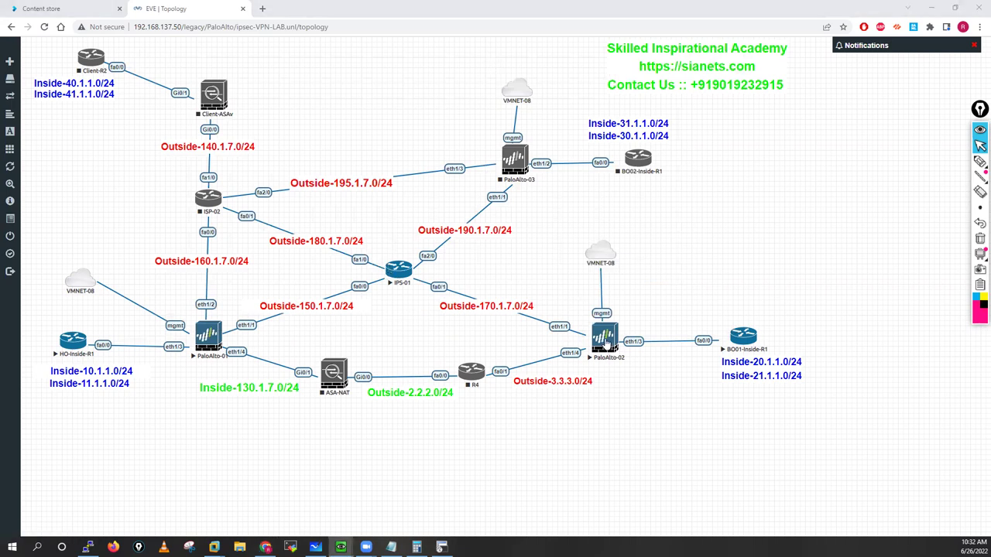
click(514, 97)
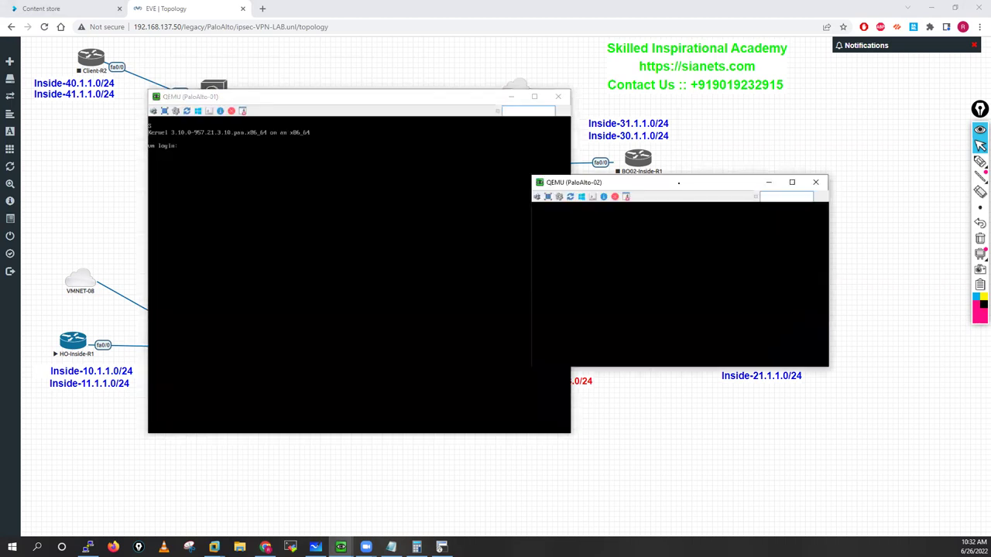
Step: Refresh both Palo Alto login prompts to reveal their DHCP addresses, then close both consoles
click(314, 206)
key(Return)
key(Return)
key(Return)
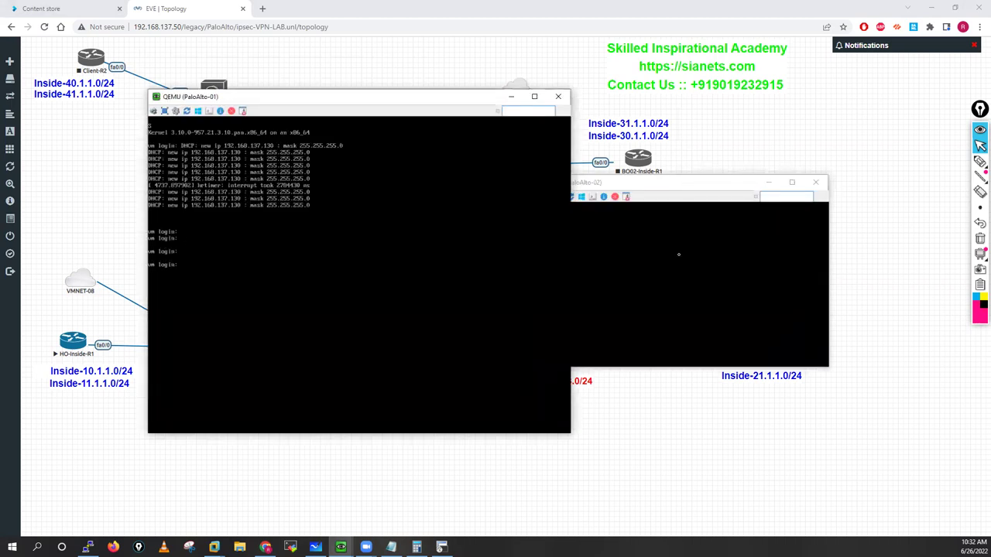
click(678, 254)
key(Return)
key(Return)
key(Return)
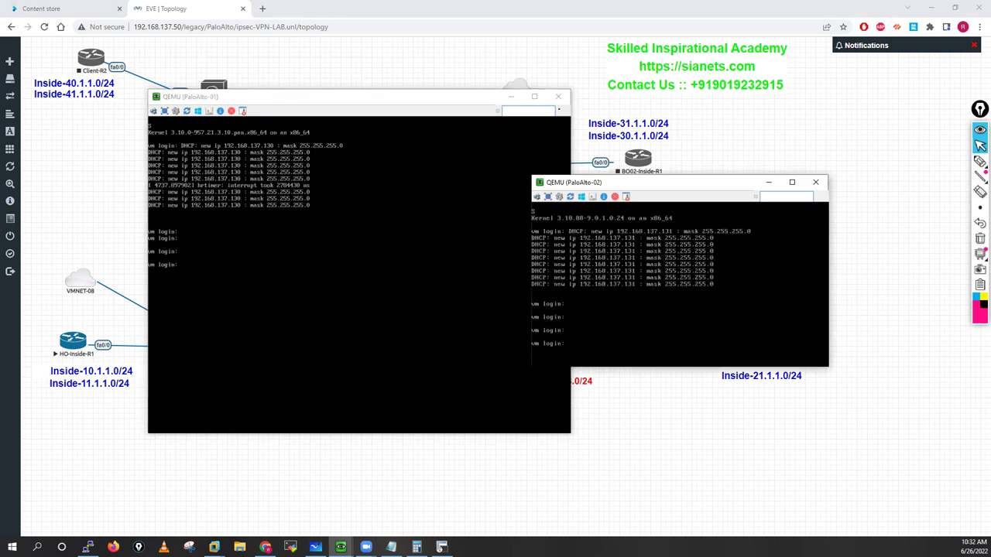
click(815, 182)
click(558, 96)
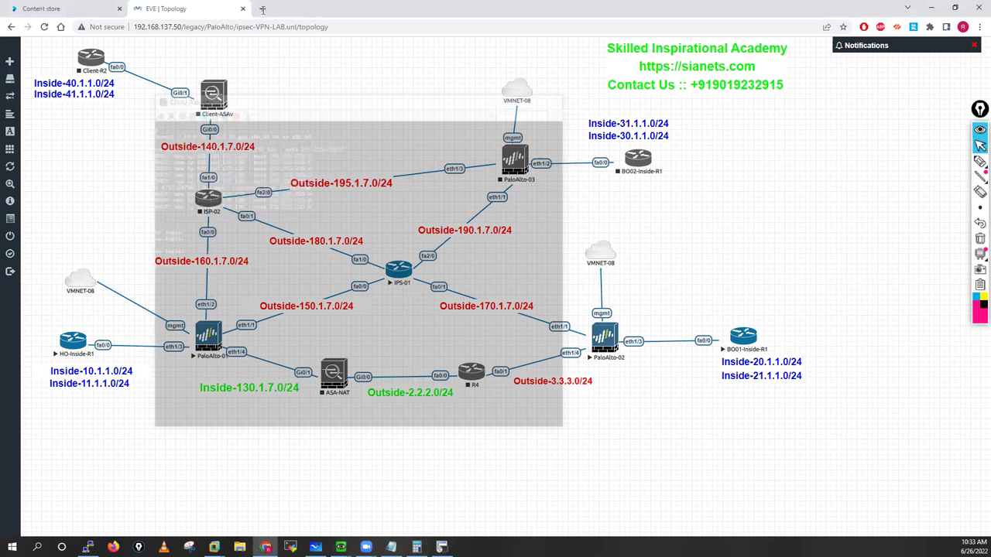
click(263, 9)
text(https)
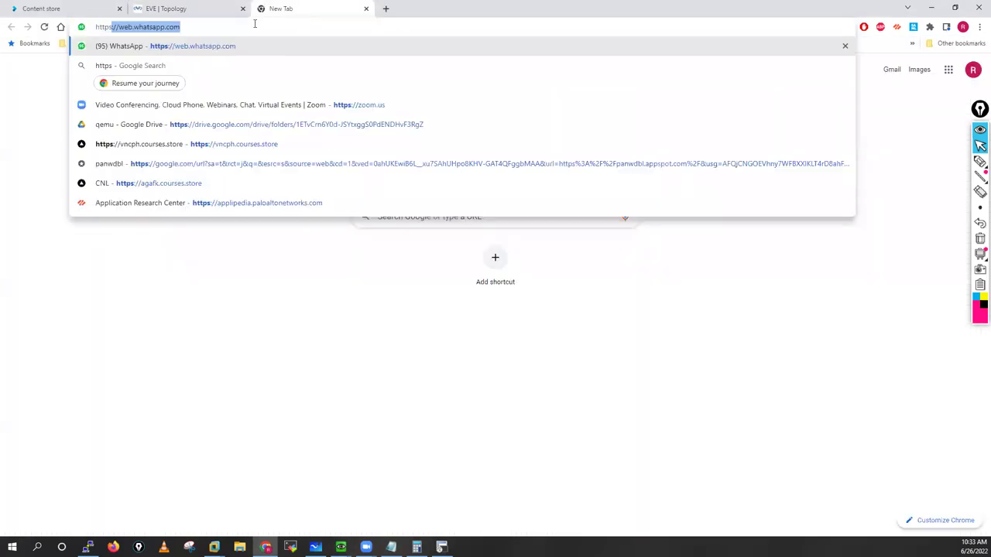
text(://192.)
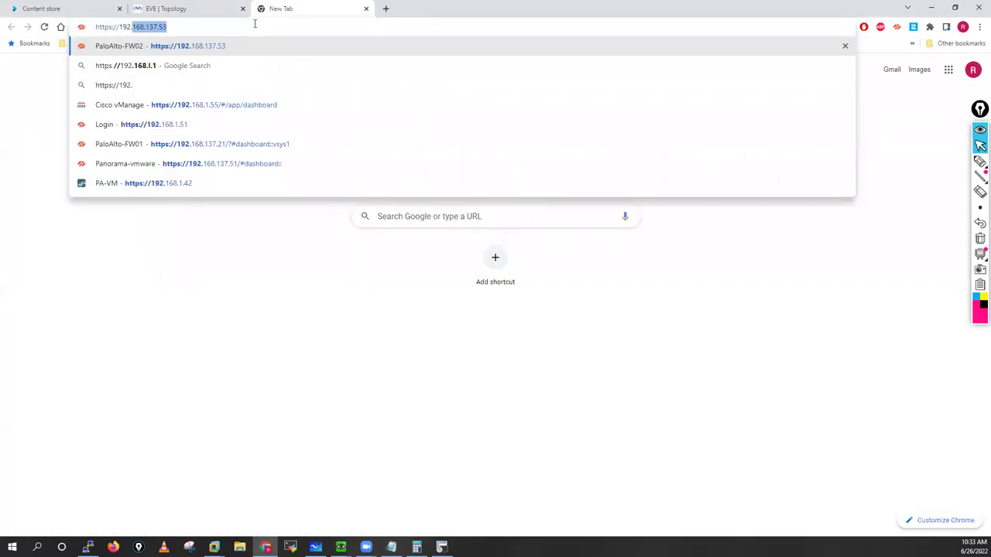
text(168.137.)
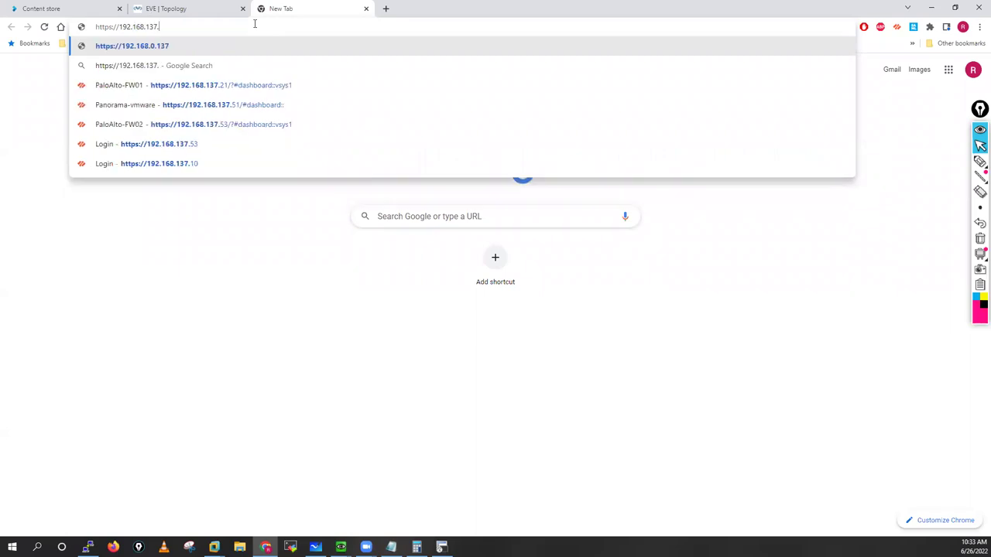
text(130)
key(Return)
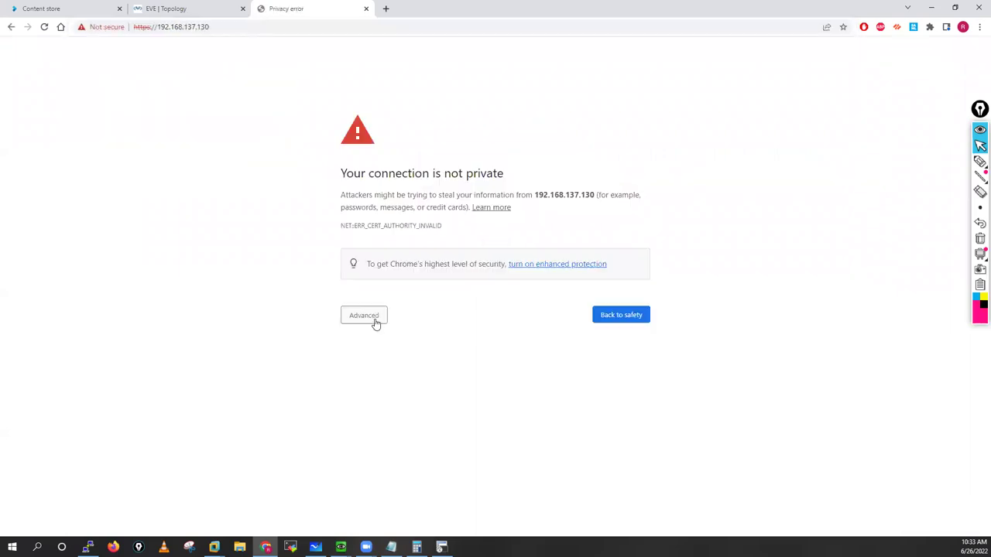
click(364, 315)
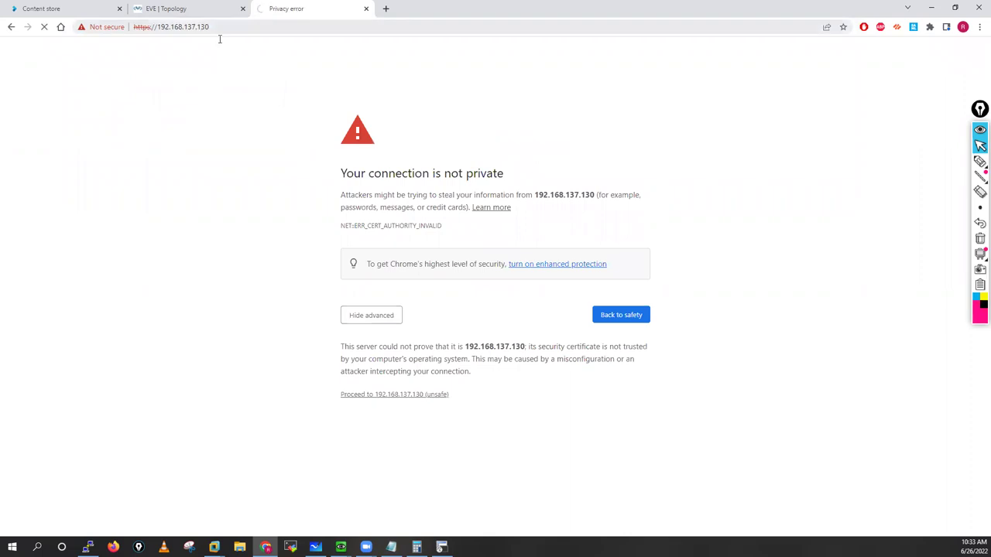
click(220, 29)
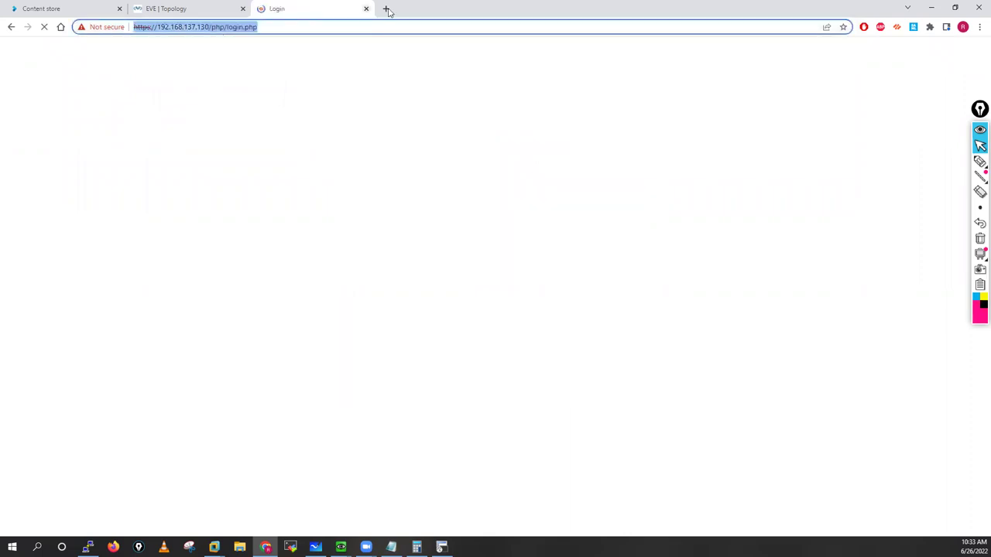
key(ctrl+c)
key(ctrl+t)
key(ctrl+v)
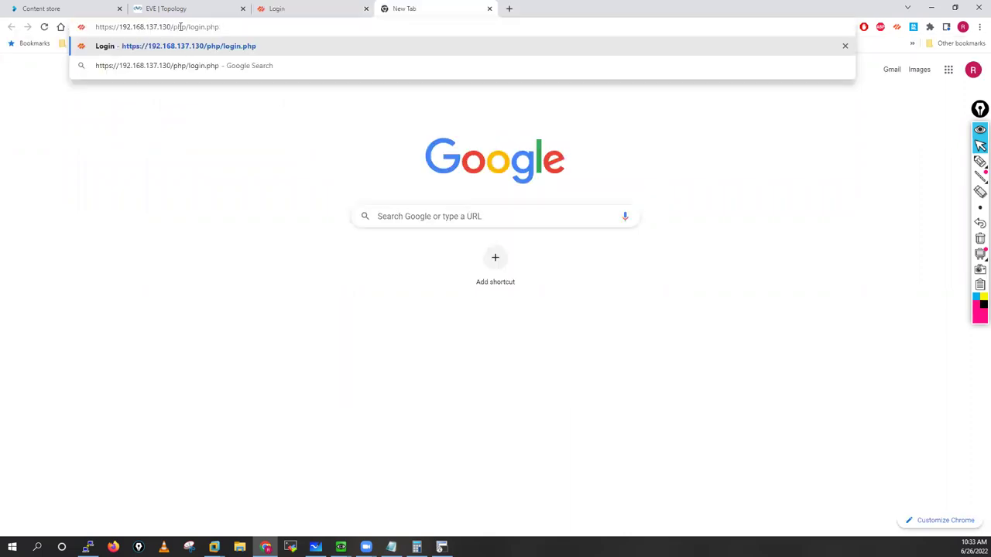
key(shift+Left)
key(shift+Left)
key(shift+Left)
key(shift+Left)
key(shift+Left)
key(shift+Left)
key(shift+Left)
key(shift+Left)
key(shift+Left)
key(shift+Left)
key(shift+Left)
key(shift+Left)
key(shift+Left)
key(shift+Left)
key(shift+Left)
text(1)
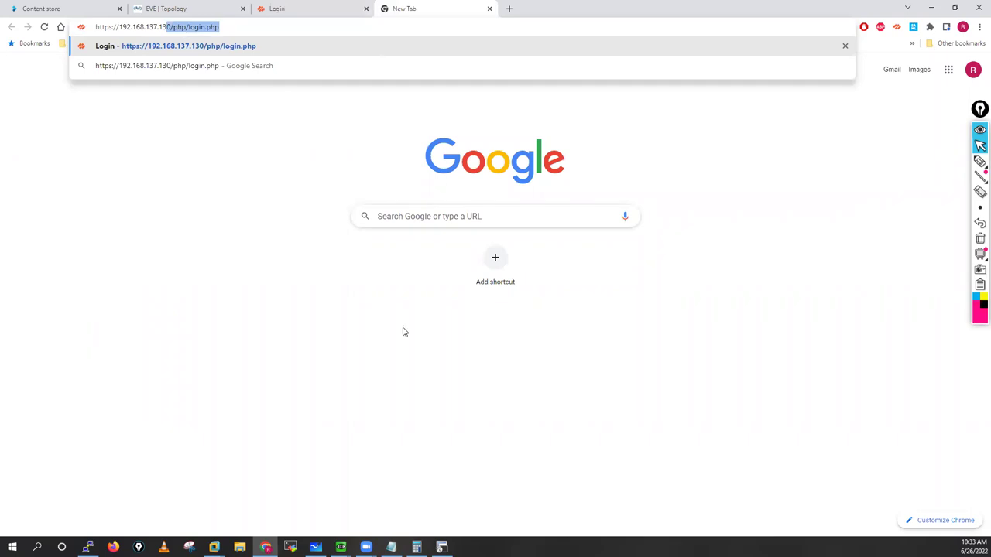
key(Return)
click(378, 314)
click(395, 396)
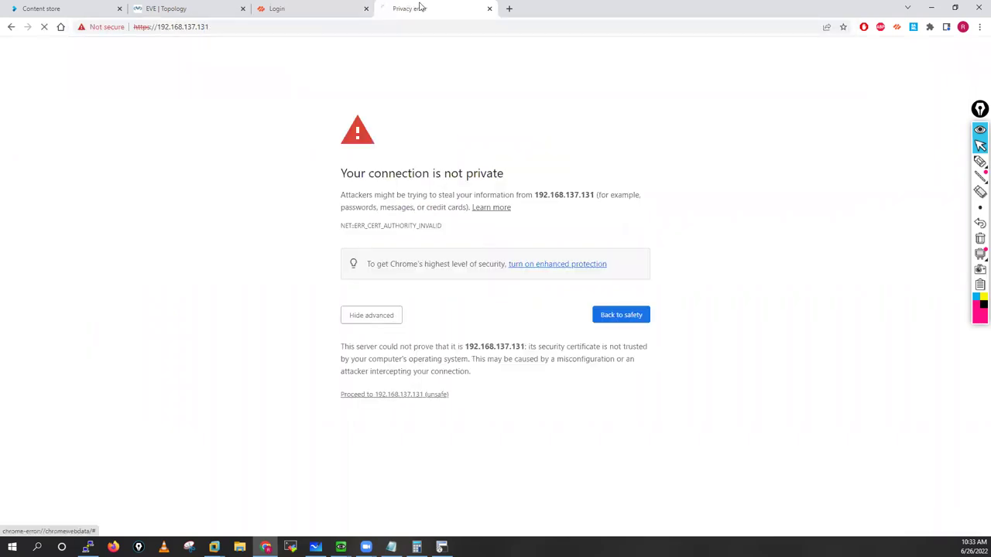
Step: Log in to the .130 firewall with the default admin credentials, then start the .131 login
click(289, 7)
click(427, 200)
text(a)
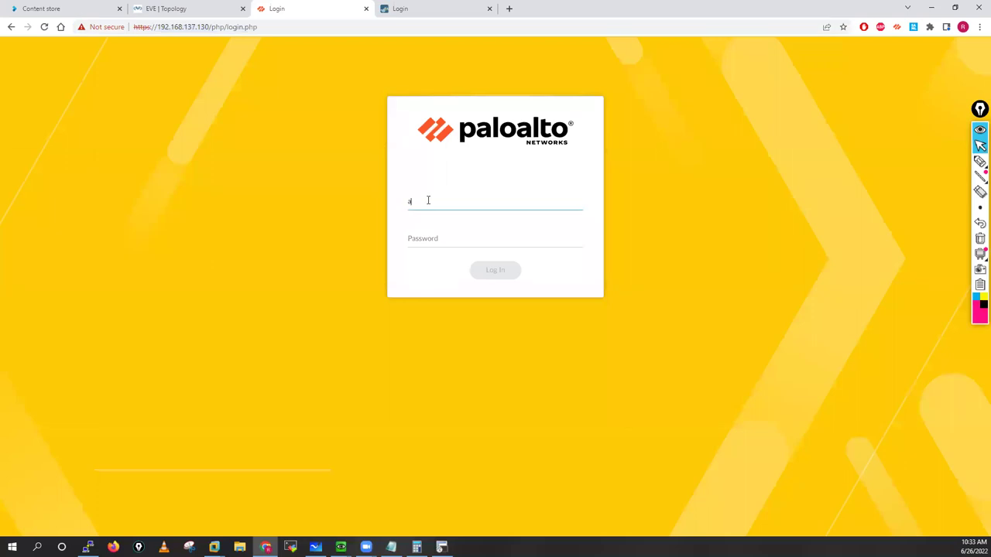
text(dmin)
key(Tab)
text(a)
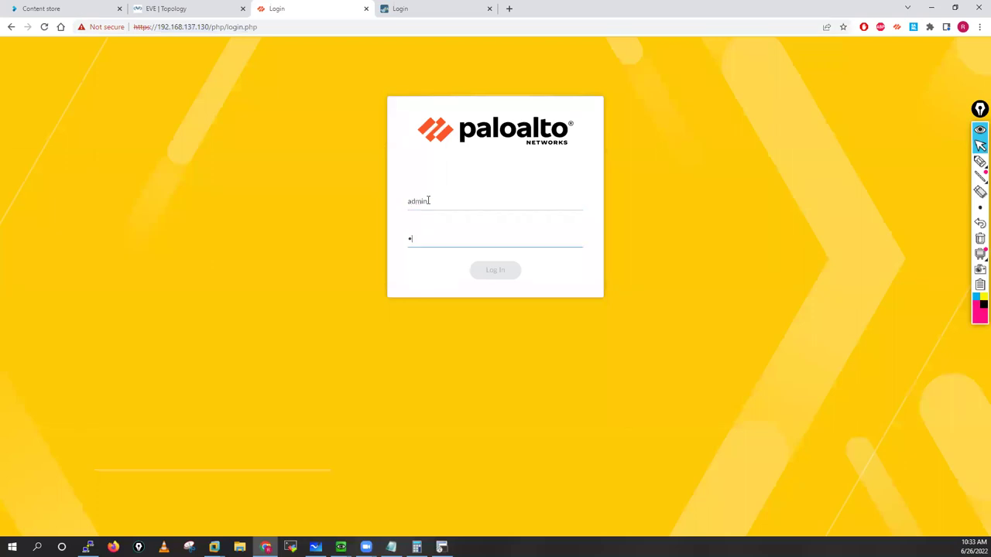
text(dmin)
key(Return)
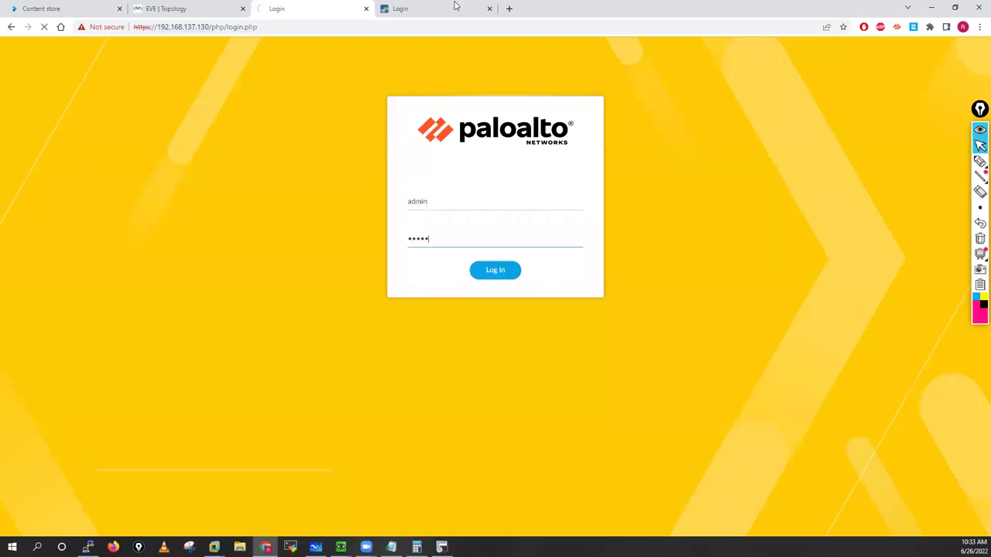
key(ctrl+Tab)
text(admi)
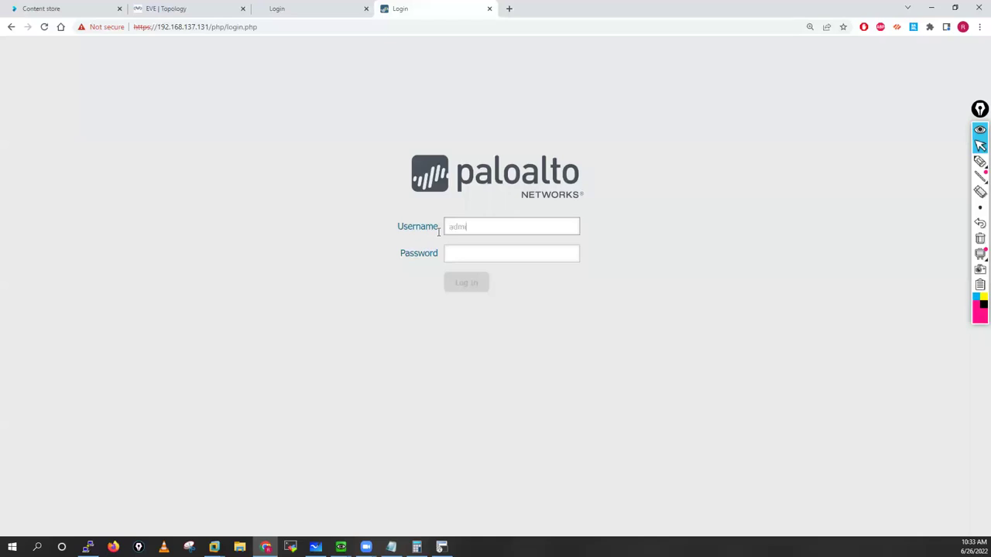
text(n)
click(458, 259)
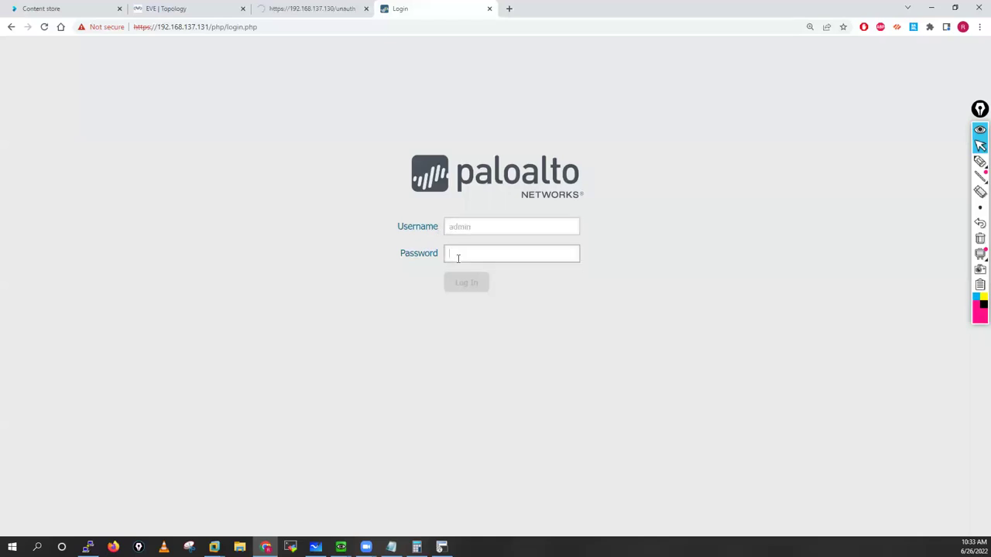
text(admin)
click(462, 285)
Step: On the .130 firewall, enter the old admin password and a new password twice, then submit
key(ctrl+shift+Tab)
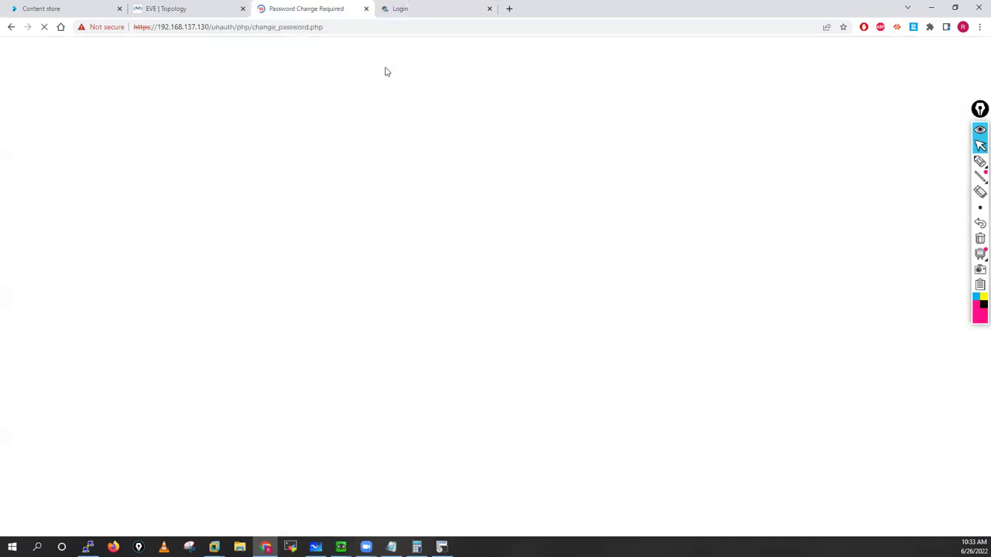
click(434, 7)
key(ctrl+shift+Tab)
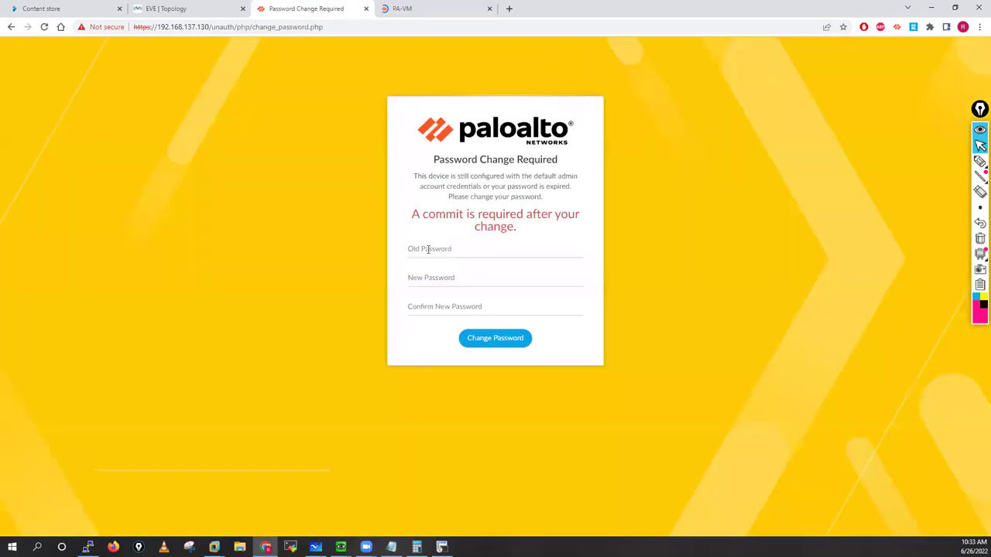
click(426, 249)
text(admi)
key(BackSpace)
key(BackSpace)
key(BackSpace)
key(BackSpace)
text(admin)
click(432, 275)
text(admin)
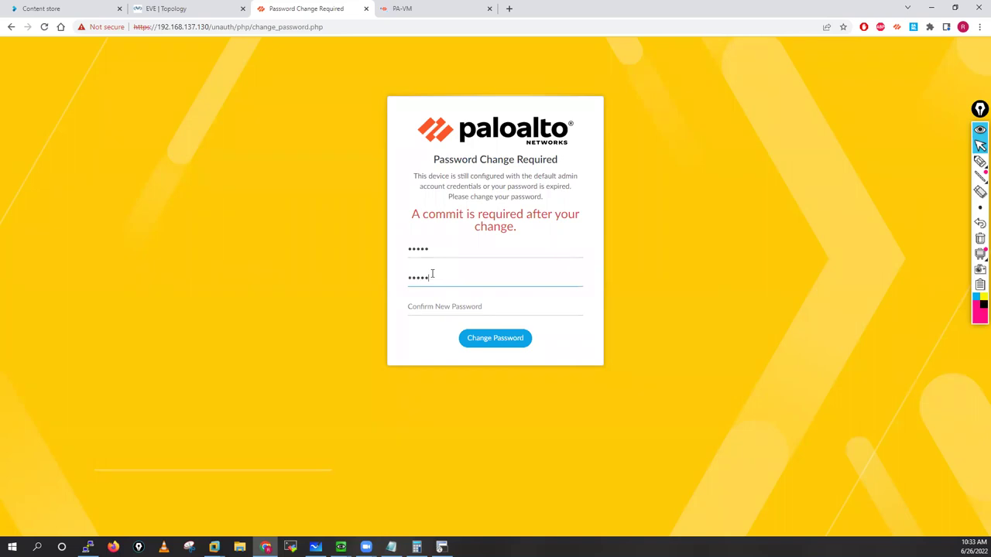
text(@123)
click(440, 306)
text(adm)
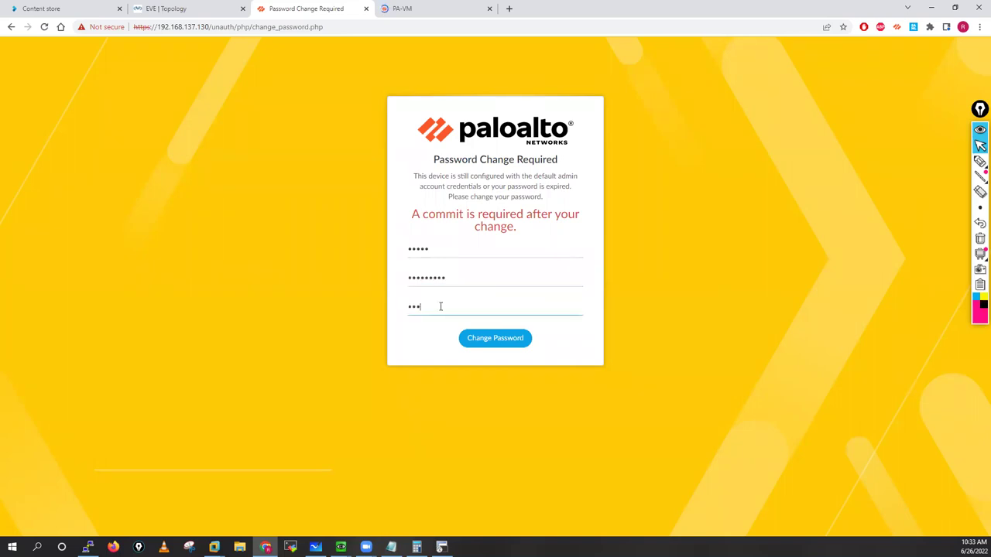
text(in@123)
click(495, 338)
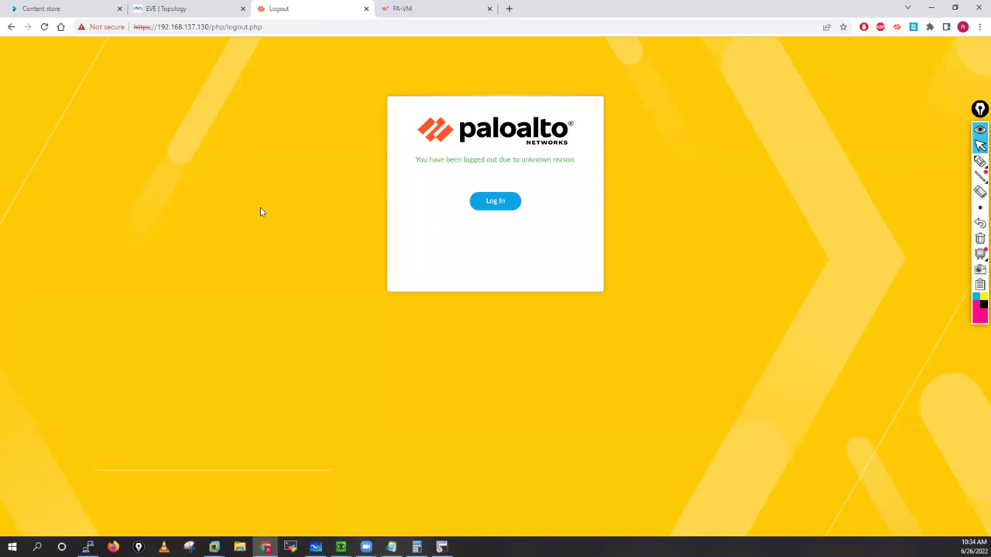
Step: Sign back in to the .130 firewall as admin with its password
click(499, 203)
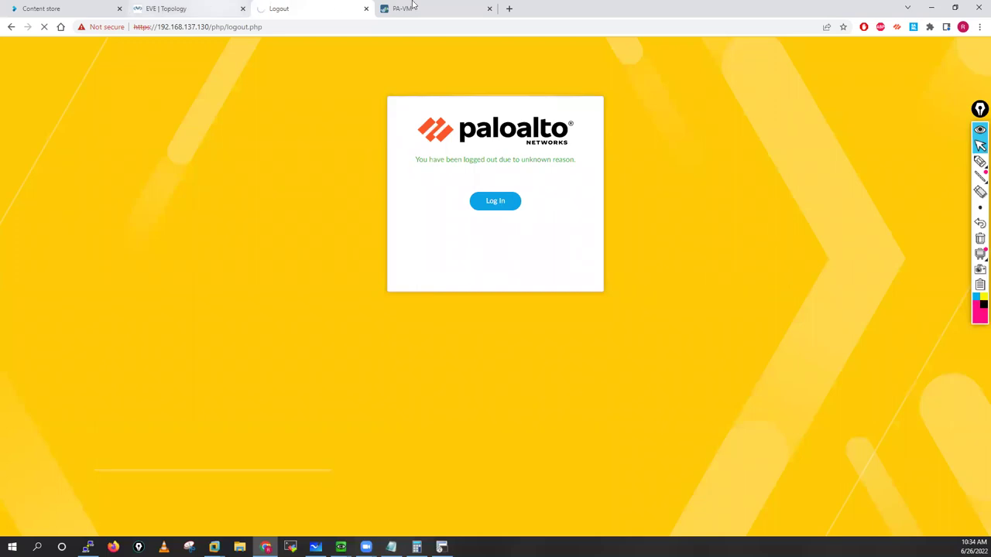
click(428, 6)
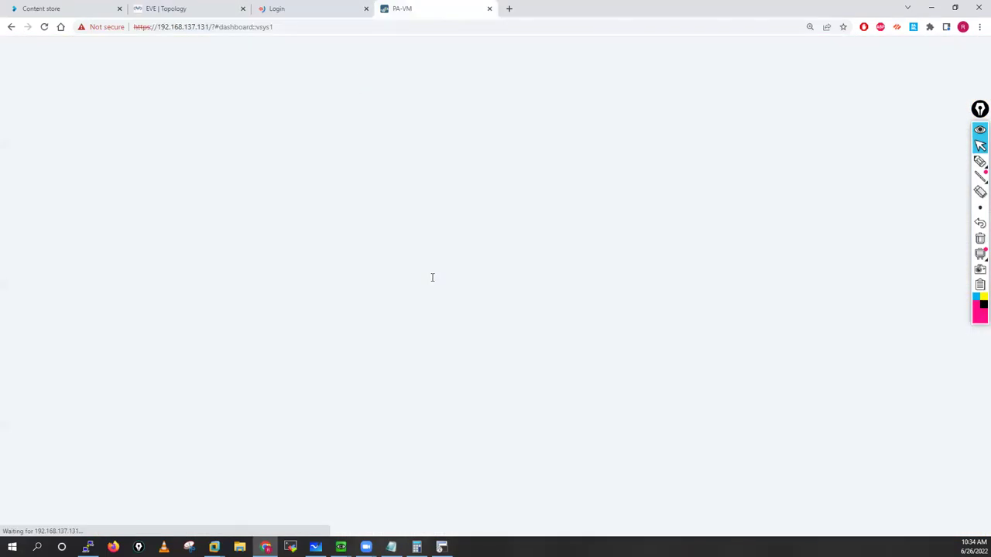
key(ctrl+shift+Tab)
text(admin)
click(419, 244)
text(ad)
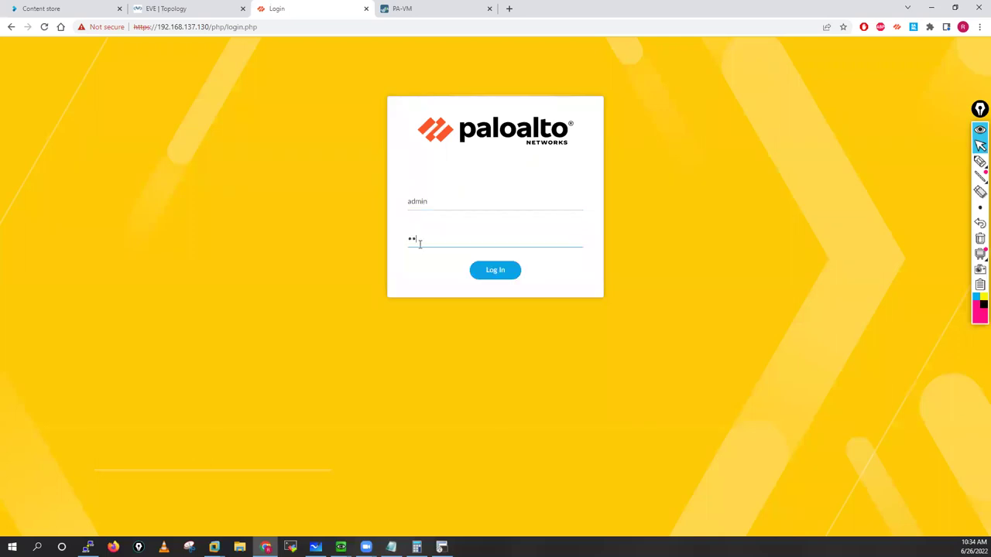
text(min@123)
key(Return)
Step: Return to the .131 firewall, dismiss its welcome message and open Device Setup
key(ctrl+Tab)
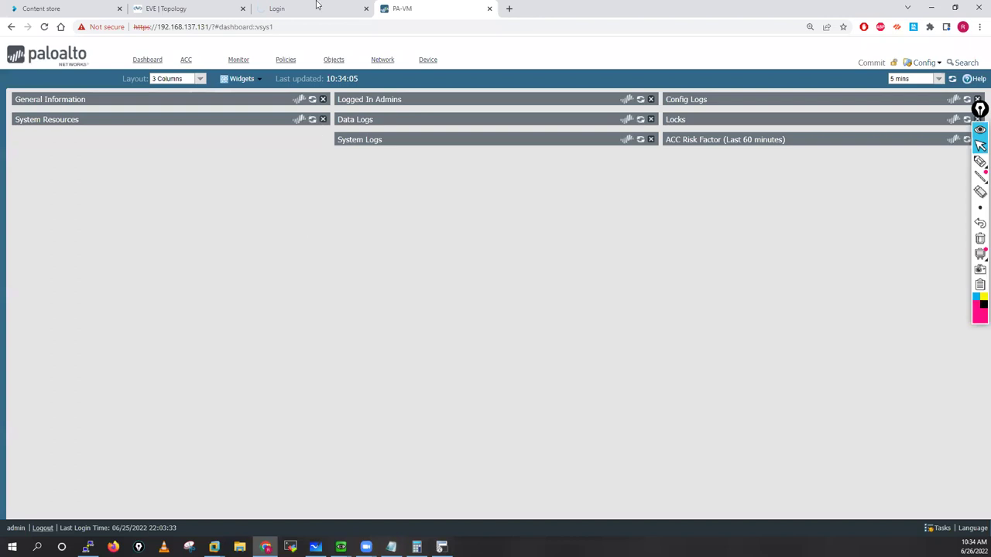
key(ctrl+Tab)
key(ctrl+Tab)
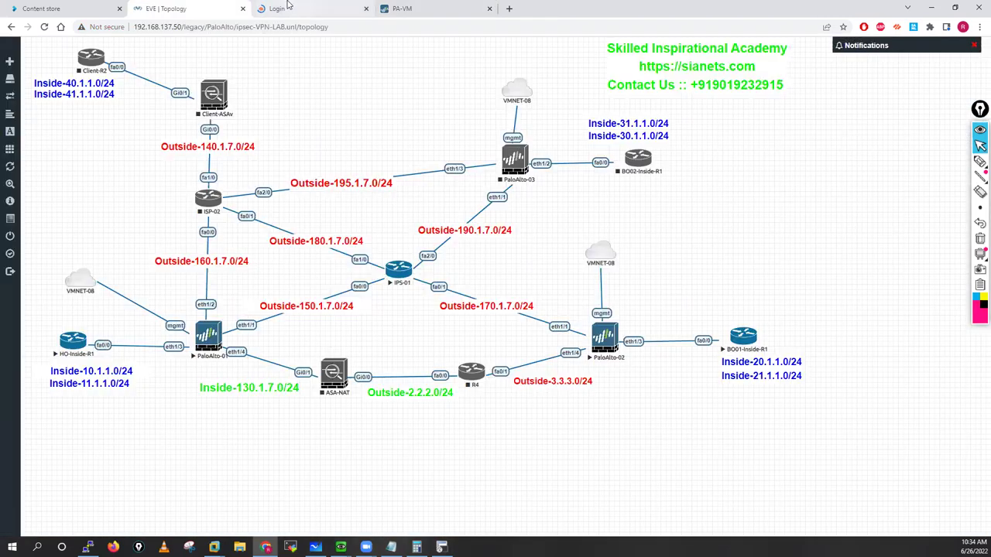
key(ctrl+Tab)
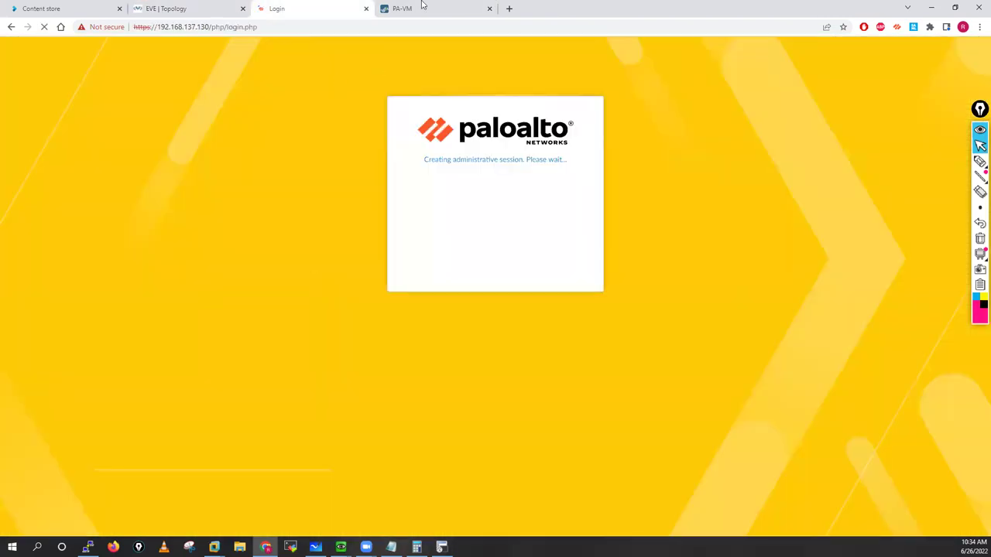
key(ctrl+Tab)
click(693, 423)
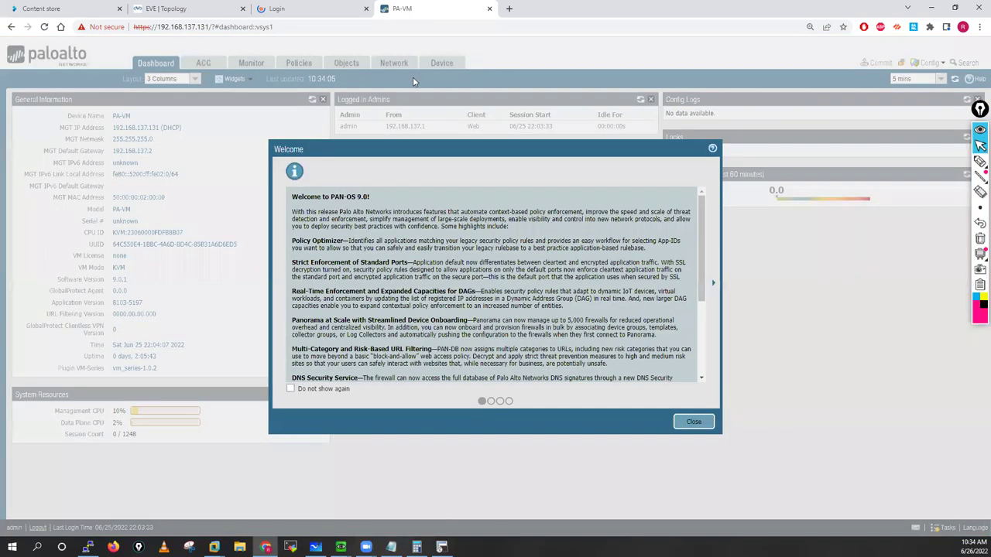
click(442, 64)
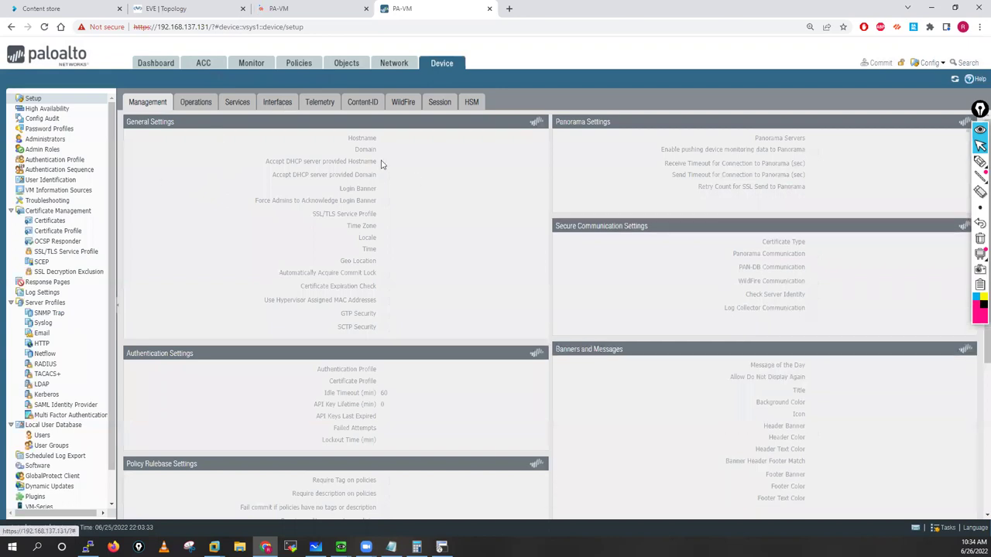
Step: Set the .131 firewall's hostname to PaloAlto-Fw02 in General Settings
click(277, 101)
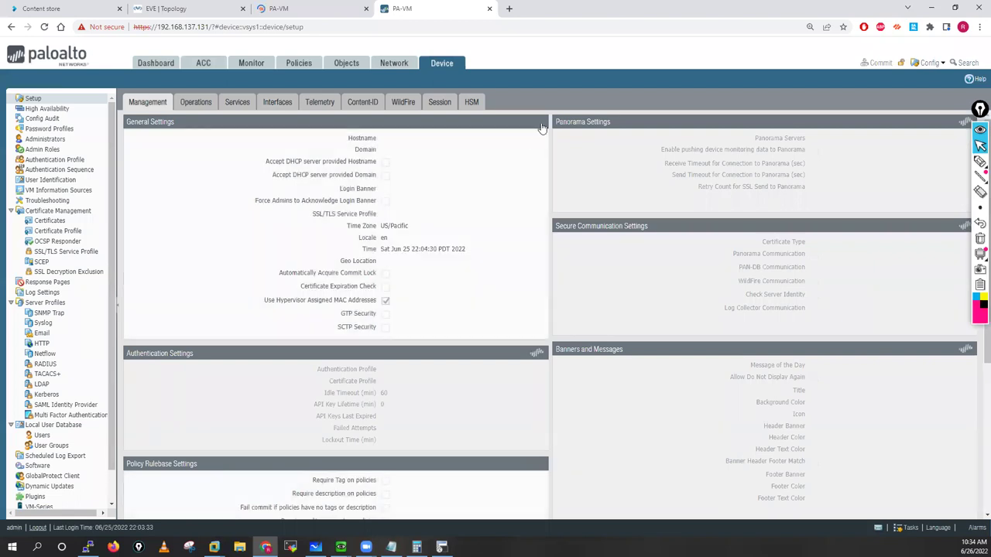
click(542, 122)
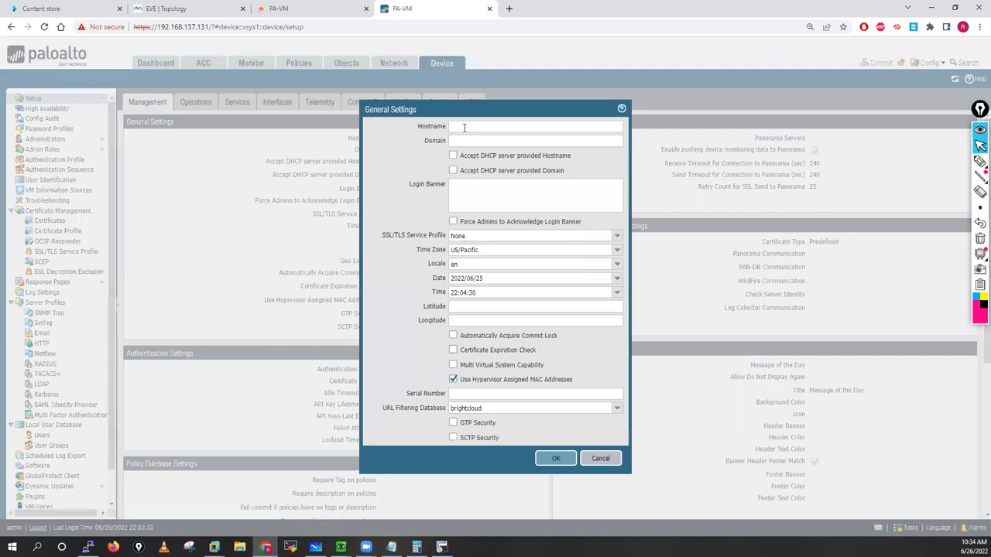
click(465, 127)
text(Palo)
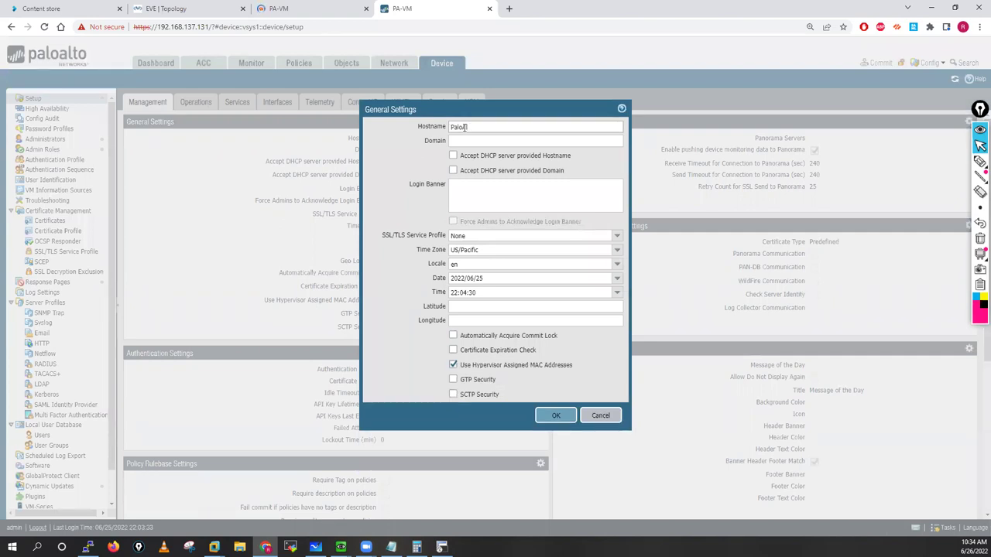
text(Alto-Fw02)
click(554, 416)
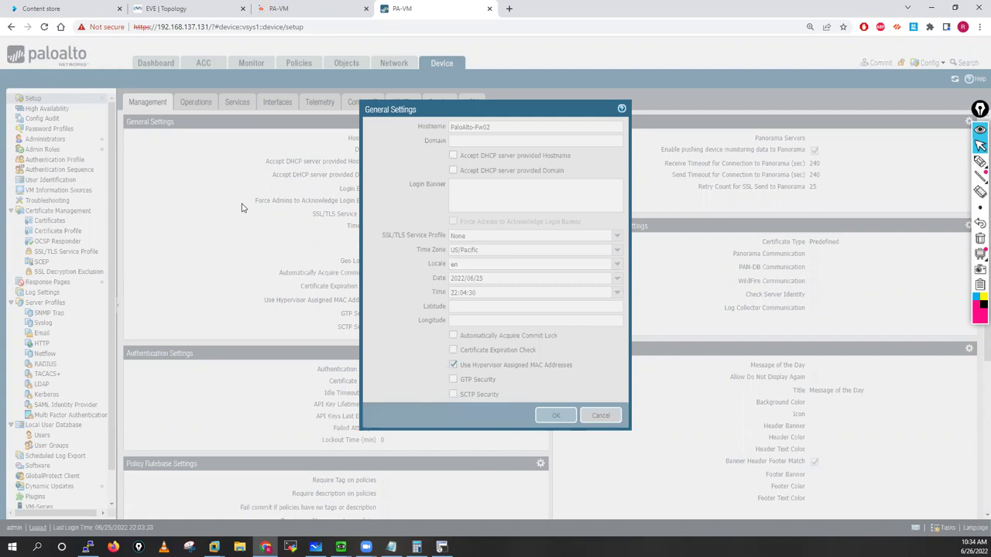
Step: Change the .131 firewall's time zone to Asia/Kolkata and save
click(326, 6)
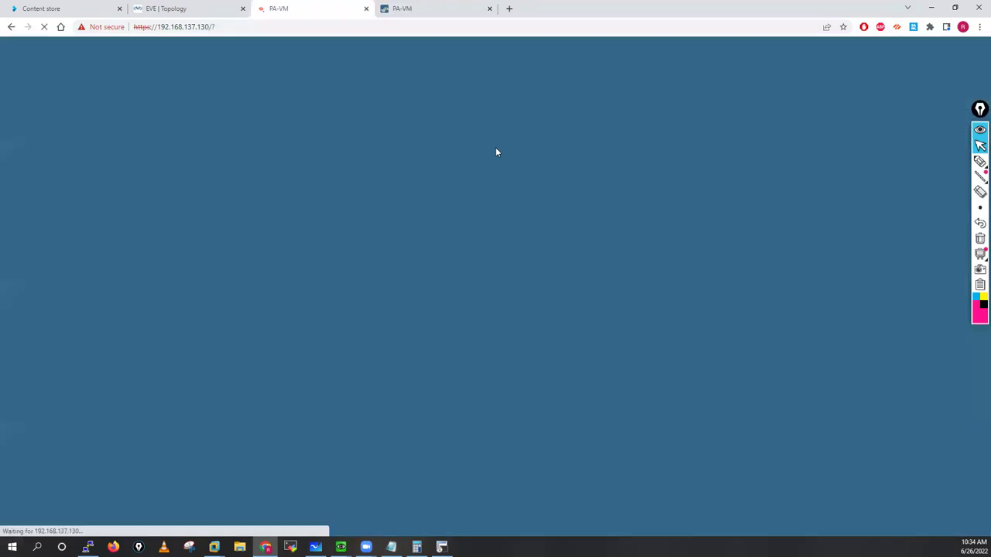
click(411, 6)
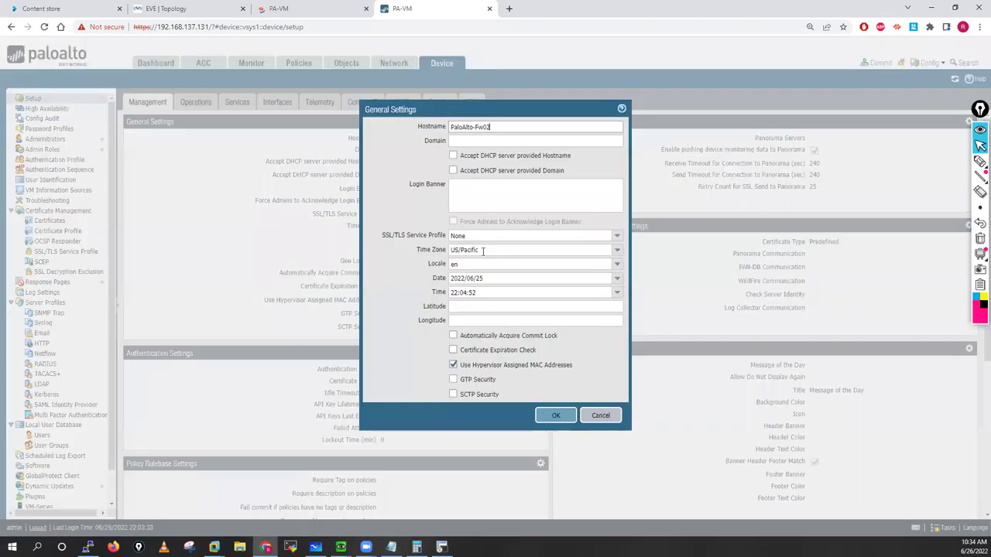
click(482, 250)
text(Asia)
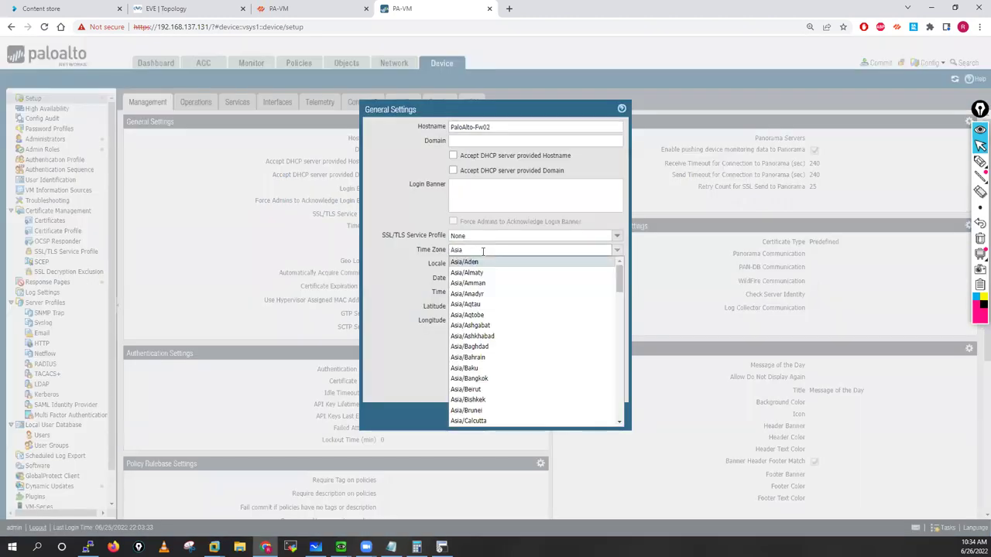
text(/Kol)
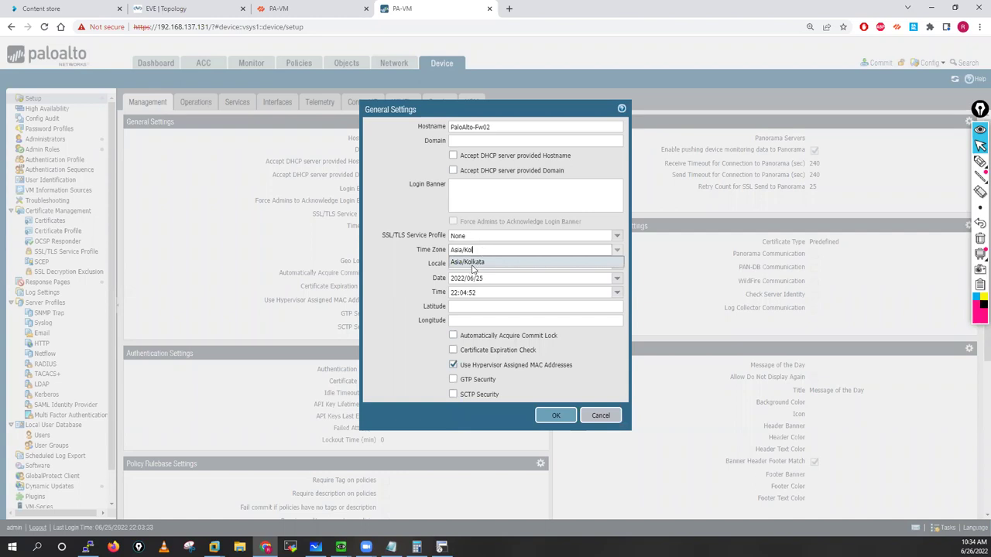
click(473, 265)
click(558, 416)
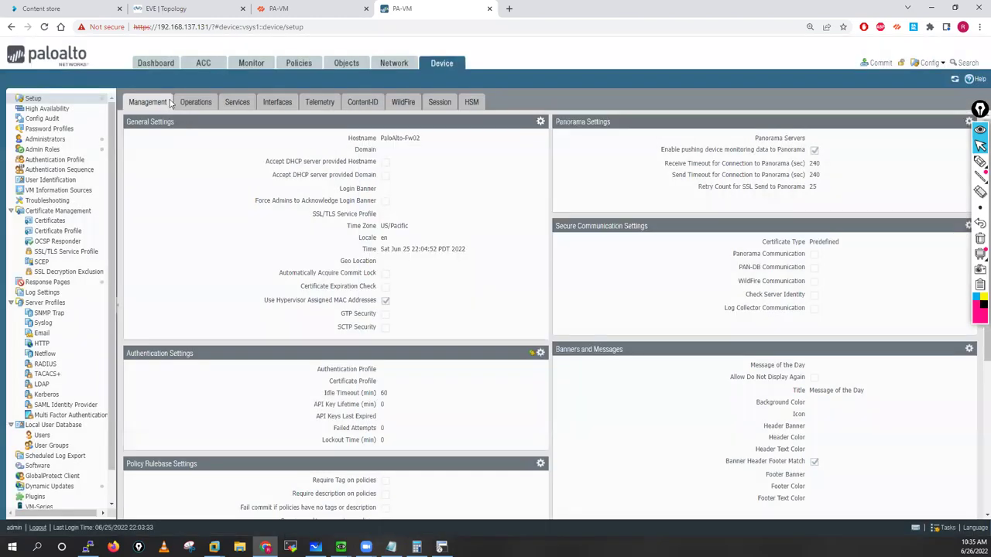
Step: Make the .131 management interface static with IP 192.168.137.11
click(237, 103)
click(275, 104)
click(146, 133)
click(378, 125)
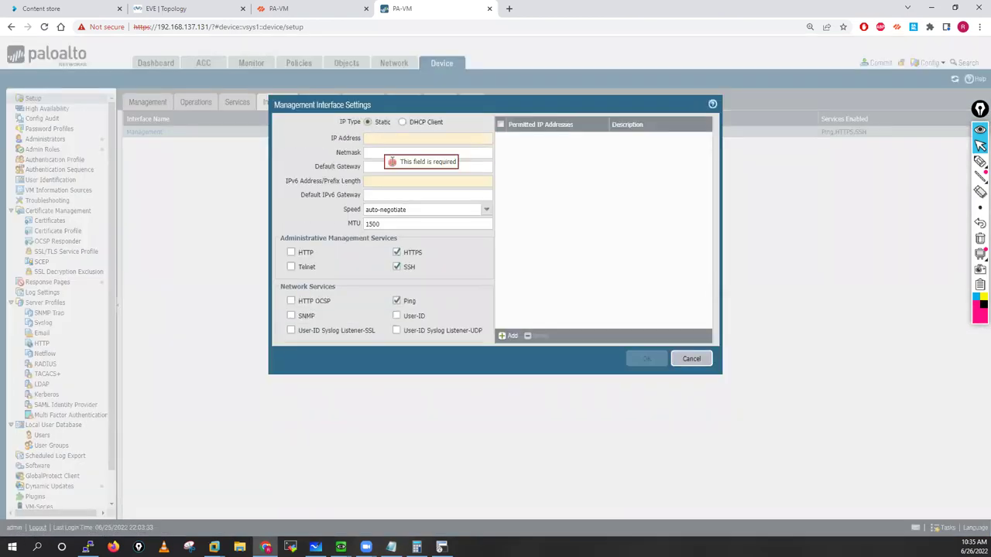
click(374, 139)
text(192.168.13)
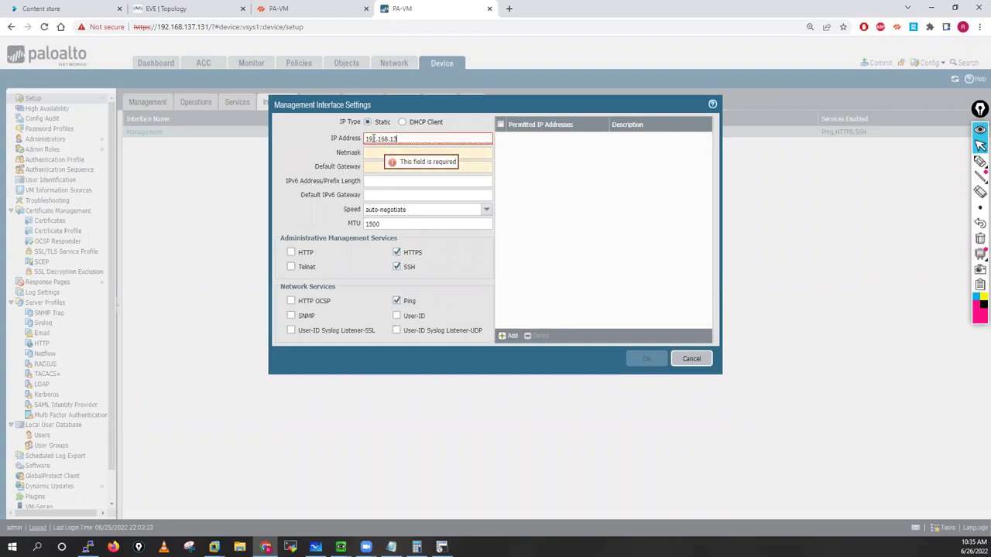
text(7.11)
Step: Add netmask 255.255.255.0 and gateway 192.168.137.2, then commit the changes
double_click(363, 138)
key(ctrl+c)
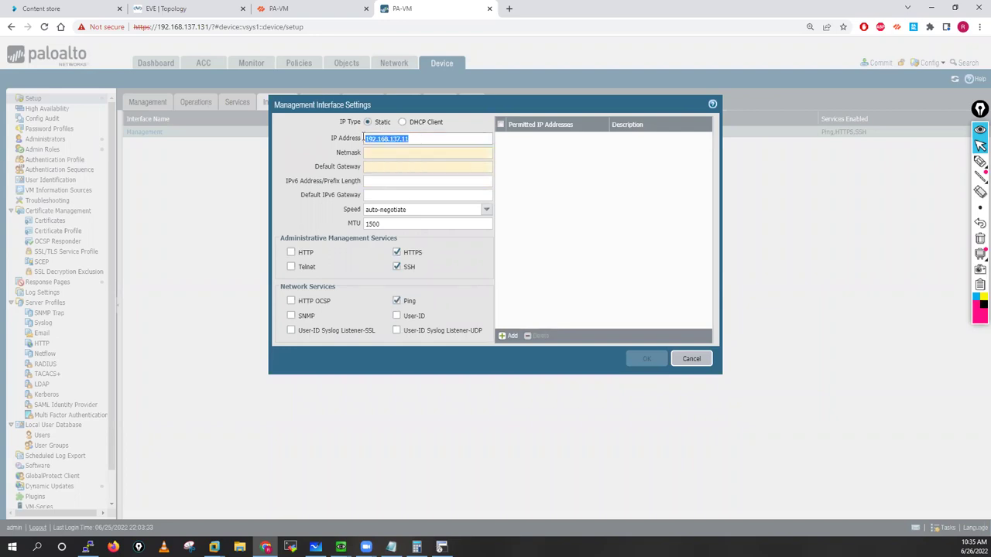
click(379, 152)
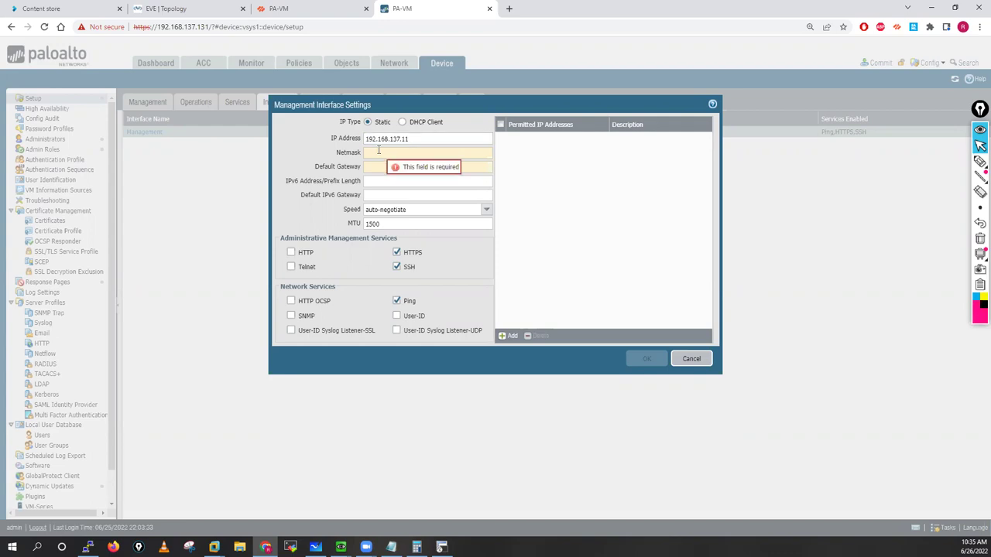
text(255.255.2)
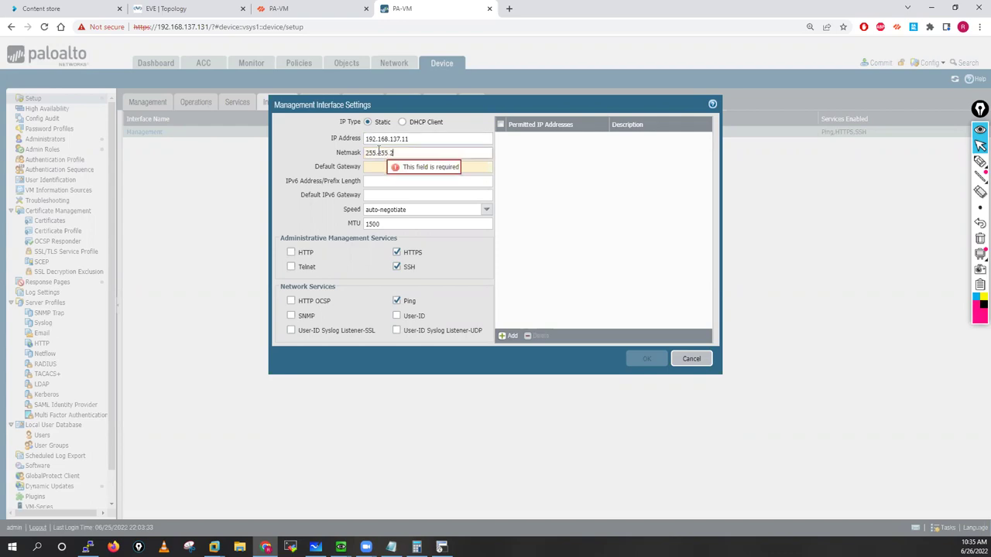
text(55.0)
key(Tab)
key(ctrl+v)
key(BackSpace)
key(BackSpace)
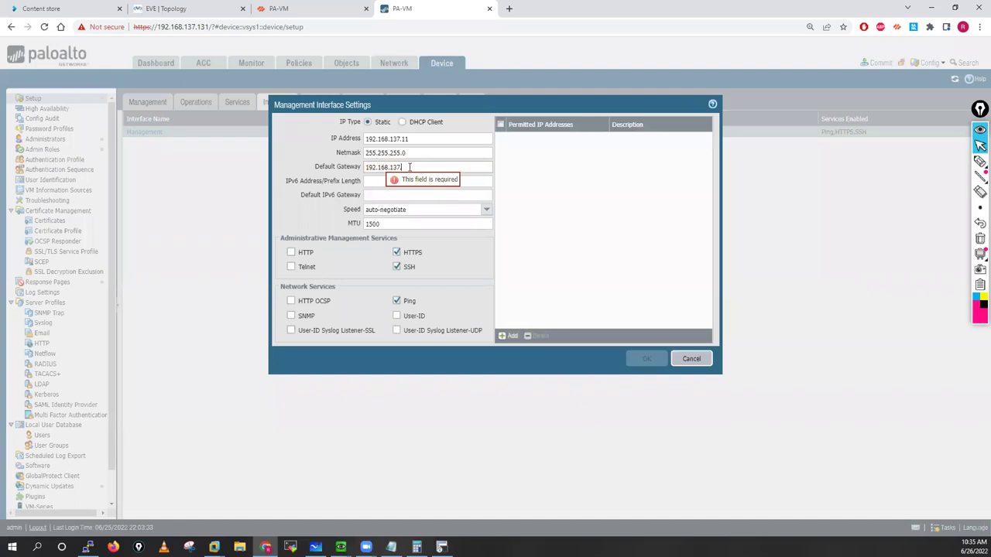
click(652, 360)
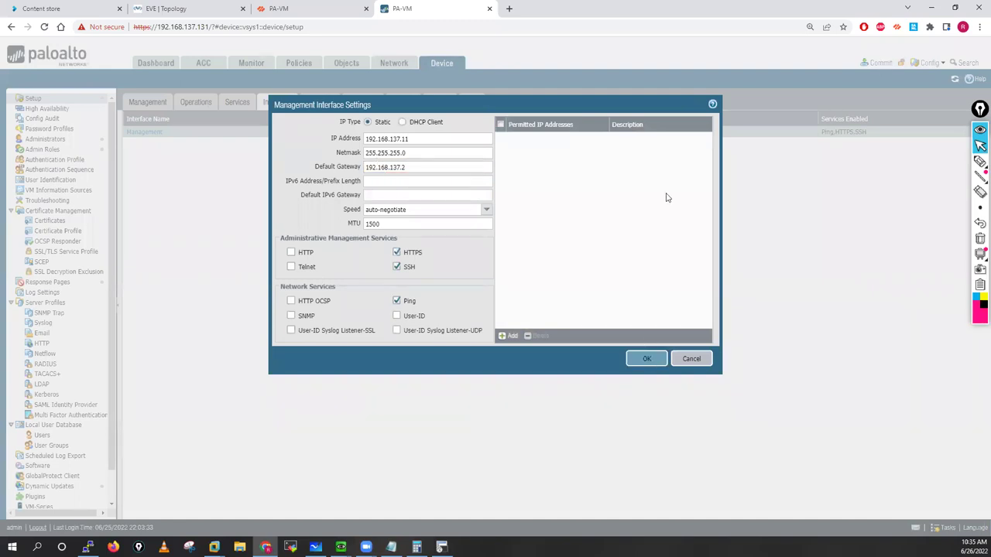
click(878, 62)
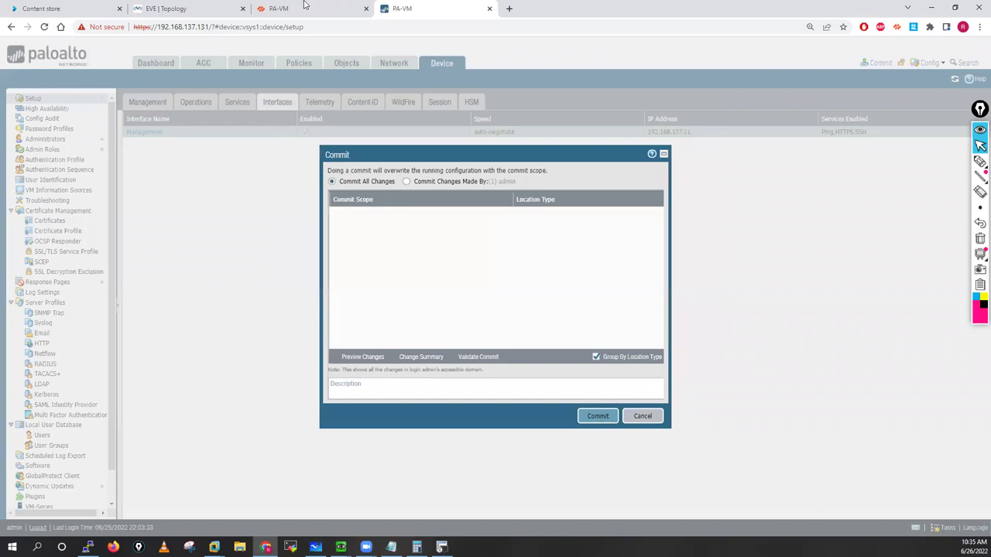
key(ctrl+shift+Tab)
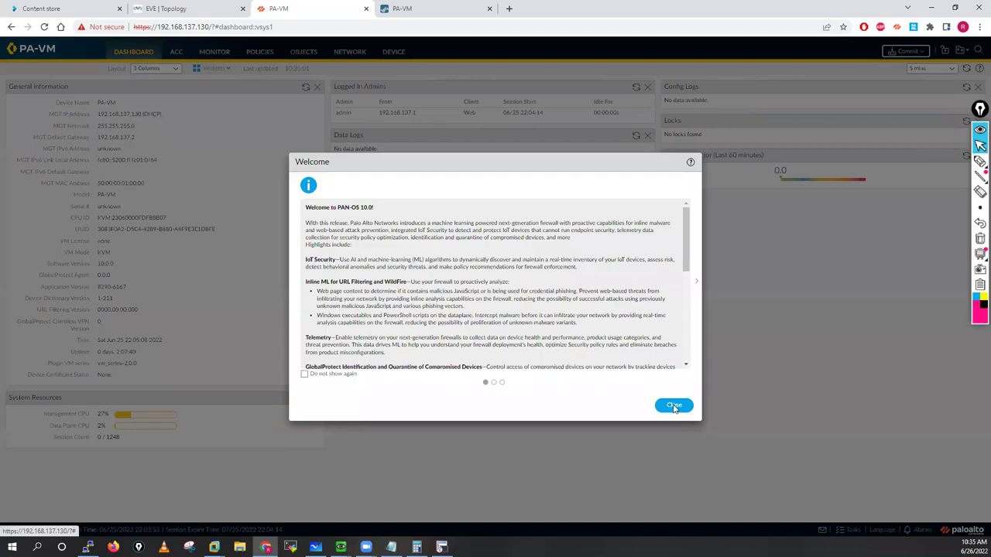
Step: Dismiss the .130 firewall's welcome and telemetry prompts and open Device Setup
click(674, 406)
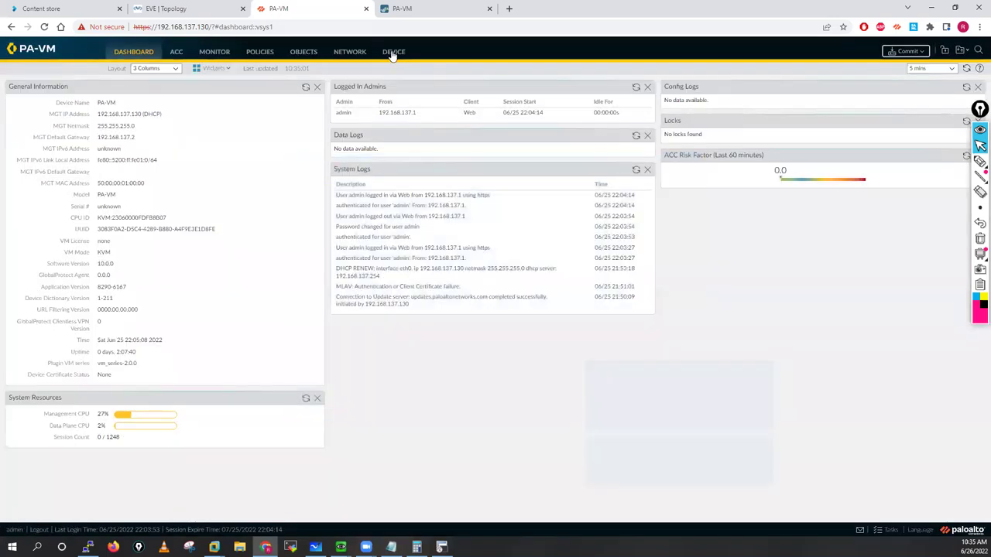
click(393, 52)
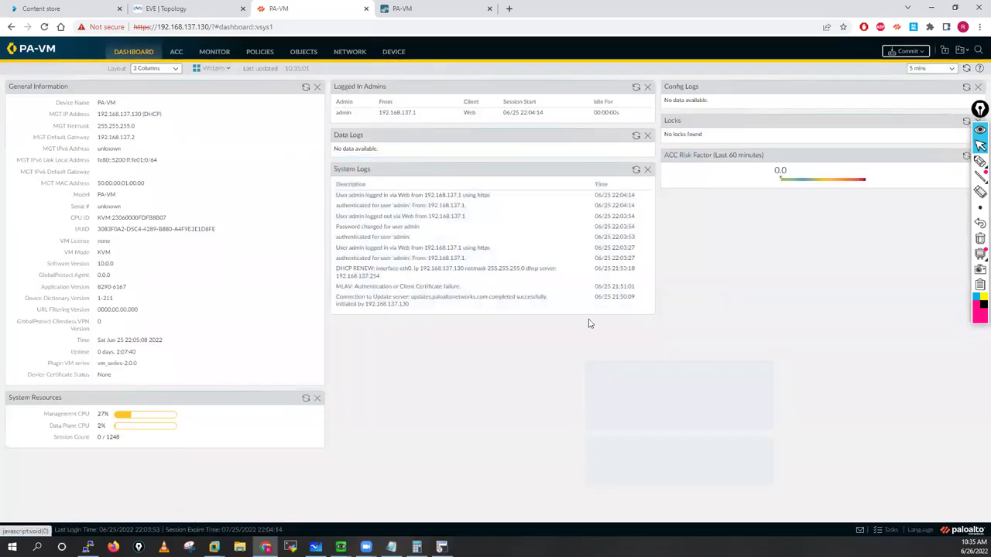
key(Escape)
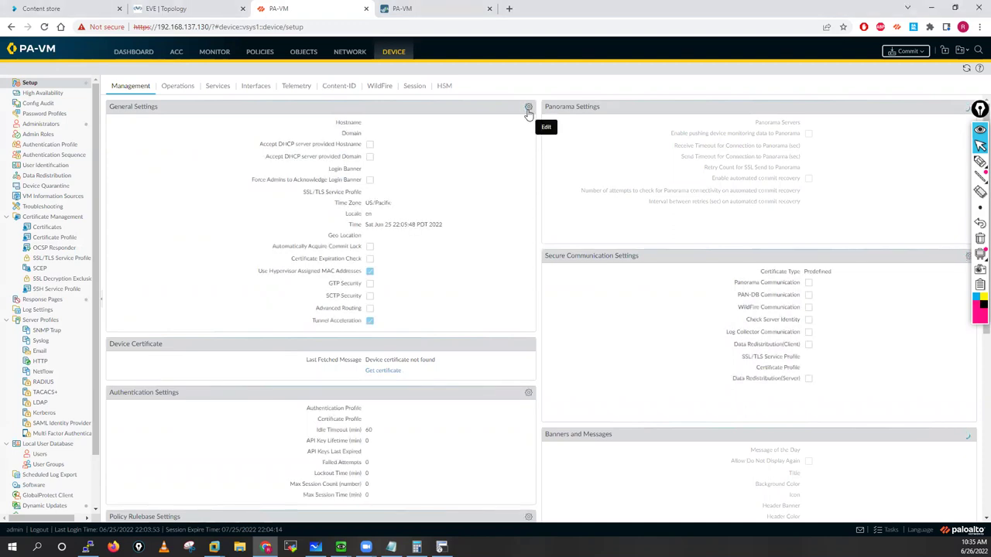
Step: Set hostname PaloAlto-Fw01 and time zone Asia/Kolkata in General Settings
click(471, 147)
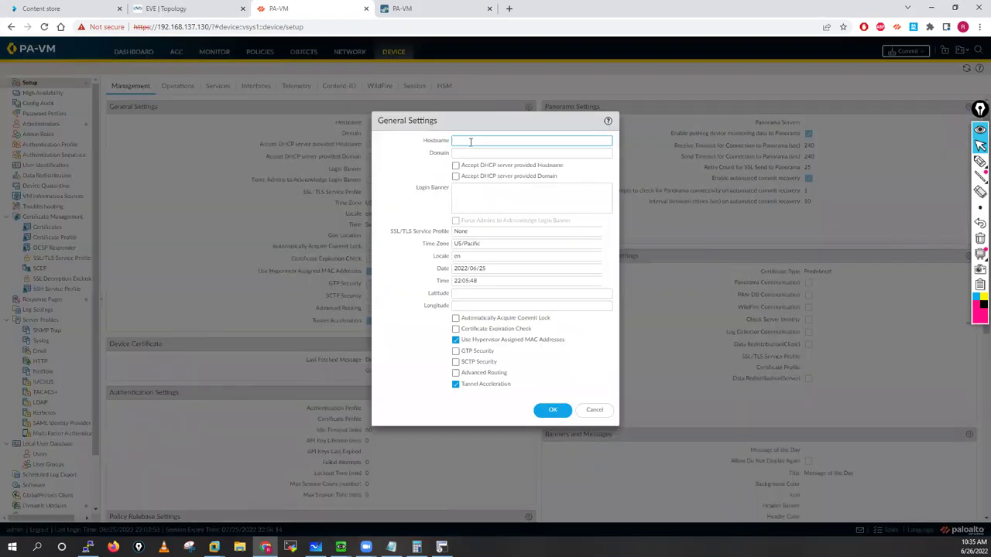
text(PaloAlto-Fw01)
click(485, 244)
text(Asia)
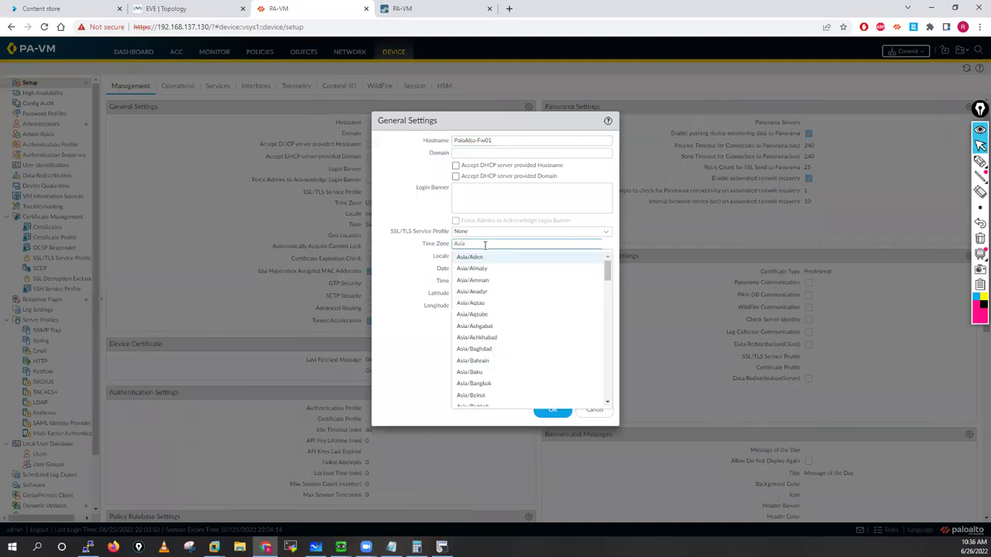
text(/Kol)
click(472, 256)
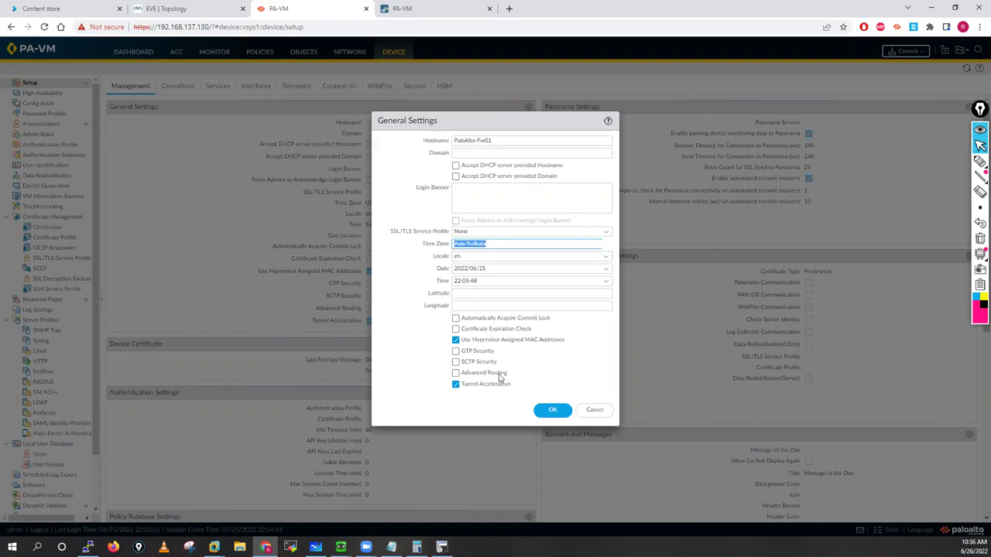
click(552, 411)
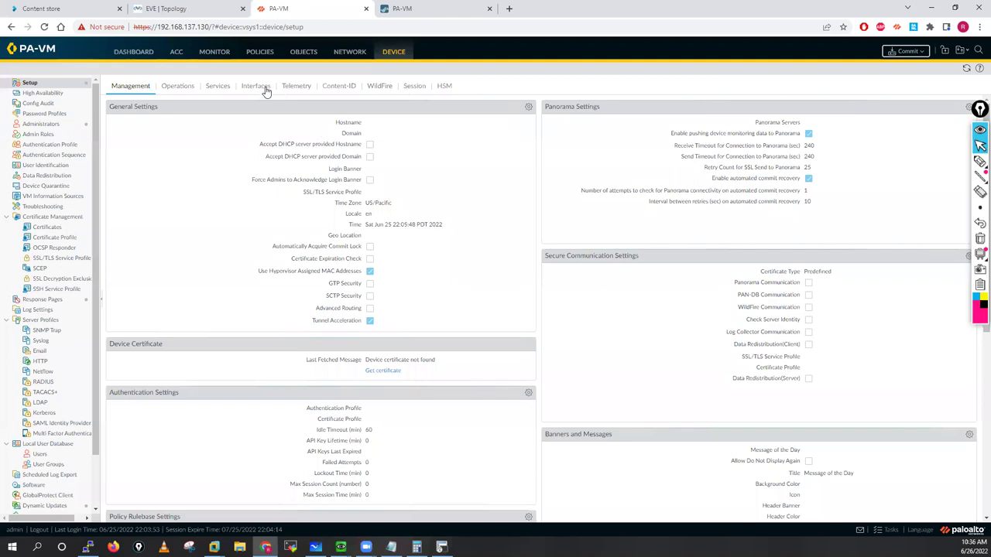
Step: Make the management interface static 192.168.137.10, mask 255.255.255.0, gateway 192.168.137.2
click(256, 86)
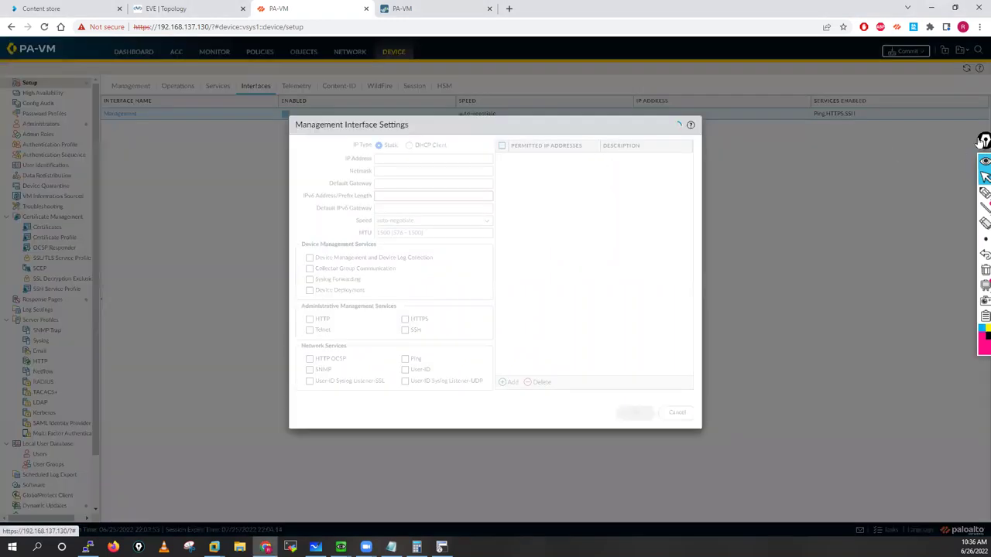
click(381, 145)
click(393, 158)
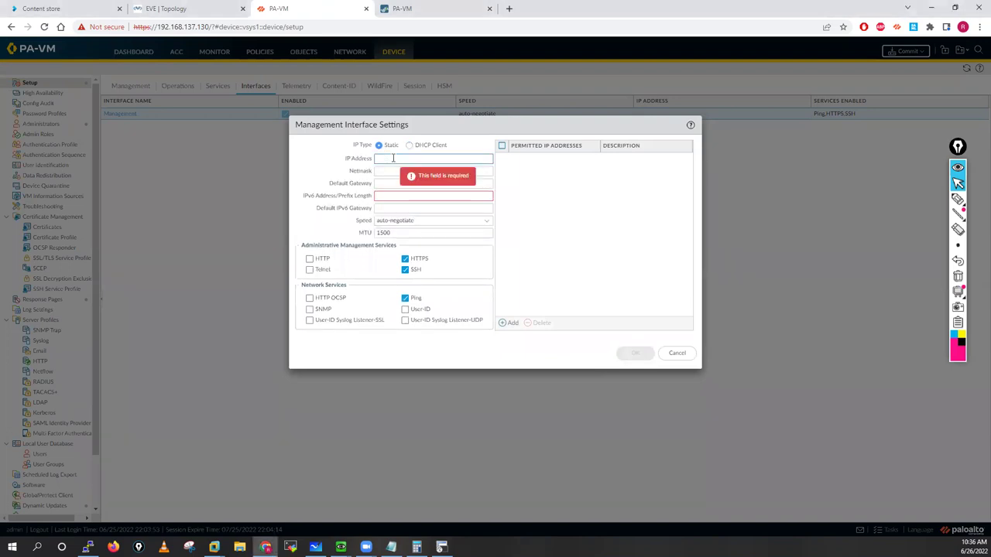
text(192.168.137.10)
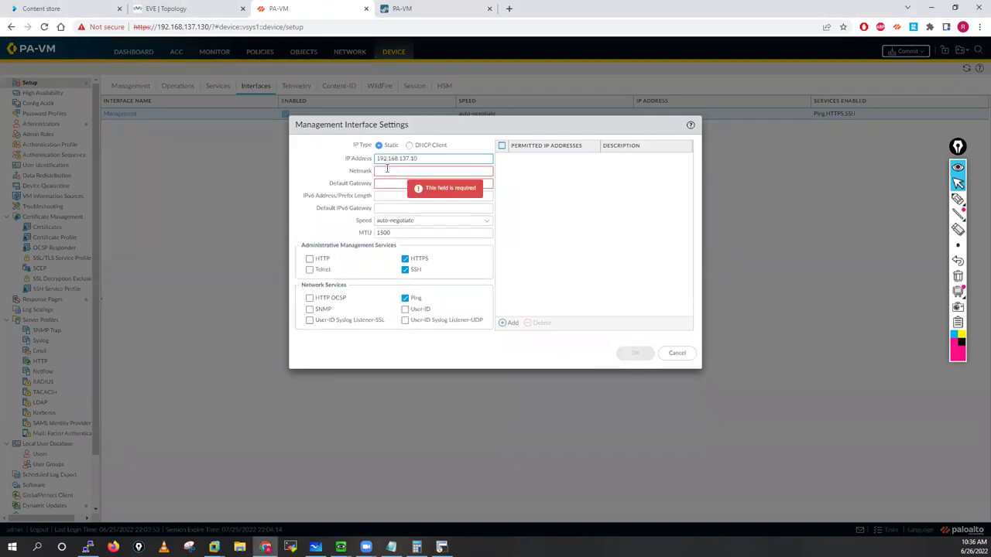
click(387, 169)
text(255.255.255.0)
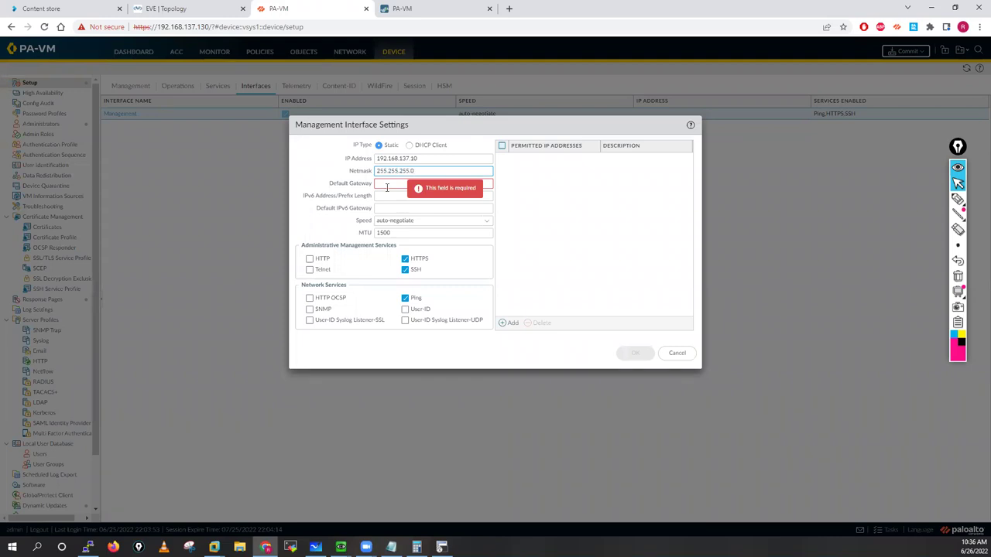
click(387, 184)
text(192.168.137.1)
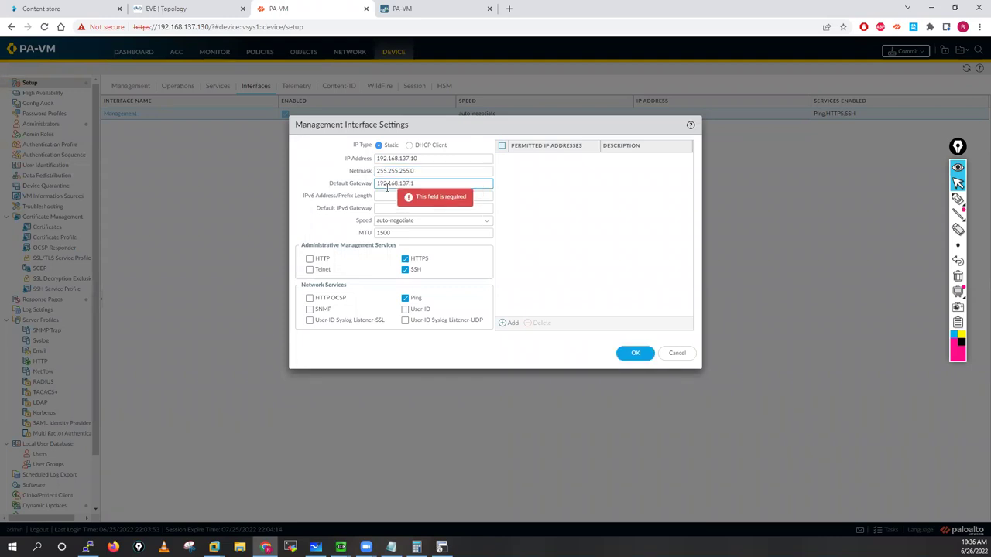
key(BackSpace)
text(2)
click(636, 353)
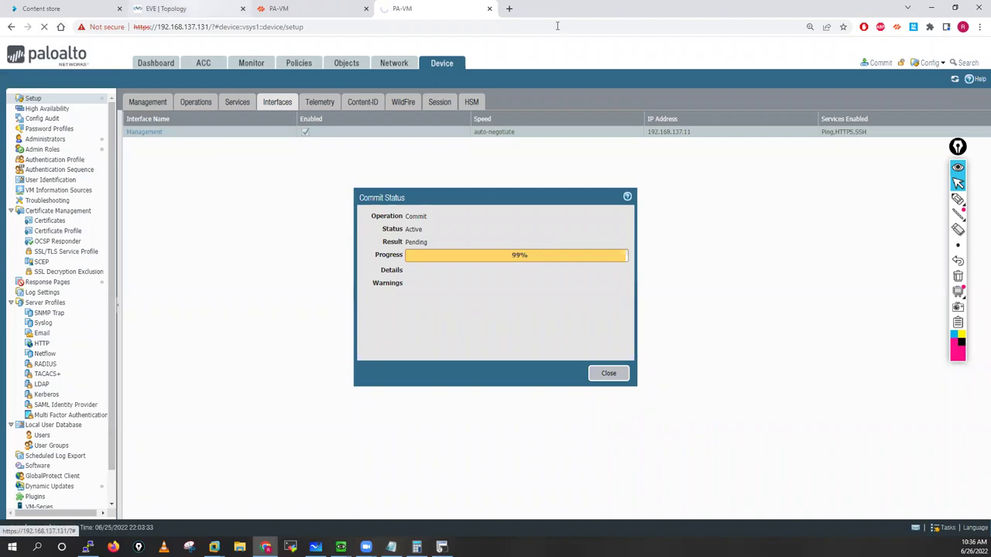
Step: Browse to 192.168.137.11 and proceed past the certificate warning
click(557, 25)
text(192.168.137.11)
key(Return)
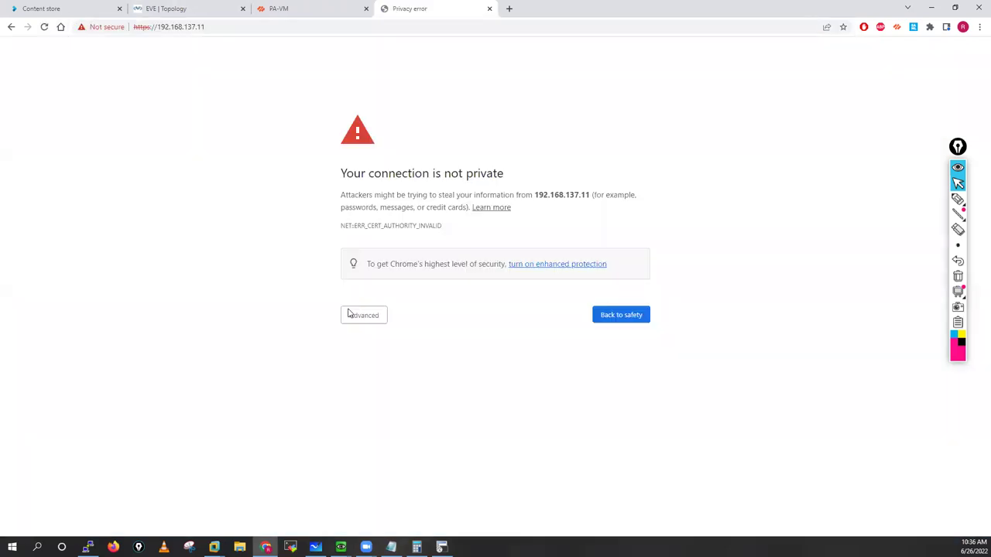
click(364, 316)
click(382, 399)
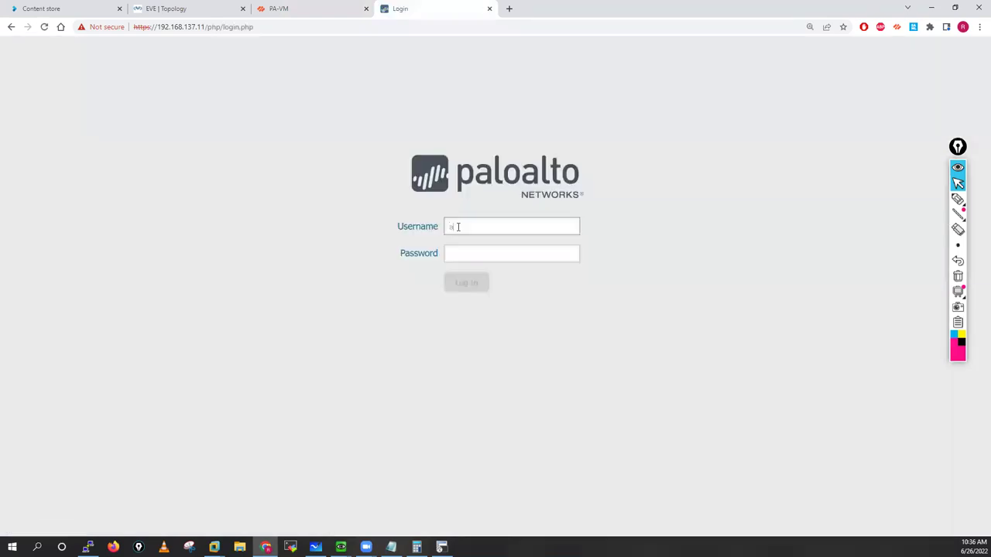
Step: Log in to PaloAlto-Fw02 as admin and dismiss the default admin account warning
click(458, 227)
text(admin)
key(Tab)
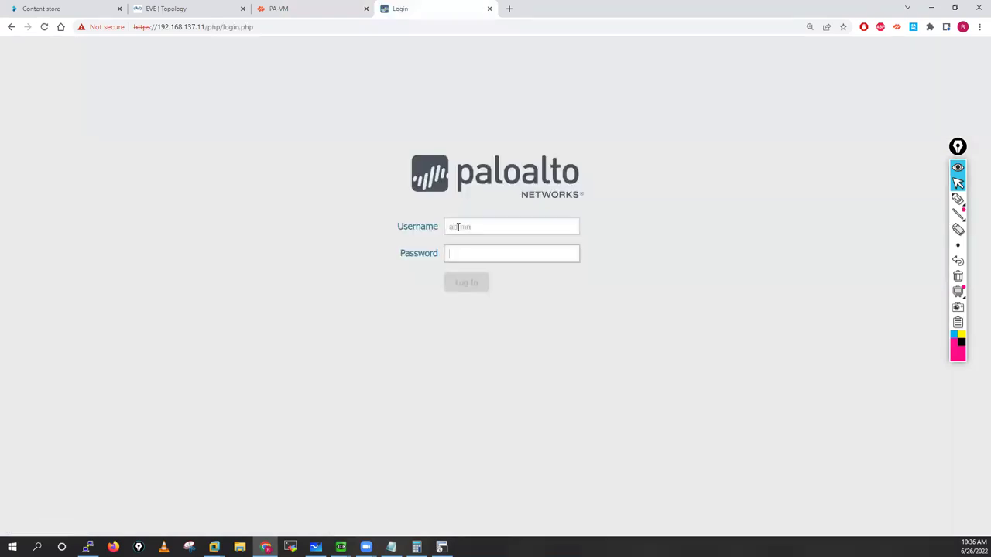
text(admin)
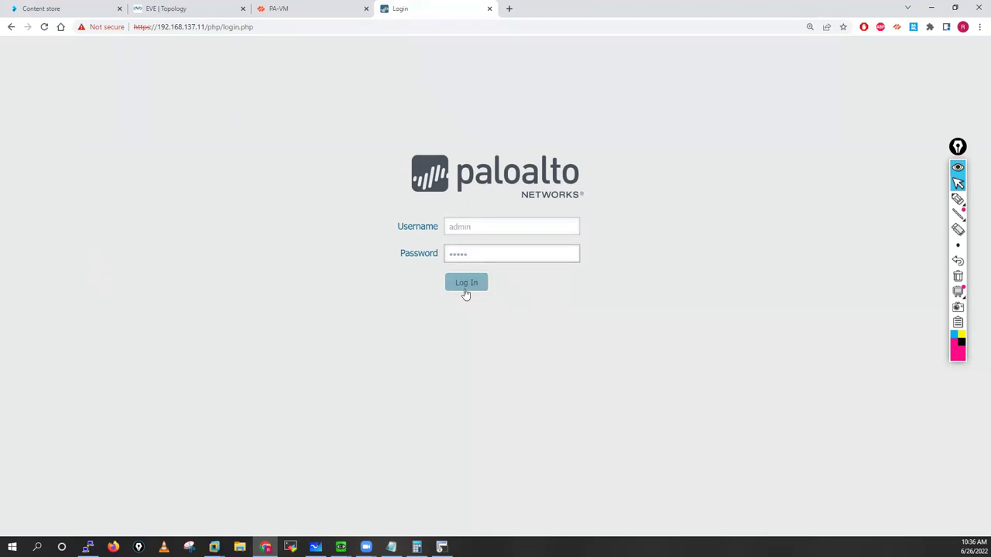
click(466, 284)
click(286, 8)
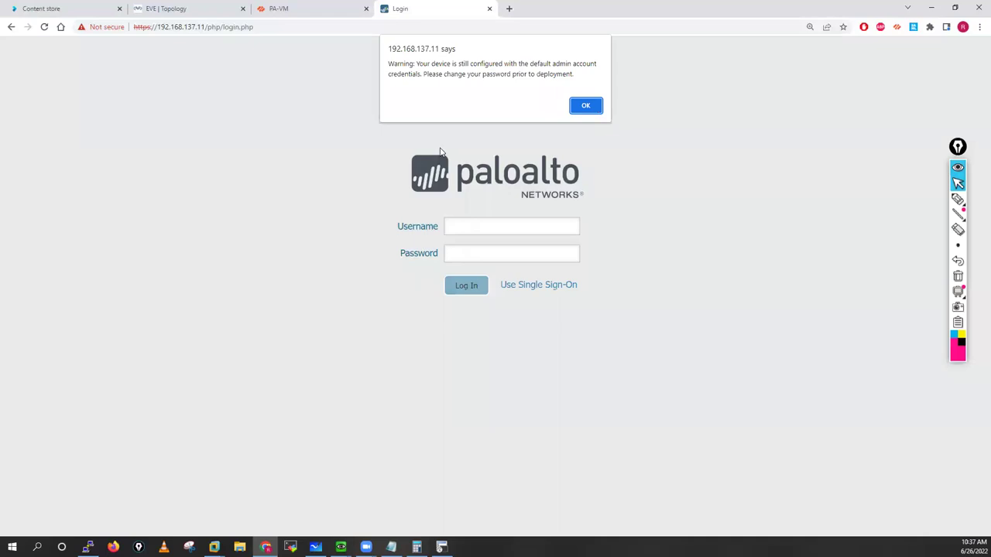
click(594, 107)
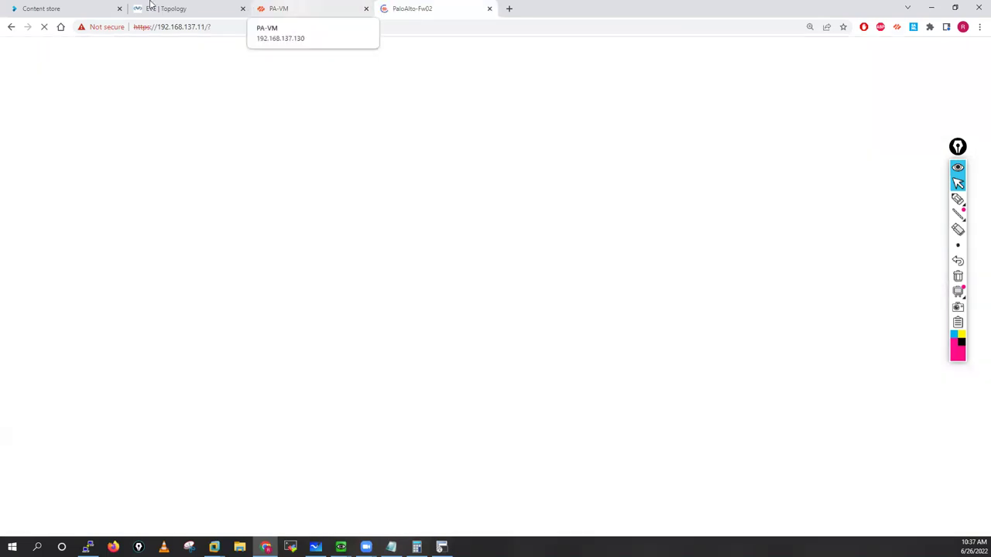
key(ctrl+2)
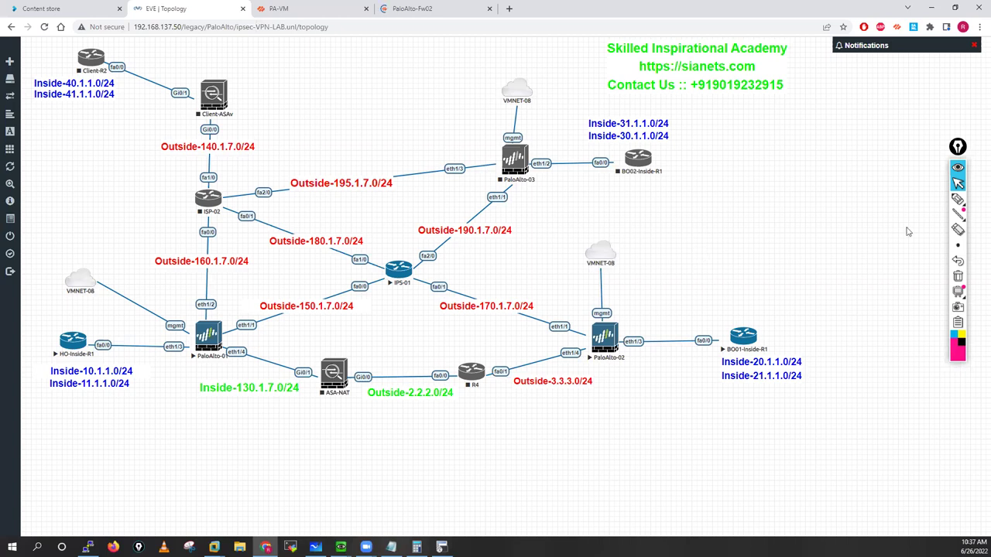
mouse_move(953, 203)
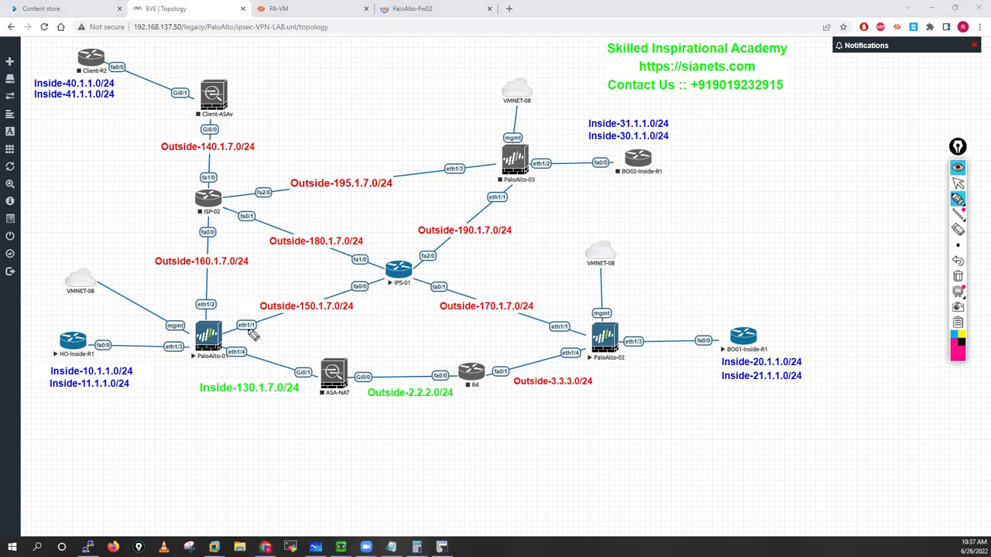
mouse_move(236, 322)
mouse_down()
mouse_move(297, 340)
mouse_move(367, 337)
mouse_up()
drag(218, 339, 221, 312)
mouse_move(335, 285)
mouse_down()
mouse_move(361, 280)
mouse_move(381, 307)
mouse_up()
click(382, 276)
drag(387, 298, 388, 299)
click(392, 304)
mouse_move(401, 296)
mouse_down()
mouse_move(401, 306)
mouse_move(426, 312)
mouse_up()
click(410, 307)
click(429, 311)
drag(436, 300, 445, 317)
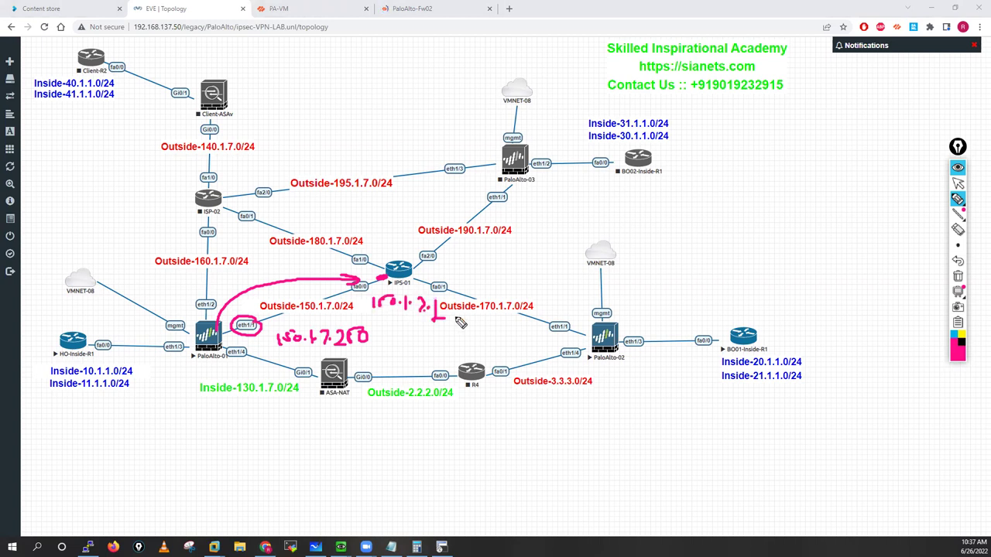
mouse_move(566, 339)
mouse_down()
mouse_move(588, 333)
mouse_move(561, 317)
mouse_move(582, 308)
mouse_up()
click(590, 310)
click(611, 299)
mouse_move(600, 293)
mouse_down()
mouse_move(601, 304)
mouse_move(624, 305)
mouse_up()
click(631, 302)
drag(636, 295, 644, 304)
drag(651, 293, 652, 305)
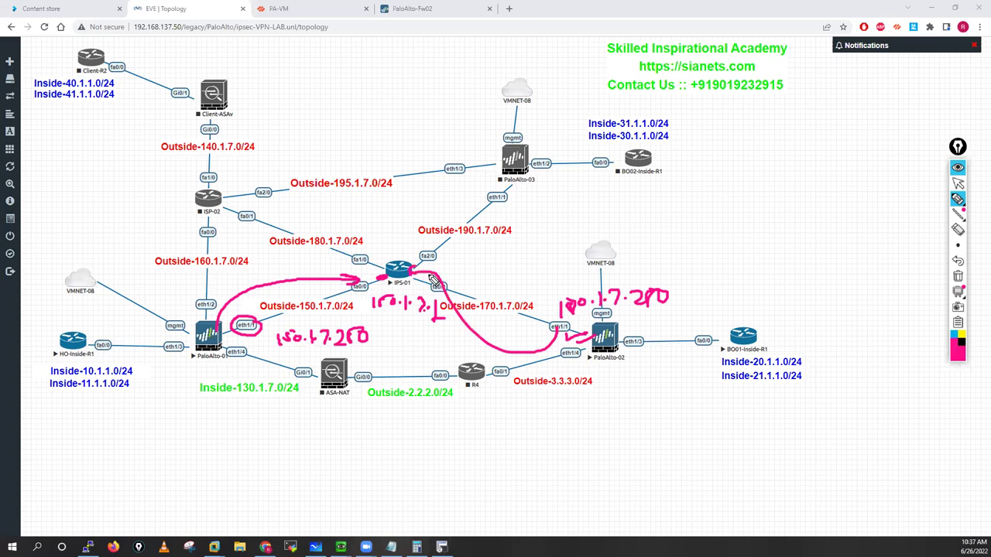
drag(402, 273, 439, 265)
drag(164, 346, 166, 341)
mouse_move(159, 385)
mouse_down()
mouse_move(159, 404)
mouse_move(169, 389)
mouse_up()
click(176, 399)
mouse_move(182, 385)
mouse_down()
mouse_move(181, 405)
mouse_move(192, 403)
mouse_up()
click(186, 400)
click(198, 399)
drag(204, 391, 230, 398)
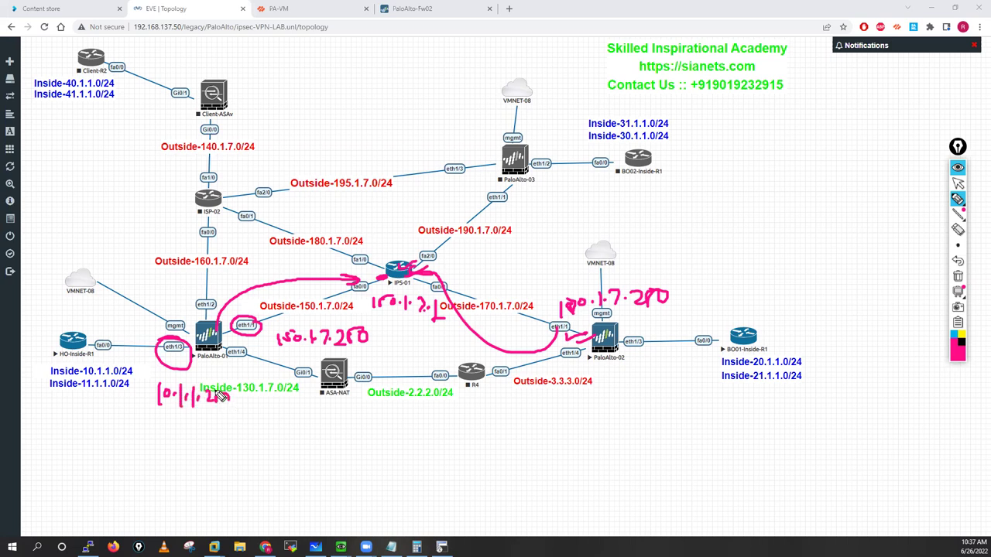
drag(625, 350, 655, 350)
drag(632, 377, 640, 387)
drag(645, 378, 678, 393)
click(656, 388)
click(671, 390)
click(685, 391)
drag(684, 383, 720, 393)
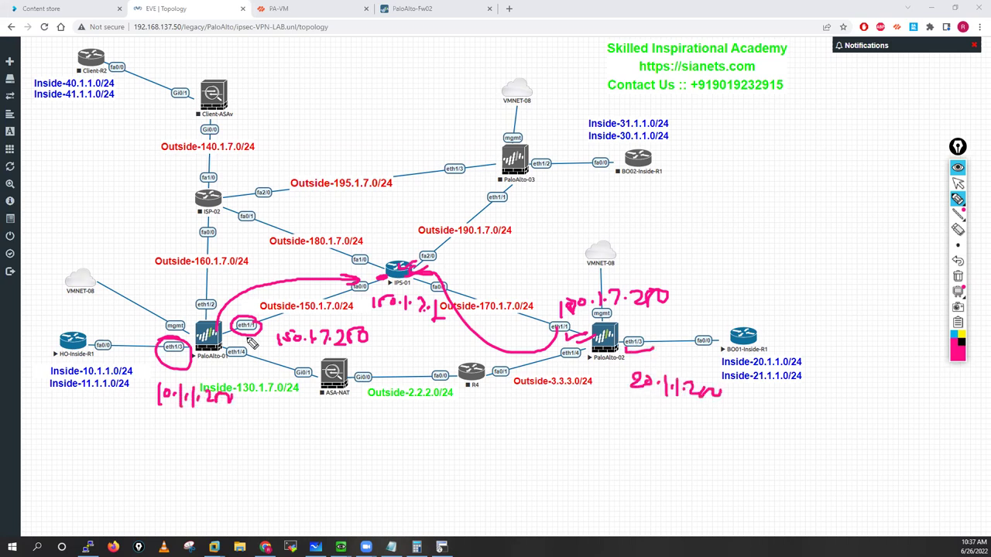
click(958, 277)
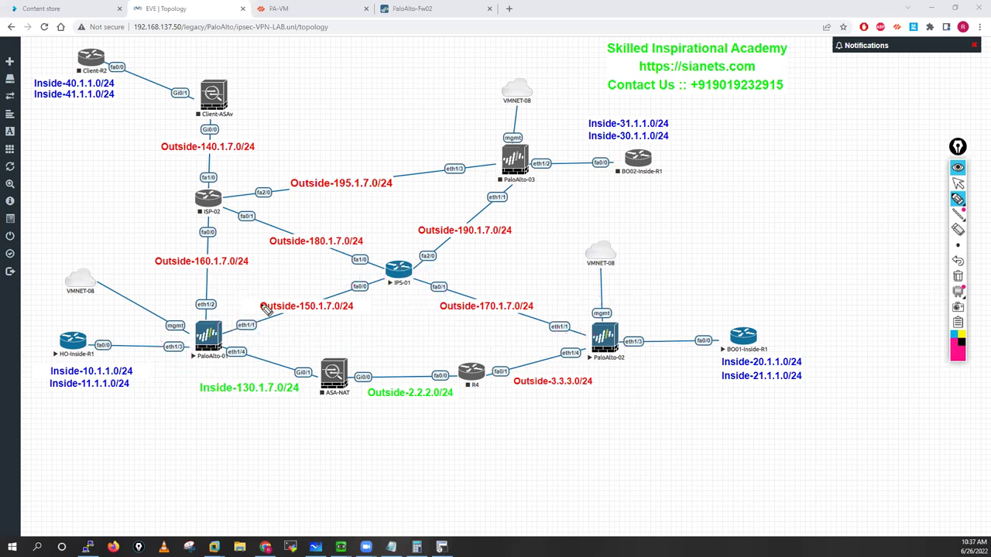
mouse_move(188, 328)
mouse_down()
mouse_move(219, 309)
mouse_move(237, 326)
mouse_move(223, 336)
mouse_move(281, 286)
mouse_move(420, 270)
mouse_move(589, 330)
mouse_move(387, 304)
mouse_move(244, 337)
mouse_up()
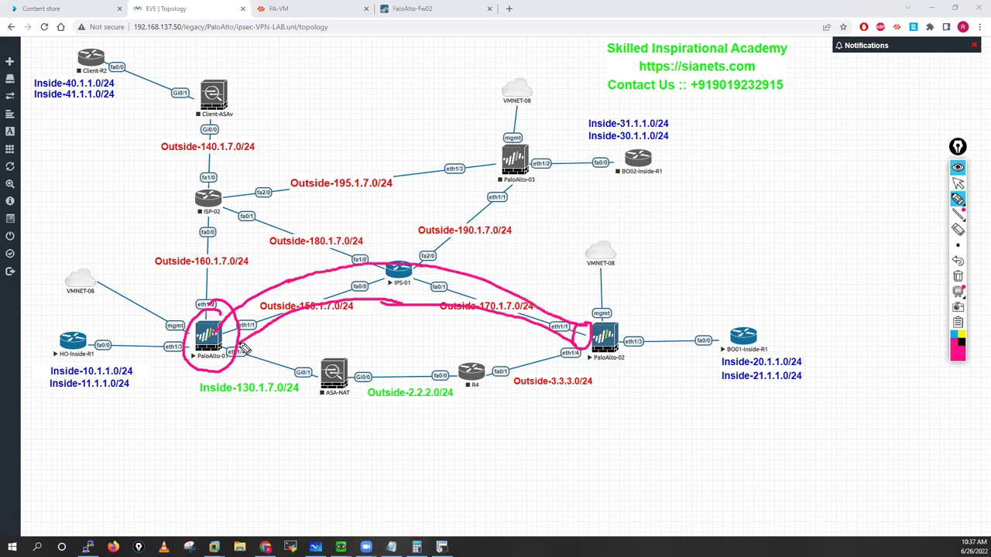
click(958, 186)
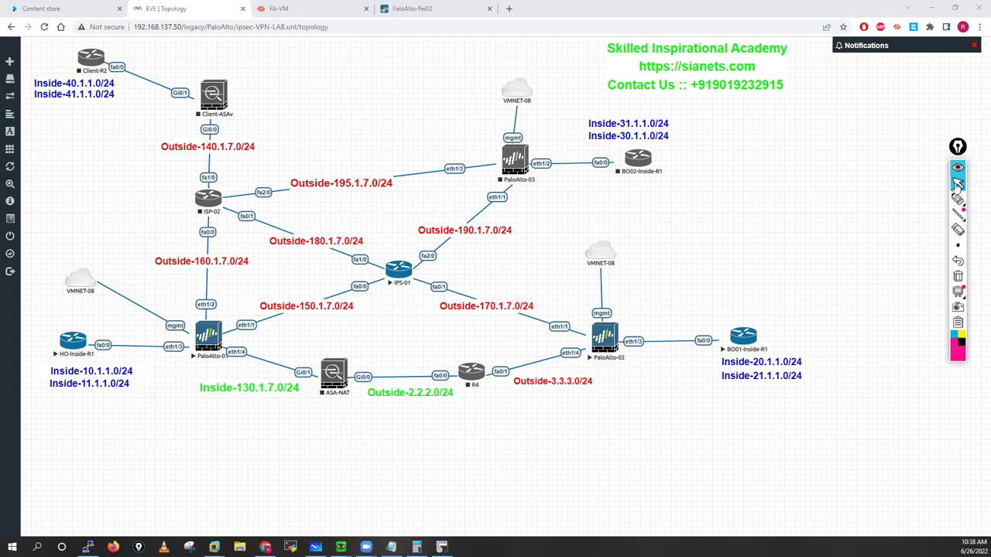
click(411, 8)
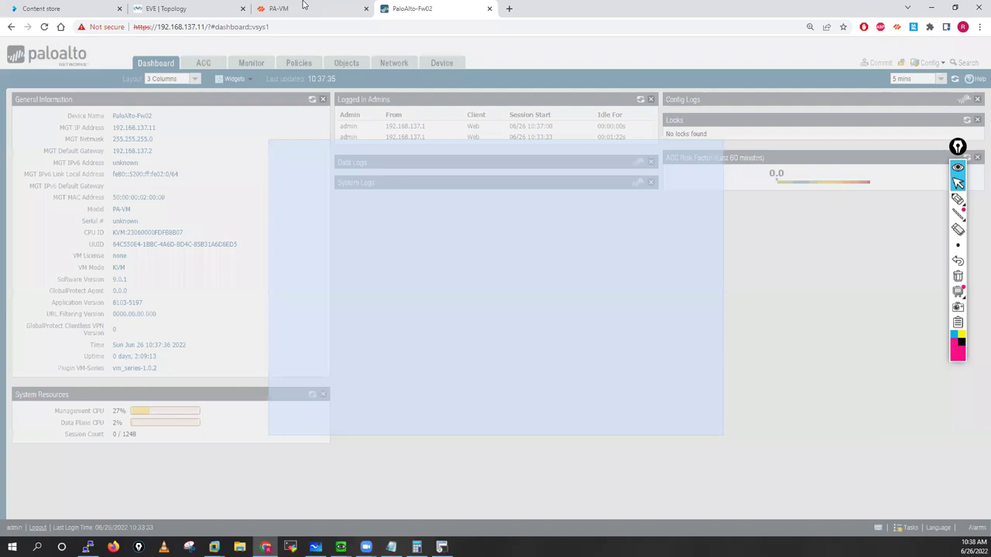
click(304, 9)
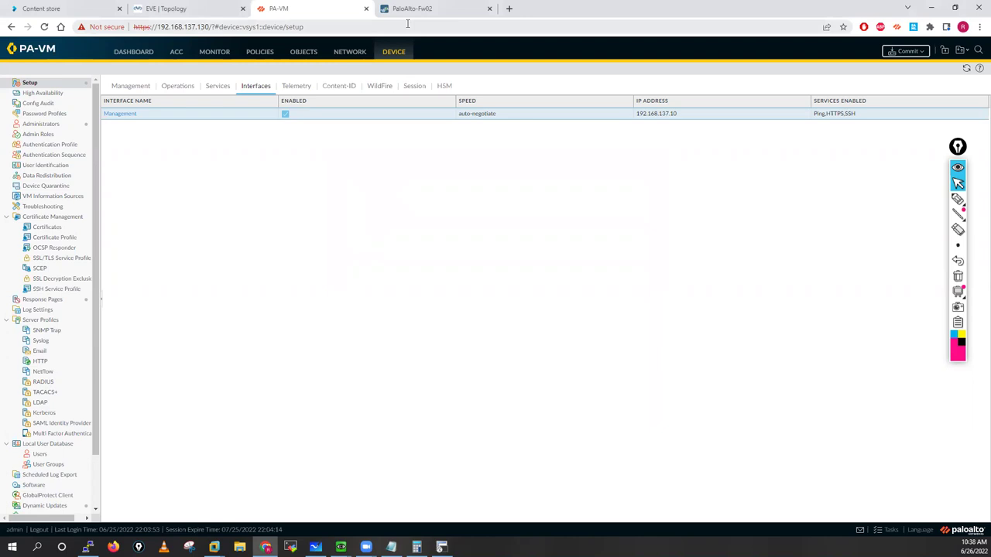
click(407, 23)
text(https://192.168.137.1)
key(Escape)
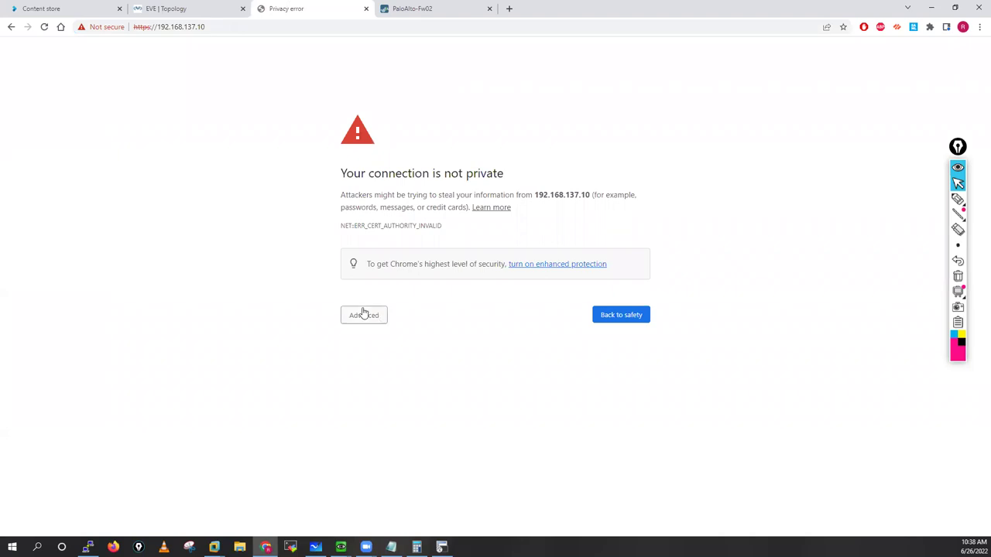
click(353, 321)
click(401, 396)
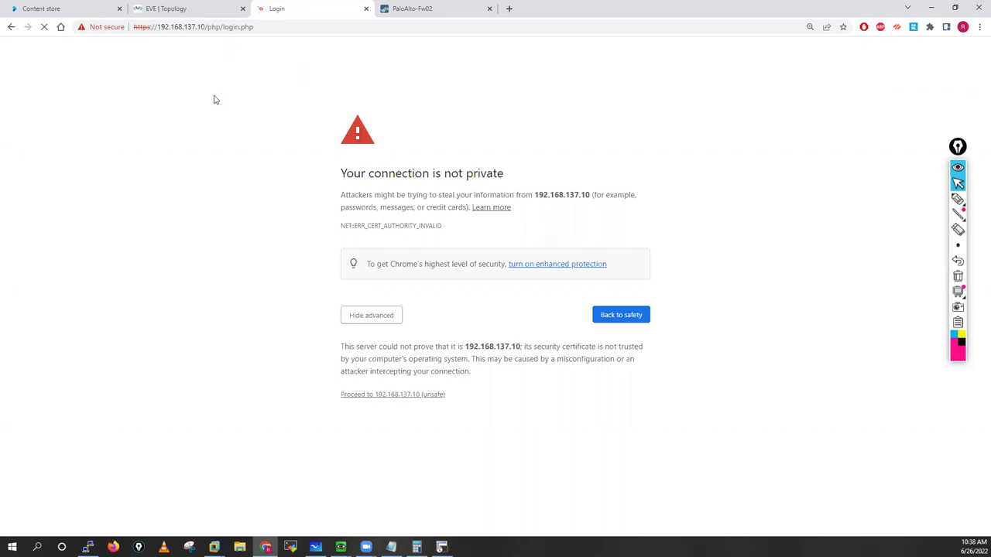
Step: Log in to the 192.168.137.10 firewall as admin with its password
text(a)
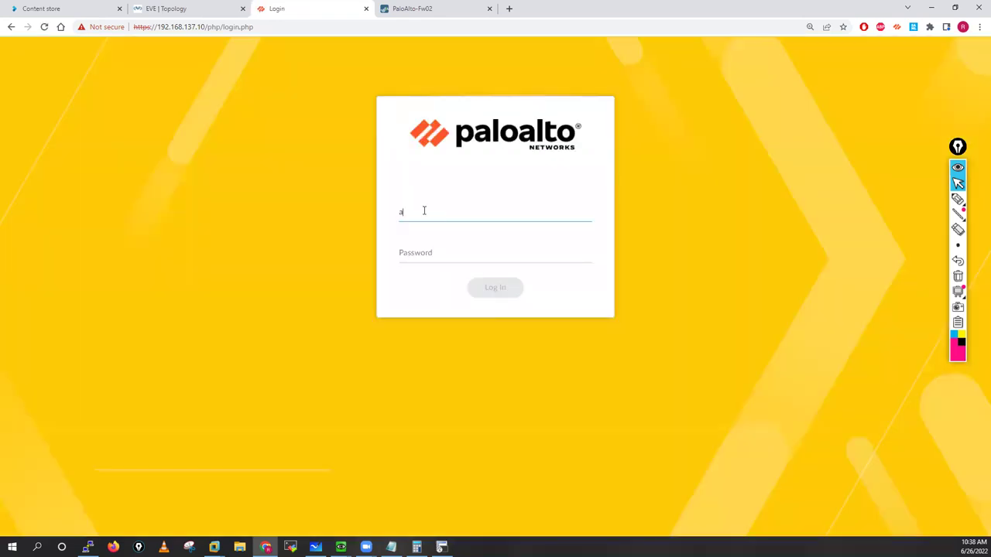
text(dmin)
key(Tab)
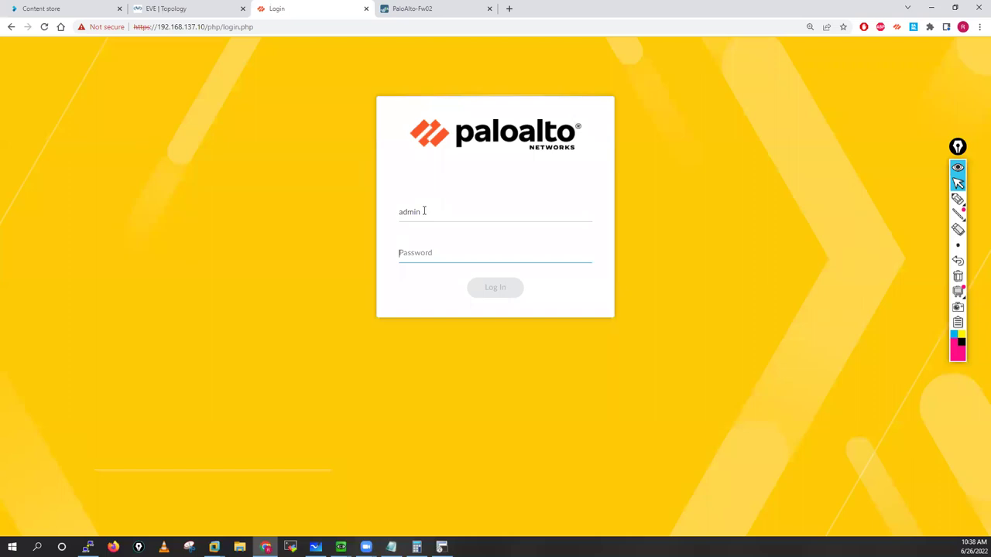
text(admin@123)
click(495, 288)
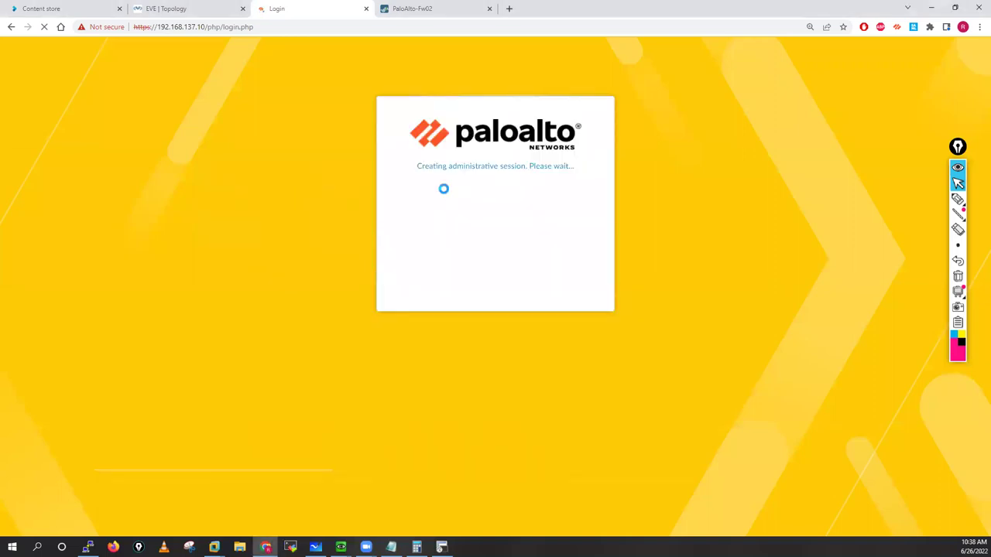
key(alt+Tab)
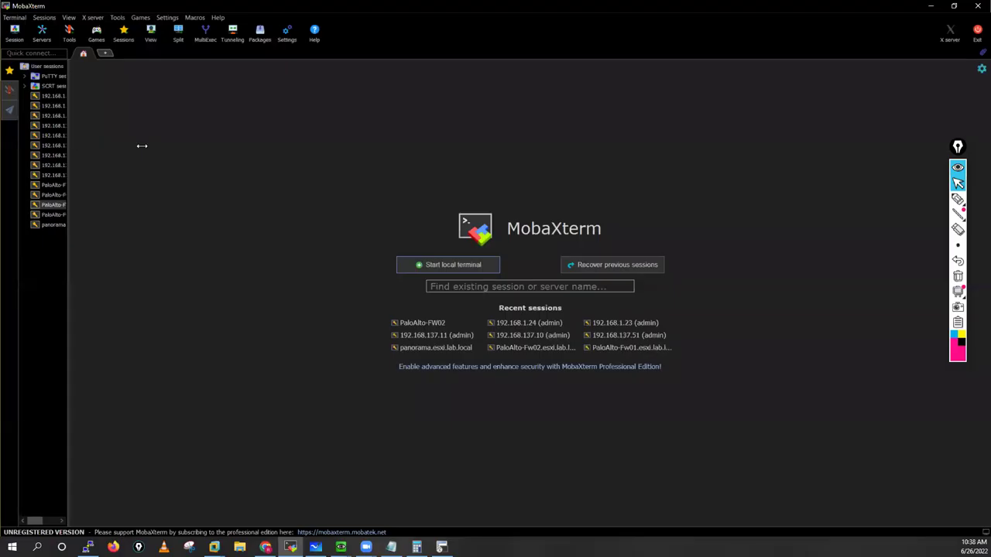
Step: Open SSH sessions to 192.168.137.10 and .11, trusting the host key and logging into .11
drag(138, 146, 118, 145)
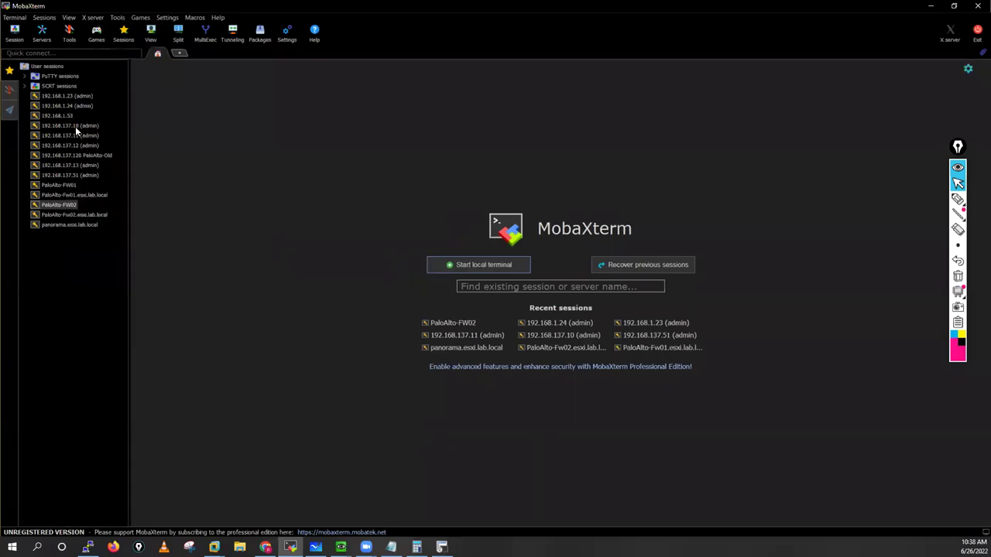
click(59, 125)
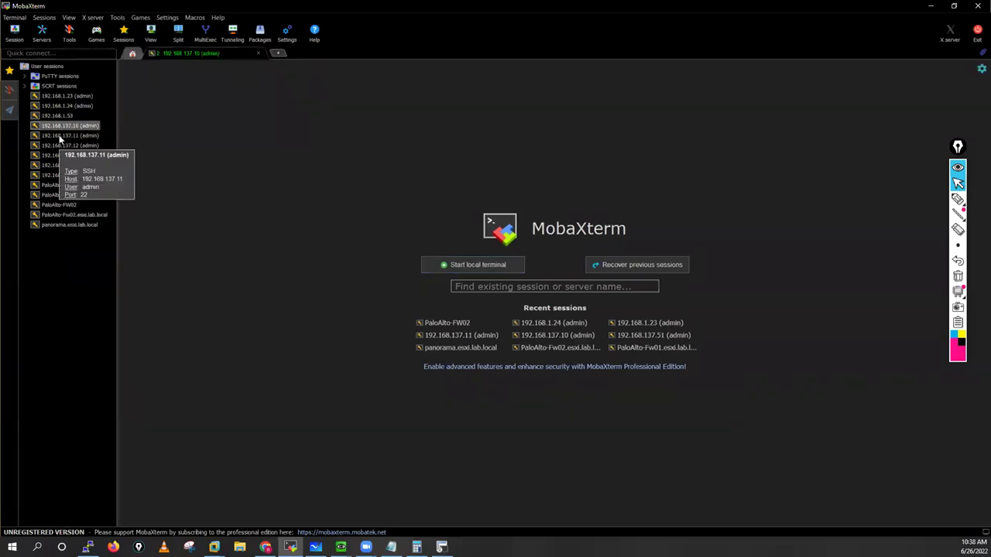
double_click(60, 136)
click(177, 54)
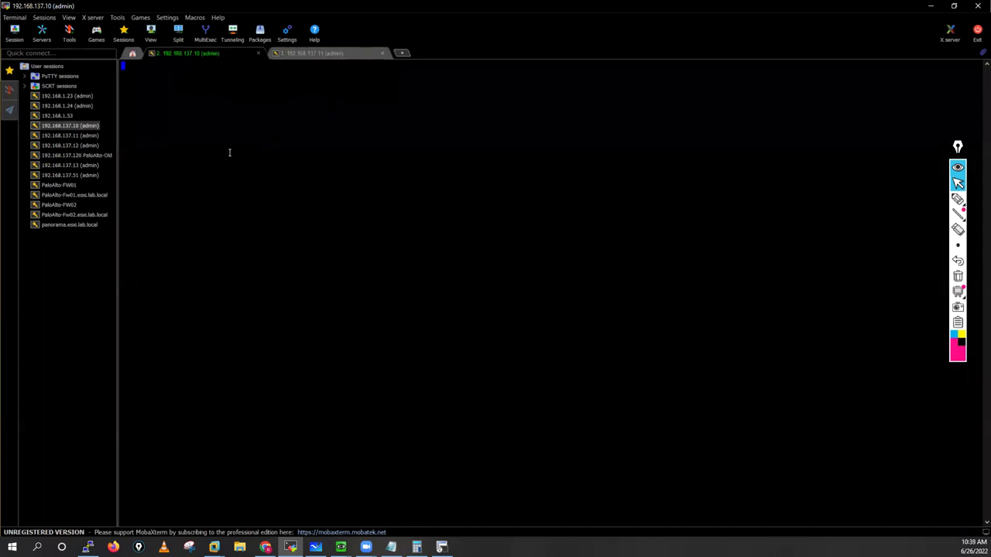
click(279, 53)
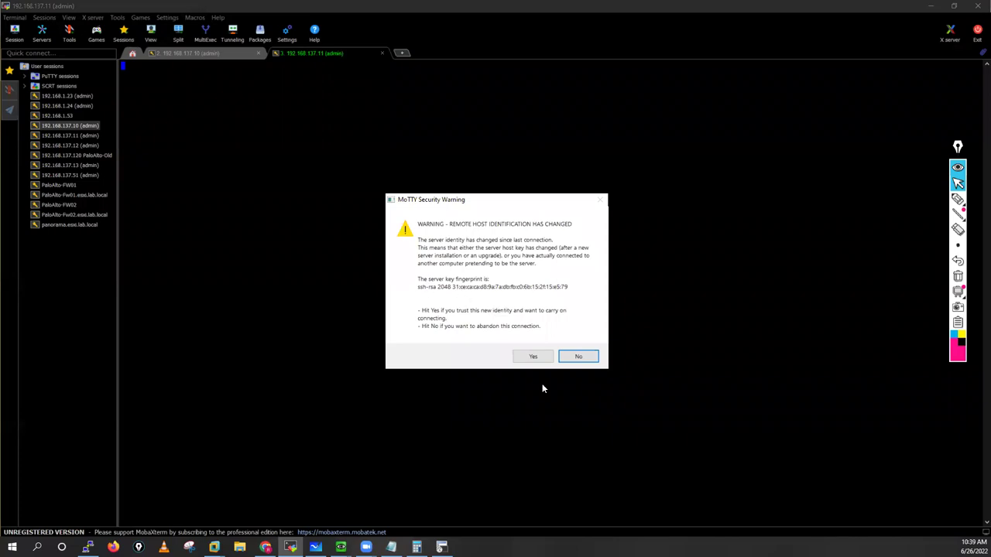
click(532, 355)
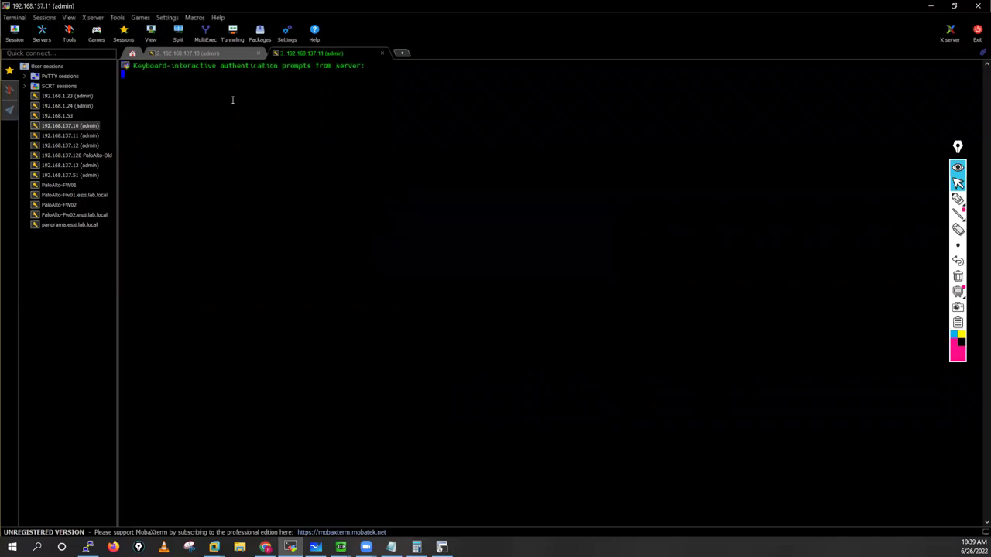
click(205, 54)
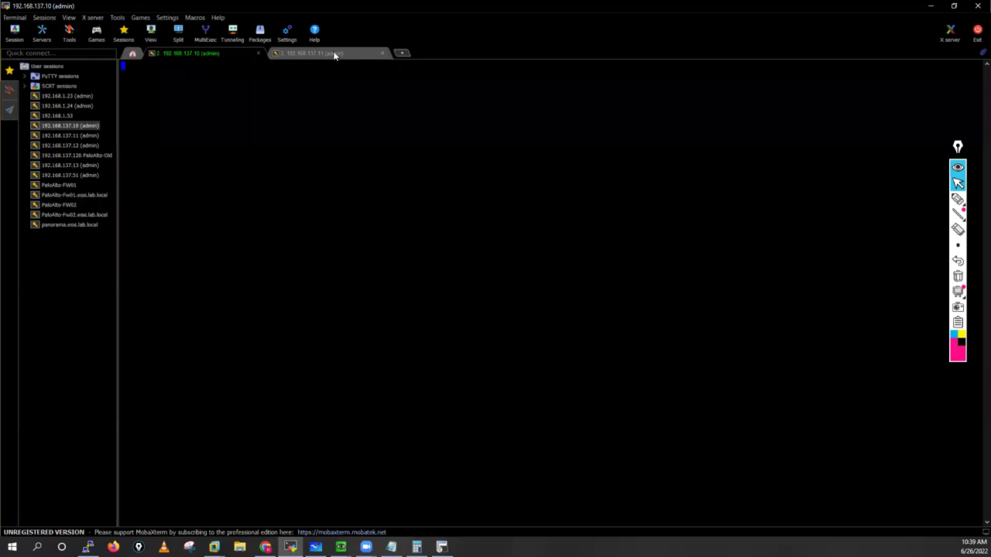
key(ctrl+Tab)
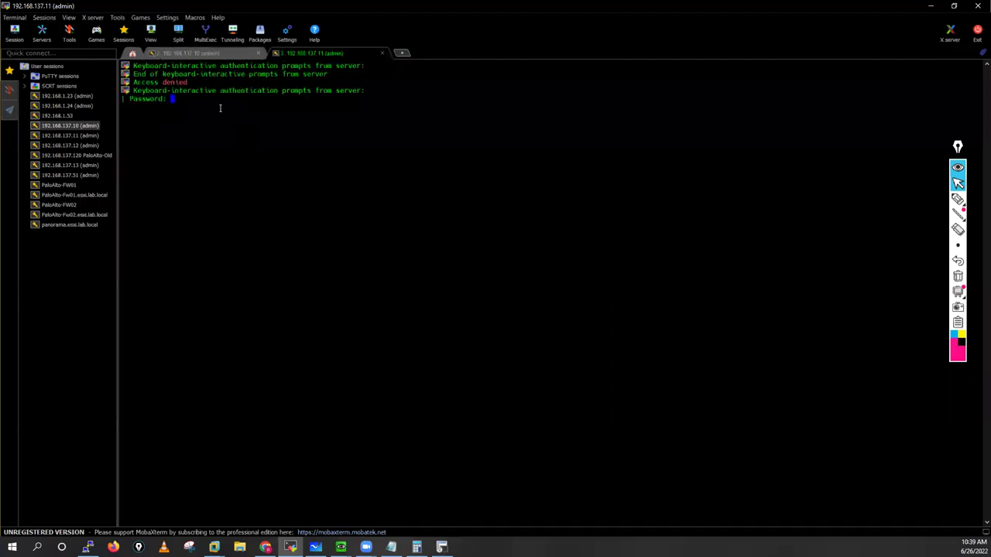
key(Return)
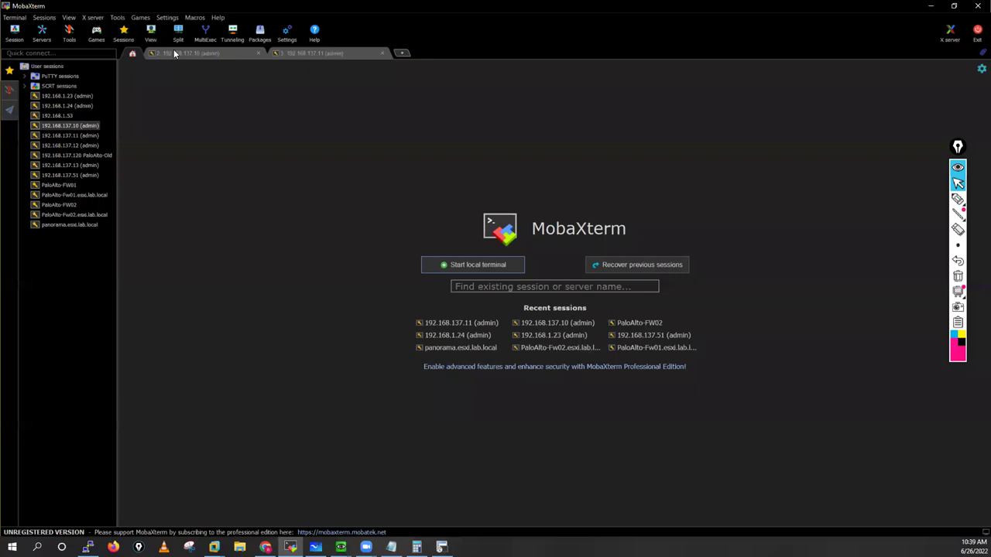
Step: Accept the 192.168.137.10 firewall's changed host key and narrow the sessions sidebar
click(176, 52)
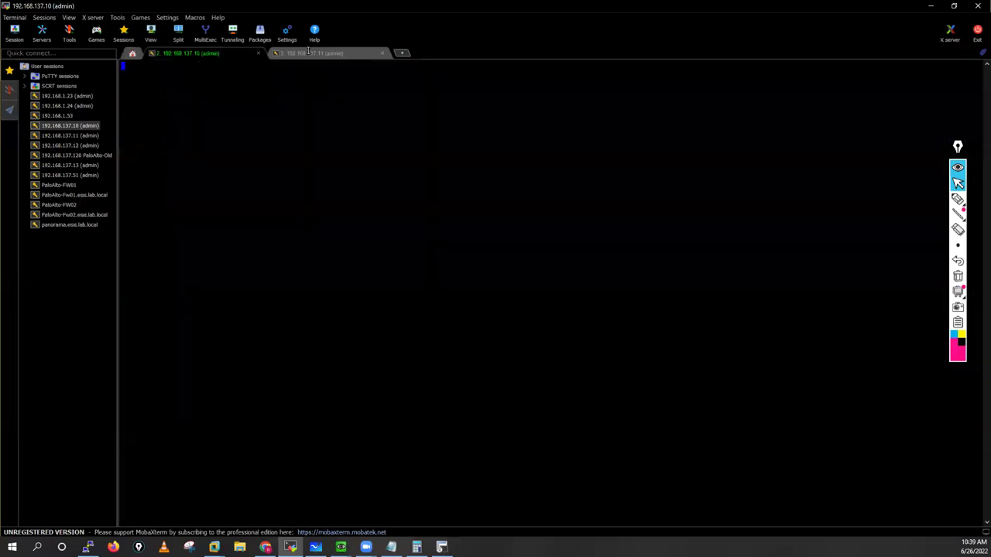
click(308, 51)
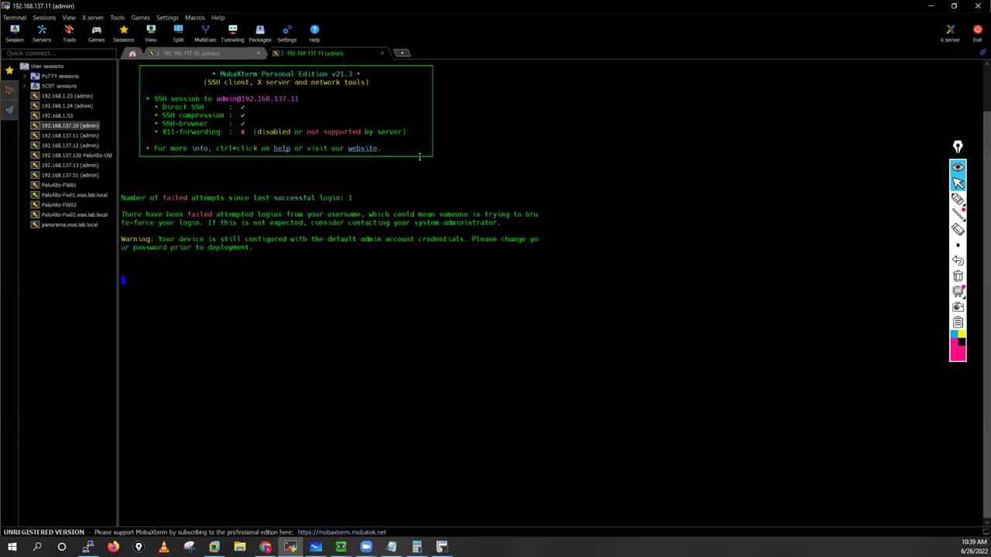
scroll(490, 373, up, 2)
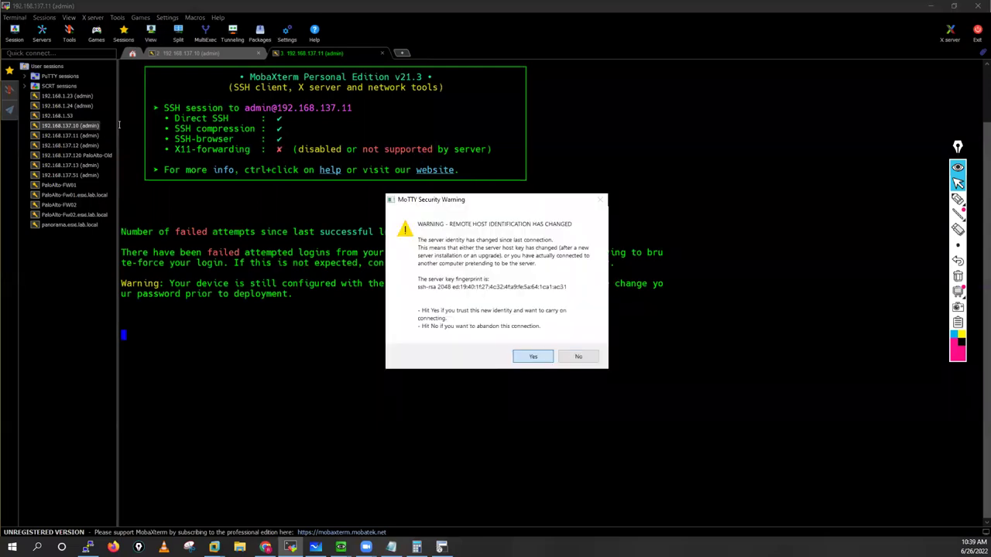
key(Return)
drag(118, 123, 56, 116)
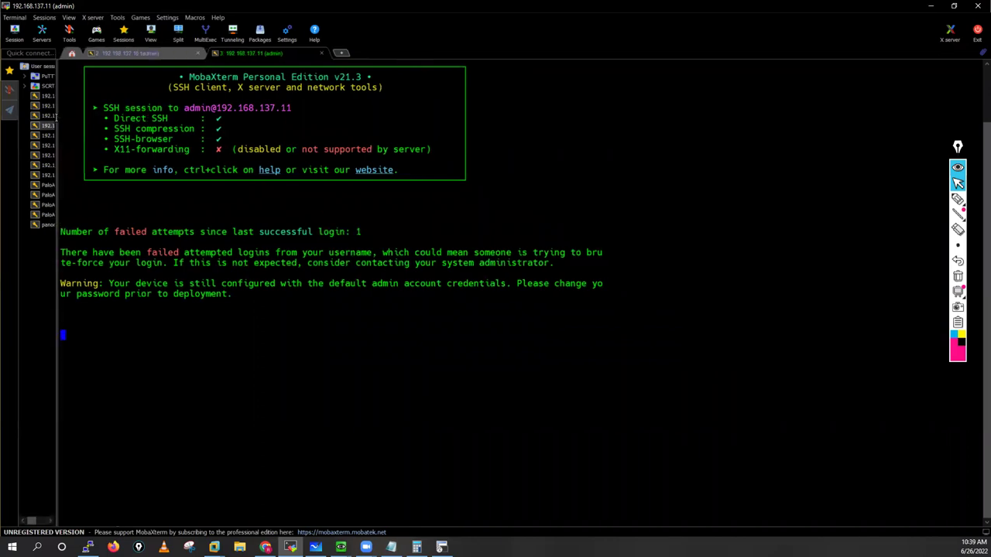
click(123, 55)
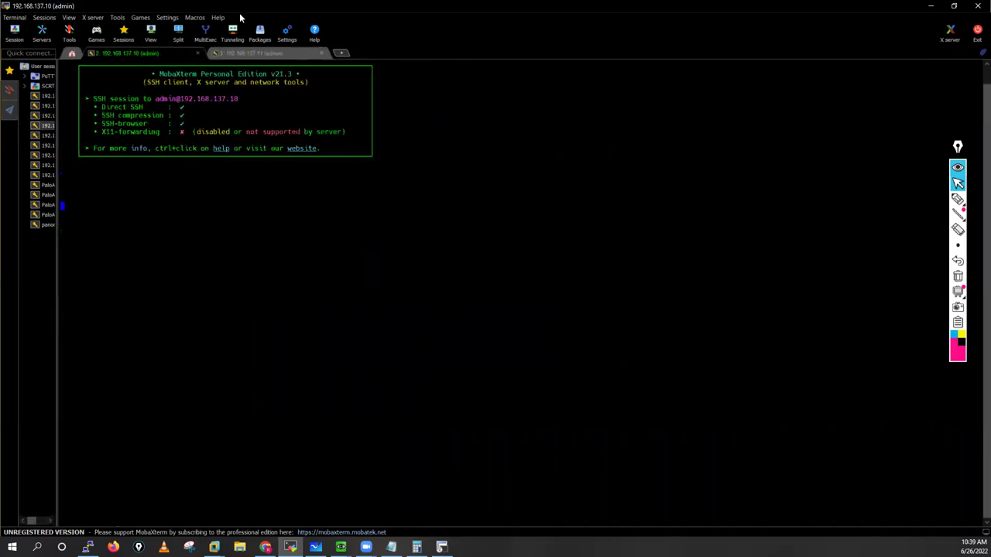
click(261, 51)
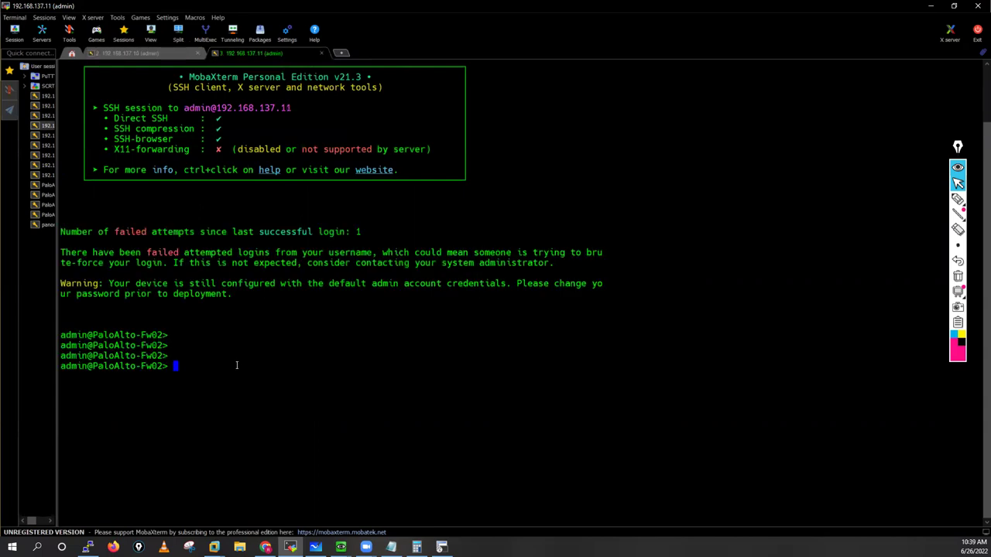
Step: Run 'show system software status' on PaloAlto-Fw02 and page through the full process list
key(Return)
key(Return)
key(Return)
key(Return)
key(Return)
key(Return)
text(show )
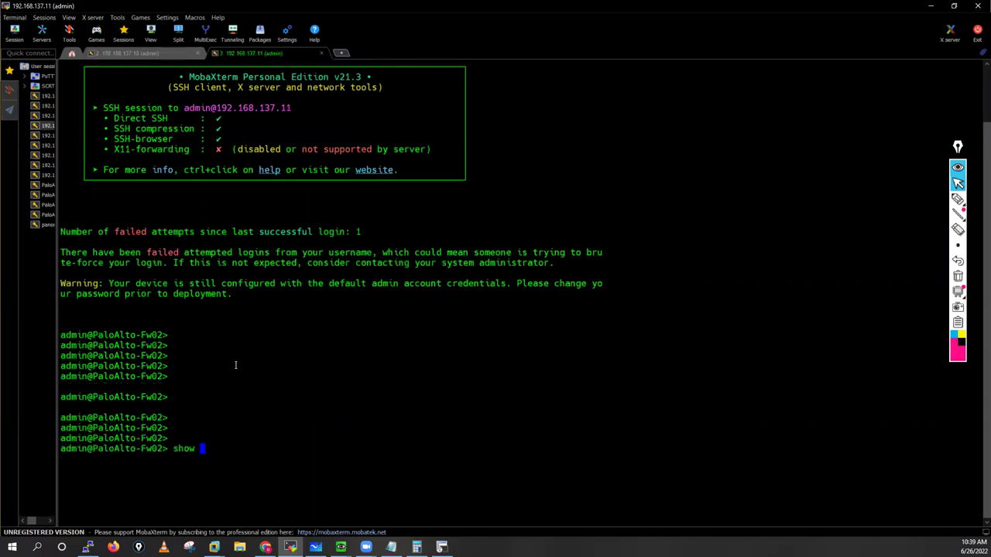
text(sof)
key(BackSpace)
key(BackSpace)
text(ys)
key(Tab)
text(t)
key(Tab)
text(soft)
key(Tab)
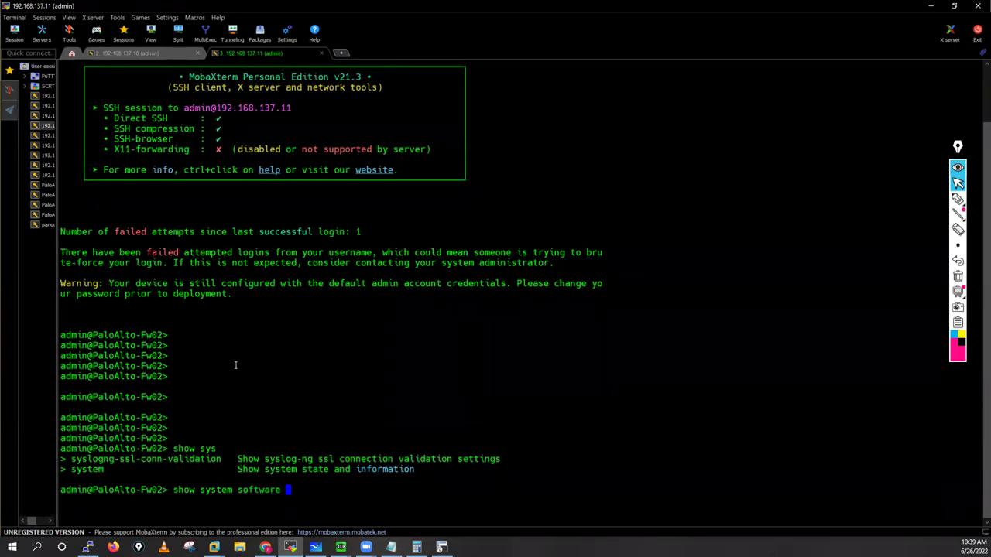
text(sta)
key(Tab)
key(Return)
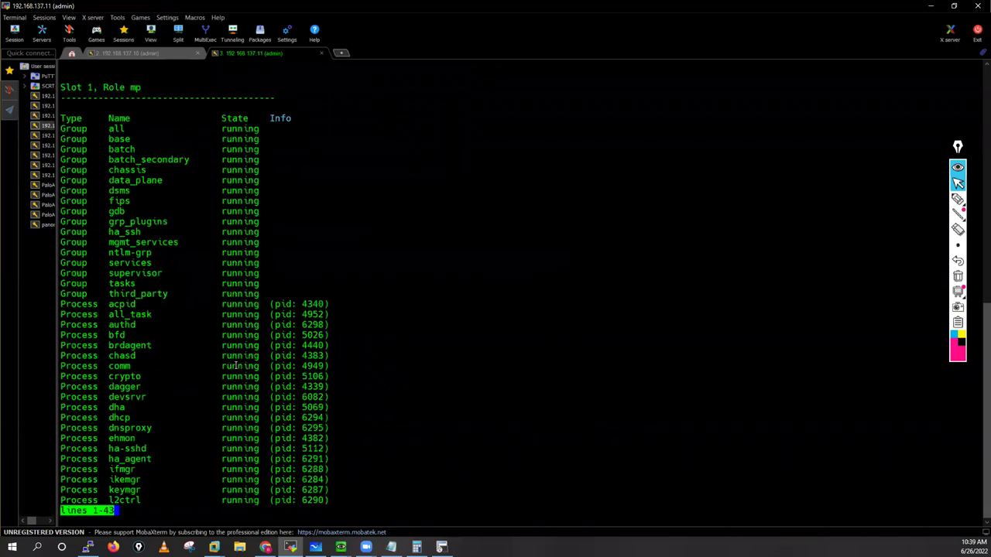
key(space)
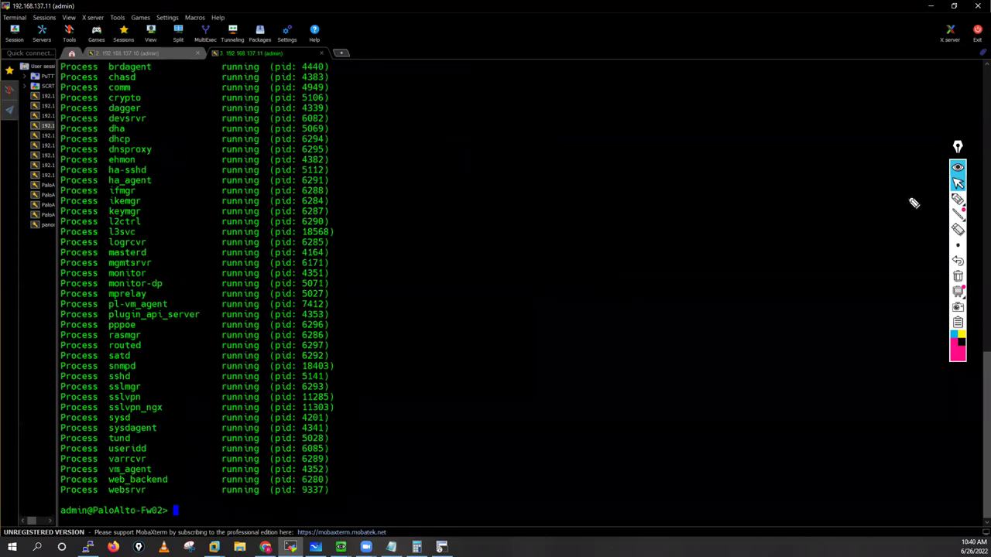
Step: Mark the running ikemgr, keymgr, mprelay and tund processes with the pen, then clear annotations
key(ctrl+shift+p)
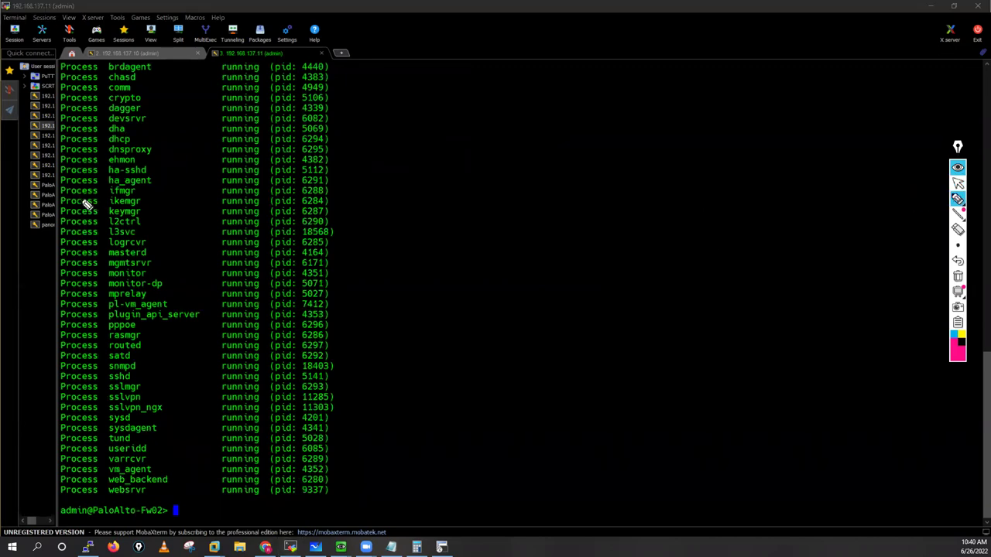
drag(179, 201, 144, 206)
drag(143, 211, 176, 211)
click(243, 195)
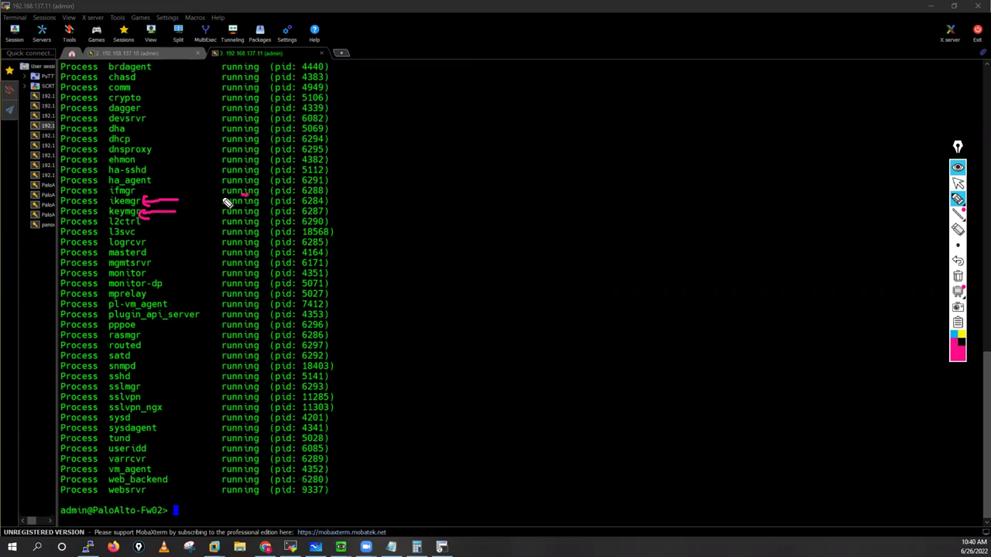
drag(242, 207, 259, 206)
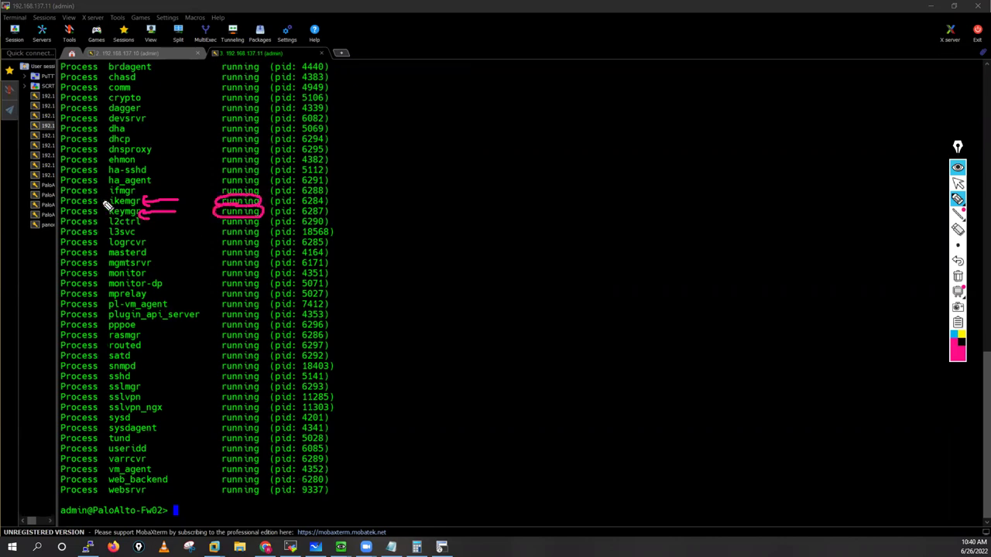
drag(99, 201, 113, 205)
drag(149, 295, 181, 295)
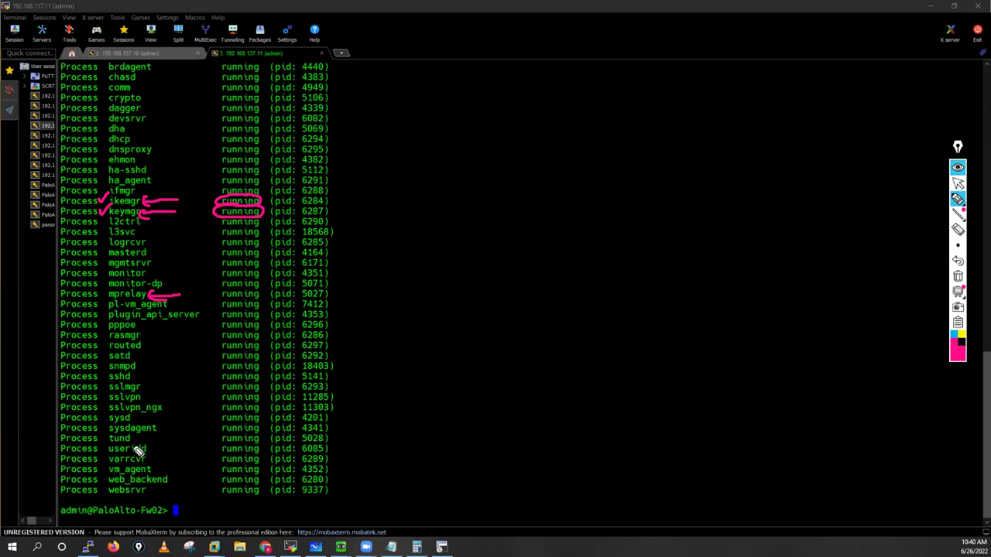
click(160, 440)
drag(162, 440, 130, 444)
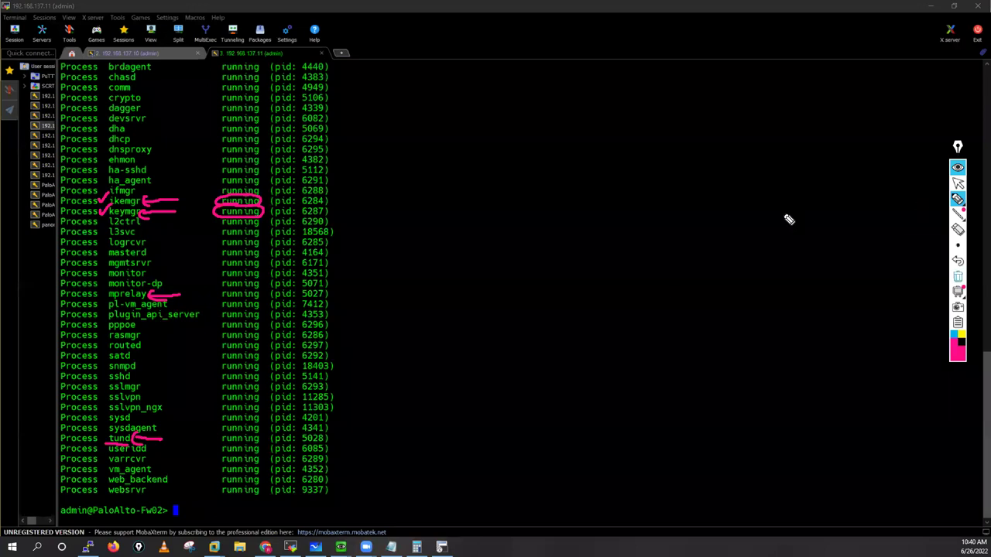
click(958, 181)
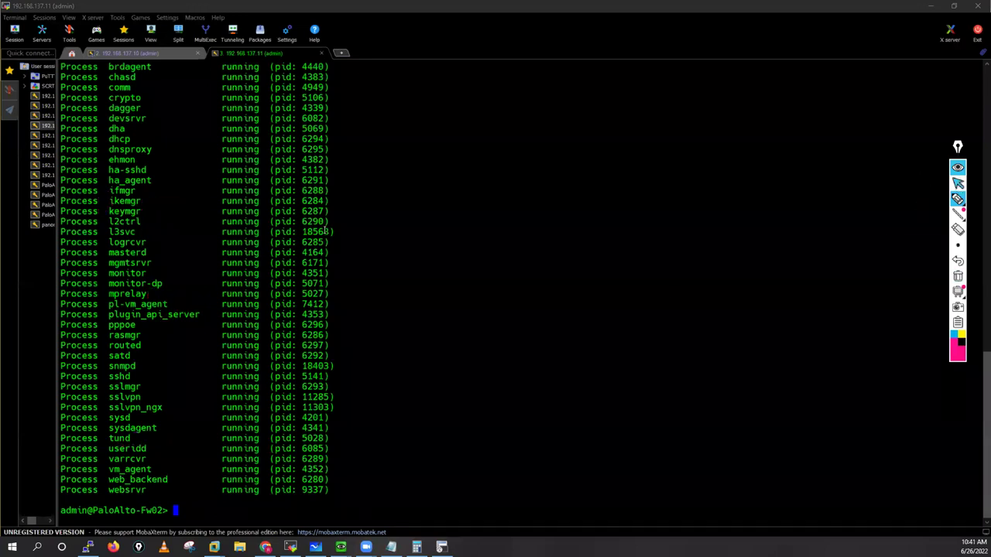
scroll(328, 231, up, 2)
scroll(312, 226, up, 5)
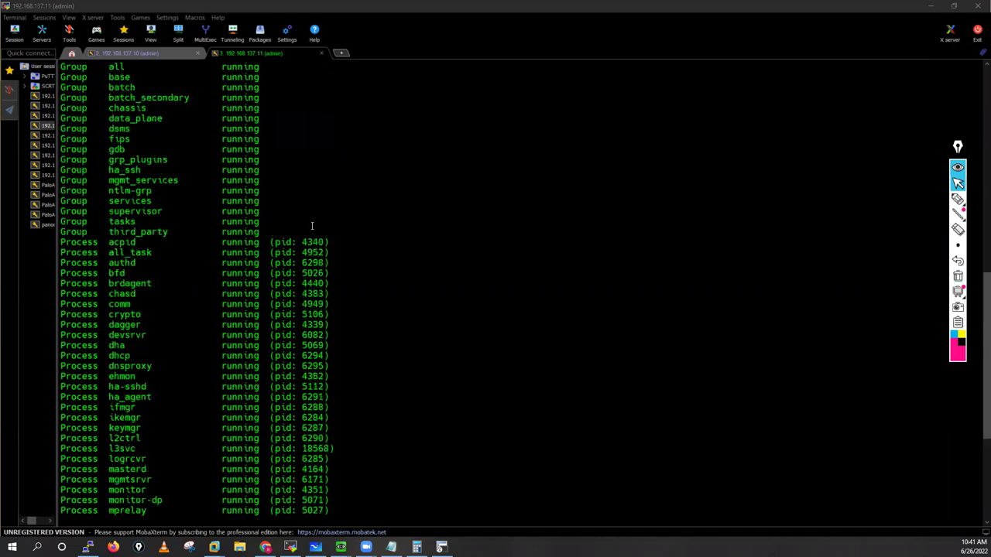
scroll(149, 129, up, 1)
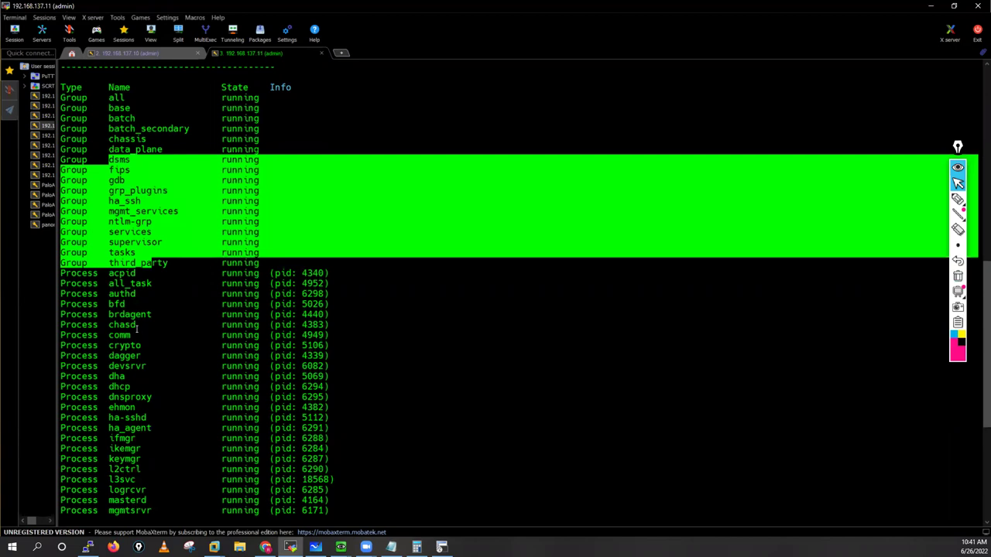
scroll(139, 327, down, 2)
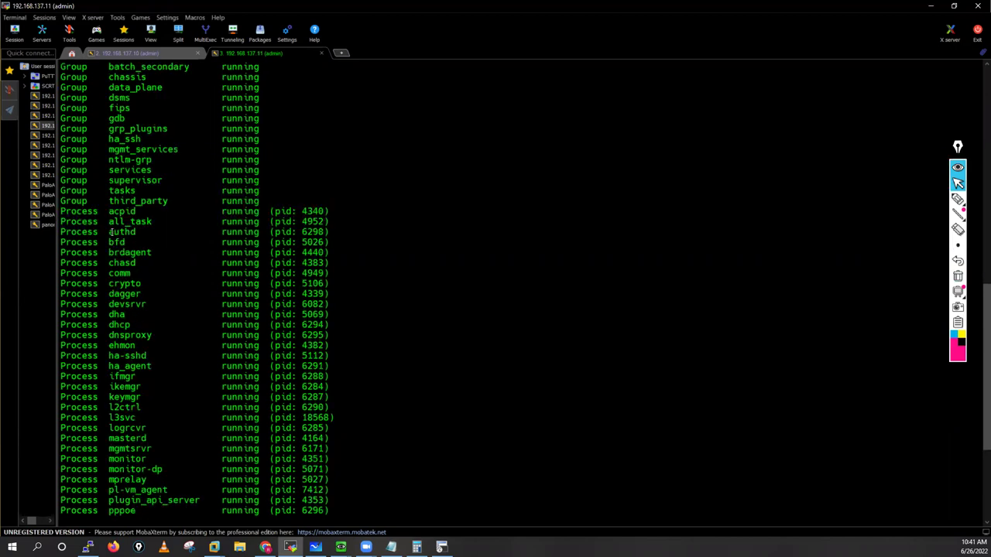
drag(149, 296, 61, 231)
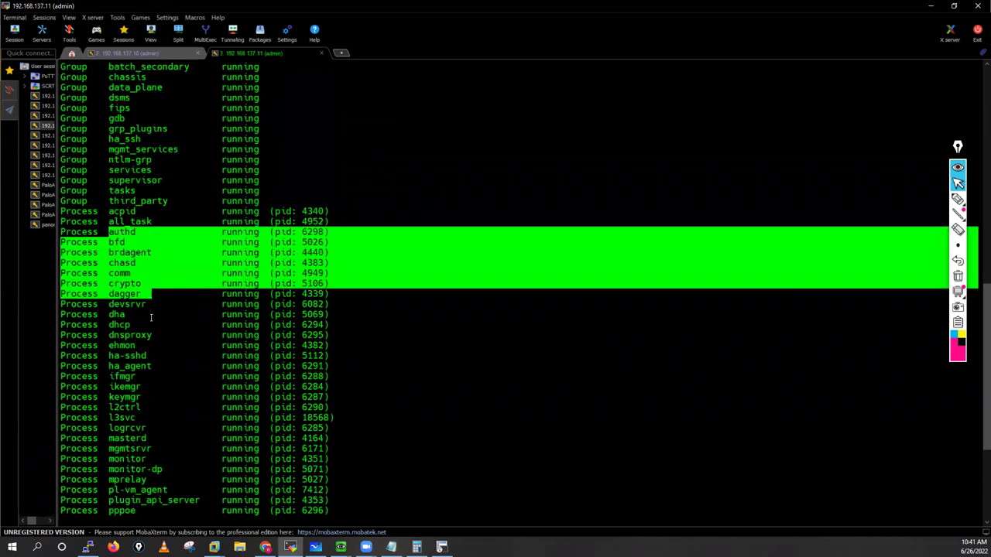
drag(124, 290, 156, 315)
double_click(121, 285)
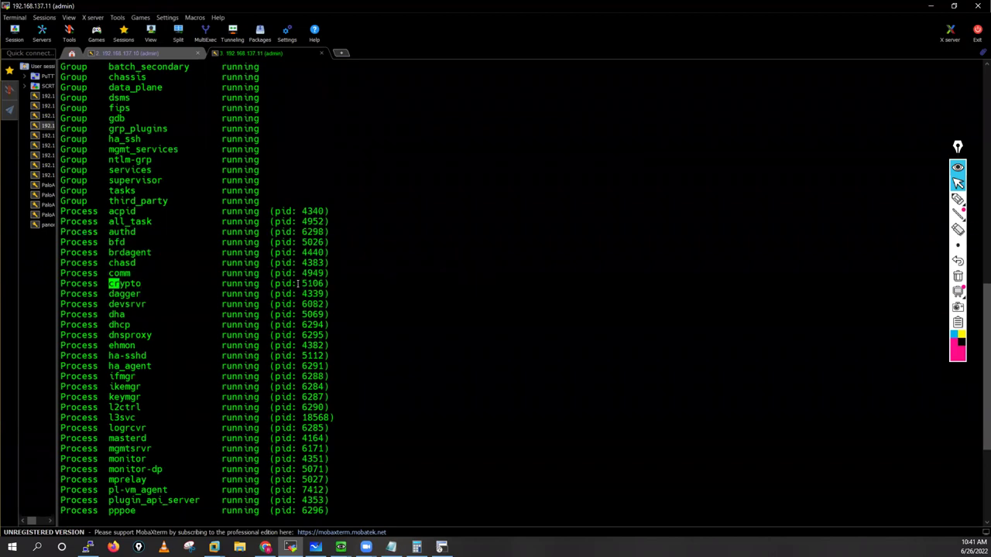
click(962, 203)
drag(460, 124, 518, 132)
drag(412, 133, 432, 132)
mouse_move(424, 186)
mouse_down()
mouse_move(487, 186)
mouse_move(514, 171)
mouse_move(518, 186)
mouse_up()
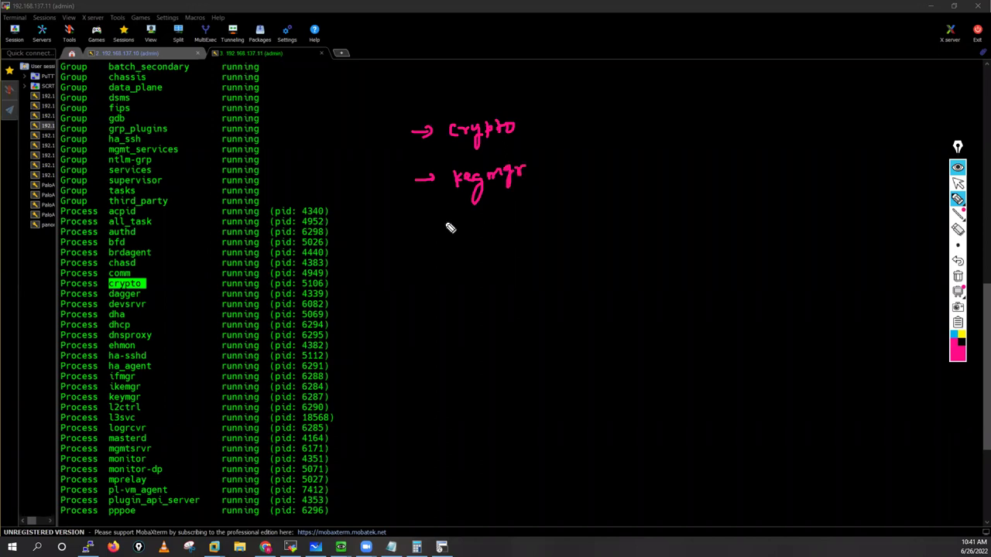
mouse_move(425, 234)
mouse_down()
mouse_move(460, 237)
mouse_move(529, 220)
mouse_up()
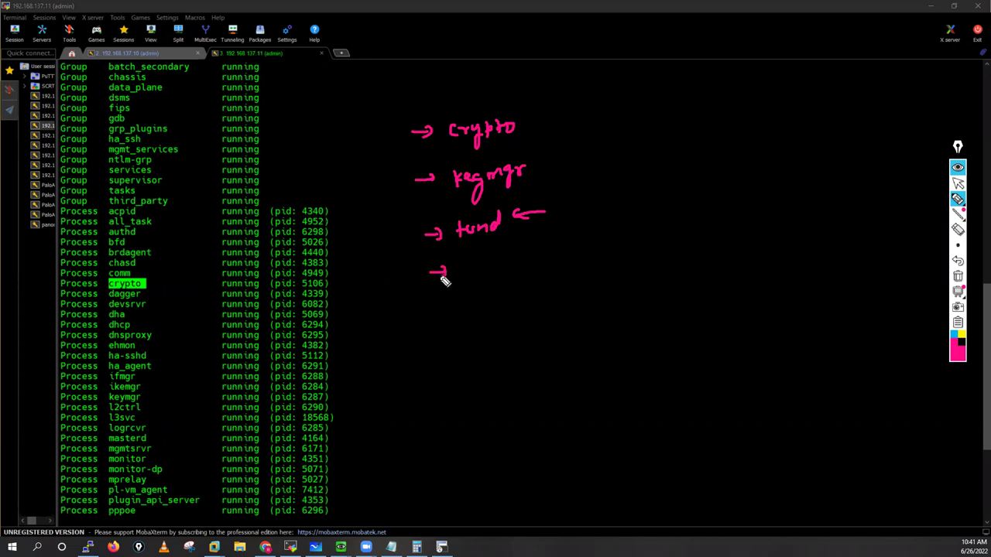
mouse_move(461, 272)
mouse_down()
mouse_move(480, 266)
mouse_move(482, 276)
mouse_move(529, 259)
mouse_move(544, 271)
mouse_move(568, 259)
mouse_move(581, 267)
mouse_up()
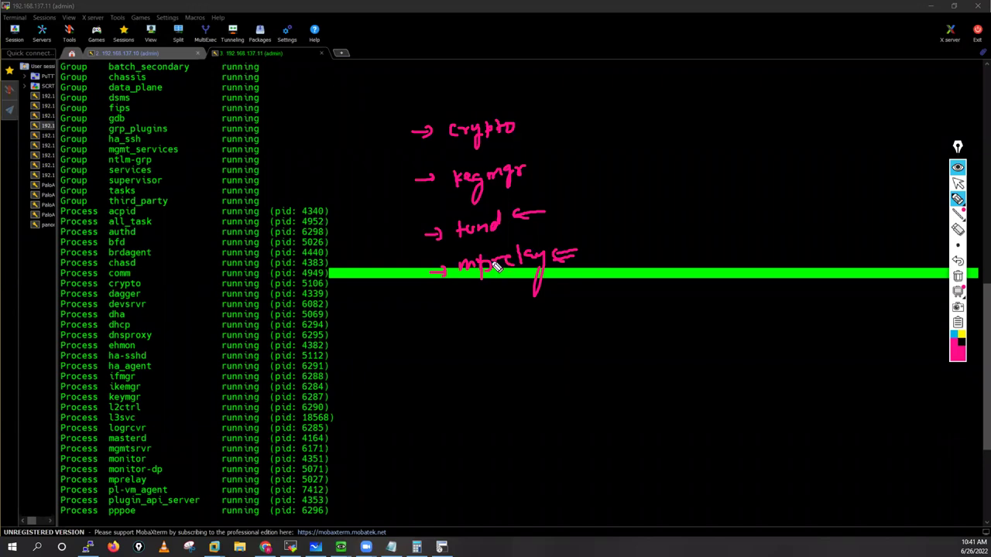
drag(570, 203, 593, 209)
mouse_move(590, 243)
mouse_down()
mouse_move(593, 256)
mouse_move(608, 259)
mouse_up()
drag(610, 239, 610, 249)
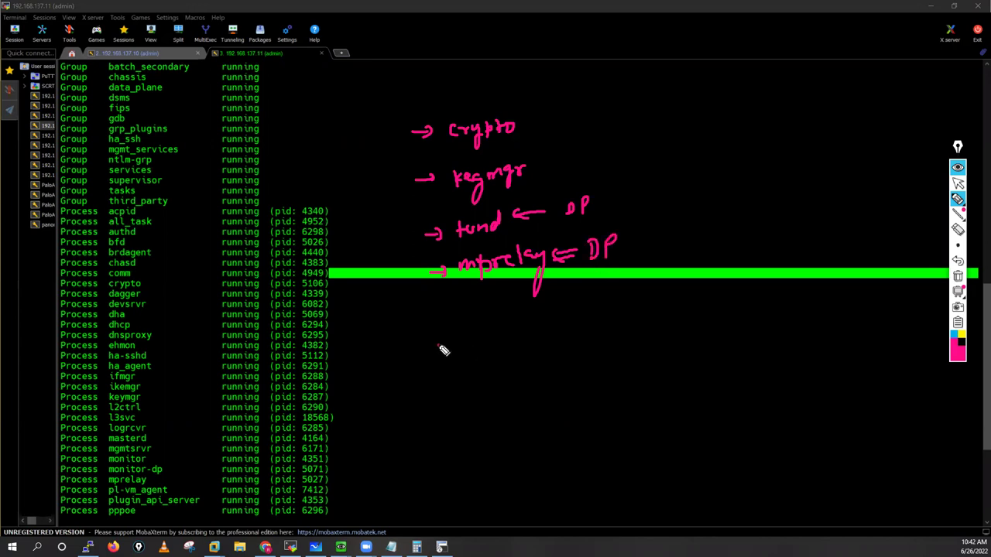
mouse_move(438, 345)
mouse_down()
mouse_move(568, 330)
mouse_move(557, 349)
mouse_up()
drag(484, 319, 482, 352)
mouse_move(601, 319)
mouse_down()
mouse_move(629, 316)
mouse_move(627, 328)
mouse_up()
mouse_move(517, 354)
mouse_down()
mouse_move(536, 352)
mouse_move(524, 363)
mouse_move(547, 367)
mouse_move(542, 390)
mouse_move(532, 353)
mouse_up()
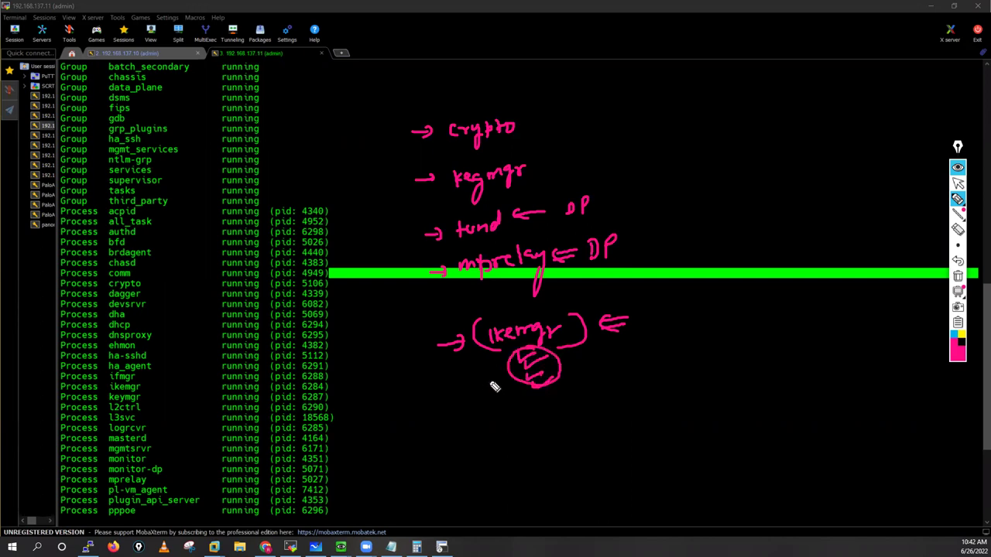
click(479, 357)
drag(479, 356, 497, 371)
drag(529, 122, 576, 120)
drag(582, 122, 592, 108)
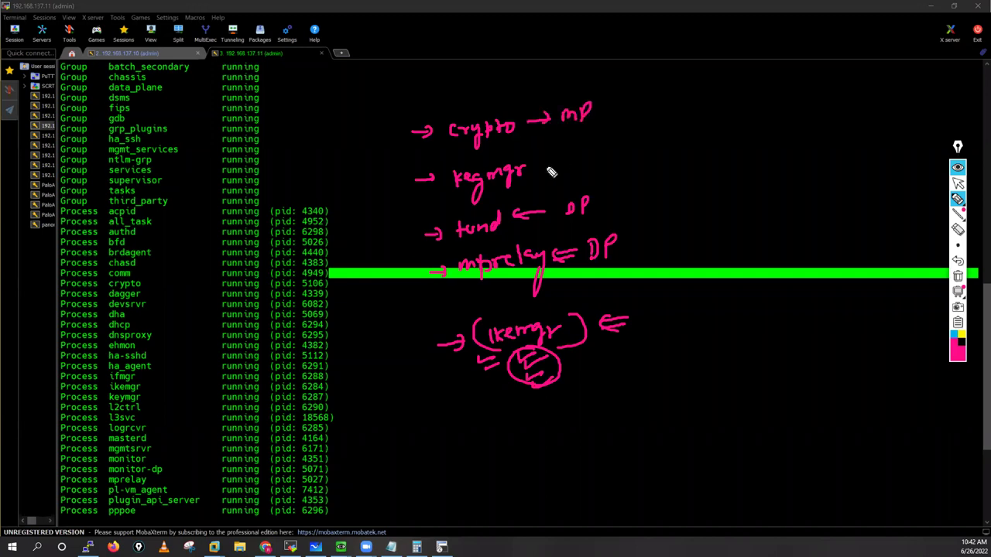
drag(540, 165, 559, 162)
mouse_move(583, 155)
mouse_down()
mouse_move(584, 165)
mouse_move(598, 165)
mouse_move(618, 144)
mouse_up()
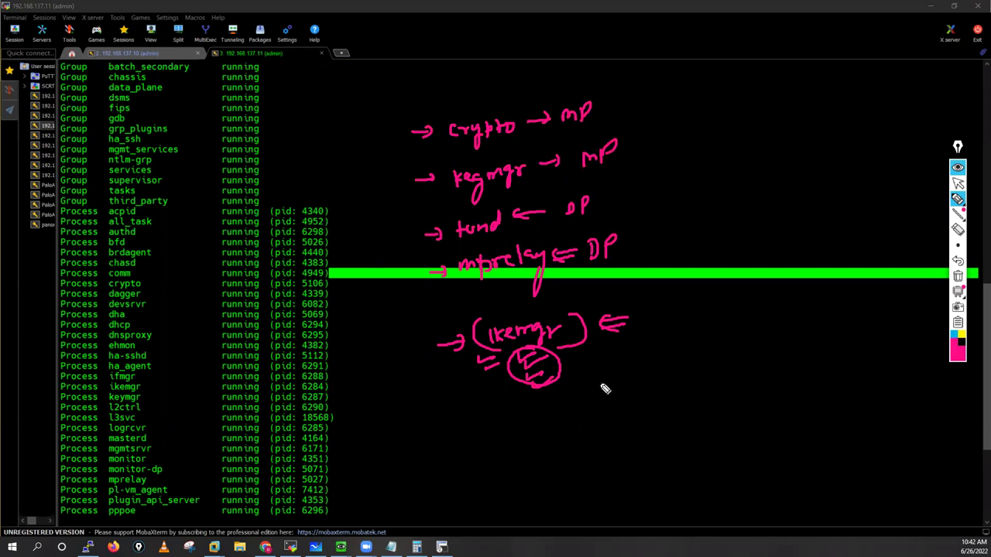
mouse_move(591, 356)
mouse_down()
mouse_move(658, 361)
mouse_move(674, 346)
mouse_up()
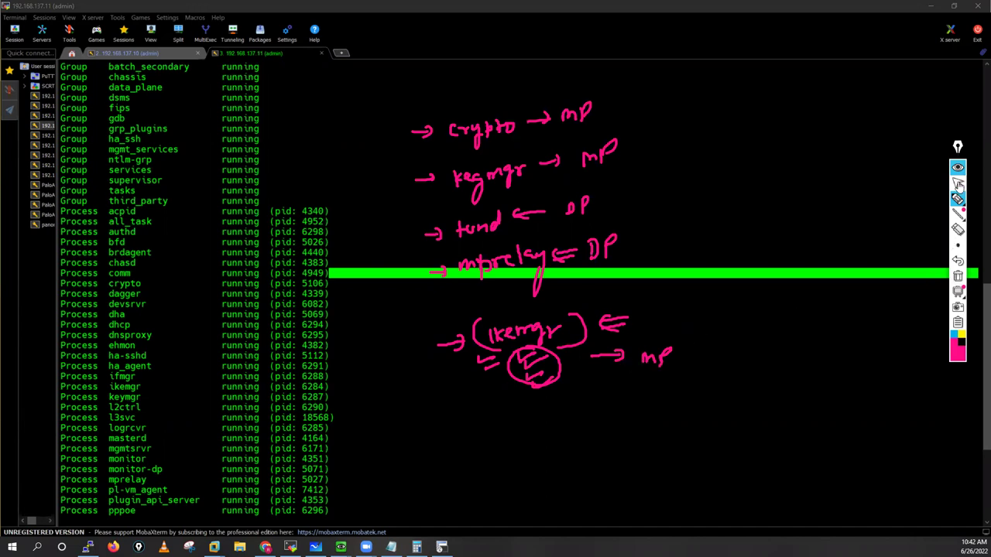
click(959, 183)
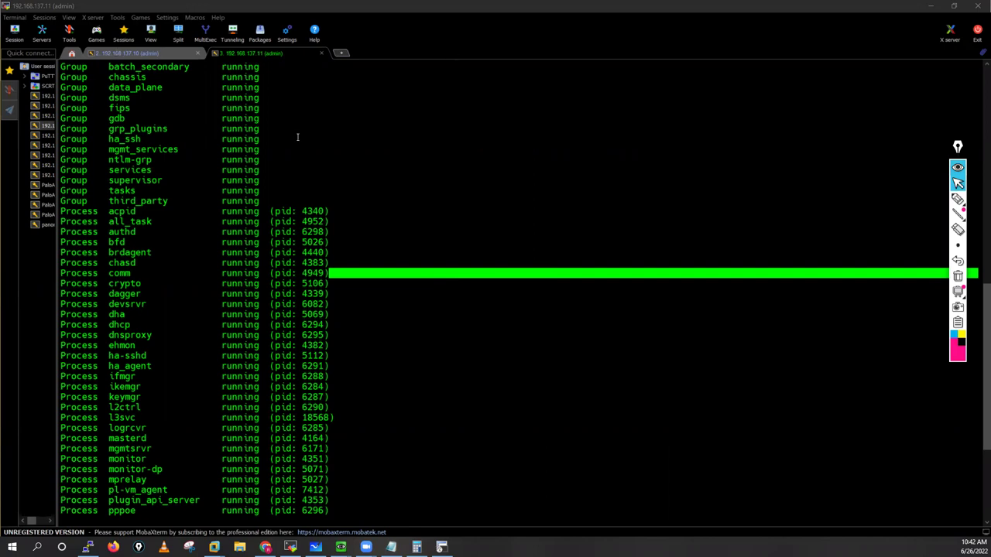
Step: Refresh the PaloAlto-Fw01 SSH prompt, then dismiss its web dashboard's welcome and telemetry prompts
key(ctrl+Tab)
key(Return)
key(Return)
key(Return)
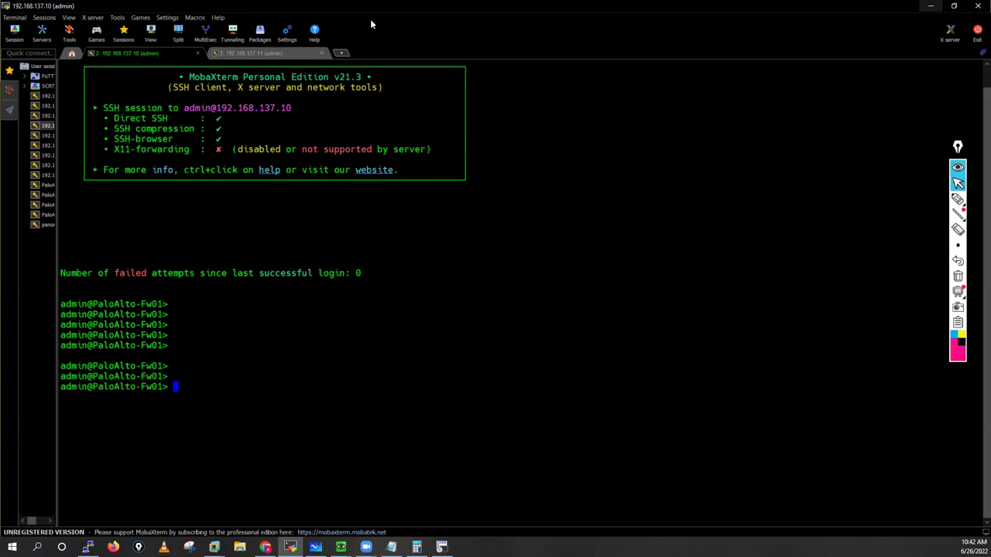
key(alt+Tab)
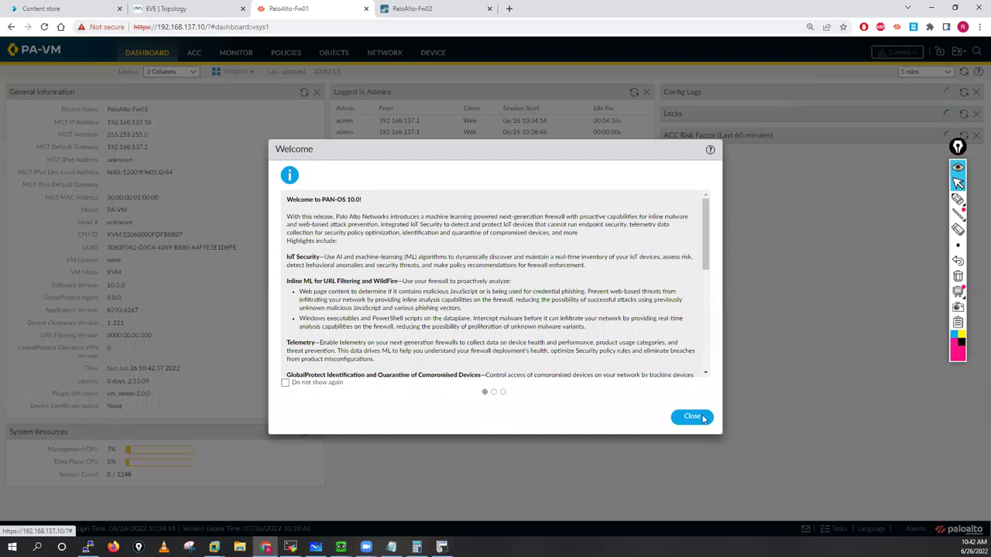
key(Escape)
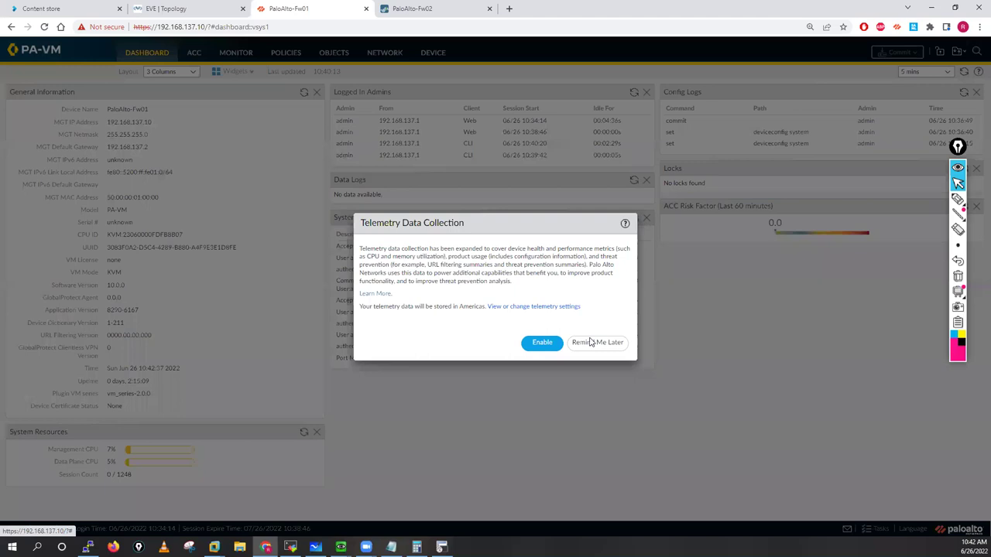
click(588, 343)
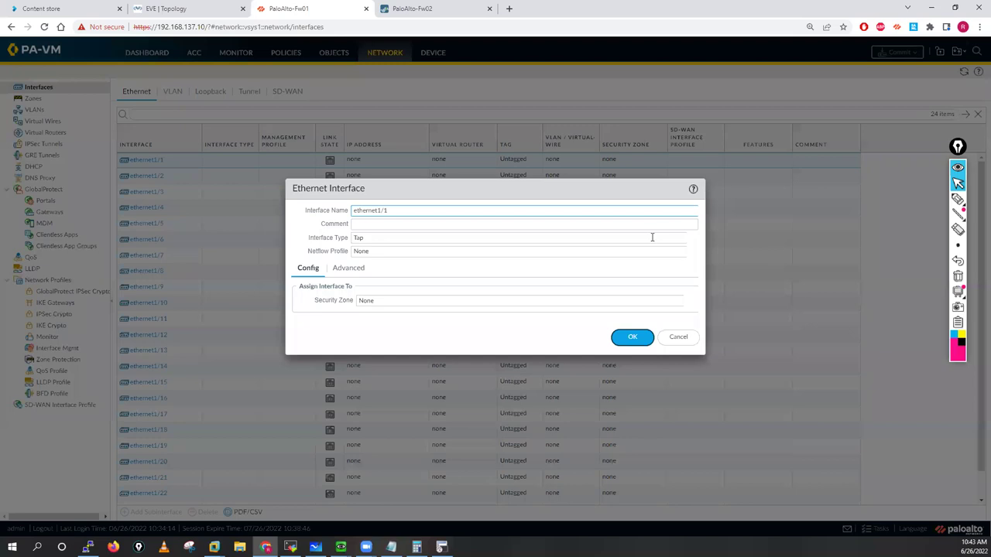
Step: Make ethernet1/1 a Layer3 interface in the default virtual router with a new zone 'Outside'
click(679, 238)
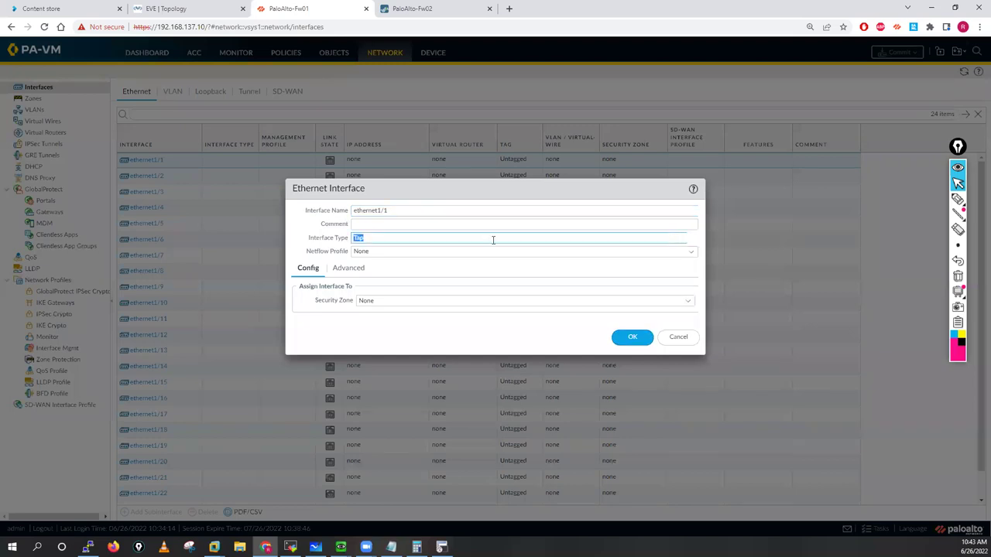
click(688, 243)
click(364, 302)
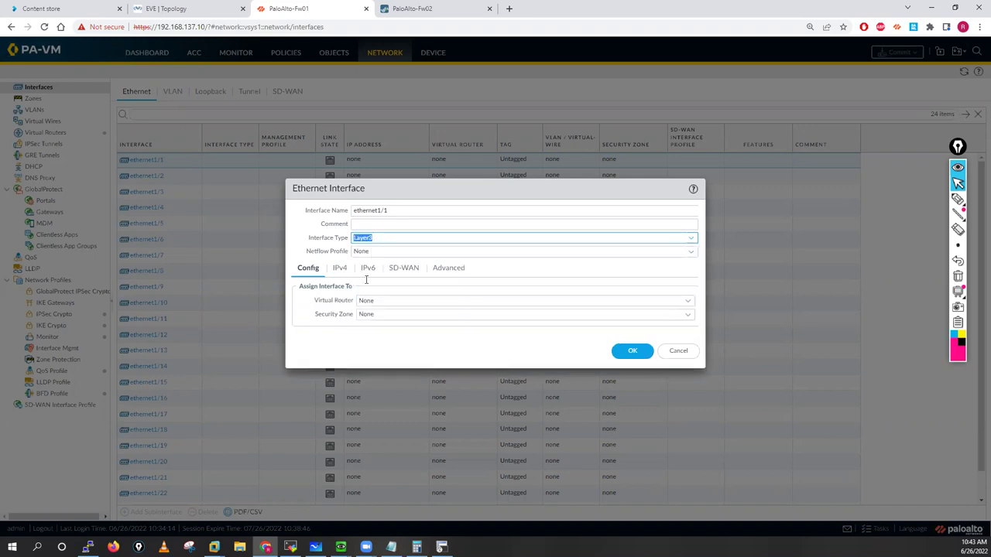
click(688, 303)
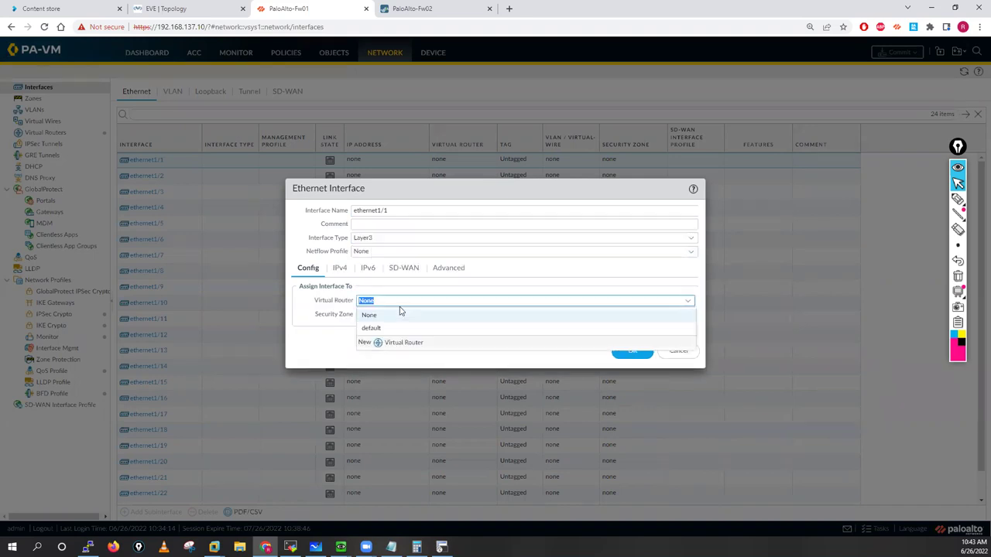
click(670, 327)
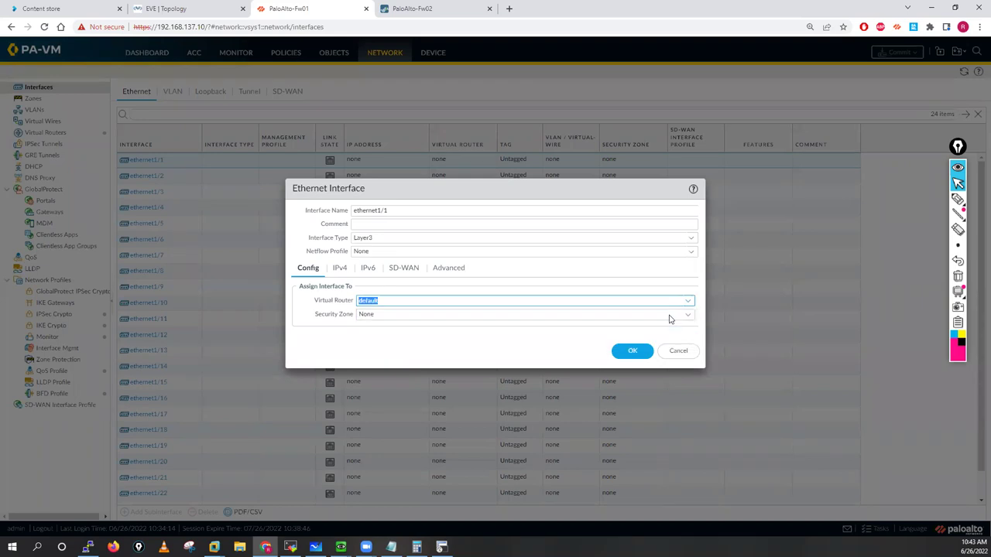
click(689, 319)
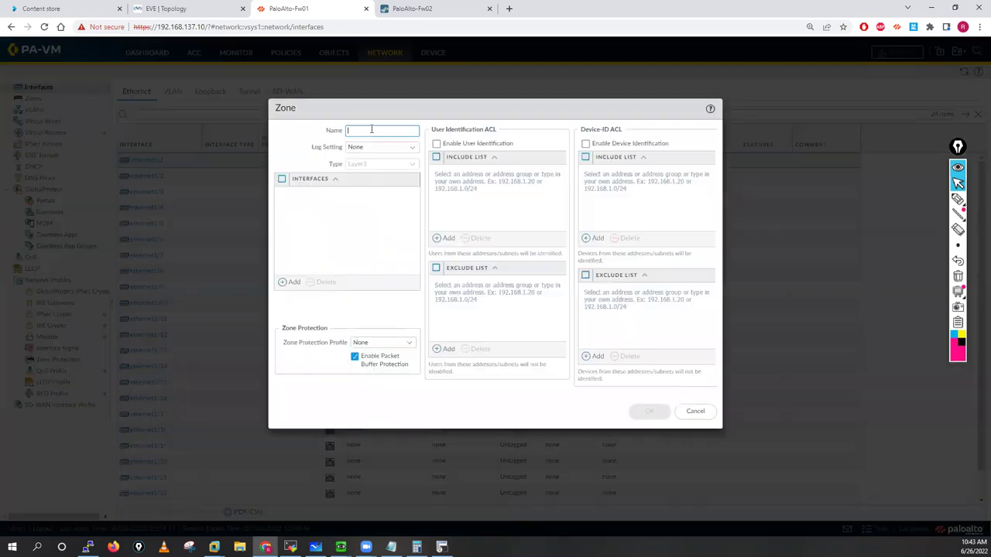
text(Outs)
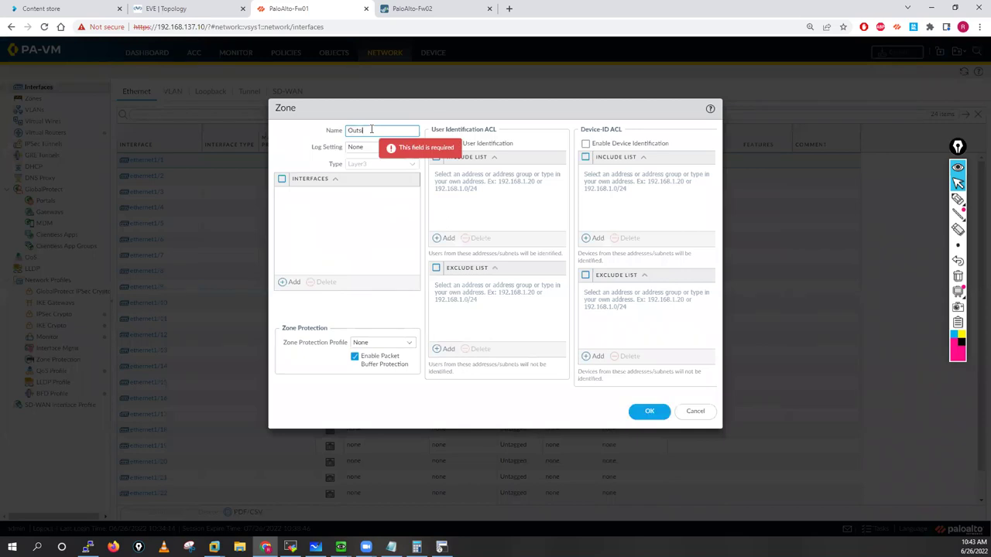
text(ide)
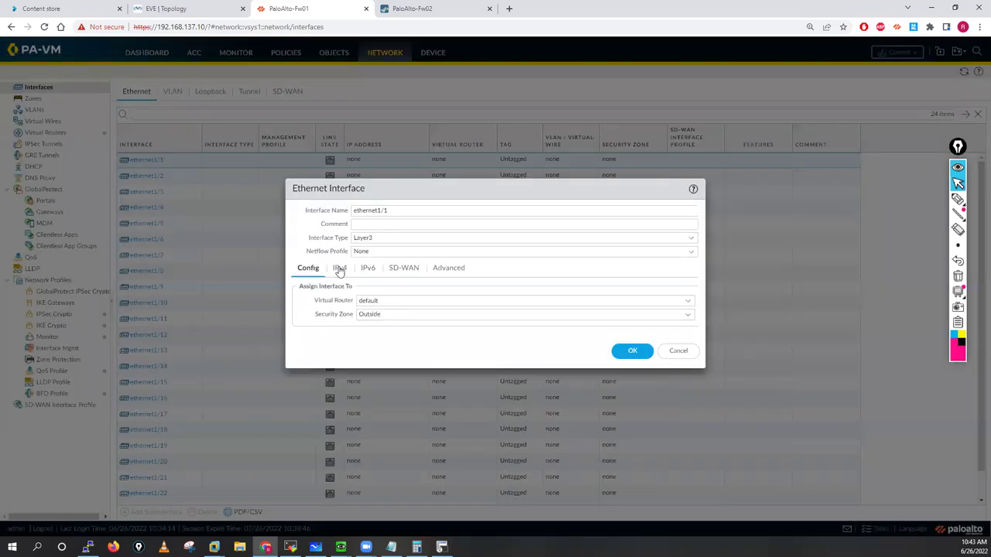
click(340, 270)
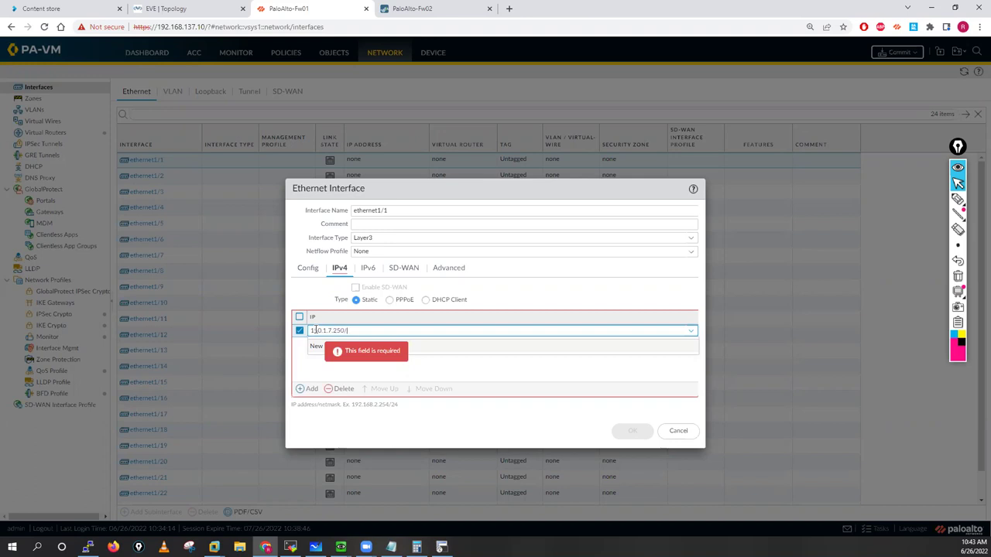
Step: Give ethernet1/1 address 150.1.7.250/24, link state up and a new 'Ping' management profile, then save
text(24)
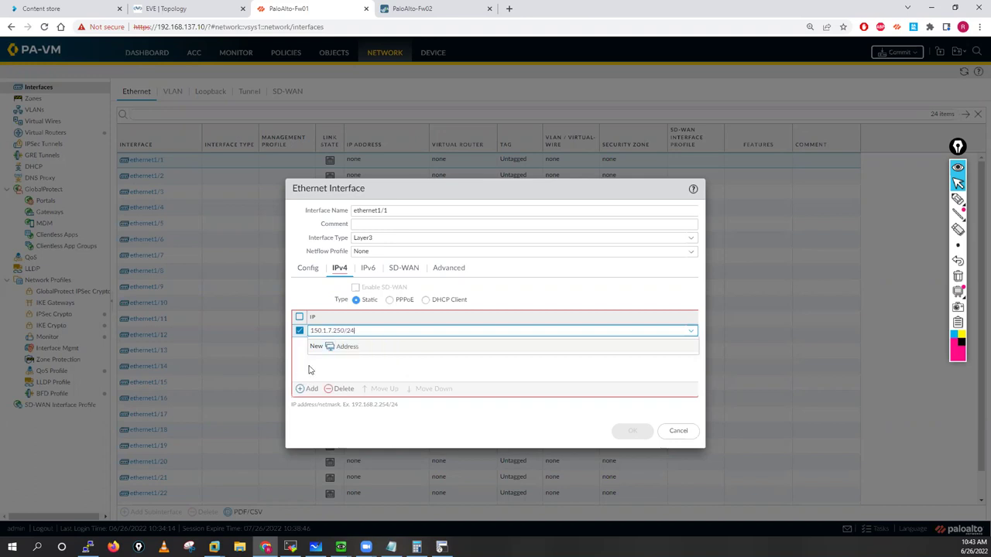
click(458, 272)
click(687, 302)
key(Return)
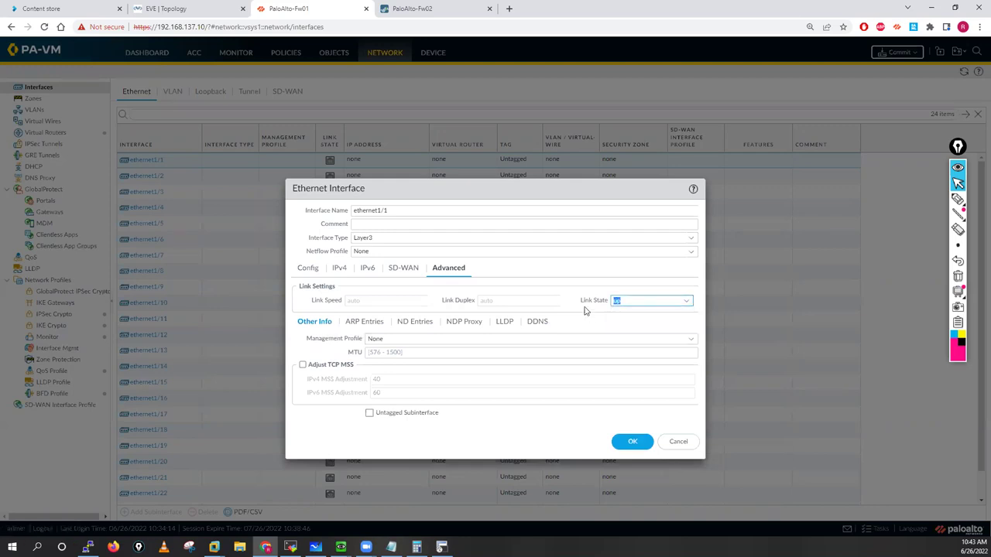
click(690, 340)
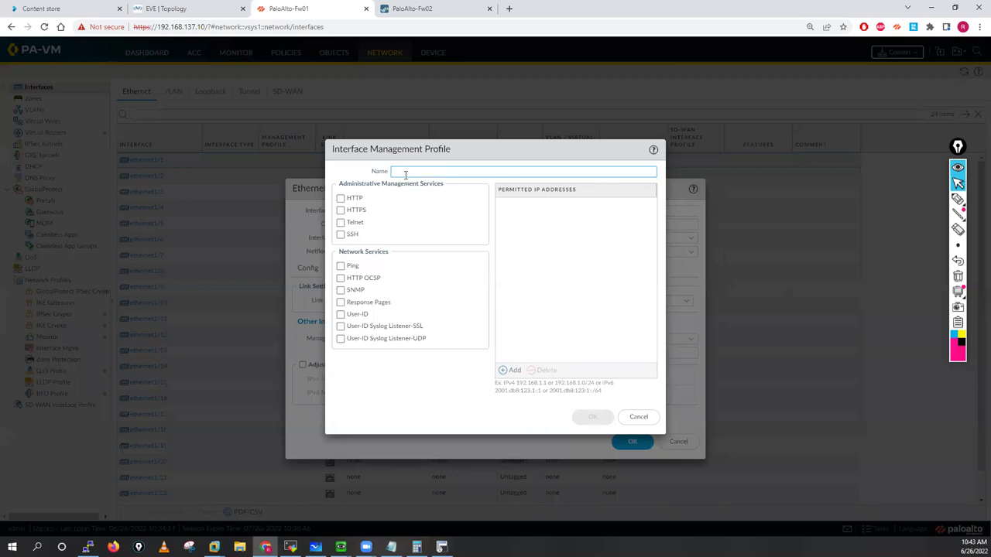
text(Ping)
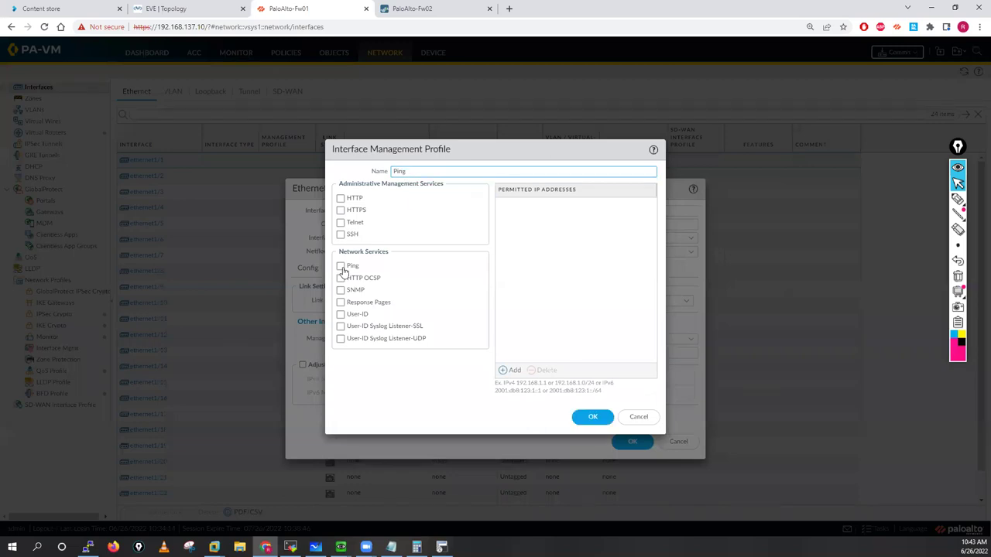
click(342, 267)
click(593, 417)
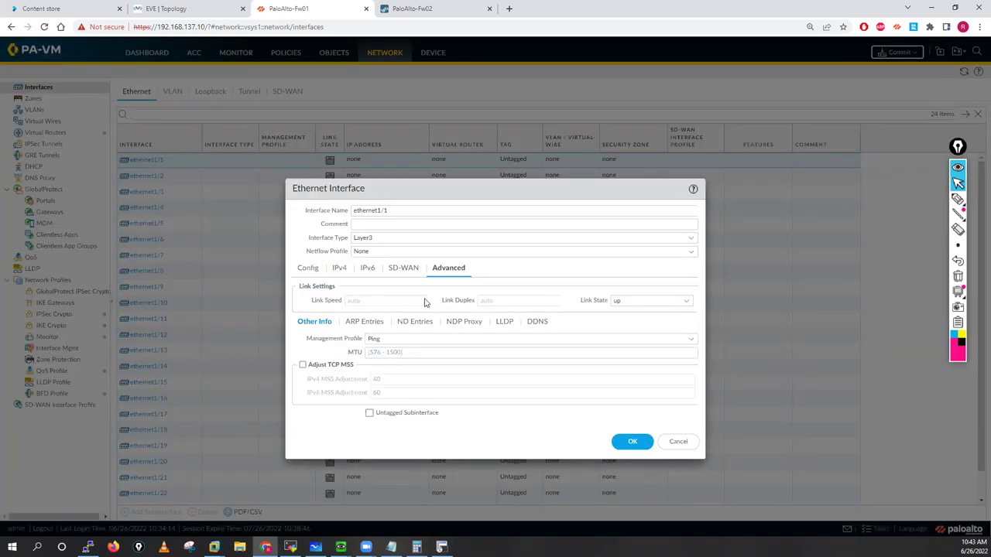
click(632, 443)
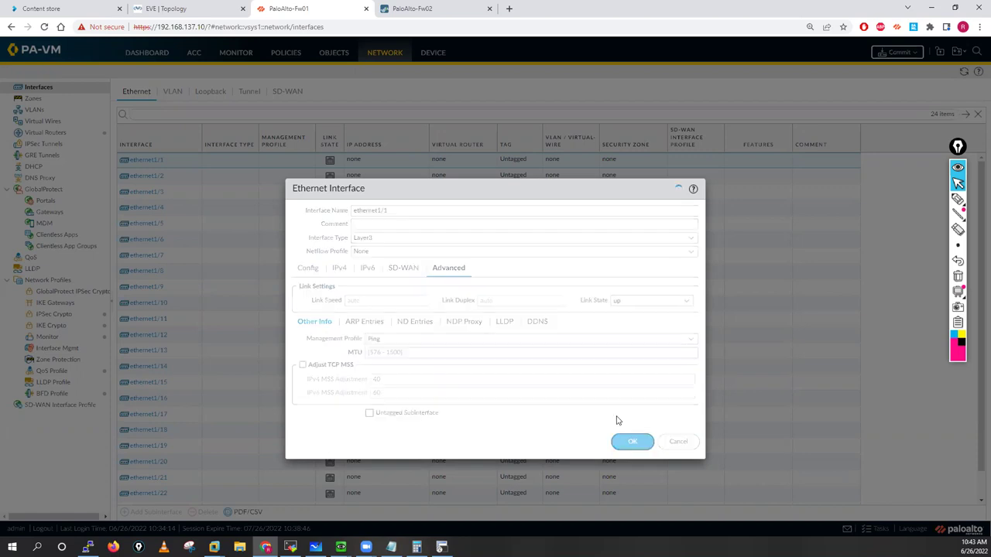
Step: Make ethernet1/3 Layer3 in the default virtual router with a new zone 'Inside'
key(ctrl+shift+Tab)
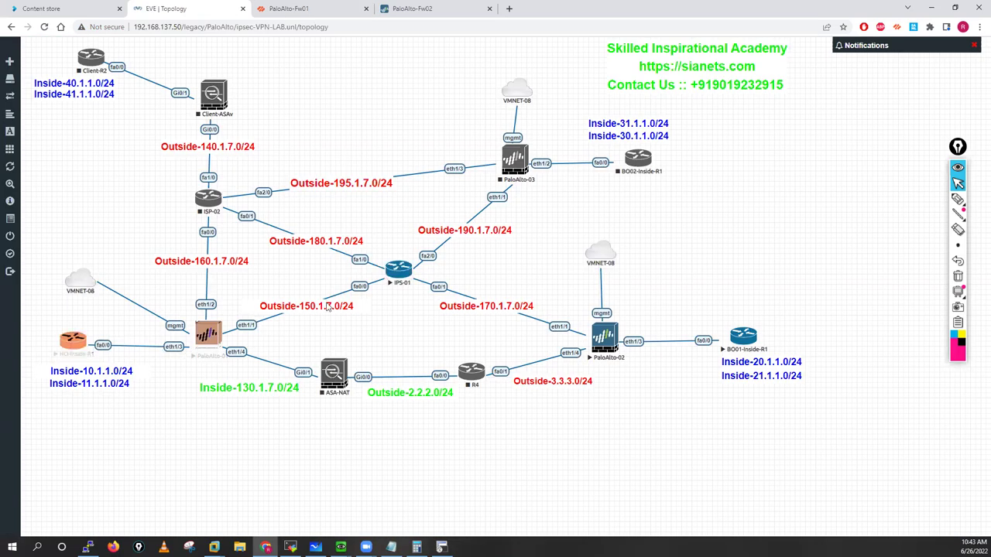
key(ctrl+Tab)
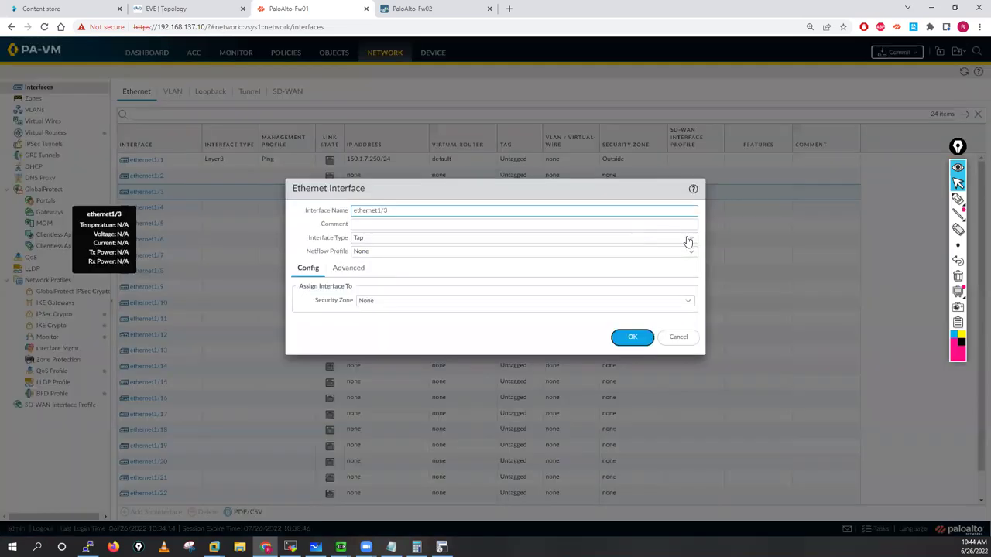
click(687, 238)
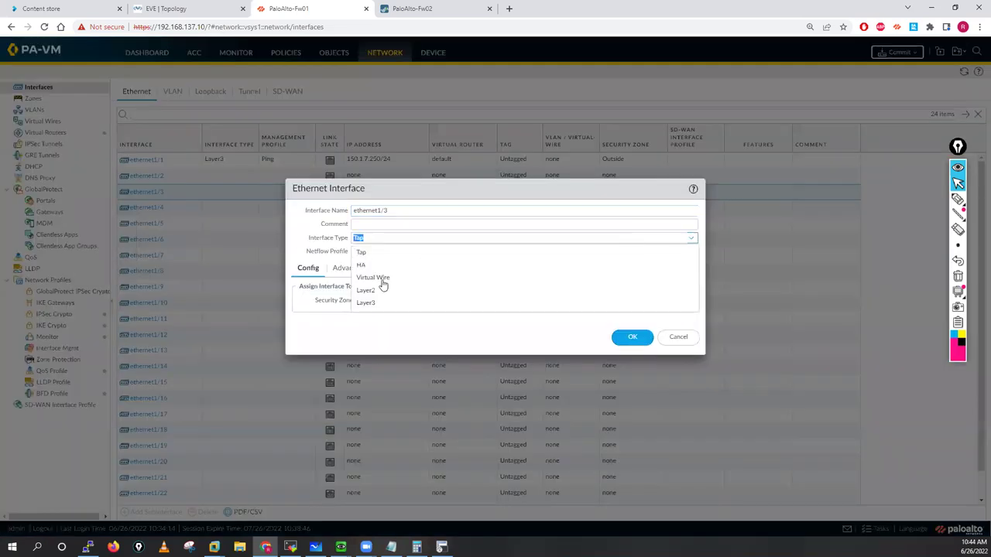
click(442, 302)
click(688, 302)
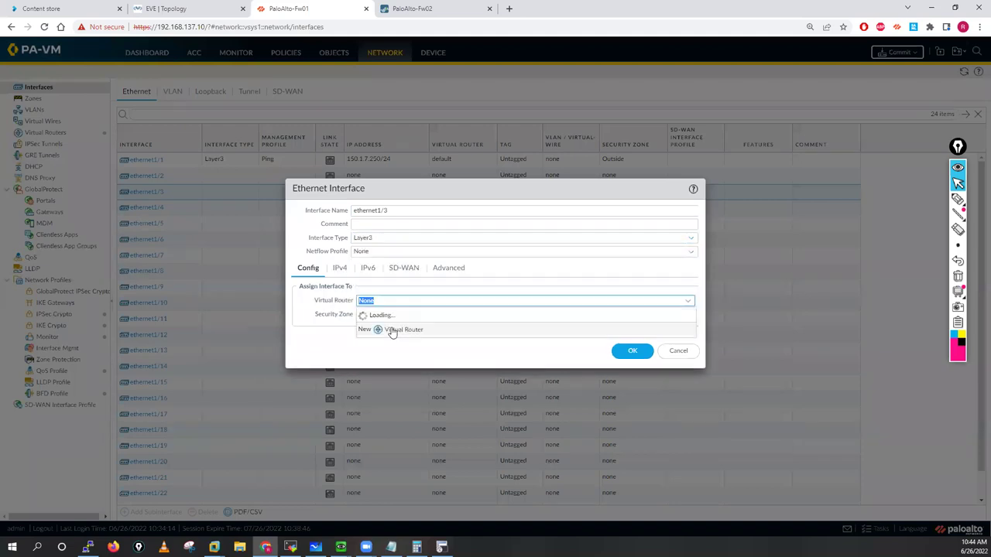
click(689, 326)
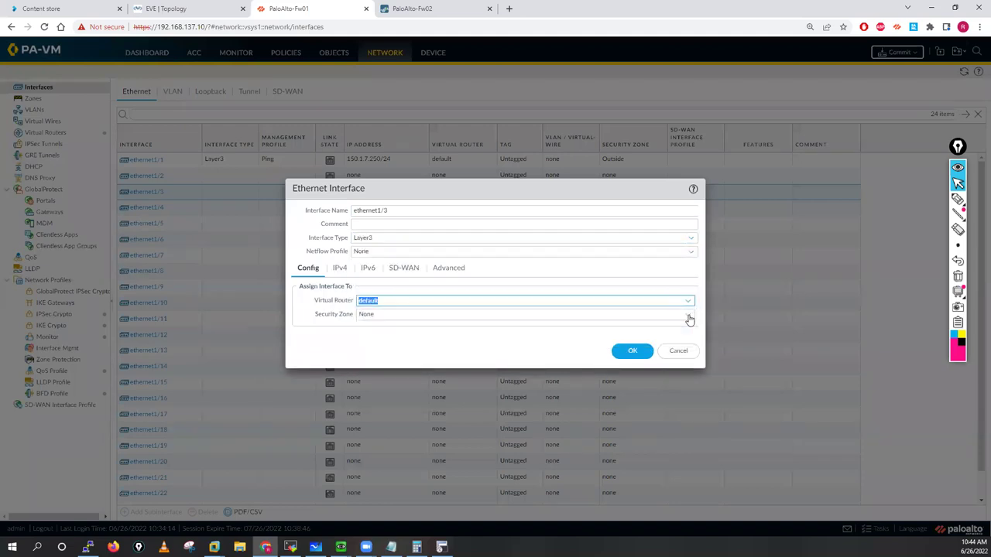
click(398, 314)
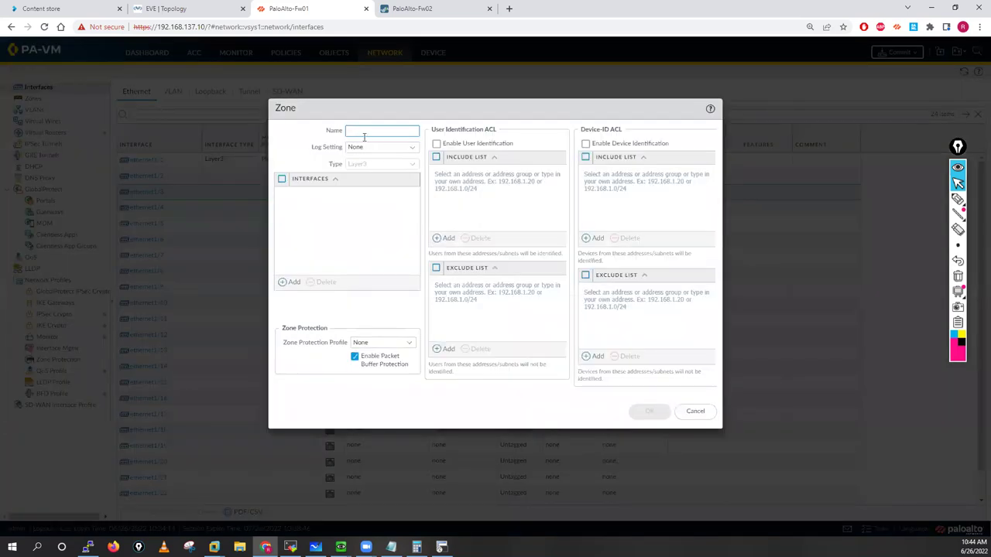
text(Inside)
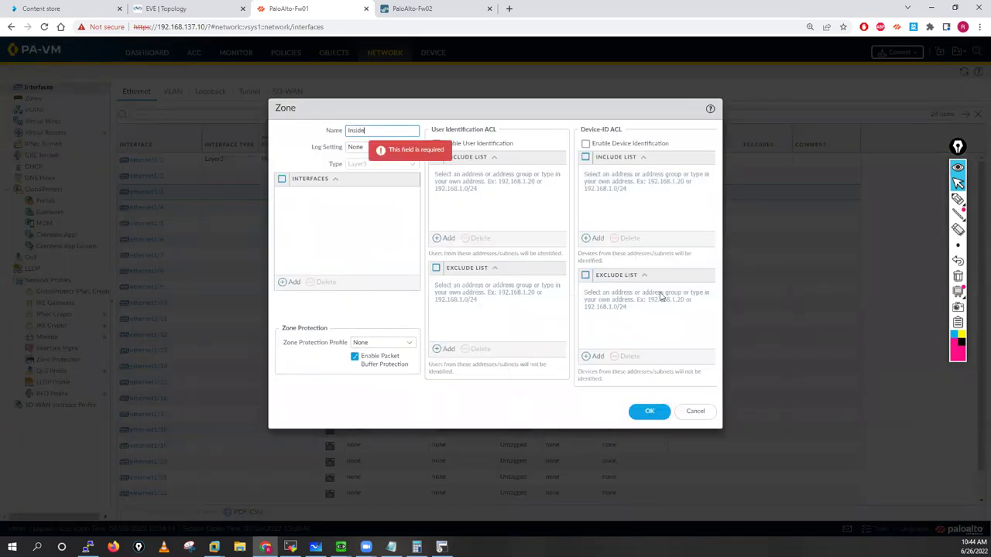
click(657, 415)
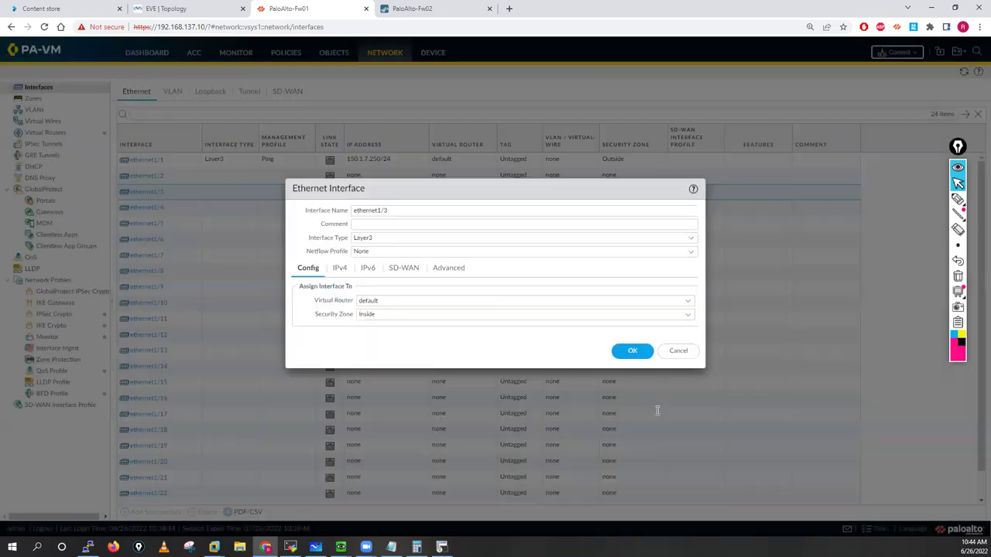
Step: Give ethernet1/3 address 10.1.1.250/24, link state up and the Ping profile, then save it
click(338, 269)
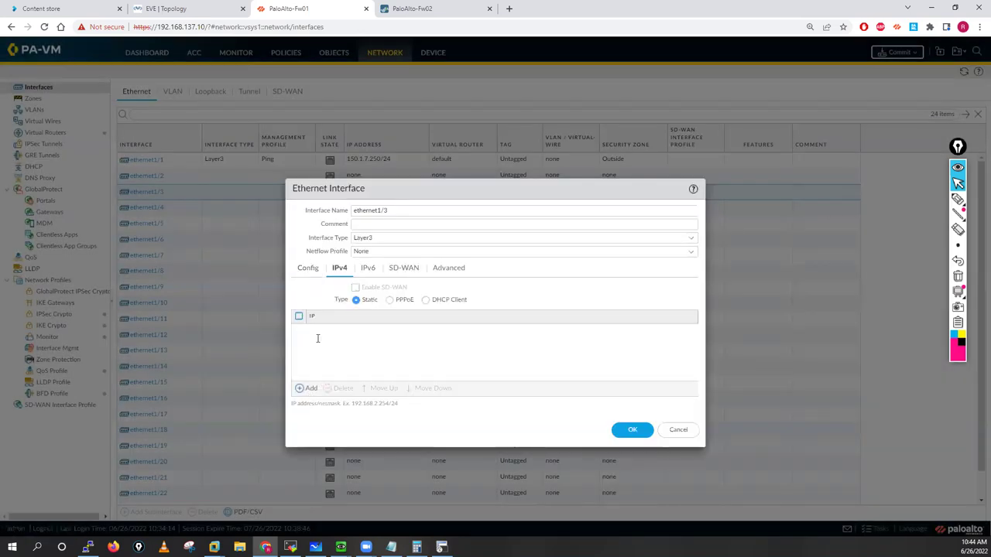
click(317, 338)
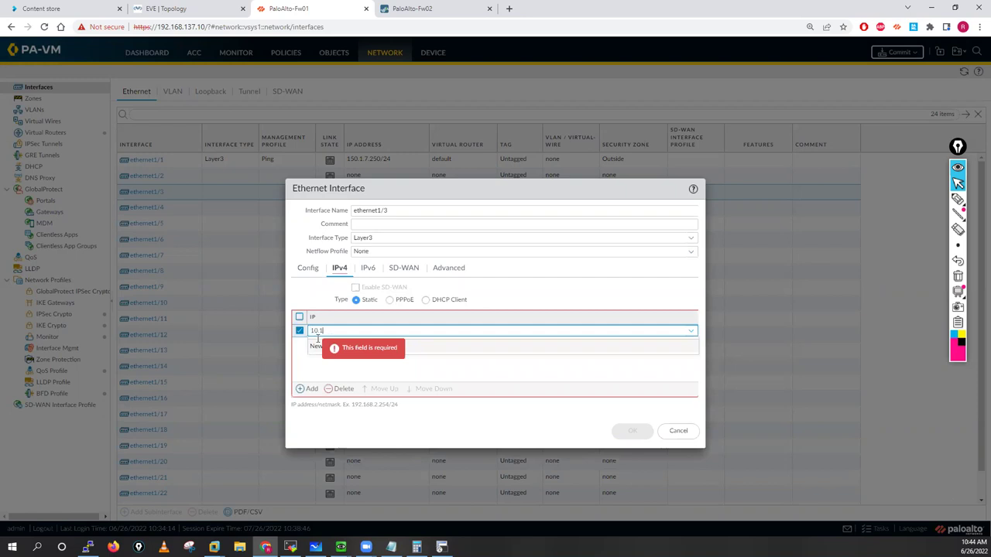
text(10.1.1.250/24)
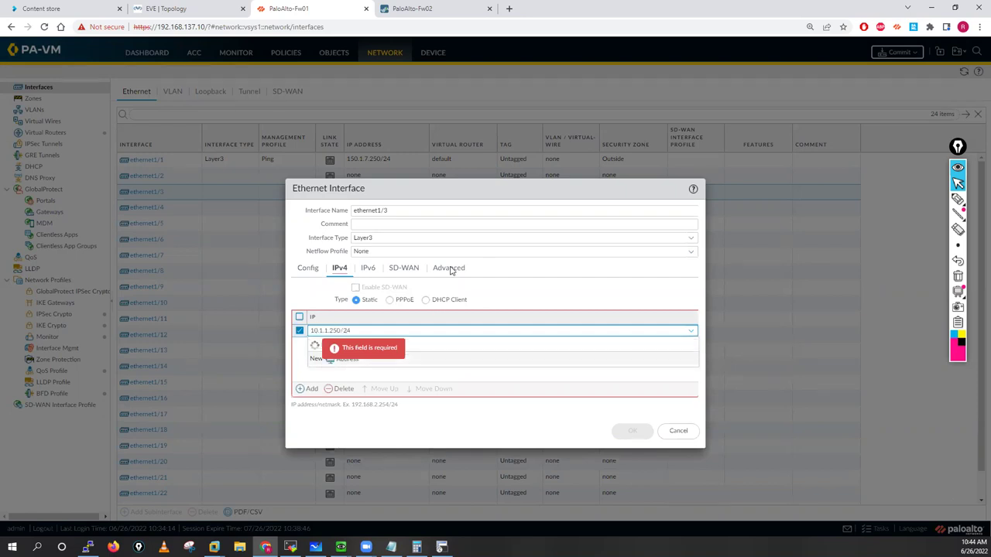
click(450, 269)
click(686, 303)
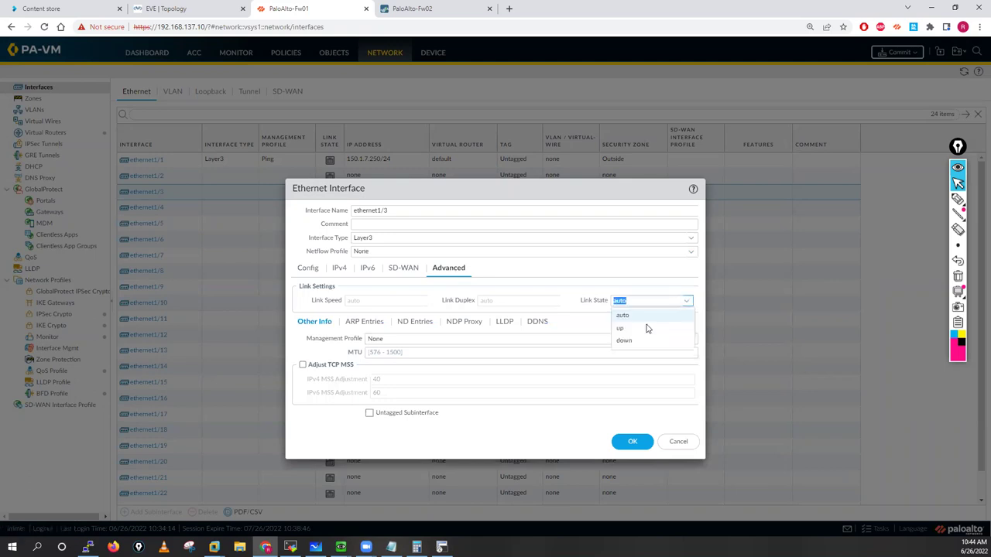
click(644, 326)
click(692, 341)
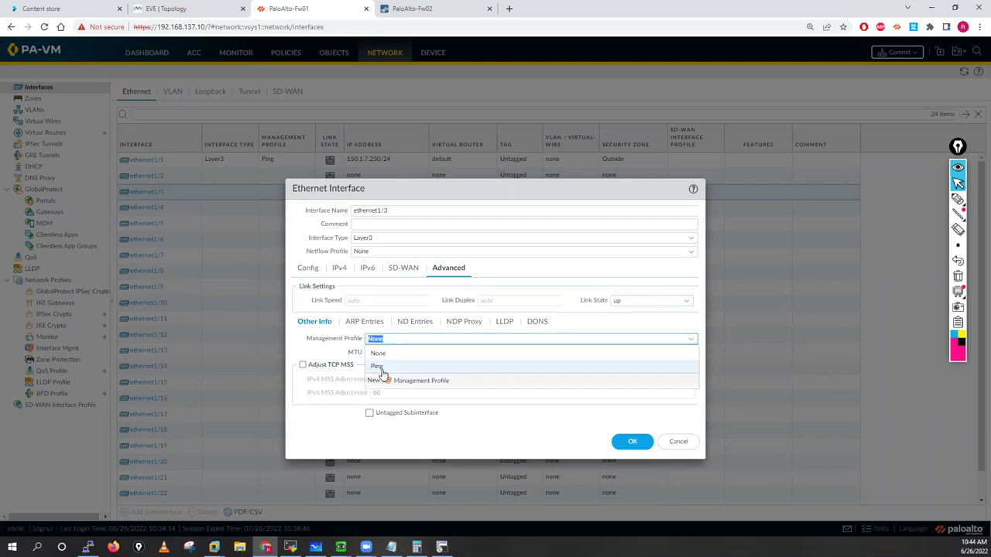
click(633, 442)
click(635, 442)
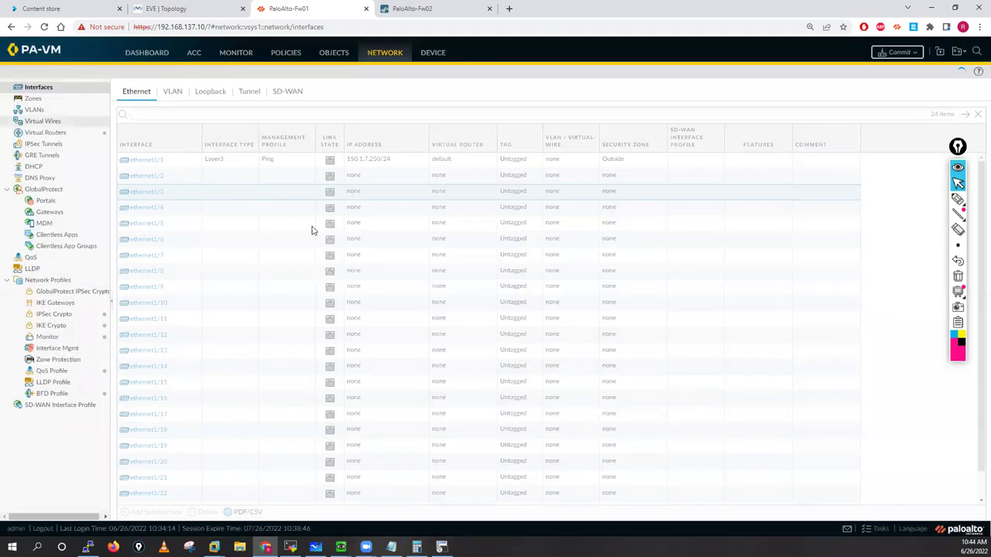
click(43, 134)
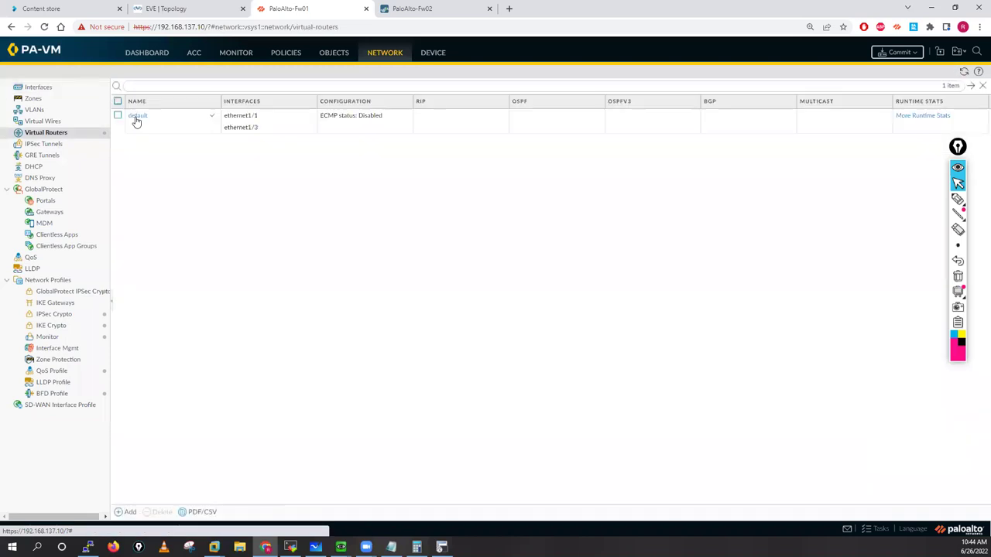
Step: Add static route DR, 0.0.0.0/0 via ethernet1/1 to next hop 150.1.7.1, to the default router
click(138, 116)
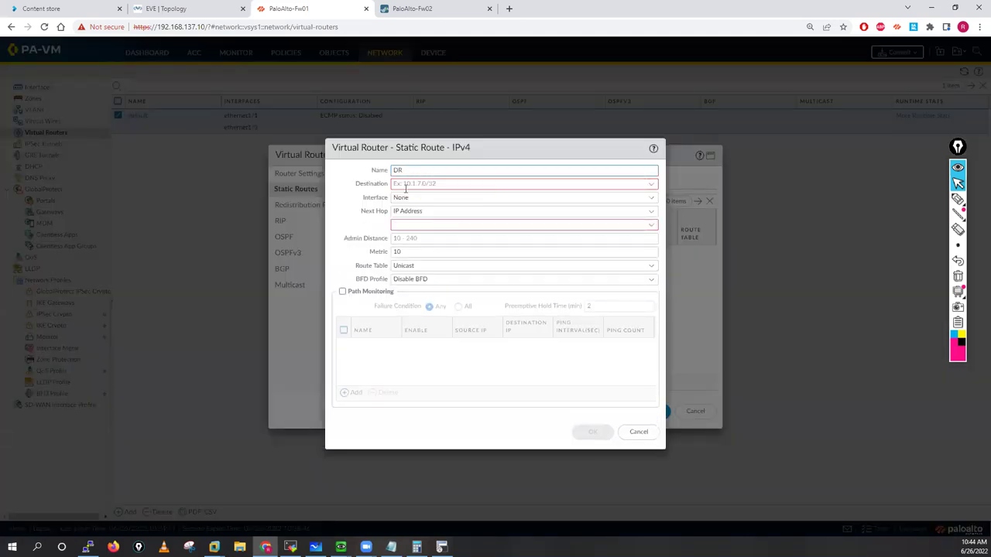
click(405, 186)
text(0.0.0.0/0)
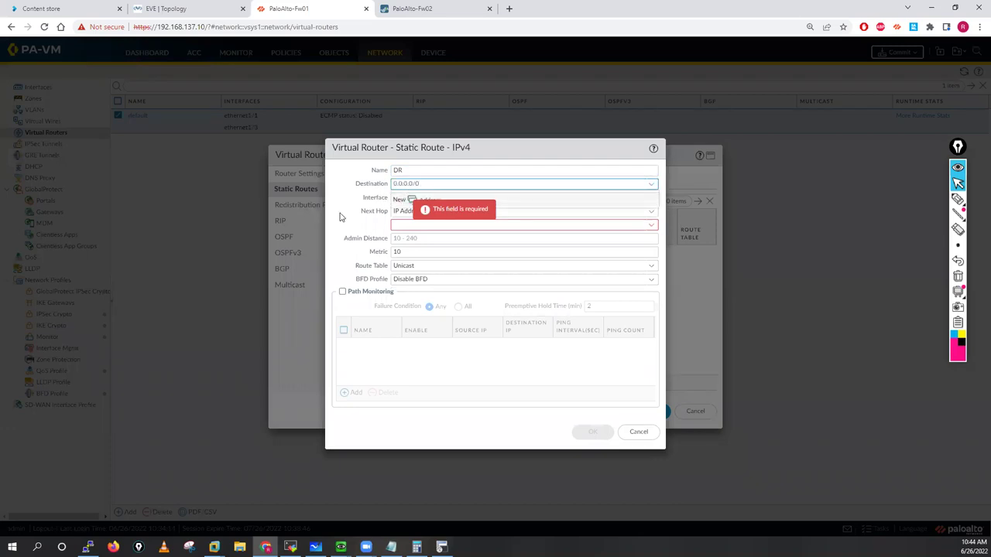
click(652, 202)
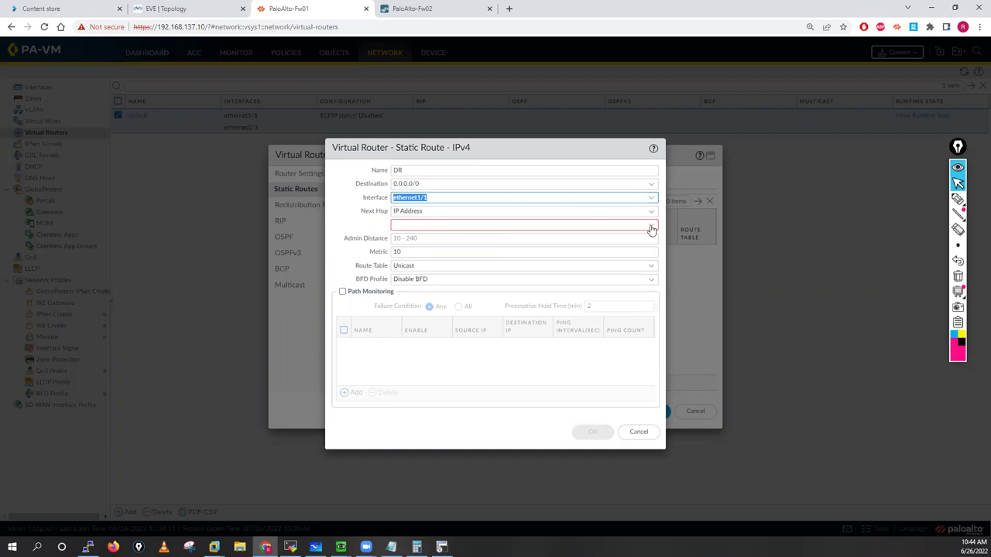
click(493, 226)
text(150.1.7.1)
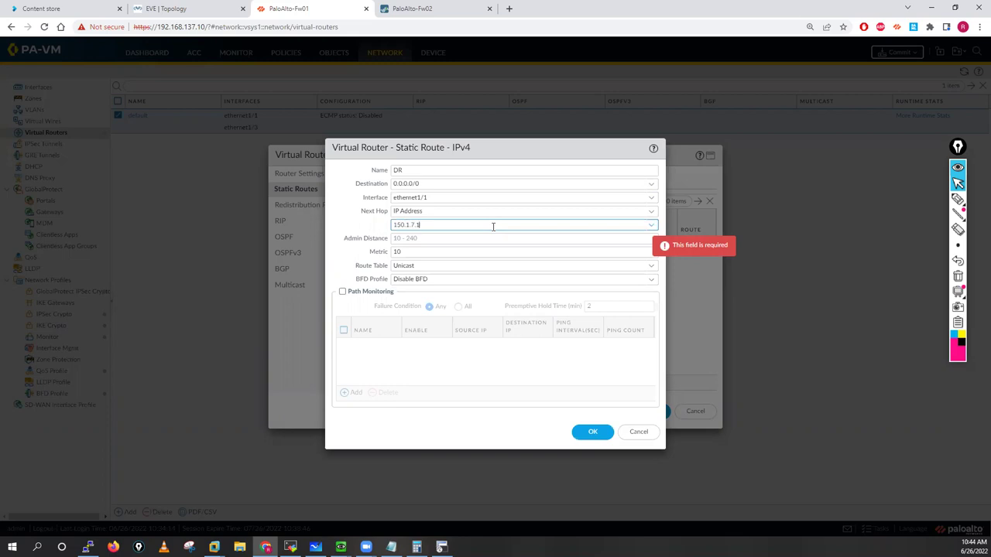
click(594, 433)
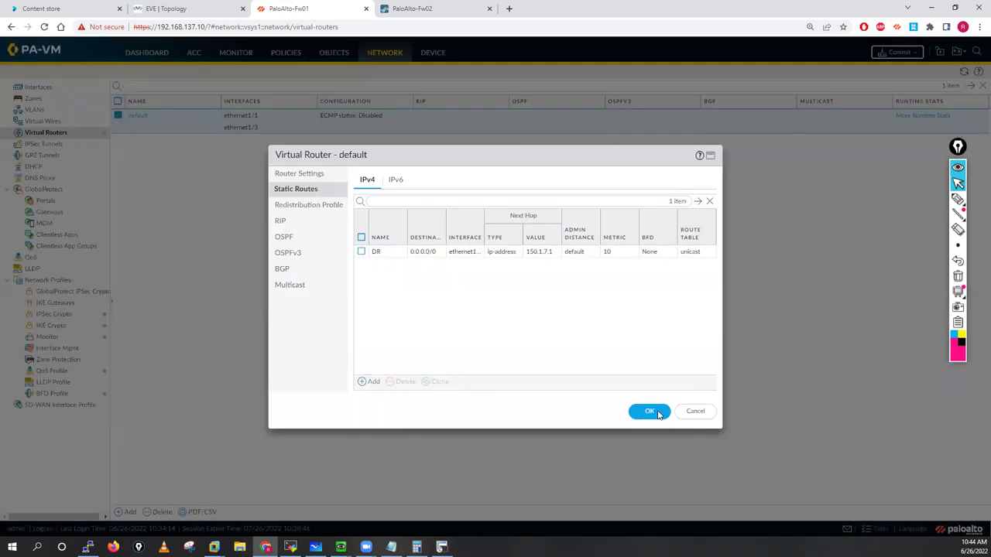
click(650, 411)
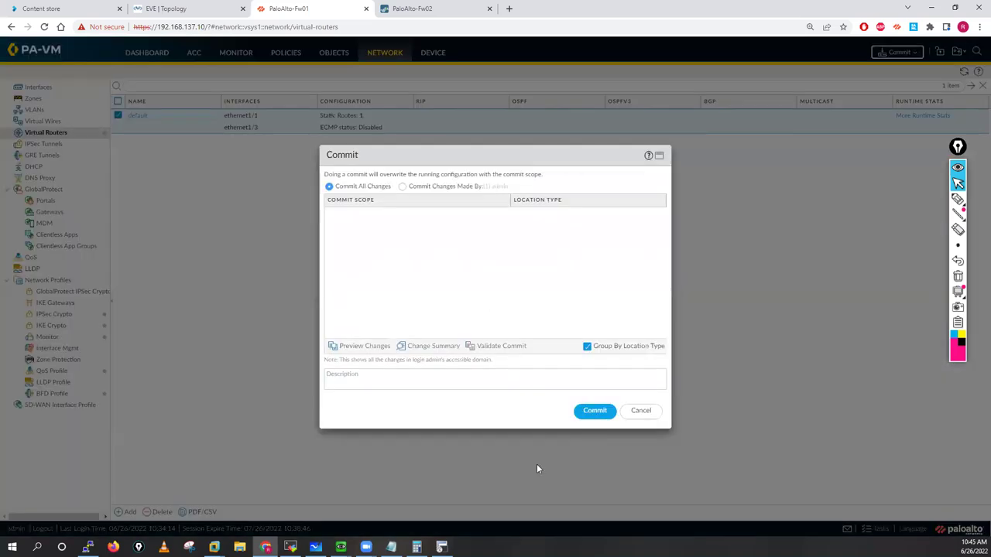
key(ctrl+Tab)
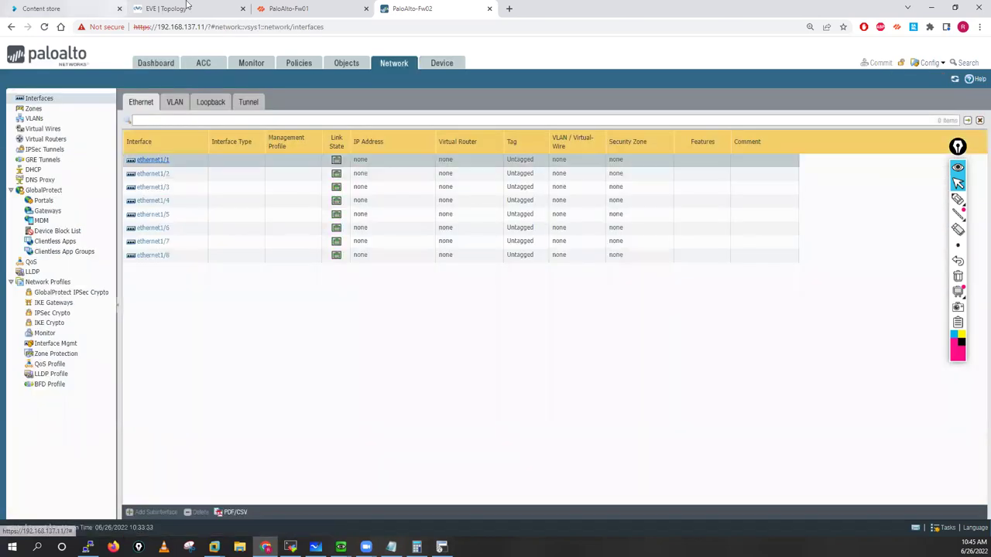
Step: On Fw02, make ethernet1/1 Layer3 in the default router with a new zone 'Outside'
key(ctrl+2)
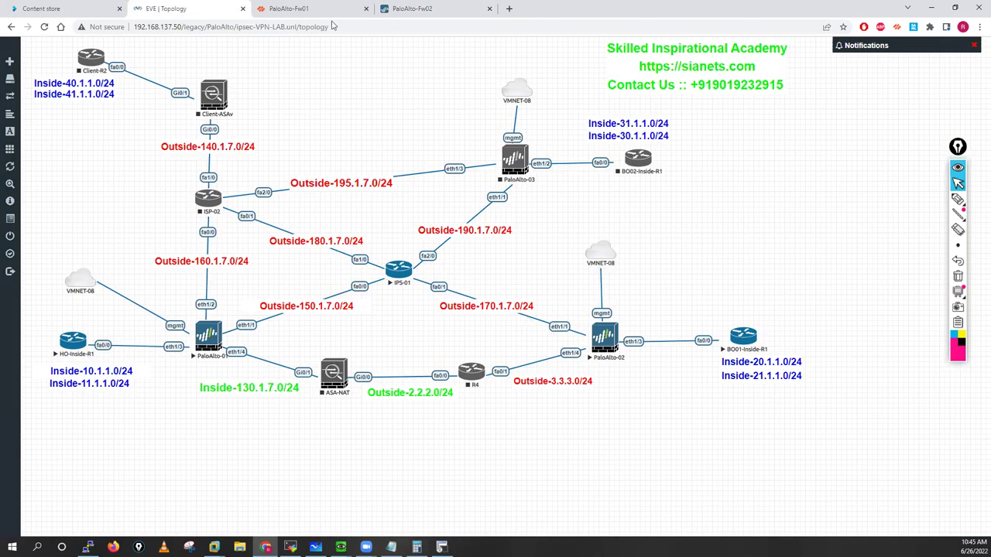
key(ctrl+4)
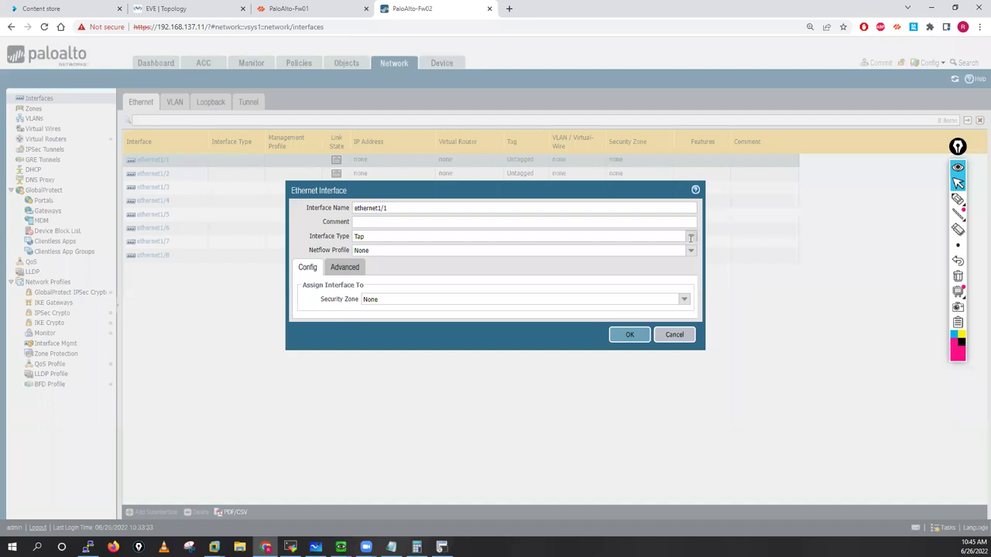
click(368, 237)
click(682, 287)
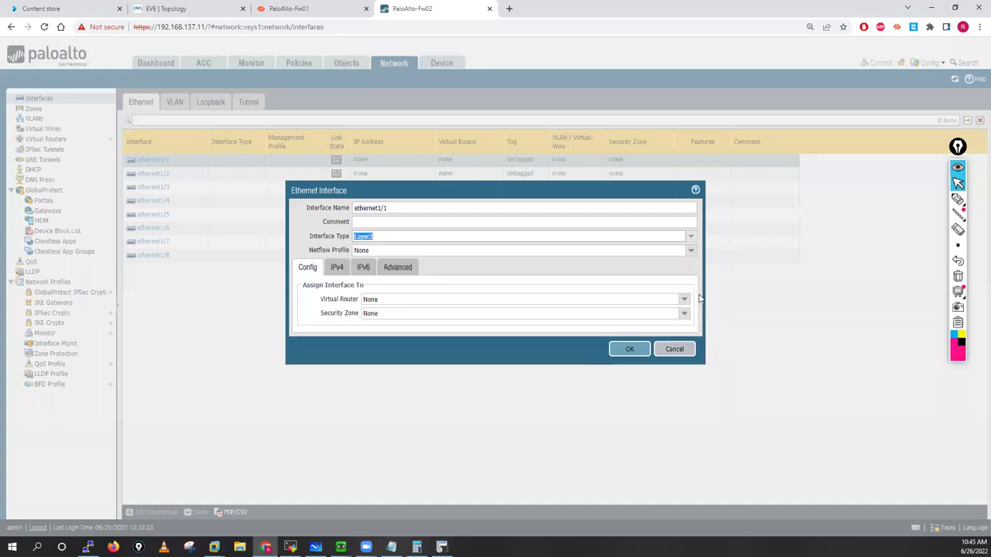
click(379, 300)
click(588, 323)
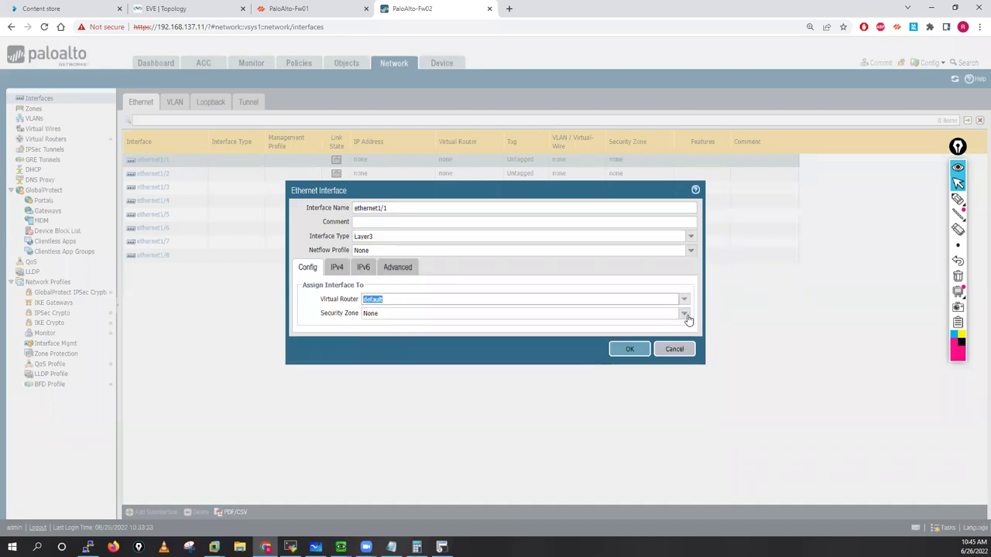
key(Tab)
key(Down)
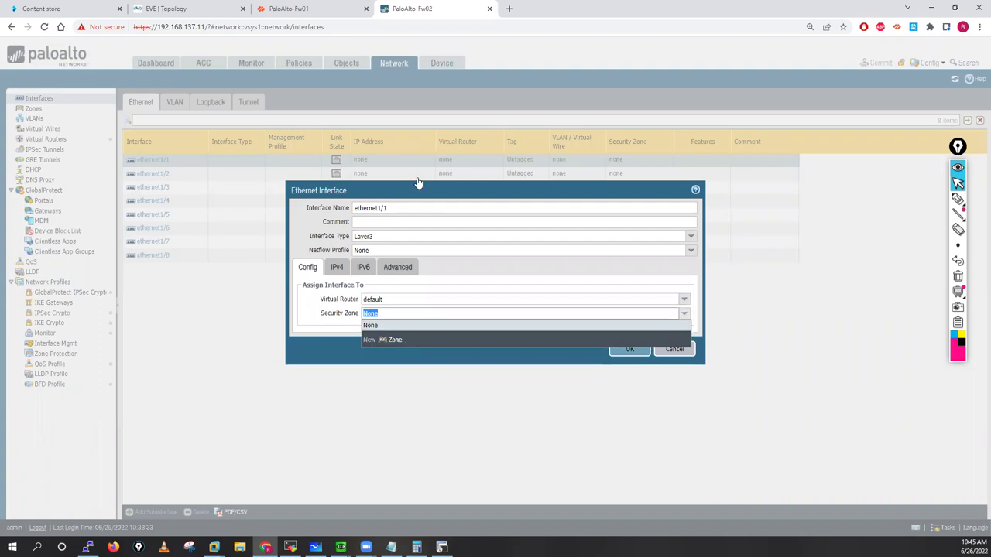
key(Return)
text(Outsid)
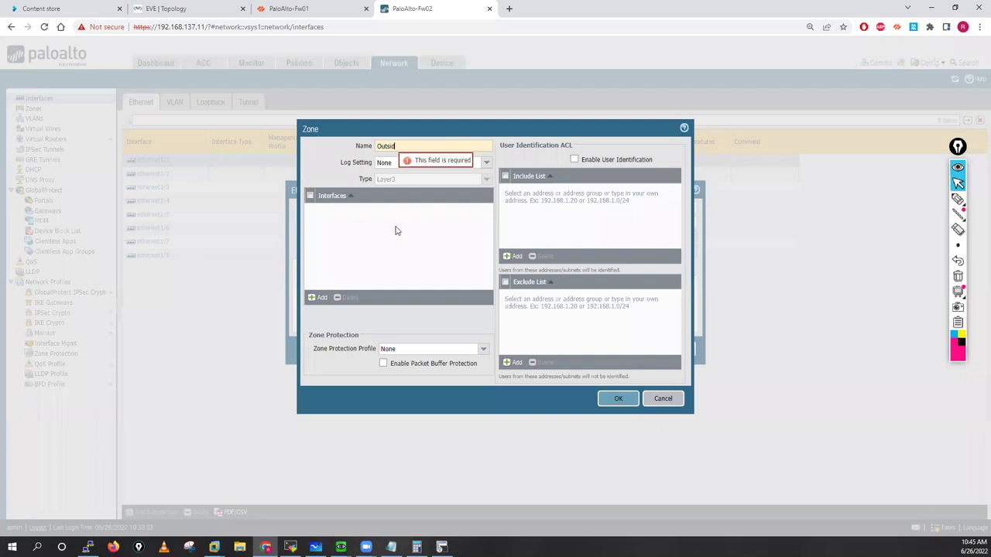
text(e)
click(617, 400)
Step: Add IPv4 address 170.1.7.250/24 to ethernet1/1
click(339, 270)
click(309, 377)
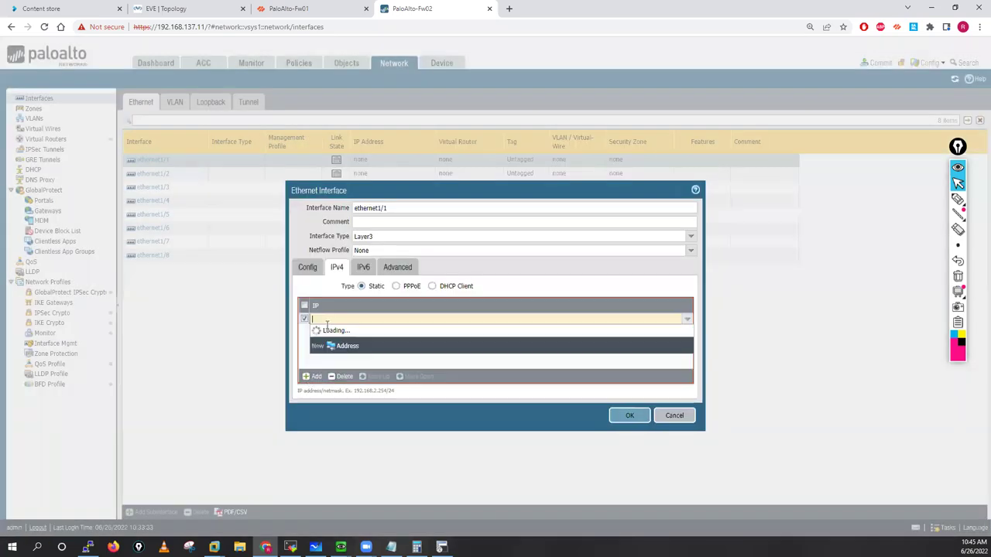
text(170.1.7.250)
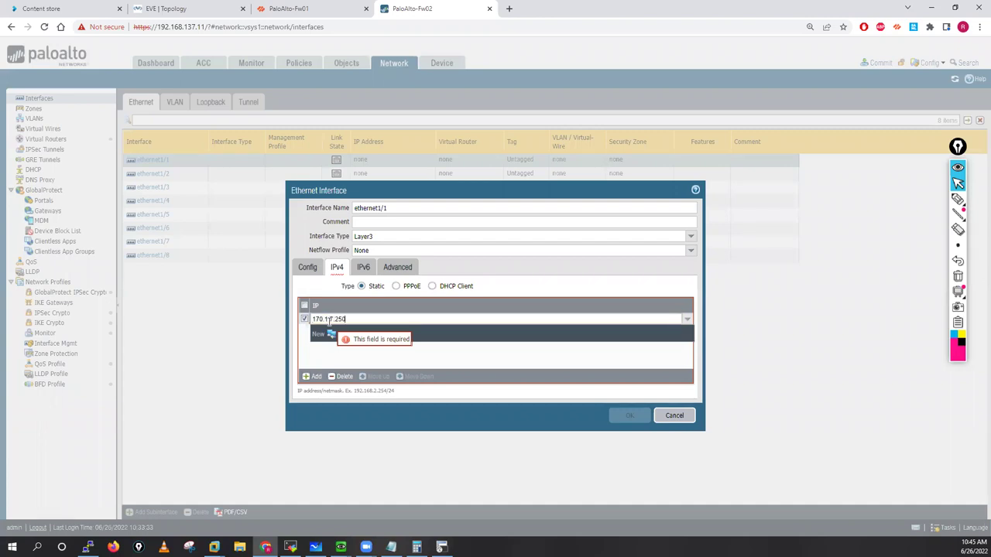
text(/24)
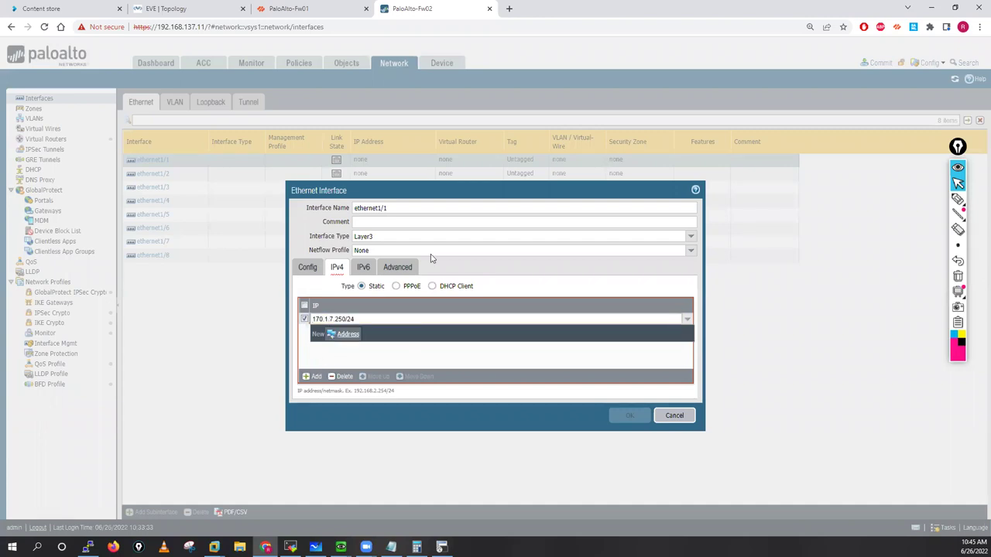
key(Return)
Step: Set link state up, create a Ping-only management profile named 'Ping', and save ethernet1/1
click(398, 267)
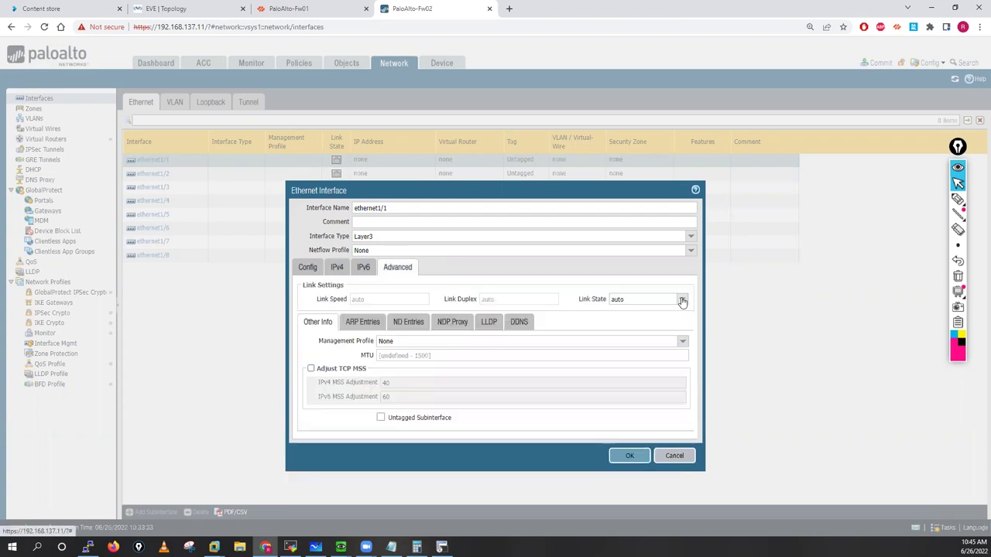
click(643, 299)
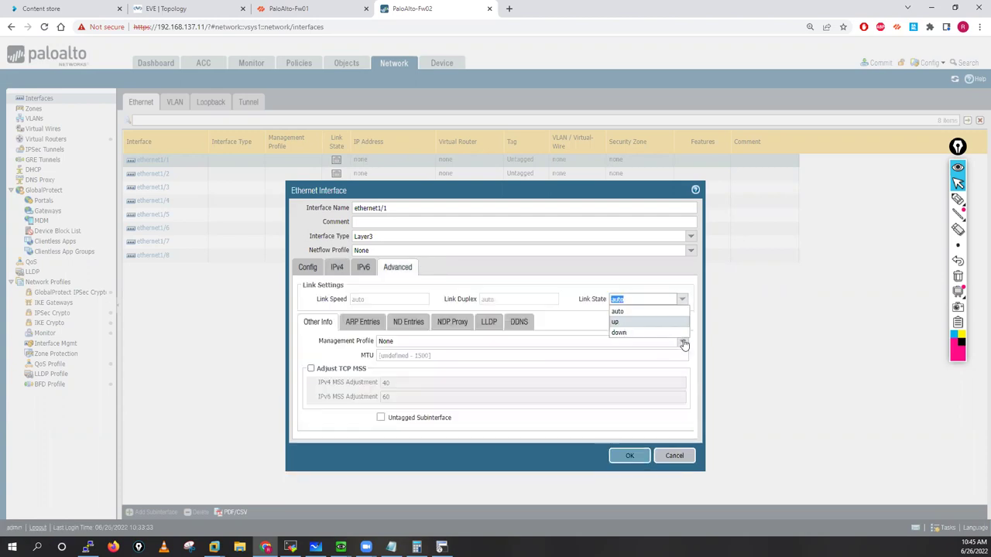
key(Return)
click(385, 342)
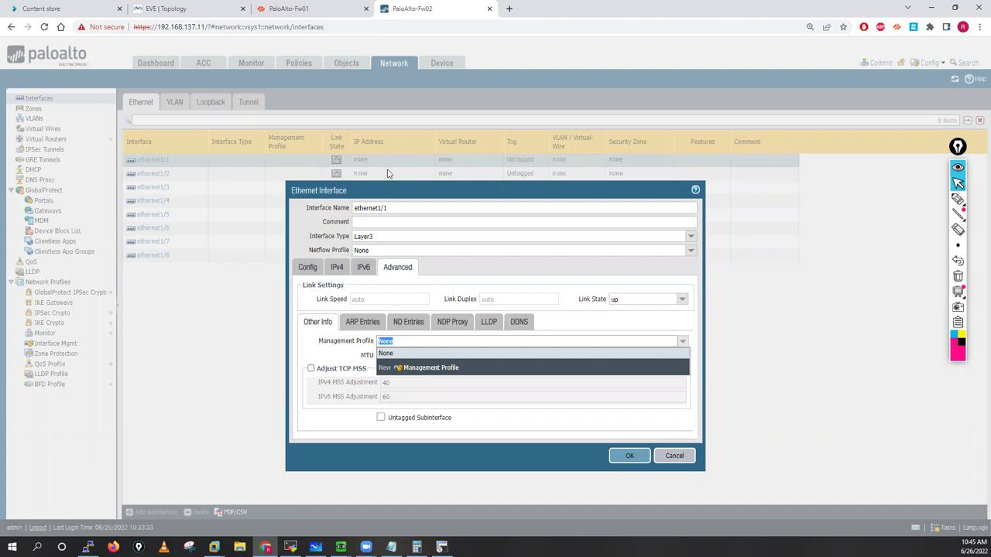
key(Return)
click(392, 280)
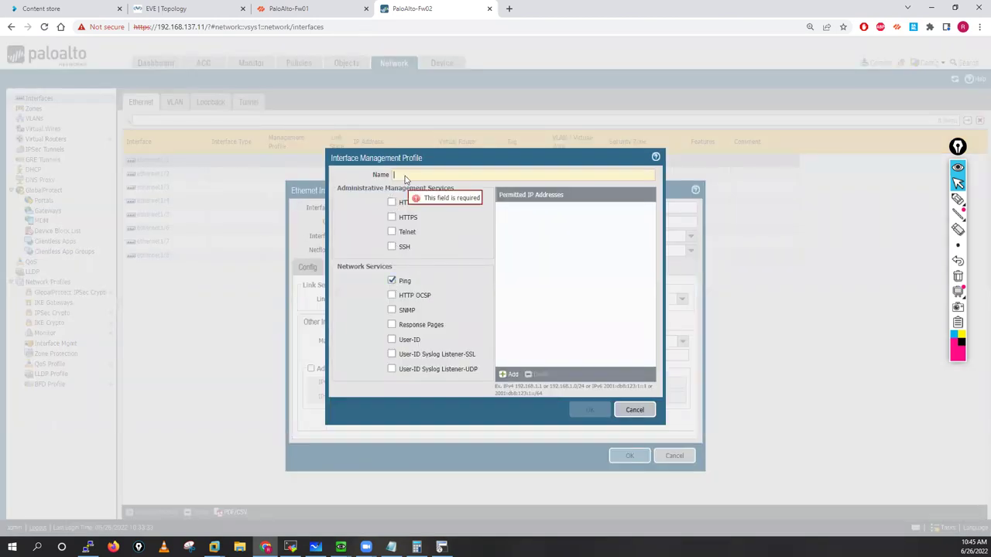
text(Ping)
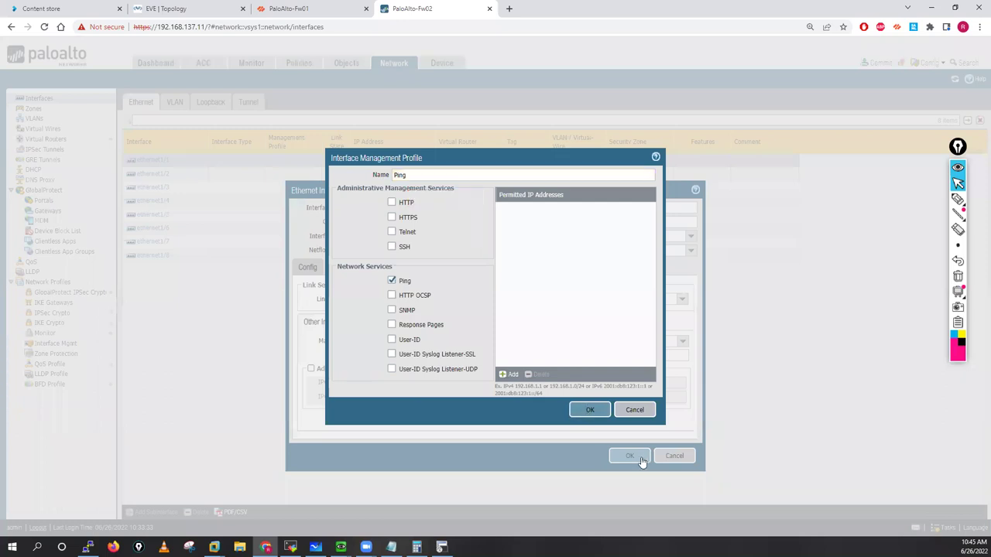
key(Return)
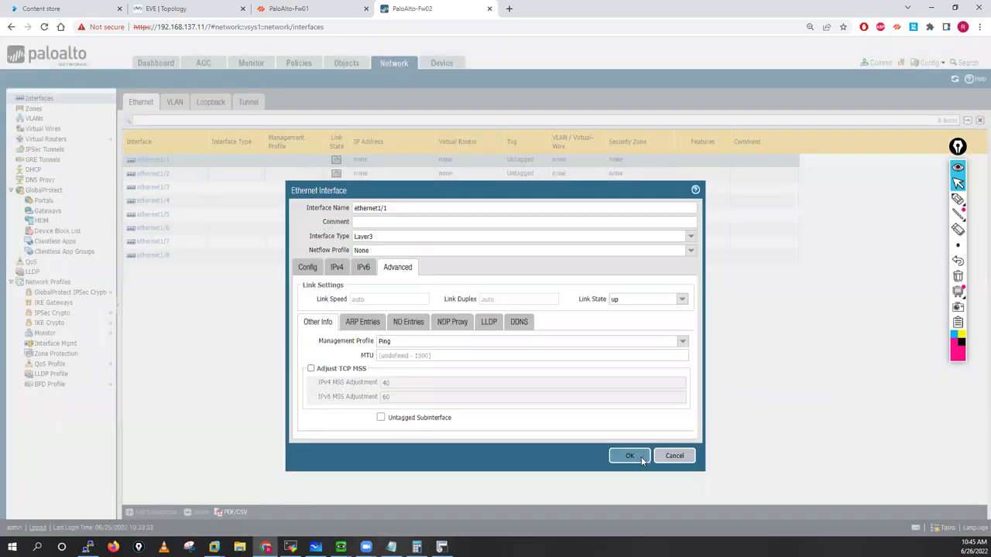
click(630, 456)
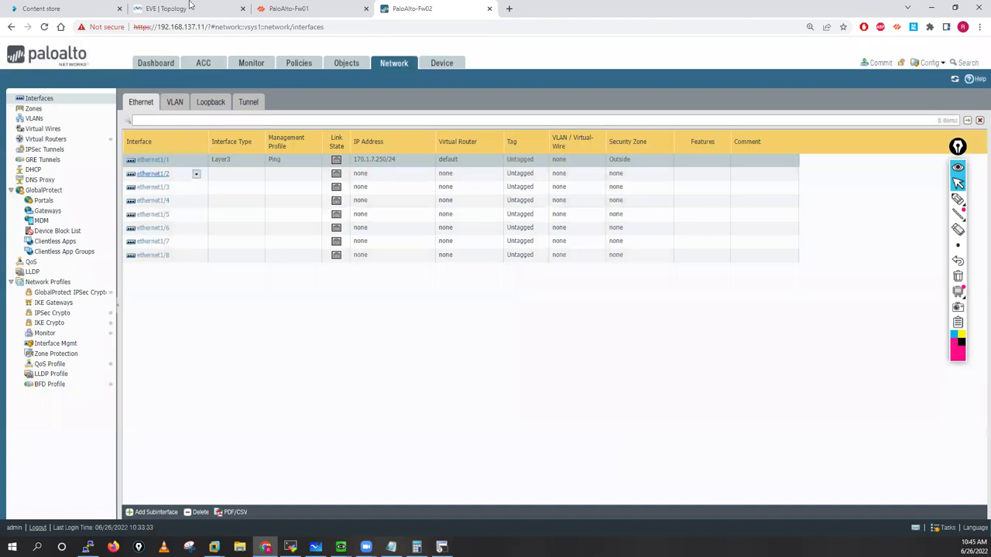
Step: Check PaloAlto-Fw01's commit progress, then return to Fw02's interface list
key(ctrl+2)
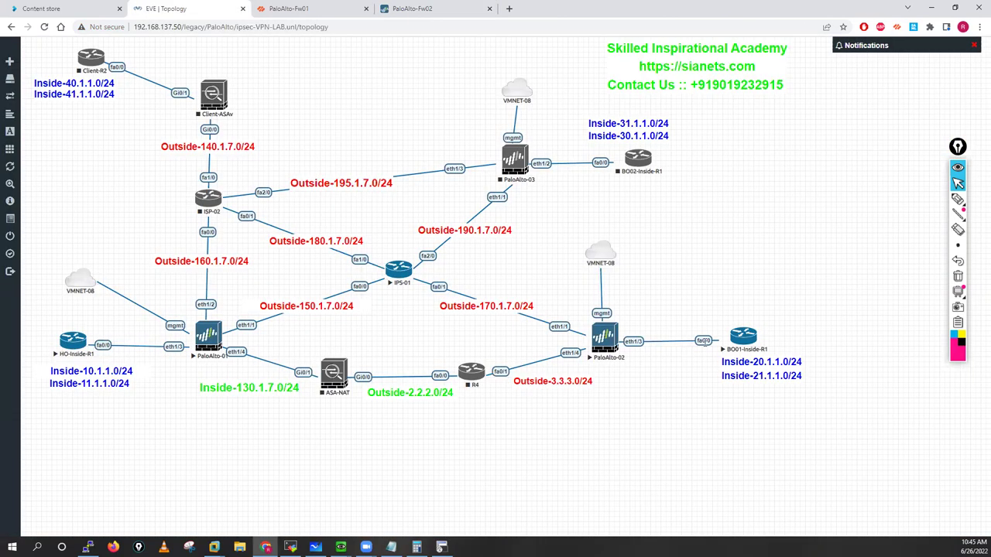
click(337, 8)
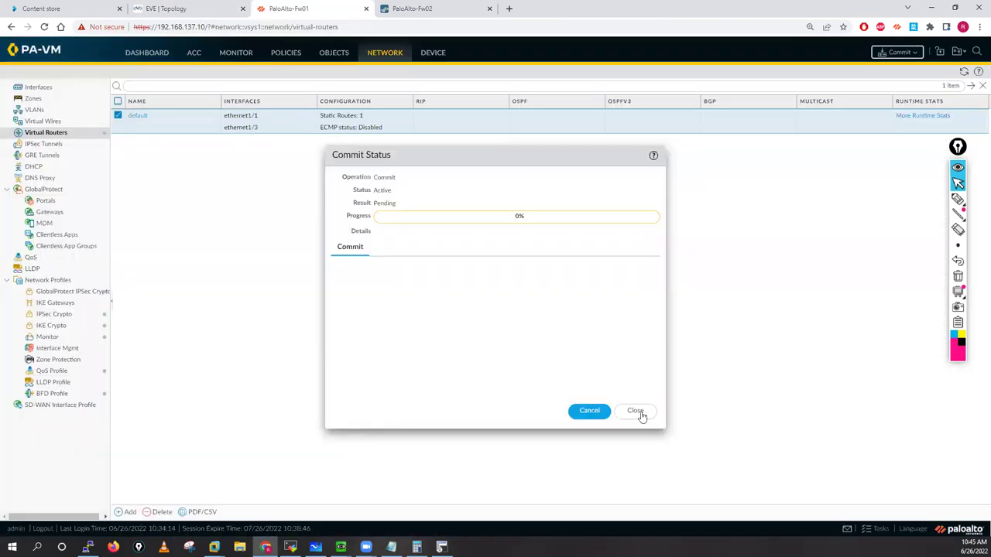
key(ctrl+Tab)
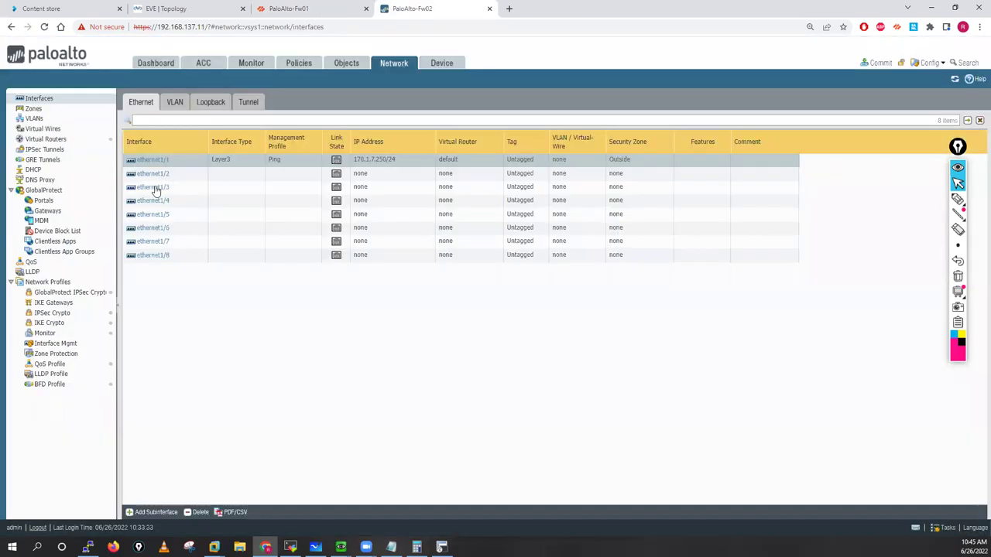
Step: Make Fw02's ethernet1/3 Layer3 in the default router with a new zone 'Inside'
click(236, 187)
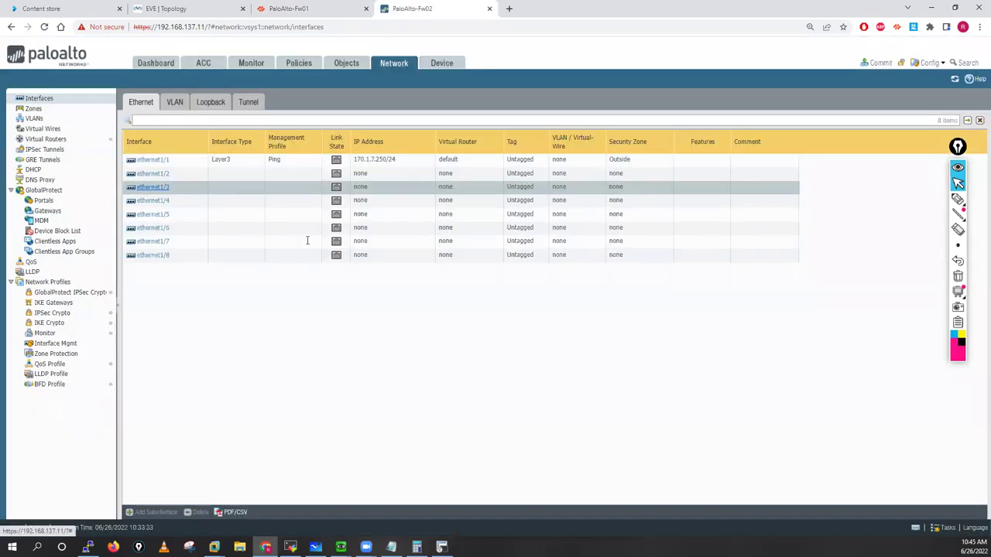
click(691, 235)
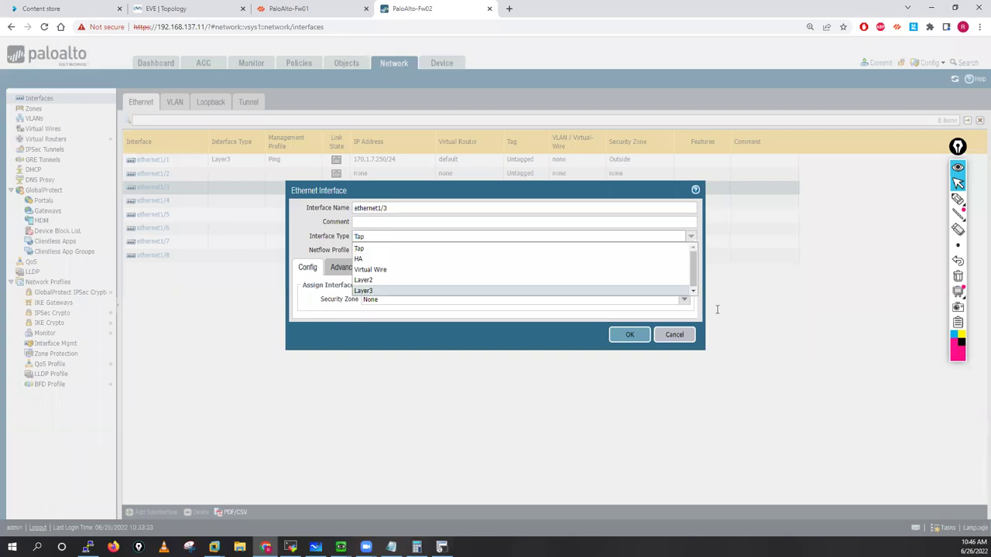
click(364, 290)
click(683, 299)
click(387, 326)
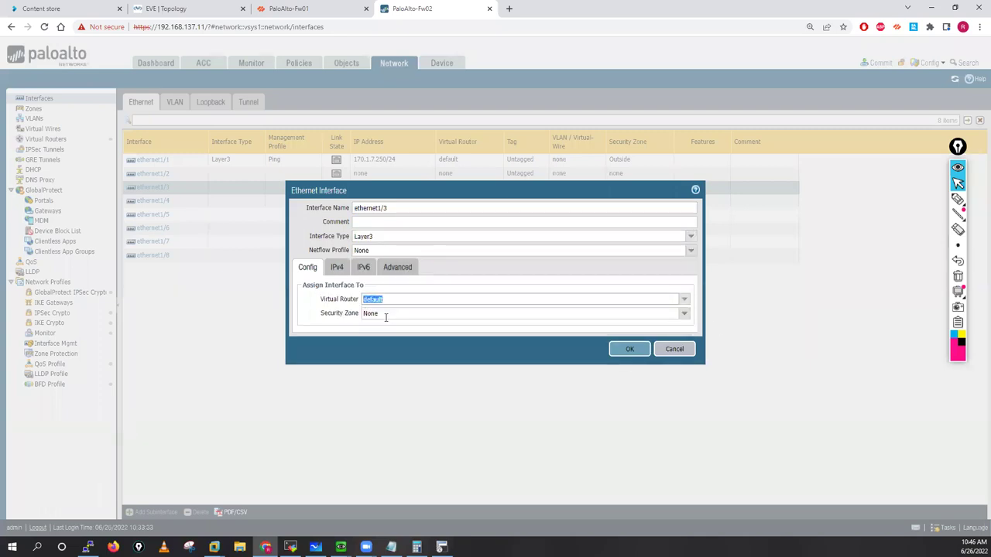
click(686, 318)
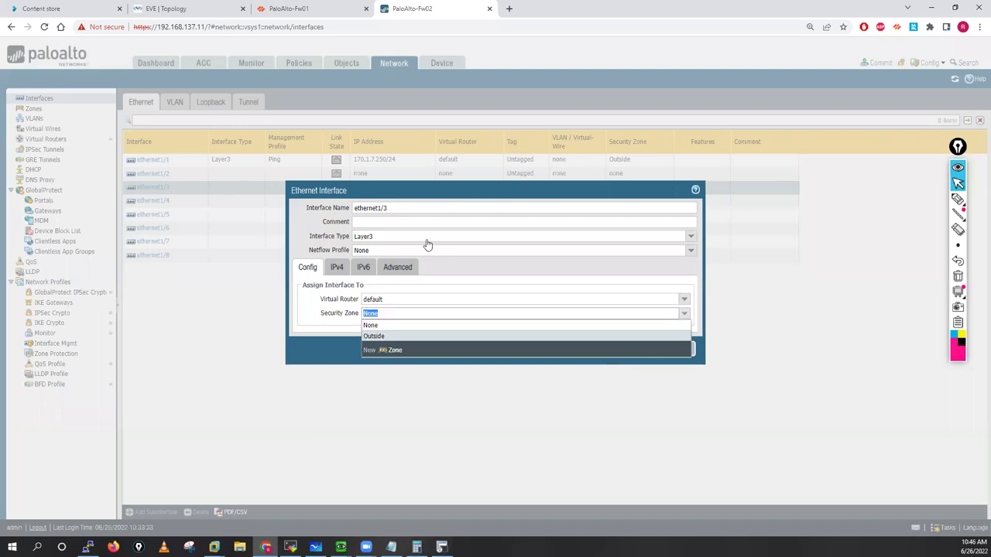
click(390, 350)
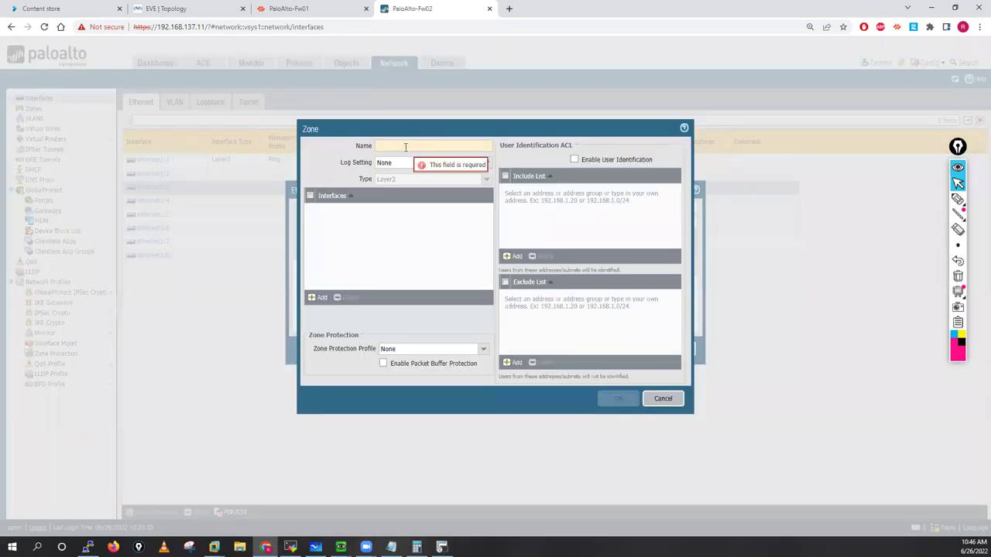
click(405, 148)
text(Inside)
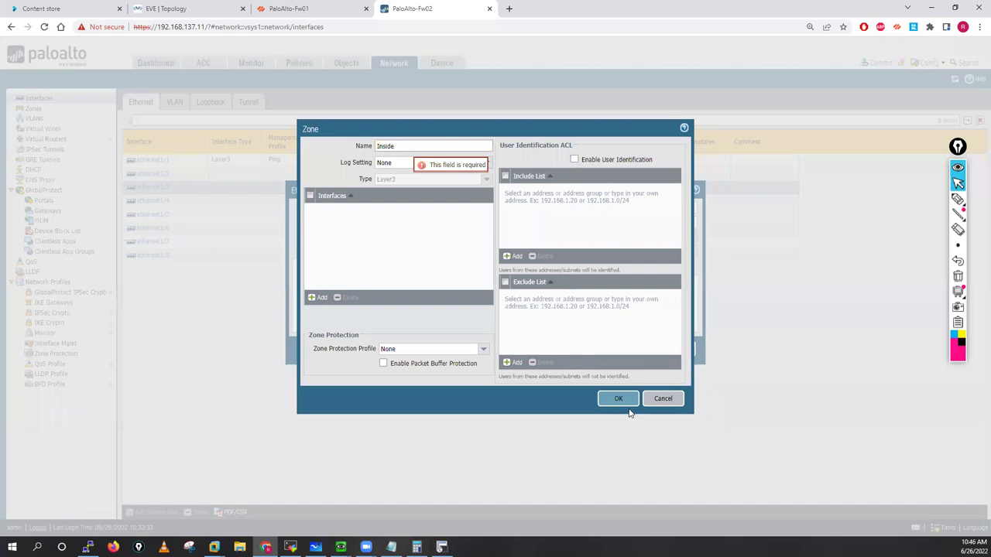
click(619, 399)
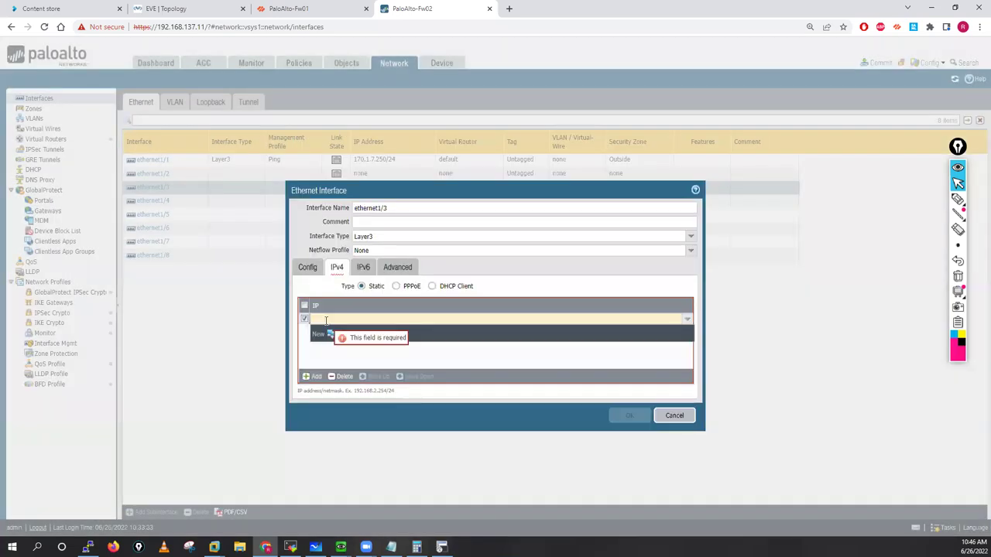
Step: Give ethernet1/3 address 20.1.1.250/24, link state up and the Ping profile, then save
click(325, 320)
text(20.10.2)
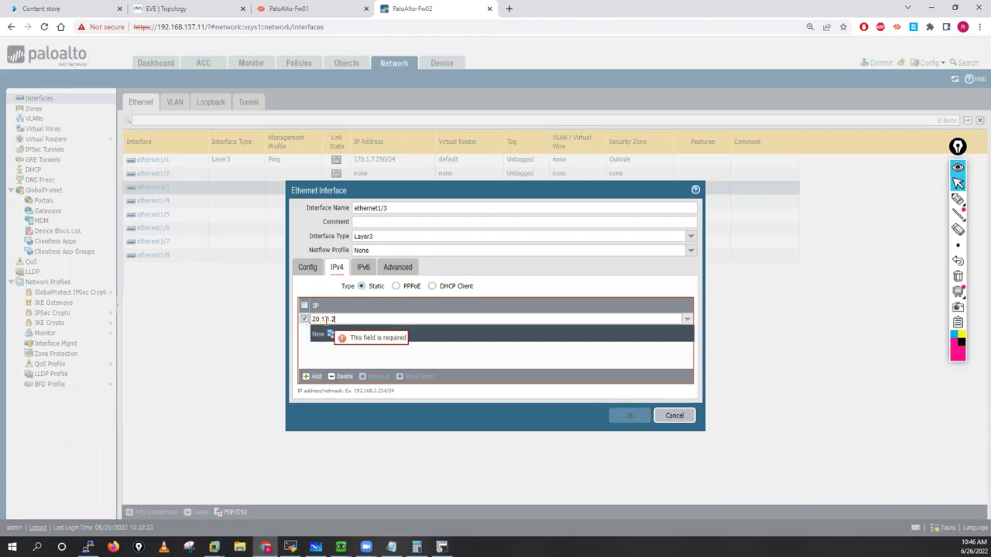
text(50/24)
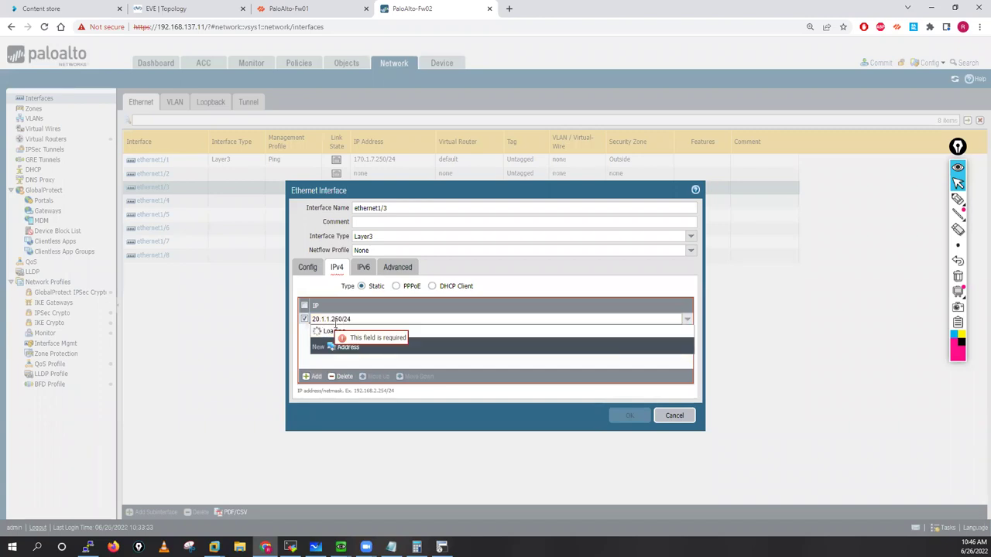
key(Return)
click(396, 268)
click(682, 300)
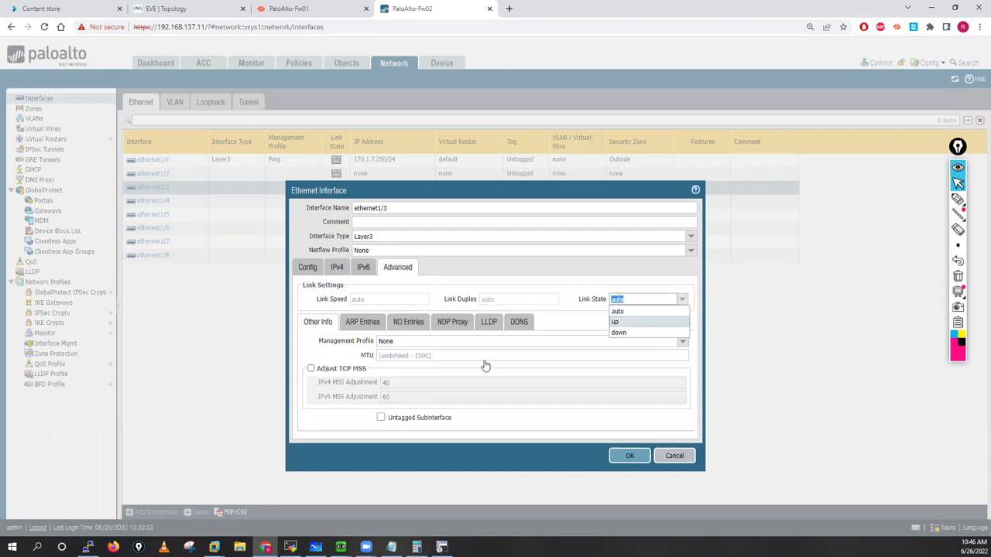
click(683, 341)
click(633, 457)
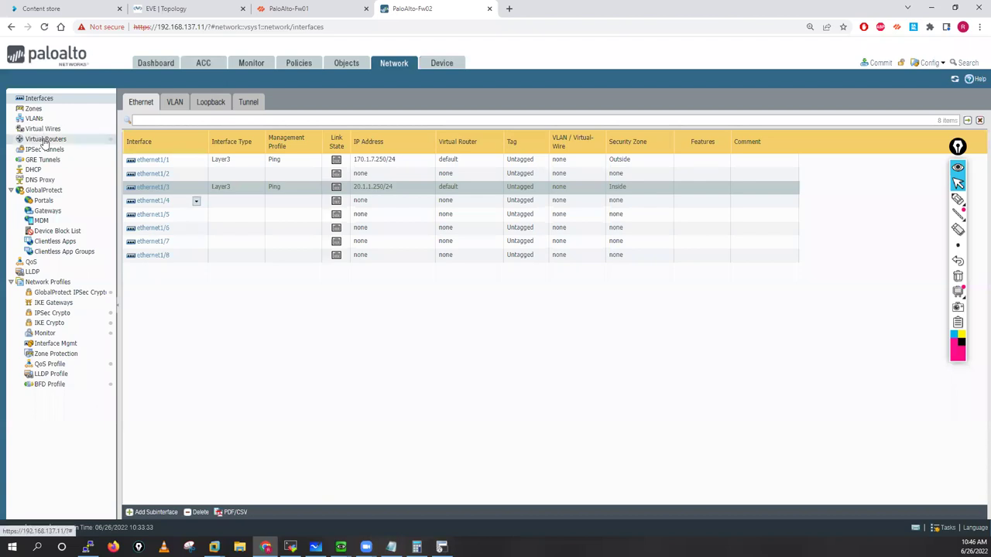
Step: In the default router's static routes, add DR: 0.0.0.0/0 via ethernet1/1, next hop 170.1.7.1
click(46, 139)
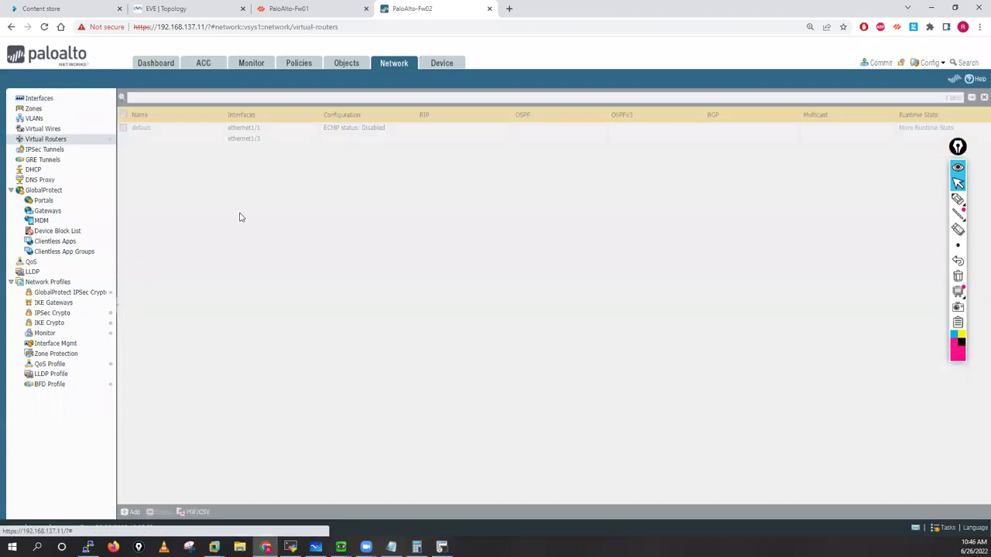
click(140, 128)
click(141, 128)
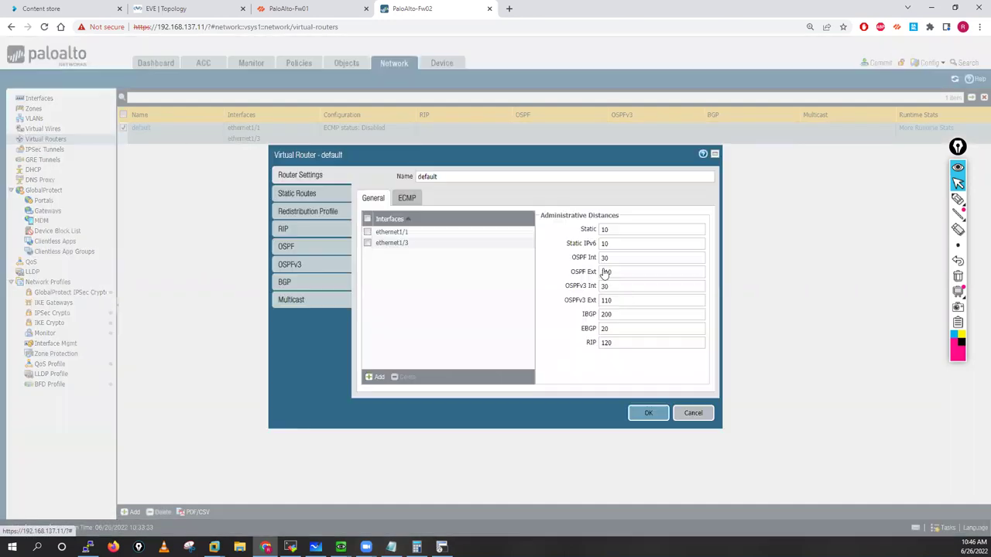
click(295, 197)
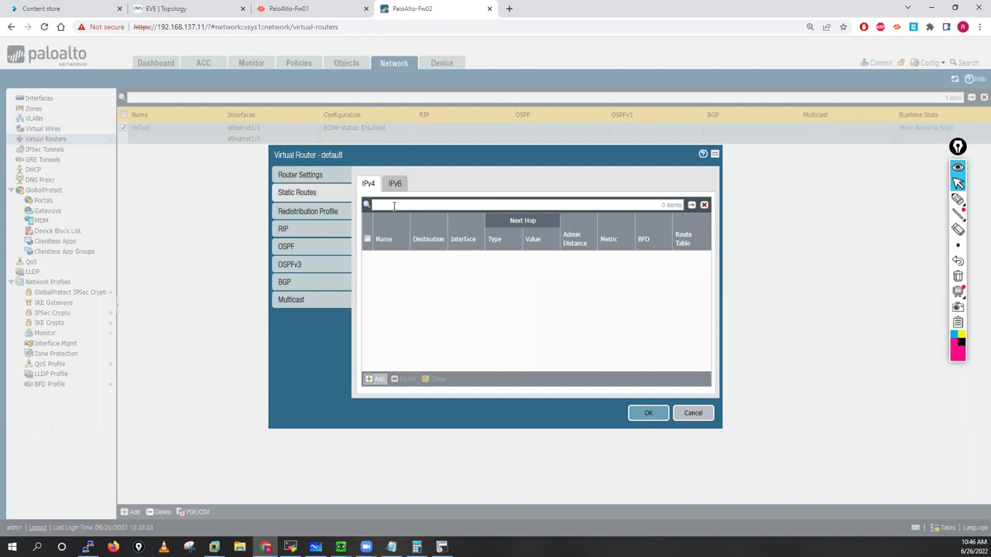
text(DR)
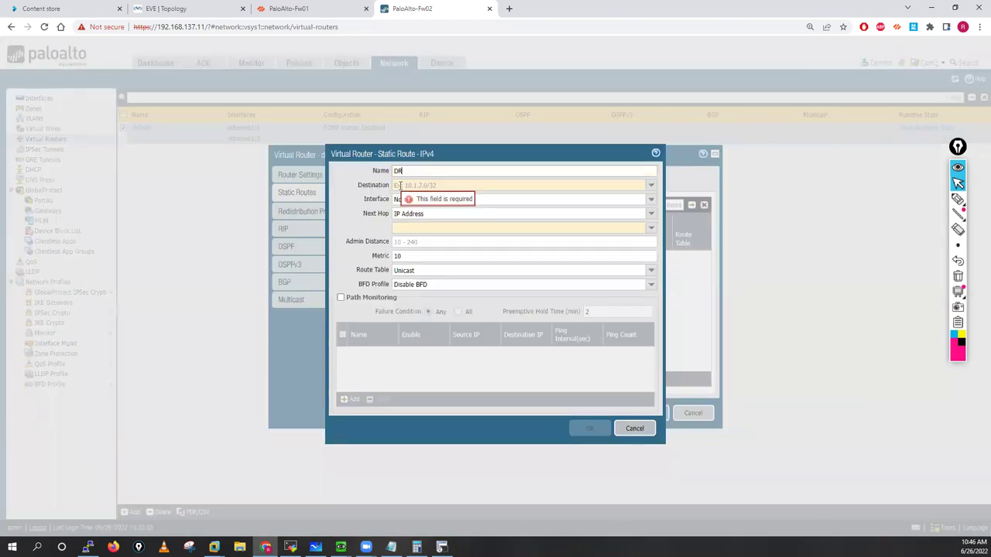
click(401, 186)
text(0.0.0)
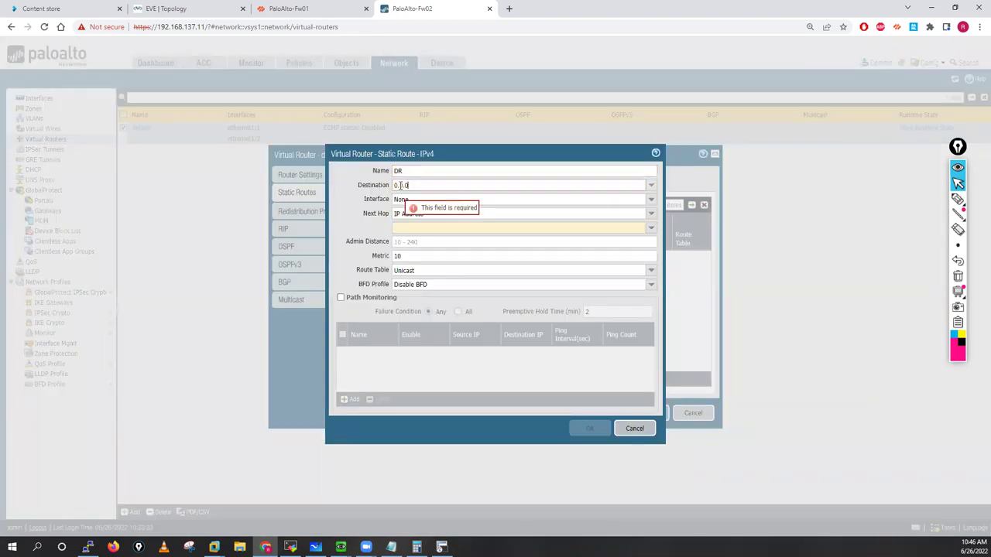
text(.0/0)
key(Tab)
key(Down)
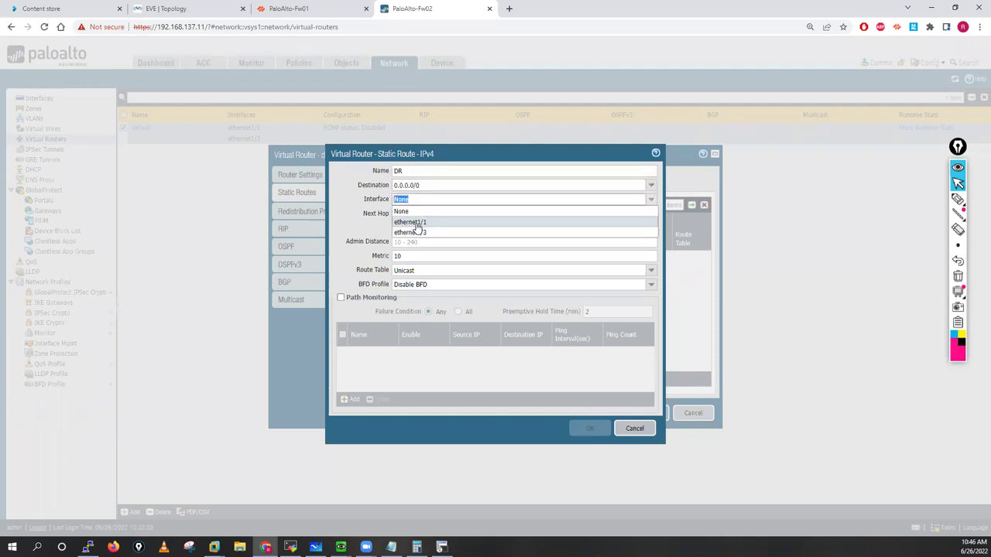
click(416, 222)
click(416, 223)
text(1)
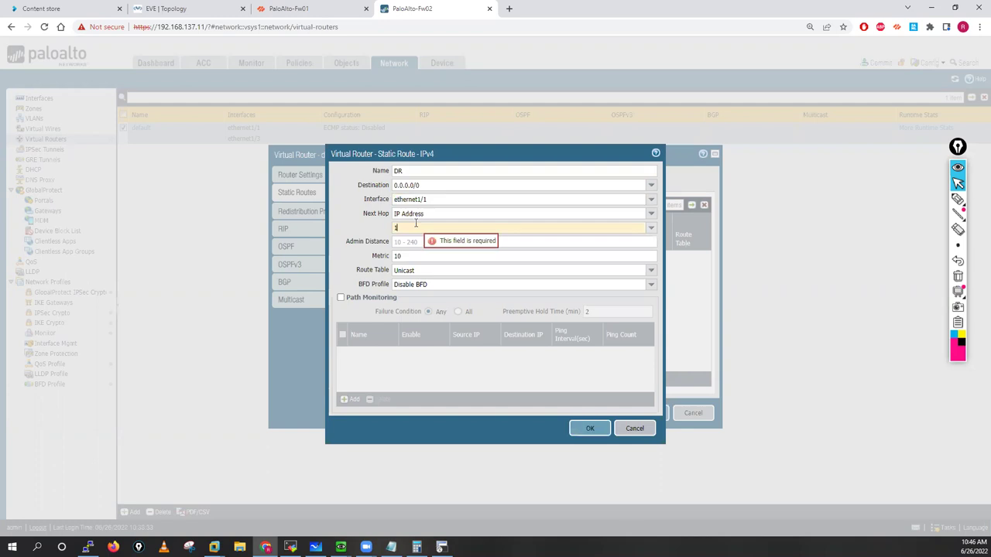
text(70.1)
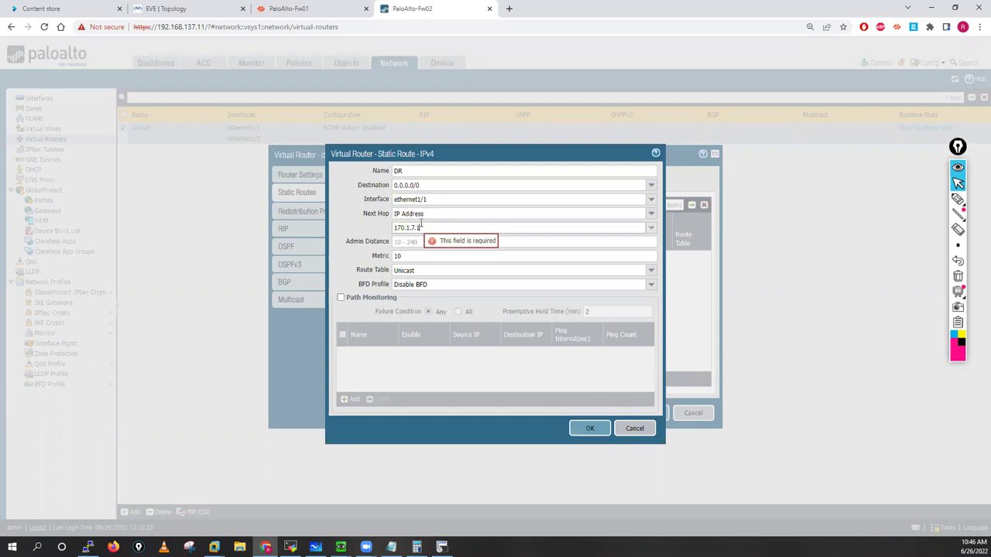
text(.7.1)
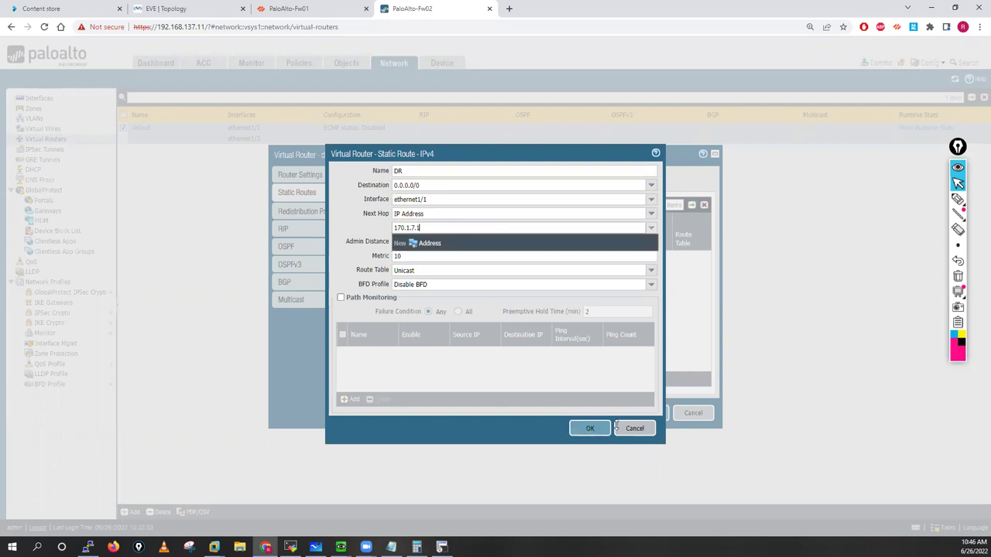
click(589, 428)
click(648, 413)
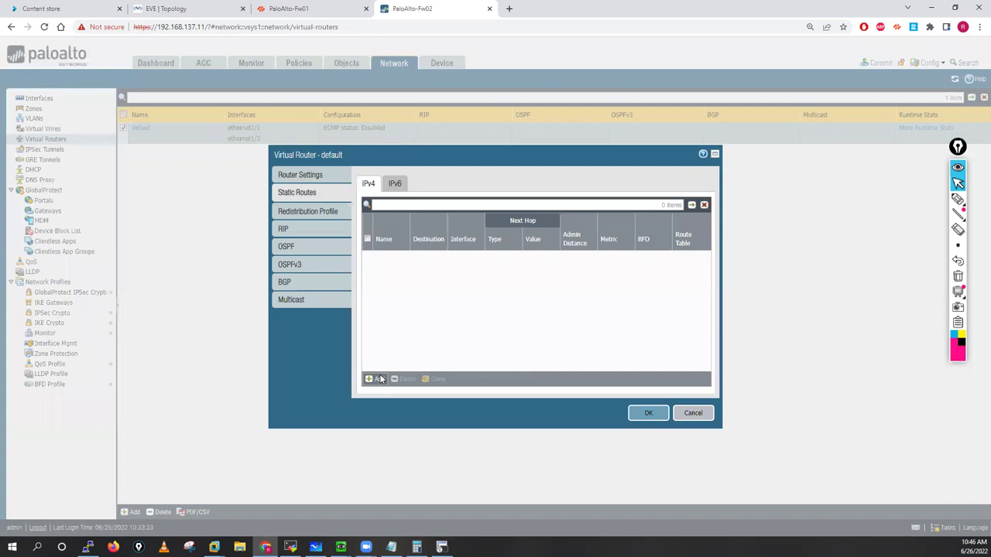
Step: Re-enter route DR (0.0.0.0/0, next hop 170.1.7.1) and close the router settings keeping it
text(D)
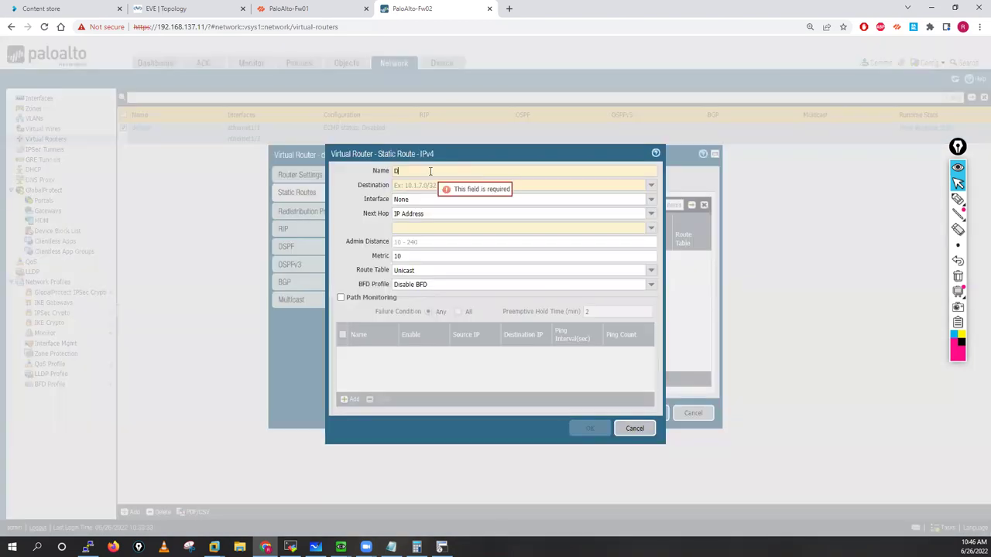
text(R)
click(426, 185)
text(0)
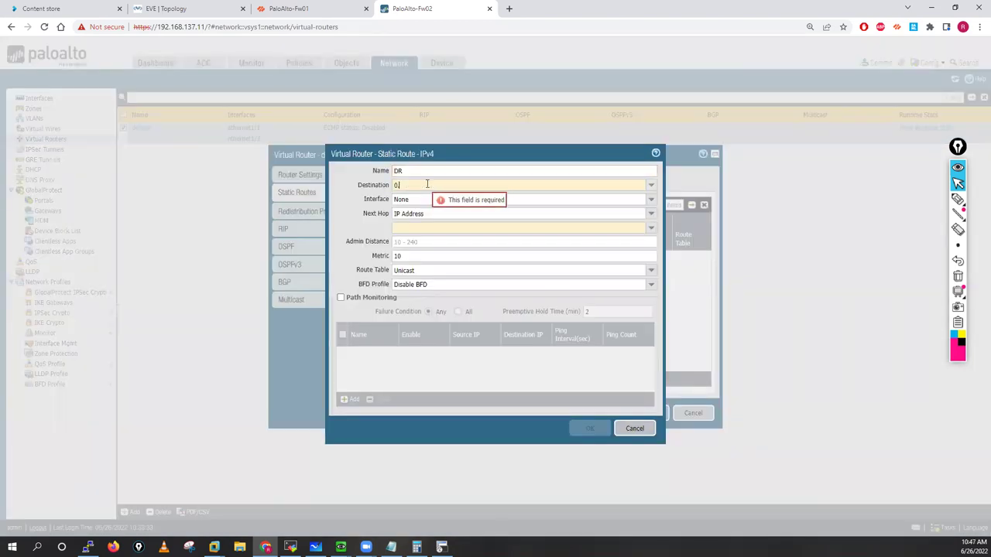
text(.0.0.0/0)
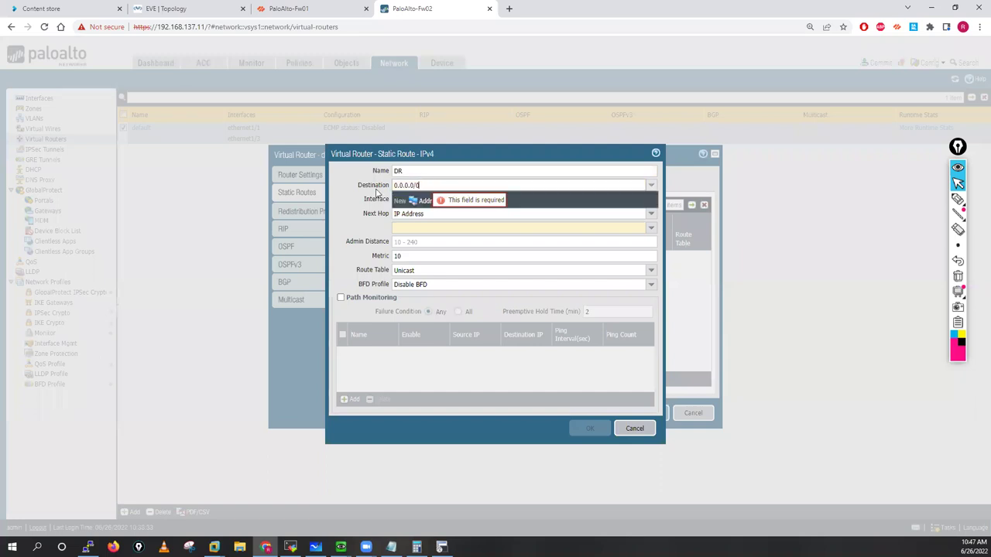
key(Tab)
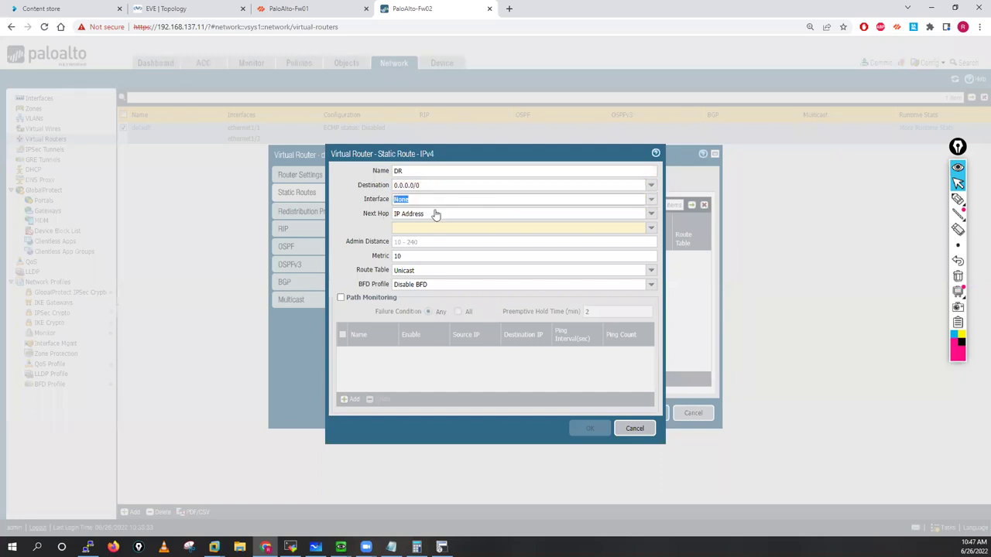
click(406, 226)
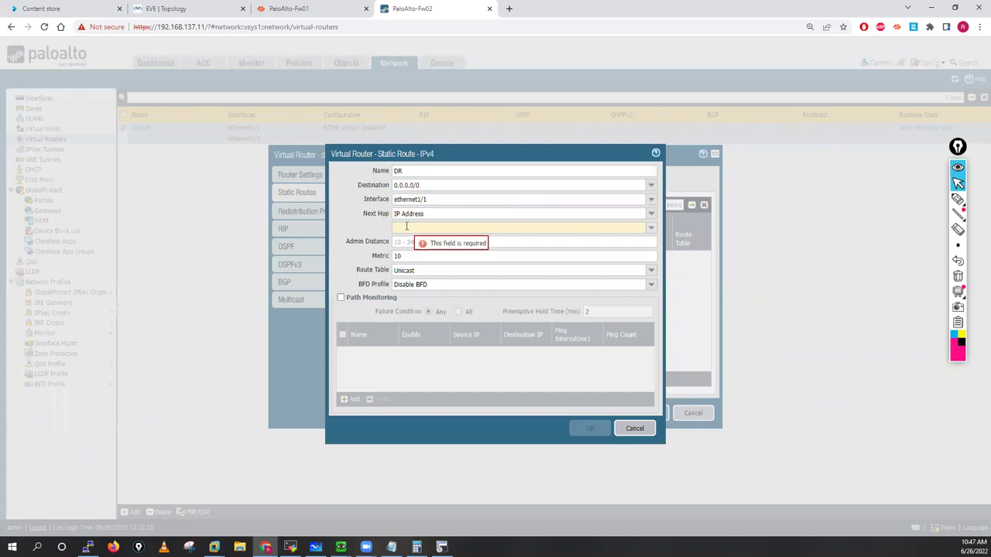
text(170.1.7.1)
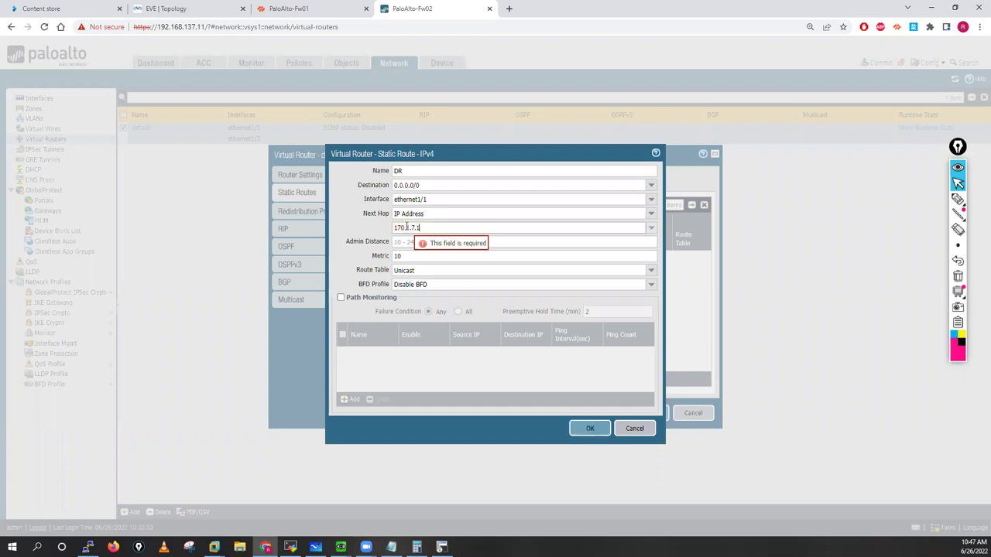
click(590, 429)
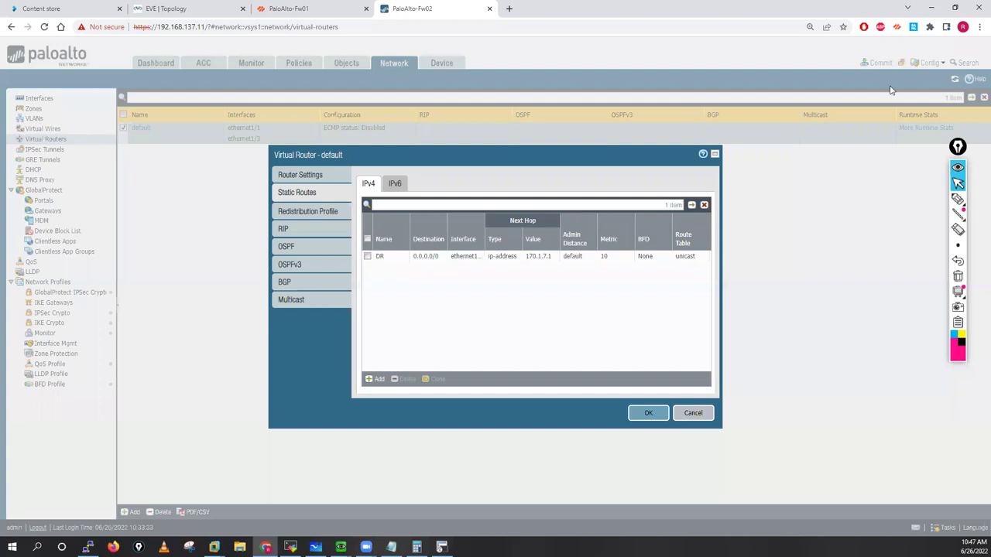
key(Return)
Step: Commit Fw02's configuration, reload Fw01's page to check its commit, and switch to MobaXterm
click(885, 65)
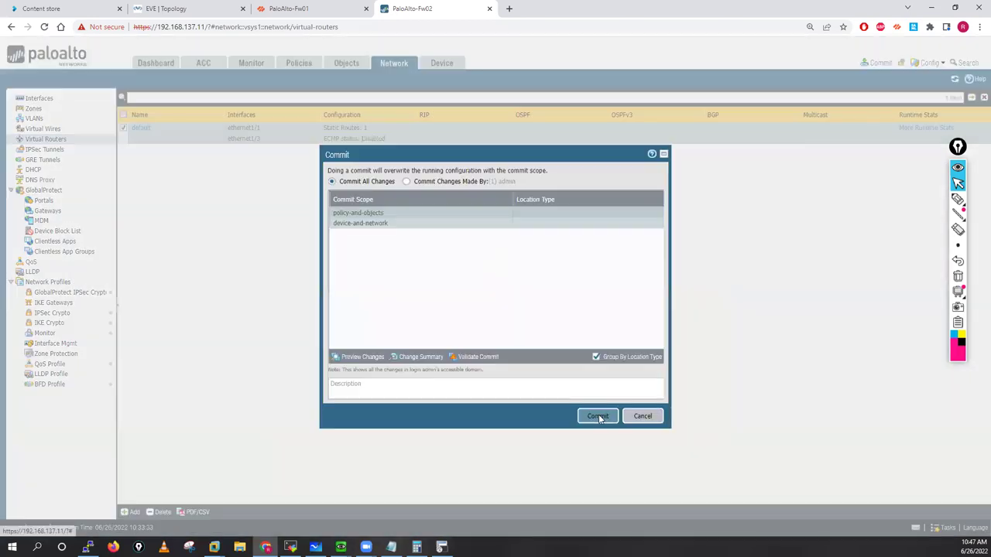
click(300, 6)
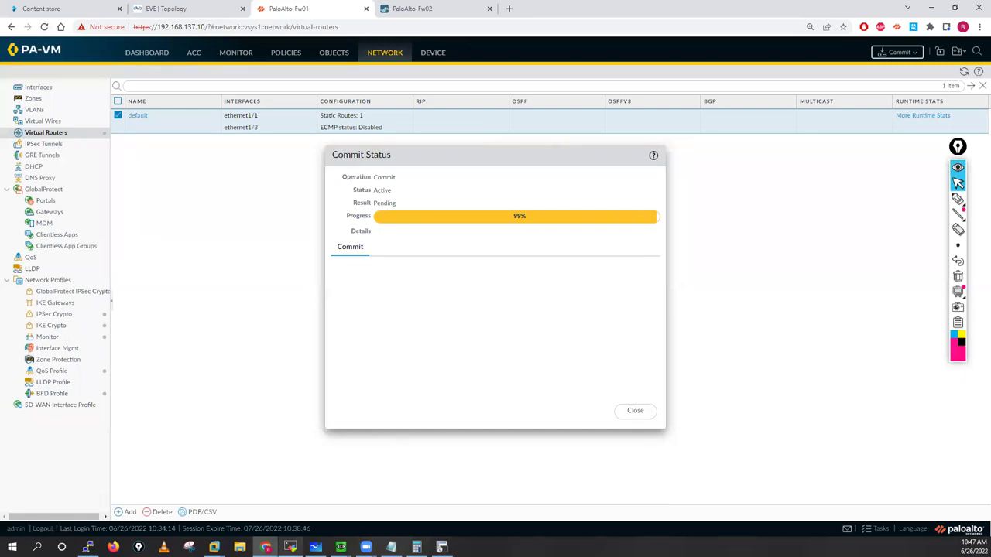
click(44, 29)
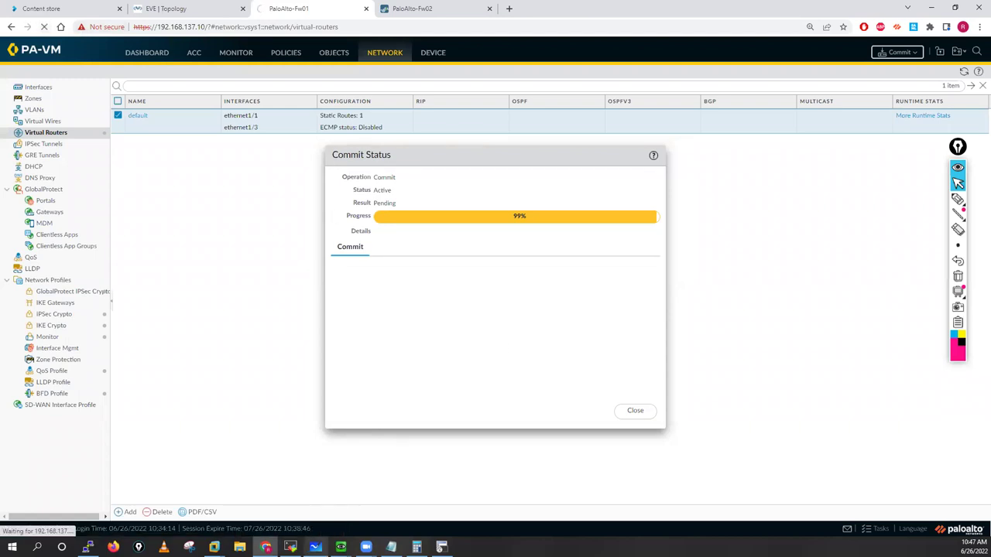
key(alt+Tab)
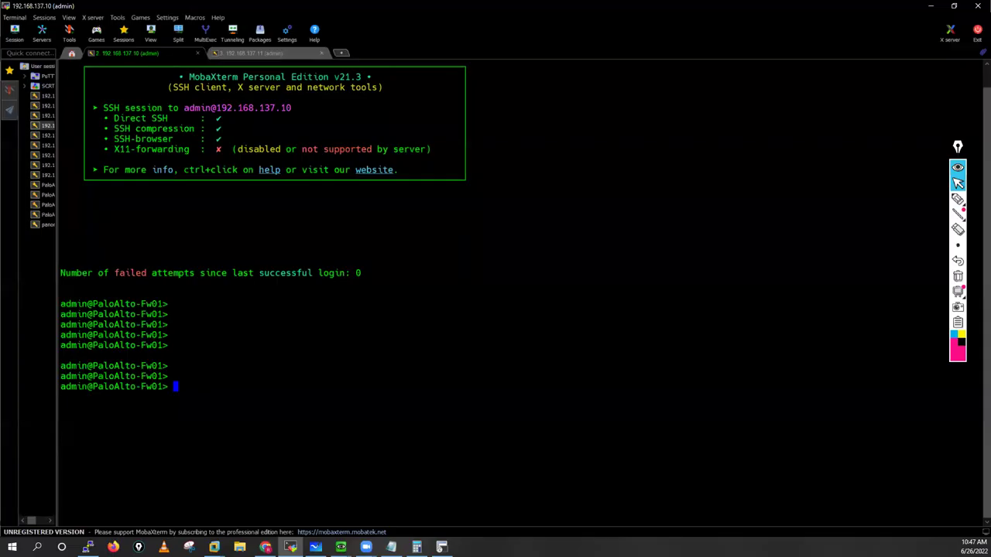
Step: Refresh the command prompts in the Fw01 and Fw02 SSH sessions
key(Return)
key(Return)
key(Return)
key(Return)
key(Return)
key(Return)
key(ctrl+Tab)
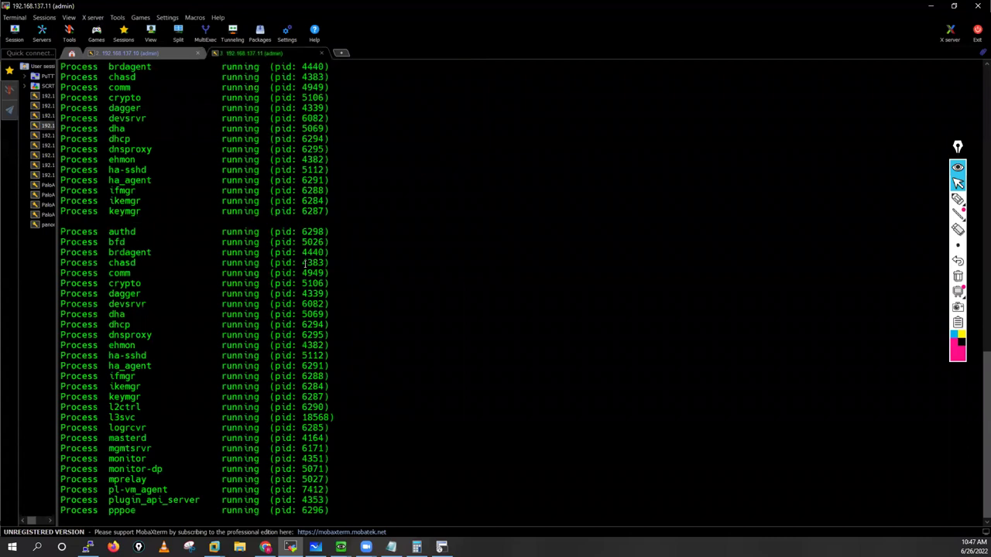
scroll(349, 382, down, 8)
key(Return)
key(Return)
key(Return)
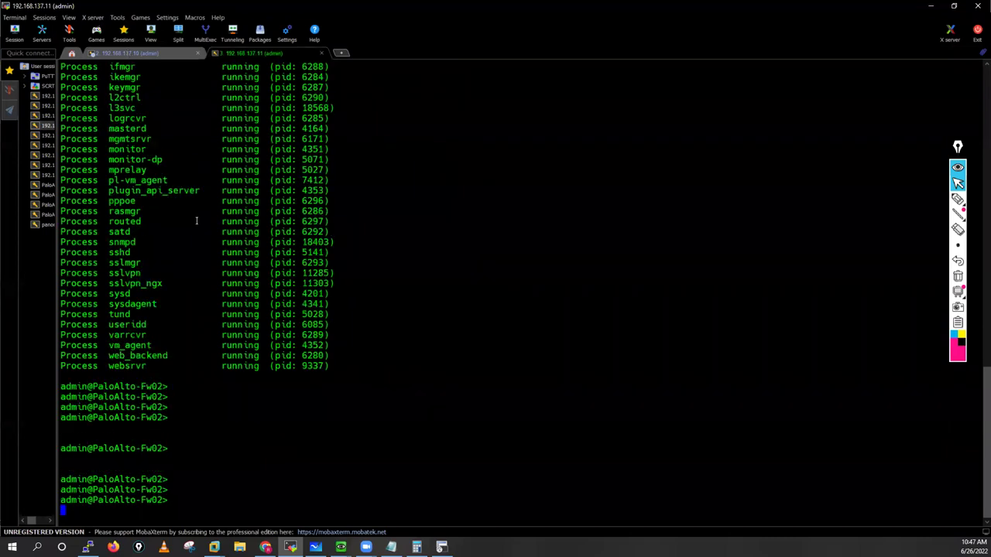
key(ctrl+Tab)
key(Return)
key(Return)
key(Return)
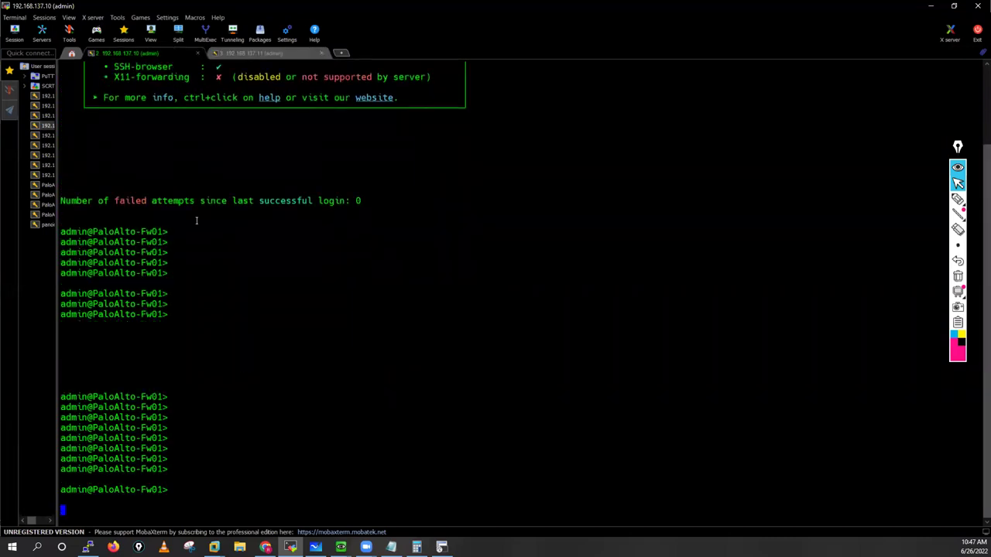
key(Return)
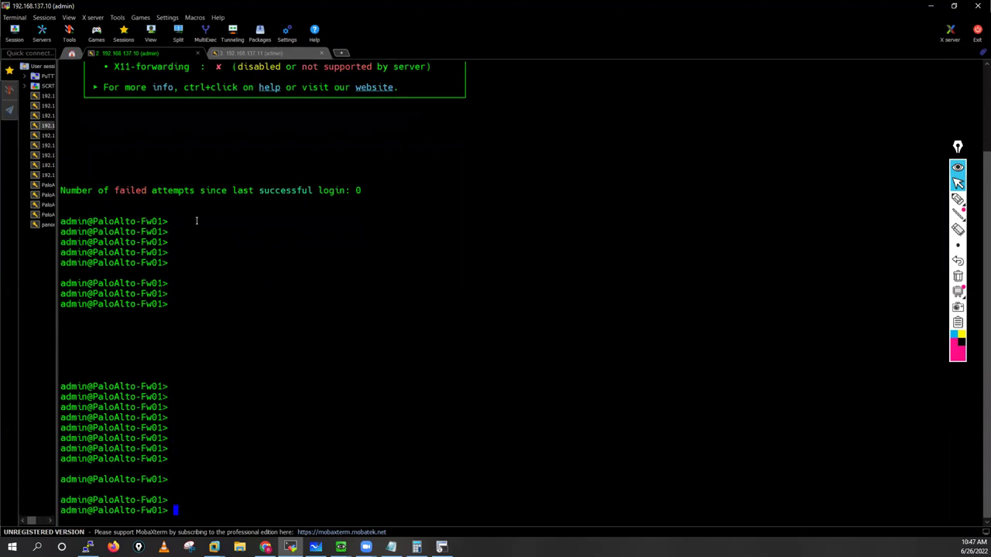
Step: From source 150.1.7.250, ping 150.1.7.1 and then 170.1.7.1
text(ping source 150.)
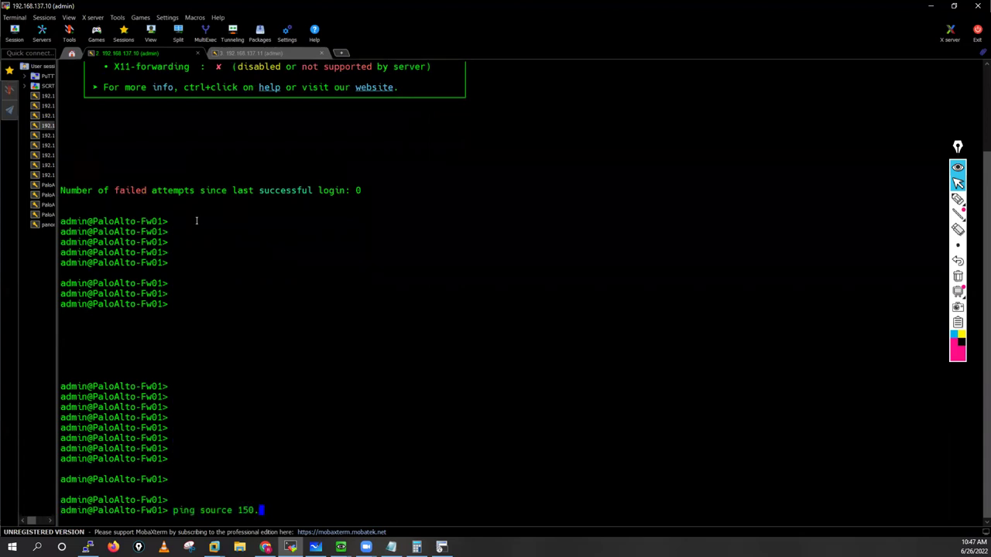
text(1.7.250 host)
text(150.1.7.1)
key(Return)
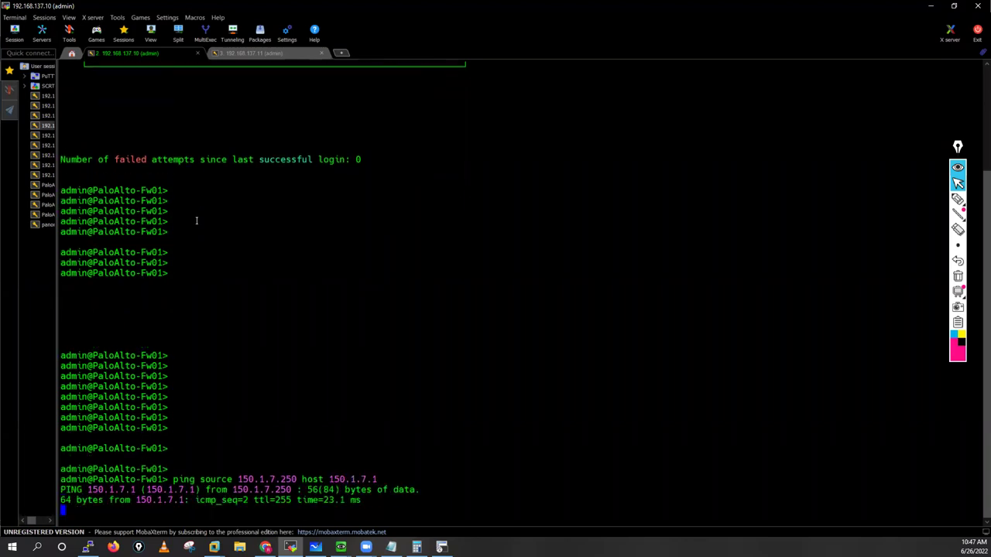
key(ctrl+c)
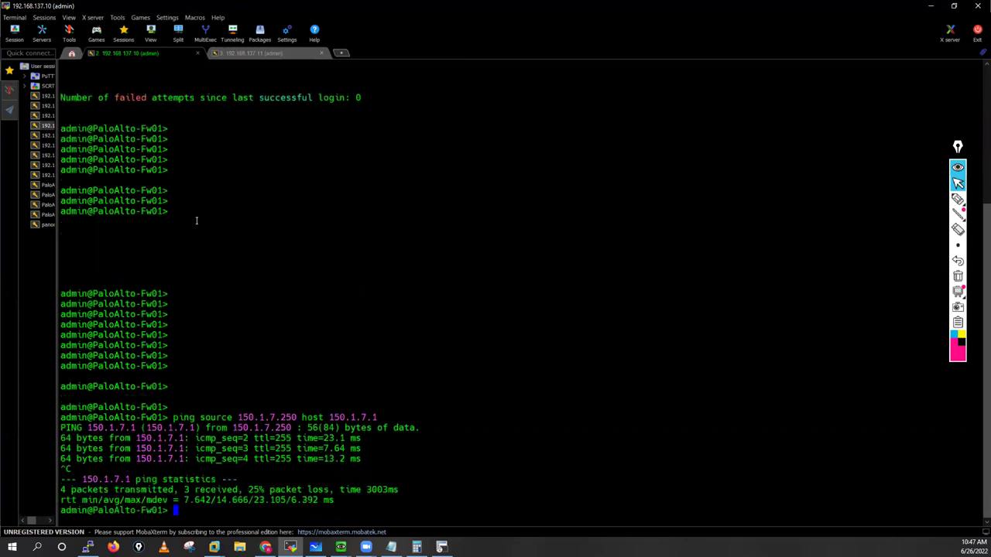
key(Up)
key(BackSpace)
key(BackSpace)
key(BackSpace)
key(BackSpace)
key(BackSpace)
key(BackSpace)
key(BackSpace)
key(BackSpace)
text(70.1.)
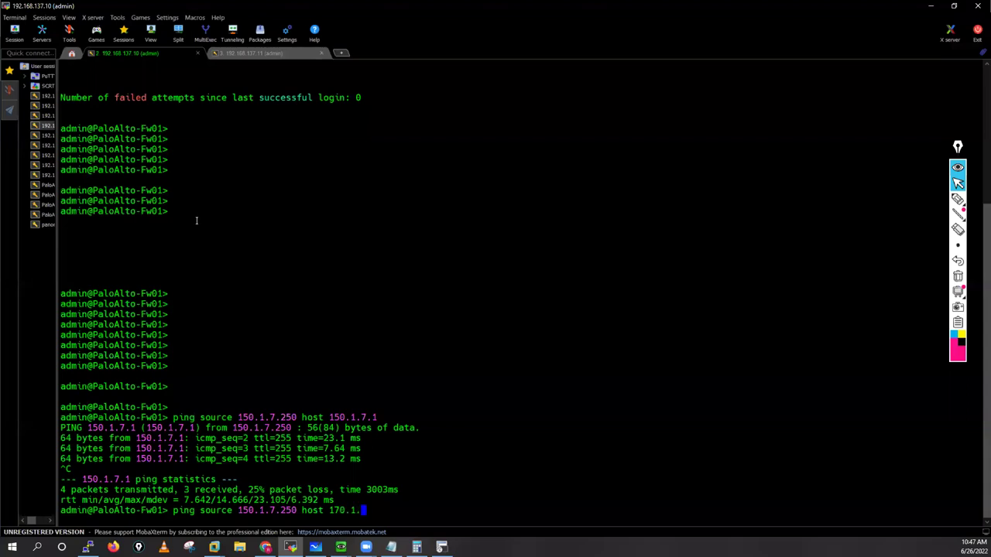
text(7.)
text(1)
key(Return)
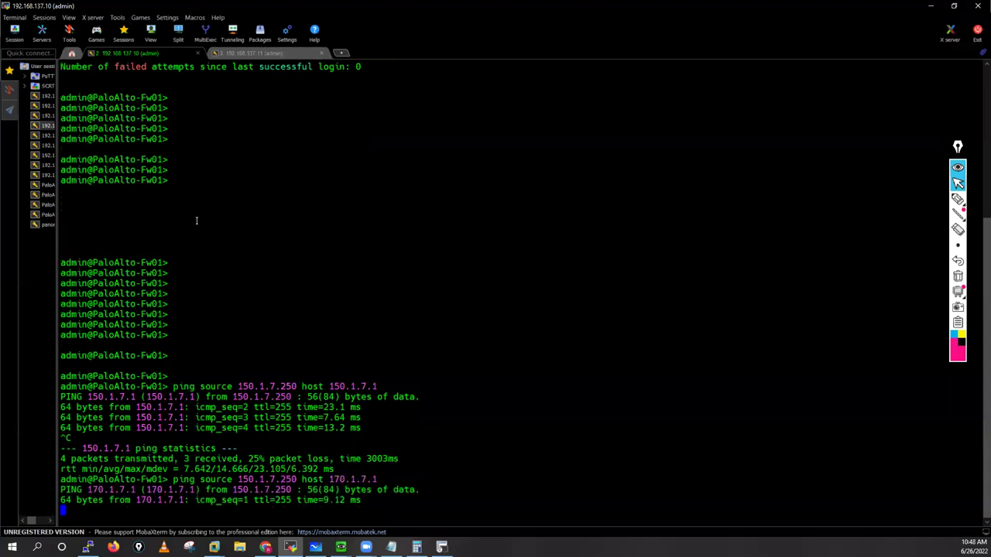
key(ctrl+c)
Step: From source 10.1.1.250, ping 10.1.1.100, then start a ping to 11.1.1.100
key(Up)
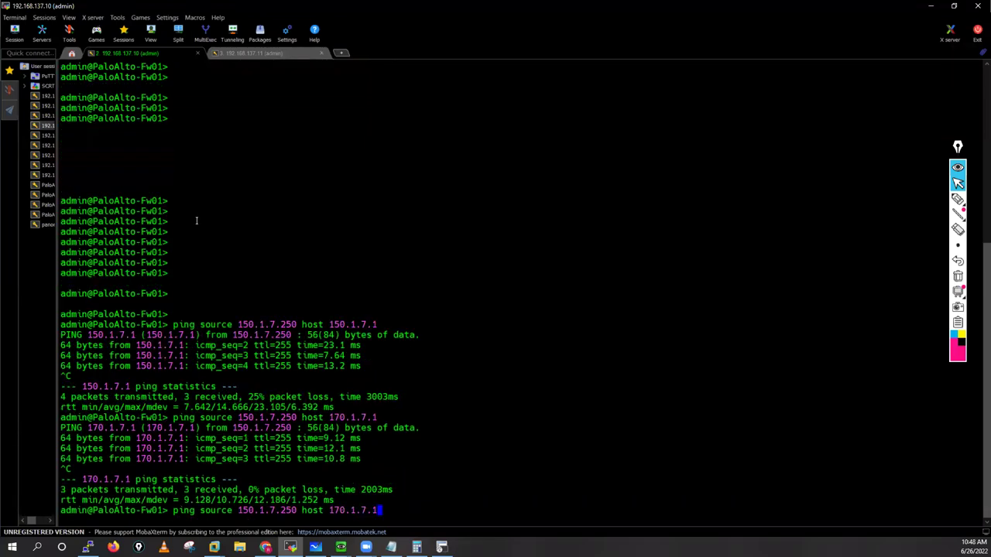
key(BackSpace)
key(BackSpace)
key(BackSpace)
key(BackSpace)
key(BackSpace)
key(BackSpace)
key(BackSpace)
key(BackSpace)
key(BackSpace)
key(BackSpace)
key(BackSpace)
key(BackSpace)
key(BackSpace)
key(BackSpace)
key(BackSpace)
key(BackSpace)
key(BackSpace)
key(BackSpace)
key(BackSpace)
key(BackSpace)
key(BackSpace)
key(BackSpace)
key(BackSpace)
key(BackSpace)
key(BackSpace)
text(0.)
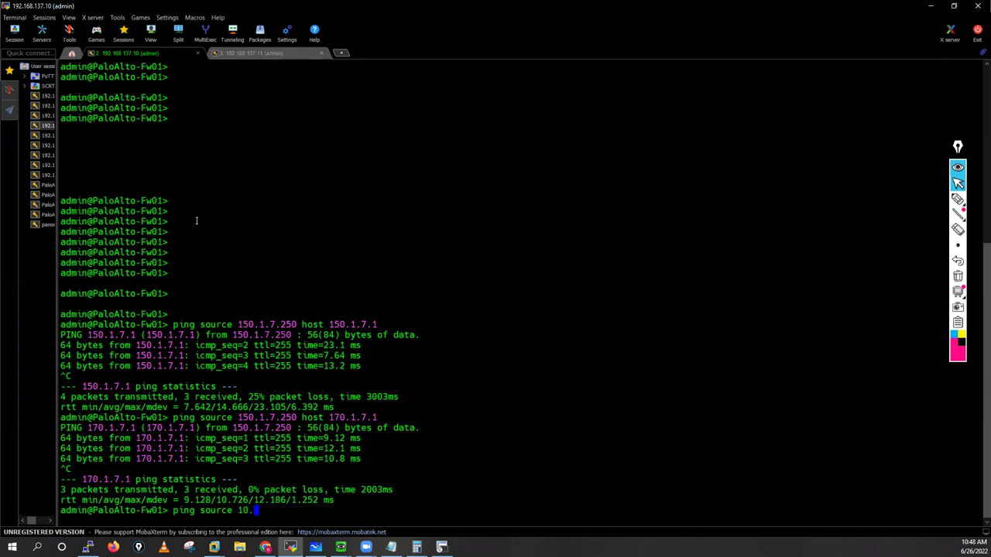
text(1.1.250 host 10.1.1.100)
key(Return)
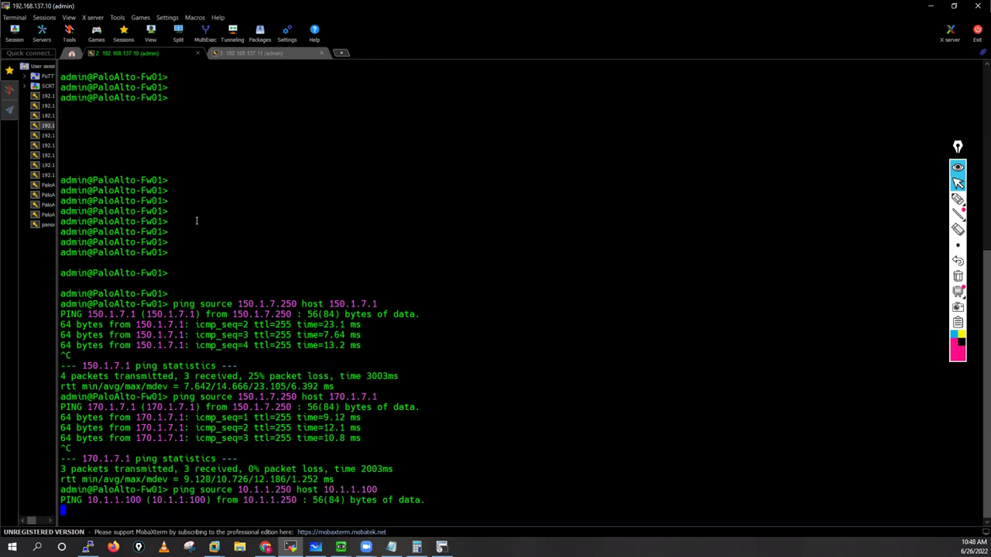
key(ctrl+c)
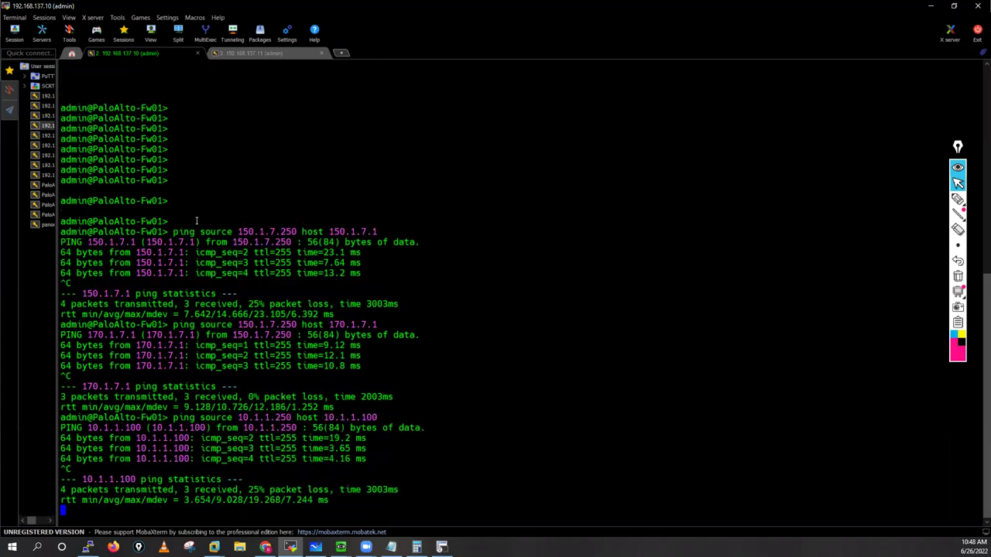
key(Up)
key(BackSpace)
key(BackSpace)
key(BackSpace)
key(BackSpace)
key(BackSpace)
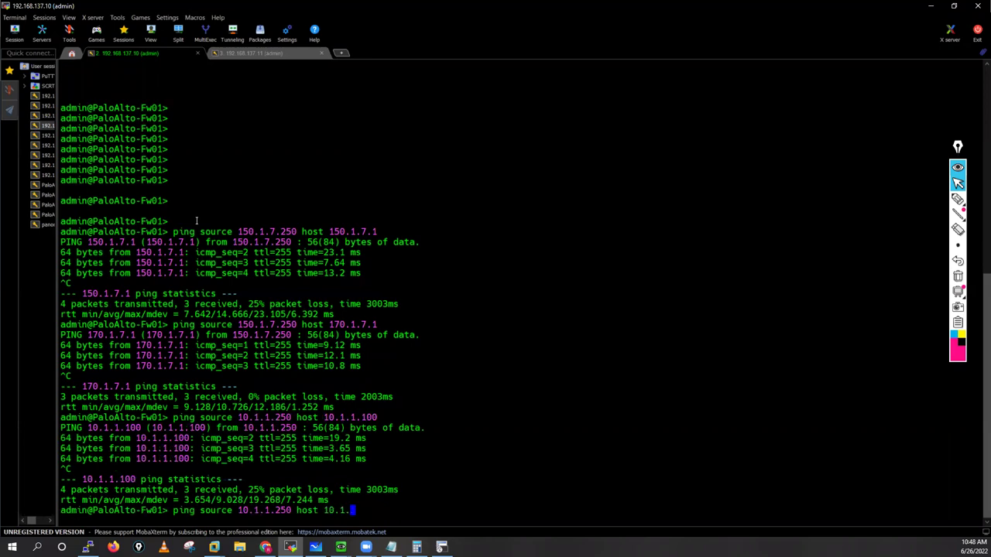
key(BackSpace)
key(BackSpace)
key(BackSpace)
key(BackSpace)
text(1.1.100)
key(Return)
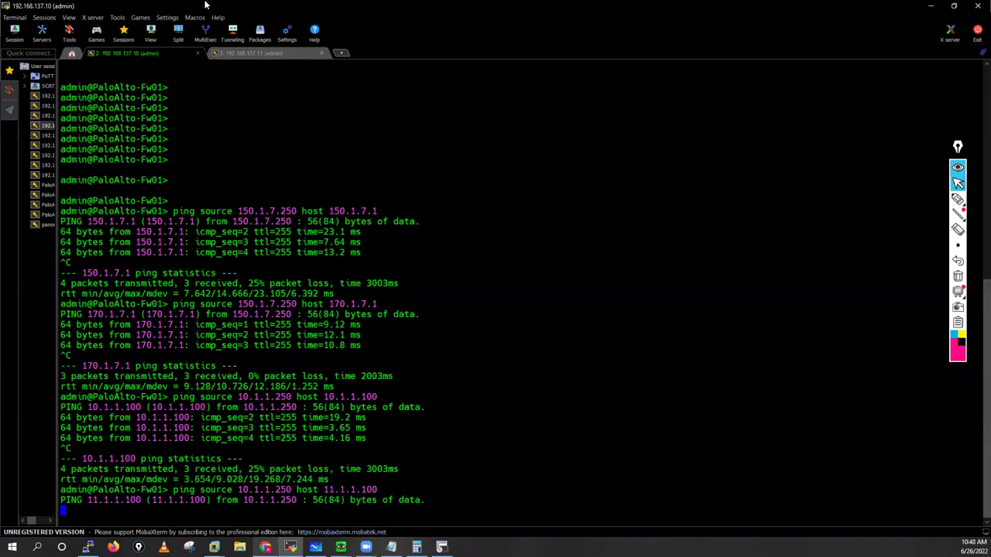
Step: Dismiss Fw02's finished commit report, then show Fw01's default virtual router static routes
click(265, 548)
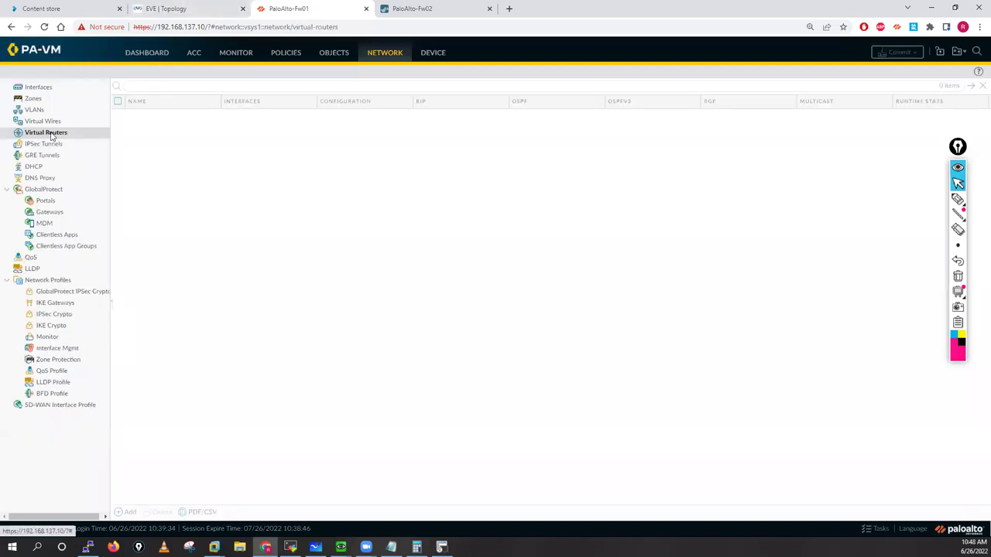
click(420, 16)
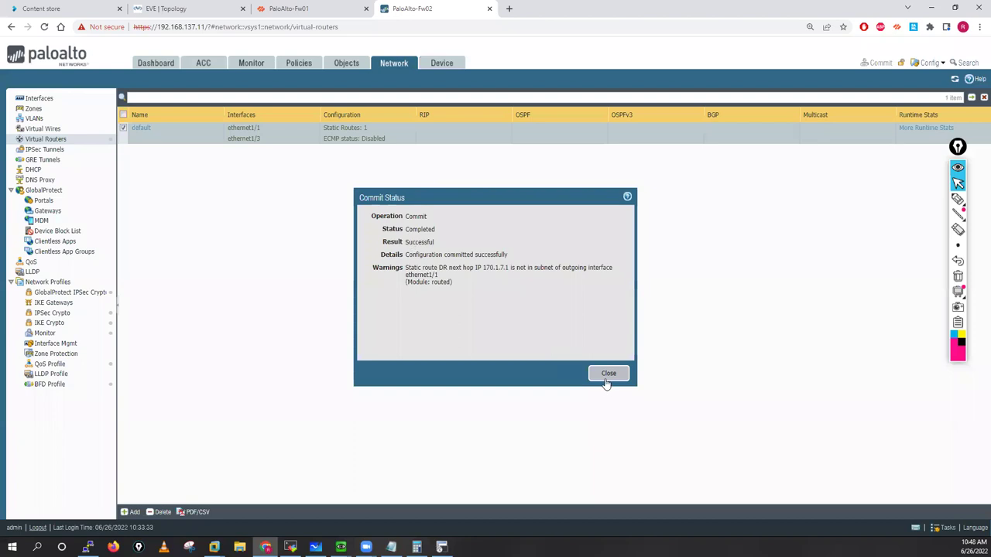
click(604, 373)
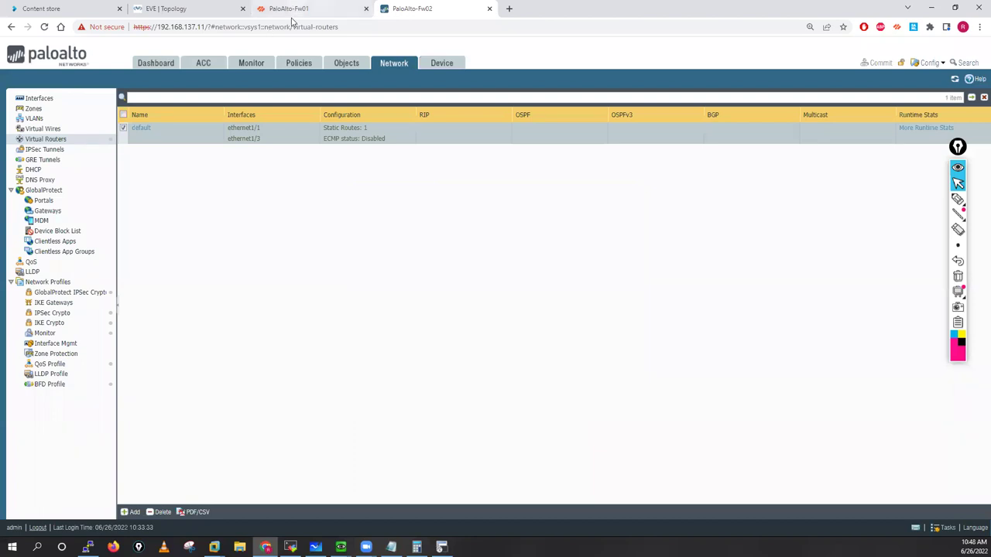
key(ctrl+shift+Tab)
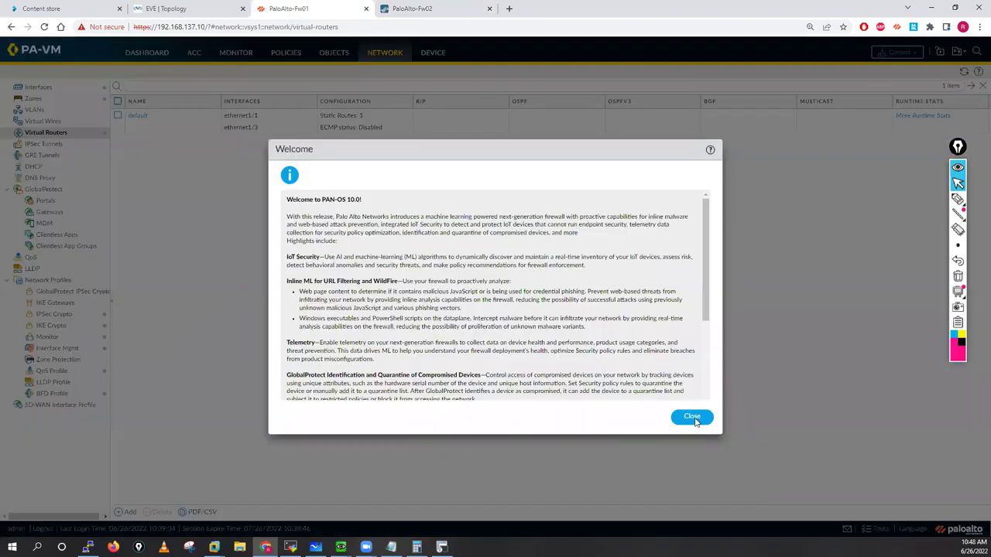
key(Escape)
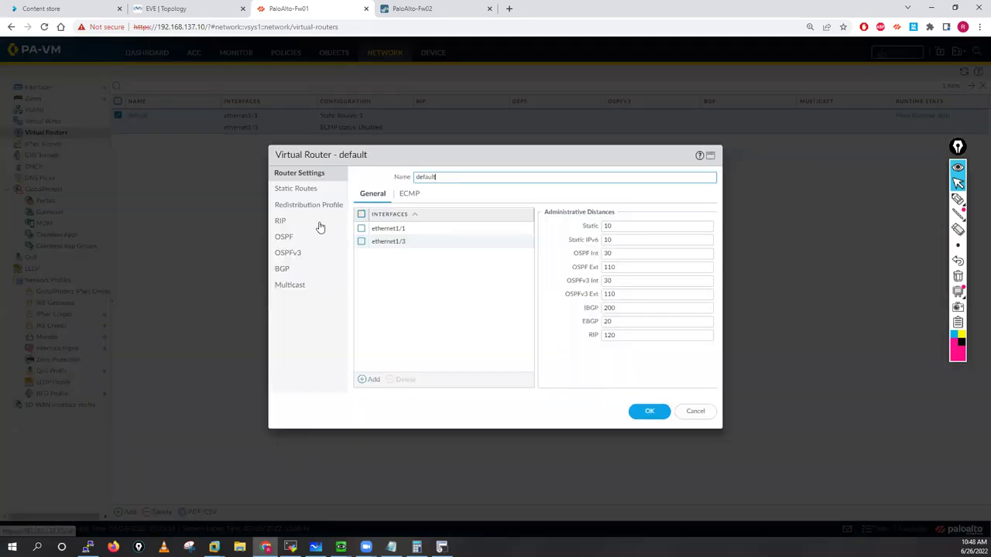
click(291, 191)
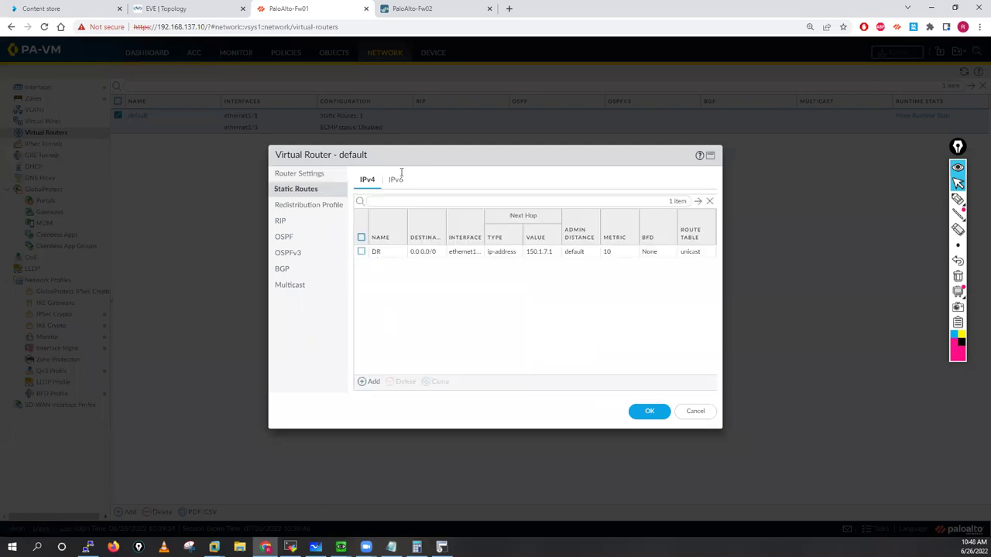
Step: Add static route Net-11.1.1.0-24 to 11.1.1.0/24 via ethernet1/3, next hop 10.1.1.100
text(N)
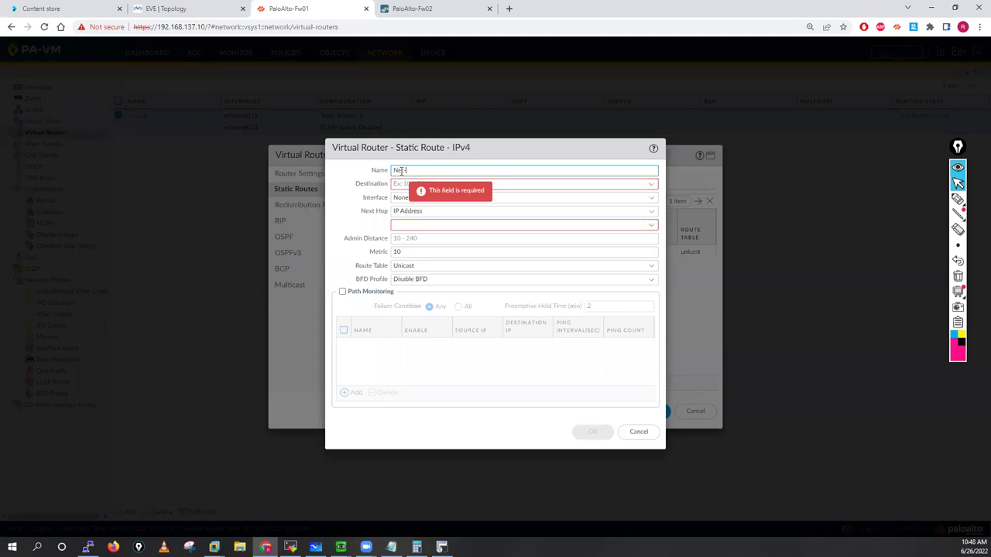
text(et-11.1.1)
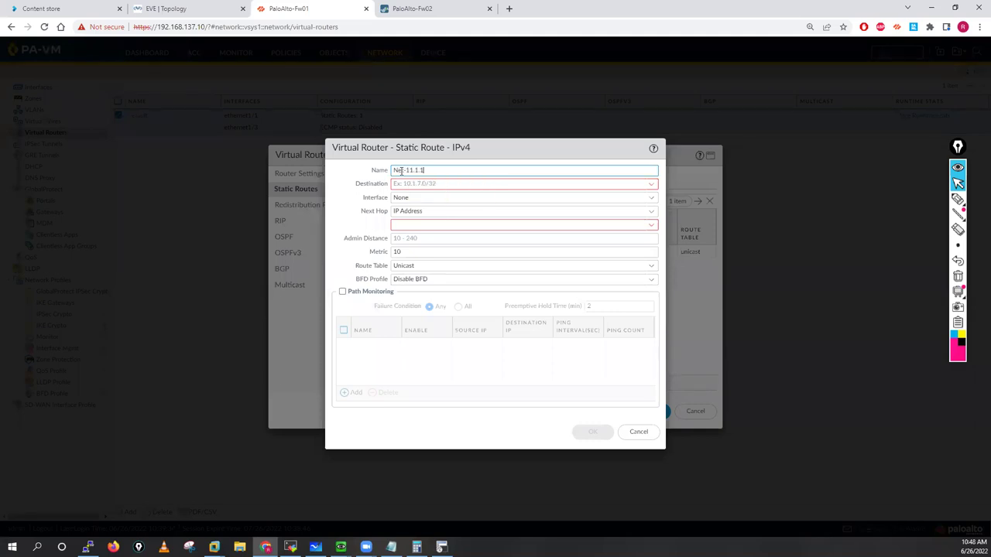
text(.0-24)
drag(405, 170, 450, 170)
key(ctrl+c)
click(420, 184)
key(ctrl+v)
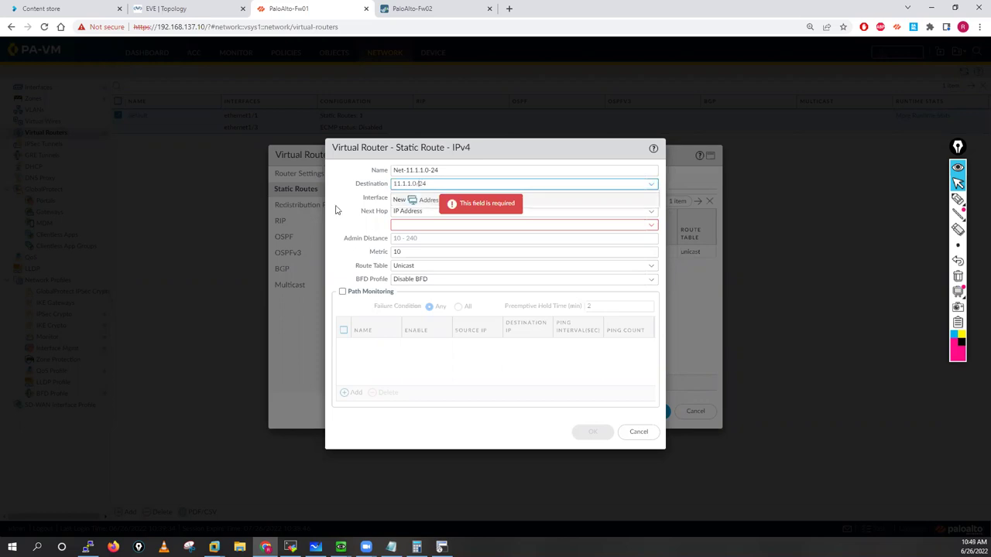
click(635, 207)
click(653, 198)
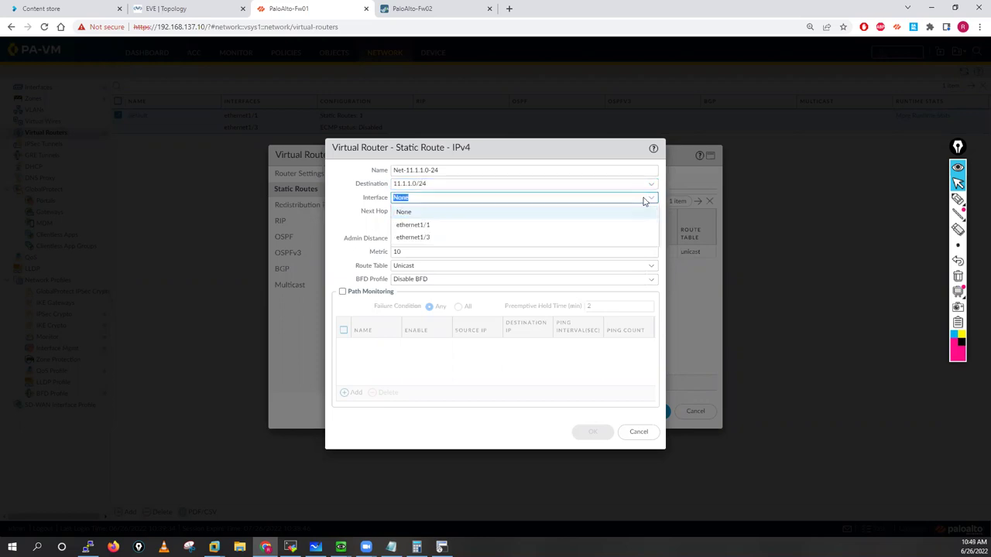
click(441, 235)
click(410, 221)
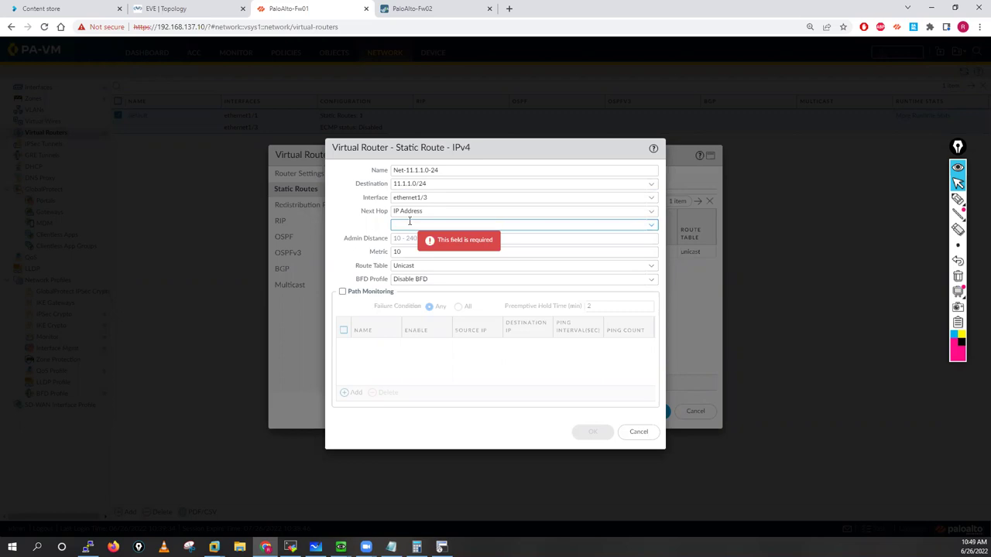
text(10.1.1.10)
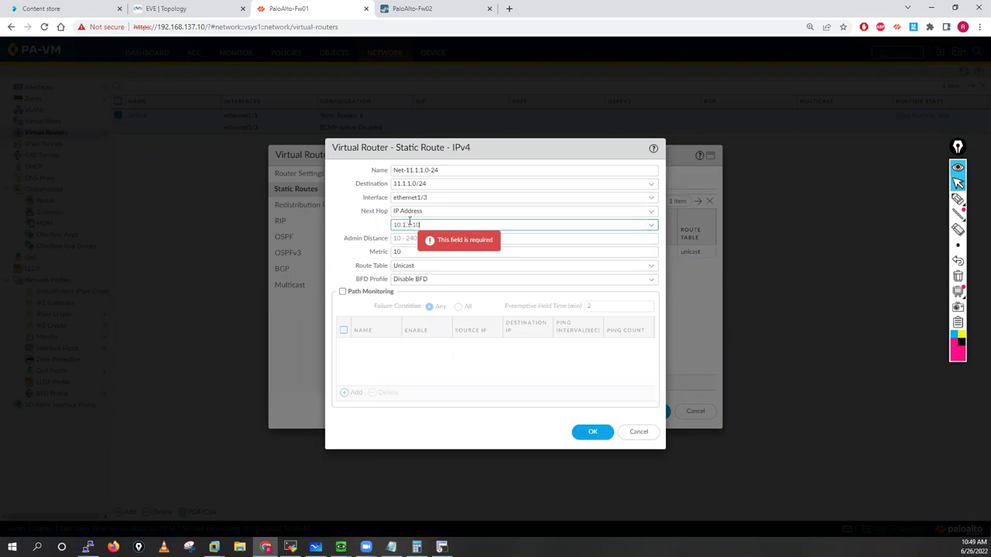
text(0)
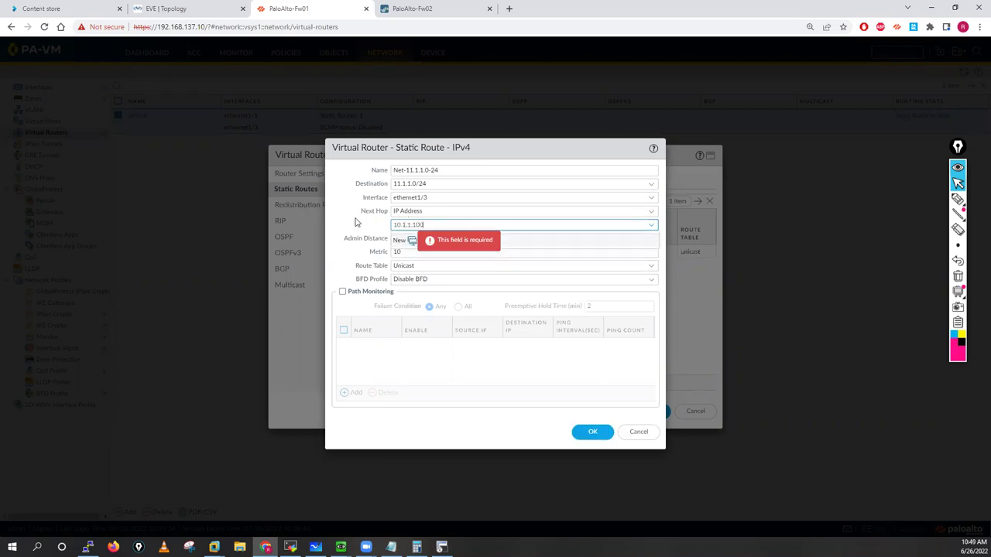
click(592, 431)
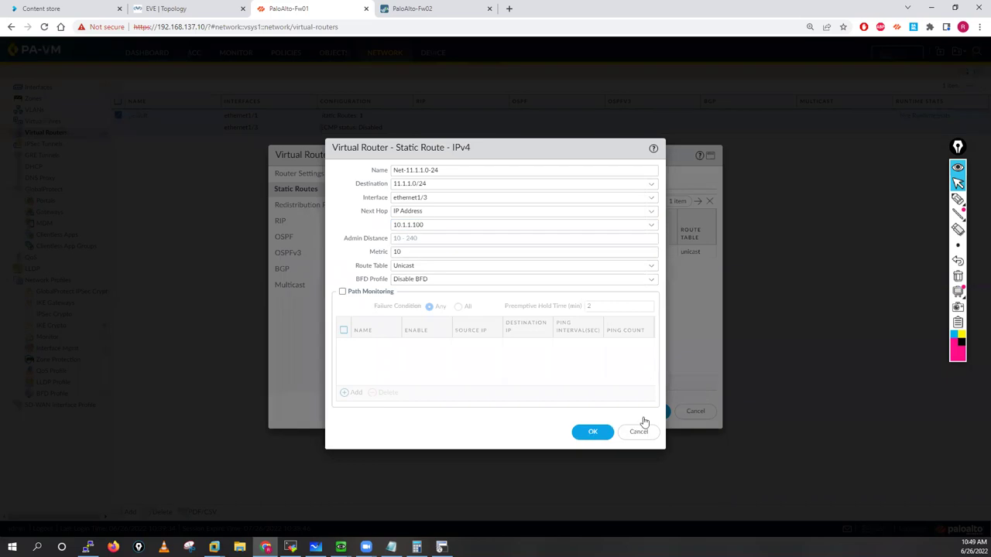
Step: Save the virtual router changes and commit Fw01's configuration
click(647, 412)
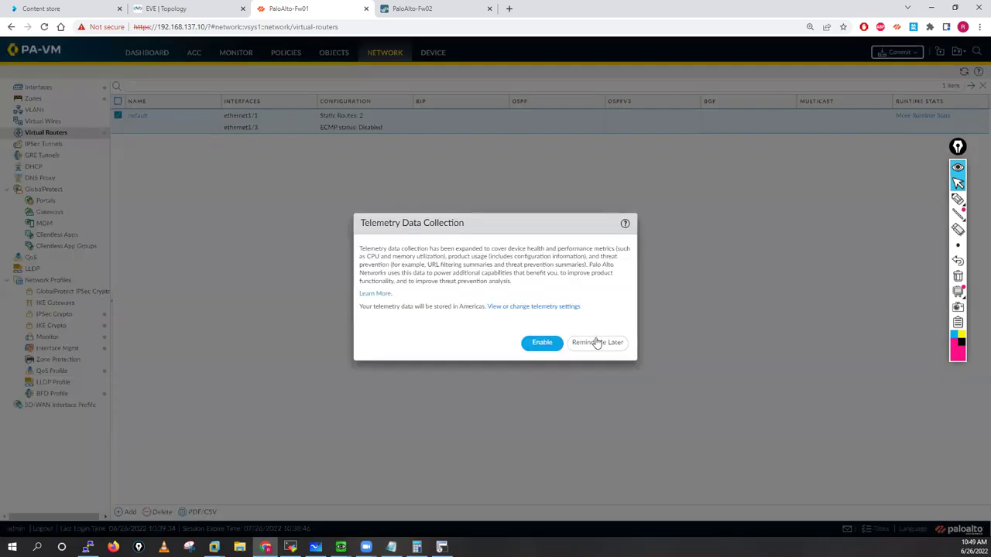
click(597, 343)
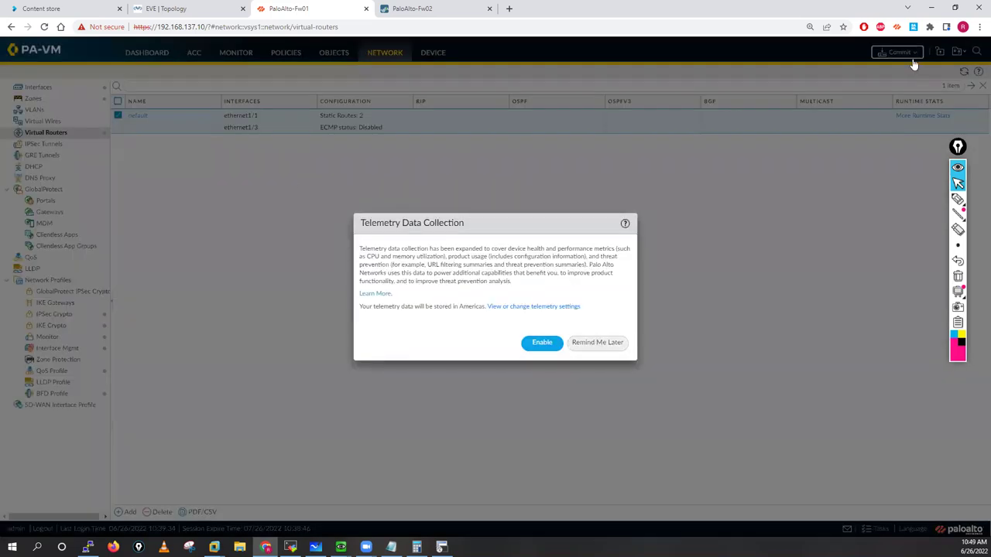
click(899, 53)
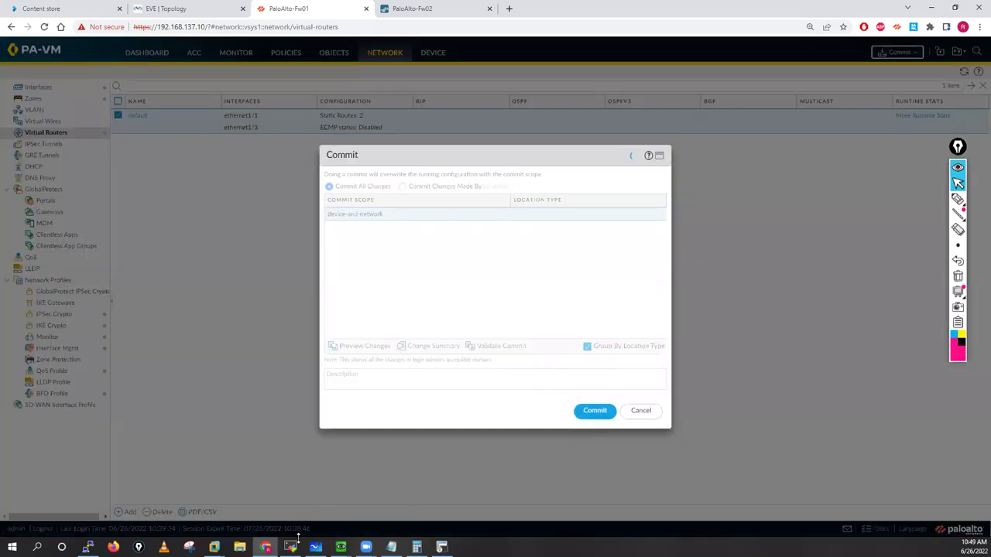
key(alt+Tab)
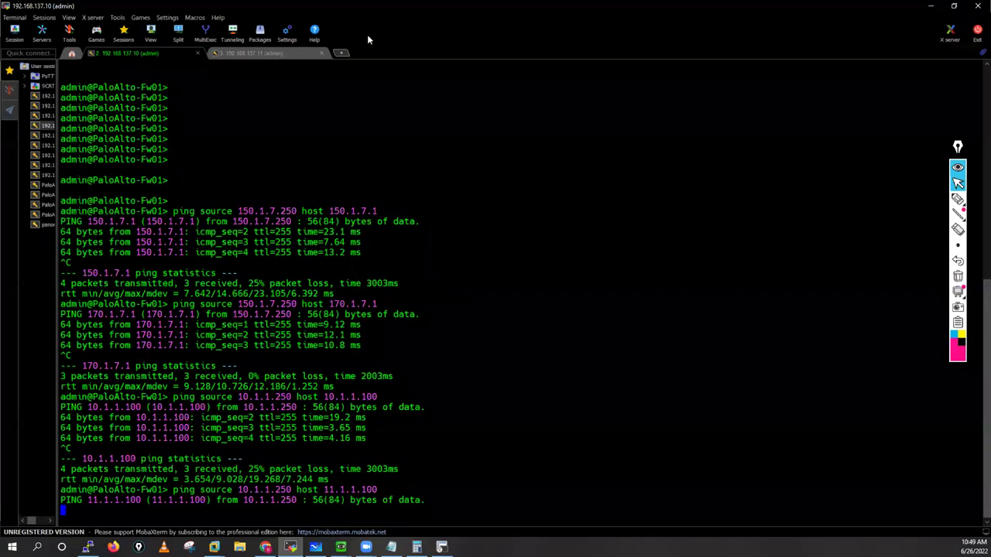
key(alt+Tab)
Step: Start a Fw02 static route named Net-21.1.1.0-24 with destination 21.1.1.0/24
key(Escape)
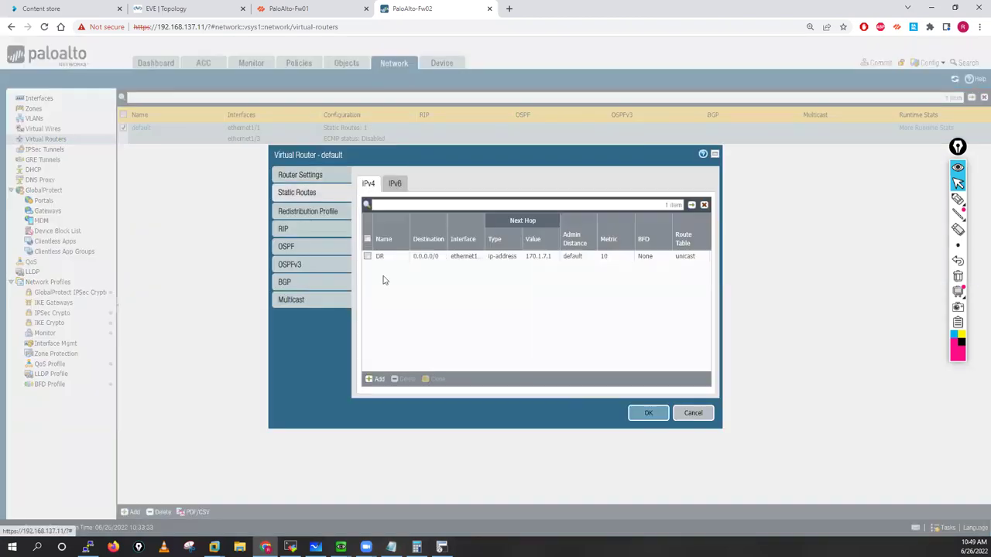
click(373, 378)
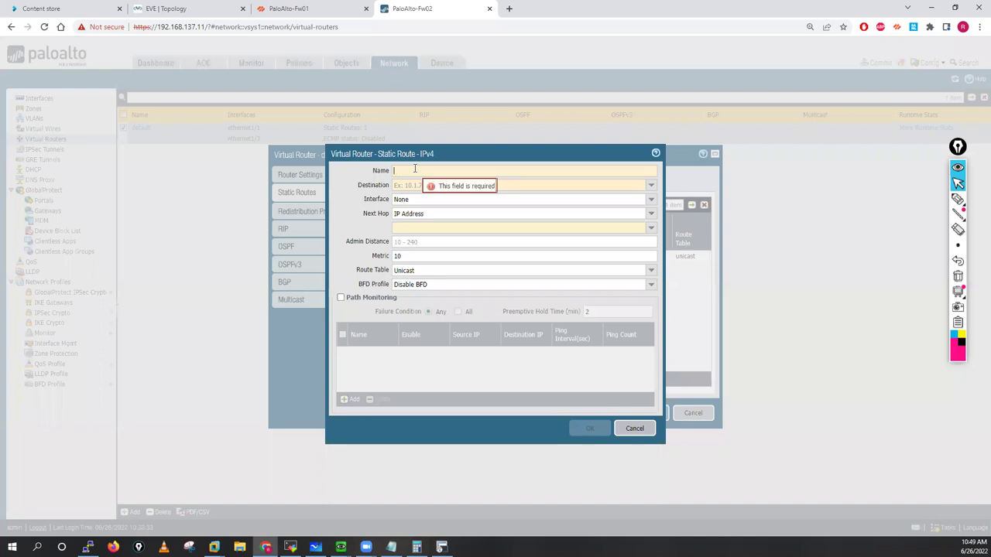
text(11.1.1.0-24)
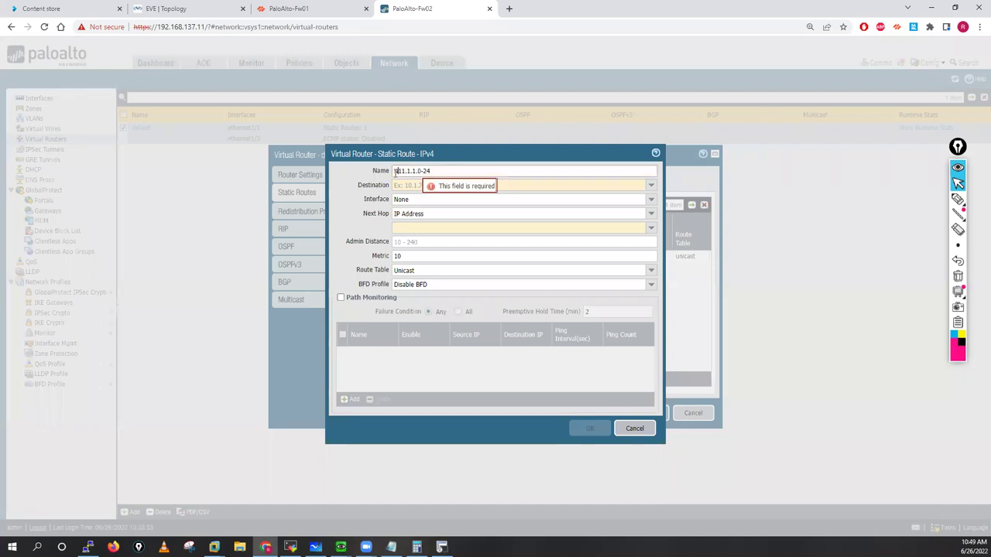
text(Net-)
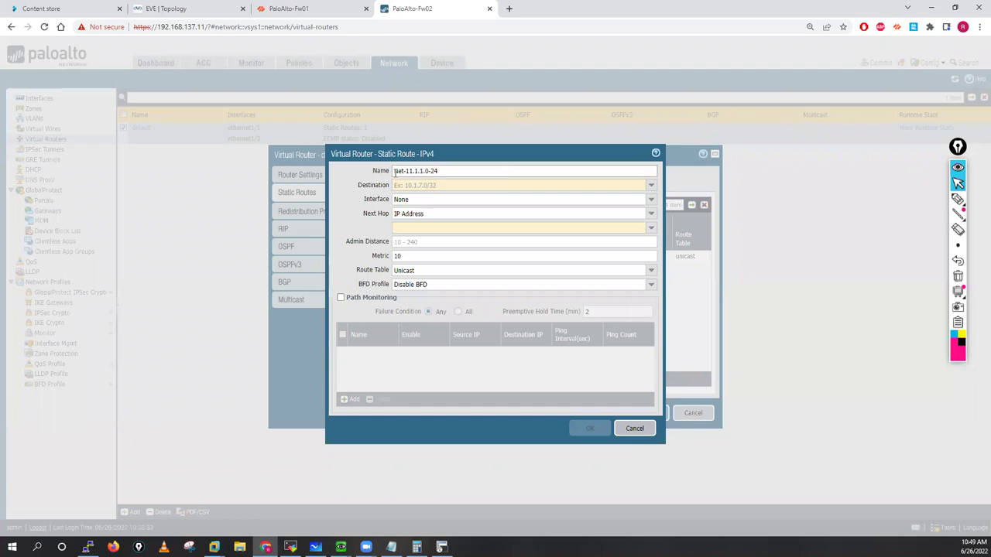
key(Delete)
text(1)
key(shift+End)
key(ctrl+c)
click(421, 186)
key(ctrl+v)
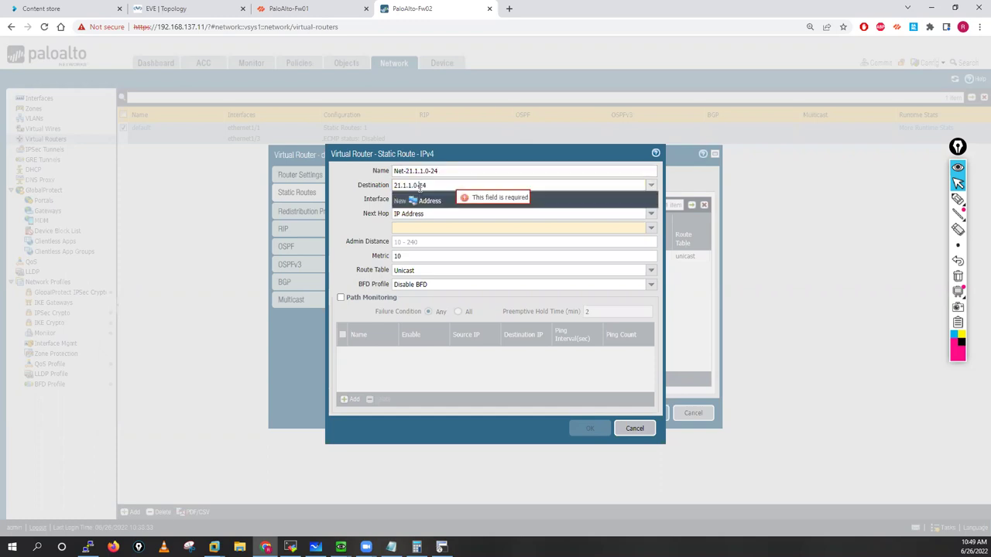
click(421, 186)
key(BackSpace)
text(/)
click(660, 210)
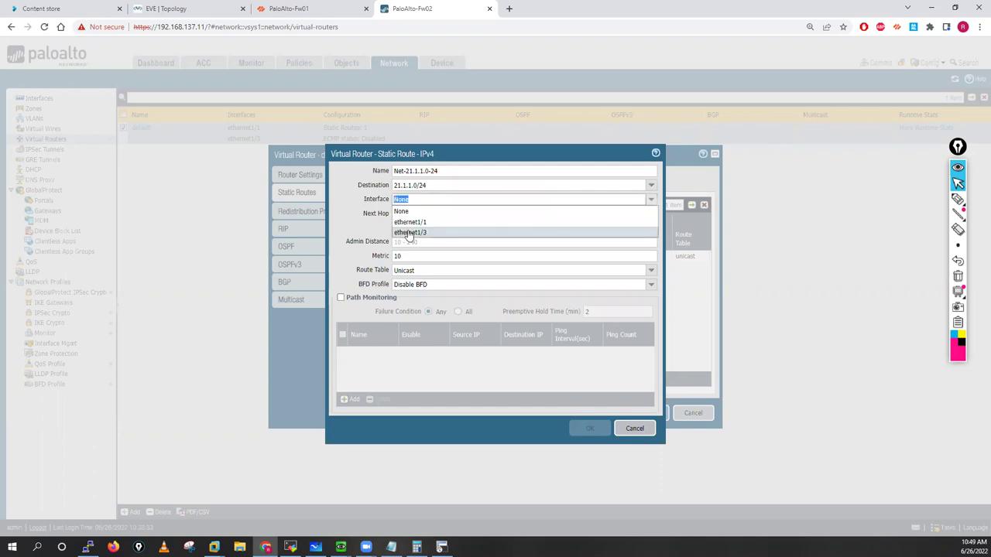
Step: Set interface ethernet1/3 and next hop 20.1.1.100, save the route, and commit Fw02
click(411, 230)
click(410, 228)
text(20)
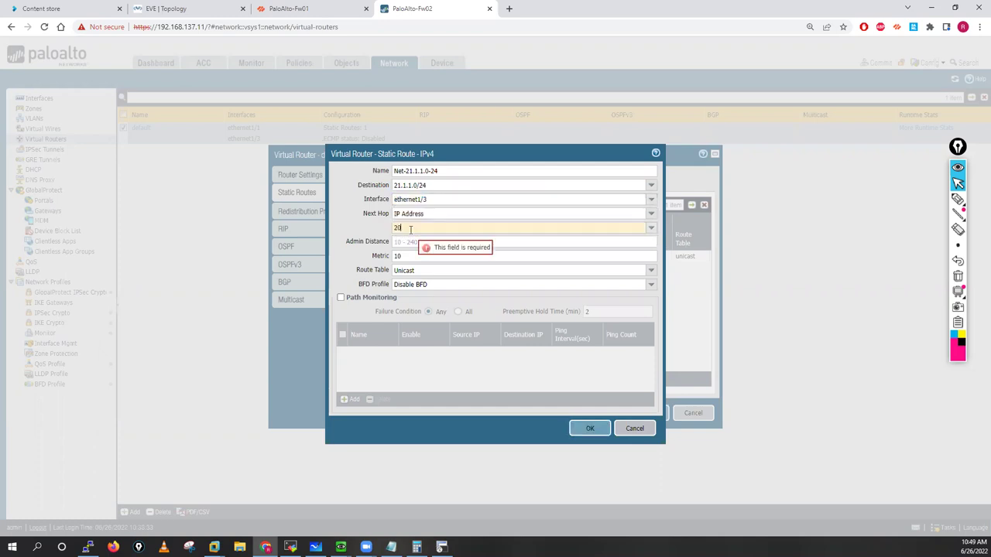
text(.1.2)
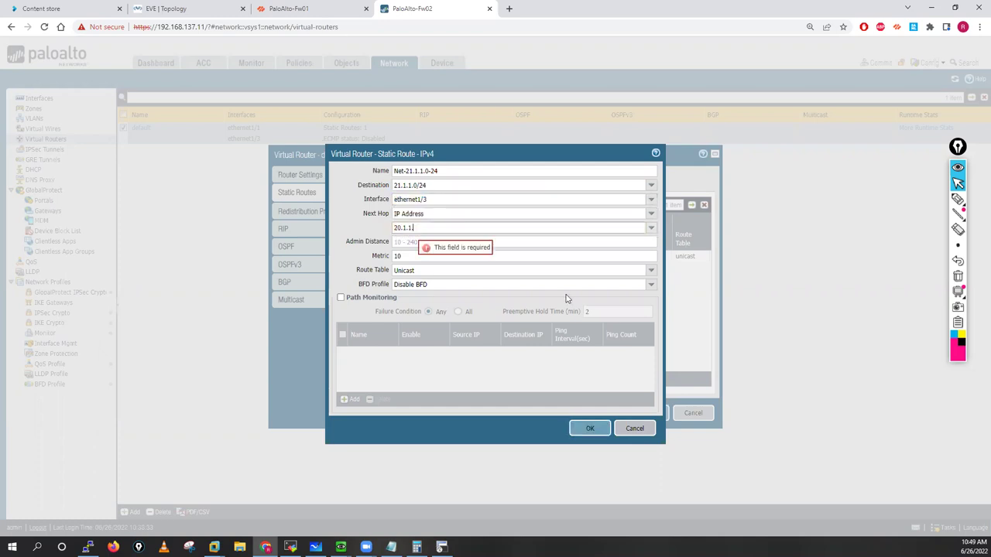
text(.100)
click(590, 428)
click(648, 414)
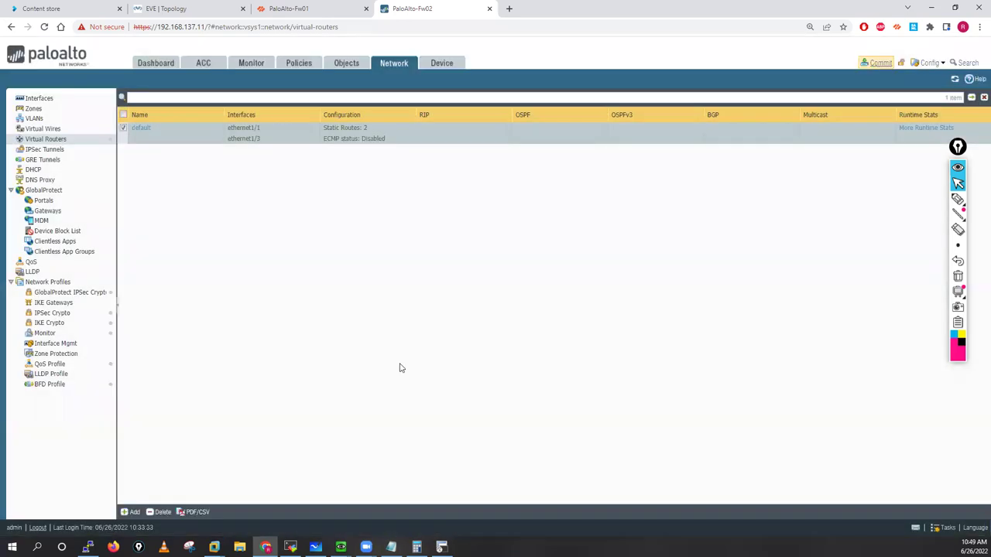
click(877, 62)
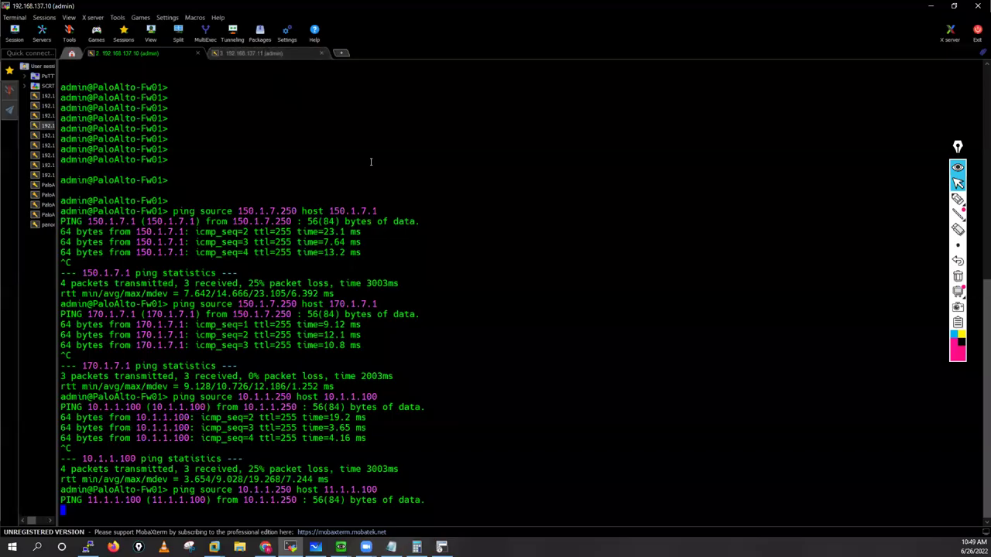
Step: On Fw02, ping 150.1.7.250 from source 170.1.7.250, then bring up the EVE topology
key(ctrl+Tab)
text(ping source )
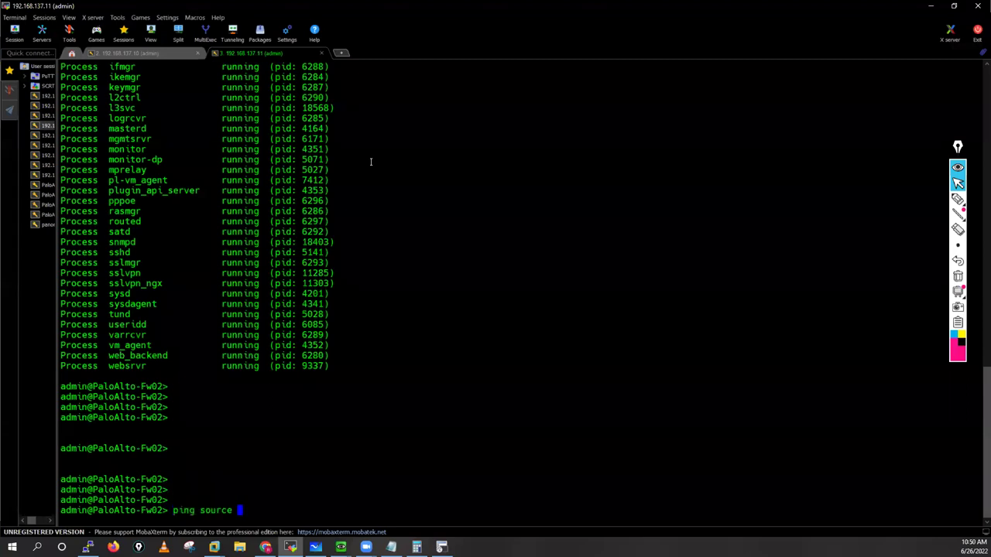
text(170.1.7.250 host 150)
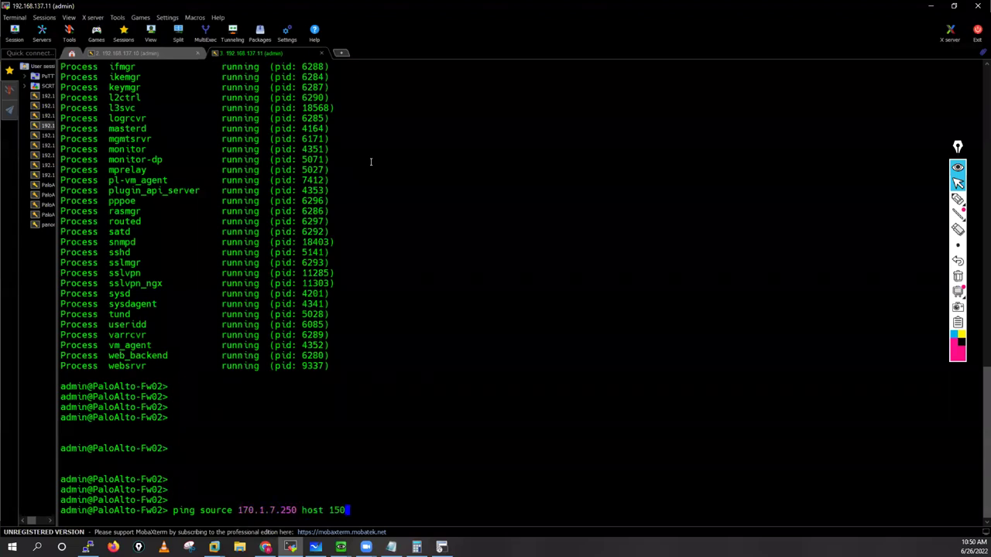
text(.1.7.250)
key(Return)
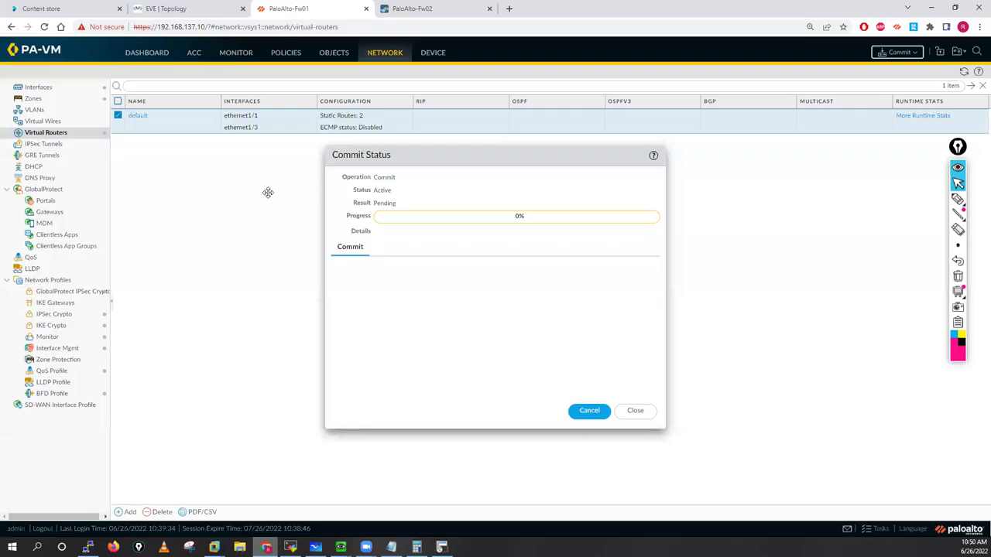
key(ctrl+shift+Tab)
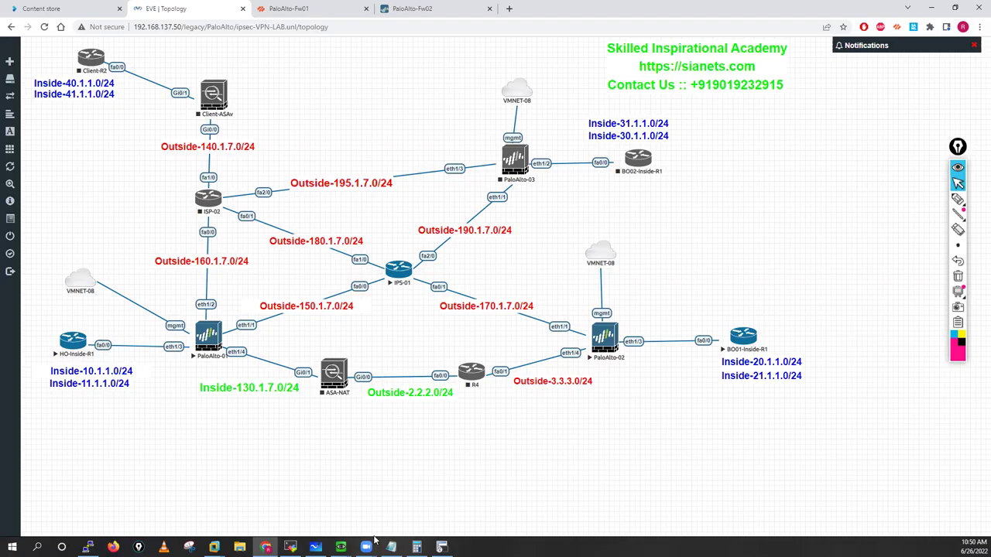
Step: Stop Fw02's ping, then ping 20.1.1.100 from source 20.1.1.250 and stop it
click(291, 542)
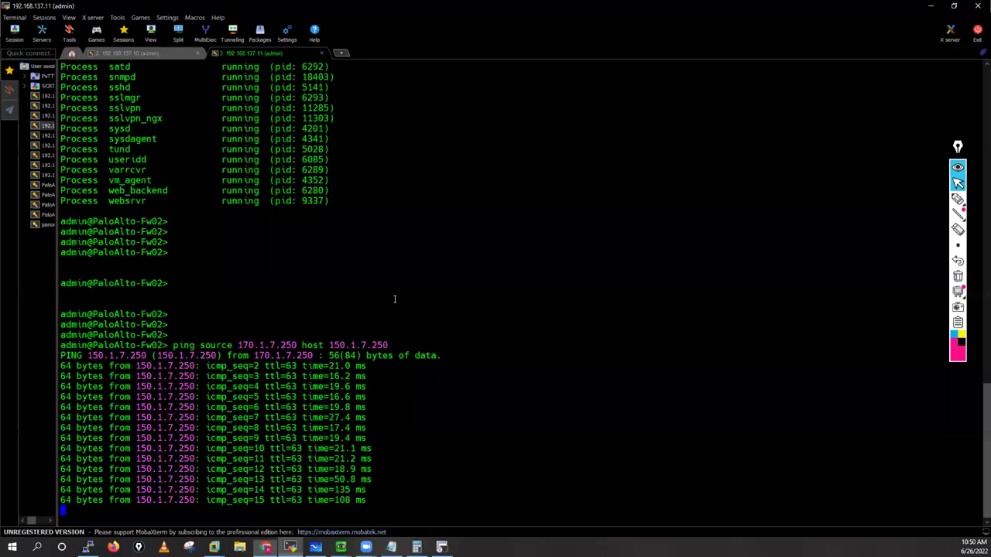
key(ctrl+c)
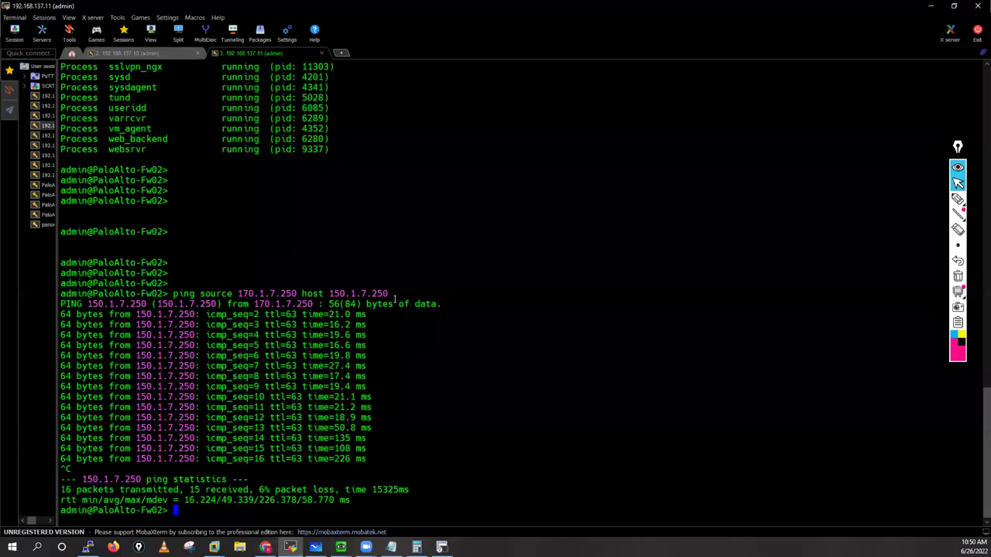
key(Return)
key(Return)
key(Return)
key(Return)
key(Return)
text(ping )
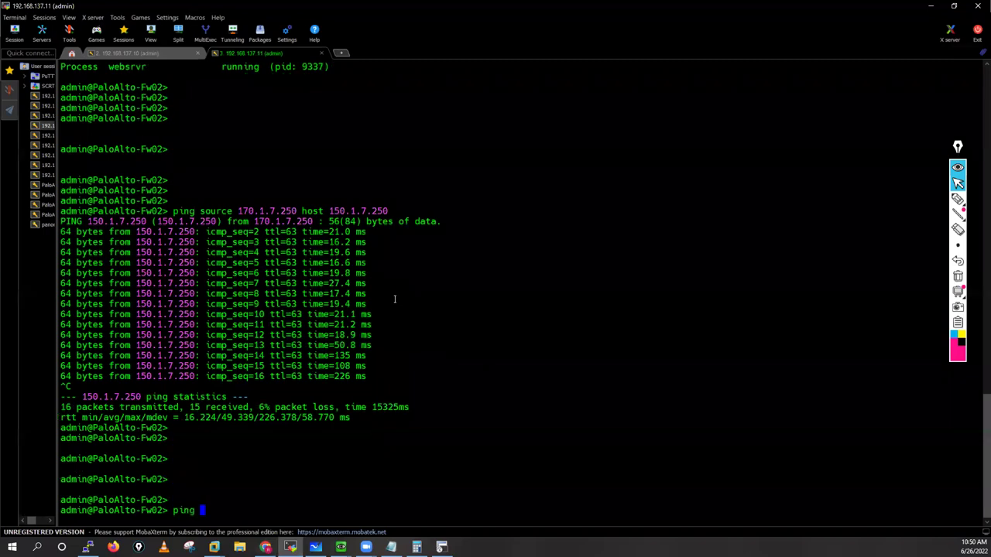
text(source 20.1.1.250 host 20.1.1.1)
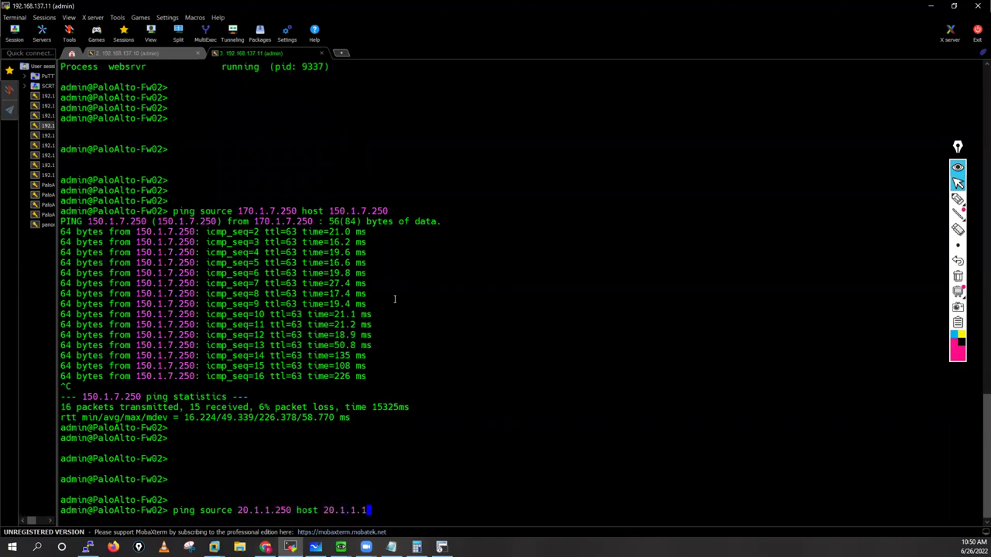
text(00)
key(Return)
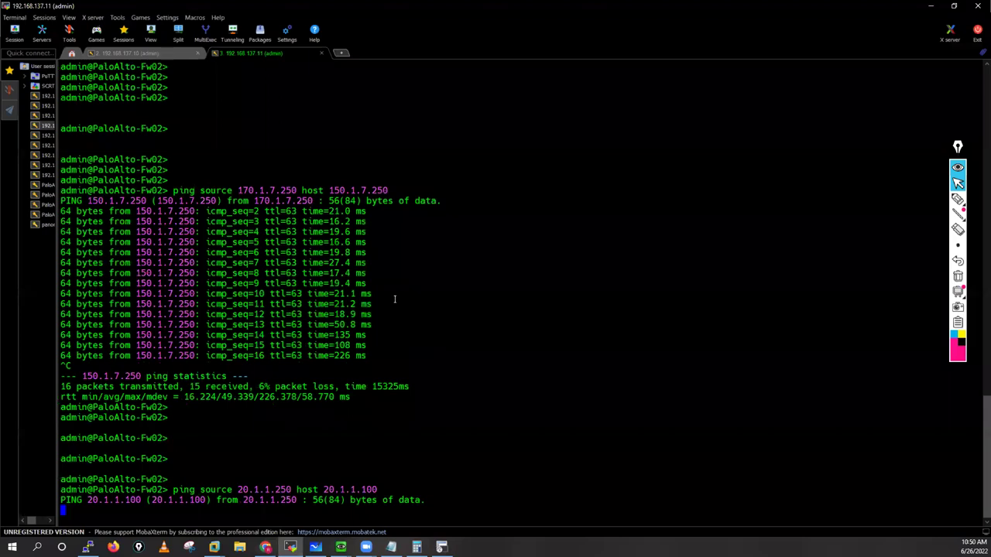
key(ctrl+c)
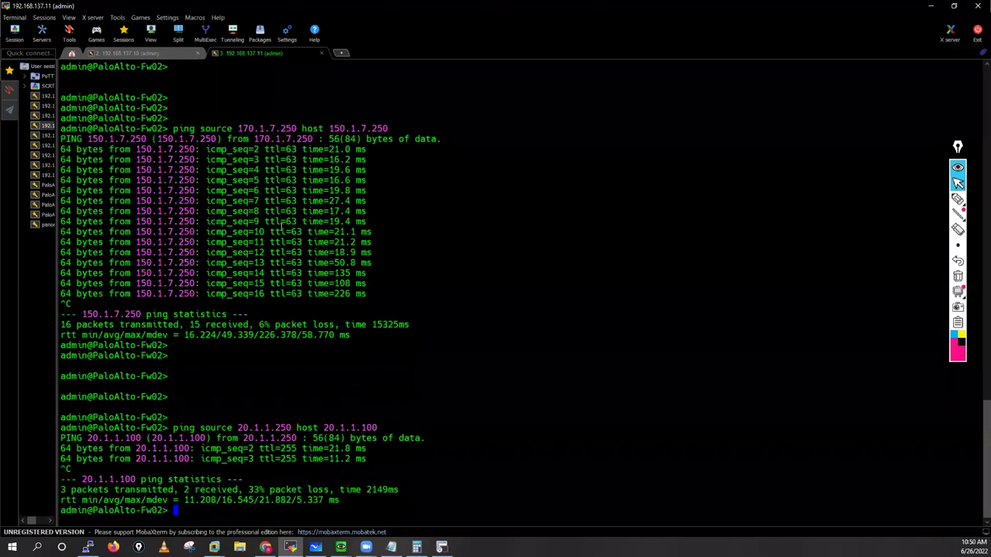
Step: Watch Fw01's commit finish, stop its ping to 11.1.1.100, and dismiss Commit Status
key(ctrl+Tab)
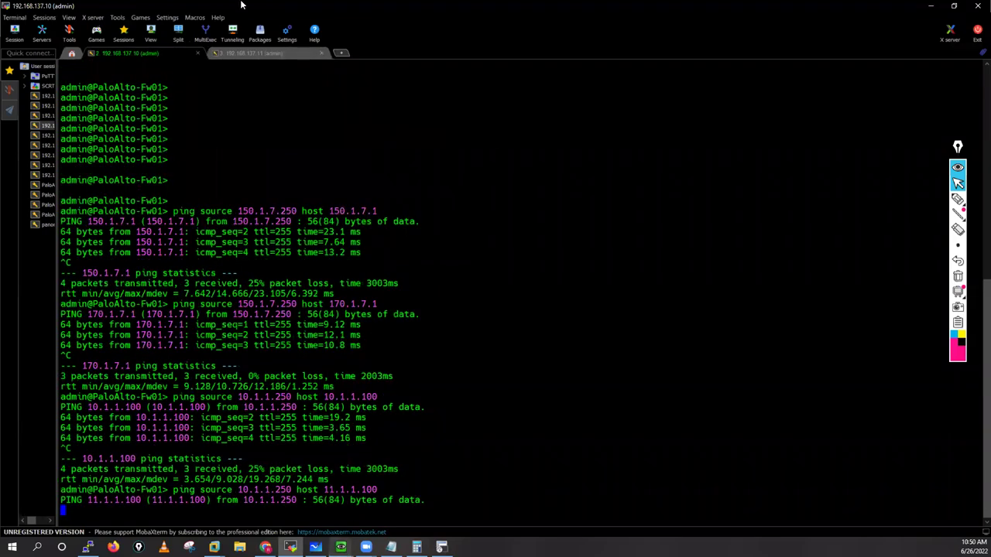
key(alt+Tab)
key(ctrl+Tab)
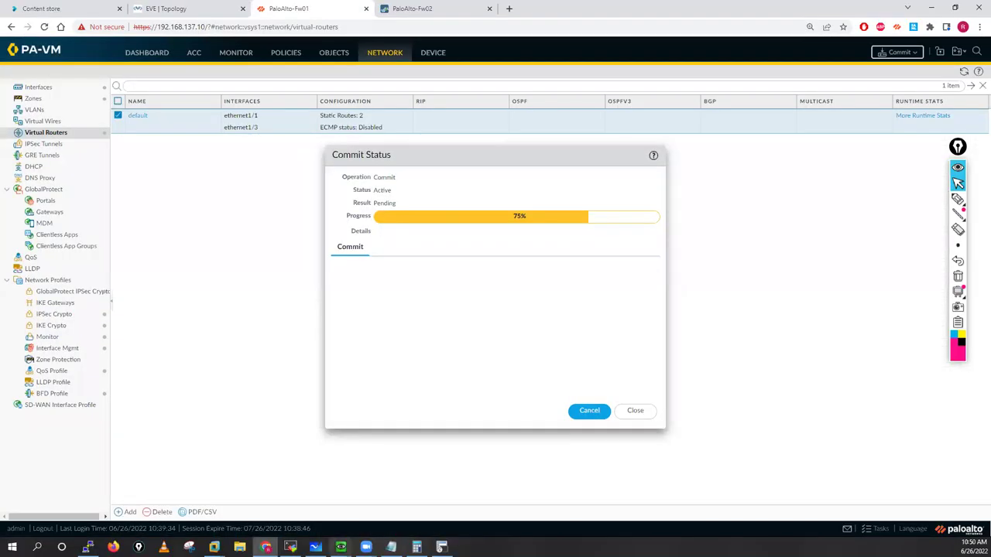
key(alt+Tab)
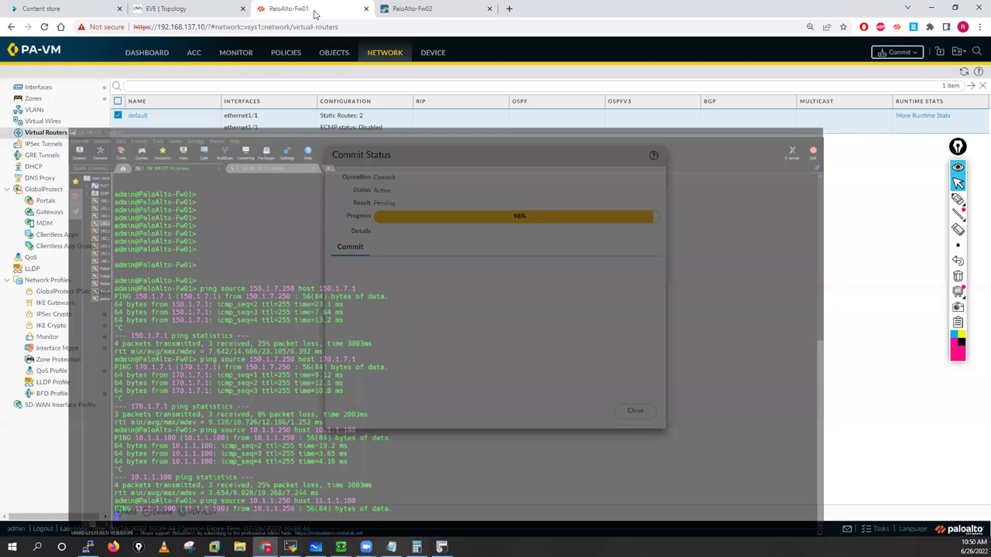
key(alt+Tab)
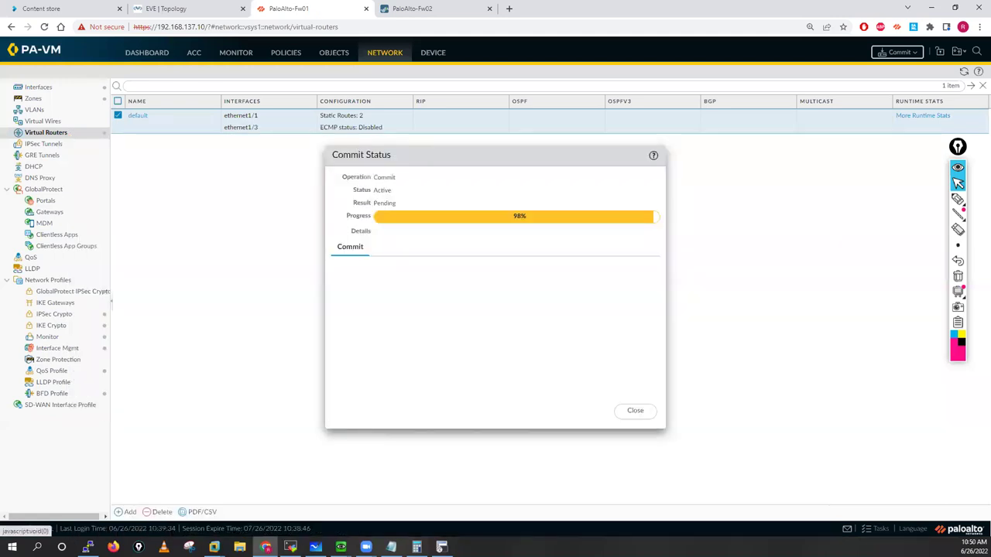
key(alt+Tab)
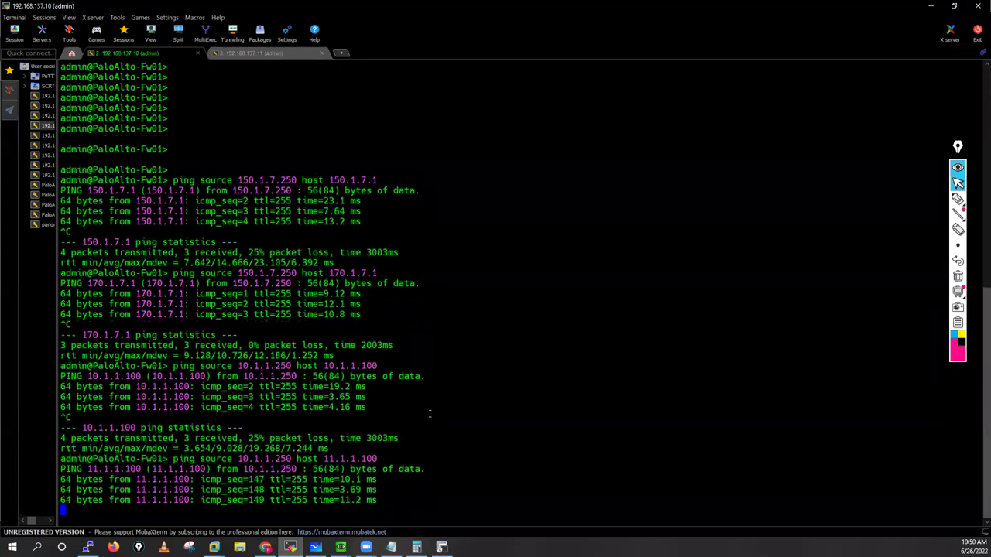
key(ctrl+c)
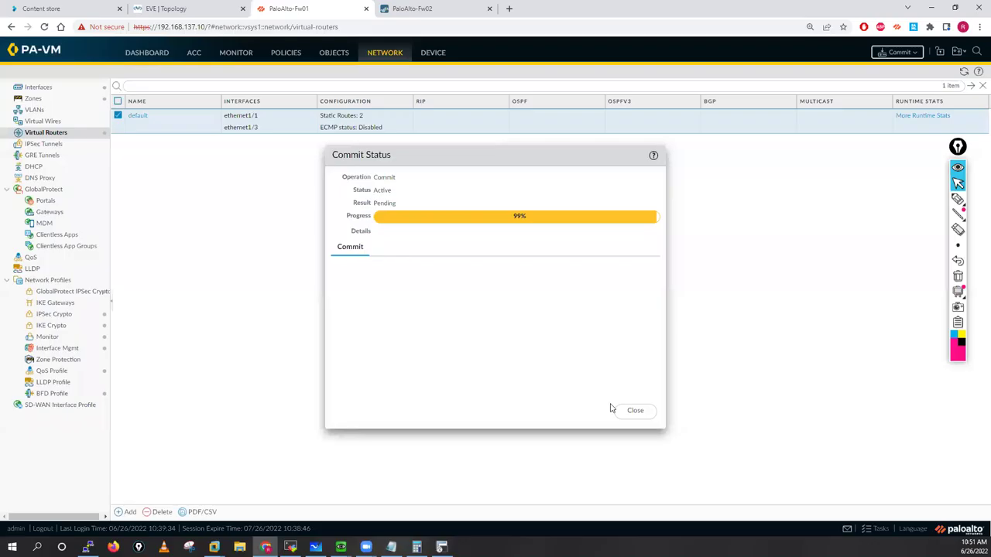
click(631, 410)
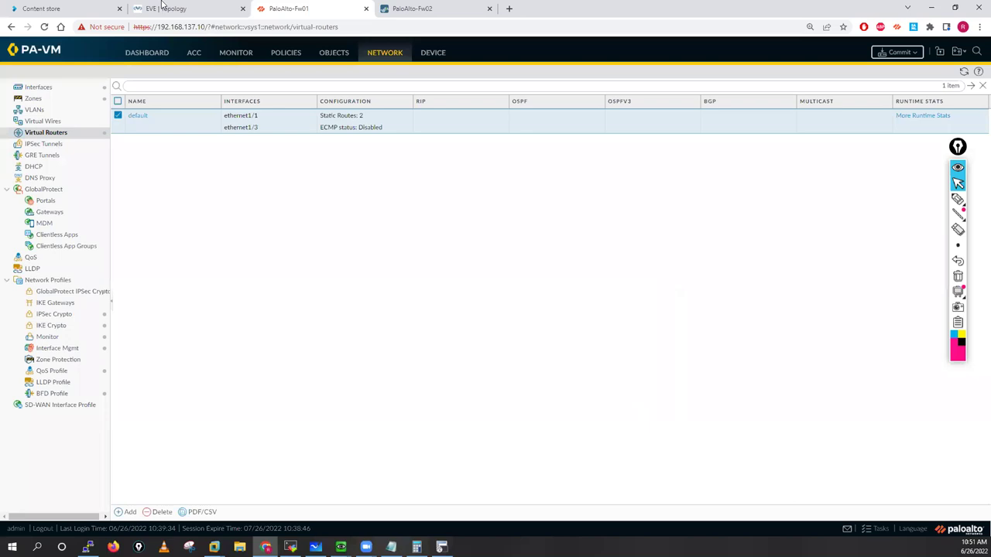
Step: Sketch the PaloAlto-01 to PaloAlto-02 tunnel path on the EVE diagram, then erase all drawings
key(ctrl+shift+Tab)
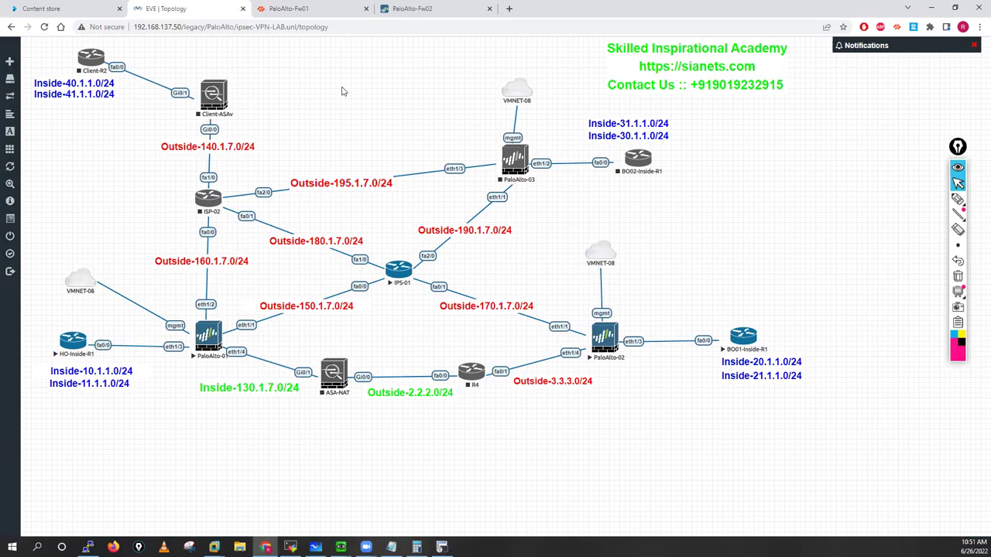
click(957, 203)
key(ctrl+shift+p)
drag(195, 341, 197, 344)
mouse_move(381, 295)
mouse_down()
mouse_move(383, 285)
mouse_move(415, 283)
mouse_up()
mouse_move(577, 327)
mouse_down()
mouse_move(611, 337)
mouse_move(573, 324)
mouse_up()
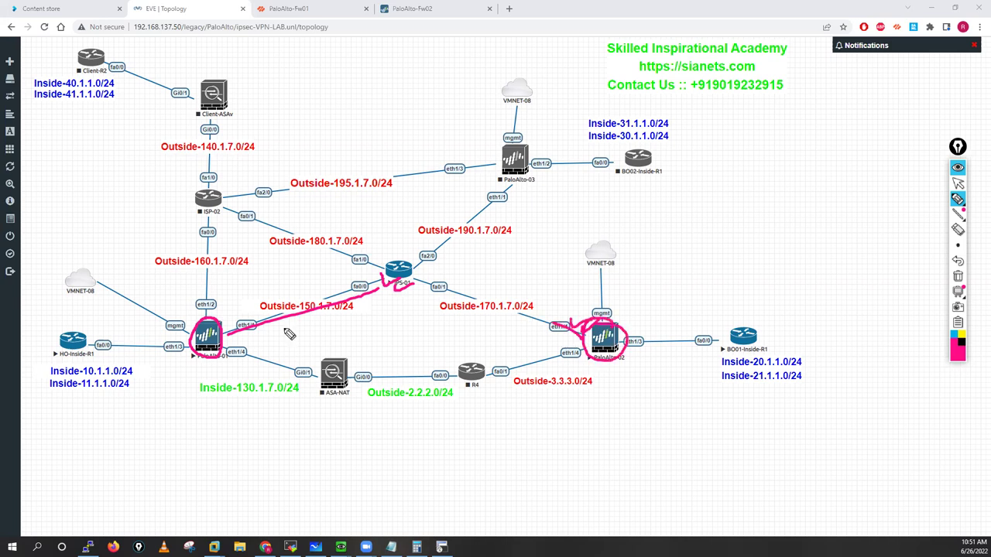
drag(245, 341, 246, 341)
mouse_move(72, 329)
mouse_down()
mouse_move(46, 340)
mouse_move(71, 325)
mouse_up()
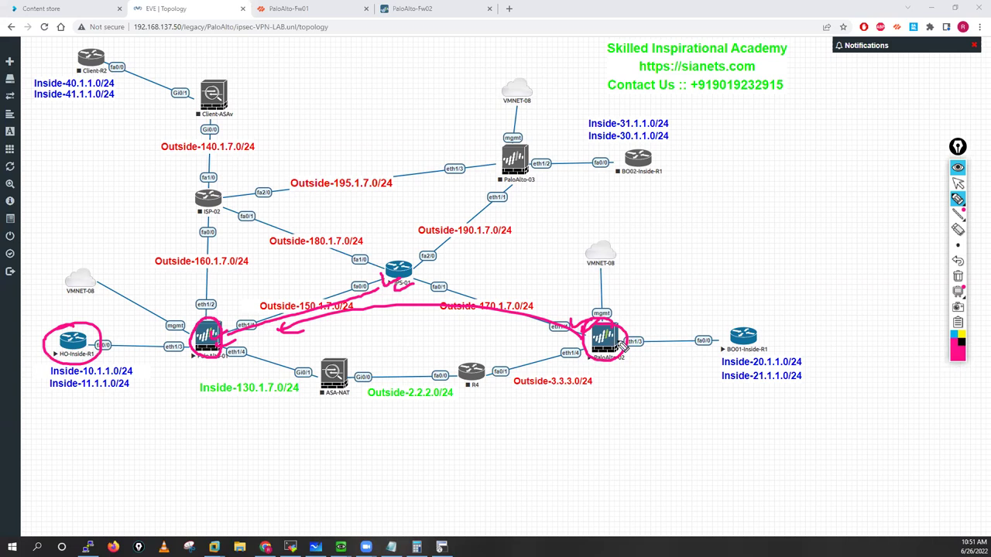
drag(749, 324, 795, 332)
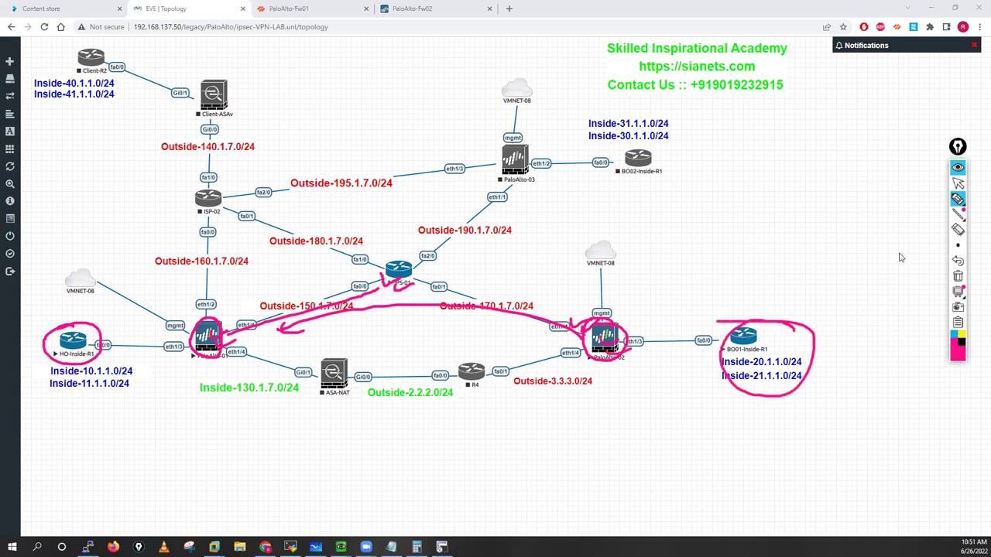
click(958, 186)
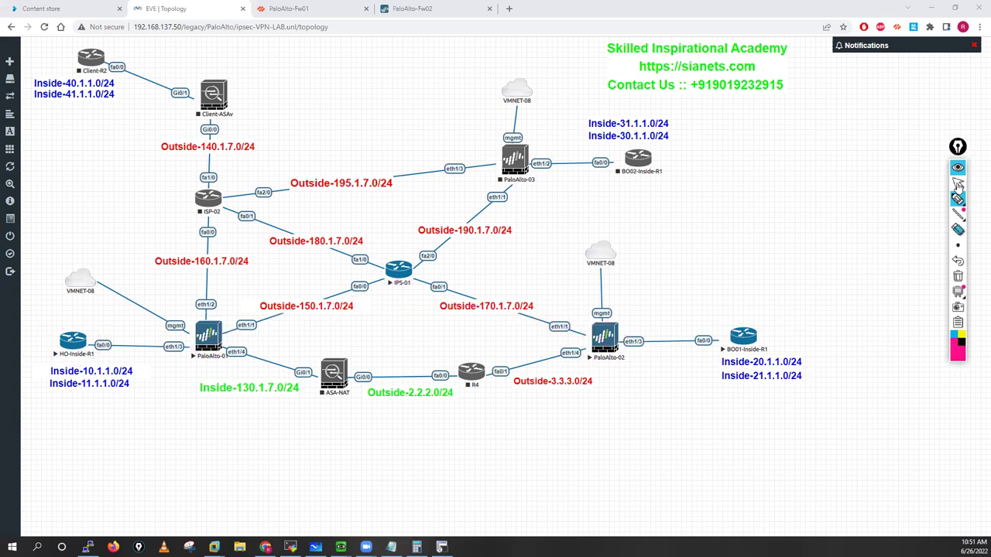
click(958, 184)
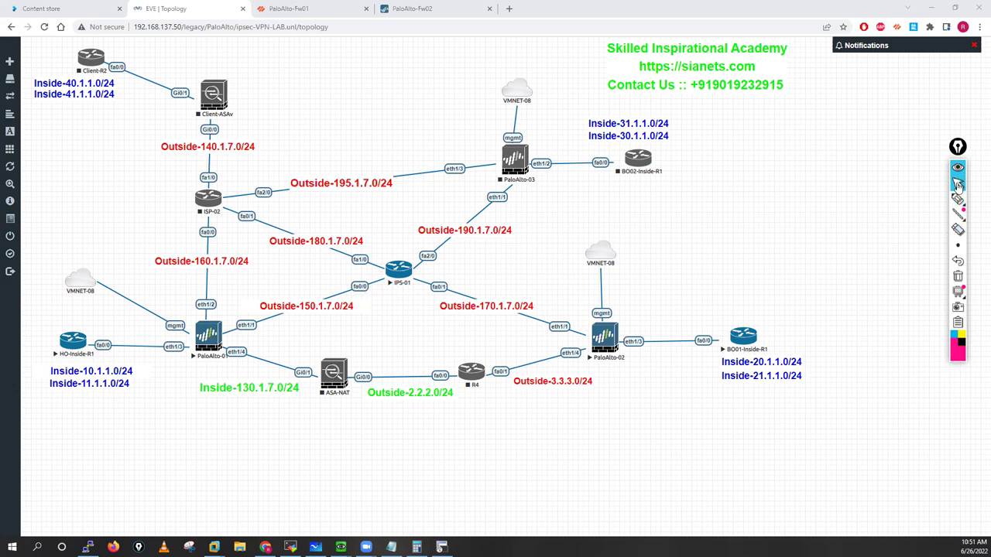
Step: On Fw01, start IKE Crypto profile Phase-01 with DH groups group2 and group5
mouse_move(959, 199)
click(316, 8)
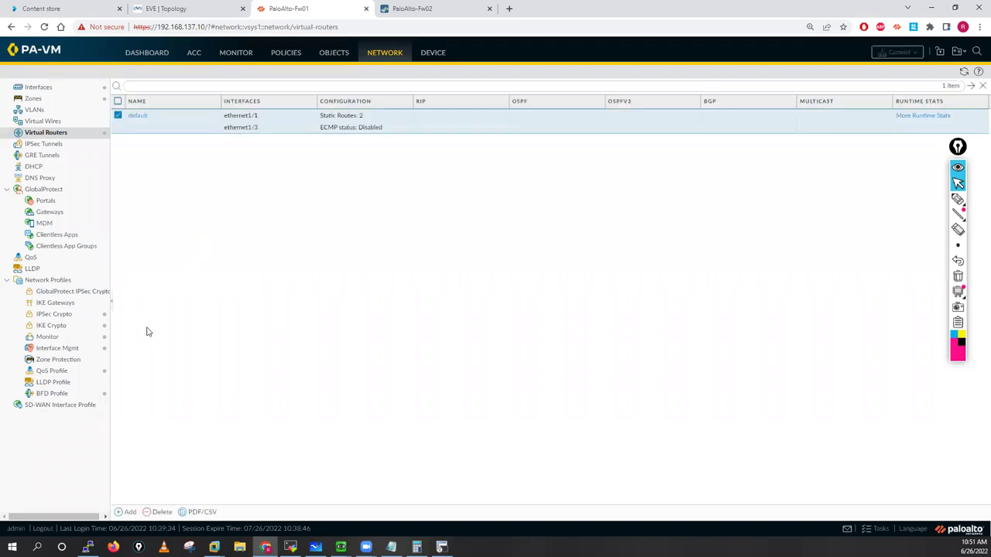
click(43, 327)
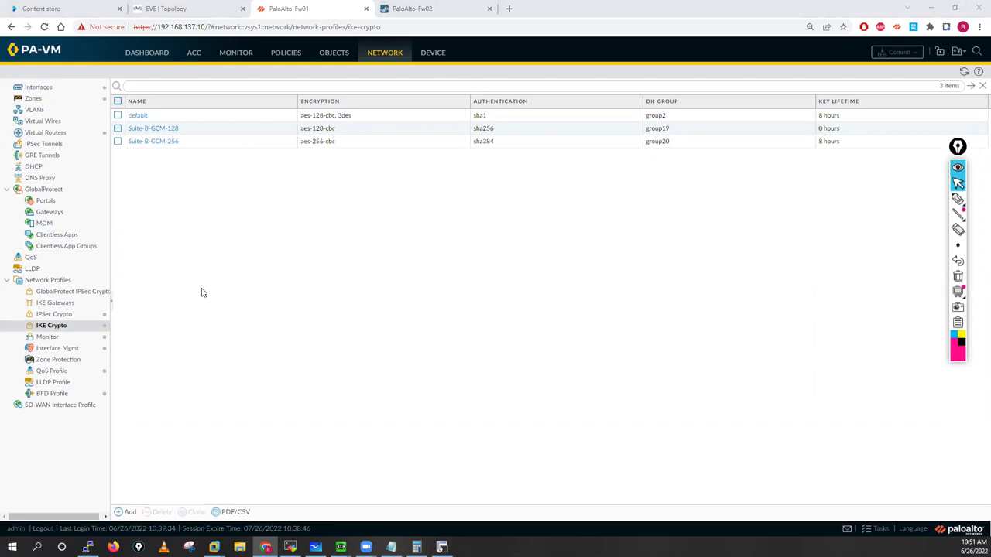
click(257, 456)
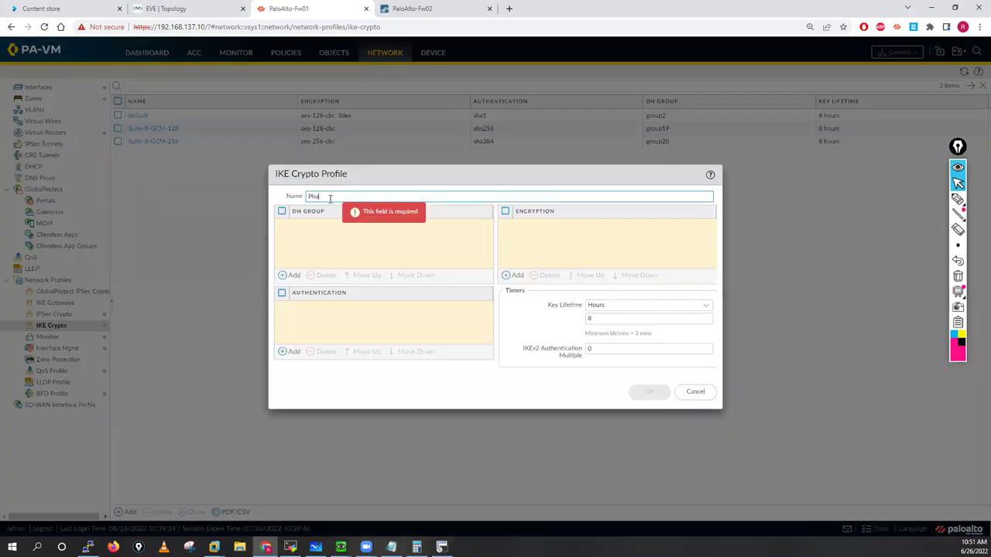
text(01)
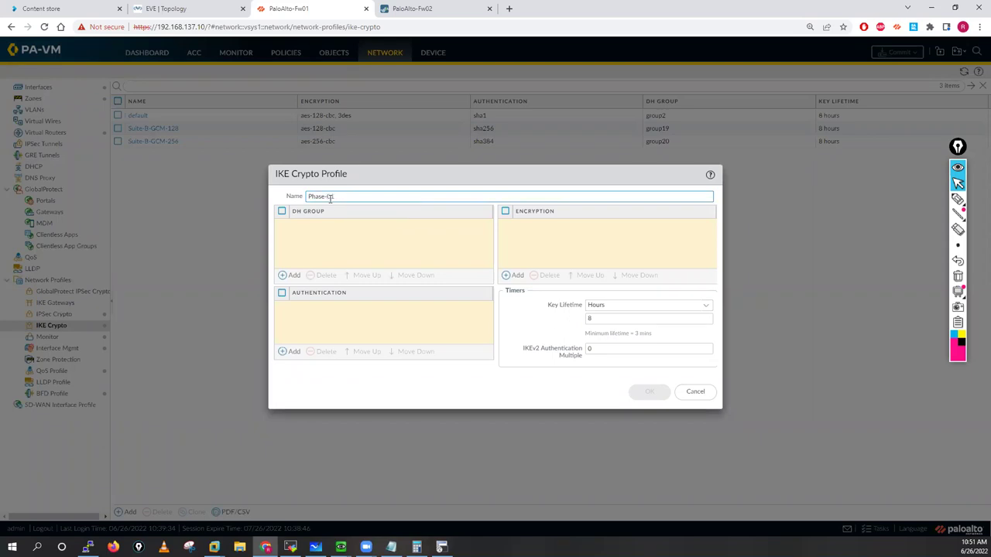
click(289, 277)
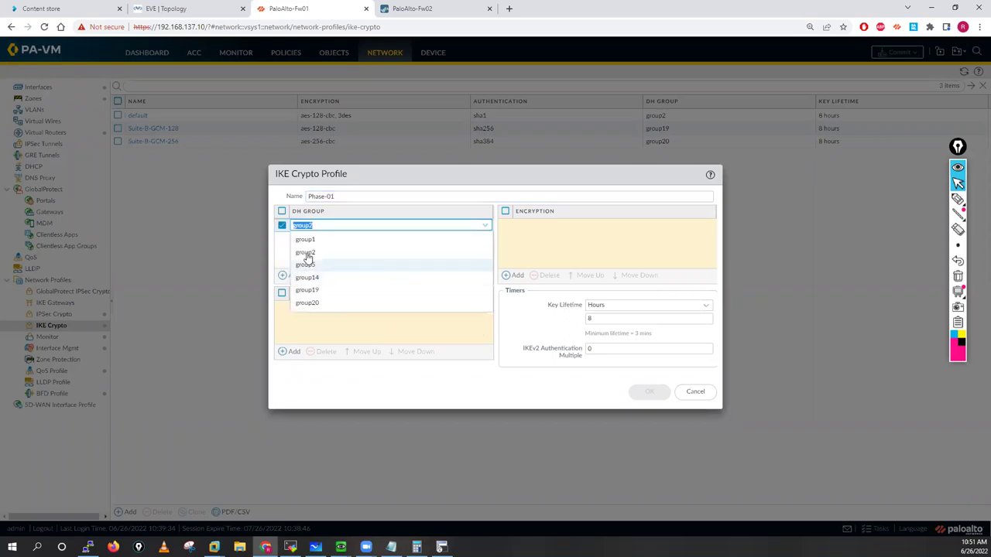
click(305, 252)
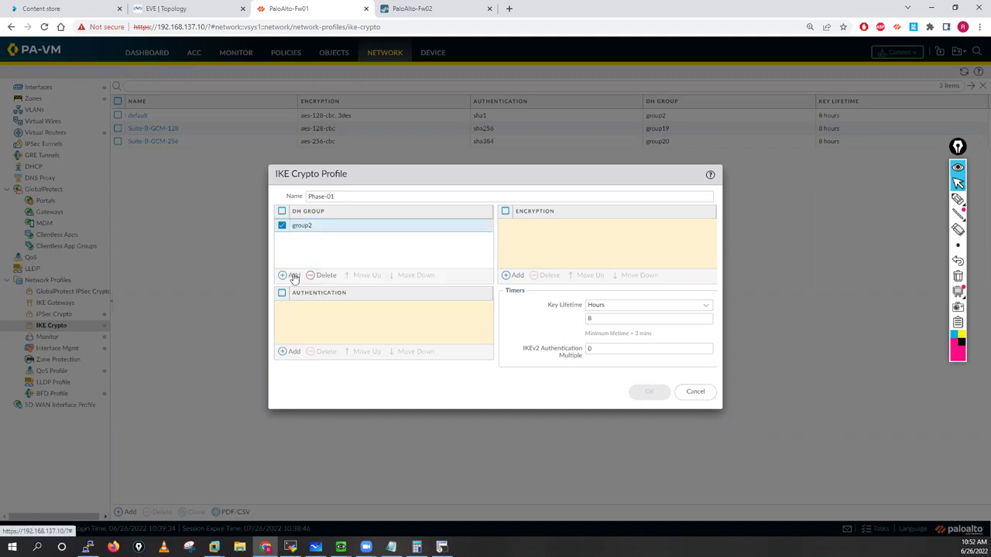
click(293, 276)
click(305, 278)
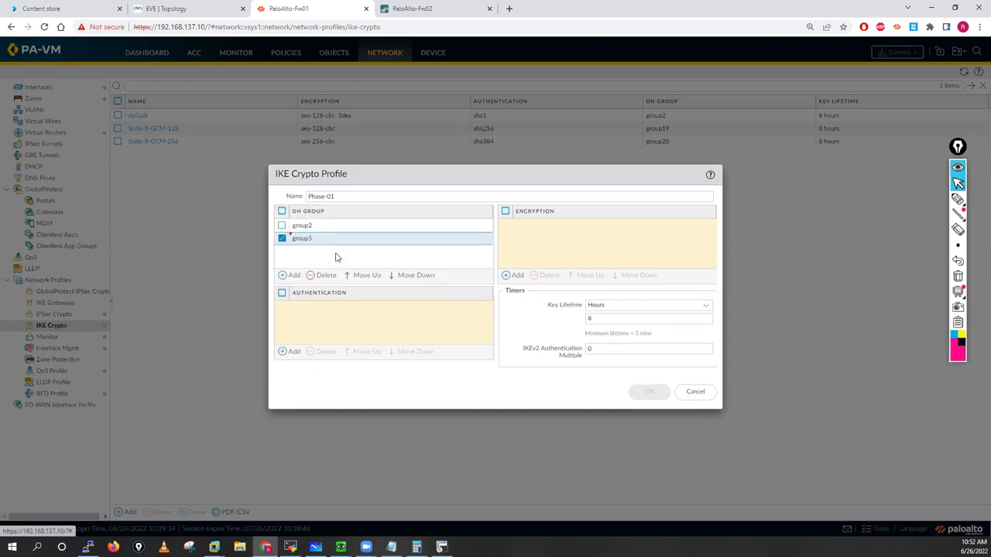
click(333, 247)
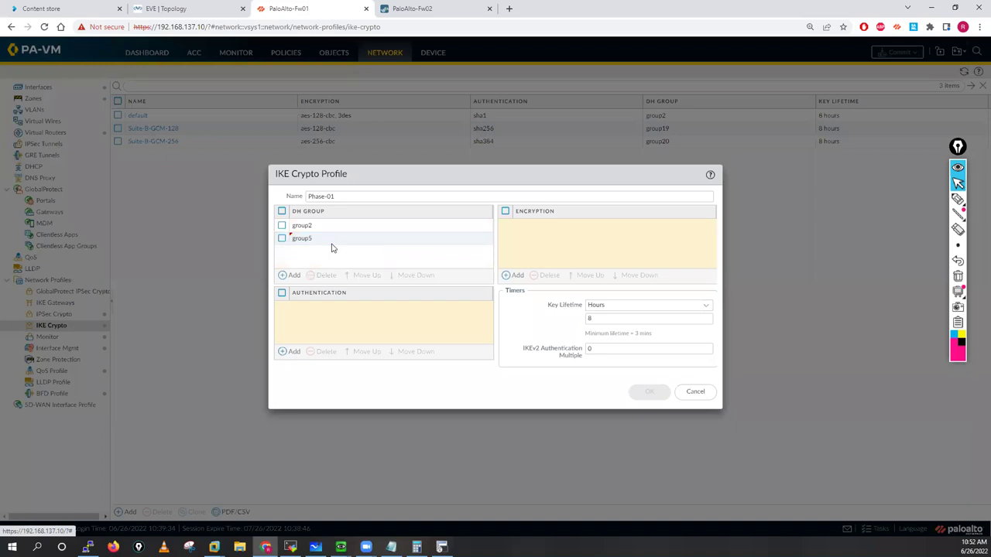
Step: Add authentication hashes sha256 and sha1, removing the duplicate sha1 row
click(291, 355)
click(305, 349)
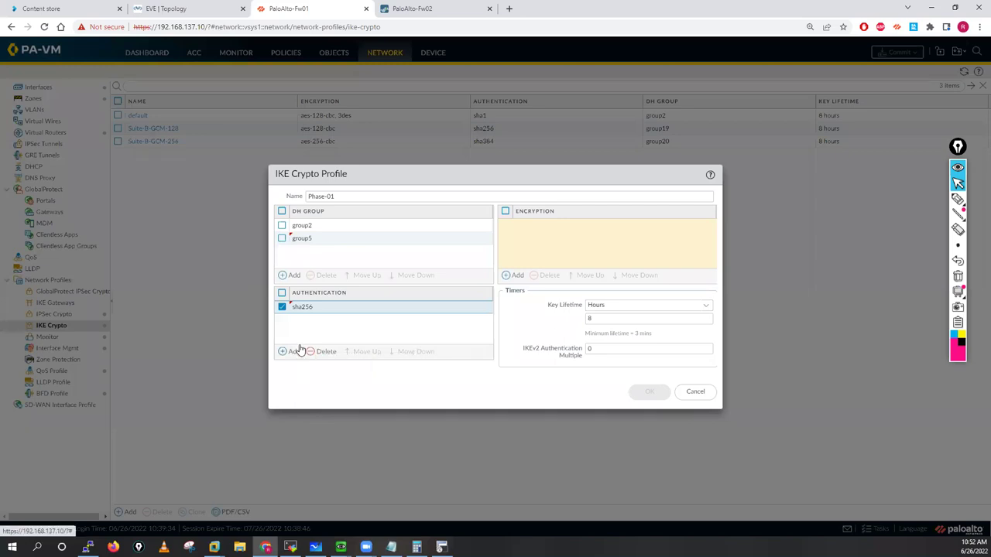
click(298, 351)
click(298, 334)
click(295, 354)
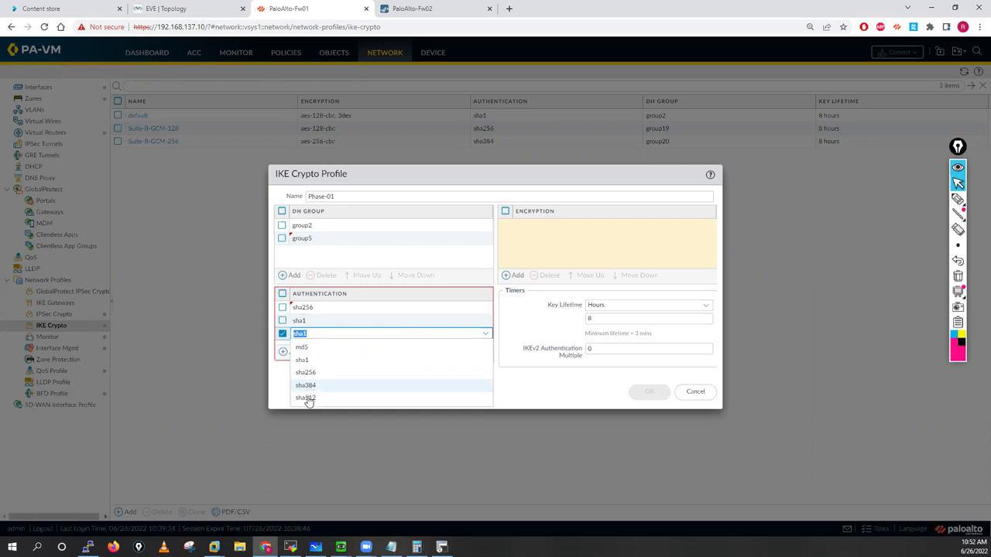
click(292, 410)
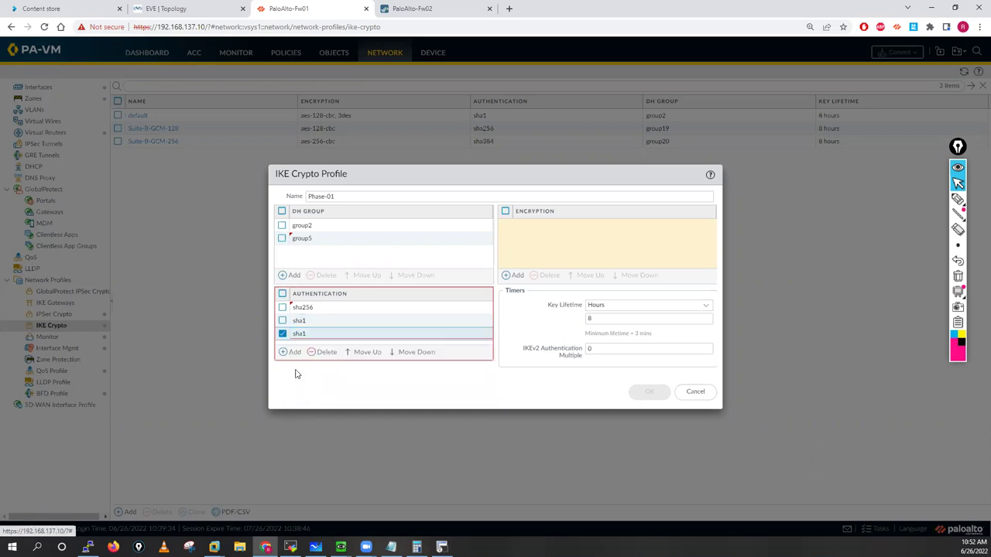
click(315, 353)
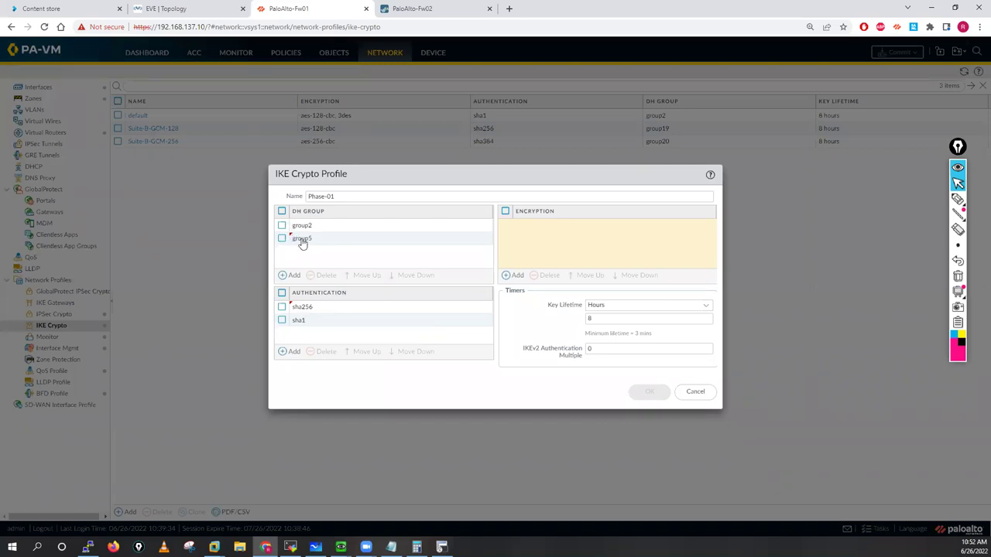
Step: Add 3des and aes-128-cbc encryption to the Phase-01 profile
click(513, 276)
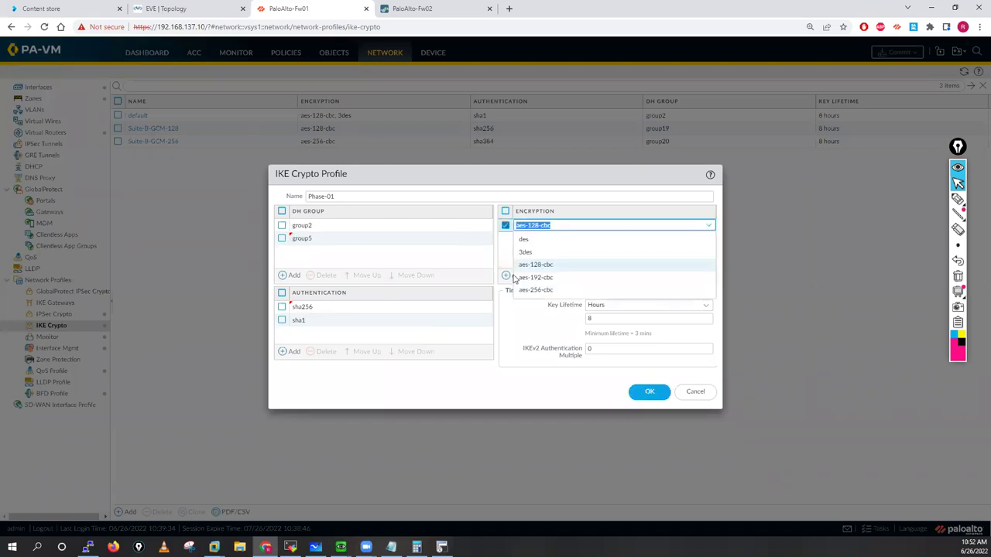
click(527, 251)
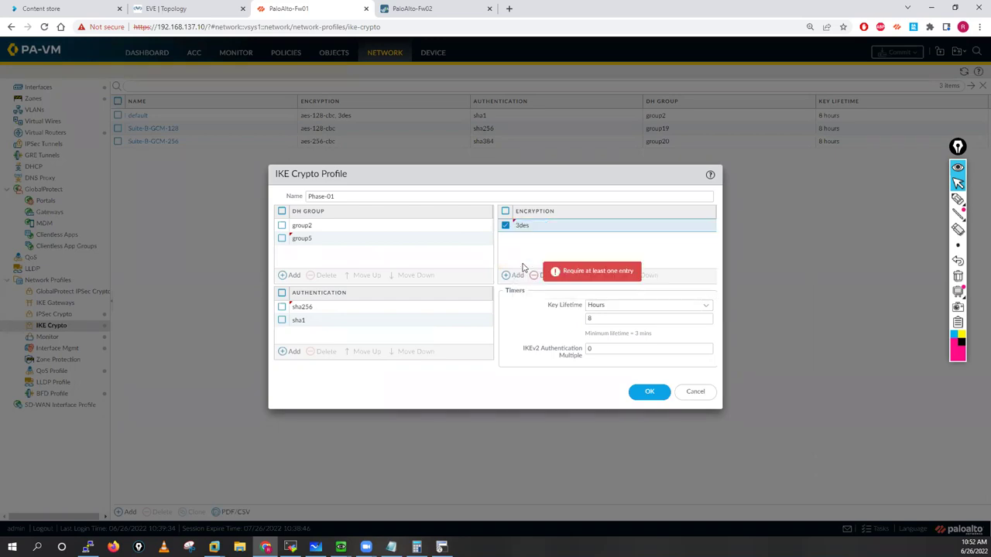
click(517, 276)
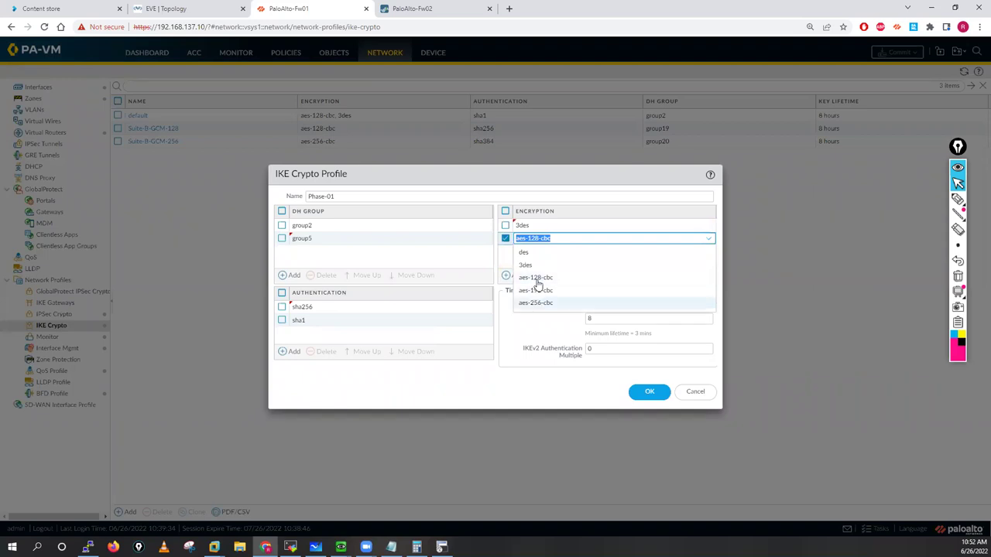
click(535, 278)
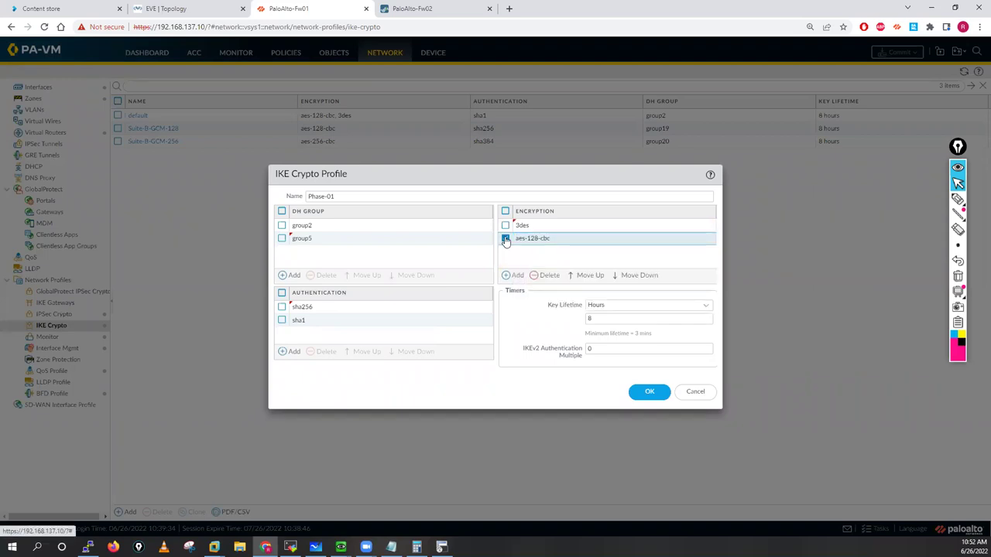
Step: Try a 28800-second key lifetime, then set the lifetime back to 8 hours
drag(545, 307, 595, 319)
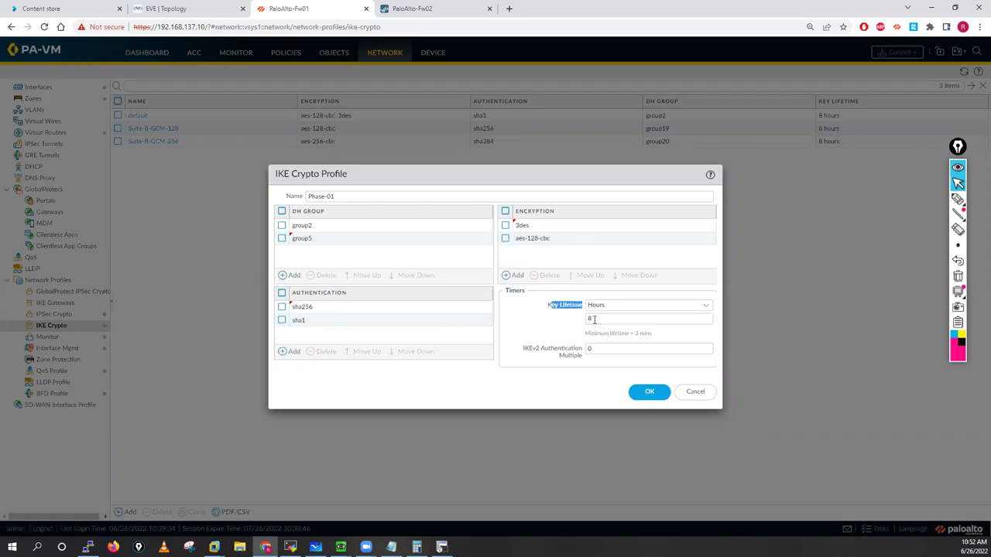
click(713, 310)
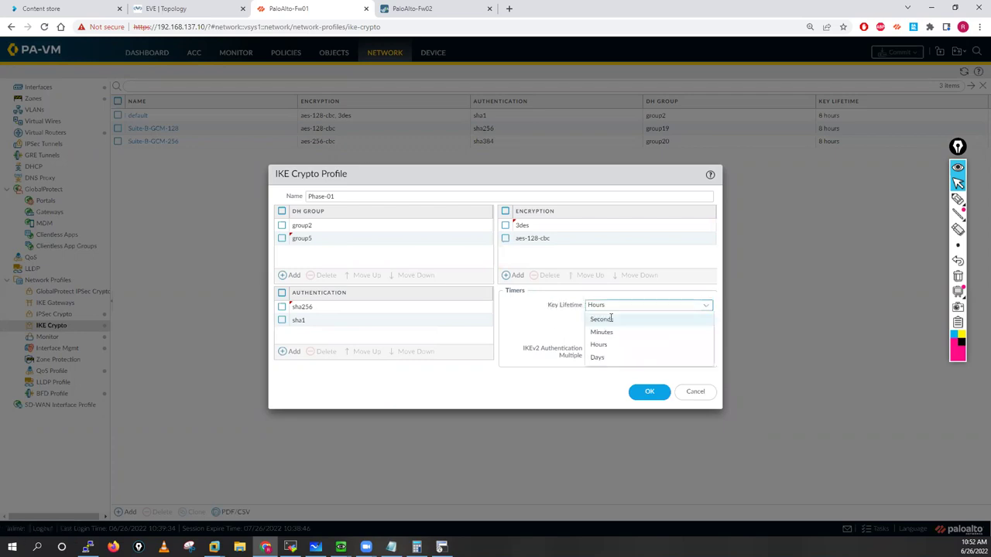
click(602, 320)
text(2880)
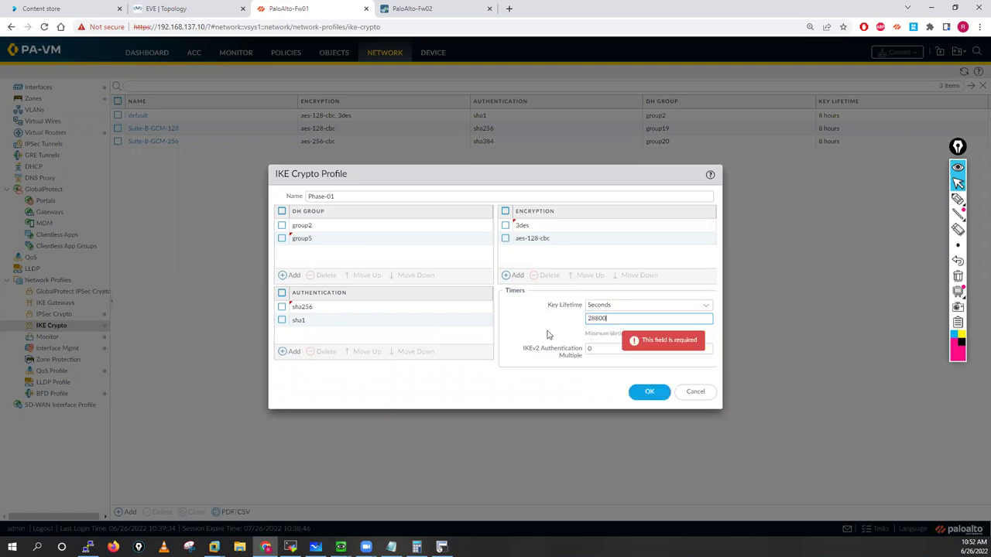
text(0)
click(604, 334)
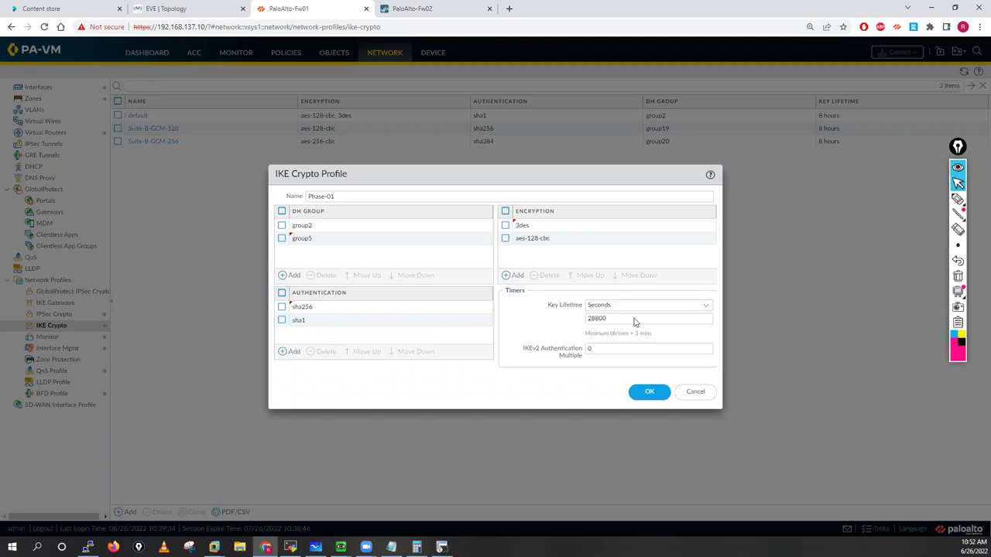
click(619, 306)
click(607, 346)
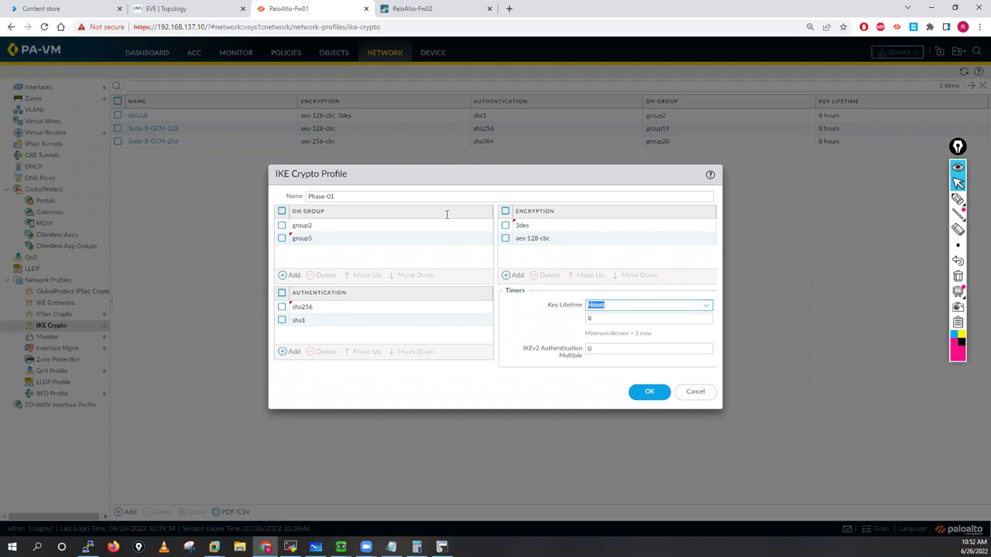
Step: Save Fw01's Phase-01 profile and start an IKE crypto profile named Phase-01 on Fw02
click(649, 392)
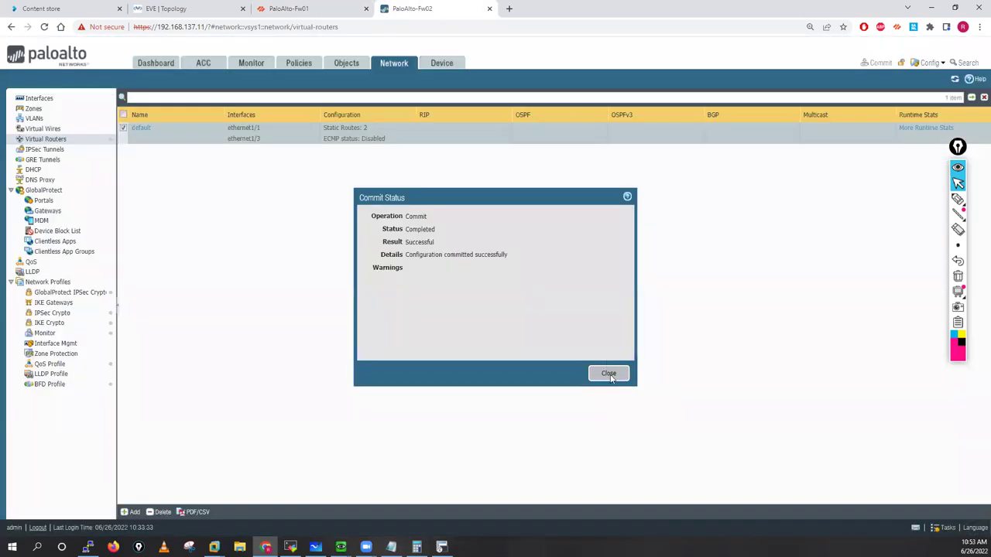
key(Escape)
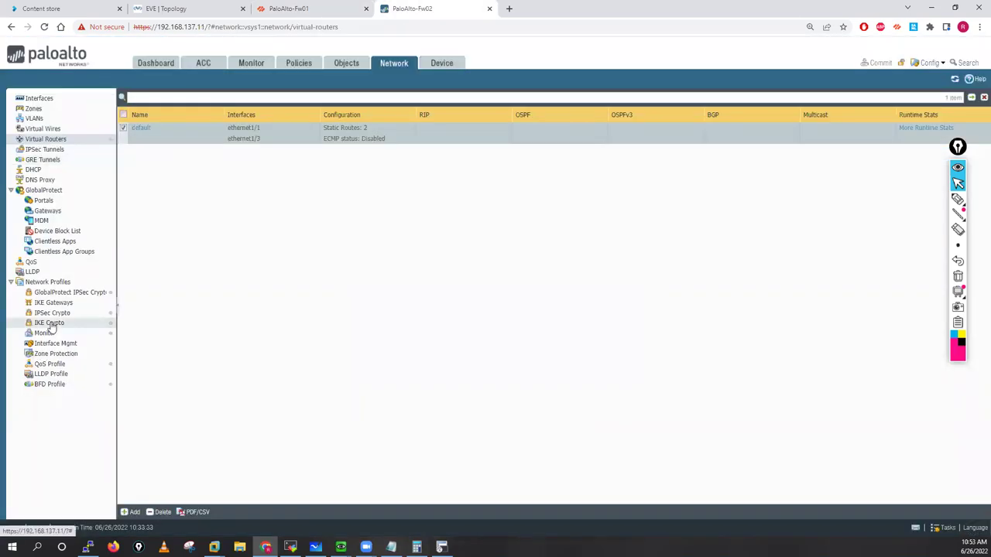
click(51, 325)
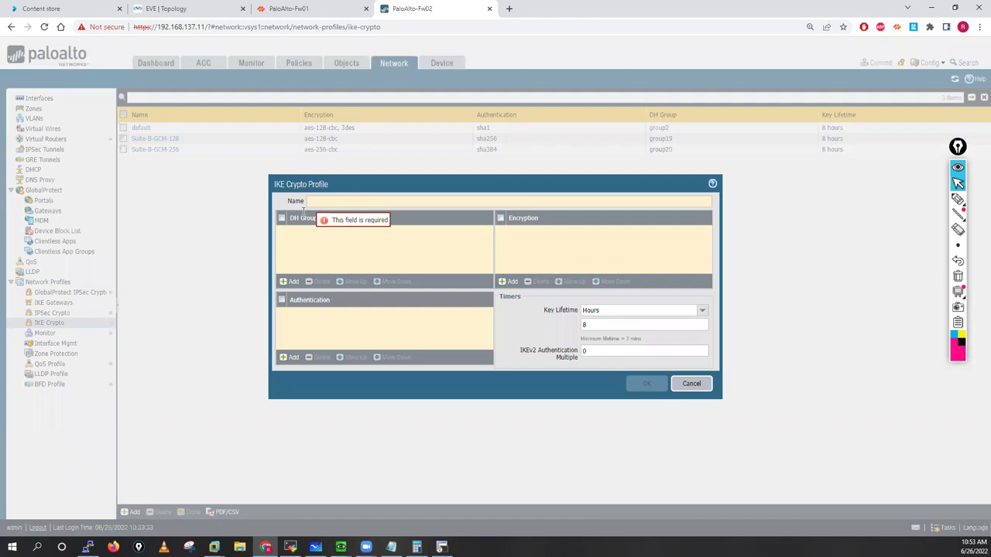
click(314, 201)
text(Phase-01)
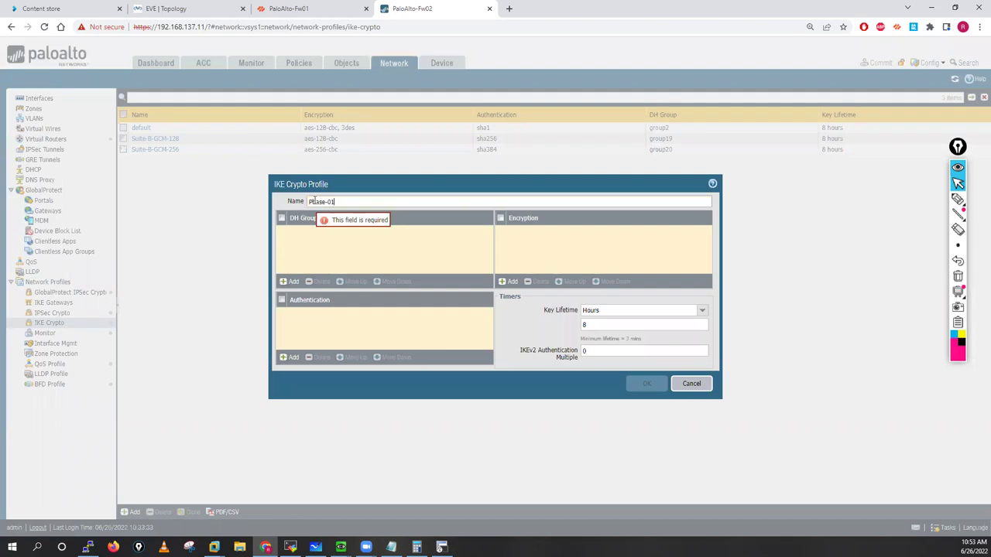
Step: Give Fw02's profile DH groups group2 and group5 and hashes sha1 and sha256
click(288, 282)
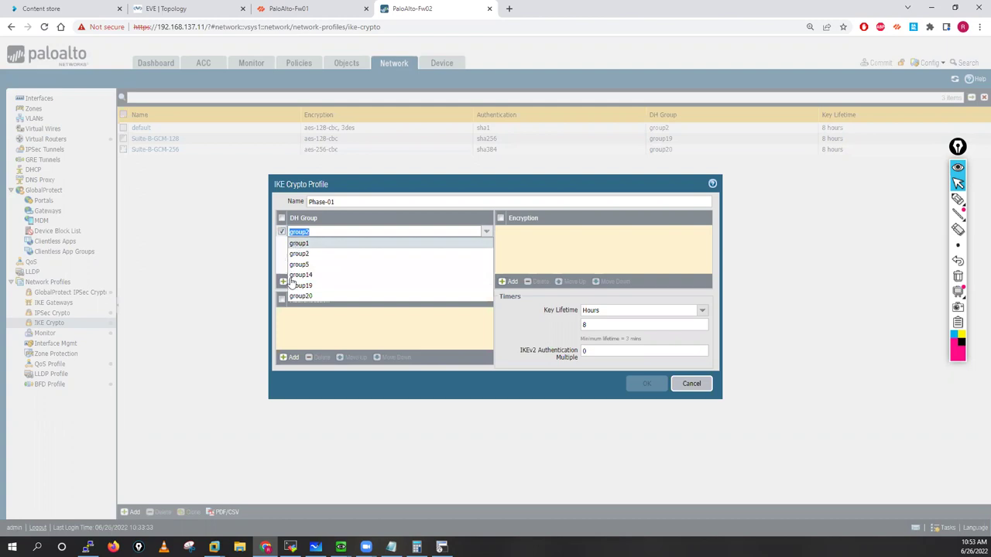
click(288, 282)
click(291, 282)
click(343, 258)
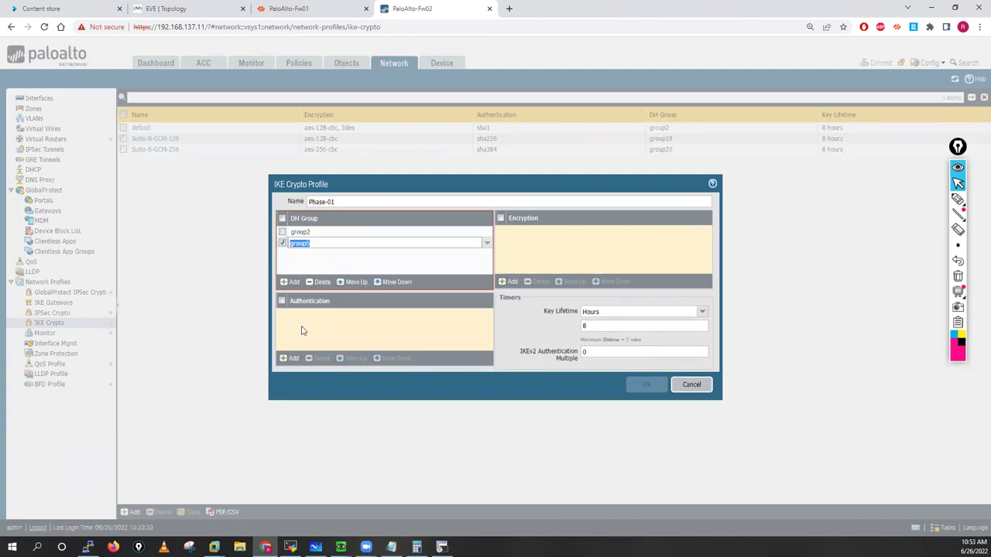
click(292, 357)
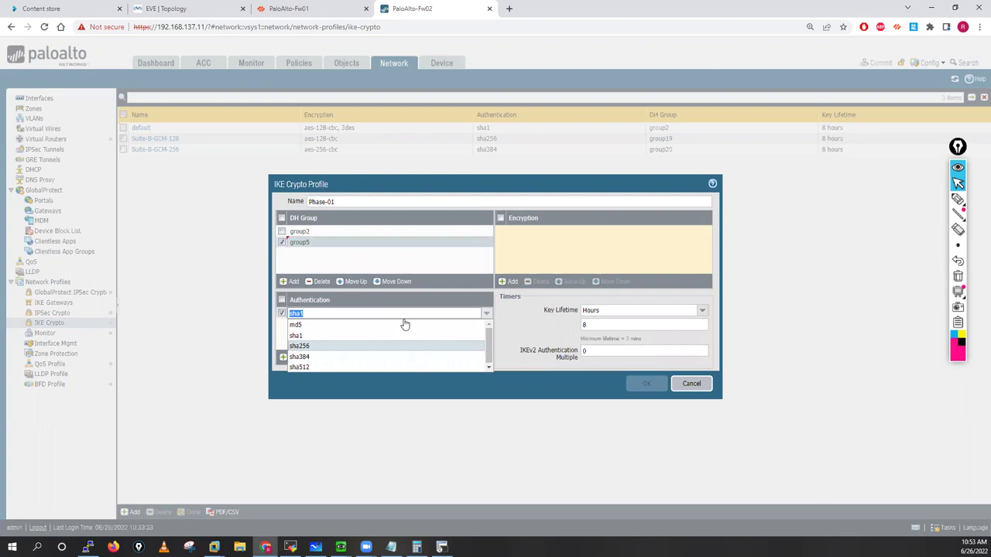
click(288, 361)
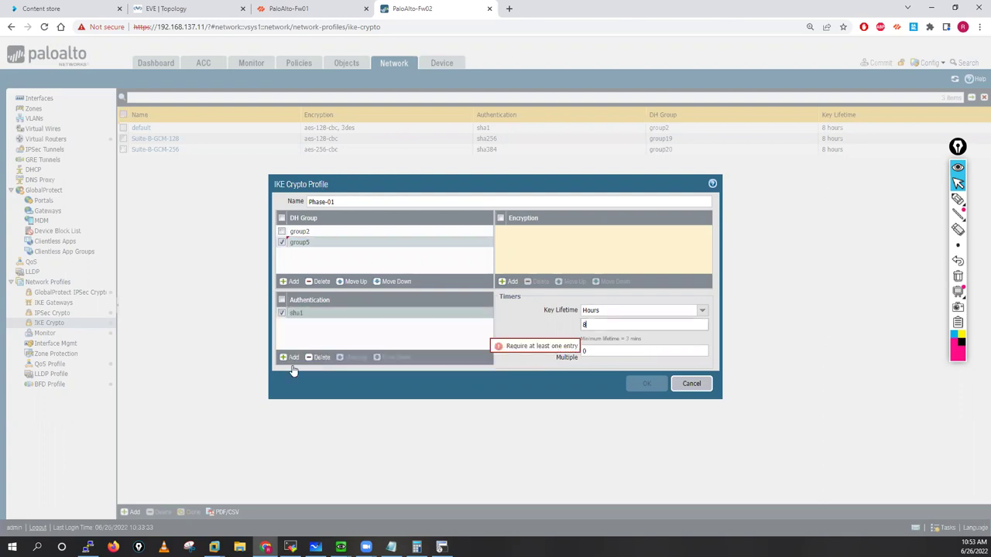
click(293, 364)
click(297, 361)
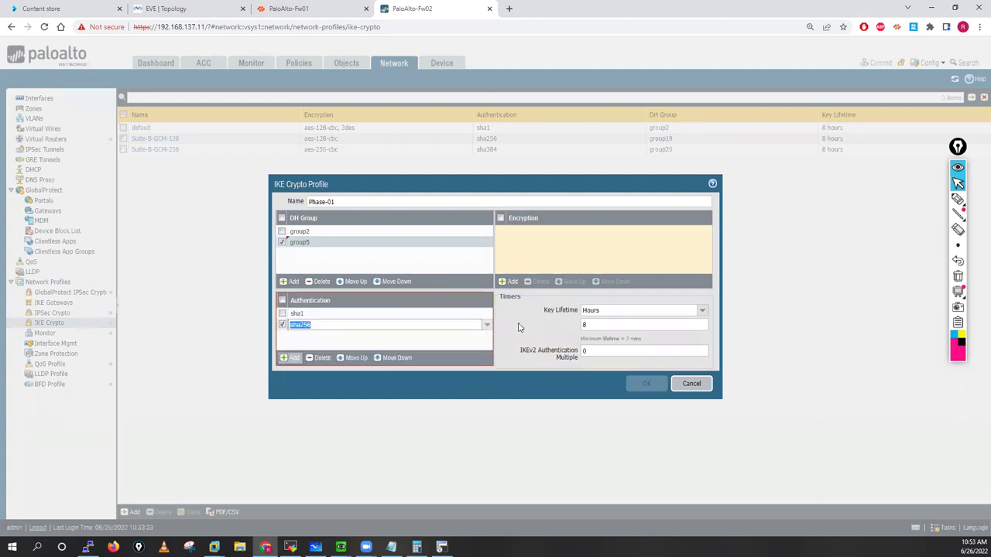
Step: Add aes-128-cbc and 3des encryption, compare with Fw01's profile, and save it
click(512, 281)
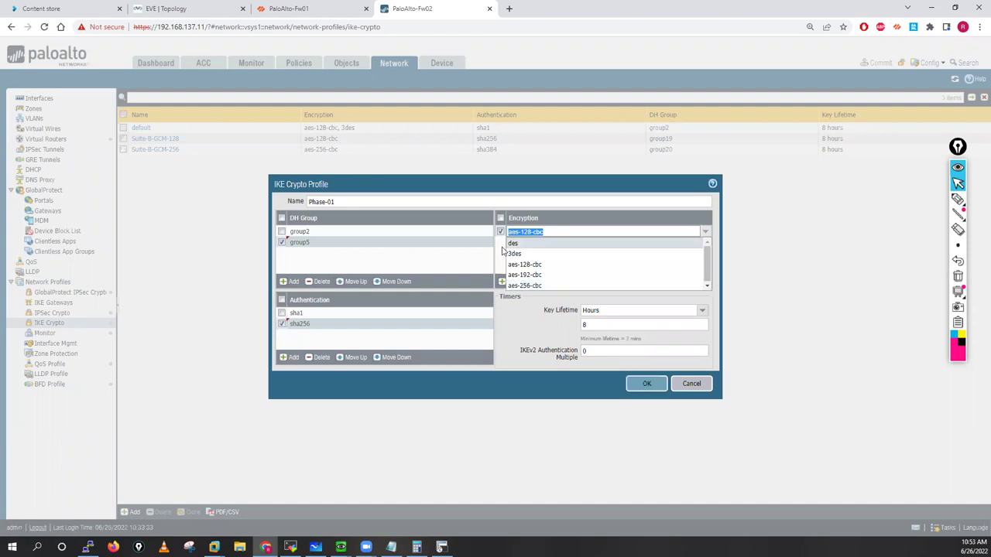
click(511, 283)
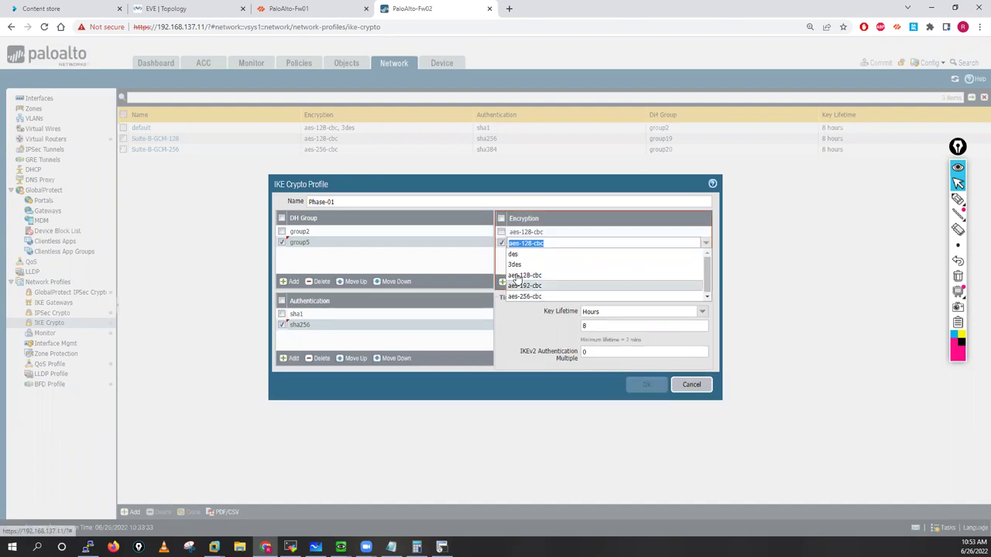
click(516, 265)
click(536, 331)
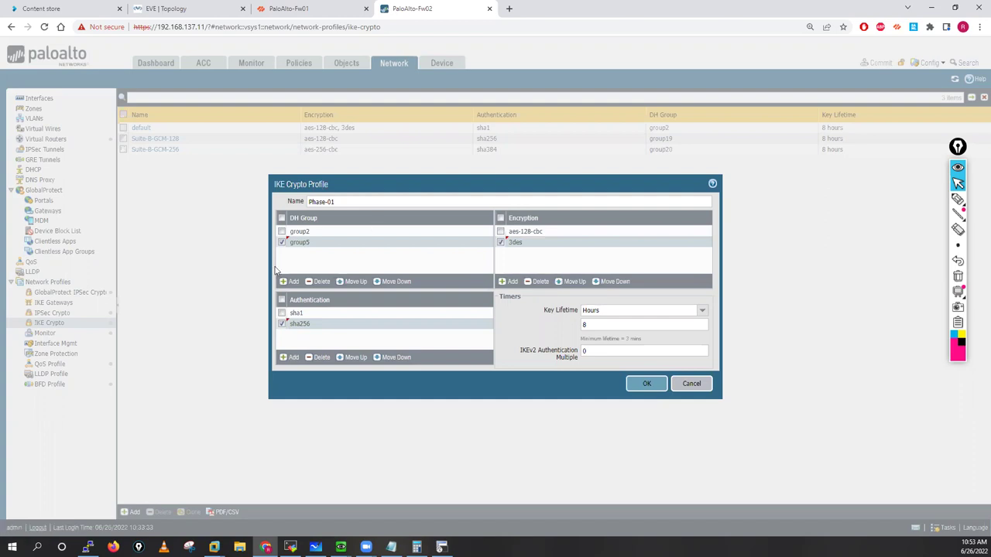
click(298, 15)
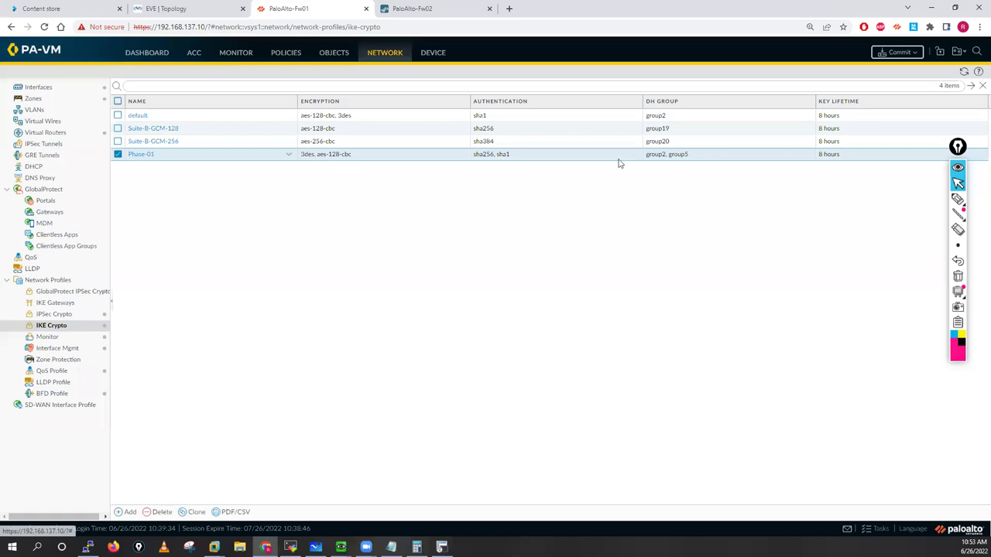
key(ctrl+Tab)
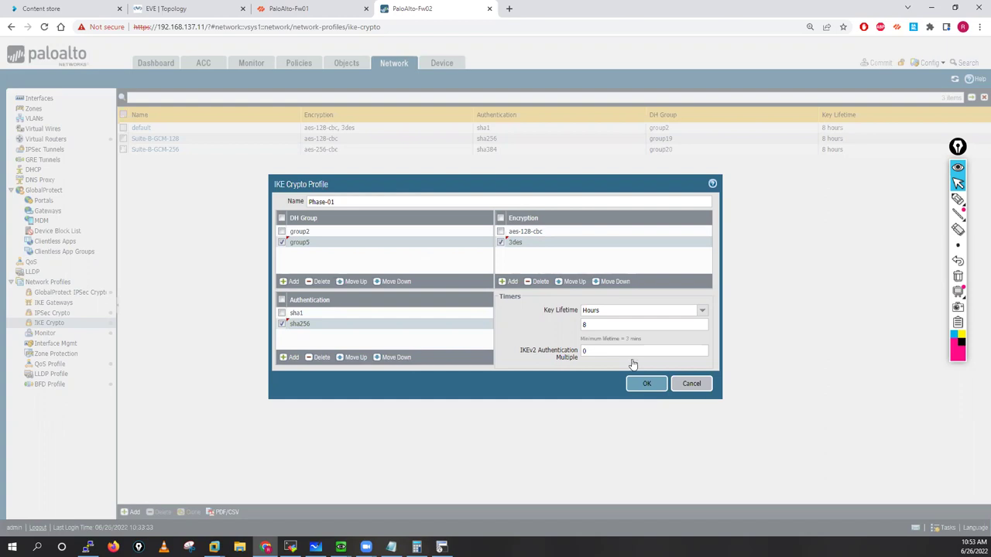
click(651, 389)
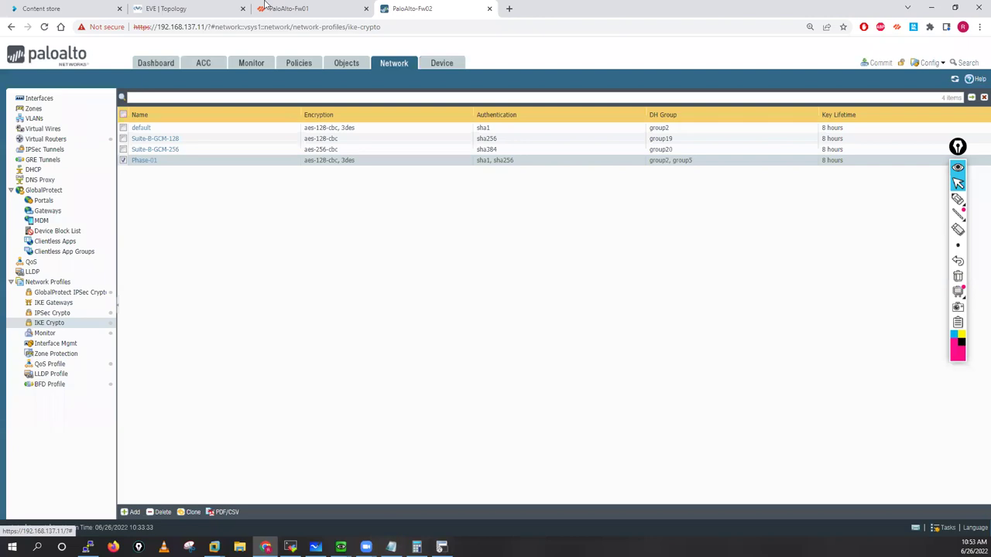
Step: On Fw01, start IPSec Crypto profile Phase-02 with 3des and aes-128-cbc encryption
key(ctrl+shift+Tab)
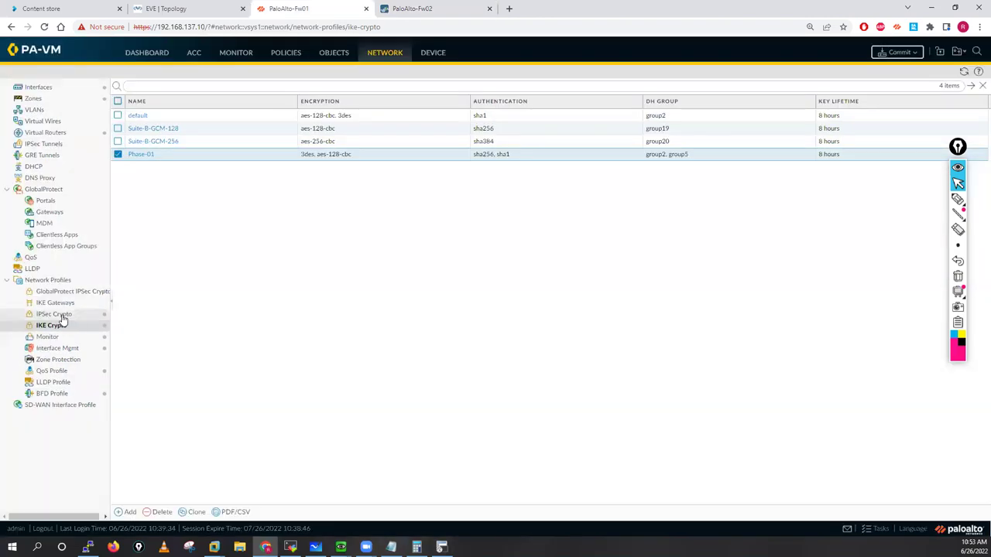
click(44, 317)
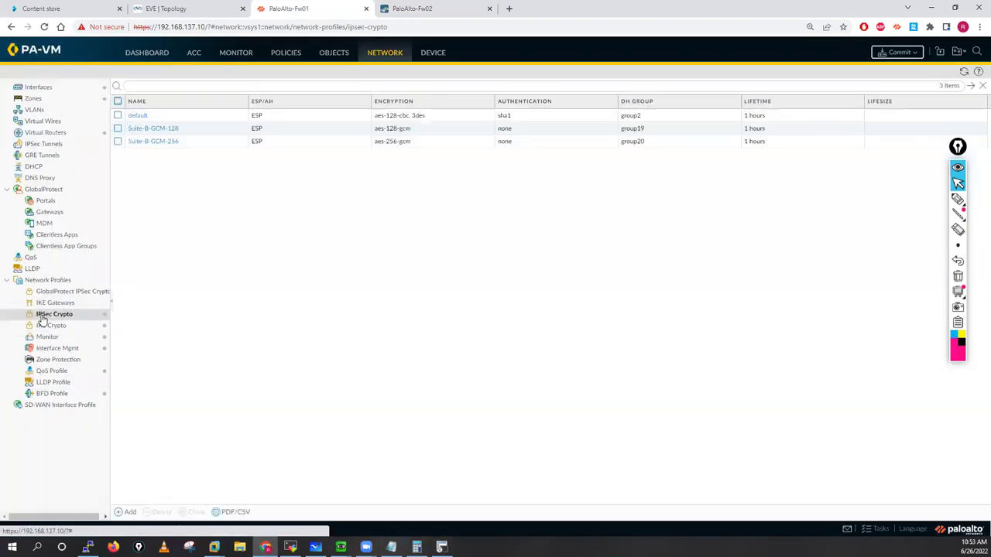
click(127, 516)
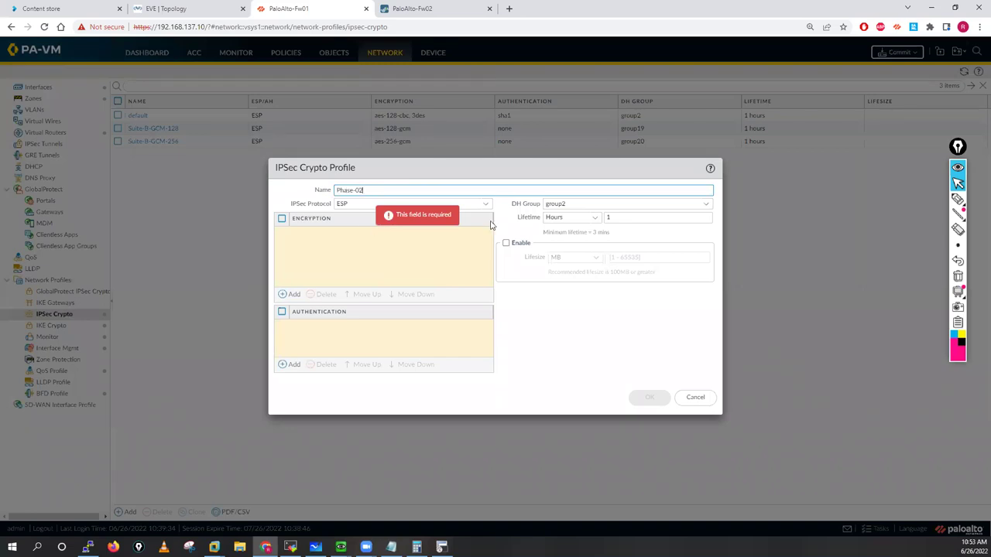
click(290, 294)
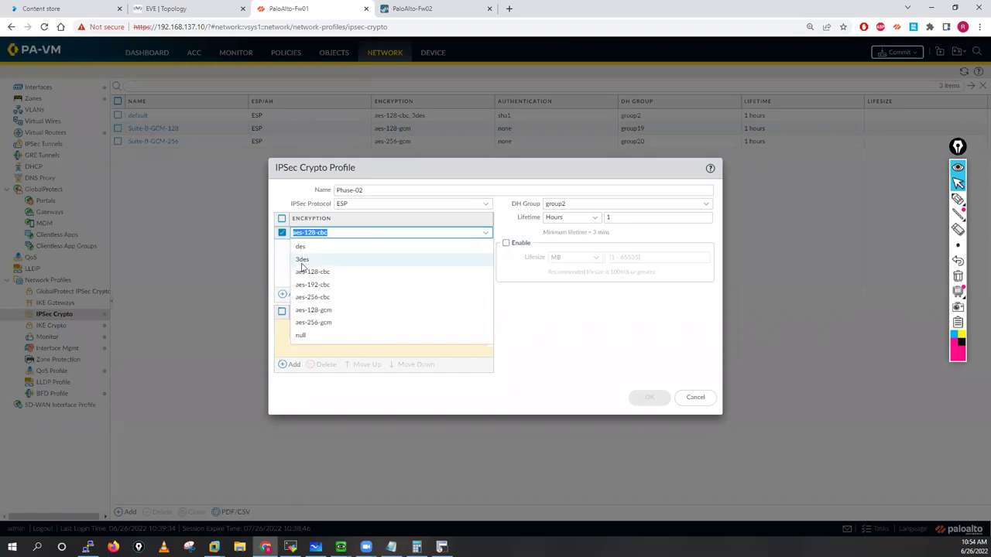
click(300, 261)
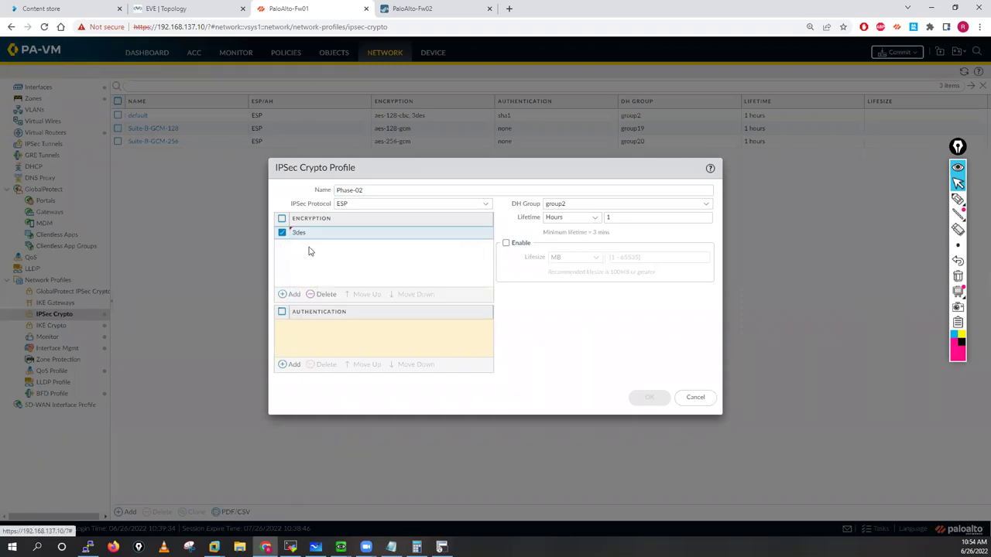
click(289, 294)
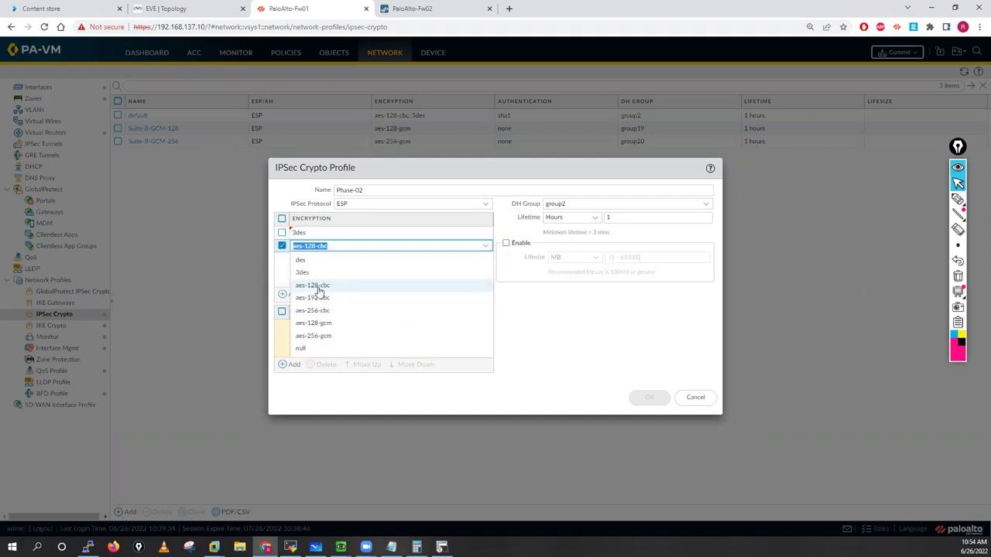
key(Return)
Step: Add sha1 and sha256 authentication and save the Phase-02 profile
click(291, 370)
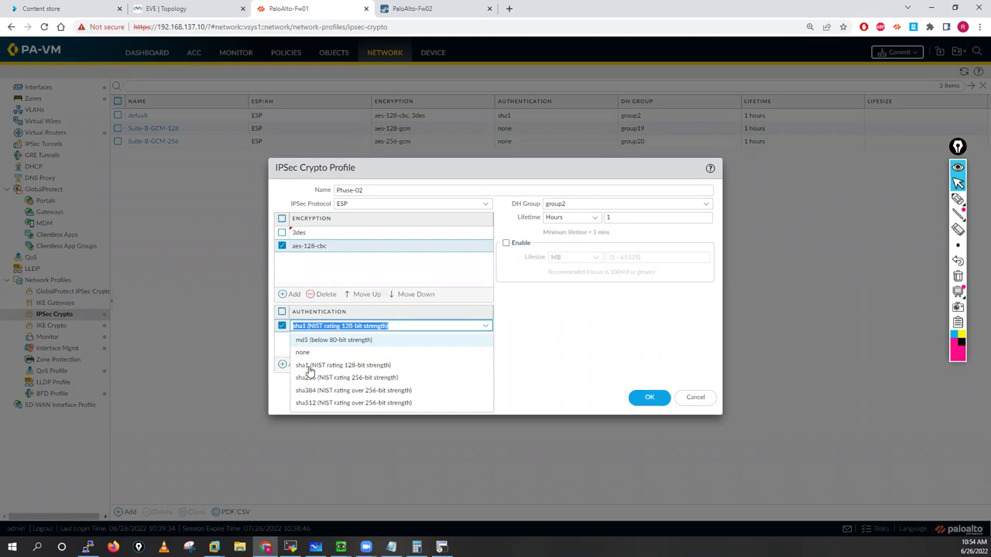
click(297, 366)
click(293, 369)
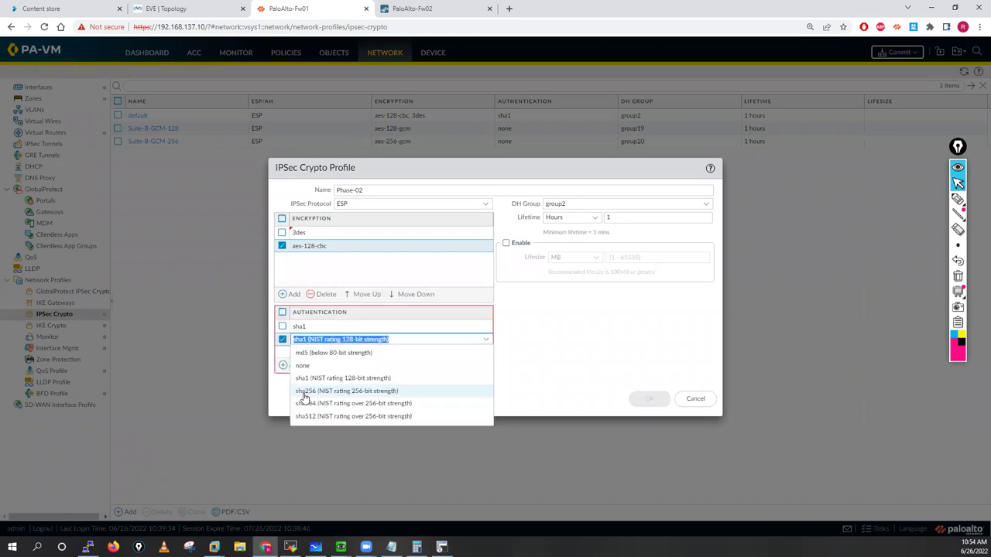
key(Return)
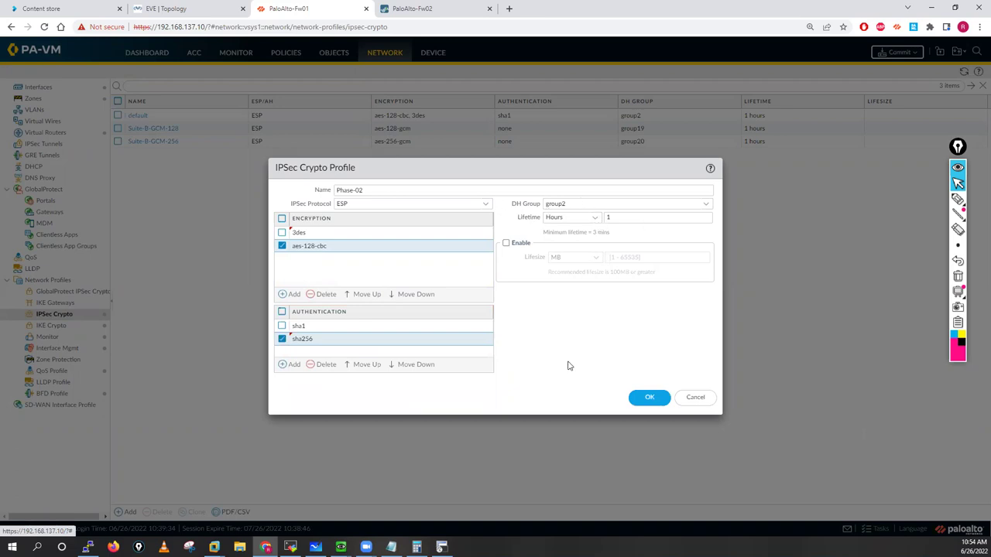
click(642, 403)
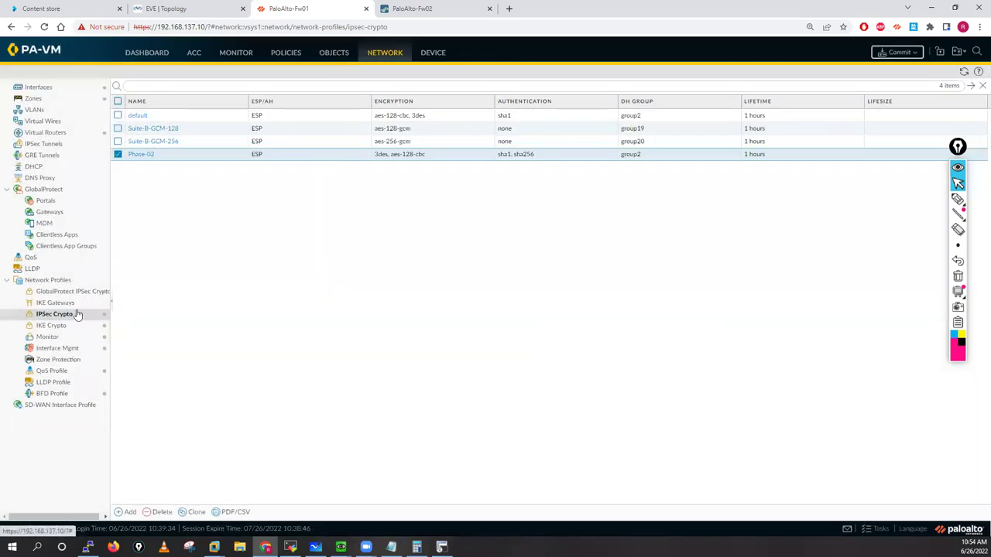
key(ctrl+Tab)
Step: On Fw02, create IPSec crypto profile Phase-02 with aes-128-cbc and 3des encryption
click(140, 509)
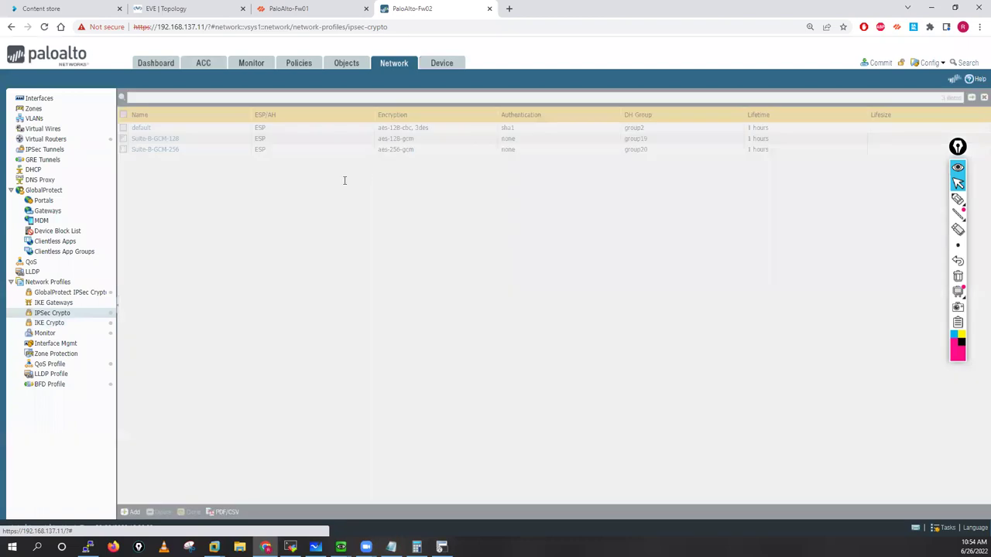
text(hase)
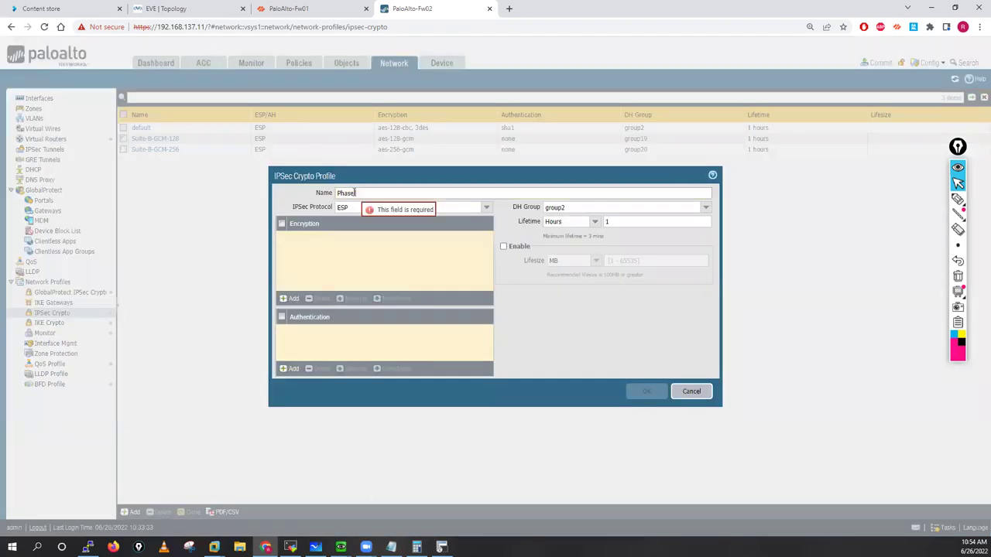
text(-02)
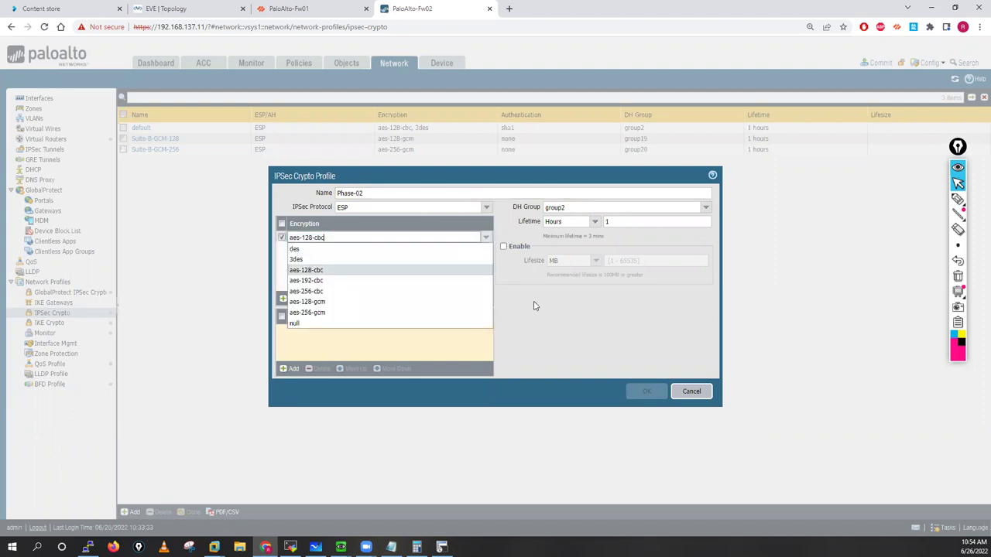
click(290, 300)
click(291, 301)
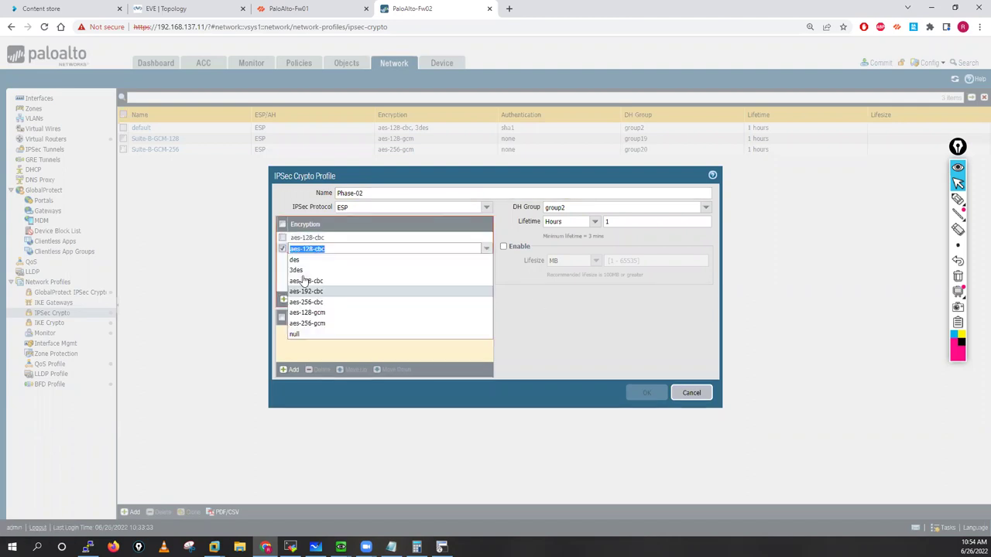
click(302, 278)
click(293, 370)
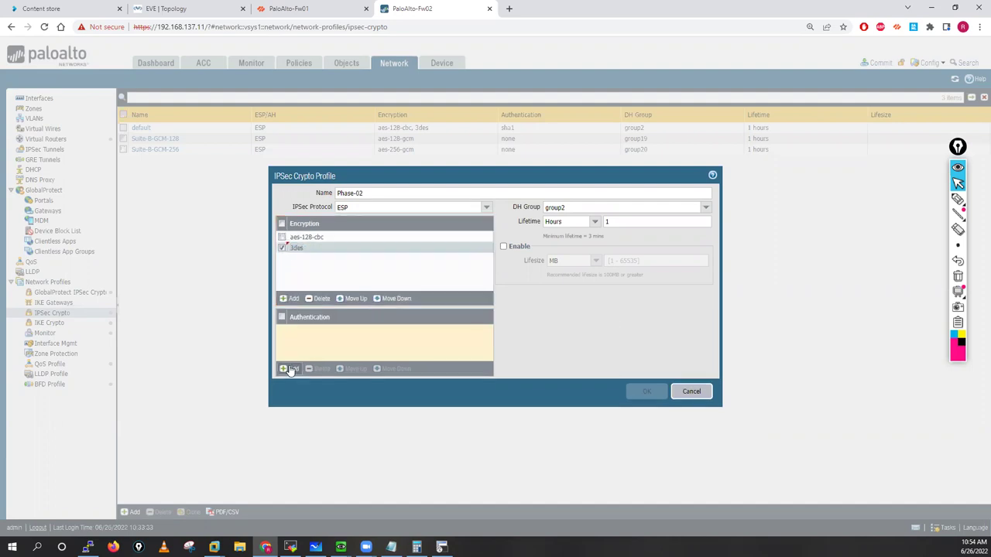
Step: Add sha1 and sha256 authentication, save Phase-02, and return to the Fw01 tab
click(295, 369)
click(296, 364)
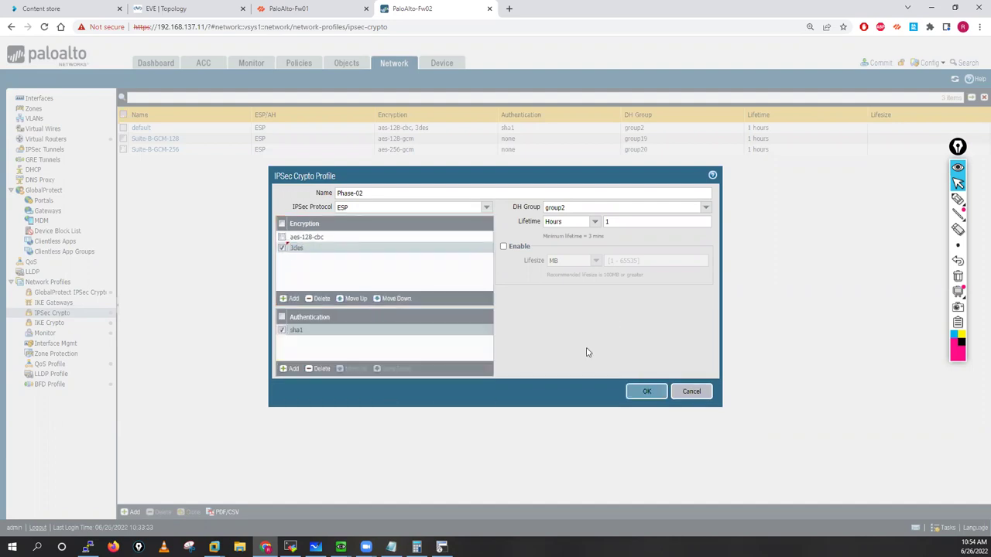
click(292, 370)
click(298, 389)
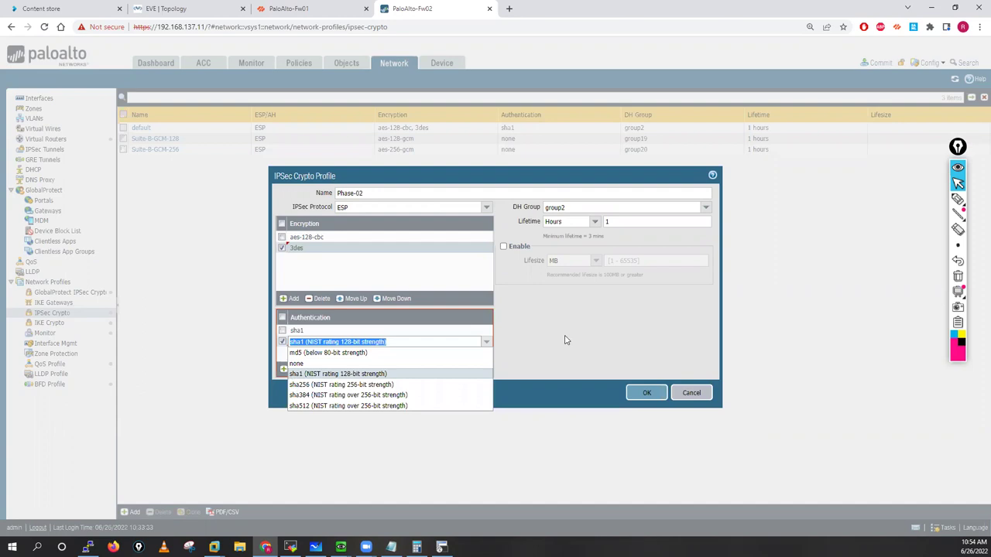
click(570, 334)
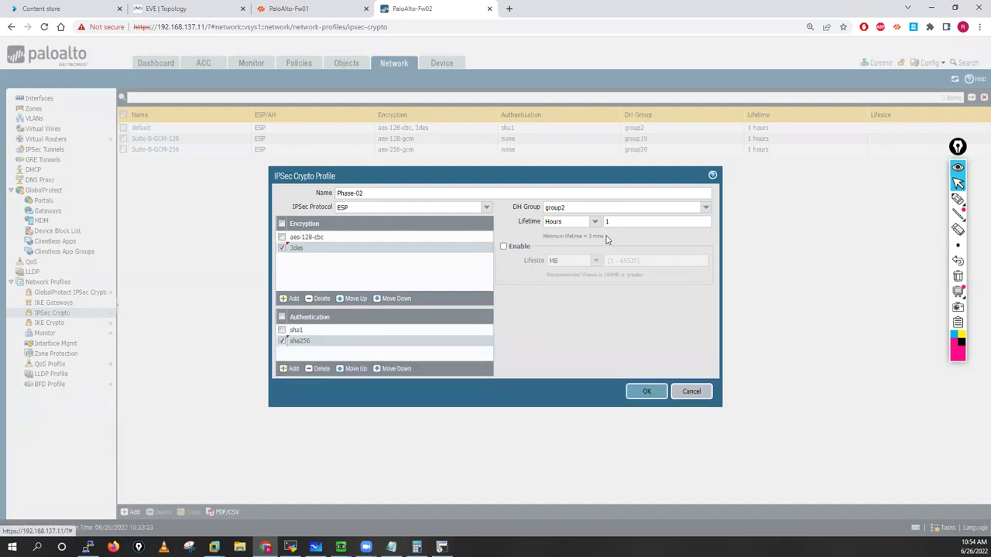
click(645, 392)
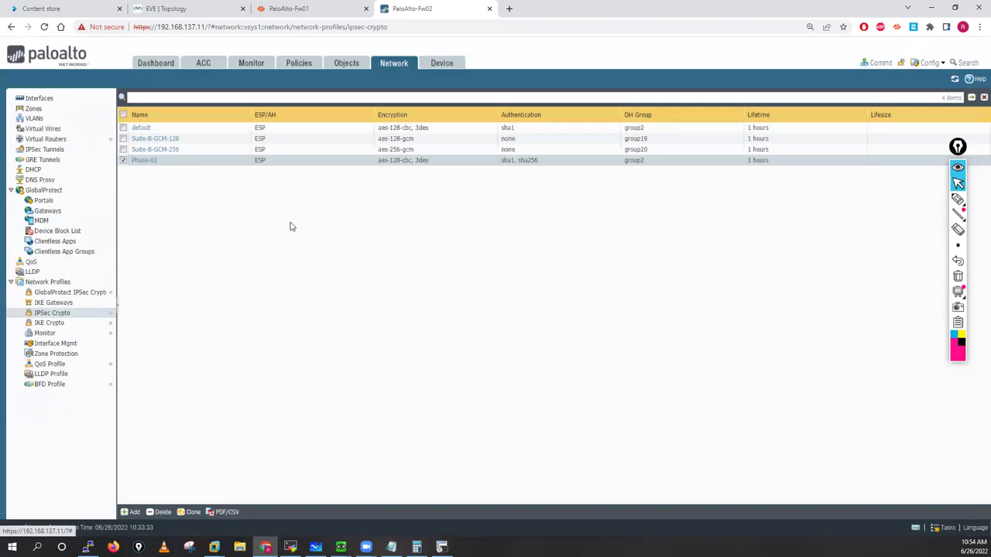
key(ctrl+shift+Tab)
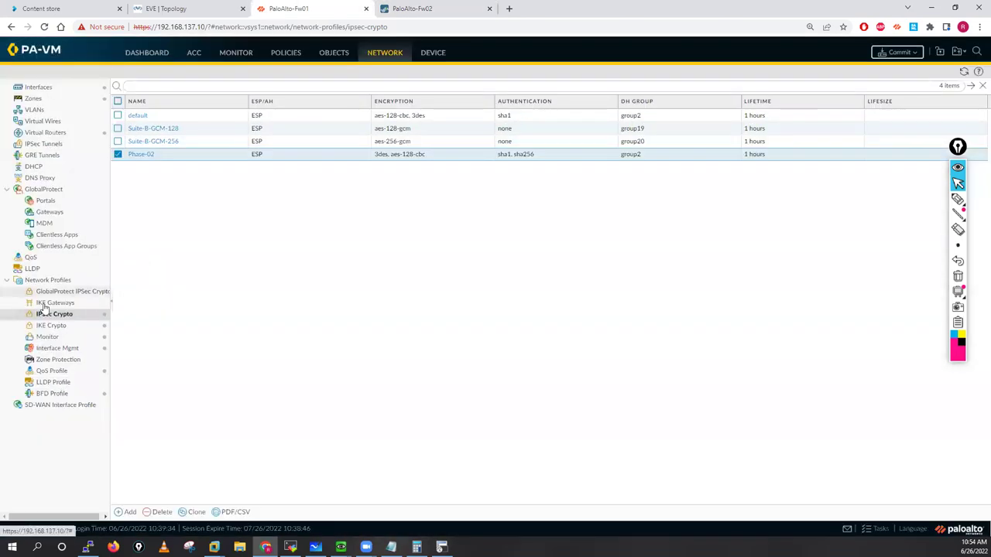
Step: Create IKEv1 gateway BO-01-IKE_GW on ethernet1/1, local 150.1.7.250/24, peer 170.1.7.250
click(46, 304)
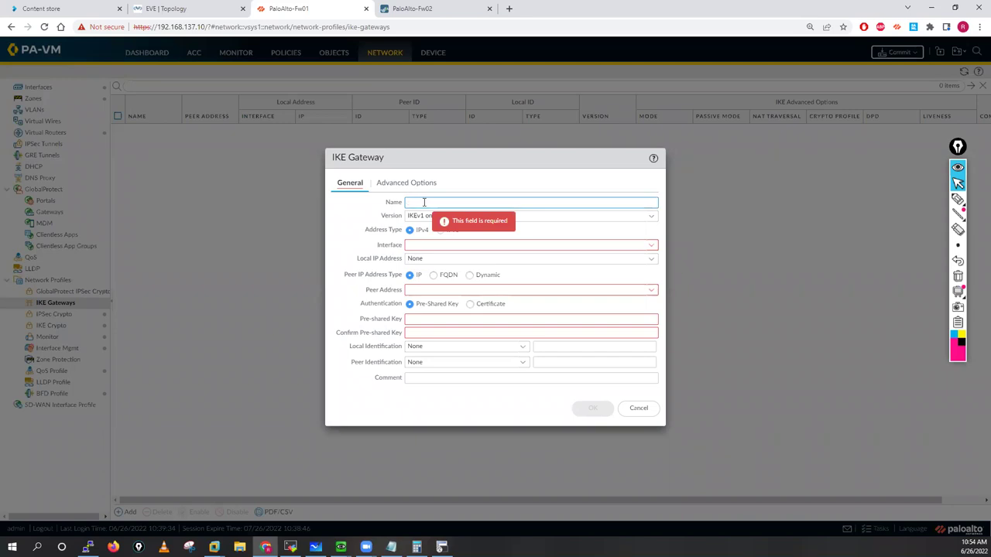
text(BO-0)
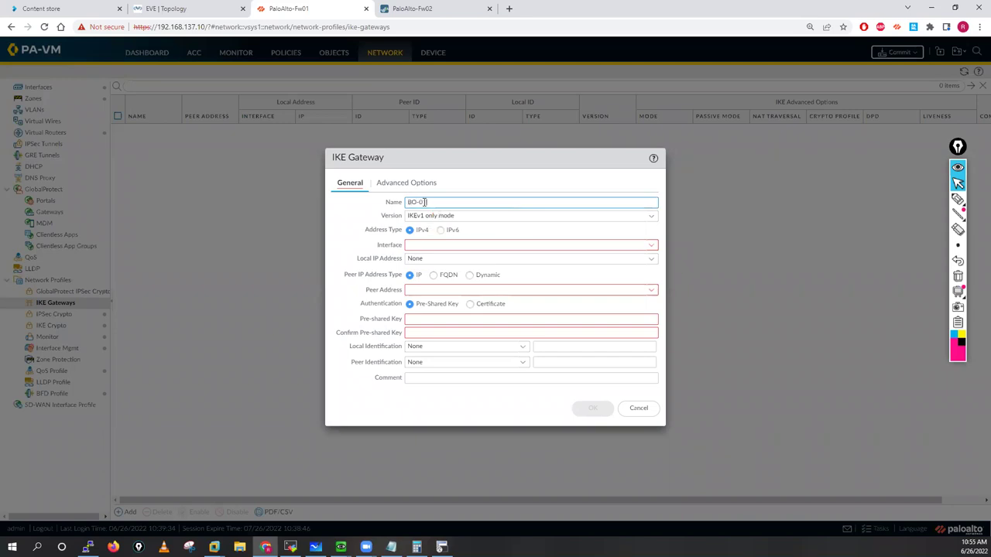
text(1-IKE_GW)
click(652, 220)
click(653, 220)
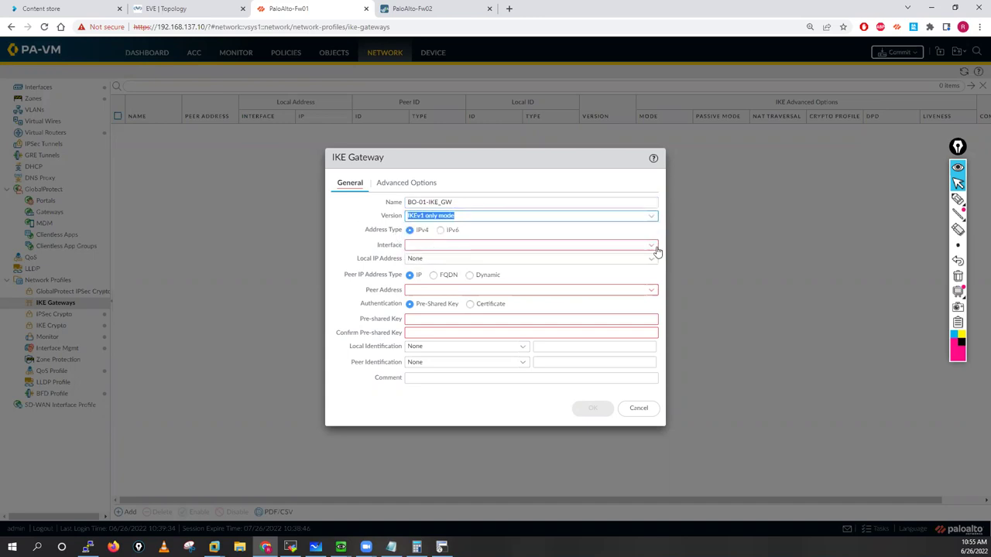
click(654, 247)
click(439, 260)
click(653, 262)
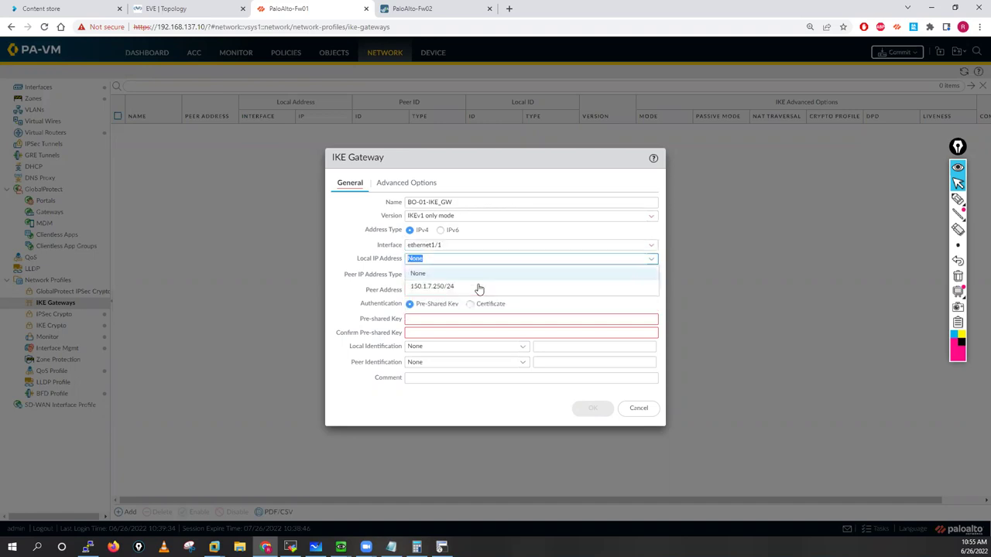
click(452, 285)
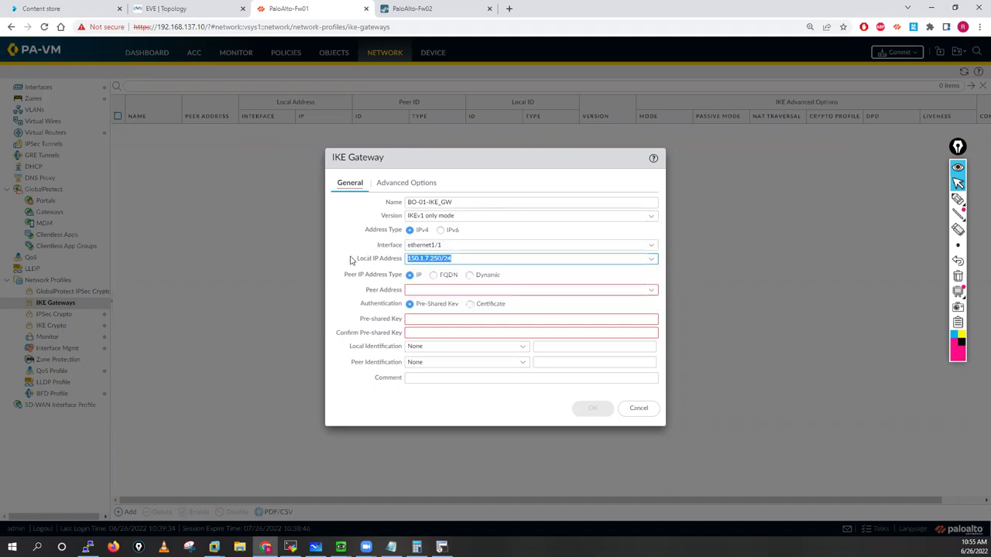
click(416, 291)
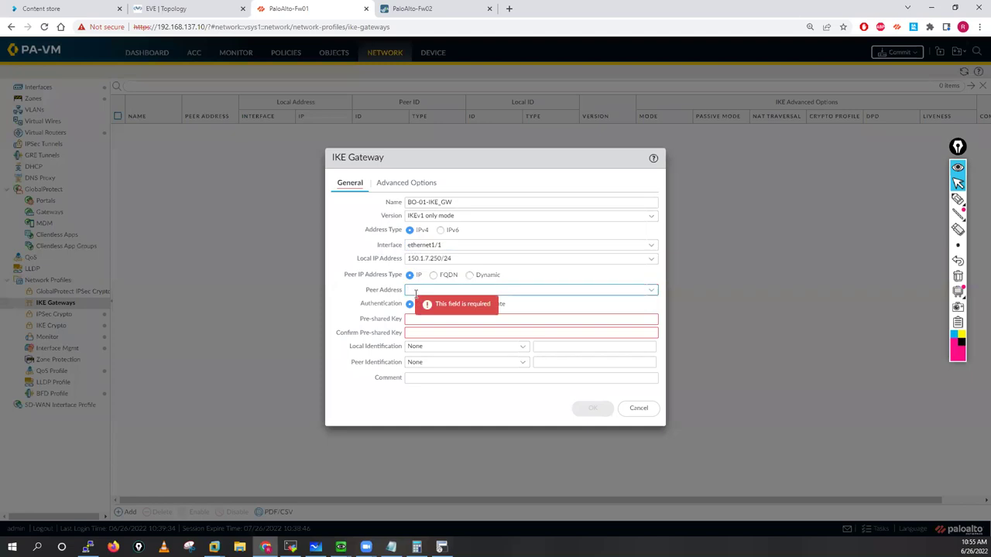
text(172)
text(.1)
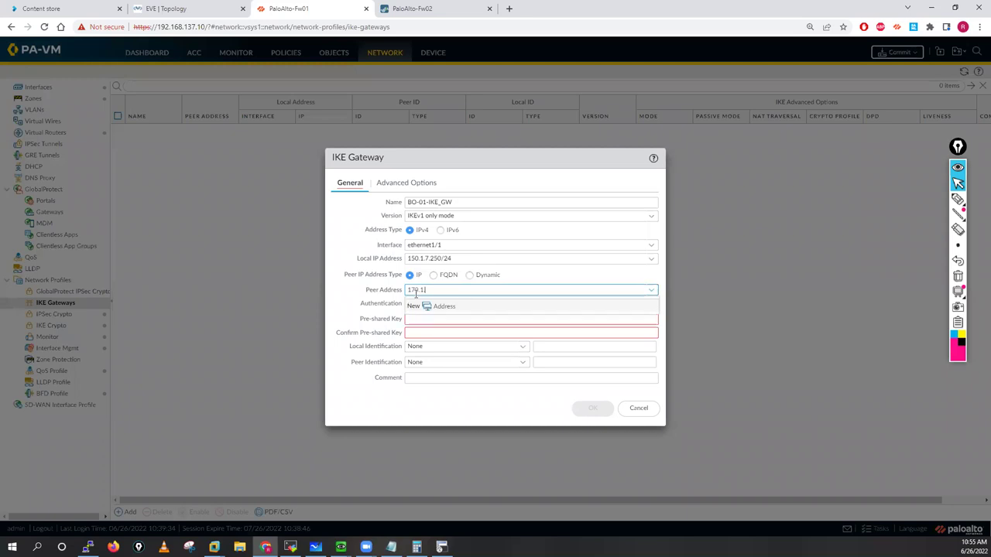
text(.7.250)
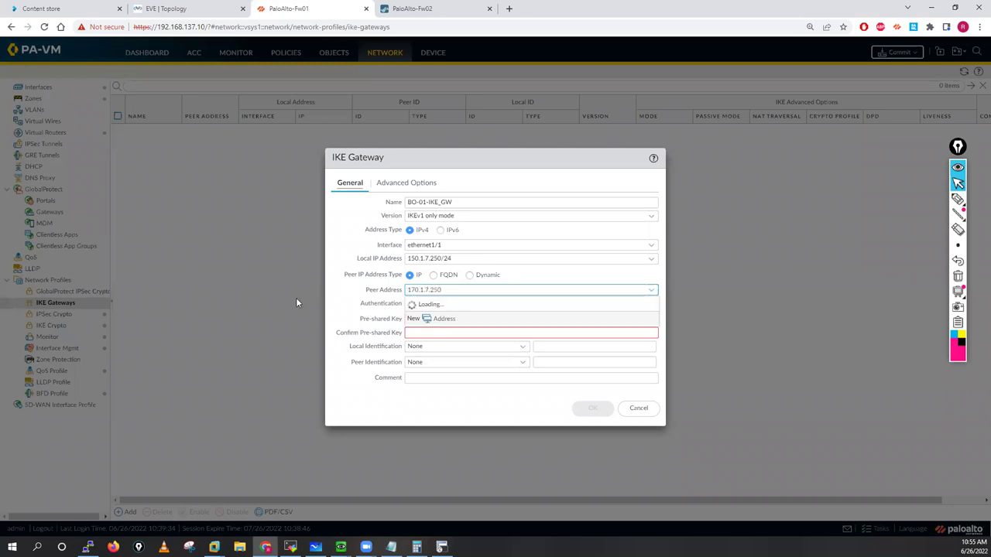
click(328, 318)
Step: Enter and confirm the gateway's pre-shared key, then retype both fields with a corrected key
click(387, 323)
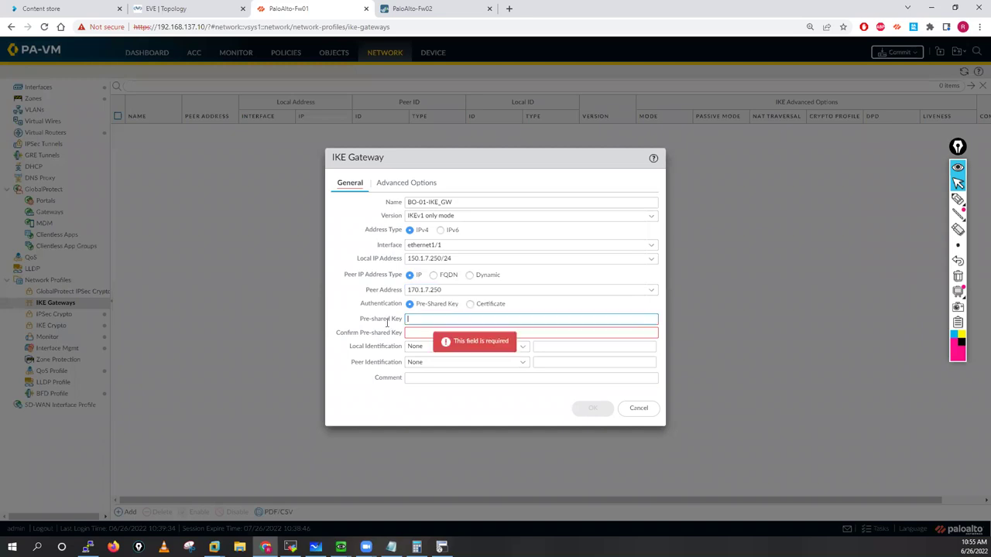
text(paloalto12)
click(429, 332)
text(pal)
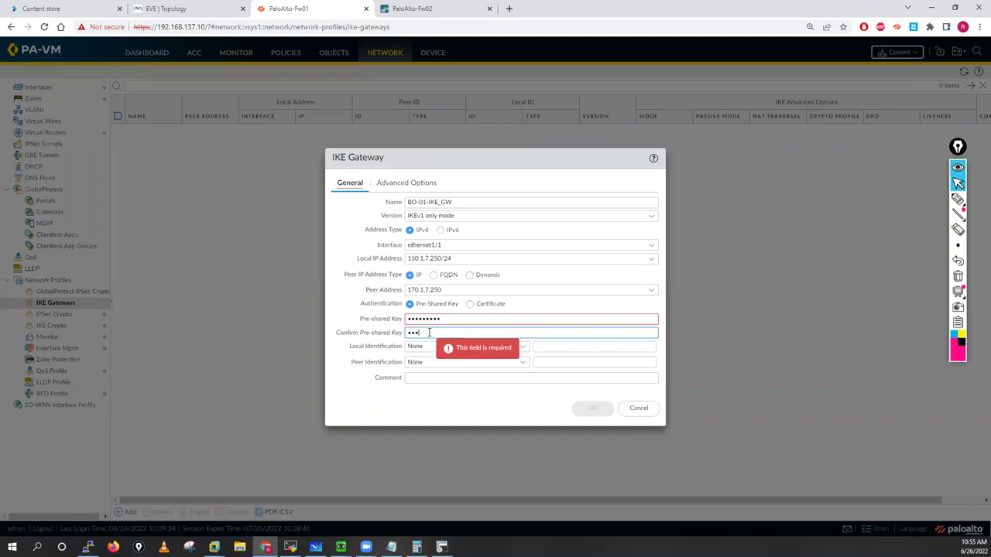
text(oalto12)
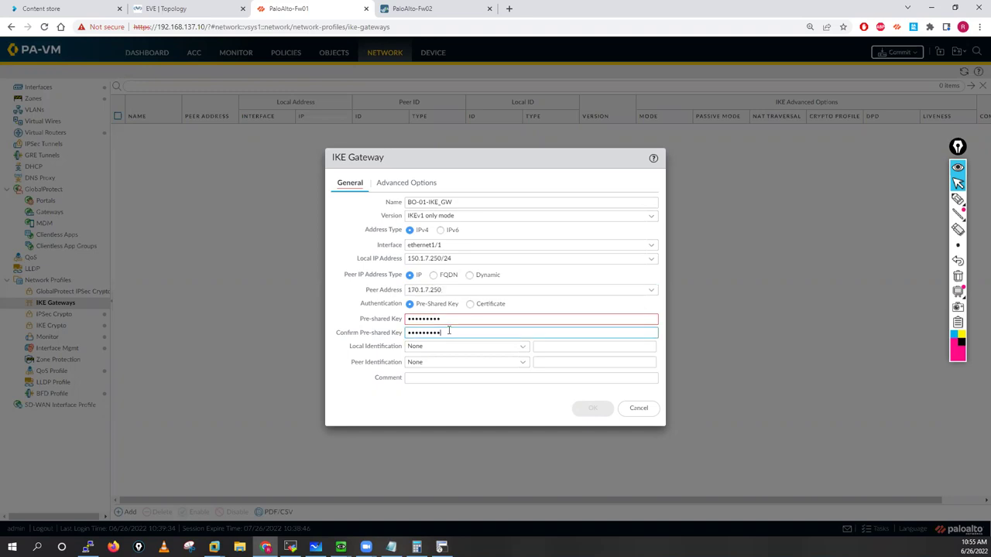
click(393, 320)
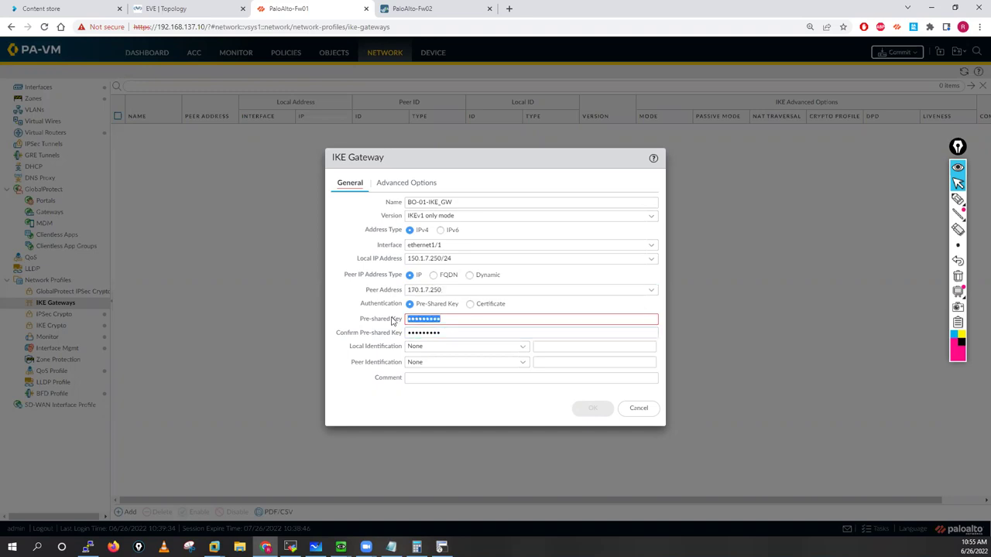
text(paloalto1)
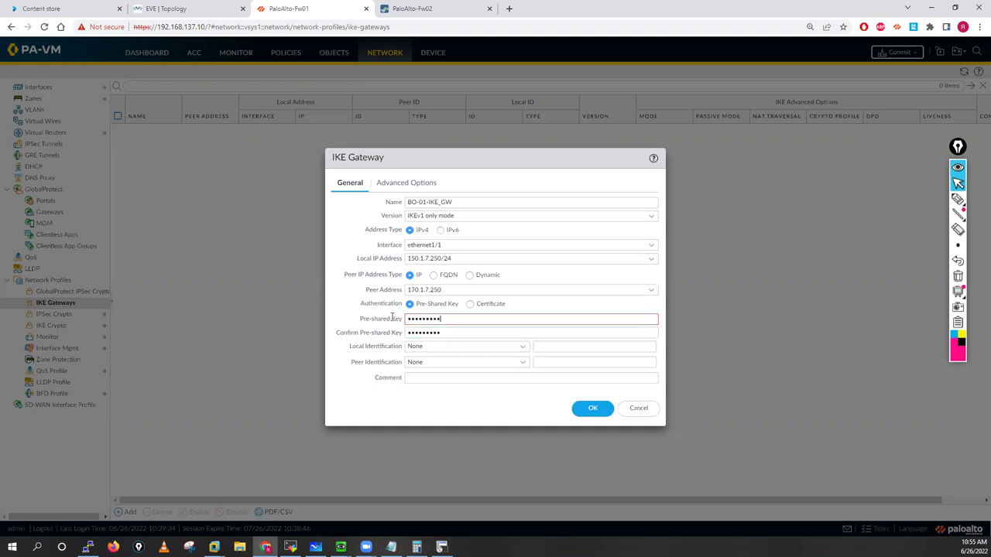
click(401, 339)
text(palo)
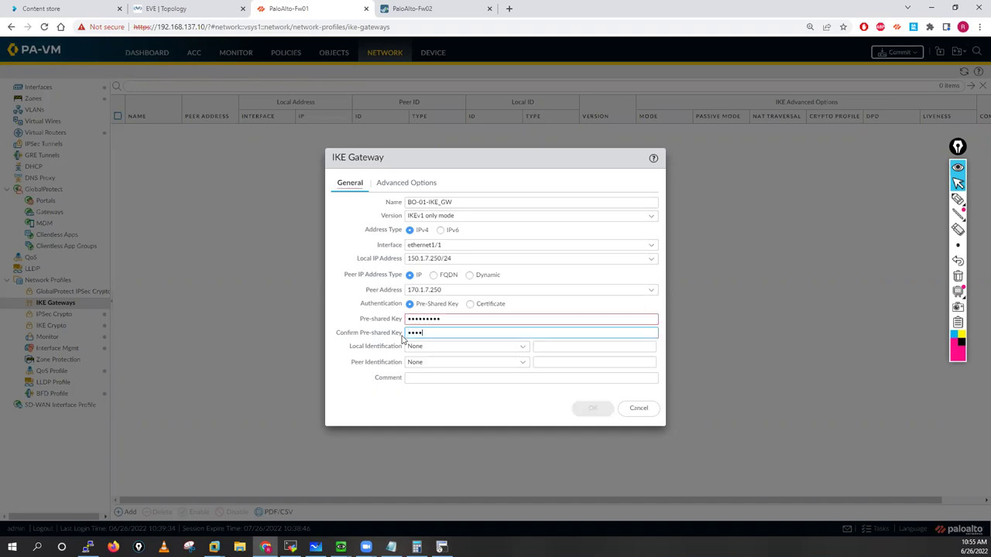
text(alto1)
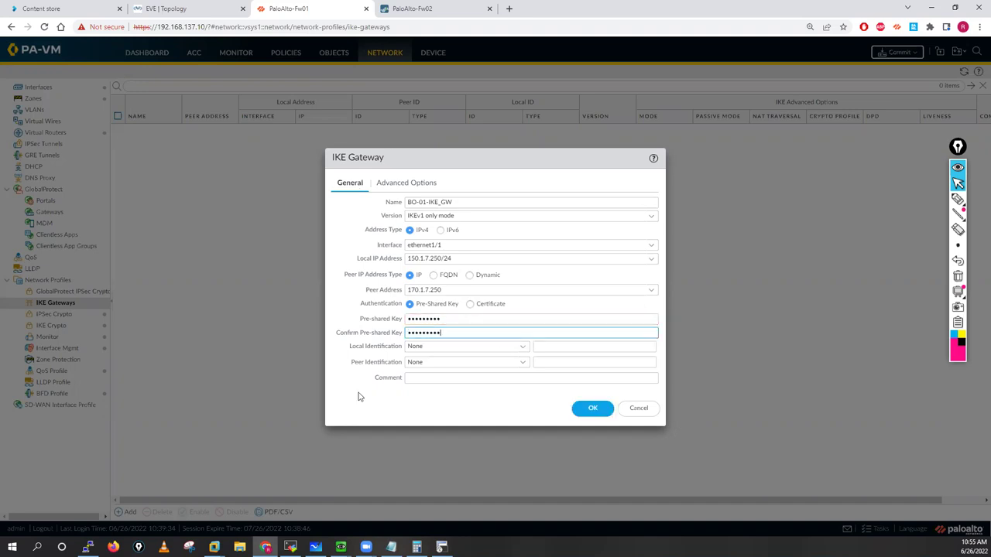
Step: Set local and peer identification to IP address, 150.1.7.250 and 170.1.7.250
click(523, 348)
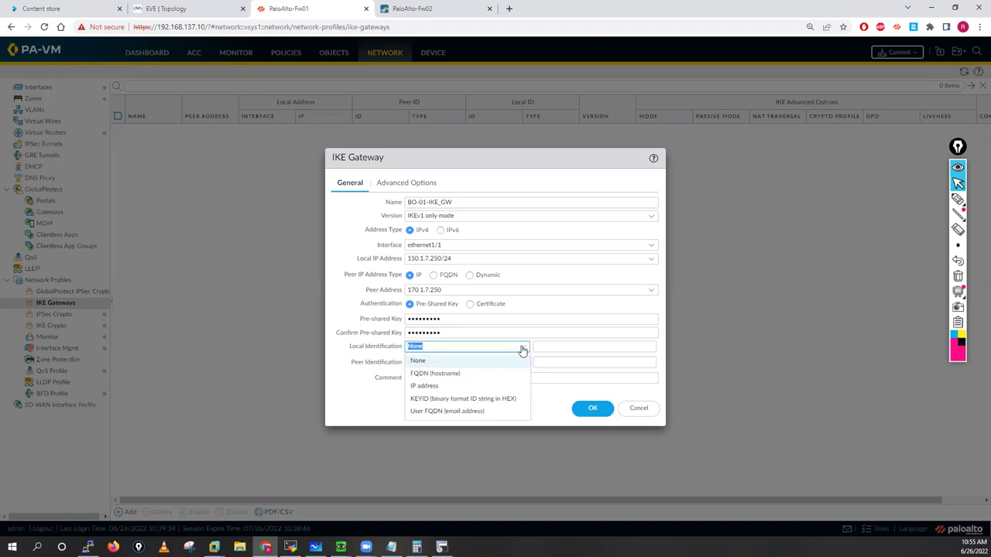
click(425, 385)
click(464, 362)
click(432, 402)
click(547, 346)
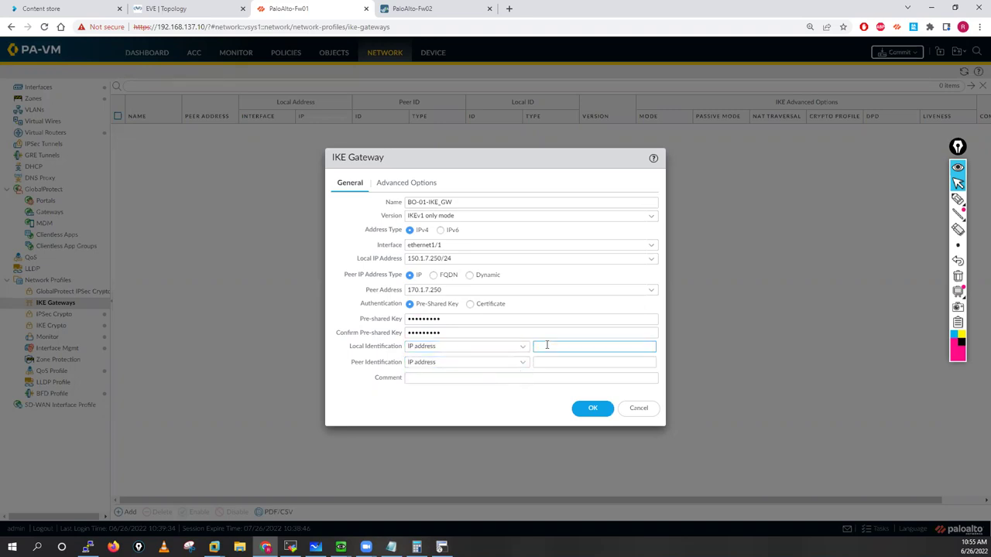
text(150.1.7.250)
key(ctrl+a)
key(ctrl+c)
click(547, 364)
key(ctrl+v)
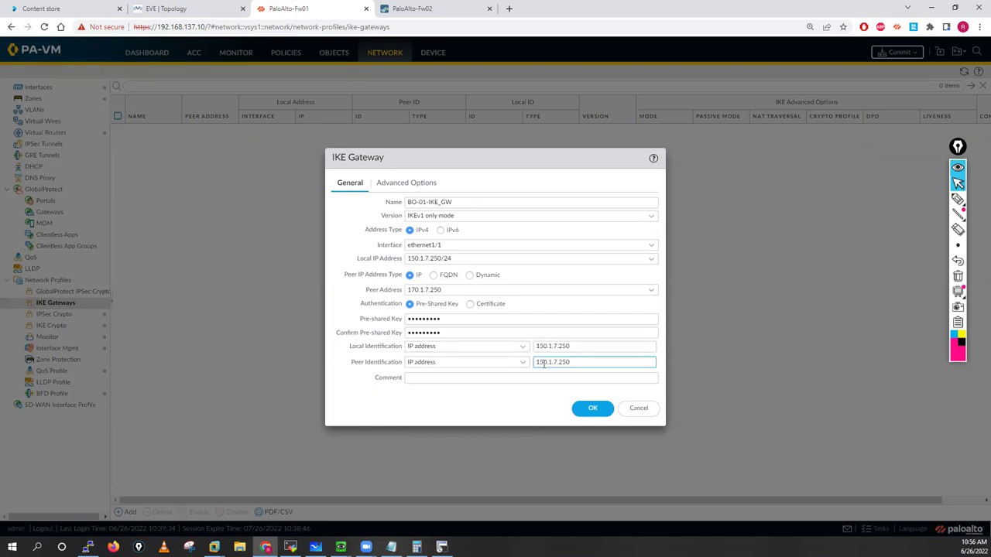
click(346, 387)
Step: Save BO-01-IKE_GW with NAT traversal, main mode and Phase-01, then show Fw02's IKE Gateways
click(395, 184)
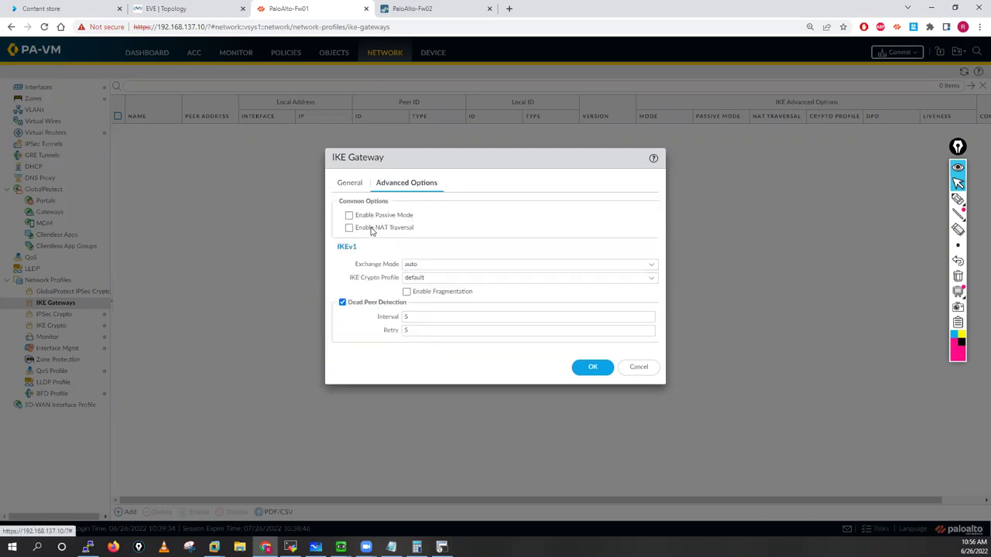
click(349, 228)
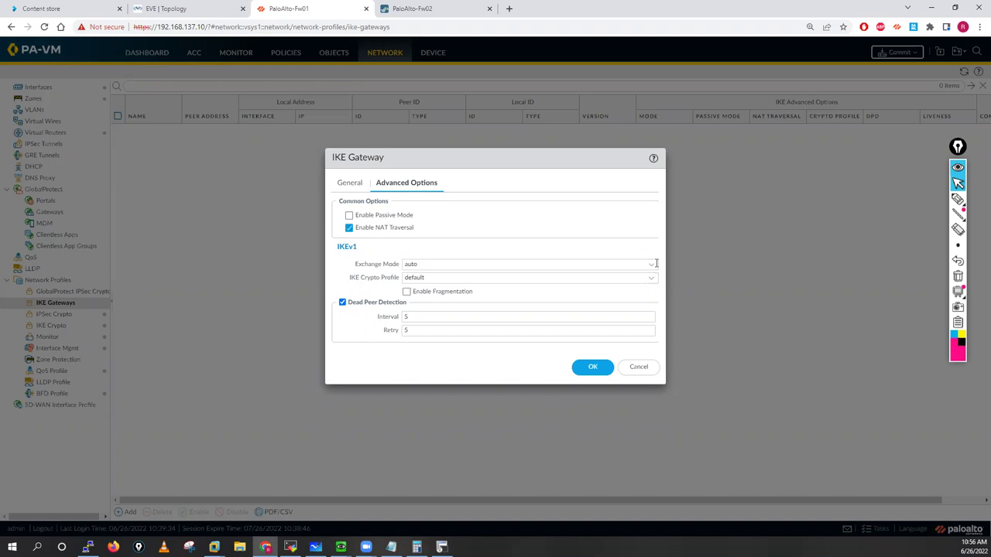
click(404, 265)
click(410, 292)
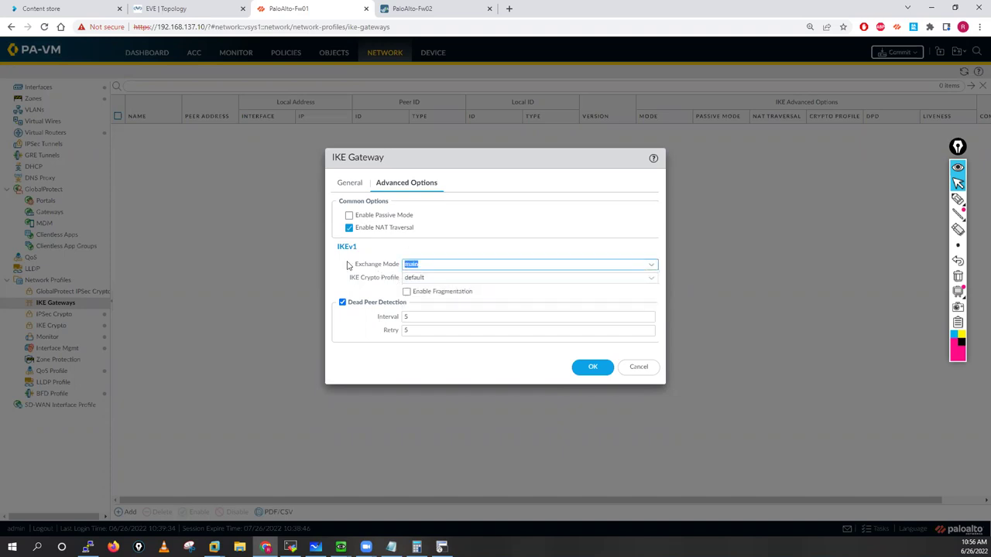
click(652, 281)
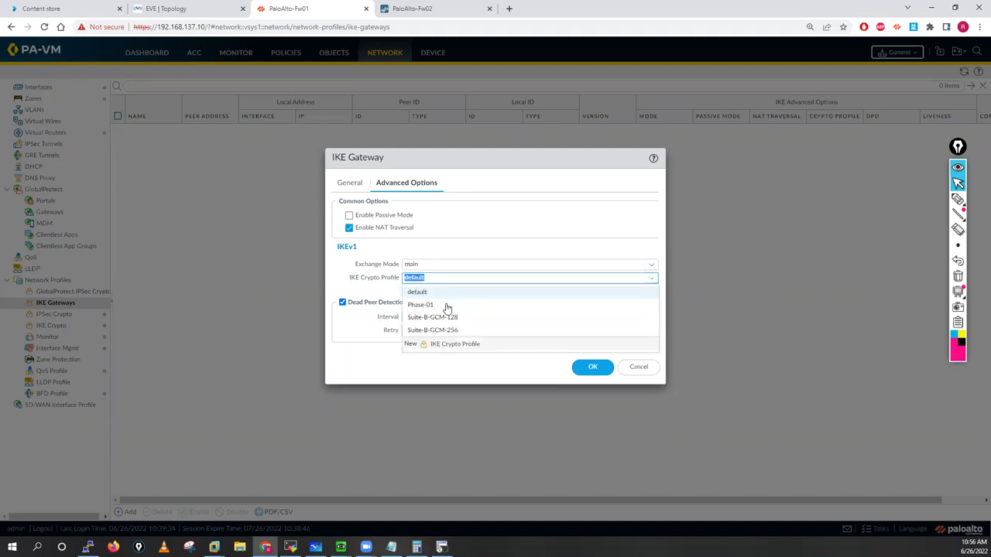
click(425, 307)
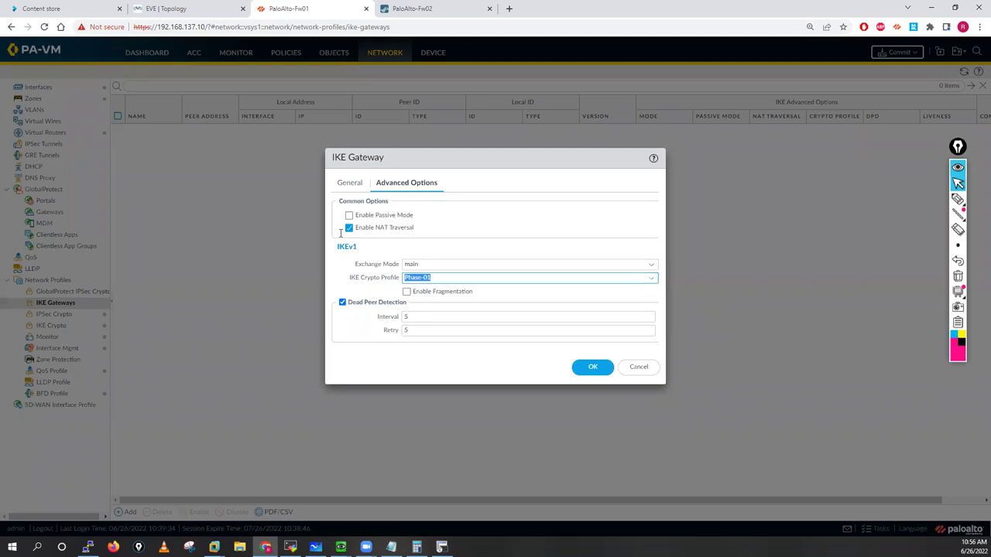
click(592, 368)
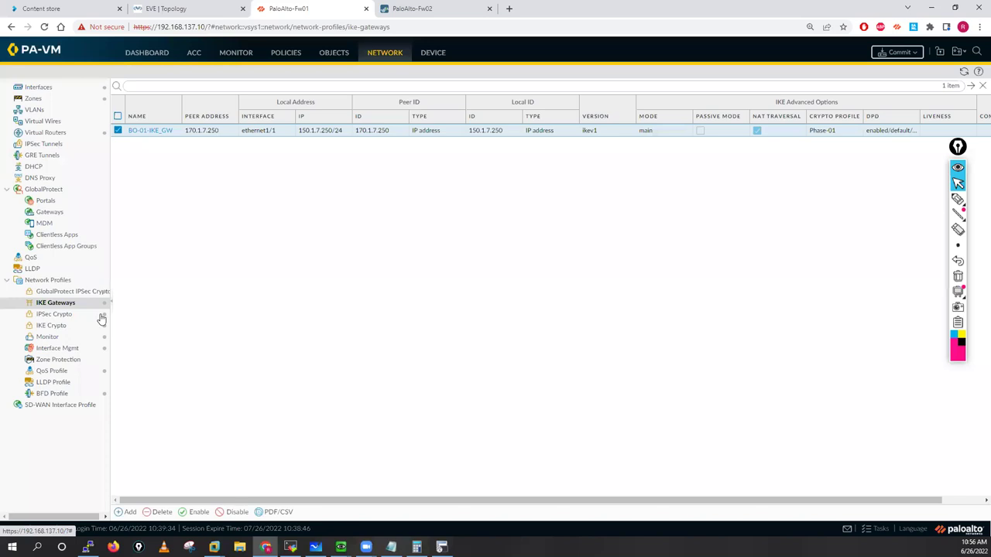
key(ctrl+Tab)
click(52, 302)
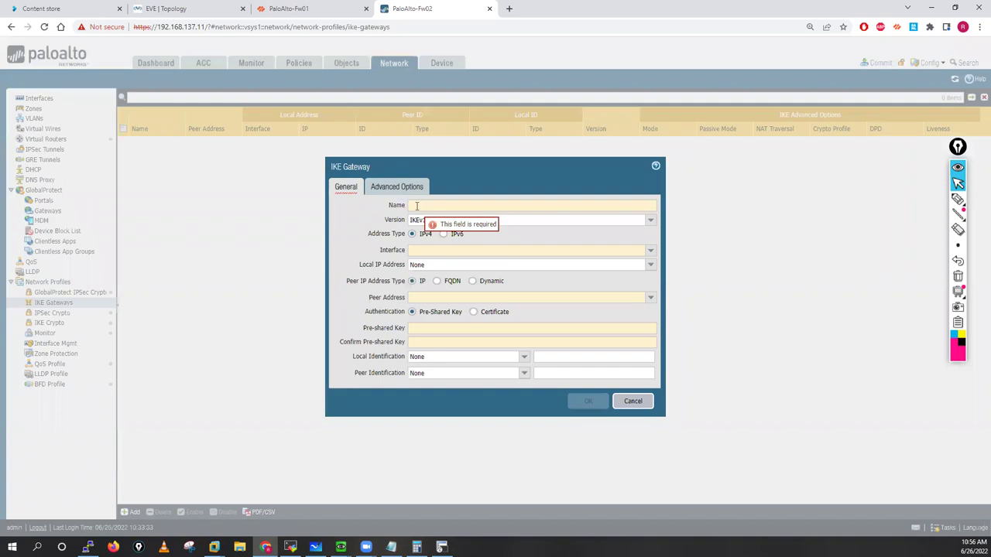
Step: Name Fw02's gateway HO-IKE-GW on ethernet1/1, local 170.1.7.250/24, peer 150.1.7.250, with a pre-shared key
text(H)
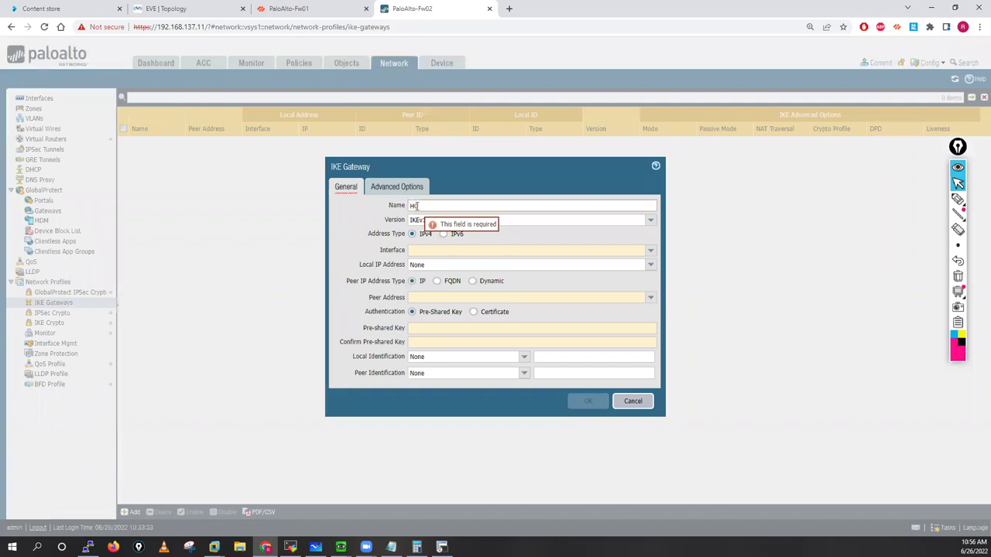
text(Q-F)
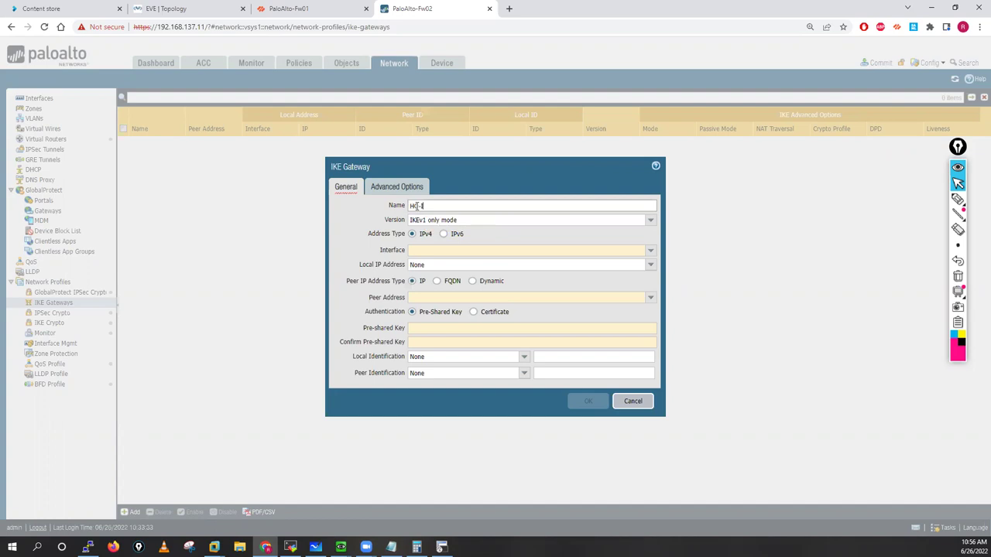
text(KE-GW)
click(651, 250)
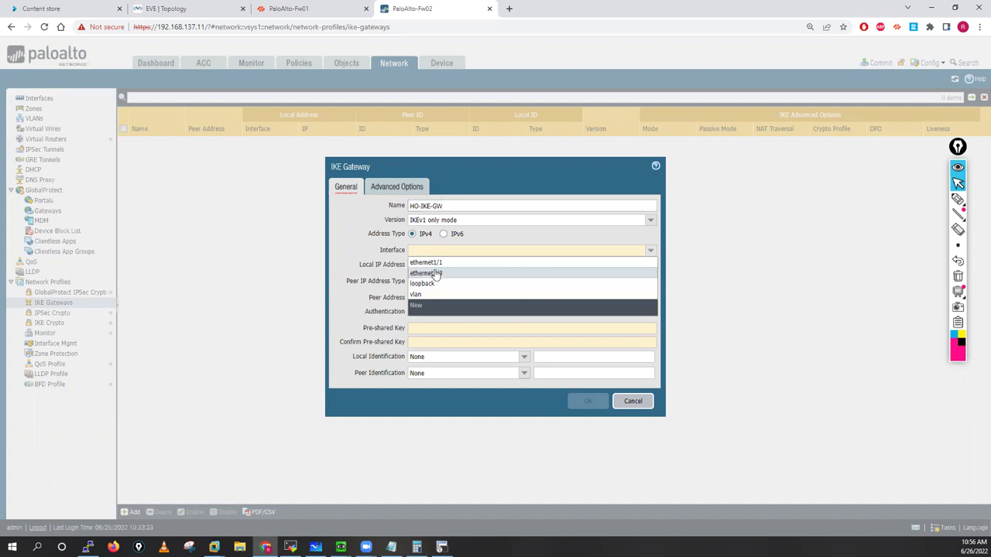
click(440, 262)
click(650, 264)
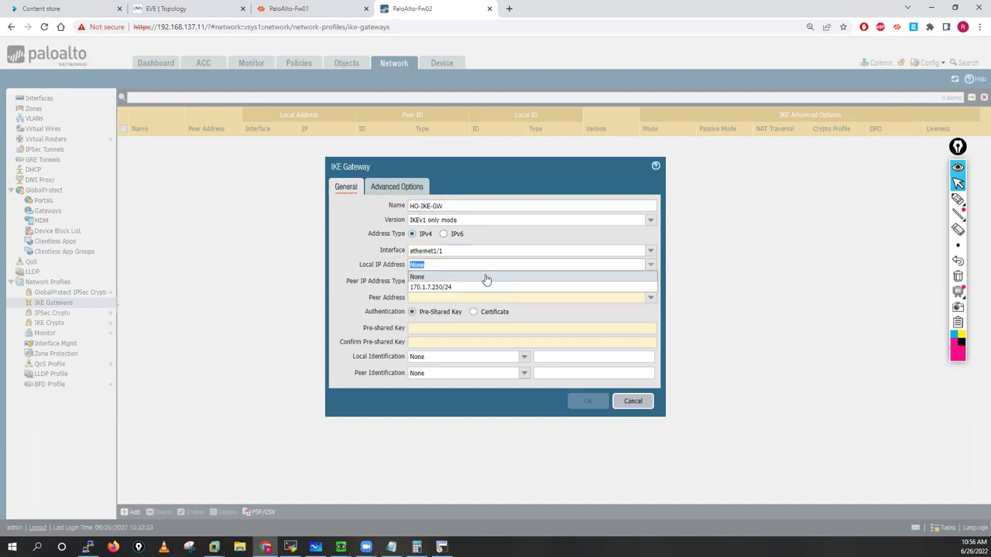
click(439, 288)
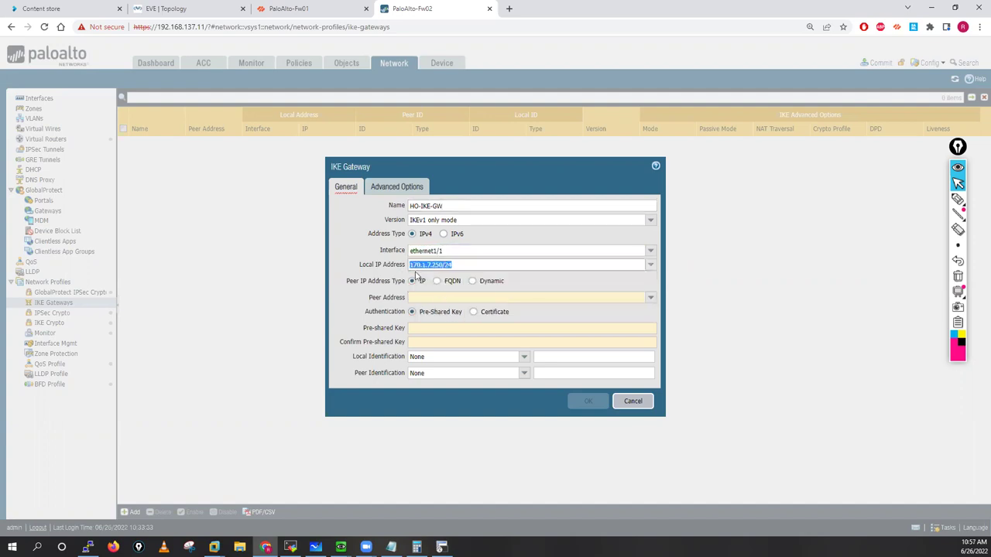
click(452, 276)
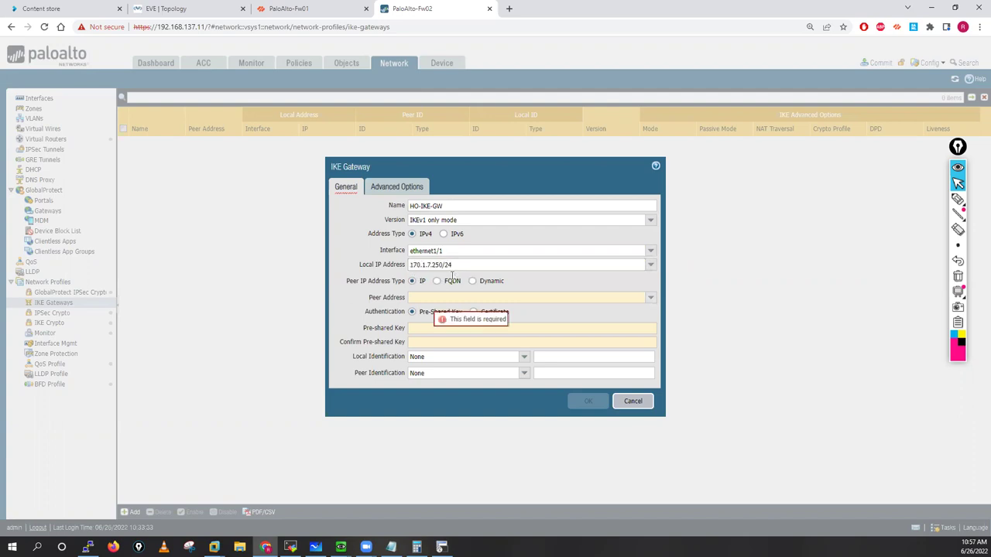
click(426, 299)
text(150.1.7.250)
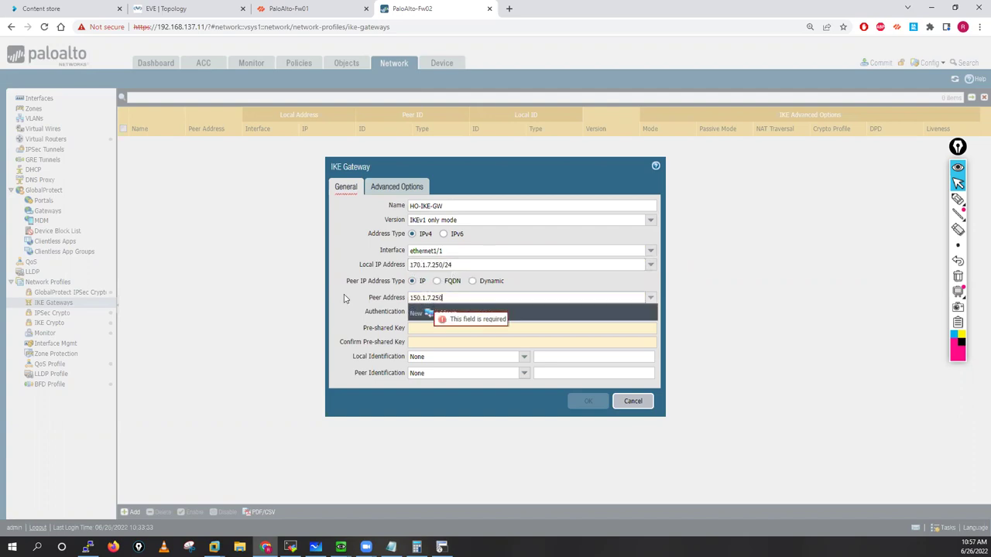
drag(404, 300, 446, 306)
key(ctrl+c)
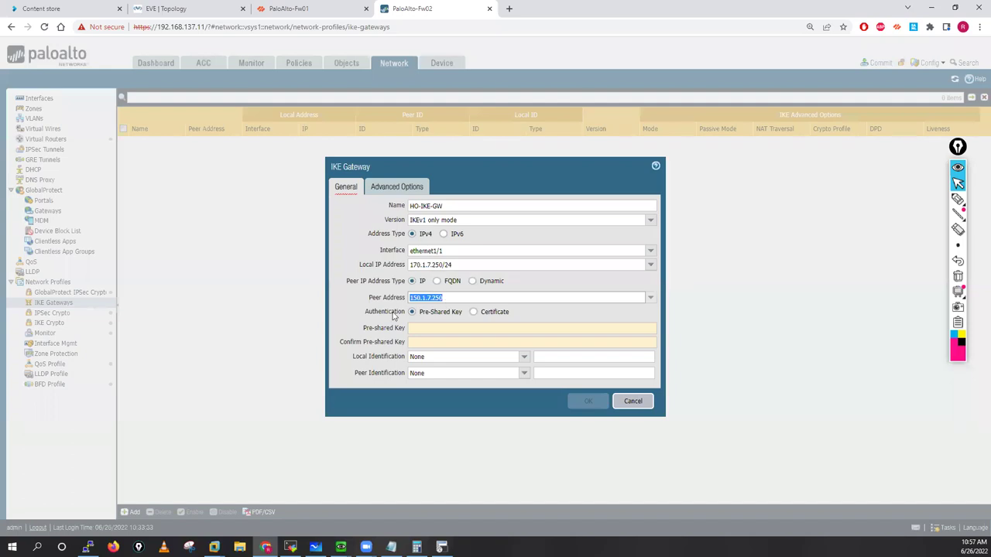
click(429, 330)
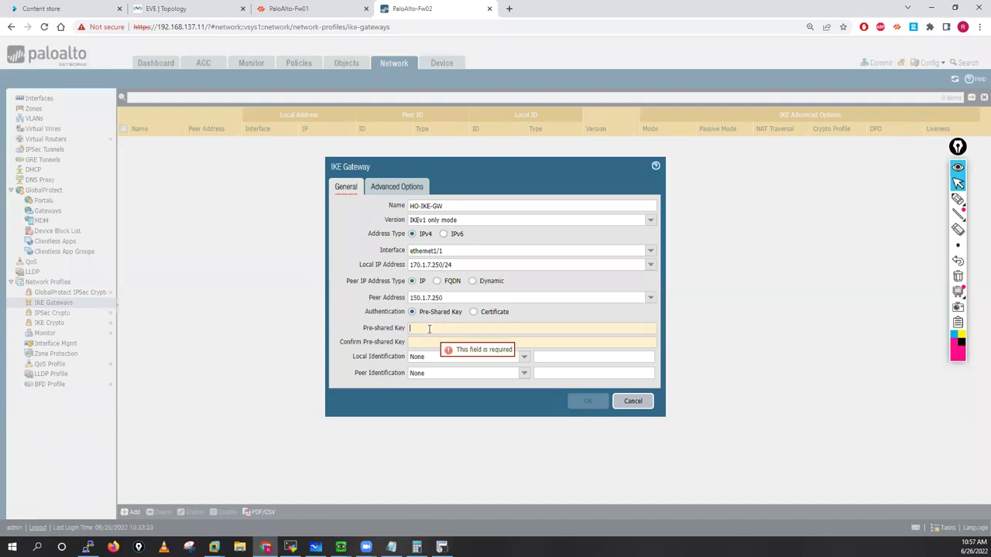
text(cisco123)
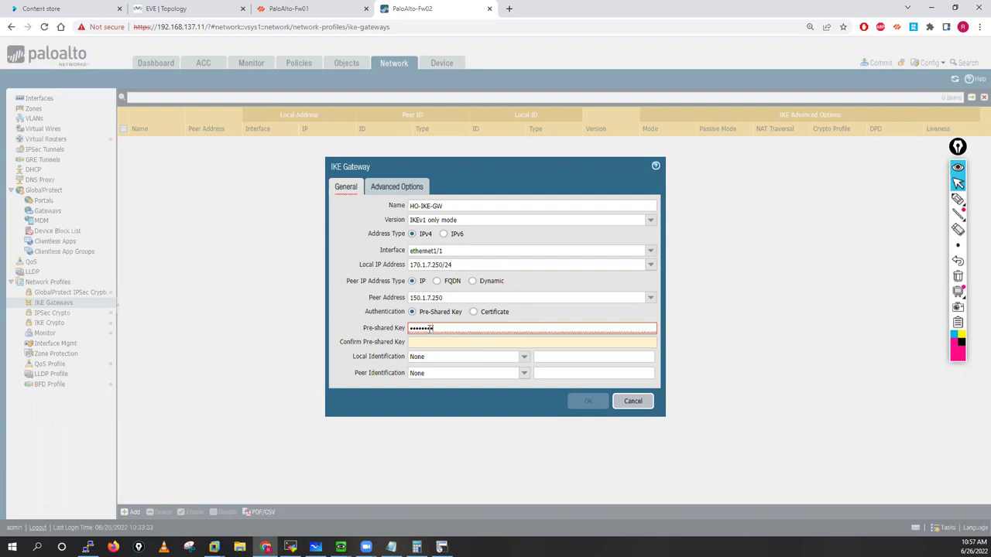
text(4cisco1234)
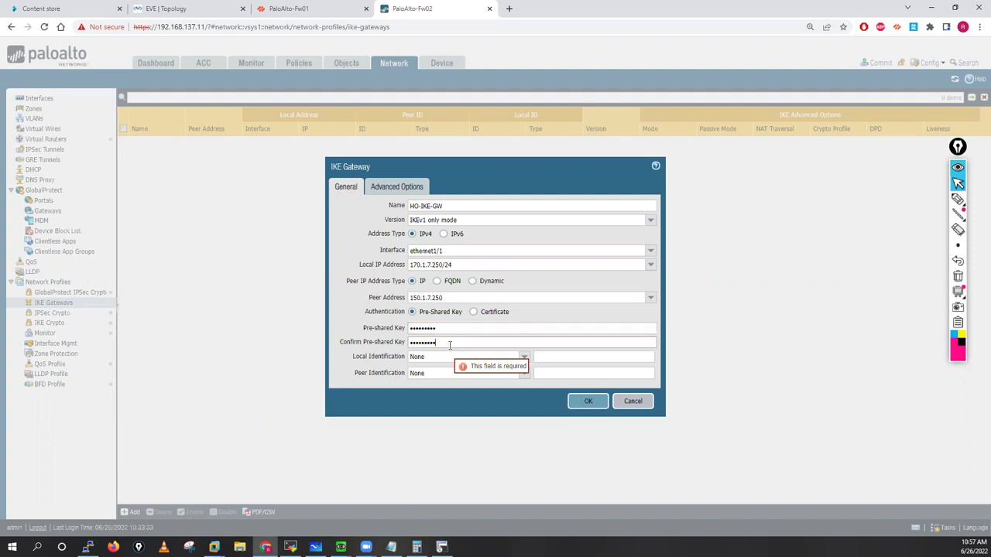
Step: Set local and peer identification to IP address, 170.1.7.250 and 150.1.7.250
click(523, 358)
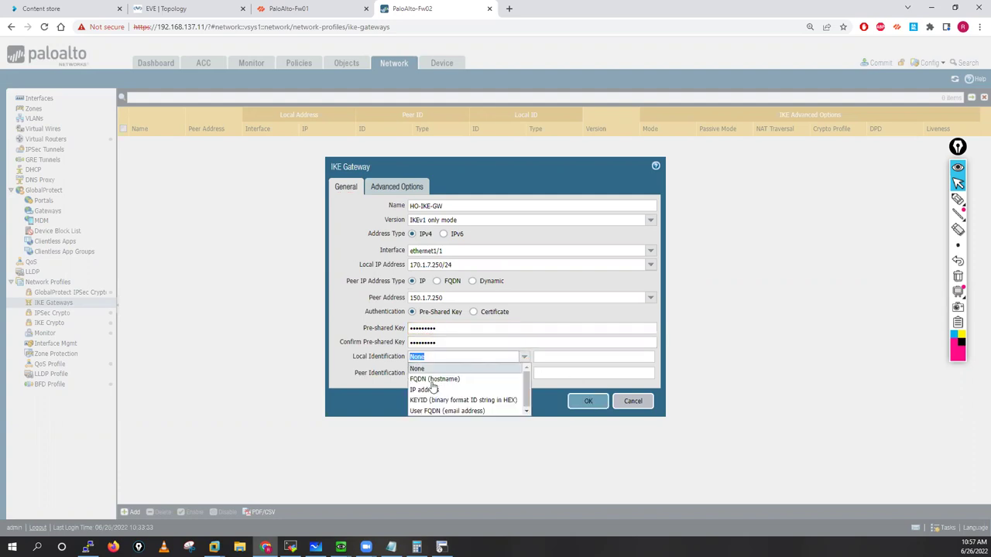
click(424, 390)
click(524, 373)
click(430, 405)
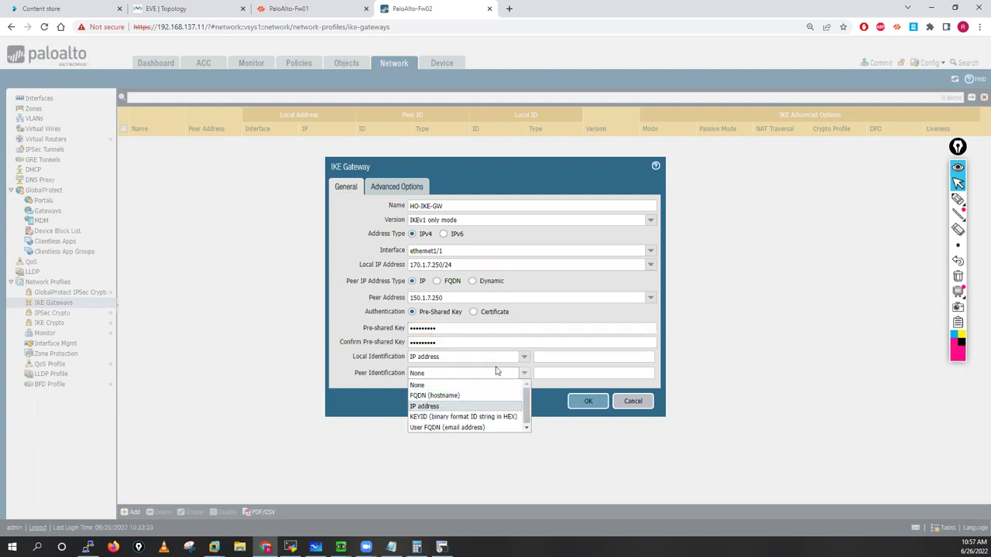
click(548, 357)
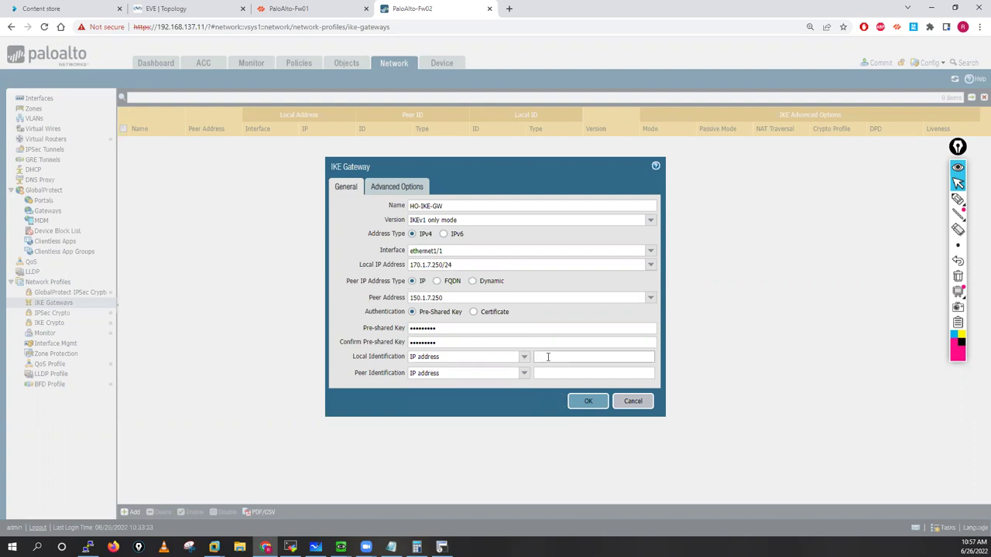
key(ctrl+v)
click(564, 373)
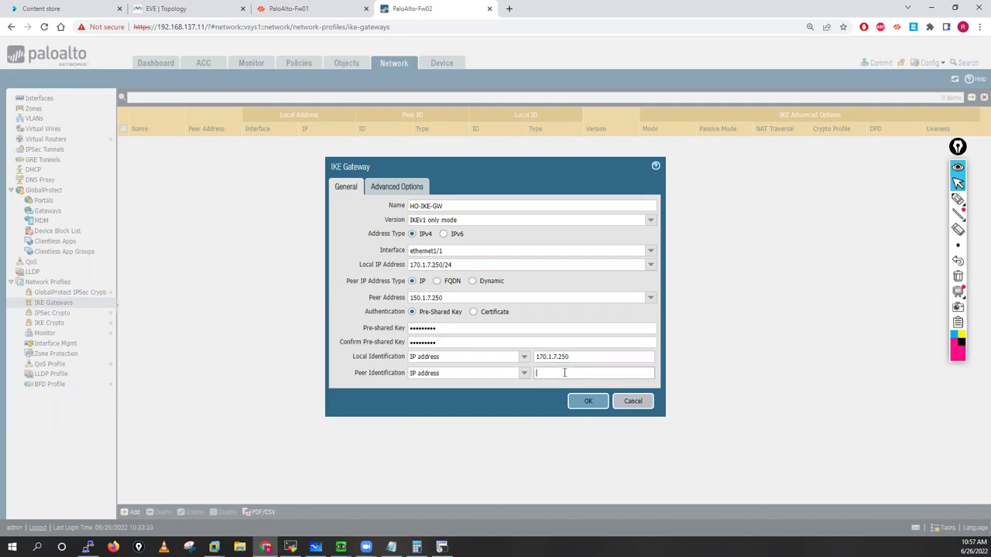
key(ctrl+v)
Step: Save HO-IKE-GW with NAT traversal, main exchange mode and Phase-01, then switch to Fw01
click(399, 188)
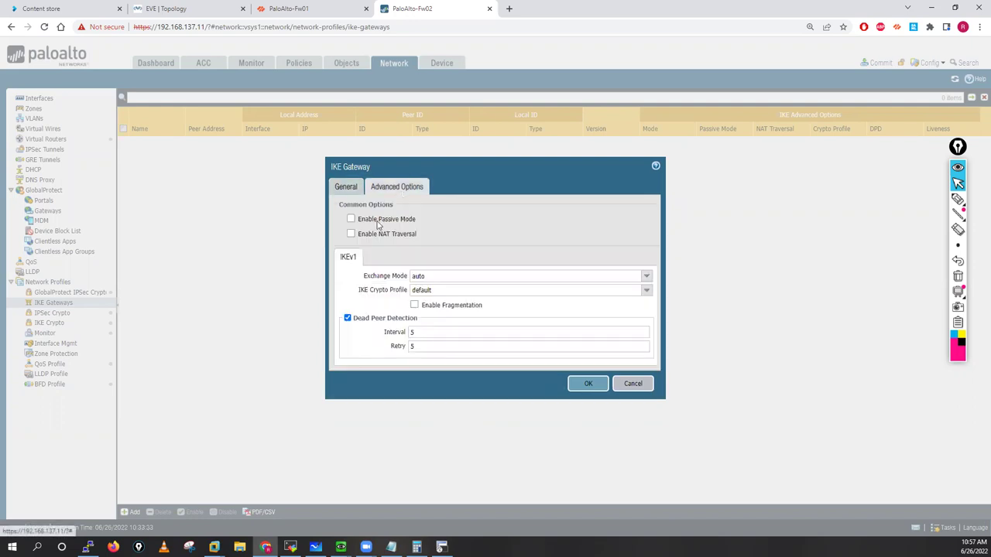
click(350, 234)
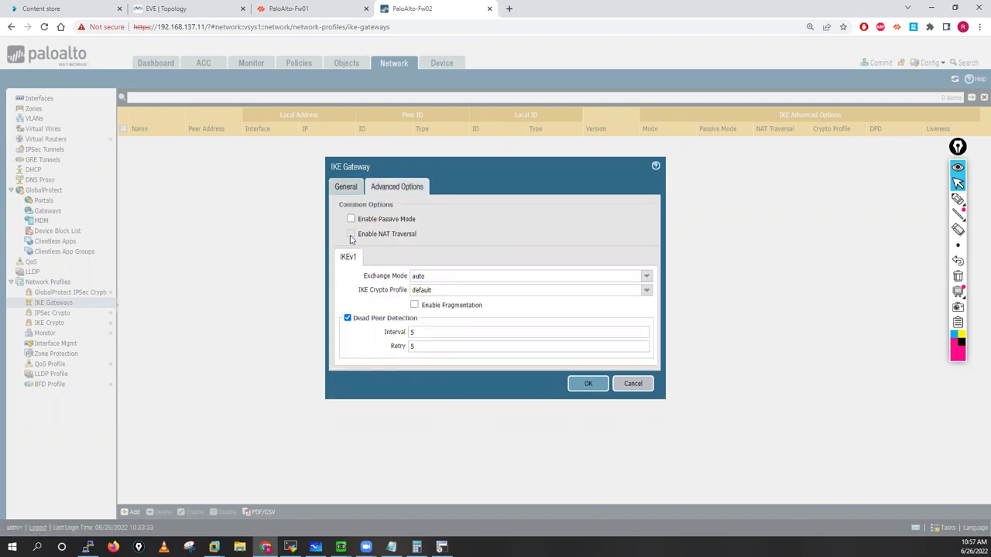
click(648, 277)
click(418, 299)
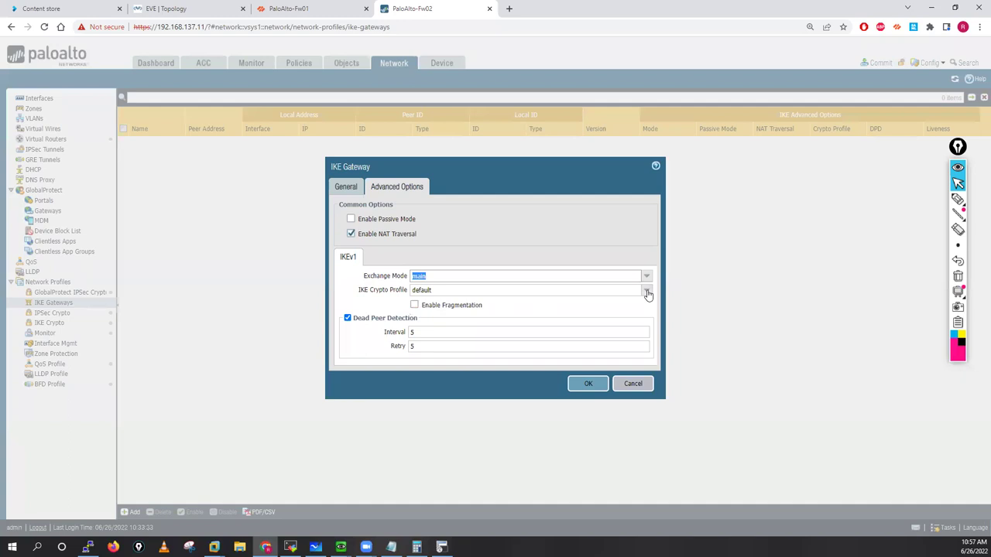
click(647, 290)
click(419, 313)
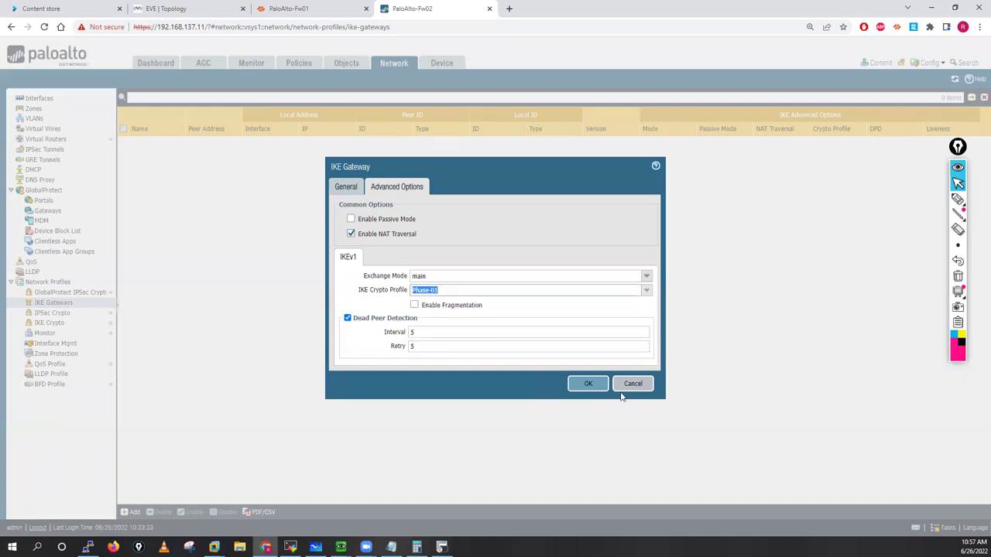
click(588, 385)
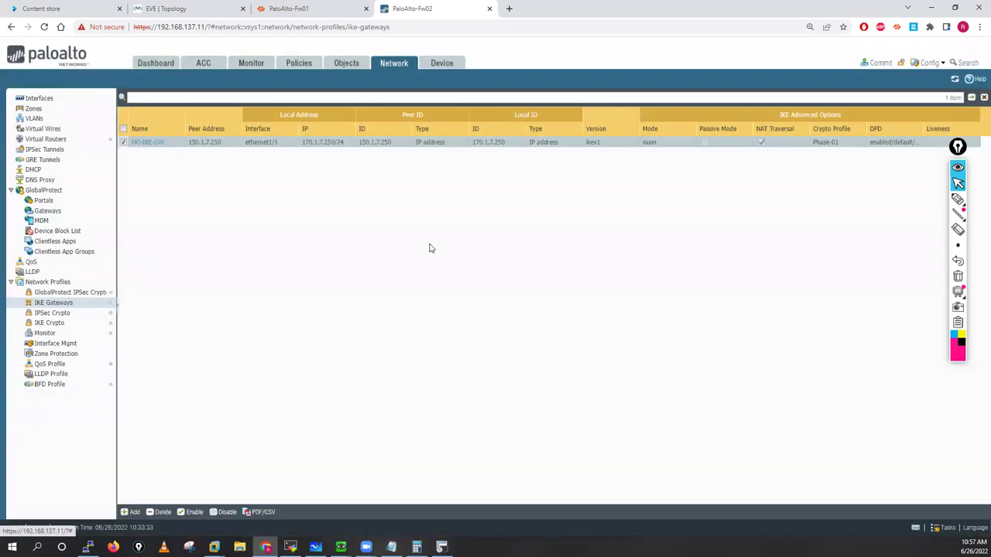
click(291, 8)
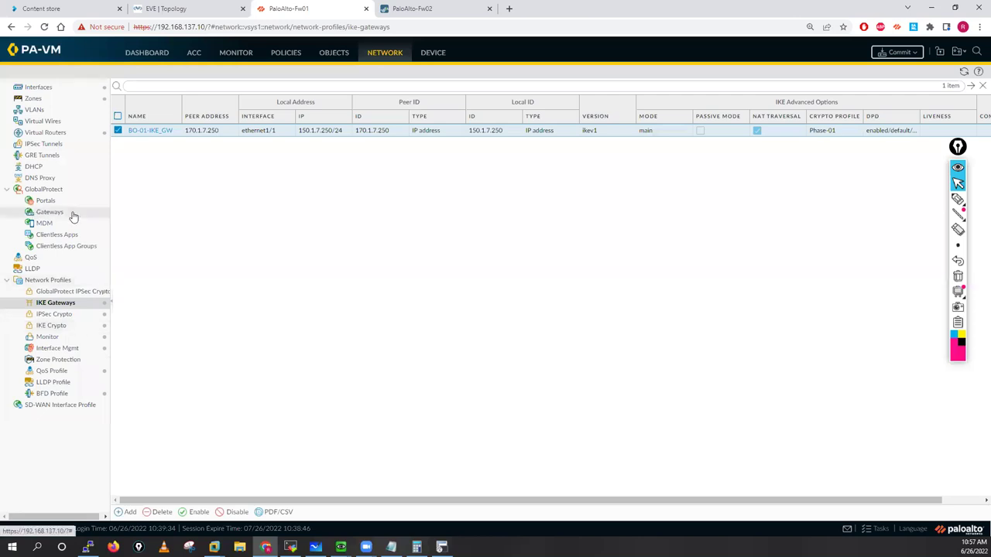
Step: Add IPSec tunnel ipsec-tunn-Bo-01 on Fw01 and start a new tunnel interface for it
click(47, 145)
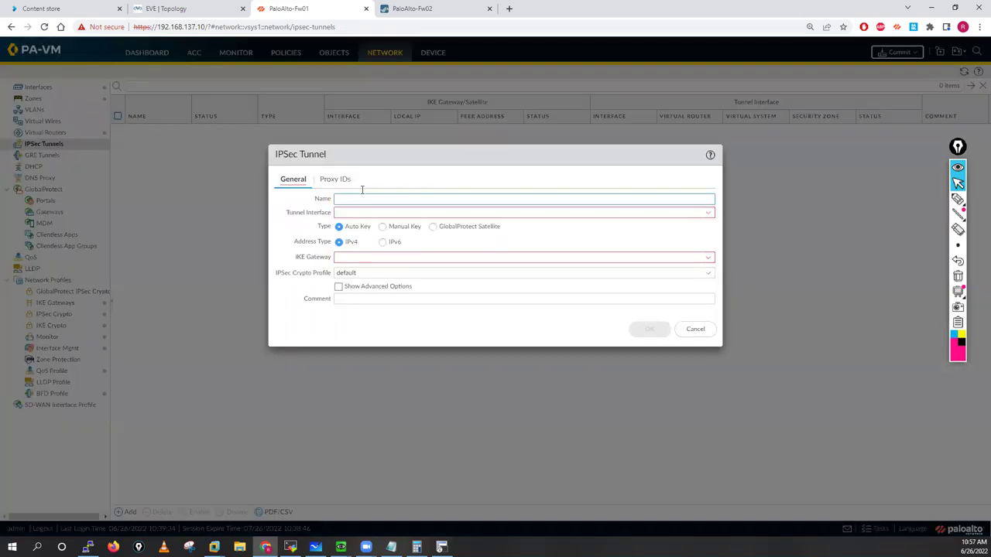
text(Ips)
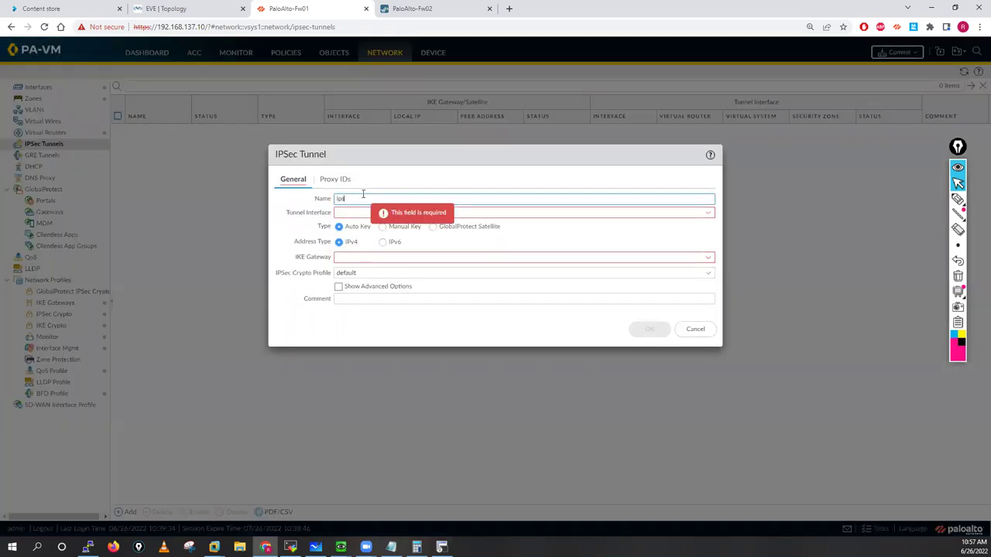
text(ec-tunn-)
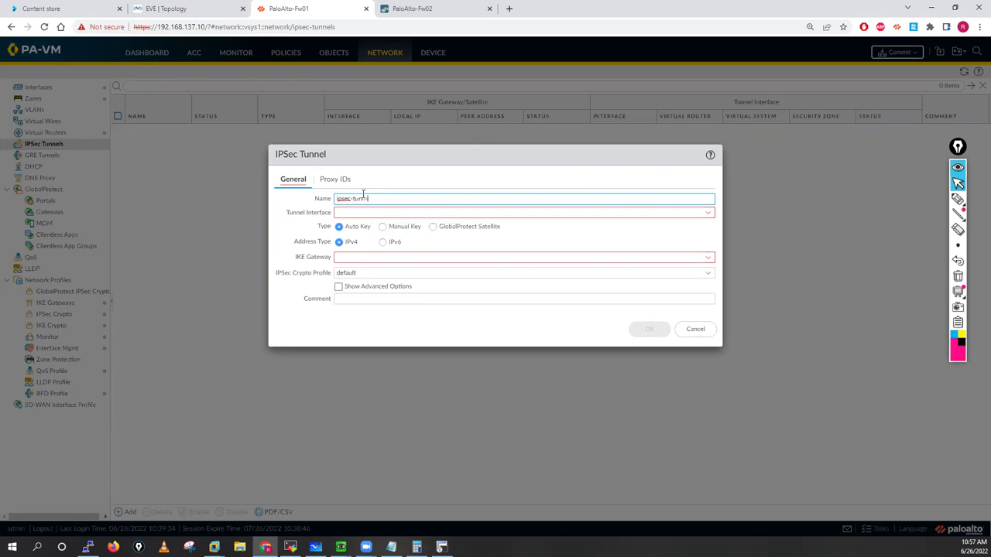
text(1Bo-01)
click(711, 216)
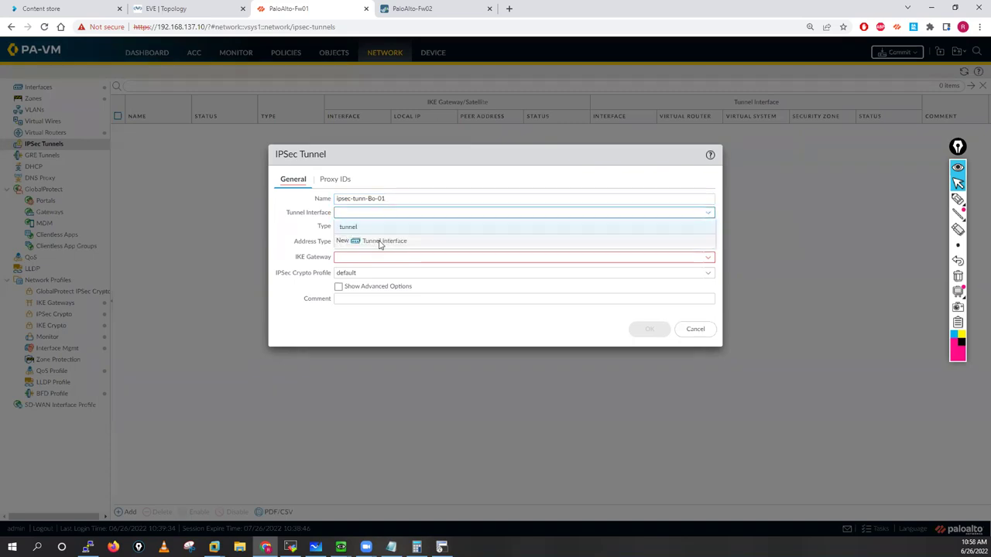
click(608, 238)
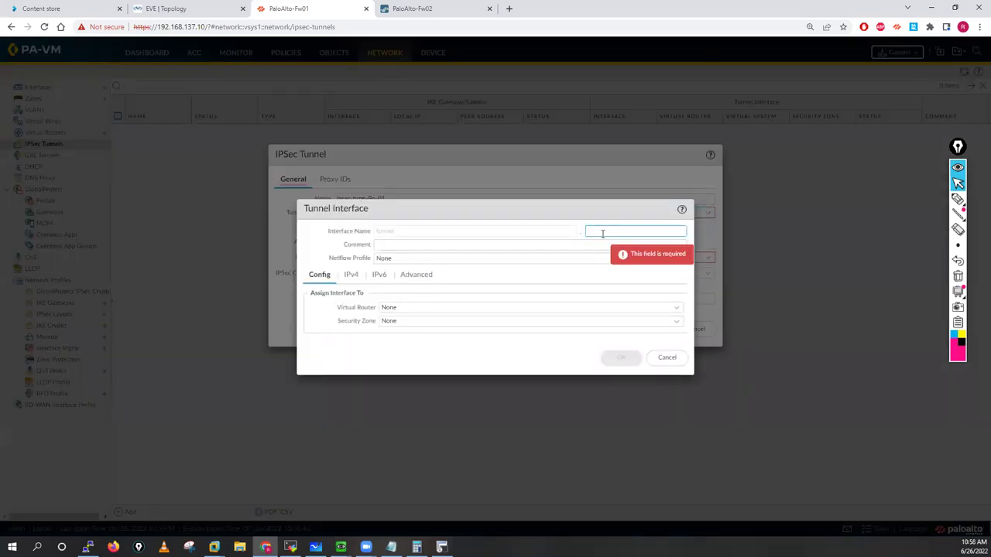
Step: Set interface tunnel.10 with comment B01, virtual router default and new zone VPN
text(10)
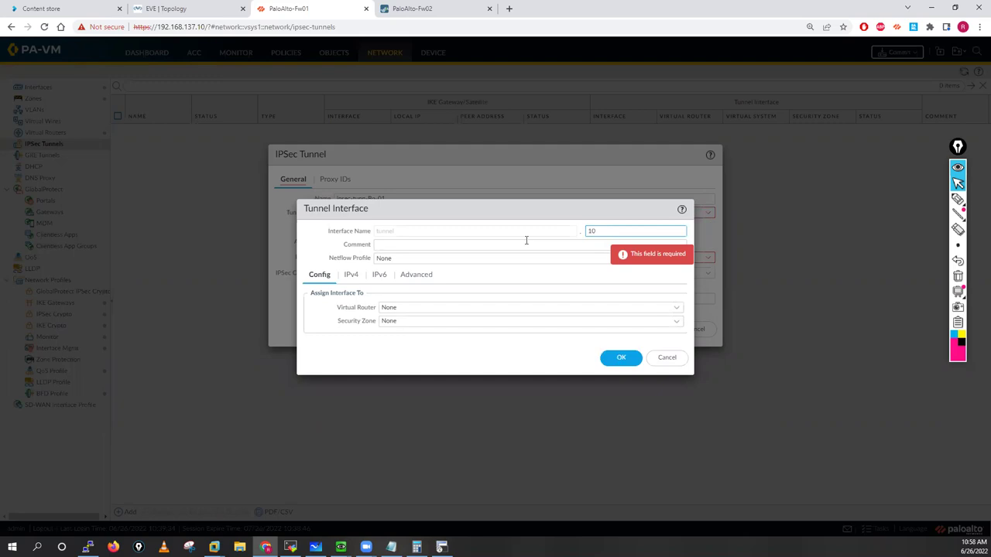
click(521, 245)
text(B)
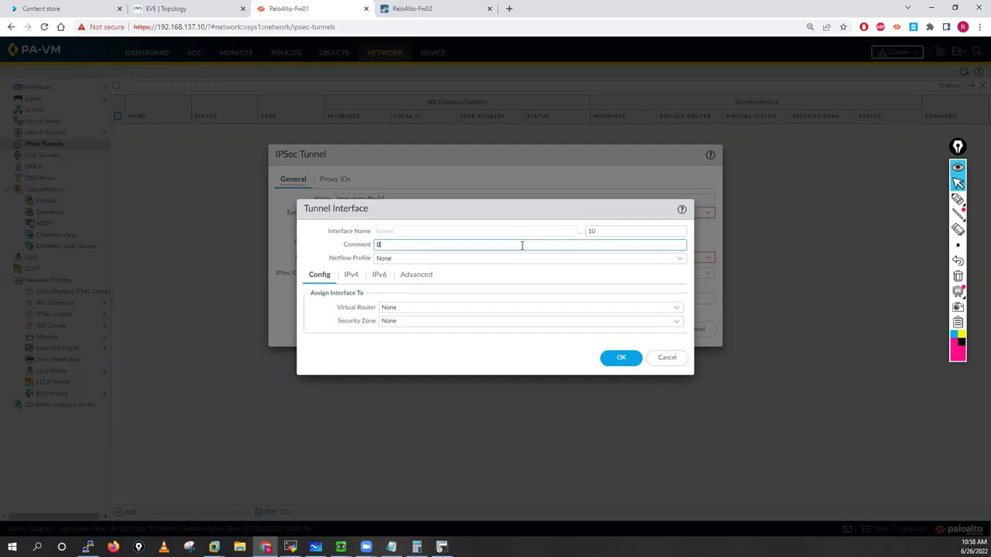
text(01)
click(677, 309)
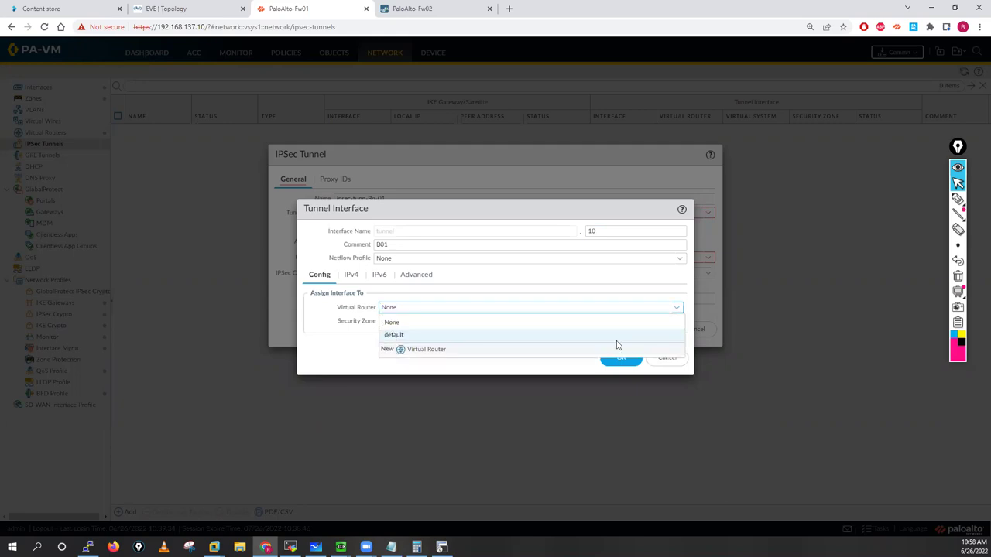
click(671, 336)
key(Tab)
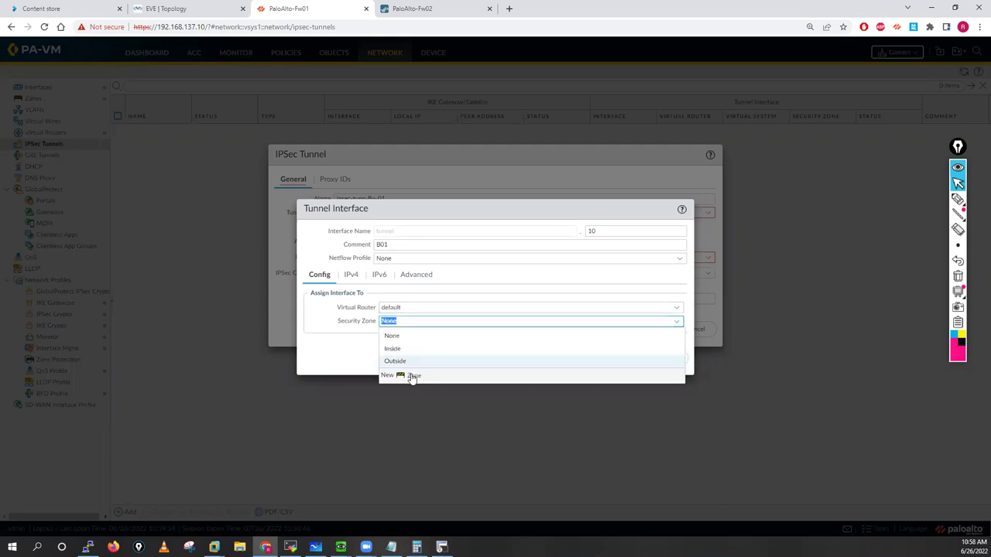
click(412, 378)
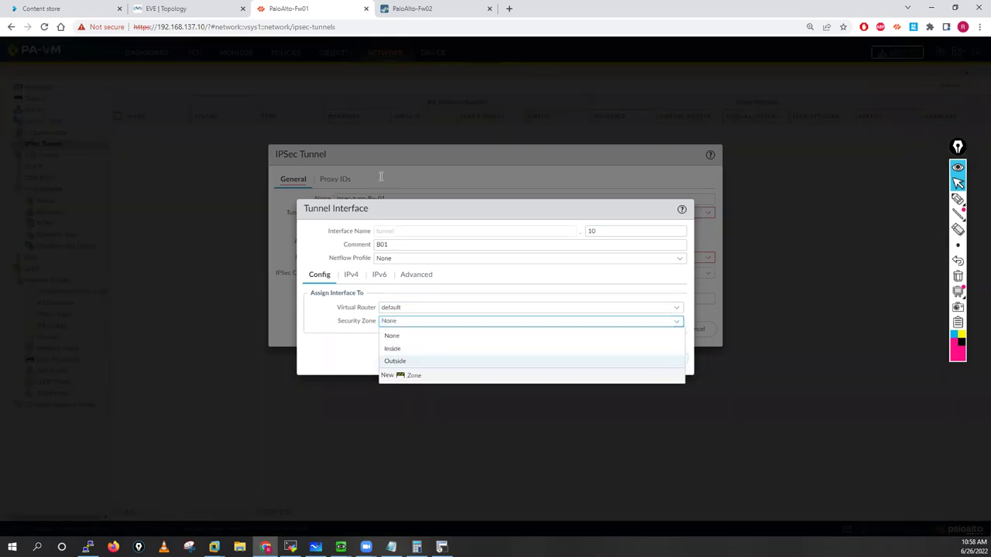
text(VP)
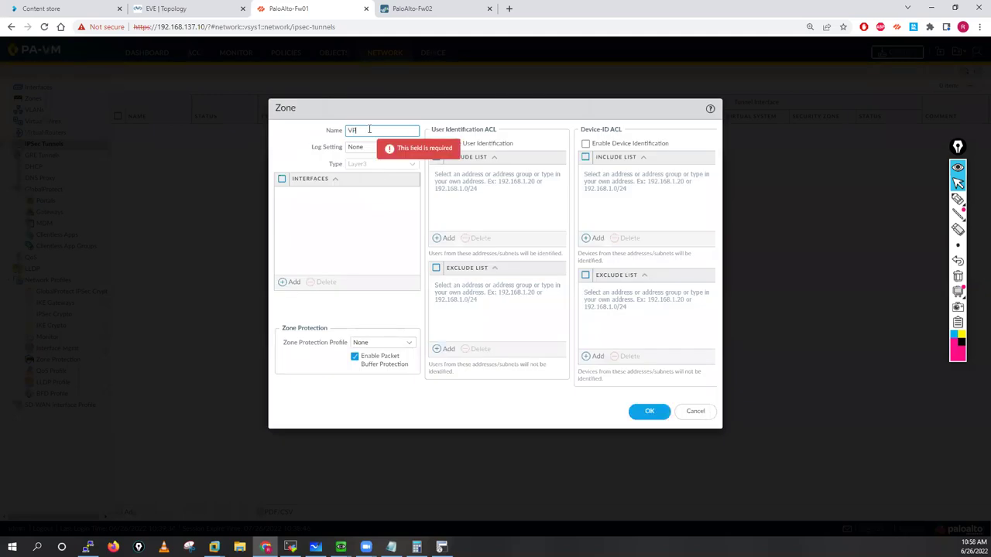
text(N)
click(647, 411)
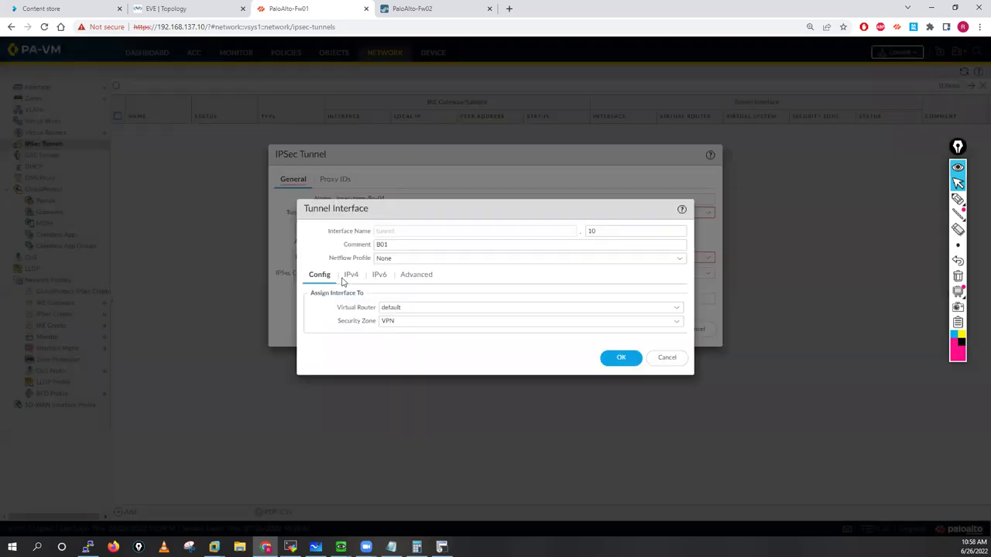
Step: Give tunnel.10 IPv4 address 99.99.99.1/30 and the Ping management profile, and save it
click(350, 277)
click(320, 369)
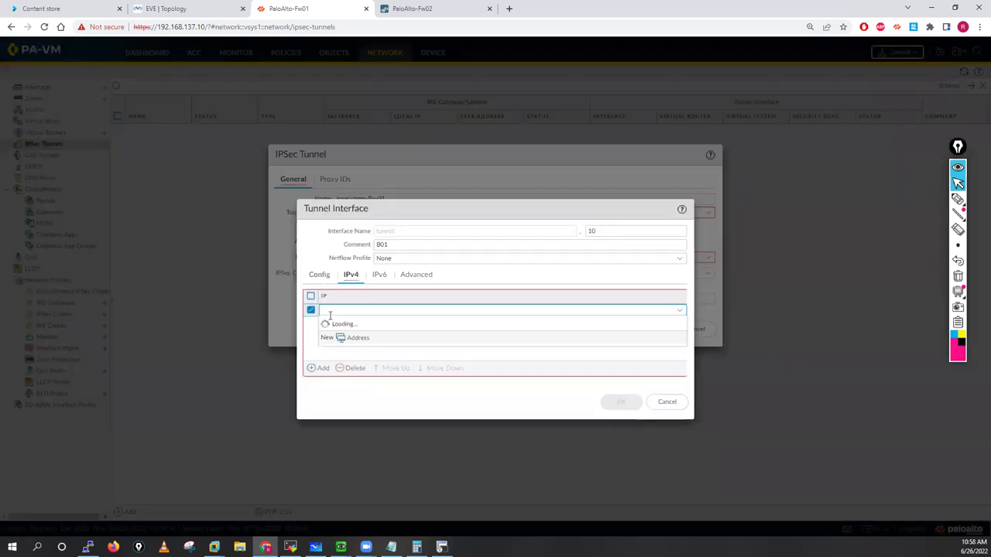
text(99.99.99.1)
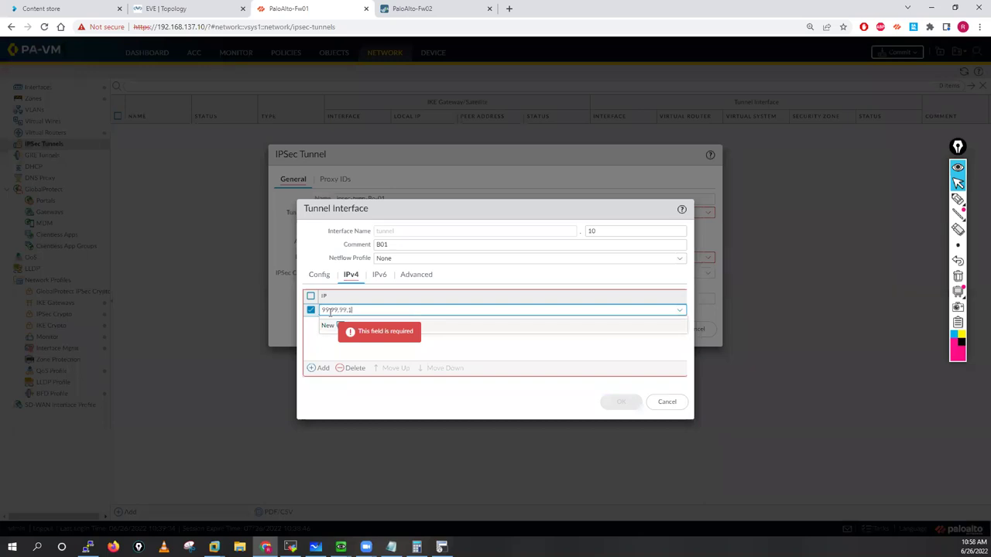
text(/3)
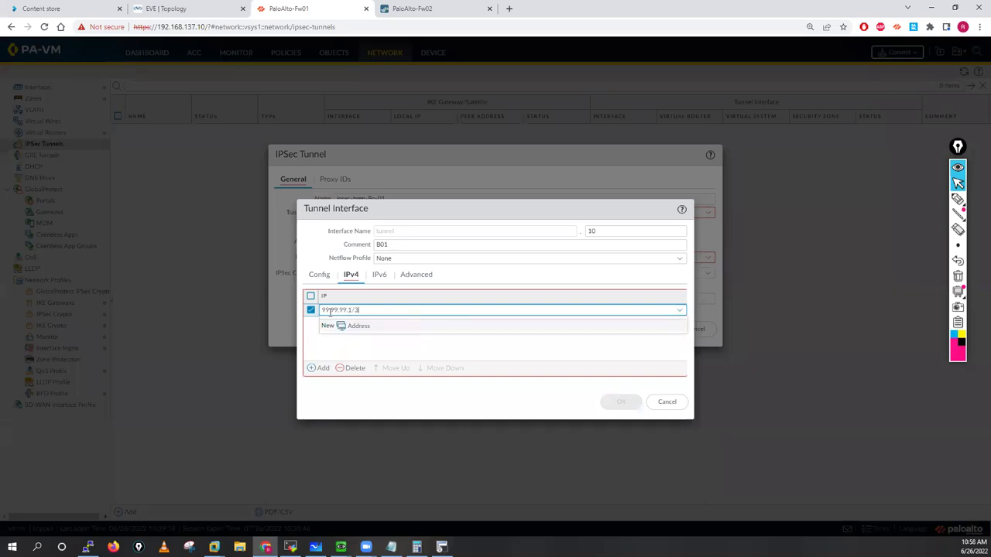
text(0)
click(332, 340)
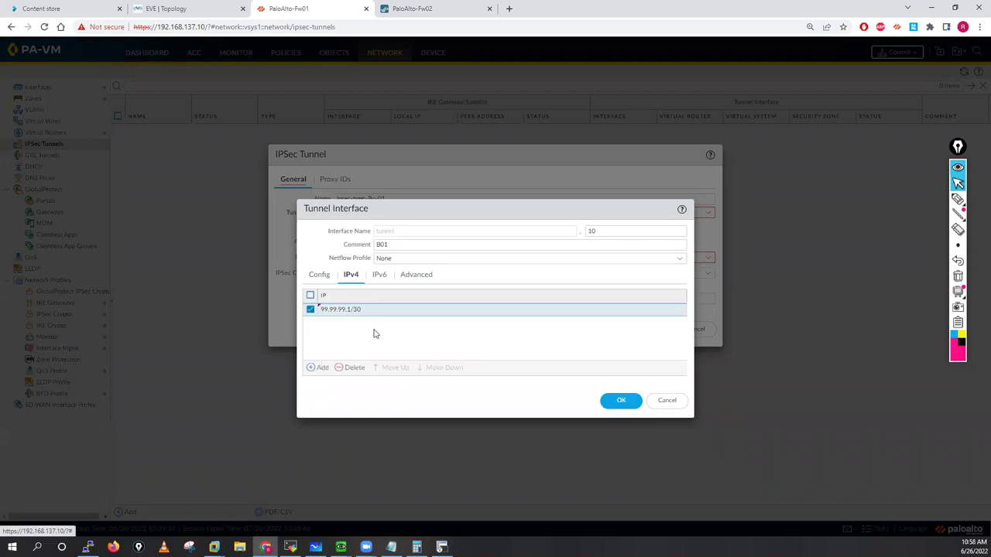
click(410, 280)
click(678, 312)
click(393, 335)
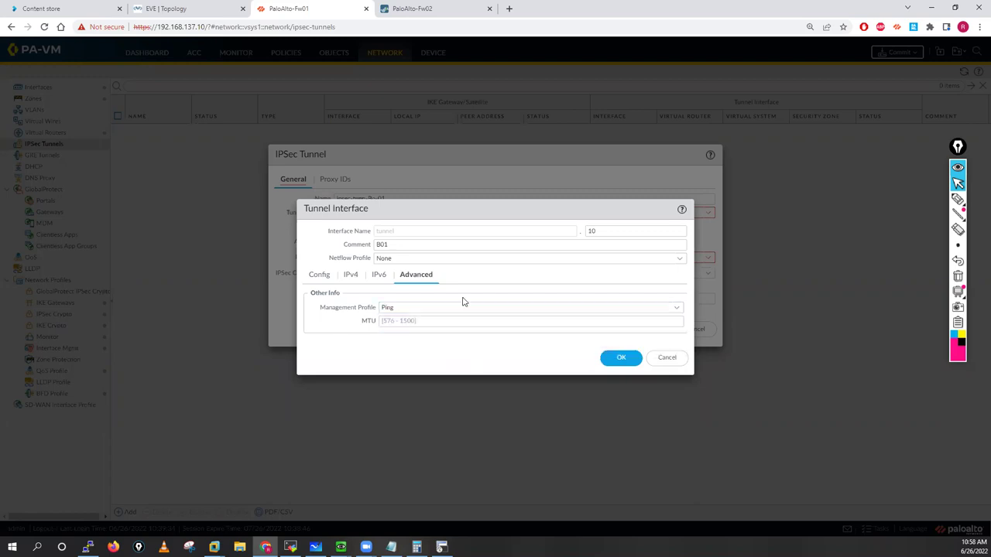
click(620, 363)
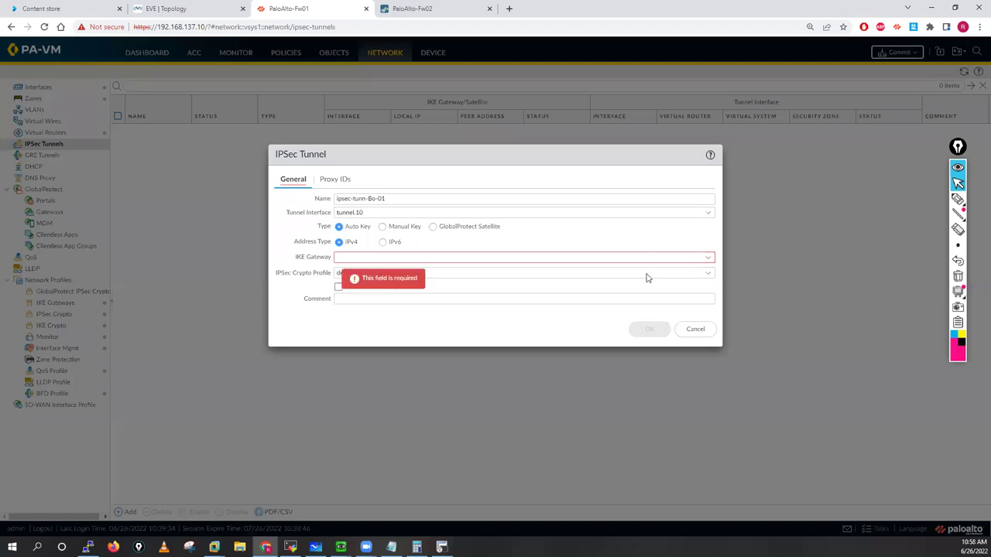
Step: Assign IKE gateway BO-01-IKE_GW and IPSec crypto profile Phase-02 to the tunnel
click(336, 259)
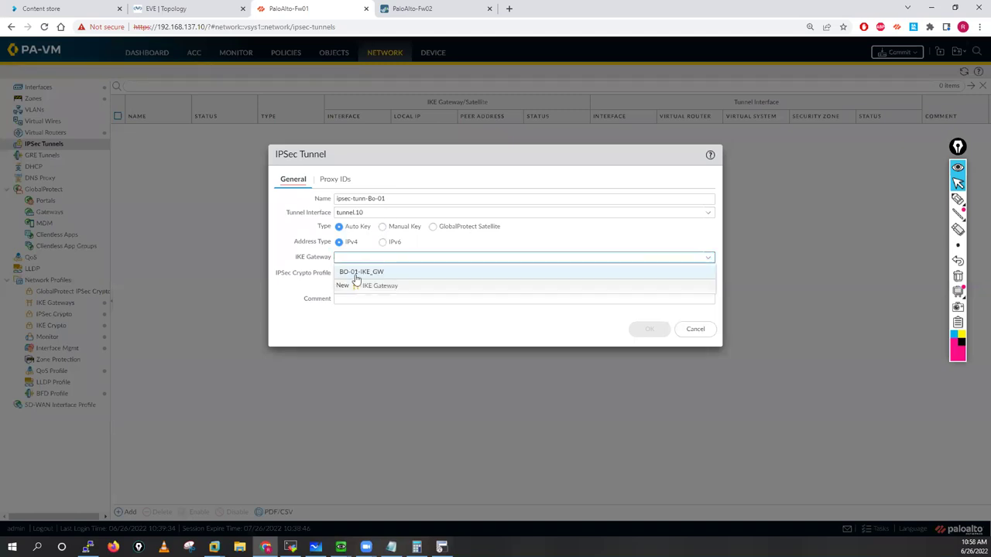
click(358, 271)
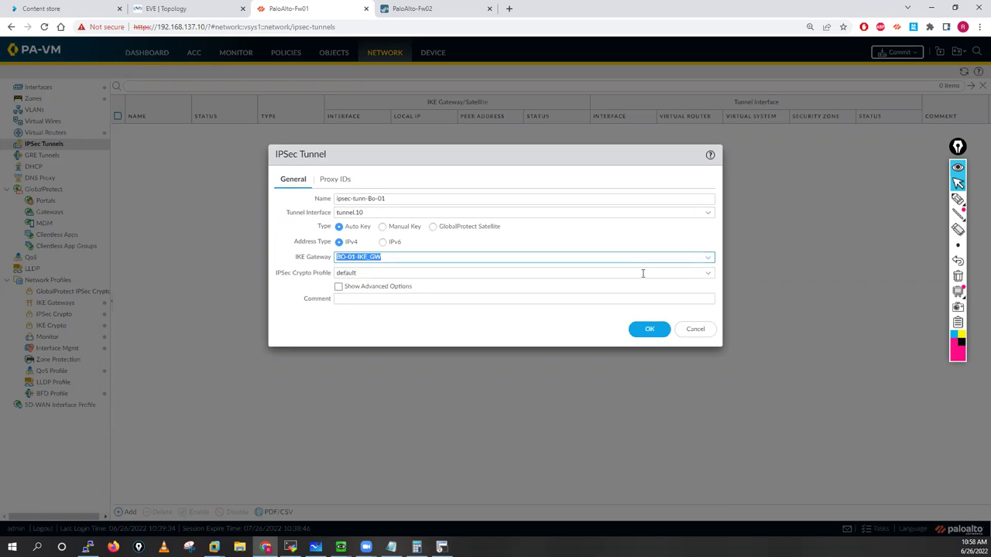
click(337, 275)
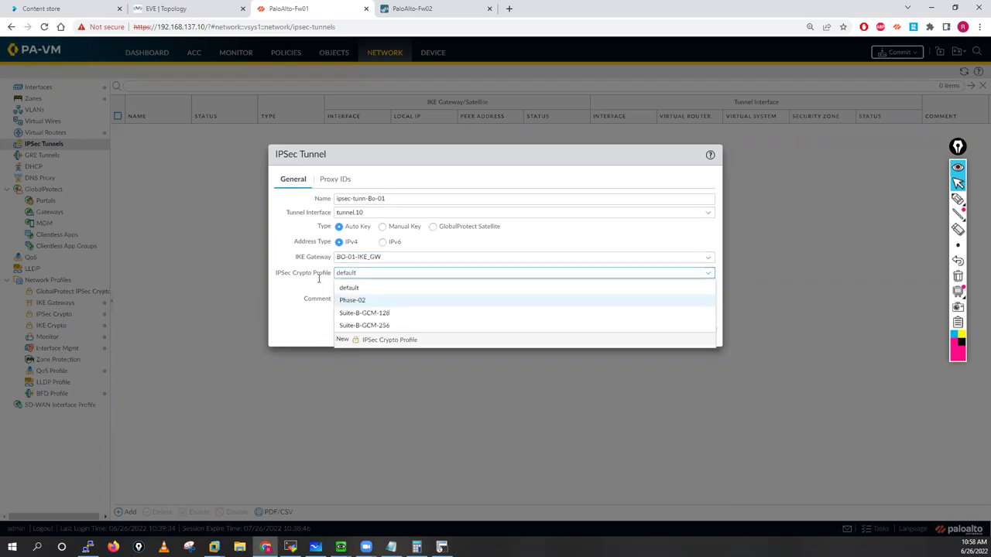
click(340, 293)
Step: Enable tunnel monitoring toward destination 99.99.99.2 with a new monitor profile
click(339, 287)
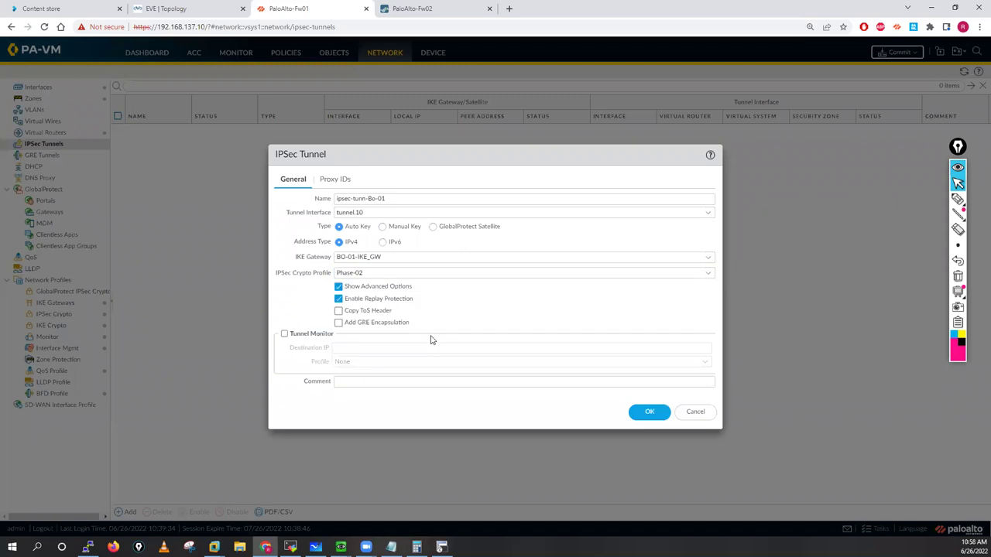
click(284, 334)
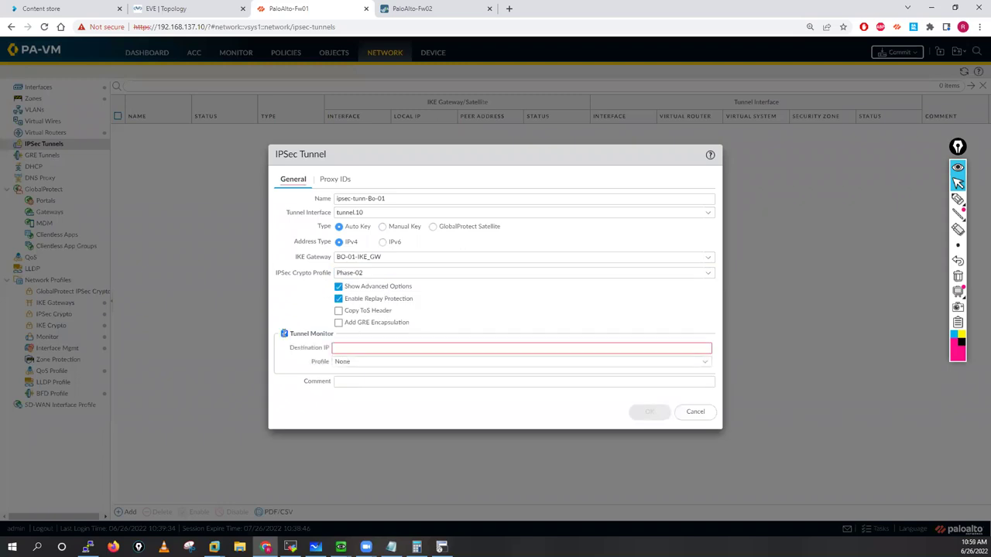
click(403, 350)
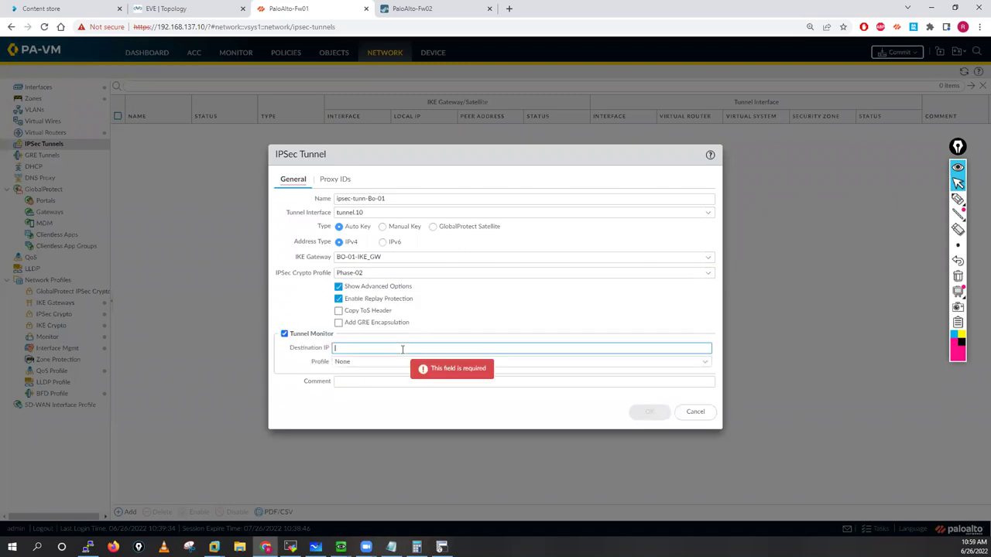
text(99.99.99.1)
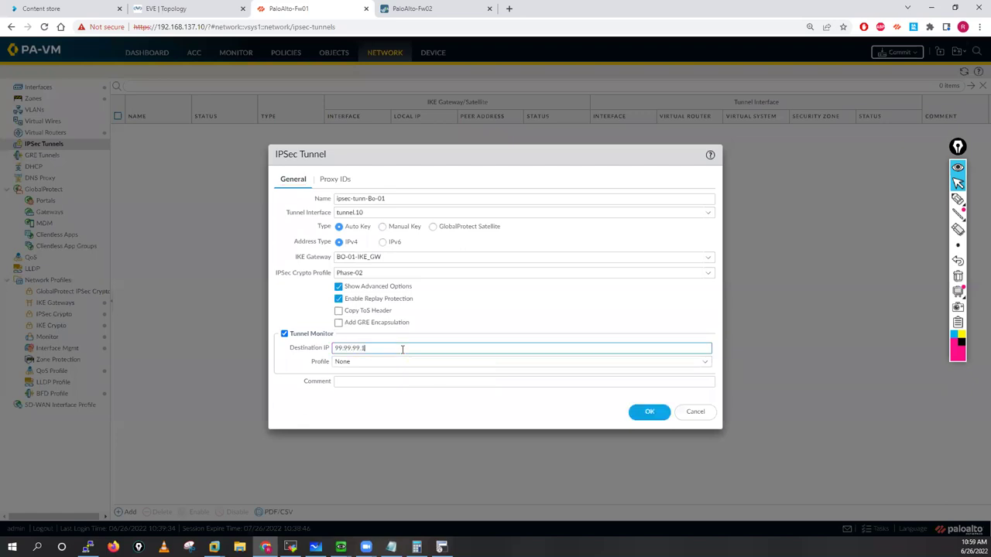
key(BackSpace)
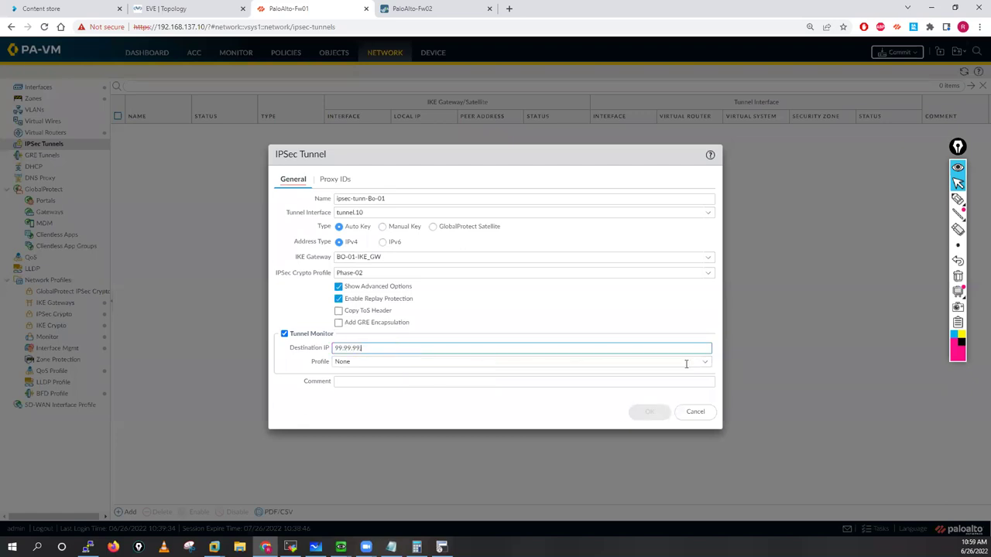
text(.2)
click(706, 362)
click(372, 404)
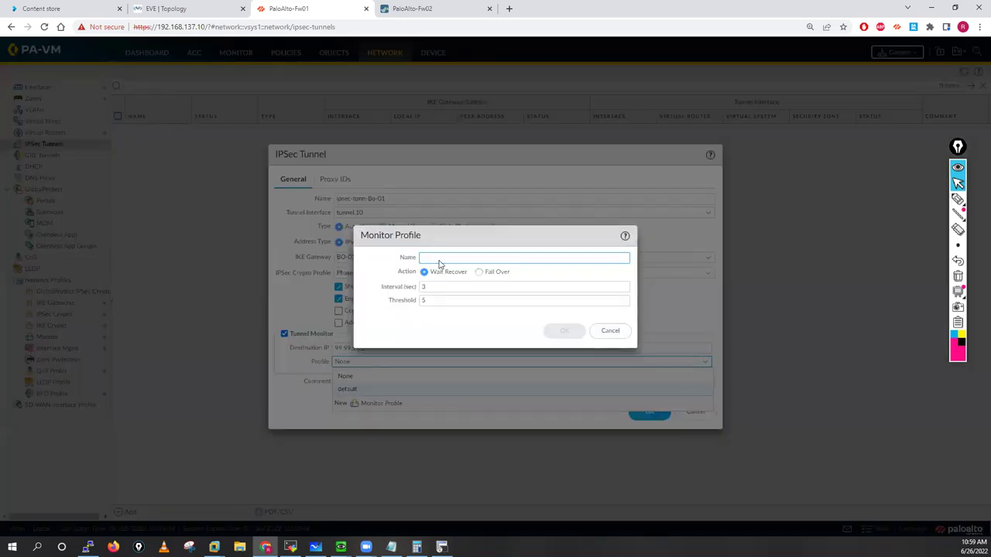
Step: Create monitor profile Tunnel-Monitor with Fail Over action, interval 2 and threshold 3
click(479, 272)
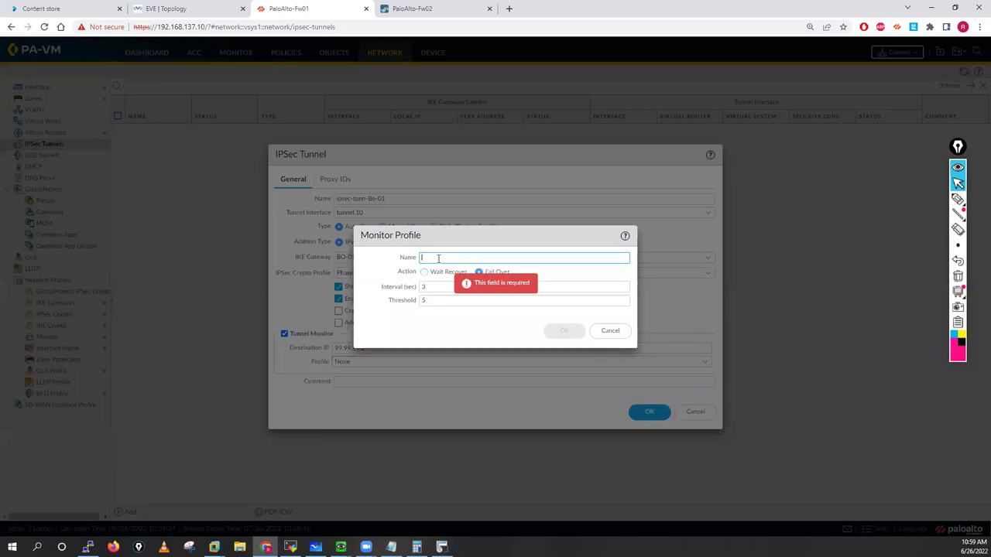
text(Tunnel)
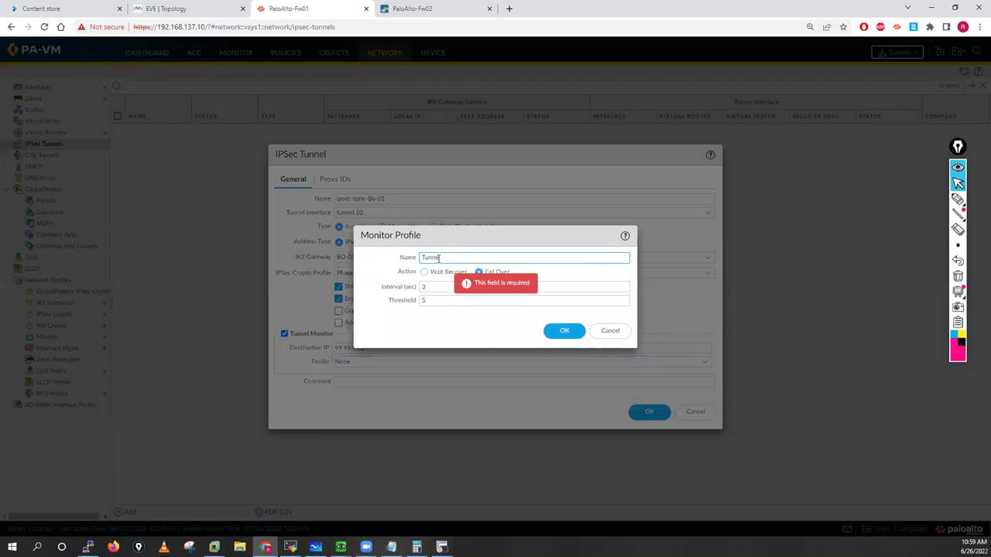
text(-Monitor)
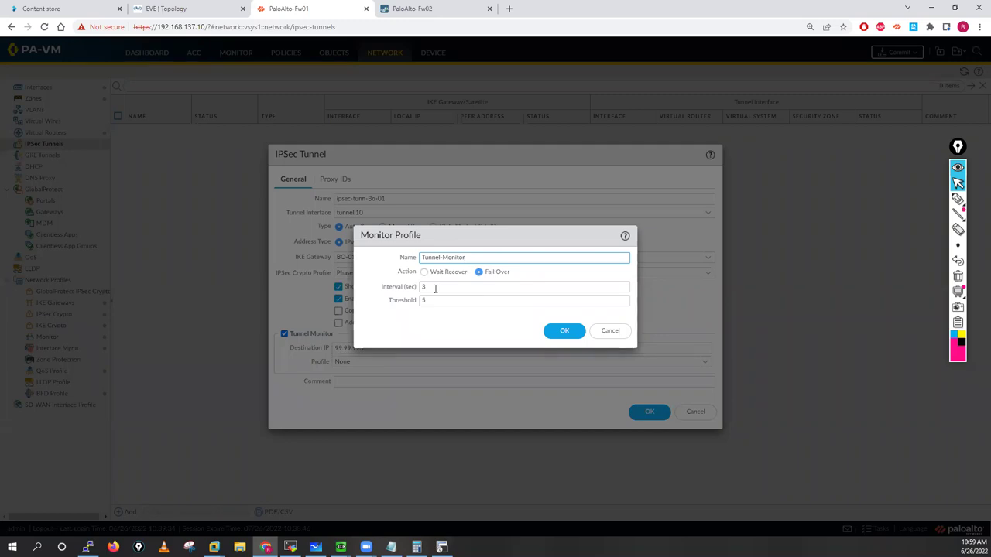
click(435, 288)
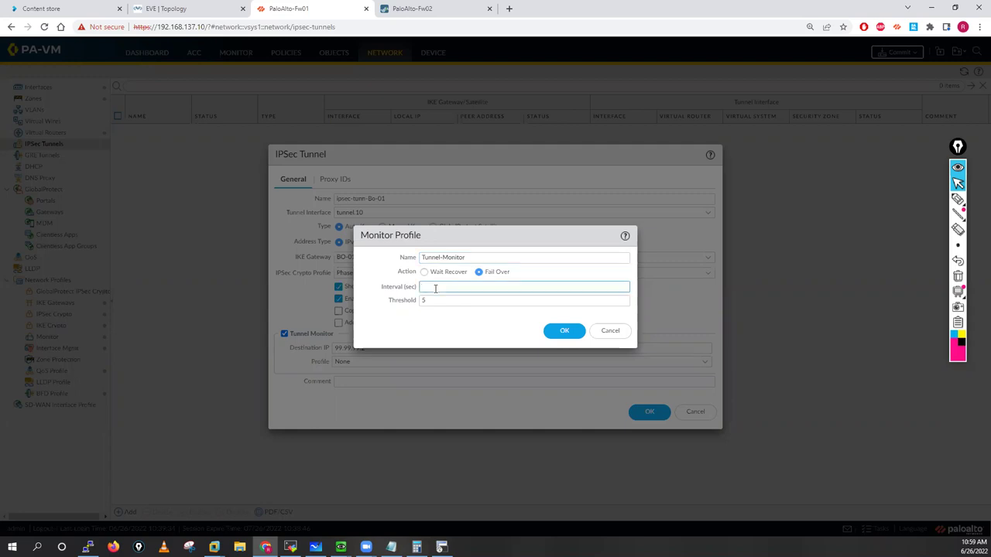
click(435, 304)
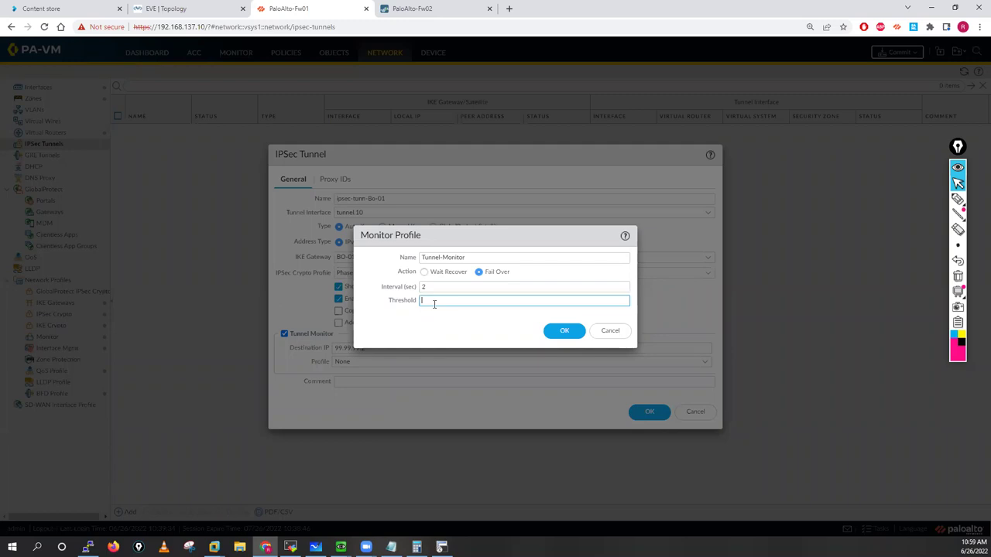
text(3)
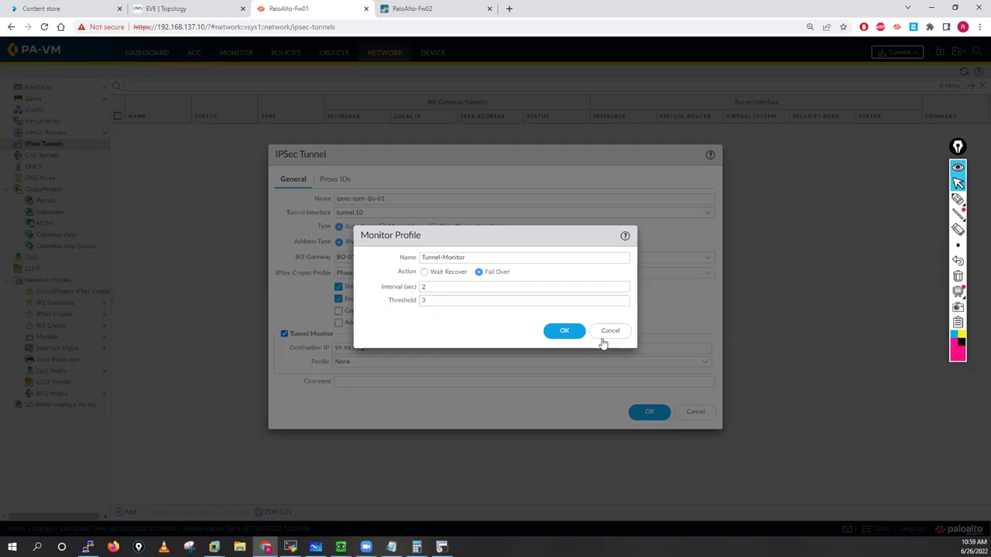
click(569, 335)
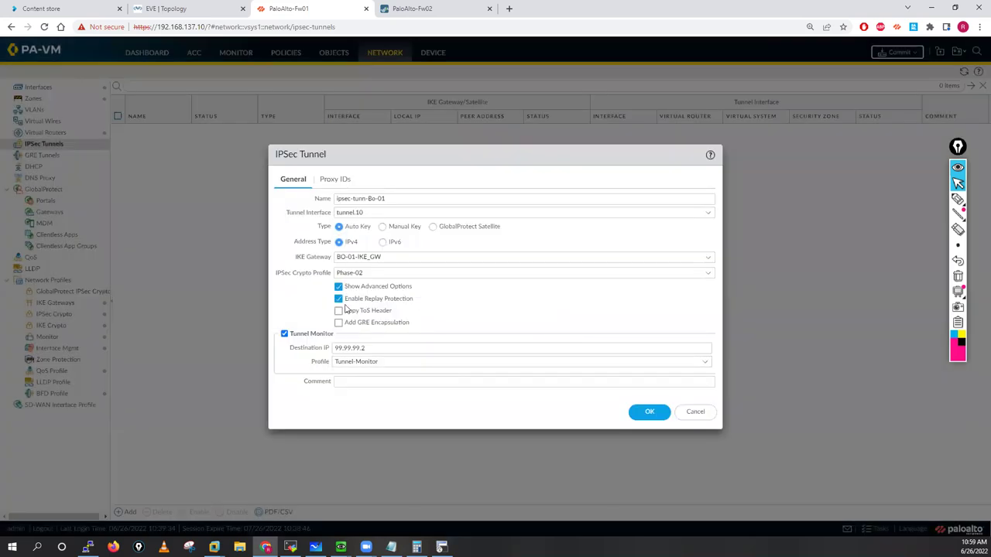
Step: Review the Proxy IDs, save tunnel ipsec-tunn-Bo-01, and switch to Fw02
click(340, 181)
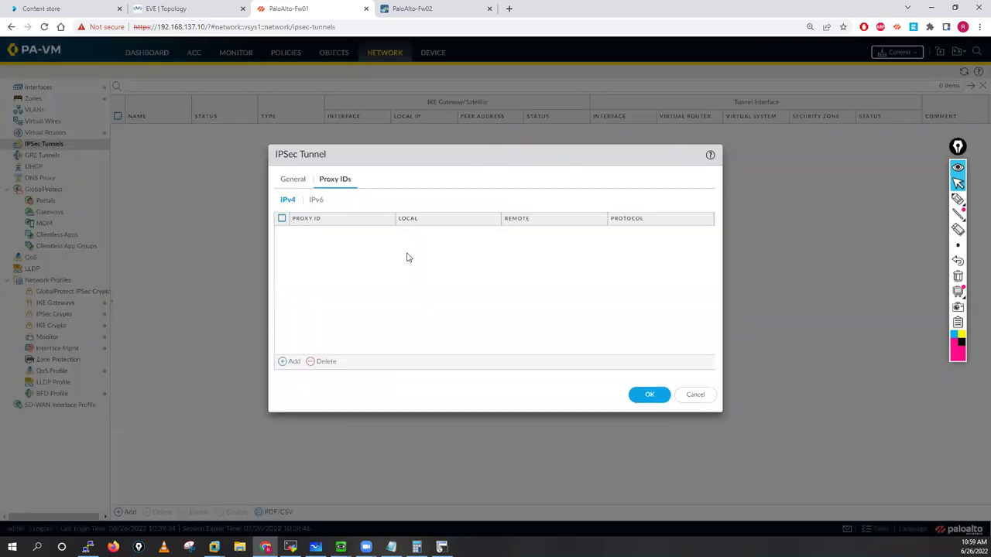
click(292, 180)
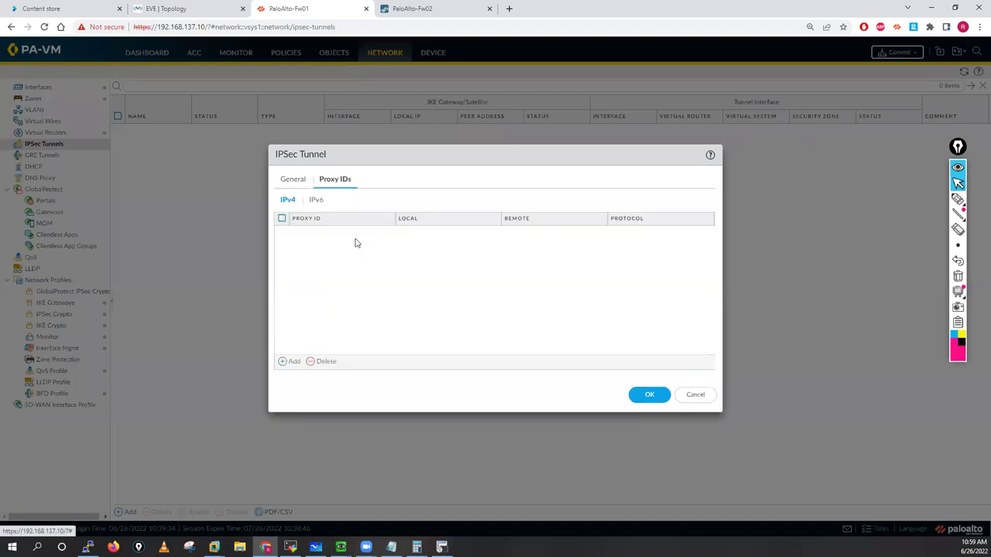
click(291, 181)
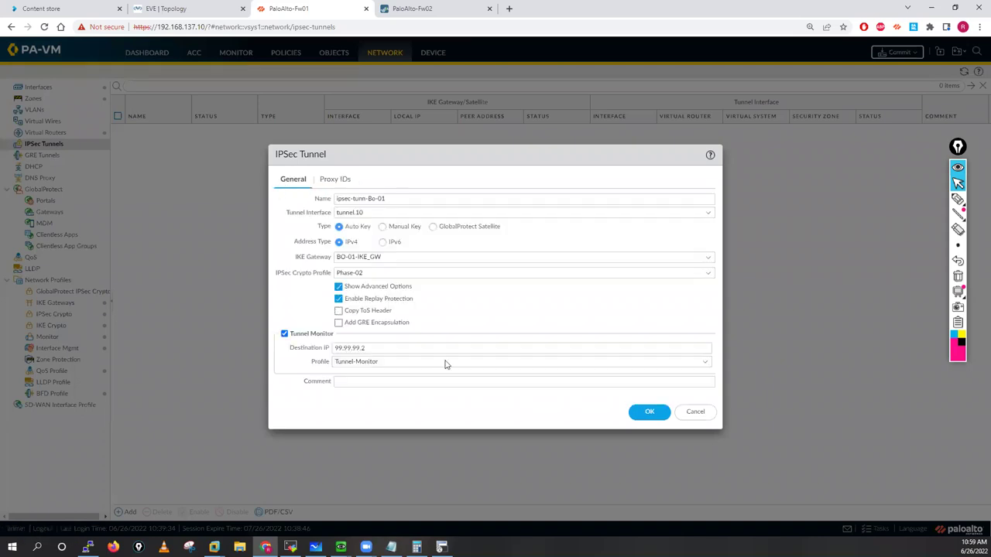
click(650, 412)
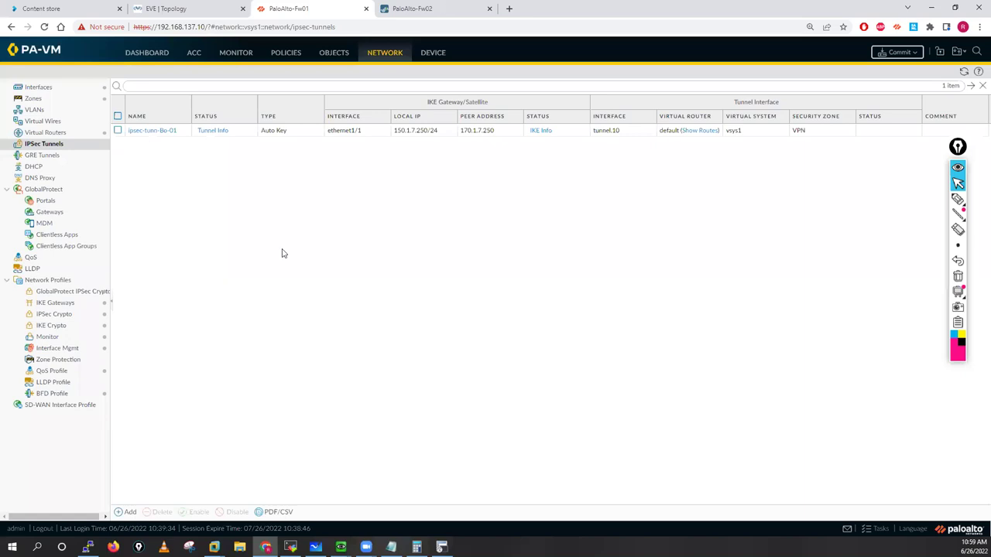
key(ctrl+Tab)
Step: On Fw02, start a new IPSec tunnel named ipsec-tunn-Ho
click(51, 150)
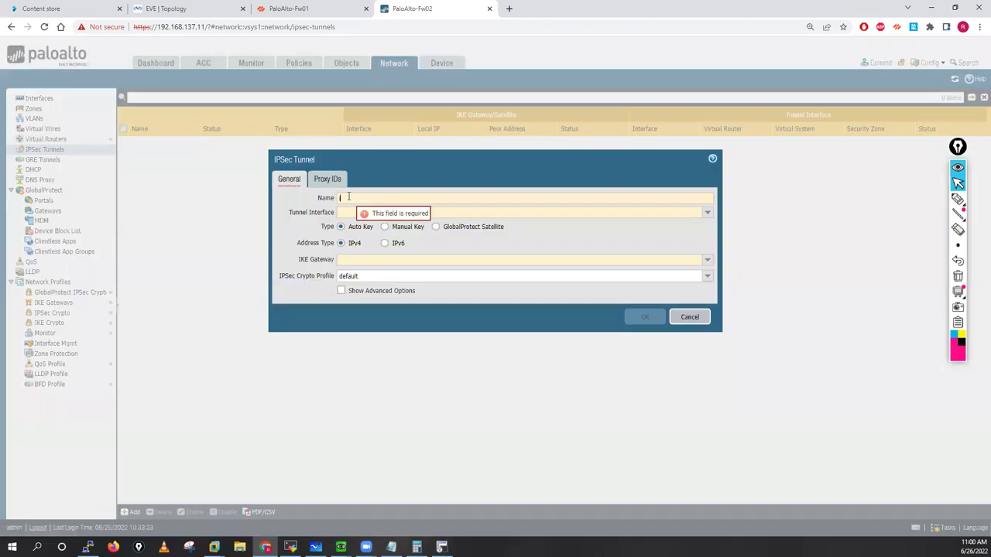
text(ipsec-tu)
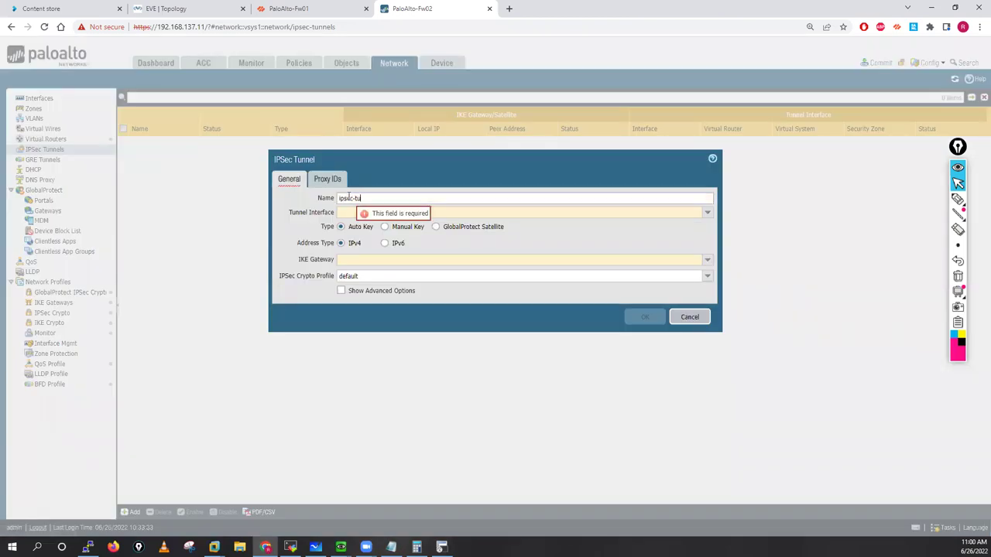
text(nn)
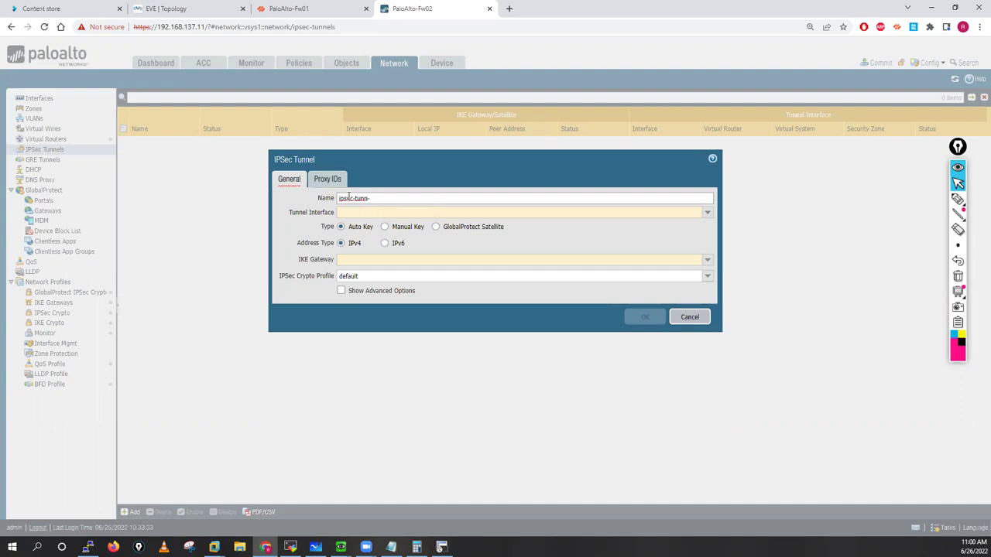
text(-Ho)
click(358, 214)
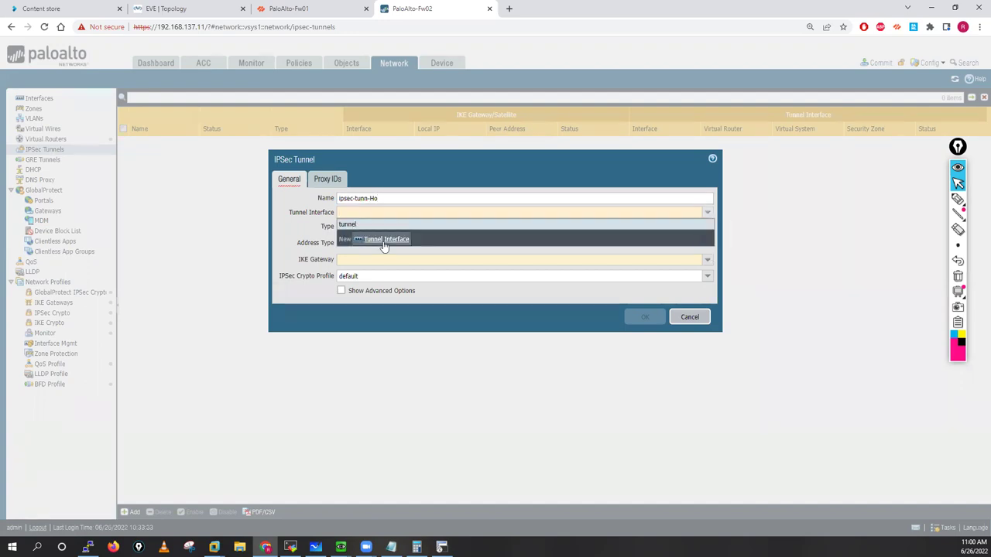
Step: Create tunnel interface tunnel.10 with comment HO, virtual router default and a new zone VPN
click(469, 241)
click(617, 228)
text(10)
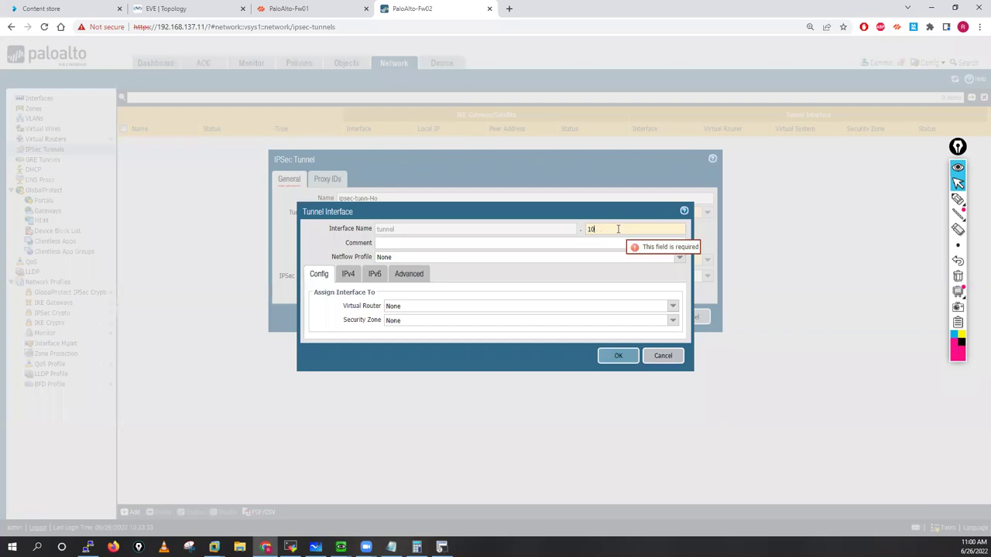
click(396, 245)
text(H)
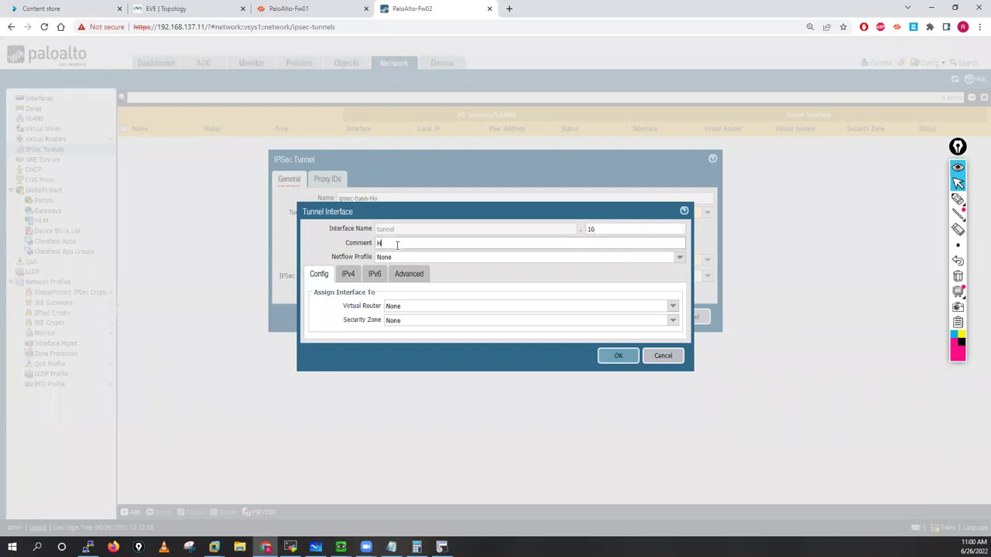
text(O)
click(671, 309)
click(395, 332)
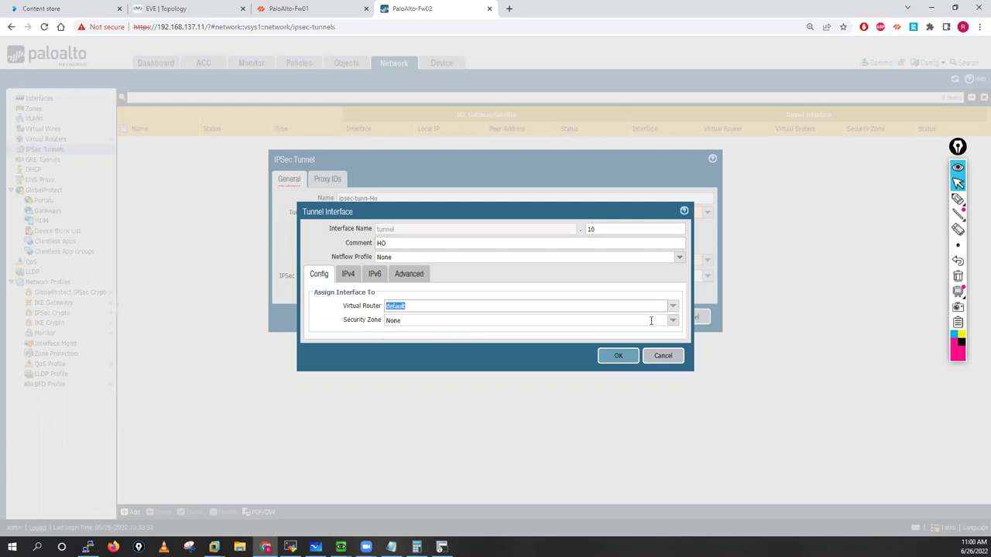
click(673, 322)
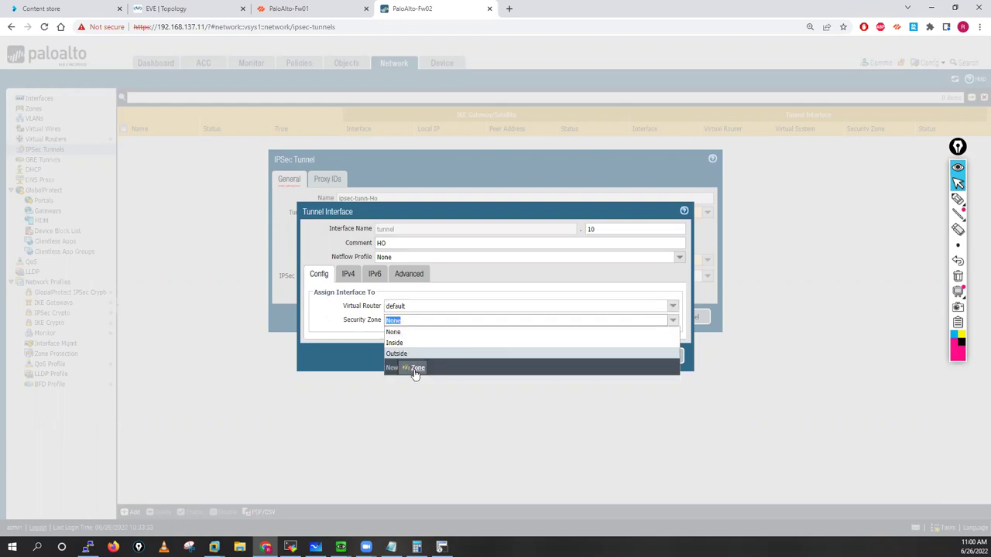
click(411, 368)
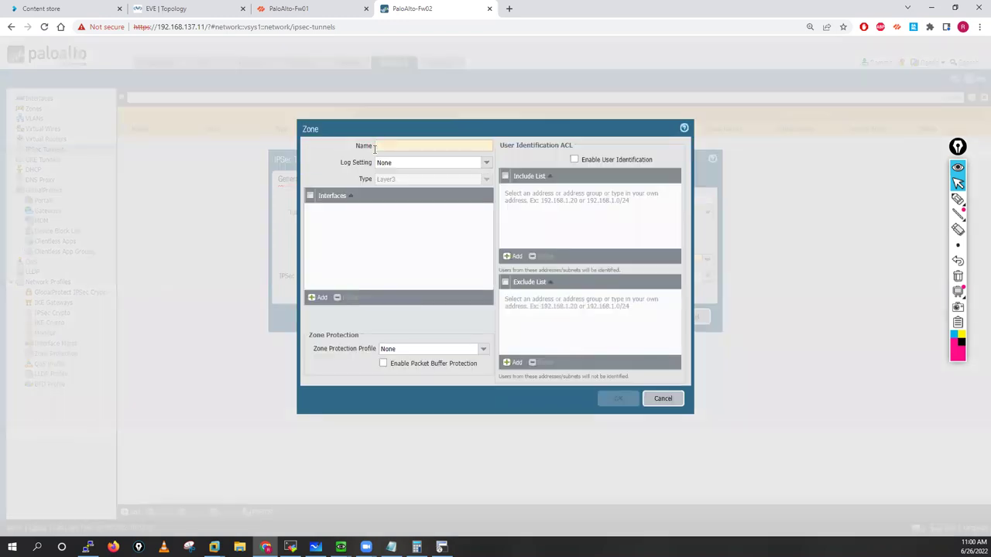
text(VPN)
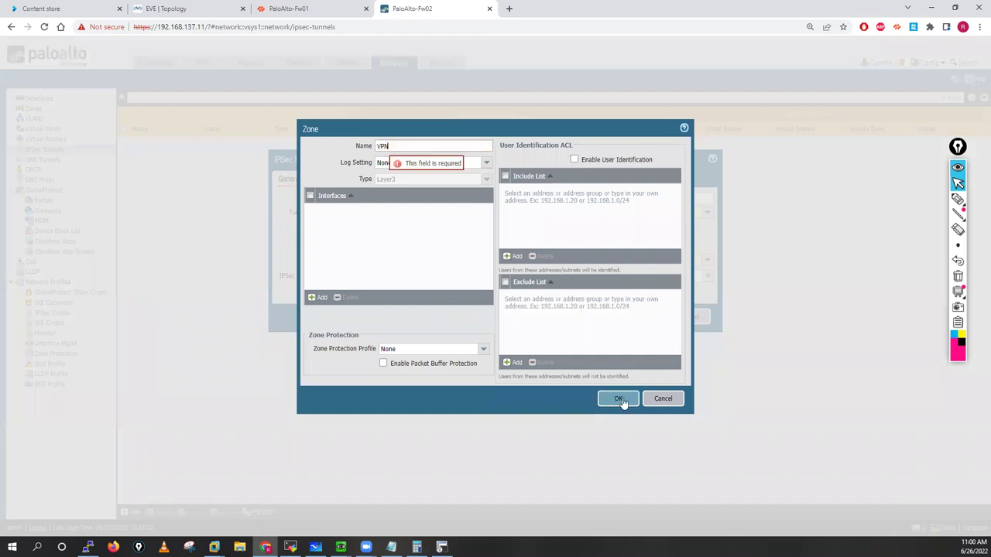
key(Return)
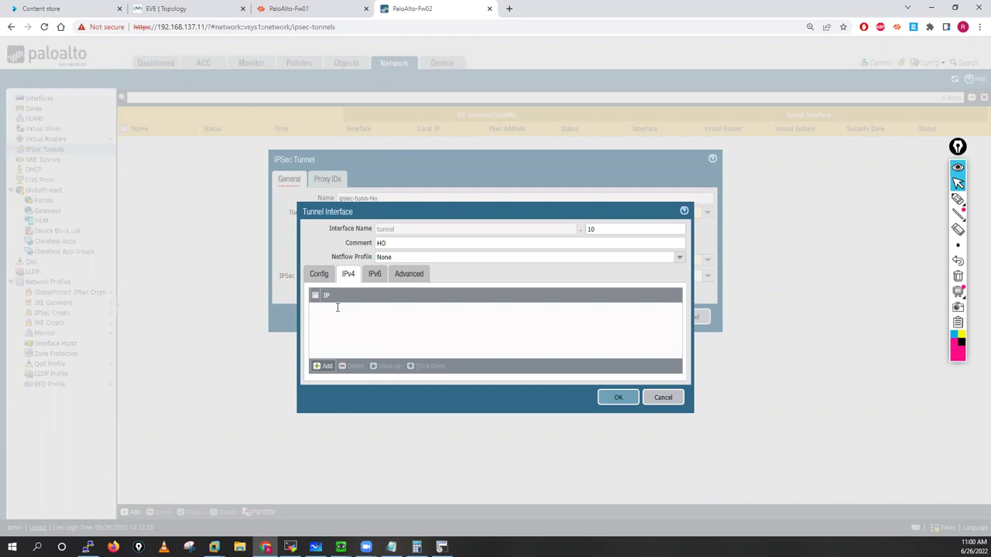
Step: Give tunnel.10 IPv4 address 99.99.99.2/30 and the Ping management profile, then save it
key(Return)
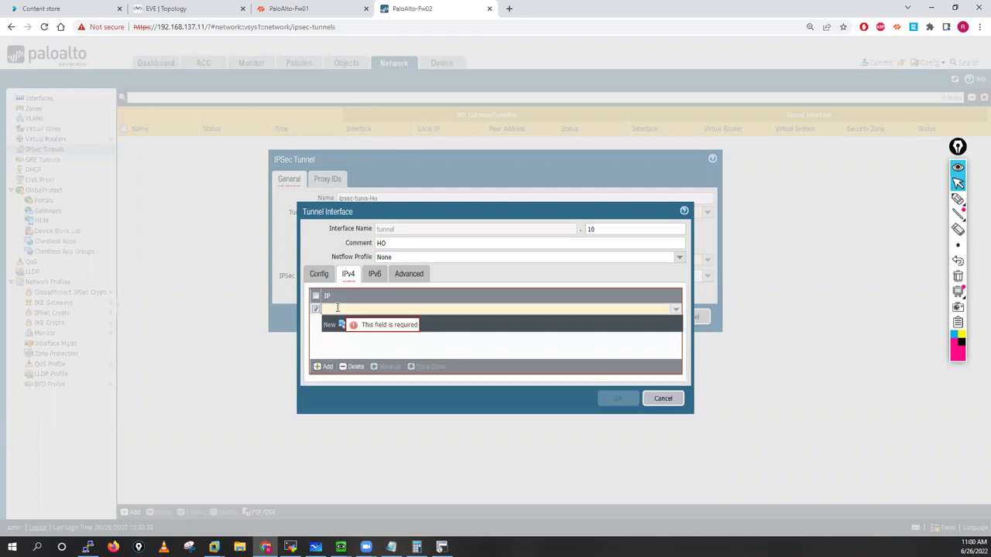
text(99.99.99.2)
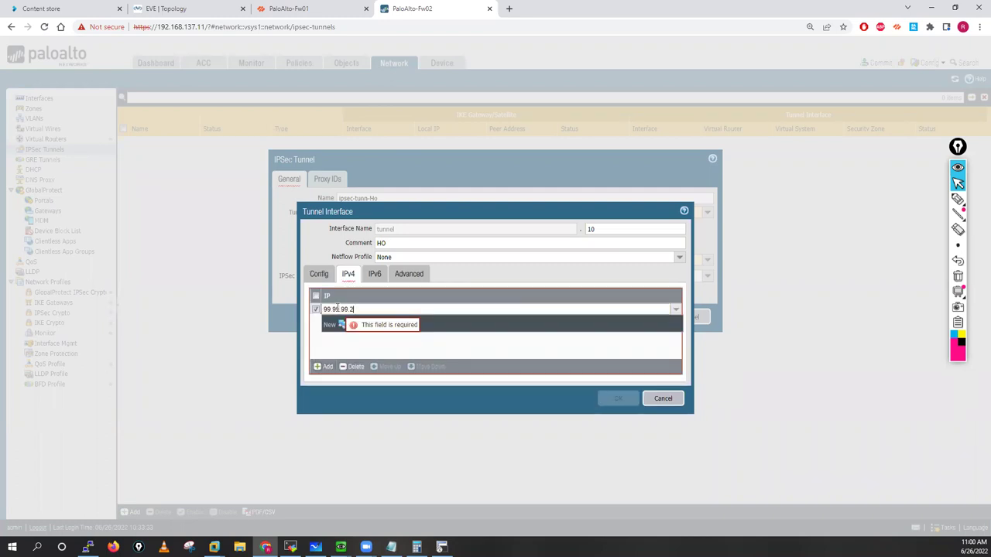
text(/30)
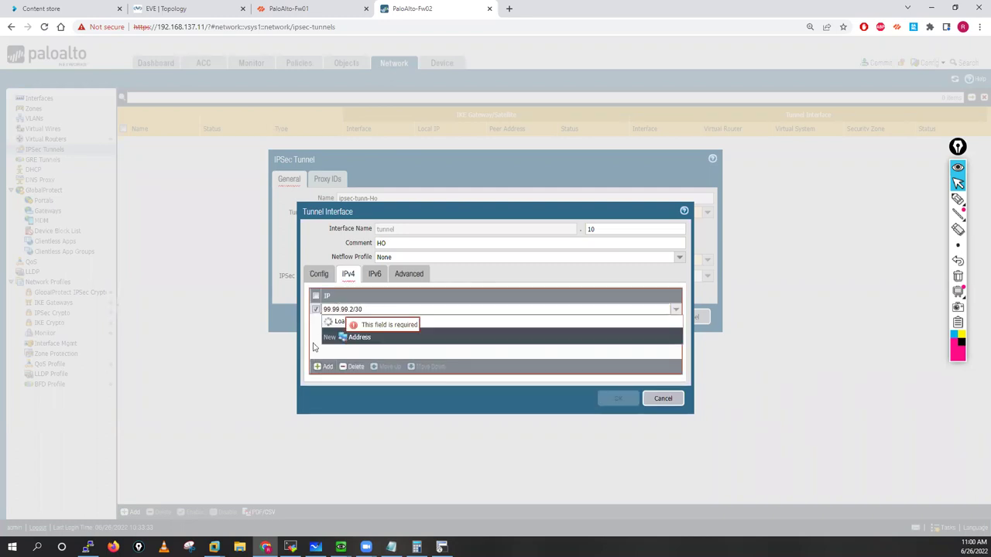
click(317, 365)
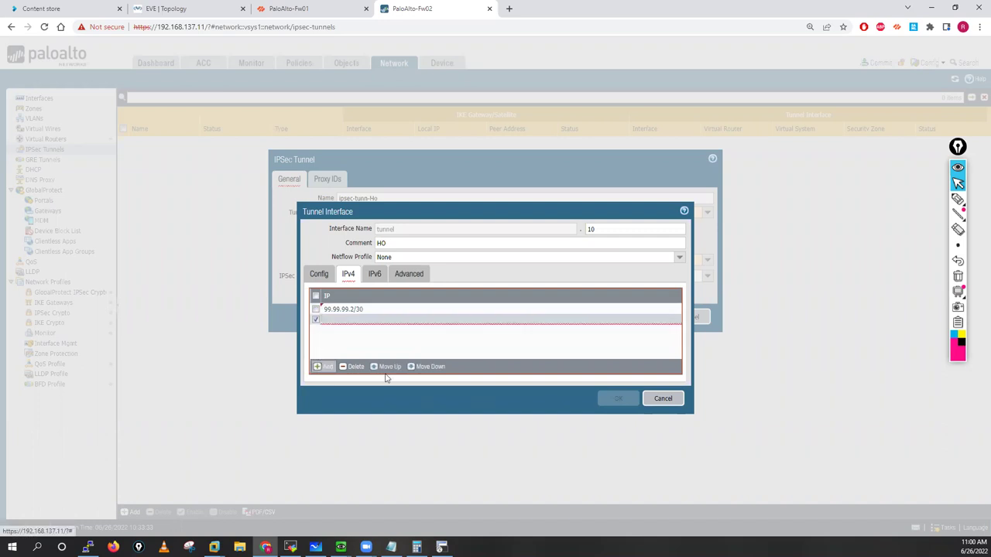
click(350, 366)
click(415, 274)
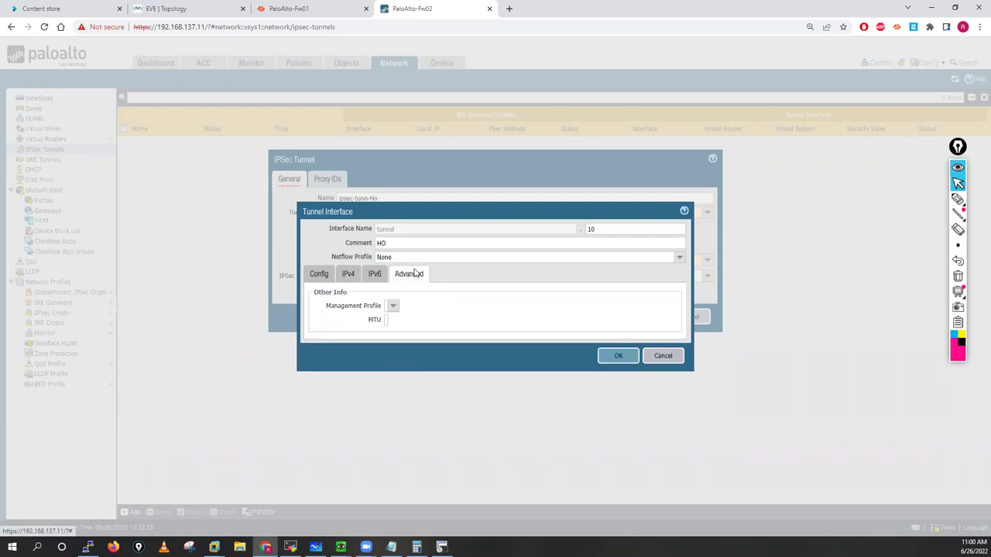
click(399, 307)
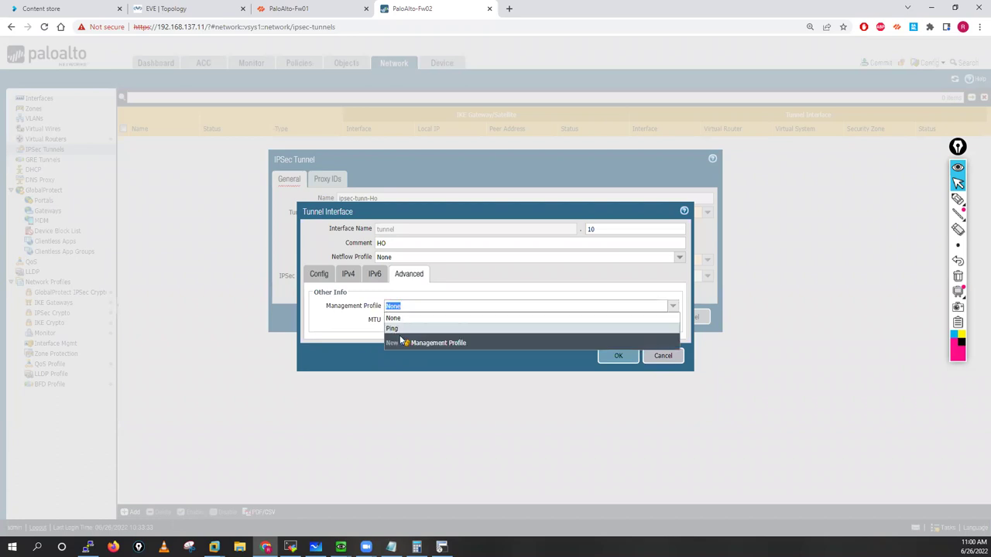
click(604, 353)
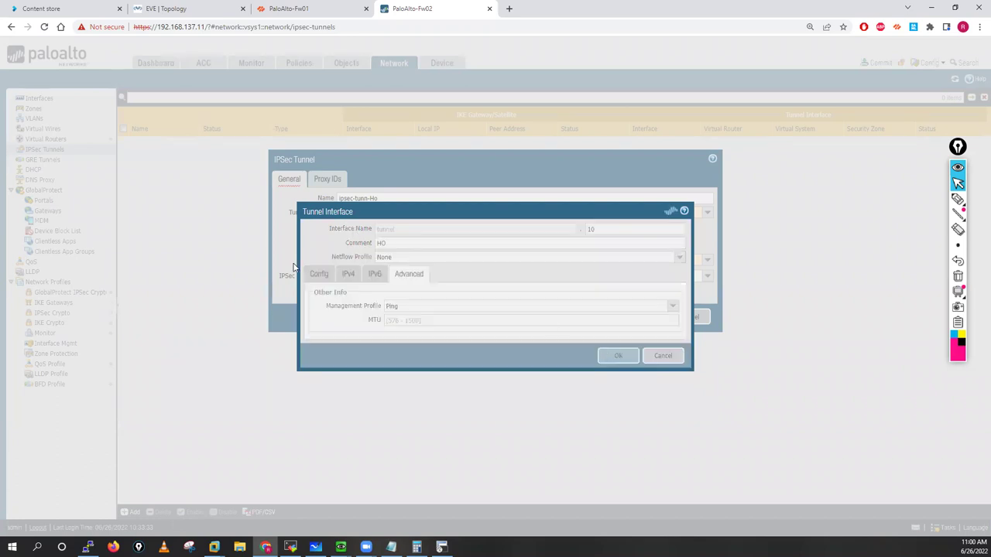
Step: Use IKE gateway HO-IKE-GW and IPSec crypto profile Phase-02 for the tunnel
click(707, 260)
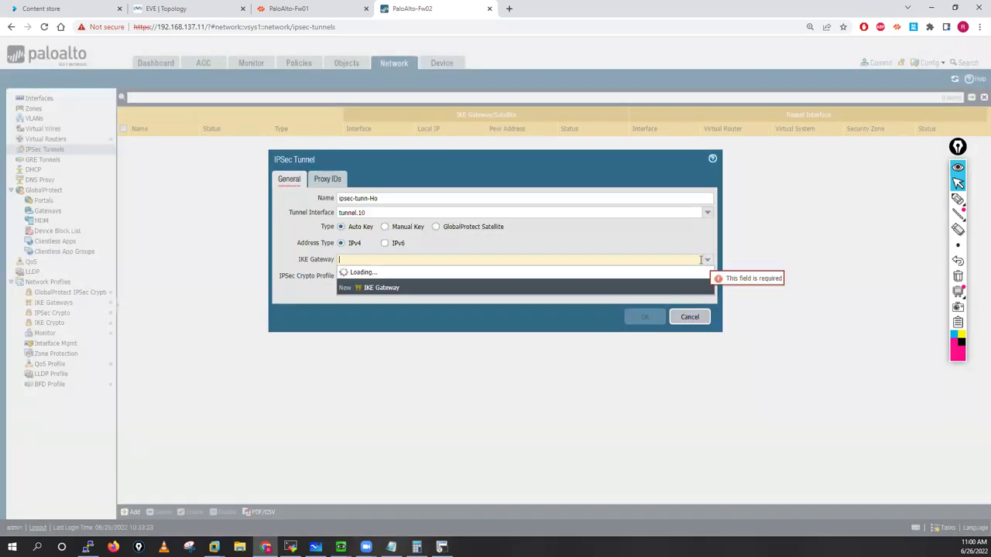
click(364, 271)
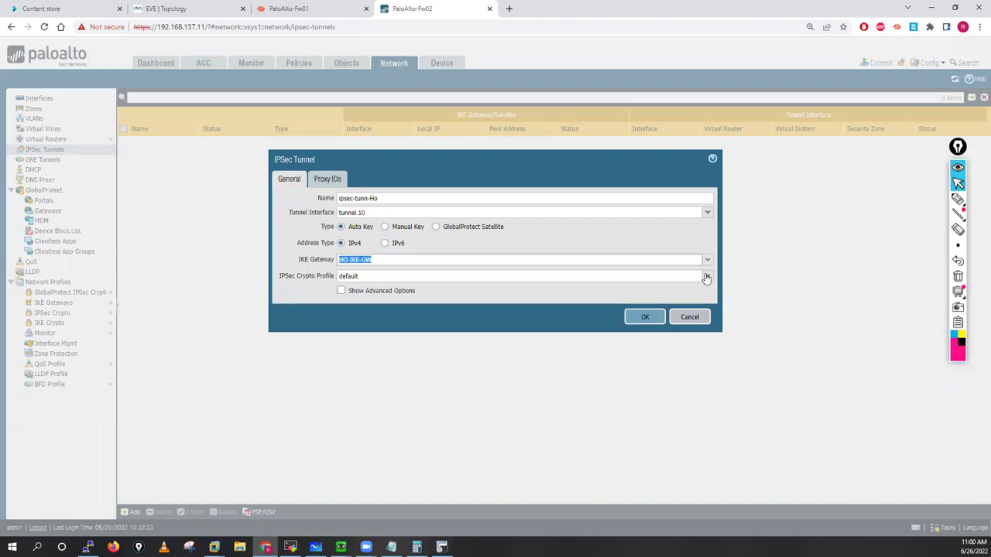
click(701, 277)
click(364, 299)
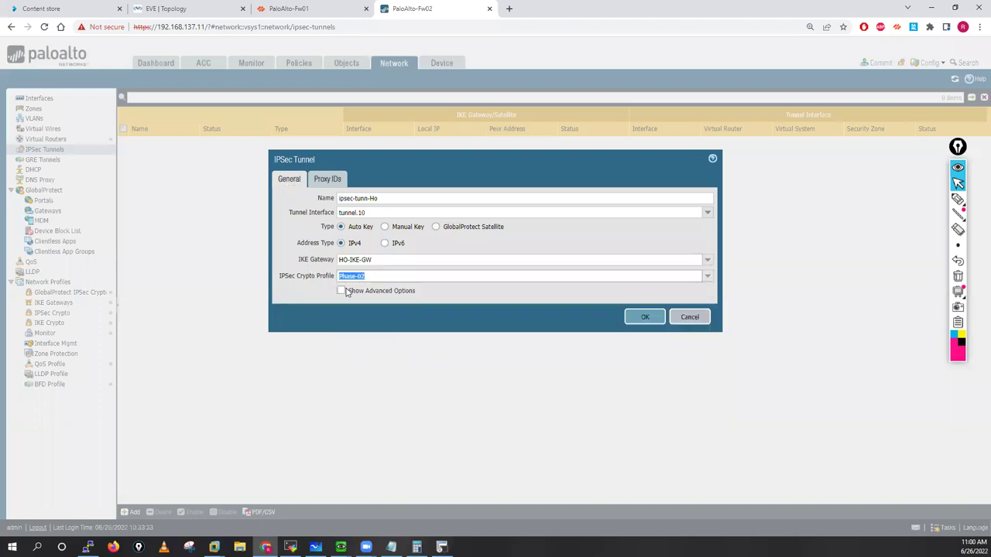
Step: Enable tunnel monitoring with destination IP 99.99.99.1
click(341, 290)
click(286, 348)
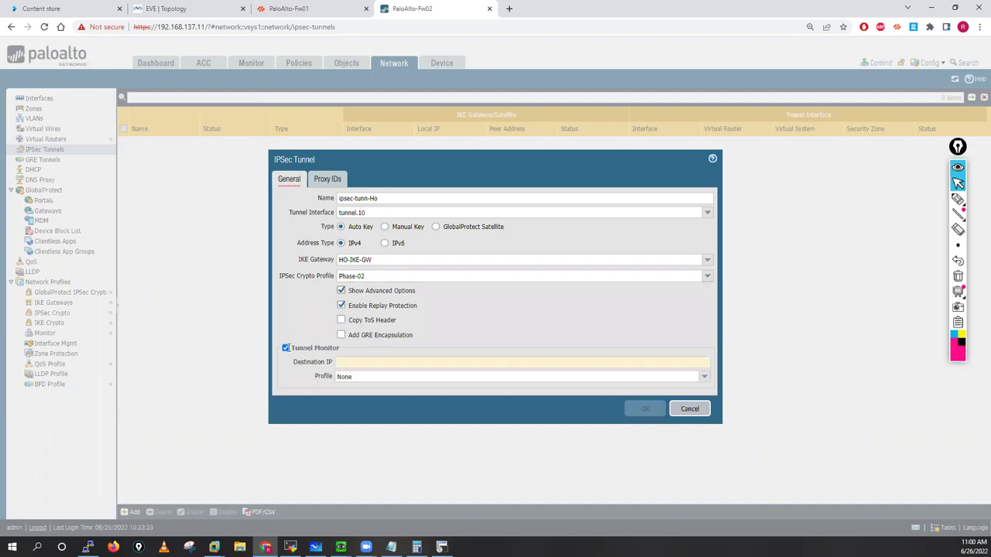
click(581, 364)
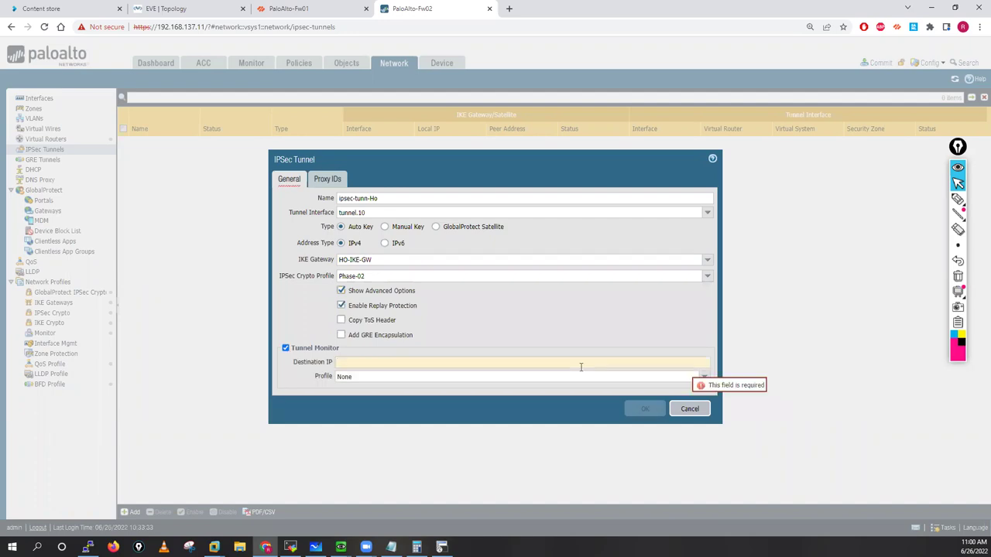
text(99.99.99)
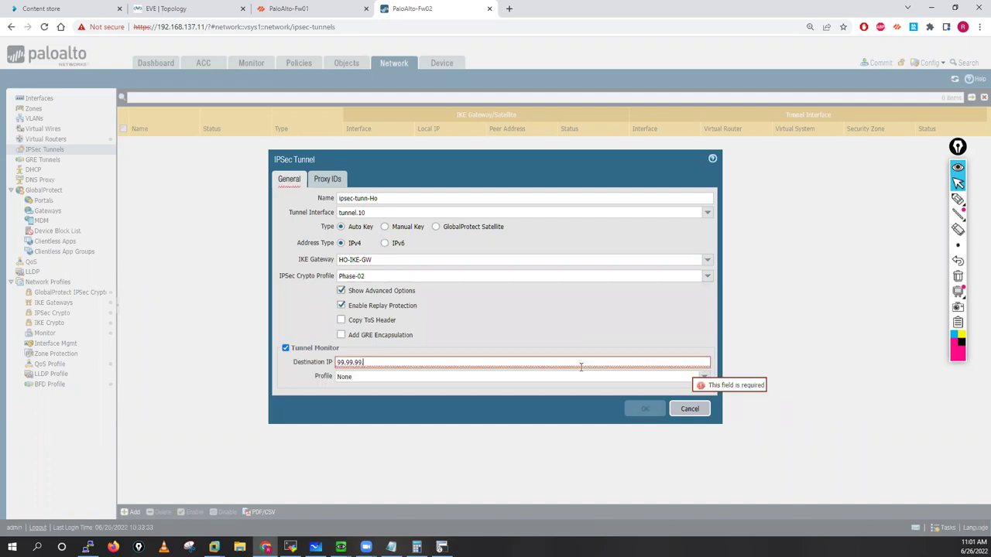
text(.1)
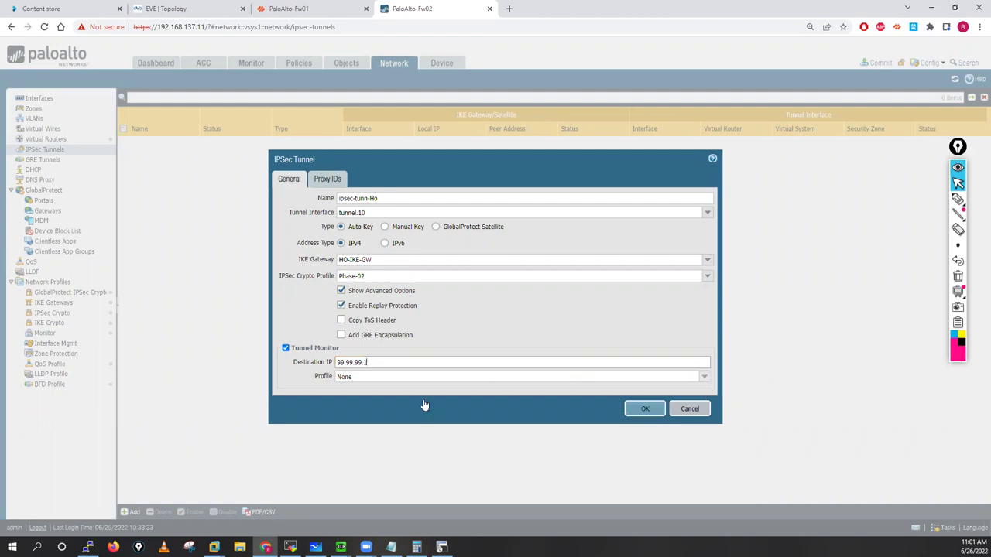
click(356, 376)
click(372, 412)
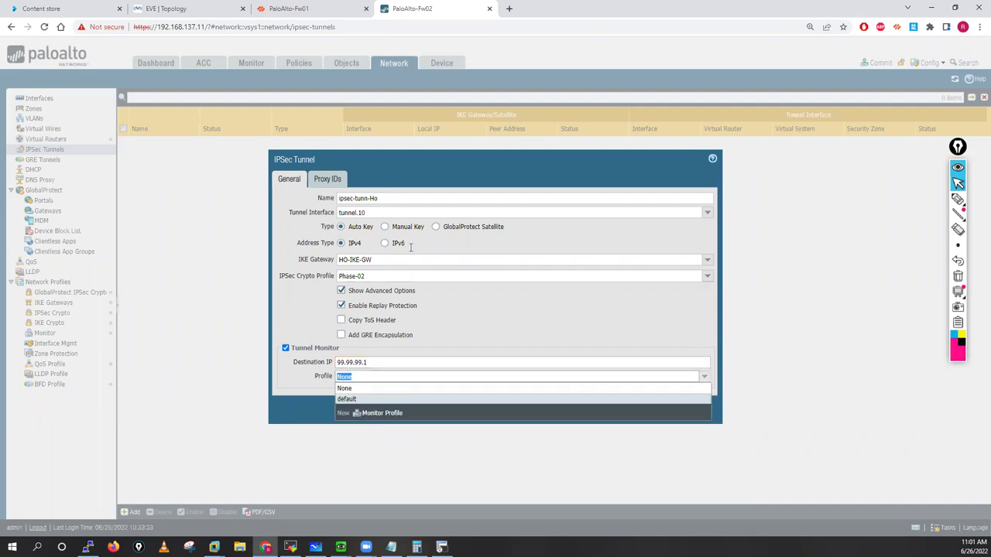
Step: Create monitor profile Tunne-Monitor (Fail Over, interval 2, threshold 3) and save tunnel ipsec-tunn-Ho
text(Tun)
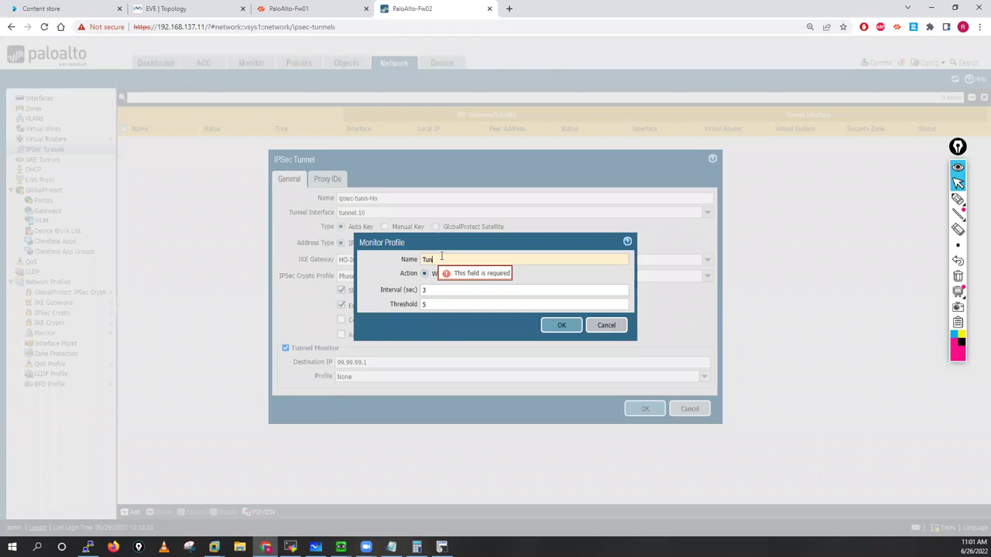
text(-H)
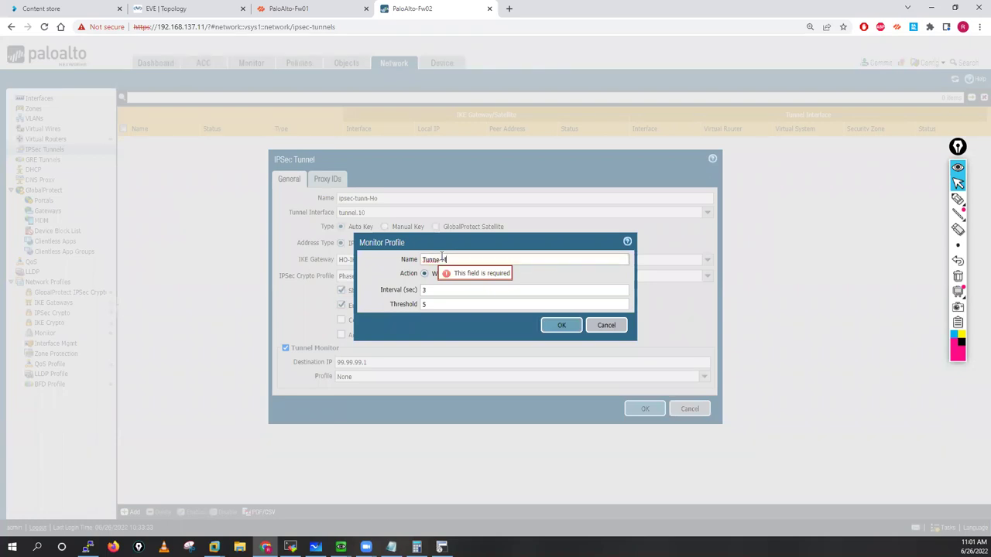
text(onitor)
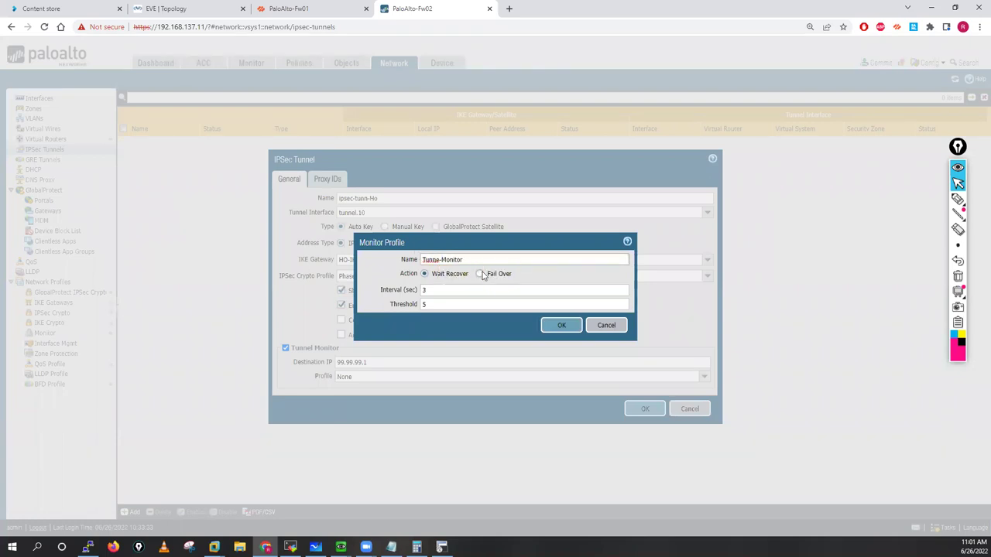
click(481, 274)
click(447, 291)
key(BackSpace)
text(2)
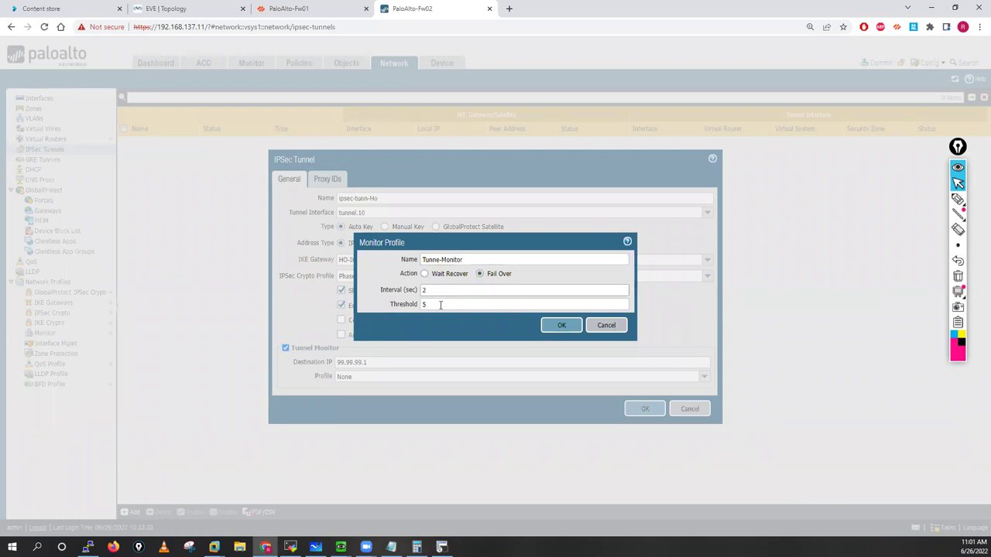
click(441, 306)
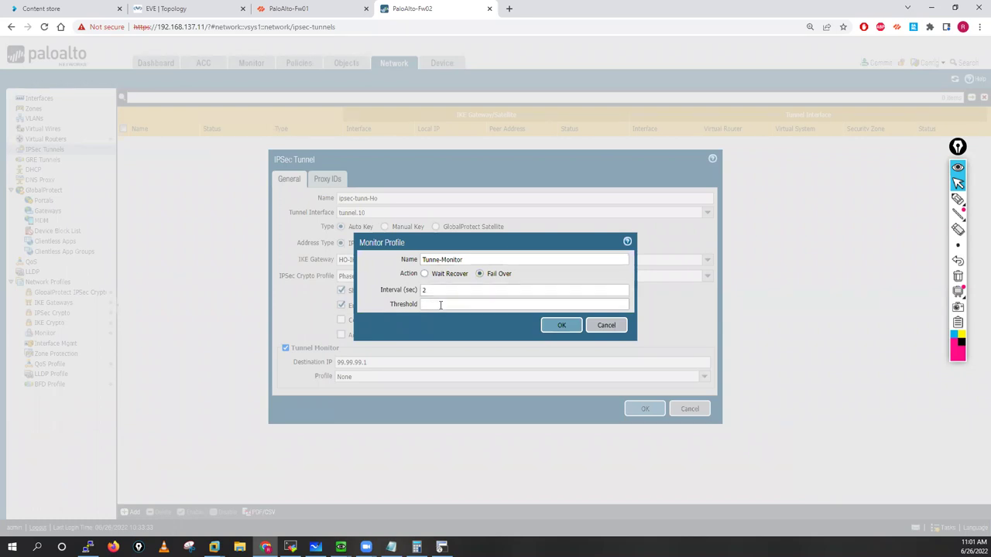
text(3)
key(Return)
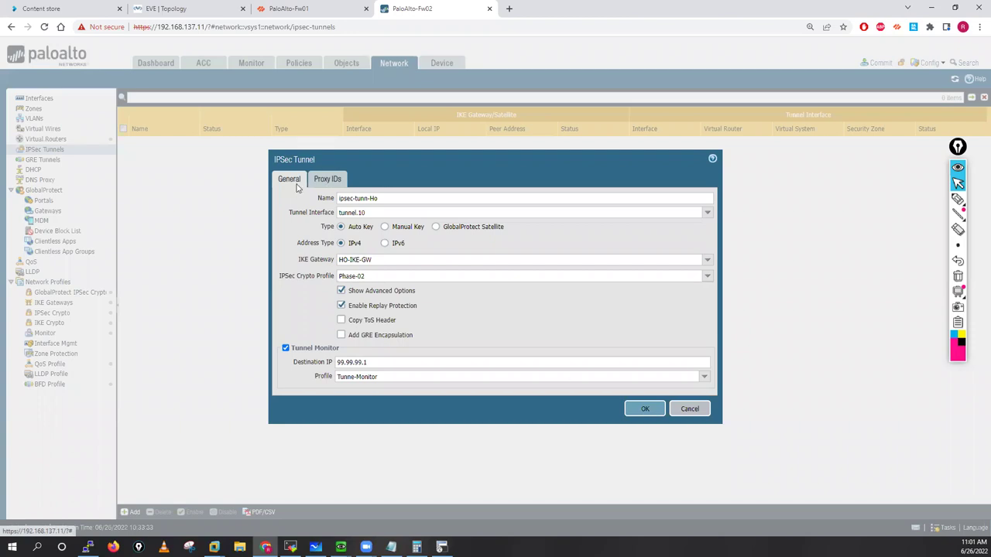
click(645, 409)
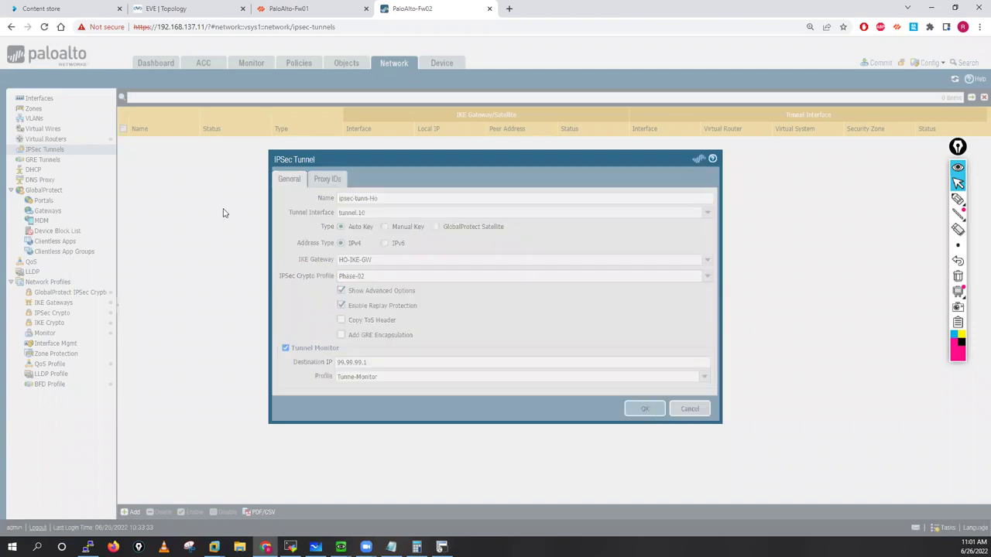
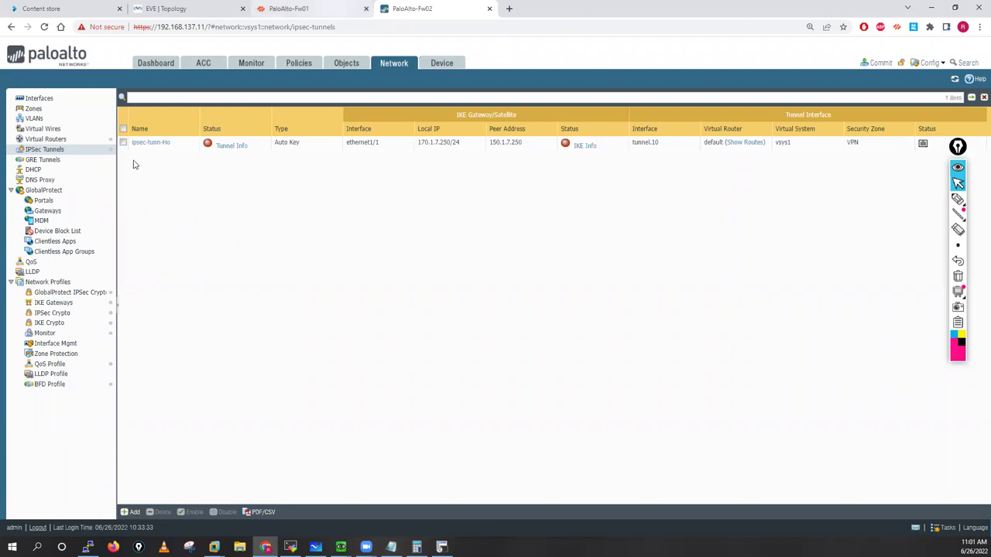
Step: On Fw01's default virtual router, add static route BO-01-20.1.1.0-24 with destination 20.1.1.0/24
key(ctrl+shift+Tab)
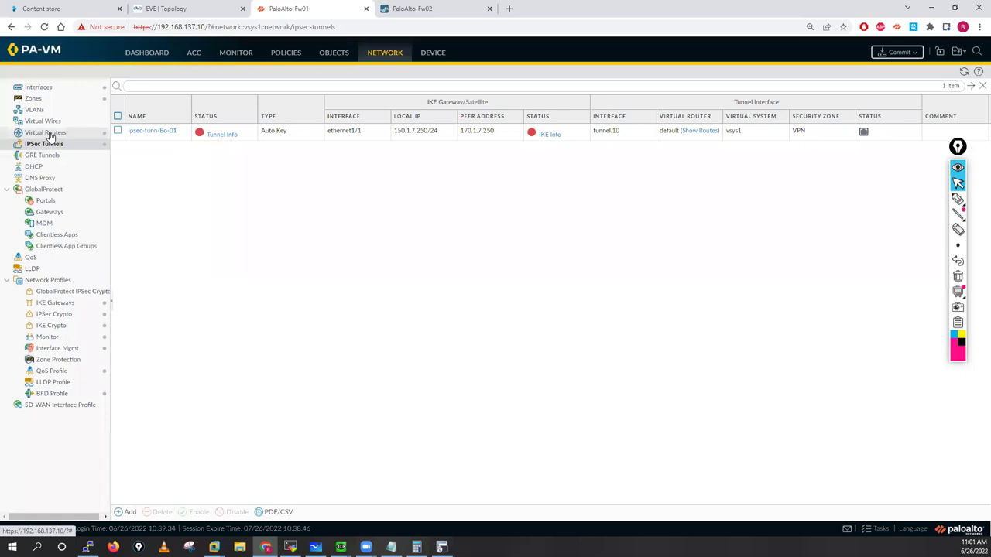
click(48, 134)
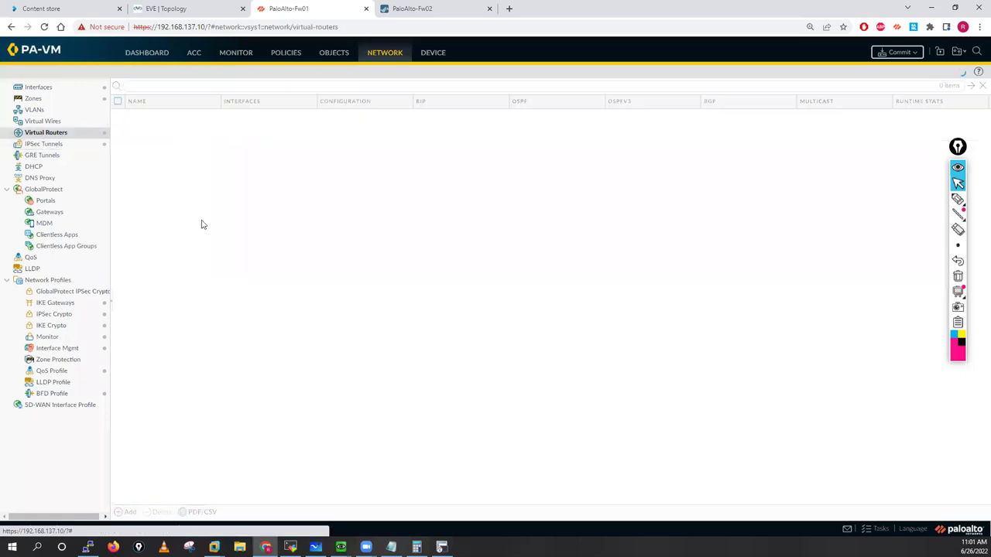
click(136, 117)
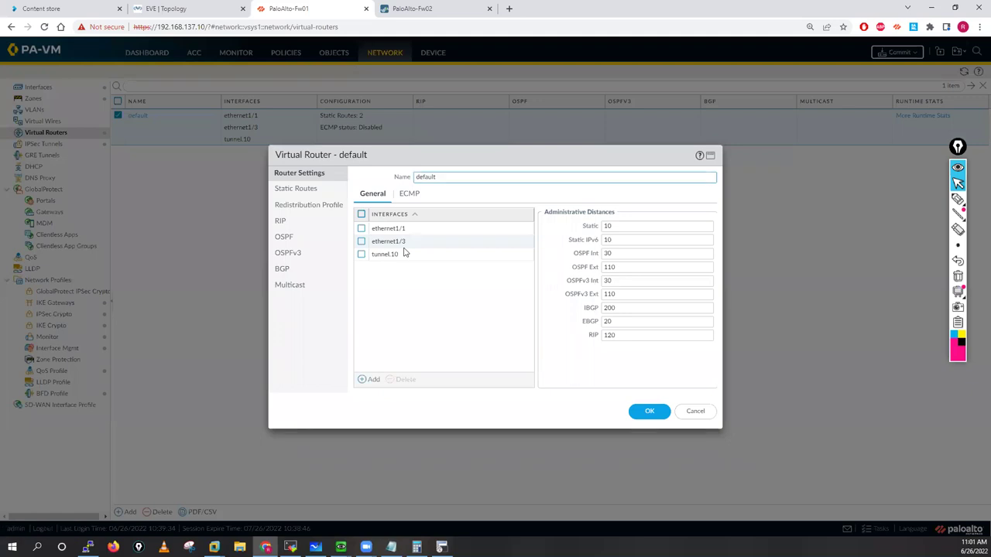
click(297, 192)
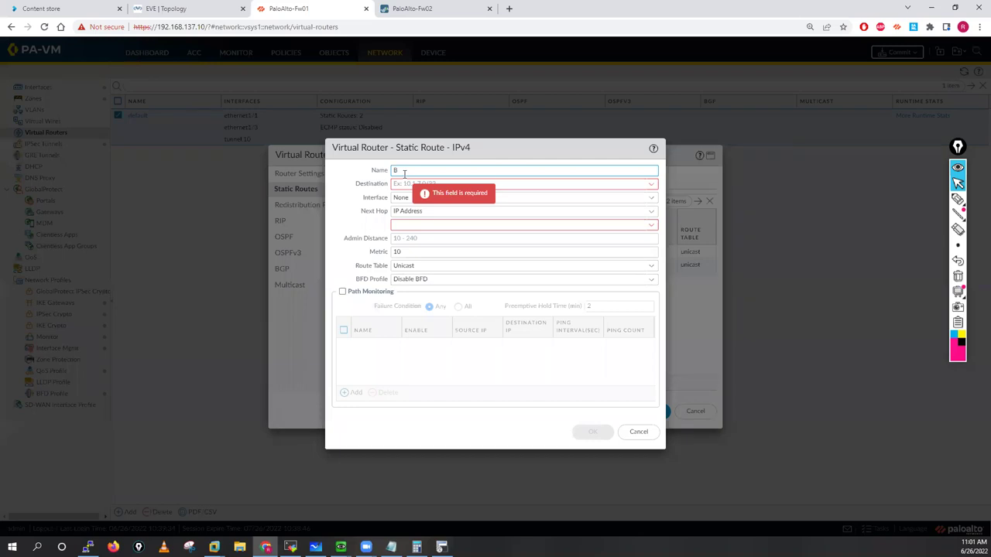
text(-01)
key(Tab)
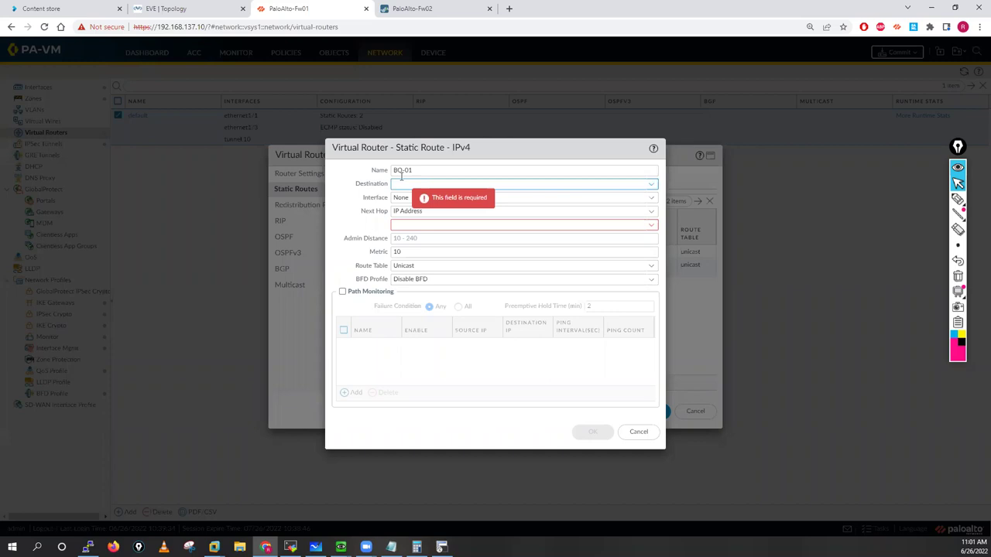
click(437, 164)
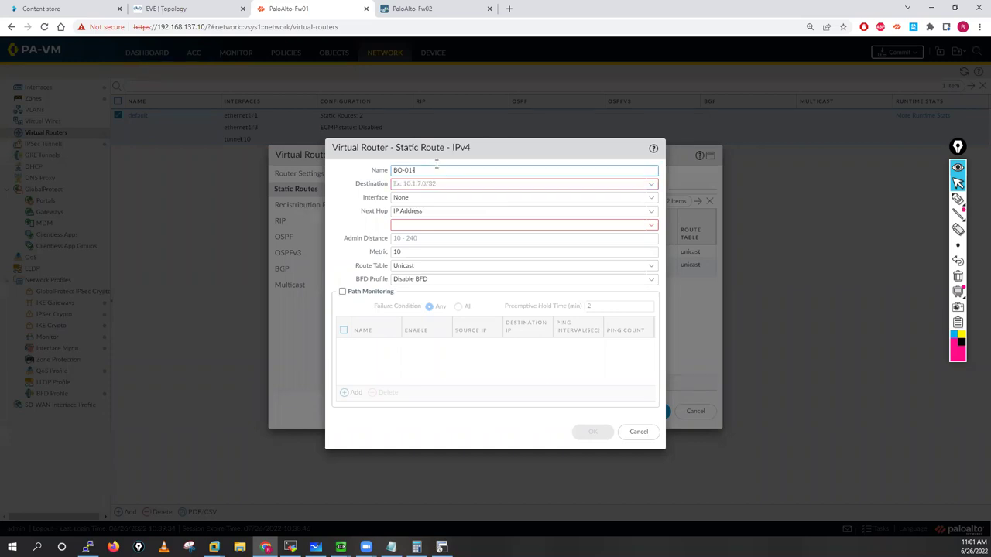
text(-20.1.1.0)
key(ctrl+shift+Left)
key(ctrl+c)
click(415, 185)
key(ctrl+v)
text(/)
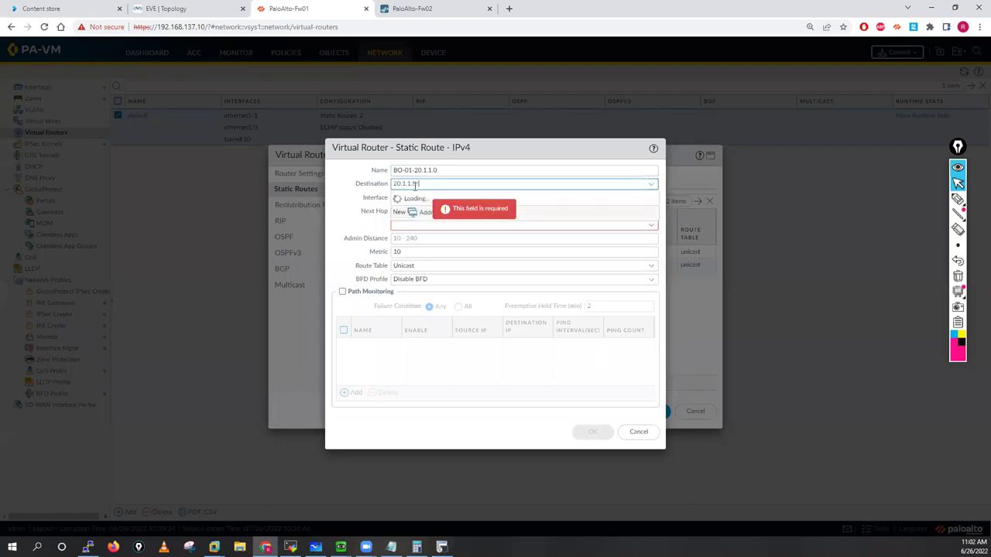
text(24)
click(447, 170)
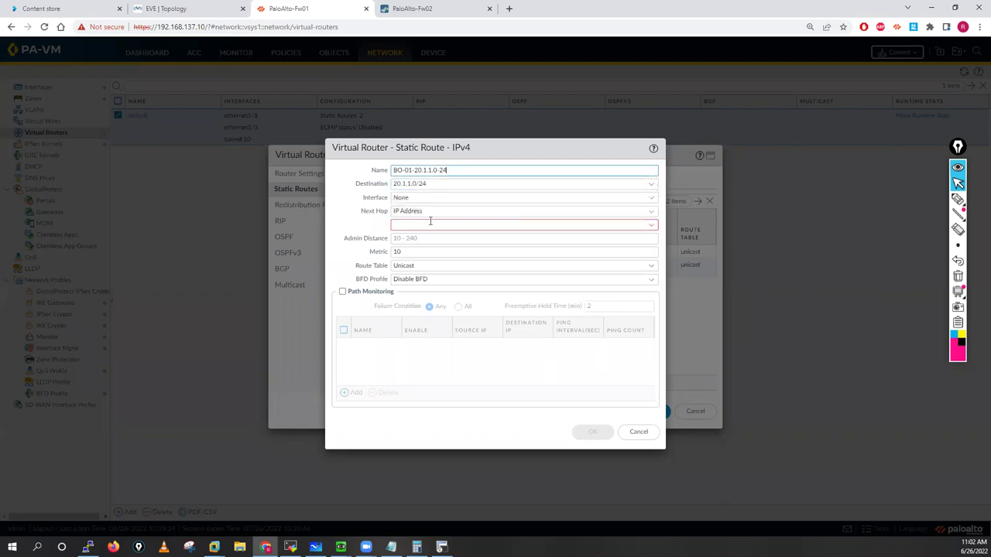
Step: Send the route out tunnel.10 with next hop 99.99.99.2 and save it
click(653, 198)
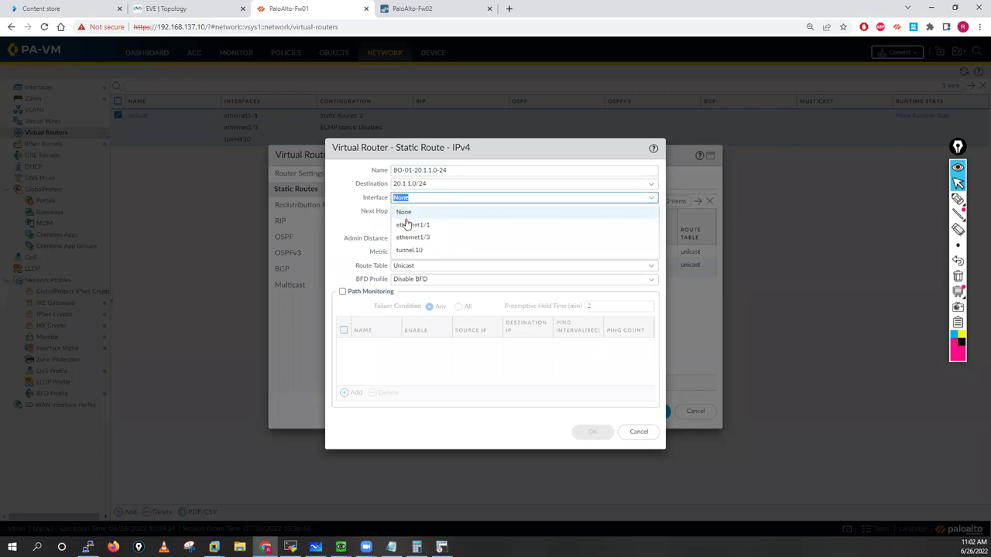
click(413, 250)
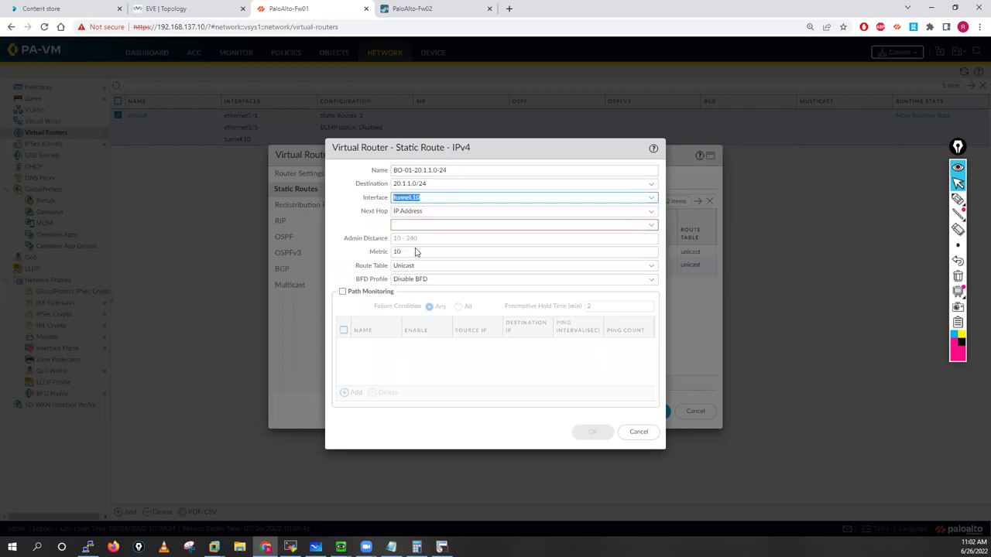
click(468, 225)
text(99)
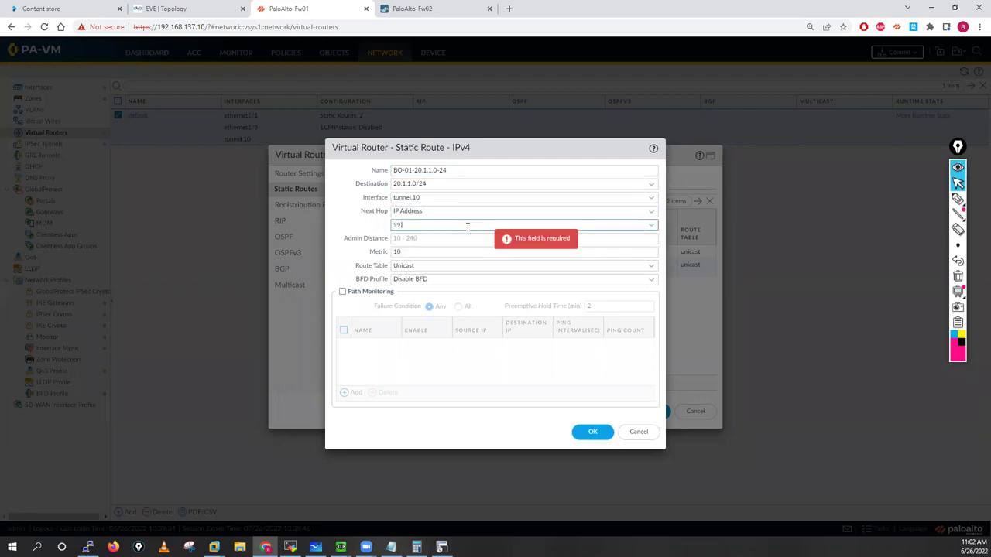
text(.99.99.2)
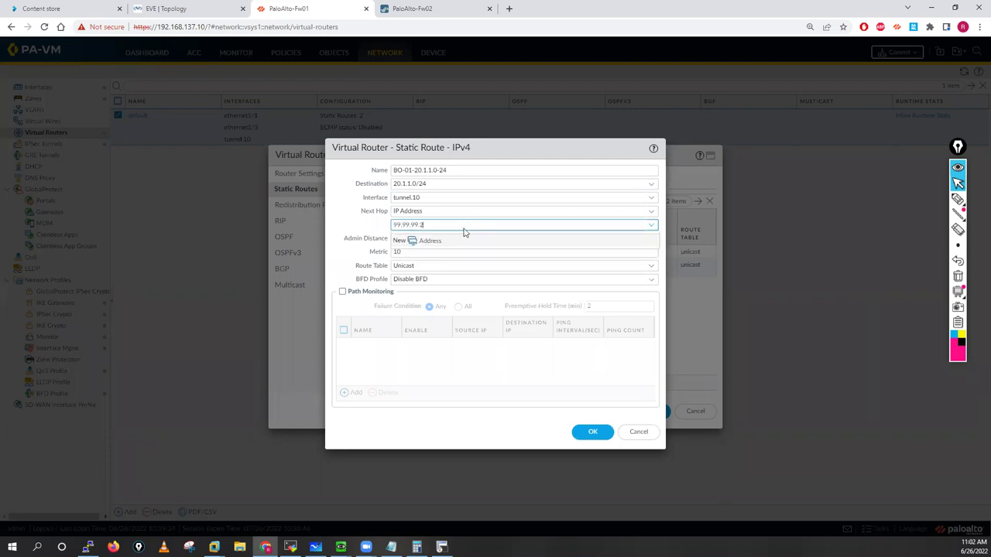
key(ctrl+a)
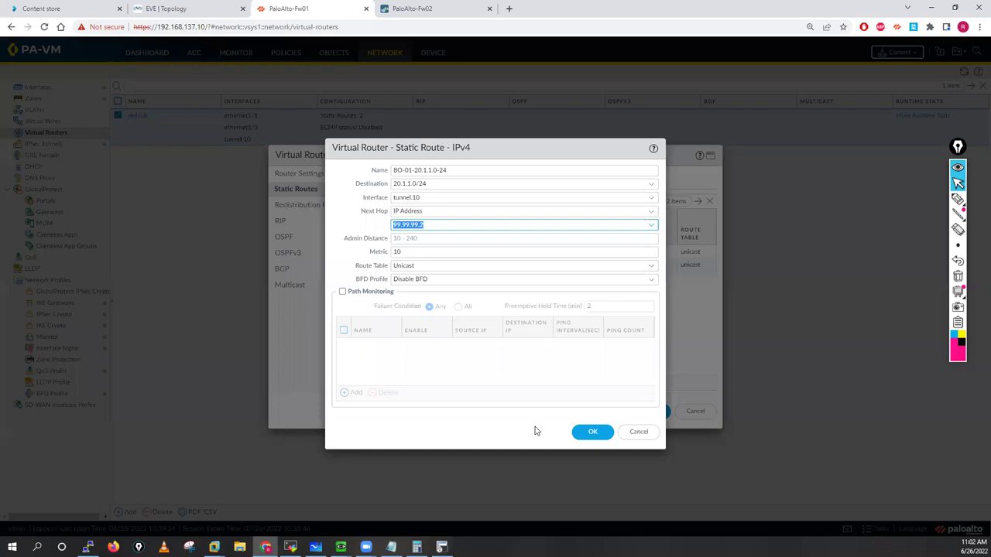
click(593, 434)
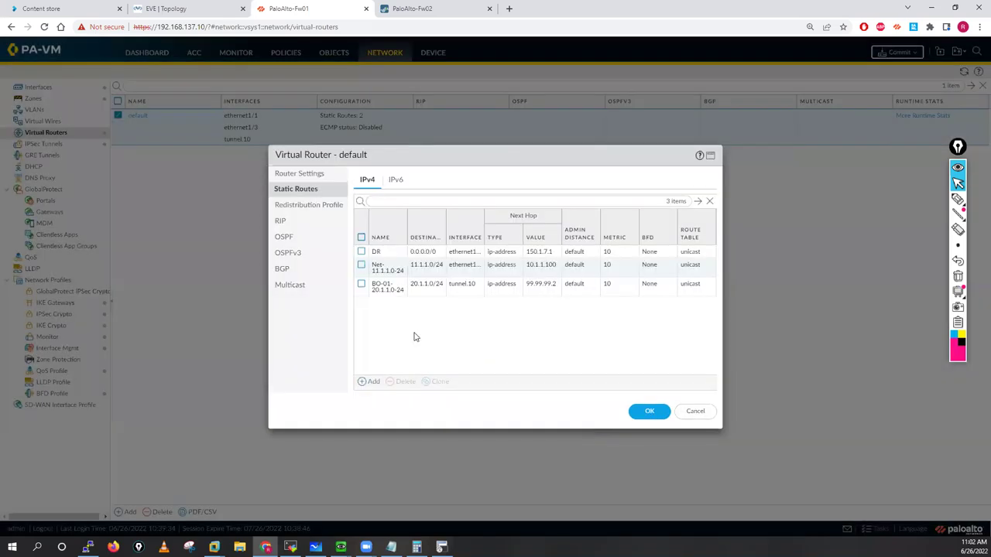
Step: Clone the BO-01-20.1.1.0-24 route and rename the copy to BO-01-21.1.1.0-24
click(361, 284)
click(435, 382)
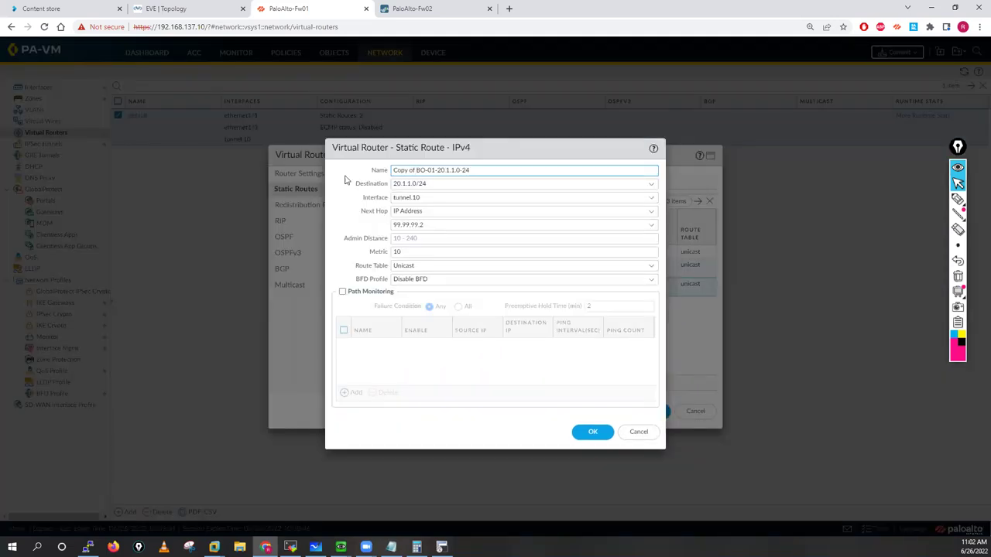
drag(393, 170, 415, 170)
key(BackSpace)
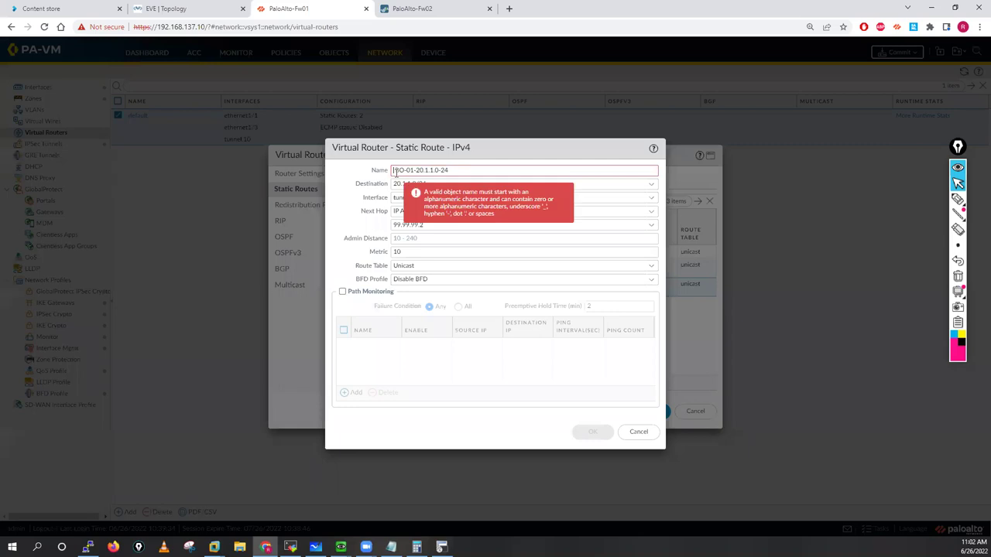
key(Delete)
right_click(413, 172)
click(422, 170)
key(BackSpace)
text(1)
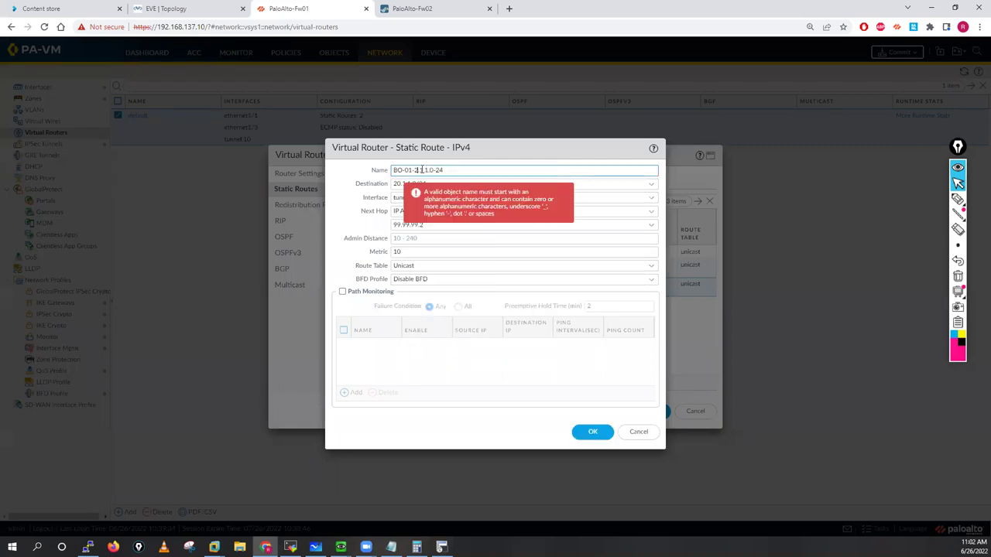
Step: Set the copy's destination to 21.1.1.0/24 and save both the route and the virtual router
click(399, 183)
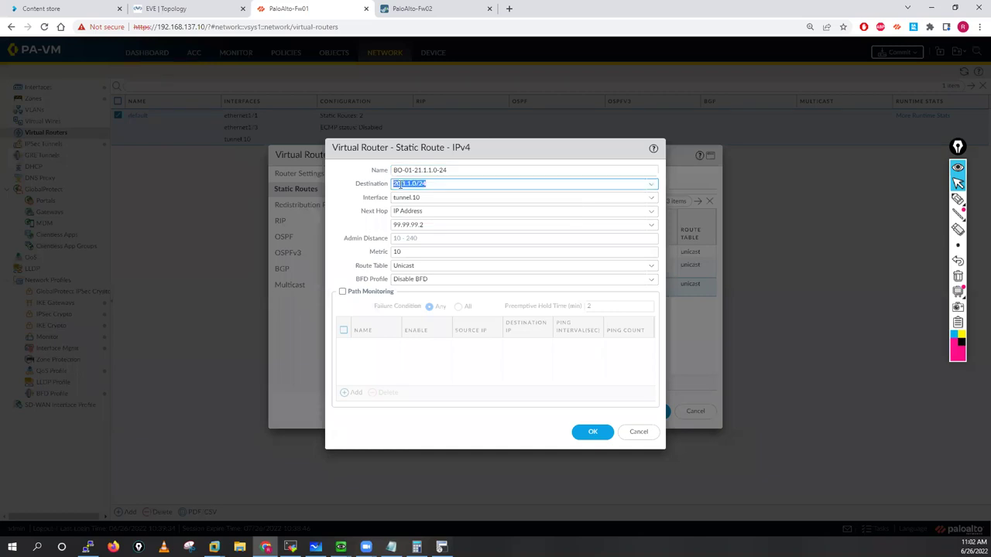
click(399, 183)
key(BackSpace)
text(1)
click(592, 432)
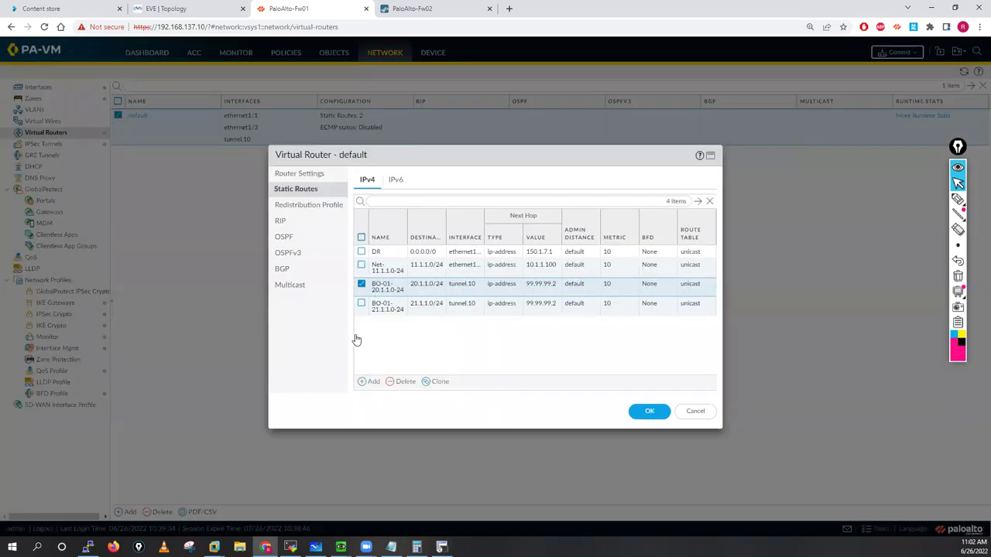
click(650, 411)
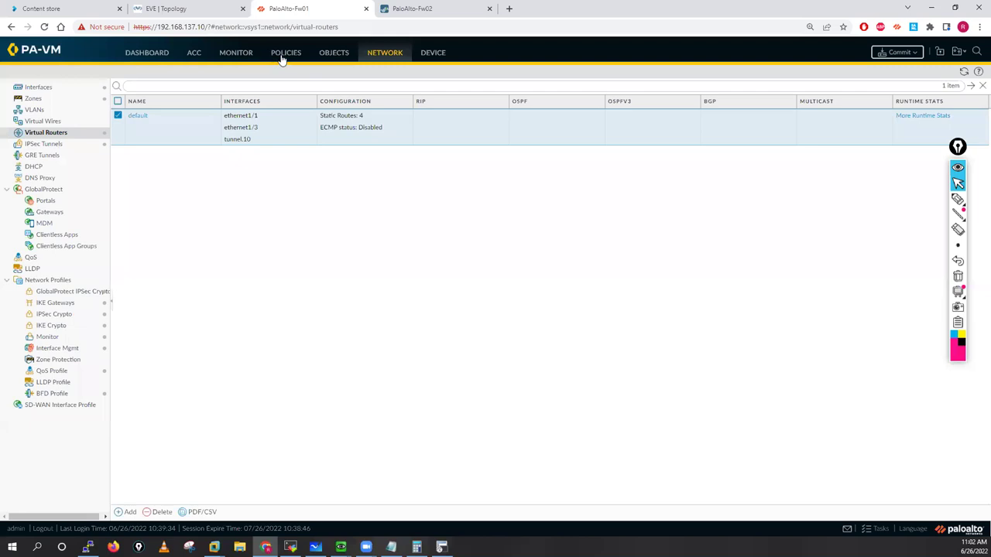
Step: Create security rule VPN-Traffic on Fw01 with source zones Inside and VPN
click(281, 57)
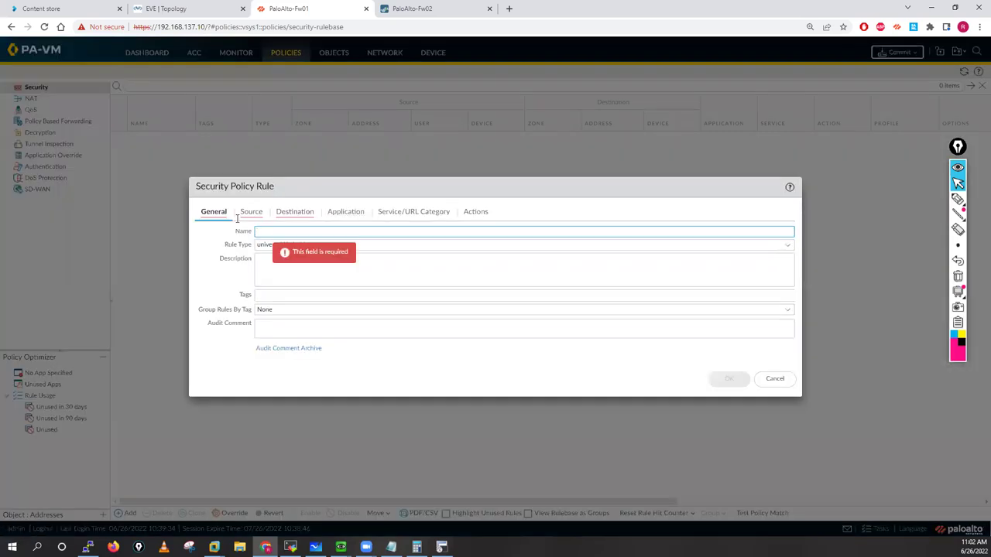
text(VPN-Traffic)
click(251, 213)
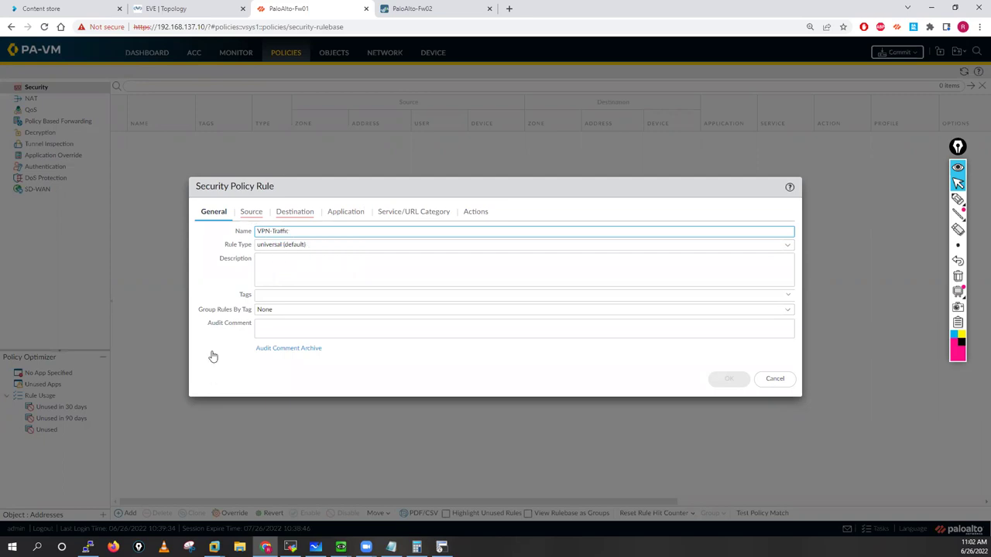
click(214, 352)
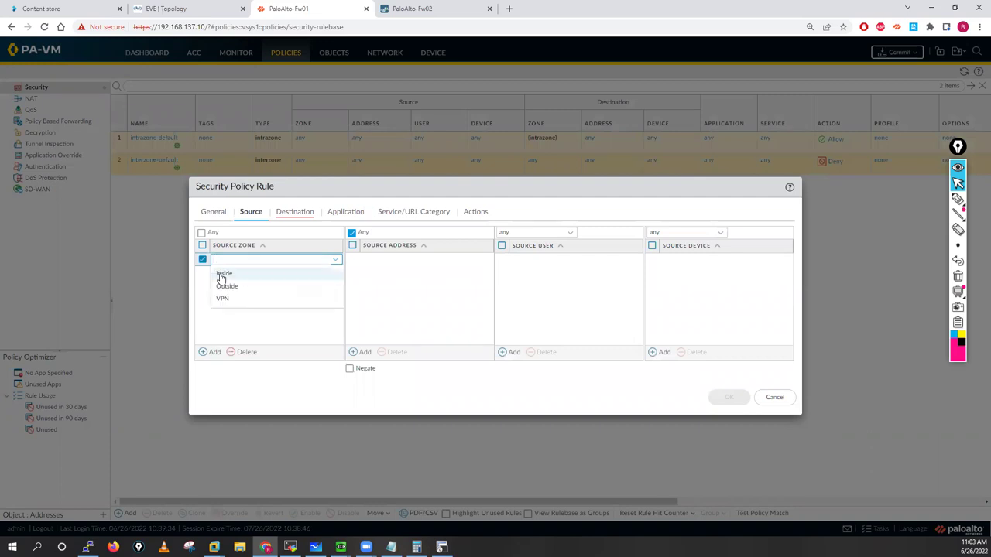
click(213, 353)
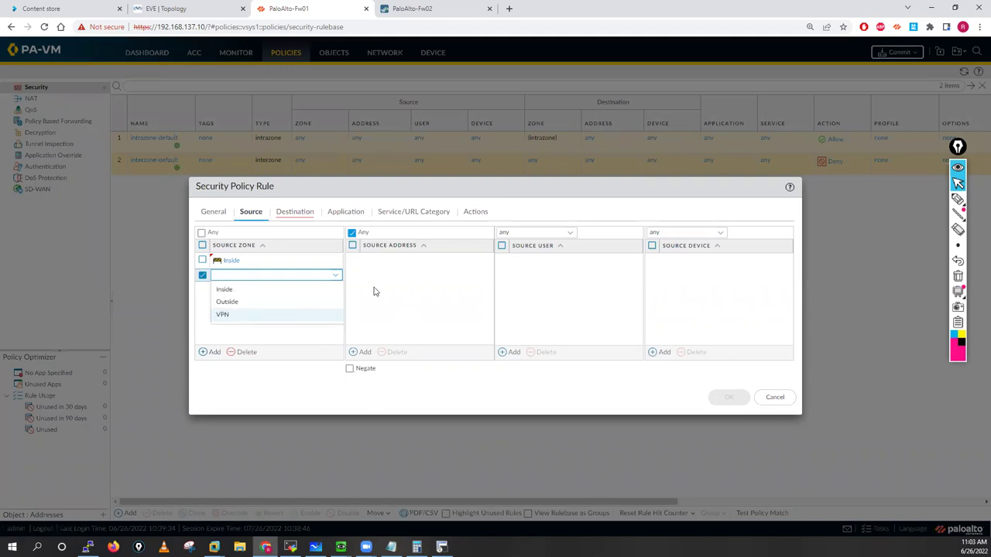
click(301, 219)
Step: Give VPN-Traffic destination zones Inside and VPN, save the rule, and start a commit
click(212, 352)
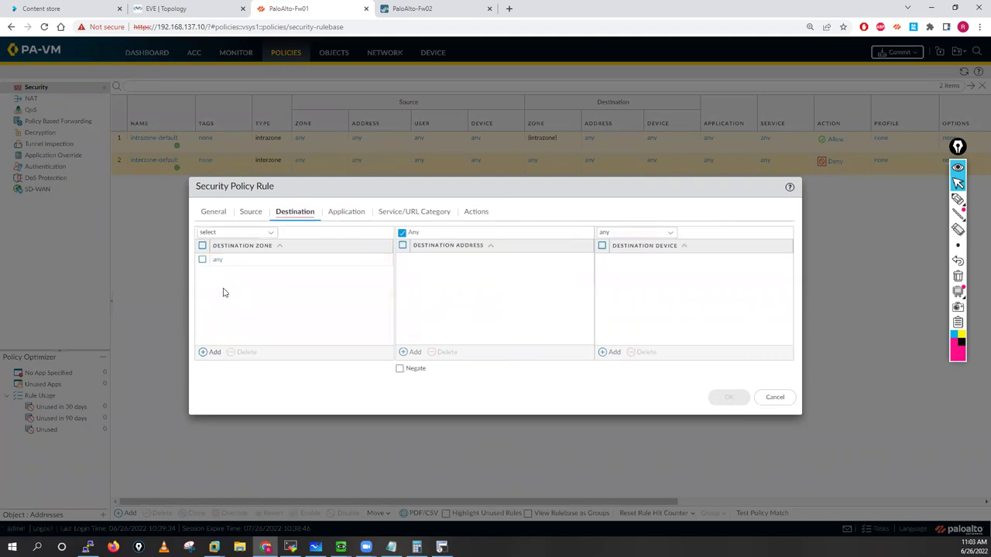
click(214, 353)
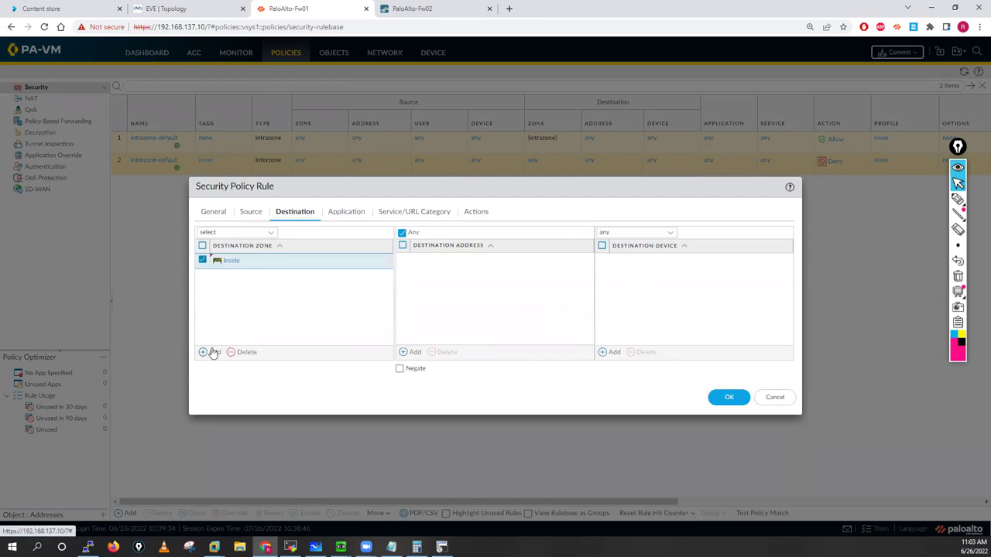
click(251, 319)
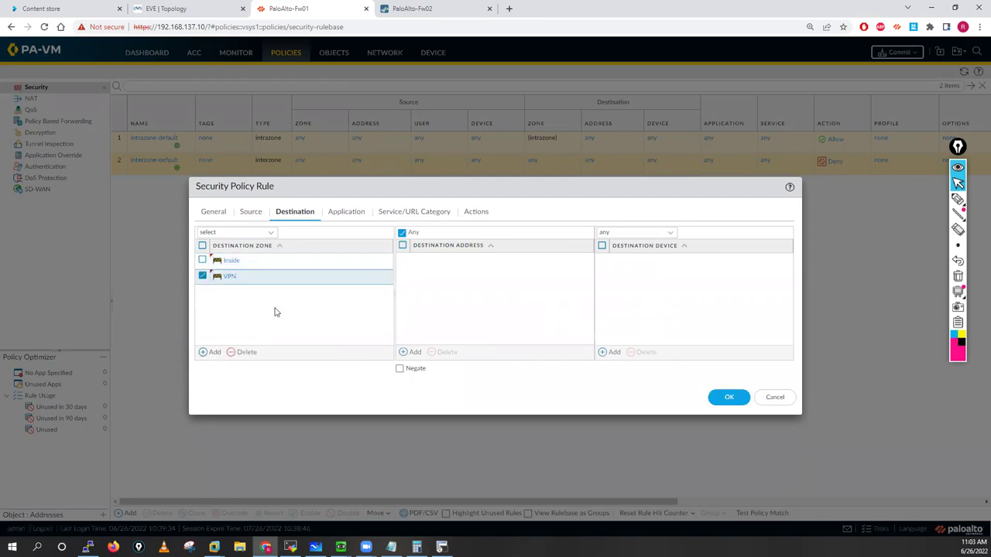
click(249, 215)
click(296, 214)
click(434, 214)
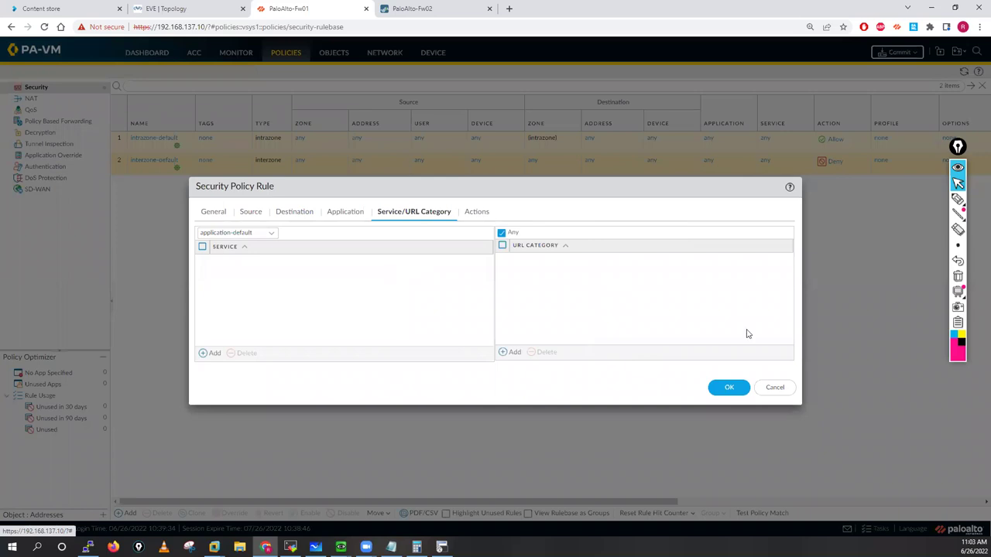
click(476, 211)
click(736, 367)
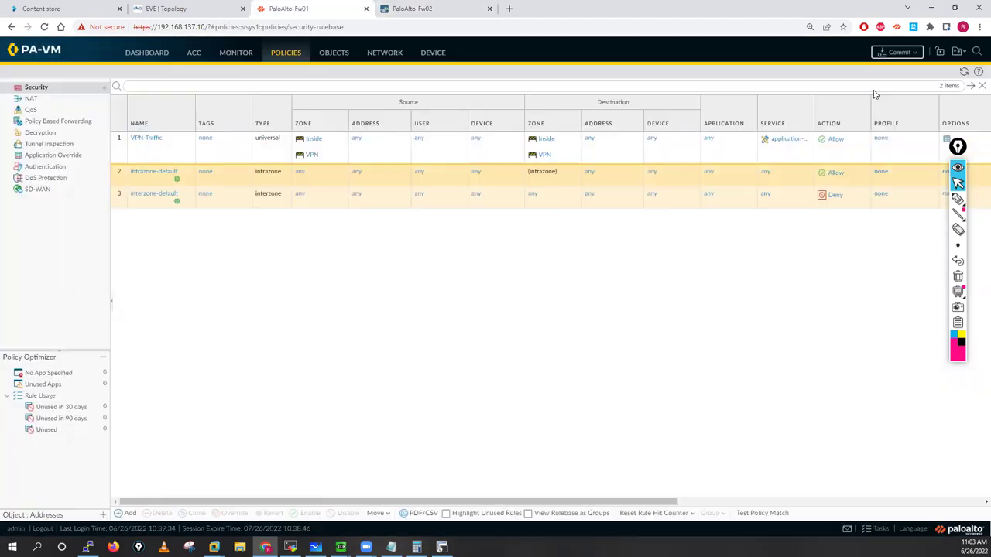
click(895, 52)
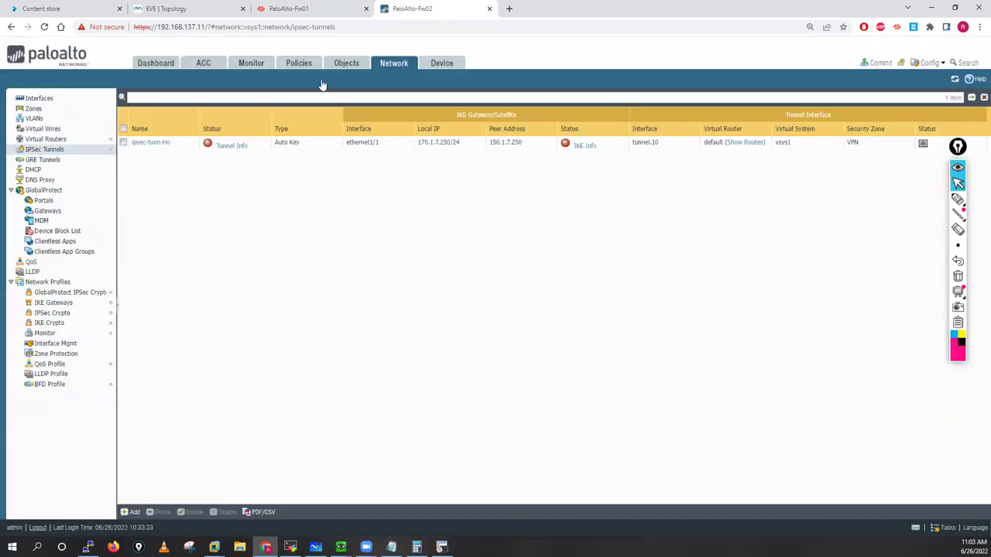
Step: On Fw02's default virtual router, add static route Ho-10.1.1.0-24 with destination 10.1.1.0/24
click(46, 139)
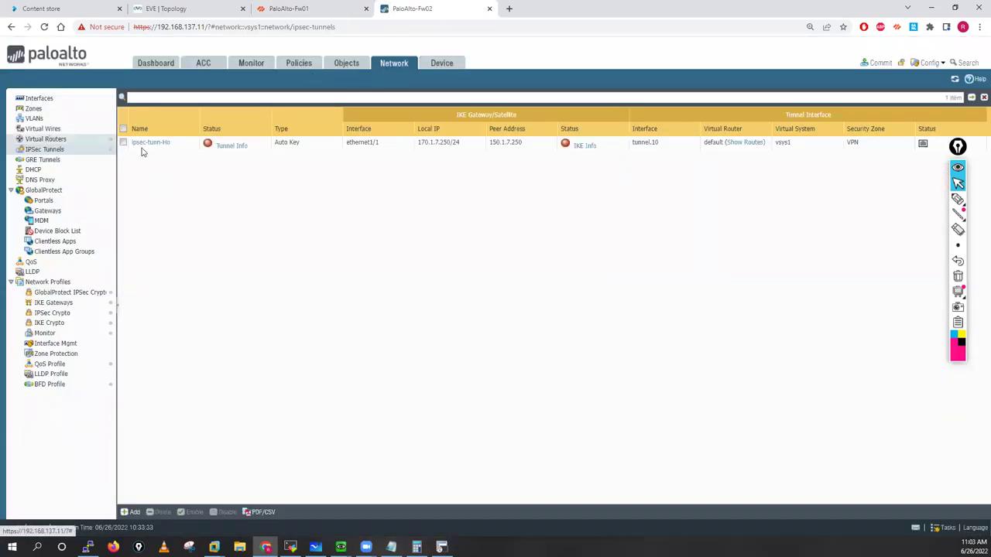
click(141, 127)
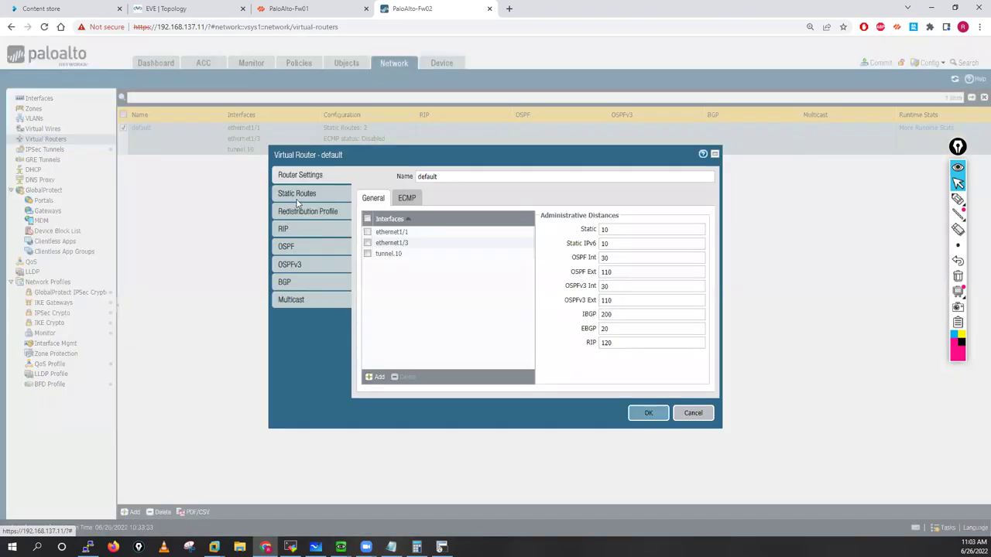
click(296, 197)
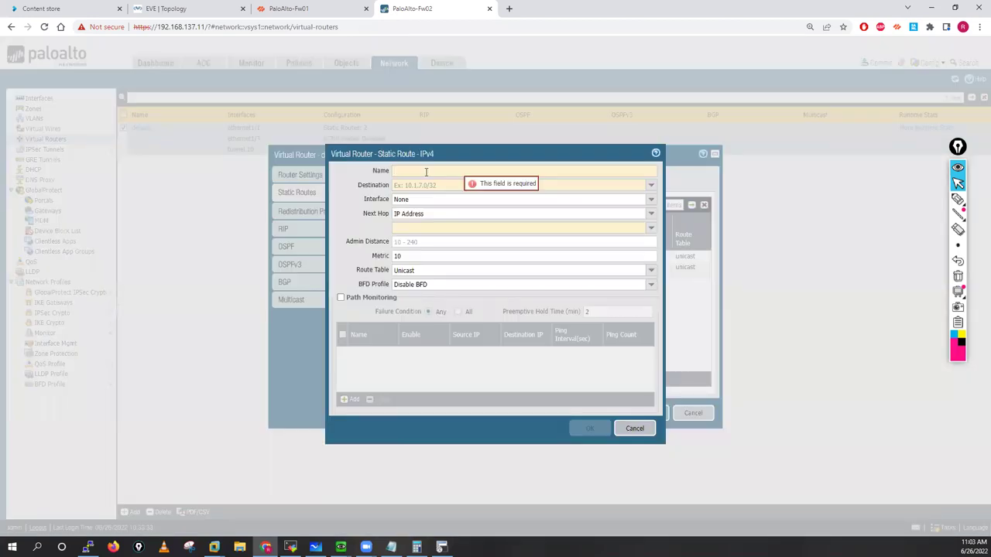
text(B)
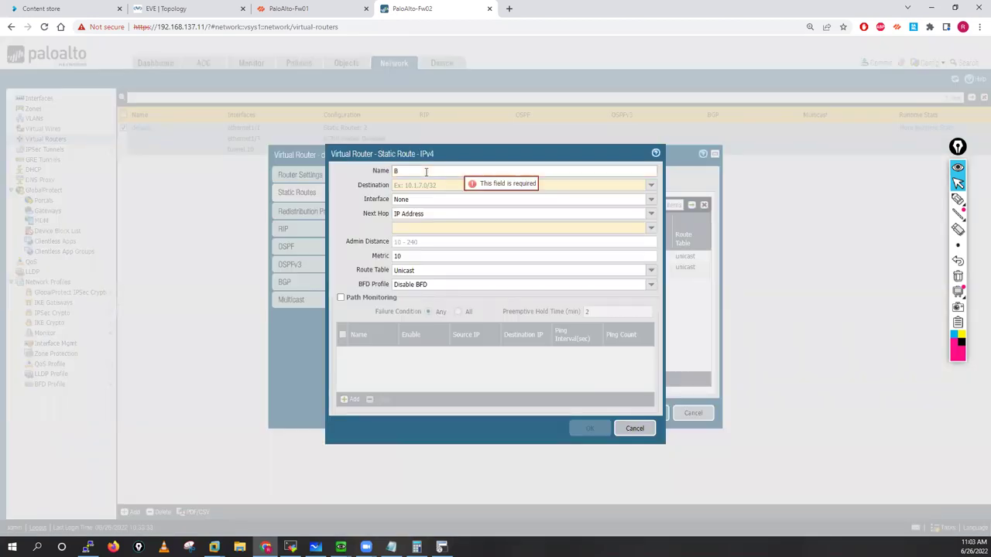
key(BackSpace)
text(Ho-10.1.1.0-24)
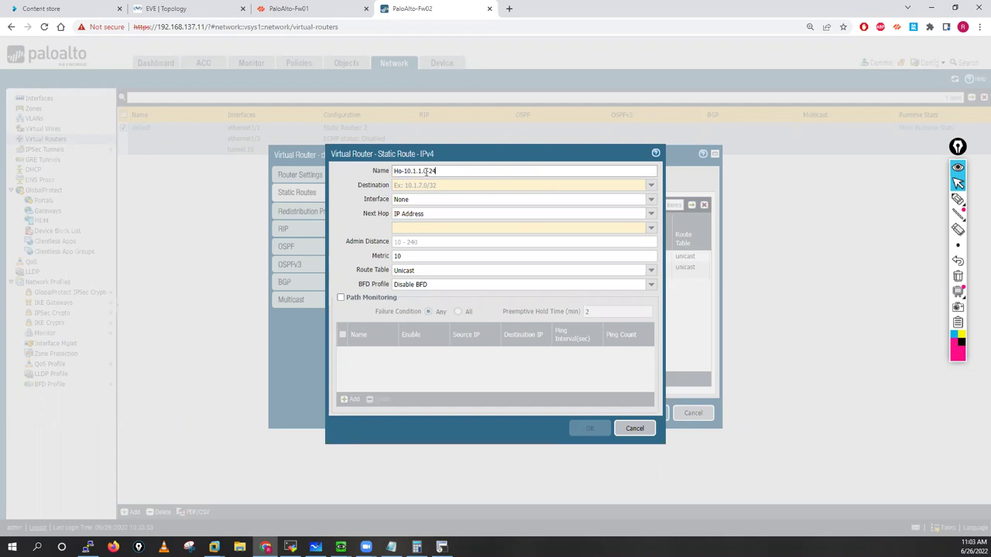
key(ctrl+shift+Left)
key(ctrl+shift+Left)
key(ctrl+c)
click(420, 186)
key(ctrl+v)
click(419, 185)
key(BackSpace)
text(/)
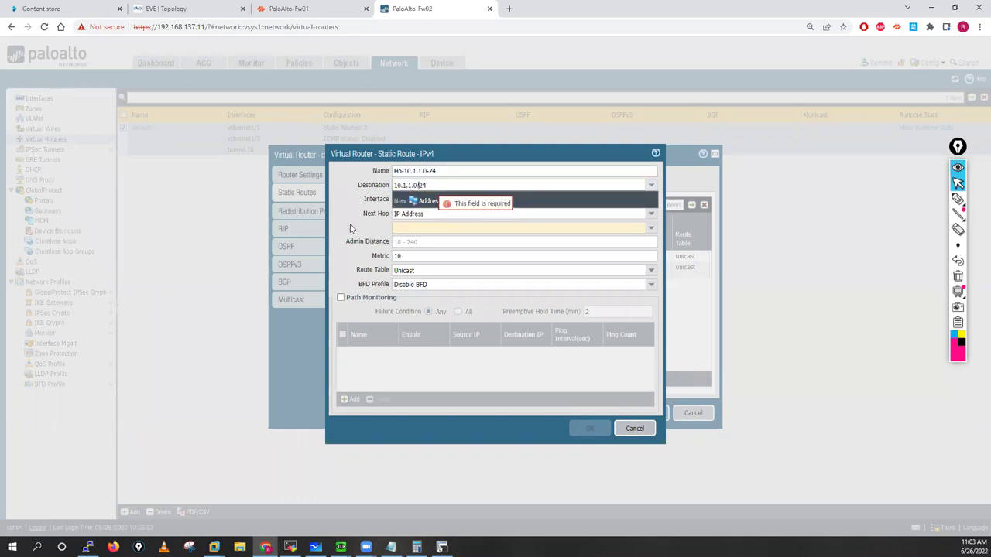
Step: Route 10.1.1.0/24 out tunnel.10 to next hop 99.99.99.1 and save it
click(644, 200)
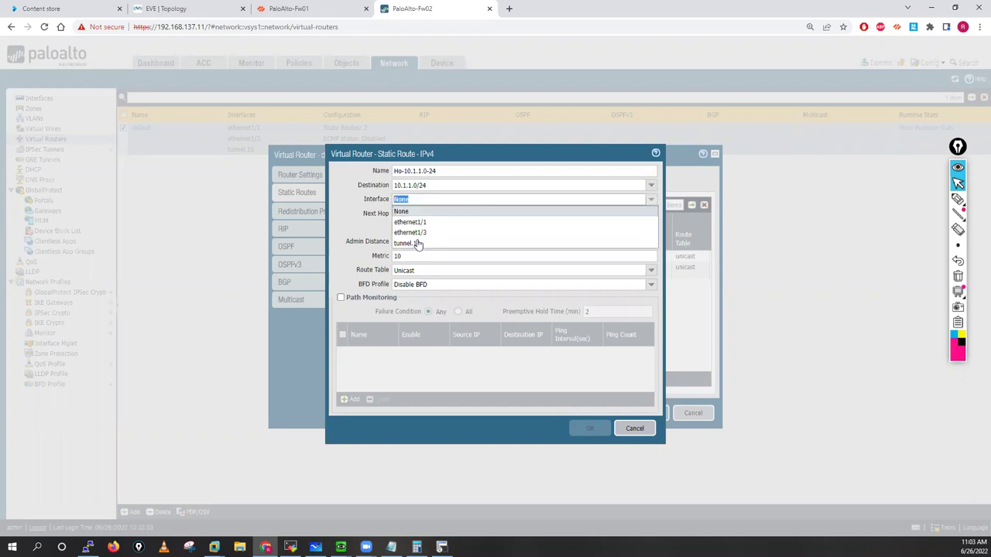
click(418, 244)
click(410, 229)
text(9)
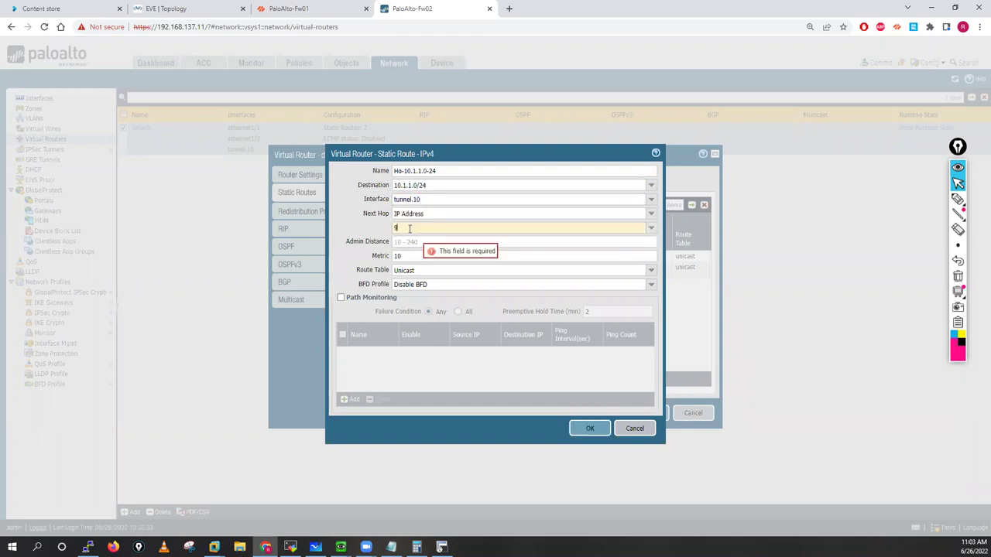
text(9.99.99.1)
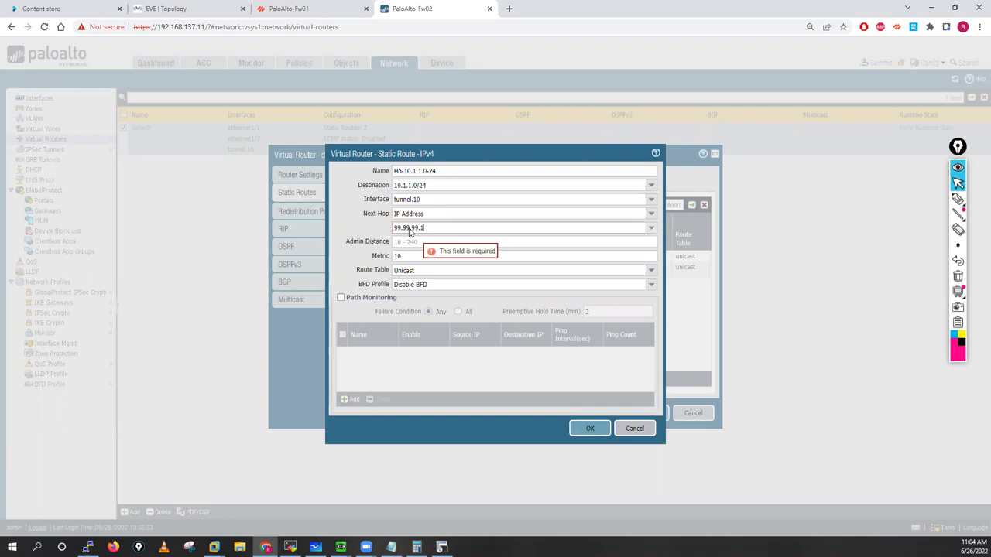
key(shift+Tab)
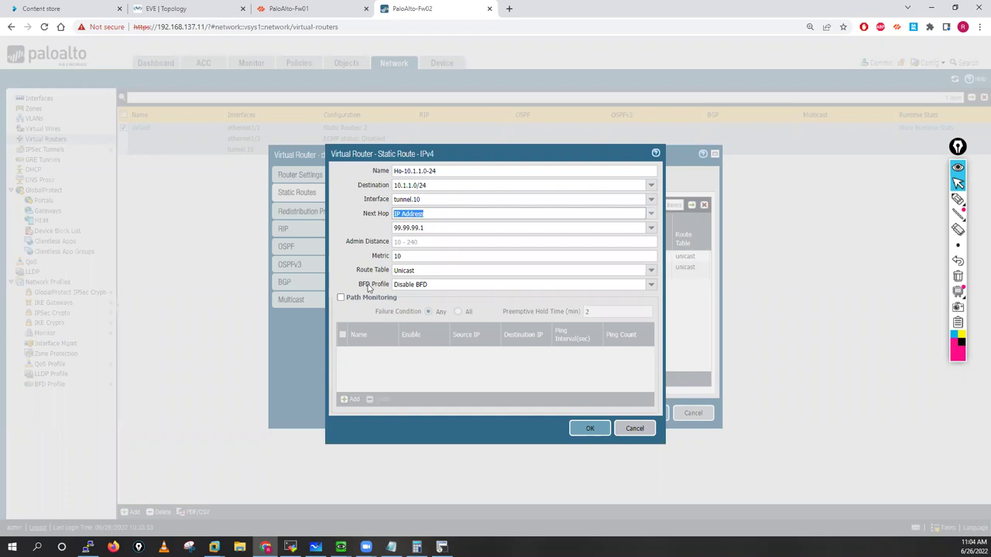
key(Return)
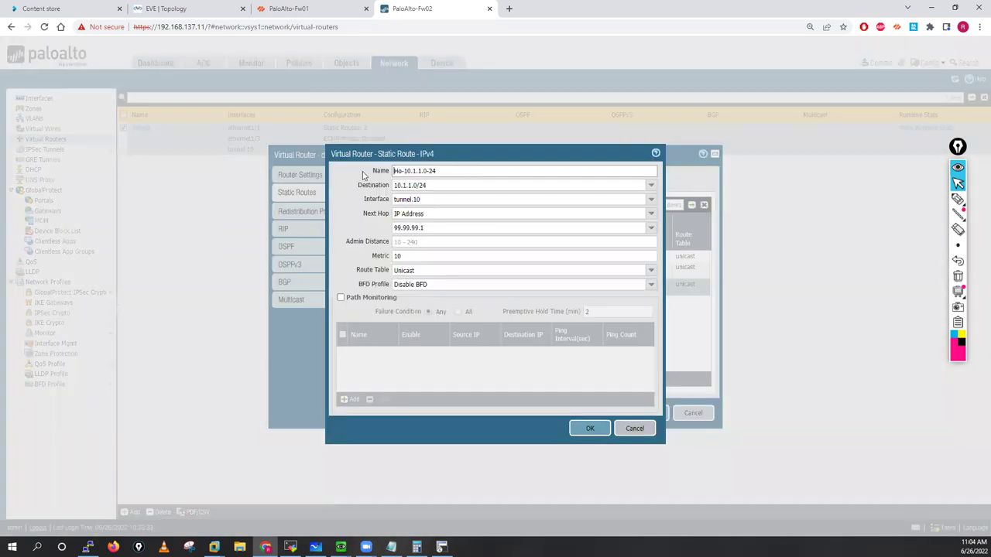
Step: Add the matching 11.1.1.0/24 route and save the virtual router
triple_click(399, 186)
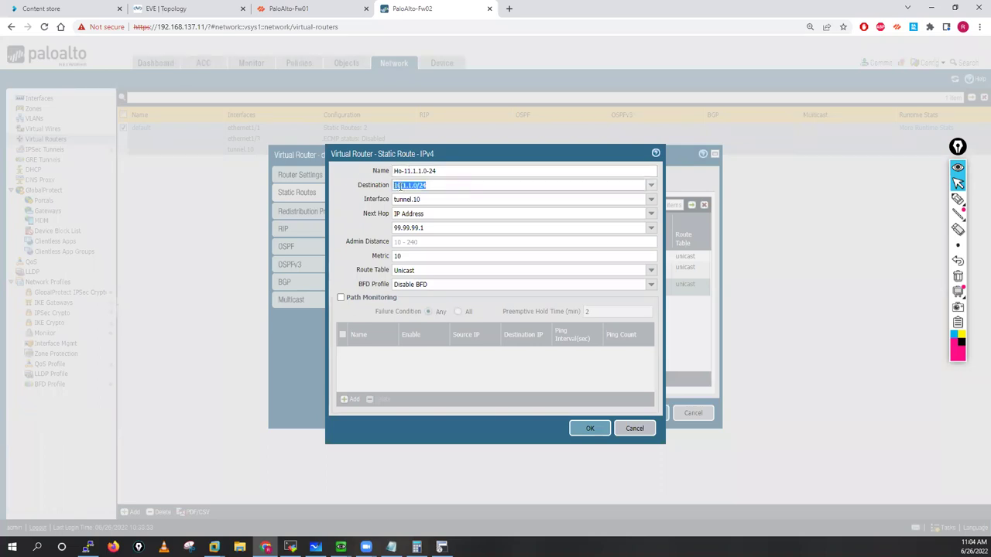
click(400, 186)
click(586, 427)
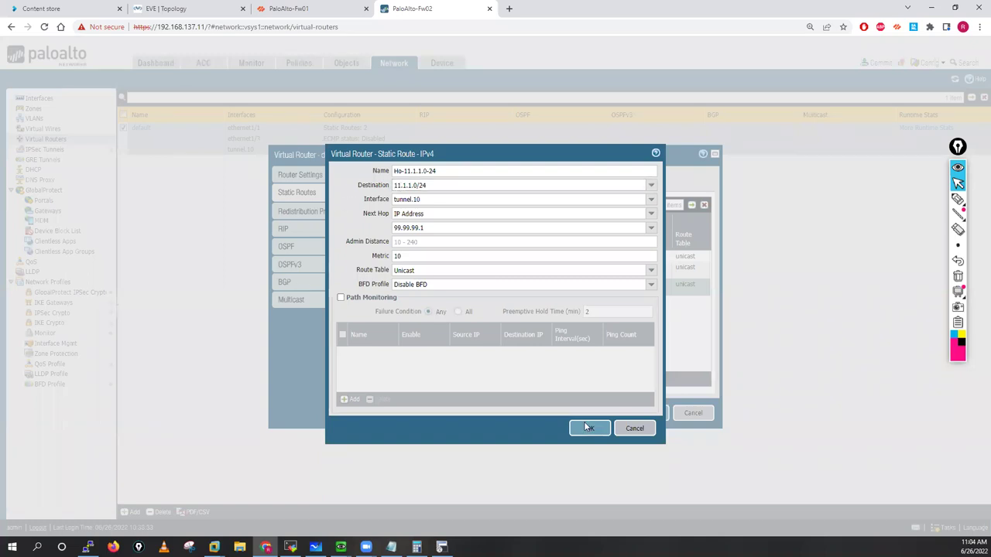
click(642, 413)
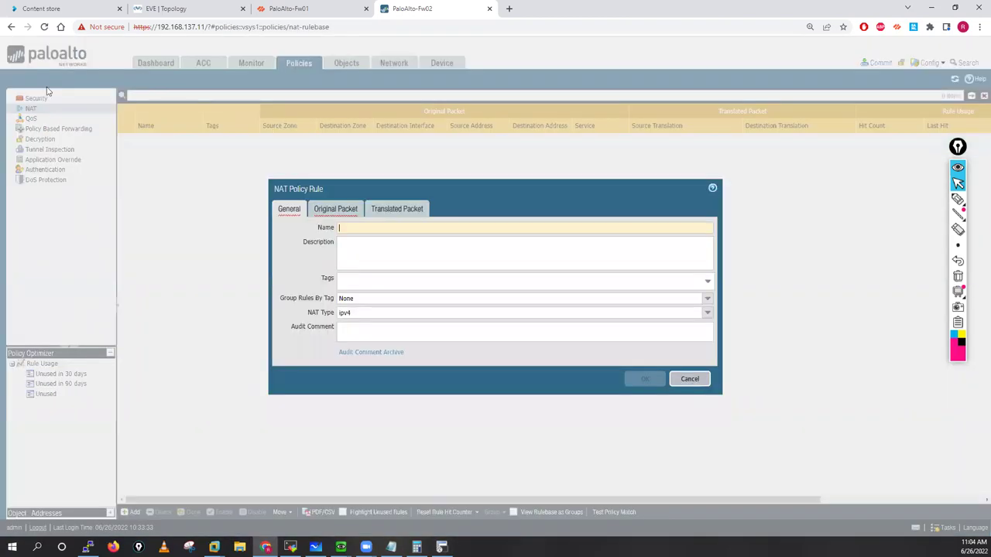
Step: Create security rule VPN-Traffic on Fw02 with source zones Inside and VPN
click(688, 379)
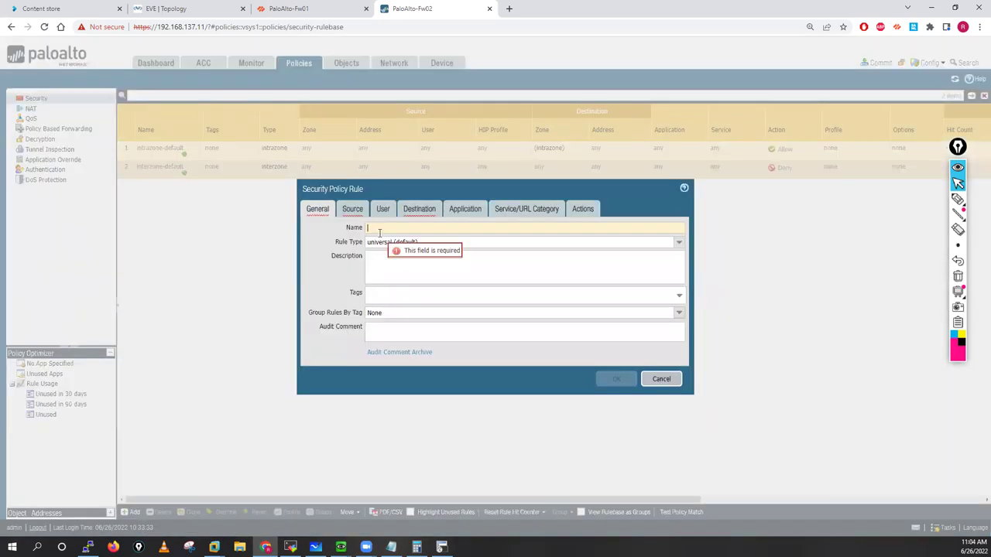
text(VPN-Traffic)
click(352, 209)
click(333, 323)
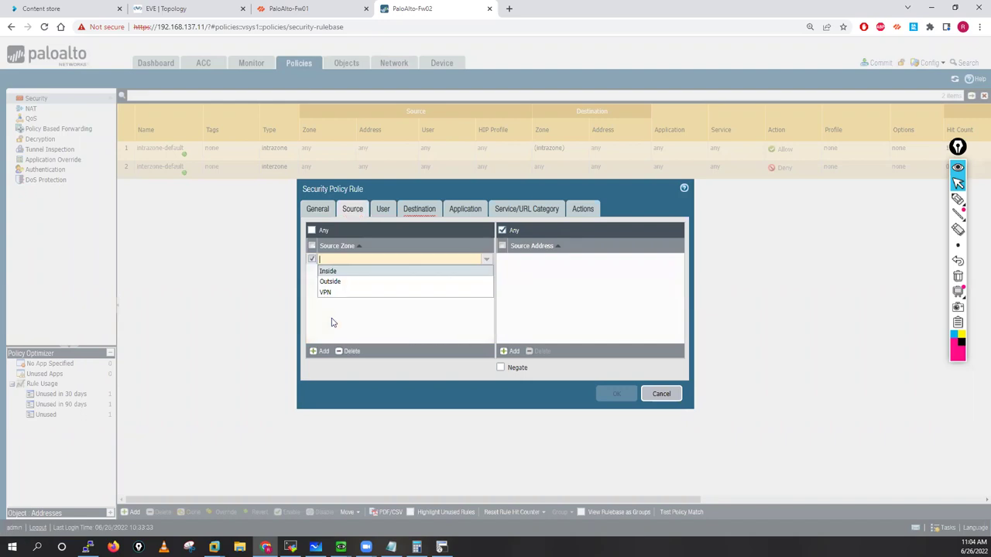
click(337, 337)
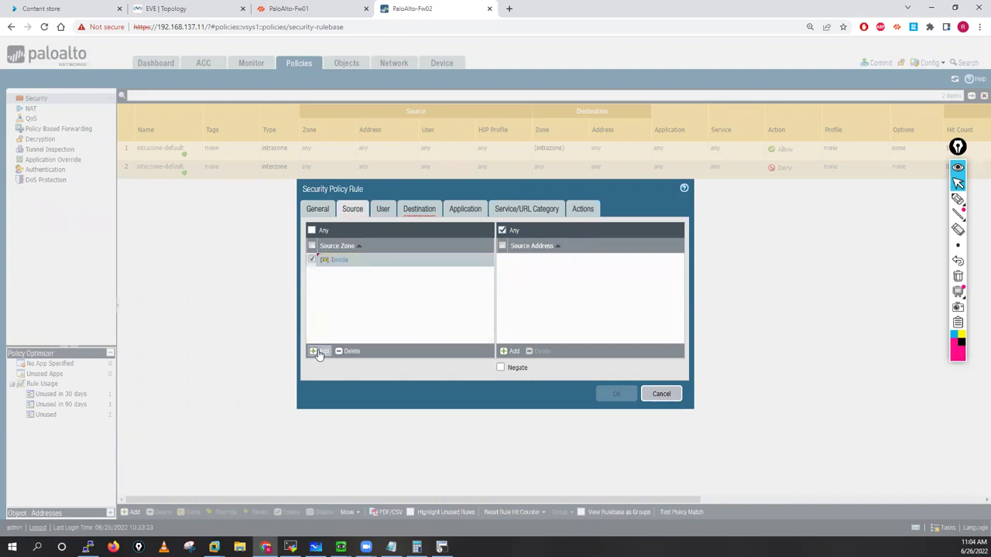
click(330, 314)
click(328, 305)
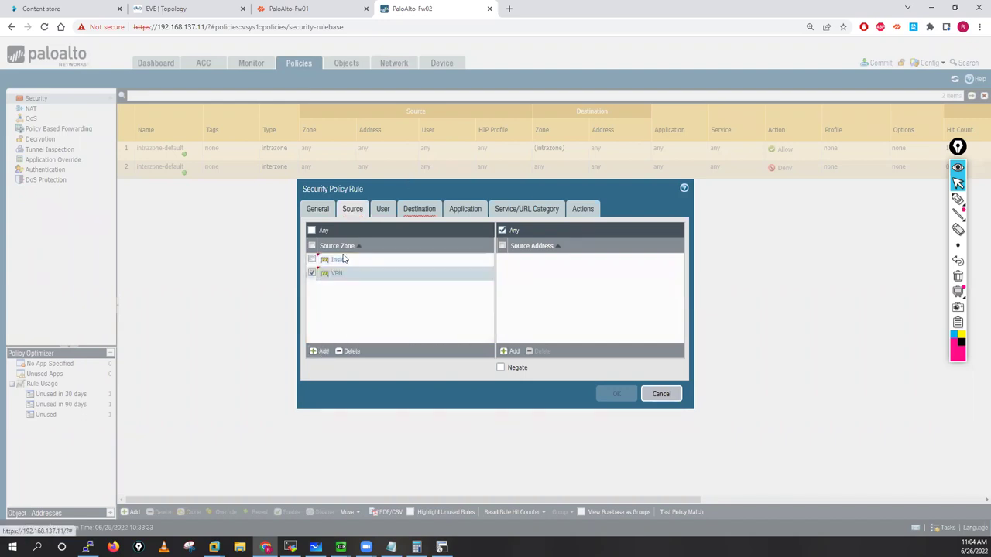
Step: Set destination zones Inside and VPN with Allow action, save the rule, and start a commit
click(418, 217)
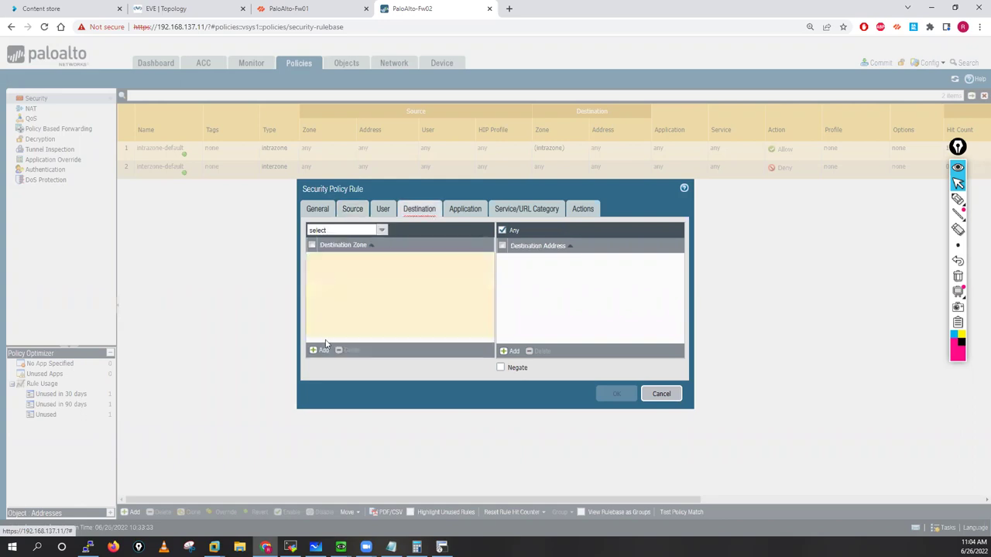
click(323, 351)
click(328, 270)
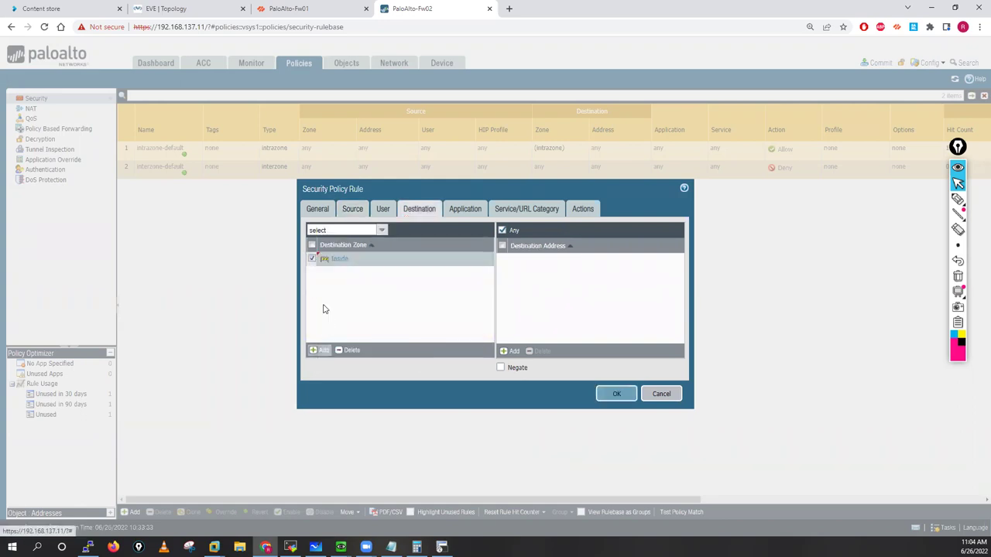
click(323, 307)
click(467, 210)
click(583, 211)
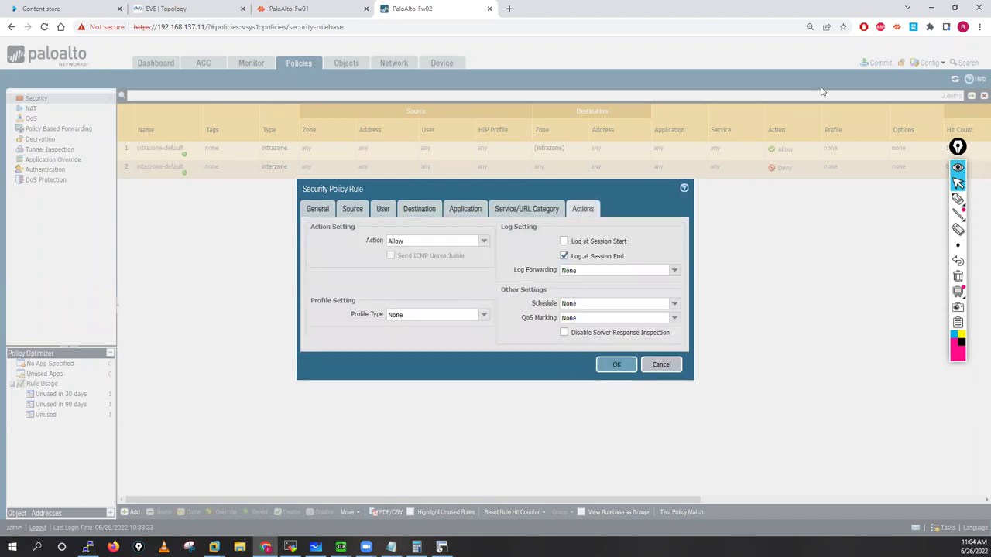
click(616, 365)
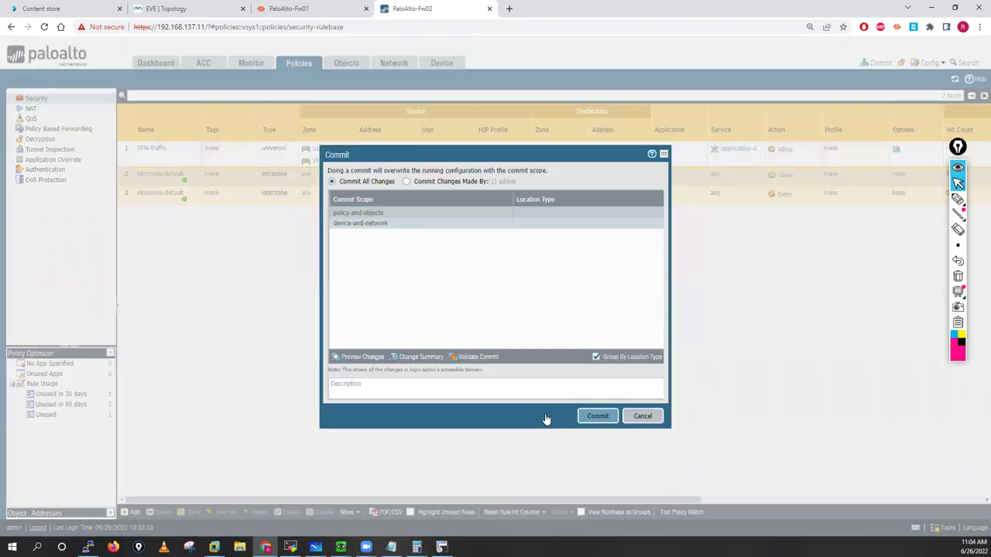
click(881, 62)
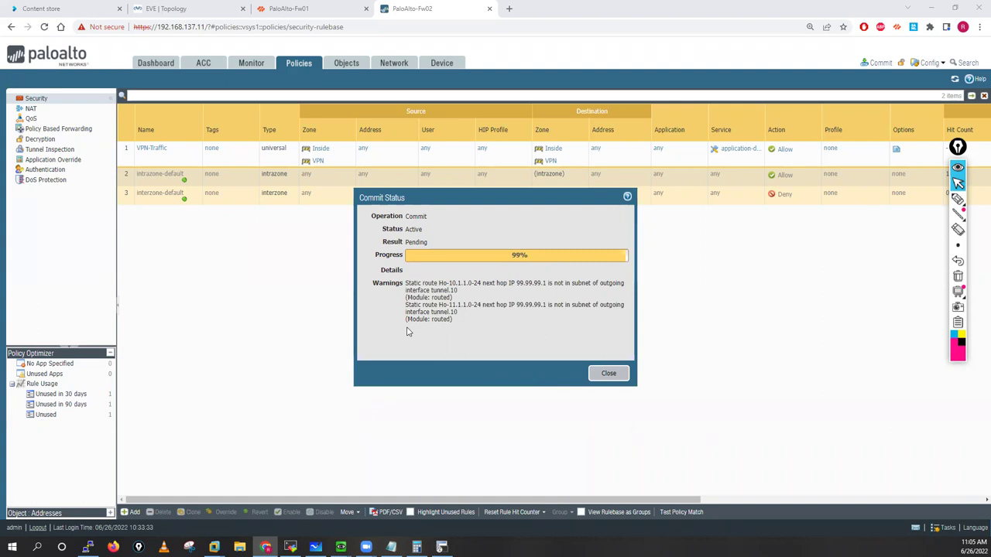
Step: Close Fw02's finished commit status report and return to the Fw01 page
click(610, 374)
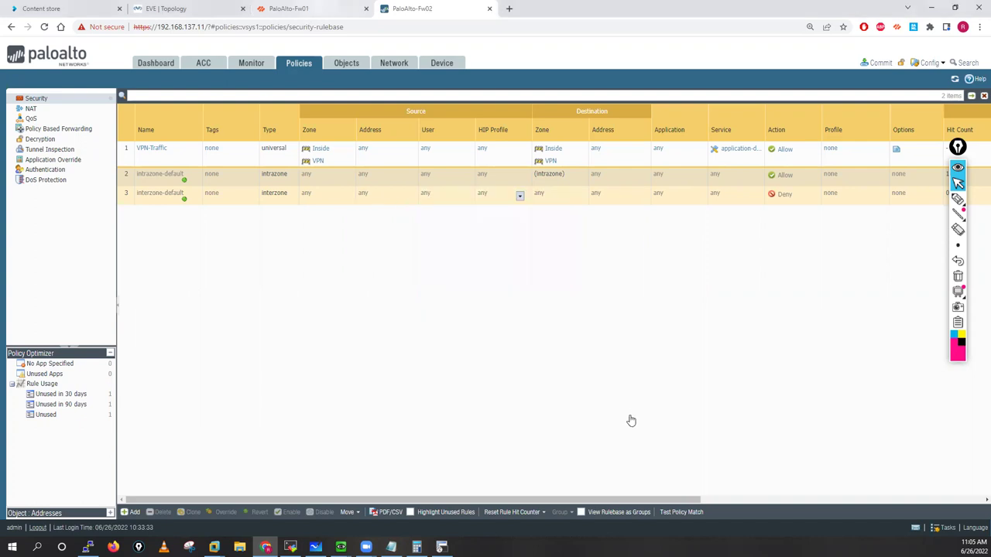
key(ctrl+shift+Tab)
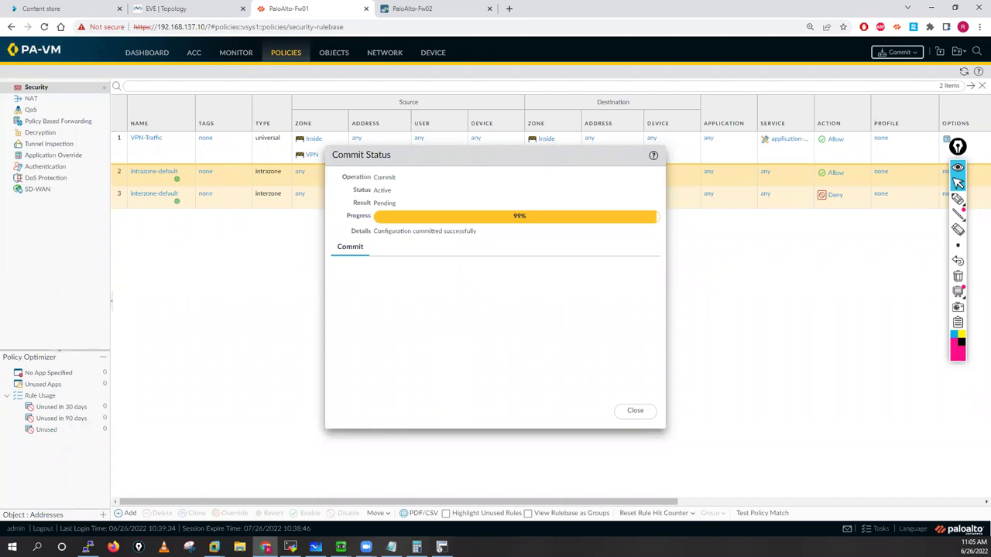
Step: In the Fw01 SSH session, run 'debug ike global on dump' to enable IKE debugging
click(290, 547)
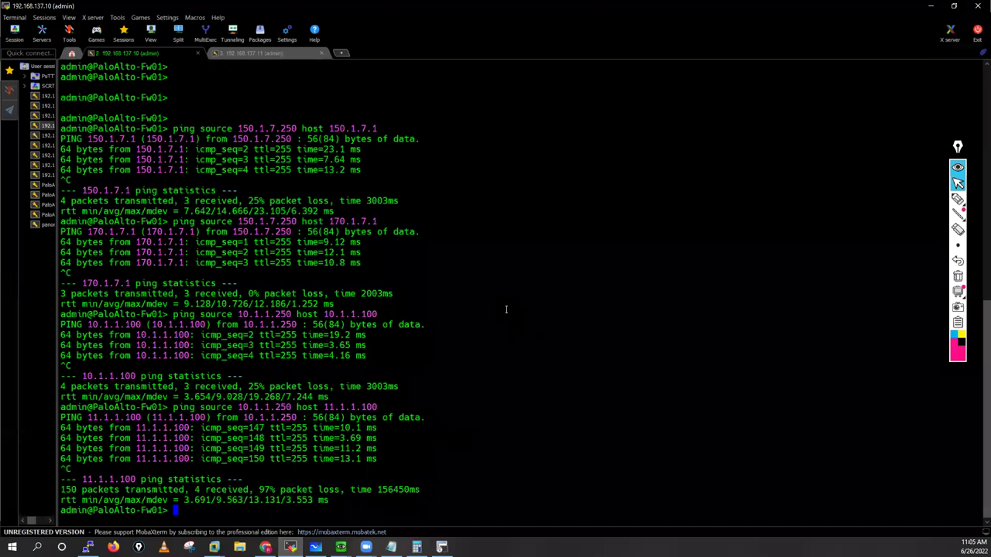
key(Return)
key(Return)
key(Return)
key(Return)
key(Return)
key(Return)
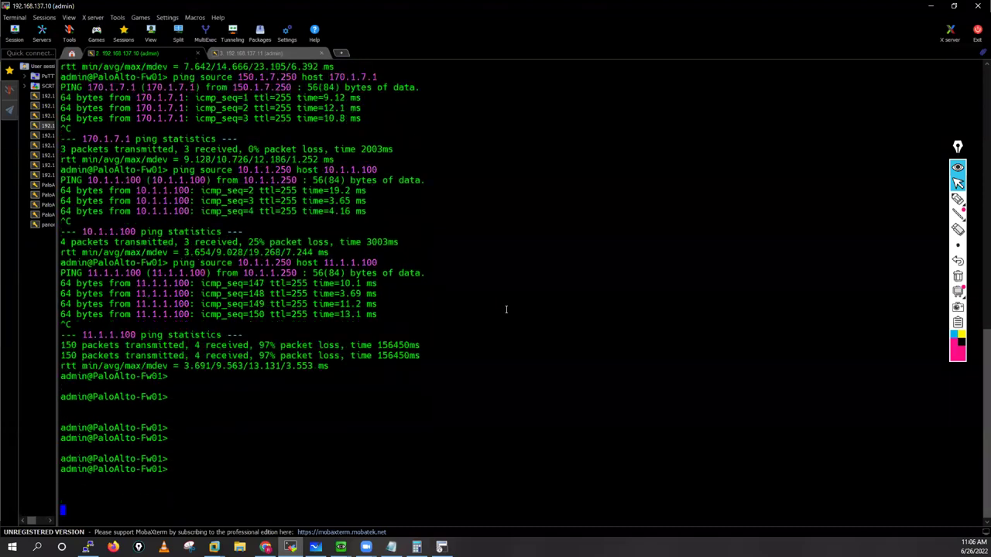
key(Return)
key(Return)
key(Return)
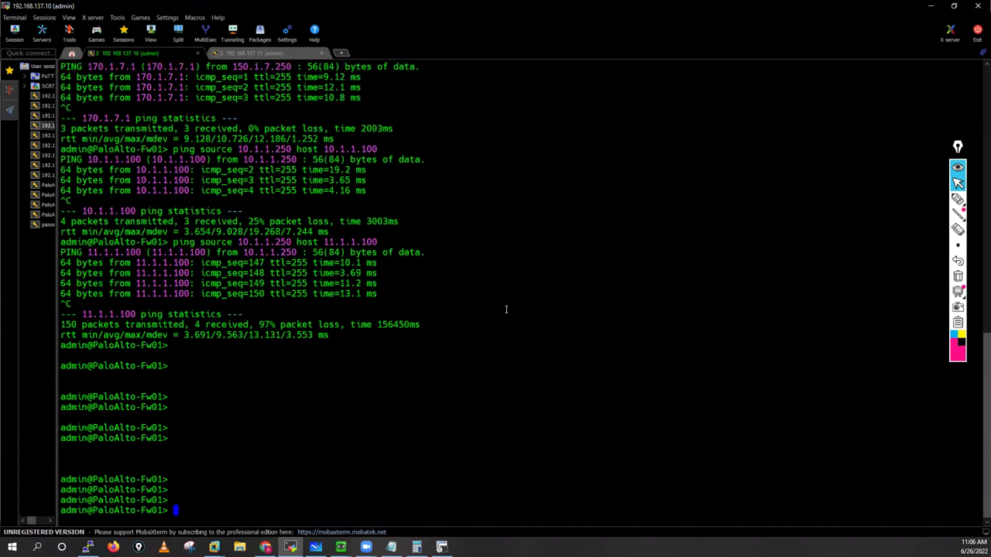
key(Return)
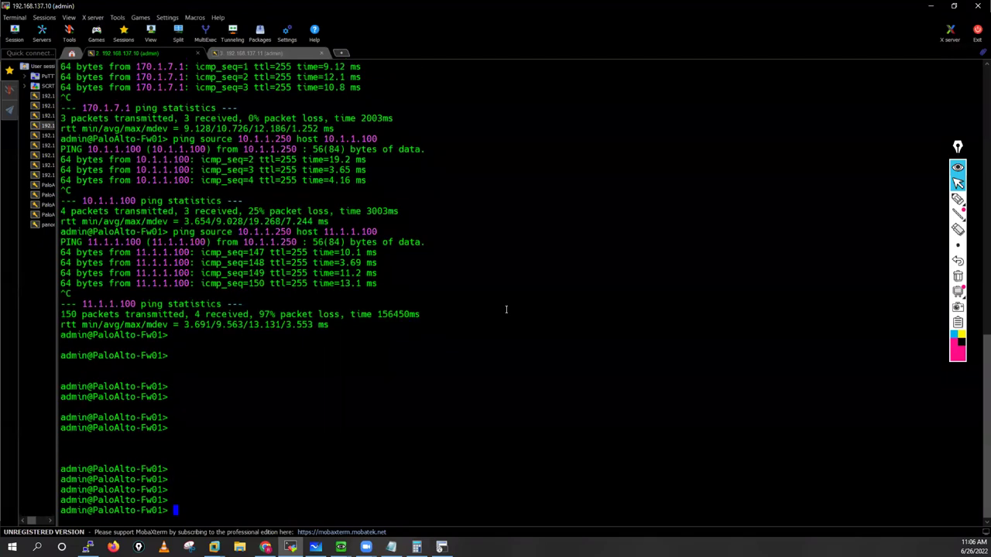
key(Return)
key(Return)
key(Return)
key(Return)
key(Return)
key(Return)
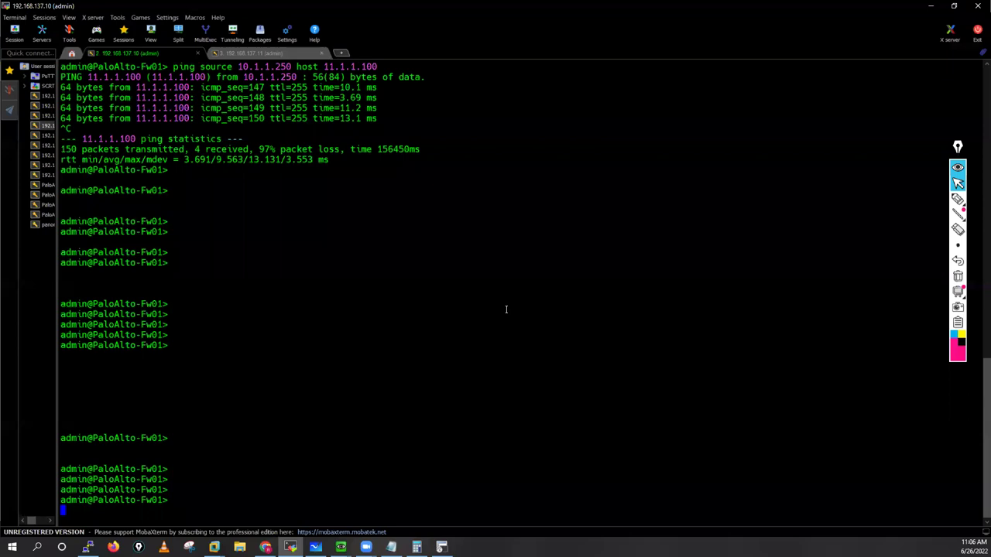
key(Return)
key(Return)
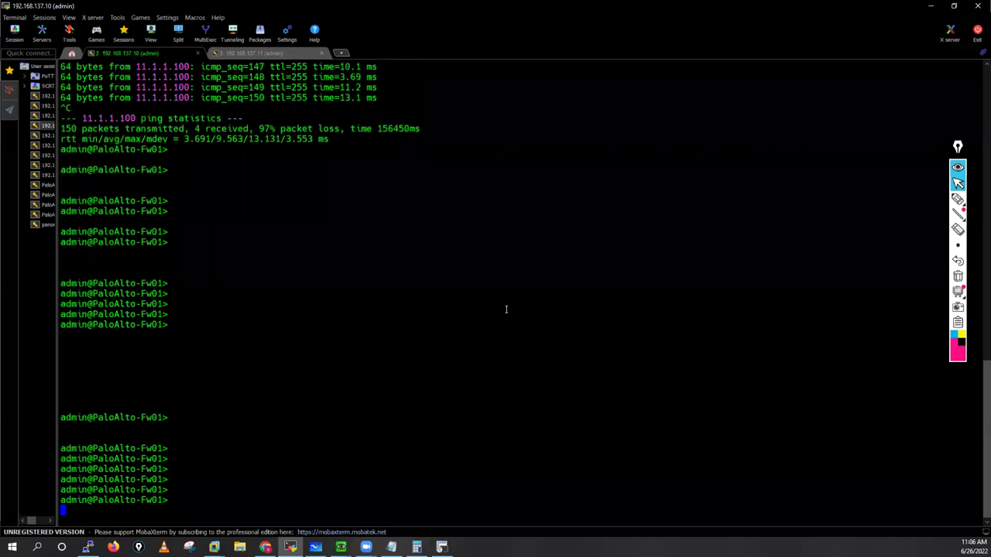
key(Return)
key(Return)
key(Return)
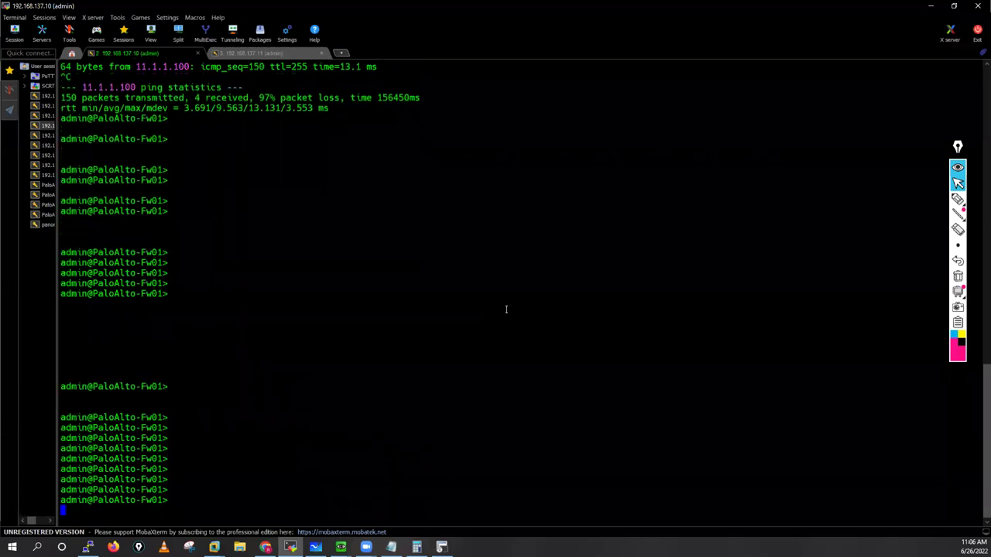
text(debug ike )
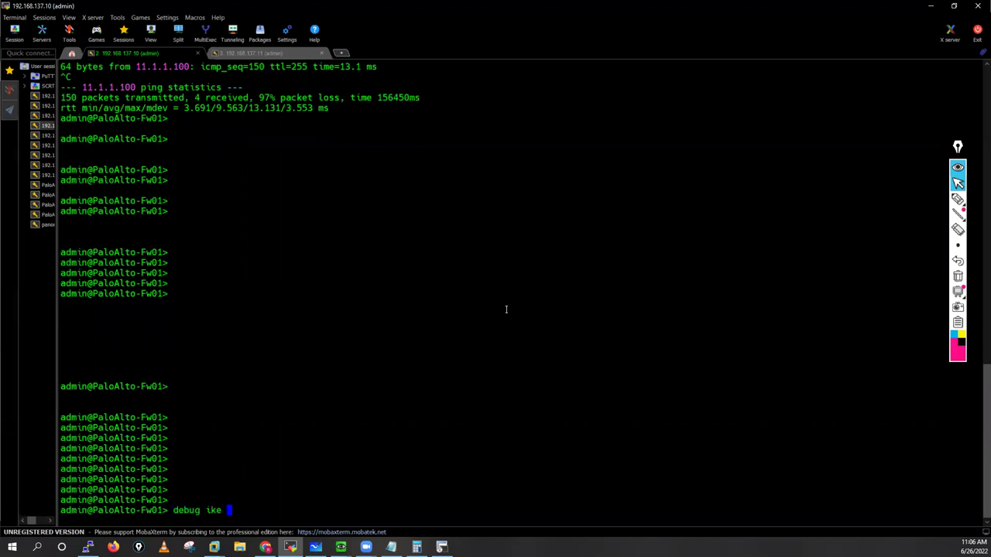
text(global)
key(question)
text(o)
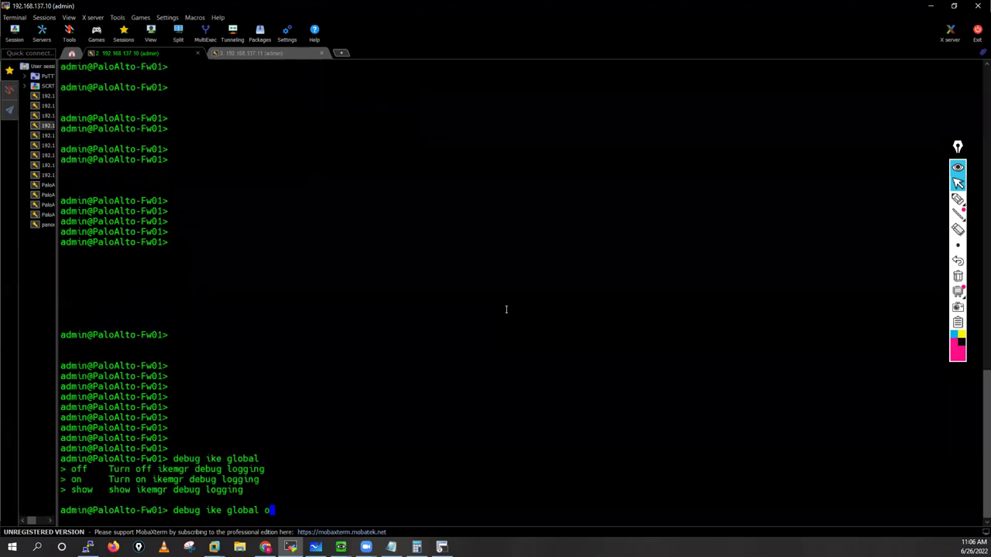
text(n)
key(question)
text(du)
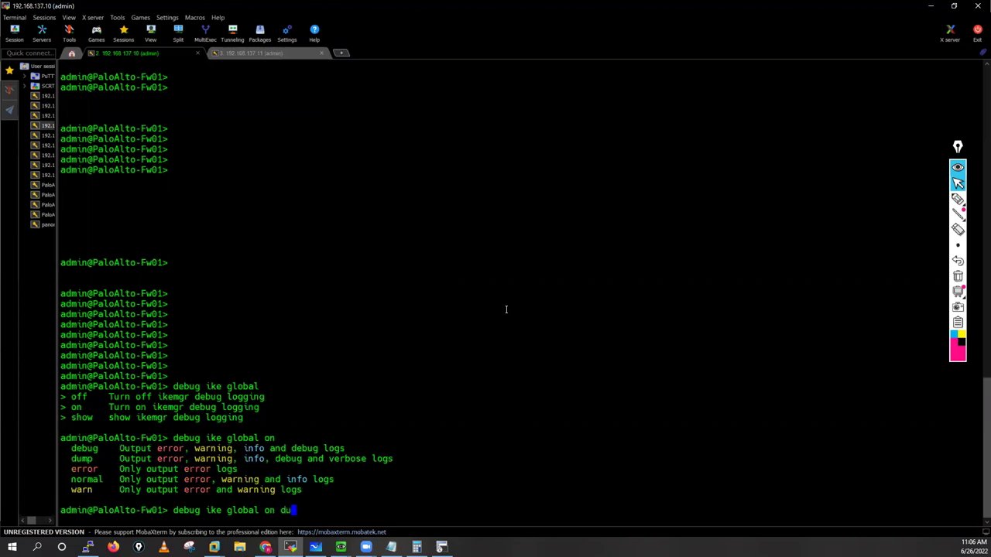
key(Tab)
key(question)
key(question)
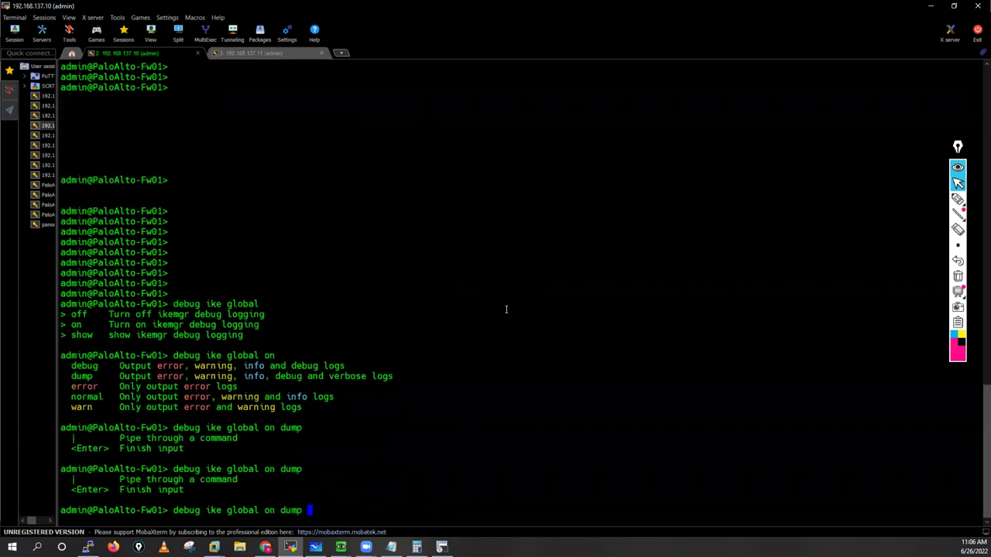
key(Return)
key(Return)
key(Return)
key(Return)
key(Return)
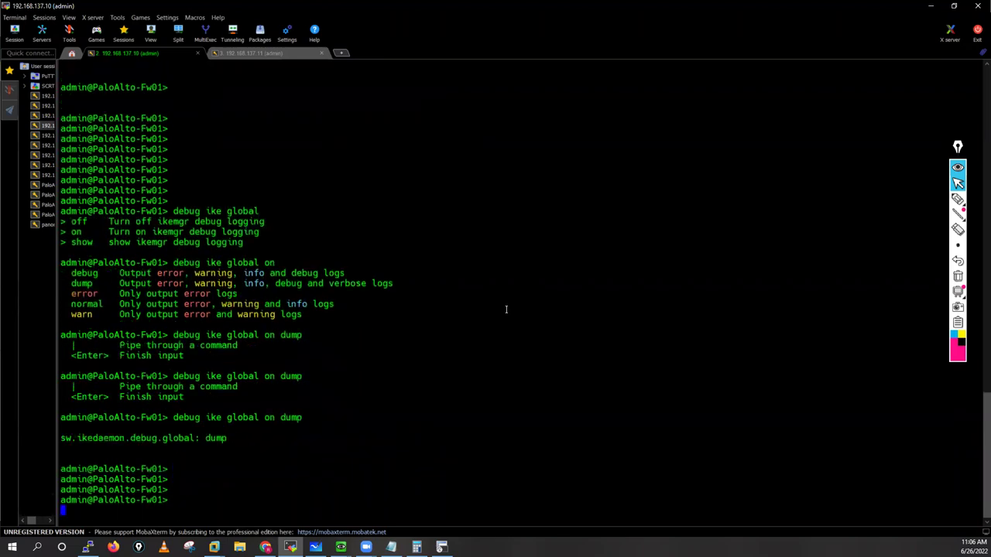
key(Return)
key(Return)
key(Return)
key(Return)
key(Return)
key(Return)
key(Return)
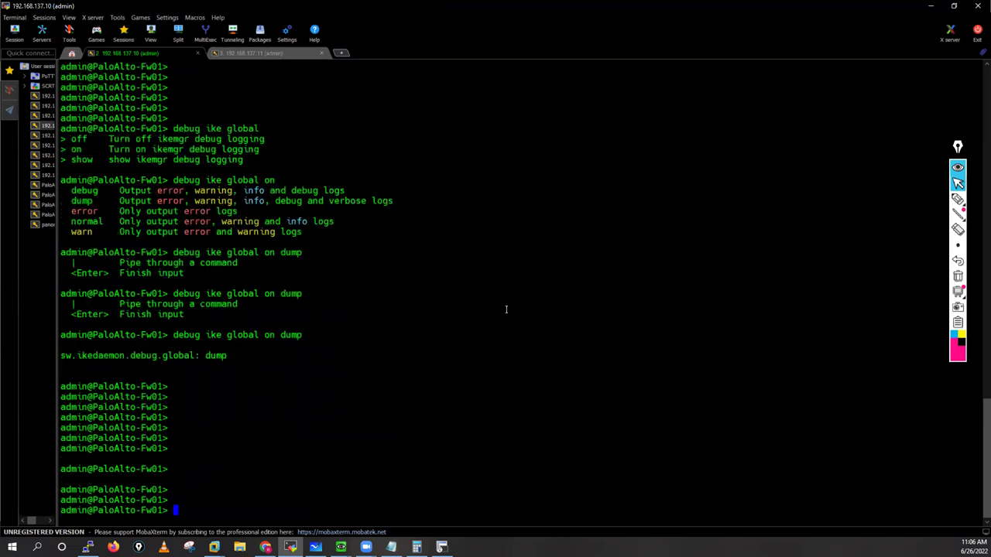
key(Return)
Step: Follow Fw01's live IKE log with 'tail follow yes mp-log ikemgr.log'
text(tail follow )
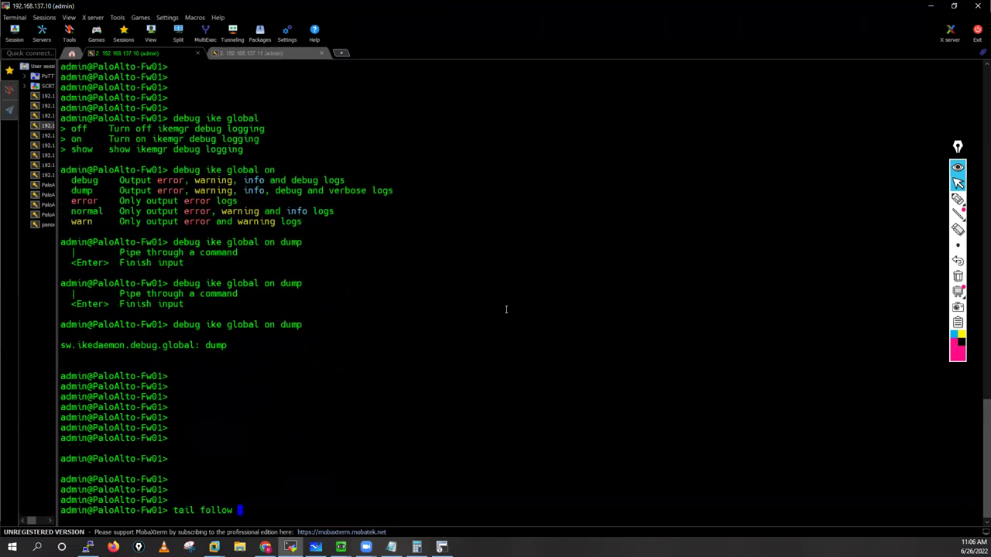
text(yes mp-log ikemgr.log)
key(Return)
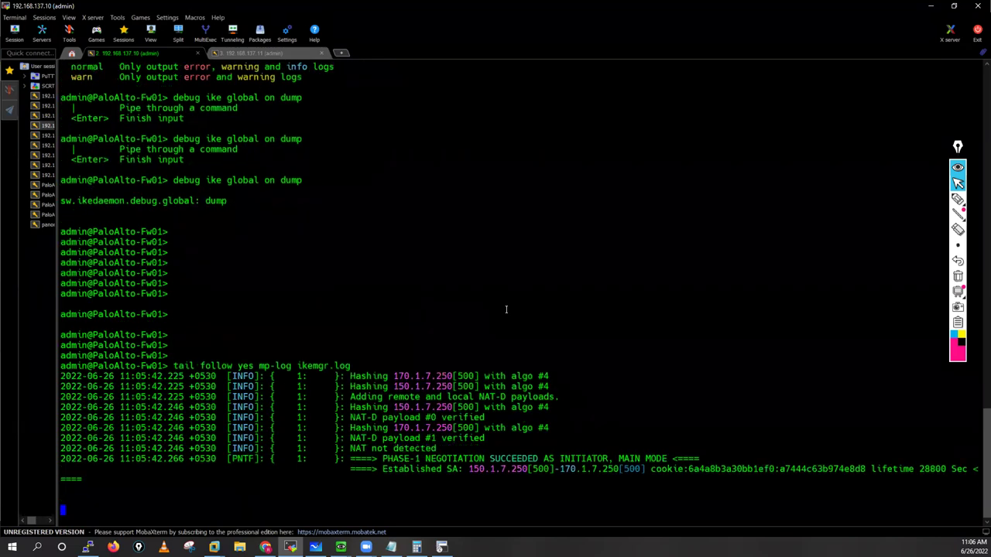
key(Return)
key(Return)
key(Return)
key(Return)
key(Return)
key(Return)
key(Return)
key(Return)
key(Return)
key(Return)
key(Return)
key(Return)
key(Return)
key(Return)
key(Return)
key(Return)
key(Return)
key(Return)
key(Return)
key(Return)
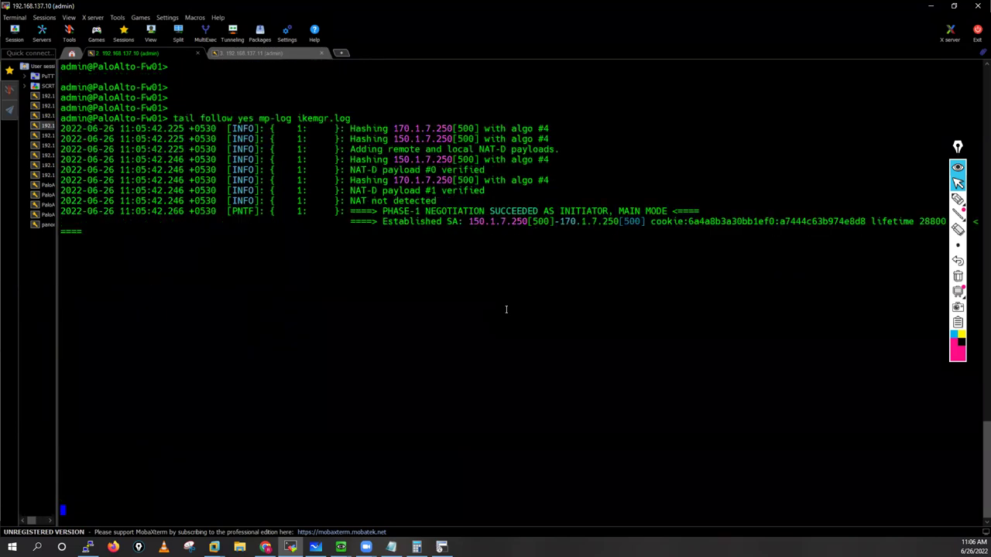
key(Return)
key(Return)
key(Return)
key(Return)
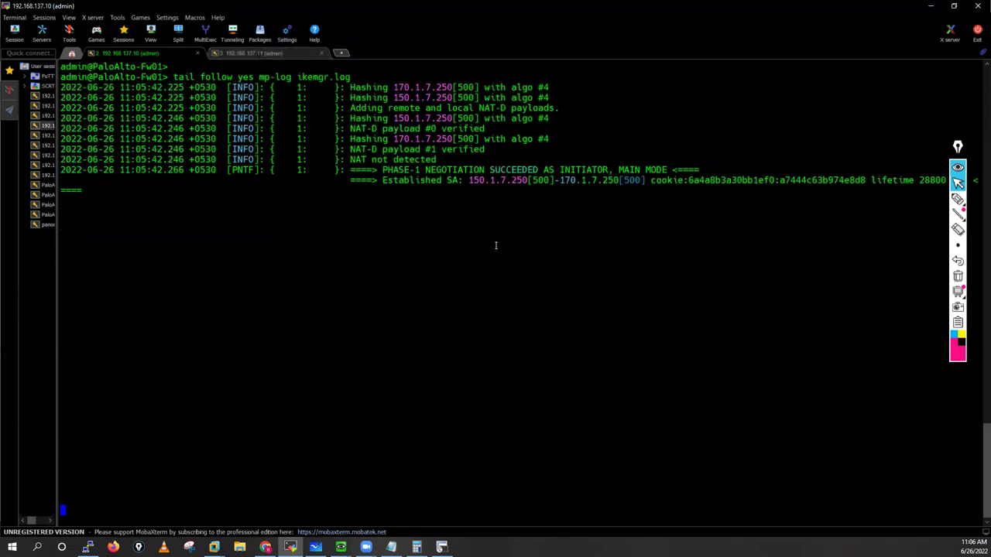
key(ctrl+Tab)
key(Return)
key(Return)
key(Return)
key(Return)
key(Return)
key(Return)
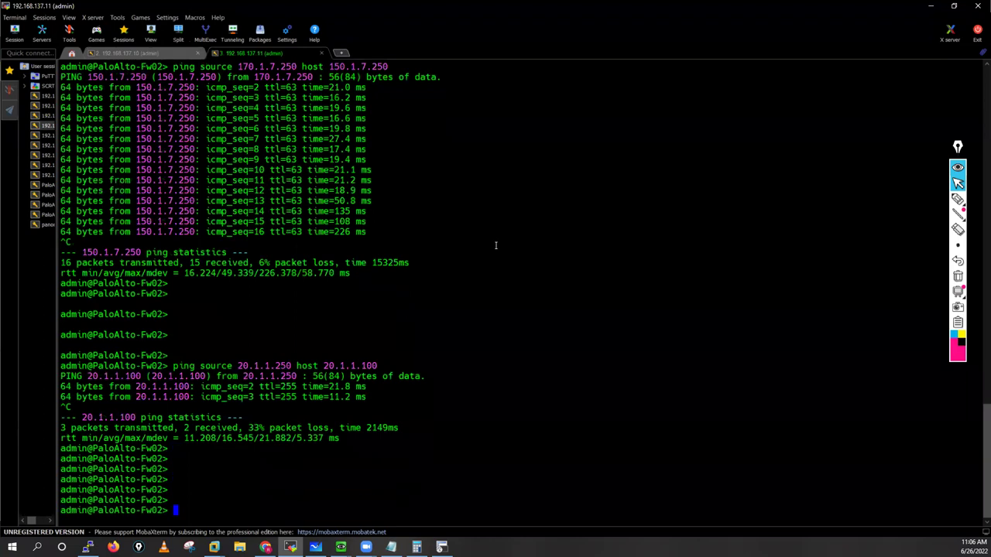
Step: On Fw02, enable IKE debugging with 'debug ike global on dump'
text(debug ike global o)
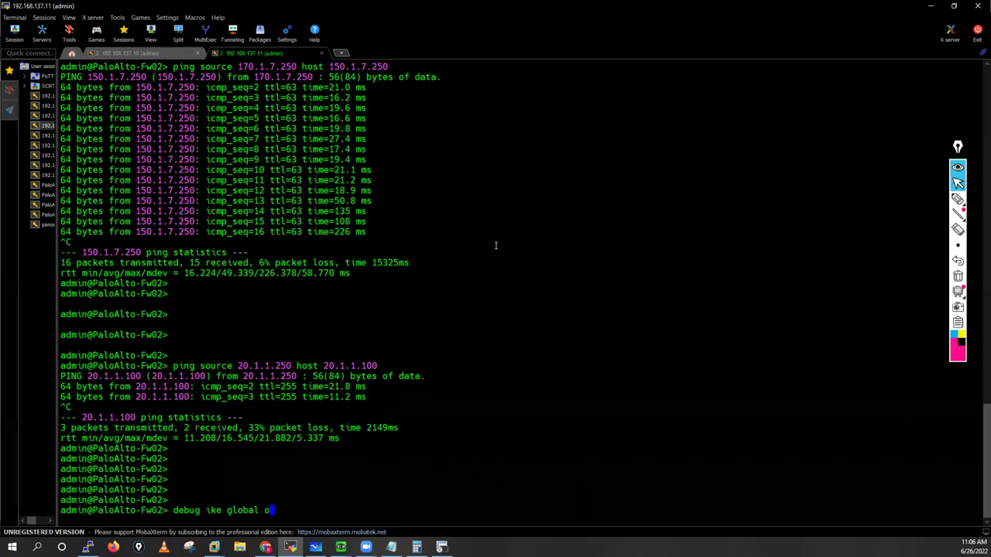
text(n)
key(Return)
key(Return)
key(Return)
key(Return)
key(Return)
key(Return)
key(Up)
text(dump)
key(Return)
key(Return)
key(Return)
key(Return)
key(Return)
key(Return)
key(Return)
key(Return)
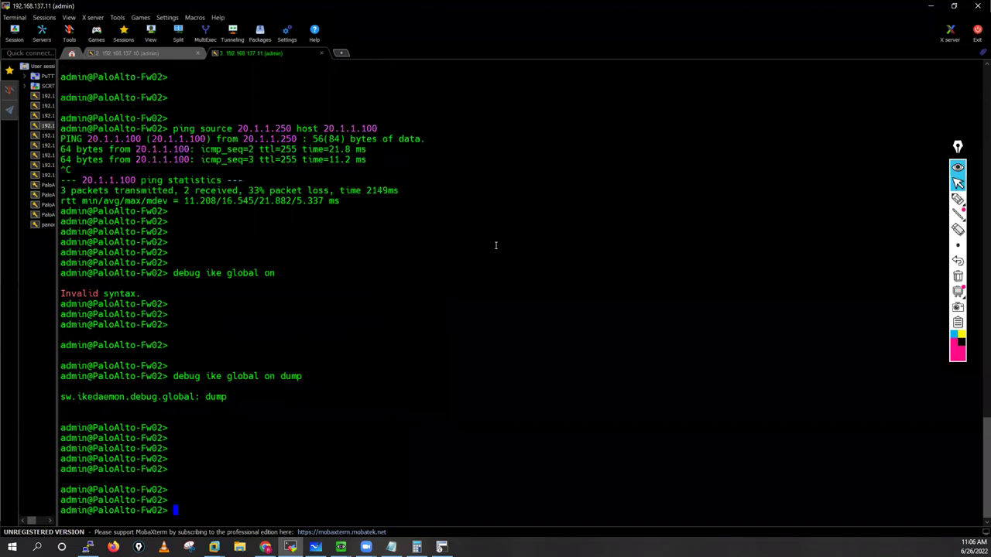
Step: Follow Fw02's live IKE log with 'tail follow yes mp-log ikemgr.log' using Tab completion
text(ta)
key(Tab)
text(i)
key(Tab)
text(f)
key(Tab)
text(yes mp-log i)
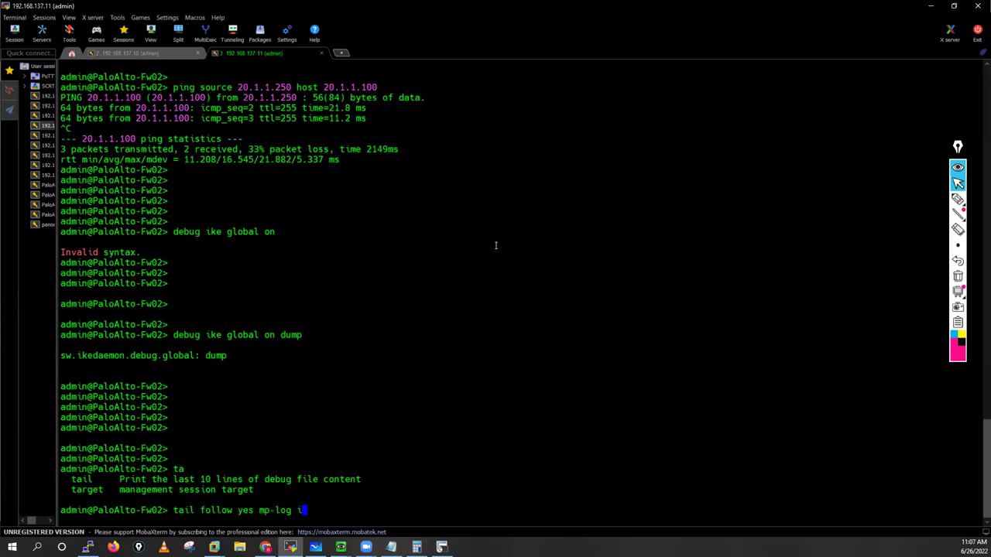
key(Tab)
key(Return)
key(Return)
key(Return)
key(Return)
key(Return)
key(Return)
key(Return)
key(Return)
key(Return)
key(Return)
key(Return)
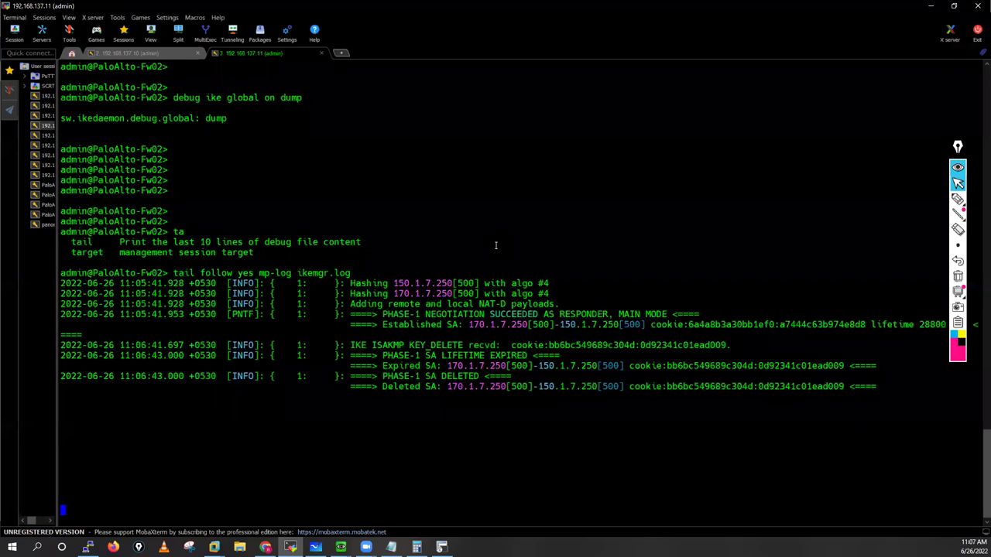
key(Return)
key(Return)
key(Return)
key(Return)
key(Return)
key(Return)
key(Return)
key(Return)
key(Return)
key(Return)
key(Return)
key(Return)
key(Return)
key(Return)
key(Return)
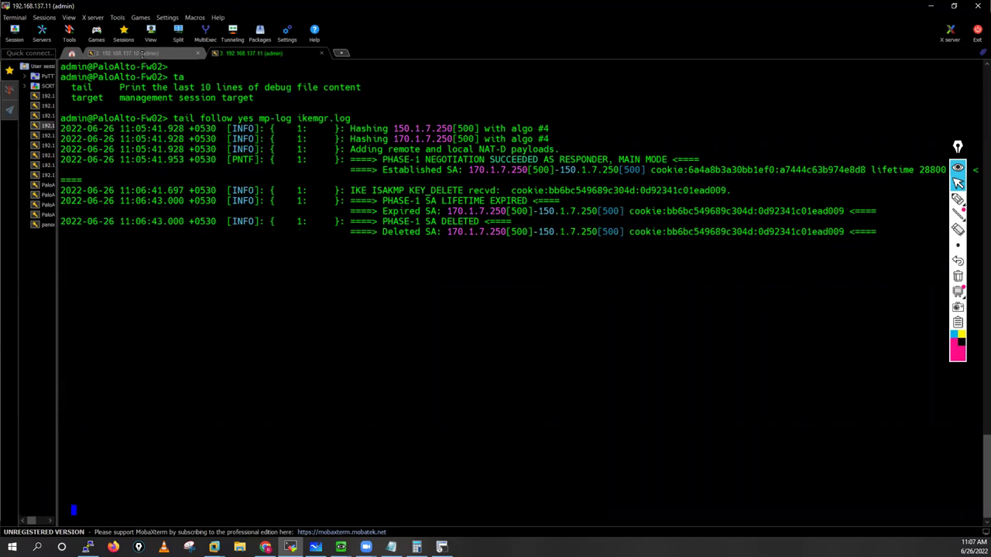
Step: Check the Fw01 IKE log output, then review Fw02's log again
key(ctrl+shift+Tab)
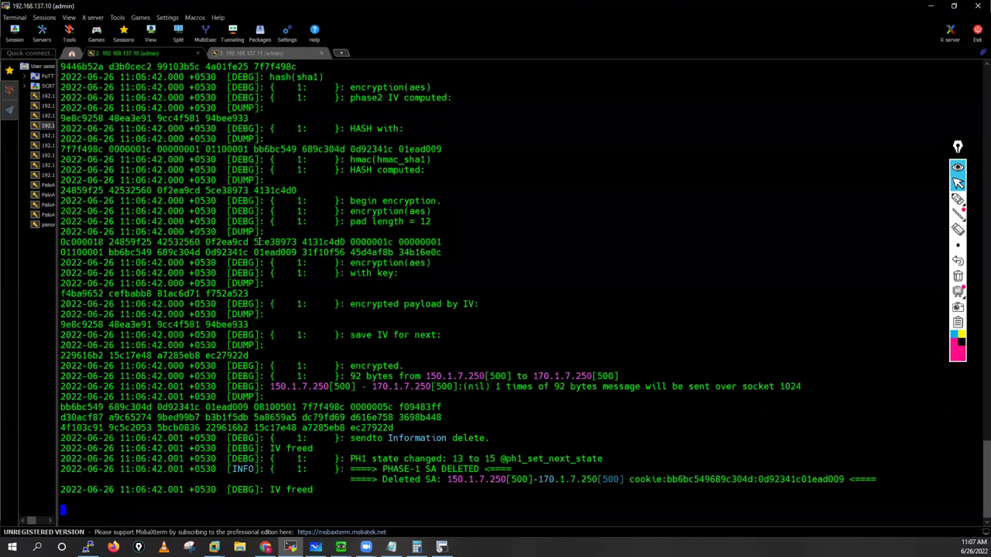
key(Return)
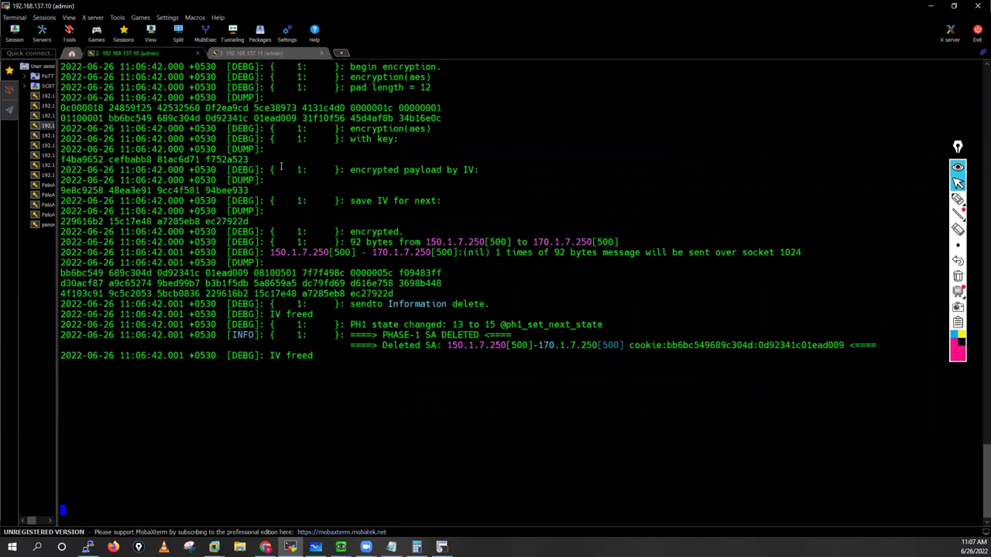
key(Return)
key(Return)
key(Return)
key(Return)
key(Return)
key(Return)
key(Return)
key(Return)
key(Return)
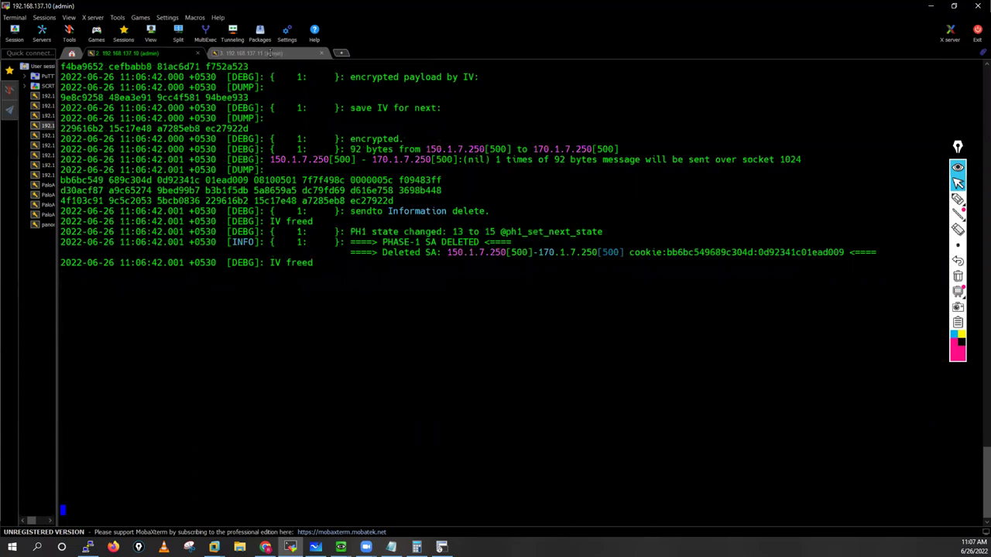
key(ctrl+Tab)
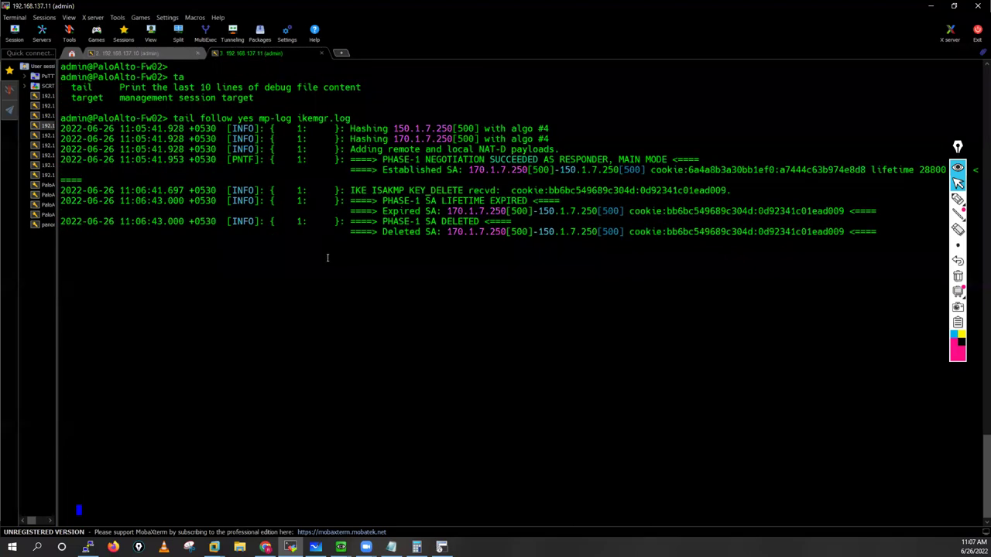
scroll(162, 427, down, 1)
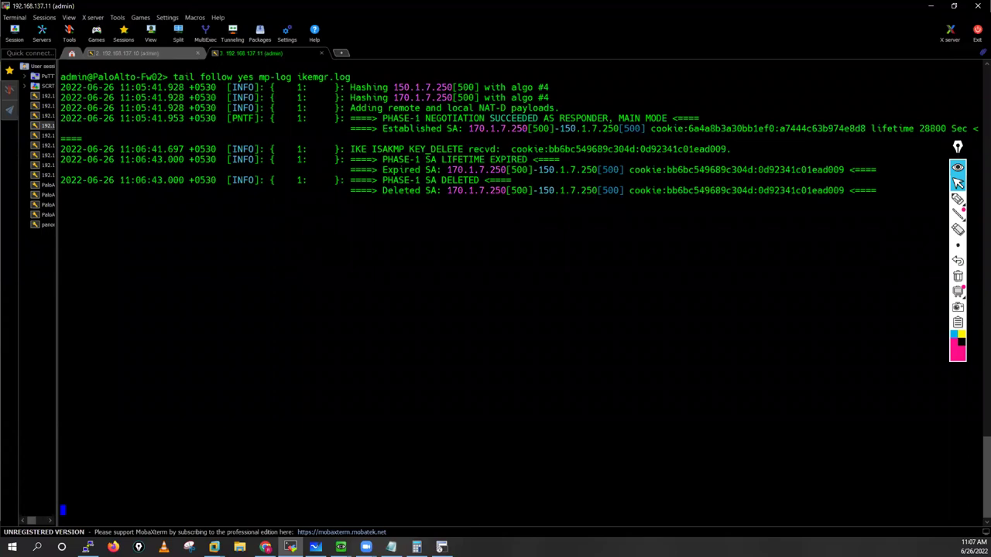
key(alt+Tab)
Step: Refresh Fw01's IPSec Tunnels page and open Fw02's IPSec Tunnels list to confirm both tunnels are up
click(629, 414)
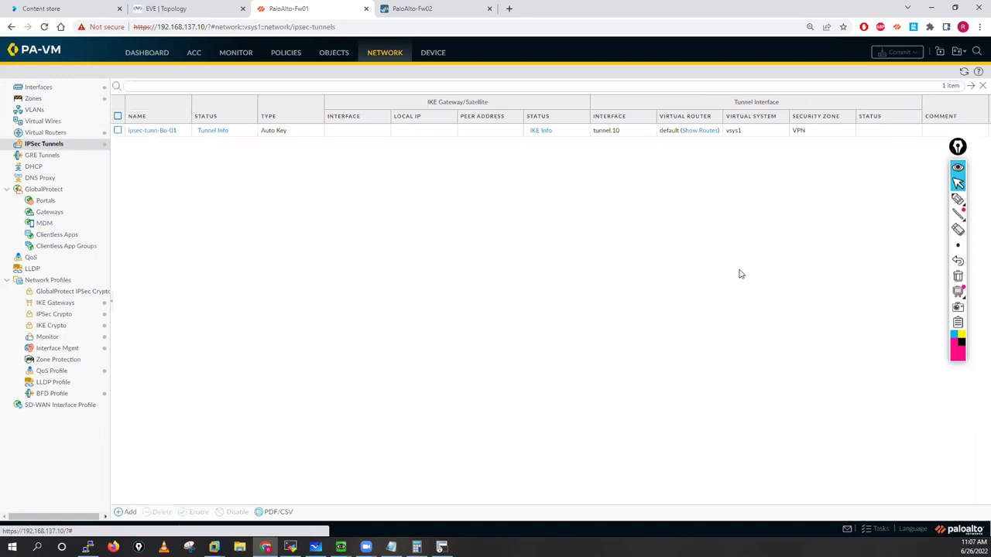
click(964, 72)
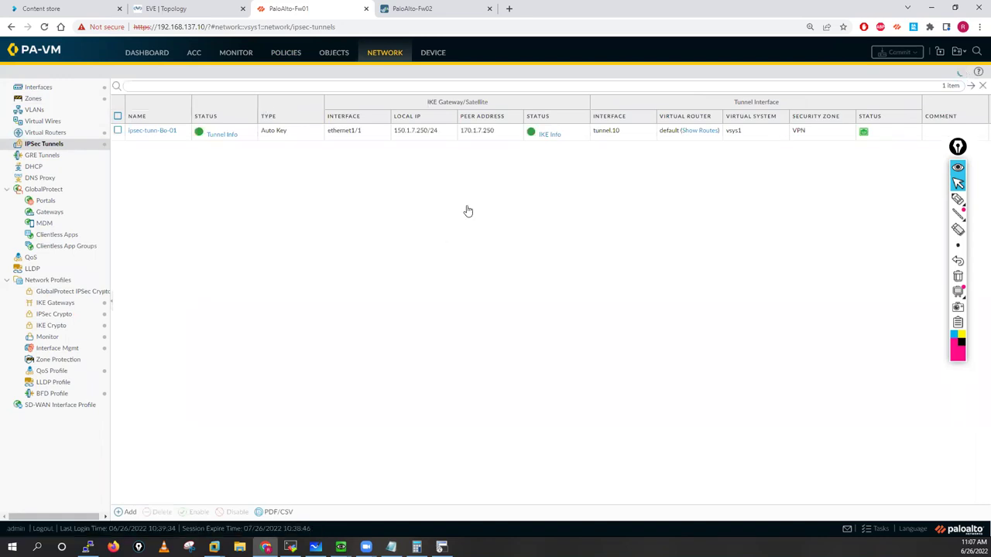
key(ctrl+Tab)
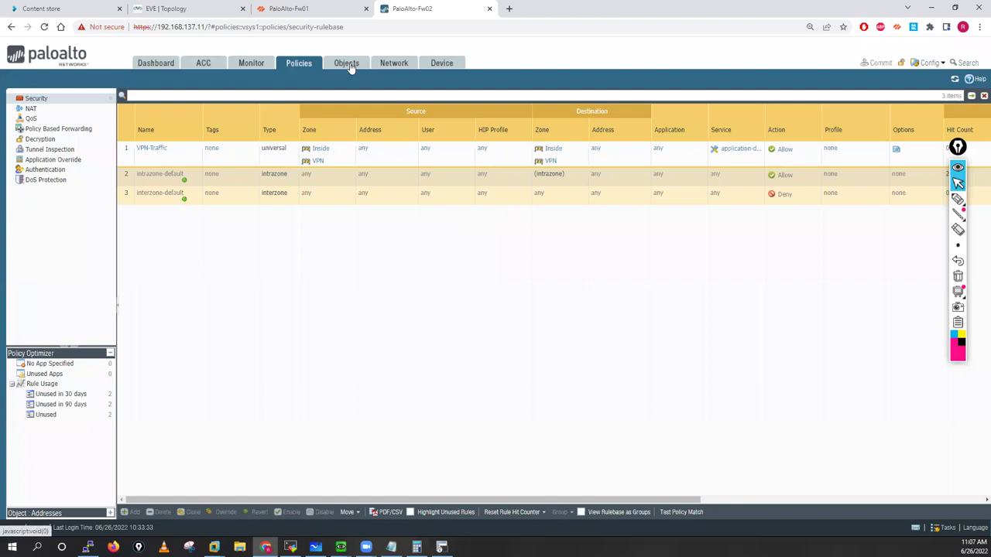
click(400, 62)
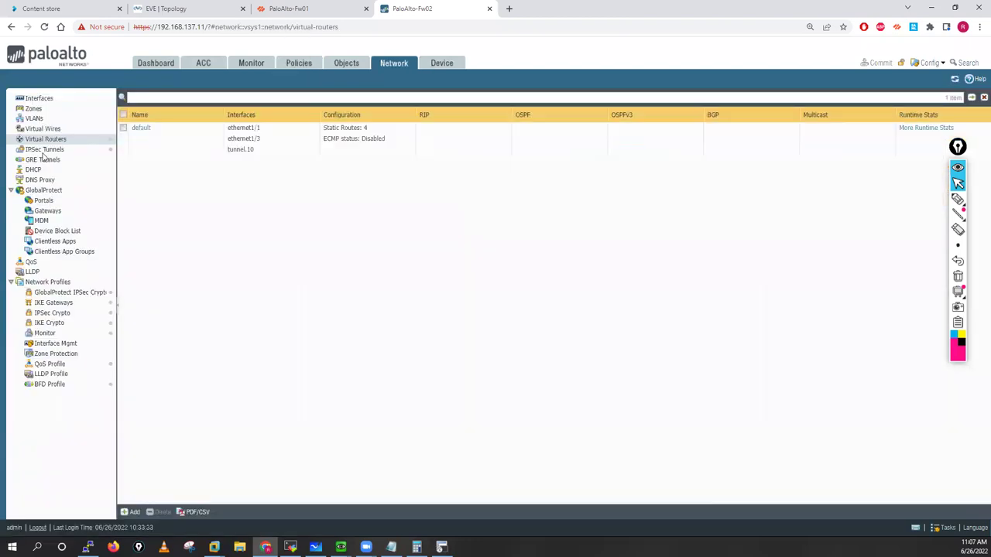
click(43, 151)
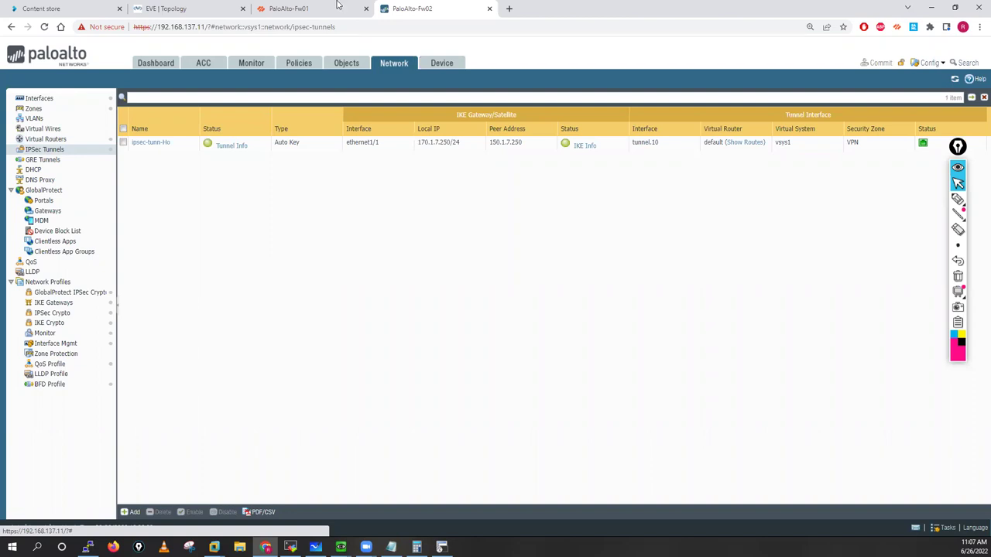
key(ctrl+Page_Up)
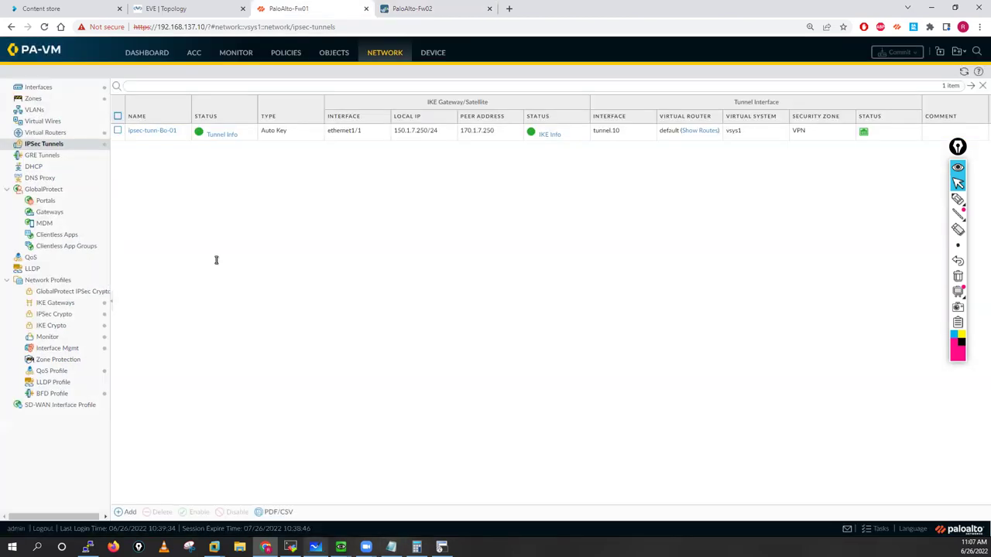
key(alt+Tab)
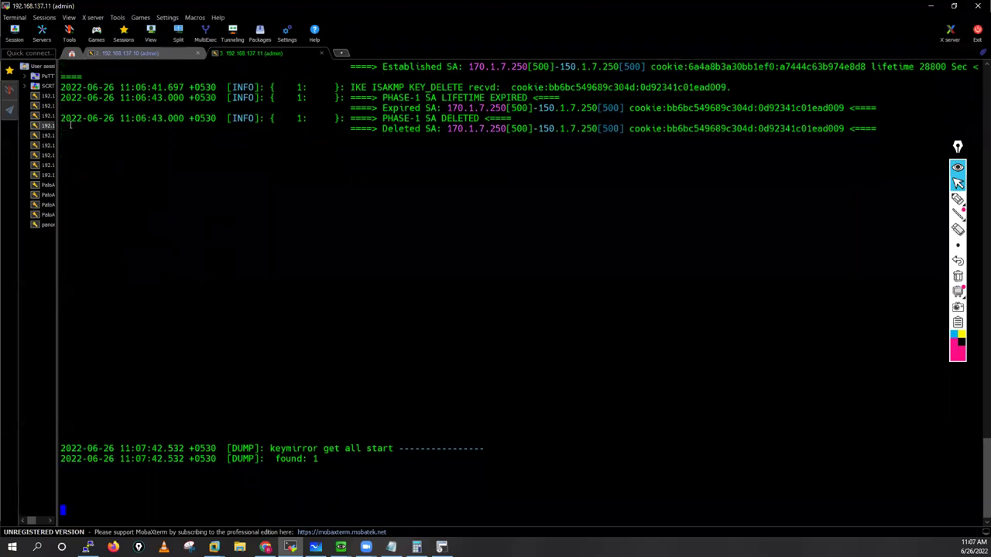
Step: Open new SSH sessions to 192.168.137.10 and 192.168.137.11 in MobaXterm
double_click(66, 124)
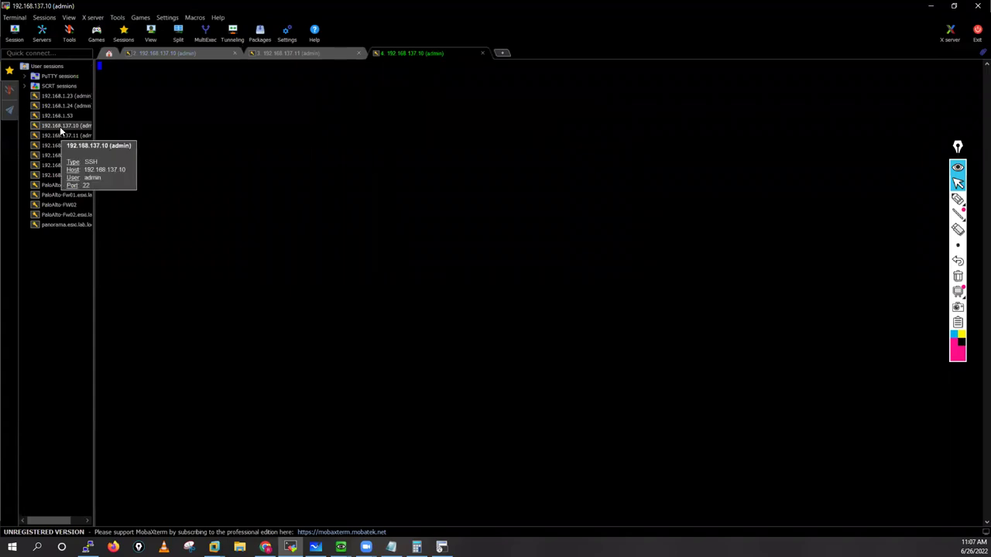
key(Down)
key(Return)
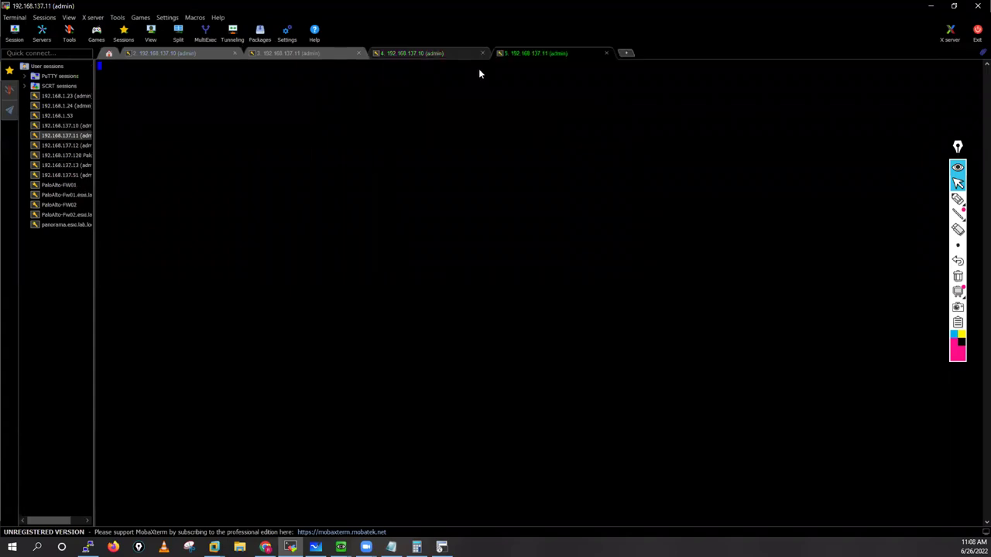
Step: Review the new session tabs, then get fresh prompts in the PaloAlto-Fw02 session
key(ctrl+shift+Tab)
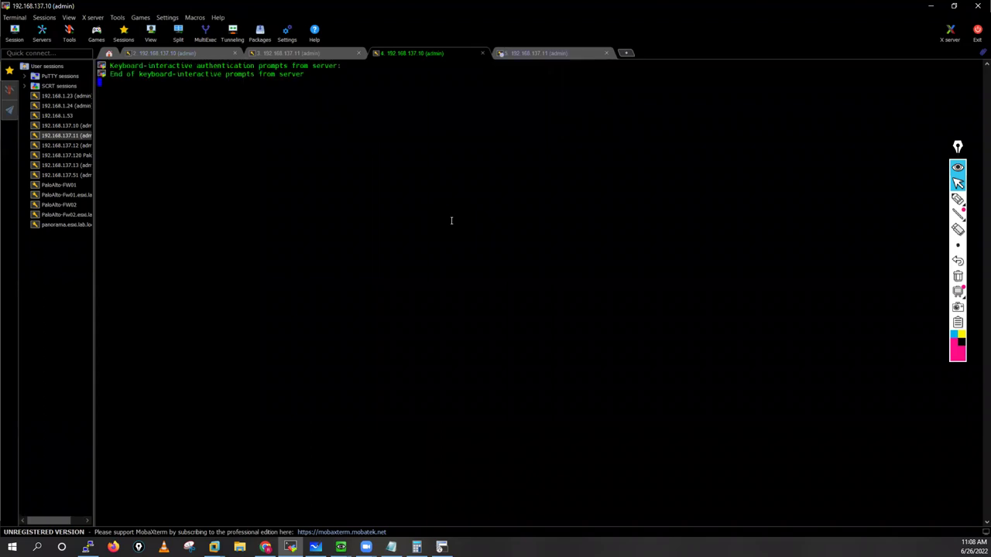
click(538, 55)
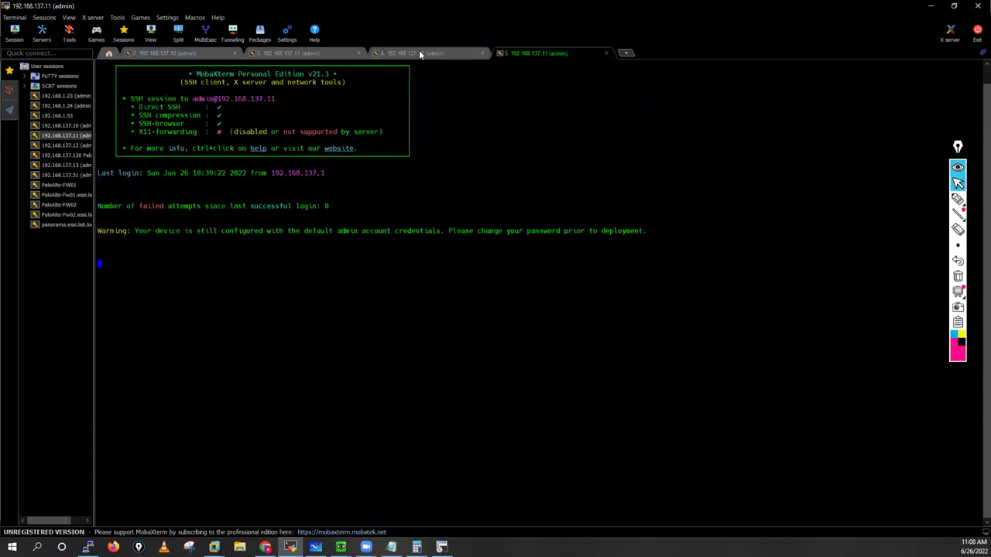
click(276, 51)
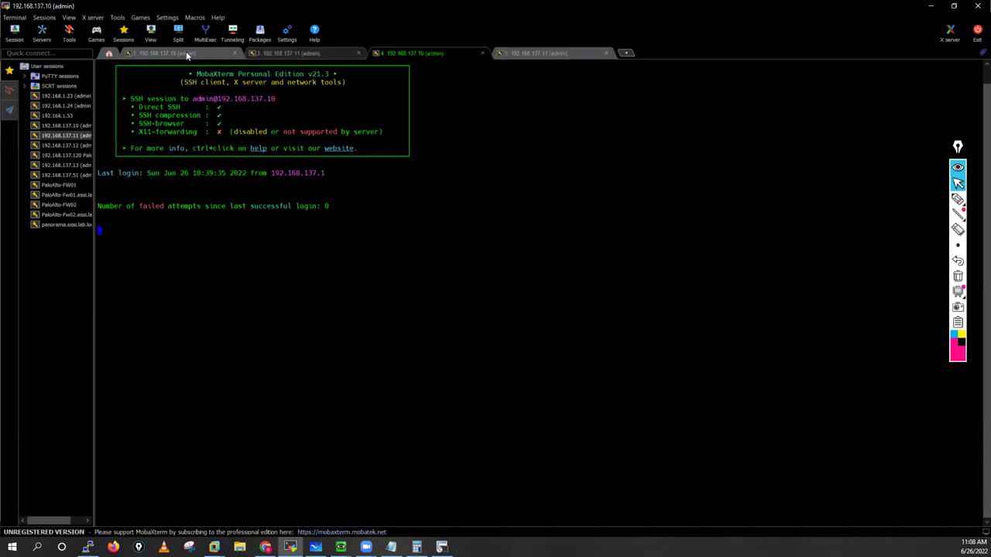
key(ctrl+Tab)
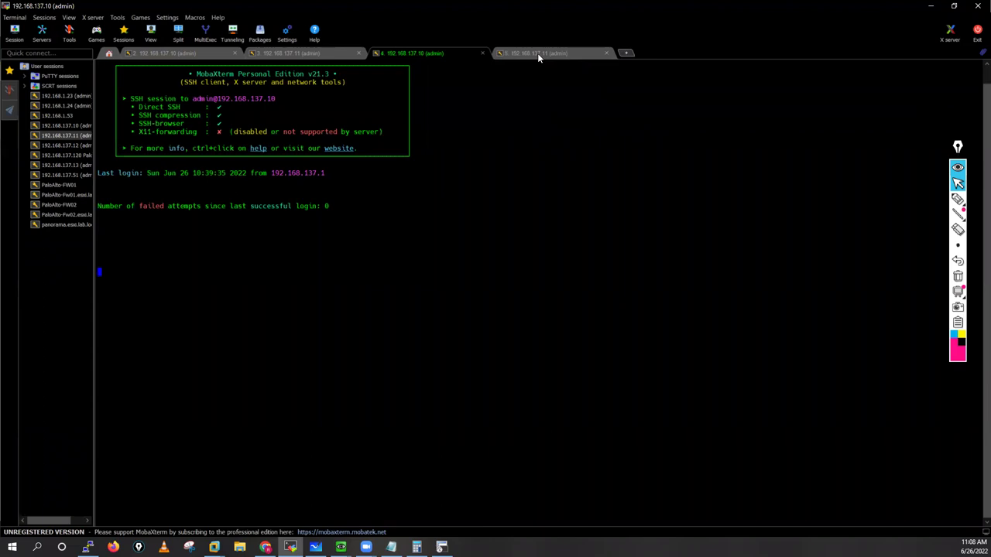
key(ctrl+Tab)
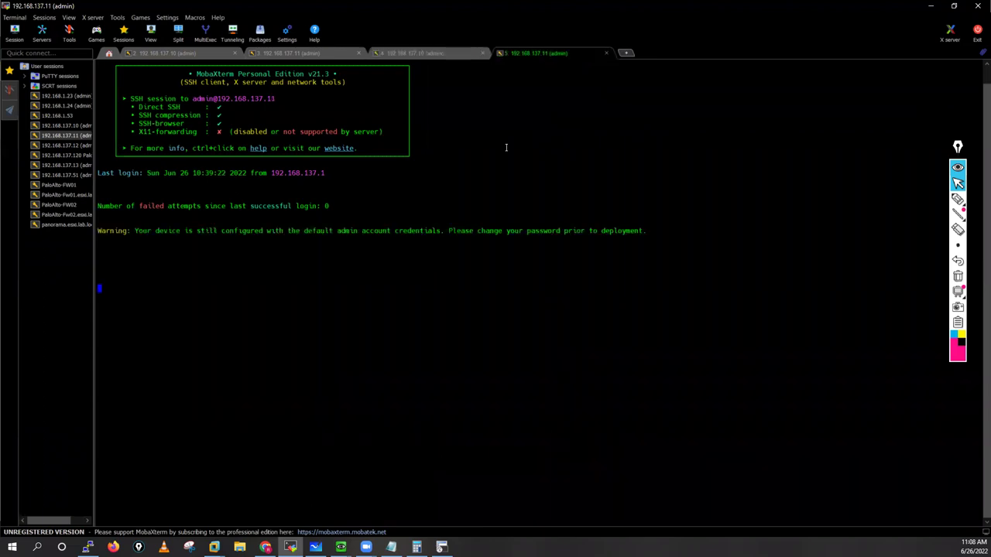
key(Return)
key(Return)
key(Return)
key(Return)
key(Return)
key(Return)
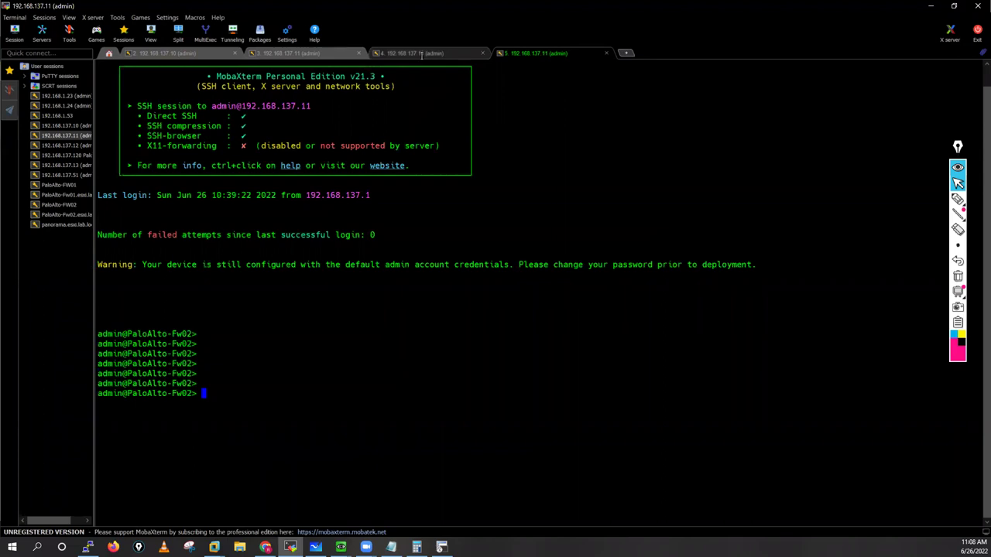
Step: Narrow the MobaXterm sessions sidebar and add empty prompts in the Fw02 session
click(421, 53)
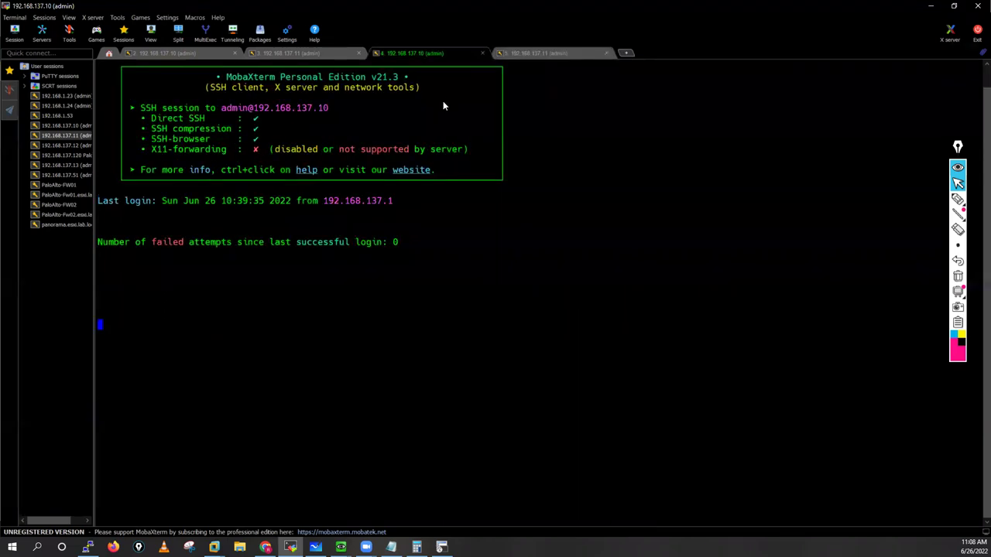
drag(96, 113, 59, 116)
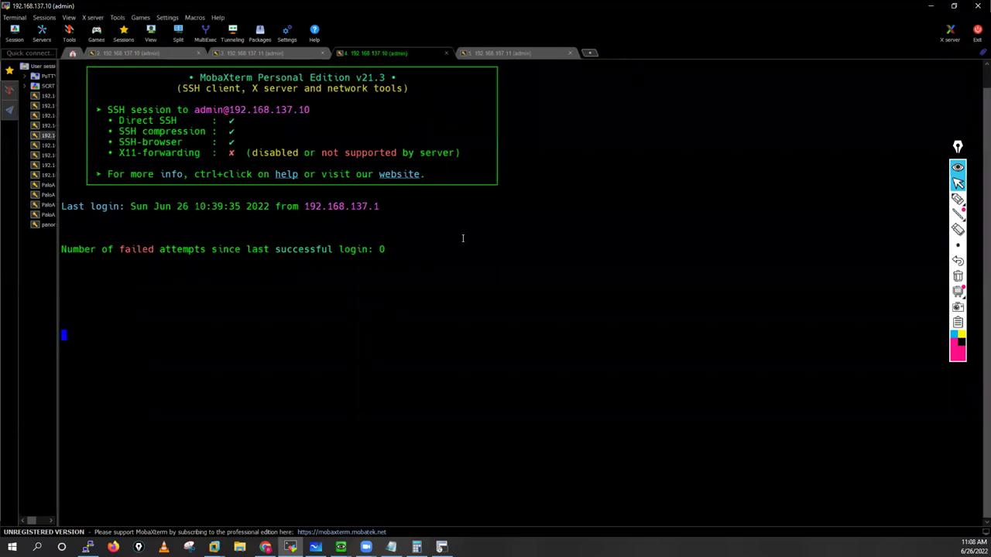
key(ctrl+Tab)
key(Return)
key(Return)
key(Return)
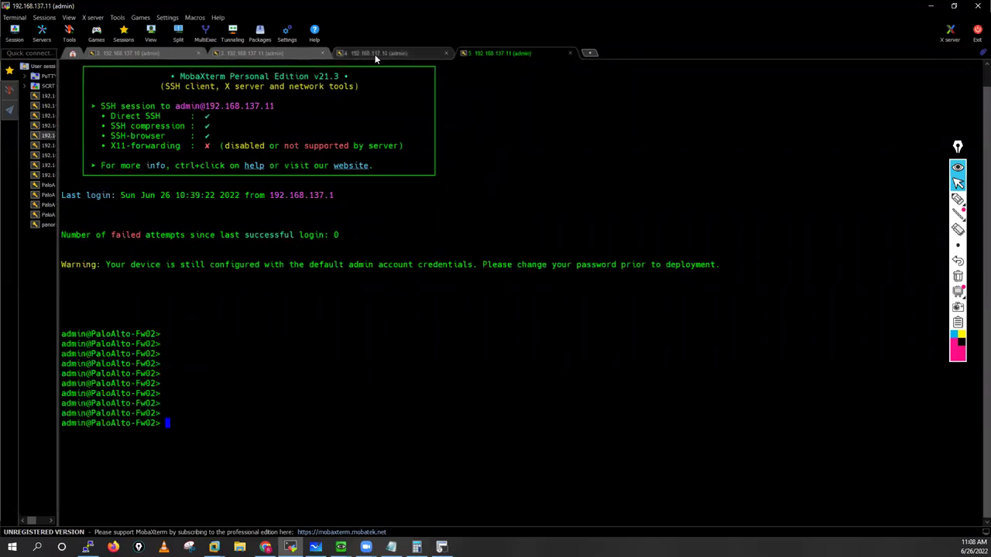
Step: Clear the Fw01 and Fw02 debug log screens and Fw02 prompt, then return to Fw01's IPsec Tunnels page
click(374, 54)
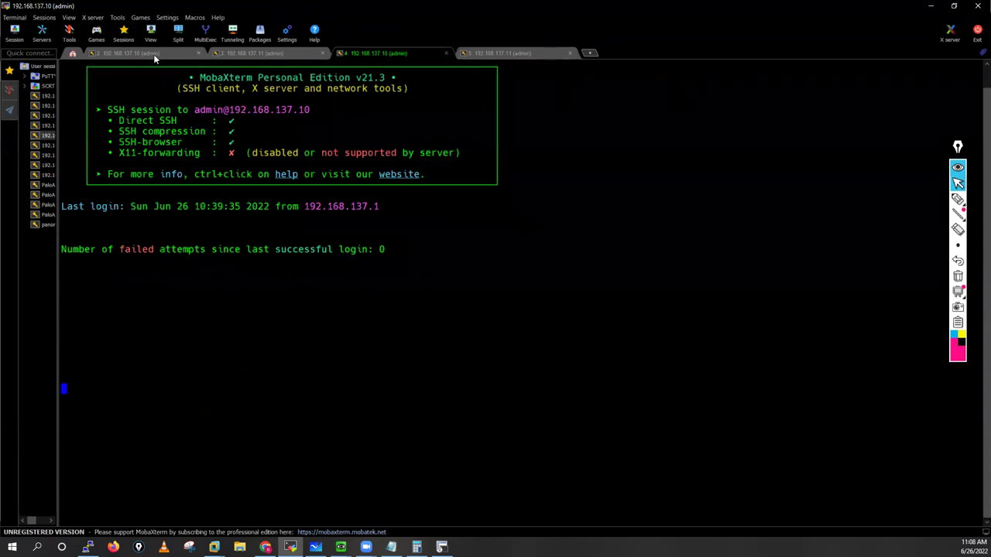
key(ctrl+shift+Tab)
key(ctrl+shift+Tab)
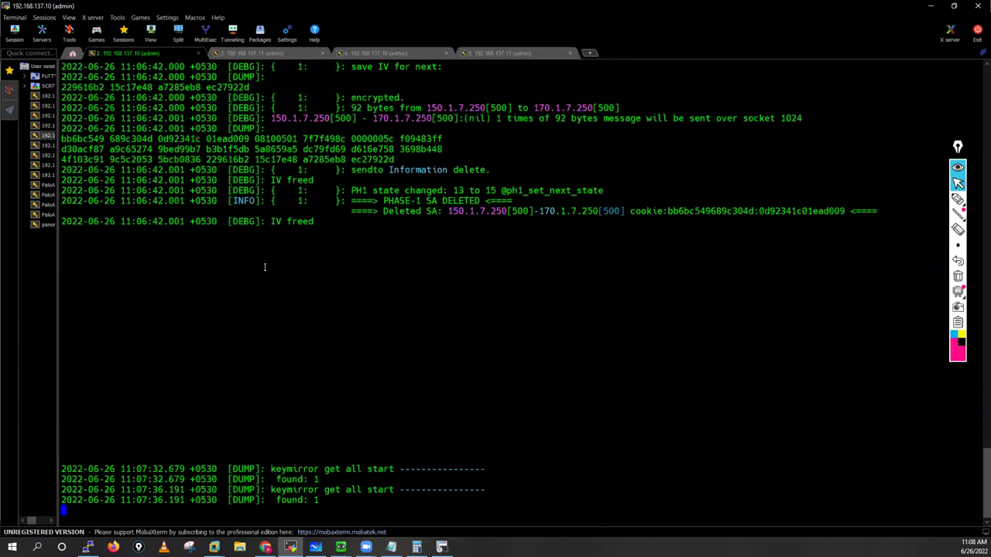
key(Return)
key(Return)
key(Return)
key(Return)
key(Return)
key(Return)
key(Return)
key(Return)
key(Return)
key(Return)
key(Return)
key(Return)
key(Return)
key(Return)
key(Return)
key(Return)
key(Return)
key(Return)
key(Return)
key(Return)
key(Return)
key(Return)
key(Return)
key(Return)
key(Return)
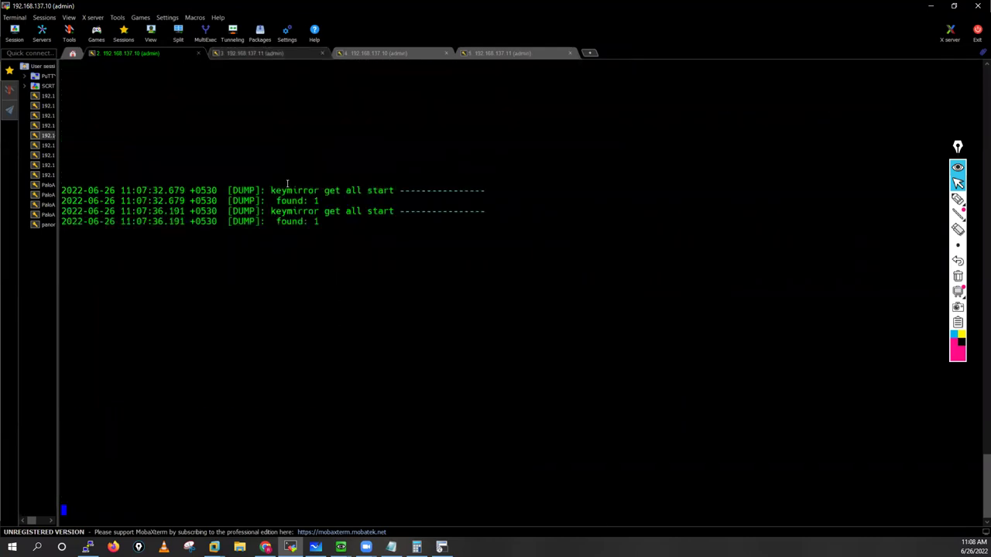
key(ctrl+Tab)
key(Return)
key(Return)
key(Return)
key(Return)
key(Return)
key(Return)
key(Return)
key(Return)
key(Return)
key(Return)
key(Return)
key(Return)
key(Return)
key(Return)
key(Return)
key(Return)
key(Return)
key(Return)
key(Return)
key(Return)
key(Return)
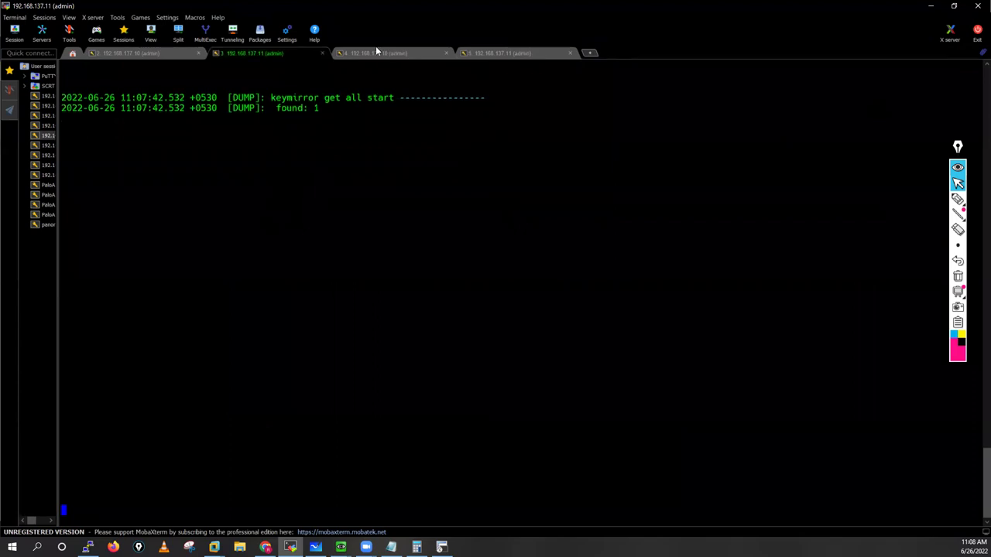
click(543, 53)
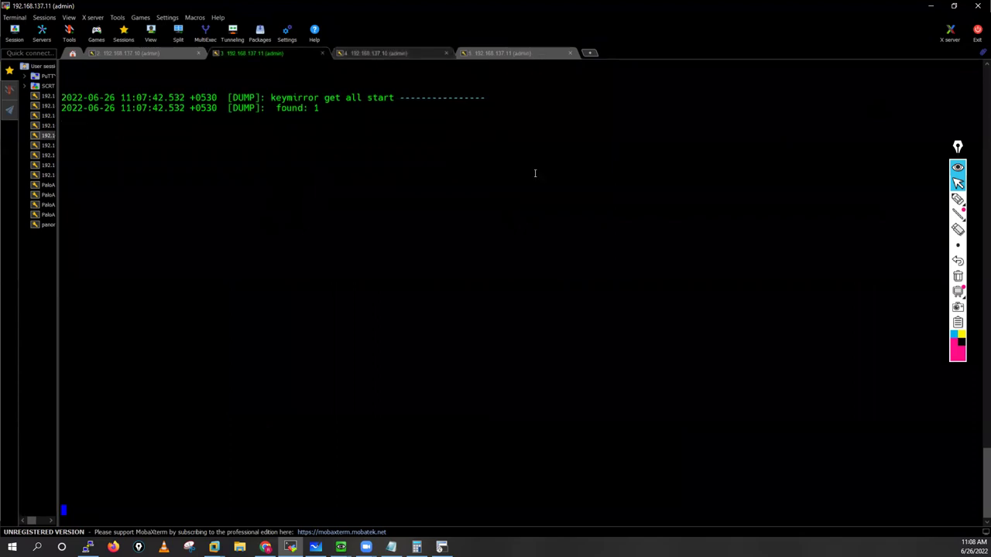
key(Return)
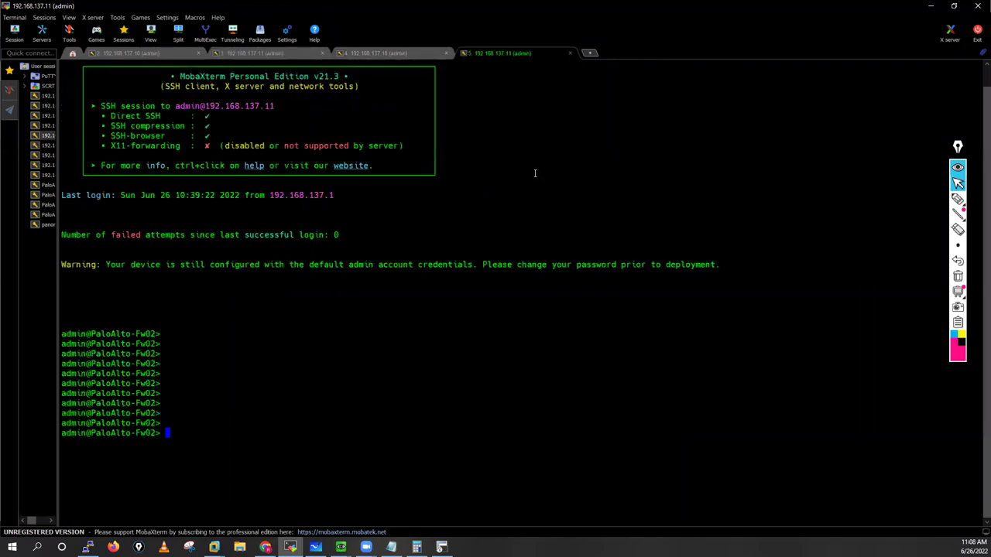
key(Return)
key(Return)
key(Return)
key(Return)
key(Return)
key(Return)
key(Return)
key(Return)
key(Return)
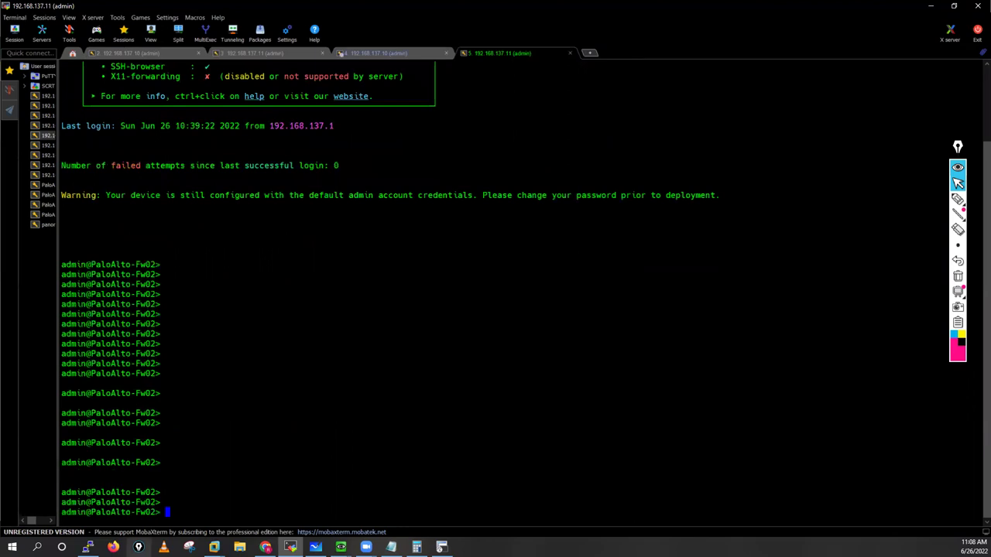
mouse_move(315, 548)
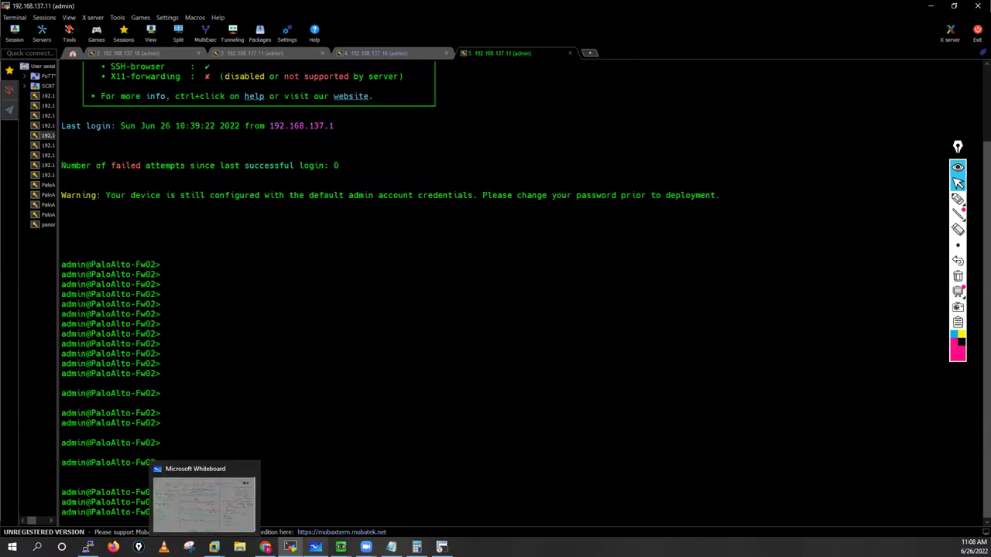
click(266, 548)
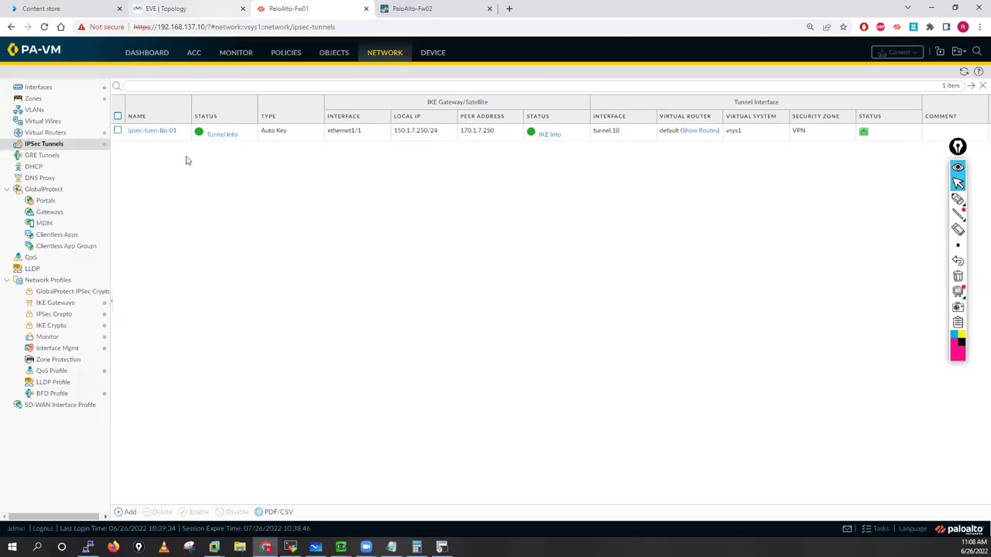
Step: Disable Tunnel Monitor on Fw01's ipsec-tunn-Bo-01 tunnel and commit the change
click(152, 137)
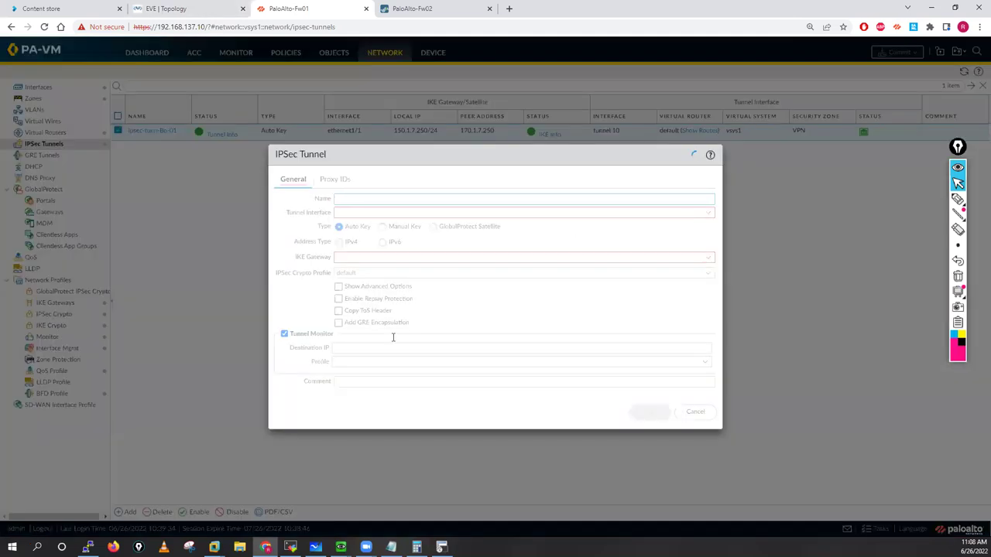
click(284, 334)
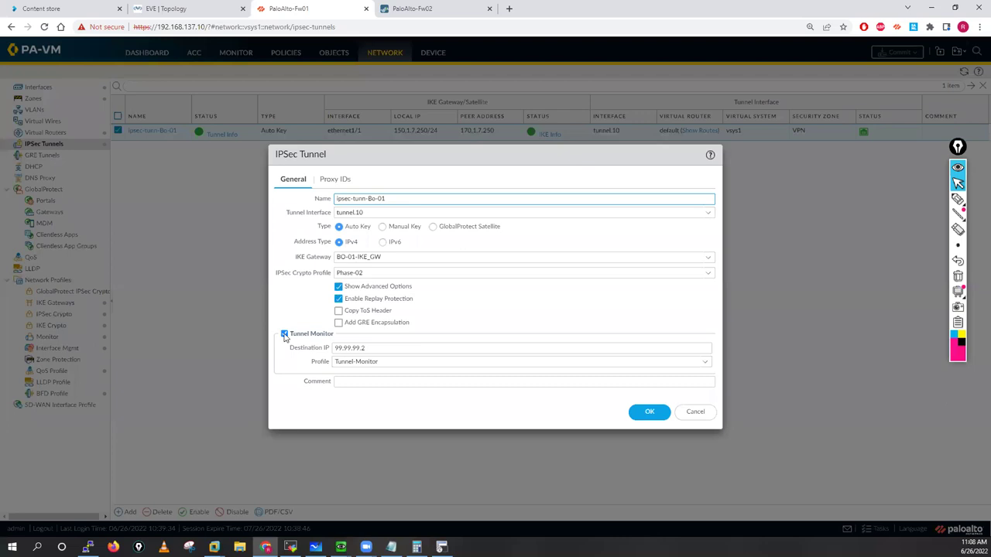
click(650, 411)
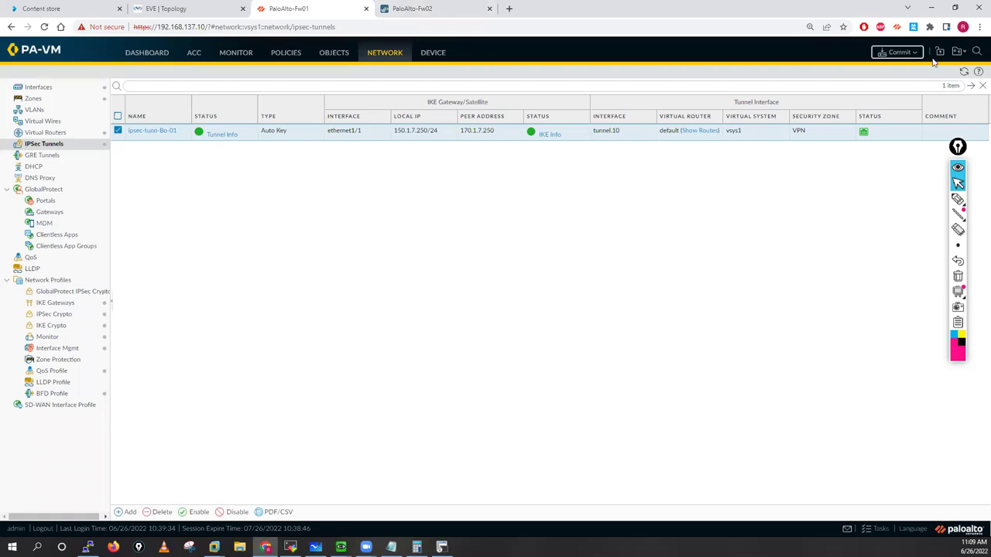
click(898, 54)
click(593, 412)
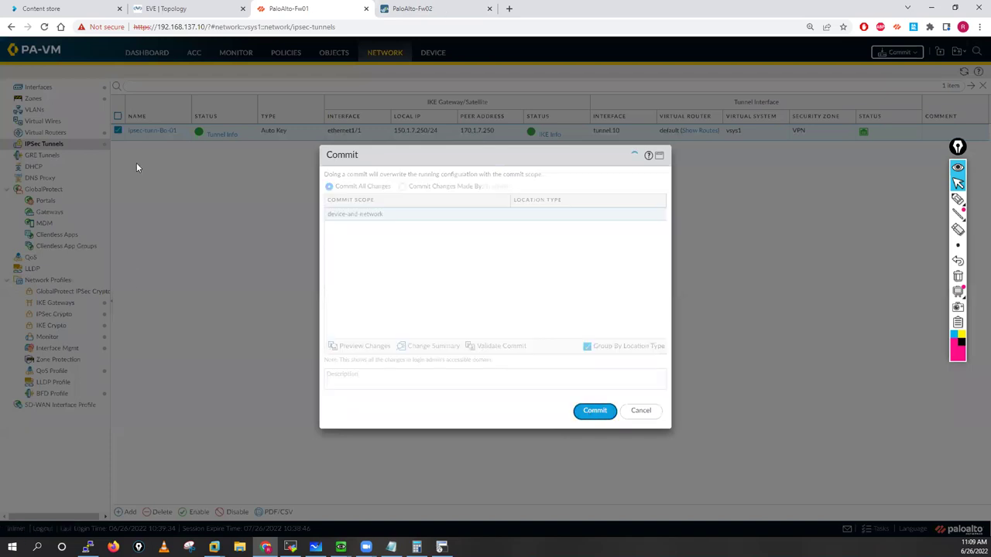
Step: Re-save Fw02's ipsec-tunn-Ho tunnel and check Fw01's commit progress
key(ctrl+Tab)
click(142, 148)
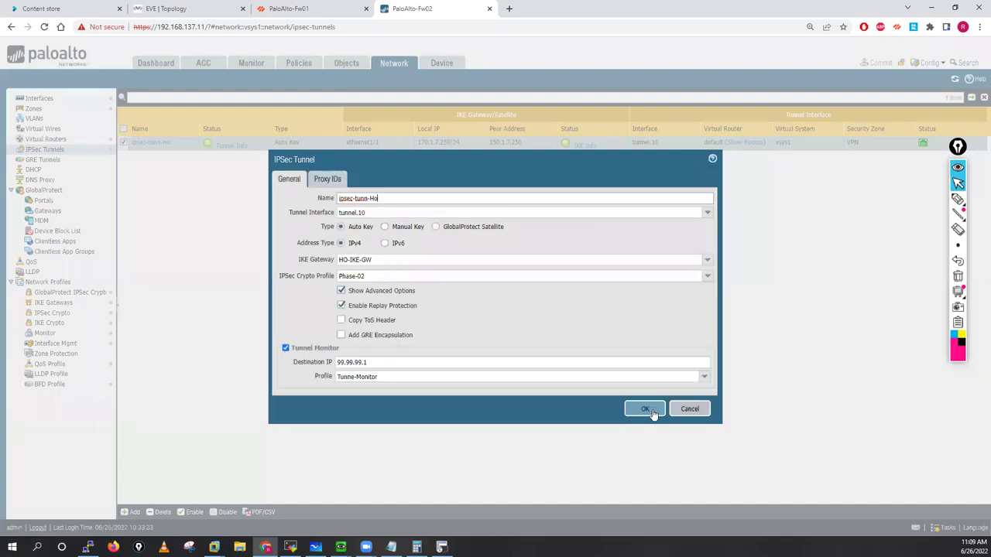
click(645, 410)
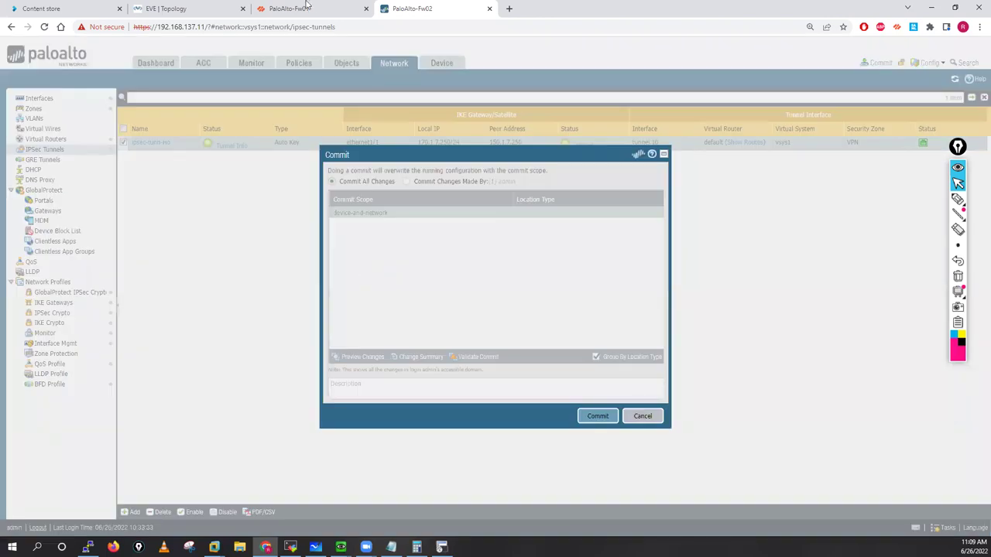
click(306, 7)
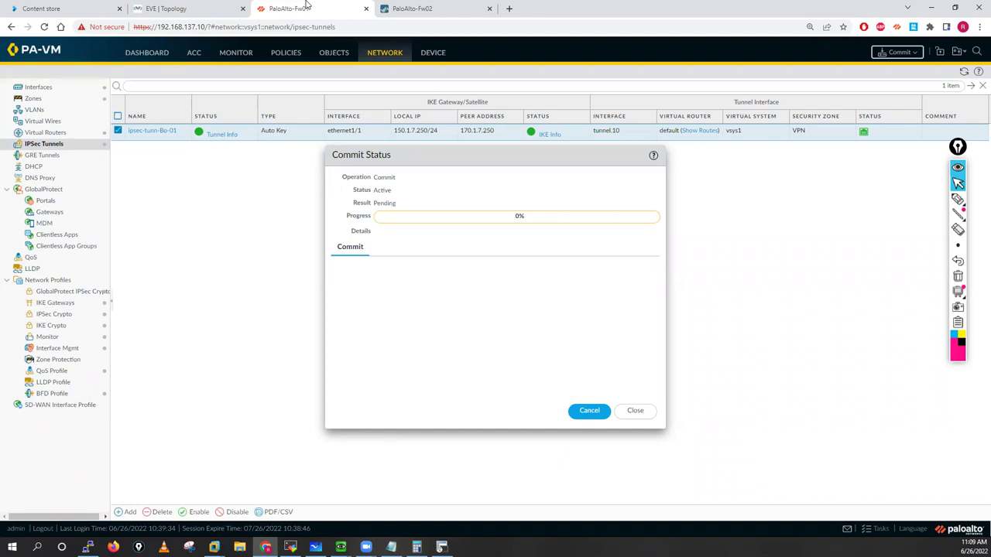
Step: Monitor the Fw01 and Fw02 Commit Status dialogs until Fw02's commit succeeds and Fw01 reaches 55%
click(413, 9)
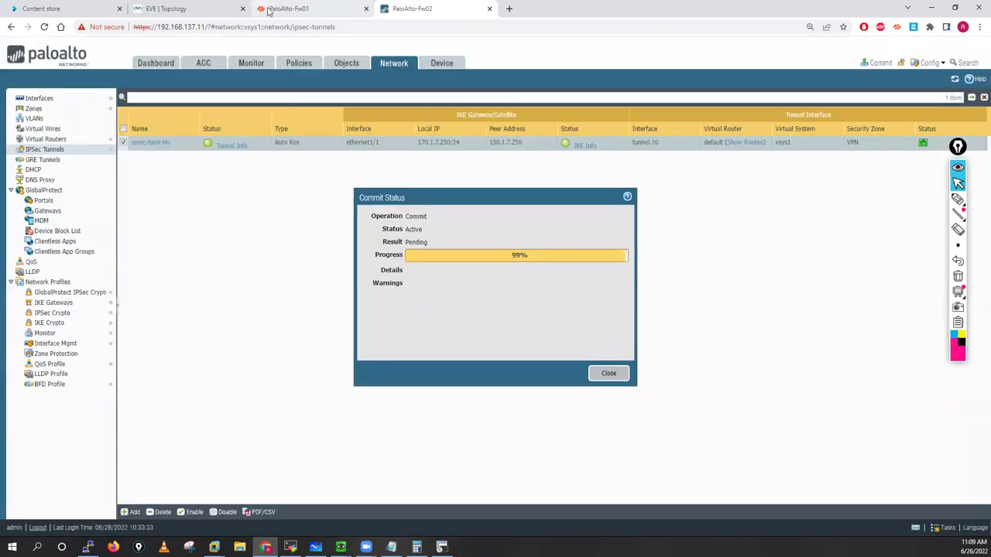
key(ctrl+shift+Tab)
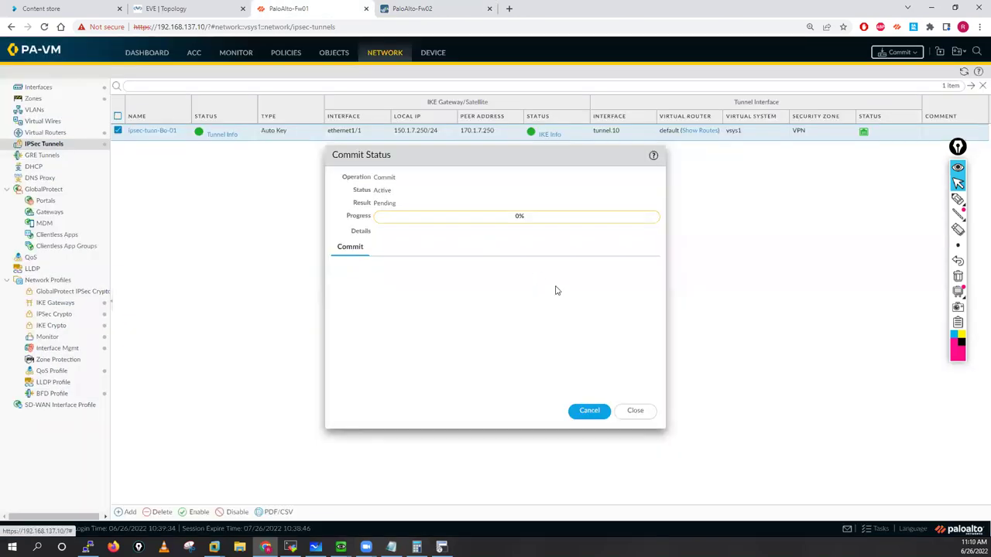
click(413, 8)
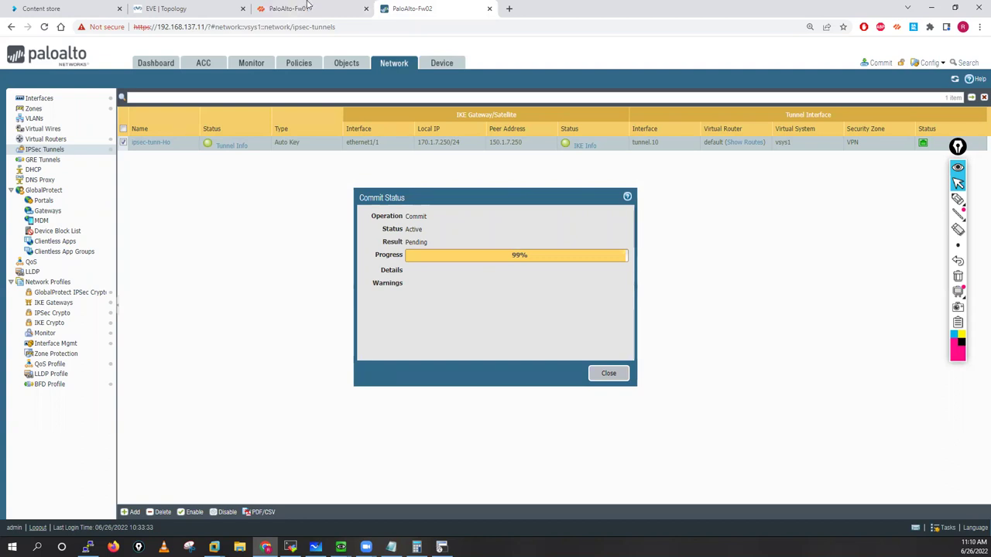
click(307, 6)
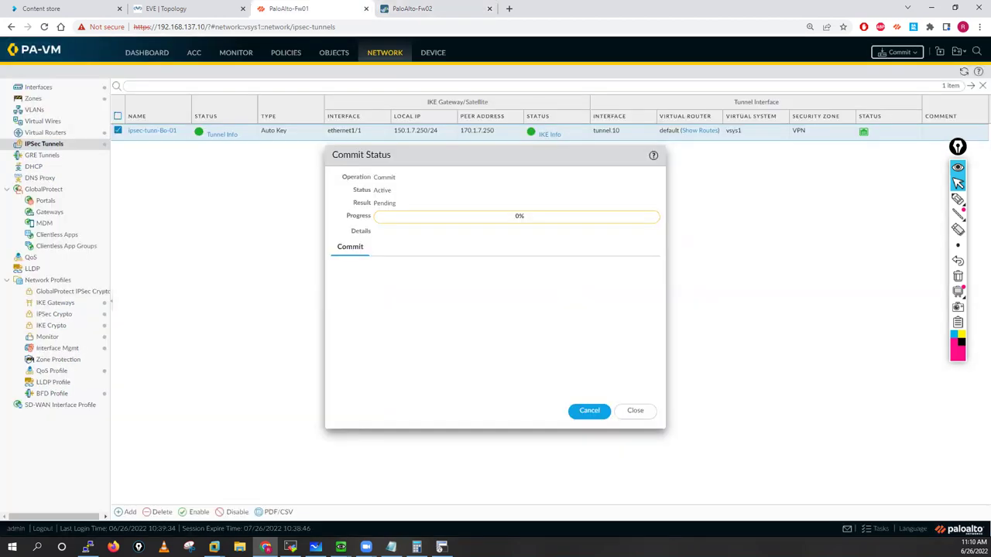
key(alt+Tab)
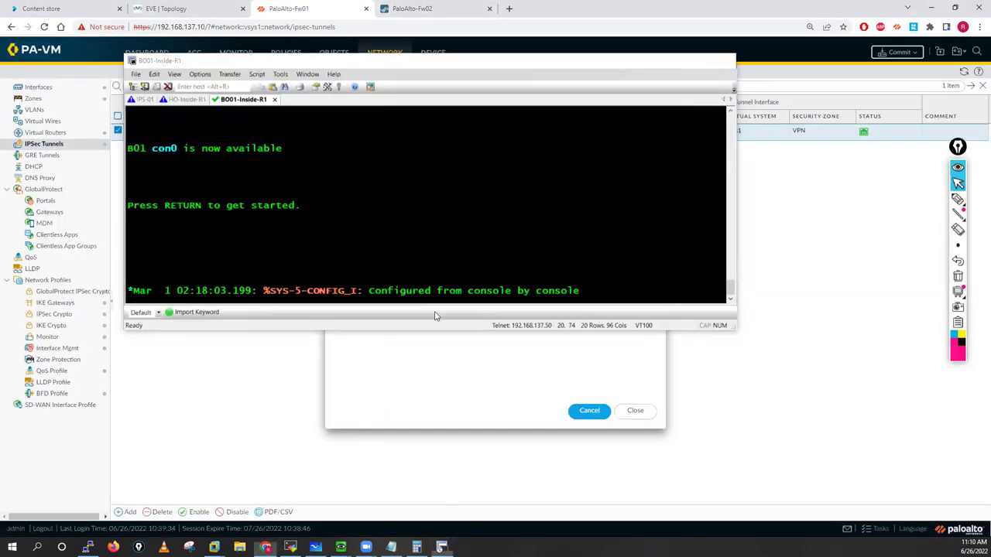
key(alt+Tab)
key(ctrl+Tab)
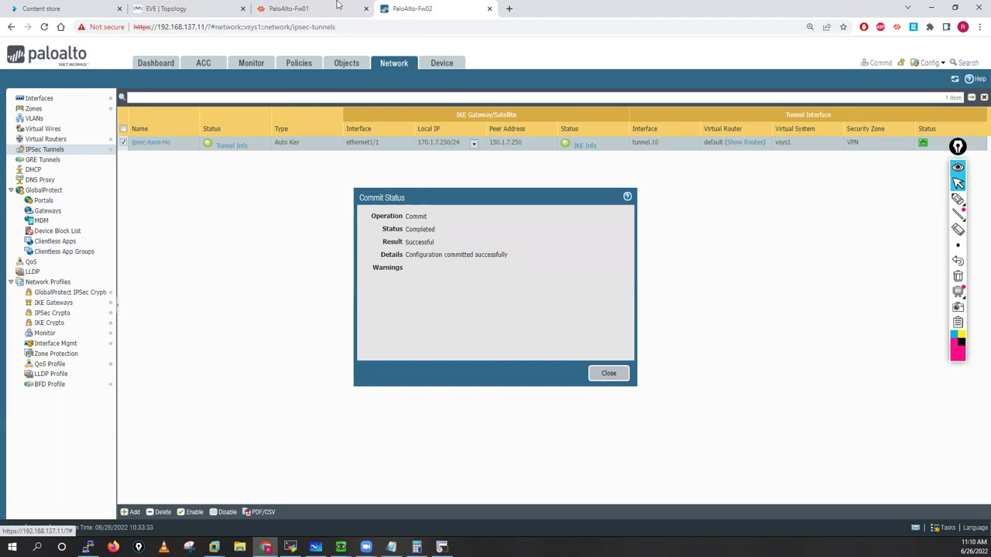
key(ctrl+shift+Tab)
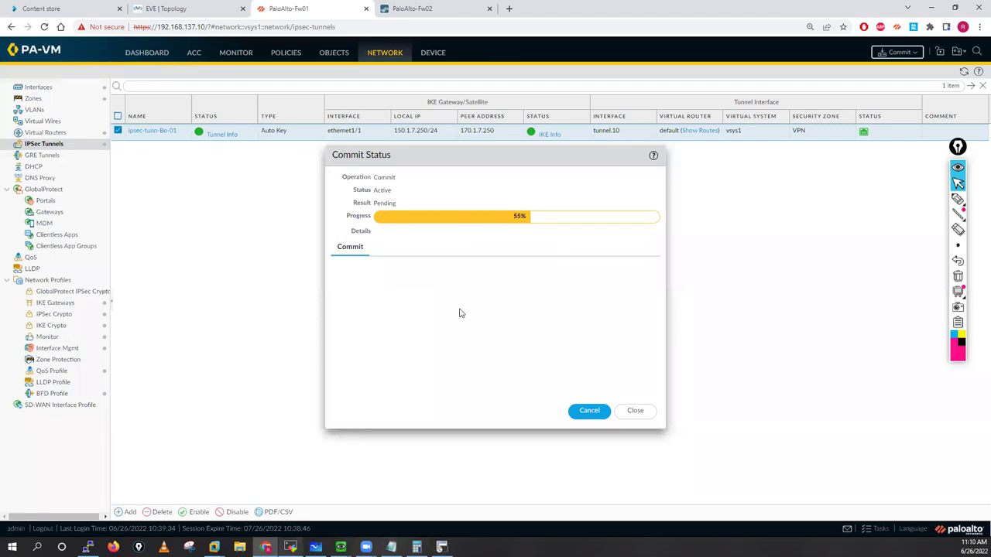
key(alt+Tab)
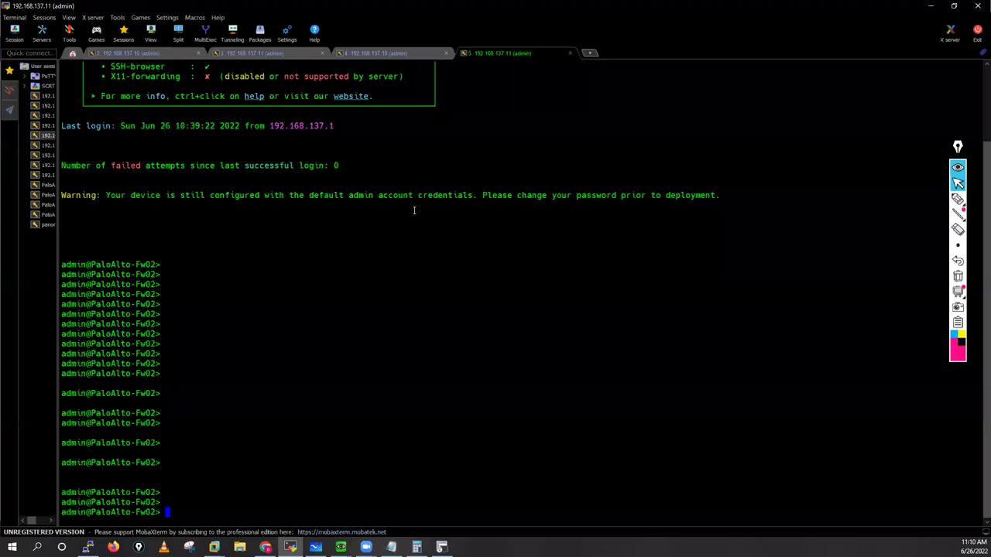
Step: On Fw02, run 'clear vpn ike-sa' and 'clear vpn ipsec-sa'
key(Return)
text(clear )
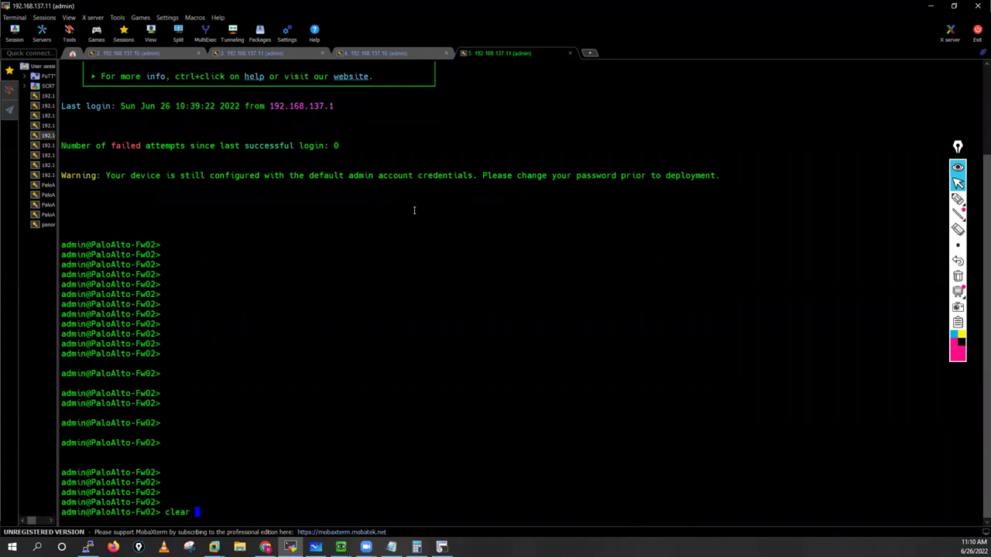
text(ik)
text(e)
key(BackSpace)
key(BackSpace)
key(BackSpace)
key(BackSpace)
text(vpn)
key(question)
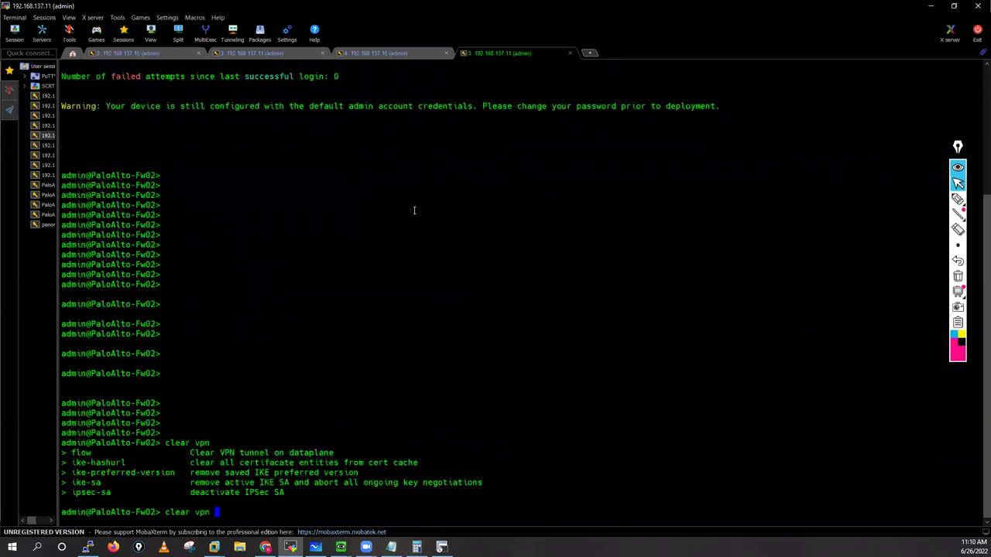
text(ike-sa)
key(Return)
key(Return)
key(Return)
key(Return)
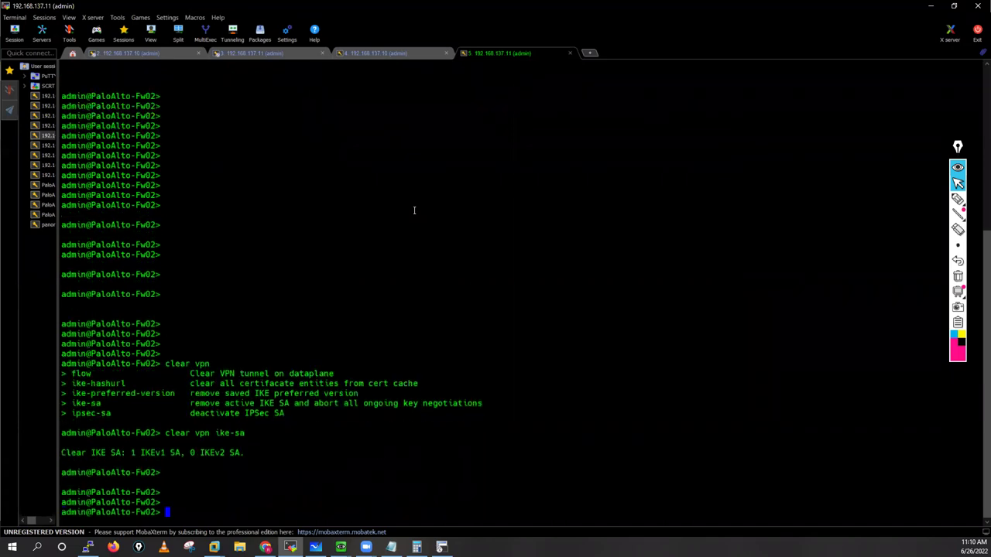
text(clear vpn ipsec-sa)
key(Return)
key(Return)
key(Return)
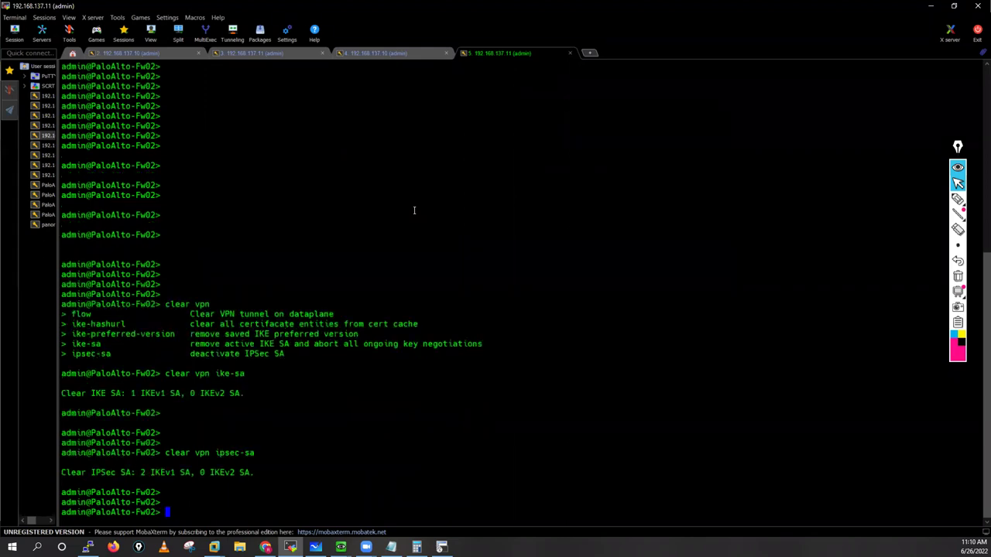
key(Return)
key(Return)
key(Return)
key(Return)
key(Return)
key(Return)
key(Return)
key(Return)
key(Return)
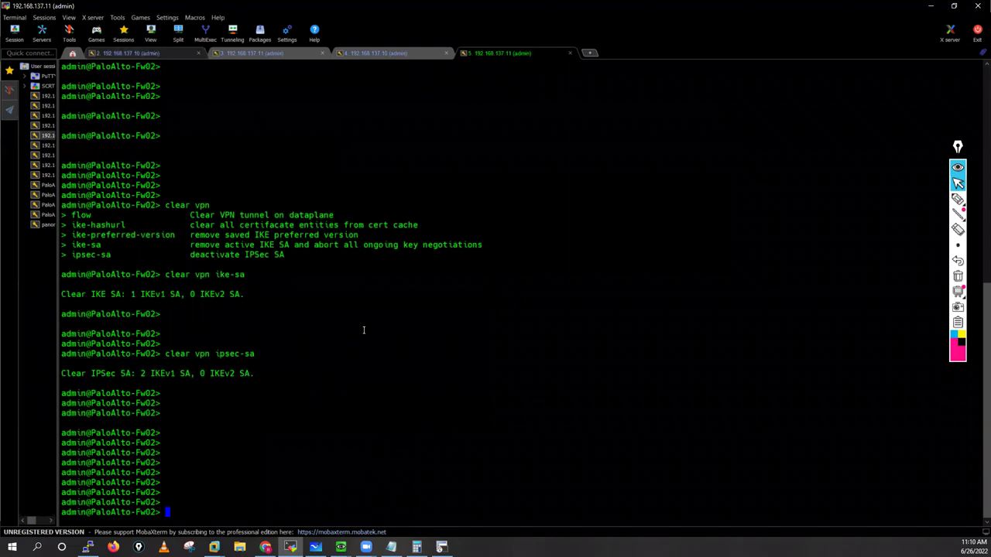
Step: Push the old lines off the .10 and .11 debug log screens
key(ctrl+Tab)
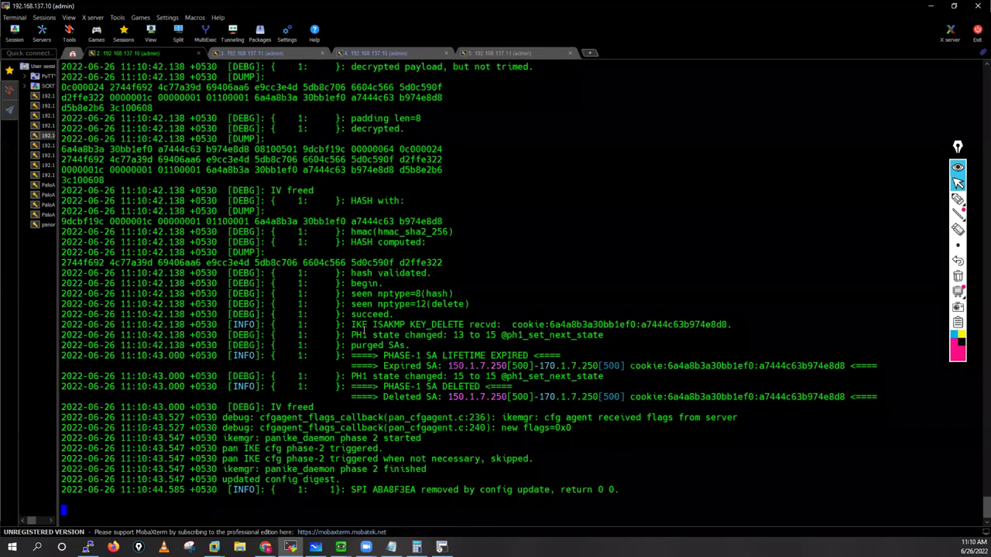
key(Return)
key(Return)
key(Return)
key(Return)
key(Return)
key(Return)
key(Return)
key(Return)
key(Return)
key(Return)
key(Return)
key(Return)
key(Return)
key(Return)
key(Return)
key(Return)
key(Return)
key(Return)
key(Return)
key(Return)
key(Return)
key(Return)
key(Return)
key(Return)
key(Return)
key(Return)
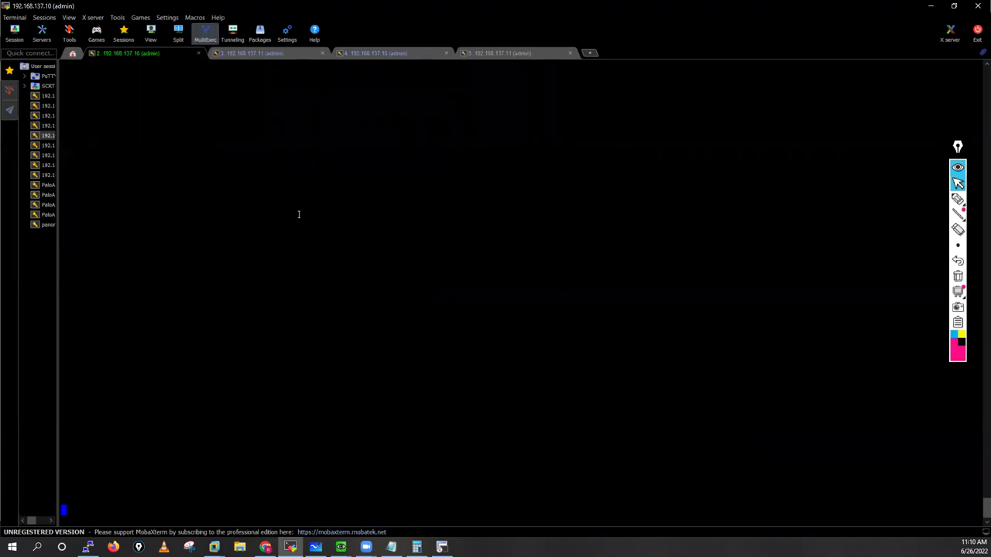
key(ctrl+Tab)
key(Return)
key(Return)
key(Return)
key(Return)
key(Return)
key(Return)
key(Return)
key(Return)
key(Return)
key(Return)
key(Return)
key(Return)
key(Return)
key(Return)
key(Return)
key(Return)
key(Return)
key(Return)
key(Return)
key(Return)
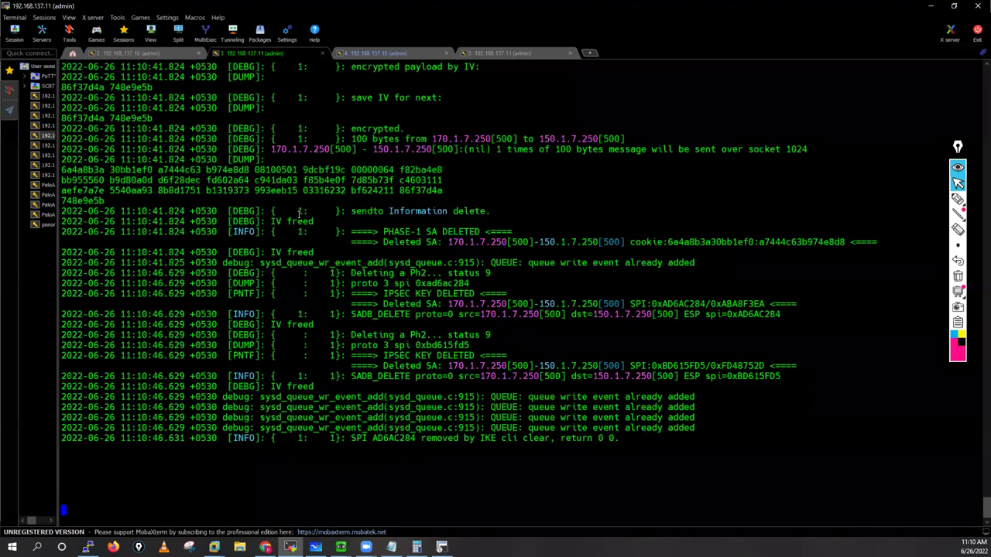
Step: Begin the clear command in the Fw01 session and check commit progress in the browser
click(373, 54)
text(cle)
key(Return)
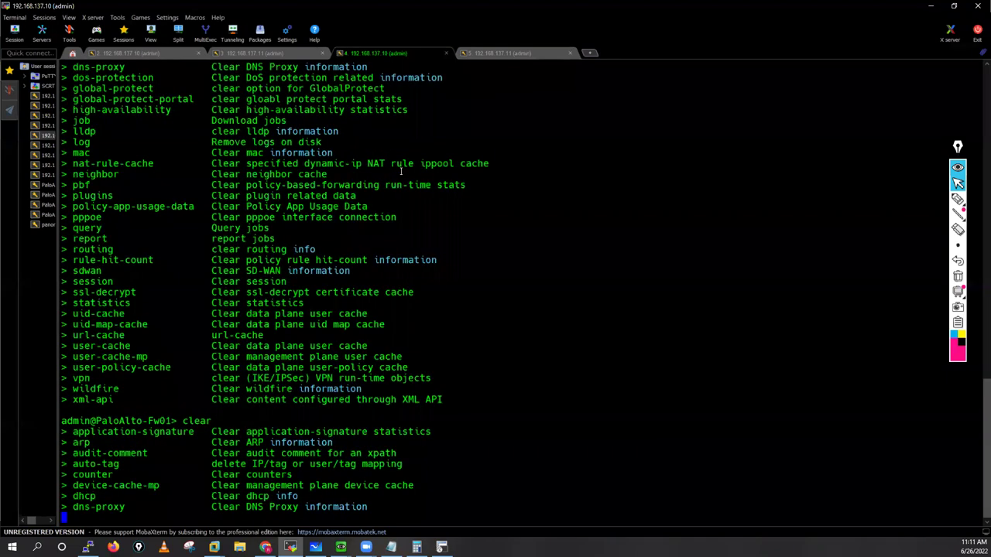
key(Return)
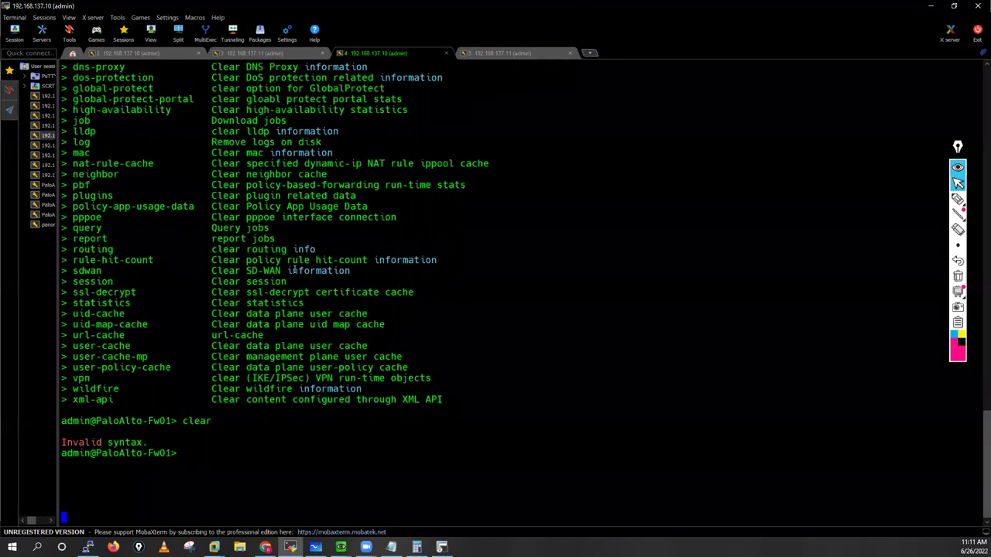
key(Return)
key(Return)
key(Return)
key(Return)
key(Return)
key(Return)
text(cle)
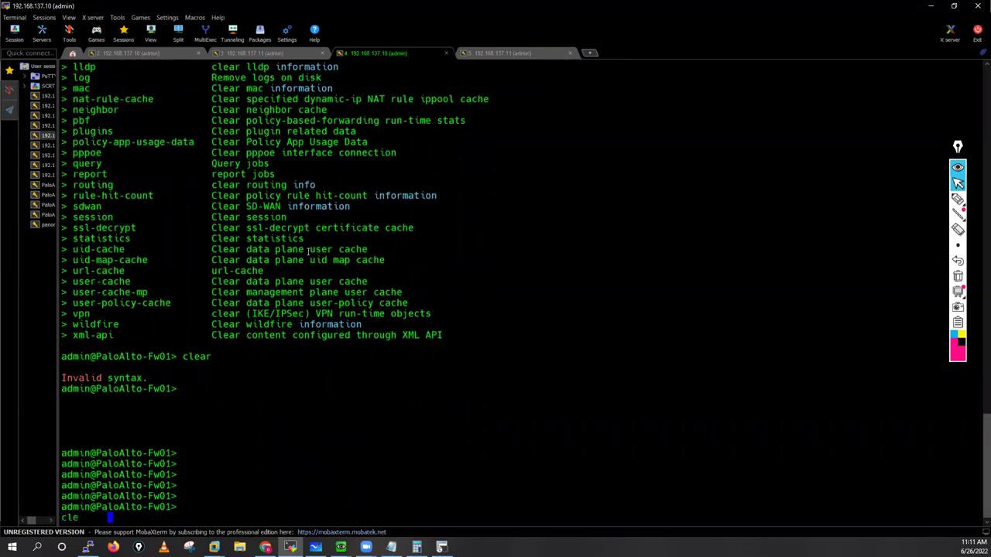
key(Return)
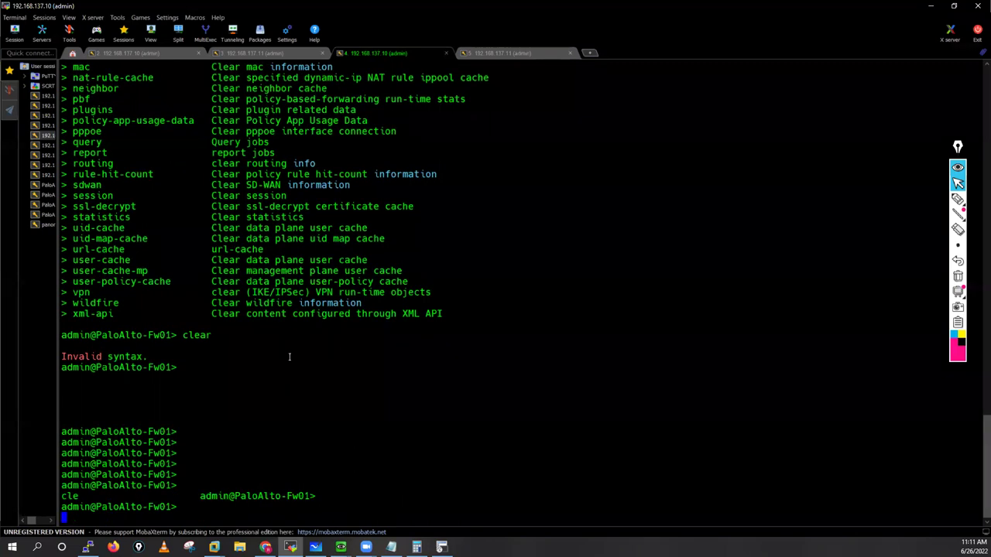
key(Return)
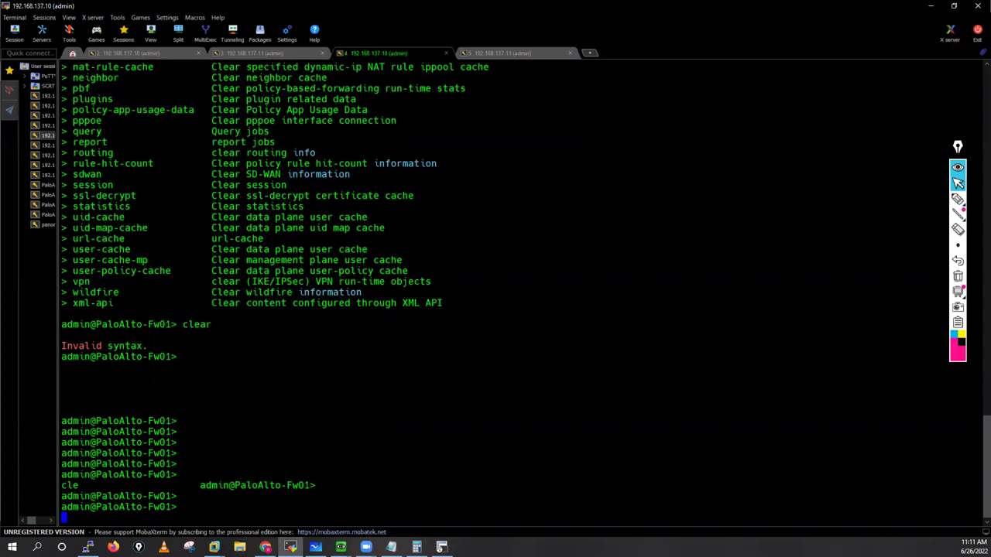
key(Return)
key(alt+Tab)
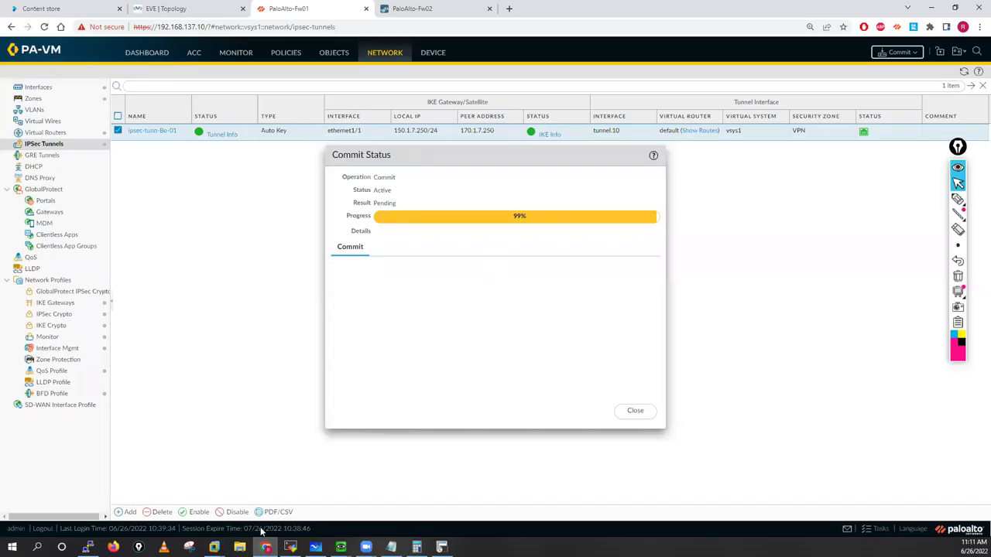
key(alt+Tab)
Step: On Fw01, run 'clear vpn ike-sa' and 'clear vpn ipsec-sa'
text(vpn ik)
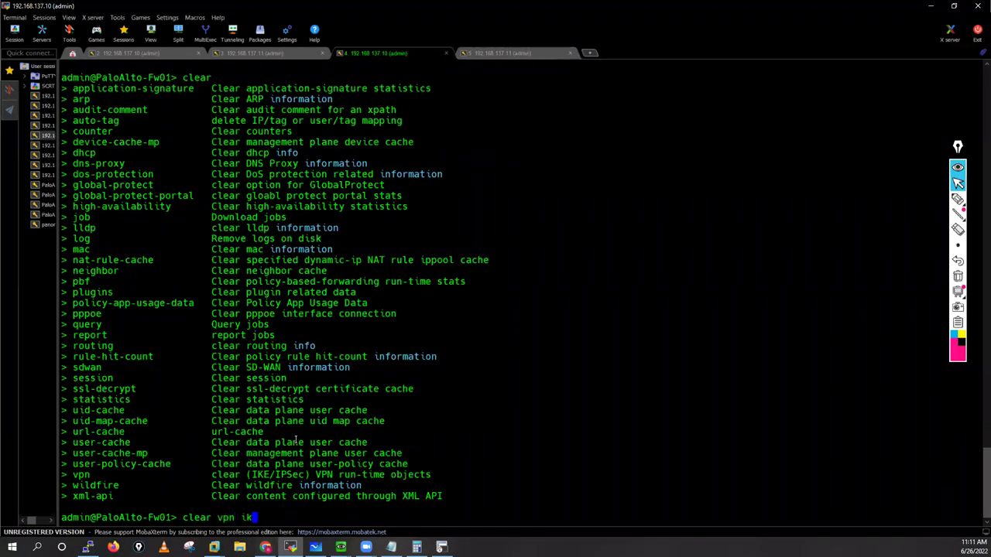
text(e-sa)
key(Return)
key(Up)
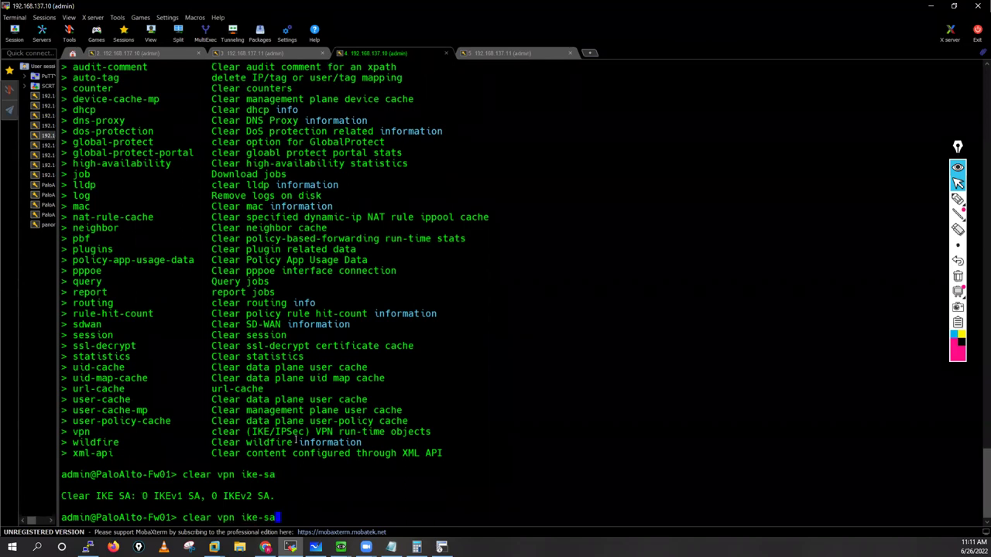
key(BackSpace)
key(BackSpace)
key(BackSpace)
key(BackSpace)
key(BackSpace)
text(psec-sa)
key(Return)
key(Return)
key(Return)
key(Return)
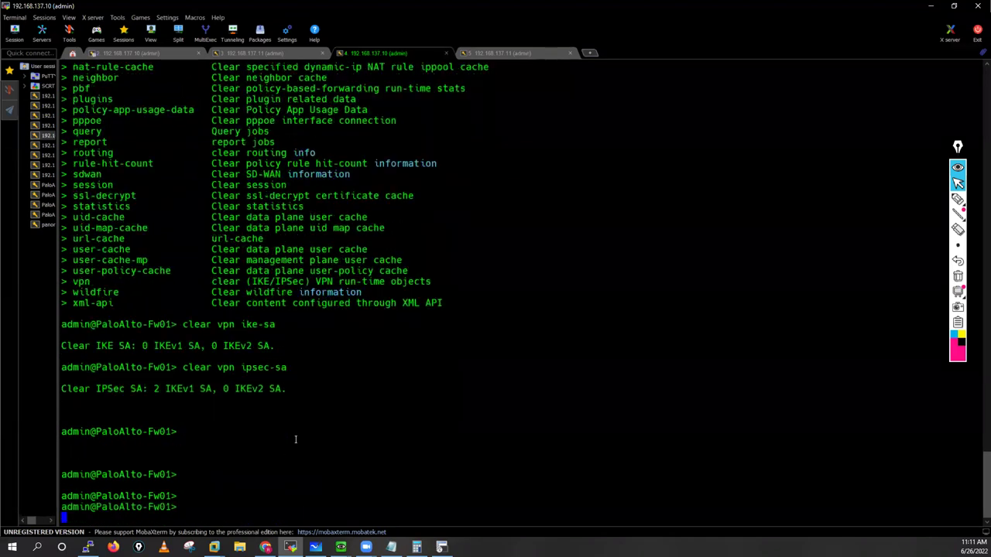
key(Return)
key(Return)
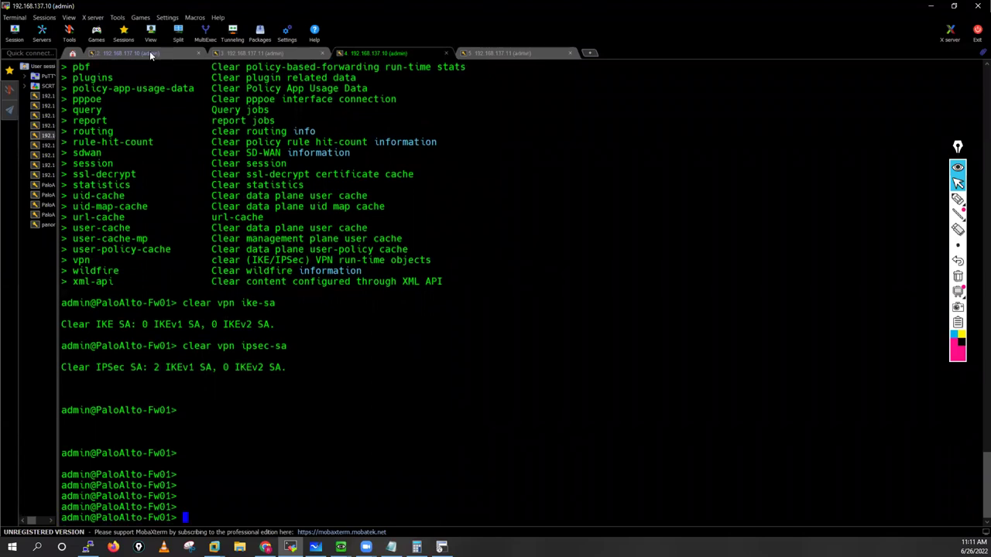
Step: Cycle through the .10 and .11 debug log sessions, pushing old output off screen
key(ctrl+Tab)
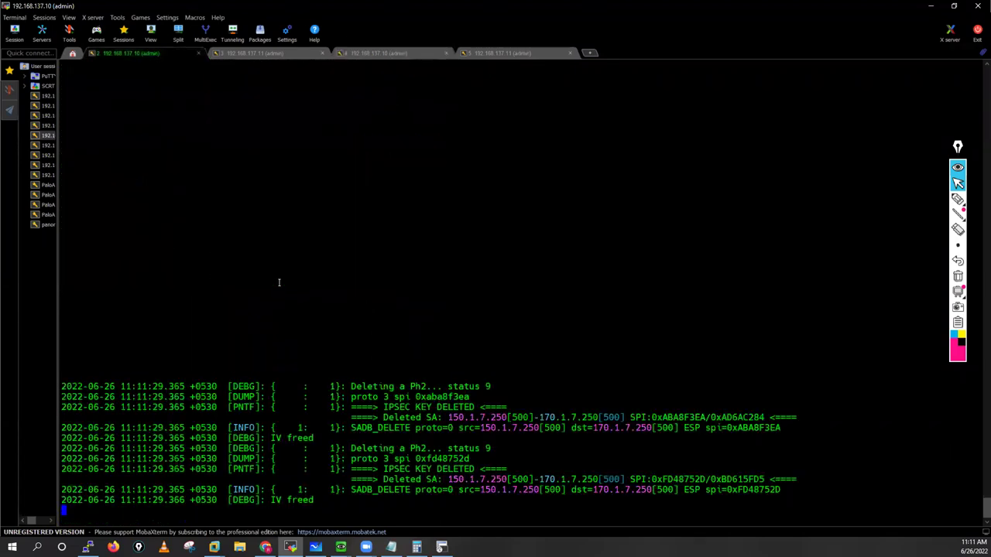
key(Return)
key(Return)
key(Return)
key(Return)
key(Return)
key(Return)
key(Return)
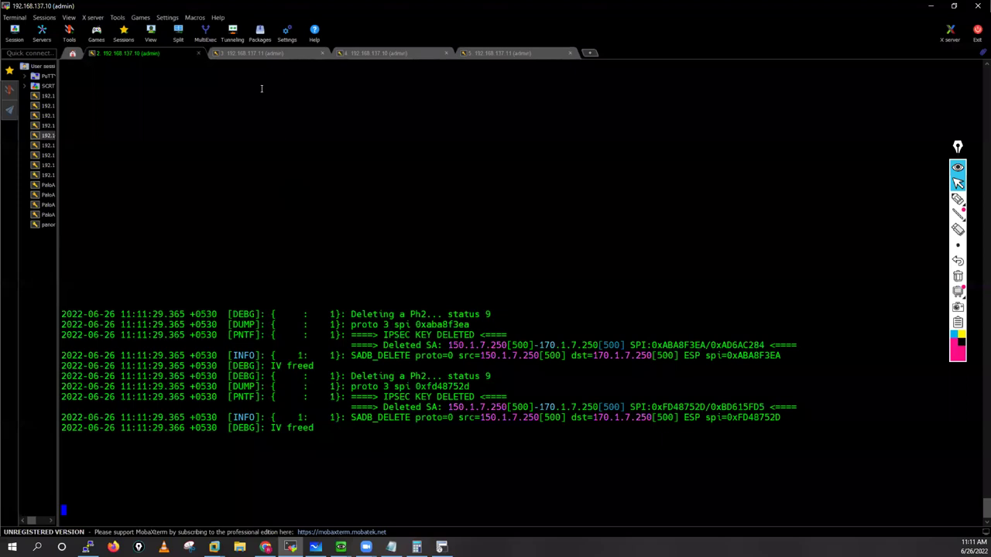
key(Return)
key(Return)
key(Return)
key(Return)
key(Return)
key(Return)
key(Return)
key(Return)
key(Return)
key(Return)
key(Return)
key(Return)
key(Return)
key(Return)
key(Return)
key(Return)
key(Return)
key(Return)
key(Return)
key(Return)
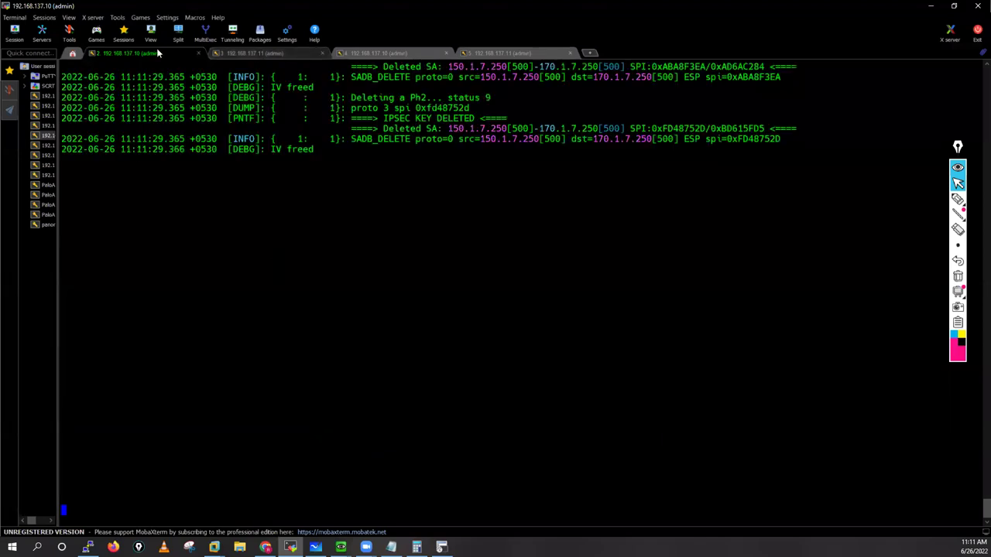
key(ctrl+Tab)
key(ctrl+shift+Tab)
key(Return)
key(Return)
key(Return)
key(Return)
key(Return)
key(Return)
key(Return)
key(Return)
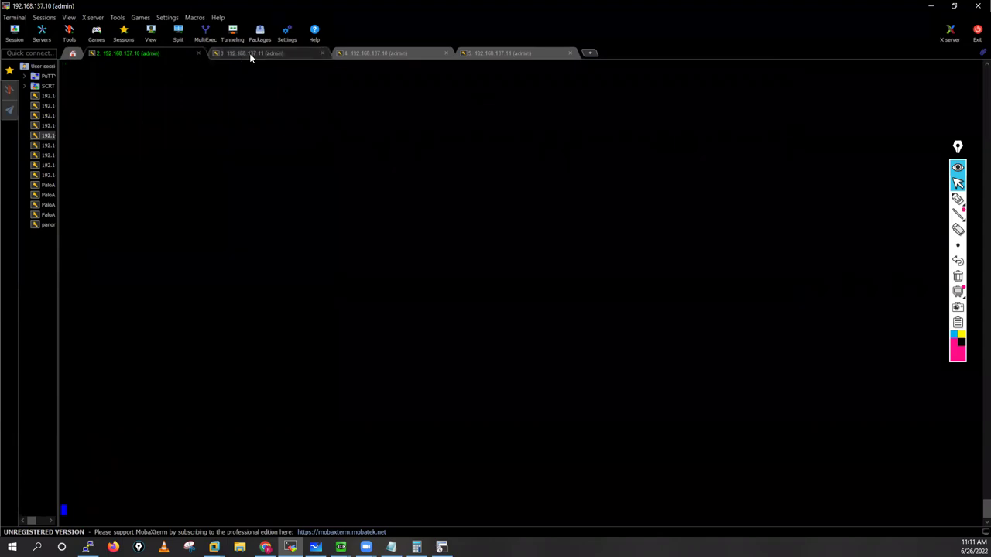
click(259, 59)
key(ctrl+shift+Tab)
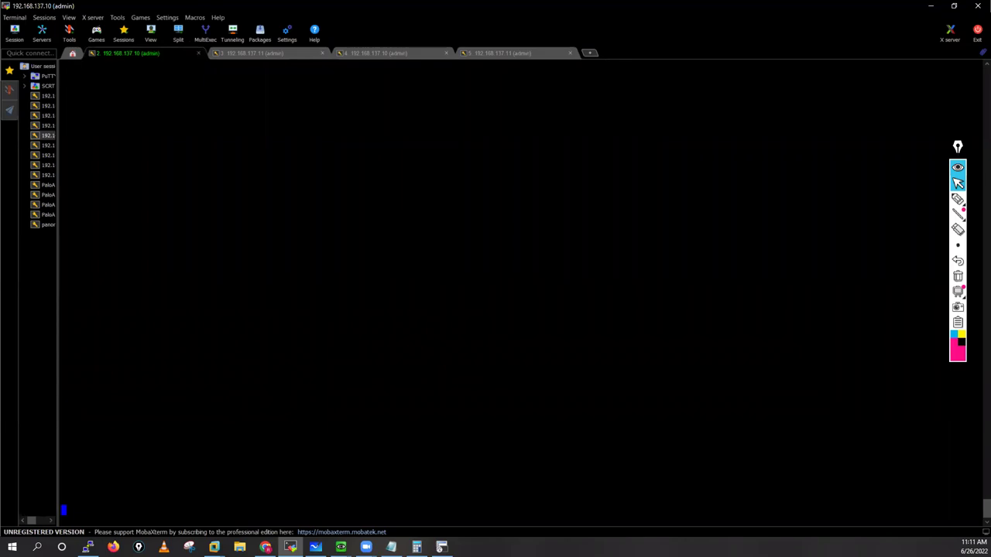
Step: Close the Commit Status dialog, check Fw02's IPSec Tunnels page, then bring up BO01-Inside-R1
click(265, 547)
click(633, 413)
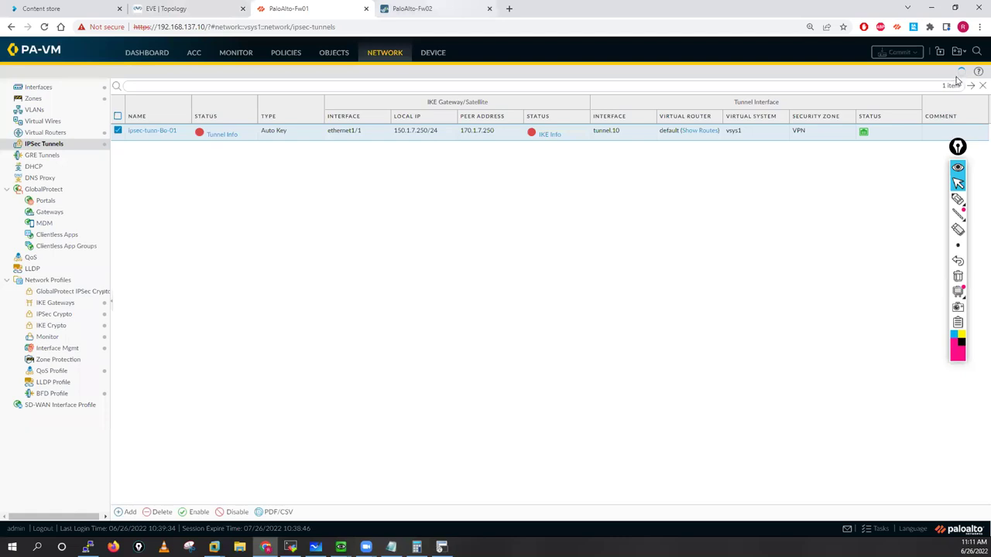
key(ctrl+Tab)
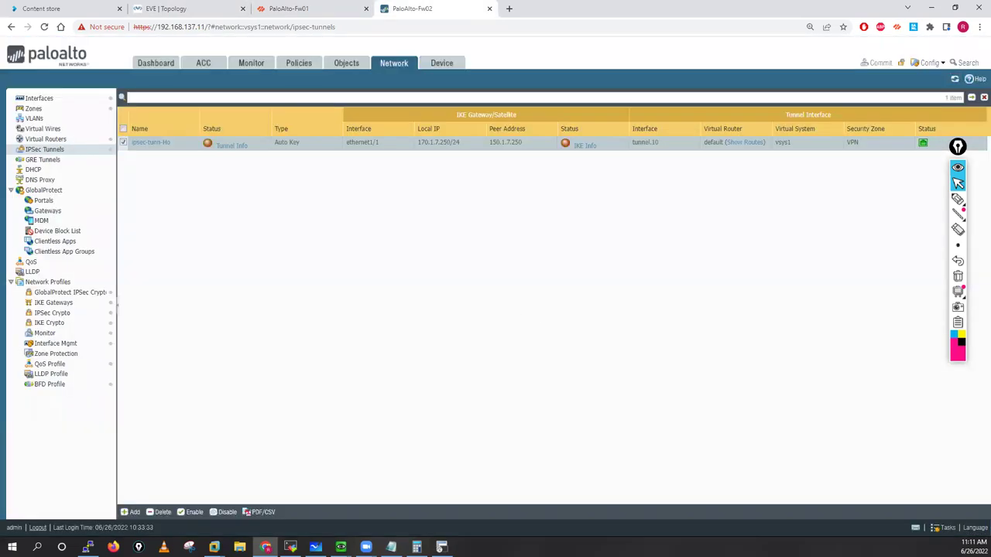
key(alt+Tab)
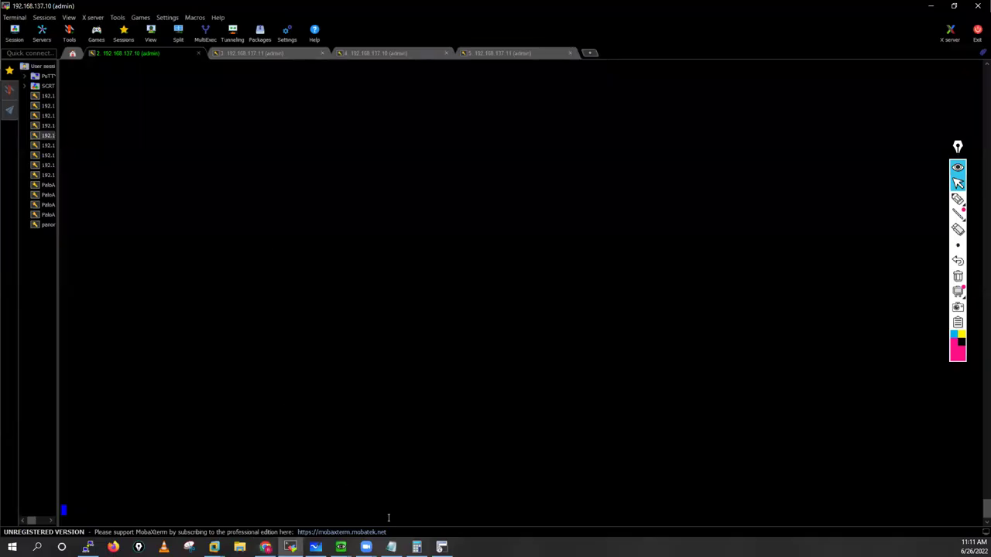
key(alt+Tab)
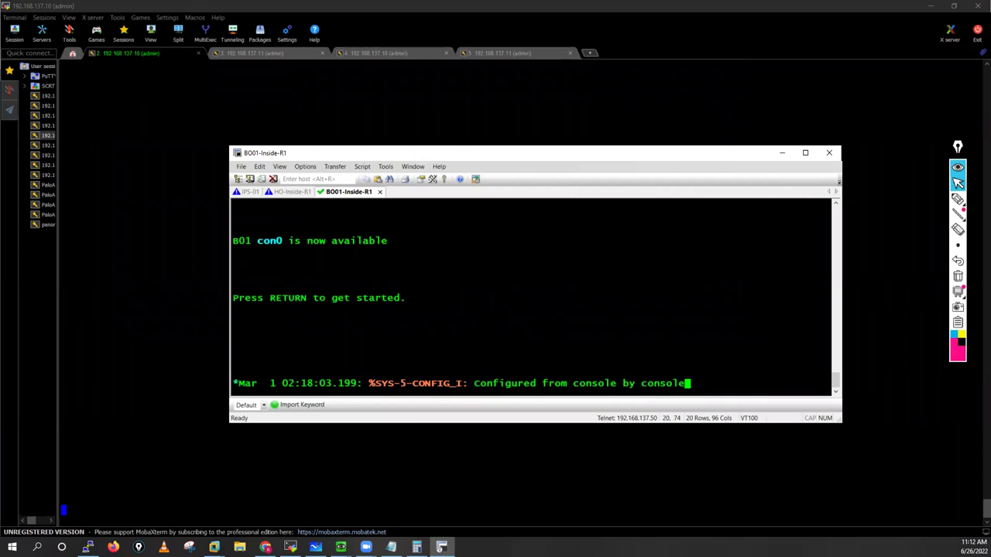
Step: Enter privileged EXEC mode on BO01-Inside-R1 with 'enable', reaching the BO01# prompt
key(Return)
key(Return)
key(Return)
key(Return)
key(Return)
key(Return)
key(Return)
key(Return)
key(Return)
key(Return)
key(Return)
text(ena)
key(Tab)
key(Return)
key(Return)
key(Return)
key(Return)
key(Return)
key(Return)
key(Return)
key(Return)
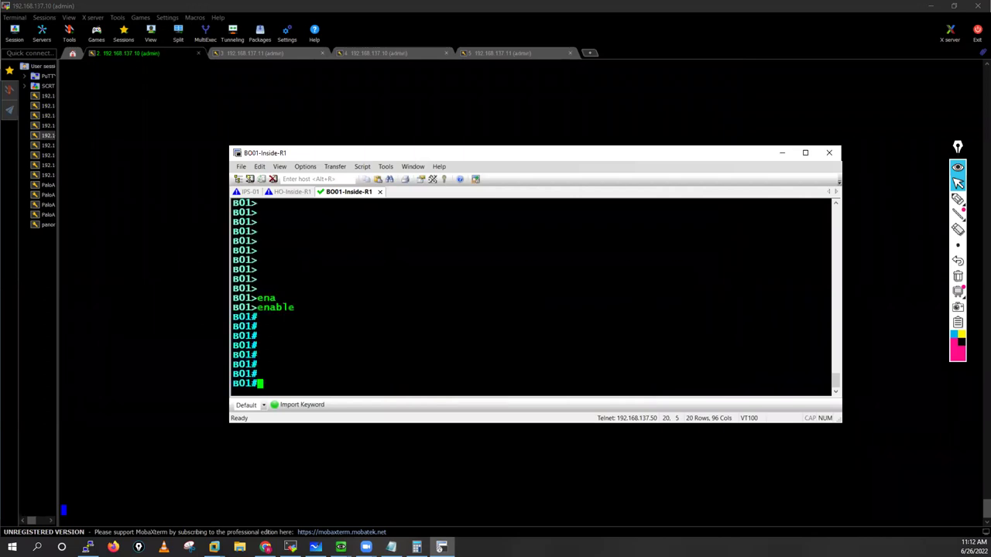
key(Return)
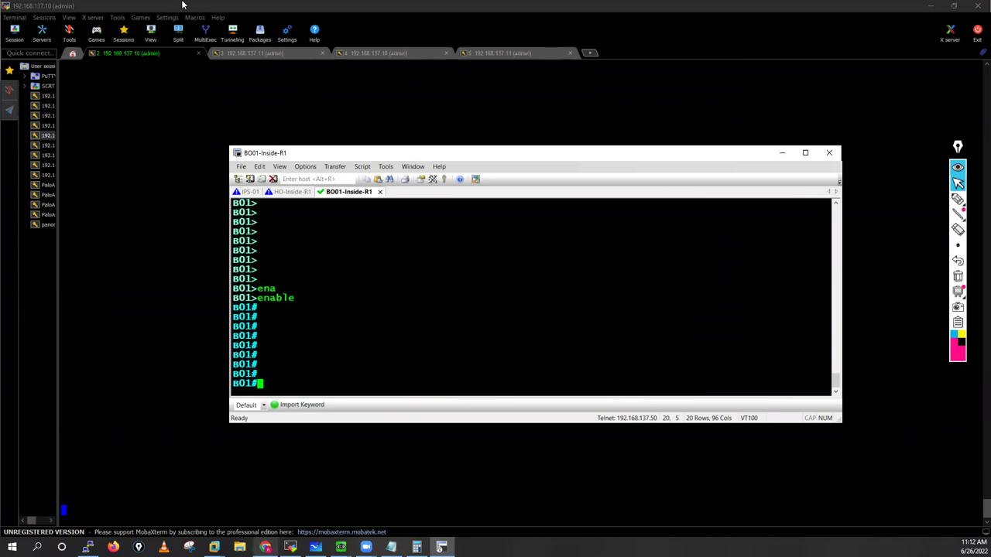
key(alt+Tab)
Step: Start a packet capture on IPS-01 fa0/0 and dismiss Wireshark's pipe error
key(ctrl+2)
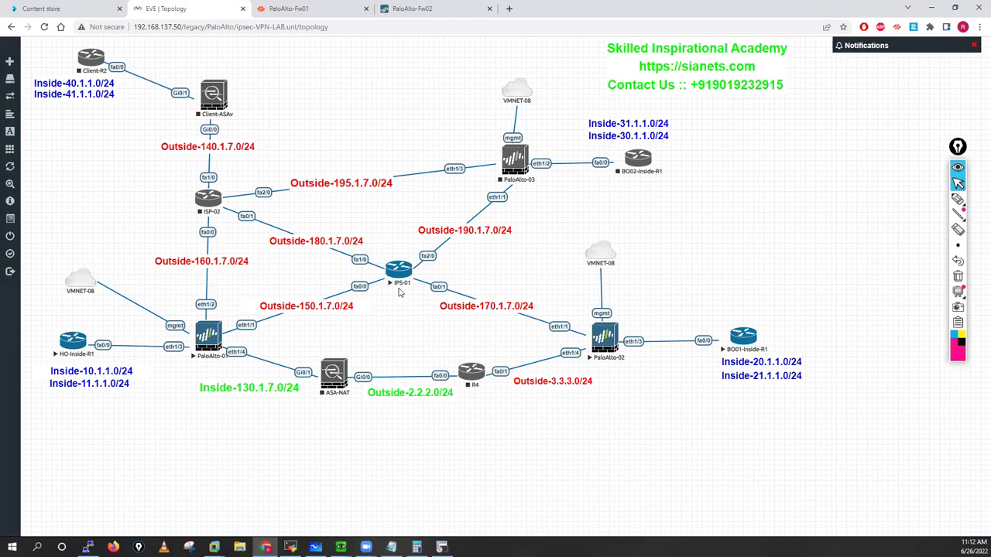
right_click(399, 271)
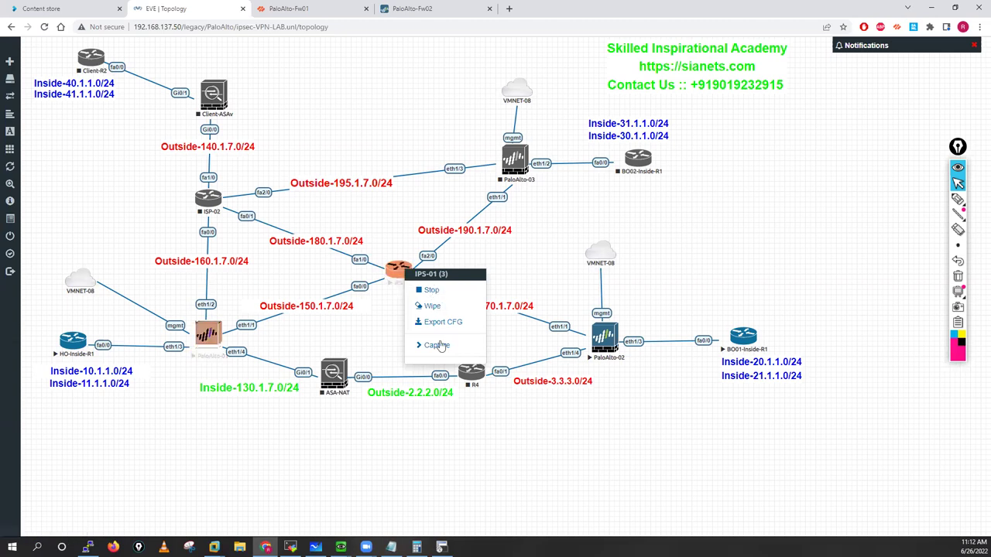
mouse_move(437, 350)
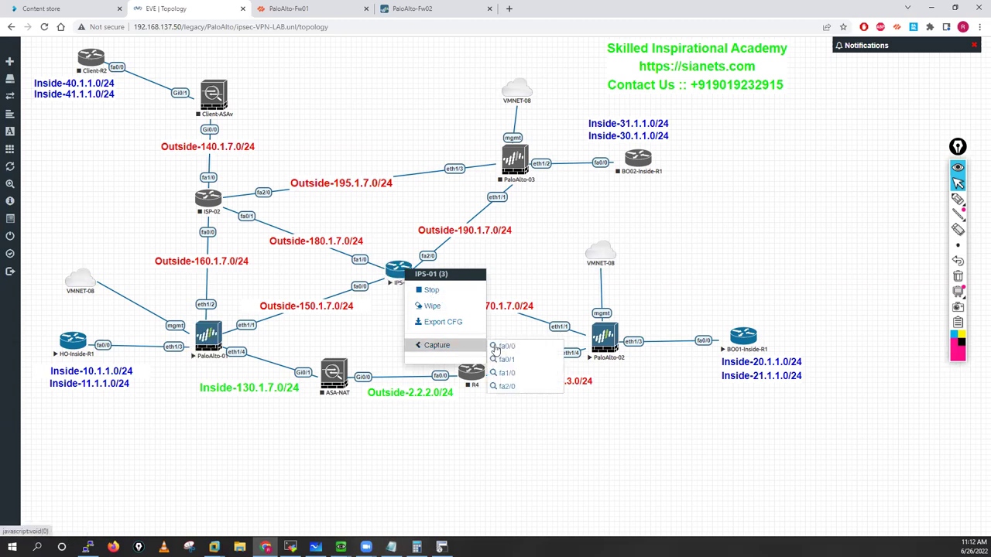
click(515, 350)
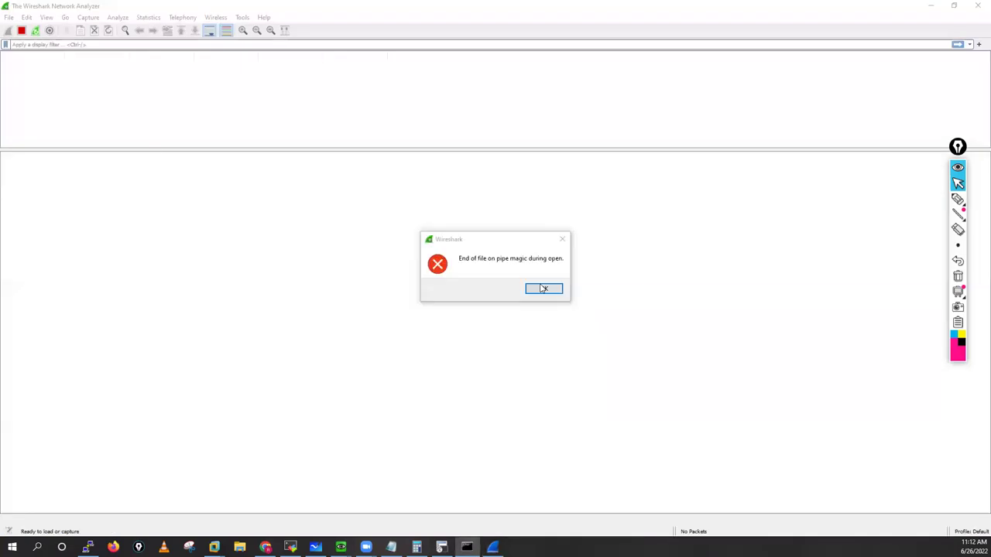
click(543, 289)
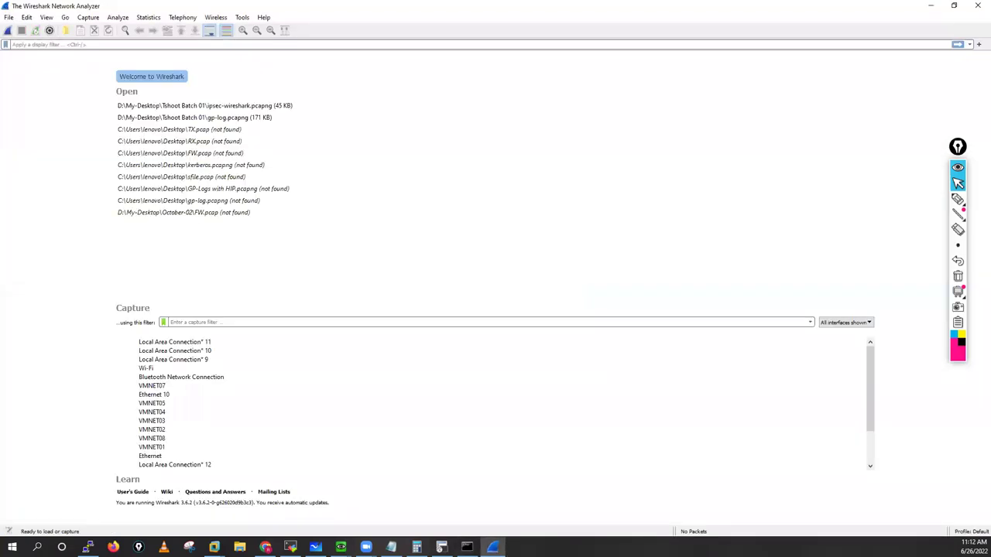
key(alt+Tab)
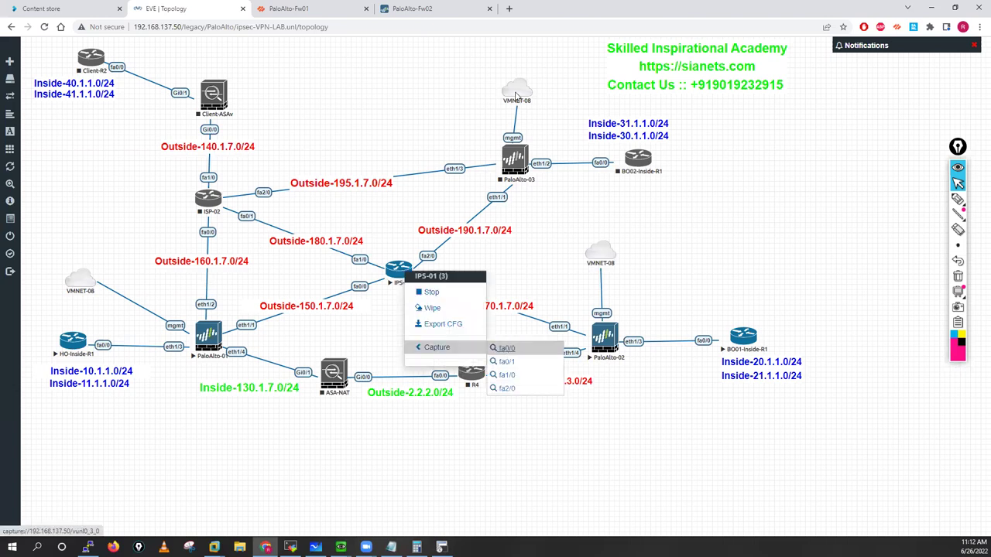
Step: Retry the IPS-01 fa0/0 capture allowing wireshark_wrapper, dismiss the error, and close Wireshark
click(503, 348)
click(516, 95)
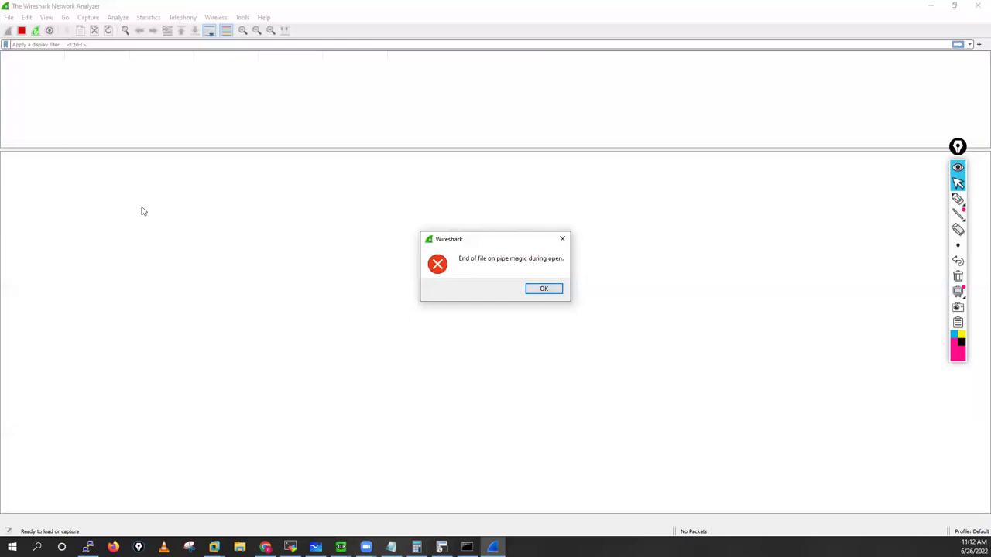
key(Return)
key(alt+F4)
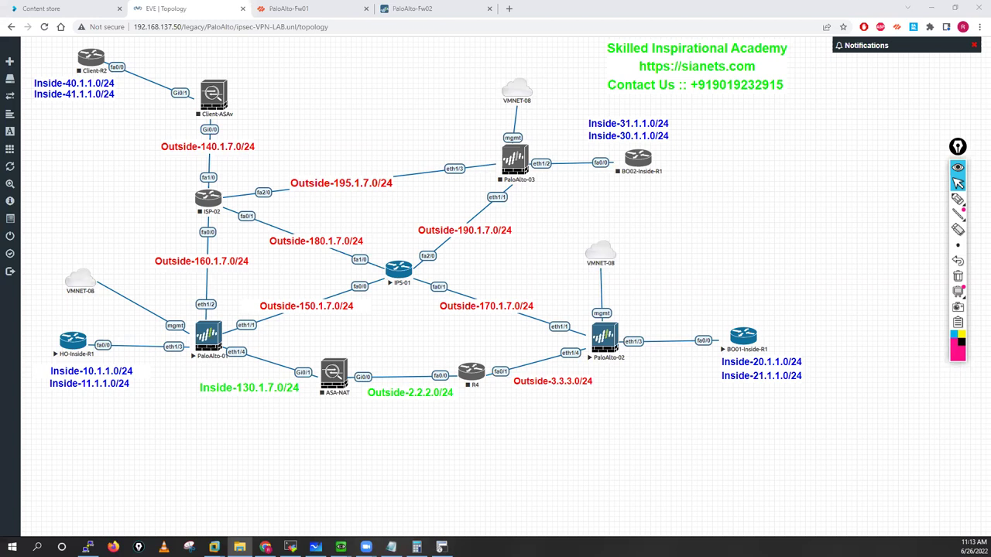
Step: Review wireshark_wrapper.bat from C:\Program Files\EVE-NG in Notepad++, then close the editor and folder
key(alt+Tab)
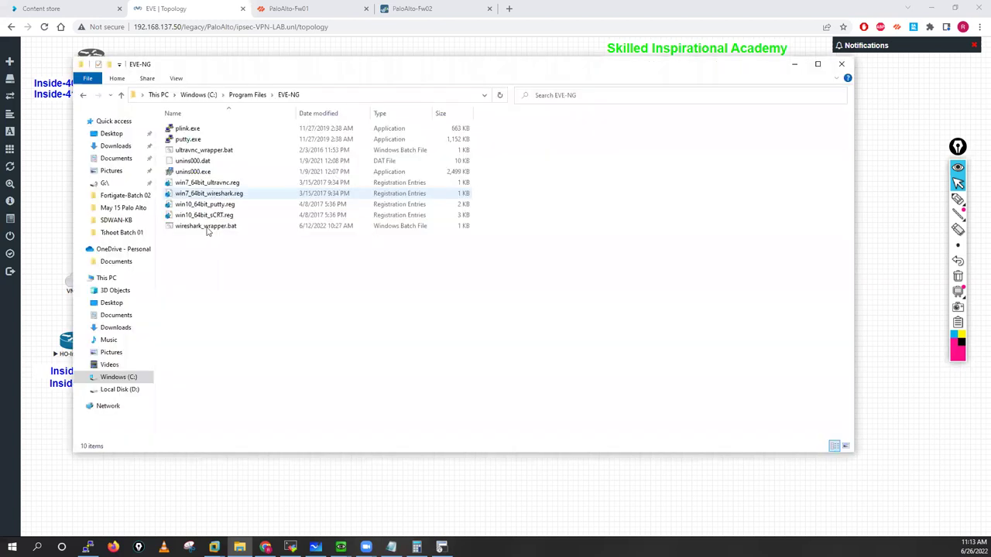
click(207, 227)
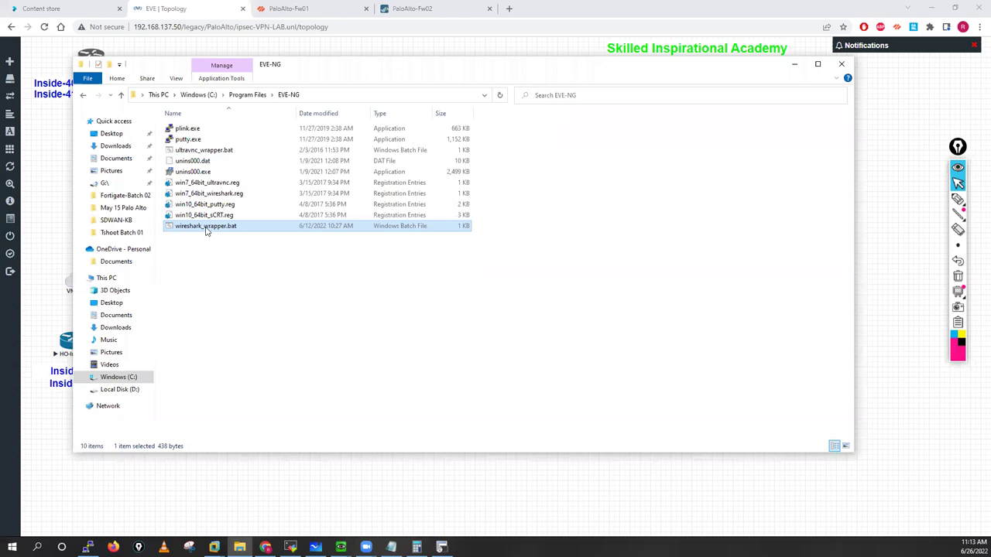
right_click(207, 228)
click(290, 268)
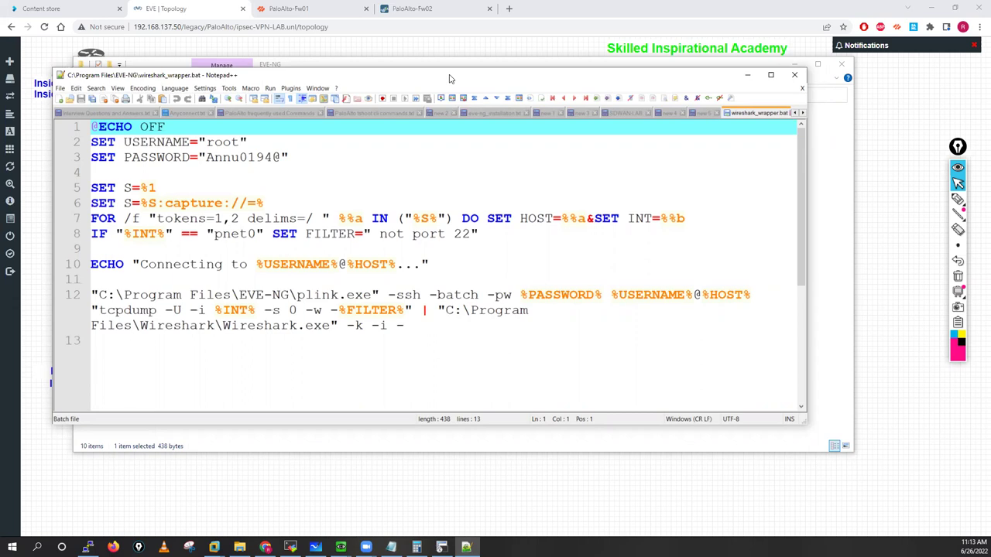
key(alt+F4)
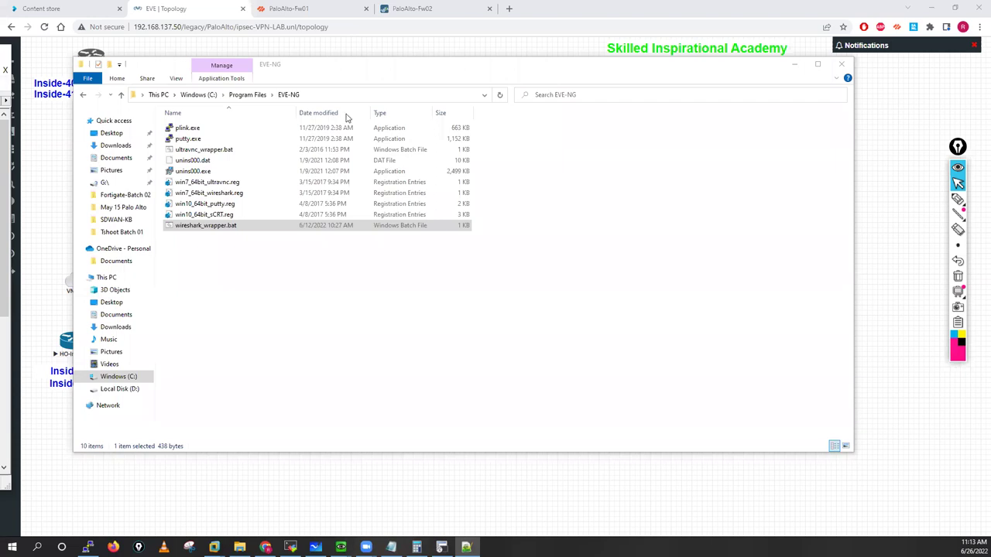
double_click(206, 225)
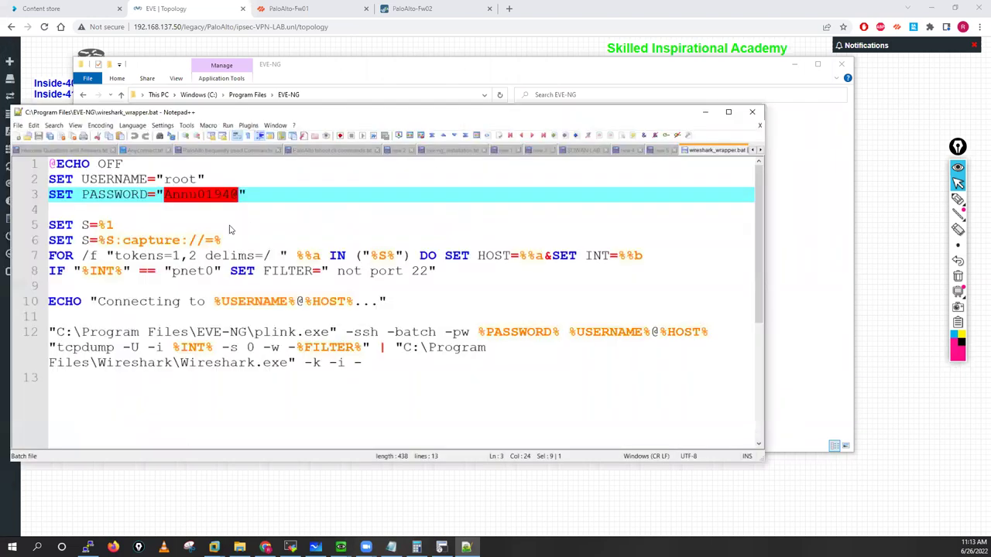
key(alt+F4)
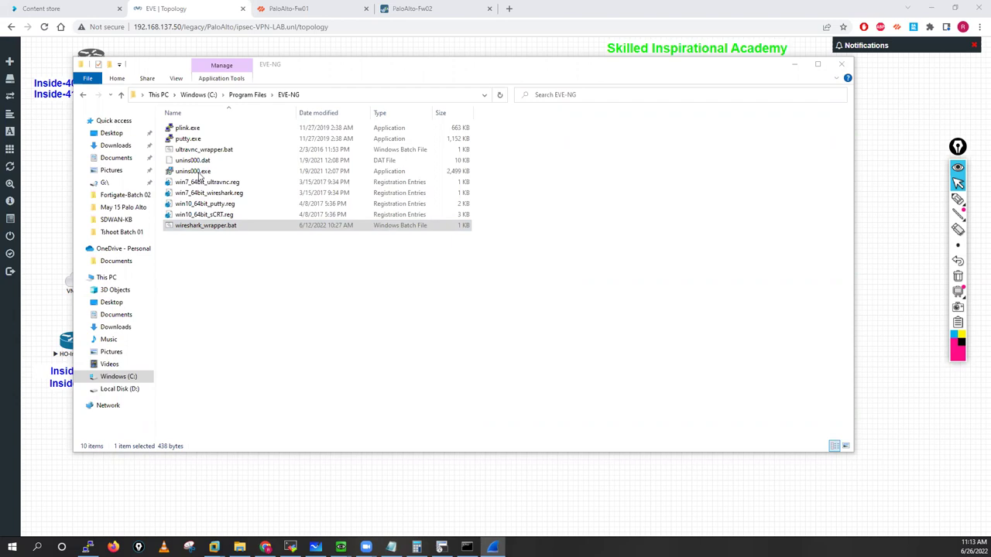
click(844, 66)
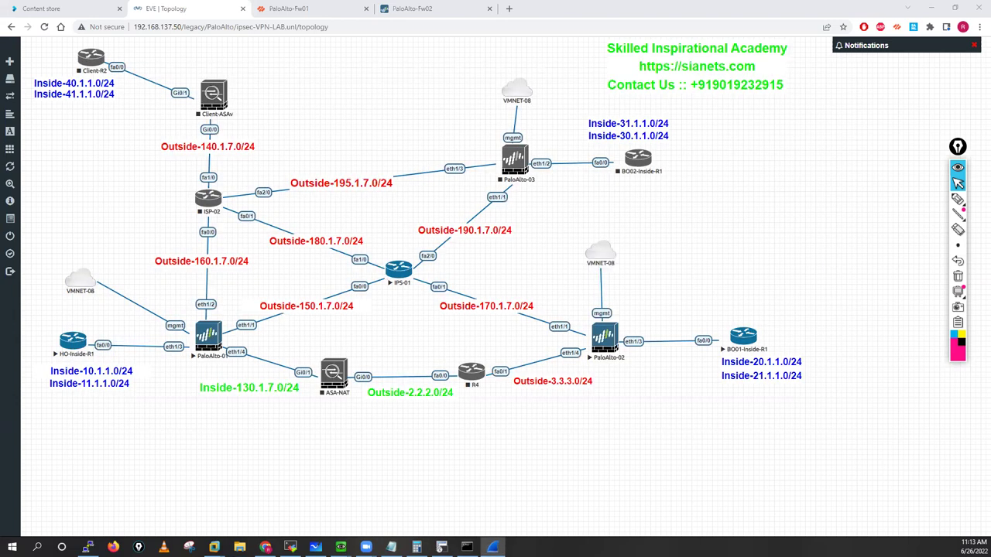
Step: Start another packet capture on an IPS-01 interface and allow the wireshark_wrapper helper
right_click(403, 274)
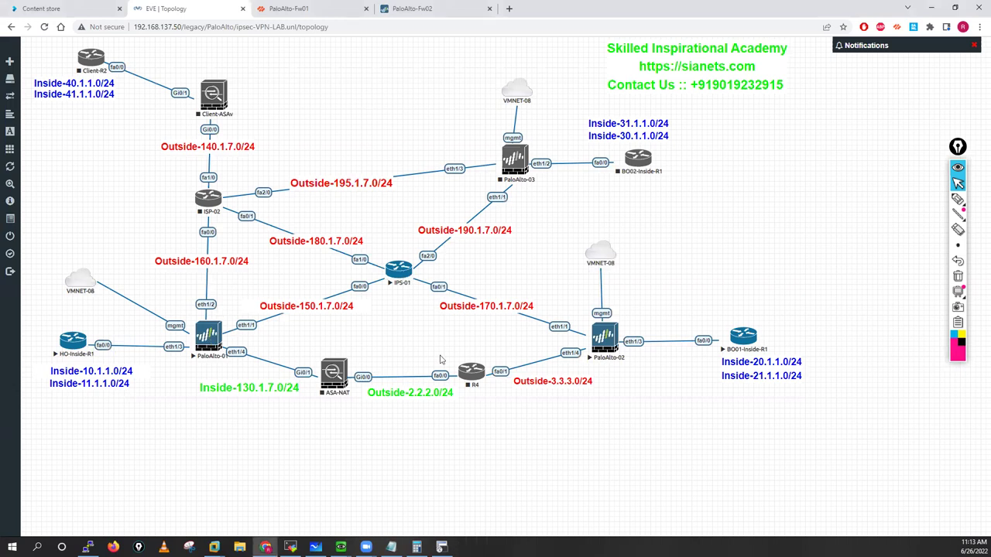
click(514, 362)
key(Return)
Step: Close the root@eve-ng PuTTY terminal session
key(alt+Tab)
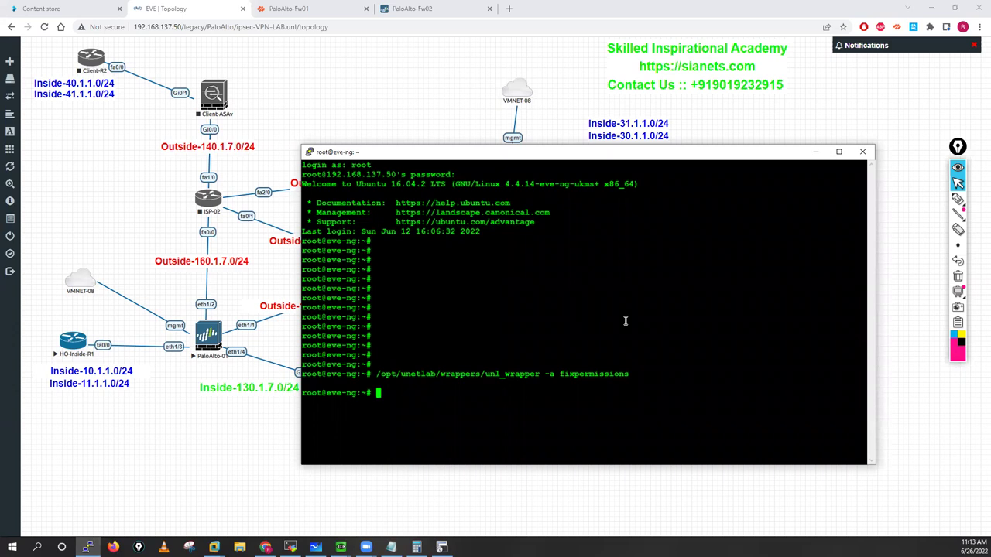
key(Return)
key(Return)
key(Return)
key(Return)
key(Return)
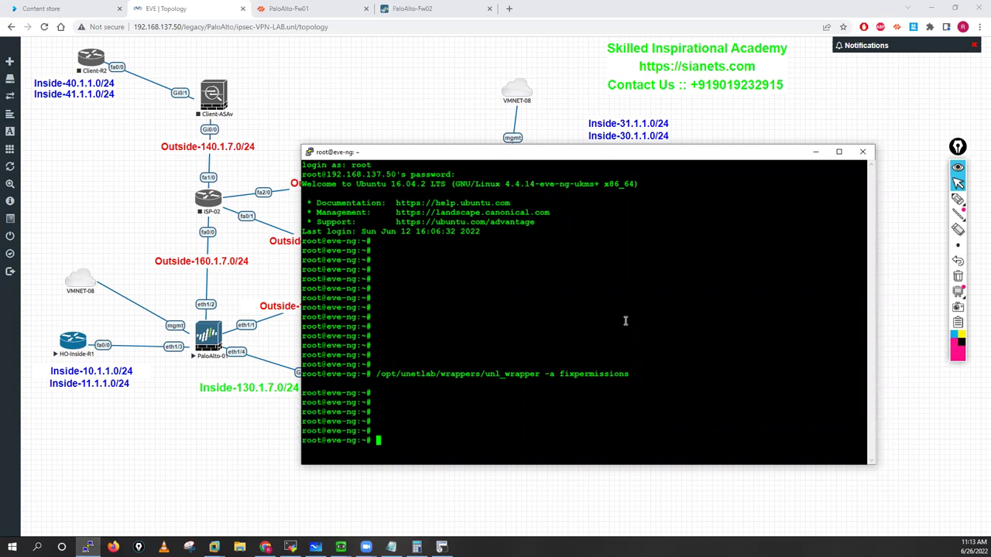
key(Return)
key(Return)
key(Return)
key(Return)
key(Return)
key(Return)
key(Return)
key(Return)
key(Return)
key(Return)
key(Return)
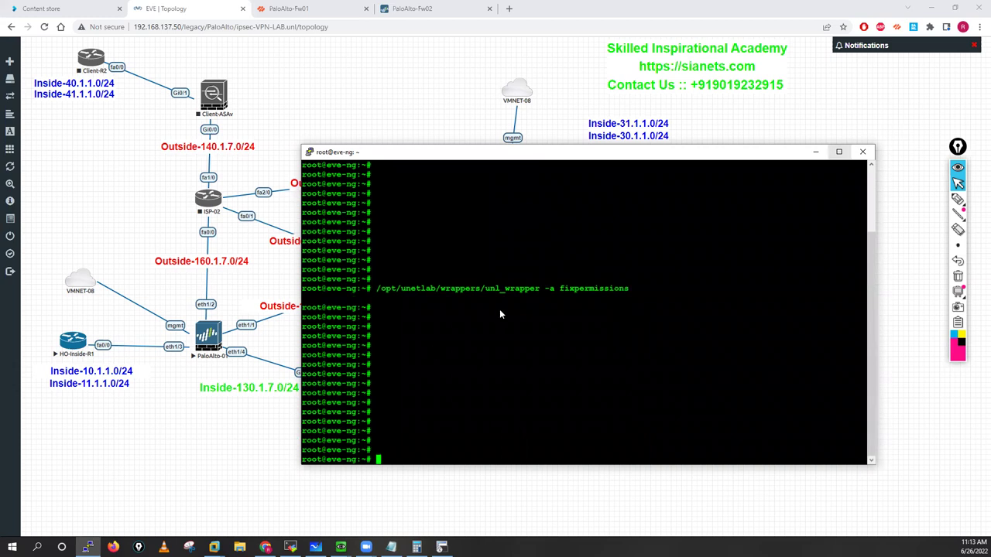
key(alt+F4)
key(Return)
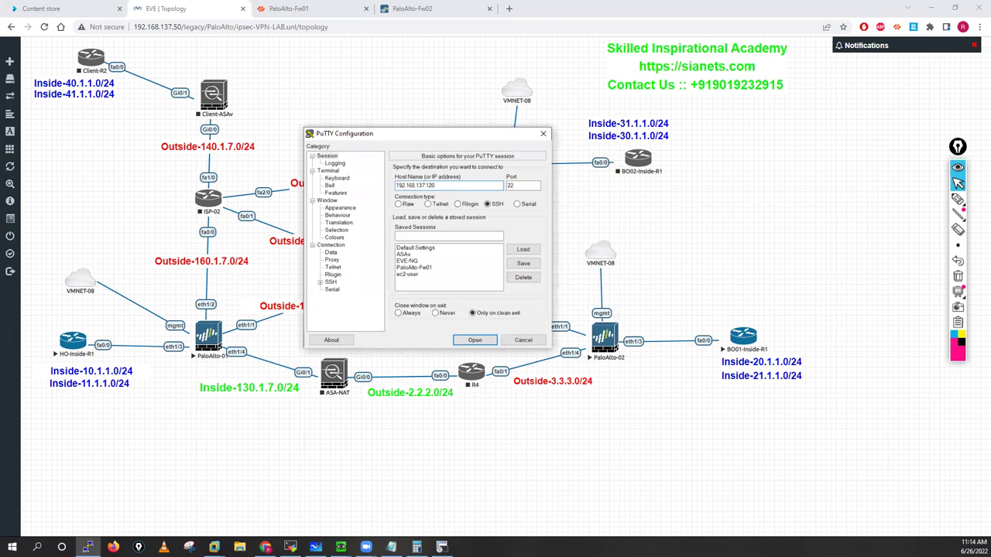
Step: SSH into the EVE-NG host at 192.168.137.50 and log in as root
key(BackSpace)
key(BackSpace)
key(BackSpace)
text(50)
key(Return)
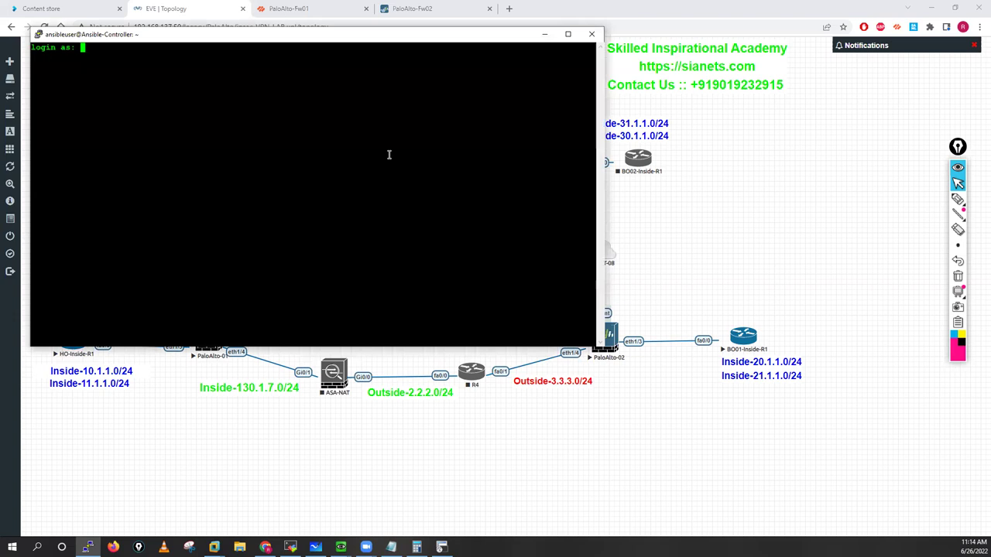
text(root)
key(Return)
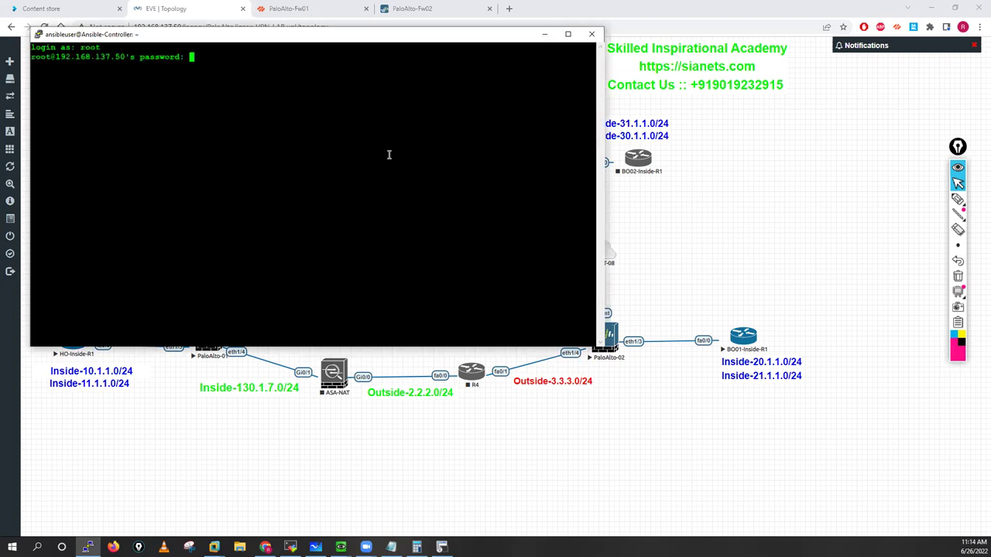
key(Return)
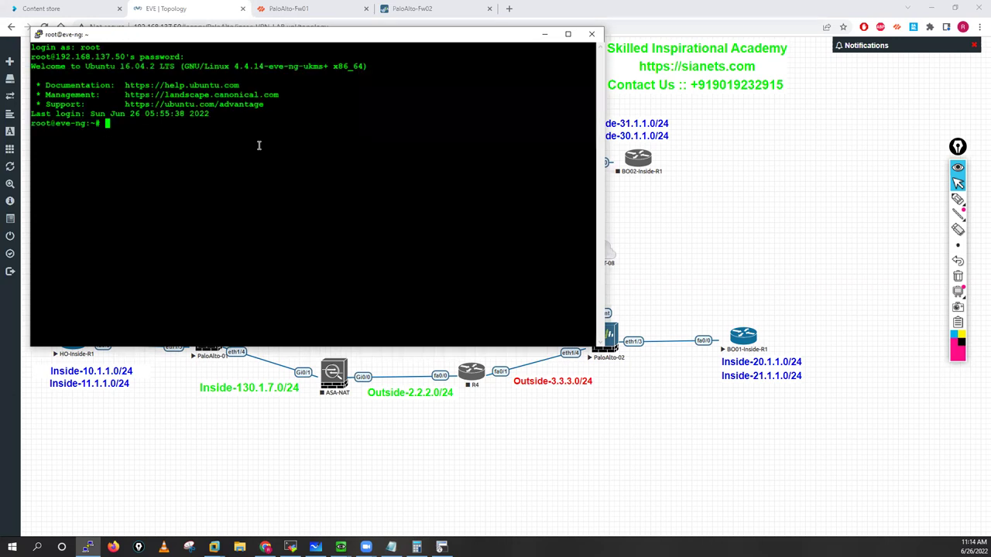
Step: Close the EVE-NG PuTTY session
key(Return)
key(Return)
key(Return)
key(Return)
key(Return)
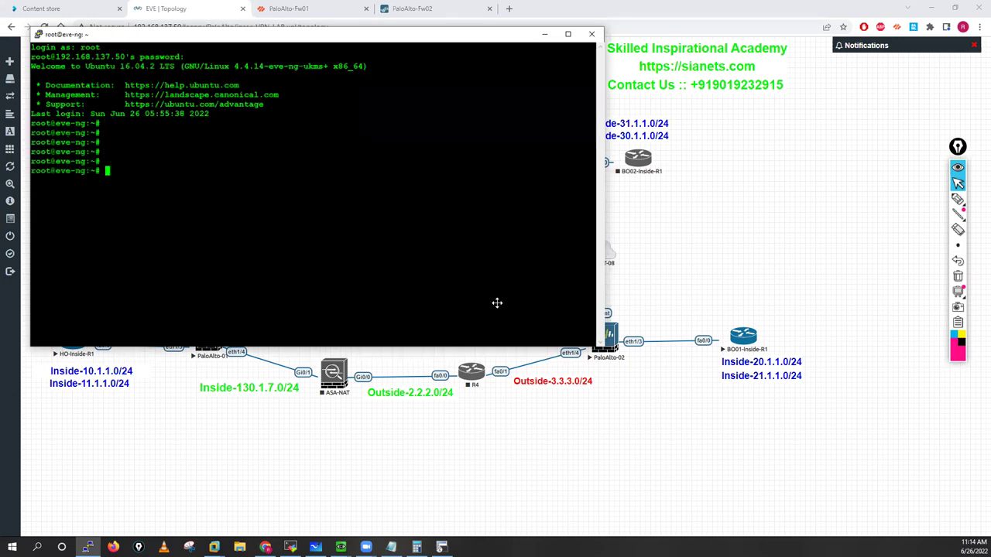
key(alt+F4)
key(Return)
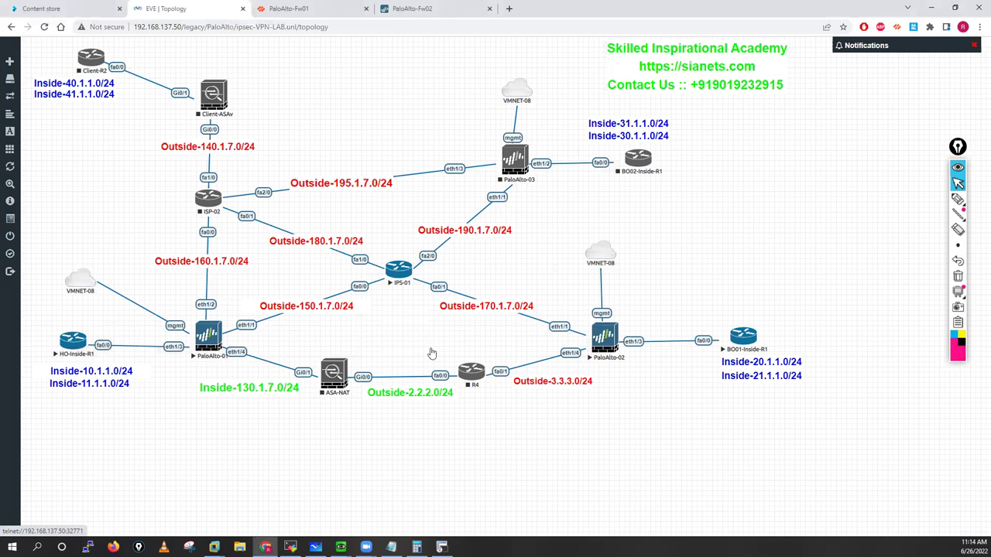
Step: Launch a Wireshark capture on IPS-01's fa0/0 interface via wireshark_wrapper
right_click(399, 268)
click(430, 343)
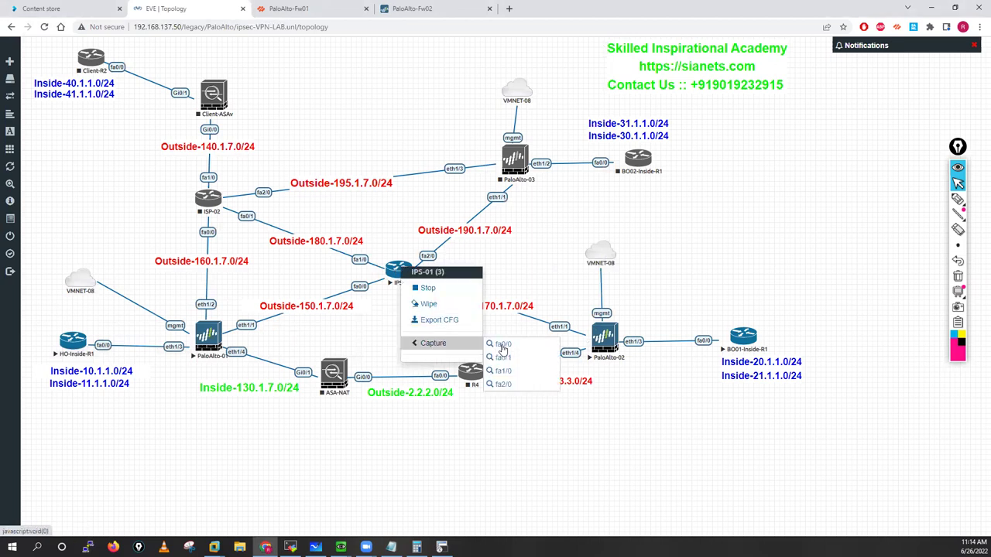
click(503, 346)
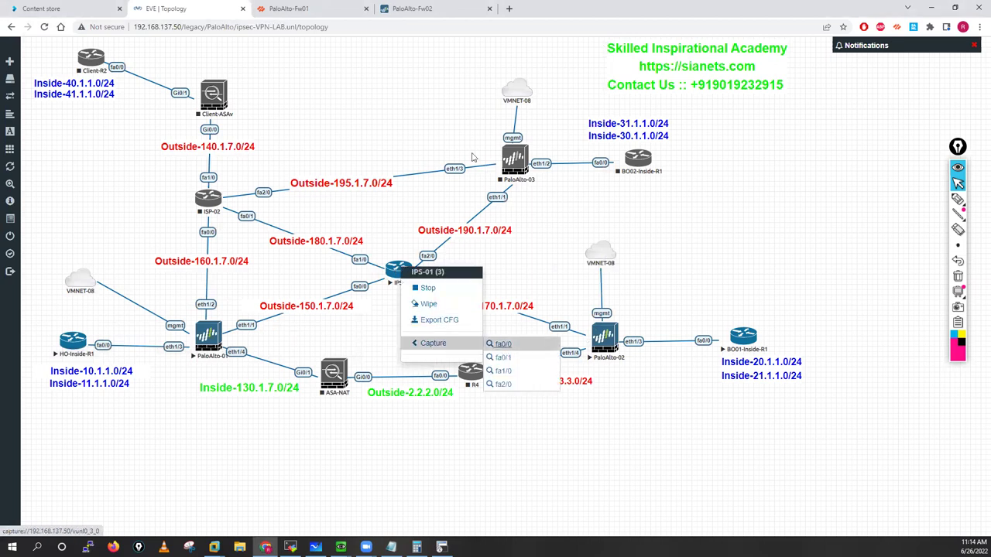
click(519, 97)
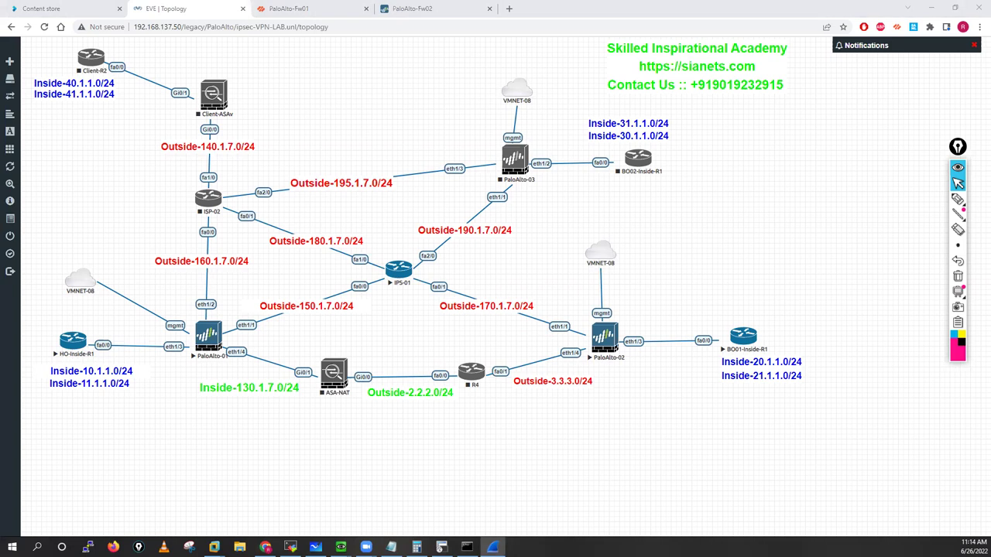
Step: Close the stray calculator window and bring the MobaXterm 192.168.137.10 session forward
key(alt+Tab)
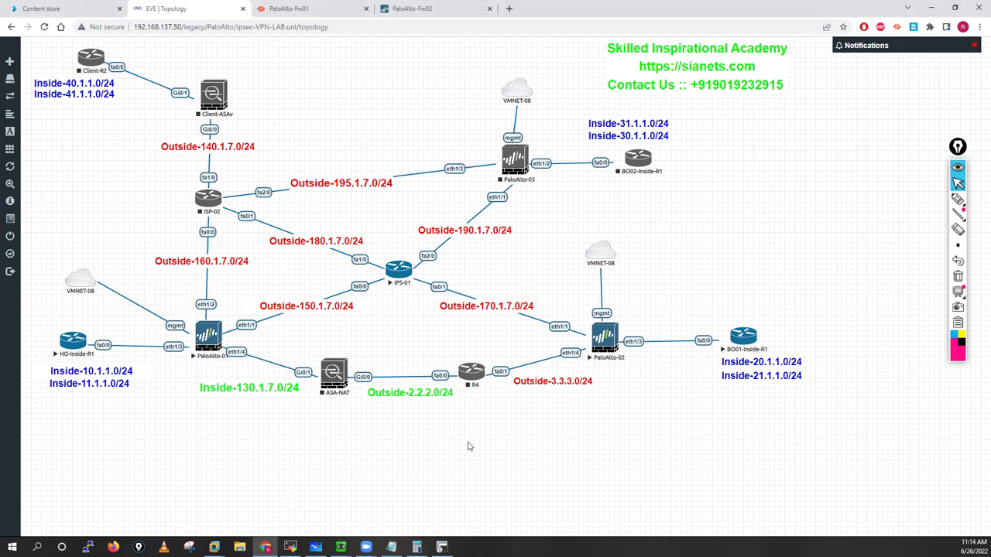
key(alt+Tab)
key(alt+F4)
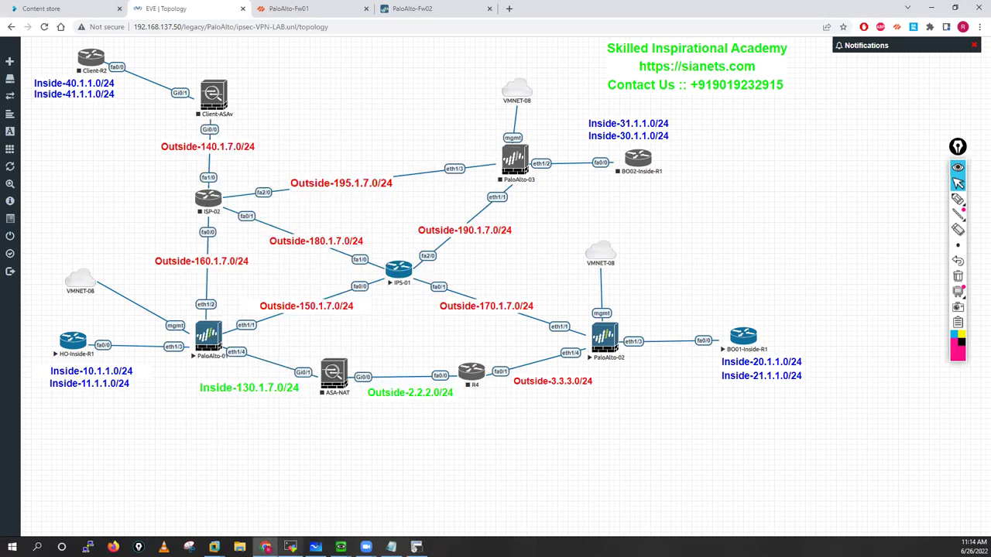
click(288, 544)
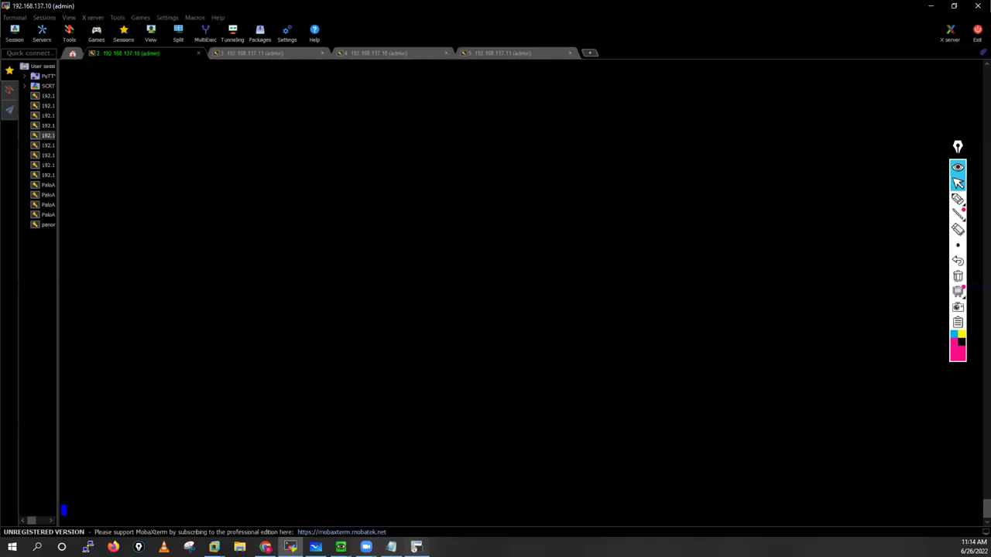
Step: Ping 10.1.1.100 with 10 repeats from the BO01-Inside-R1 router
key(alt+Tab)
text(ping)
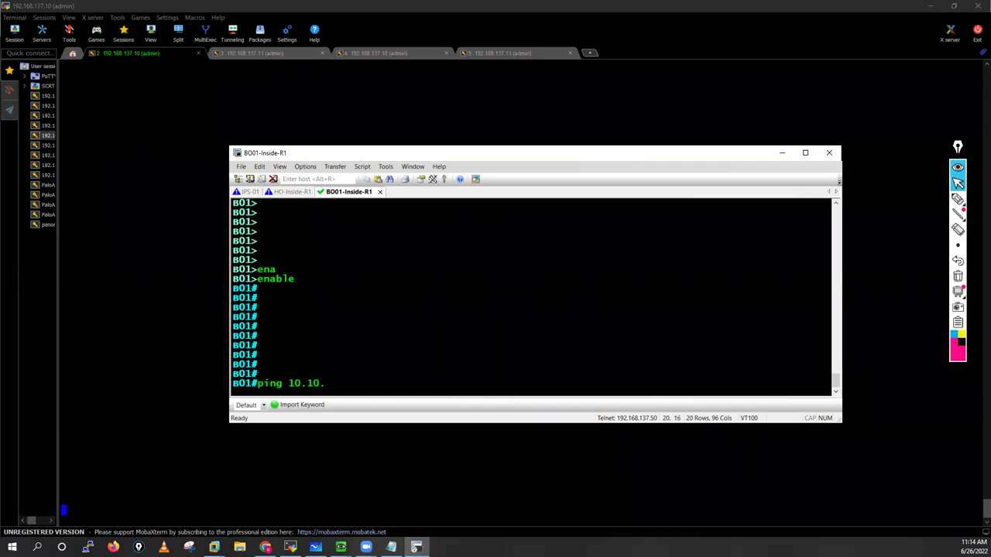
text(10.1.1.100 rep 10)
key(Return)
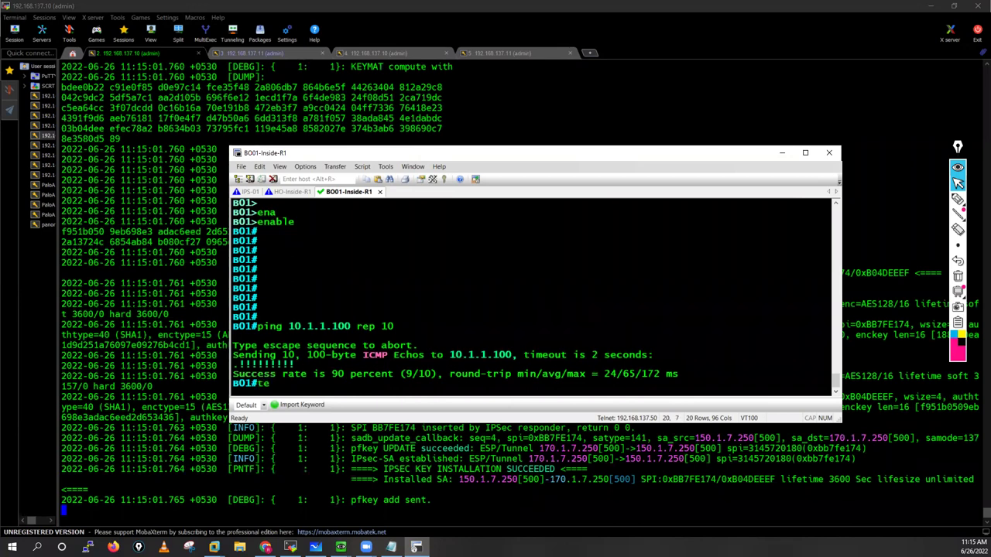
Step: Telnet to 10.1.1.100, log in and exit, then stop Fw01's debug output
text(lnet 10.1.1.100)
key(Return)
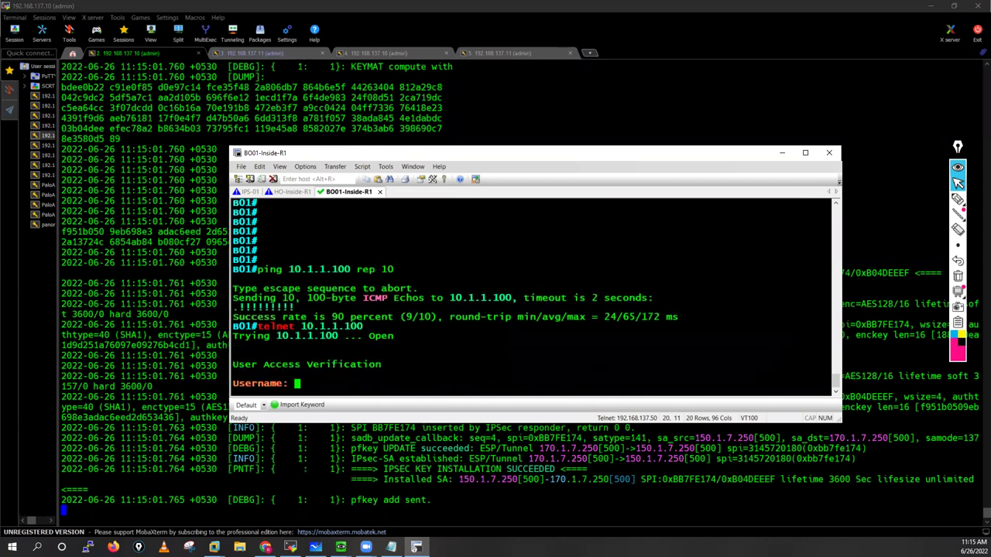
text(cisco)
key(Return)
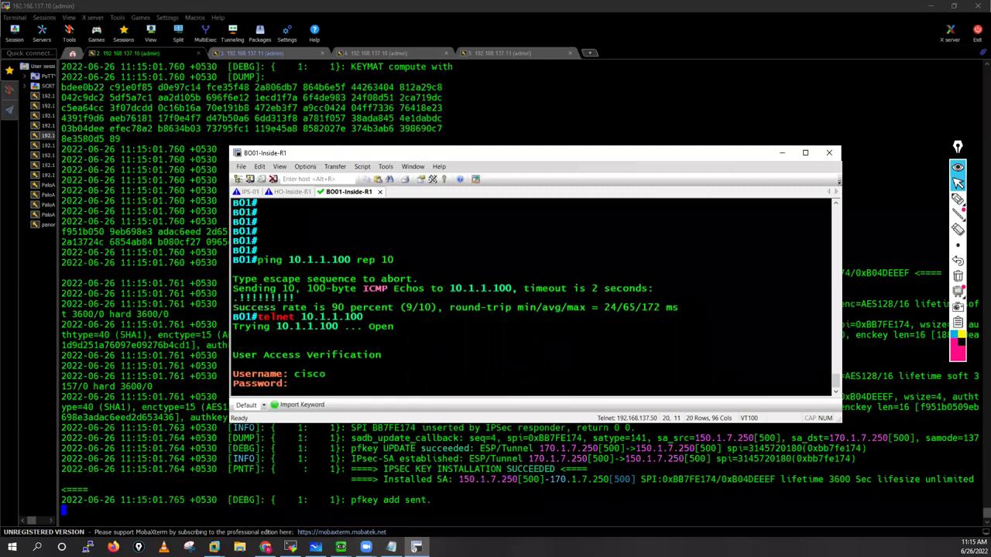
key(Return)
key(Return)
key(Return)
key(Return)
key(Return)
text(exit)
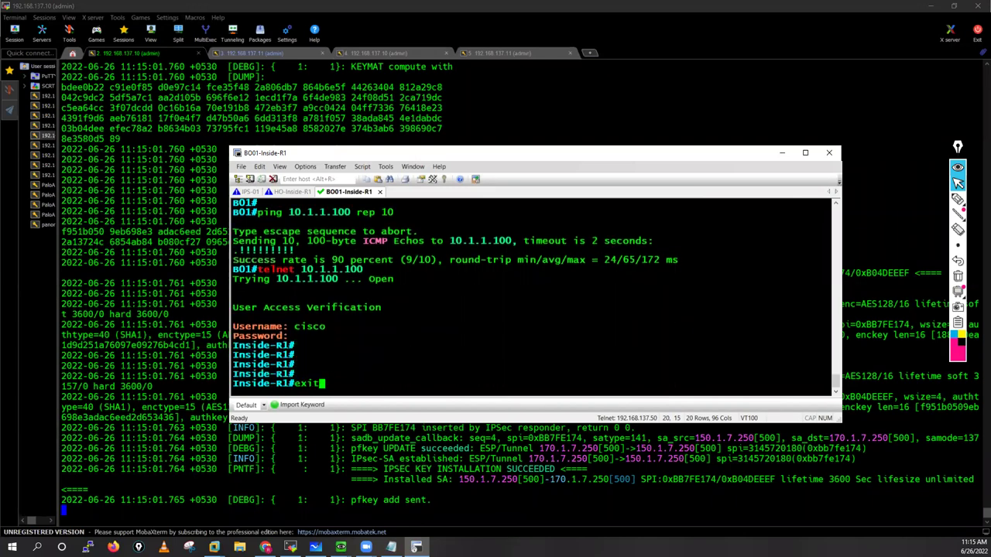
key(Return)
key(Return)
key(Return)
key(Return)
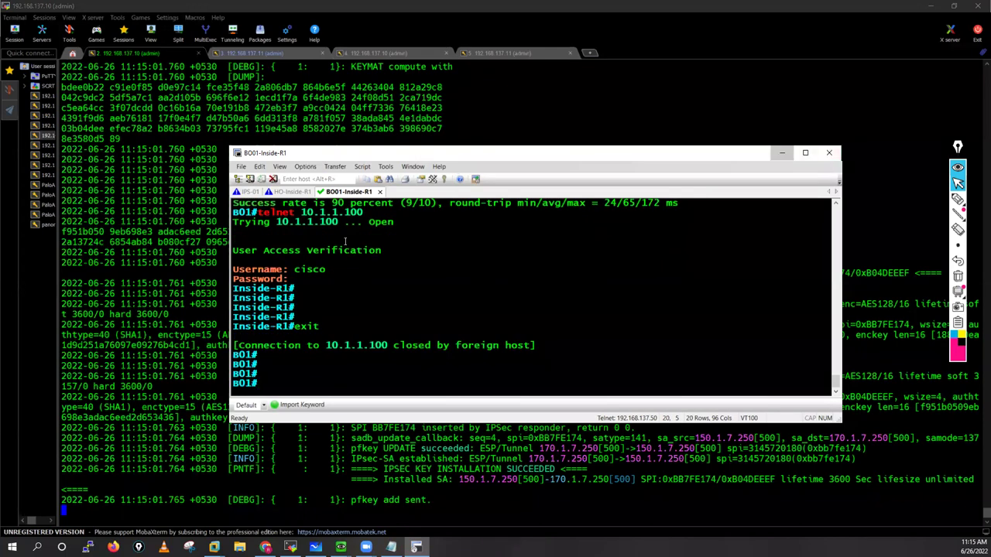
key(alt+Tab)
key(ctrl+c)
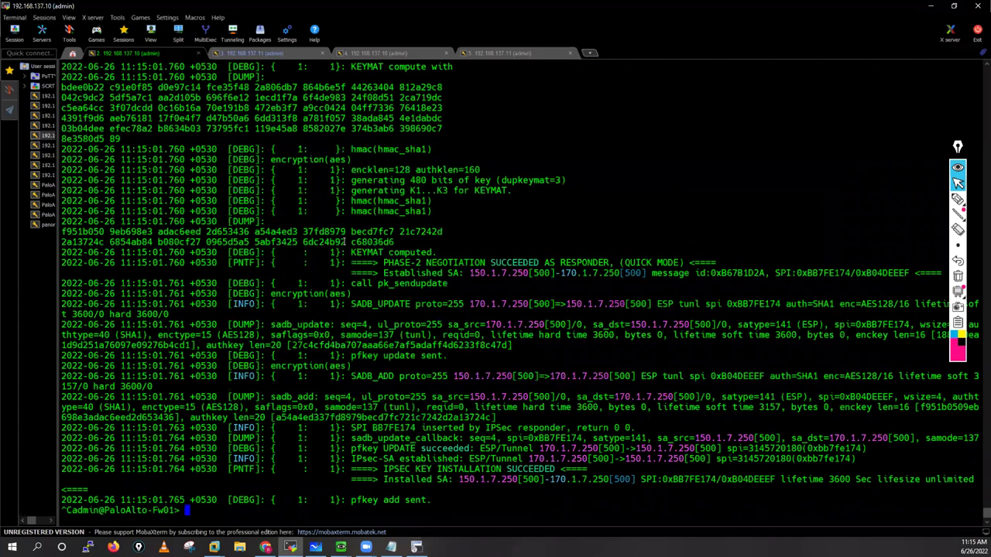
Step: Stop the debug output on Fw02 and return to the Fw01 session
key(Return)
key(Return)
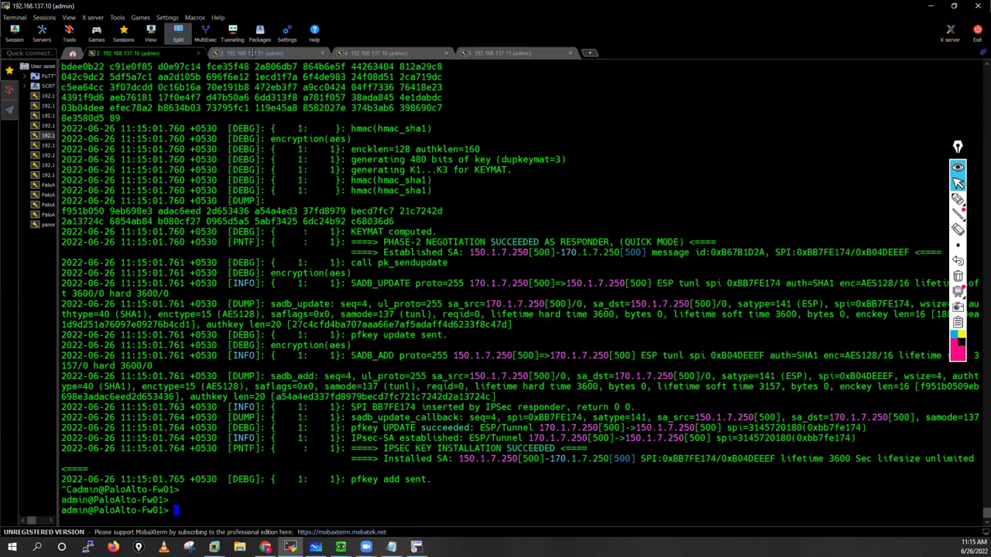
click(253, 52)
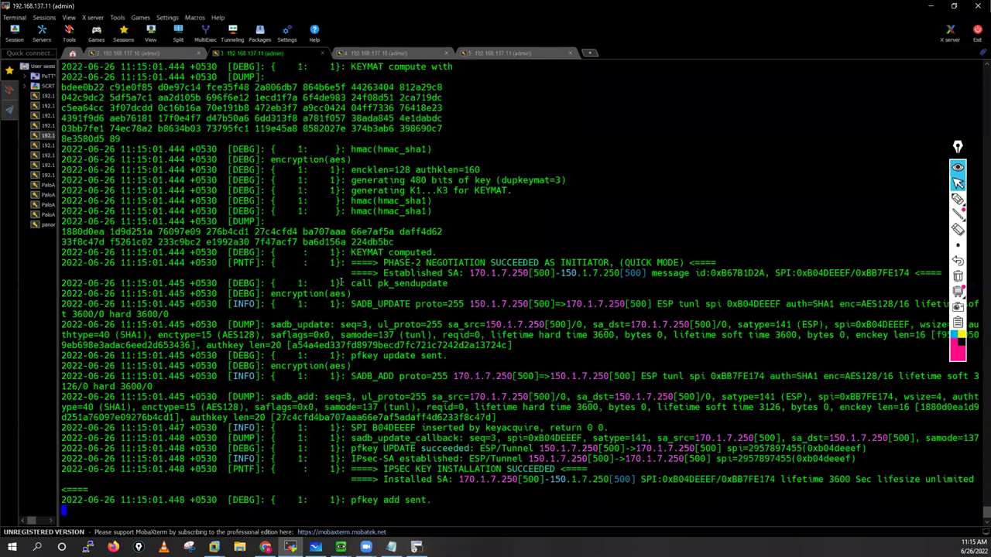
key(ctrl+c)
key(Return)
key(Return)
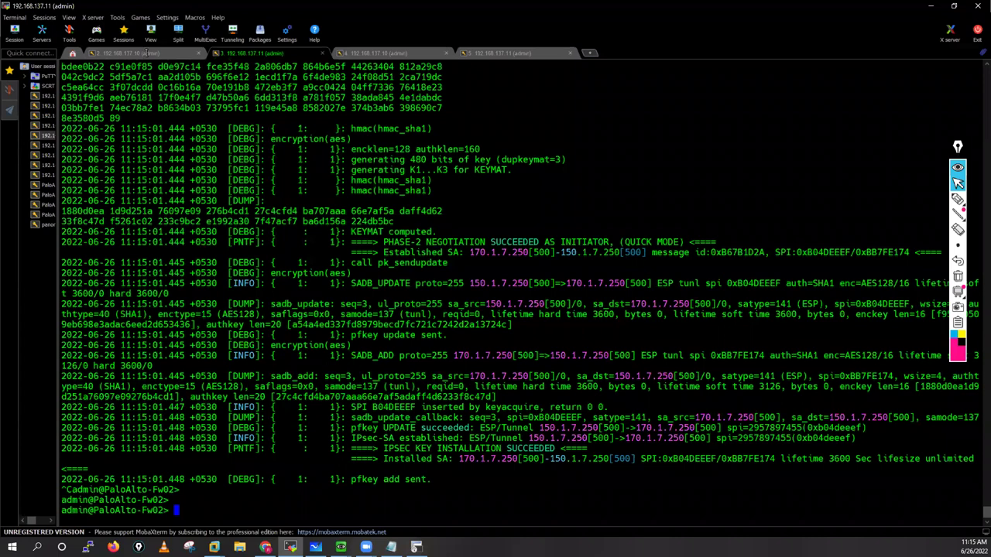
key(ctrl+shift+Tab)
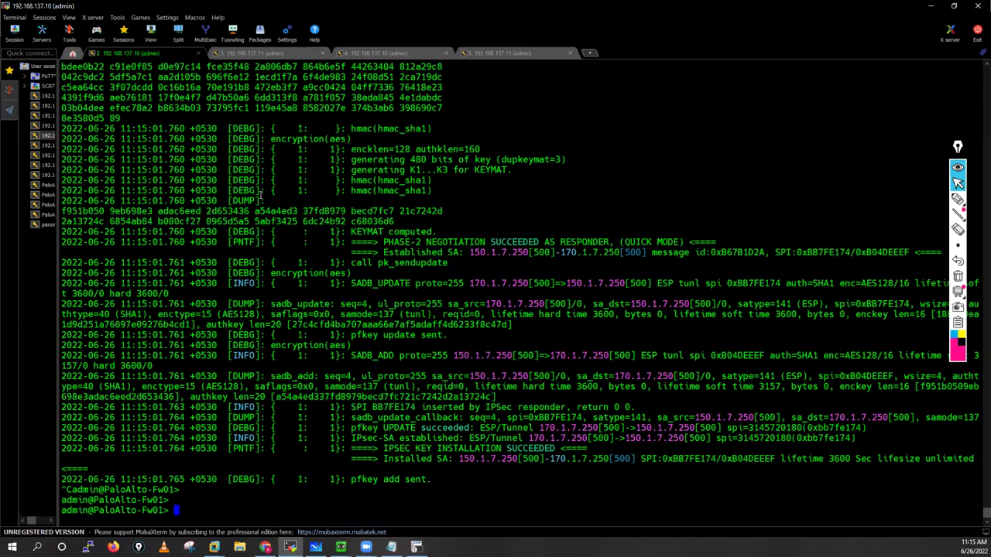
Step: Scroll back through Fw01's IKE debug log to its beginning
scroll(261, 194, up, 10)
scroll(261, 193, up, 13)
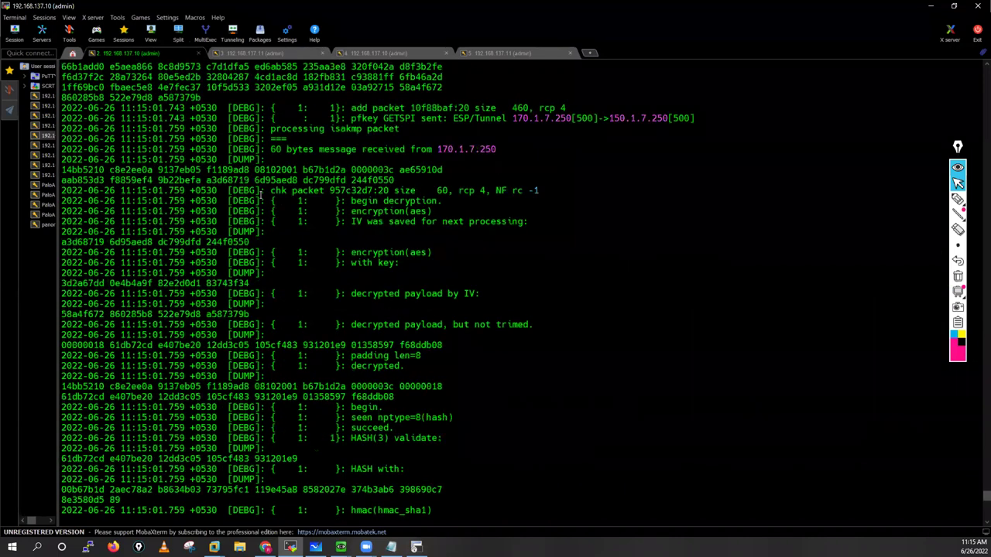
scroll(260, 194, up, 15)
scroll(261, 193, up, 15)
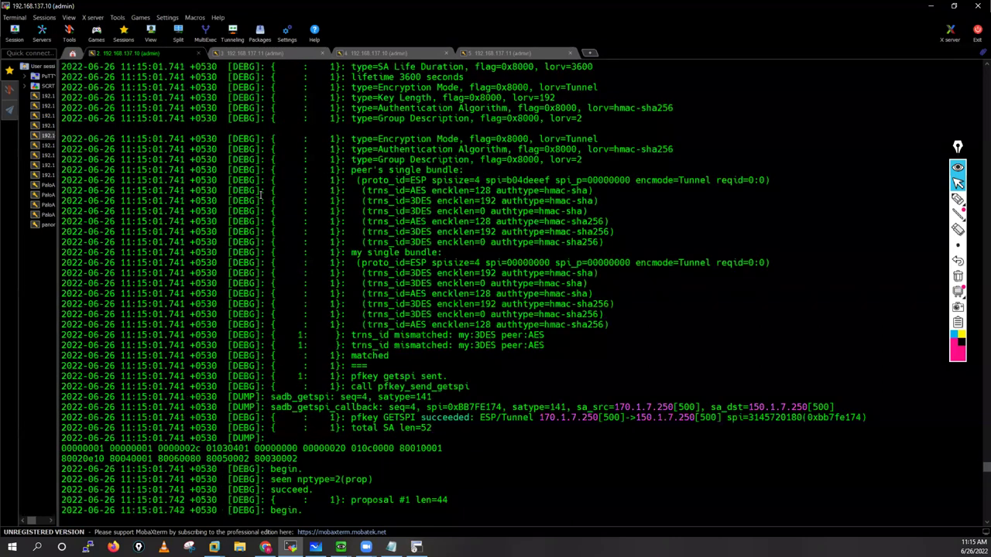
scroll(261, 193, up, 15)
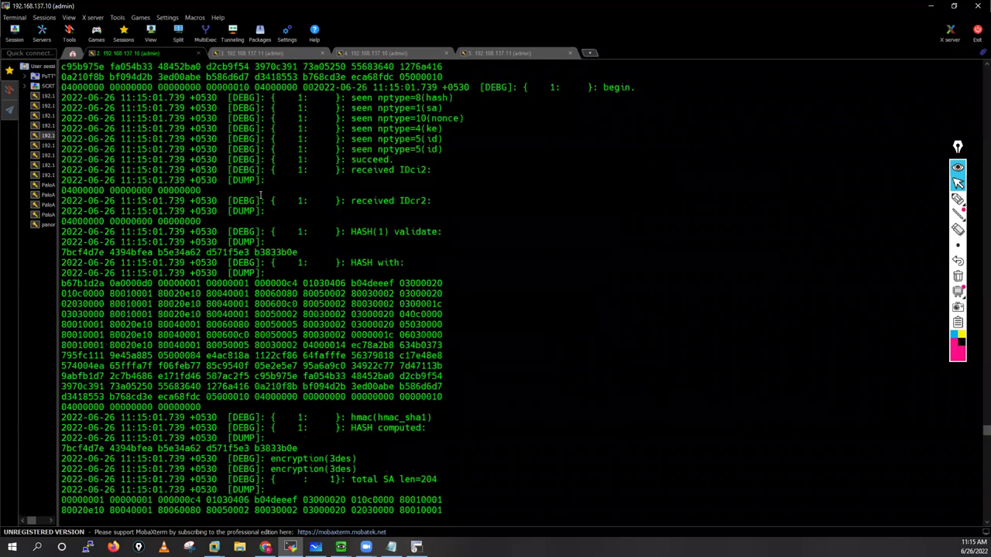
scroll(261, 194, up, 15)
scroll(260, 193, up, 15)
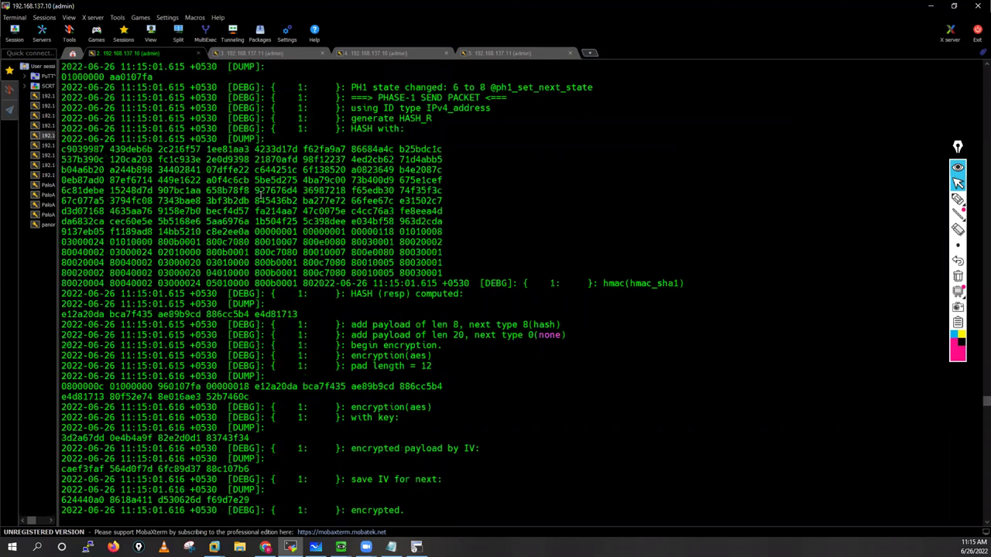
scroll(261, 195, up, 10)
scroll(261, 195, up, 11)
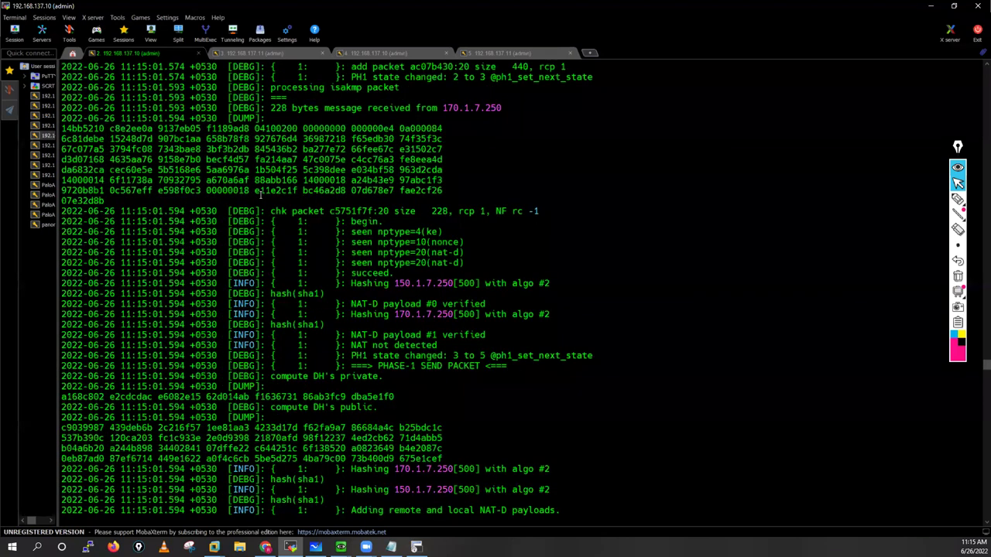
scroll(261, 195, up, 15)
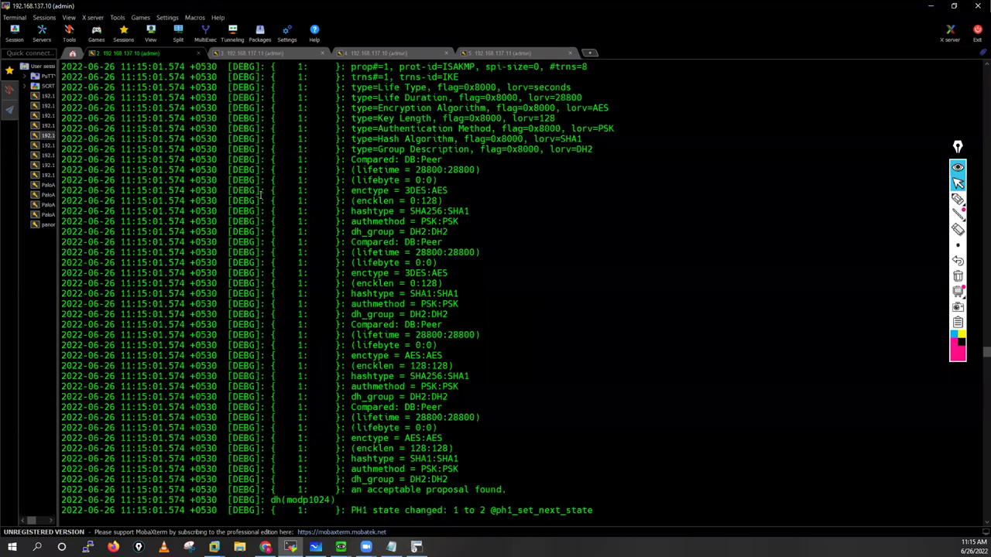
scroll(261, 195, up, 20)
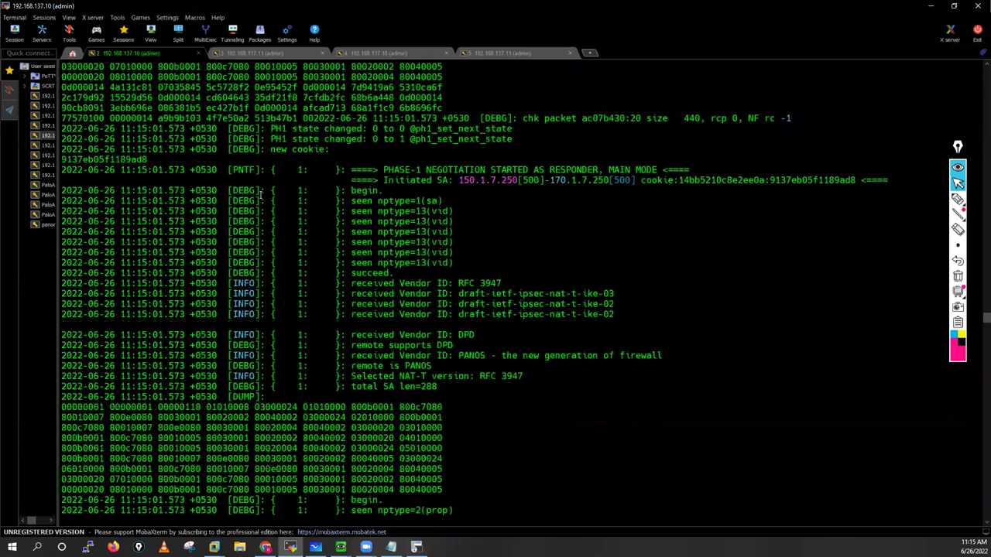
scroll(261, 195, up, 11)
scroll(295, 99, down, 5)
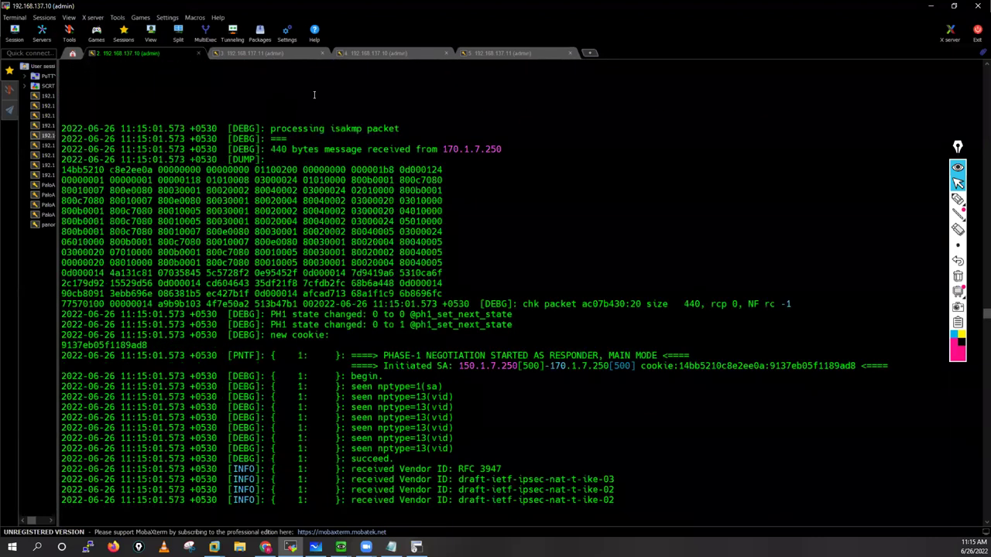
Step: Review Fw02's IKE debug log back to where phase-1 began as initiator
key(ctrl+Tab)
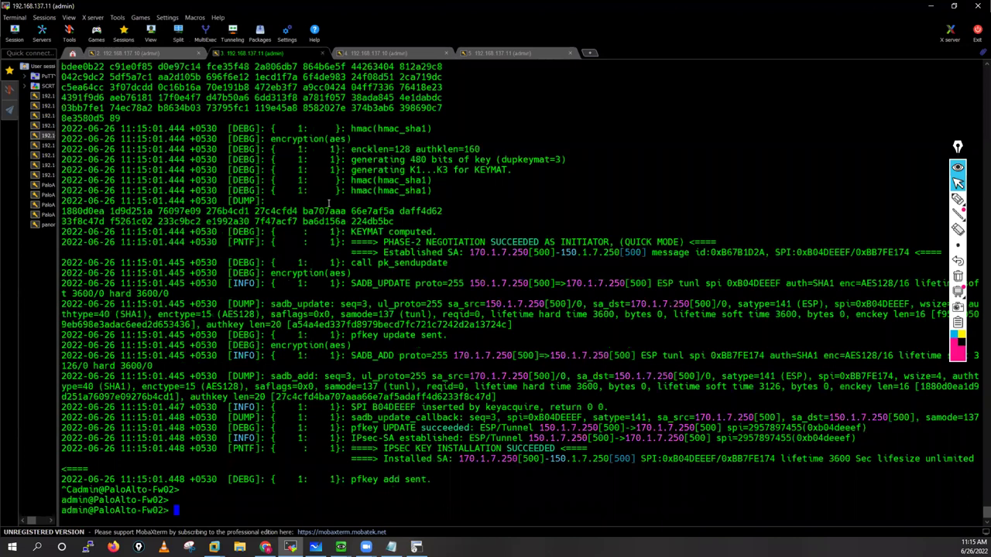
scroll(328, 203, up, 10)
scroll(328, 203, up, 10)
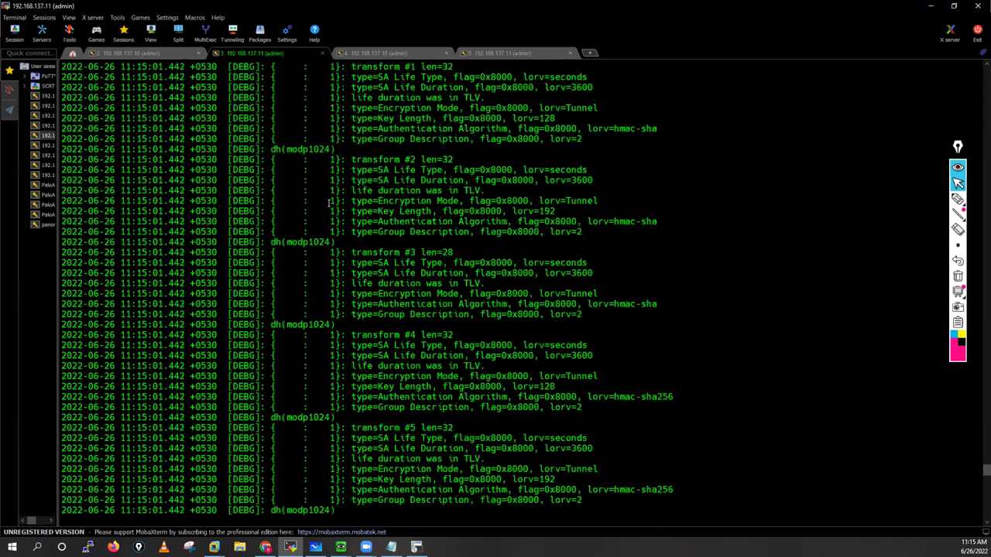
scroll(328, 204, up, 10)
scroll(328, 204, up, 15)
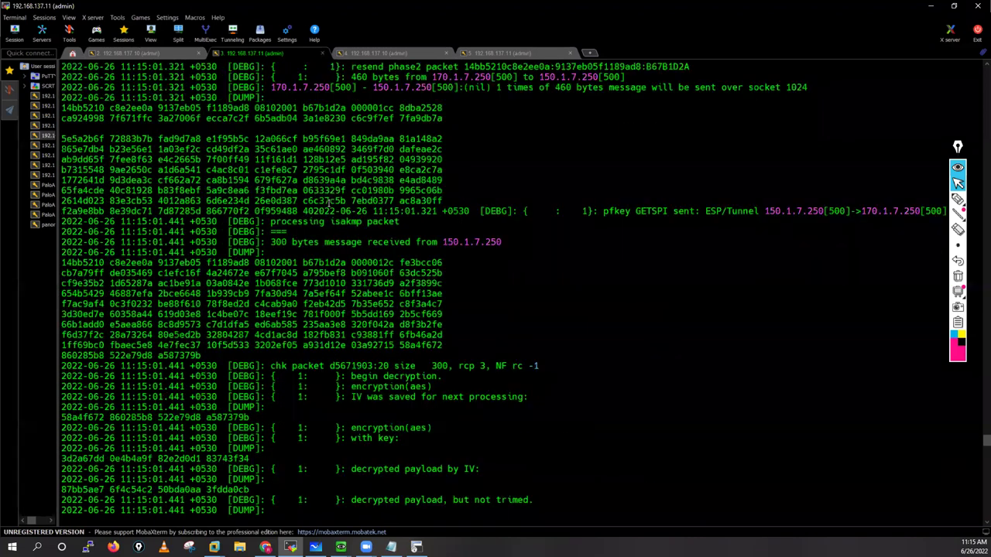
scroll(328, 204, up, 10)
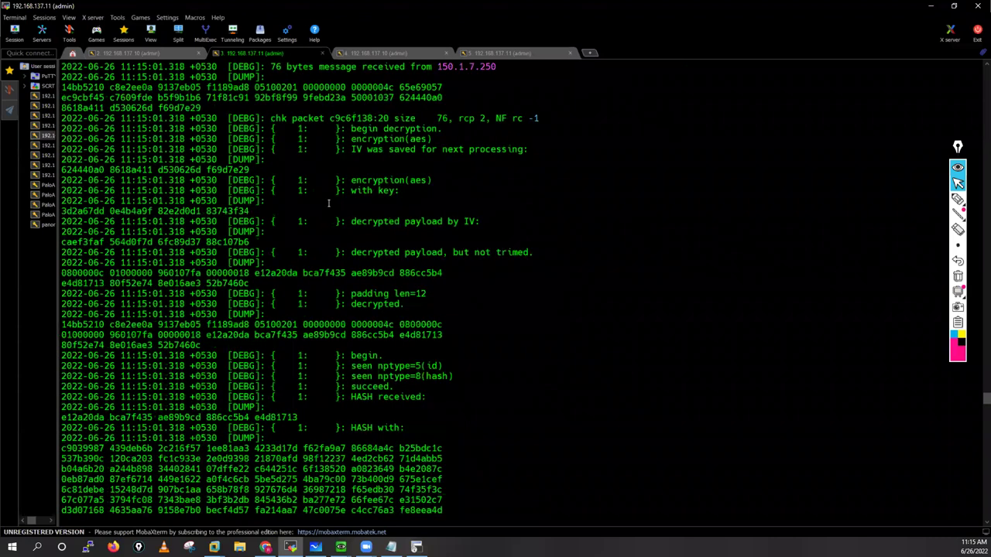
scroll(329, 203, up, 15)
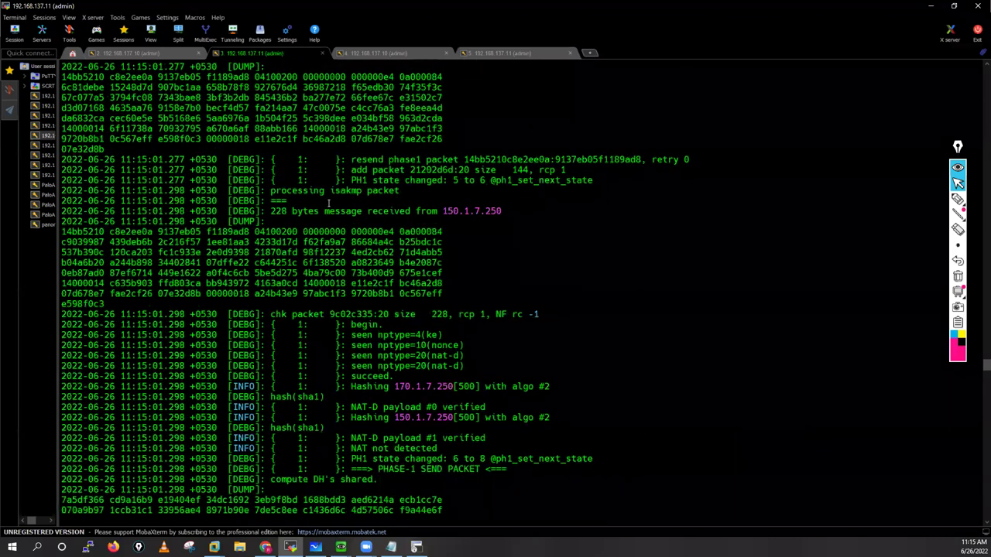
scroll(328, 203, up, 10)
scroll(328, 204, up, 3)
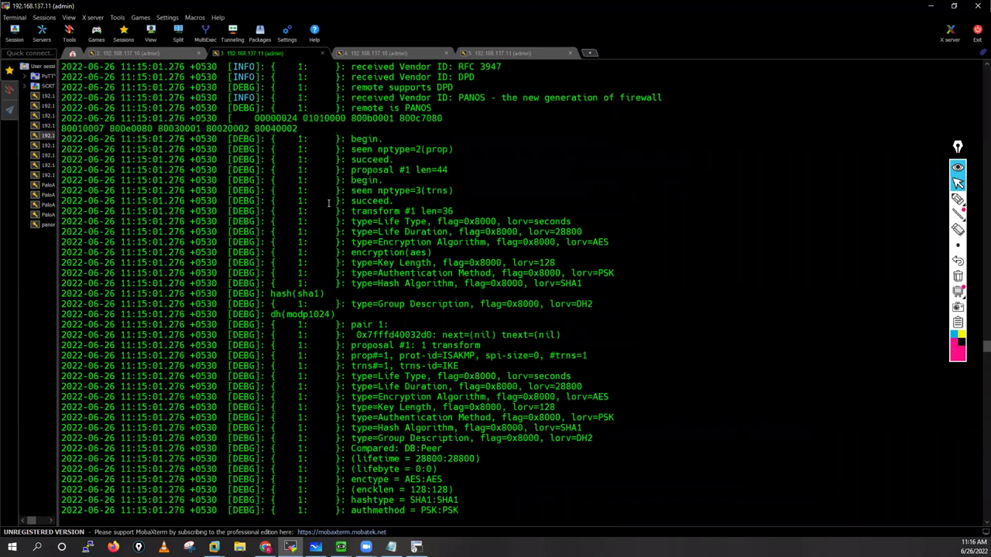
scroll(329, 204, up, 15)
scroll(672, 243, down, 5)
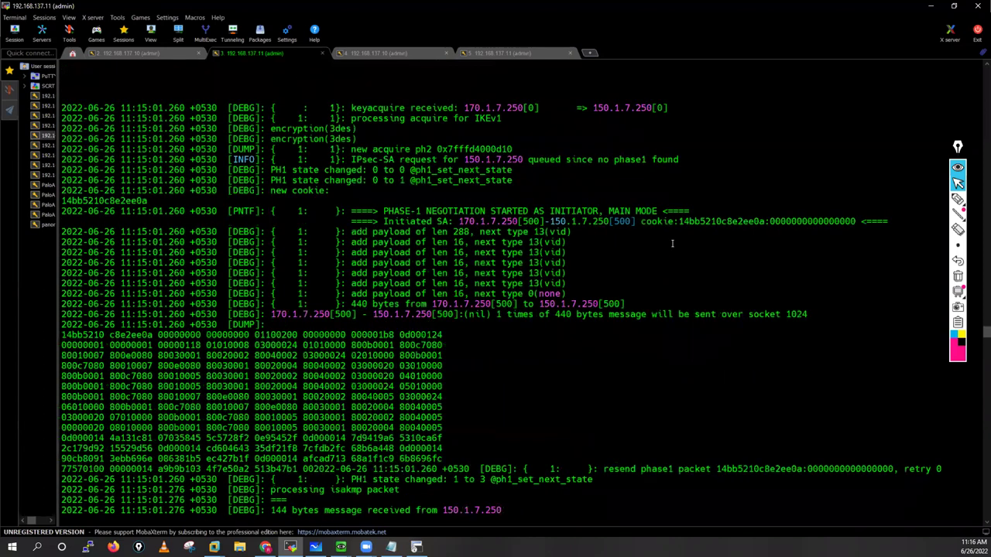
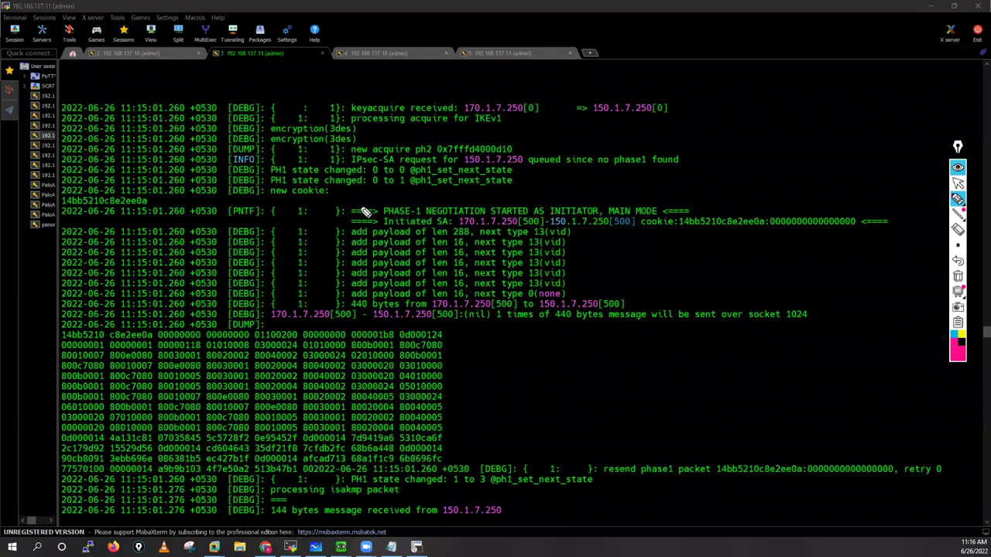
Step: Mark PHASE-1 NEGOTIATION, INITIATOR MAIN MODE and the 170.1.7.250:500 to 150.1.7.250 addresses
drag(348, 213, 399, 220)
drag(463, 220, 476, 219)
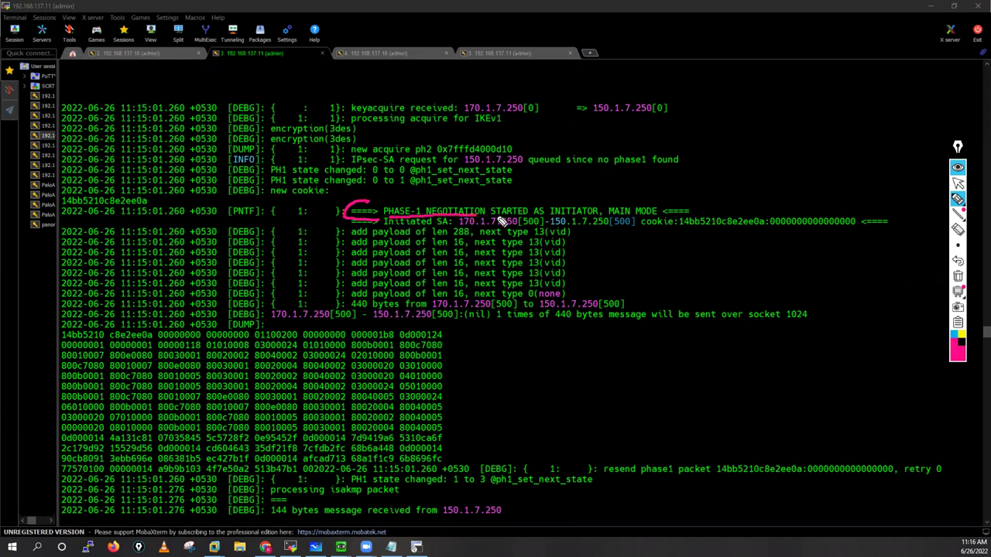
mouse_move(581, 219)
mouse_down()
mouse_move(642, 210)
mouse_move(613, 200)
mouse_move(668, 206)
mouse_up()
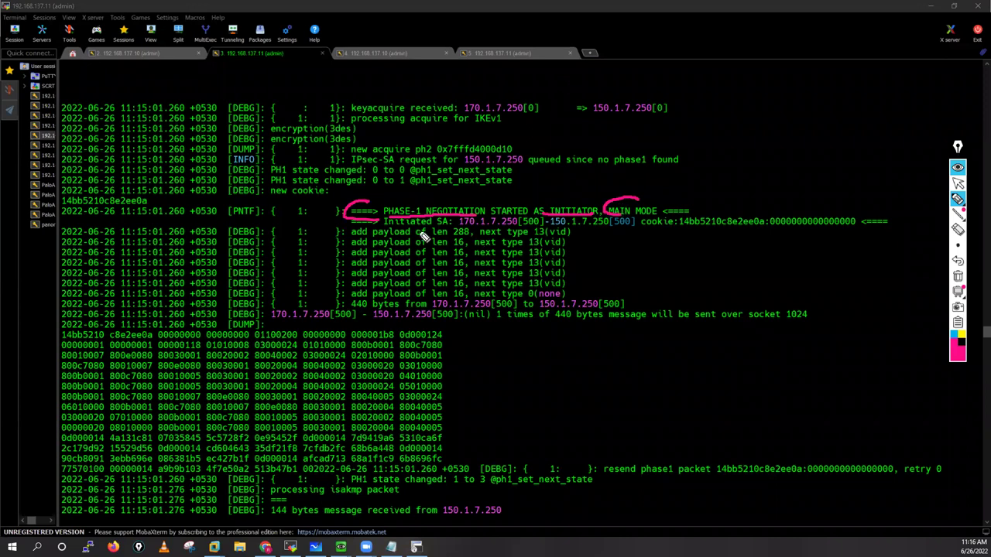
drag(383, 227, 516, 227)
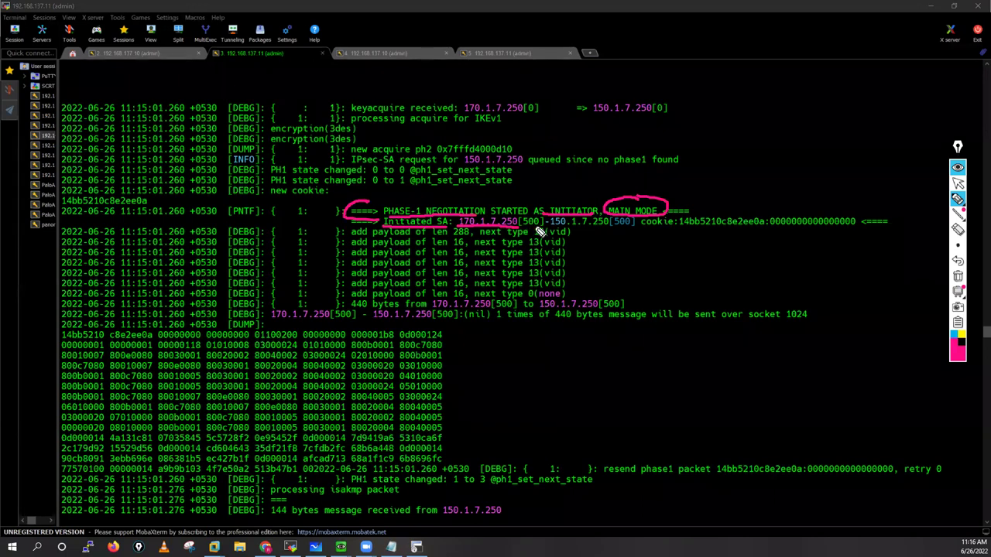
drag(542, 227, 518, 227)
mouse_move(549, 228)
mouse_down()
mouse_move(608, 227)
mouse_move(597, 247)
mouse_move(613, 248)
mouse_move(678, 226)
mouse_move(756, 227)
mouse_up()
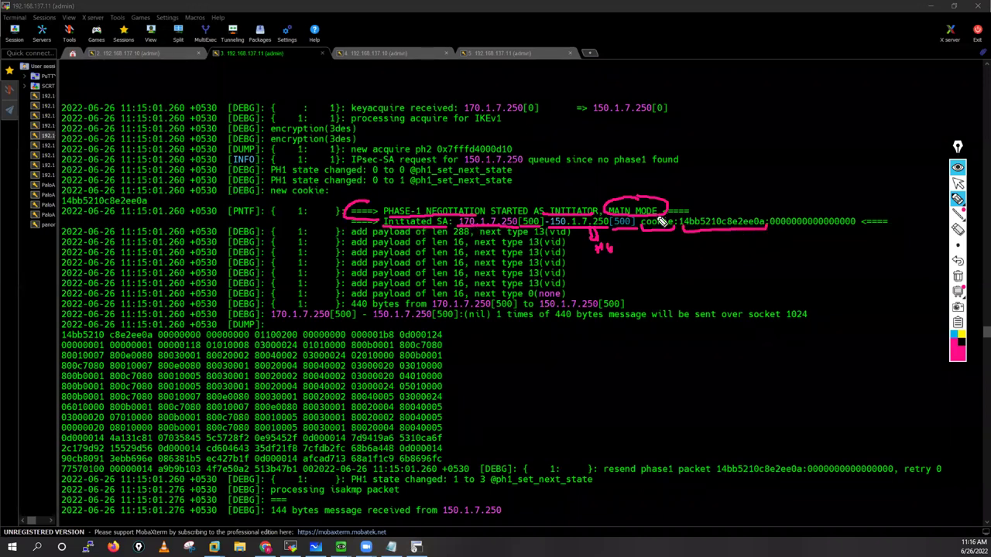
Step: Sketch FW01, note the 8-byte Ci and all-zero Cr cookies, then wipe the ink
mouse_move(716, 179)
mouse_down()
mouse_move(712, 173)
mouse_move(745, 168)
mouse_move(748, 199)
mouse_move(726, 150)
mouse_move(740, 124)
mouse_move(732, 130)
mouse_move(725, 107)
mouse_up()
mouse_move(710, 239)
mouse_down()
mouse_move(713, 260)
mouse_move(743, 276)
mouse_move(756, 270)
mouse_move(714, 265)
mouse_up()
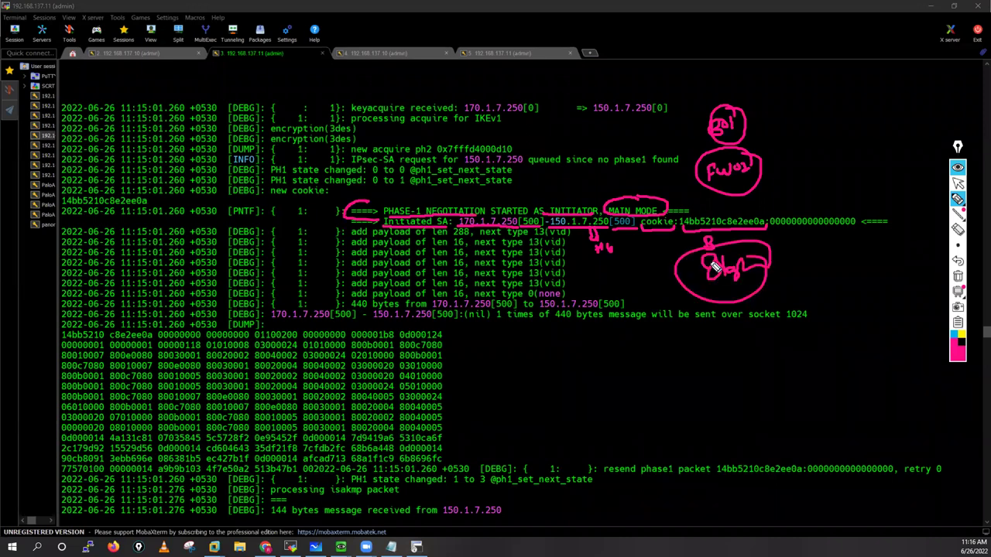
drag(774, 232, 861, 232)
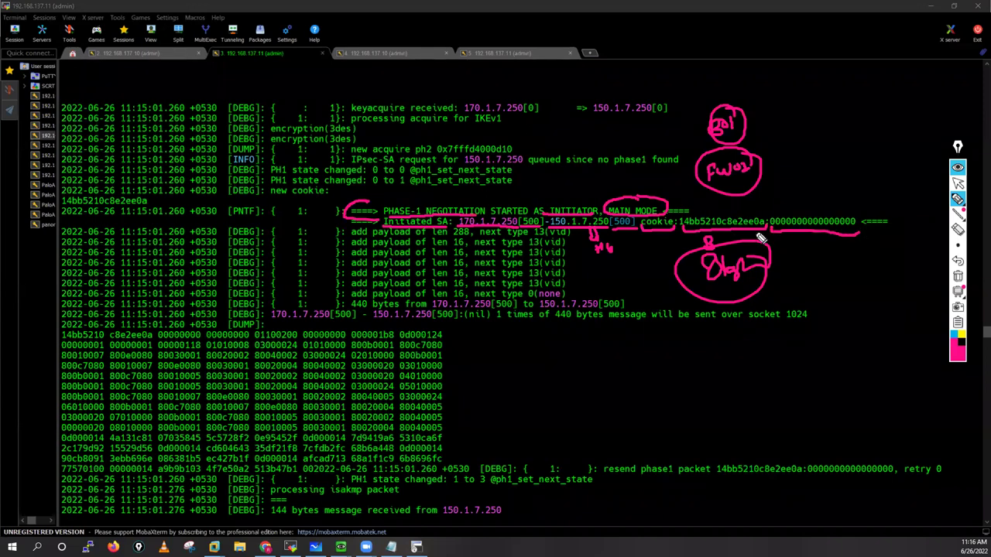
drag(717, 206, 841, 214)
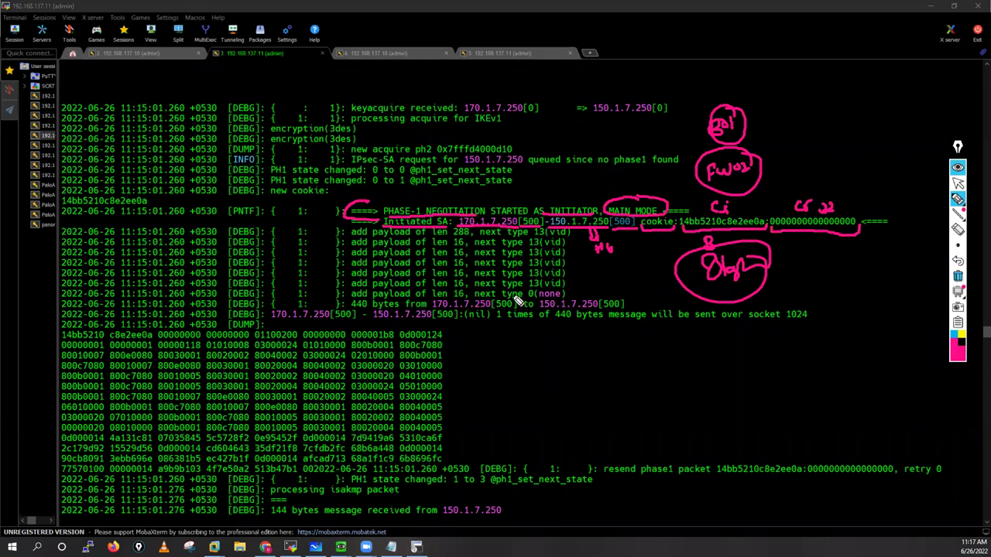
key(ctrl+shift+c)
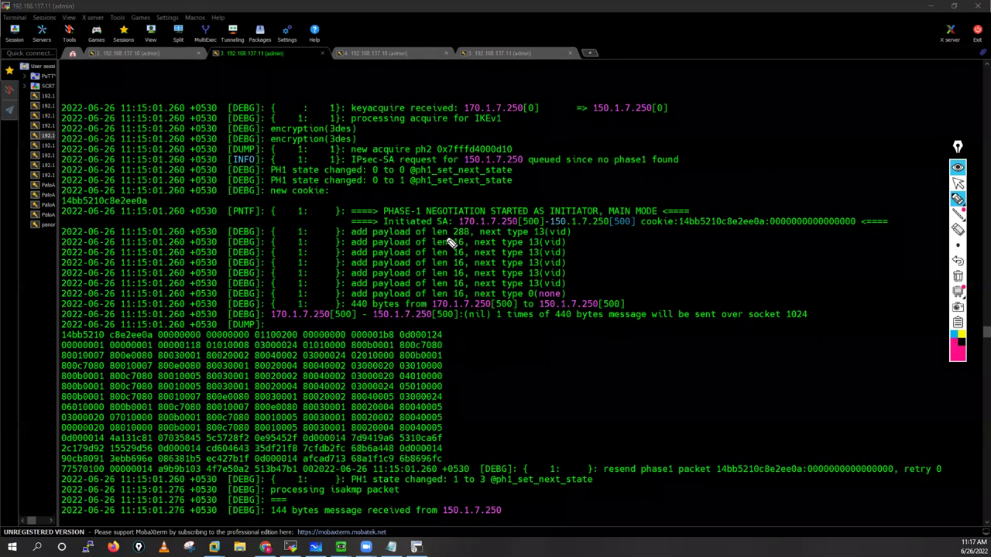
Step: Underline the len 288 payload and draw a double-headed arrow across the add payload lines
drag(426, 235, 469, 231)
click(574, 231)
drag(577, 236, 577, 296)
drag(579, 230, 580, 231)
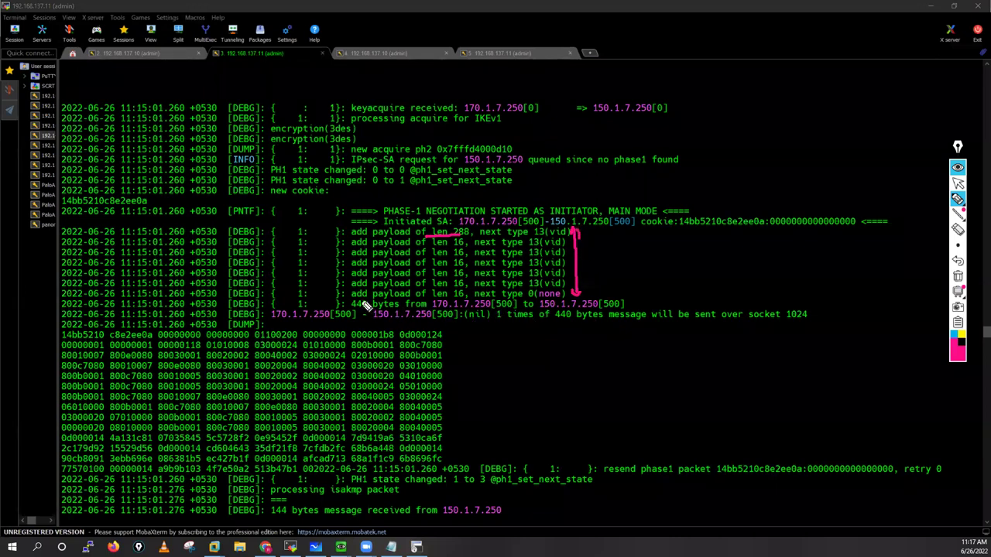
Step: Circle the 440-byte size, source 170.1.7.250 and socket 1024 on the socket line, then erase
mouse_move(366, 297)
mouse_down()
mouse_move(348, 310)
mouse_move(382, 304)
mouse_move(361, 297)
mouse_up()
mouse_move(282, 326)
mouse_down()
mouse_move(271, 319)
mouse_move(471, 329)
mouse_up()
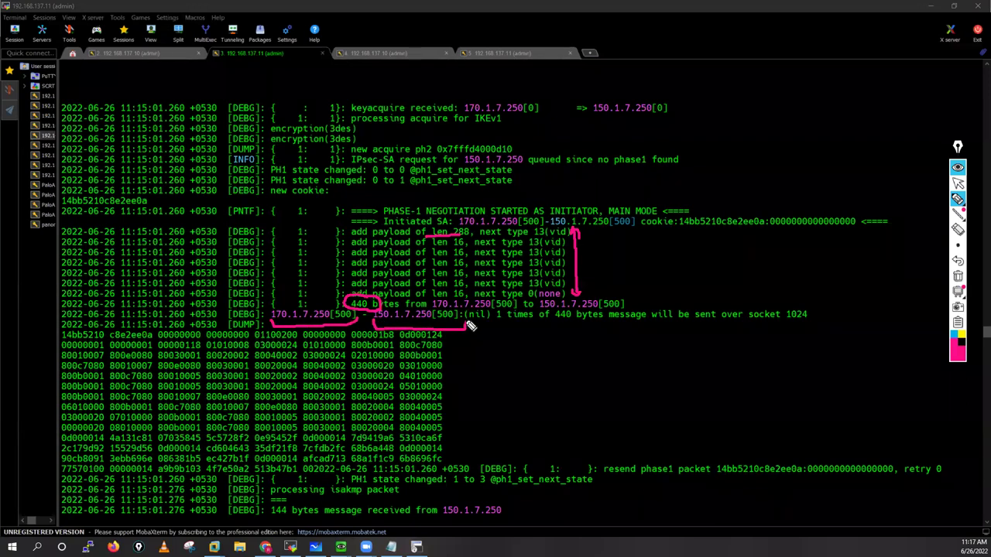
drag(584, 330, 553, 324)
mouse_move(812, 312)
mouse_down()
mouse_move(757, 313)
mouse_move(812, 334)
mouse_move(797, 313)
mouse_up()
click(958, 276)
Step: Mark and erase the hex dump start, then switch to the 192.168.137.10 session
mouse_move(552, 333)
mouse_down()
mouse_move(585, 333)
mouse_move(579, 350)
mouse_up()
click(955, 278)
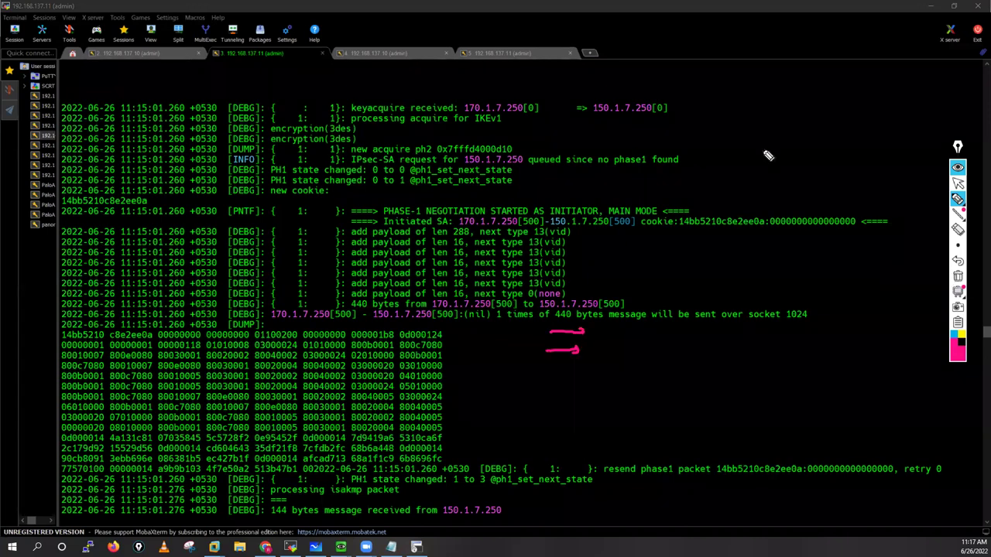
click(959, 183)
click(127, 52)
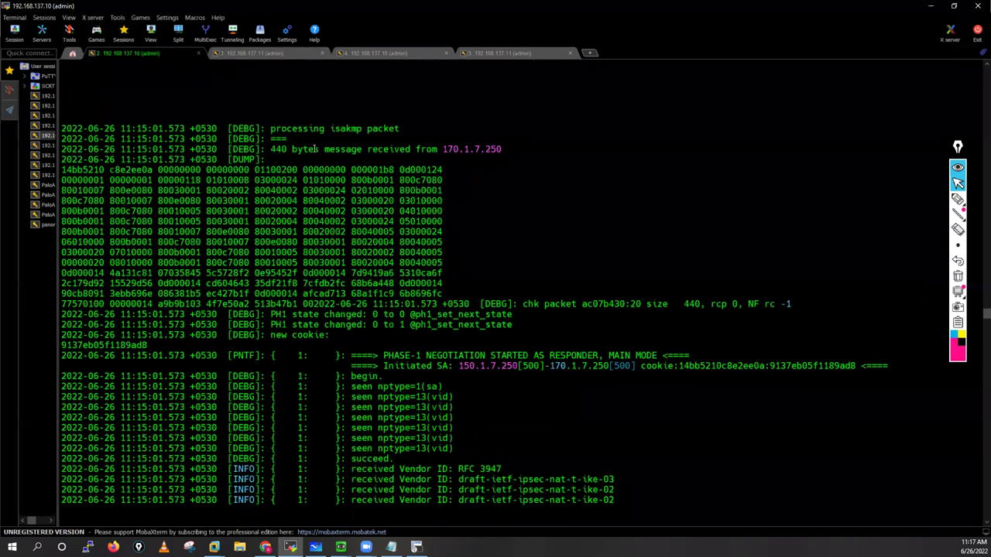
drag(265, 148, 317, 149)
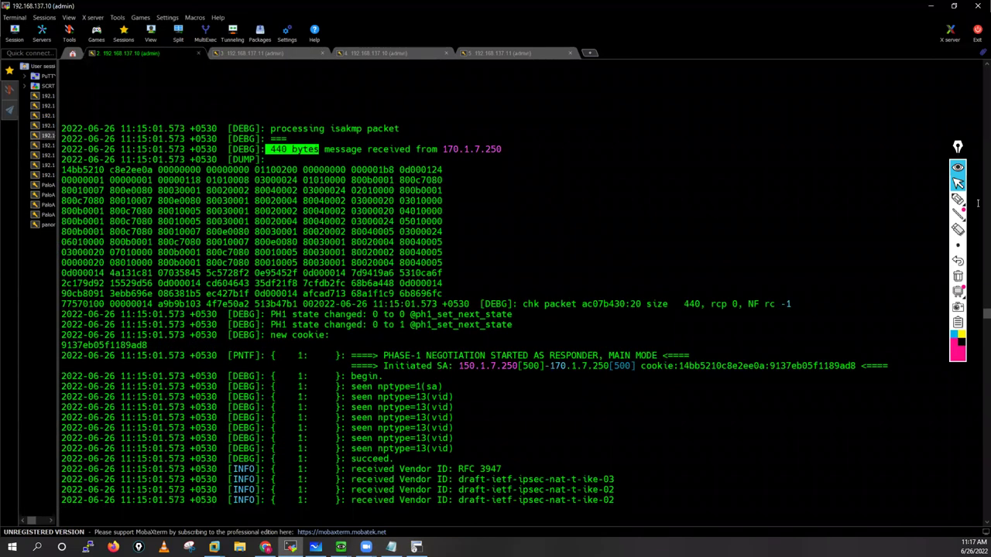
mouse_move(957, 200)
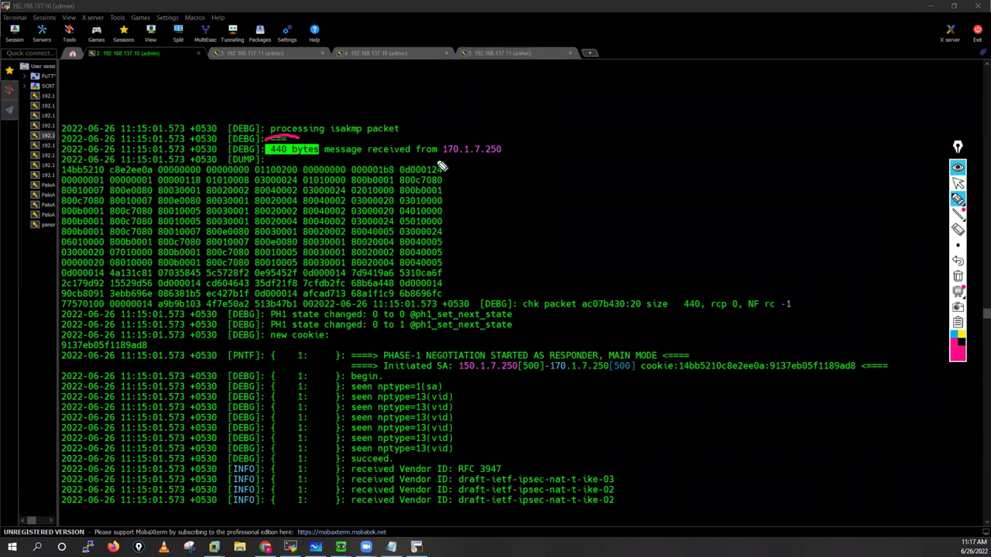
mouse_move(520, 155)
mouse_down()
mouse_move(434, 166)
mouse_move(304, 138)
mouse_up()
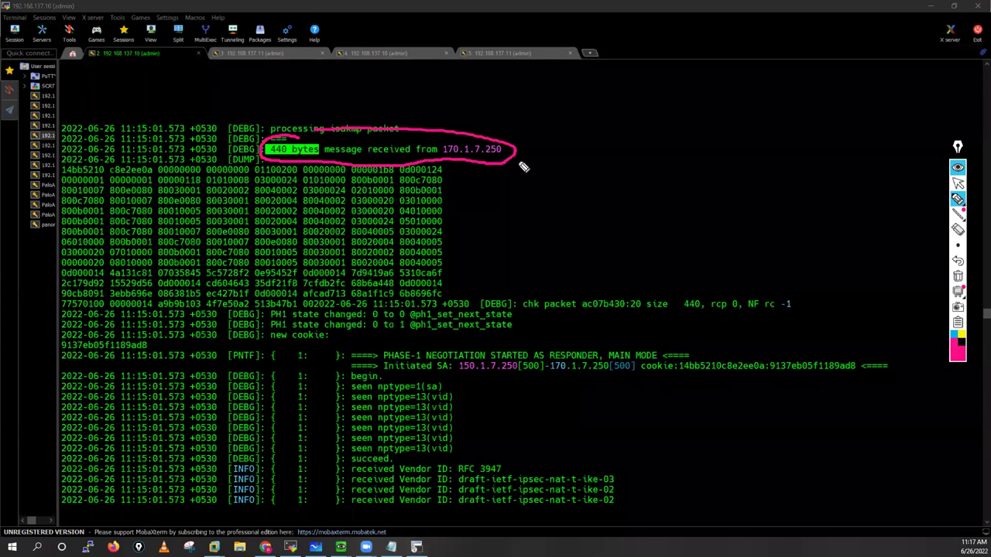
drag(455, 162, 459, 303)
drag(452, 167, 457, 172)
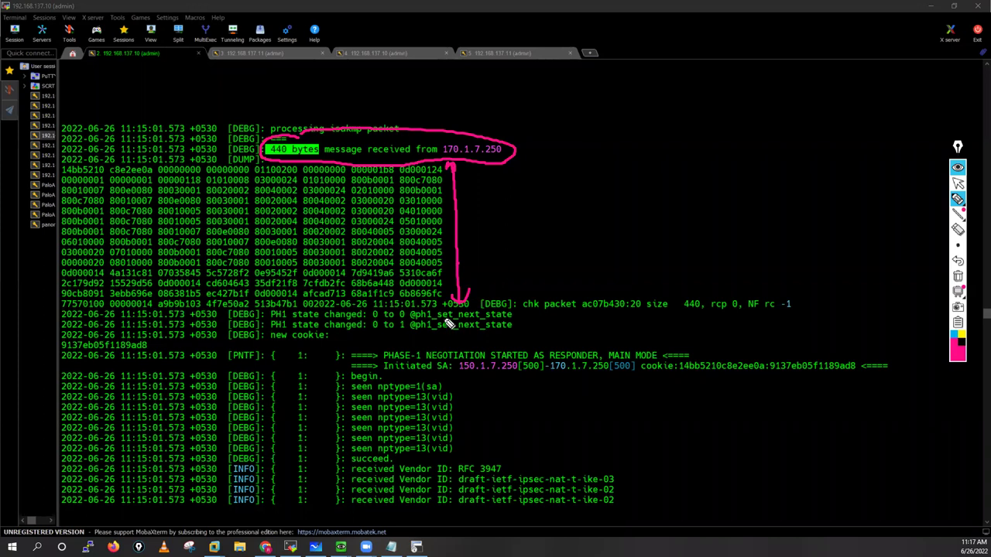
drag(422, 335, 445, 345)
mouse_move(570, 347)
mouse_down()
mouse_move(557, 349)
mouse_move(573, 340)
mouse_up()
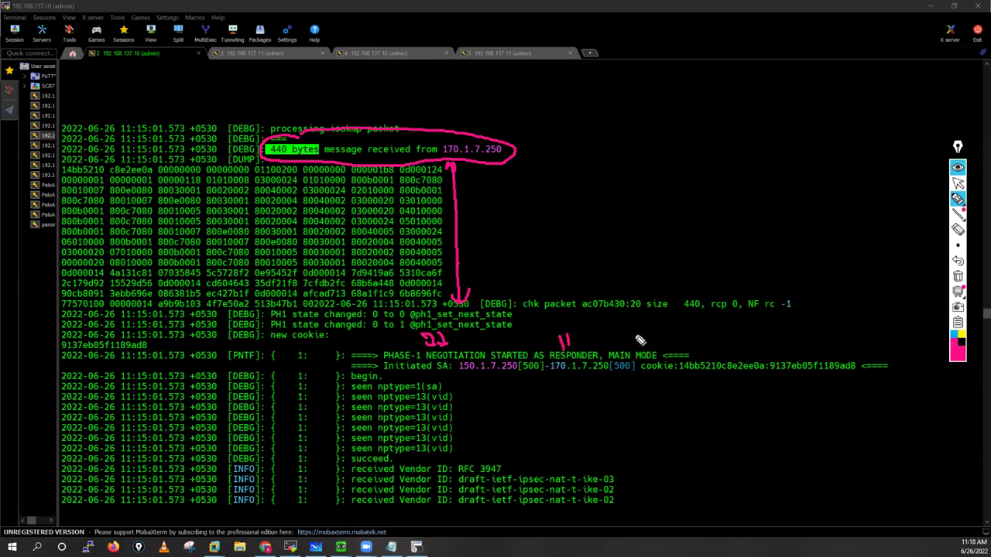
drag(635, 335, 648, 349)
drag(384, 374, 622, 375)
click(551, 376)
drag(773, 374, 810, 374)
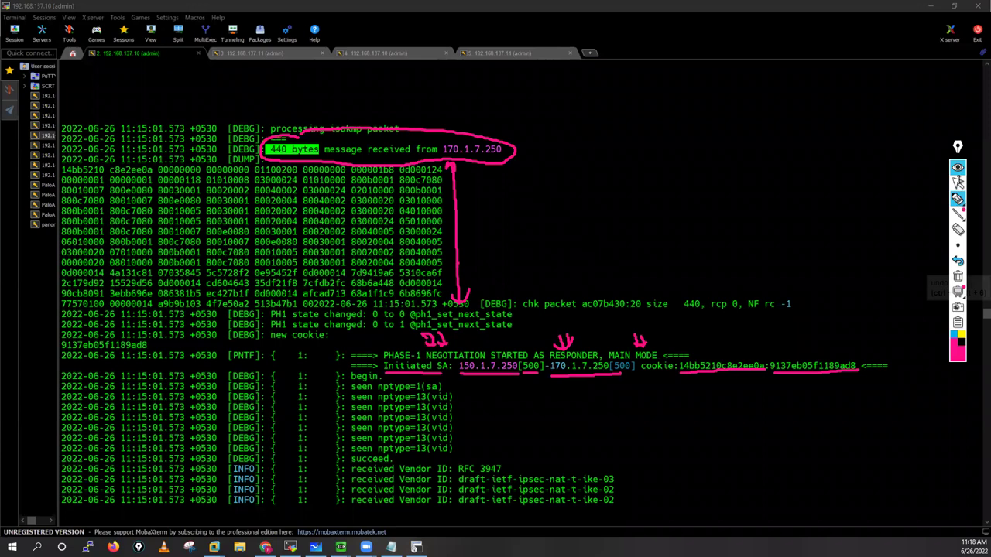
click(958, 182)
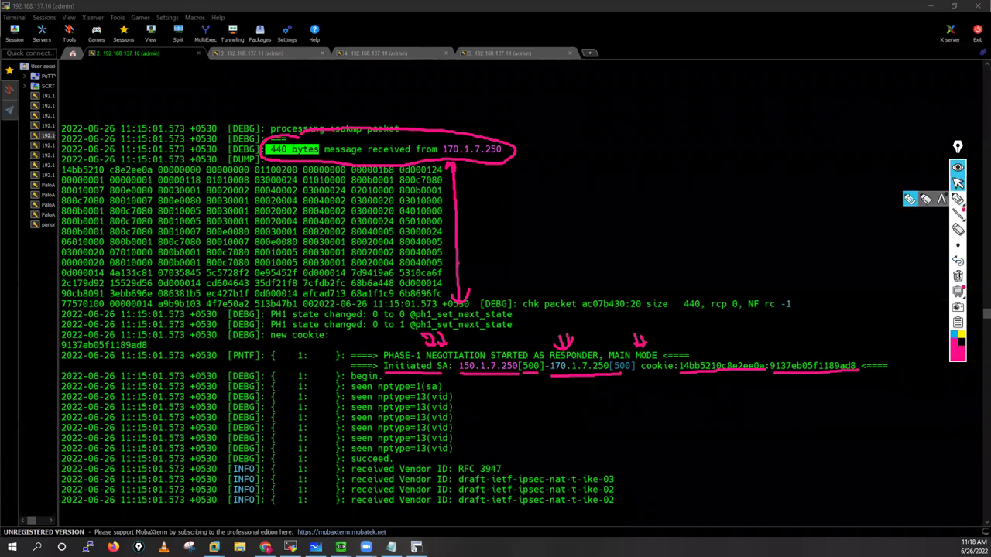
click(958, 275)
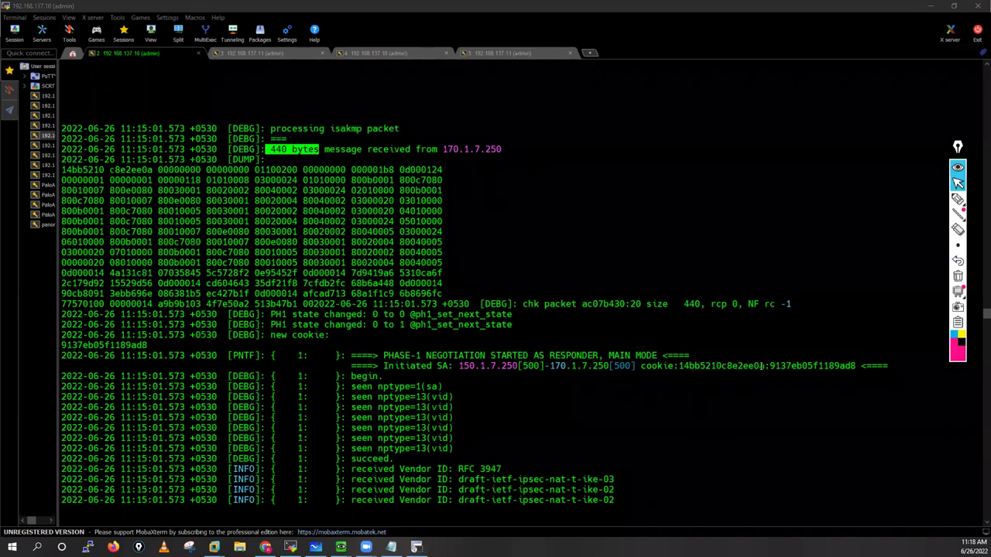
drag(764, 366, 743, 366)
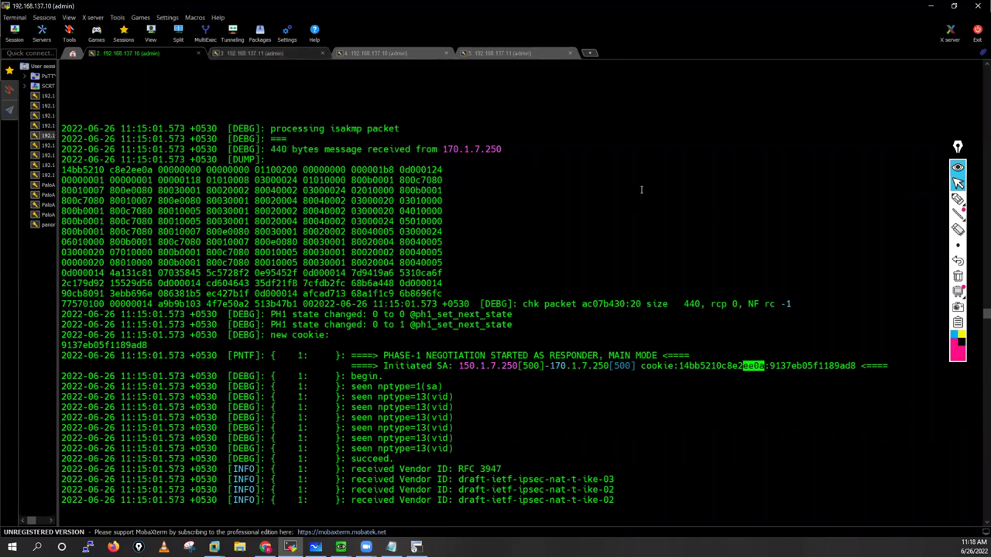
key(ctrl+Tab)
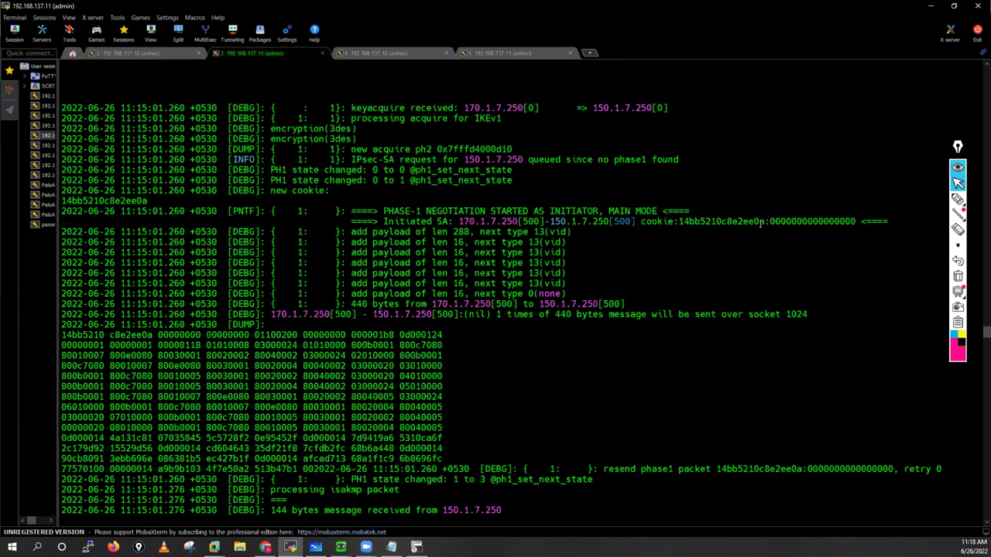
drag(765, 222, 743, 222)
key(ctrl+shift+Tab)
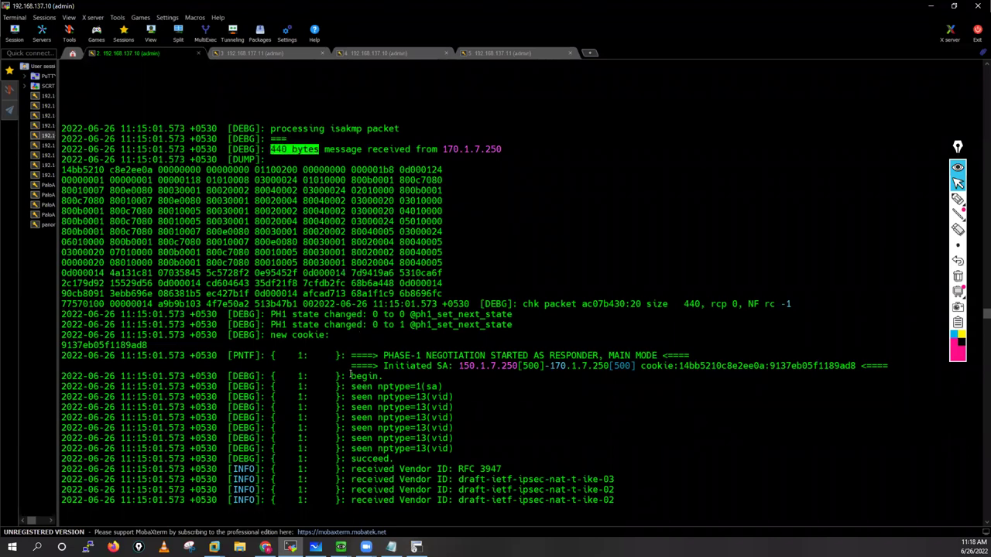
double_click(379, 376)
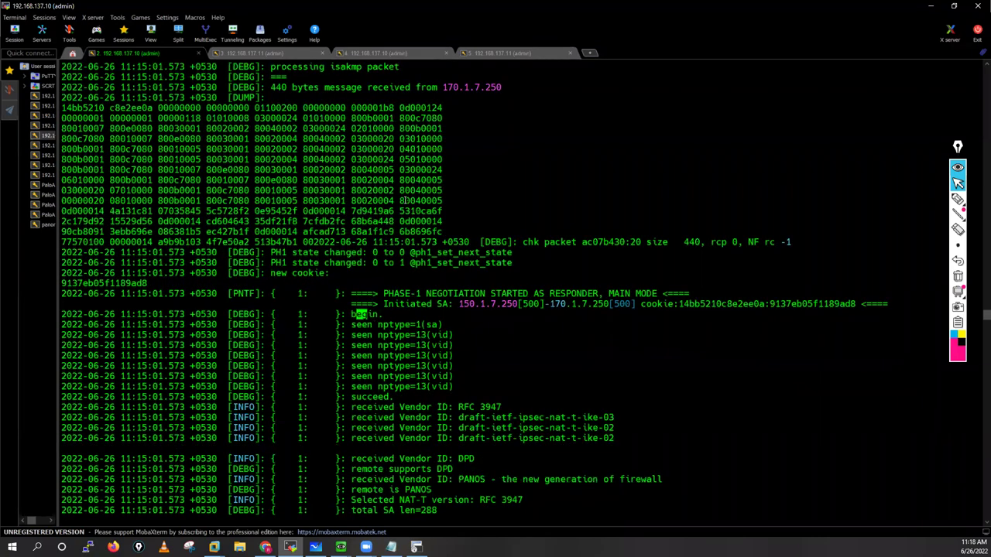
Step: Highlight the seen nptype=1(sa) line, 'succeed.', and the received Vendor ID lines through RFC 3947
drag(351, 170, 433, 171)
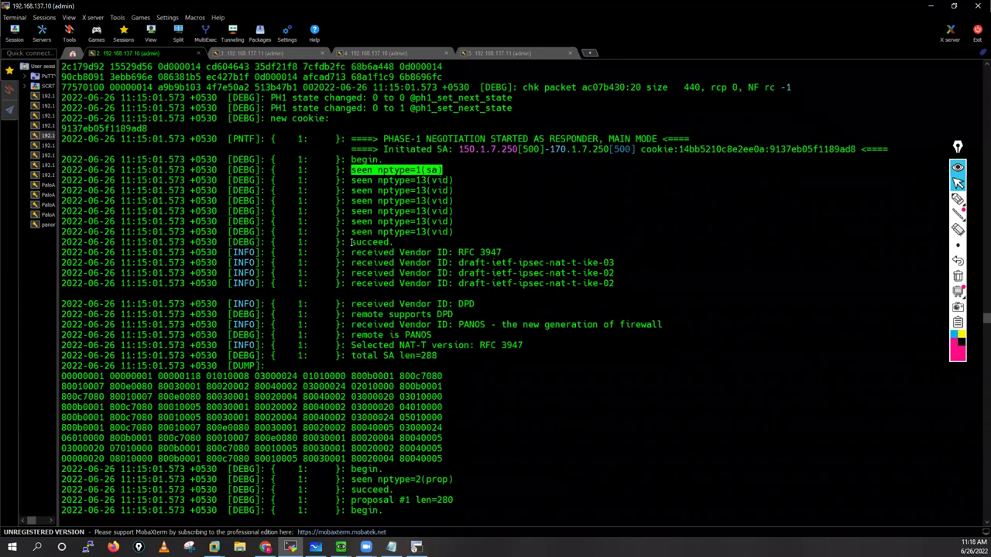
click(389, 231)
double_click(371, 241)
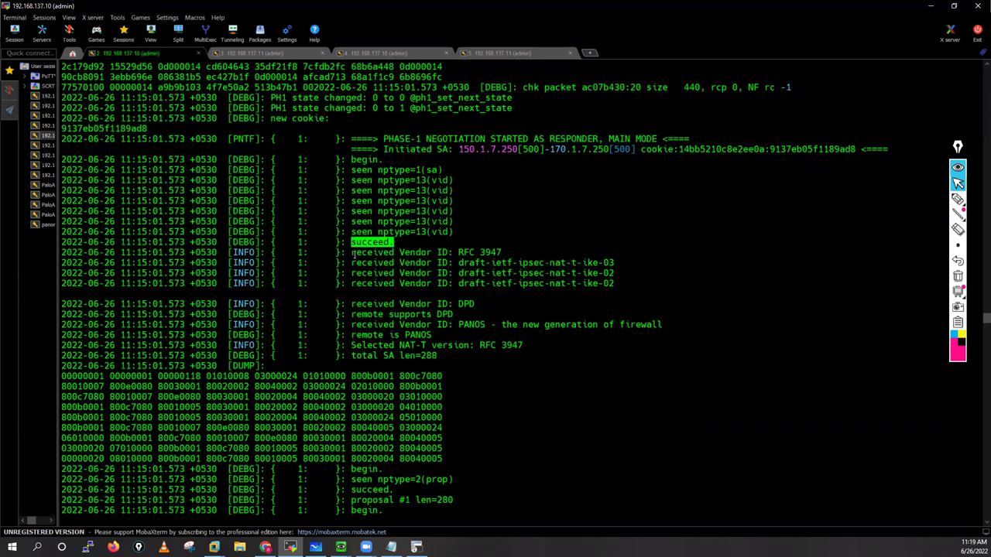
drag(351, 253, 437, 252)
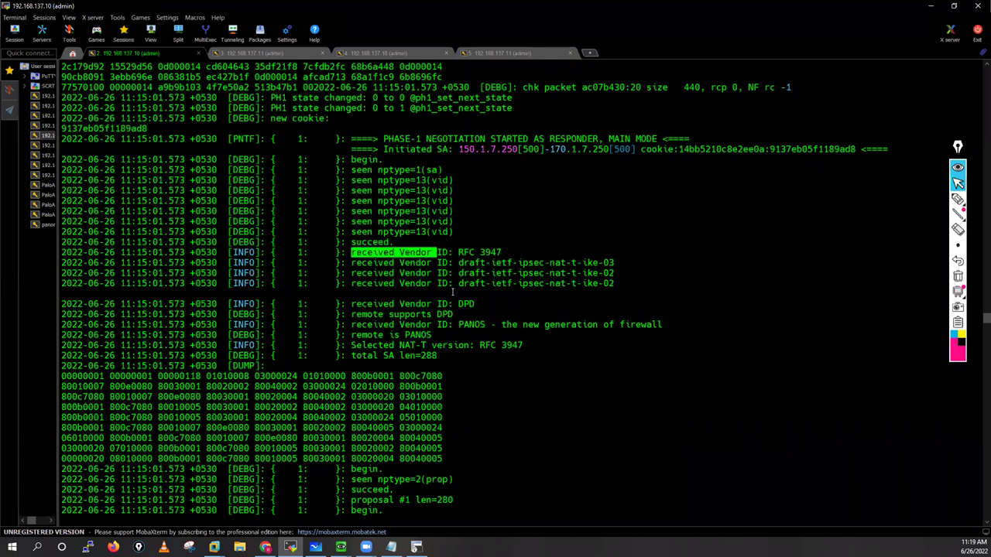
drag(350, 252, 438, 335)
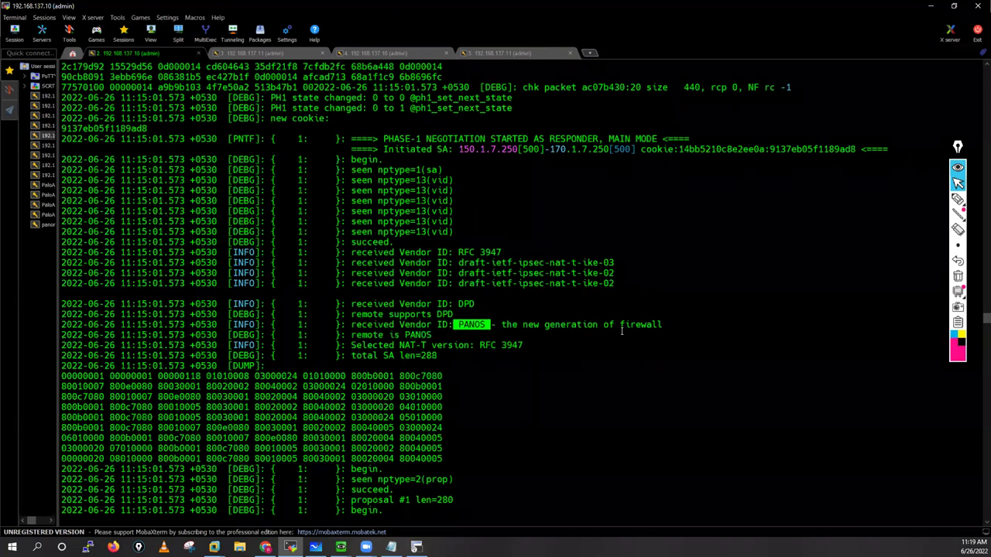
Step: Select the PANOS vendor line, the Selected NAT-T version line, and the total SA len=288 and DUMP lines
drag(621, 330, 502, 324)
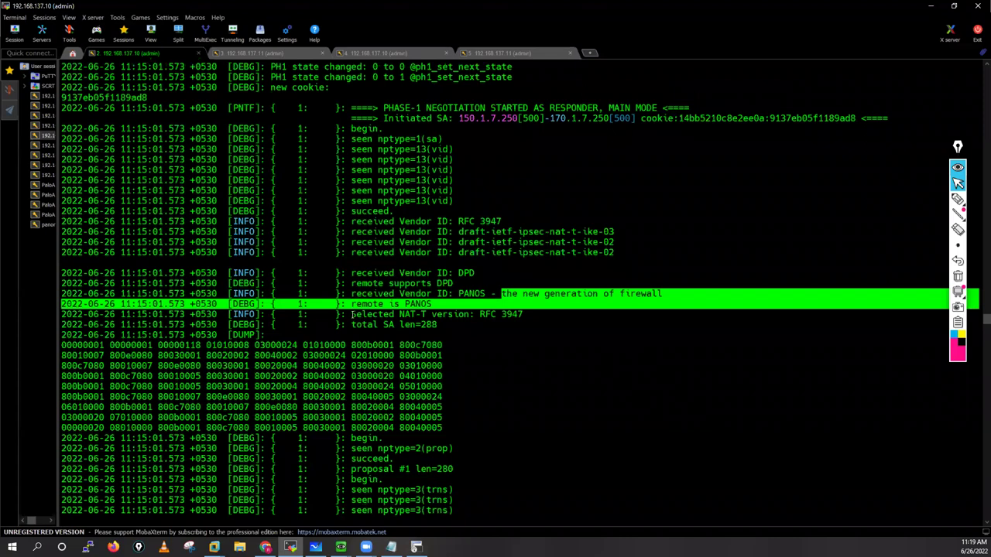
double_click(352, 314)
drag(522, 320, 535, 316)
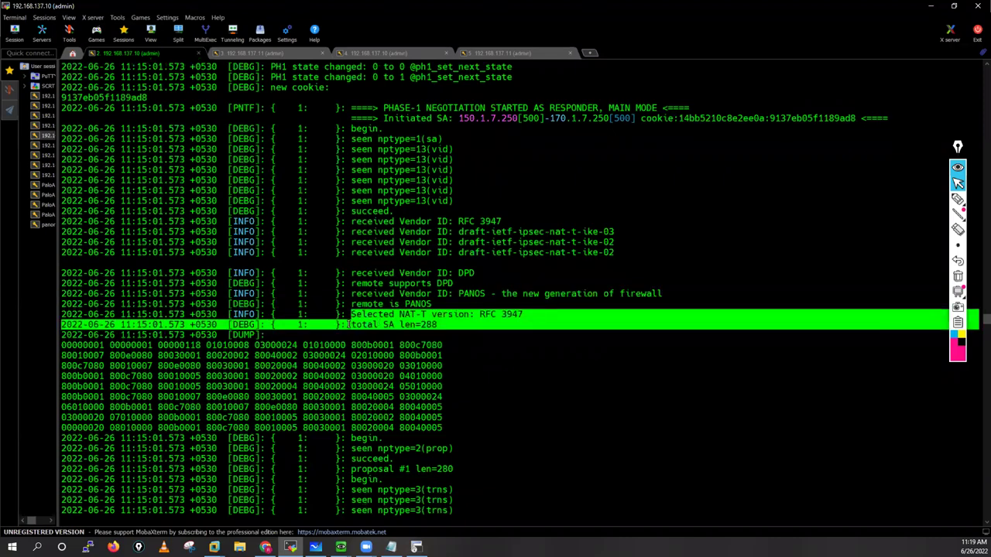
drag(340, 324, 445, 331)
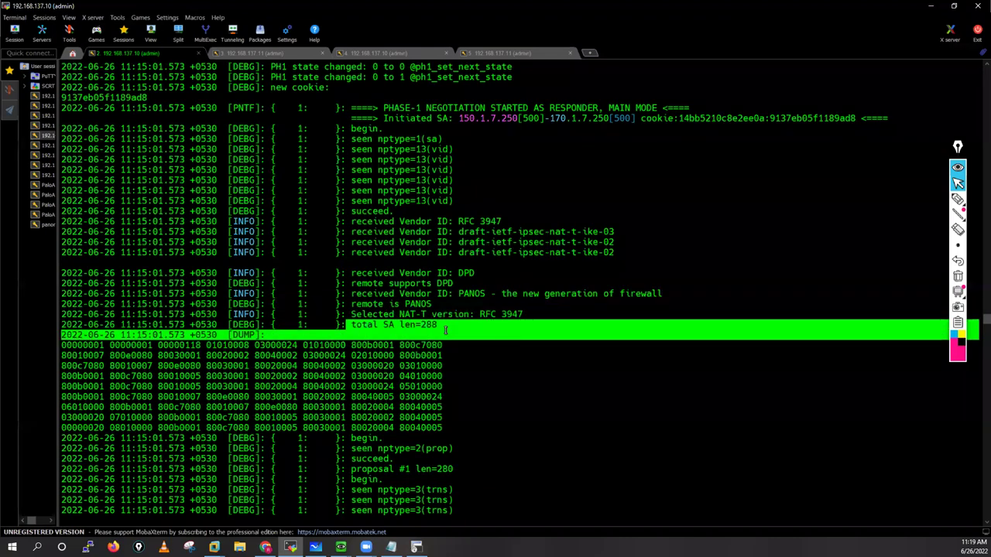
Step: Mark transform #1's attributes: 28800 lifetime, AES, SHA1, PSK and DH modp1024
scroll(445, 331, down, 5)
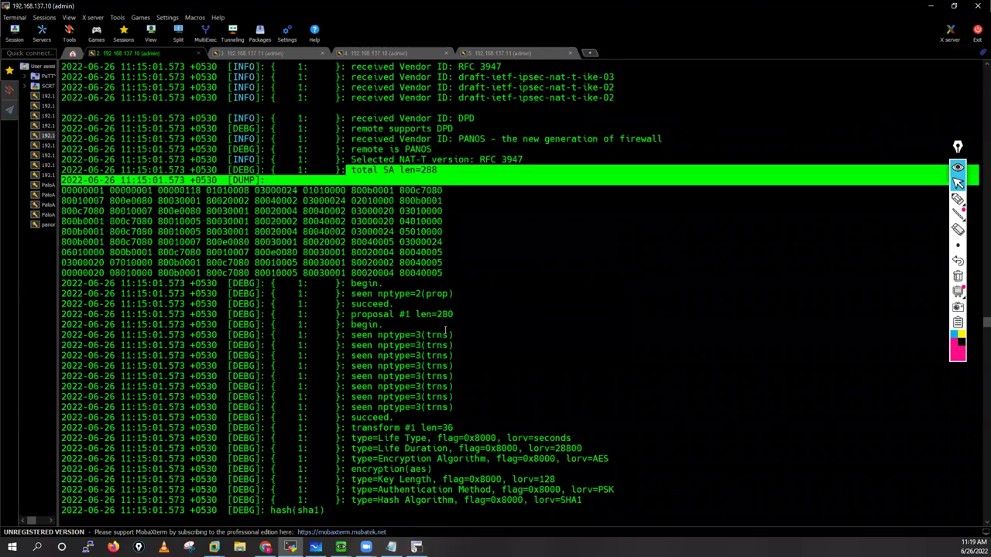
scroll(445, 331, down, 1)
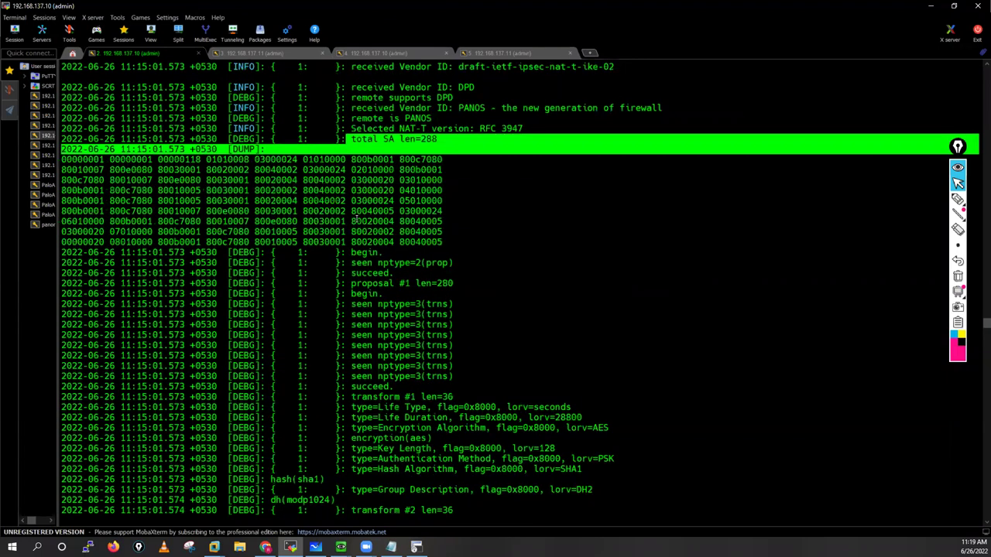
drag(346, 253, 394, 248)
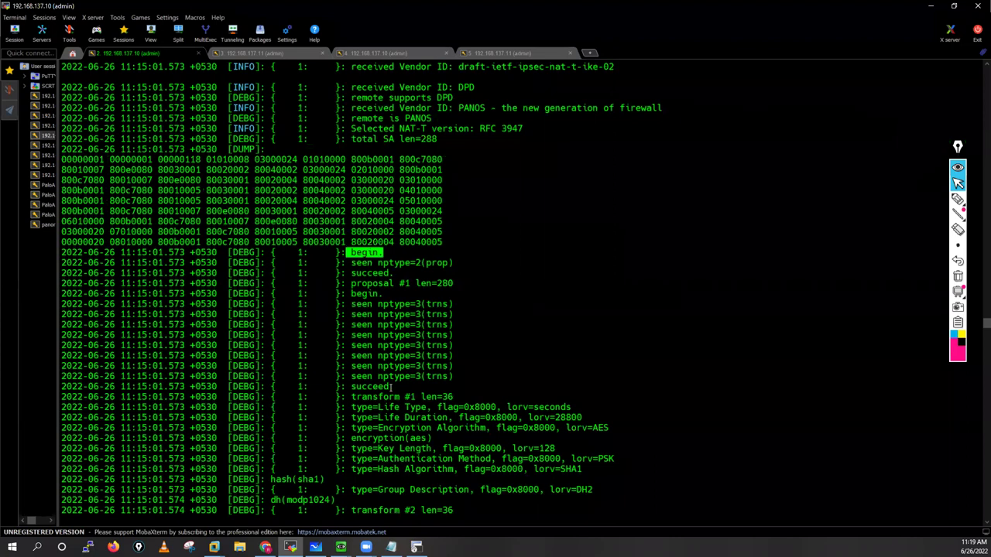
scroll(379, 357, down, 2)
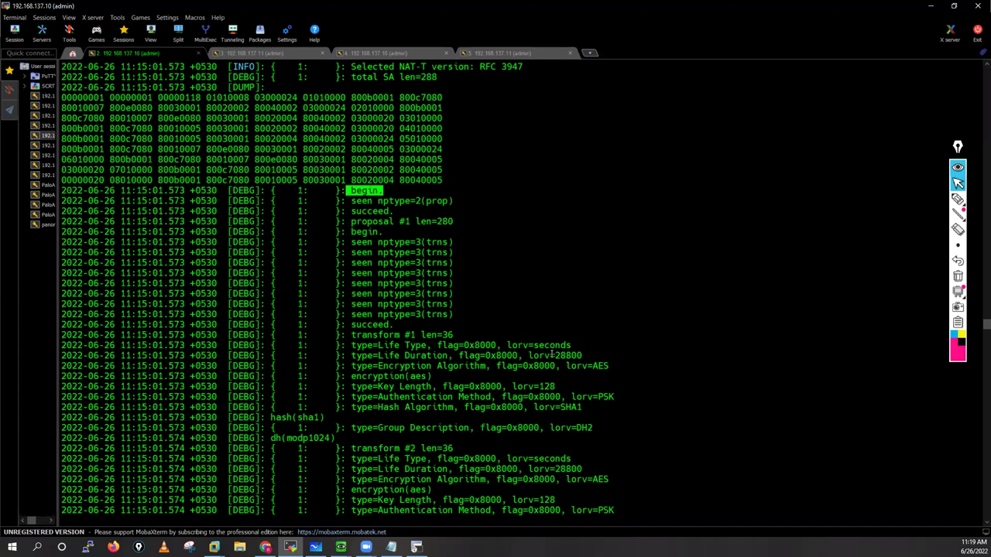
drag(549, 356, 945, 357)
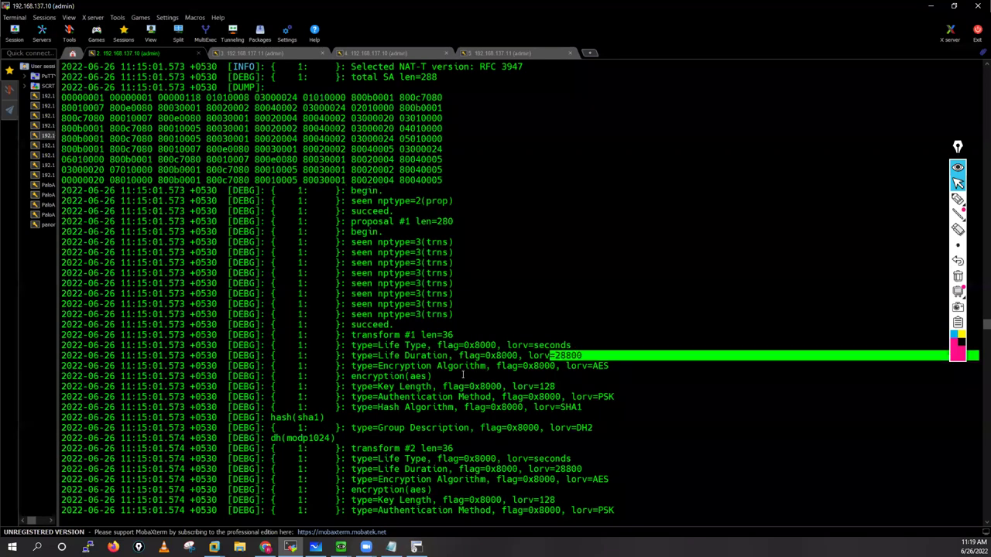
scroll(334, 285, down, 3)
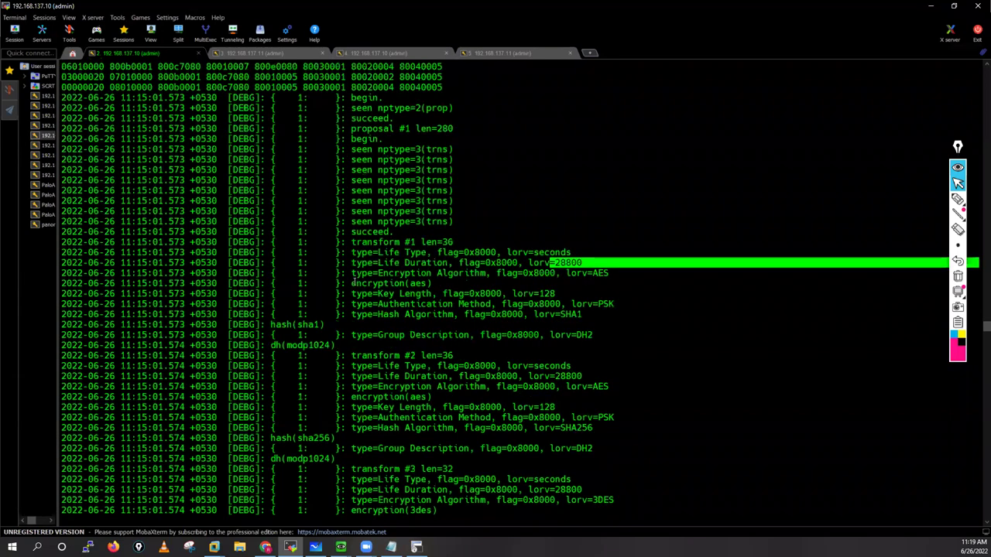
drag(435, 283, 350, 283)
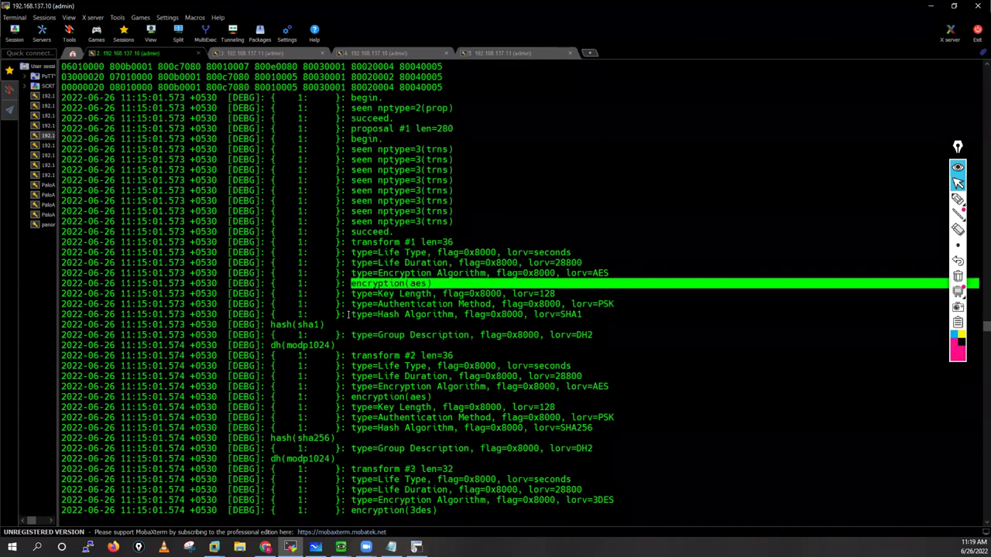
click(591, 315)
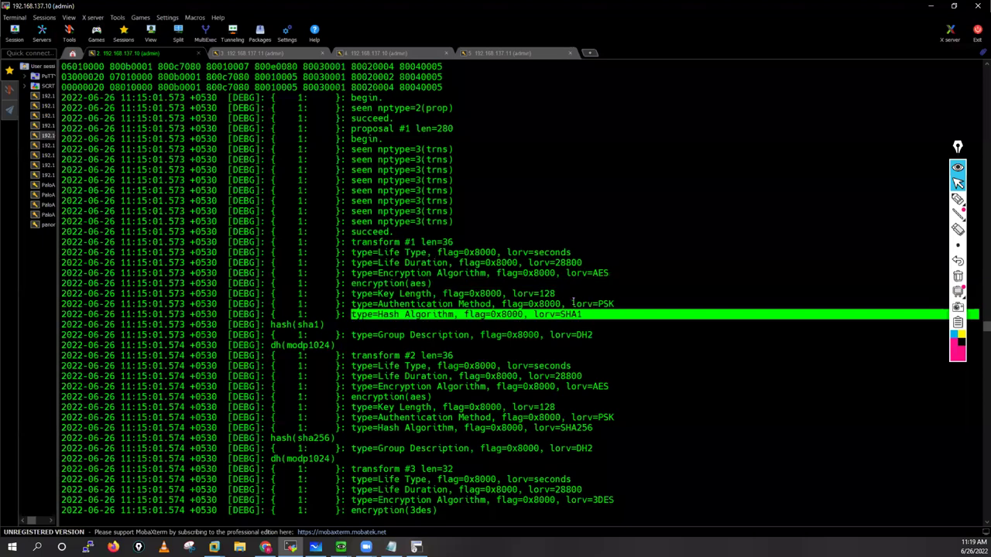
drag(570, 305, 615, 305)
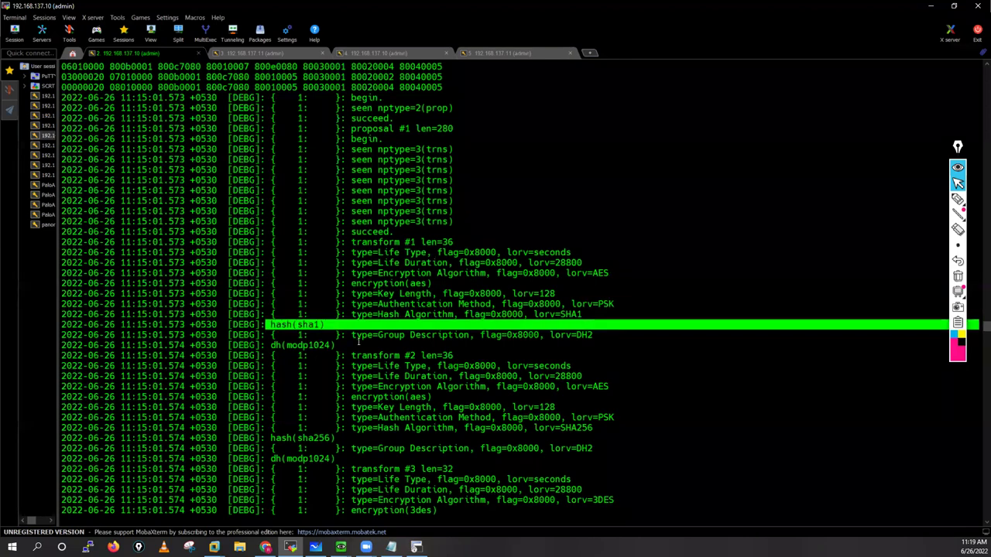
drag(351, 335, 453, 335)
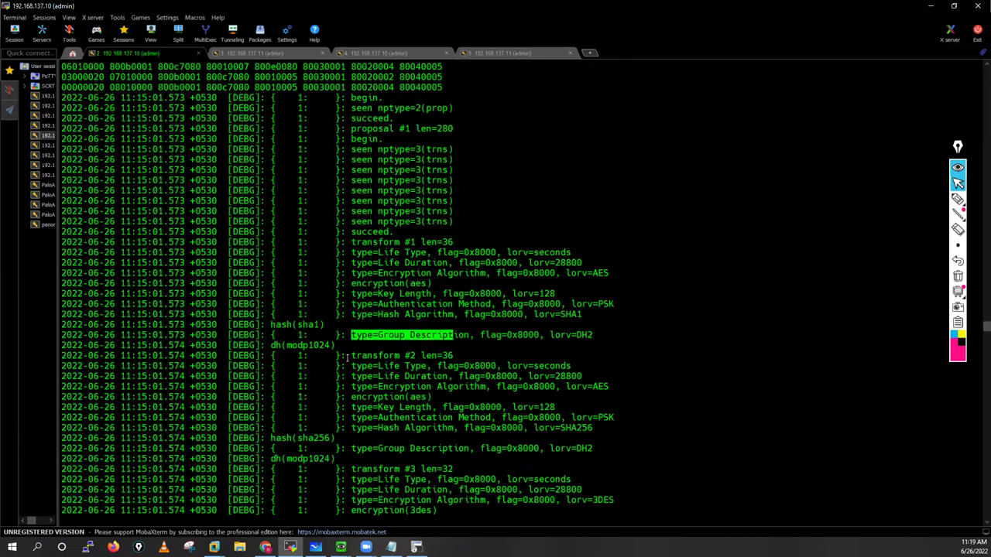
drag(266, 345, 502, 407)
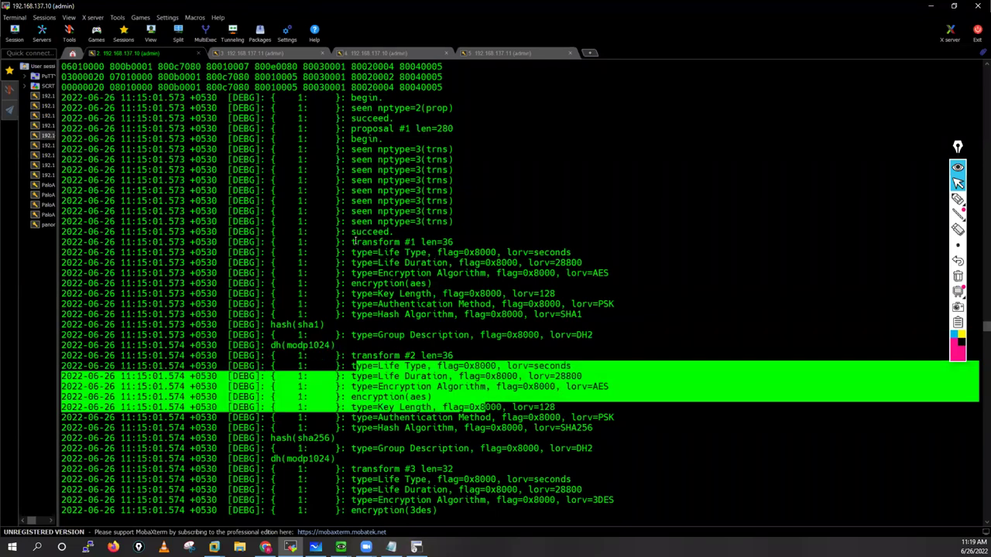
Step: Select the full transform #1 block and transform #2 through its hash(sha256) line
drag(354, 242, 452, 241)
drag(501, 327, 543, 335)
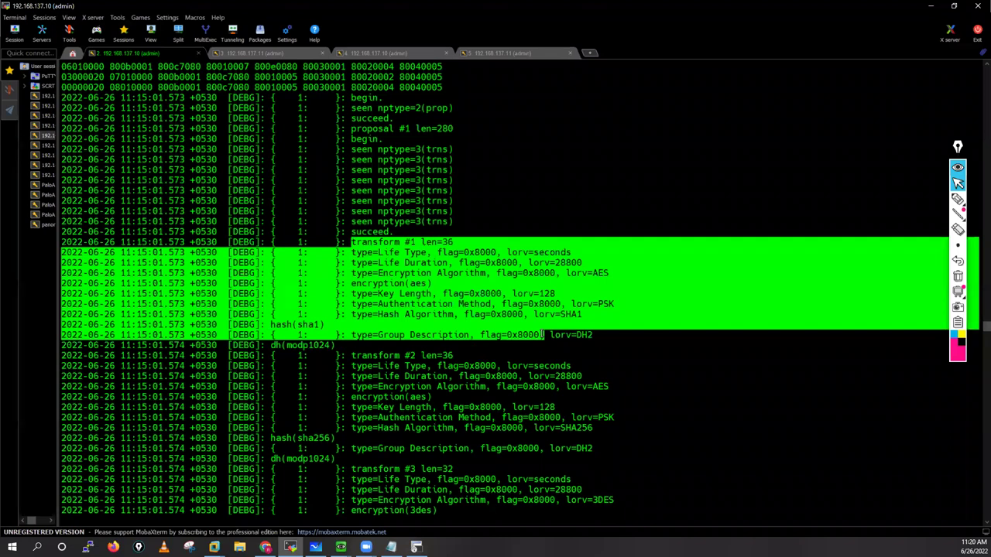
drag(542, 334, 545, 335)
drag(340, 355, 422, 386)
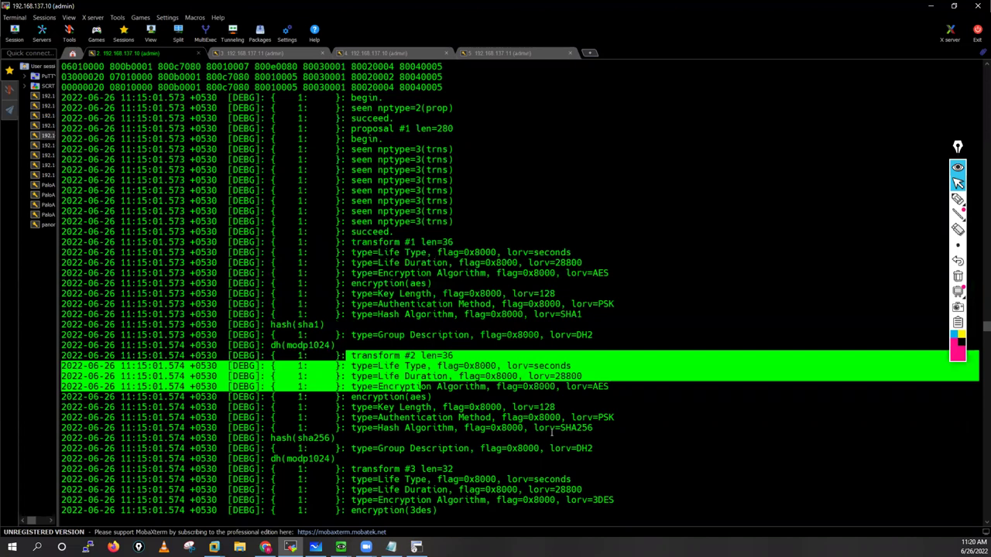
drag(552, 432, 553, 439)
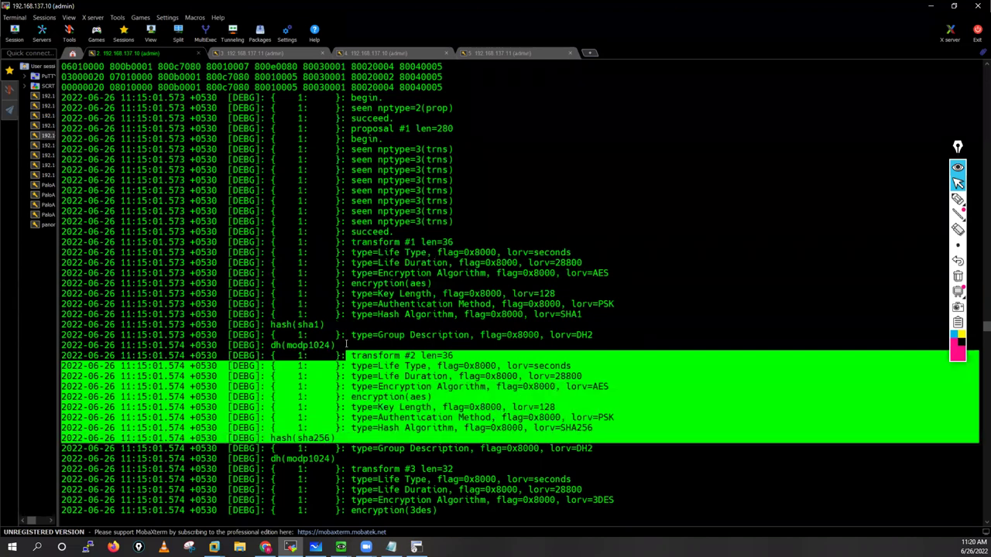
scroll(465, 403, down, 4)
drag(339, 334, 361, 355)
Step: Select transform blocks #5 and #6, scroll to transform #8, and clear the selection
scroll(379, 370, down, 3)
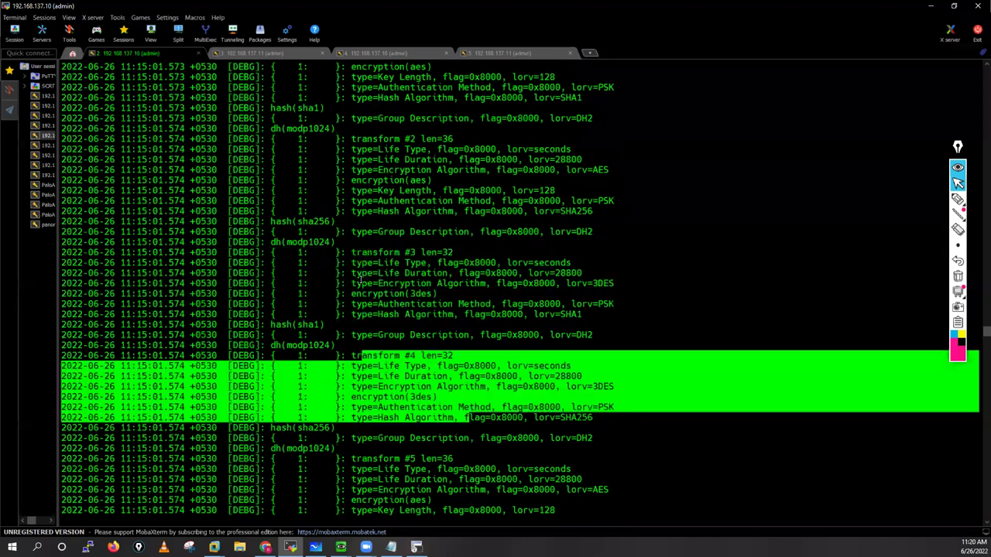
scroll(361, 310, down, 6)
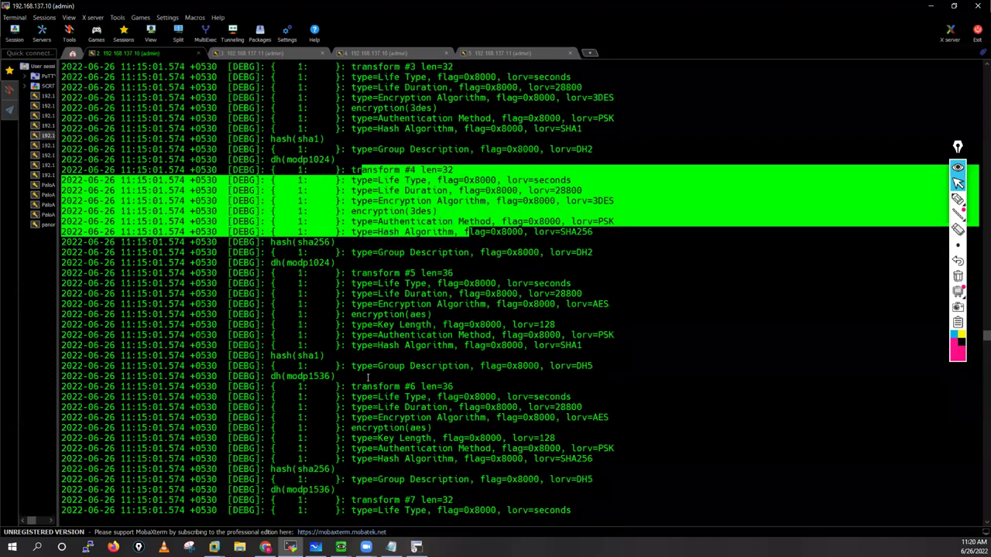
drag(431, 324, 351, 273)
drag(362, 387, 416, 418)
scroll(409, 516, down, 6)
mouse_move(351, 334)
mouse_down()
mouse_move(416, 387)
mouse_move(351, 334)
mouse_up()
scroll(421, 391, down, 3)
scroll(419, 279, down, 3)
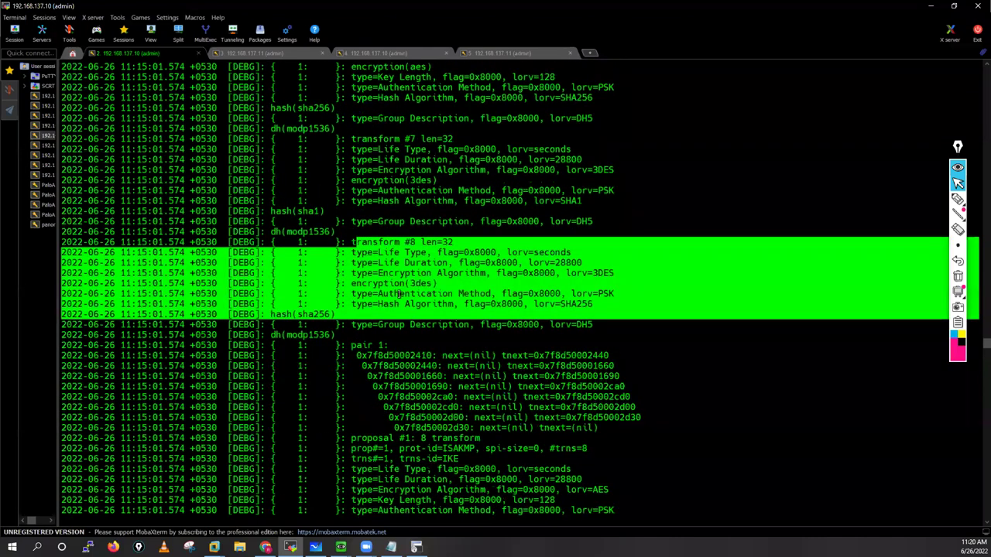
scroll(399, 294, down, 1)
click(379, 233)
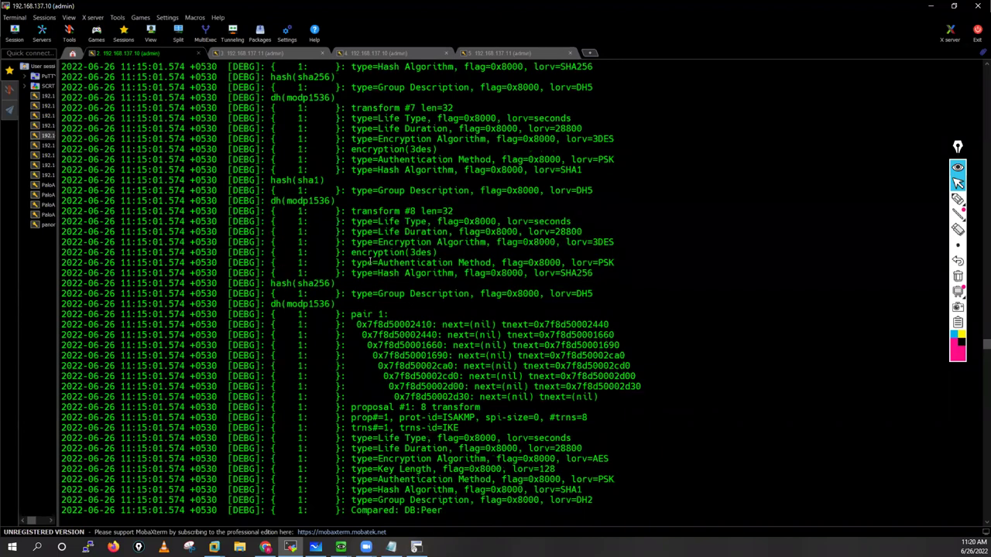
Step: Select proposal #1 and its Compared: DB:Peer lines, through hashtype SHA256 and dh_group
scroll(364, 256, down, 5)
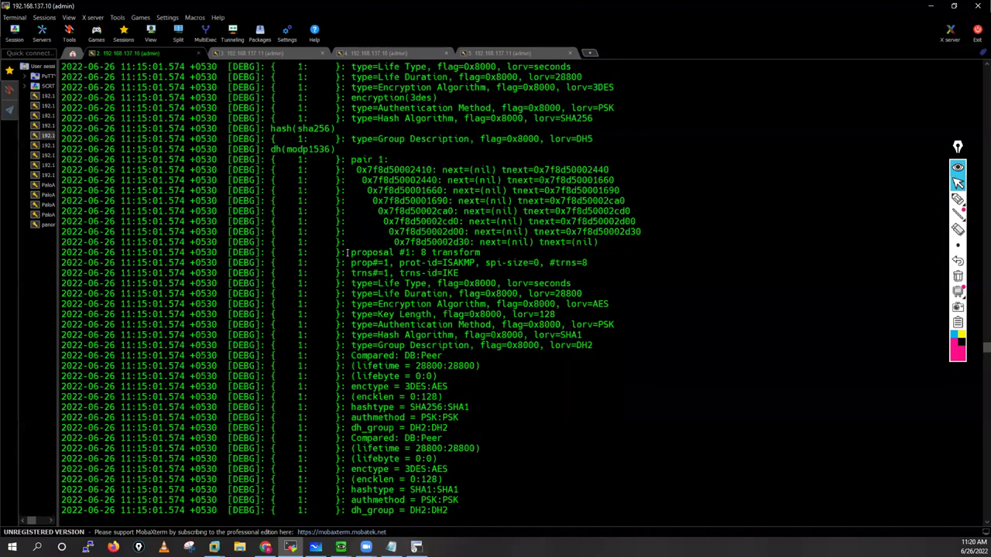
drag(344, 252, 400, 356)
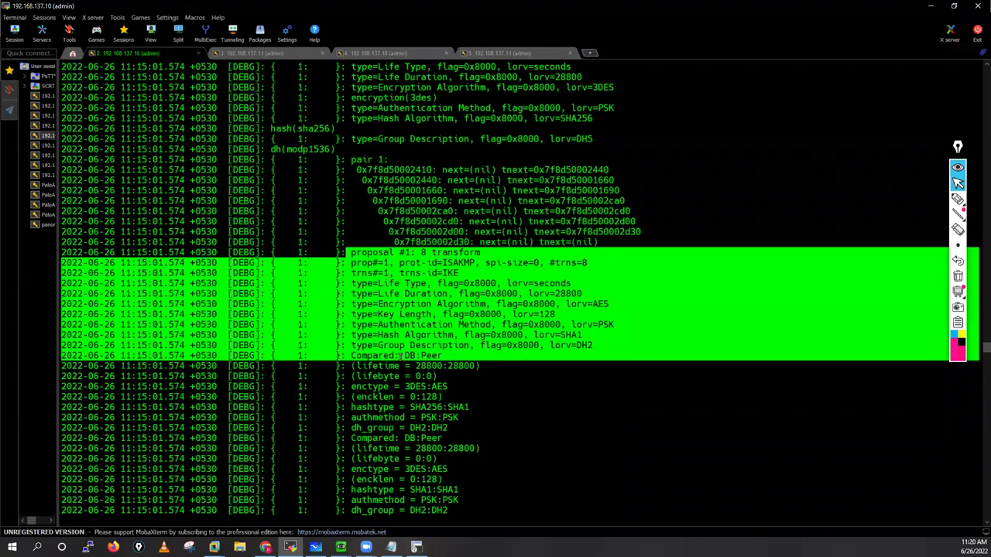
double_click(434, 355)
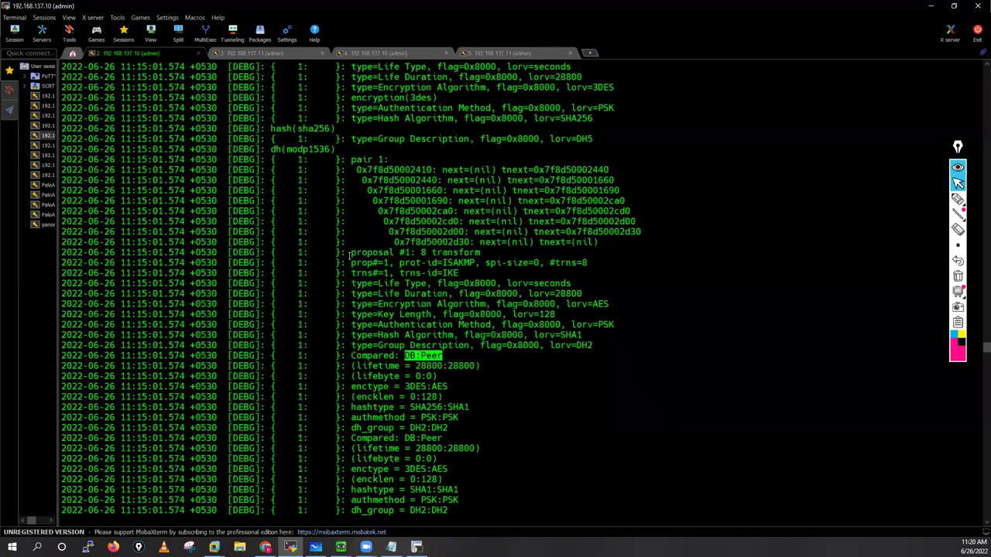
drag(351, 252, 437, 335)
drag(390, 378, 477, 366)
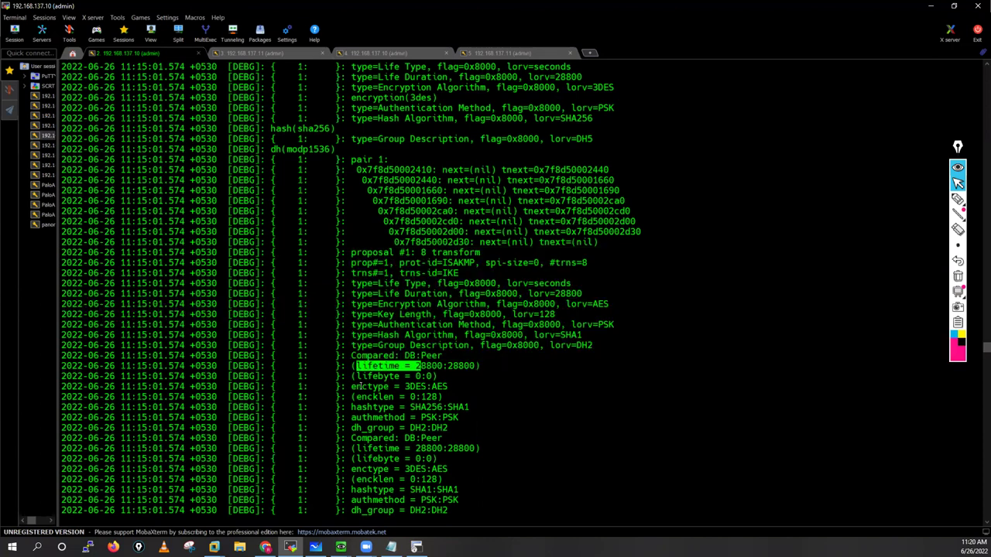
drag(351, 386, 441, 406)
drag(351, 407, 447, 406)
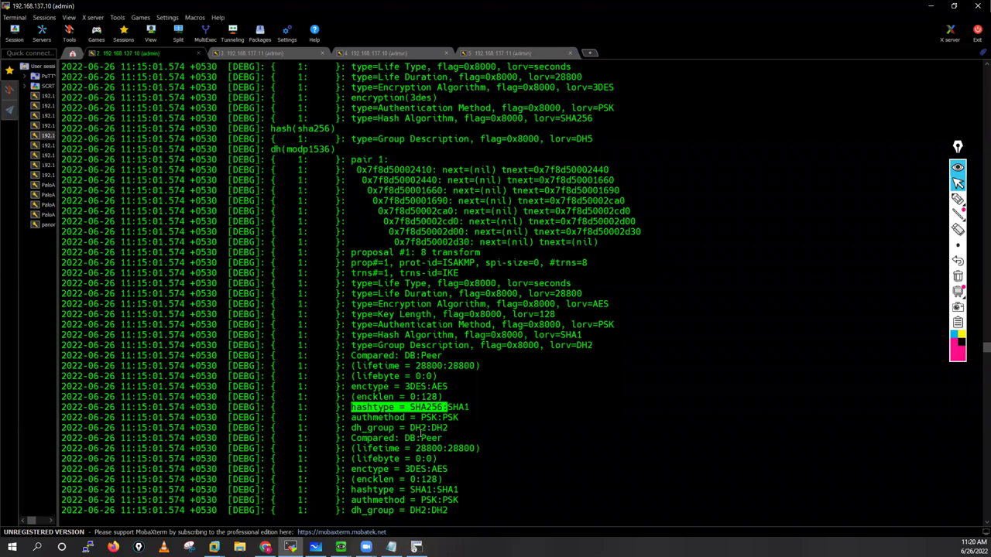
drag(351, 427, 442, 437)
Step: Select the 'an acceptable proposal found.' line further down the log
scroll(418, 434, down, 2)
scroll(402, 395, down, 7)
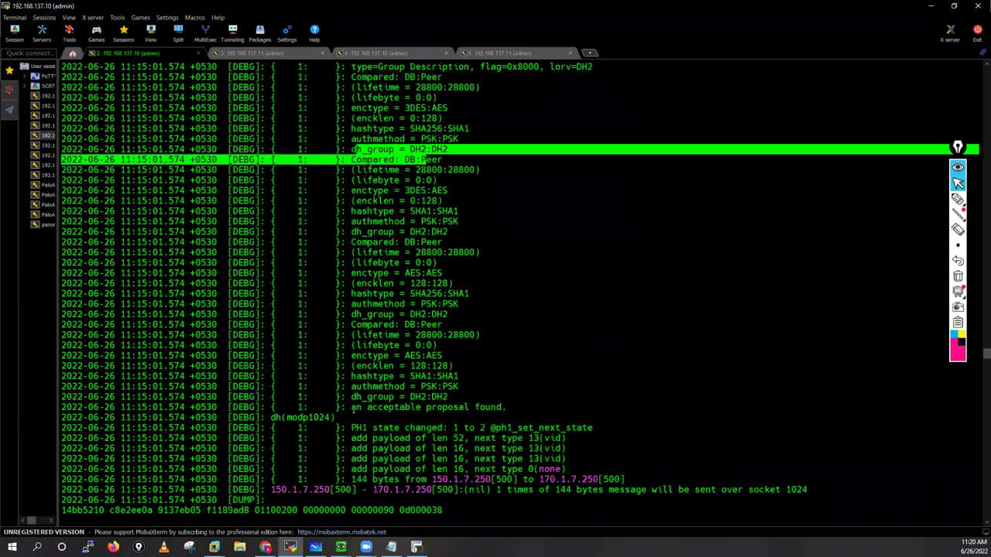
drag(353, 408, 513, 408)
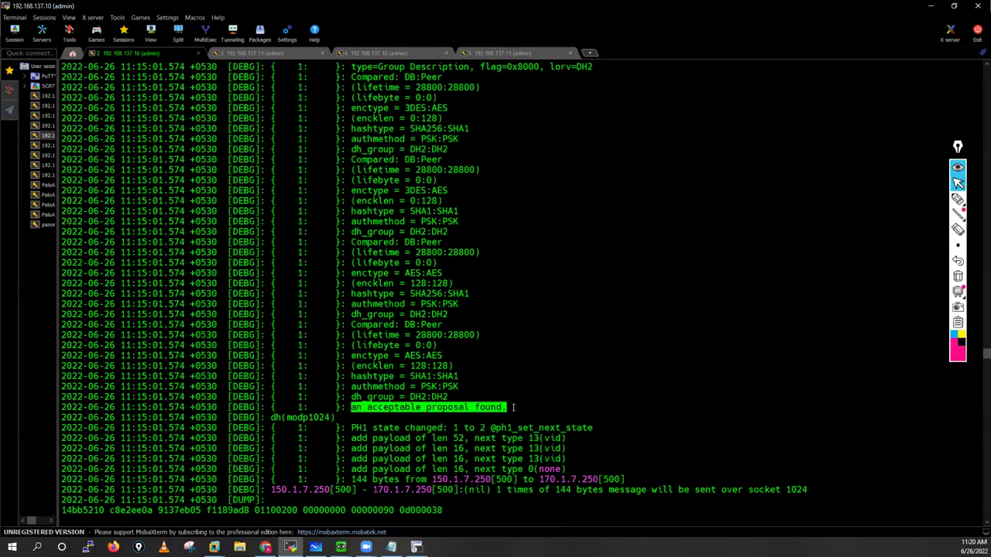
click(958, 199)
Step: Draw pink arrows and a handwritten firewall label beside the log
drag(780, 231, 870, 236)
drag(774, 240, 788, 251)
drag(867, 269, 786, 286)
drag(855, 215, 763, 198)
mouse_move(663, 256)
mouse_down()
mouse_move(692, 255)
mouse_move(648, 250)
mouse_up()
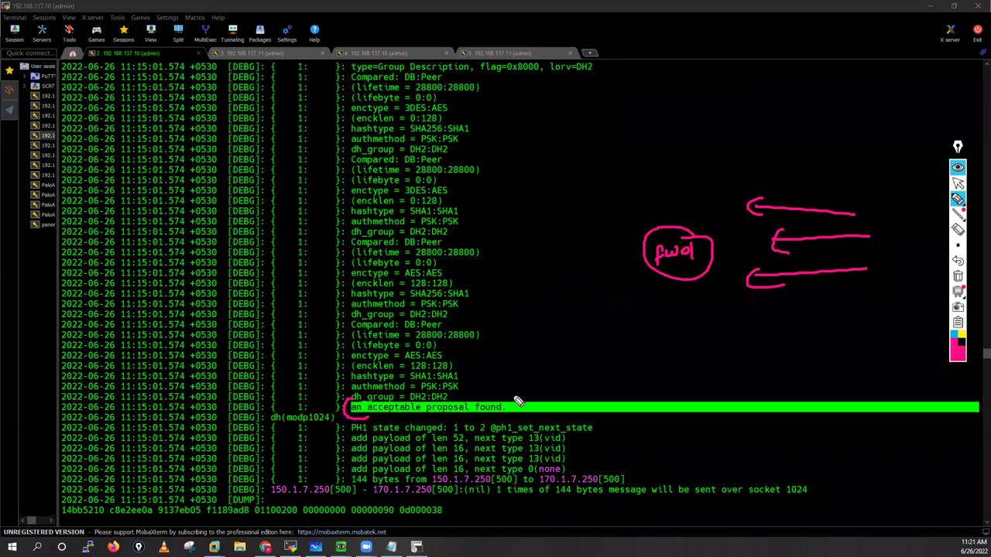
Step: Circle the acceptable-proposal line, clear the ink, and select the PH1 state change and payload lines
mouse_move(497, 395)
mouse_down()
mouse_move(361, 419)
mouse_move(512, 400)
mouse_up()
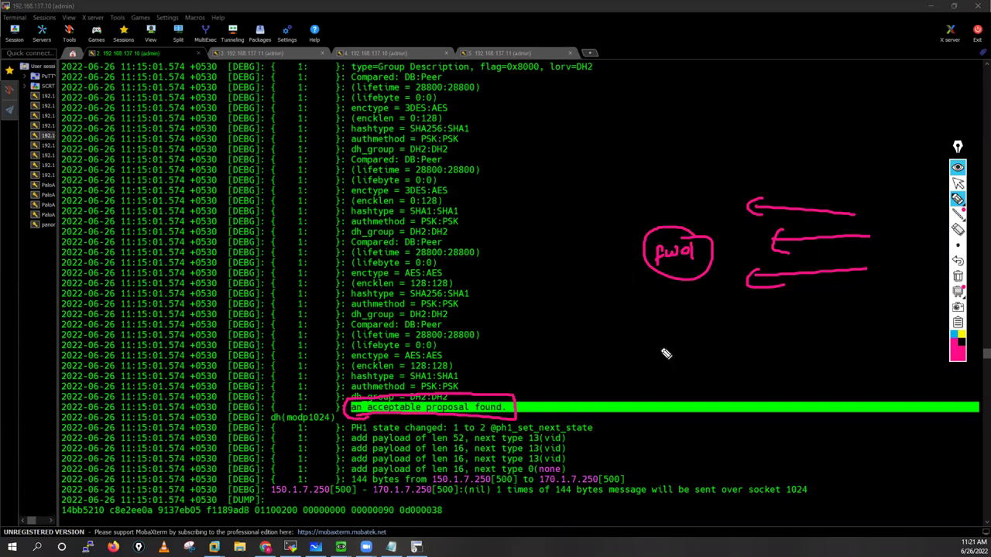
click(958, 184)
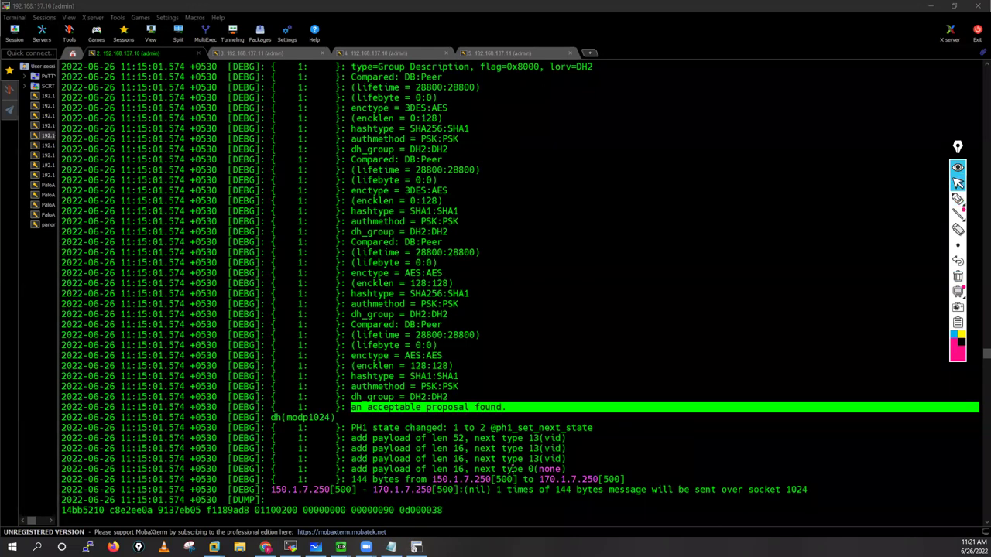
drag(351, 427, 542, 469)
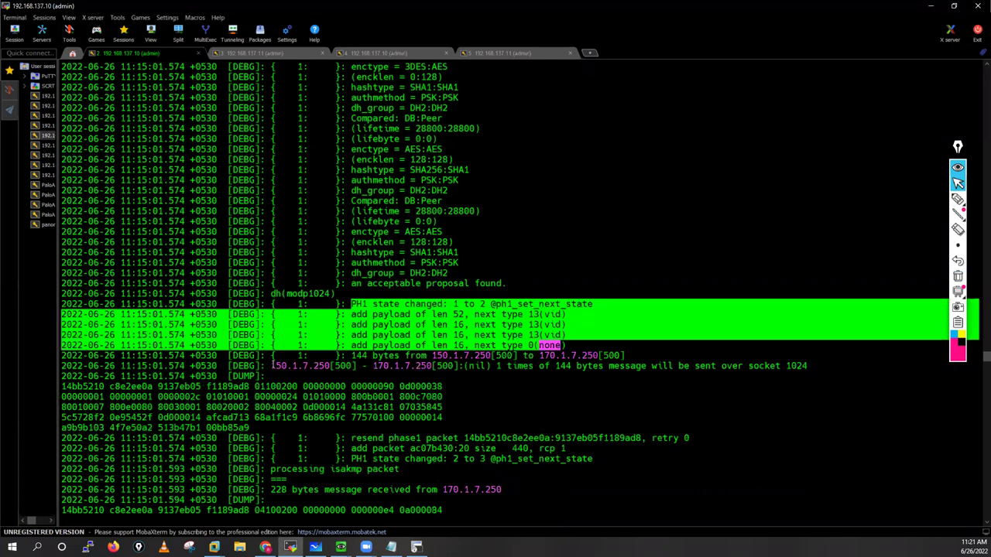
drag(480, 367, 270, 367)
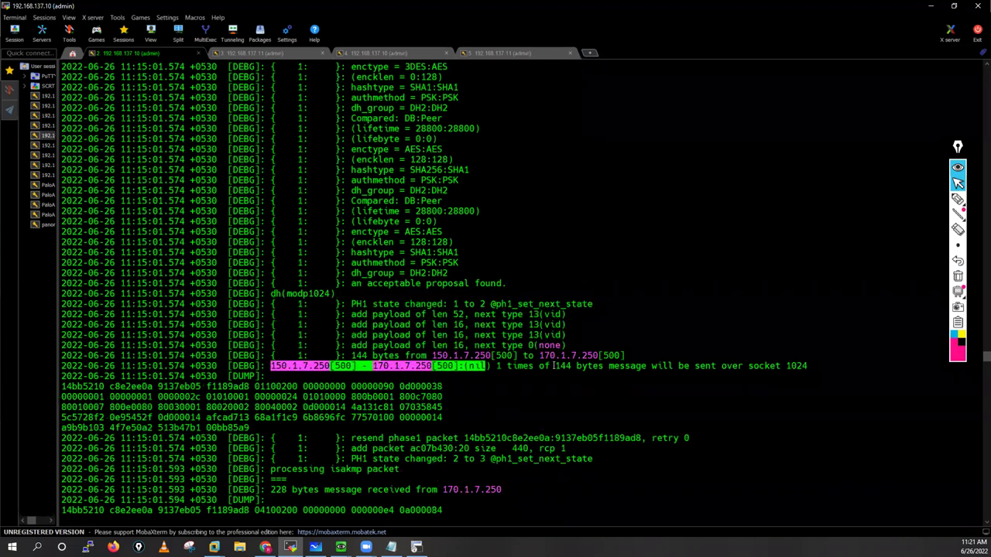
double_click(565, 366)
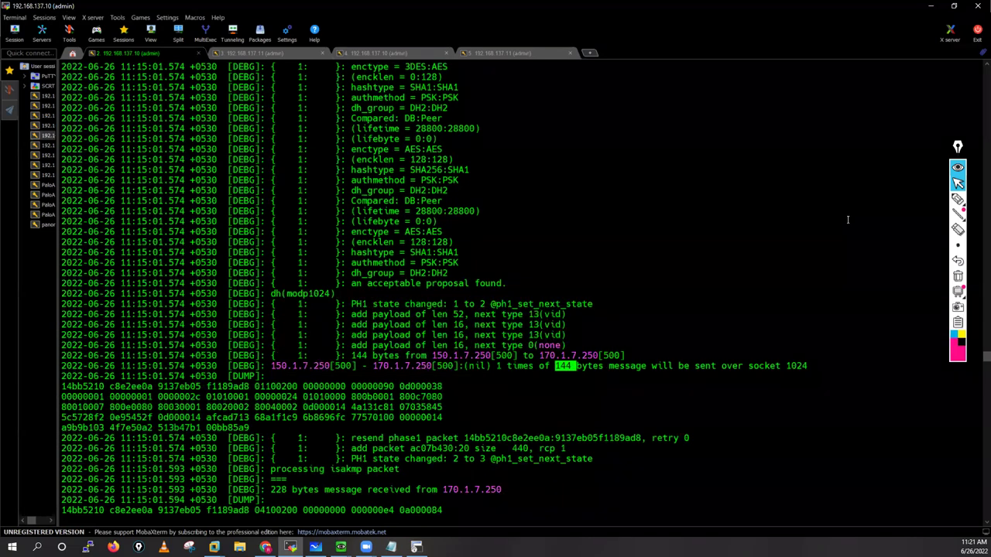
click(957, 200)
mouse_move(810, 126)
mouse_down()
mouse_move(679, 127)
mouse_move(701, 135)
mouse_up()
mouse_move(724, 91)
mouse_down()
mouse_move(731, 105)
mouse_move(728, 96)
mouse_up()
mouse_move(745, 92)
mouse_down()
mouse_move(742, 104)
mouse_move(748, 89)
mouse_up()
drag(759, 79, 770, 102)
drag(779, 81, 780, 97)
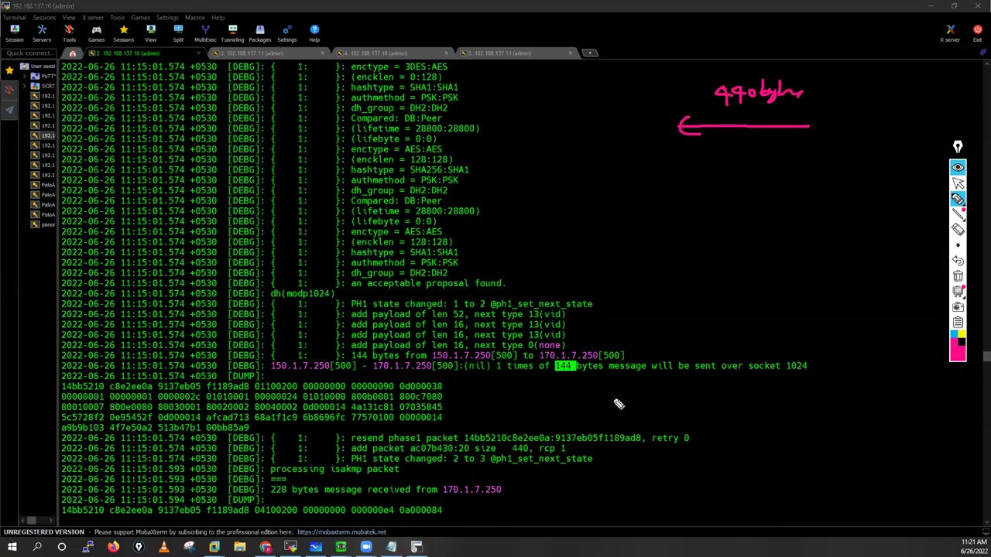
drag(627, 399, 581, 399)
mouse_move(582, 411)
mouse_down()
mouse_move(623, 411)
mouse_move(616, 418)
mouse_up()
drag(689, 395, 690, 408)
drag(699, 395, 707, 408)
mouse_move(710, 395)
mouse_down()
mouse_move(717, 408)
mouse_move(826, 405)
mouse_up()
click(738, 396)
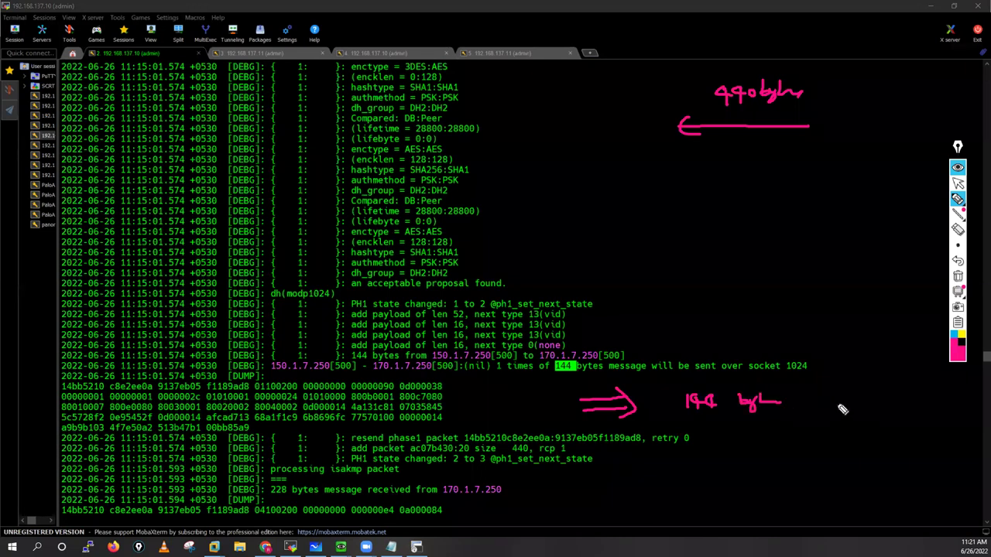
mouse_move(841, 116)
mouse_down()
mouse_move(841, 130)
mouse_move(860, 127)
mouse_up()
drag(863, 125, 878, 126)
drag(884, 112, 896, 126)
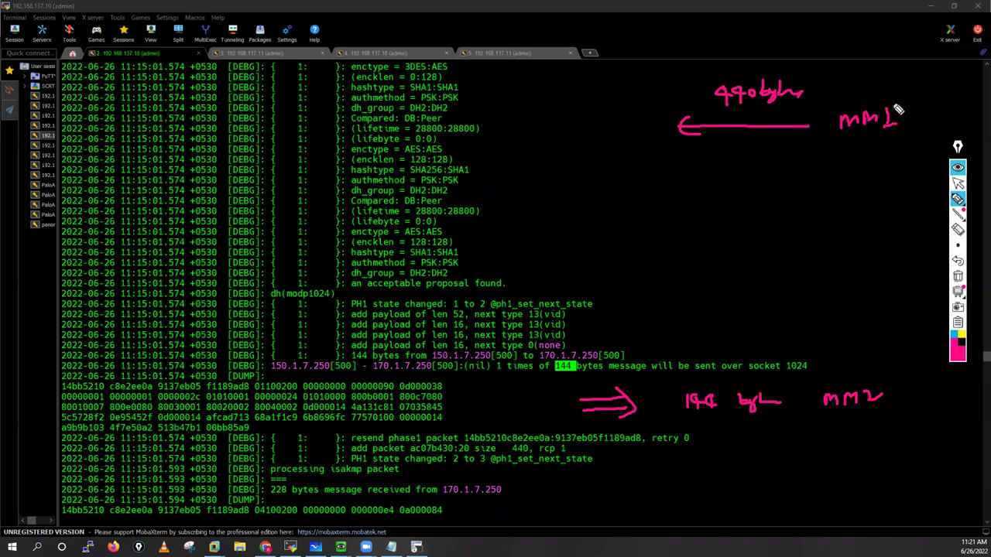
drag(891, 99, 813, 177)
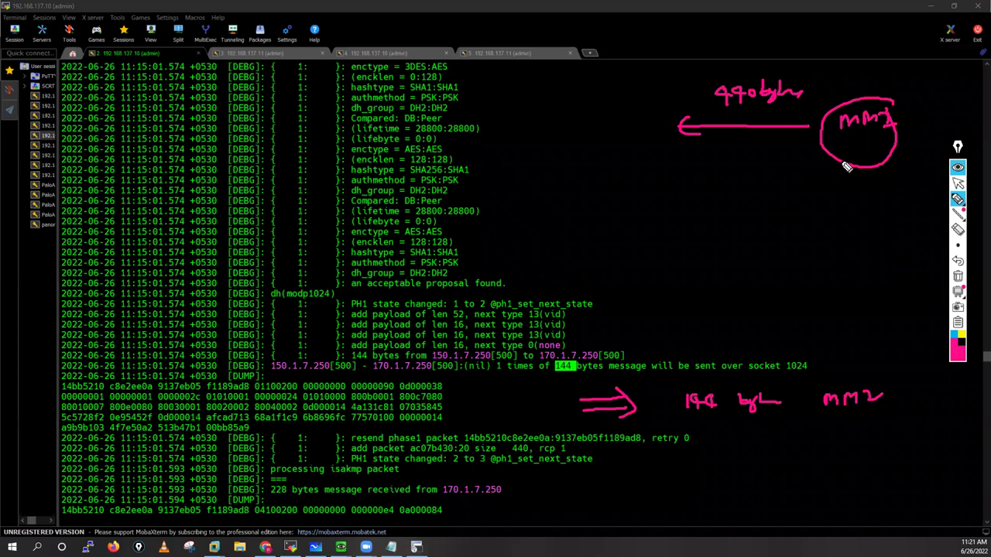
mouse_move(705, 189)
mouse_down()
mouse_move(704, 203)
mouse_move(763, 205)
mouse_up()
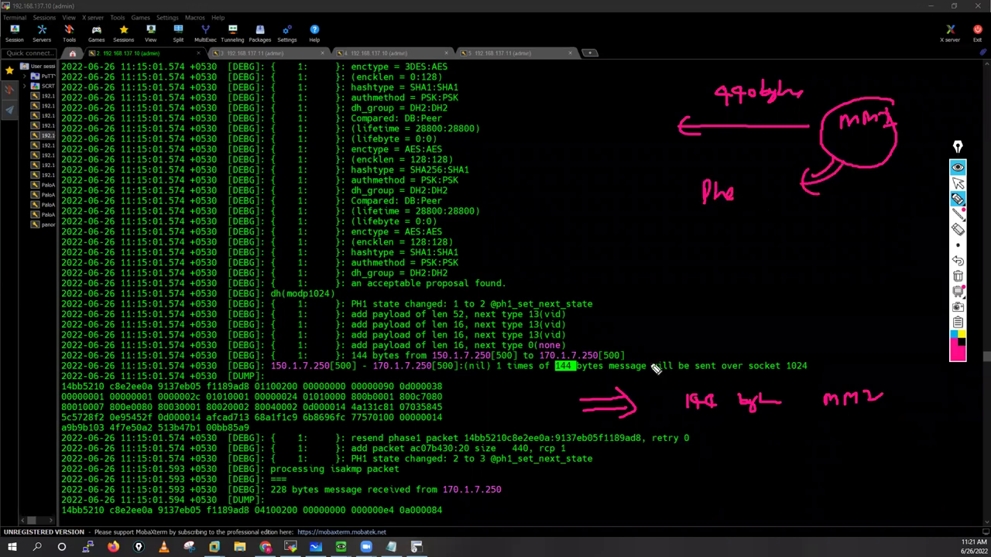
drag(696, 379, 724, 380)
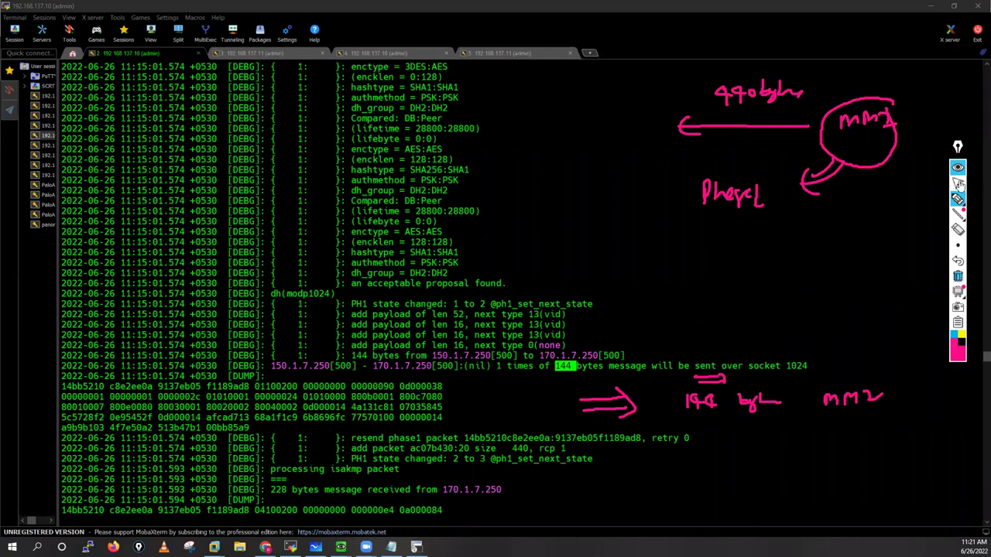
click(958, 183)
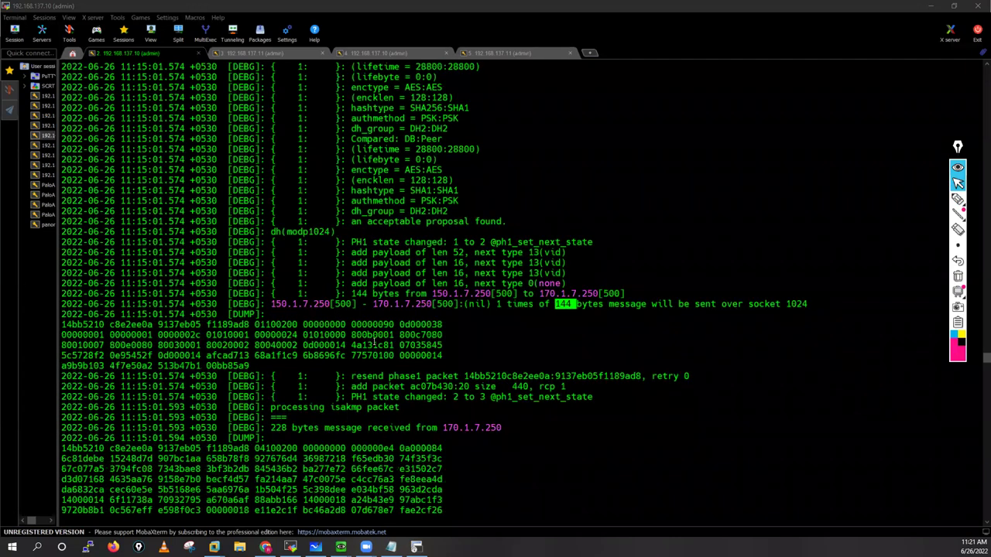
Step: Highlight the outgoing hex dump and socket number 1024 on 192.168.137.10
drag(62, 325, 366, 345)
drag(444, 369, 447, 362)
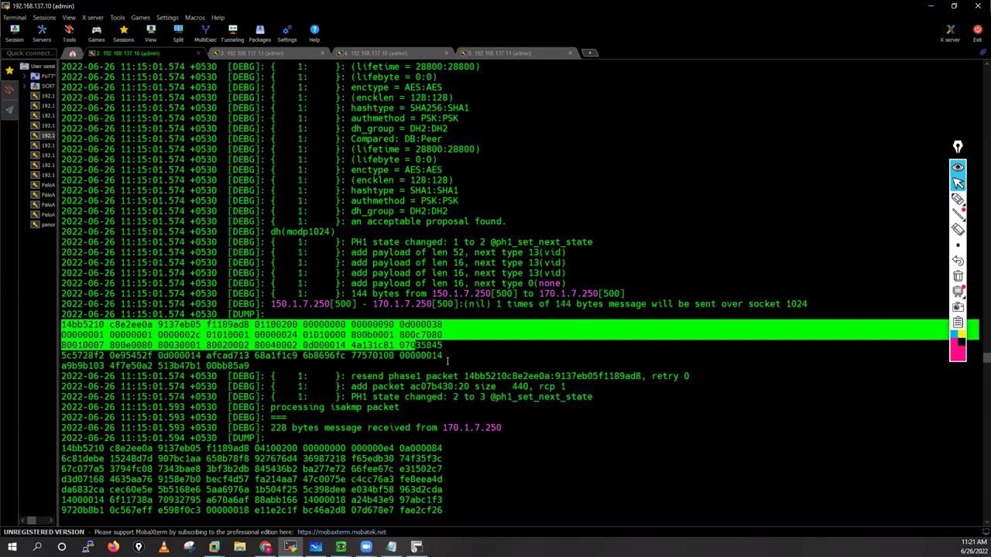
click(470, 324)
double_click(793, 304)
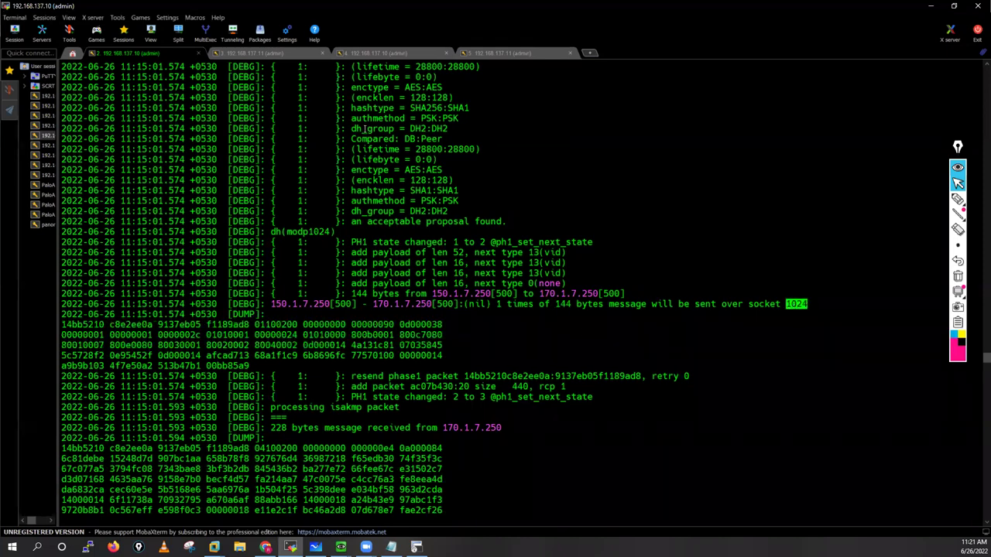
Step: On 192.168.137.11, highlight the 144-byte message received from 150.1.7.250 and its hex dump
key(ctrl+Tab)
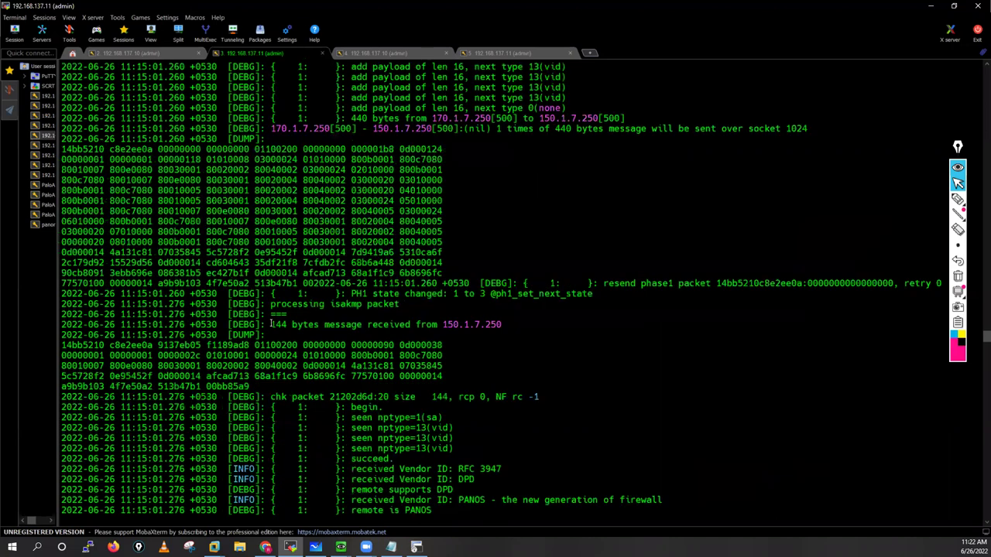
drag(271, 325, 499, 325)
click(499, 326)
double_click(503, 325)
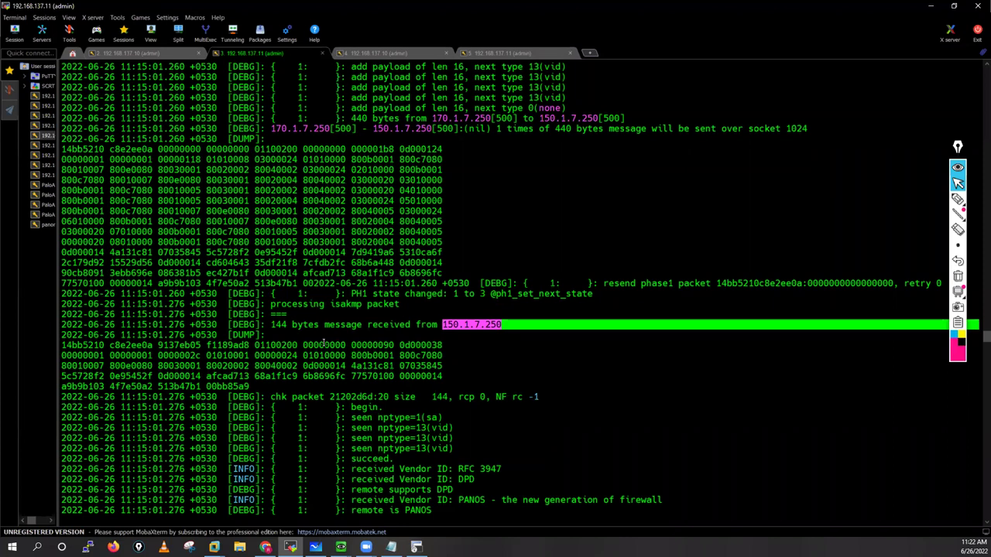
scroll(322, 341, down, 5)
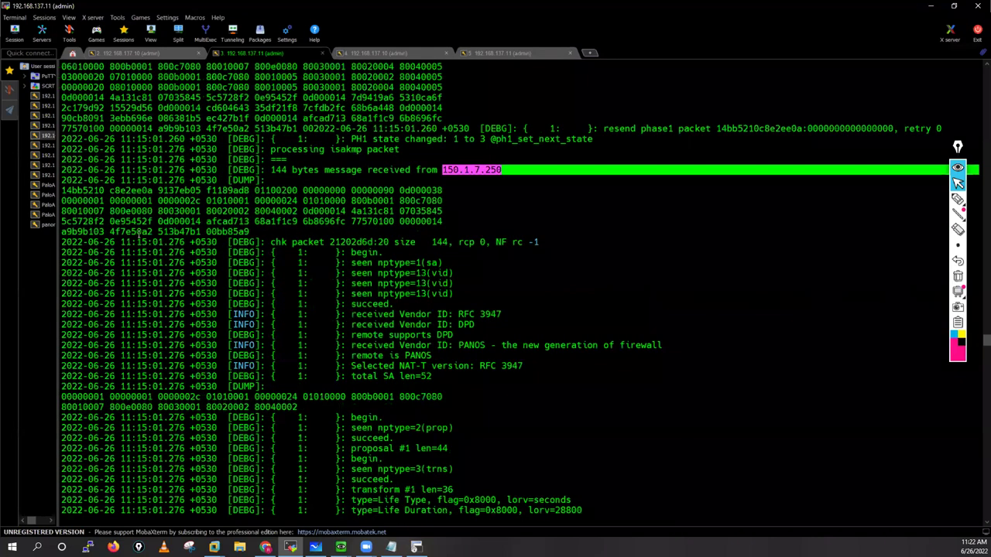
drag(110, 211, 160, 232)
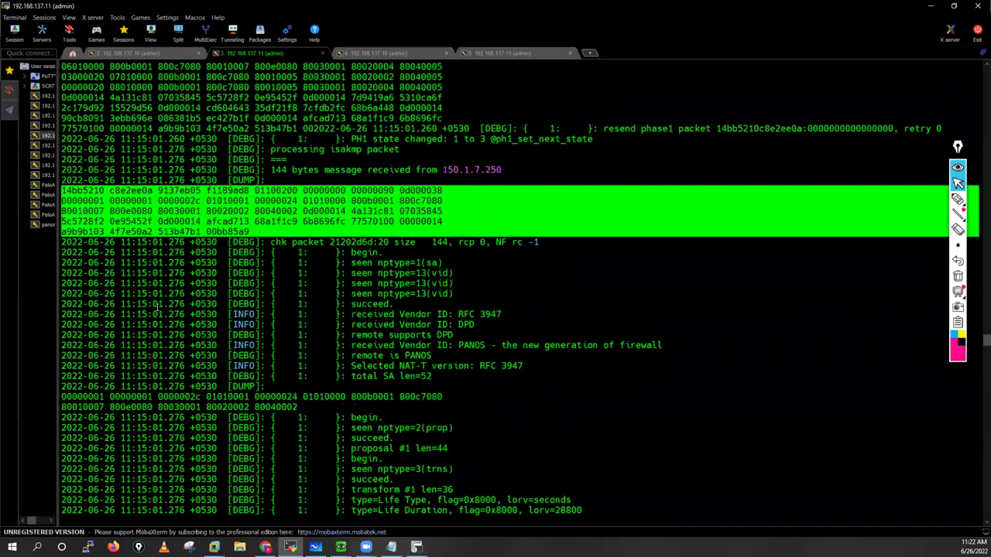
Step: Compare the sent hex dump on 192.168.137.10 with 192.168.137.11's received dump, then highlight 'begin'
key(ctrl+alt+Left)
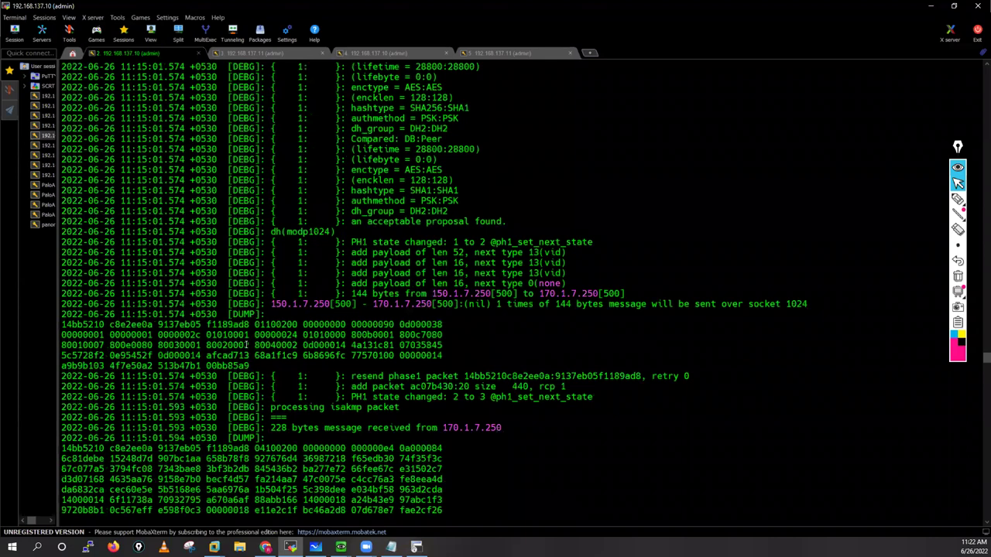
drag(62, 324, 250, 365)
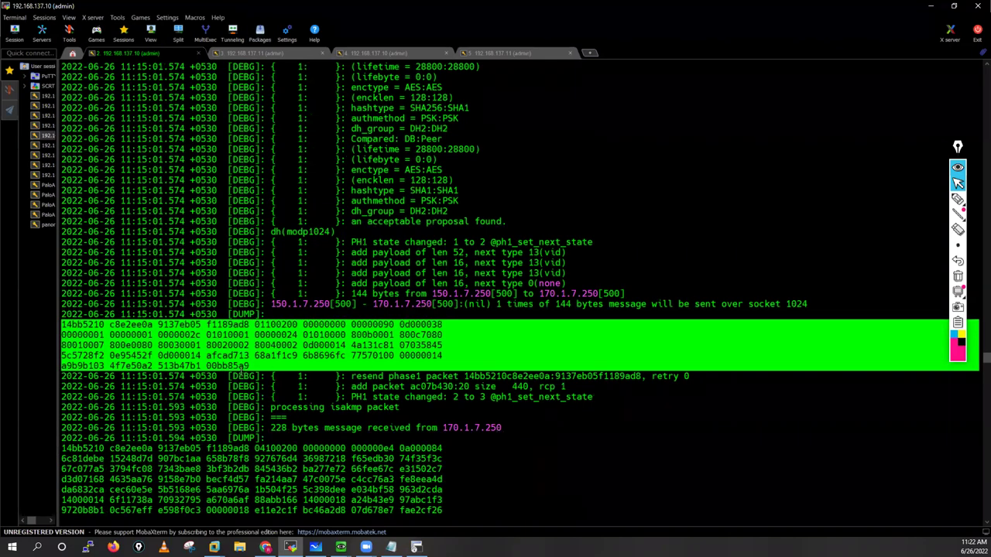
click(252, 52)
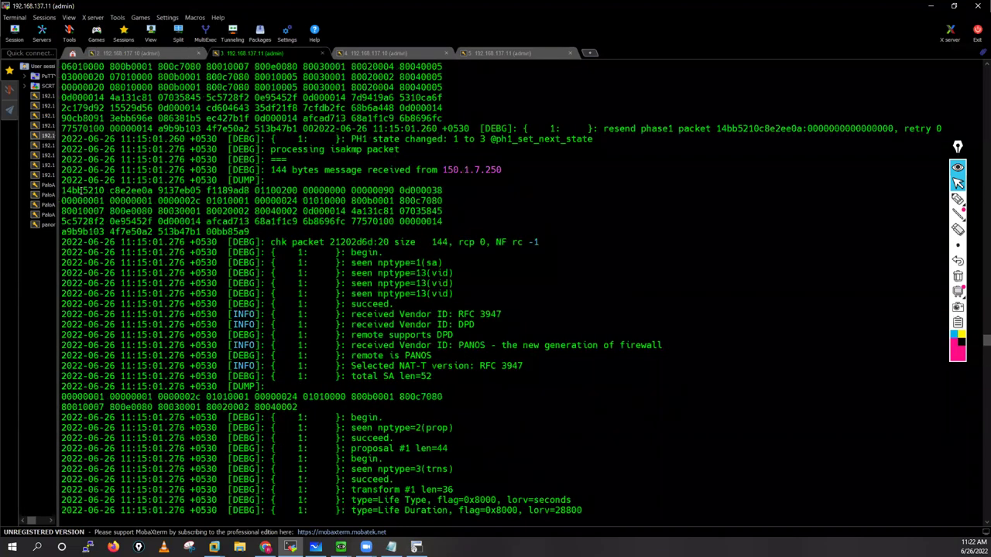
drag(252, 232, 62, 190)
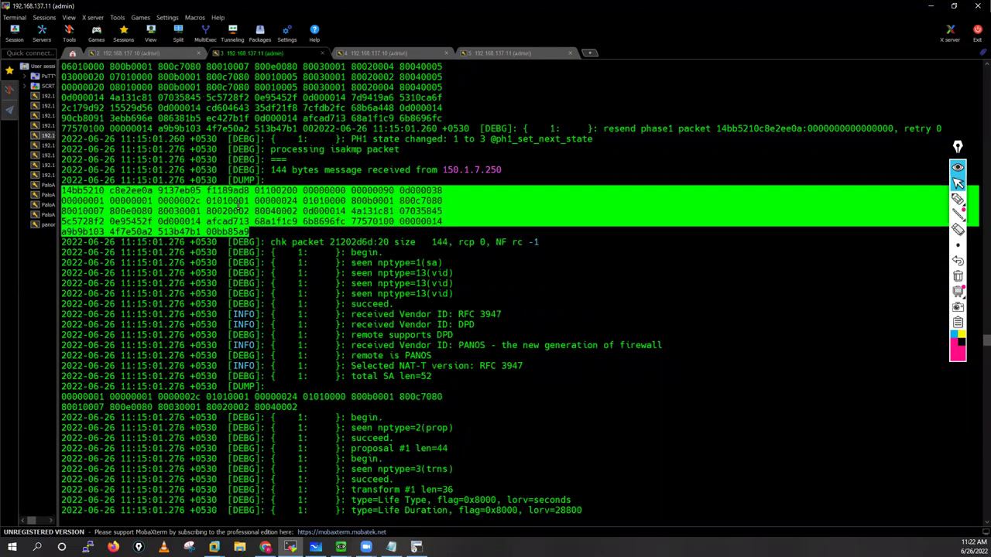
click(145, 53)
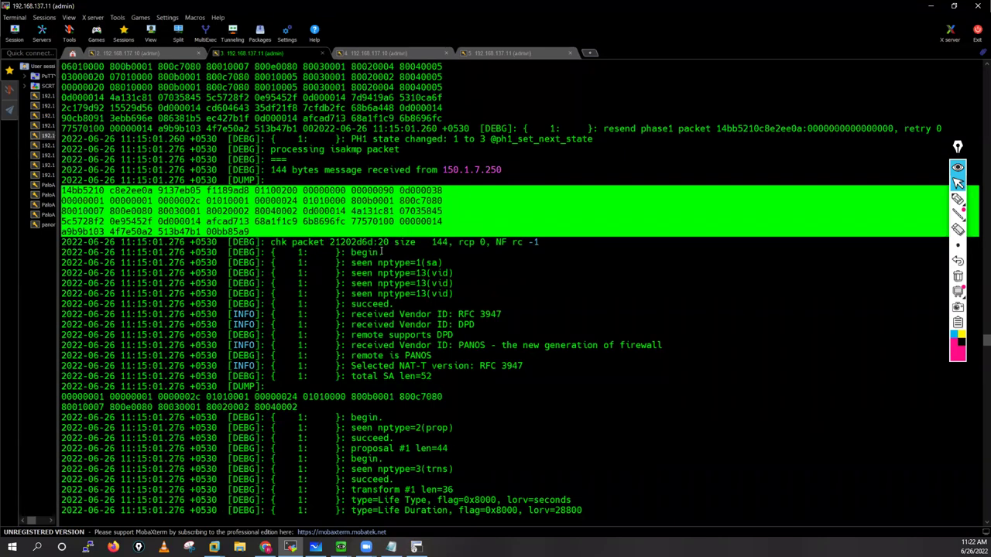
double_click(380, 252)
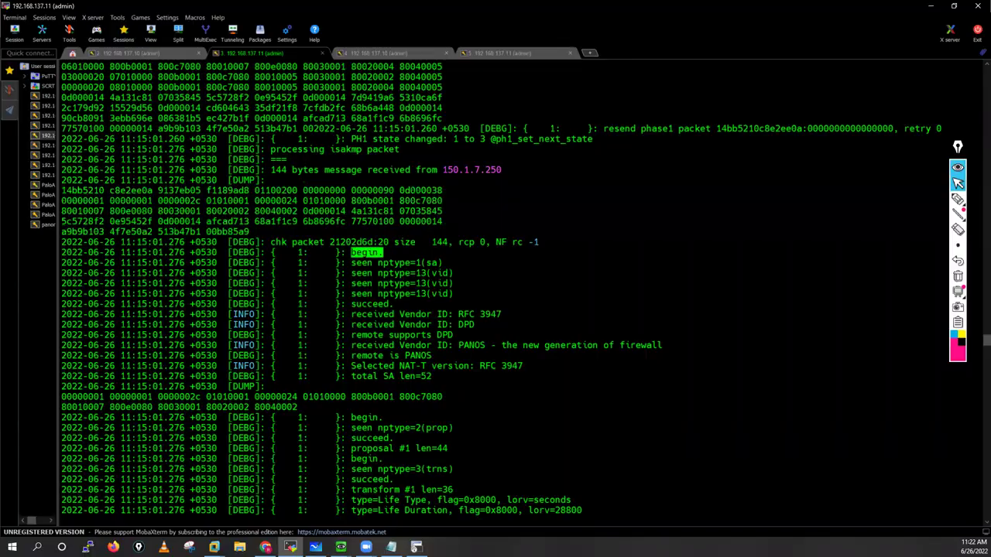
key(alt+Tab)
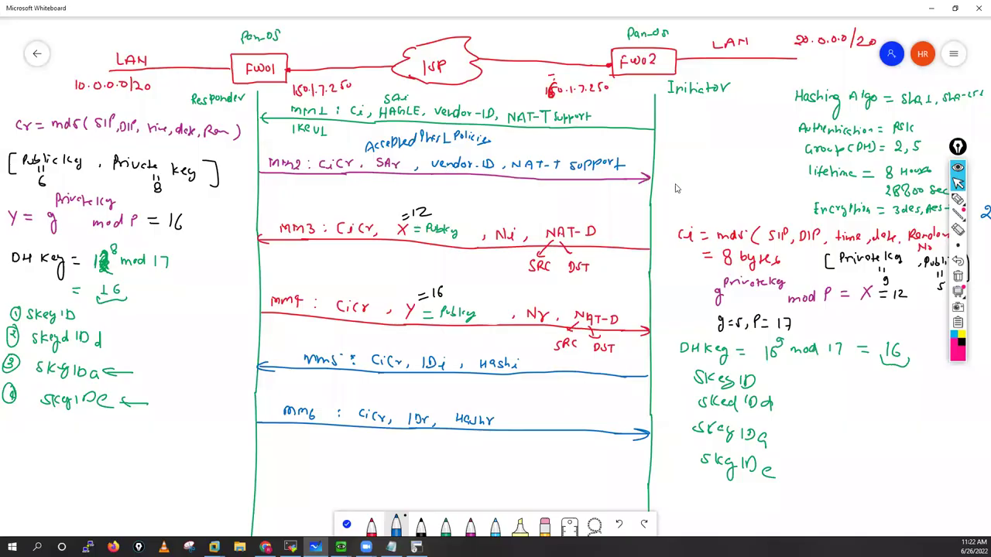
Step: Tick MM2 on the main-mode diagram, then delete the check mark
mouse_move(685, 175)
mouse_down()
mouse_move(695, 184)
mouse_move(724, 164)
mouse_up()
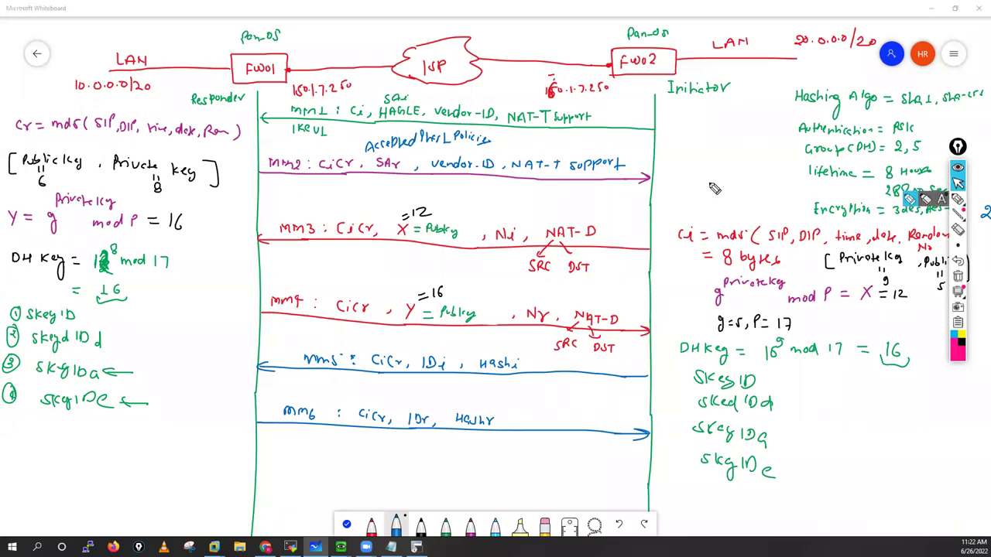
click(959, 276)
click(959, 184)
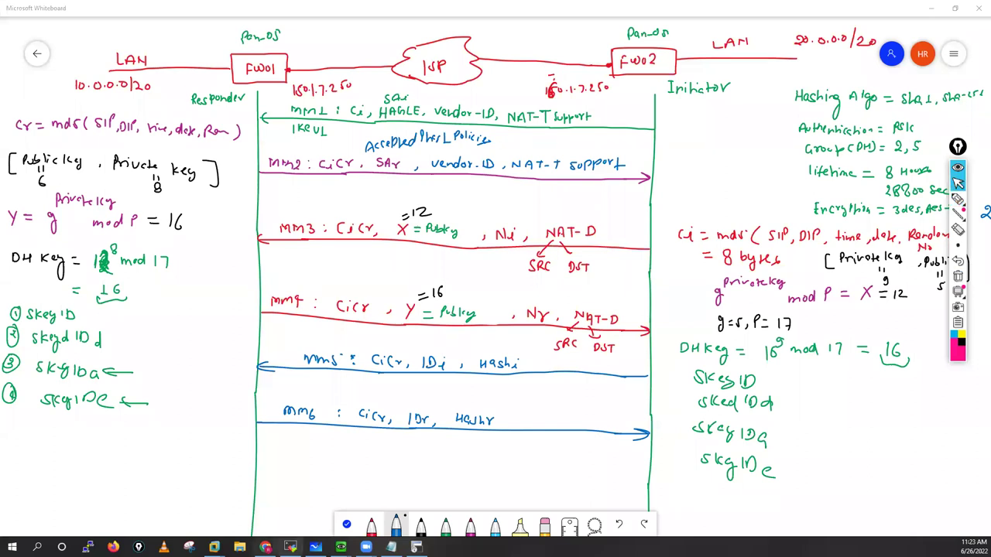
Step: Highlight the parsed payload lines through NAT-T and total SA, and the PANOS vendor ID
key(alt+Tab)
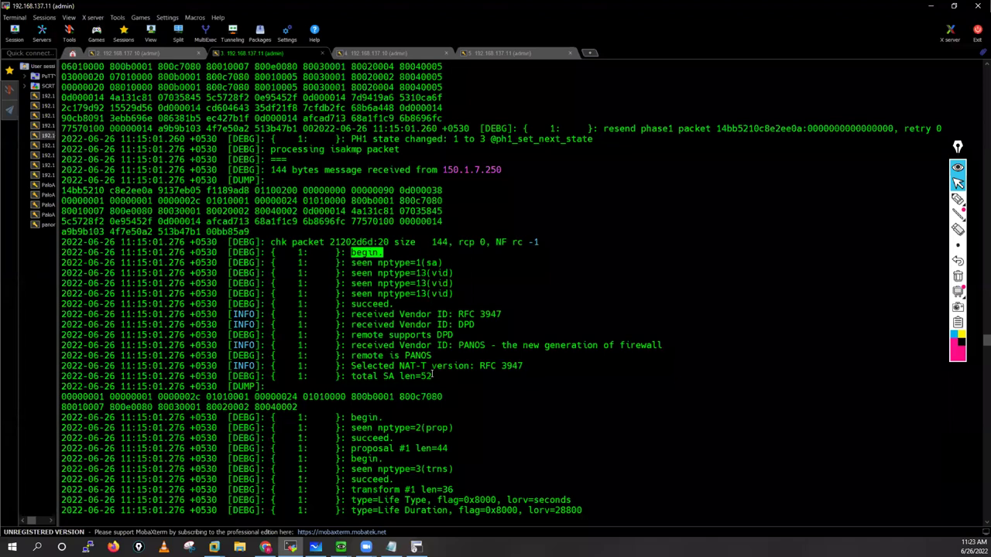
drag(350, 262, 452, 374)
drag(394, 367, 396, 378)
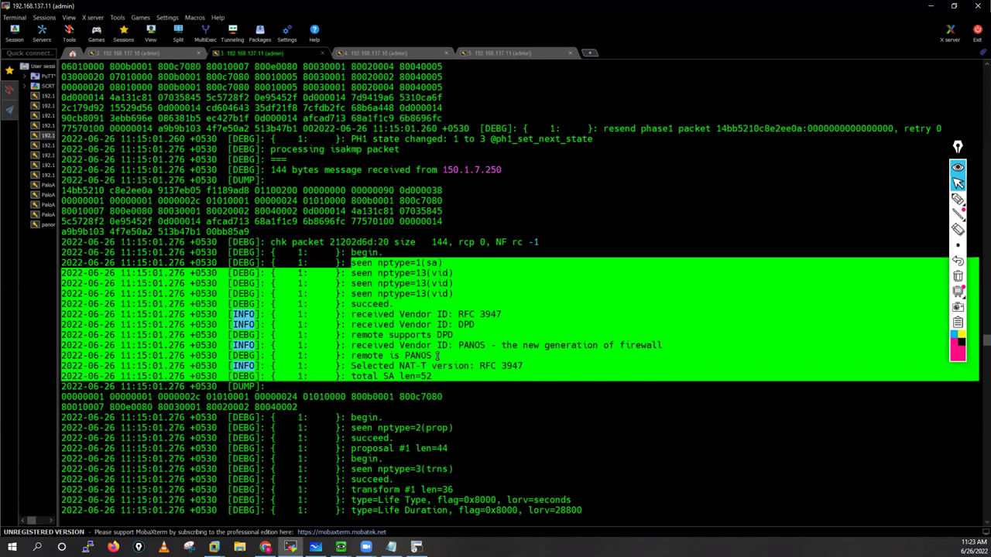
drag(437, 356, 404, 356)
double_click(486, 345)
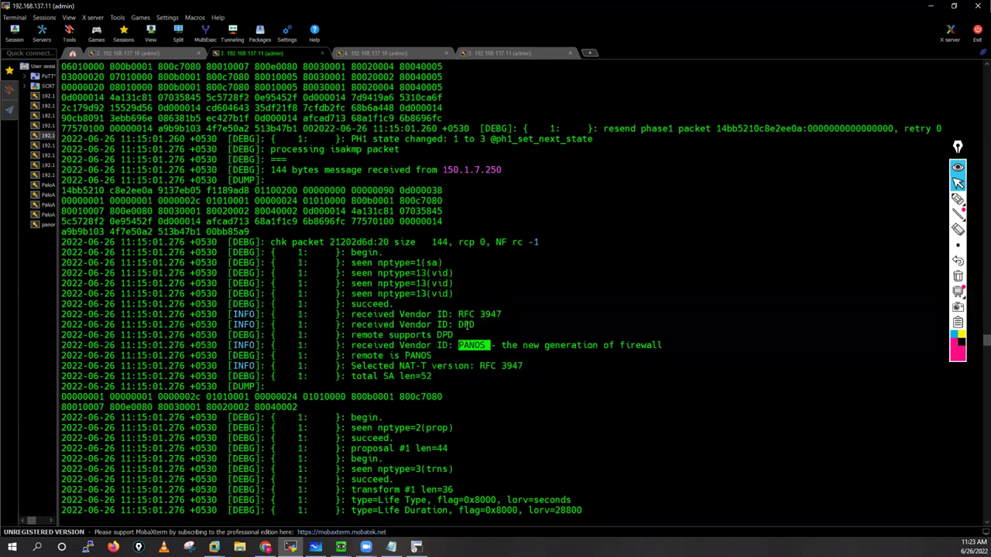
Step: Highlight the DPD and RFC 3947 vendor IDs, NAT-T version, total SA length, and proposal through hash(sha1)
triple_click(472, 325)
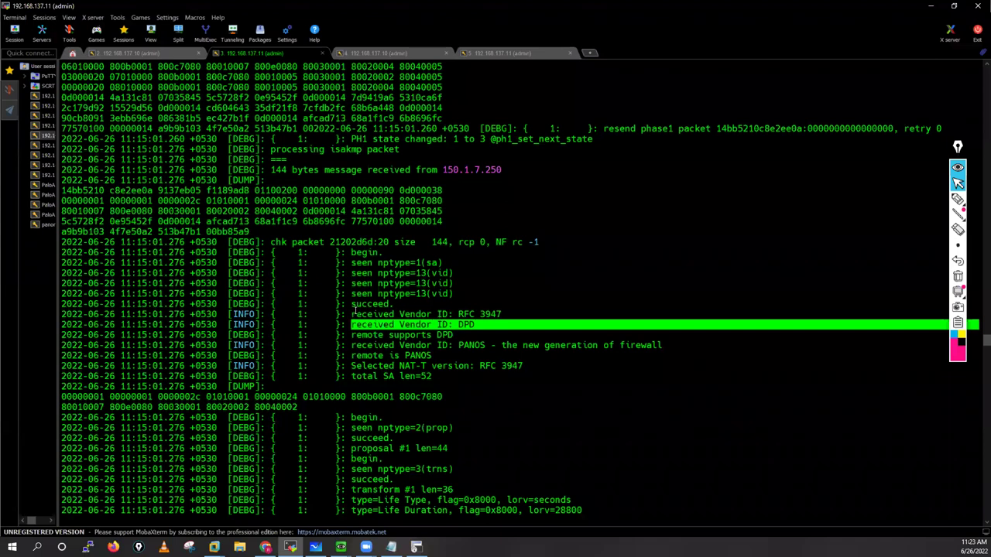
drag(479, 314, 351, 314)
drag(524, 366, 346, 366)
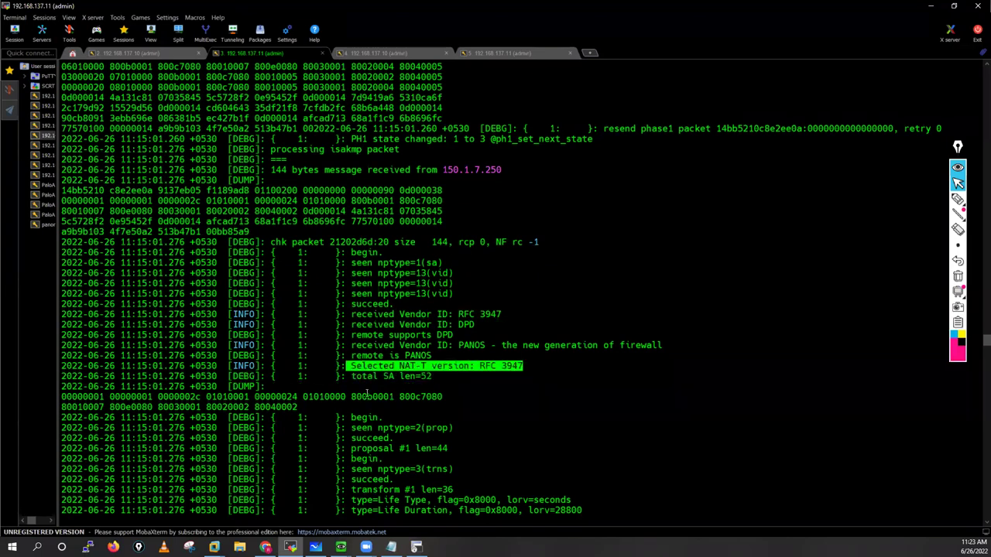
drag(429, 376, 351, 376)
scroll(359, 281, down, 5)
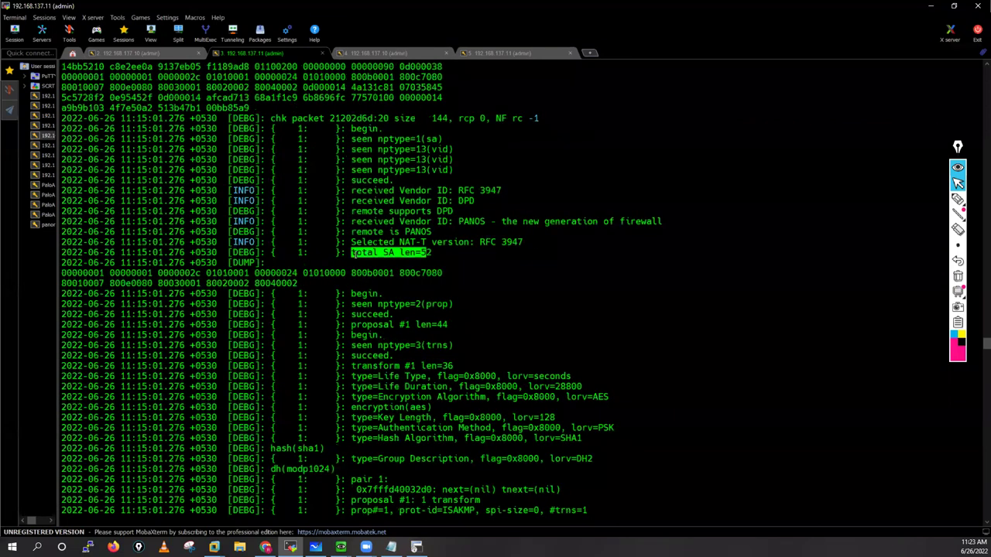
drag(432, 415, 440, 396)
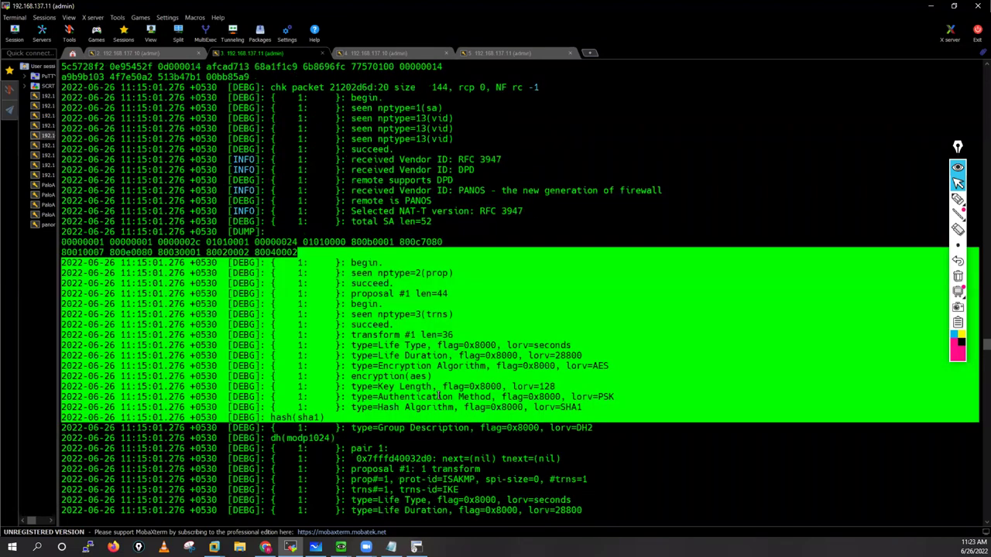
Step: Highlight dh(modp1024), the comparison lines, 'an acceptable proposal found' and the PHASE-1 SEND PACKET marker
scroll(433, 370, down, 5)
scroll(310, 255, down, 1)
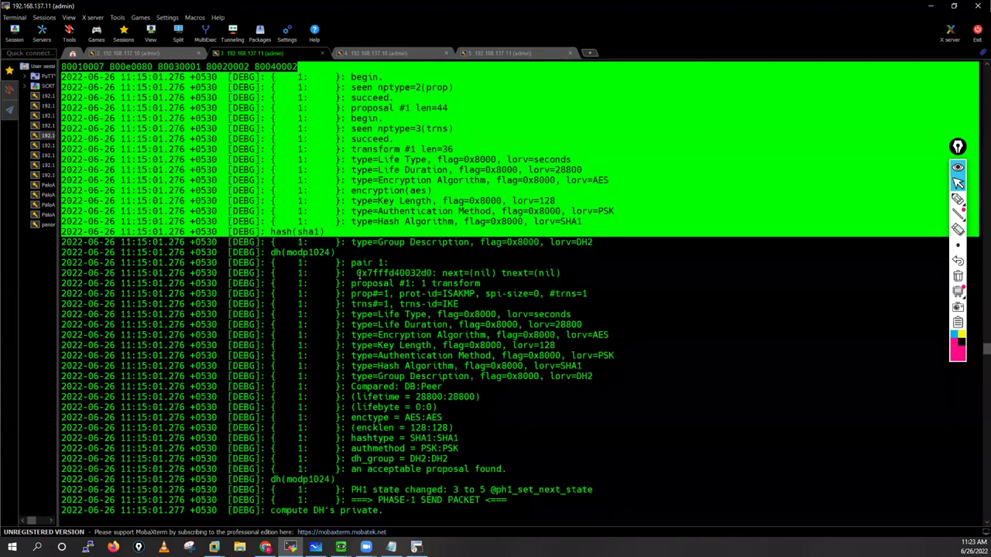
double_click(301, 253)
drag(361, 460, 434, 262)
click(467, 470)
drag(504, 470, 346, 470)
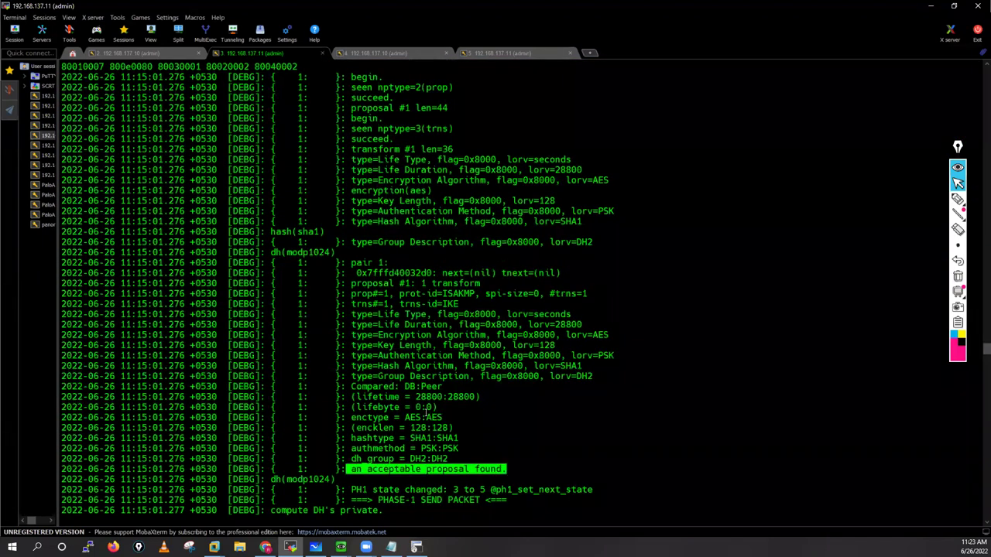
scroll(425, 412, down, 4)
mouse_move(417, 378)
mouse_down()
mouse_move(346, 377)
mouse_move(439, 366)
mouse_move(775, 378)
mouse_up()
click(352, 366)
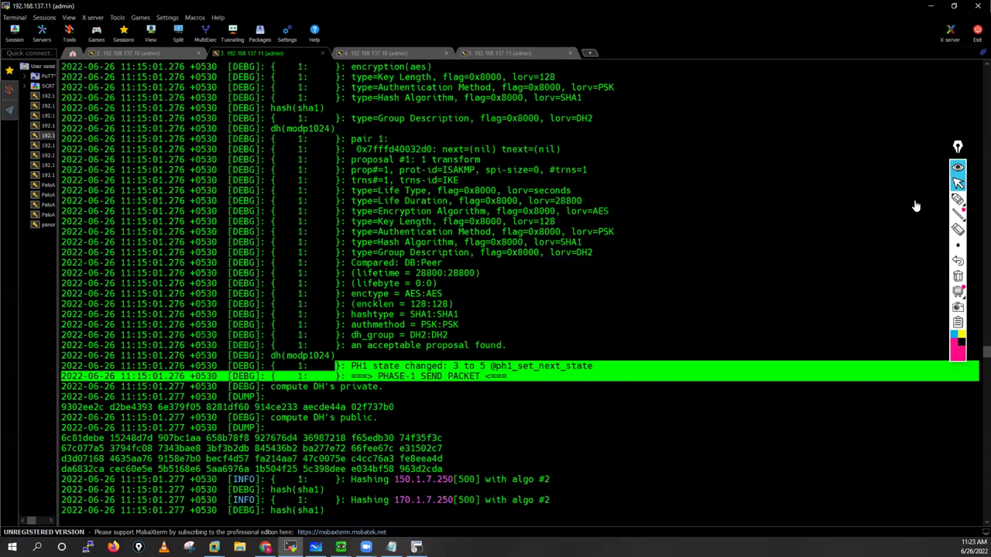
Step: Sketch bidirectional arrows labelled MM1 and MM2 to the right of the log
mouse_move(813, 203)
mouse_down()
mouse_move(867, 200)
mouse_move(821, 230)
mouse_up()
drag(880, 202, 903, 203)
drag(889, 240, 904, 237)
mouse_move(906, 201)
mouse_down()
mouse_move(927, 238)
mouse_move(900, 268)
mouse_up()
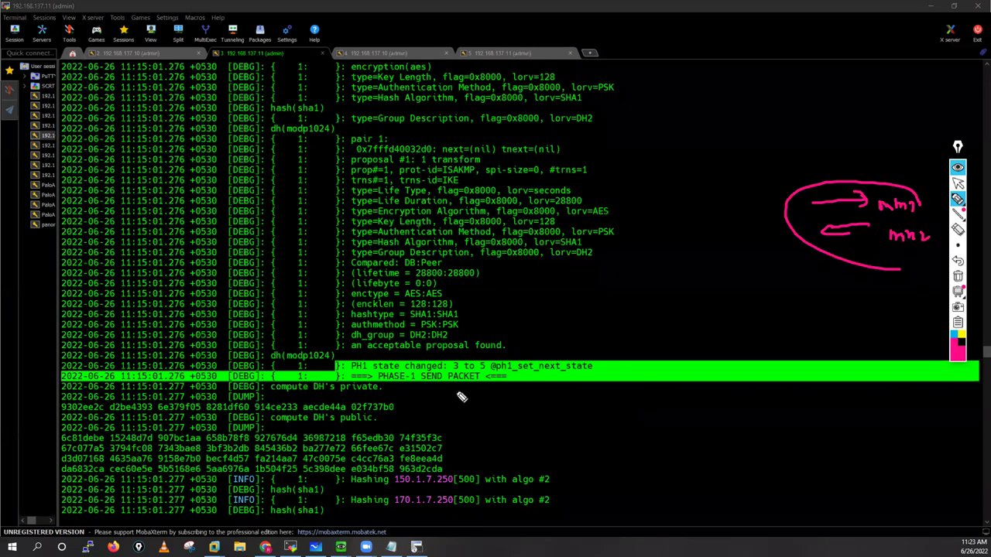
Step: Underline 'state changed', circle '3 to 5', and write message numbers beside the log
drag(360, 373, 405, 373)
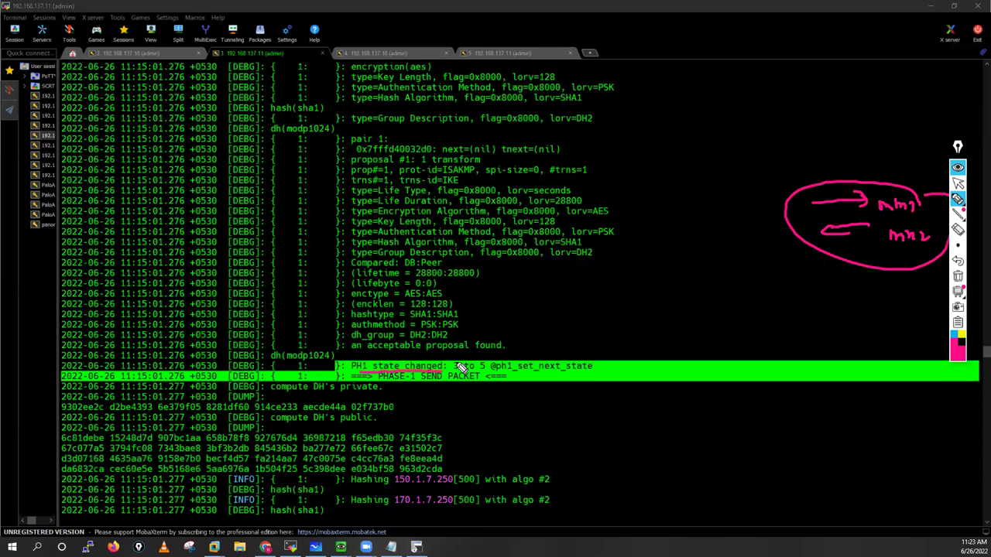
mouse_move(488, 357)
mouse_down()
mouse_move(452, 358)
mouse_move(495, 378)
mouse_move(491, 360)
mouse_up()
mouse_move(658, 318)
mouse_down()
mouse_move(660, 338)
mouse_move(719, 320)
mouse_up()
mouse_move(586, 275)
mouse_down()
mouse_move(590, 287)
mouse_move(646, 277)
mouse_move(626, 280)
mouse_move(658, 286)
mouse_up()
Step: Label messages 3 and 4 as MM3 and MM4, add a circled DH, then wipe all ink
drag(678, 284, 706, 284)
drag(706, 277, 720, 284)
drag(728, 271, 723, 285)
drag(718, 277, 731, 276)
mouse_move(633, 228)
mouse_down()
mouse_move(633, 242)
mouse_move(653, 237)
mouse_move(646, 216)
mouse_up()
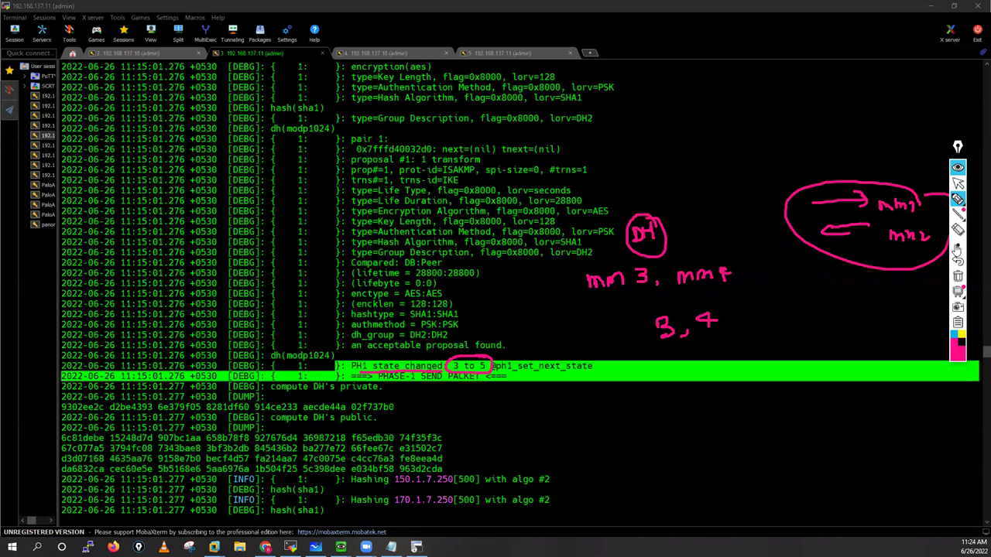
click(958, 276)
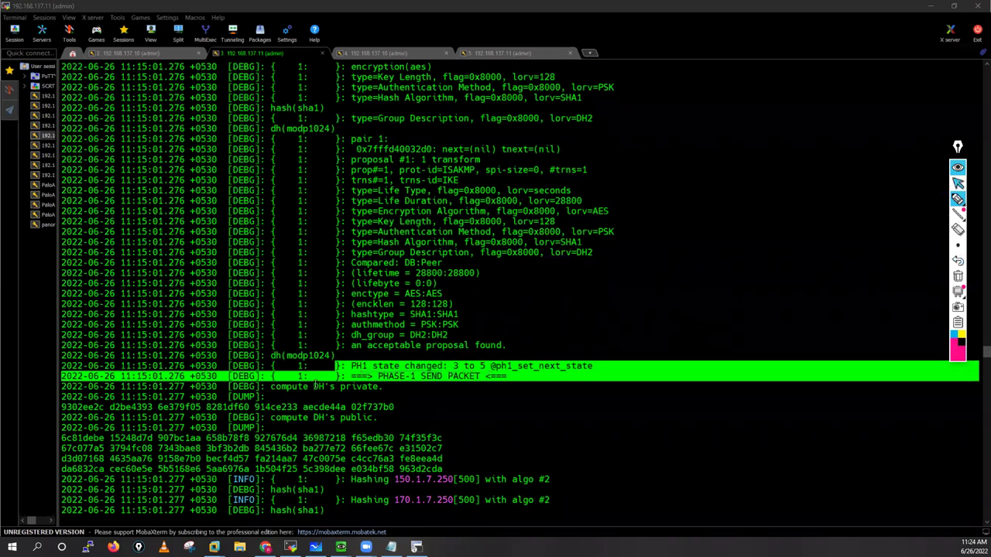
Step: Return to text selection and highlight the compute DH's private and public lines and their hex dumps
key(ctrl+F1)
drag(270, 387, 382, 389)
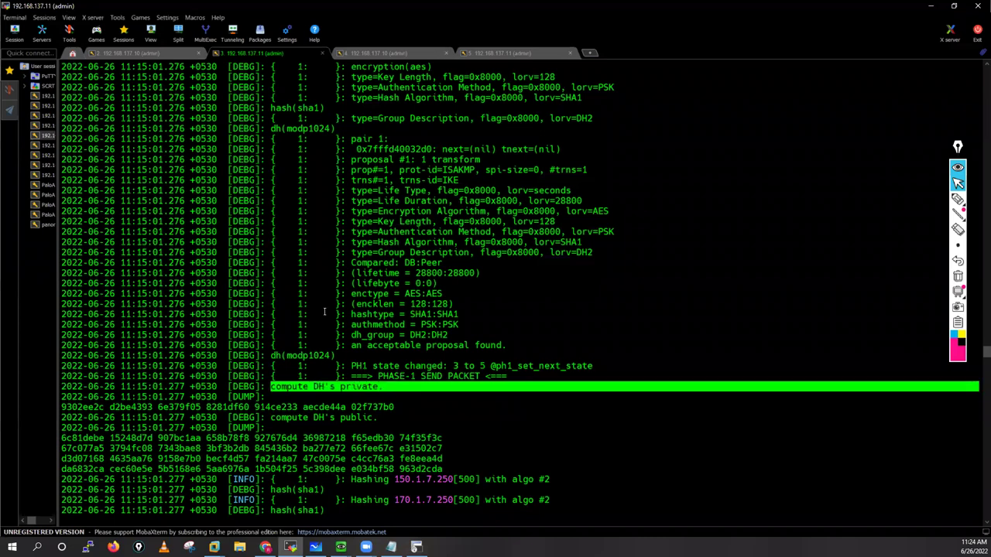
drag(351, 285, 62, 284)
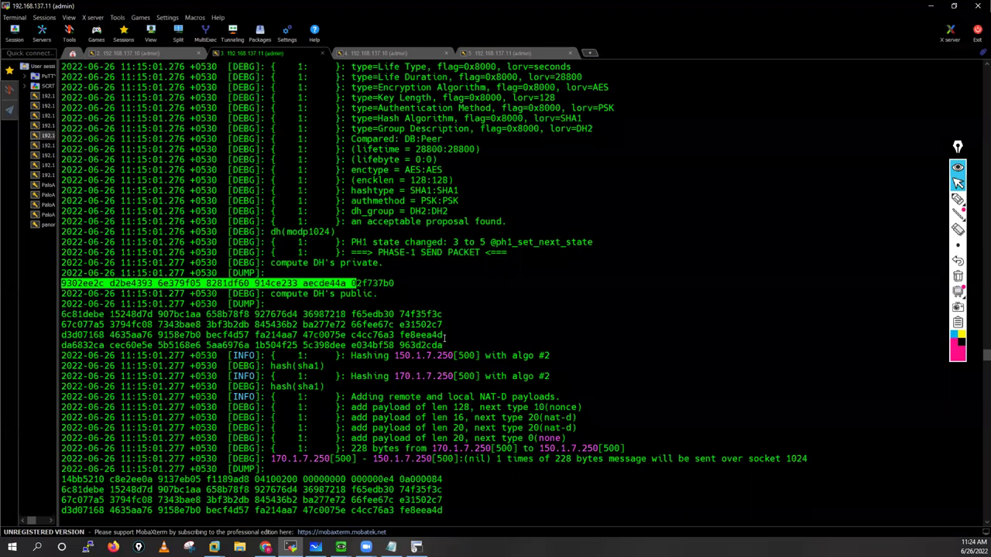
drag(444, 336, 416, 308)
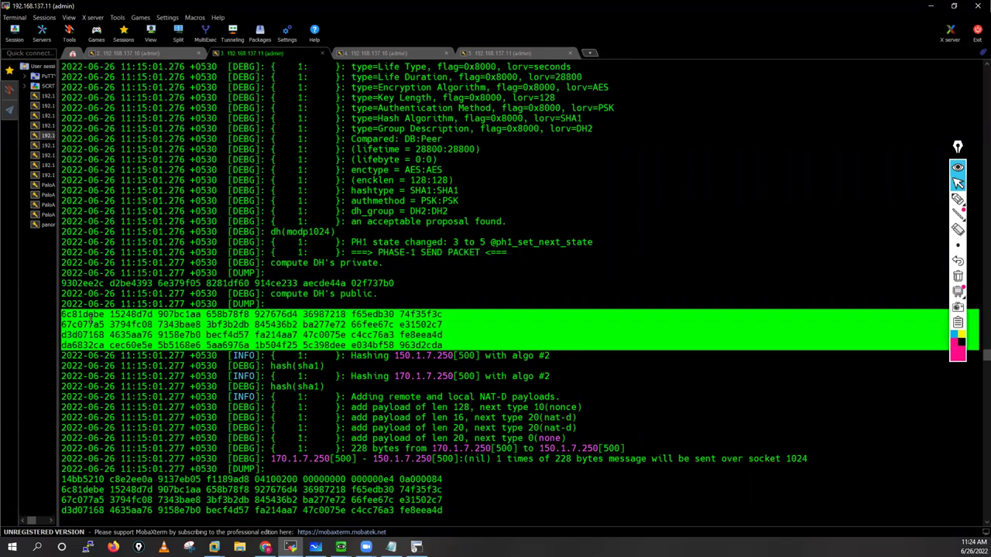
drag(270, 294, 64, 314)
drag(322, 325, 422, 343)
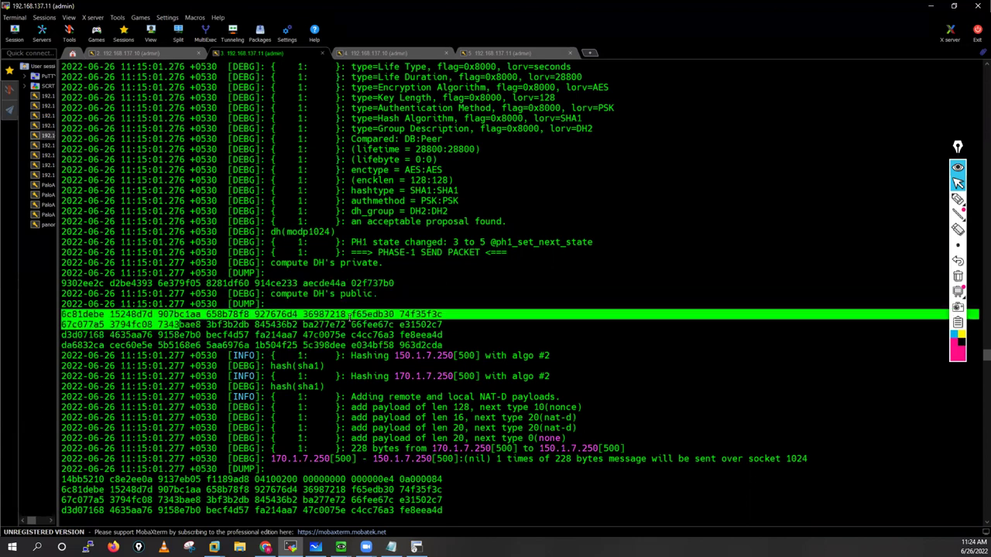
drag(312, 297, 271, 263)
drag(370, 263, 379, 263)
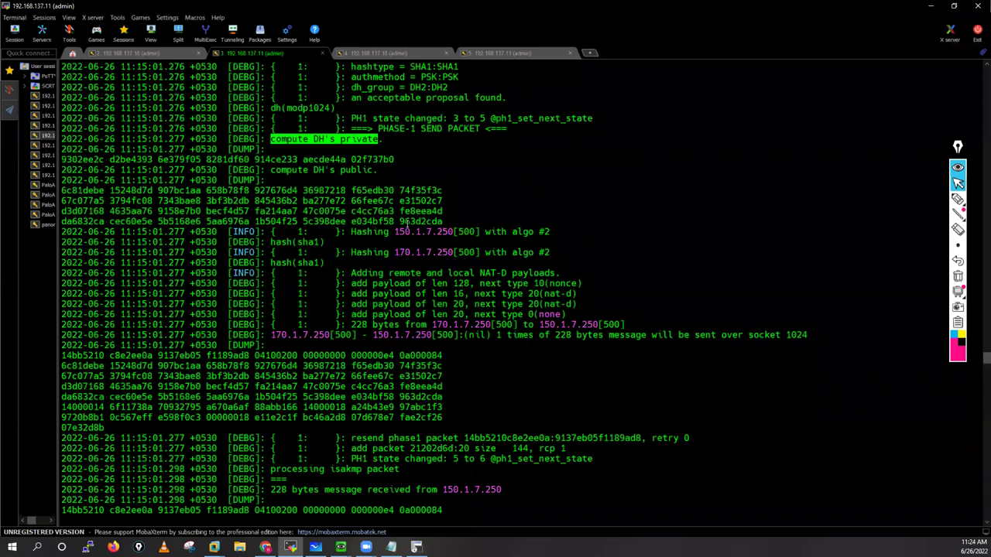
drag(62, 189, 408, 223)
Step: Highlight the hashing of 170.1.7.250, the nonce and NAT-D payload lines and the 228-byte message size
drag(359, 251, 458, 253)
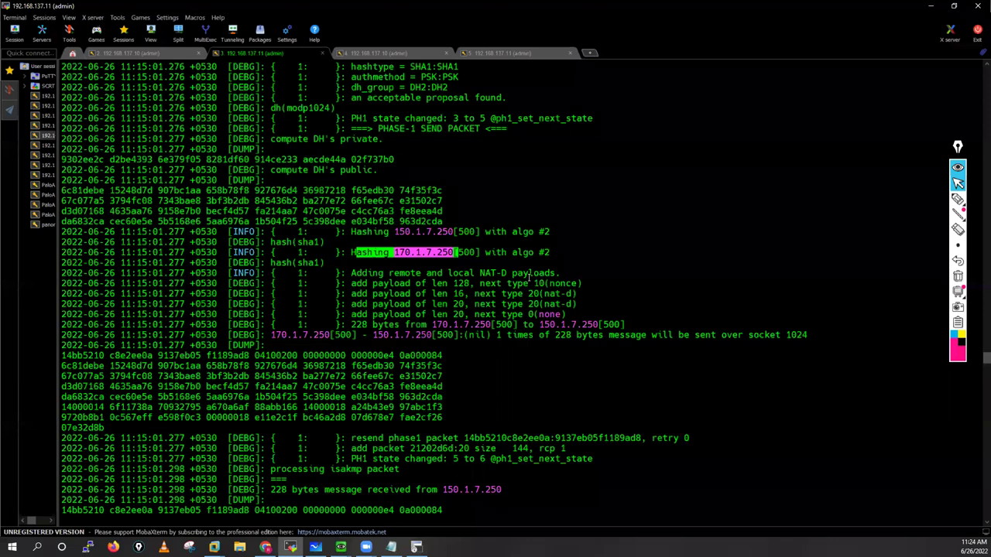
drag(352, 273, 507, 284)
click(518, 285)
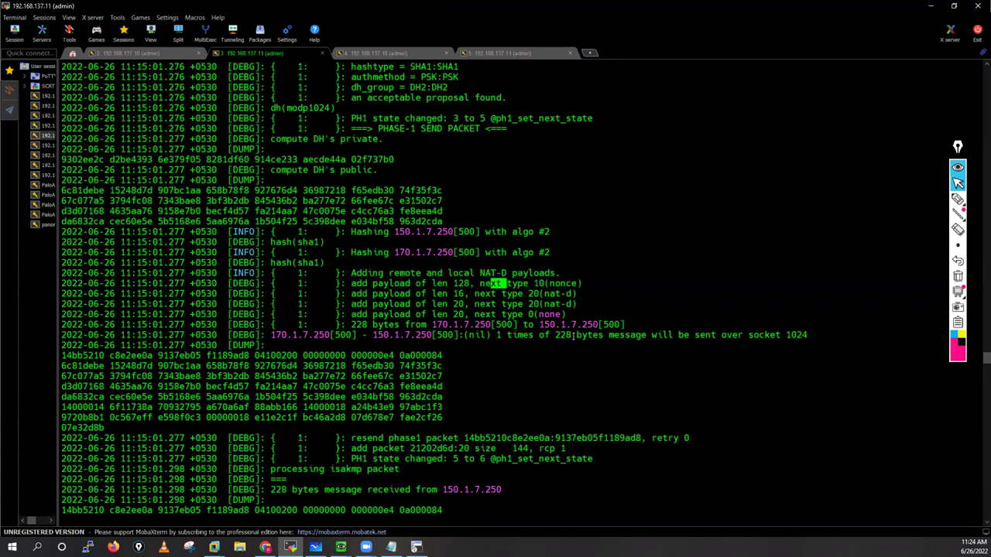
double_click(573, 335)
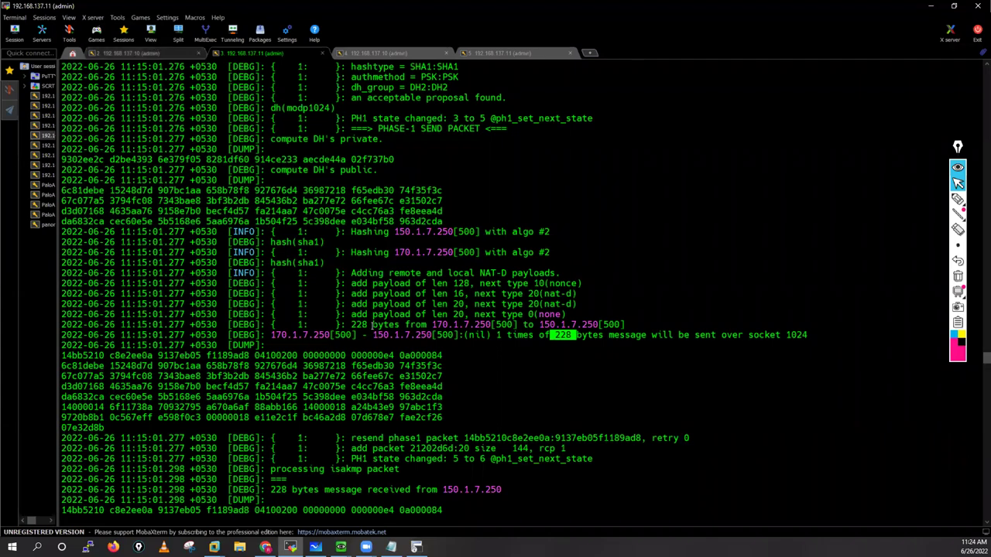
key(ctrl+alt+Left)
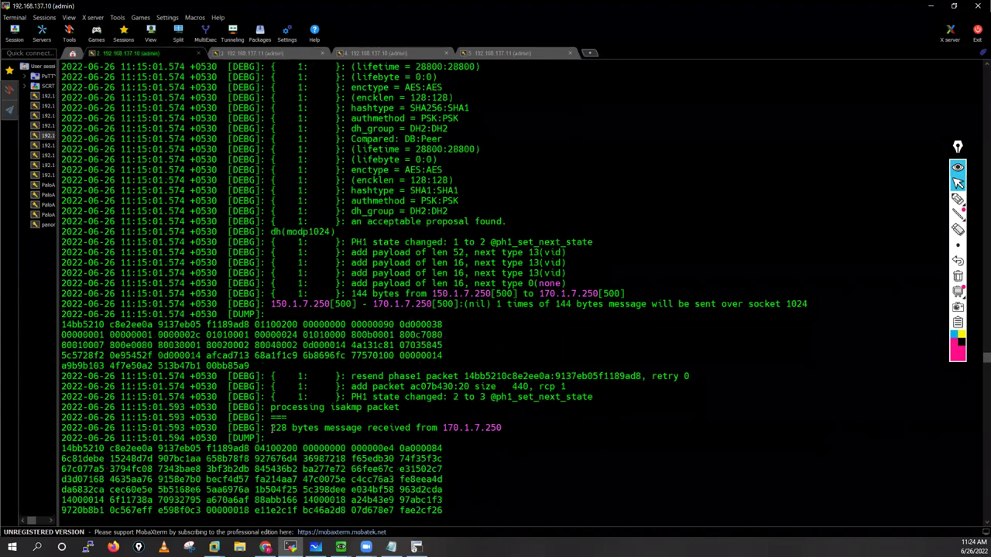
Step: Highlight the 228 bytes received from 170.1.7.250 line and the received message hex dump
drag(271, 427, 504, 431)
scroll(504, 431, down, 3)
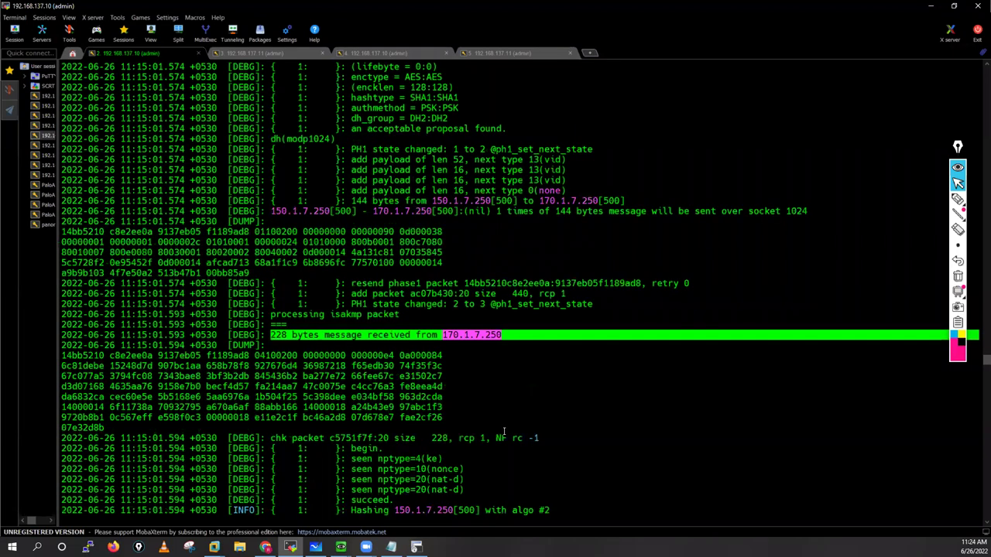
scroll(244, 345, down, 4)
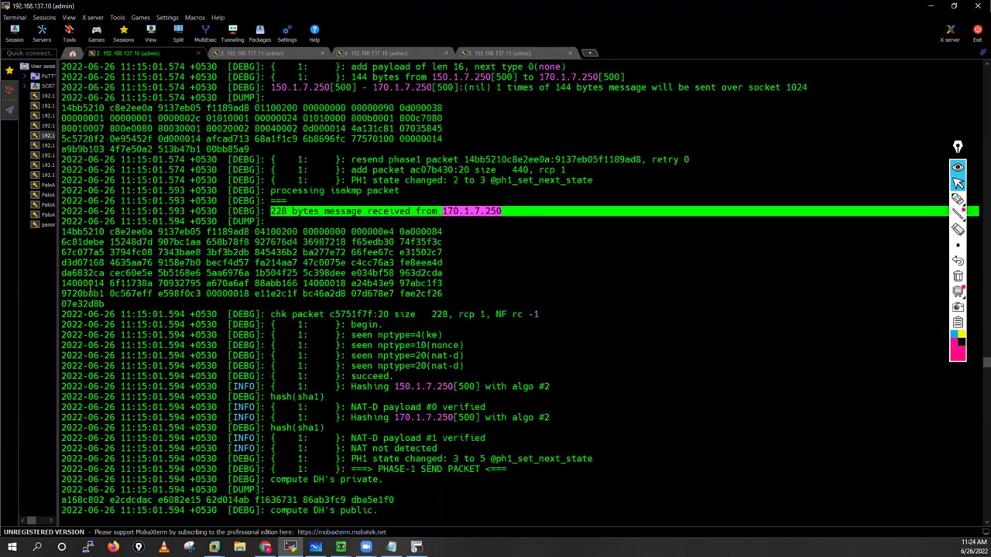
click(92, 288)
drag(62, 232, 408, 375)
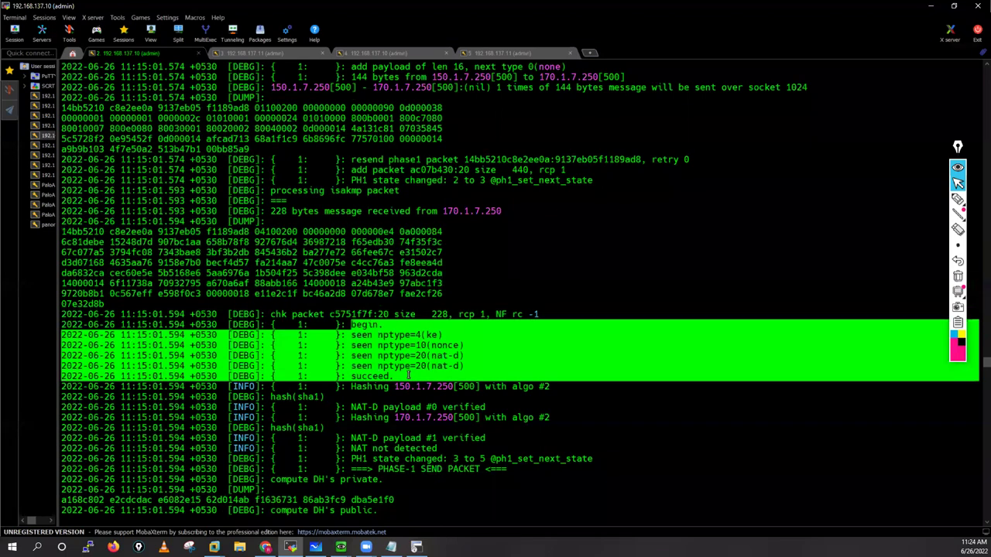
scroll(408, 376, down, 6)
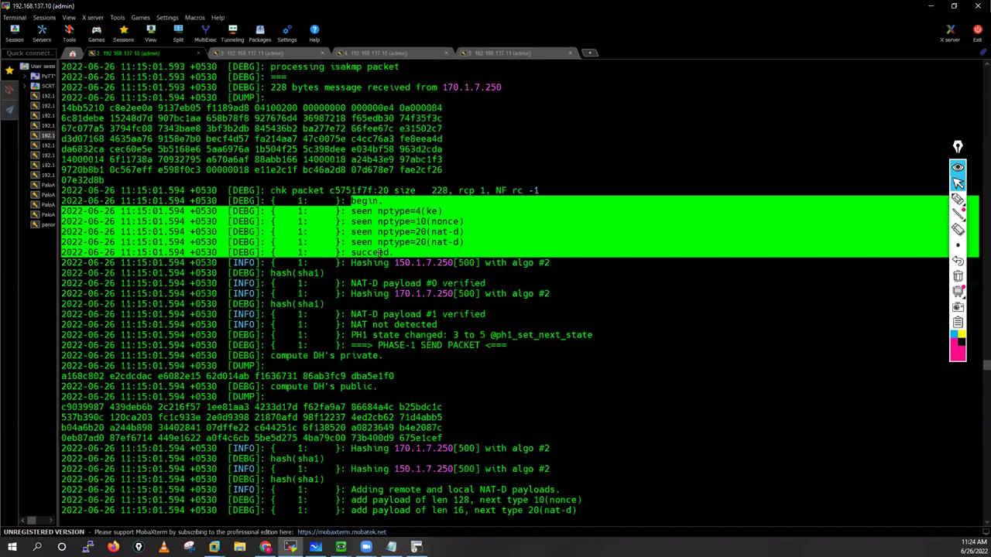
click(351, 231)
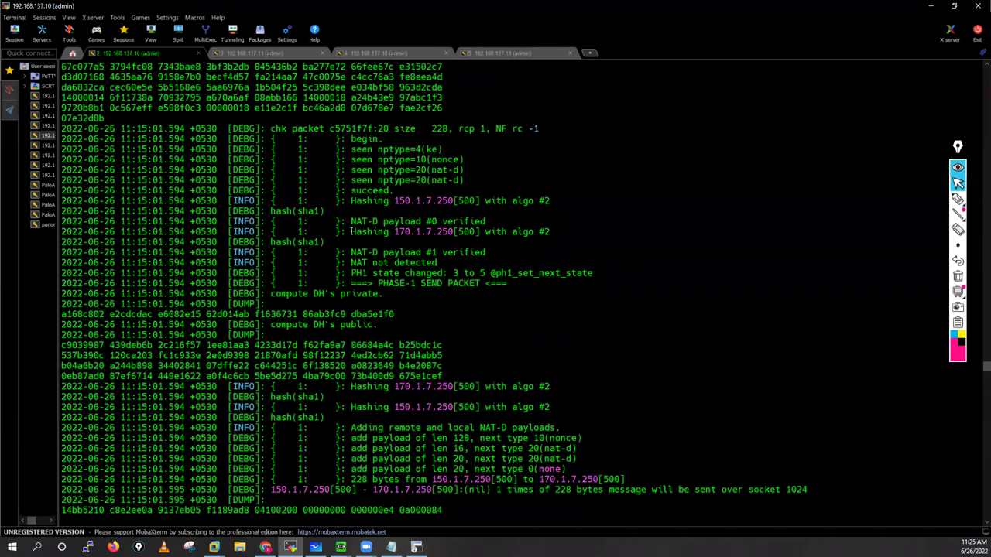
Step: Highlight the Hashing entries for 150.1.7.250 and 170.1.7.250 and the NAT not detected line
triple_click(464, 231)
drag(351, 231, 480, 231)
drag(351, 201, 480, 200)
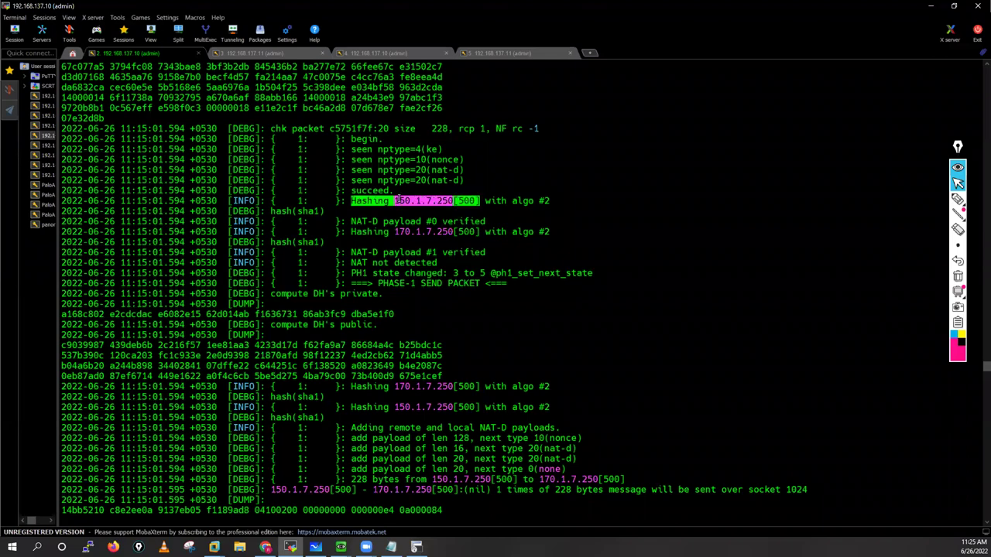
double_click(454, 200)
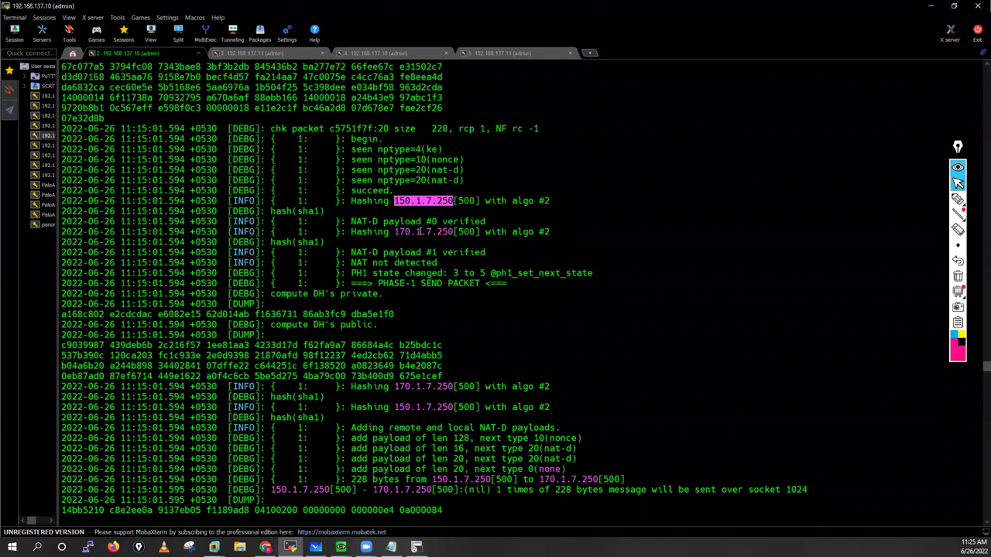
drag(447, 231, 394, 232)
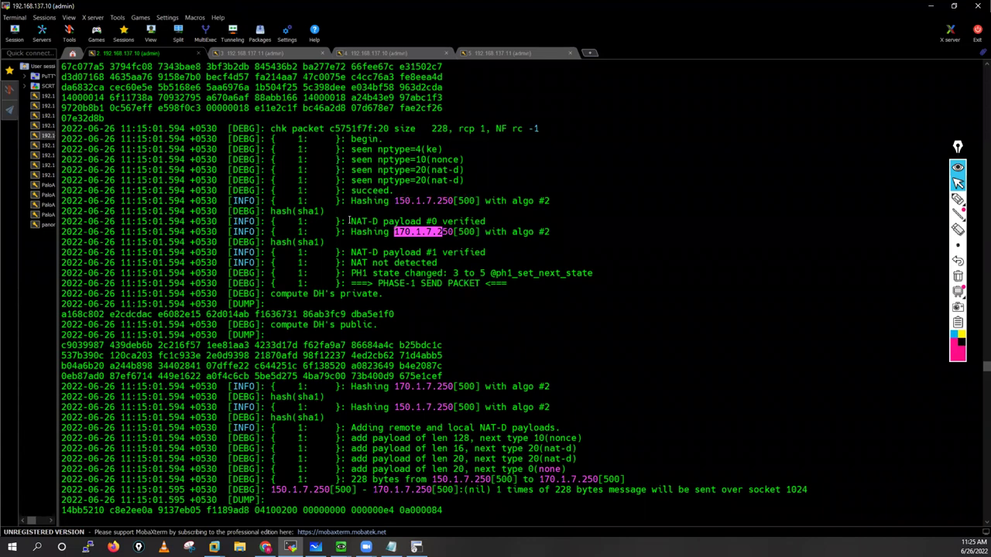
drag(351, 201, 486, 253)
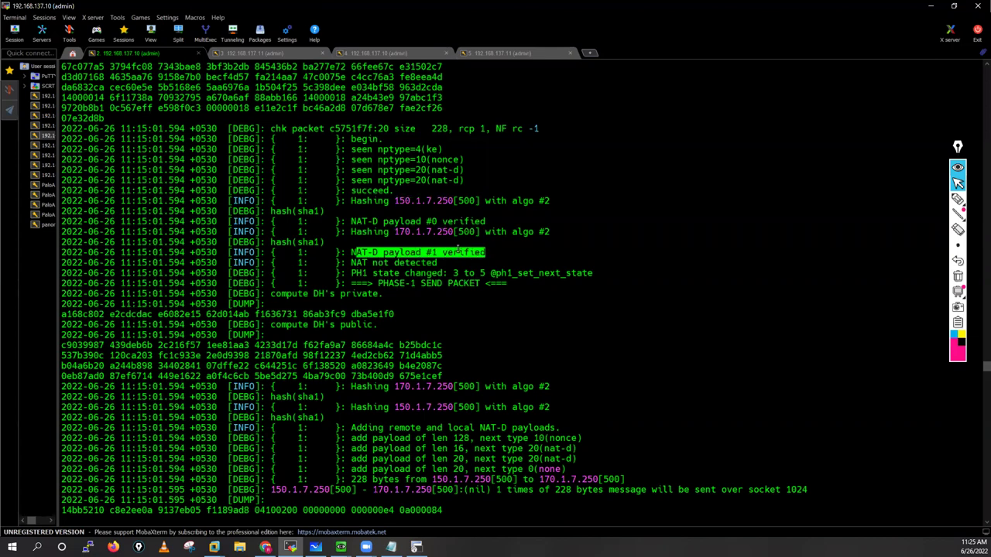
drag(422, 262, 351, 263)
Step: Mark the PH1 state change, compute DH's private line and DH public key dump, then scroll to compute DH's shared
drag(503, 285, 375, 326)
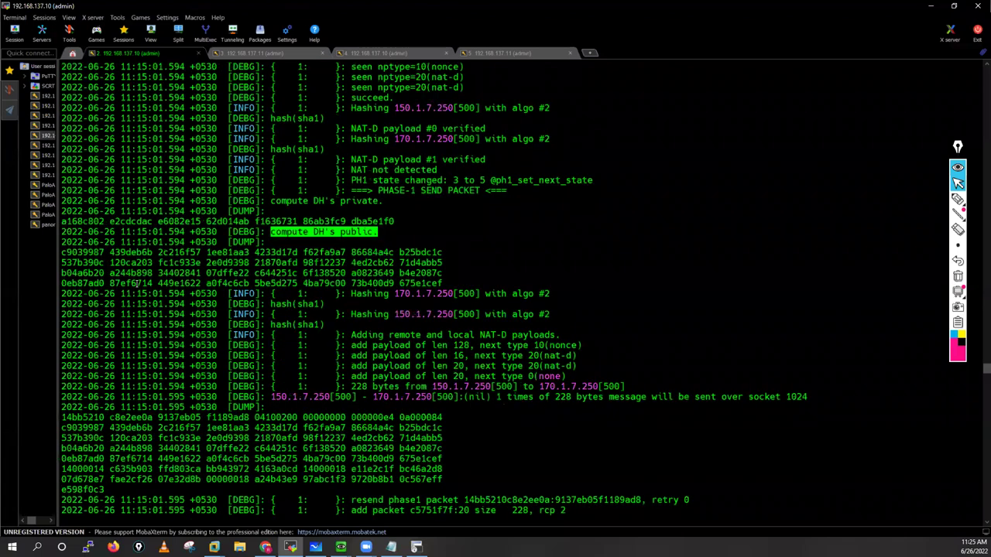
drag(378, 201, 266, 201)
drag(62, 253, 423, 273)
click(429, 293)
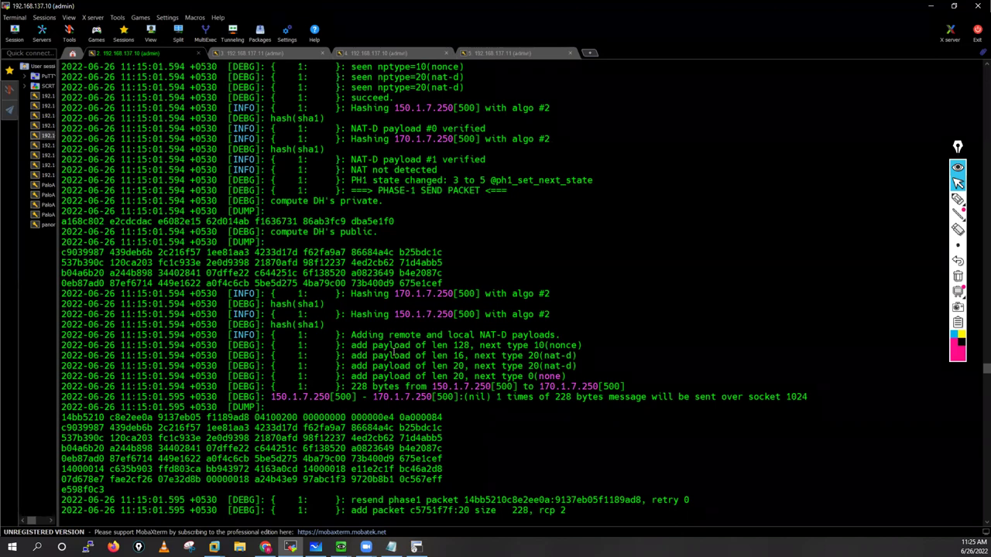
scroll(386, 347, down, 2)
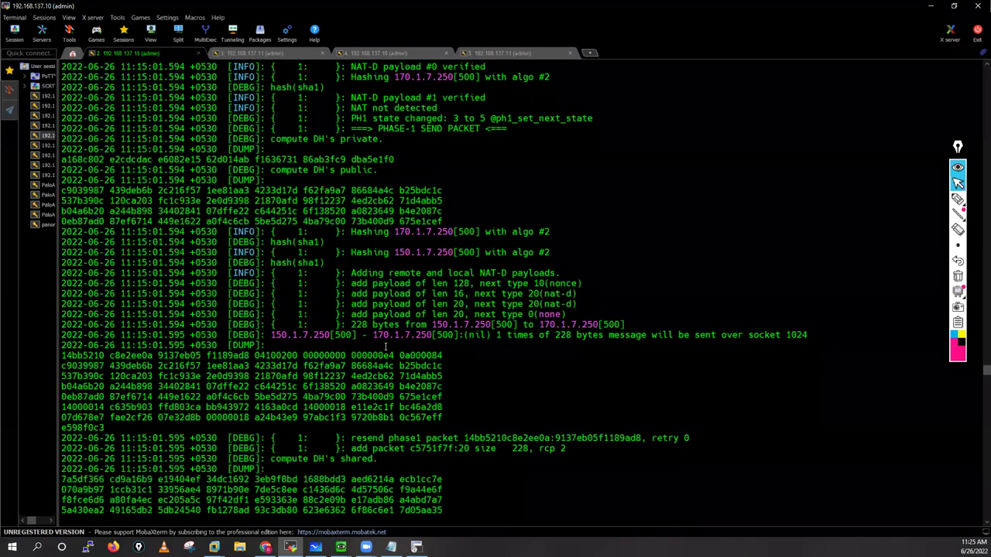
scroll(385, 347, down, 2)
scroll(387, 259, down, 3)
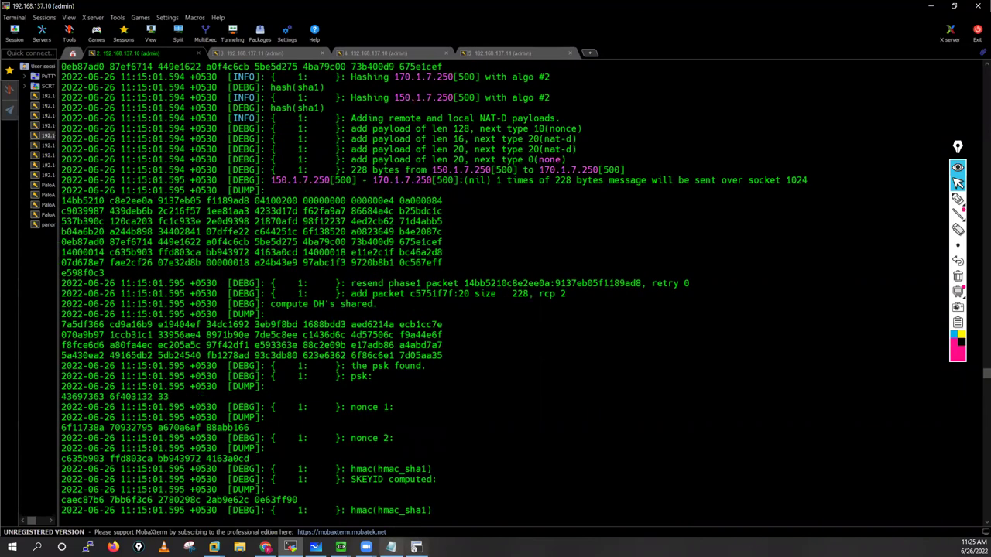
Step: Glance at the Whiteboard IKE diagram and return to the firewall debug log
key(alt+Tab)
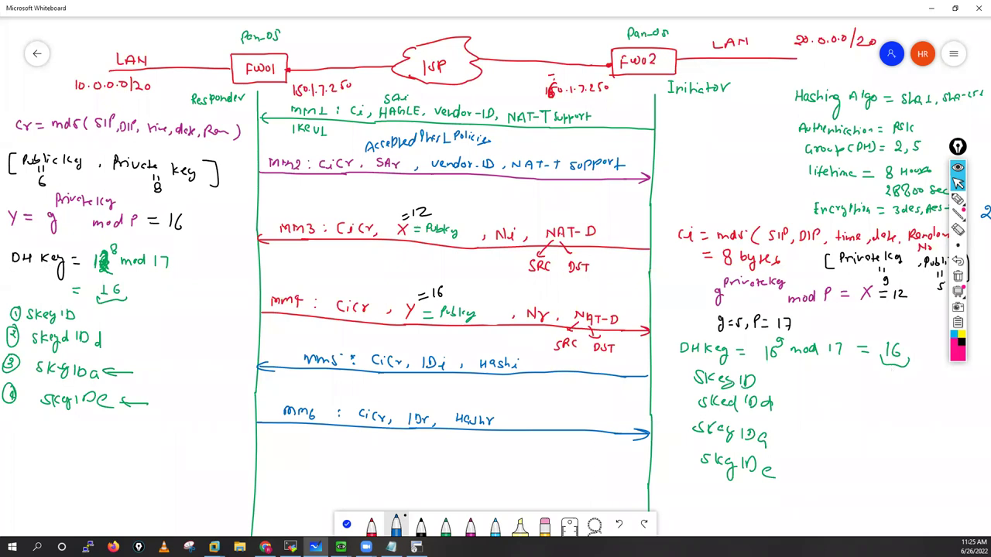
click(417, 547)
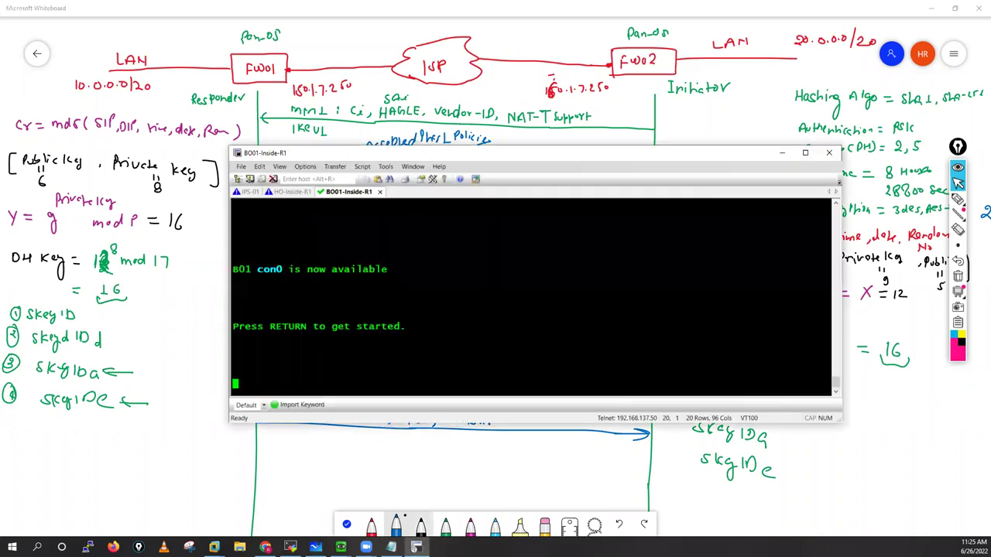
click(417, 547)
key(alt+Tab)
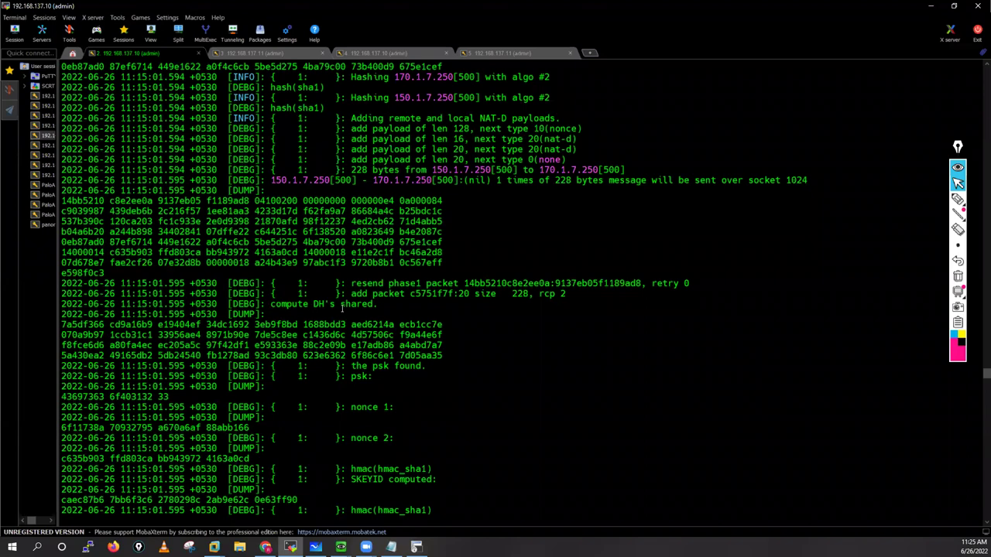
Step: Mark the compute DH's shared line and its four-line shared key dump on 192.168.137.10
drag(376, 304, 267, 305)
drag(104, 335, 442, 355)
drag(59, 326, 67, 321)
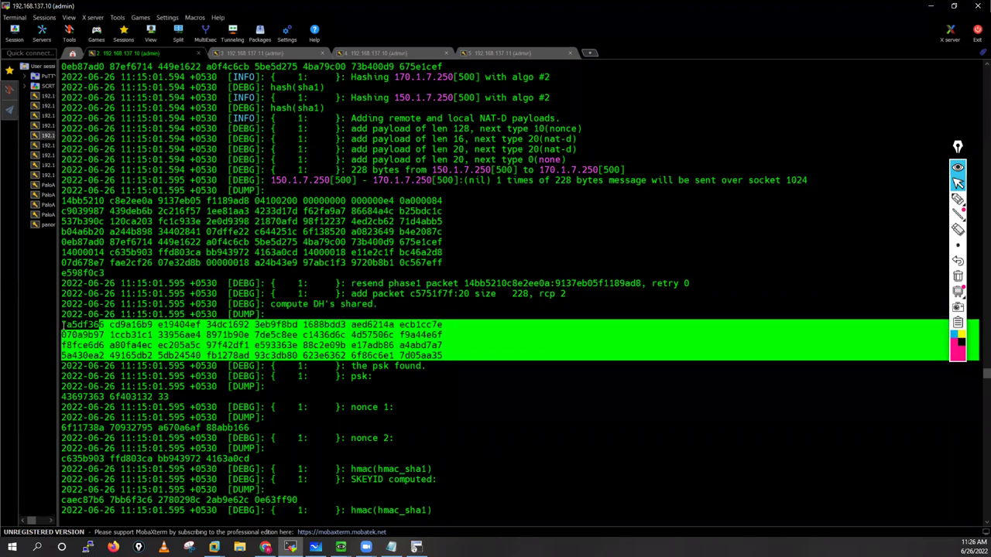
click(302, 370)
drag(445, 358, 61, 321)
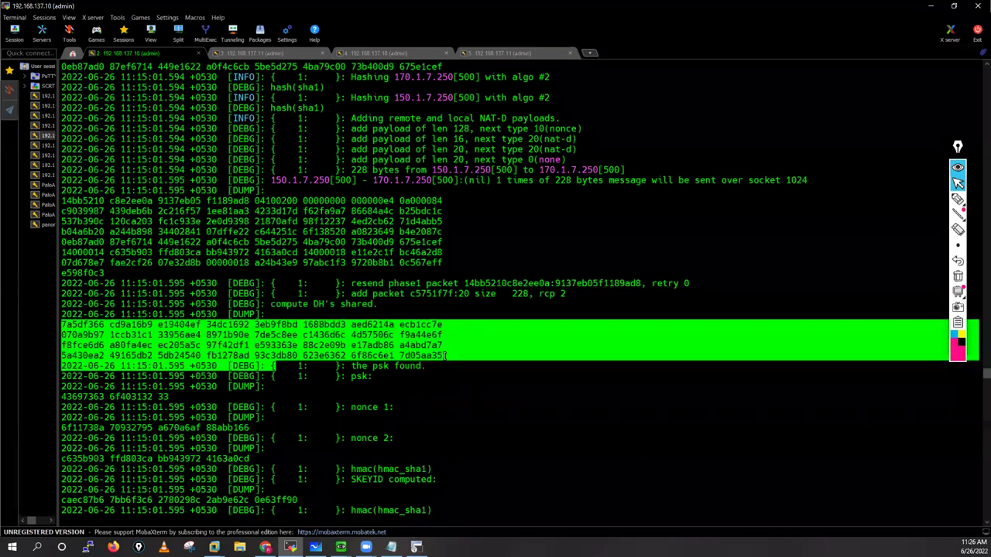
click(277, 53)
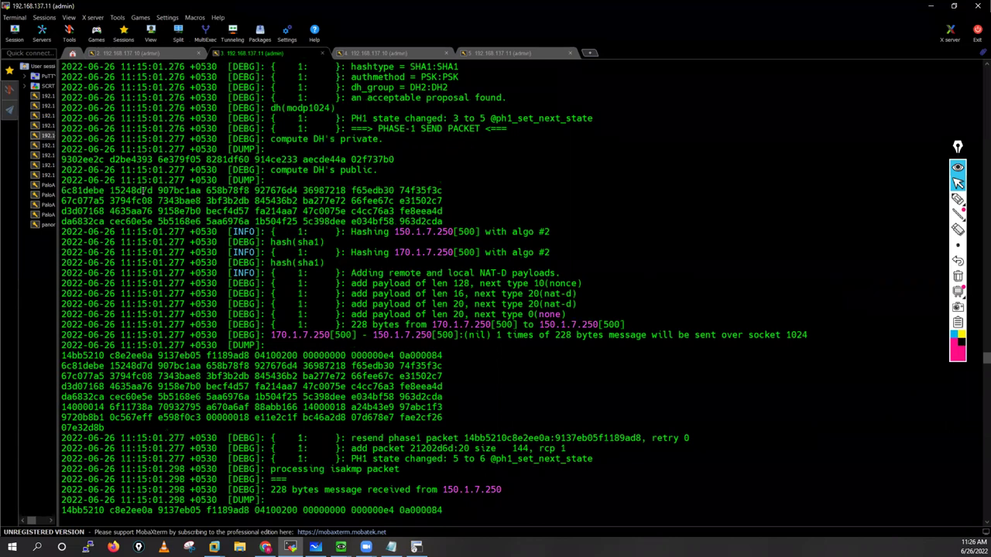
Step: On 192.168.137.11, mark the DH public key dump, compute DH's shared line and four-line shared key dump
drag(62, 190, 460, 220)
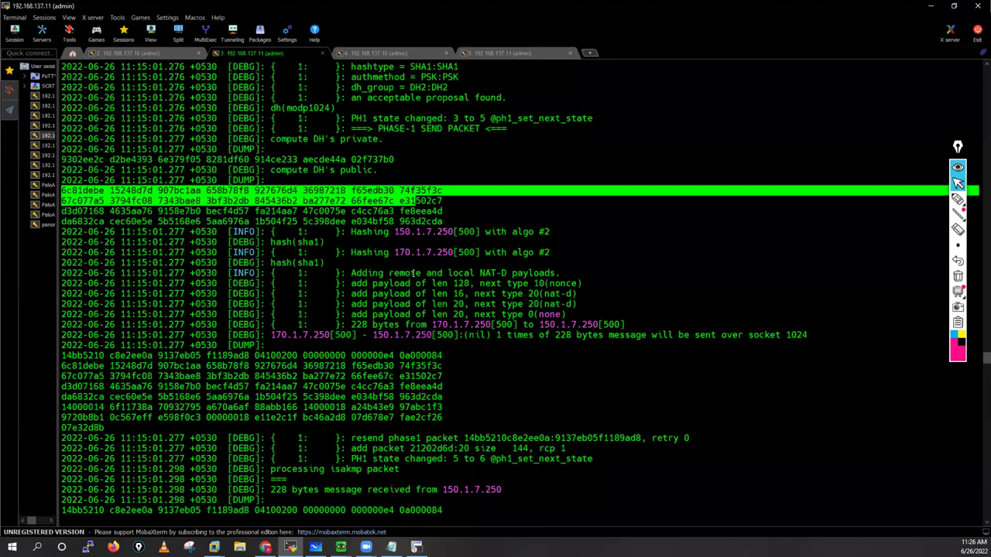
drag(413, 273, 423, 284)
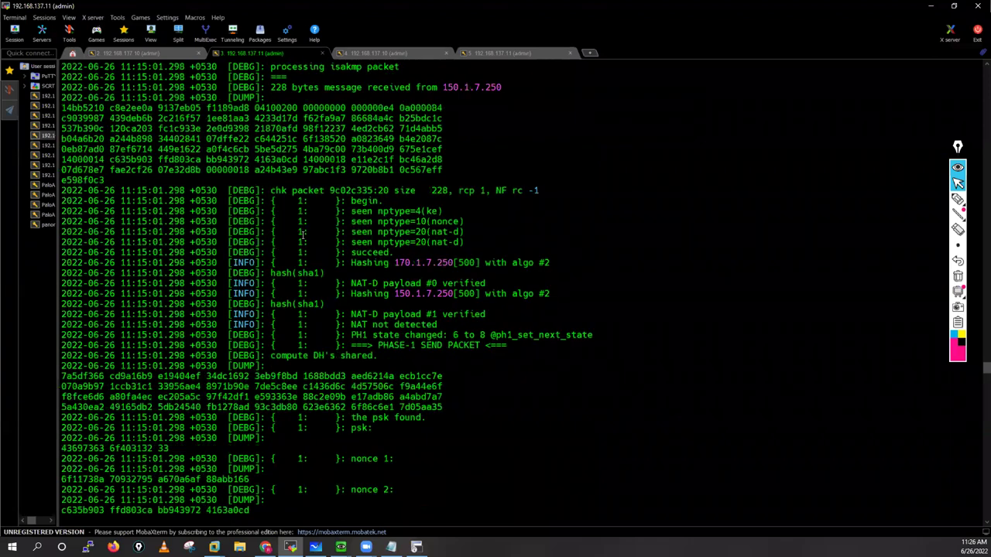
drag(355, 233, 270, 232)
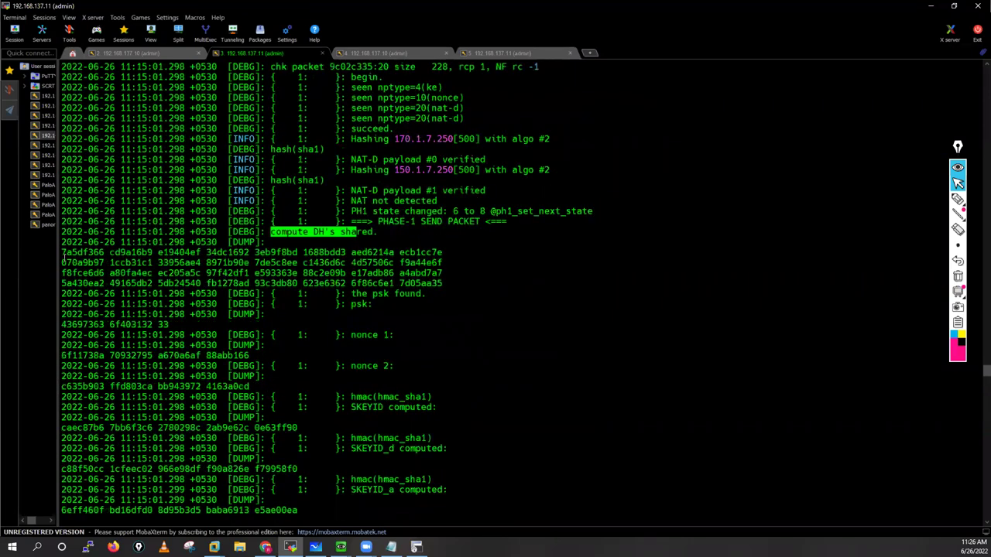
drag(62, 252, 119, 263)
drag(432, 286, 442, 285)
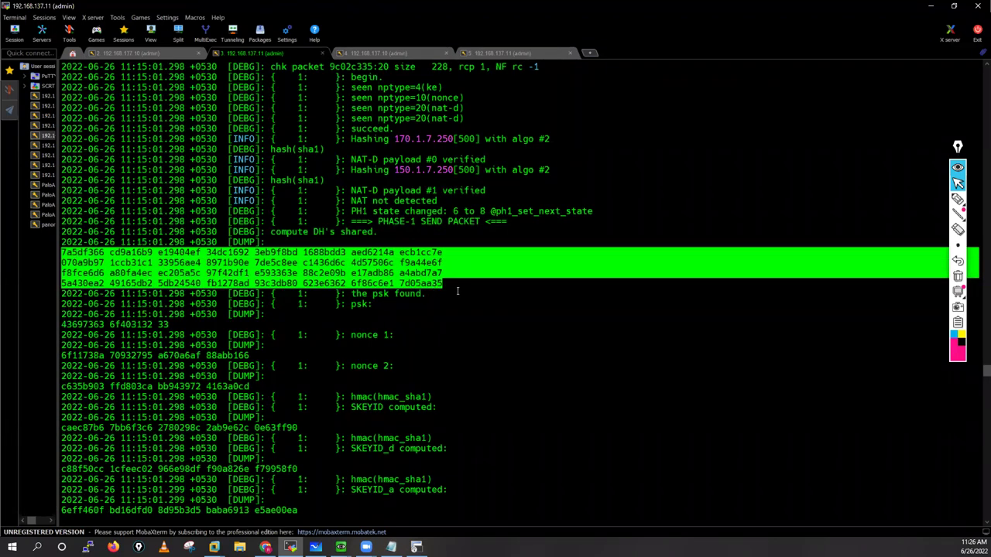
Step: Mark the matching shared key dump and compute DH's shared line on 192.168.137.10 for comparison
click(147, 54)
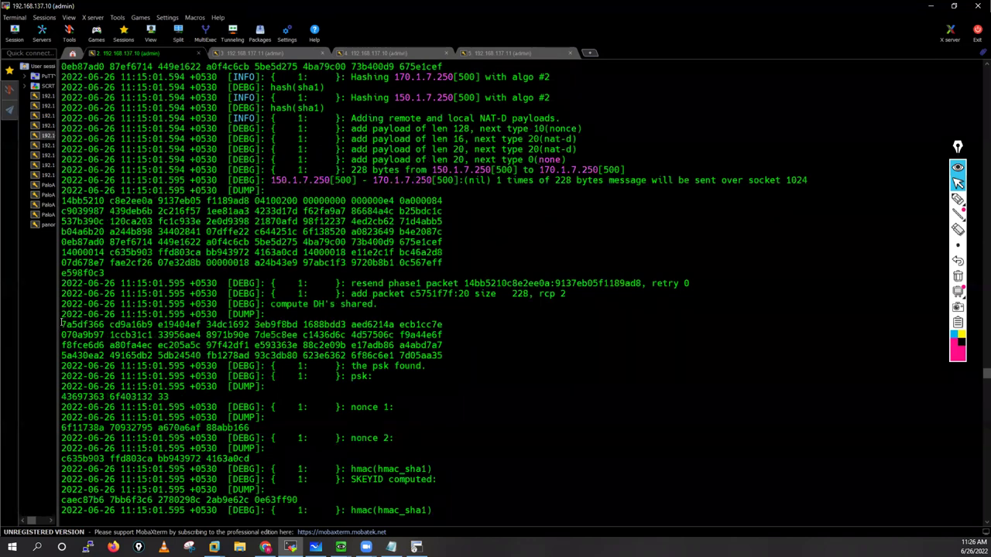
drag(62, 324, 203, 334)
drag(361, 346, 444, 355)
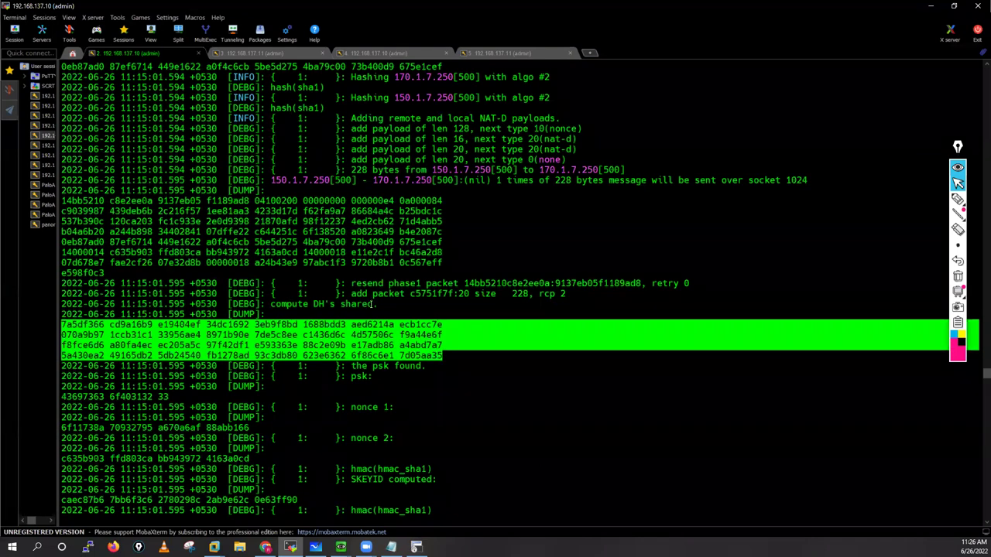
drag(377, 305, 270, 304)
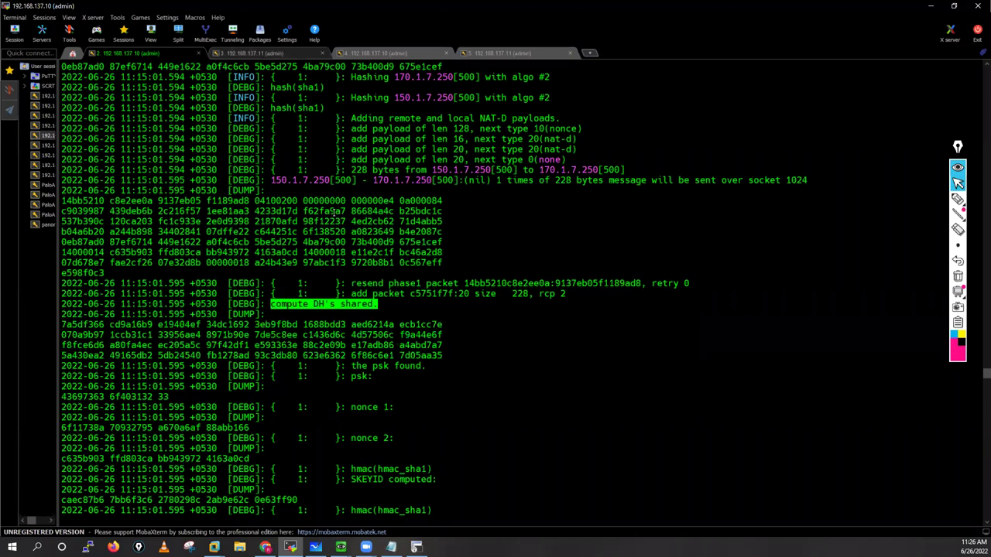
key(ctrl+Tab)
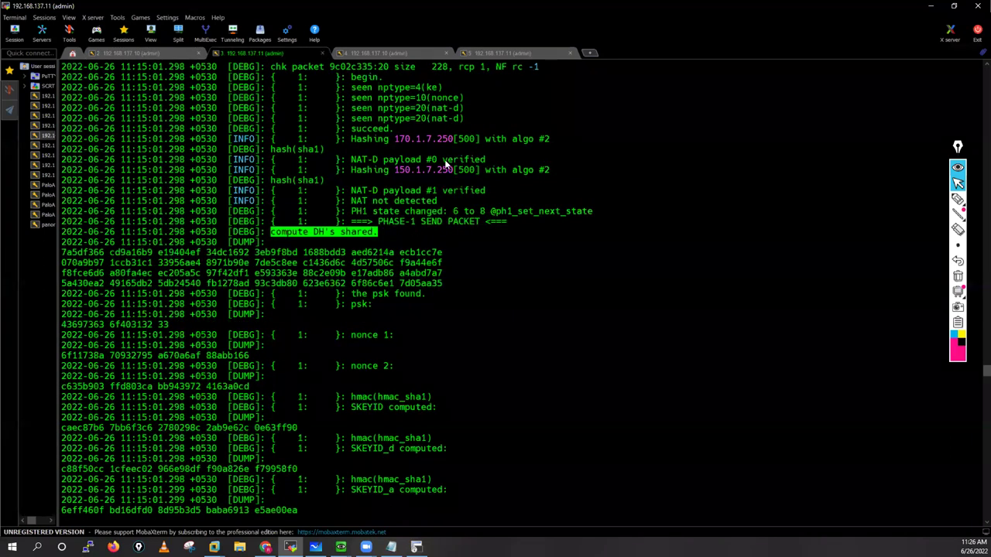
key(alt+Tab)
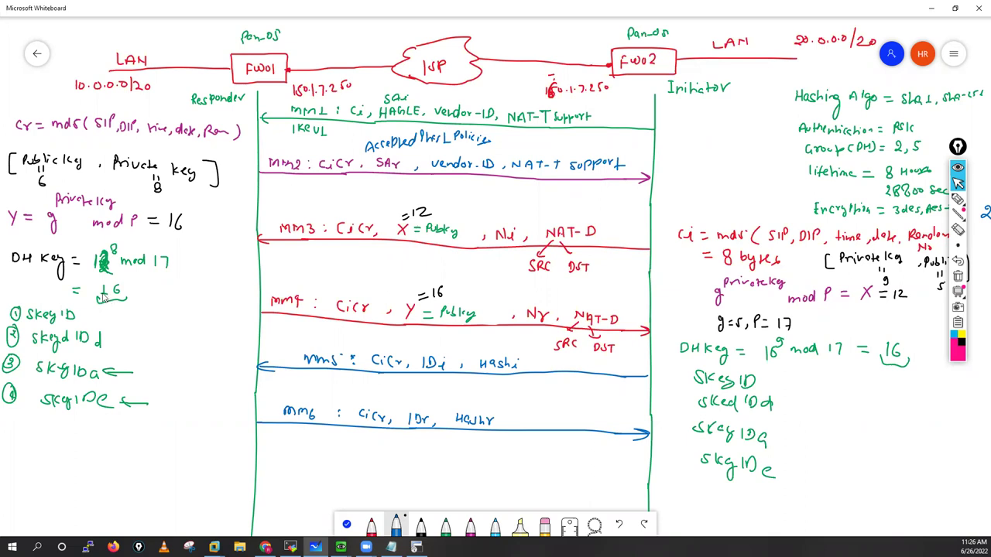
Step: Bring MobaXterm back in front and go to the 192.168.137.10 session's shared key dump
click(291, 547)
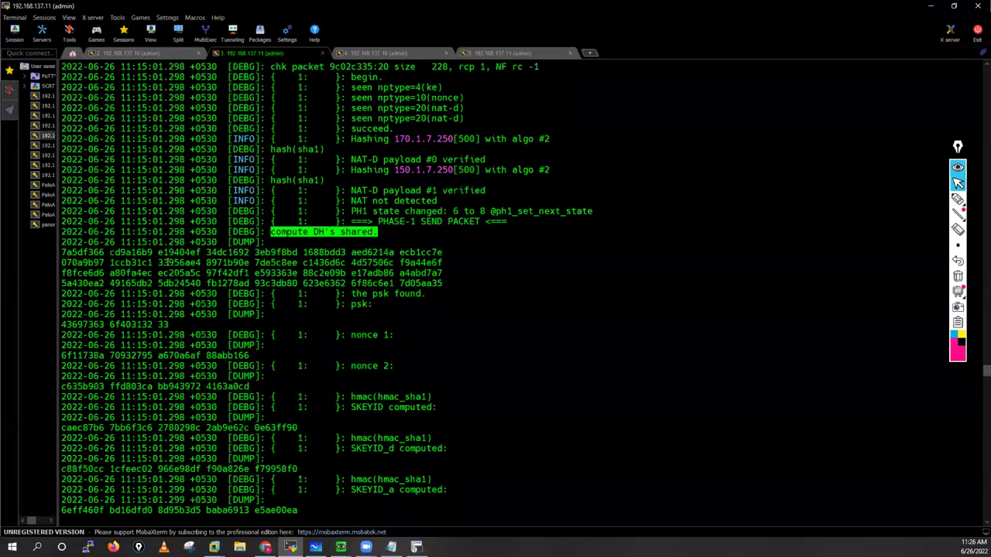
drag(62, 253, 95, 284)
key(ctrl+alt+Left)
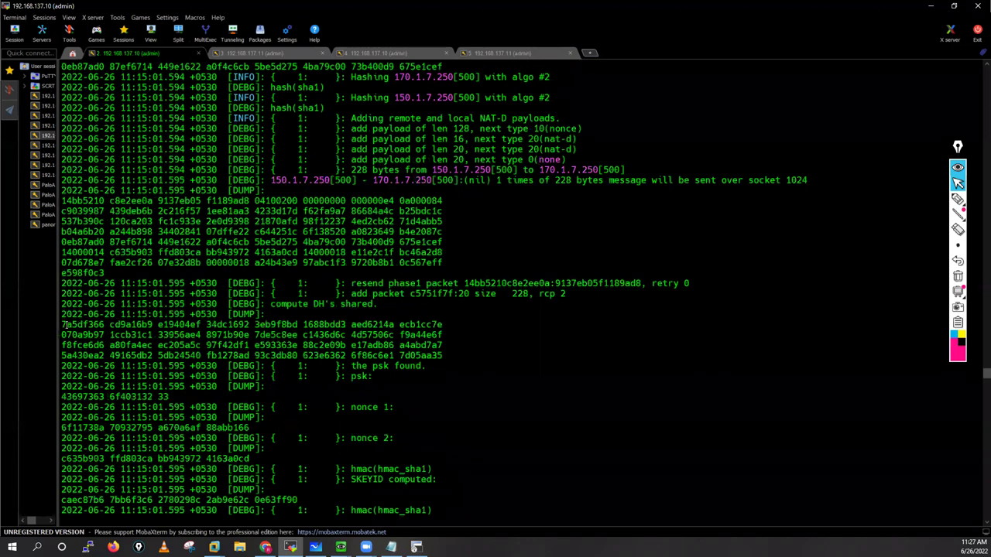
Step: Mark the shared key dump, psk found line and nonce entry, then scroll to the SKEYID lines
drag(62, 325, 446, 354)
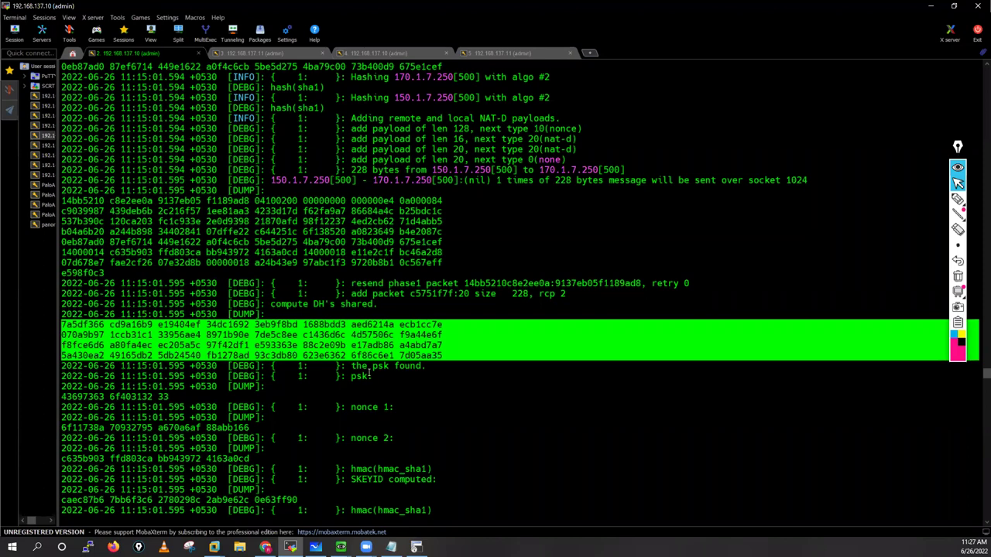
drag(421, 365, 351, 366)
double_click(361, 377)
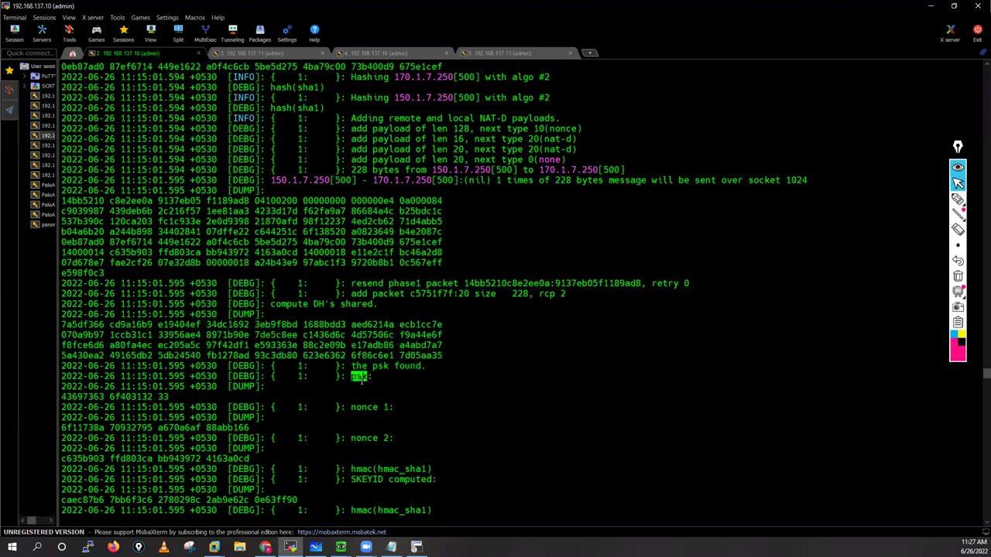
drag(382, 407, 979, 438)
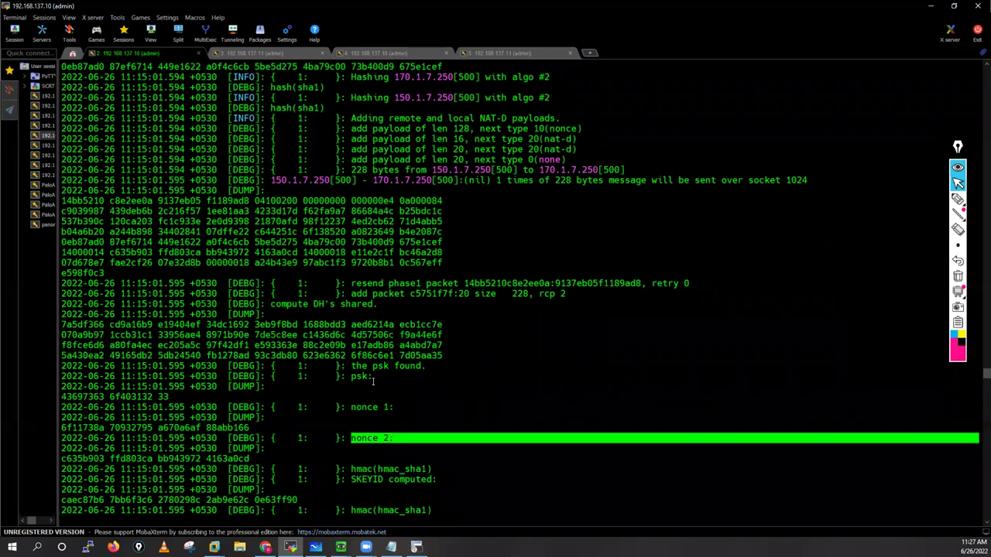
scroll(365, 374, down, 4)
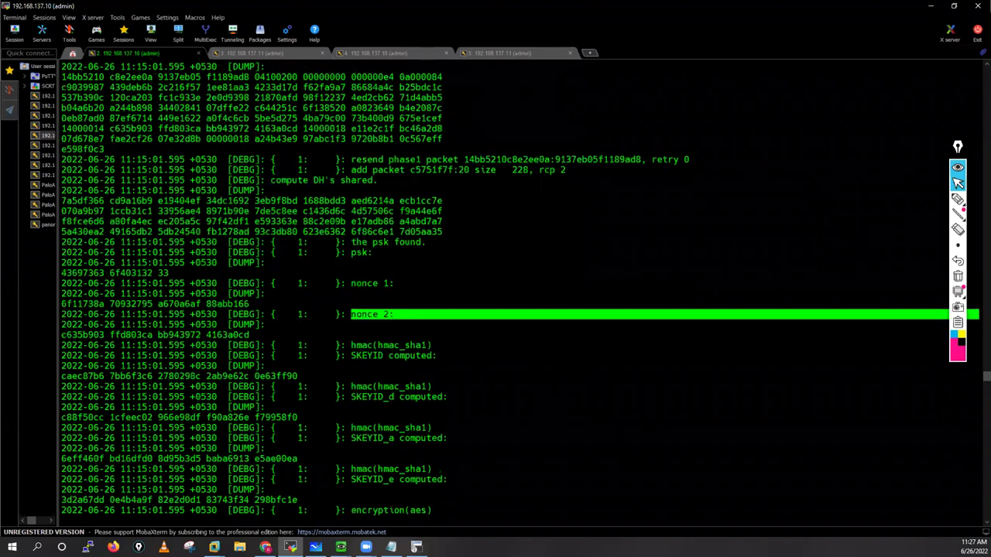
key(alt+Tab)
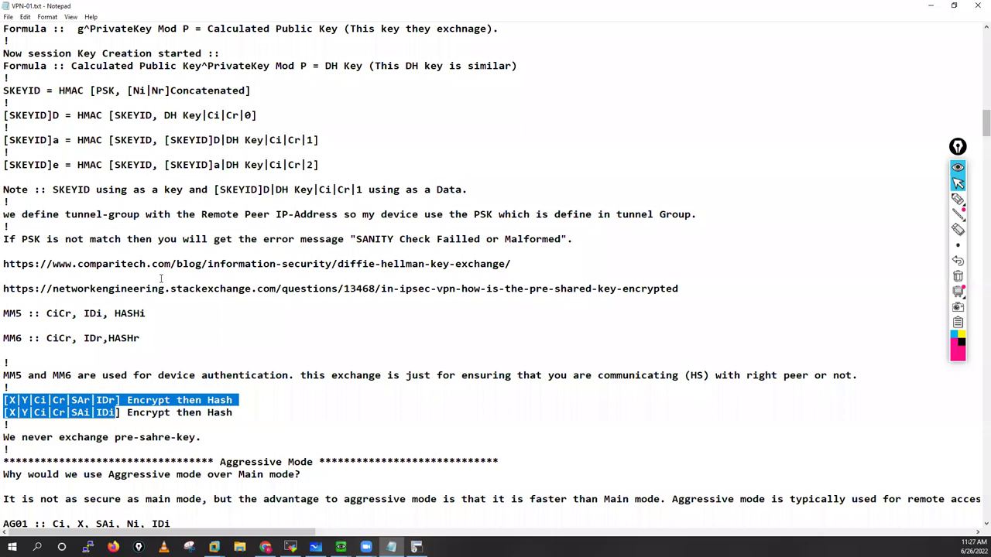
Step: Mark PSK, Ni|Nr and SKEYID in the SKEYID = HMAC formula in VPN-01.txt
scroll(161, 278, up, 1)
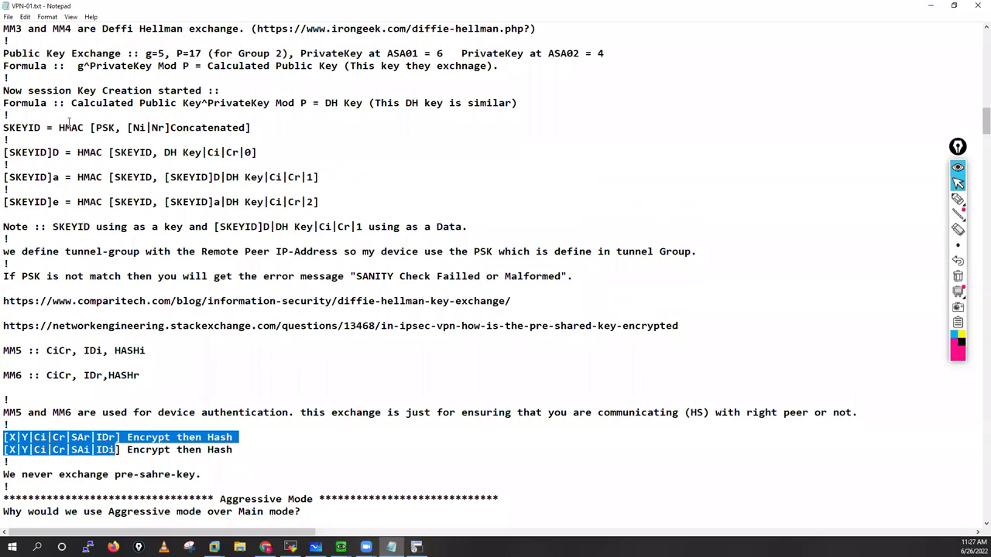
drag(96, 128, 164, 128)
click(4, 127)
shift+click(41, 128)
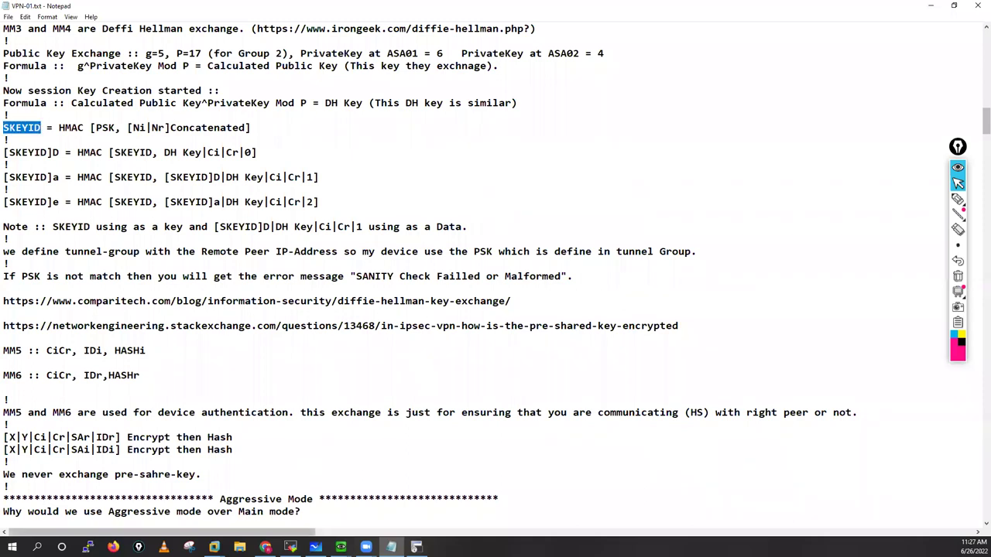
Step: Highlight the SKEYID computed hex value on both 192.168.137.10 and 192.168.137.11 to compare
key(alt+Tab)
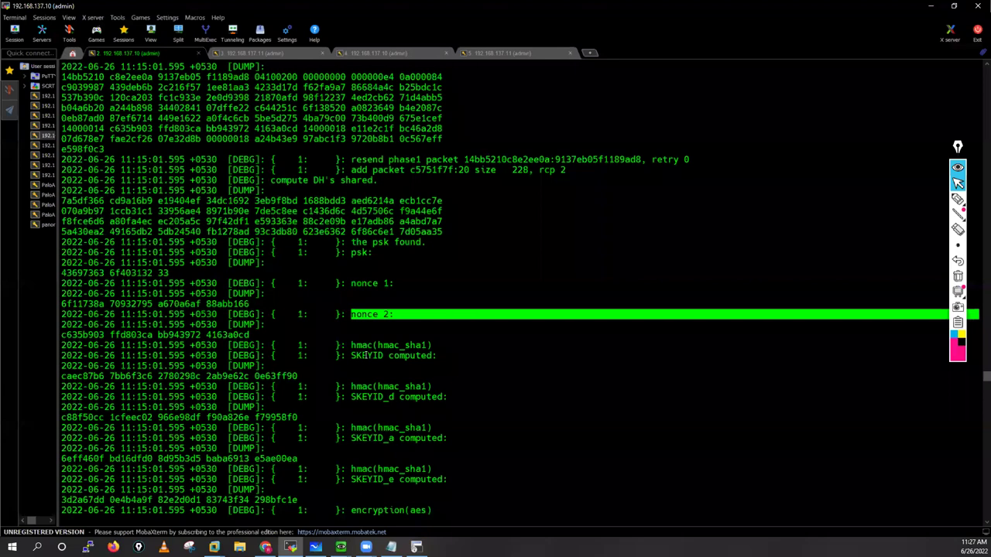
mouse_move(383, 355)
mouse_down()
mouse_move(351, 356)
mouse_move(432, 356)
mouse_up()
triple_click(294, 375)
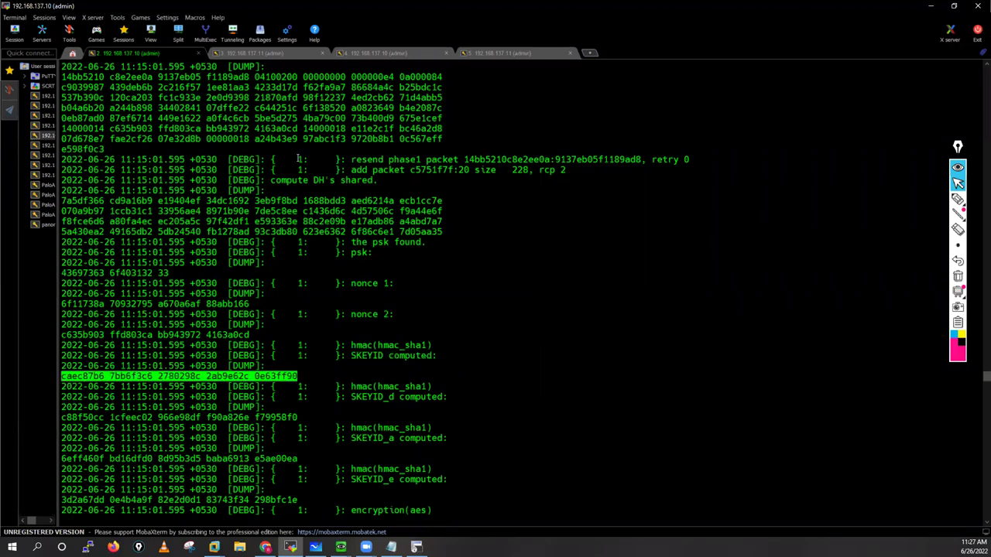
click(249, 51)
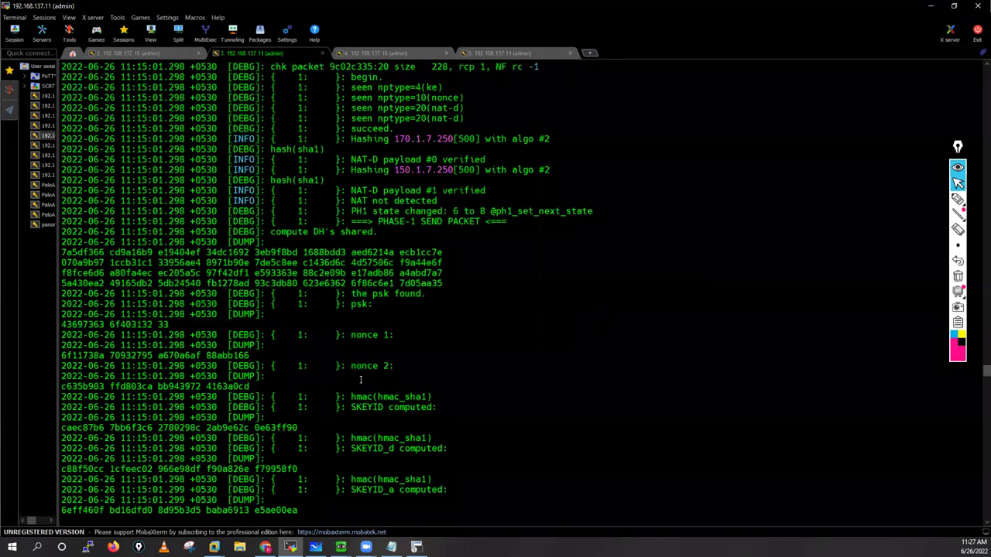
triple_click(295, 430)
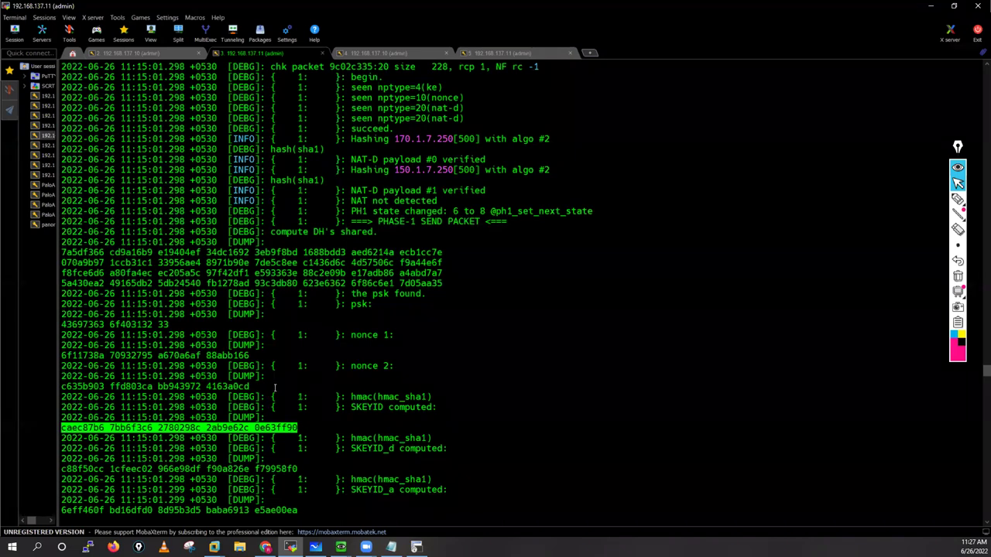
key(ctrl+shift+Tab)
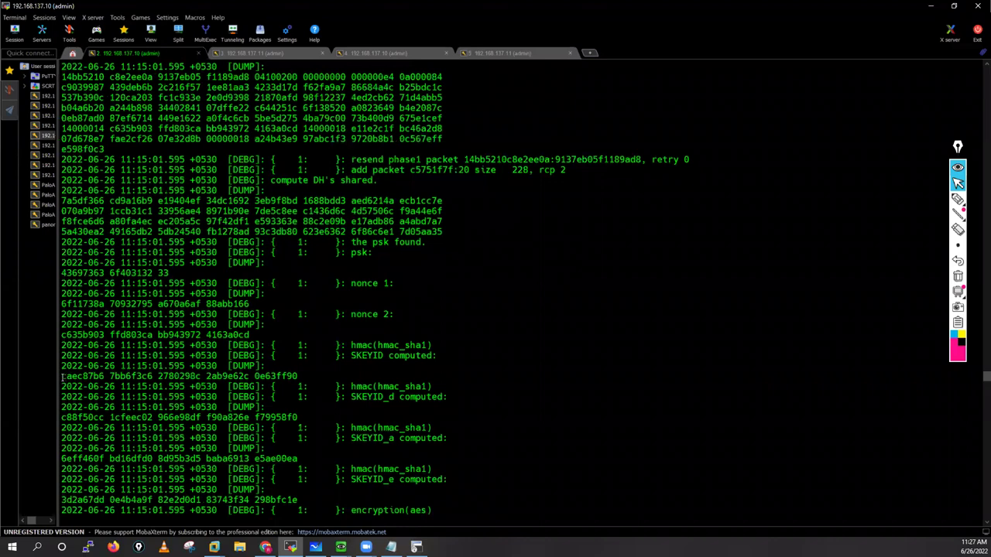
drag(61, 377, 297, 376)
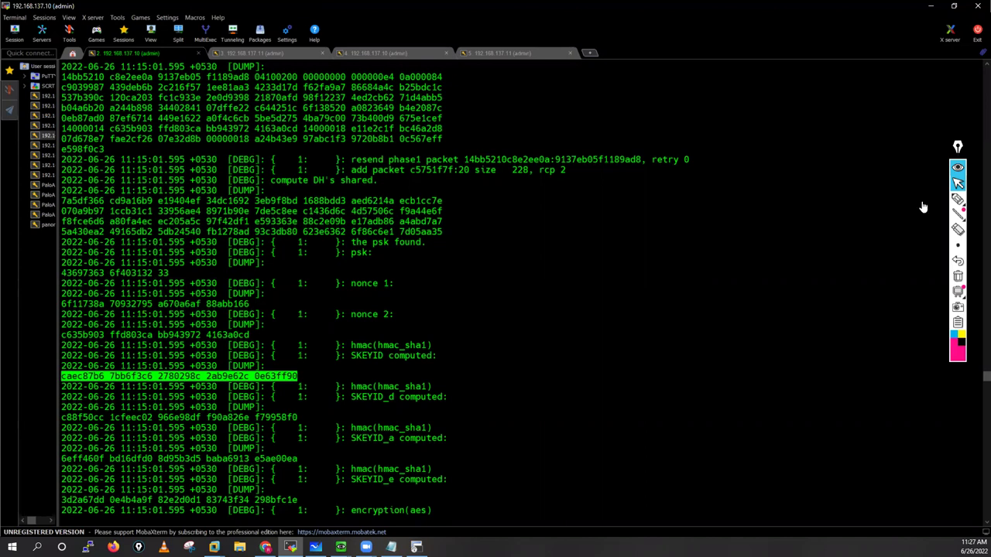
Step: Pen-annotate the hmac and SKEYID lines and underline SKEYID_d and SKEYID_a, then clear the drawings
click(957, 199)
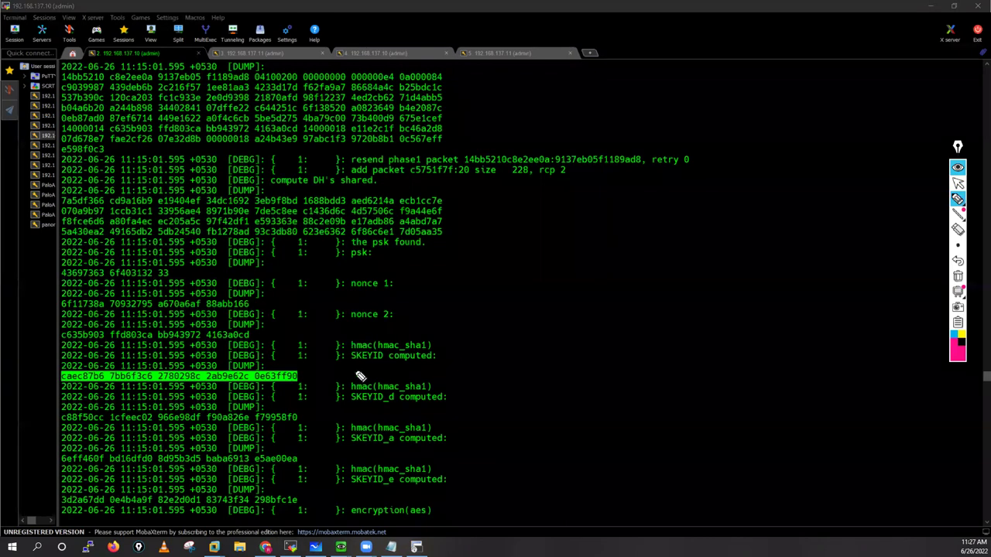
drag(397, 343, 372, 340)
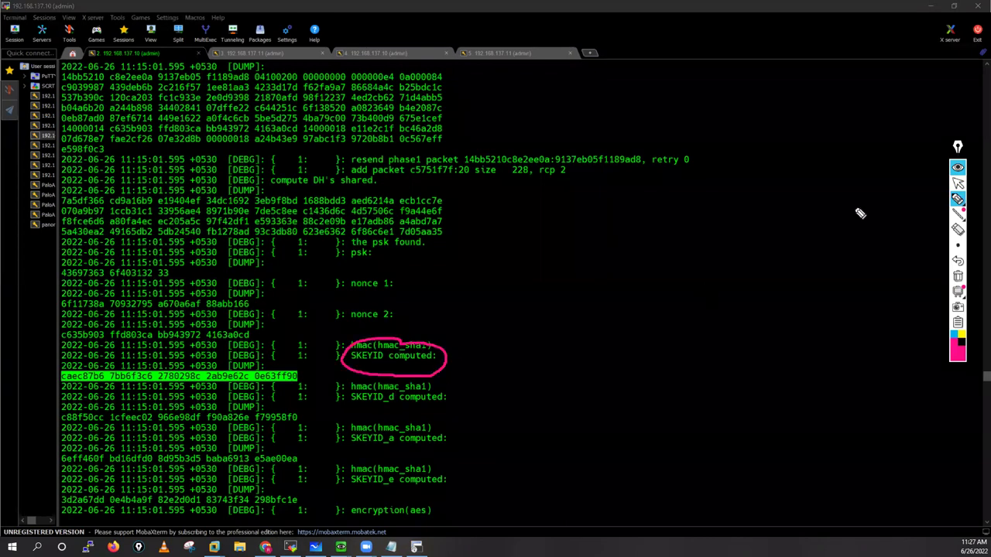
click(958, 183)
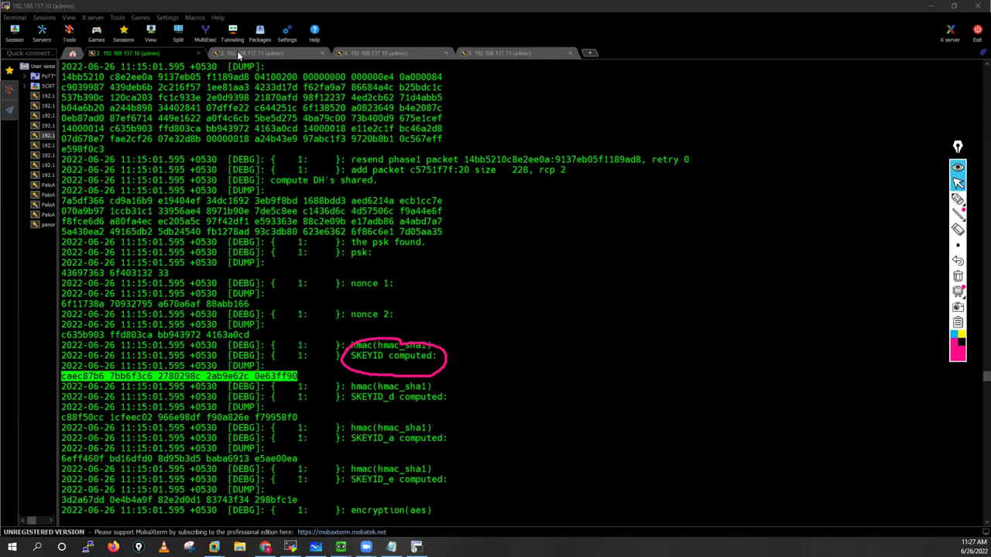
click(239, 54)
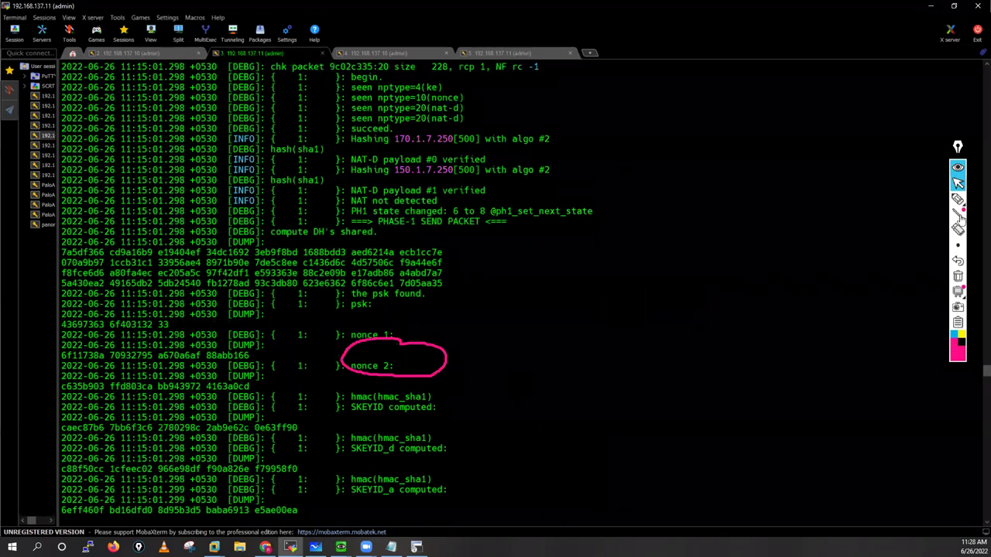
click(958, 276)
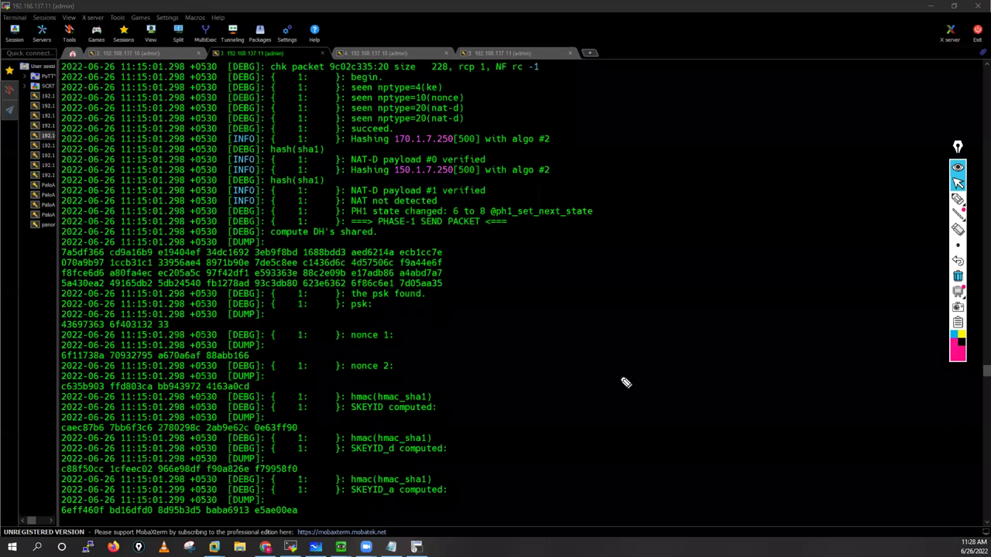
mouse_move(335, 400)
mouse_down()
mouse_move(415, 385)
mouse_move(398, 394)
mouse_up()
click(330, 424)
drag(350, 457, 446, 456)
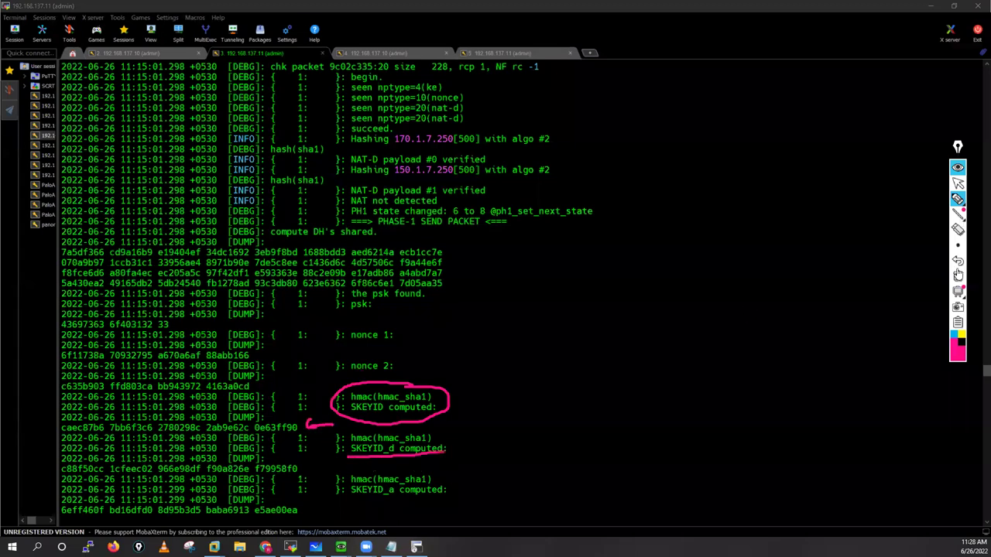
drag(350, 495, 446, 495)
click(958, 275)
click(958, 183)
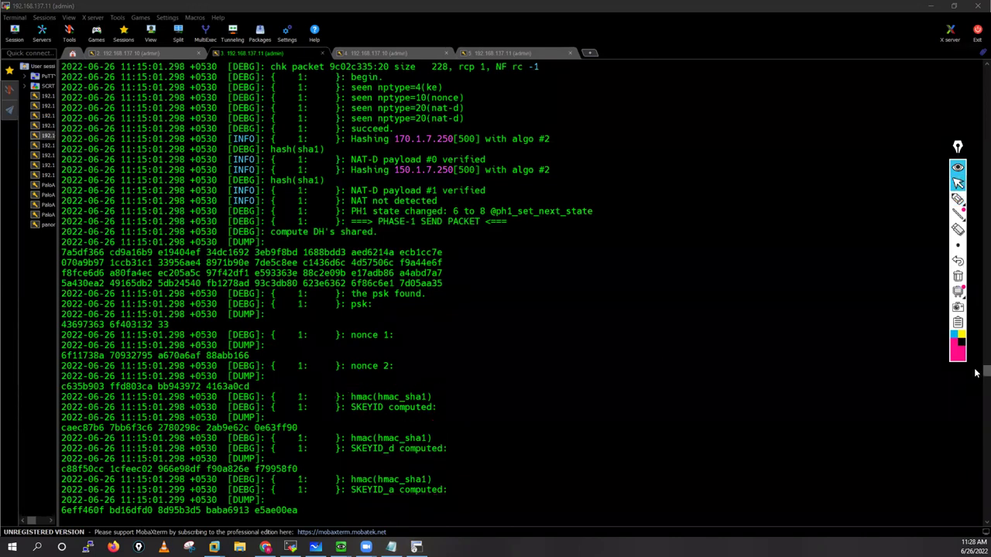
Step: Scroll the 192.168.137.11 log and highlight the SKEYID_e computed label and hex value
scroll(611, 314, down, 7)
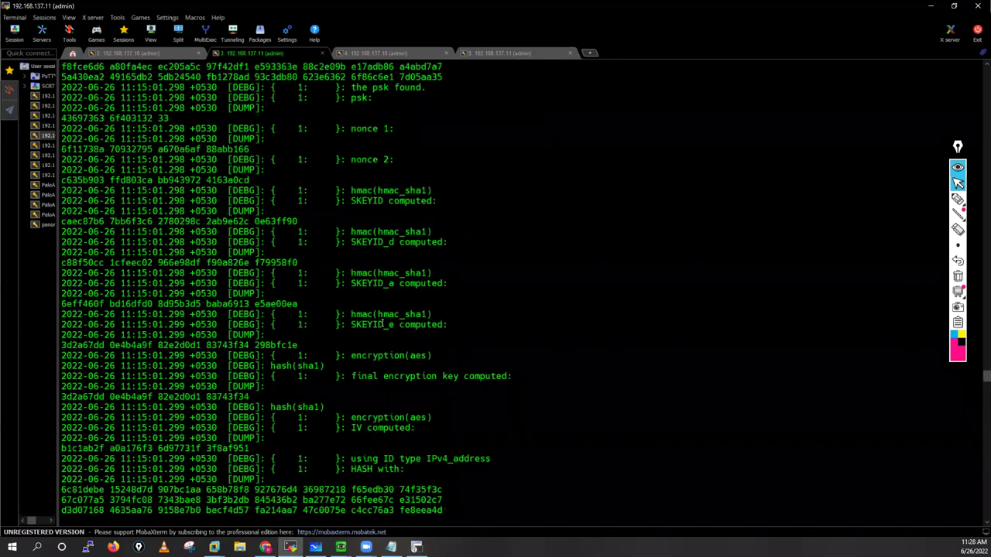
drag(351, 324, 447, 324)
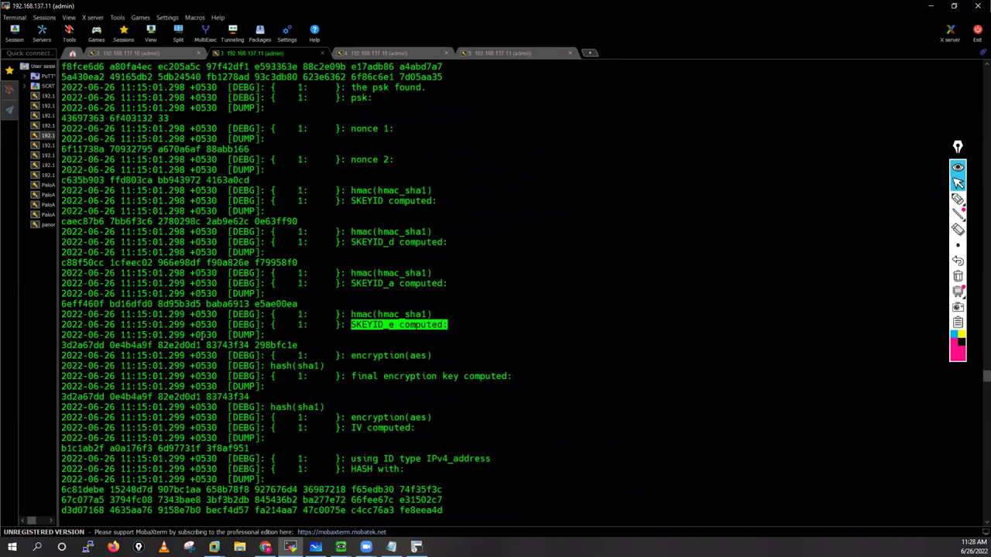
triple_click(298, 346)
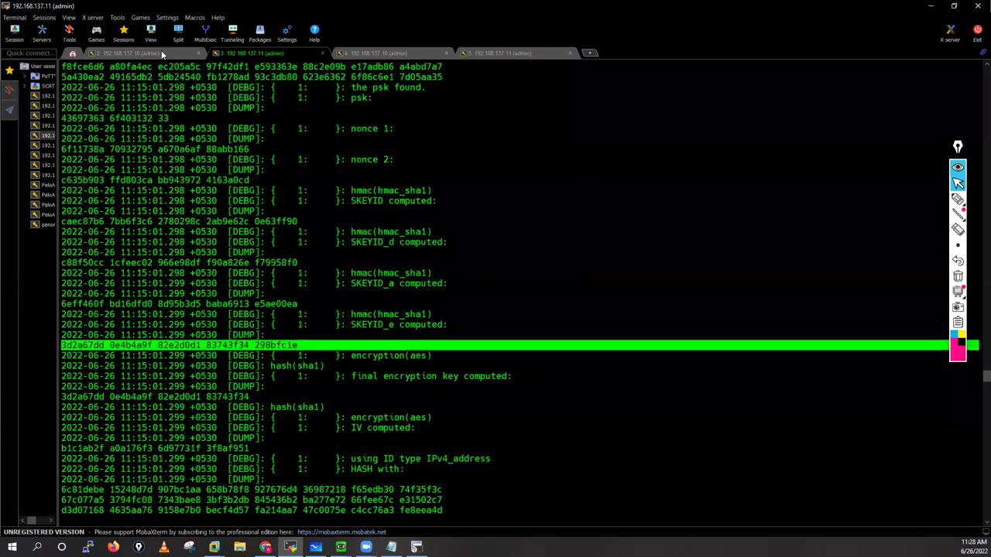
Step: In the 192.168.137.10 log, highlight the SKEYID_d value and the SKEYID_e label and hex value
click(161, 51)
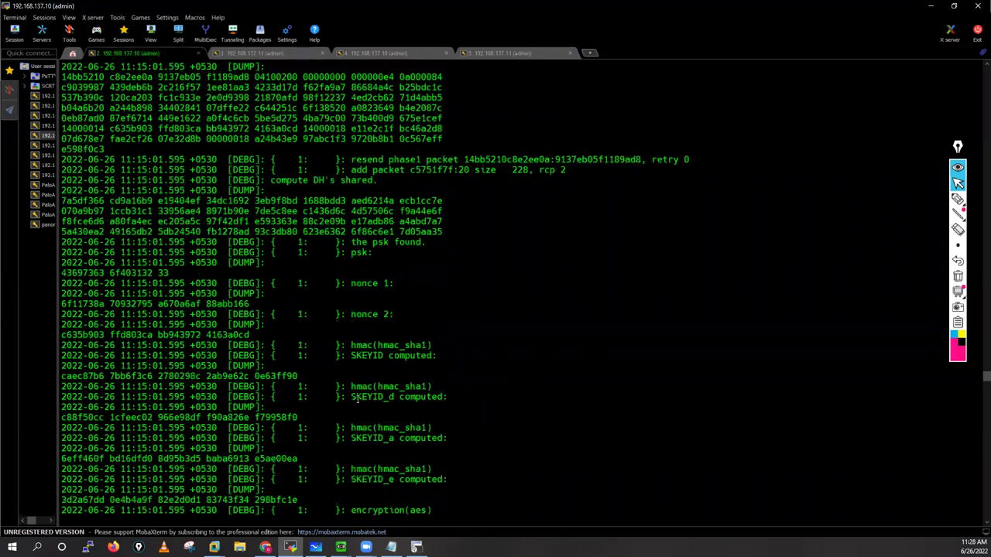
triple_click(301, 417)
scroll(369, 325, down, 5)
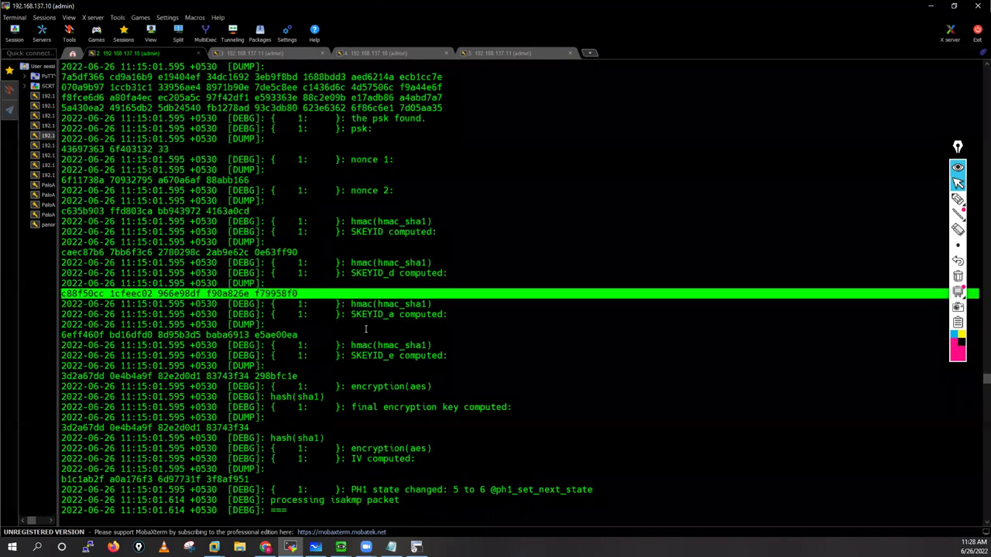
drag(438, 325, 350, 325)
drag(438, 325, 443, 324)
triple_click(300, 345)
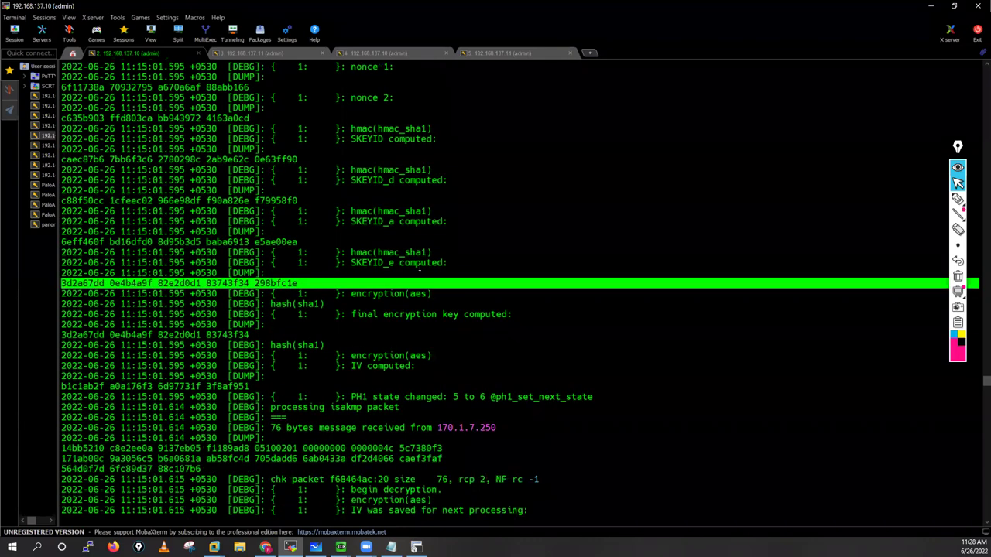
drag(352, 262, 447, 263)
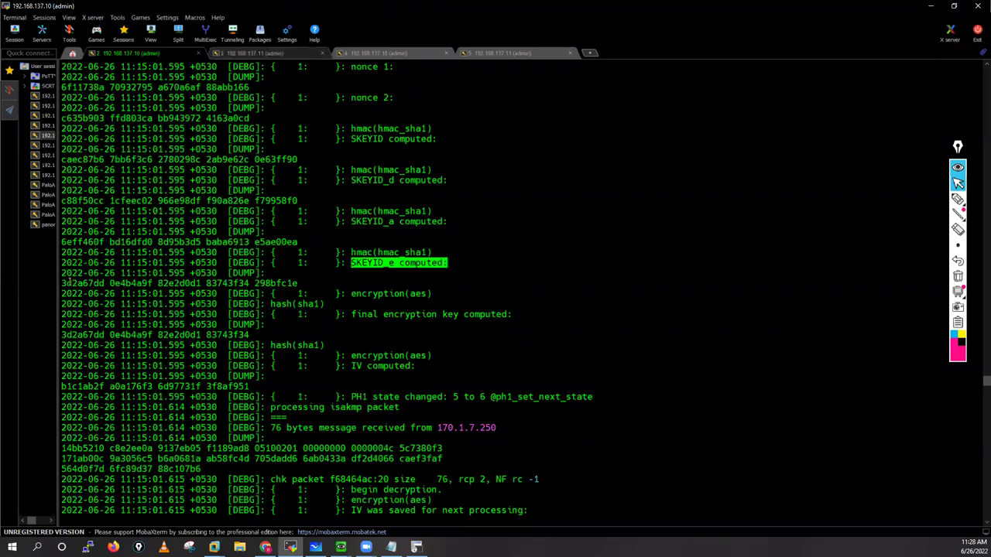
drag(61, 283, 298, 284)
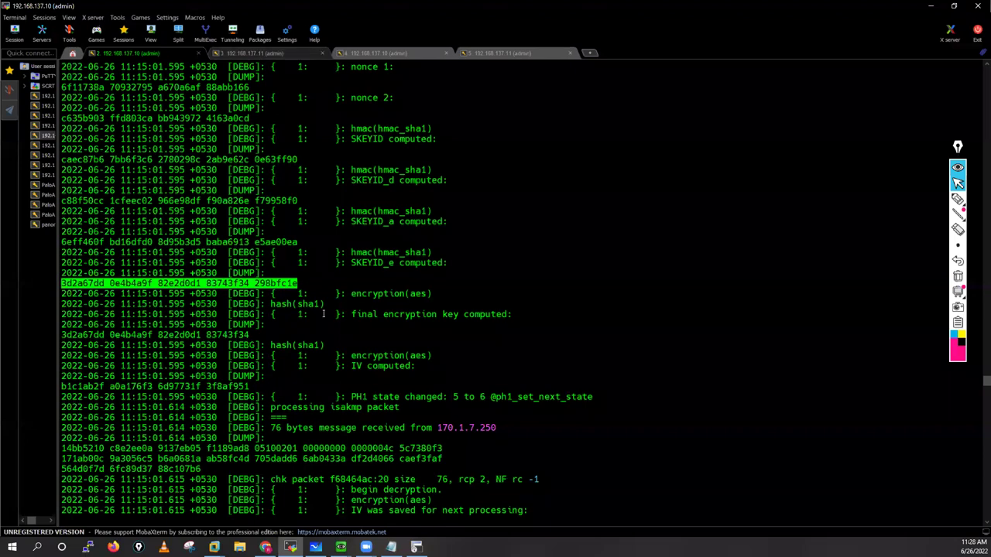
Step: Highlight the matching SKEYID_e label and value in the 192.168.137.11 log
click(257, 54)
drag(351, 325, 438, 326)
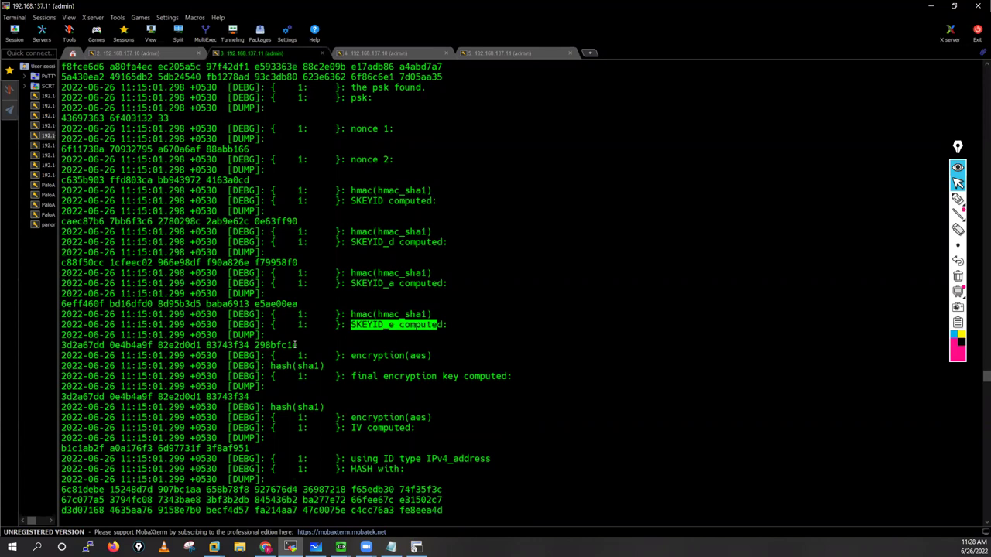
drag(295, 345, 244, 345)
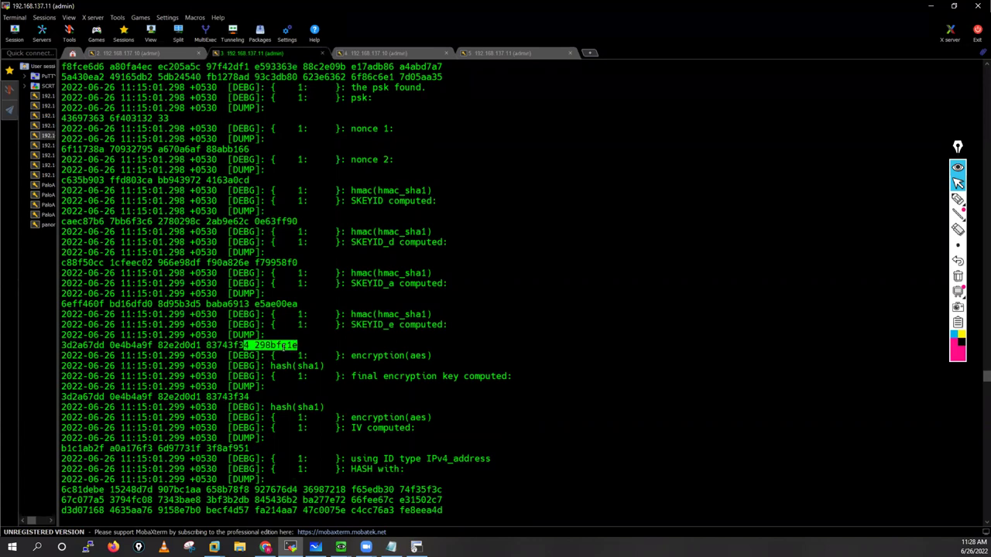
click(391, 547)
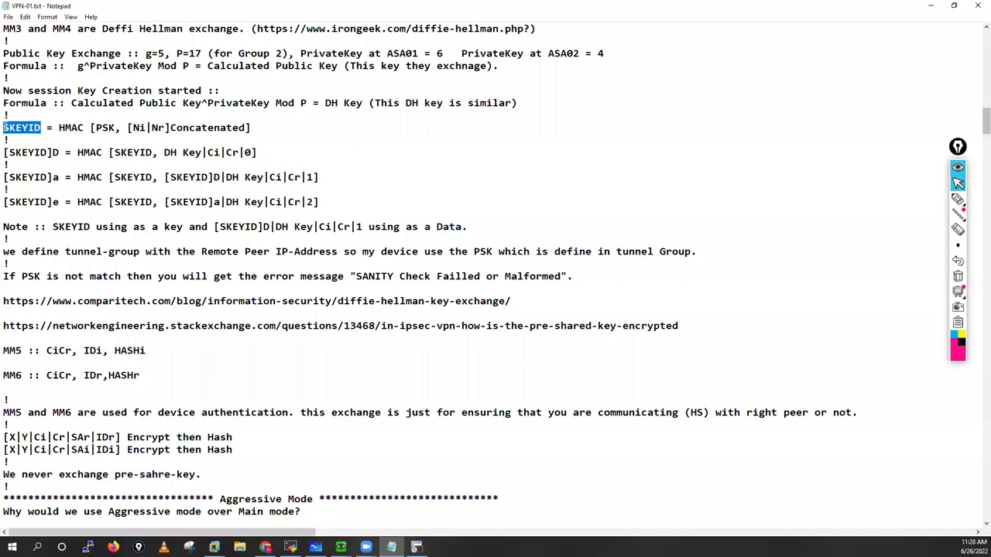
Step: Select the SKEYID through [SKEYID]e formula lines in VPN-01.txt
key(alt+Tab)
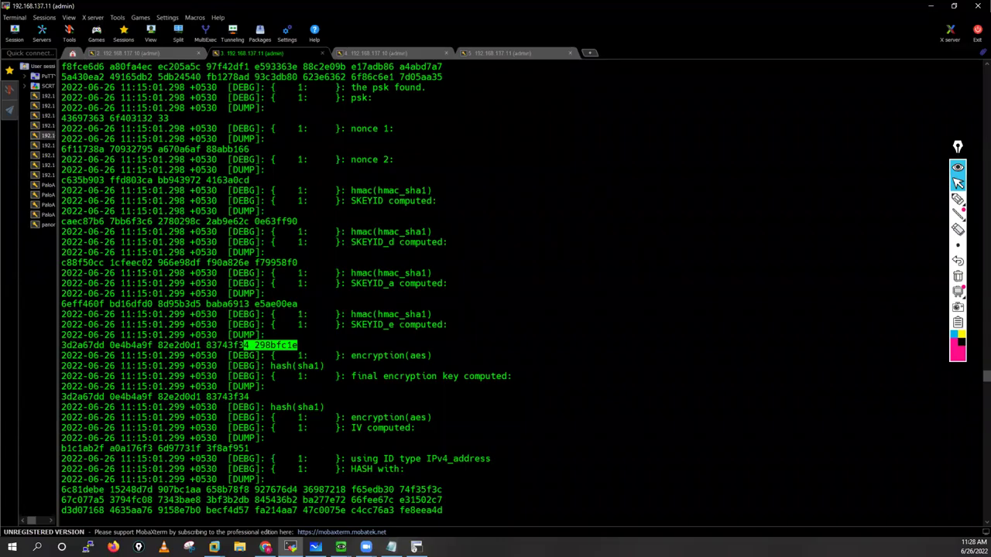
key(alt+Tab)
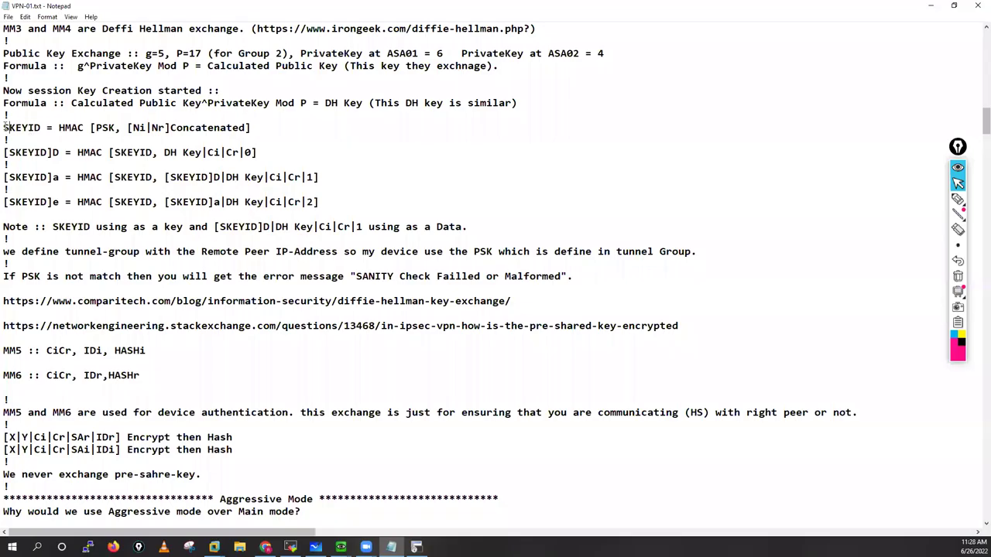
key(shift+Down)
key(shift+Down)
key(shift+Down)
key(shift+Down)
key(shift+Down)
key(shift+Down)
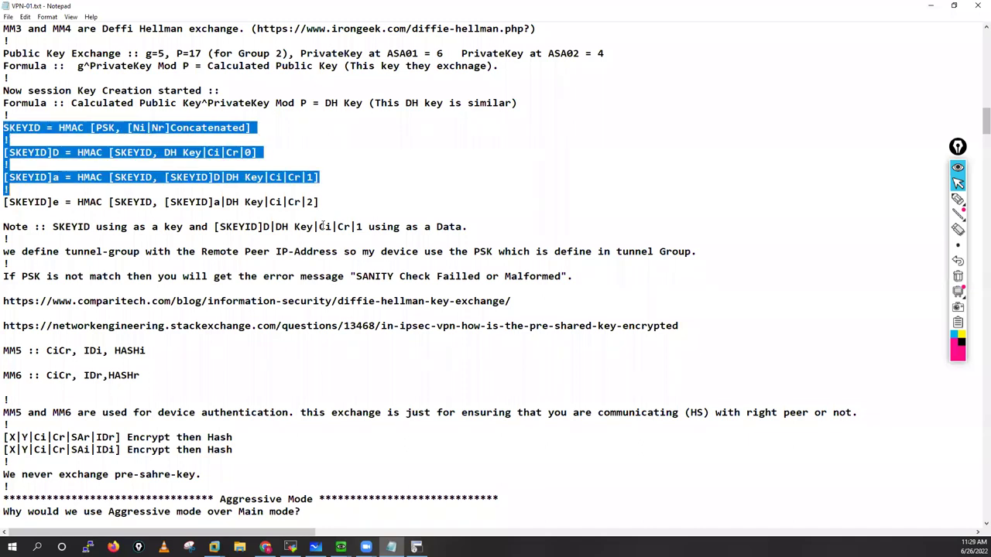
shift+click(327, 207)
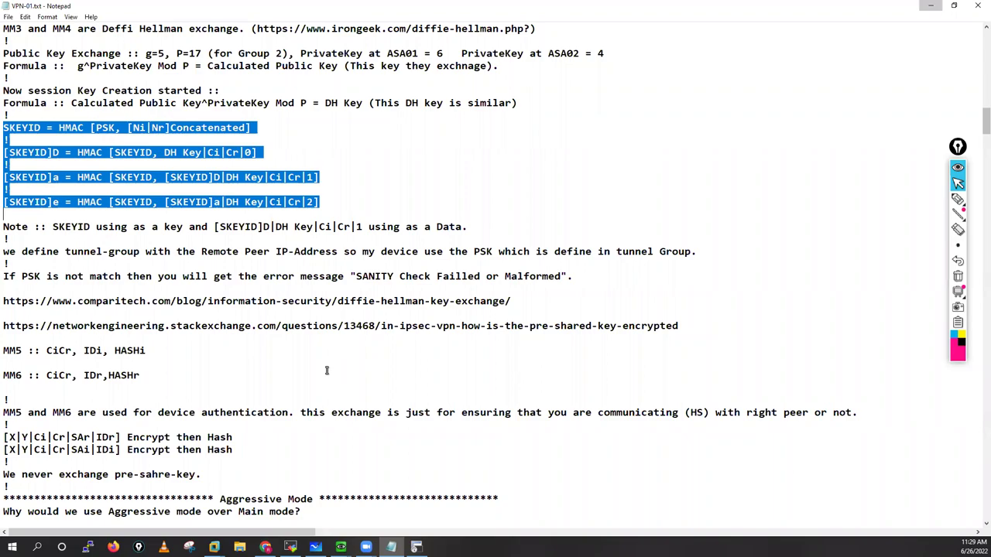
key(alt+Tab)
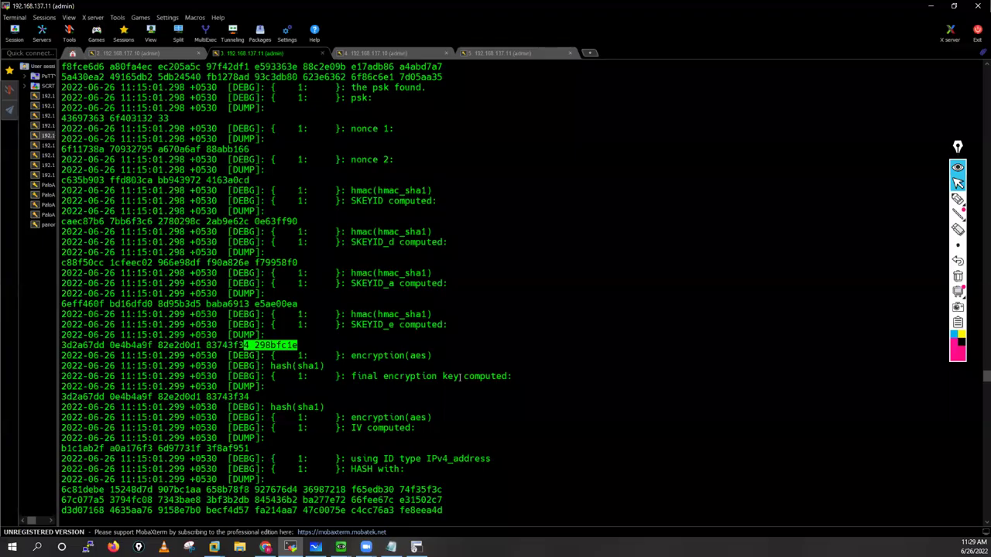
drag(350, 376, 512, 377)
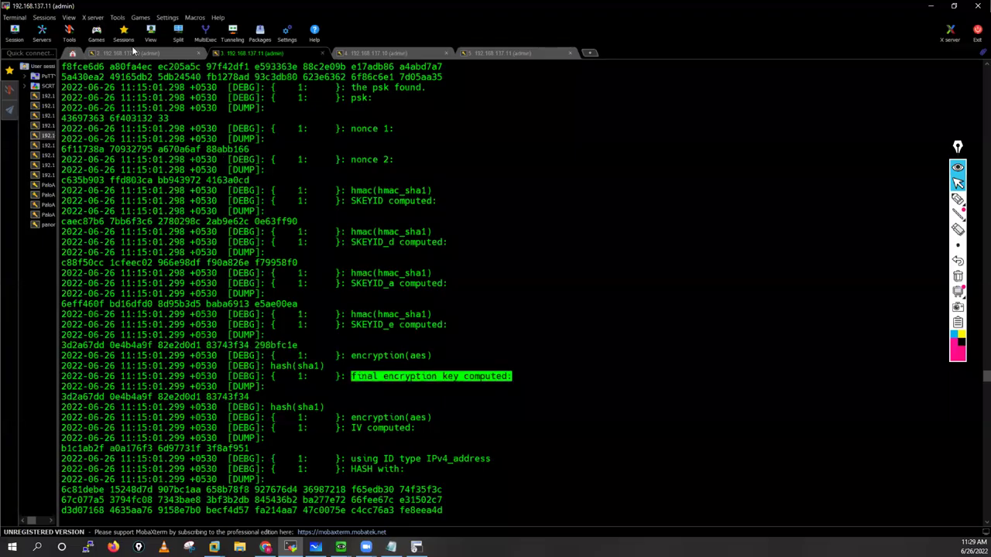
key(ctrl+shift+Tab)
drag(352, 314, 508, 314)
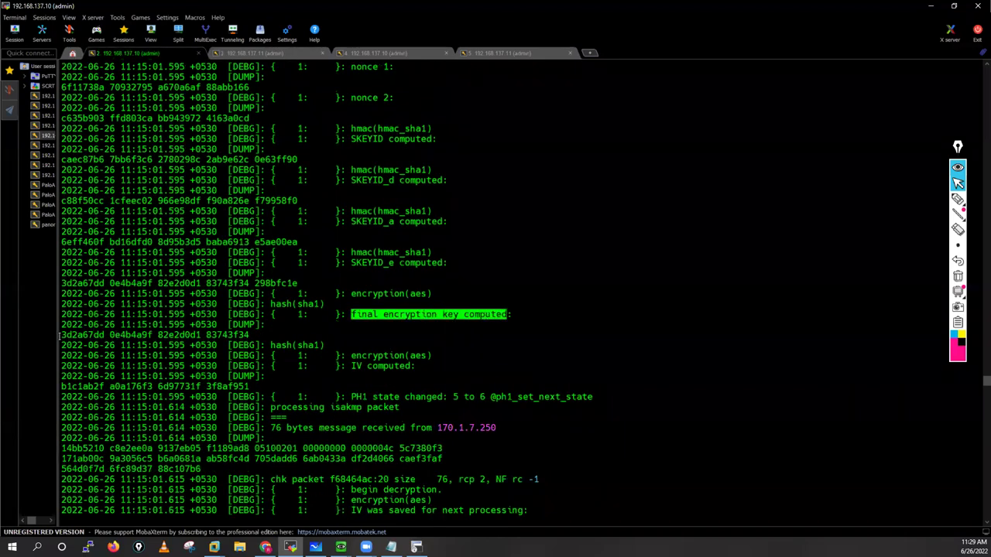
triple_click(248, 337)
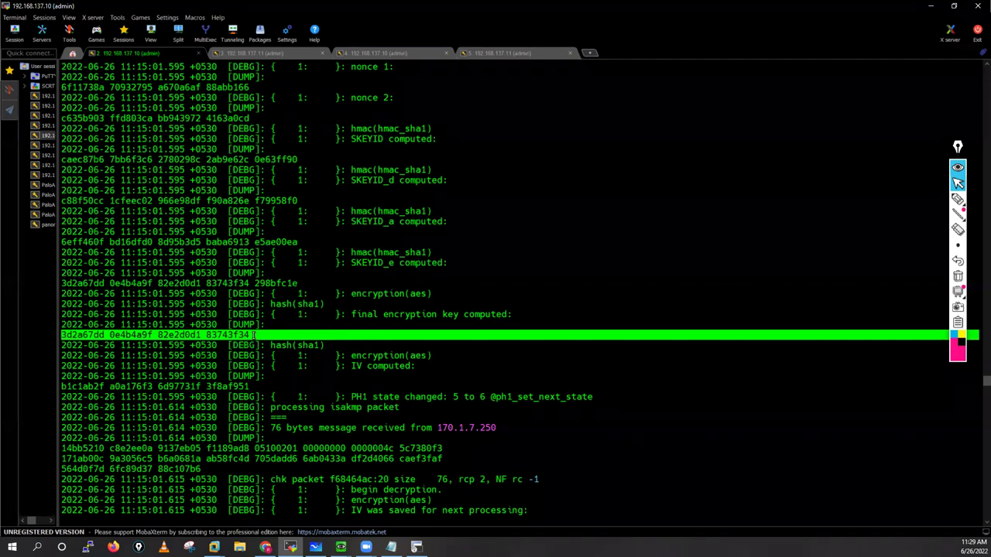
click(250, 334)
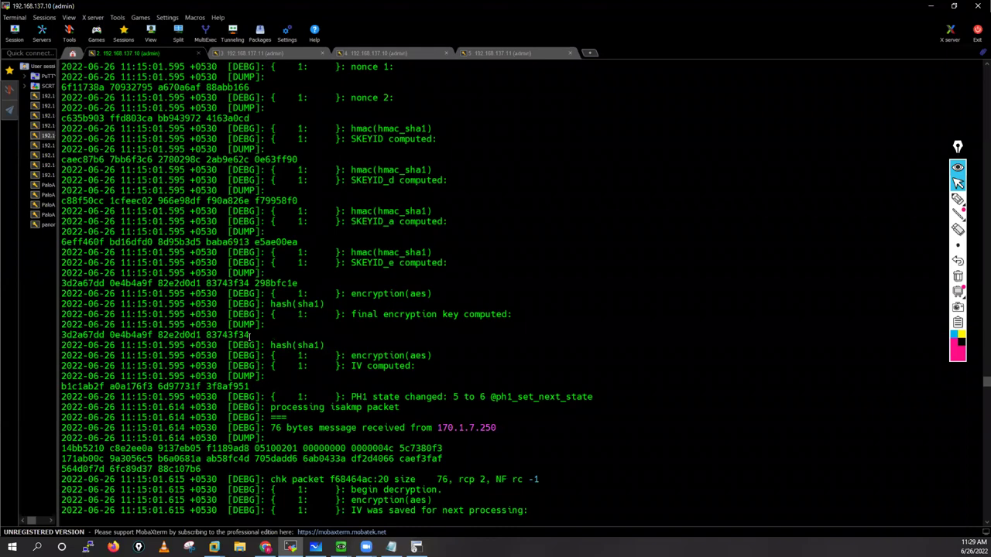
Step: Scroll the .10 log, then mark the ID type/HASH lines, HASH hex dump and save IV lines on .11
scroll(250, 334, down, 4)
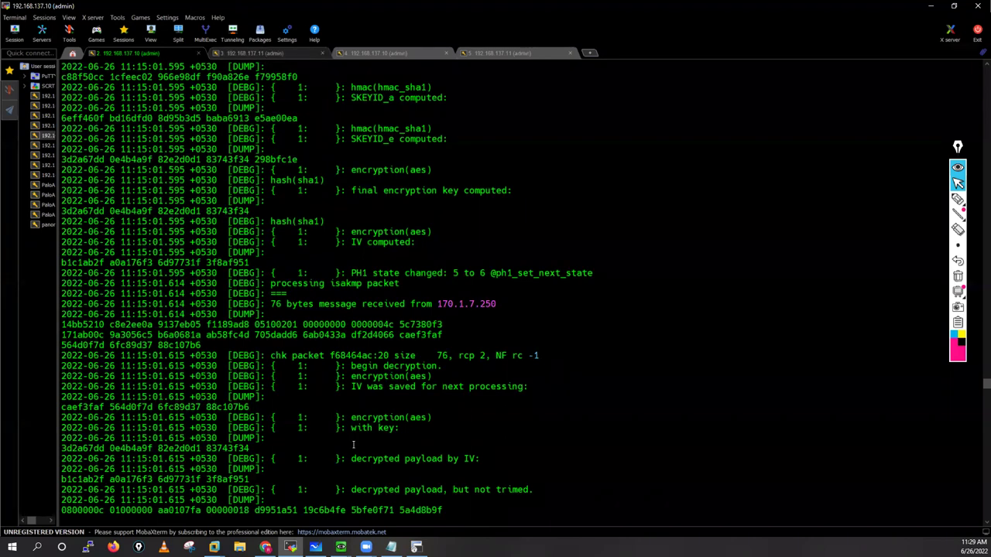
key(ctrl+Tab)
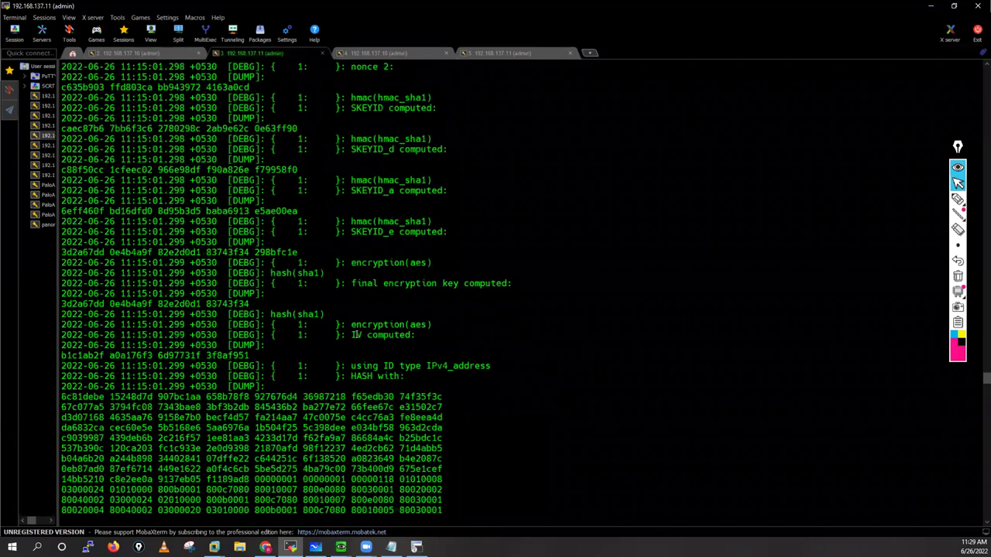
drag(350, 334, 404, 346)
drag(65, 365, 305, 469)
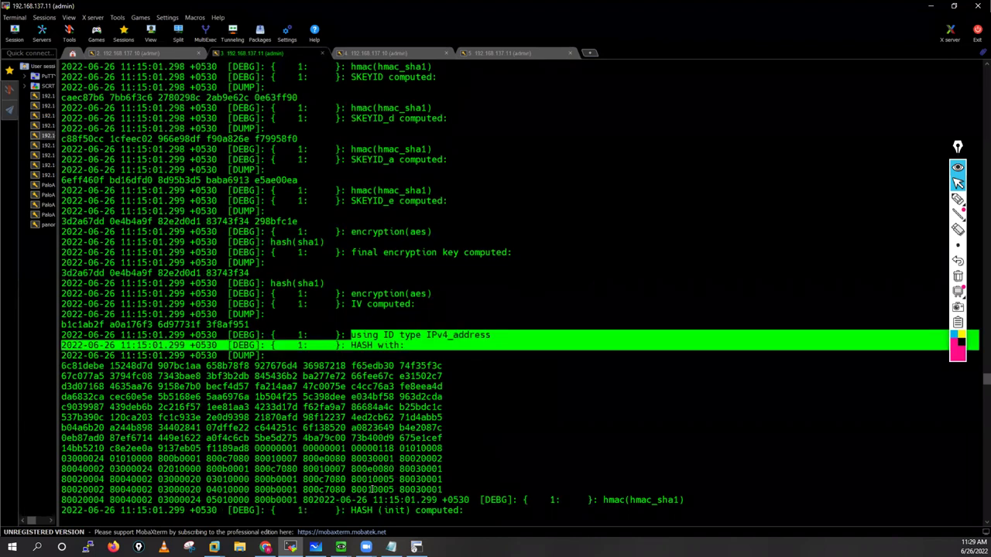
drag(450, 493, 447, 490)
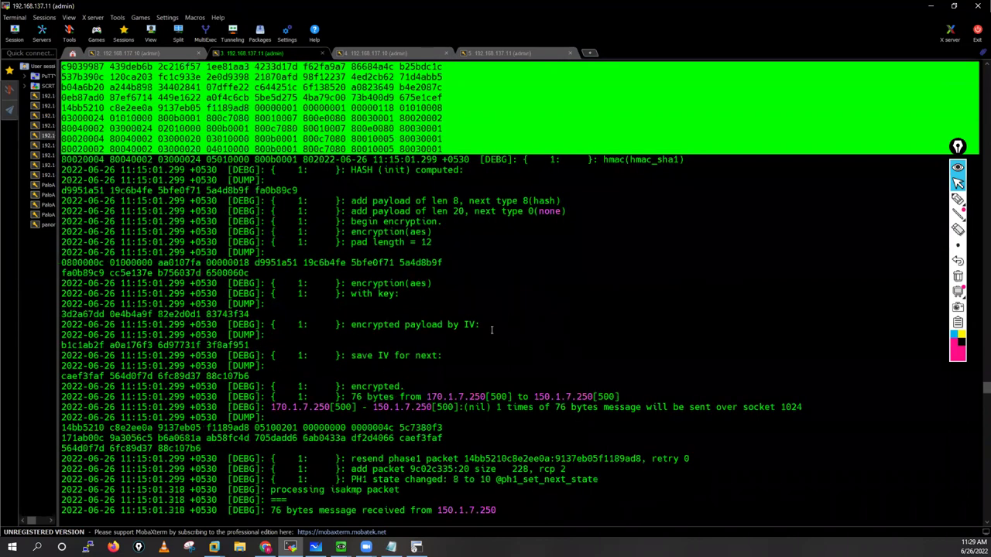
drag(351, 355, 421, 396)
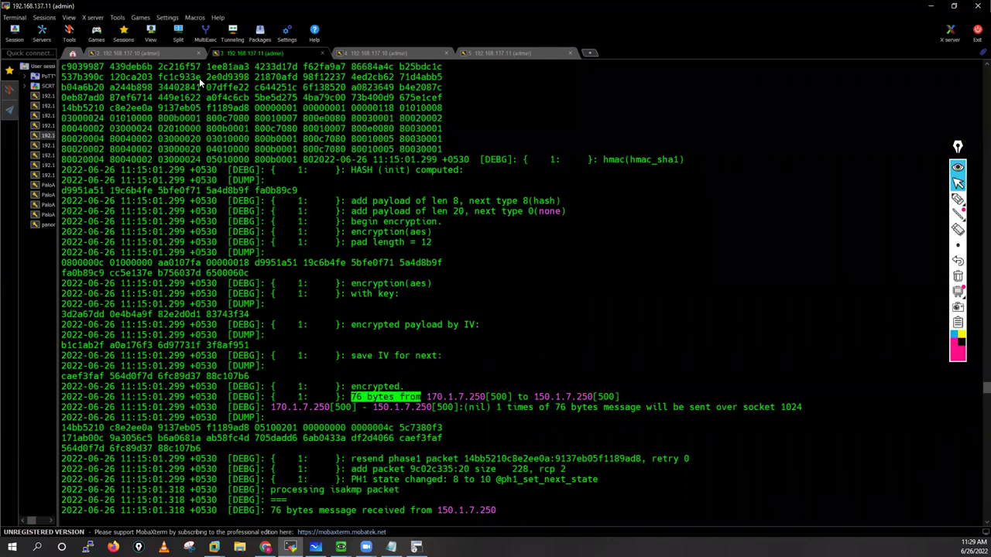
click(159, 52)
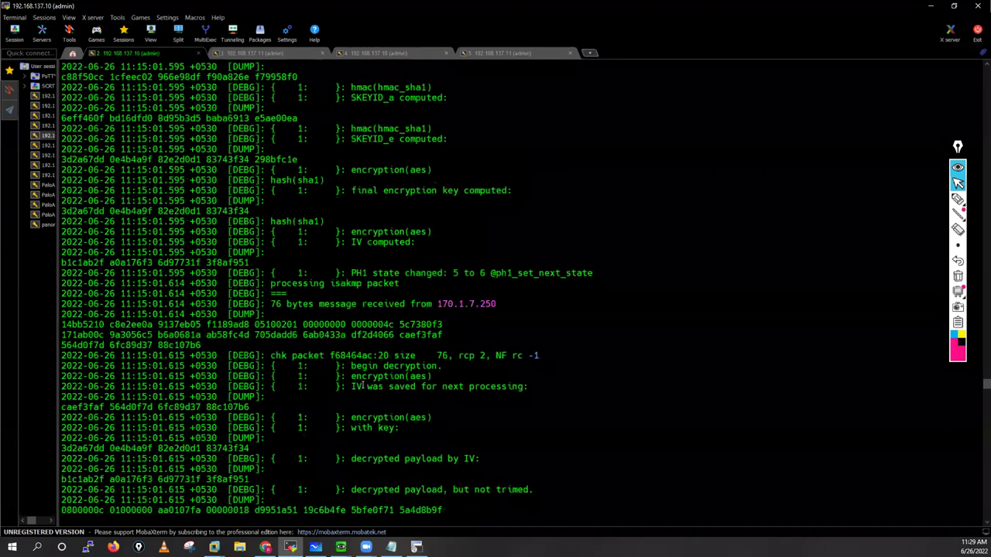
Step: Highlight the 76-byte received message, decrypted payload, AES encryption and key lines in the .10 log
drag(270, 304, 480, 304)
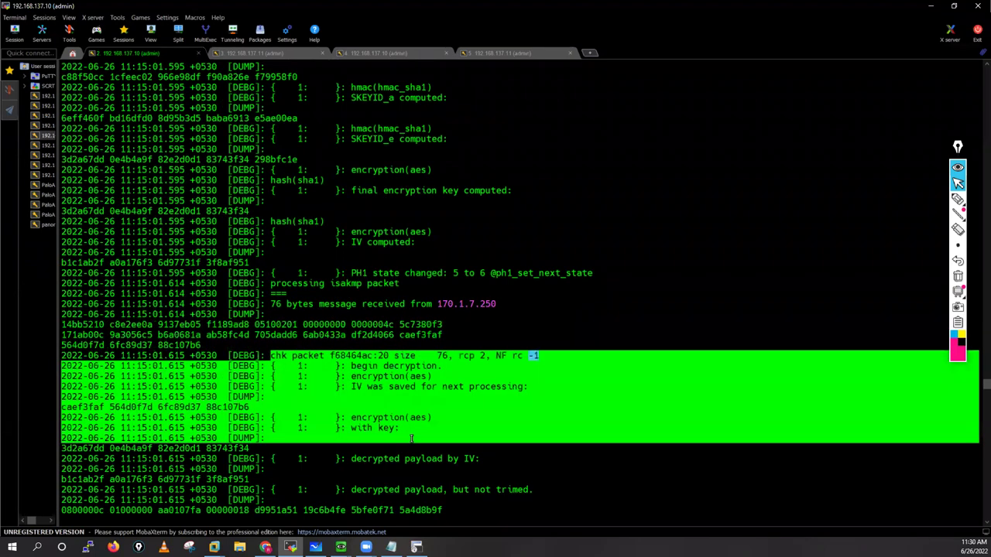
scroll(387, 370, down, 4)
drag(346, 366, 533, 365)
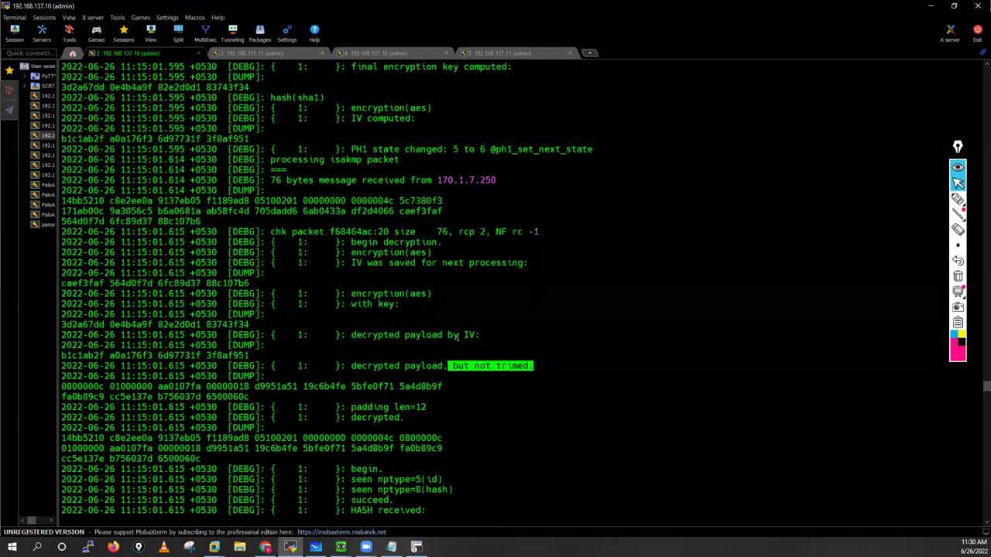
drag(346, 335, 480, 334)
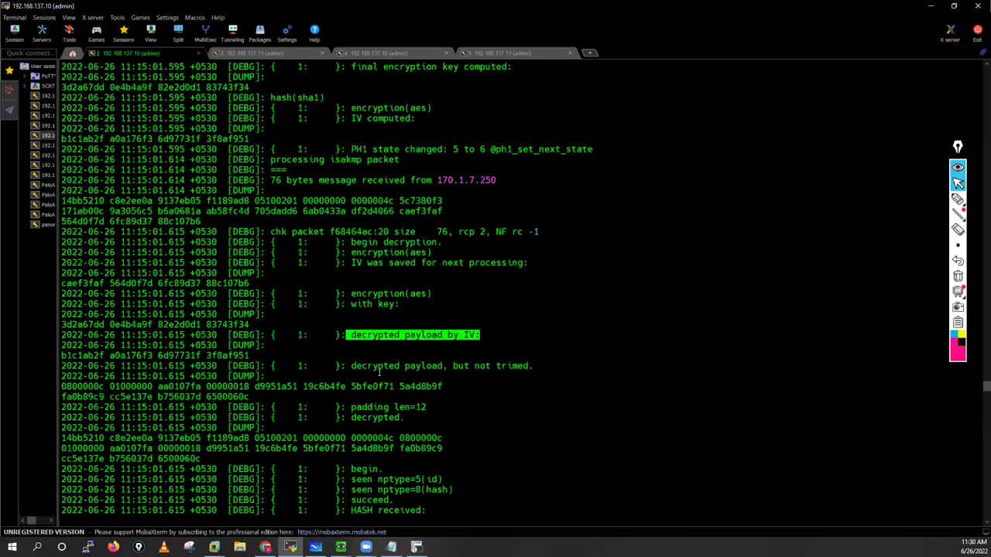
double_click(412, 299)
drag(351, 304, 59, 320)
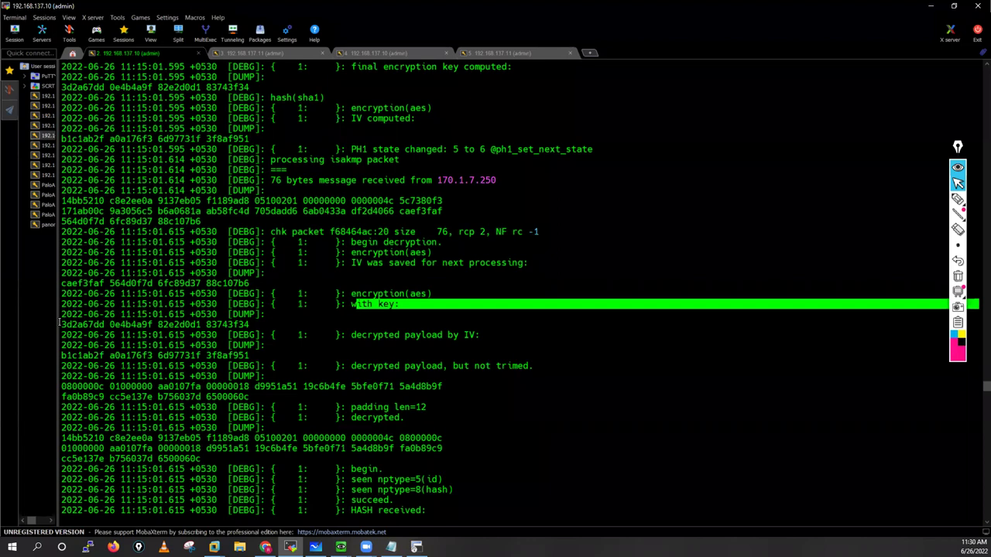
triple_click(248, 325)
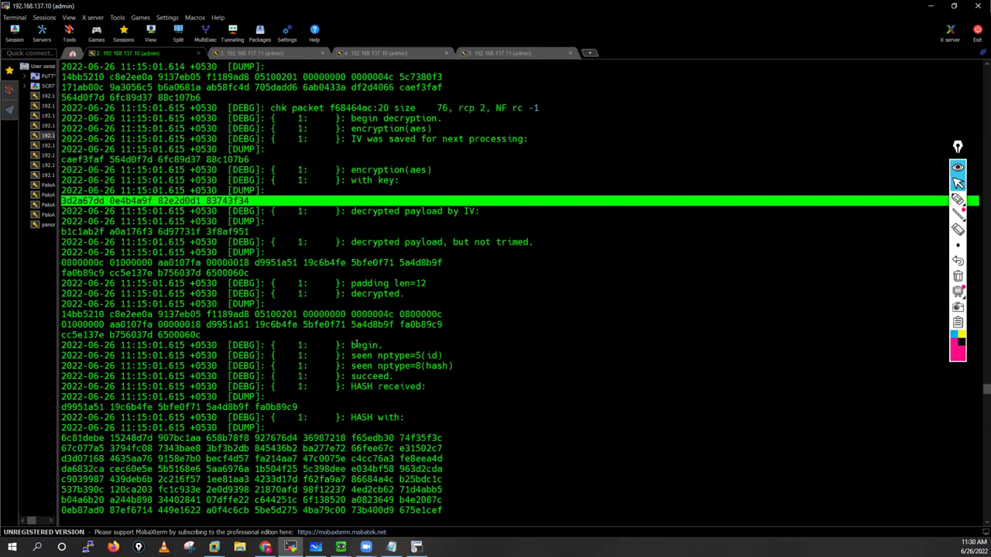
Step: Highlight the HASH received, PSK hash validated, peer IP and 'PH1 state changed: 6 to 8' lines
drag(424, 396, 344, 346)
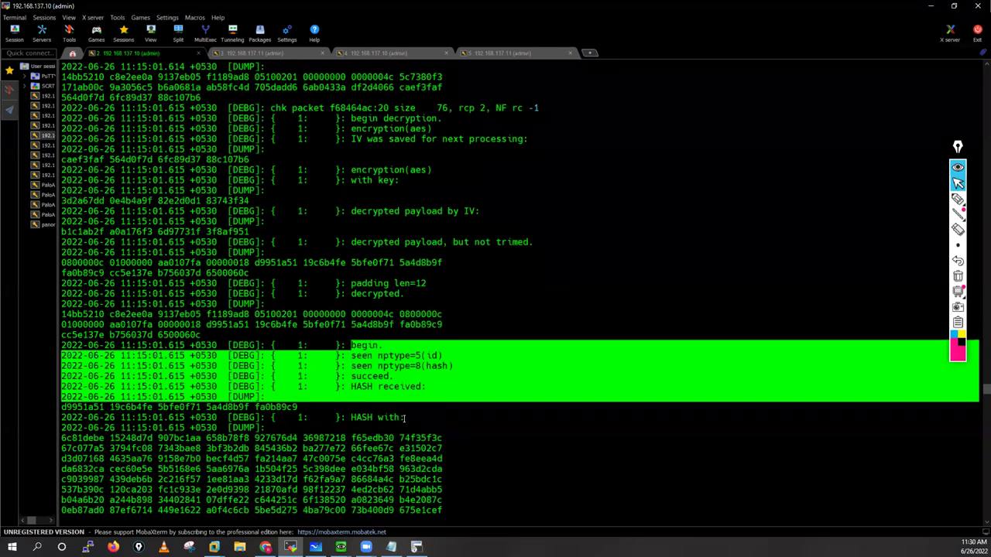
drag(405, 418, 346, 418)
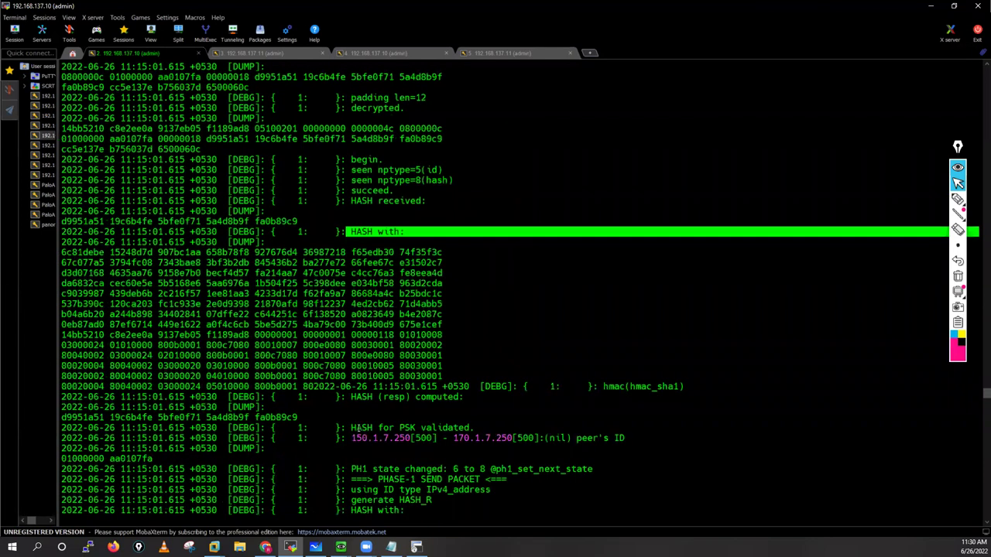
drag(350, 428, 391, 428)
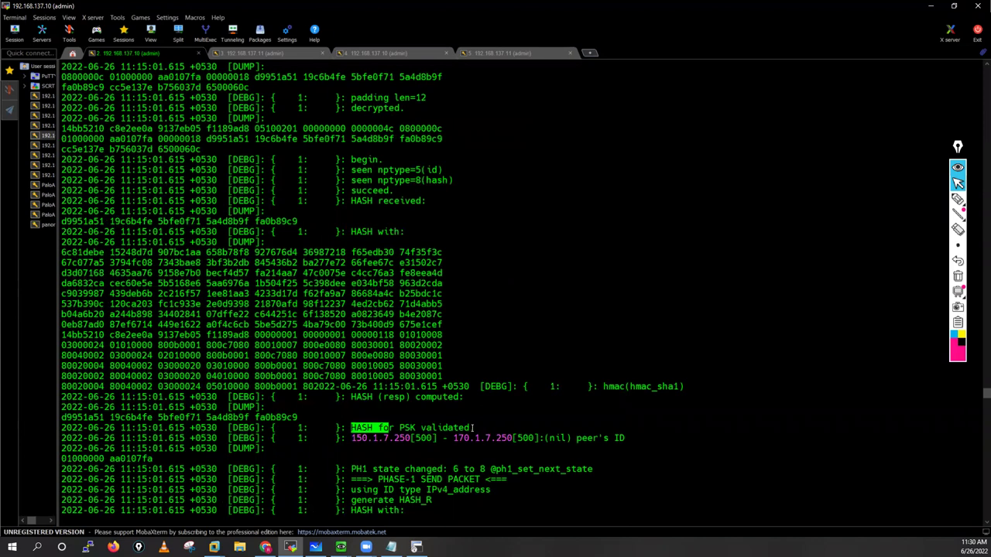
drag(474, 427, 475, 428)
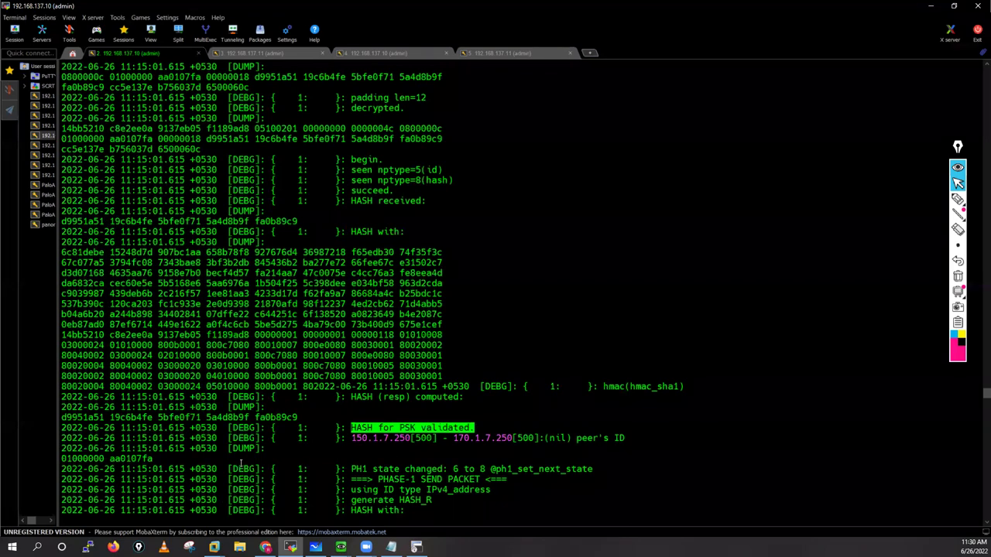
drag(350, 439, 555, 438)
scroll(389, 408, down, 2)
drag(351, 407, 582, 407)
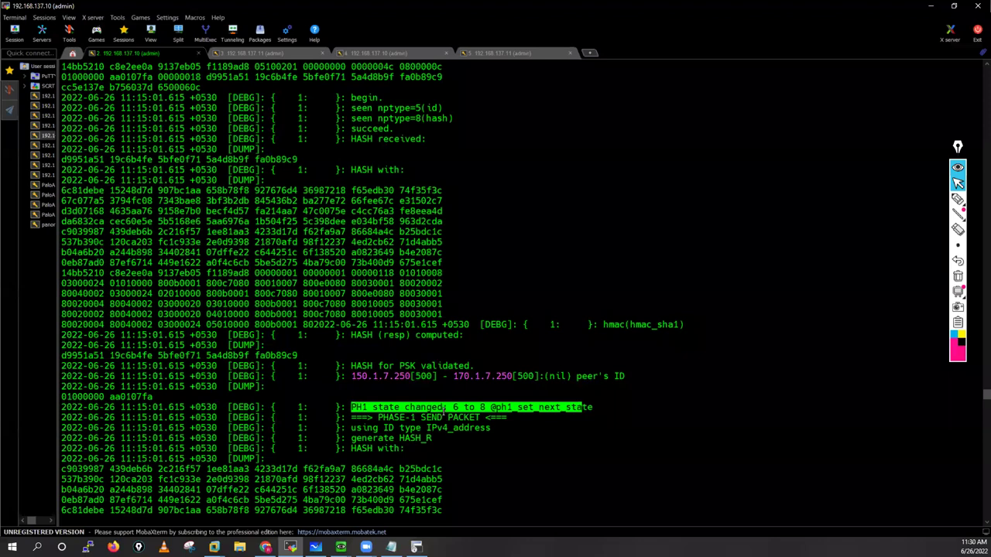
Step: Highlight 'PHASE-1 NEGOTIATION SUCCEEDED AS RESPONDER' and '76 bytes from', then show the 192.168.137.11 log
scroll(445, 408, down, 11)
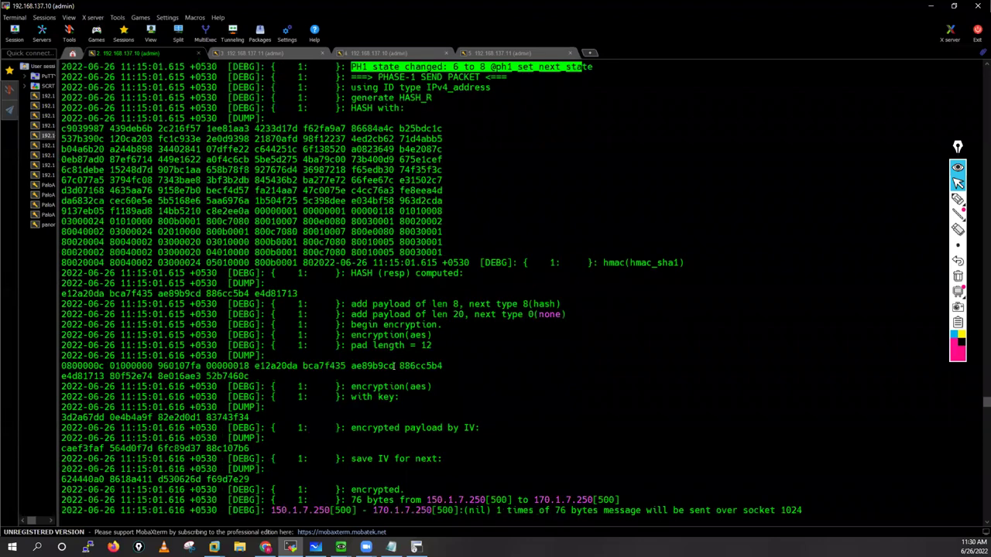
scroll(393, 379, down, 5)
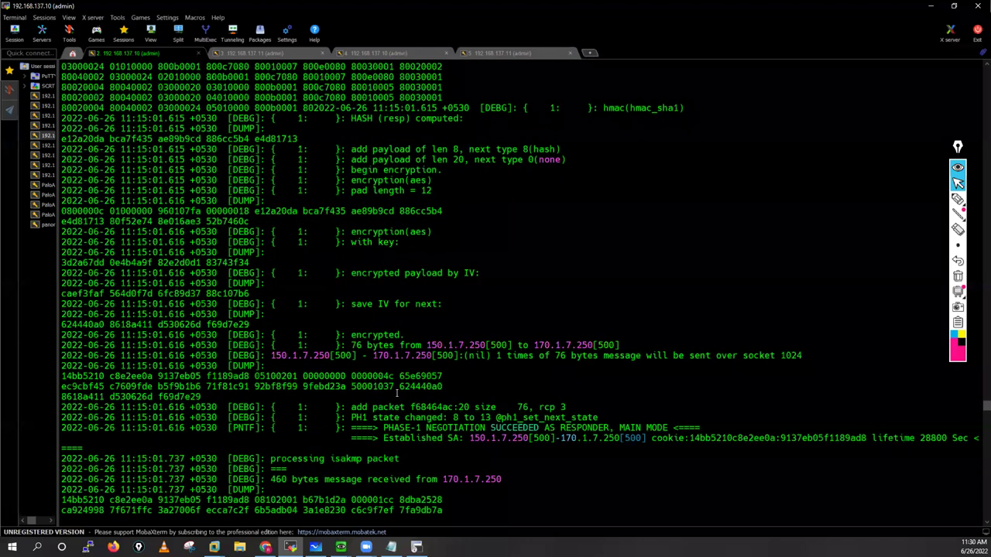
scroll(395, 394, down, 1)
drag(384, 397, 690, 397)
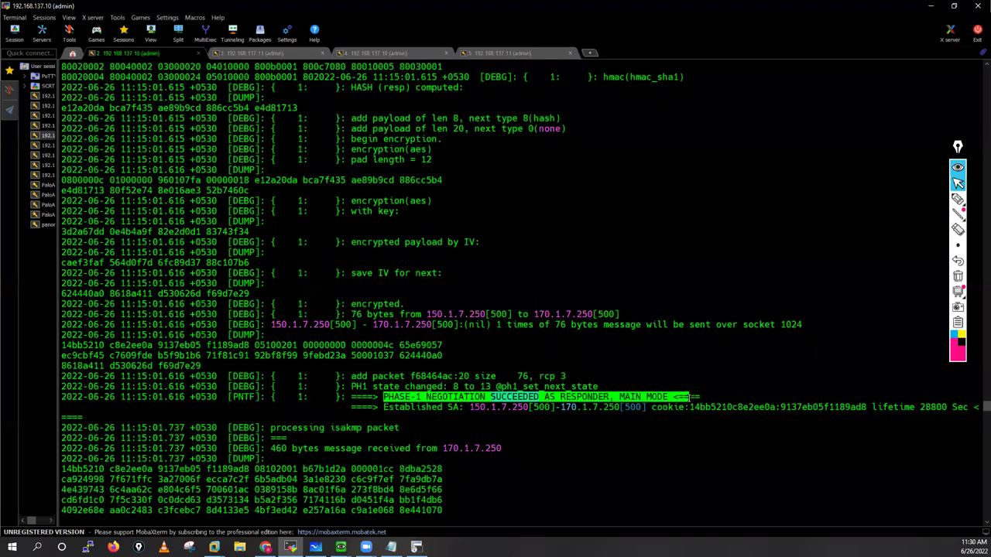
drag(350, 314, 422, 314)
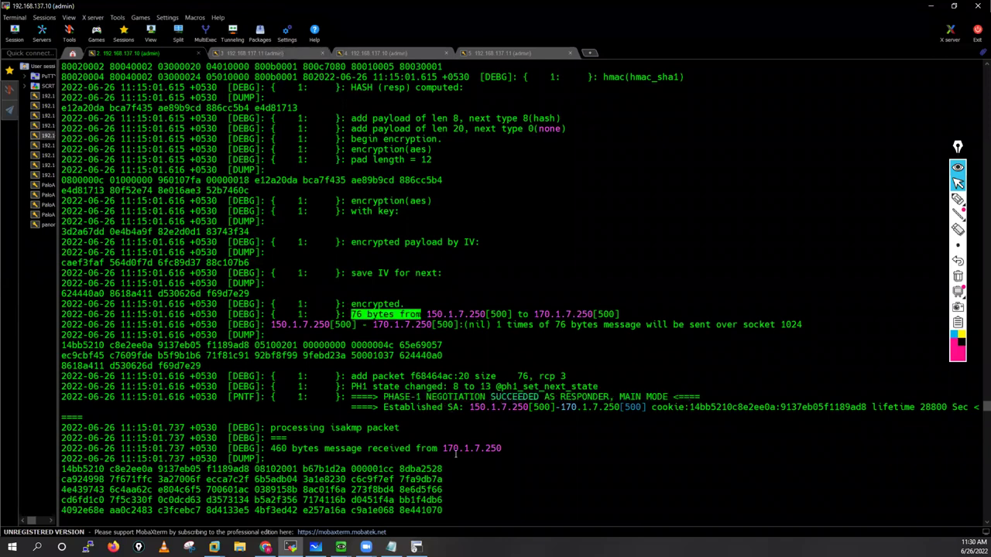
click(255, 53)
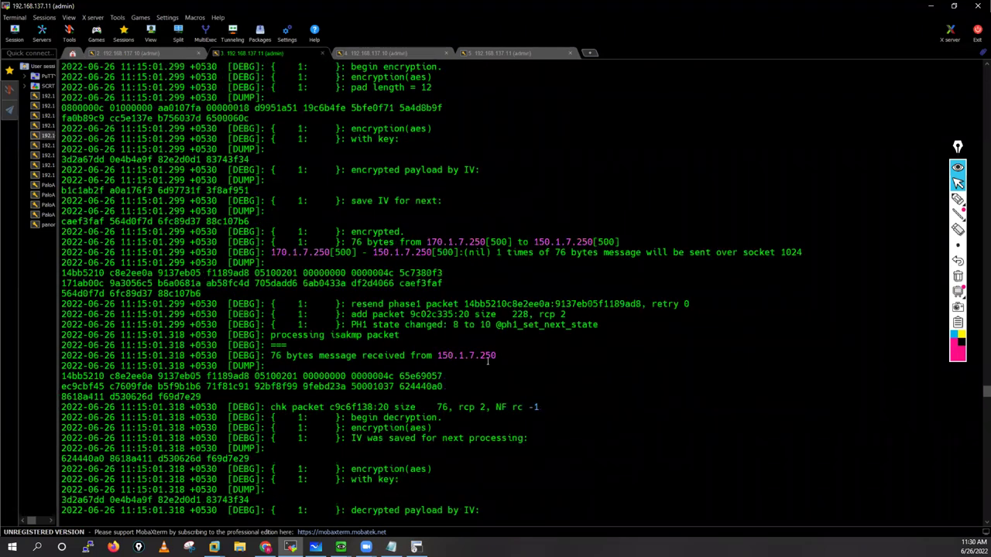
Step: Highlight the 76 bytes from 150.1.7.250 line and 'PHASE-1 NEGOTIATION SUCCEEDED AS INITIATOR, MAIN MODE'
drag(275, 355, 490, 366)
scroll(381, 462, down, 3)
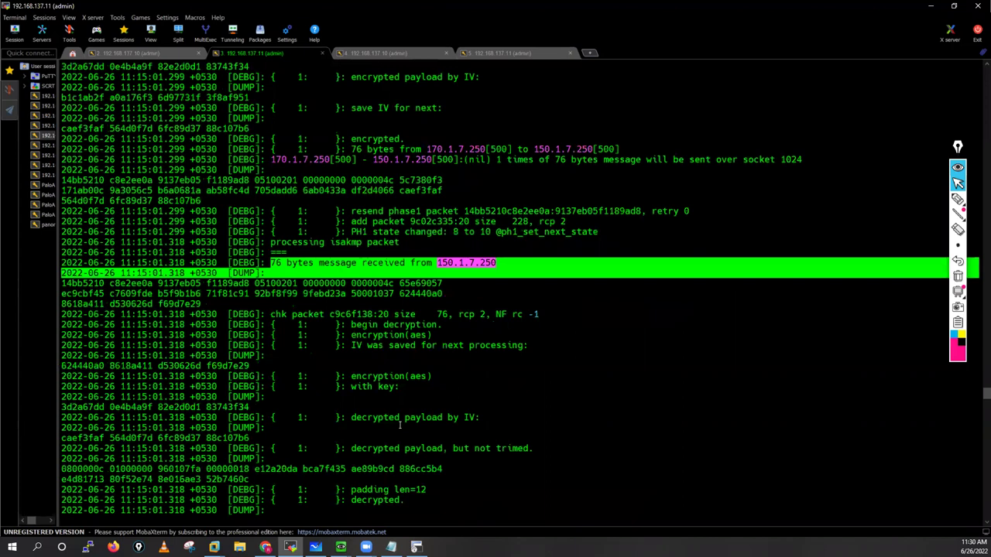
scroll(400, 426, down, 11)
scroll(398, 348, down, 2)
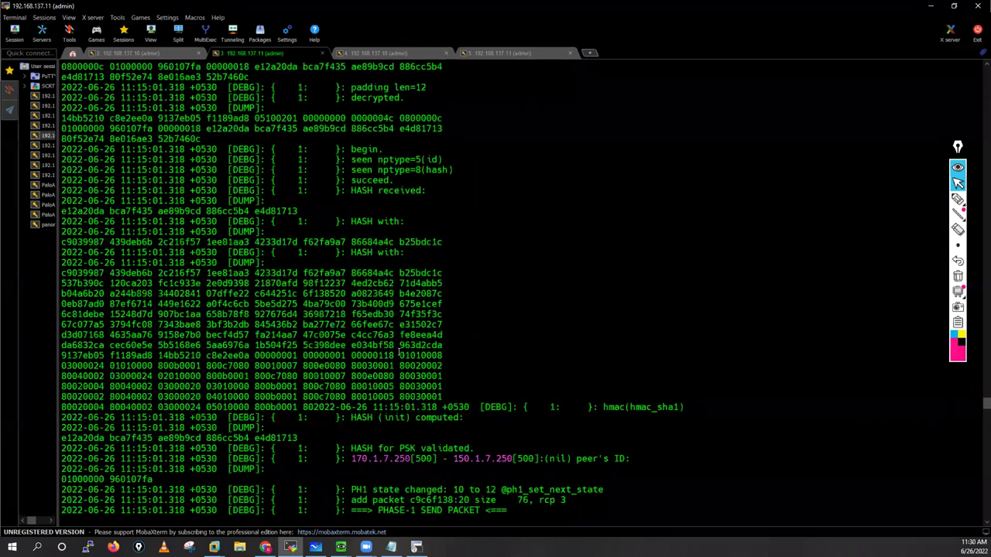
scroll(387, 325, down, 7)
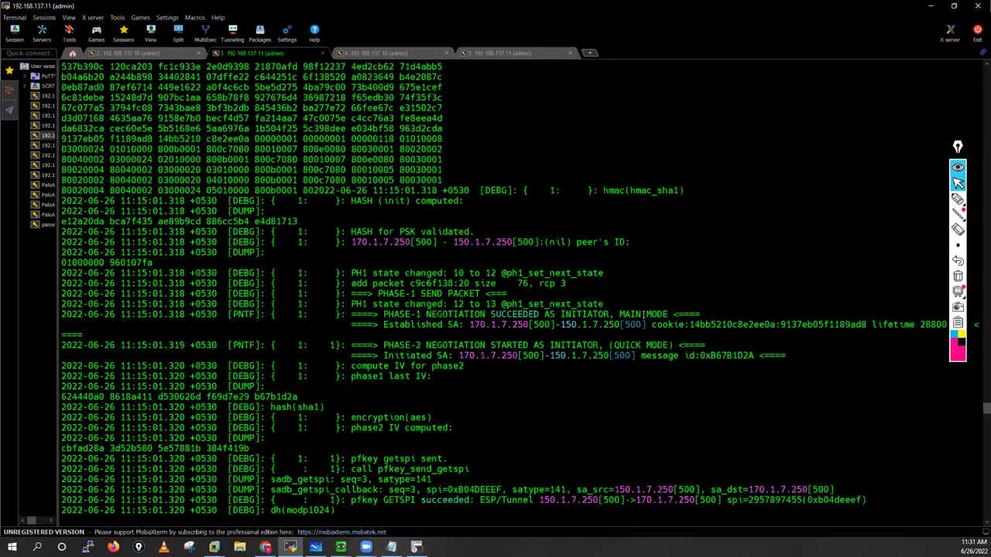
drag(382, 314, 535, 314)
drag(688, 317, 689, 316)
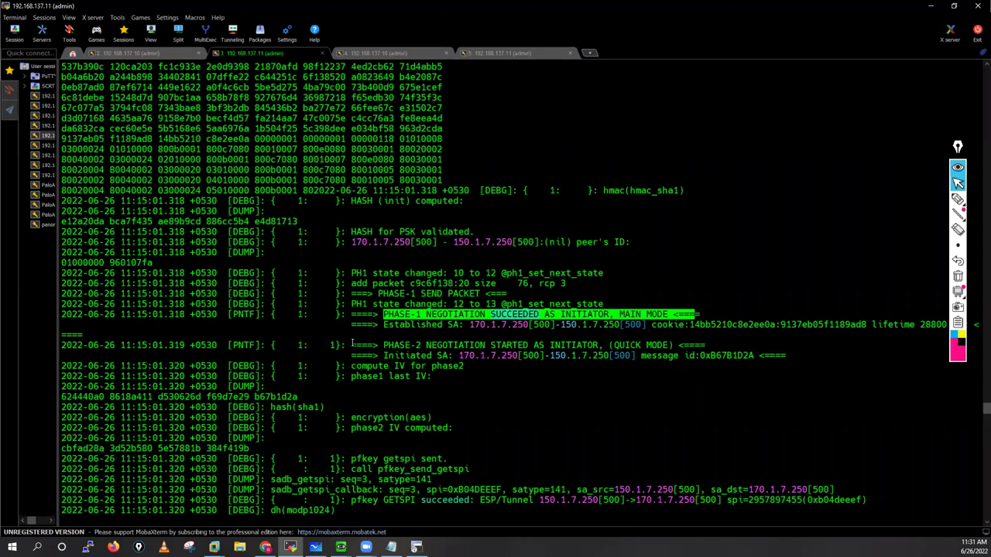
Step: Highlight the Established SA cookie and lifetime and the PHASE-2 started lines, then return to the .10 log
triple_click(447, 328)
click(463, 328)
triple_click(463, 328)
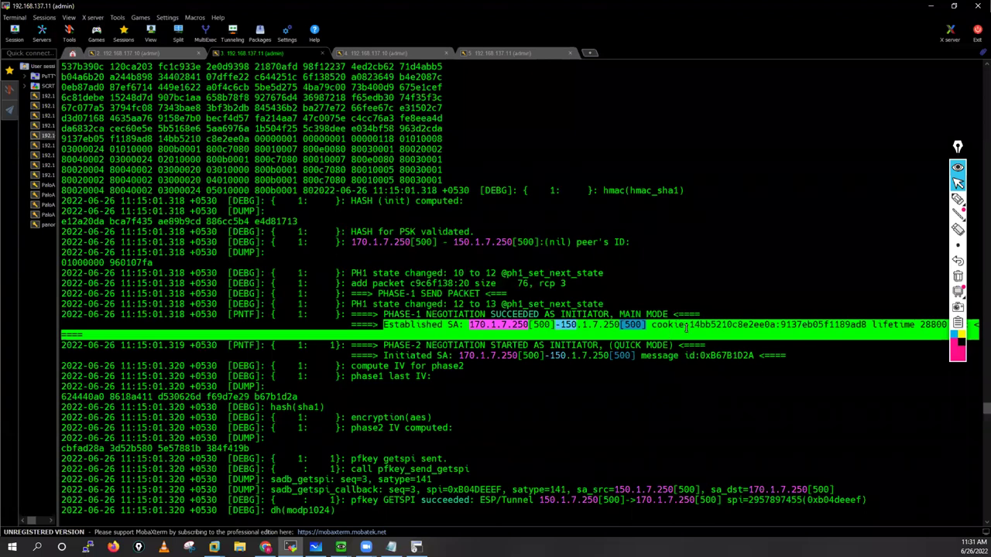
click(760, 325)
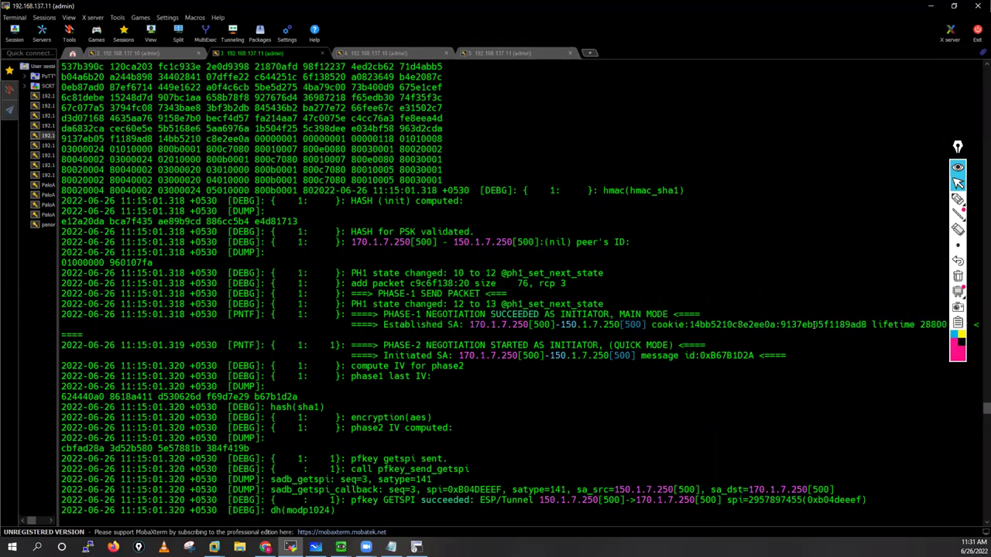
drag(764, 326, 694, 326)
drag(781, 325, 850, 325)
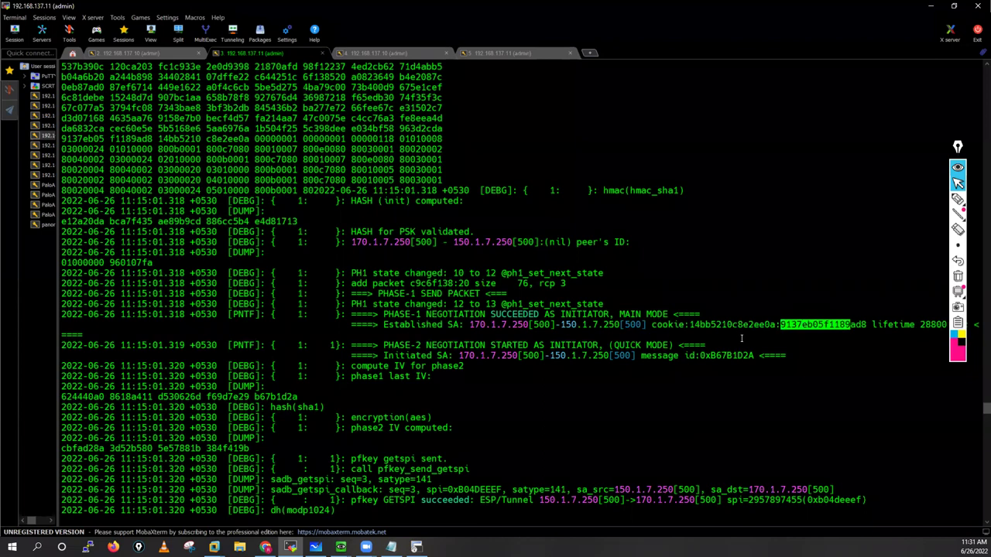
drag(919, 325, 945, 326)
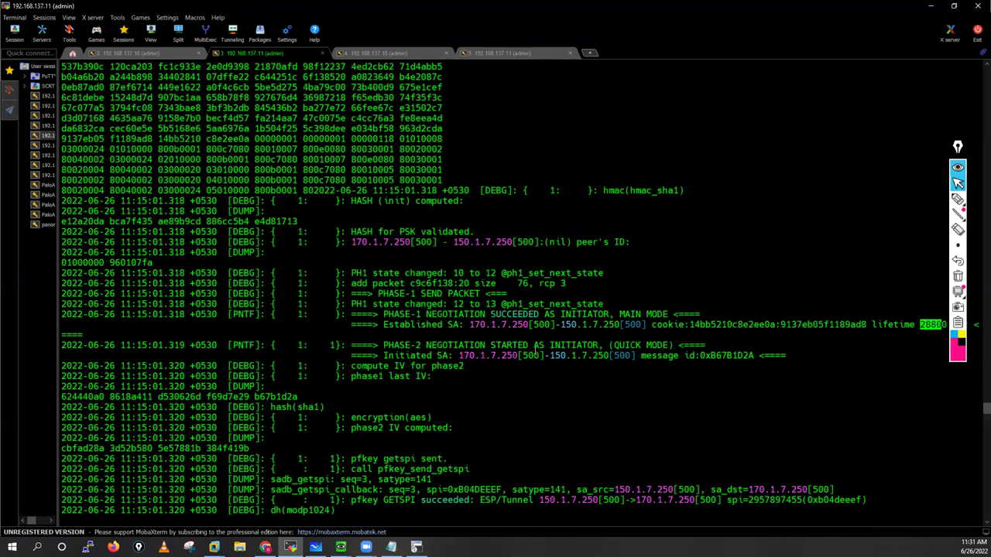
drag(535, 352, 384, 346)
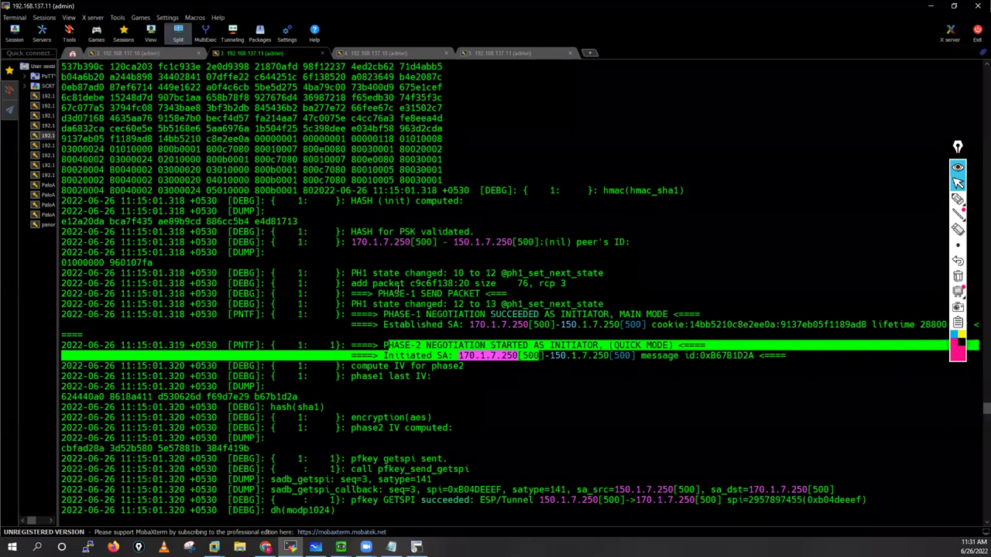
key(ctrl+shift+Tab)
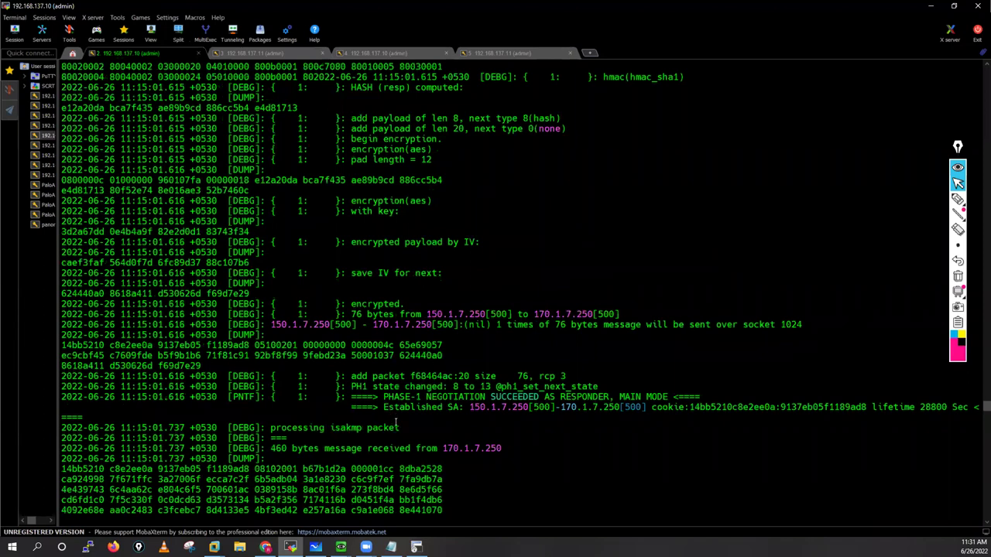
Step: Scroll the .10 log, highlight 'compute DH's private' in the .11 log, then bring up Notepad
scroll(289, 360, down, 3)
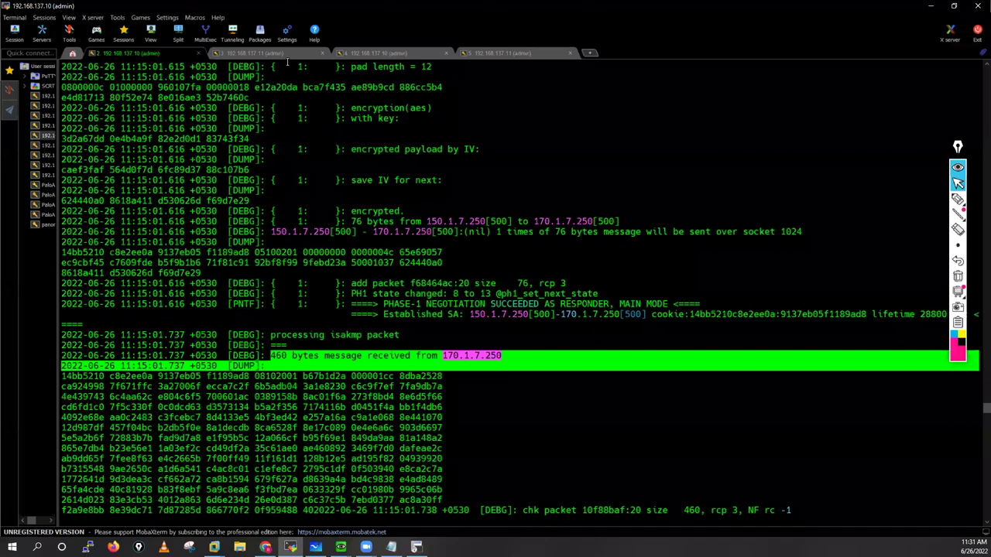
key(ctrl+Tab)
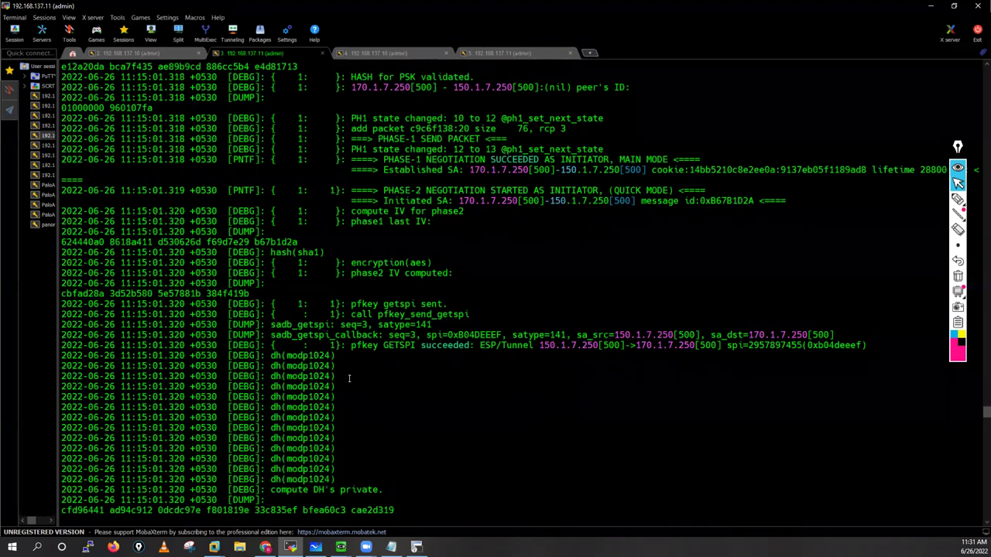
drag(319, 335, 382, 335)
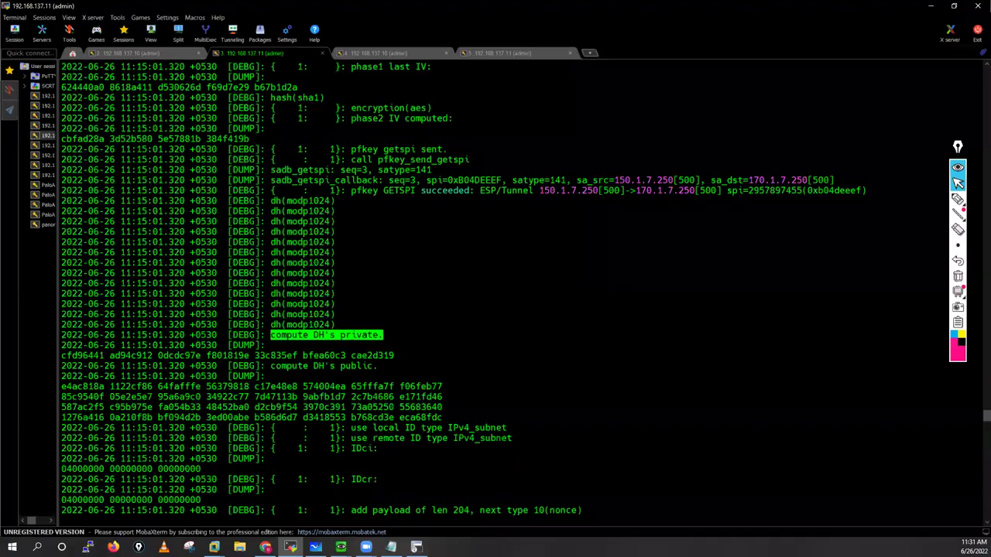
key(alt+Tab)
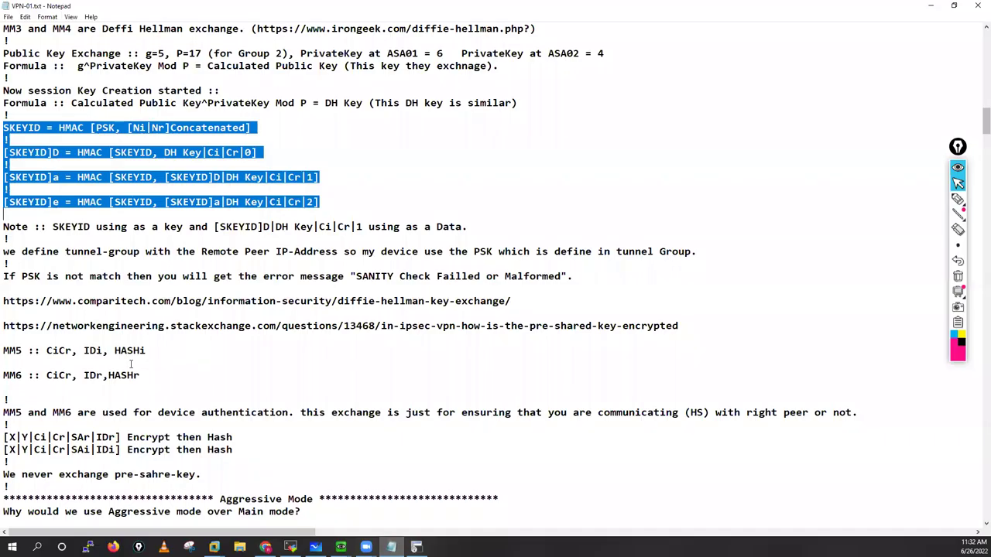
Step: Scroll VPN-01.txt to Phase 02 Quick Mode and highlight QM 01's nonce and 'Proposal (Phase-02=esp|ah)' text
click(35, 314)
scroll(124, 326, down, 6)
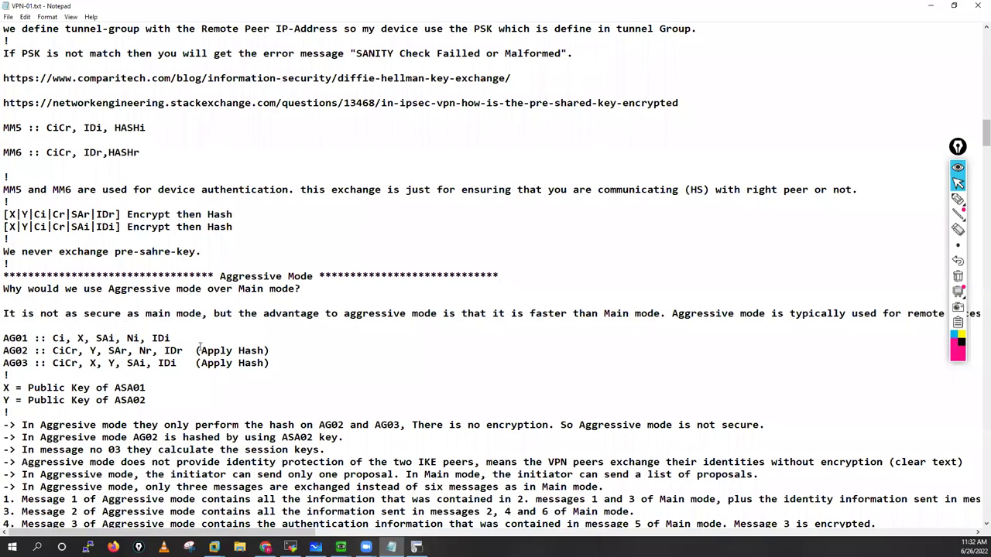
scroll(200, 346, down, 5)
scroll(200, 346, down, 8)
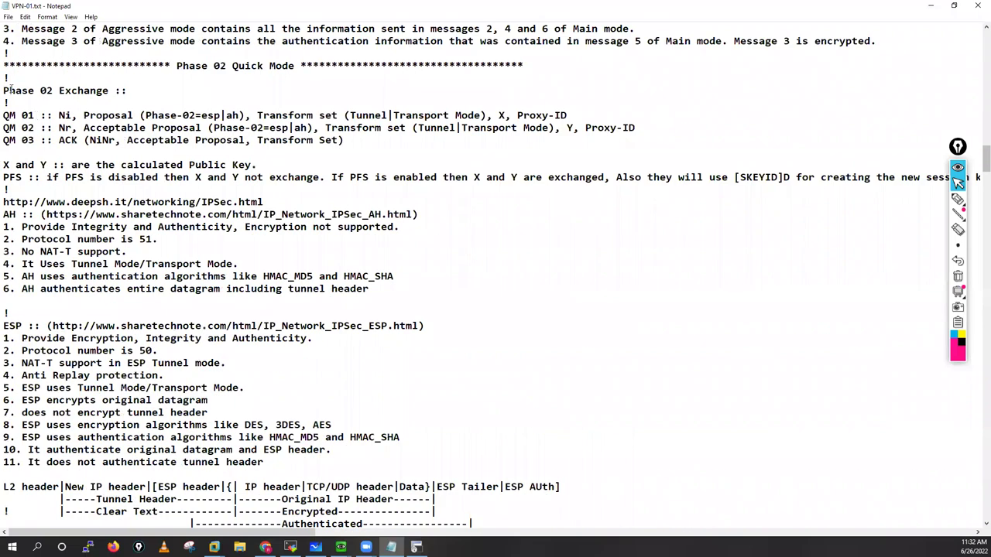
drag(47, 91, 103, 91)
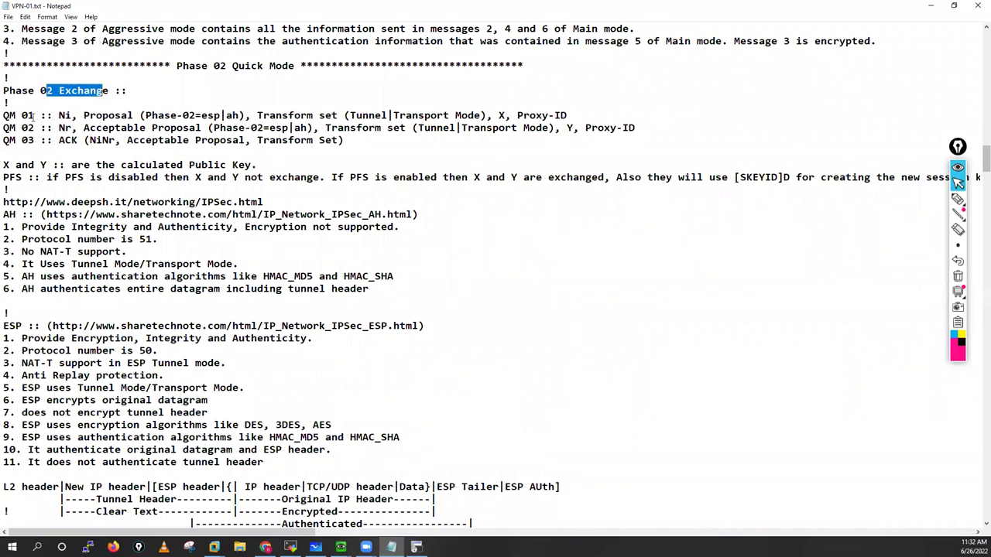
drag(32, 116, 3, 117)
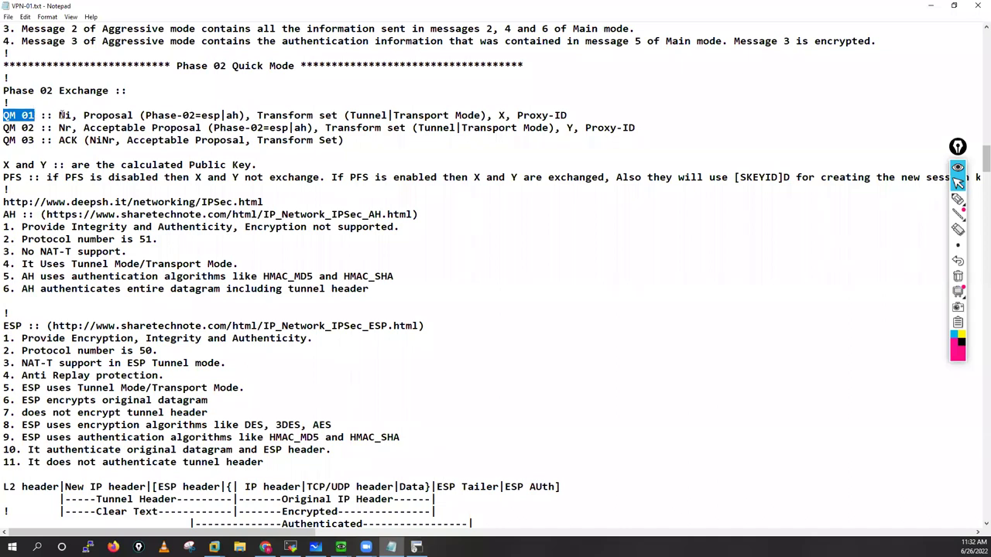
drag(68, 115, 243, 116)
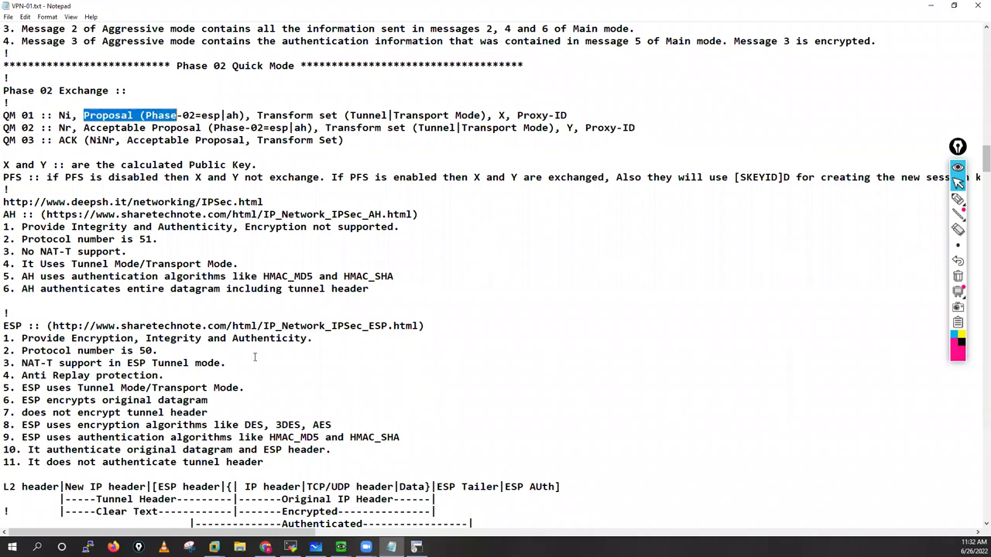
drag(177, 115, 244, 116)
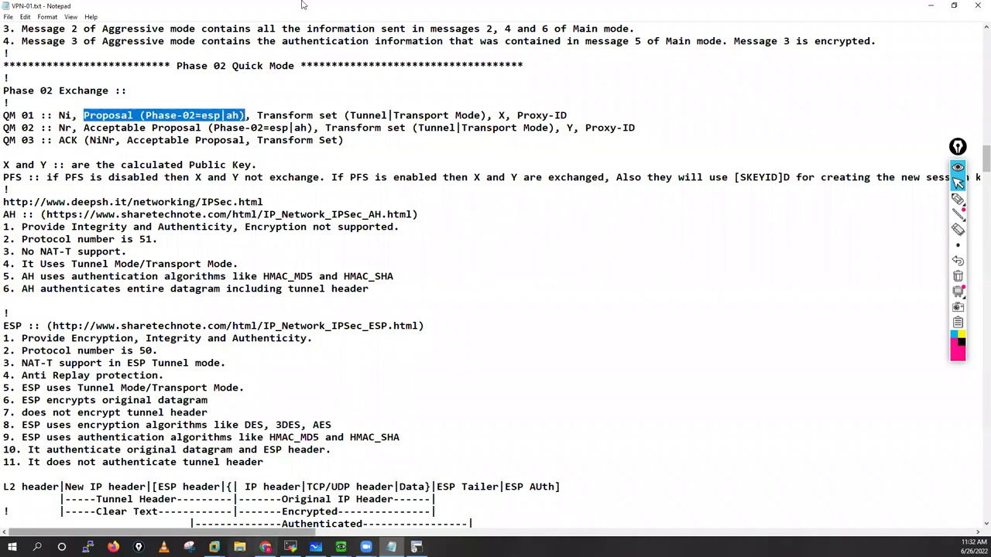
key(alt+Tab)
key(ctrl+Tab)
Step: View the Phase-02 IPSec Crypto profile (3des/aes-128-cbc, sha1/sha256, group2) and close it unchanged
click(52, 315)
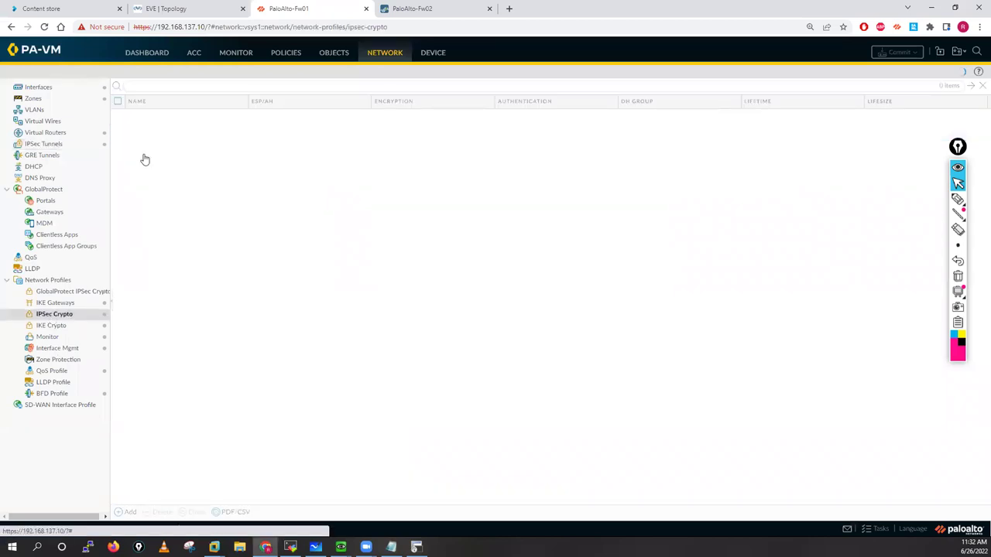
click(140, 159)
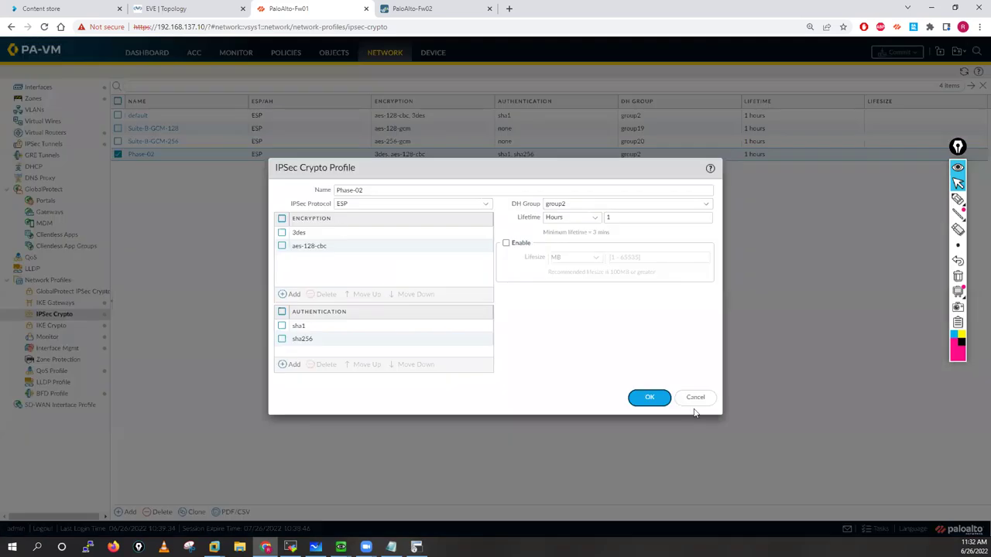
click(700, 399)
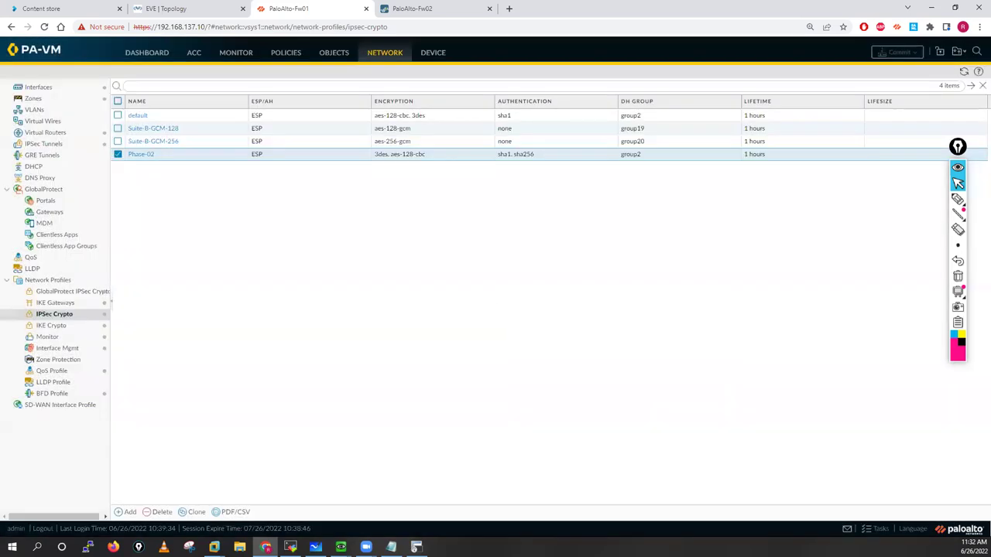
Step: Back in the notes, highlight QM 01's transform set, X public key and Proxy-ID
key(alt+Tab)
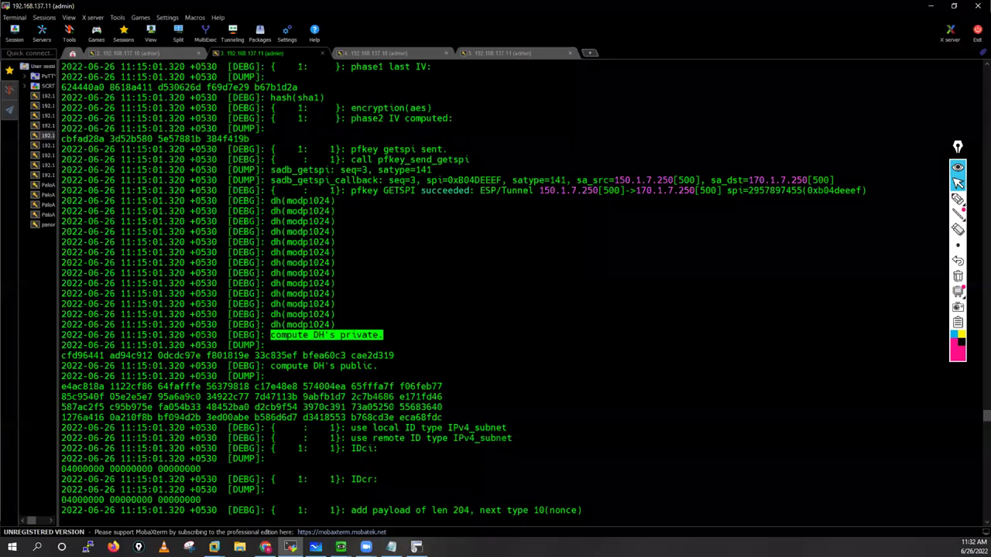
key(alt+Tab)
drag(259, 115, 376, 115)
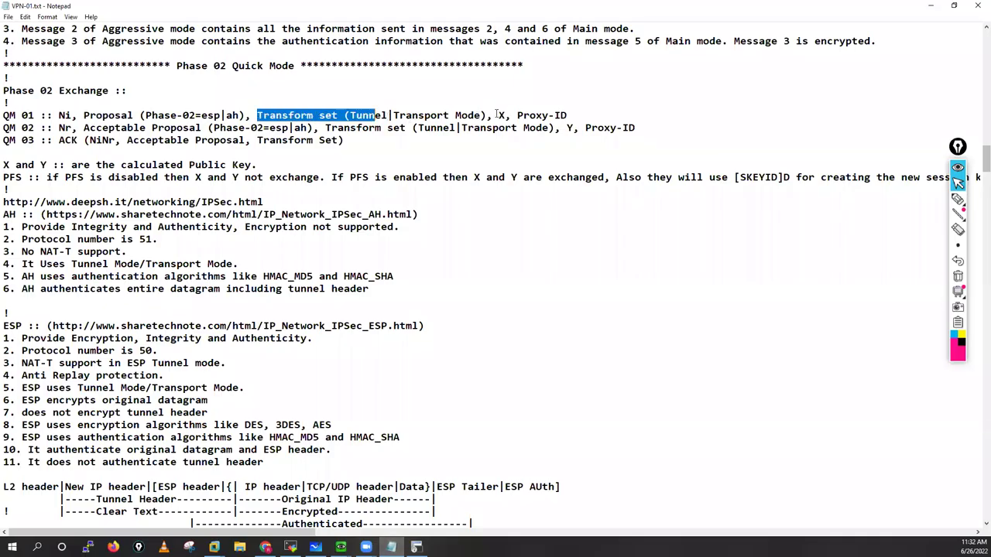
drag(494, 115, 506, 115)
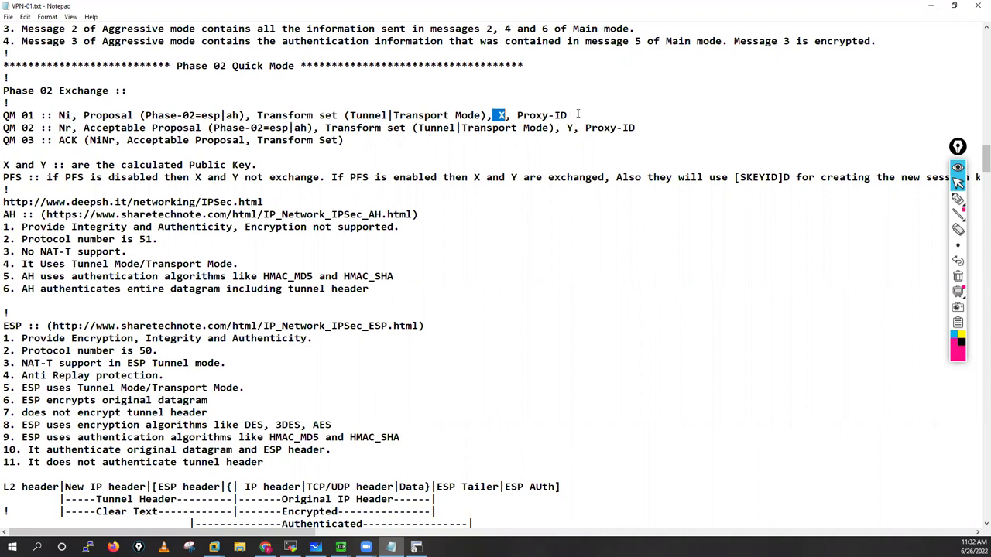
drag(577, 115, 524, 114)
Step: Highlight QM 02's Acceptable Proposal, transform set, Proxy-ID and Y key, plus the 'X and Y' public-keys note
drag(91, 128, 203, 128)
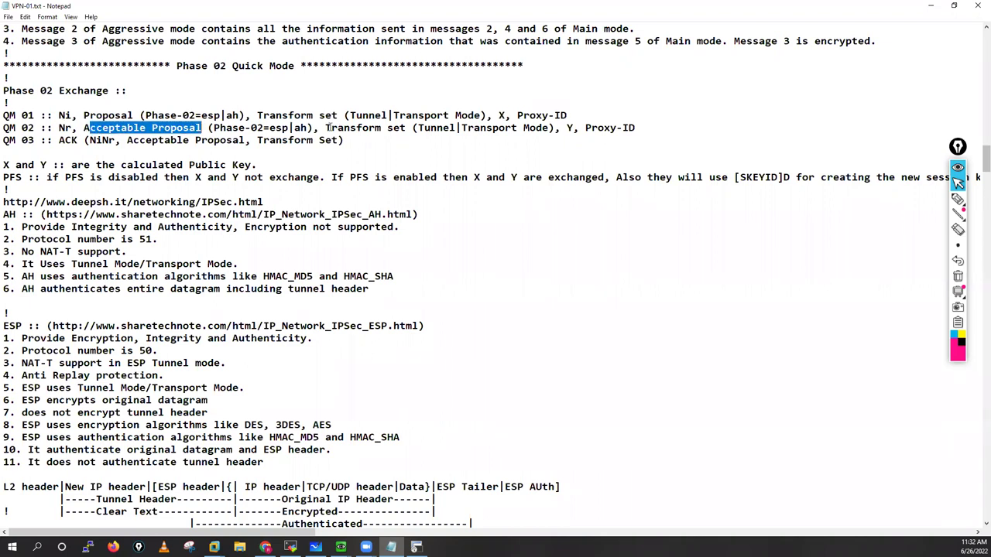
drag(326, 128, 405, 128)
click(574, 127)
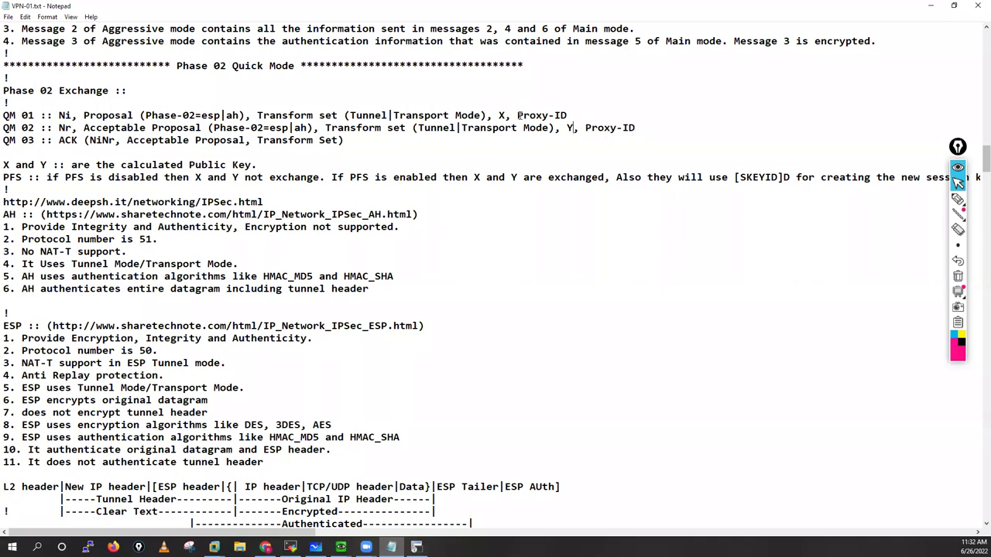
key(ctrl+Right)
key(shift+End)
click(574, 124)
key(shift+Left)
drag(247, 165, 258, 165)
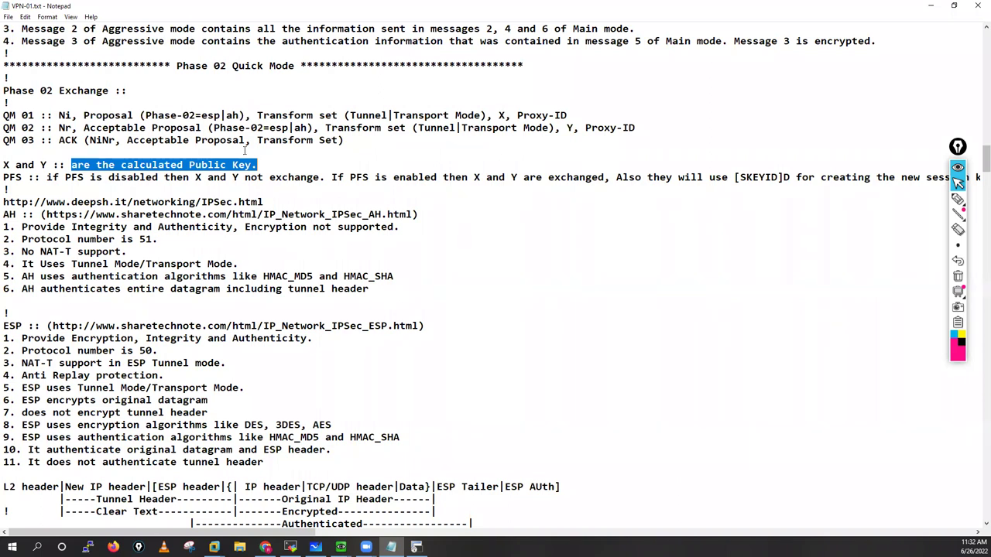
click(911, 200)
Step: Handwrite Phase 1 and Phase 2 labels on screen, with arrows for both traffic directions
drag(696, 256, 696, 268)
drag(713, 253, 721, 279)
mouse_move(725, 278)
mouse_down()
mouse_move(733, 266)
mouse_move(755, 280)
mouse_up()
mouse_move(760, 262)
mouse_down()
mouse_move(771, 285)
mouse_move(745, 316)
mouse_move(792, 332)
mouse_up()
mouse_move(802, 311)
mouse_down()
mouse_move(814, 330)
mouse_move(829, 319)
mouse_move(864, 334)
mouse_move(872, 327)
mouse_up()
drag(869, 301, 866, 302)
mouse_move(717, 401)
mouse_down()
mouse_move(808, 396)
mouse_move(798, 403)
mouse_up()
mouse_move(801, 422)
mouse_down()
mouse_move(732, 423)
mouse_move(745, 431)
mouse_up()
mouse_move(774, 463)
mouse_down()
mouse_move(812, 380)
mouse_move(773, 463)
mouse_up()
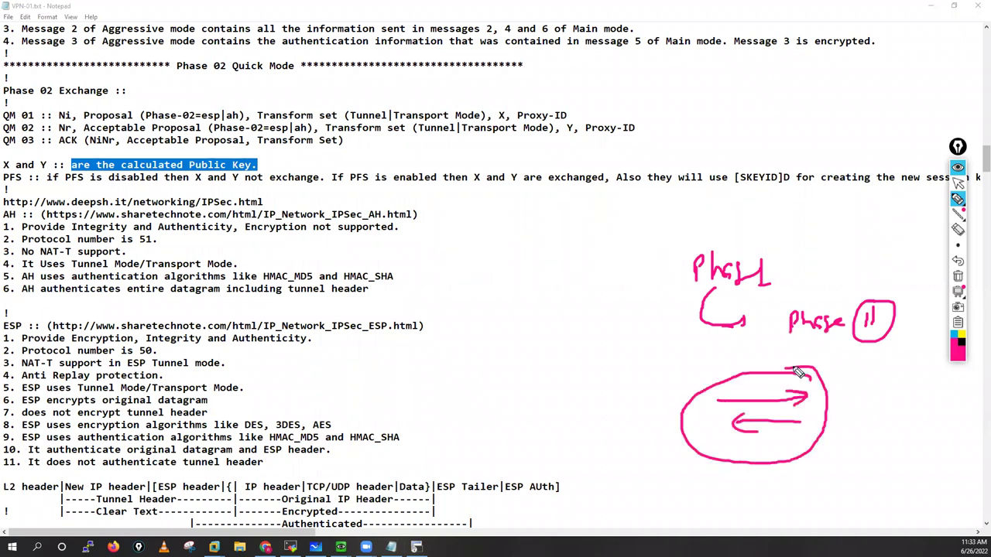
Step: Circle the Phase 1 and Phase 2 labels and draw arrows from Phase 1 to Phase 2
mouse_move(768, 364)
mouse_down()
mouse_move(904, 291)
mouse_move(811, 379)
mouse_up()
click(859, 356)
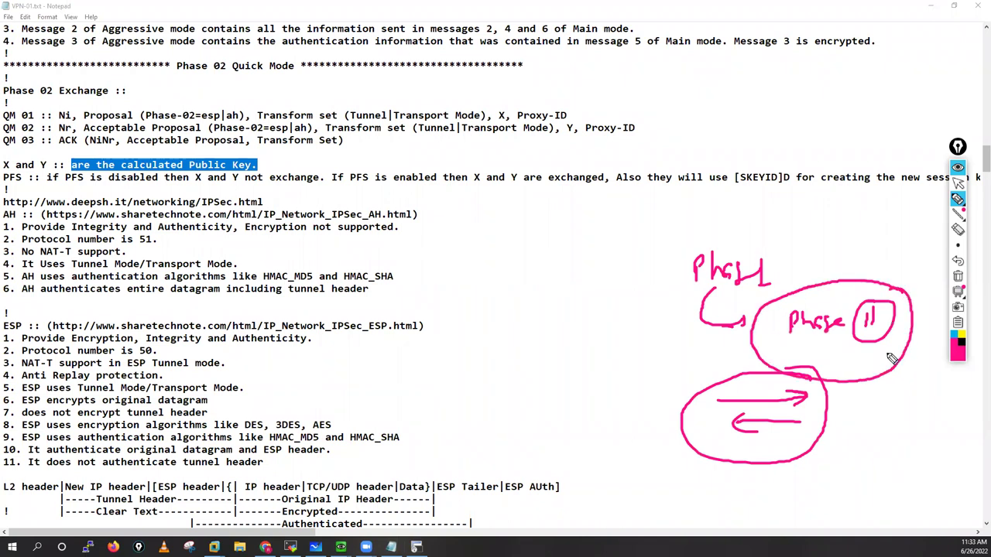
drag(860, 357, 920, 353)
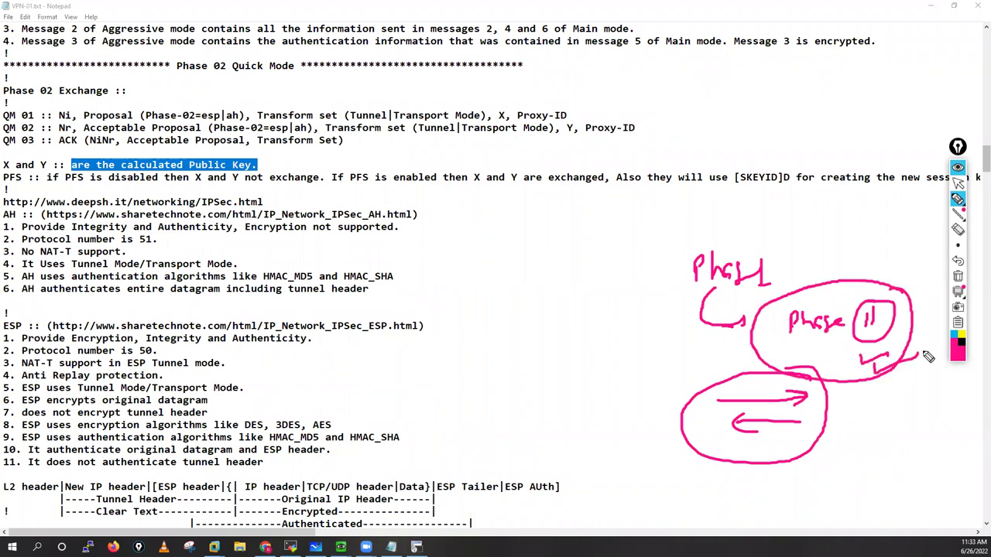
mouse_move(675, 262)
mouse_down()
mouse_move(775, 254)
mouse_move(675, 262)
mouse_up()
drag(761, 249, 830, 275)
drag(791, 214, 861, 275)
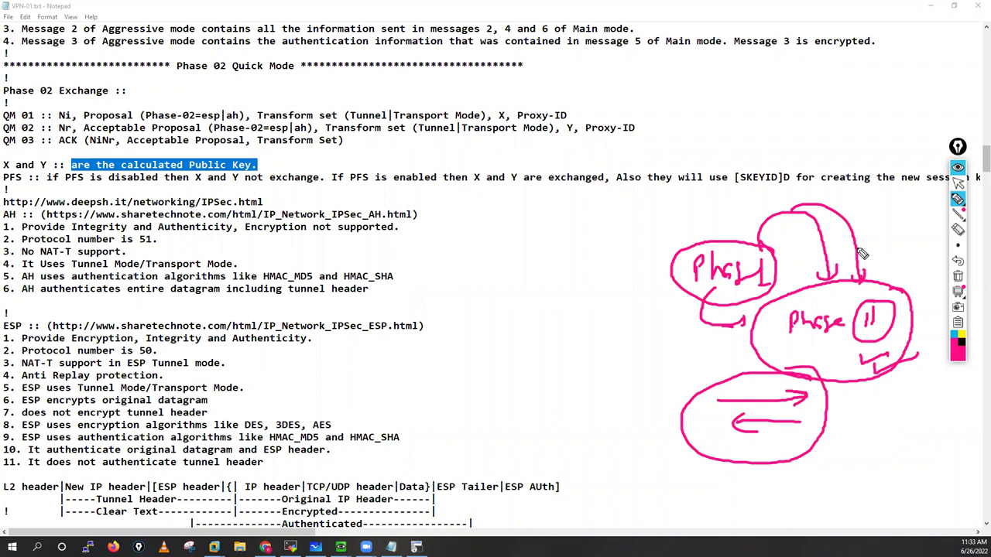
drag(888, 248, 888, 277)
mouse_move(896, 255)
mouse_down()
mouse_move(896, 280)
mouse_move(899, 266)
mouse_up()
Step: Erase the ink, leave annotation mode, and highlight 'PFS is' on the PFS line
click(958, 275)
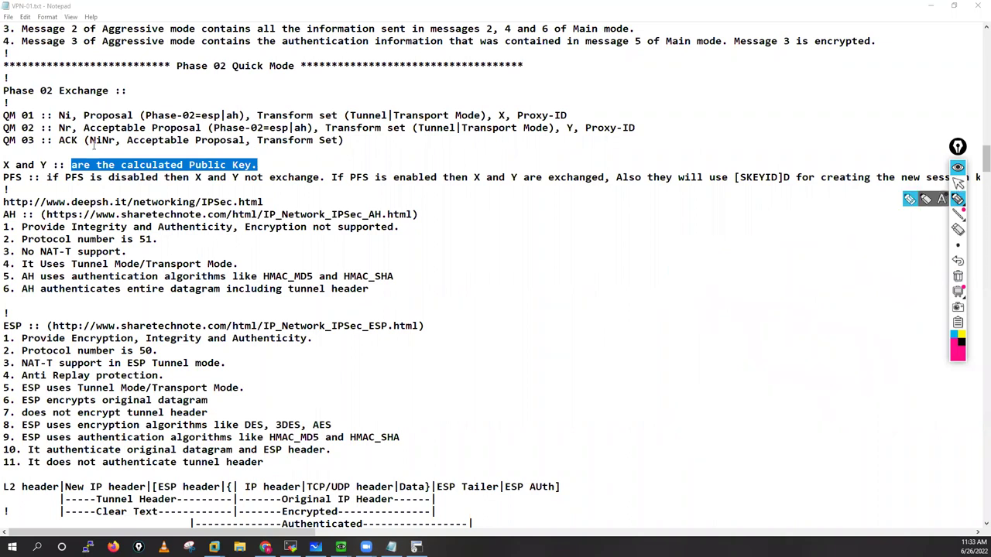
key(ctrl+shift+1)
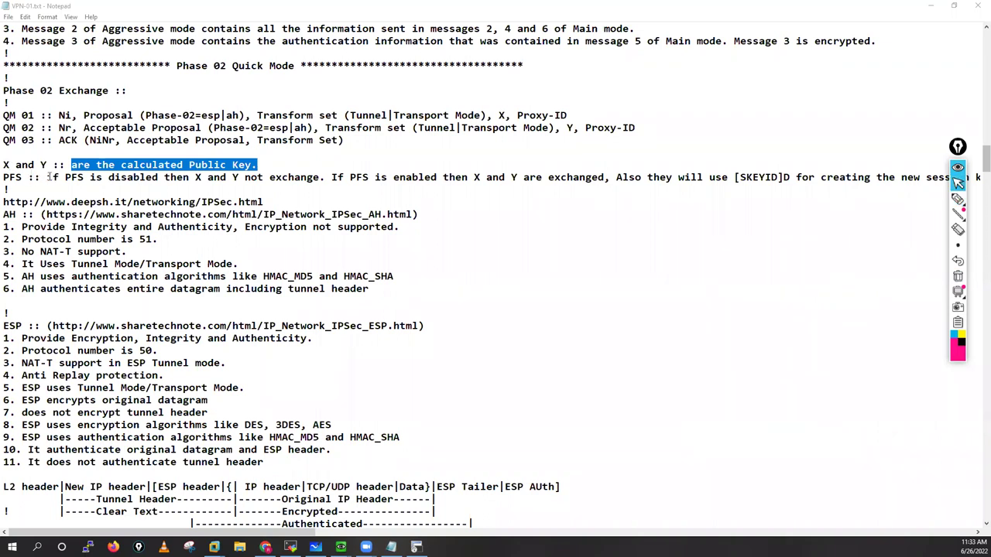
click(99, 177)
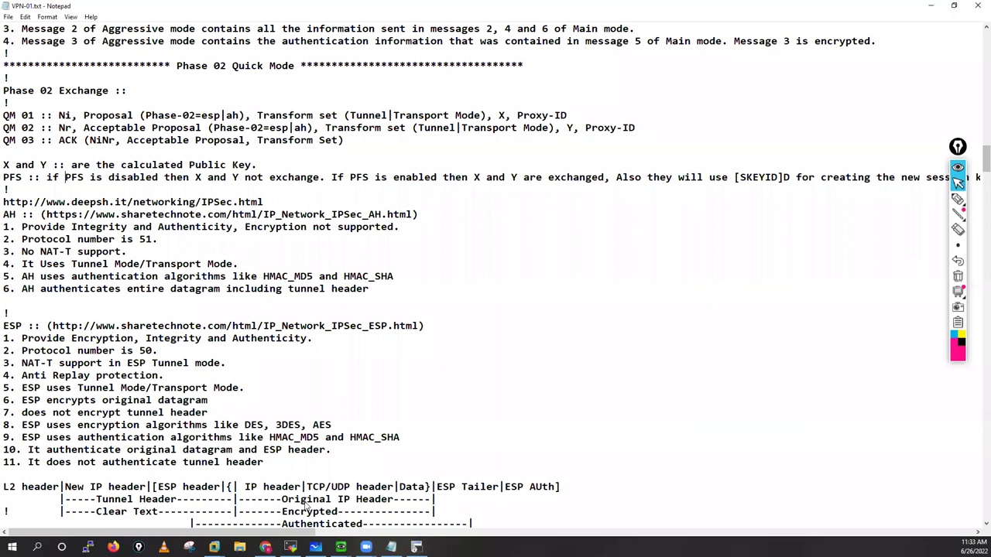
drag(65, 177, 102, 177)
key(alt+Tab)
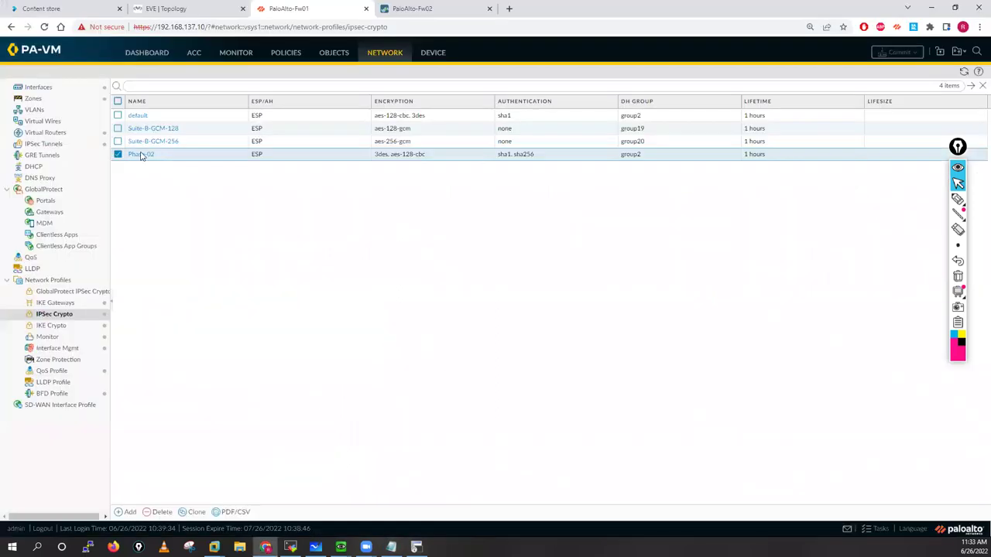
click(142, 156)
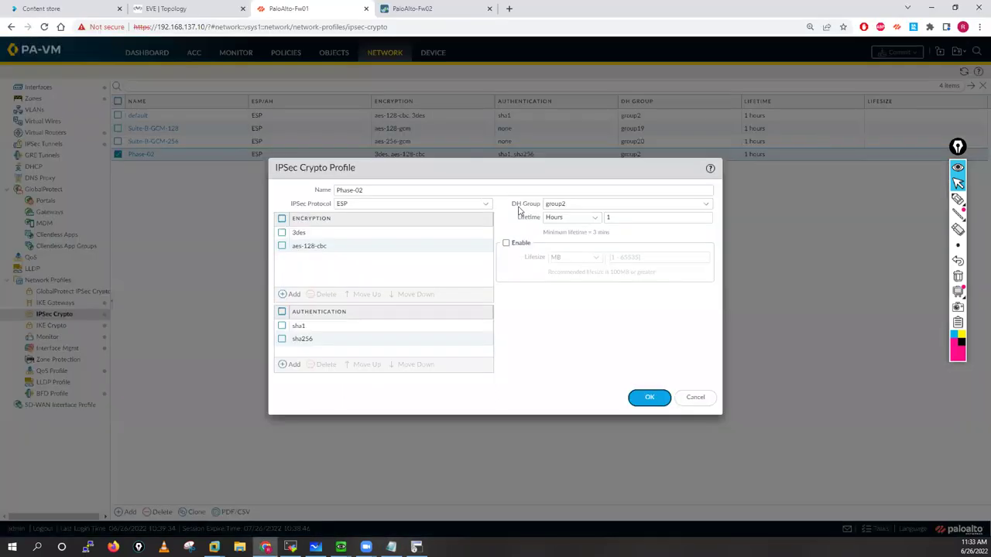
click(584, 203)
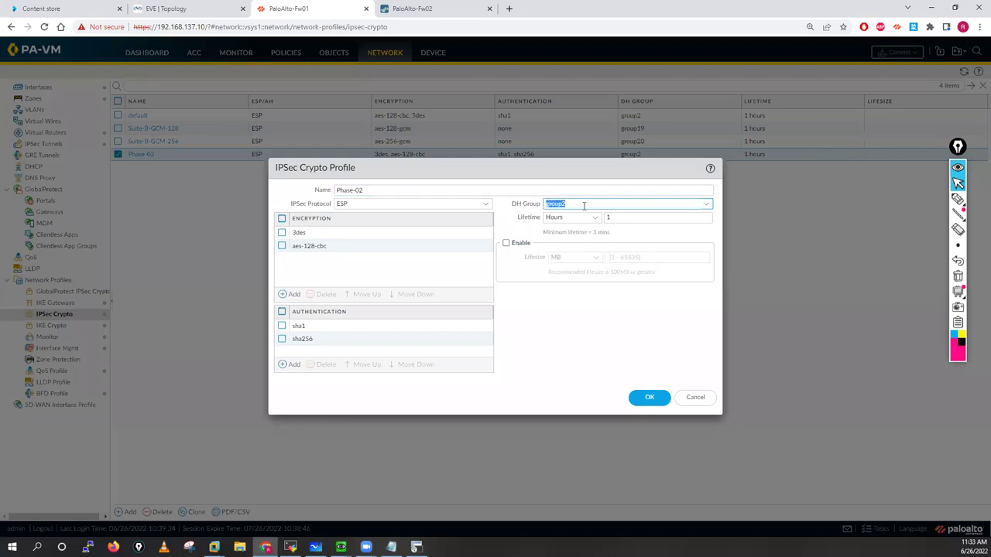
click(707, 204)
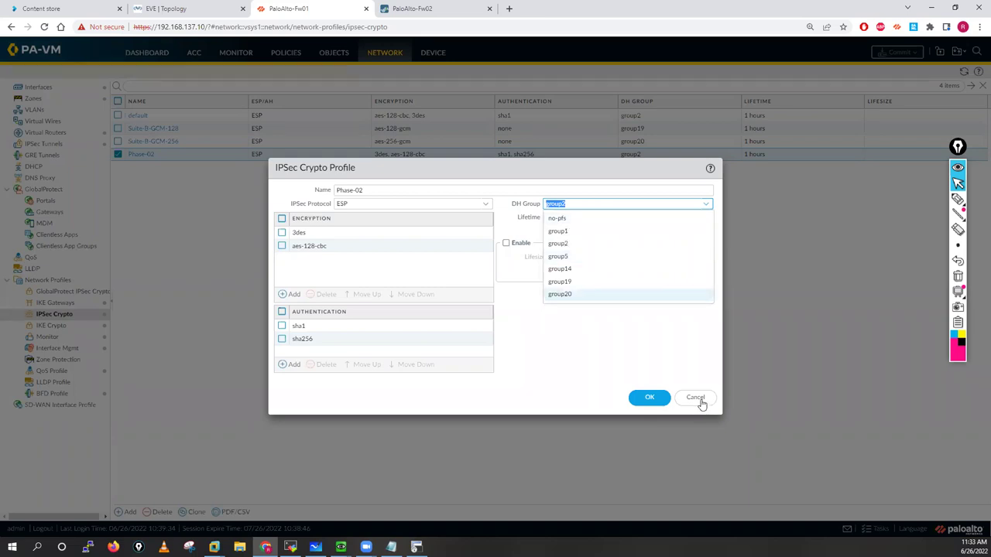
key(Escape)
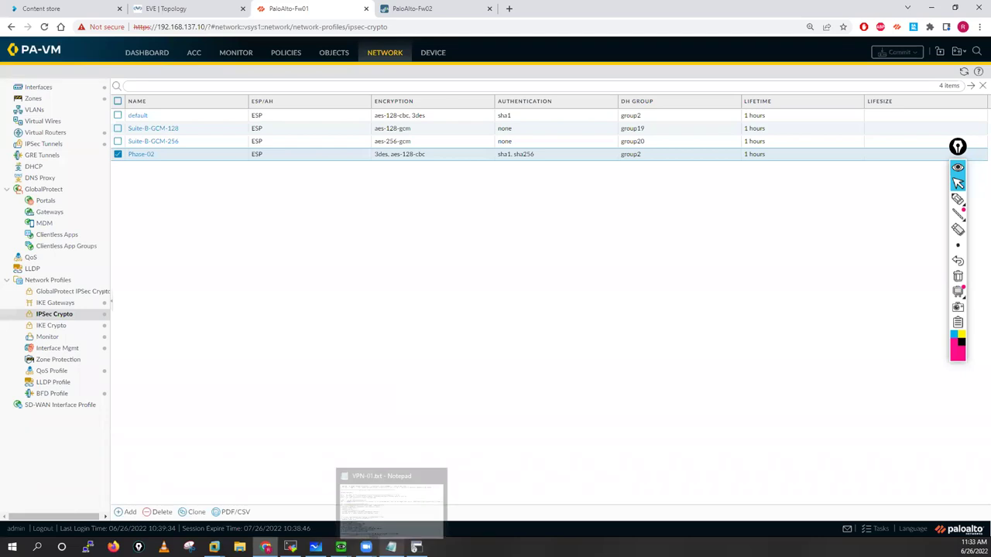
click(391, 548)
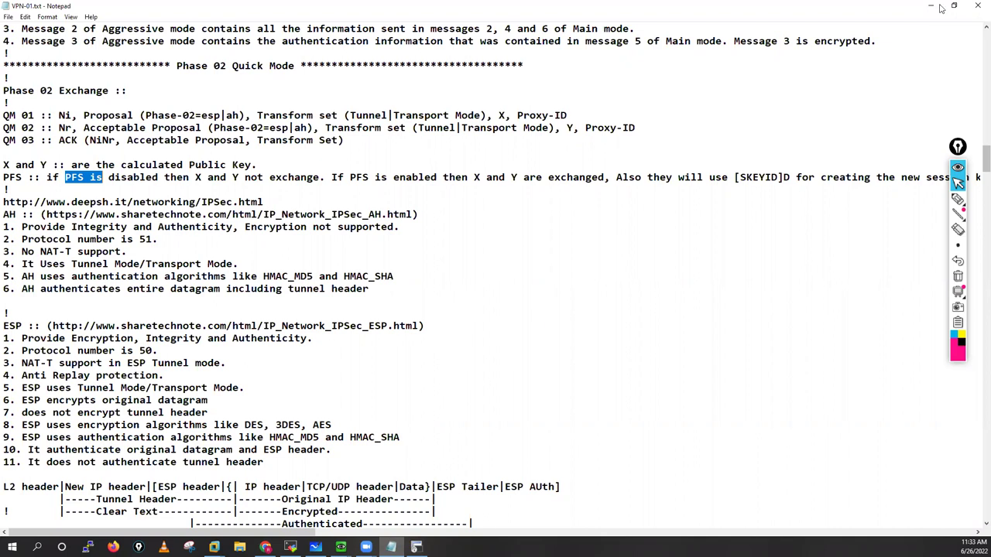
key(alt+Tab)
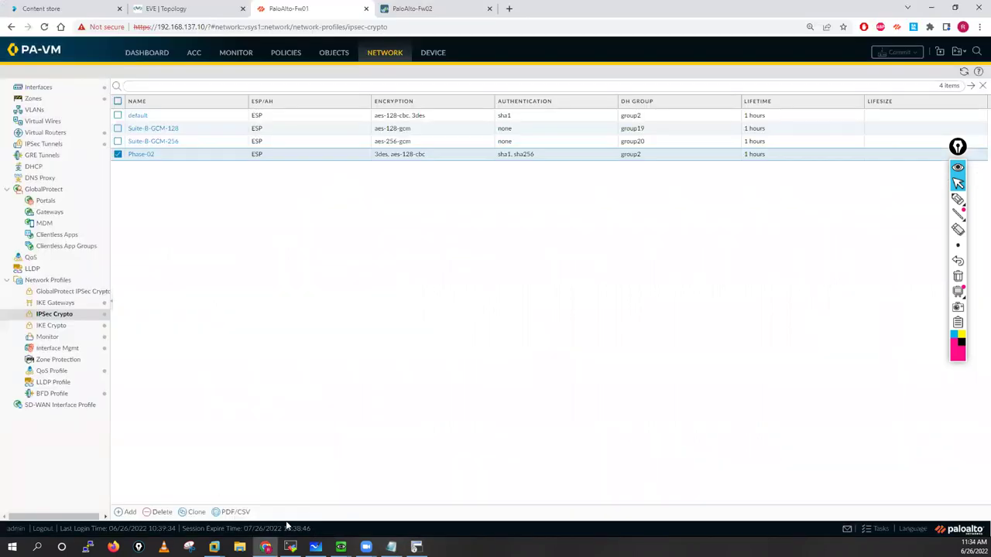
Step: In tab 3's debug log, highlight the local/remote ID type and payload lines and the 460-byte send line
key(alt+Tab)
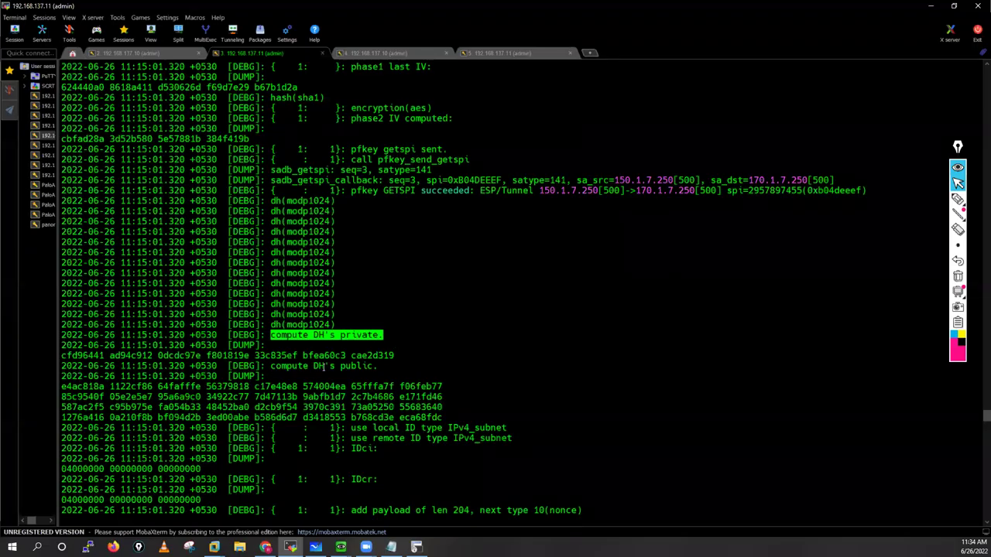
drag(269, 365, 464, 366)
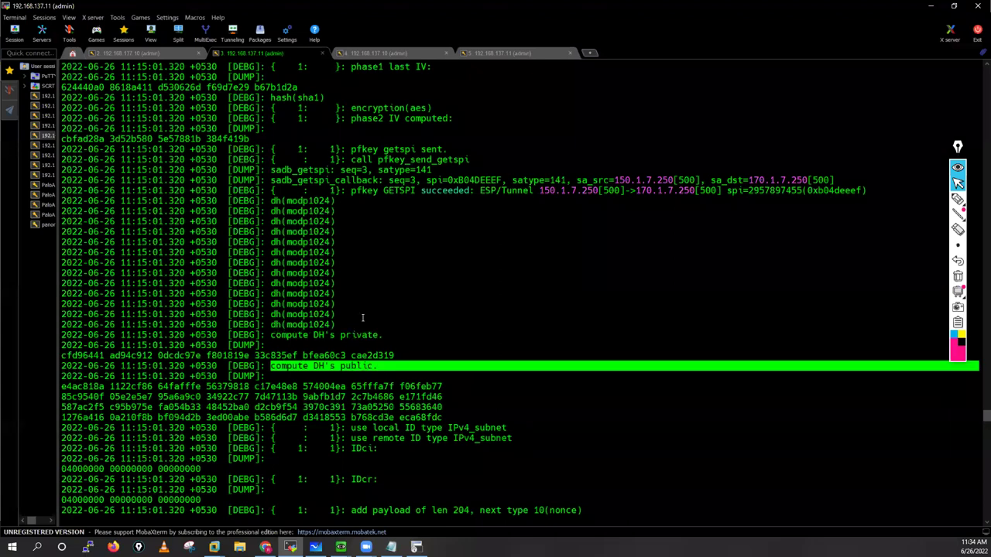
scroll(352, 307, down, 4)
drag(62, 304, 484, 335)
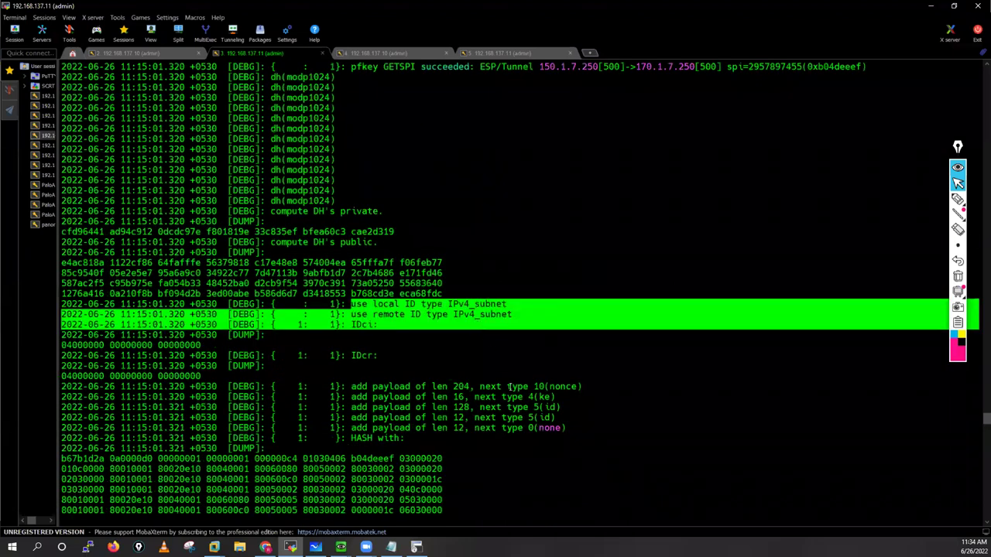
drag(509, 387, 509, 386)
drag(546, 446, 546, 446)
scroll(546, 446, down, 4)
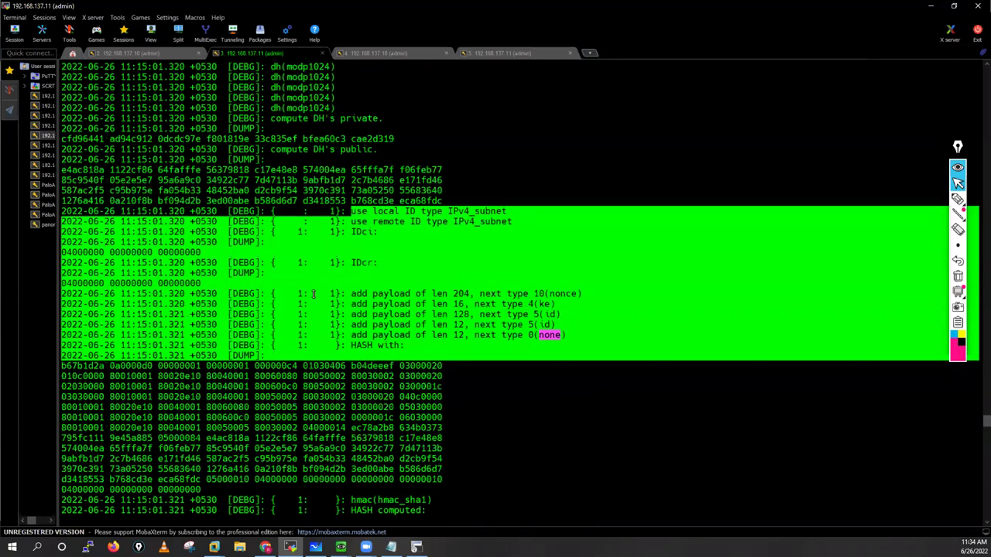
scroll(183, 262, down, 4)
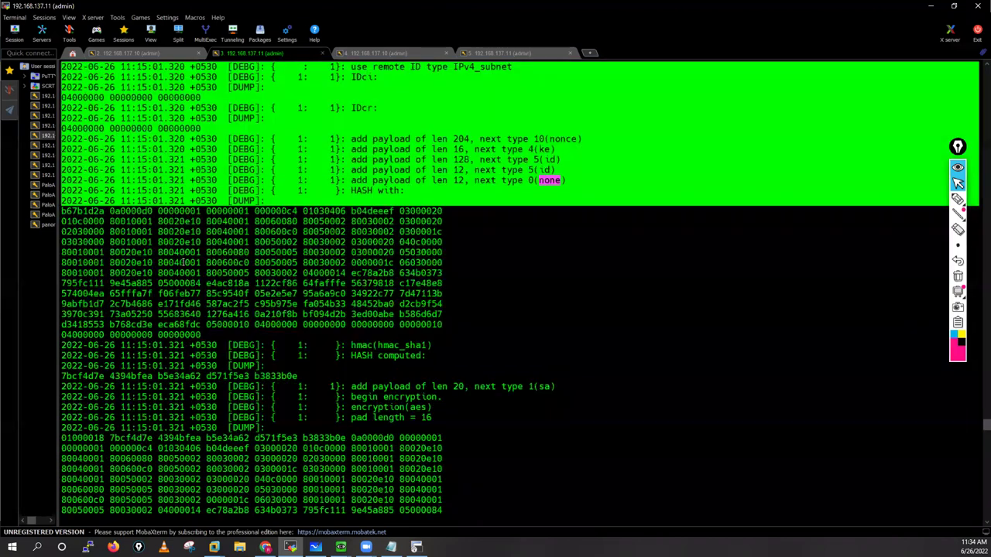
shift+click(487, 425)
scroll(486, 426, down, 9)
click(734, 440)
drag(659, 457, 540, 440)
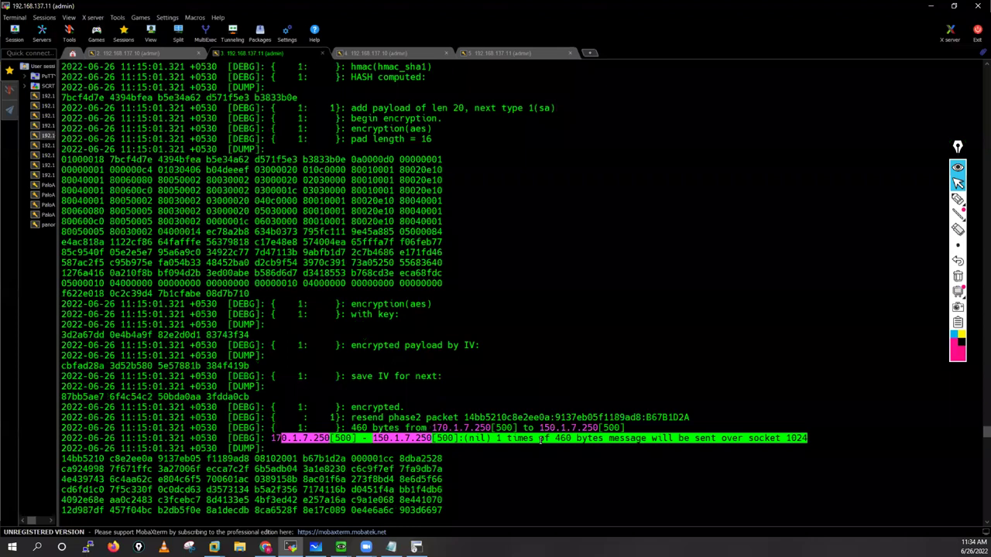
Step: Highlight the PHASE-2 negotiation succeeded lines, then scroll the 192.168.137.10 log to its end
scroll(512, 404, down, 12)
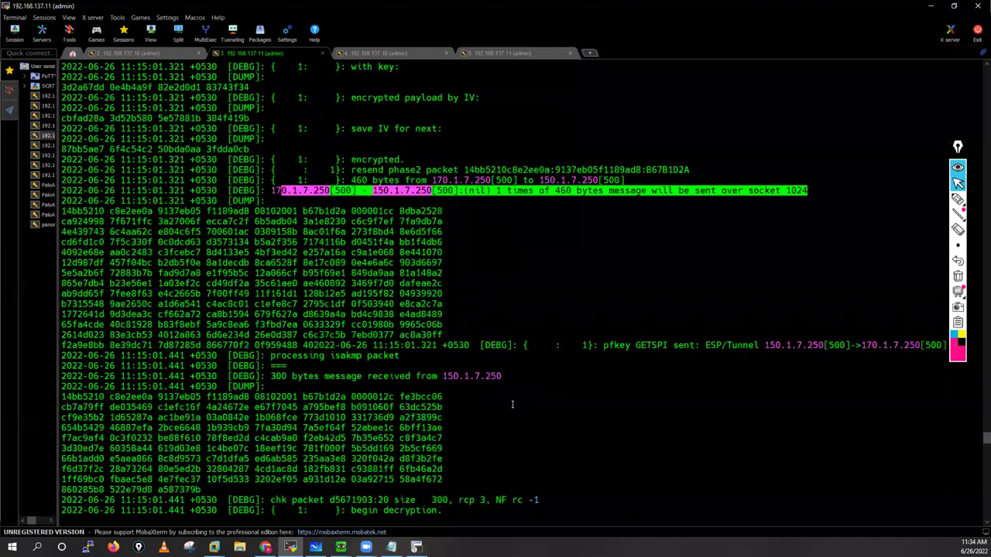
scroll(512, 405, down, 15)
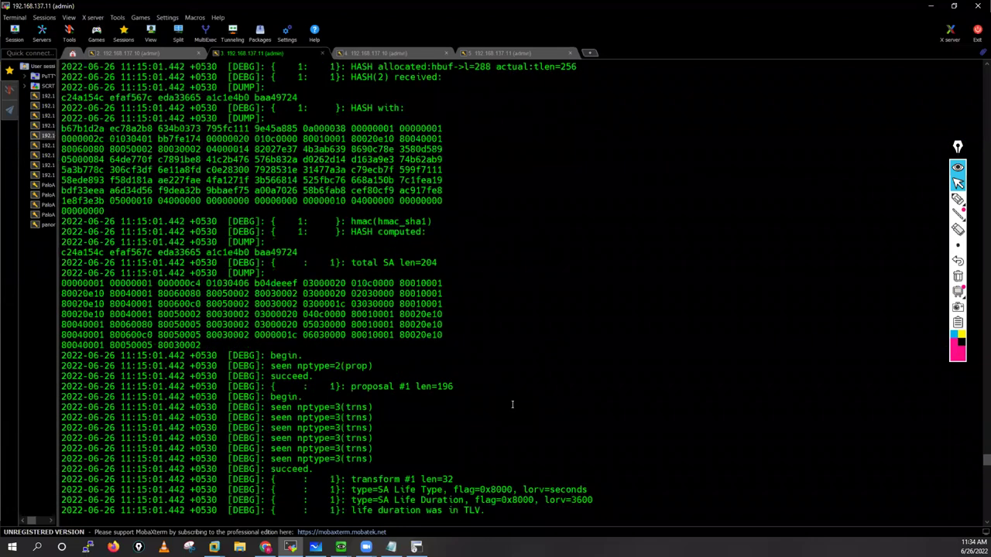
scroll(512, 403, down, 20)
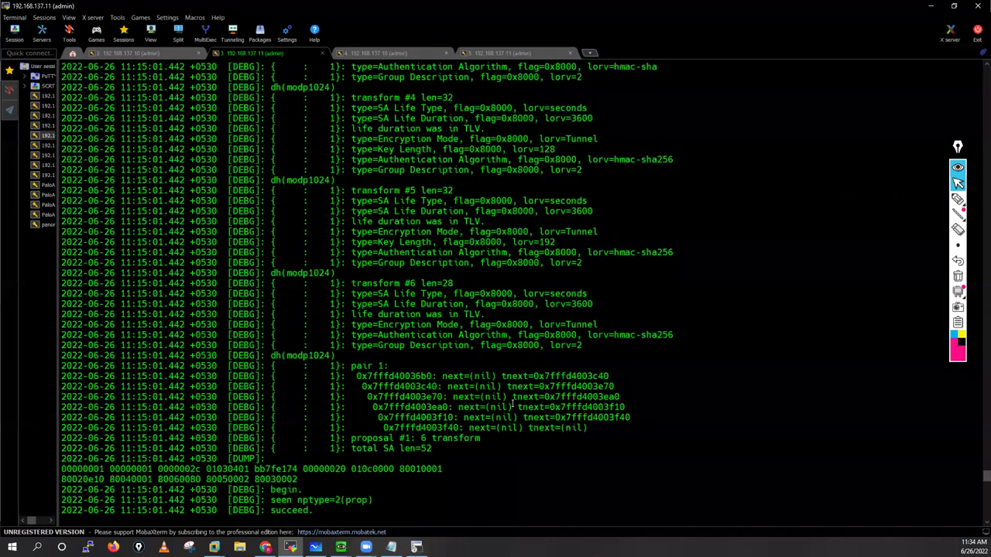
scroll(512, 402, down, 7)
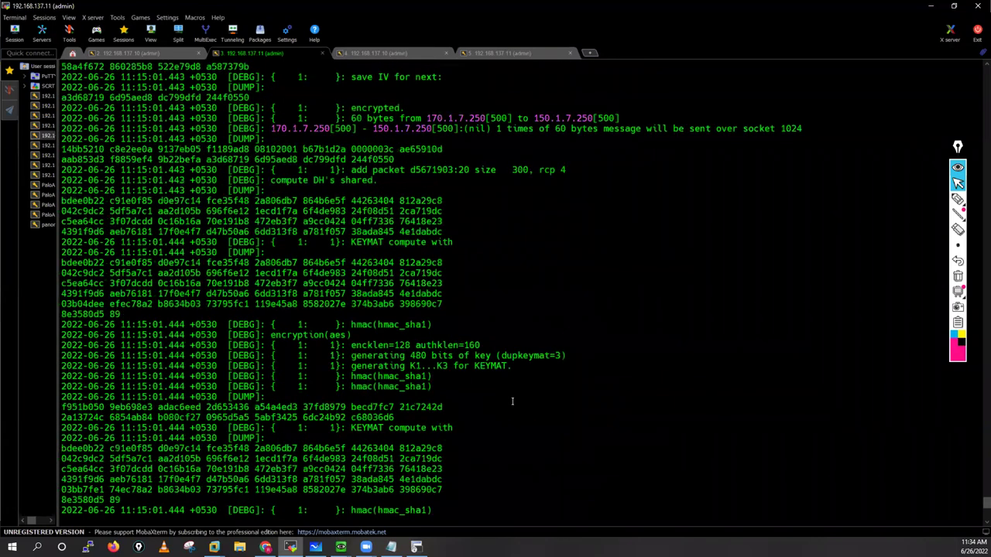
scroll(439, 250, down, 12)
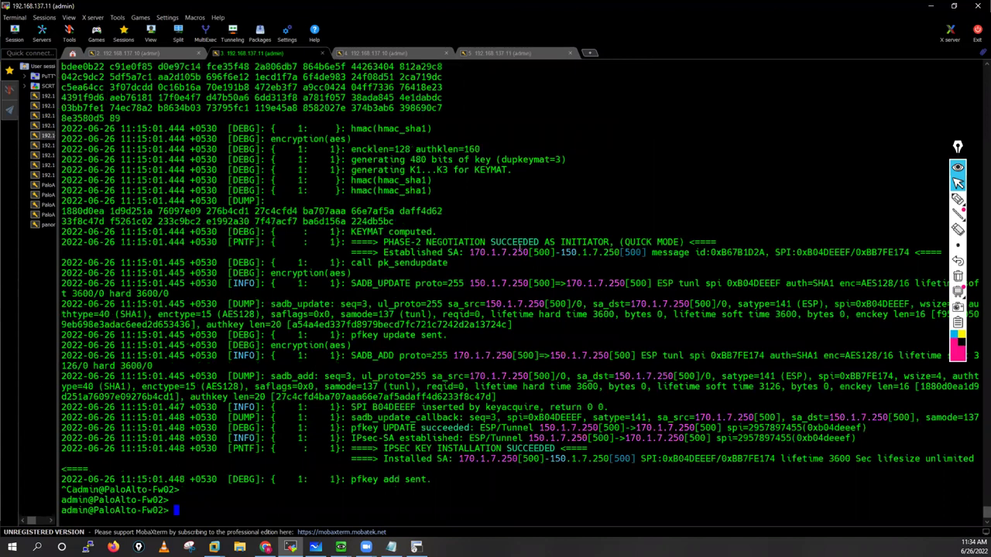
drag(517, 248, 662, 243)
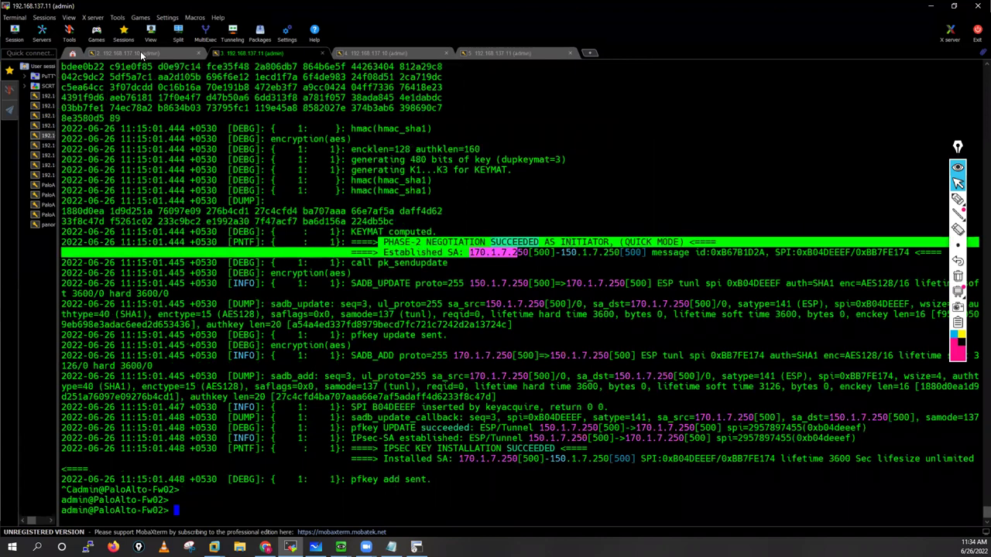
click(140, 52)
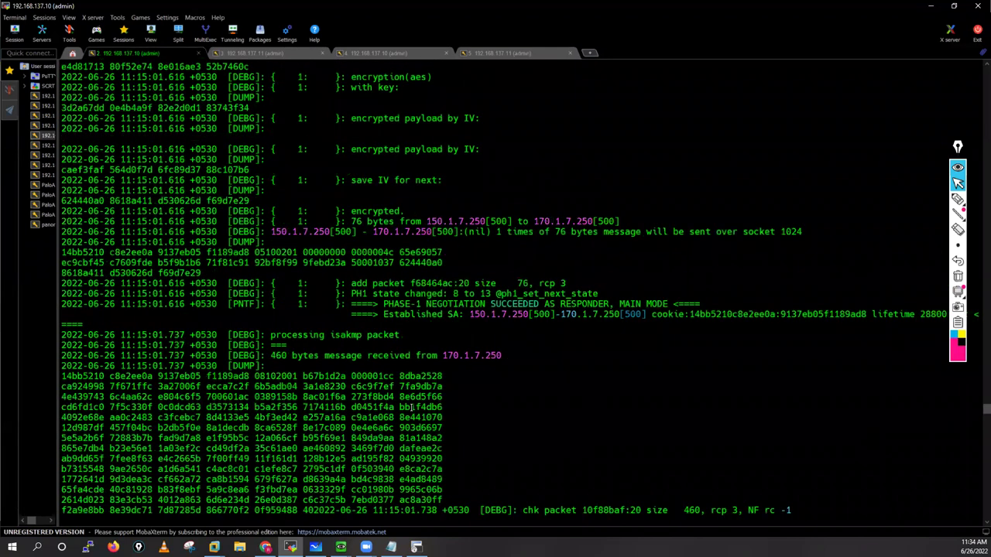
scroll(410, 408, down, 15)
scroll(351, 236, down, 15)
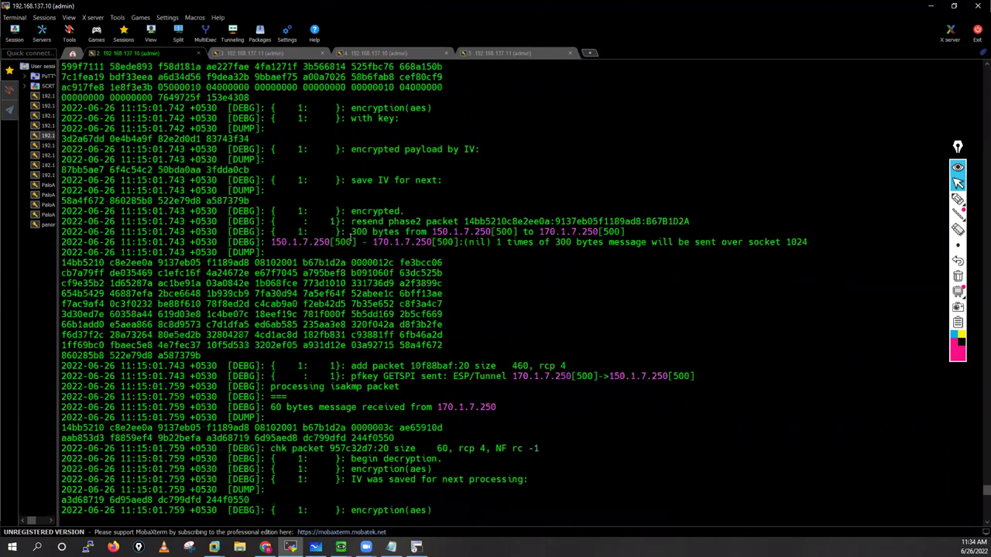
scroll(351, 236, down, 15)
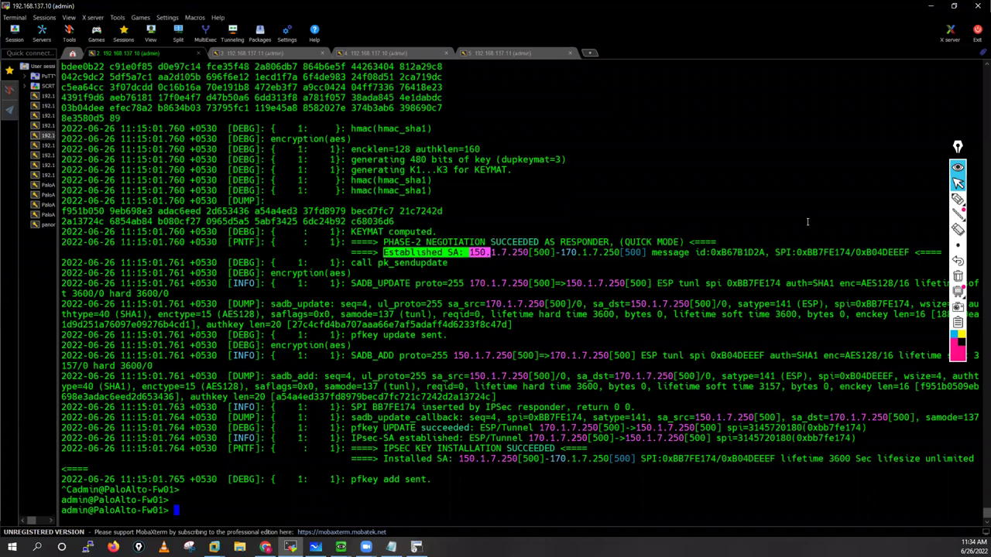
Step: Handwrite 'I IKE-SA ⇒ Bidirectional' in magenta at the top right of the log
click(957, 199)
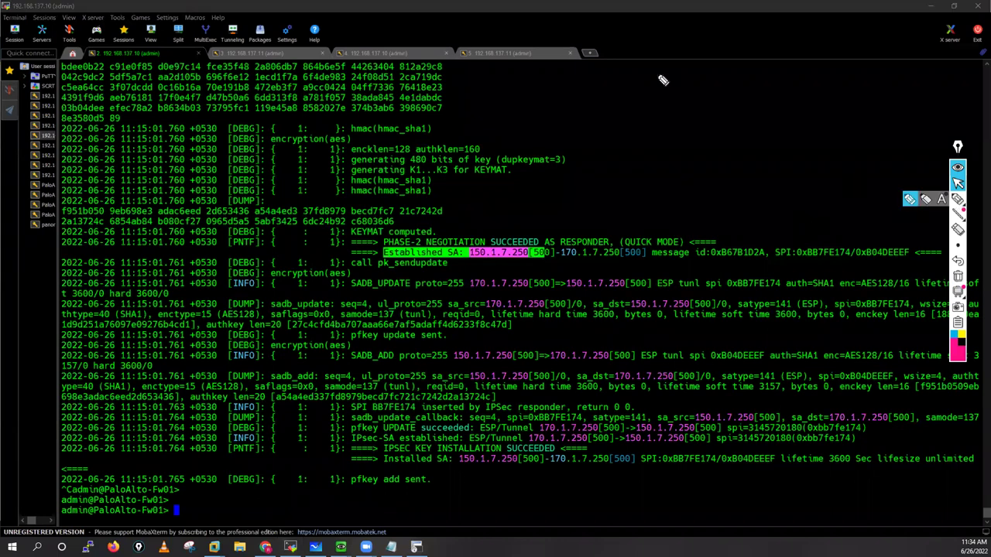
mouse_move(647, 75)
mouse_down()
mouse_move(646, 99)
mouse_move(706, 97)
mouse_up()
mouse_move(716, 75)
mouse_down()
mouse_move(719, 95)
mouse_move(730, 96)
mouse_up()
drag(733, 87, 743, 87)
mouse_move(756, 76)
mouse_down()
mouse_move(749, 91)
mouse_move(767, 96)
mouse_up()
drag(776, 89, 810, 101)
mouse_move(827, 87)
mouse_down()
mouse_move(828, 98)
mouse_move(847, 96)
mouse_up()
mouse_move(851, 96)
mouse_down()
mouse_move(861, 87)
mouse_move(874, 95)
mouse_up()
drag(883, 86, 879, 95)
drag(885, 96, 896, 95)
Step: Write 'II IPsec-SA' below it and begin 'Unidirectional' underneath
drag(640, 149, 638, 166)
mouse_move(646, 149)
mouse_down()
mouse_move(645, 166)
mouse_move(643, 138)
mouse_up()
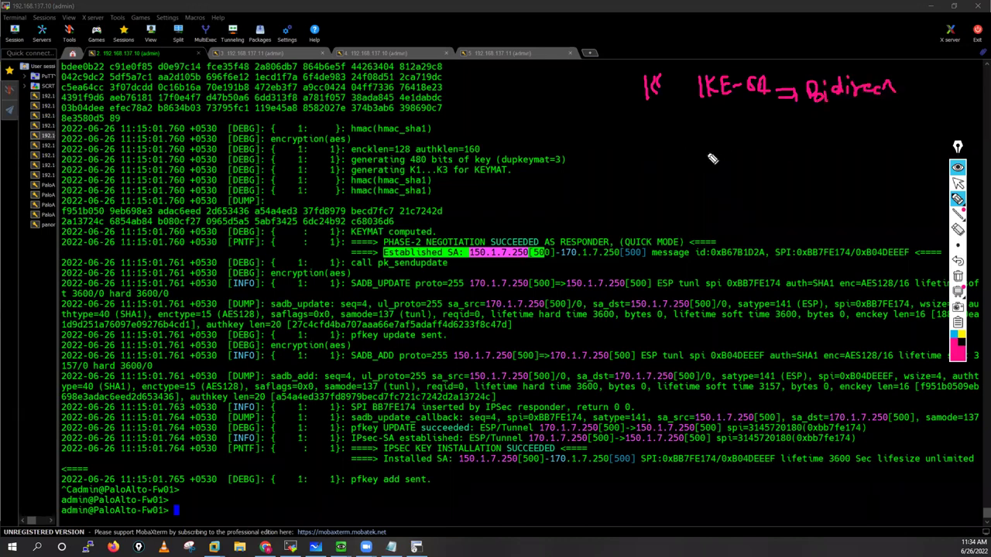
drag(708, 144, 708, 160)
mouse_move(719, 160)
mouse_down()
mouse_move(728, 147)
mouse_move(728, 159)
mouse_up()
drag(737, 153, 759, 155)
drag(763, 153, 795, 156)
drag(800, 156, 809, 147)
drag(764, 188, 784, 200)
drag(789, 191, 789, 200)
click(792, 182)
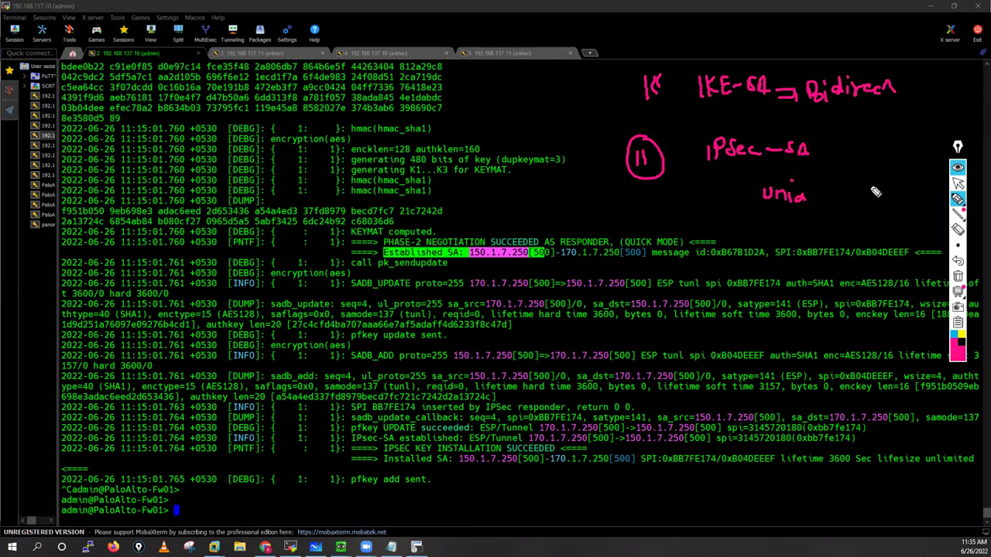